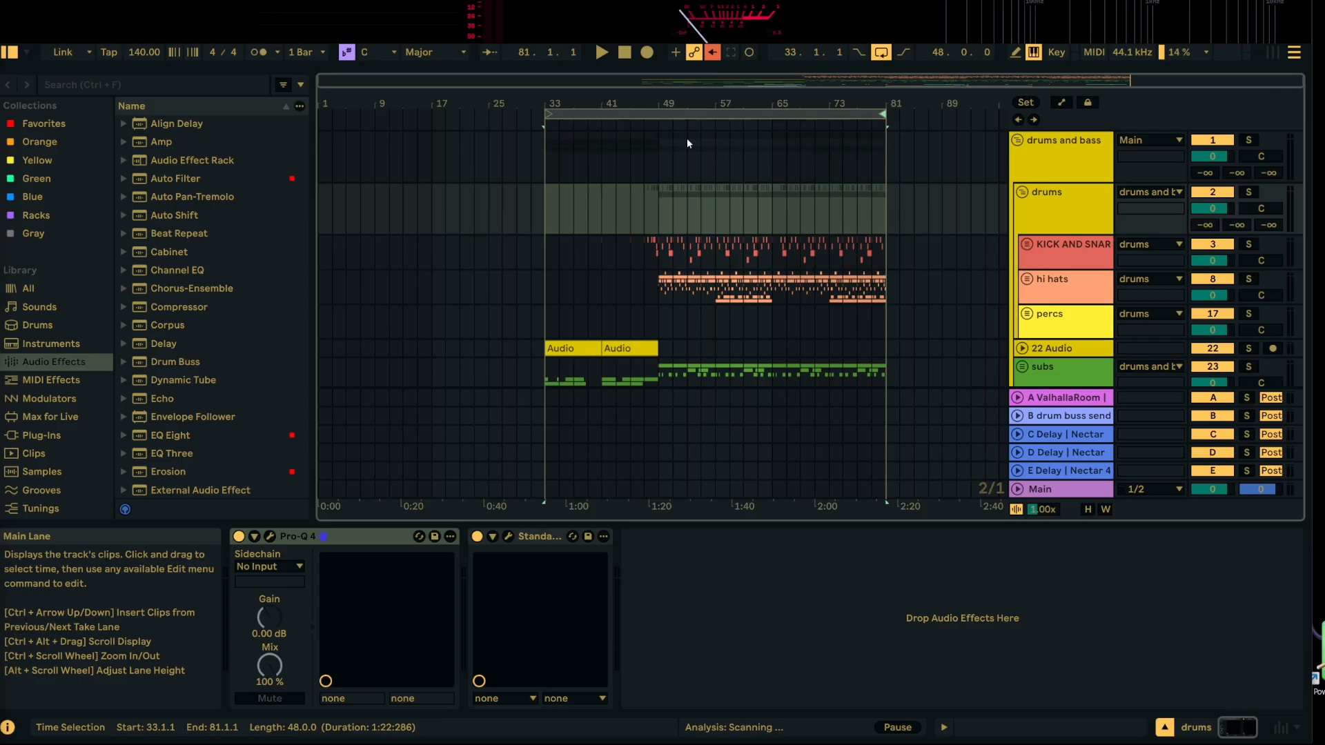
# Step: Re-enable the overridden automation and set the playback start to bar 49 on the drums track
pyautogui.click(713, 52)
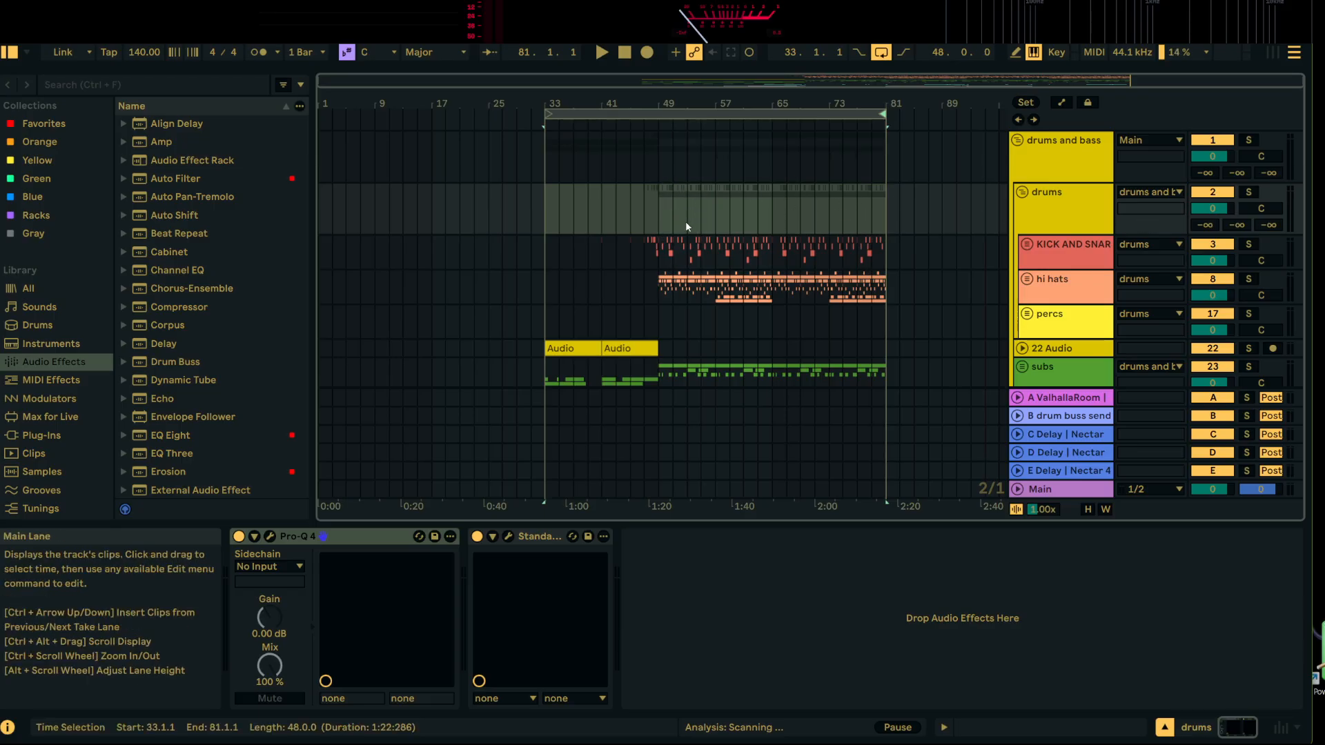
pyautogui.press('space')
pyautogui.click(659, 197)
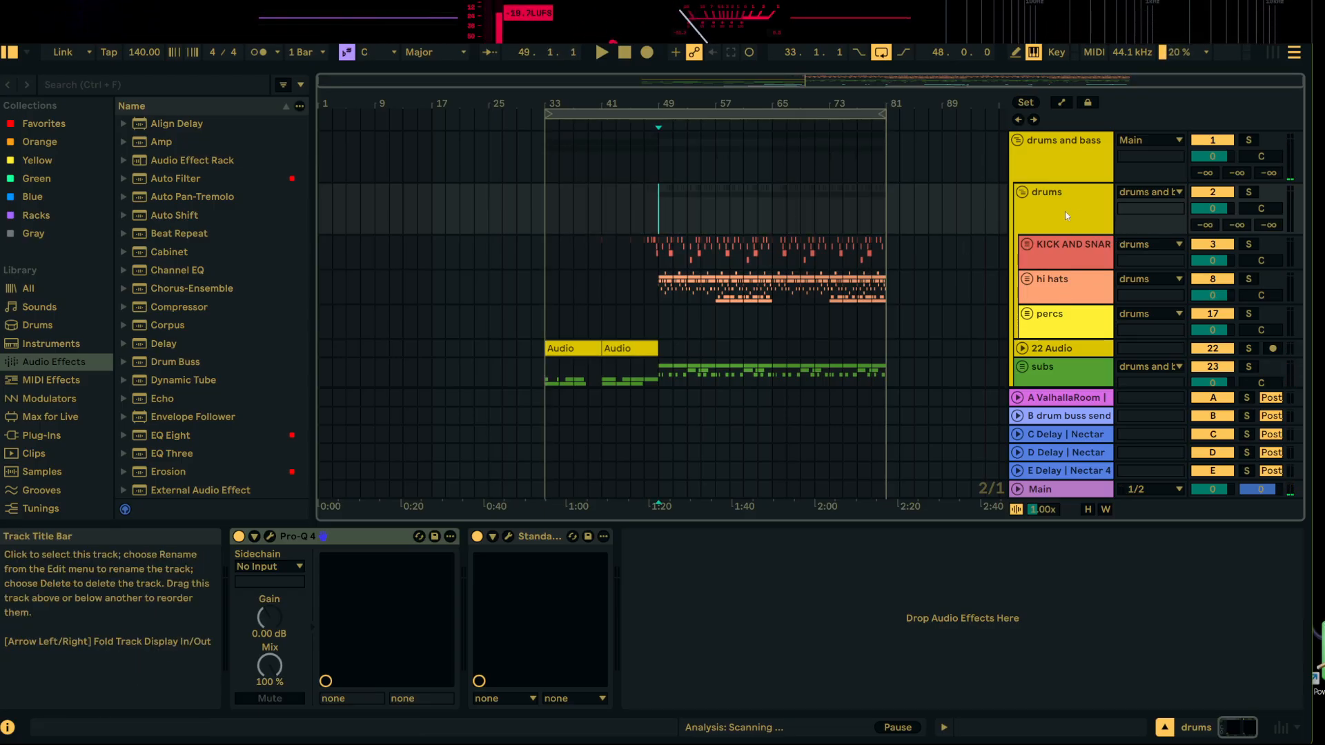
# Step: Solo the drums group and play it from bar 49 to listen to the drums alone
pyautogui.scroll(-5, 720, 288)
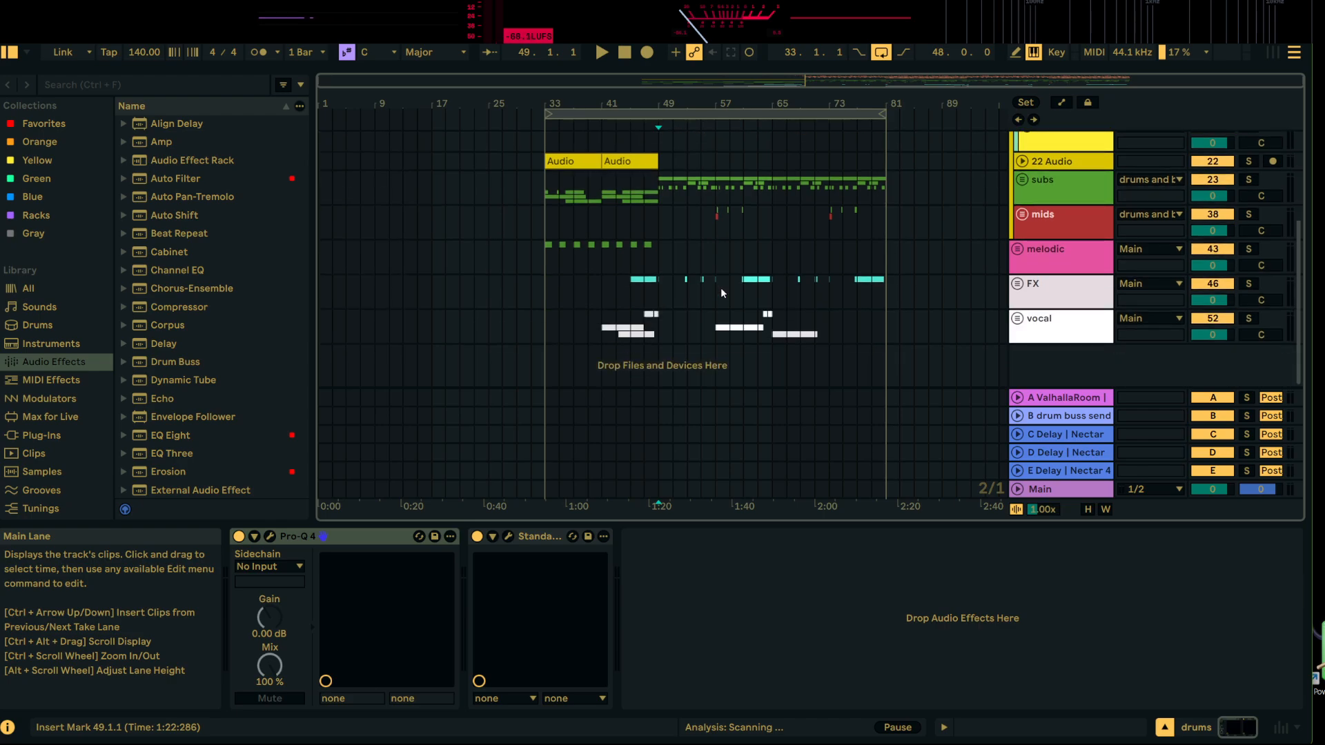
pyautogui.scroll(5, 721, 287)
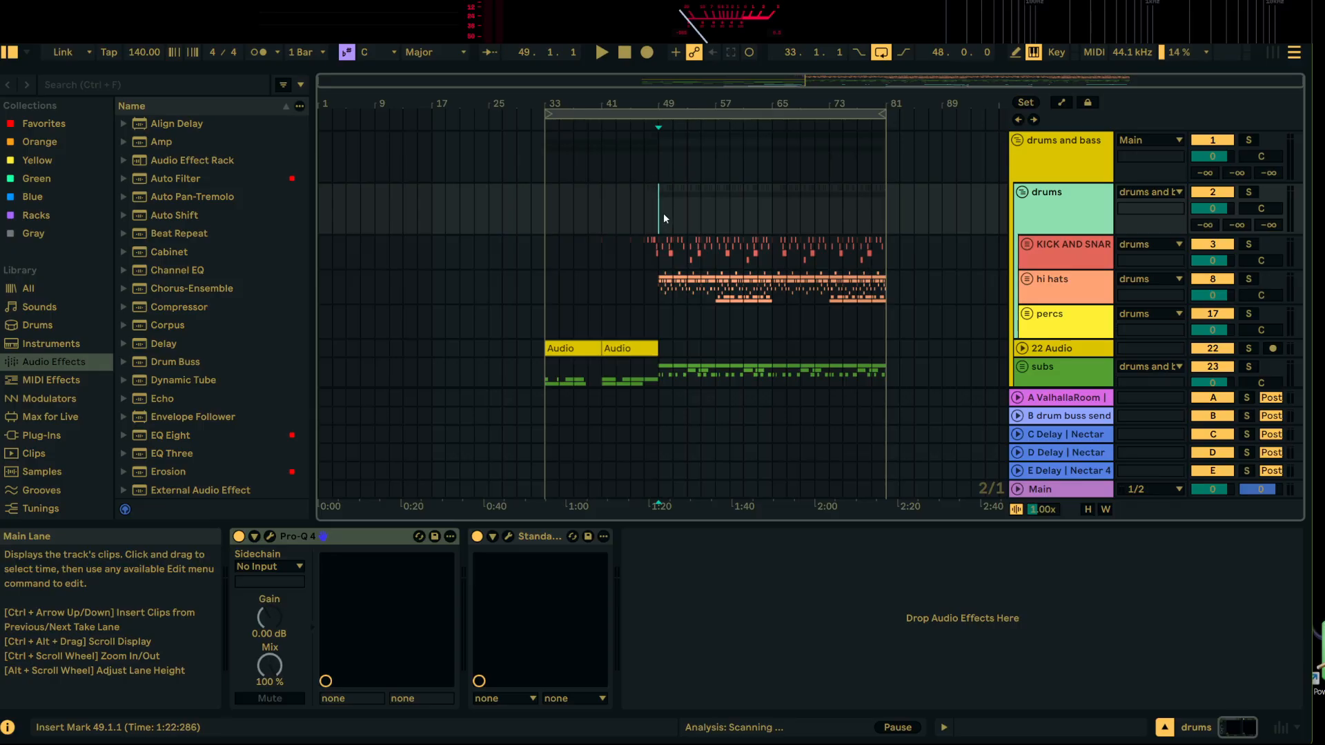
pyautogui.click(1247, 191)
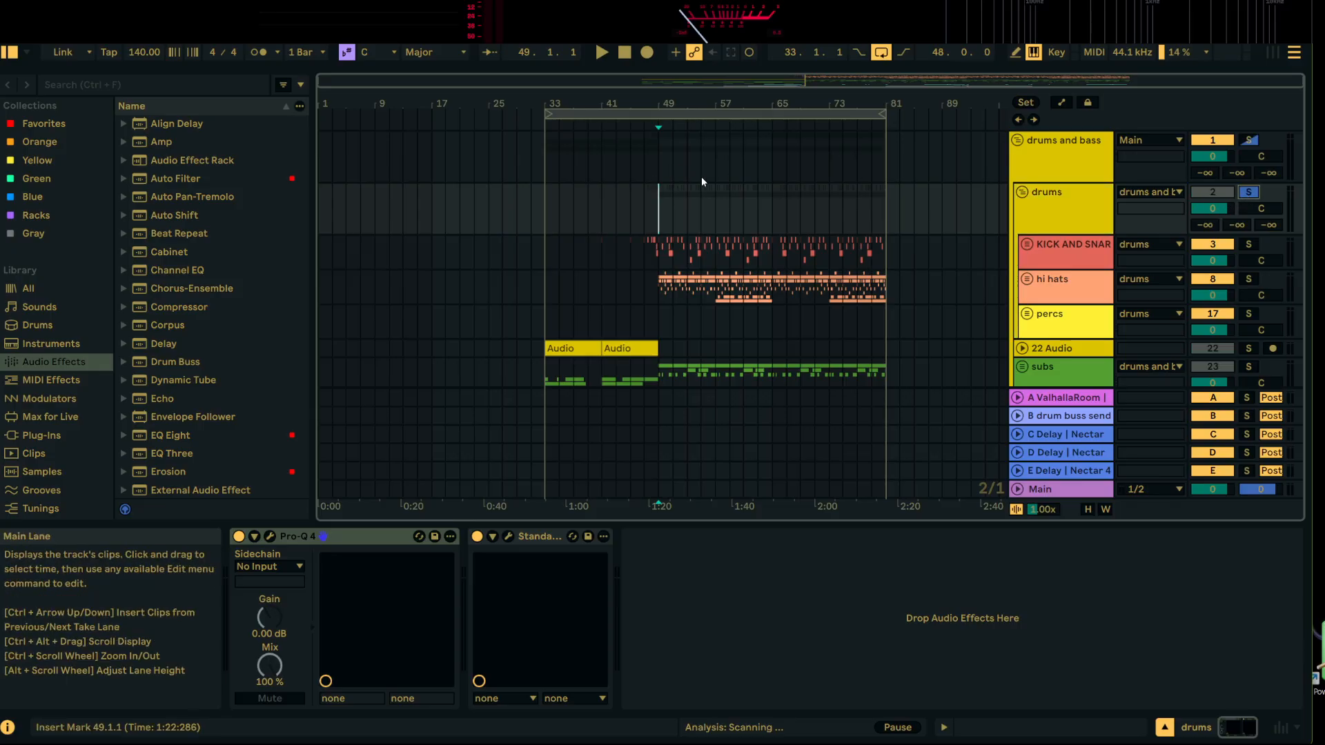
pyautogui.press('space')
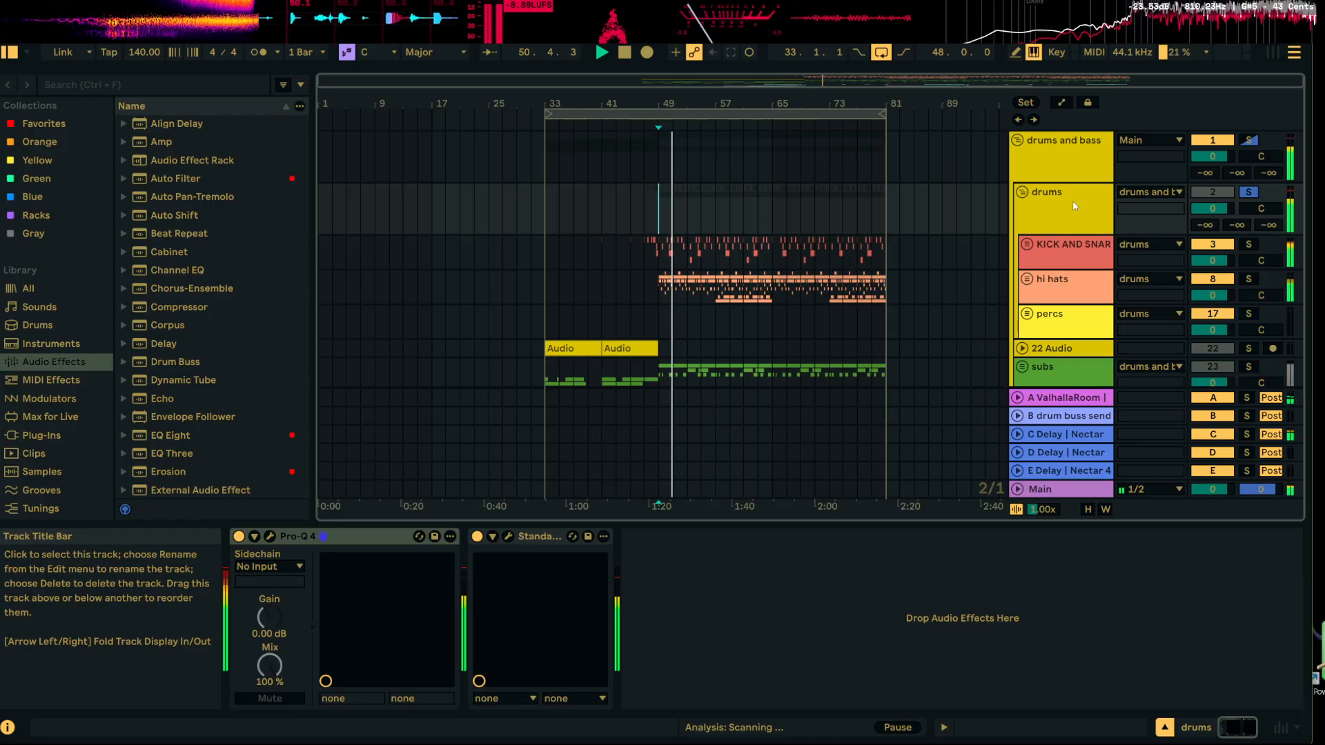
pyautogui.doubleClick(1073, 206)
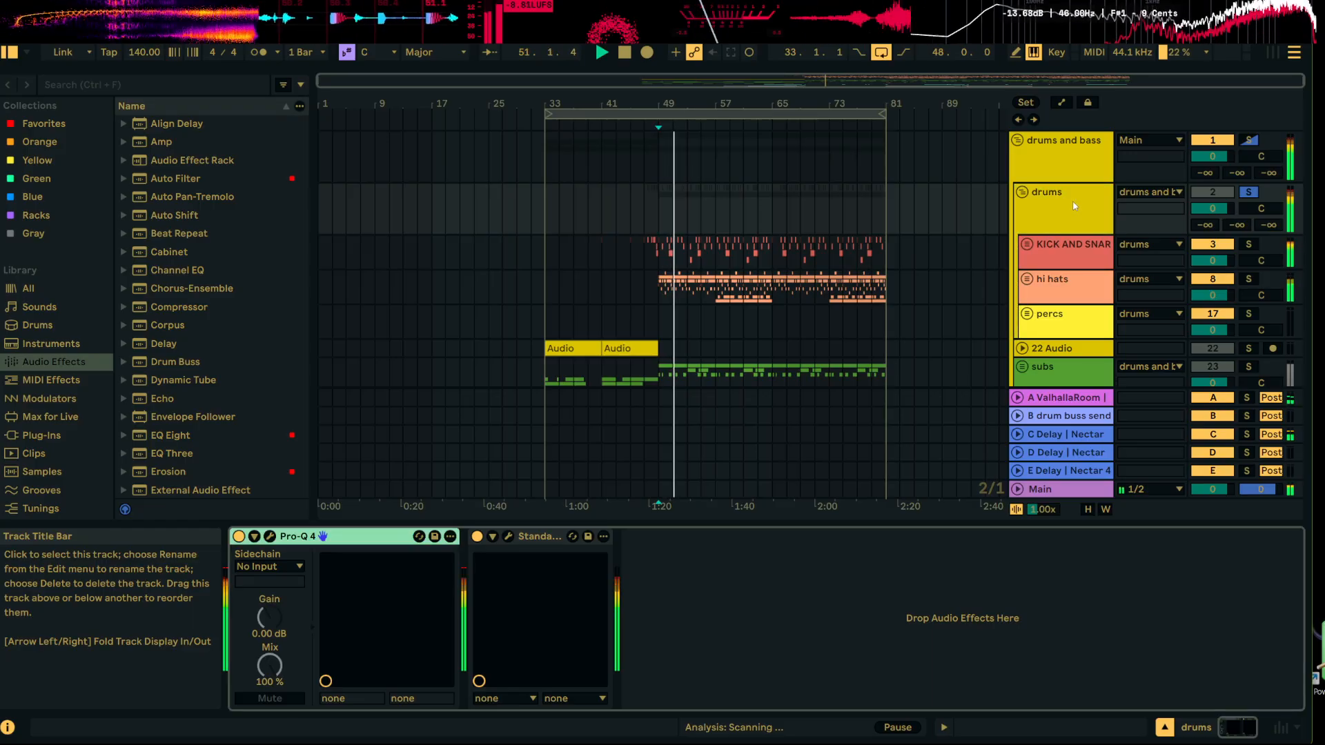
# Step: Unfold the KICK AND SNARE group, solo the kick track and listen to it briefly
pyautogui.click(1039, 243)
pyautogui.scroll(-2, 1063, 234)
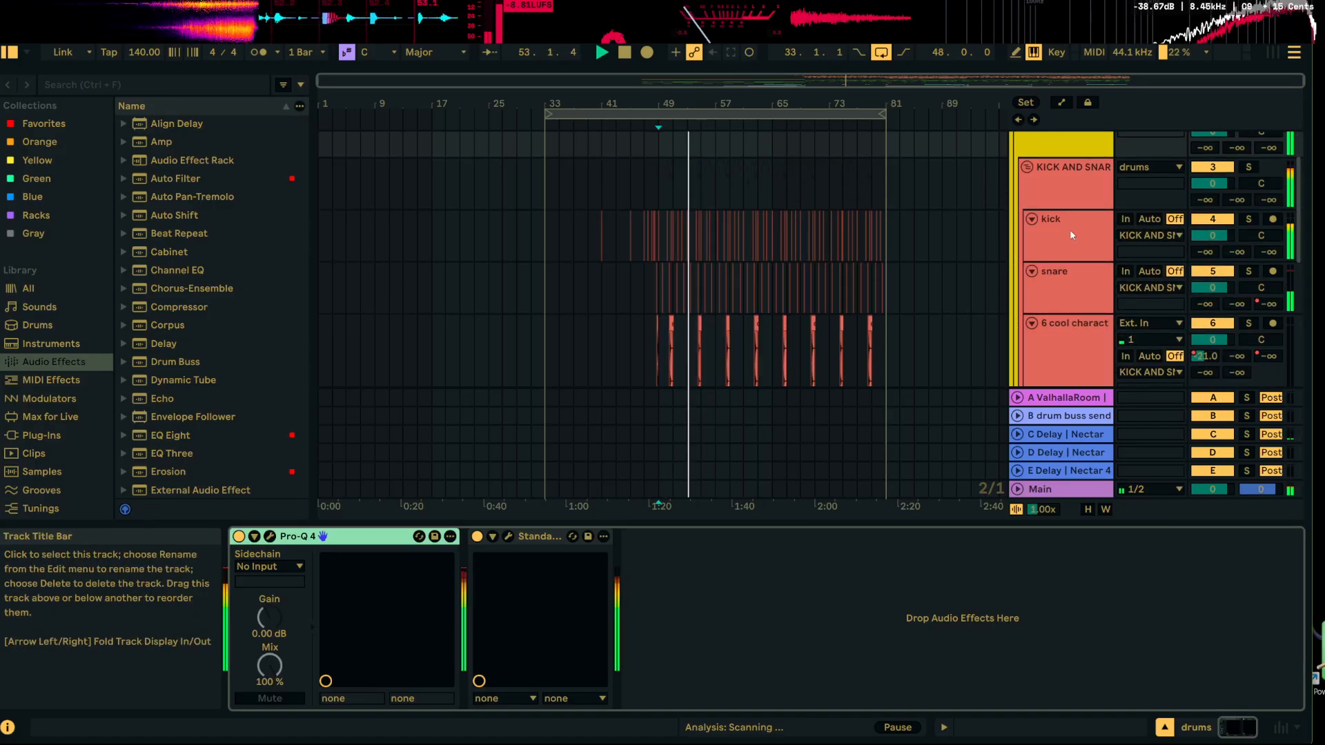
pyautogui.click(1078, 231)
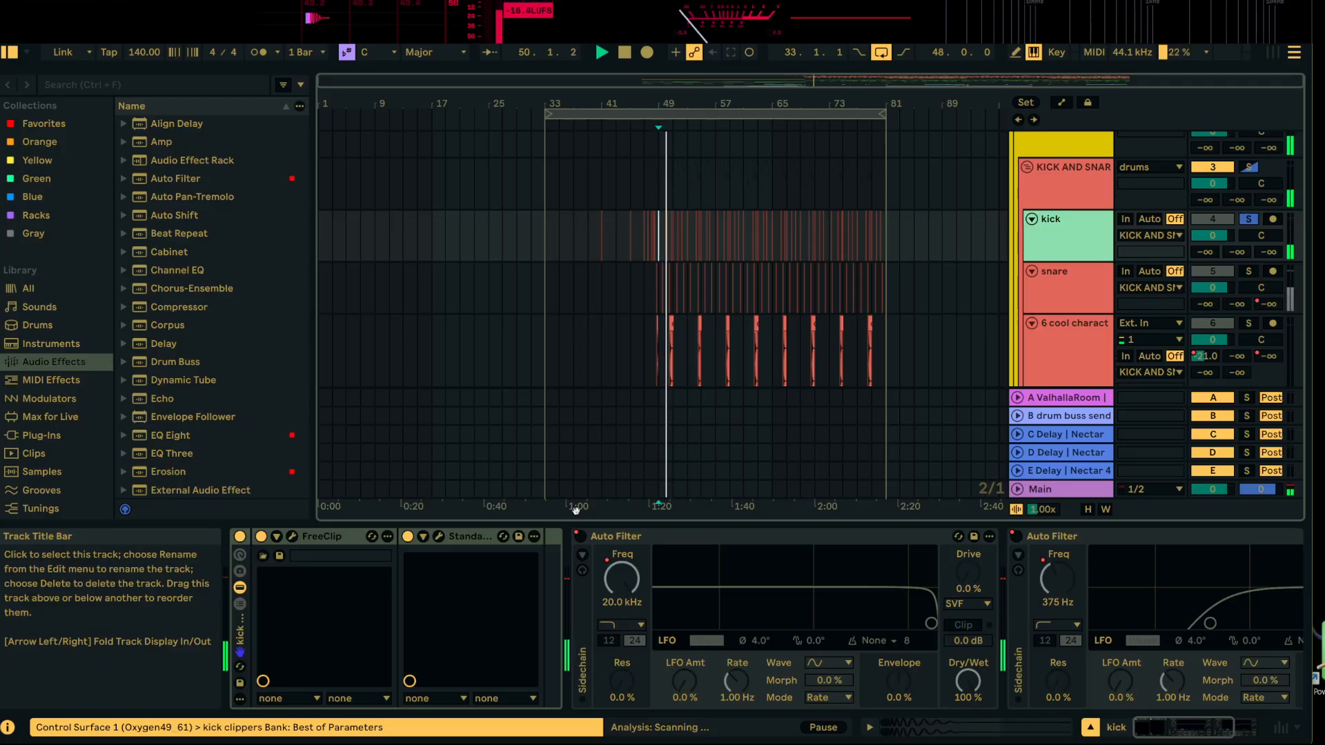
pyautogui.press('space')
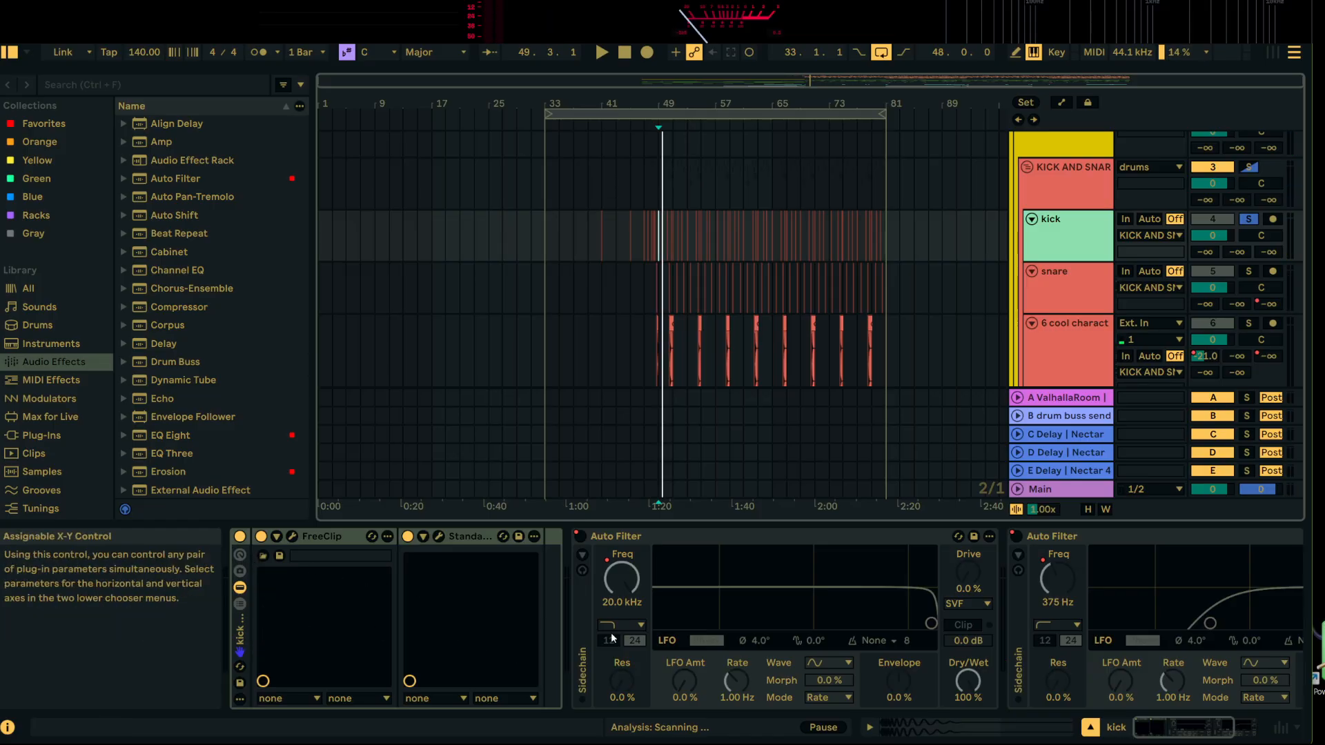
# Step: Add StandardCLIP from the Favorites collection after the last Auto Filter in the kick track's device chain
pyautogui.hscroll(5, 690, 621)
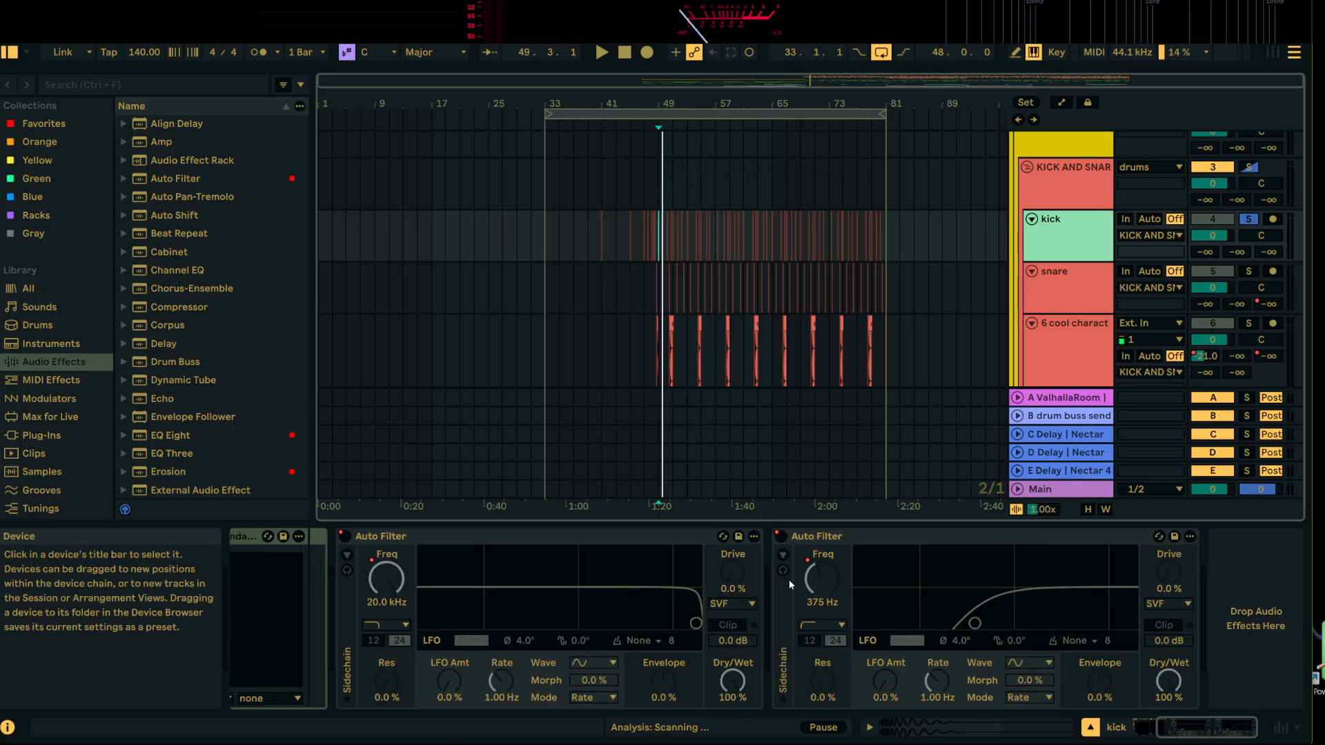
pyautogui.scroll(-4, 205, 361)
pyautogui.rightClick(228, 337)
pyautogui.press('Escape')
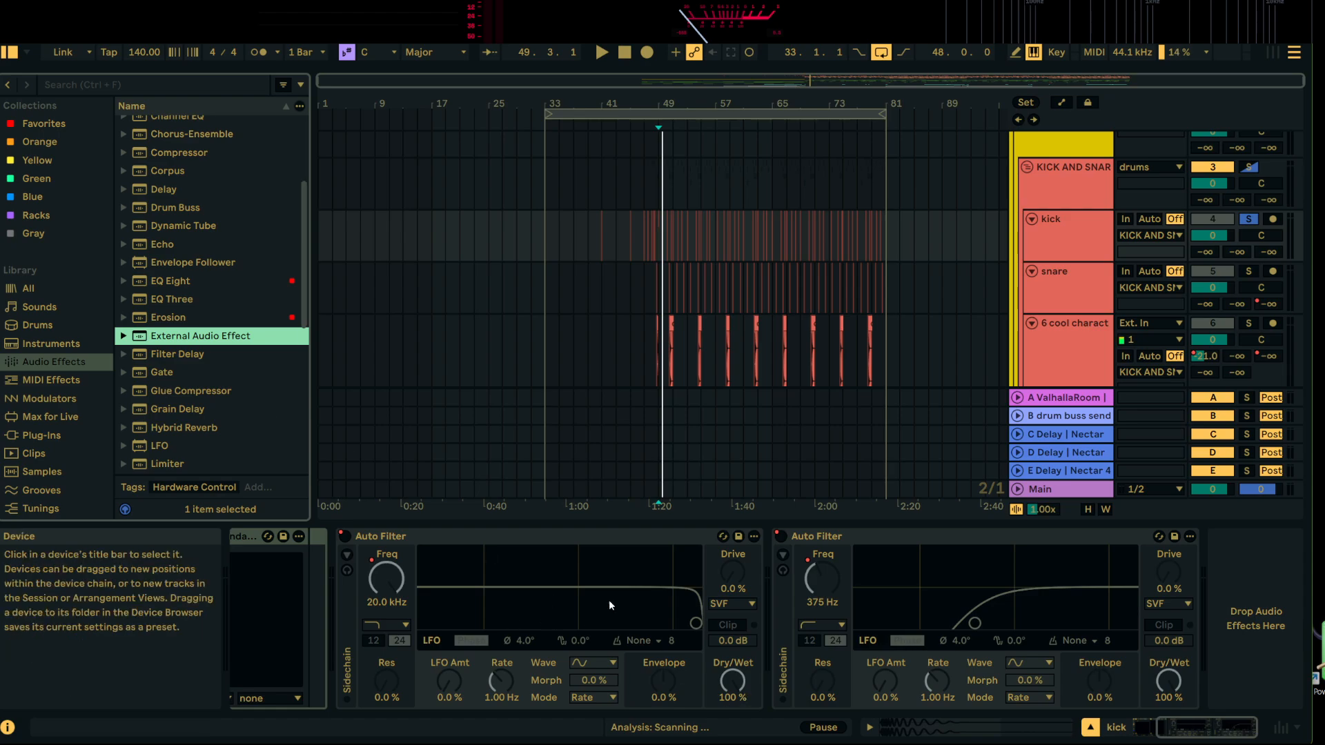
pyautogui.scroll(-8, 180, 400)
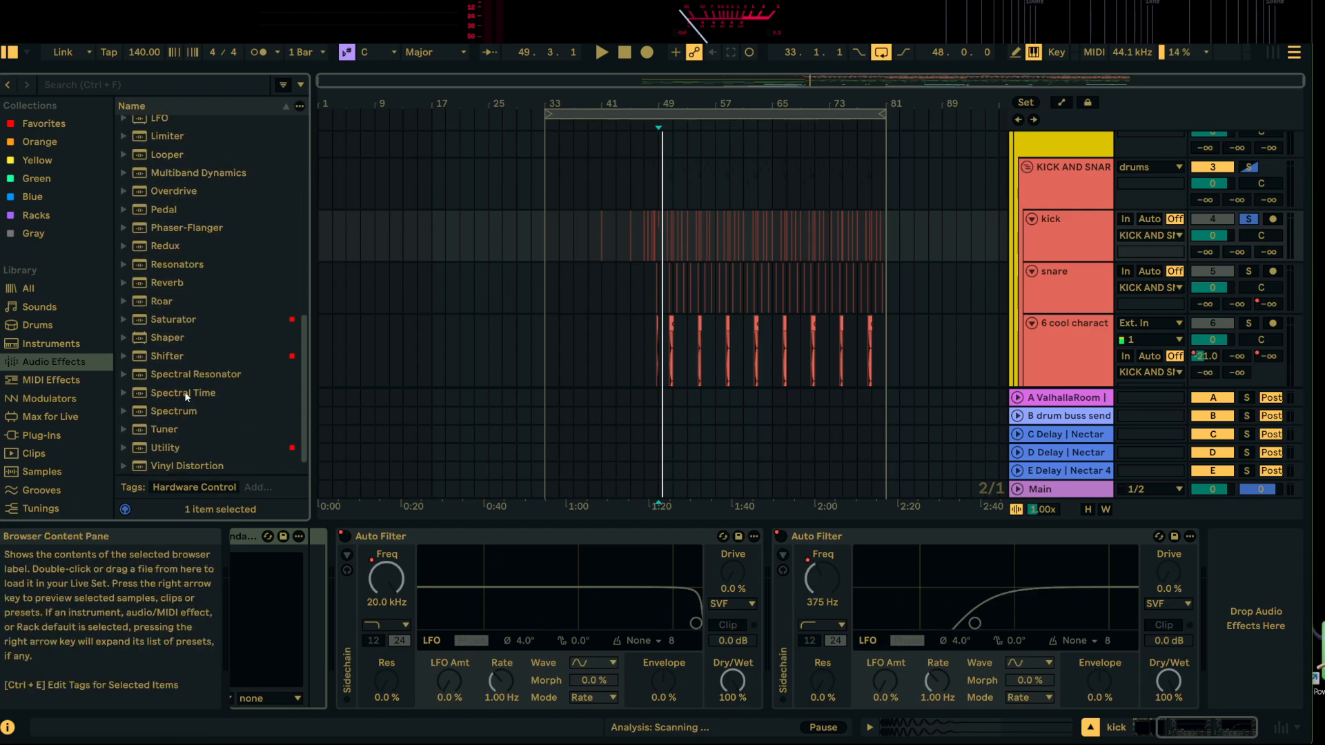
pyautogui.scroll(-1, 178, 373)
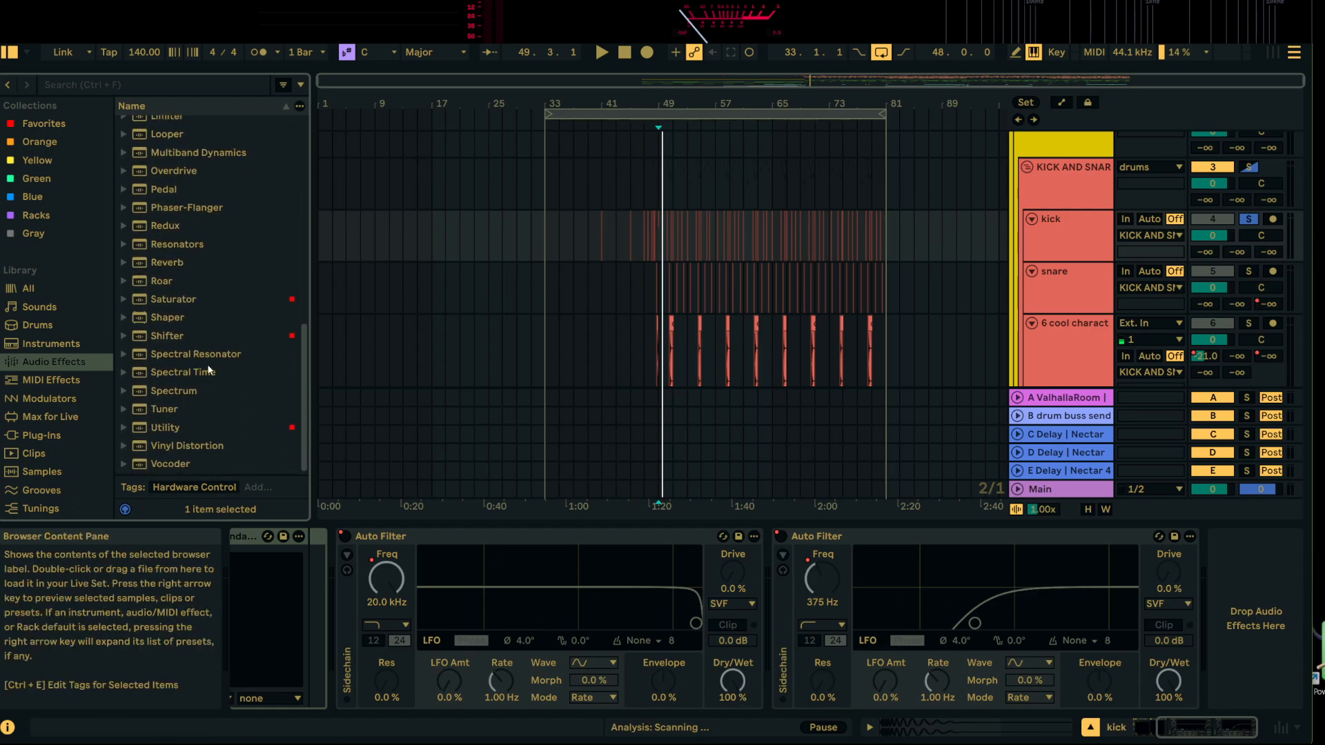
pyautogui.click(43, 123)
pyautogui.scroll(-10, 207, 387)
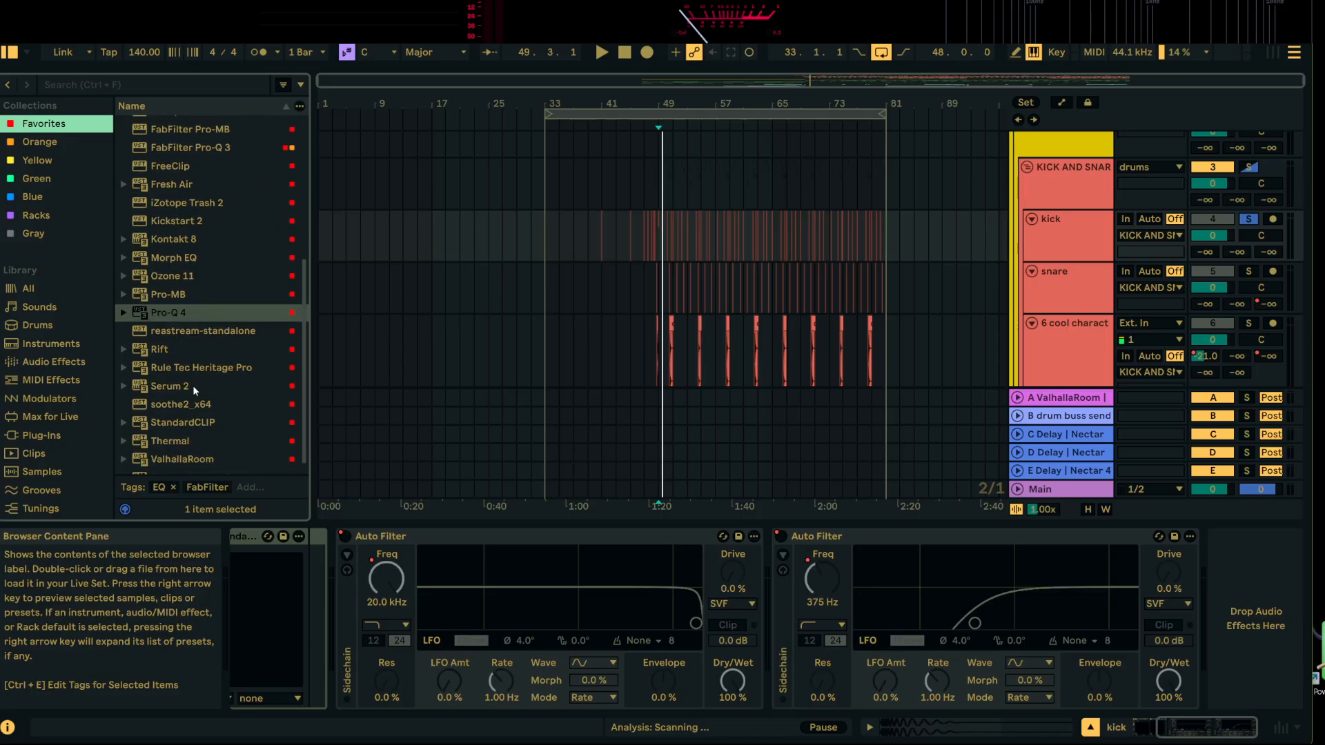
pyautogui.click(178, 413)
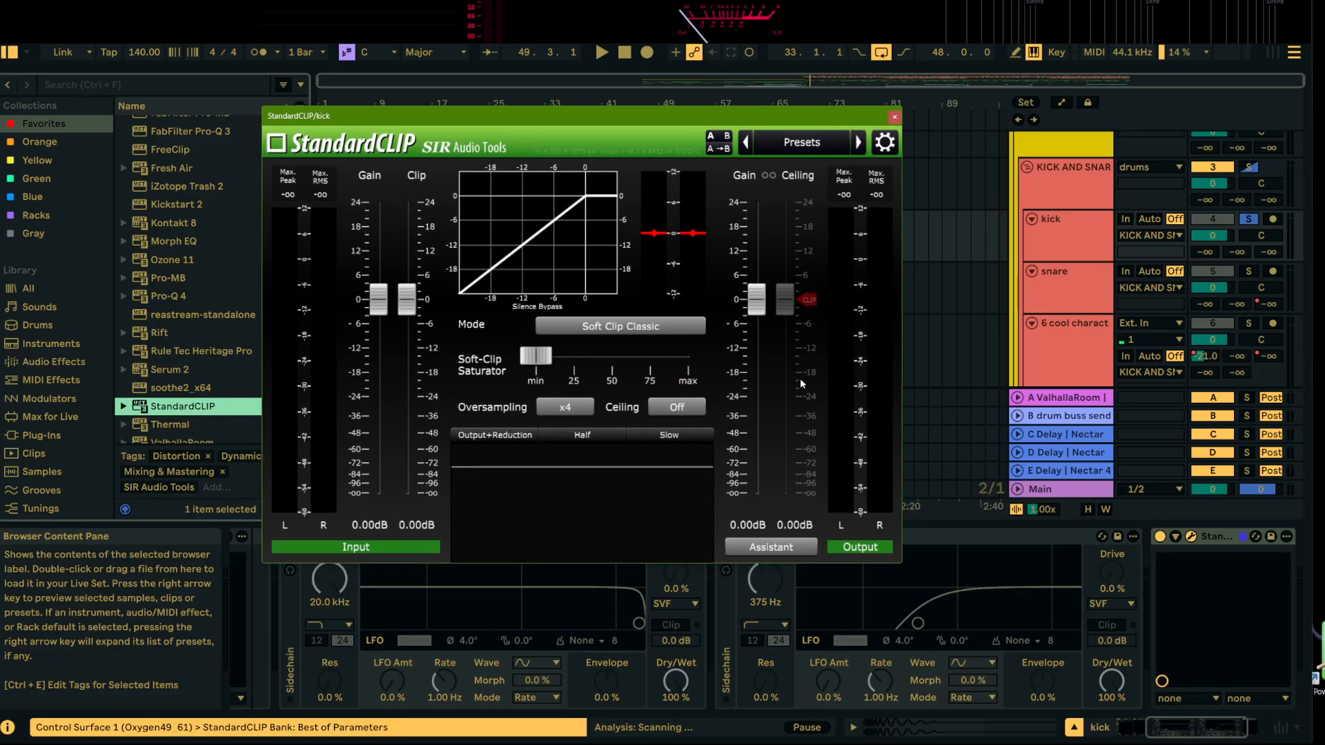
# Step: Set StandardCLIP to Hard Clip mode with the ceiling on and oversampling at x1 (no oversampling)
pyautogui.click(657, 328)
pyautogui.click(616, 380)
pyautogui.click(687, 409)
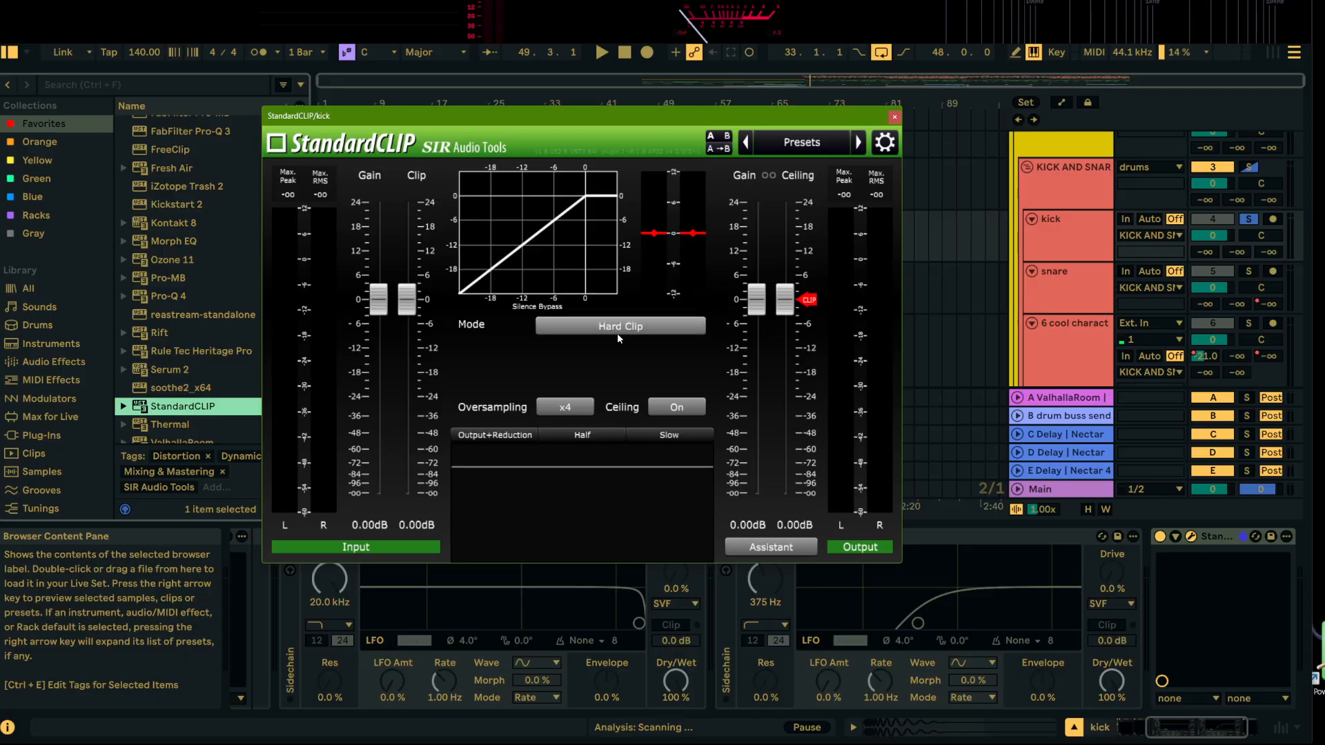
pyautogui.click(569, 407)
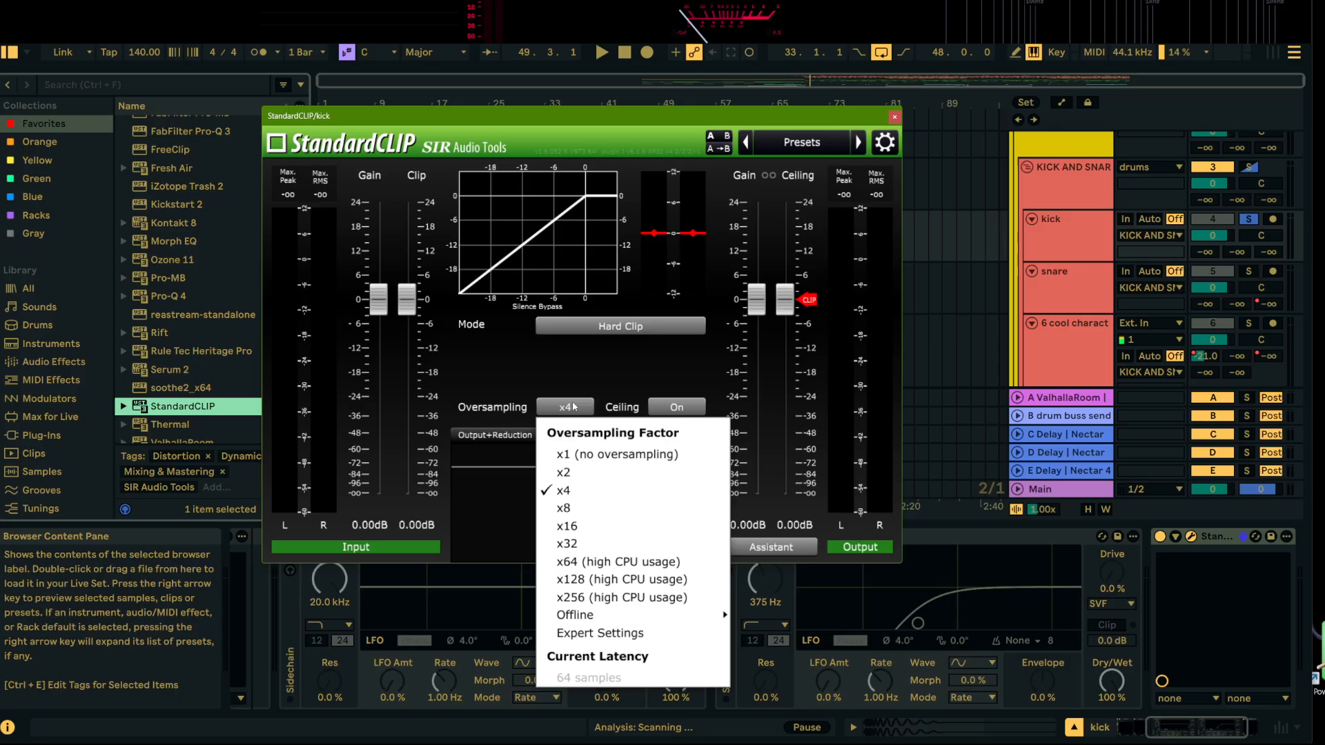
pyautogui.click(583, 454)
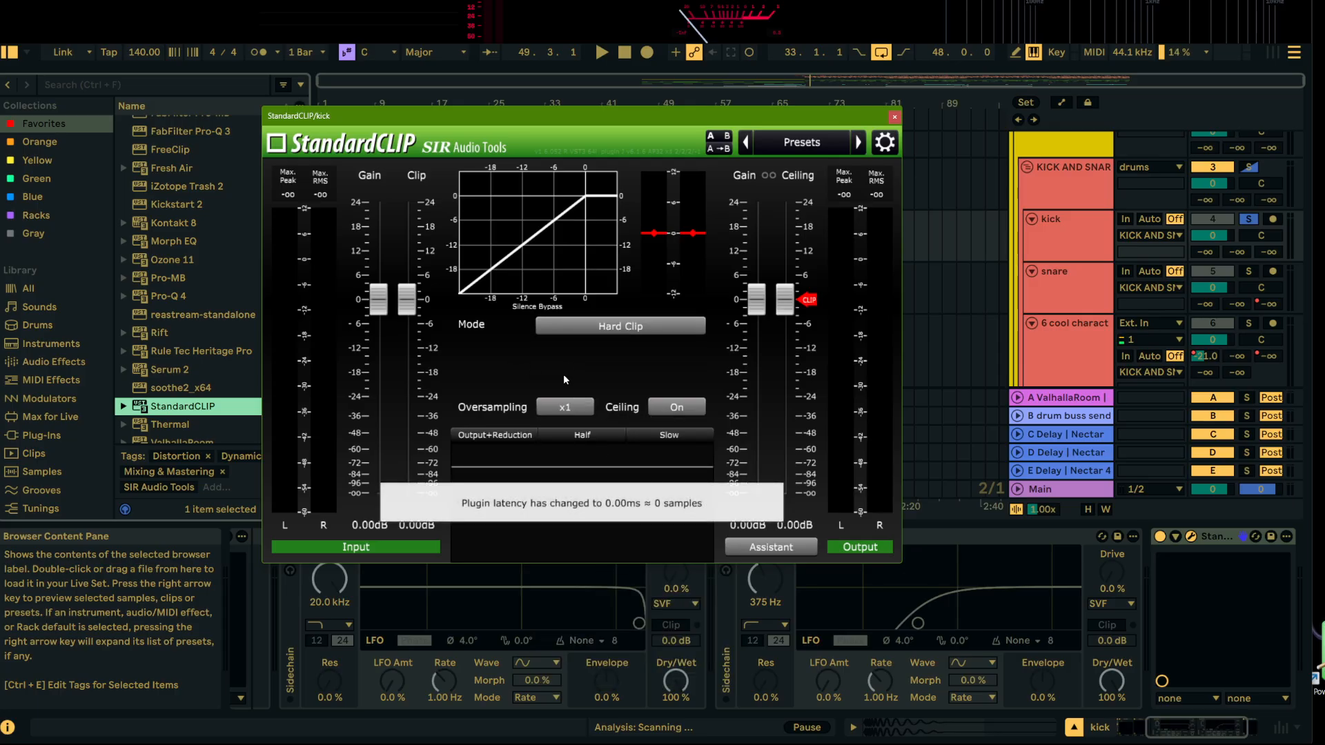
# Step: Try Soft Clip Pro mode with the ceiling on, x4 oversampling and the Soft-Clip Saturator at minimum
pyautogui.click(629, 326)
pyautogui.click(635, 368)
pyautogui.click(693, 410)
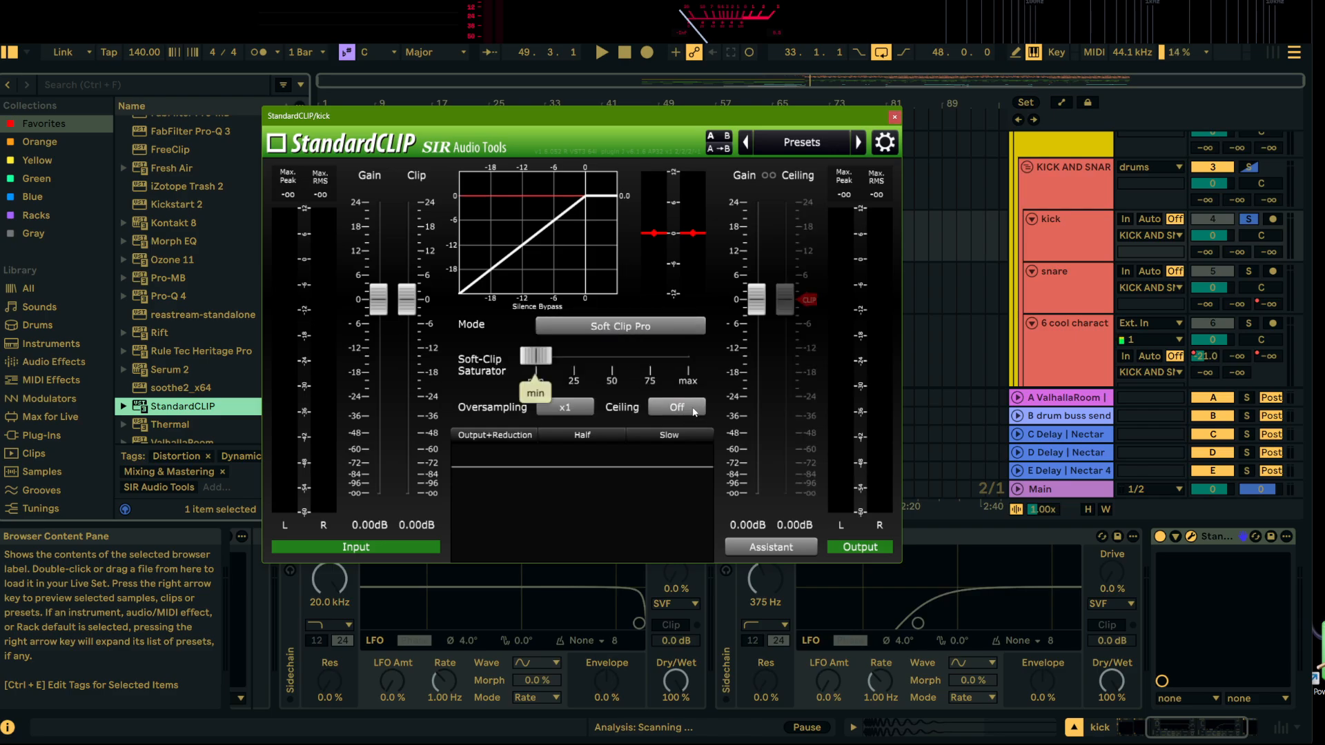
pyautogui.click(694, 410)
pyautogui.click(564, 407)
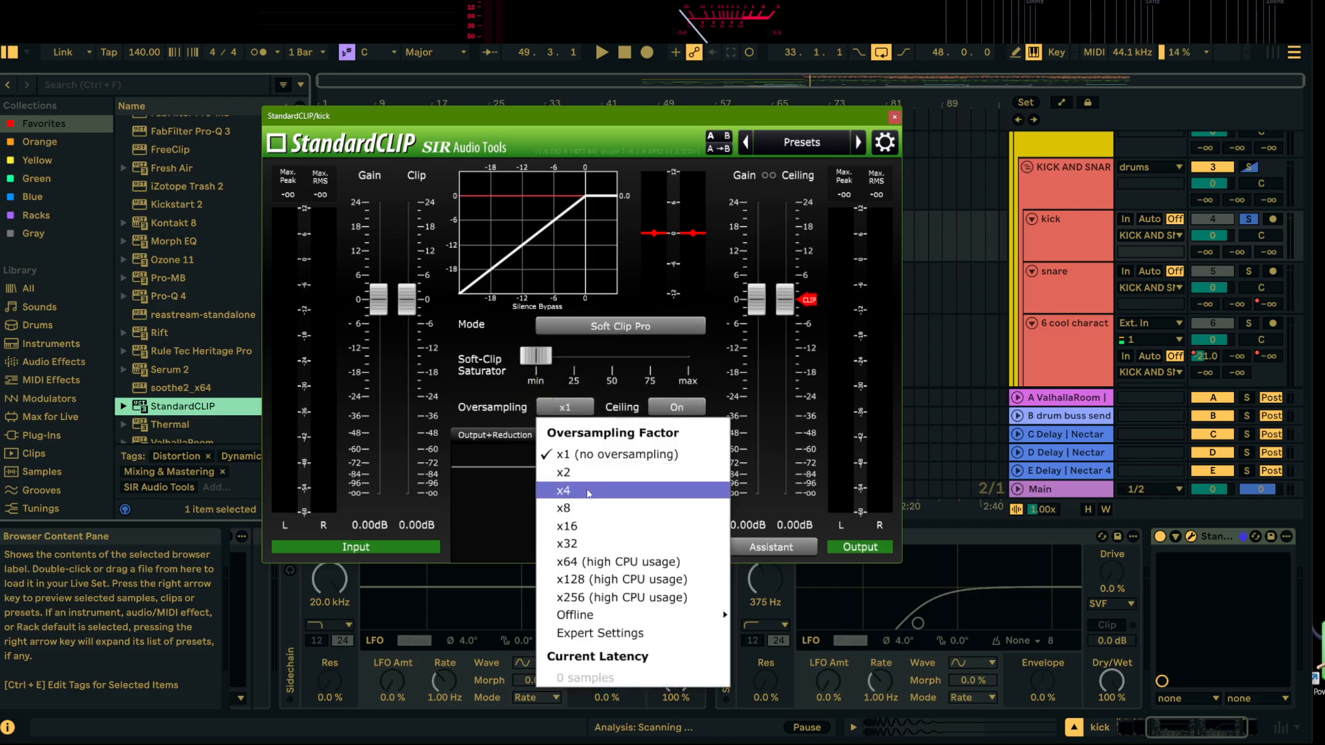
pyautogui.click(591, 494)
pyautogui.moveTo(545, 360)
pyautogui.mouseDown()
pyautogui.moveTo(566, 360)
pyautogui.moveTo(534, 358)
pyautogui.mouseUp()
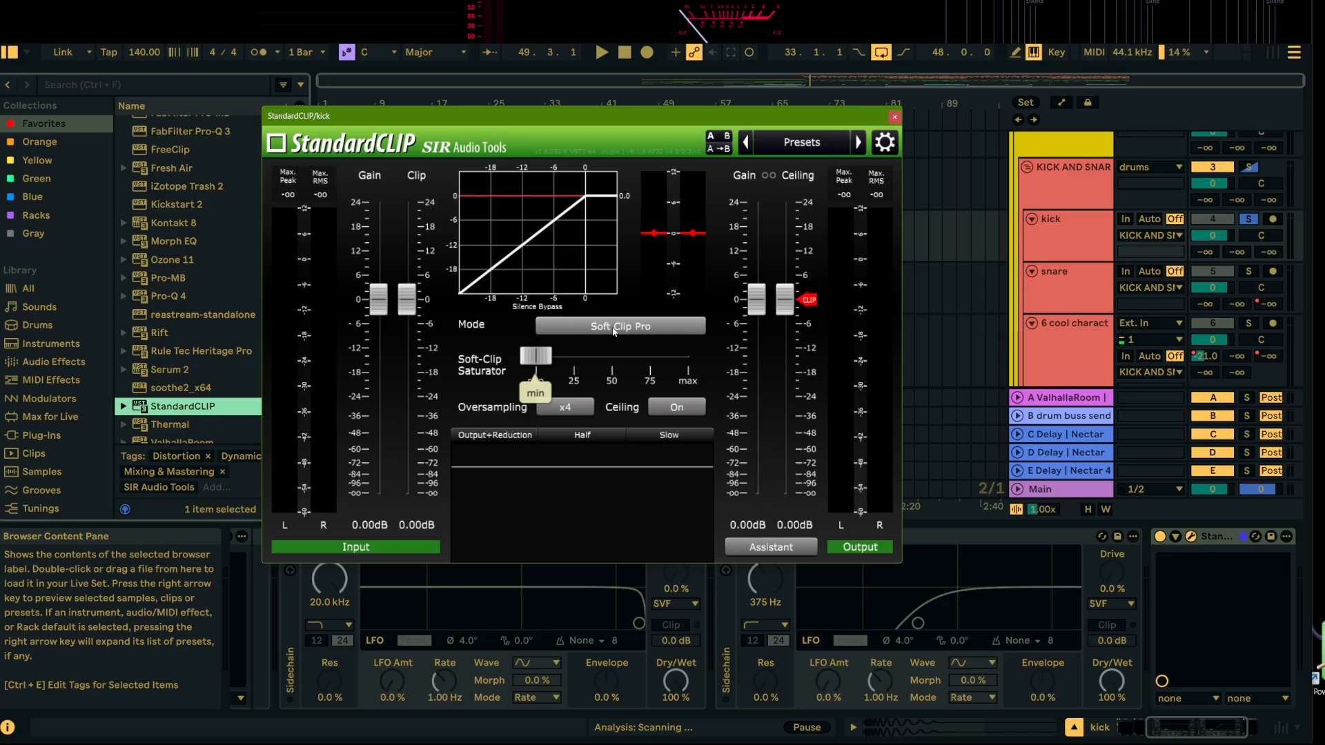
# Step: Switch StandardCLIP back to Hard Clip mode with the ceiling on and x1 oversampling
pyautogui.click(613, 331)
pyautogui.click(606, 385)
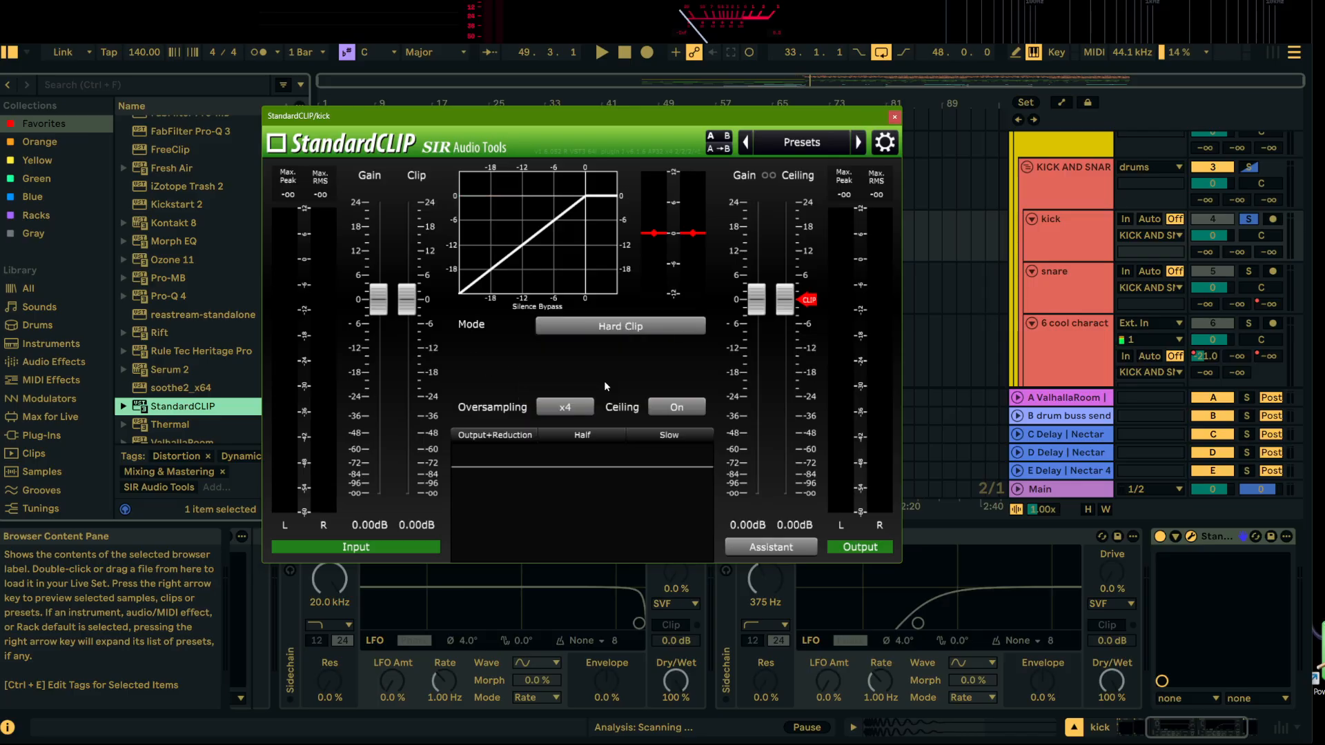
pyautogui.click(678, 406)
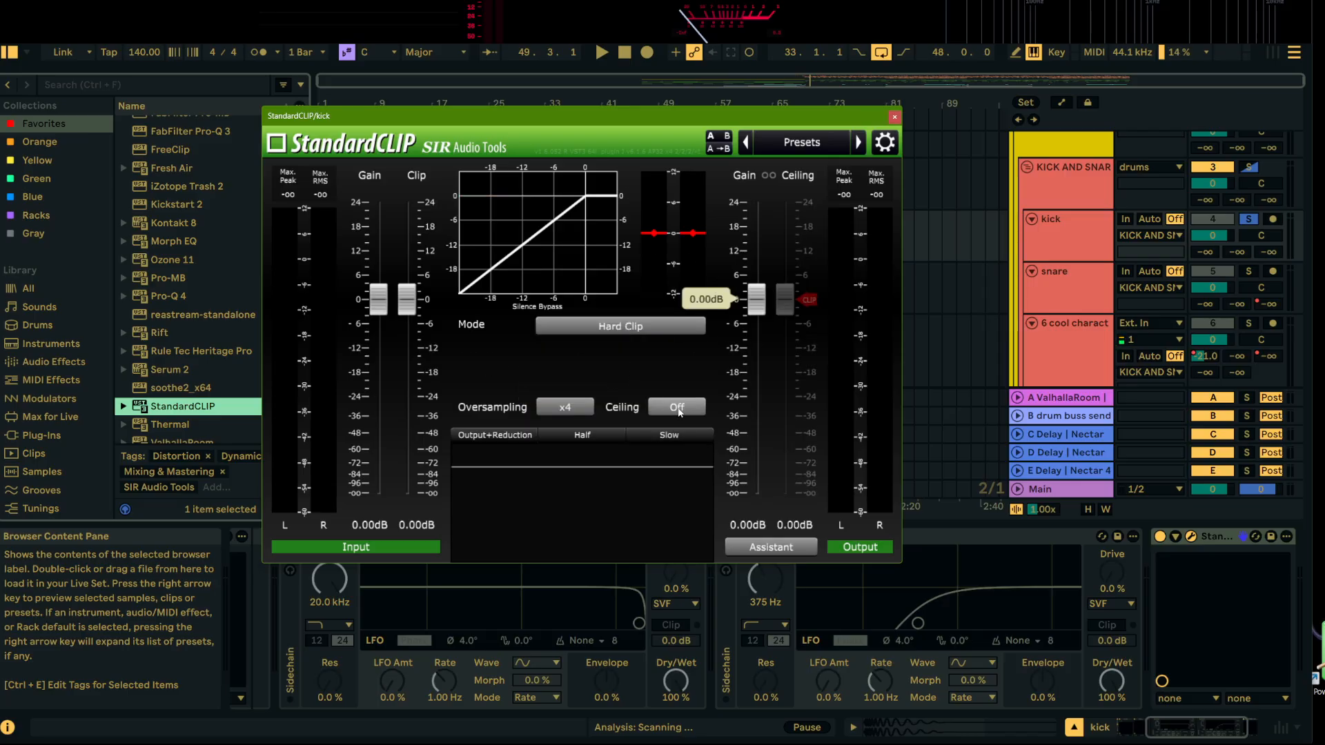
pyautogui.click(678, 406)
pyautogui.click(564, 407)
pyautogui.click(589, 451)
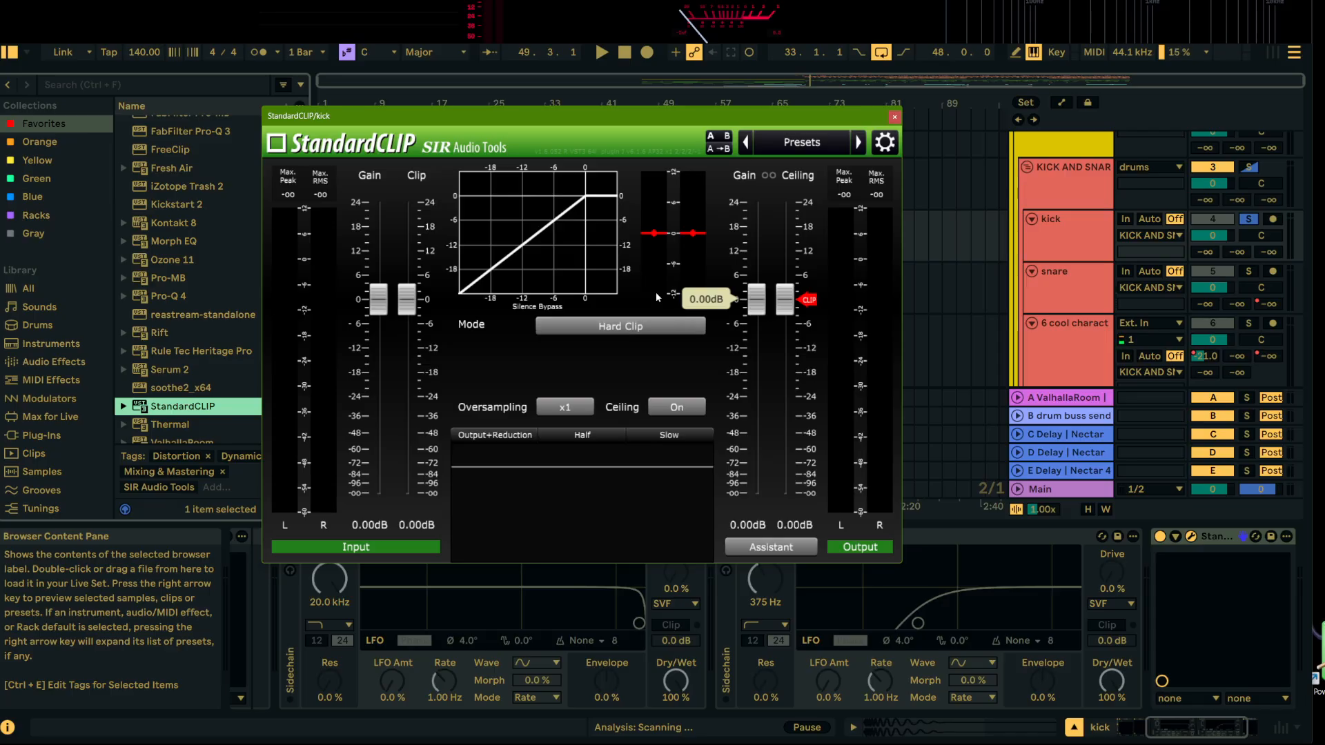
# Step: Play the soloed kick to check StandardCLIP's level meters, stop playback and close the plugin window
pyautogui.press('space')
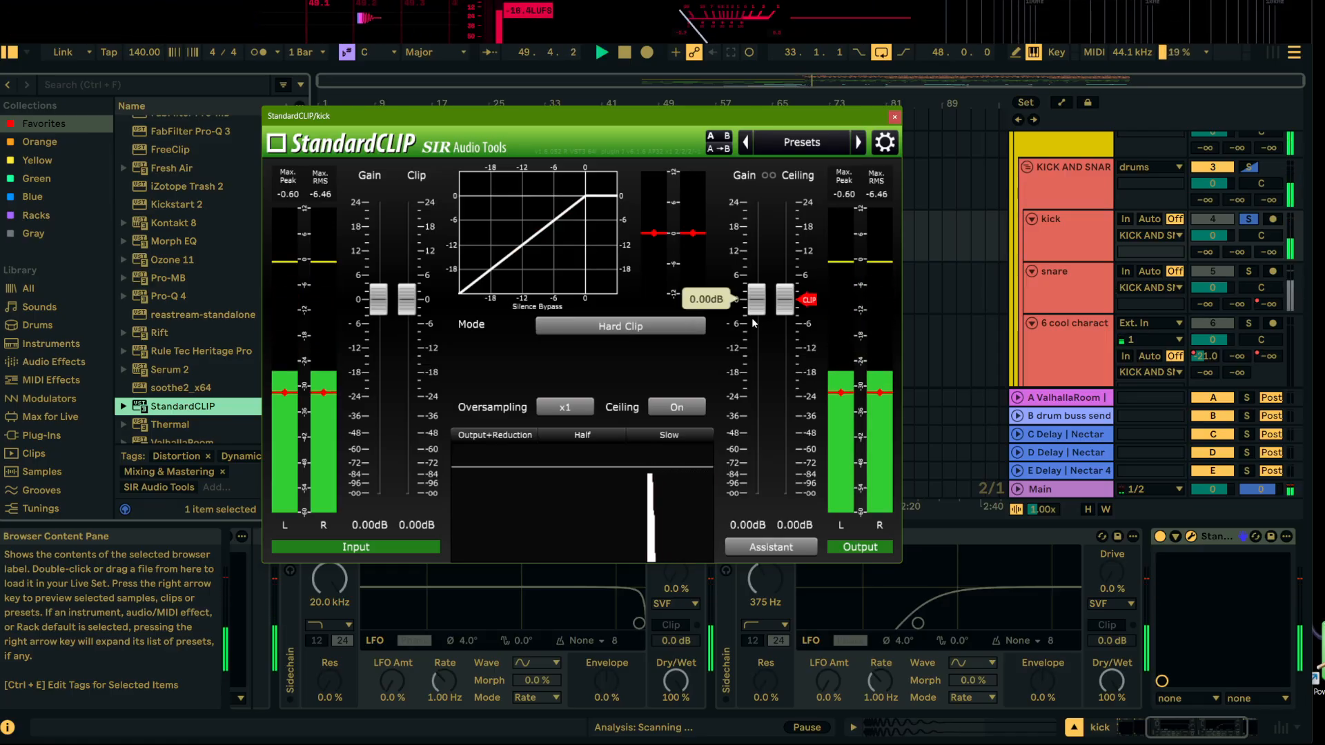
pyautogui.press('space')
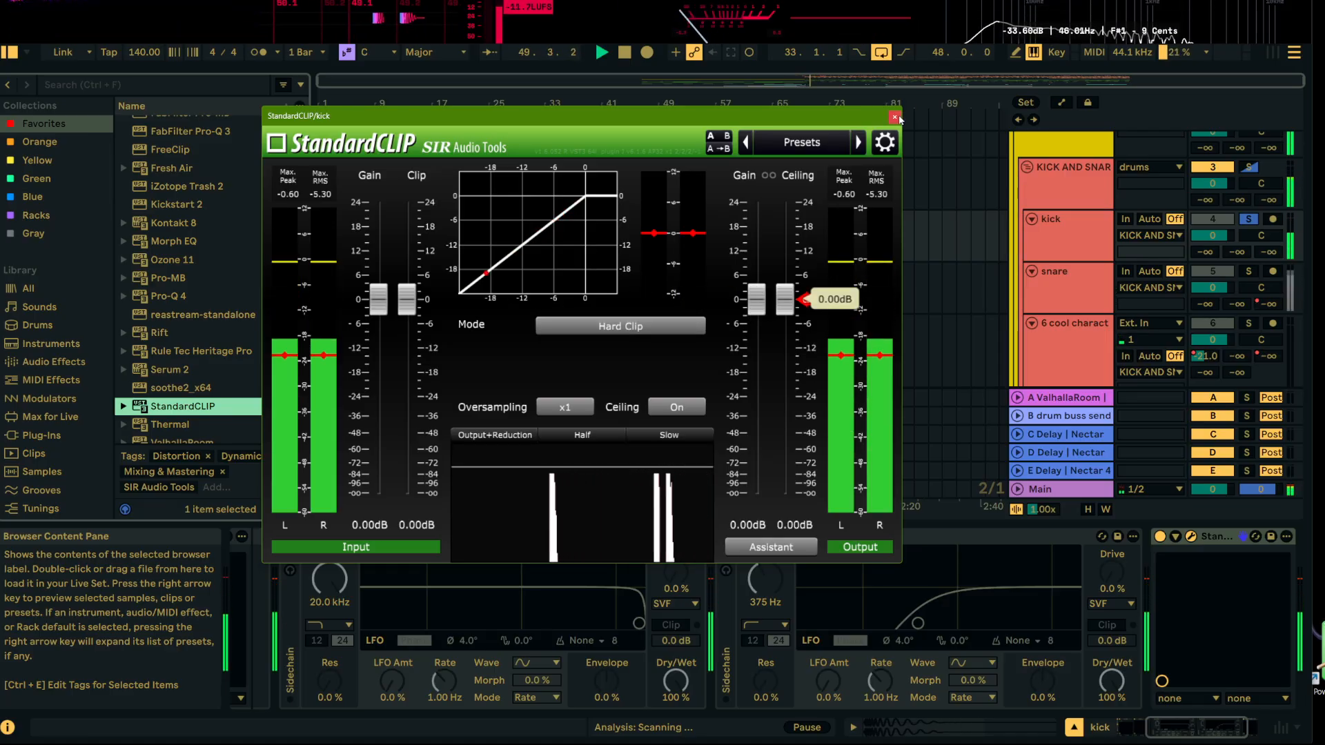
pyautogui.click(894, 116)
pyautogui.click(1074, 219)
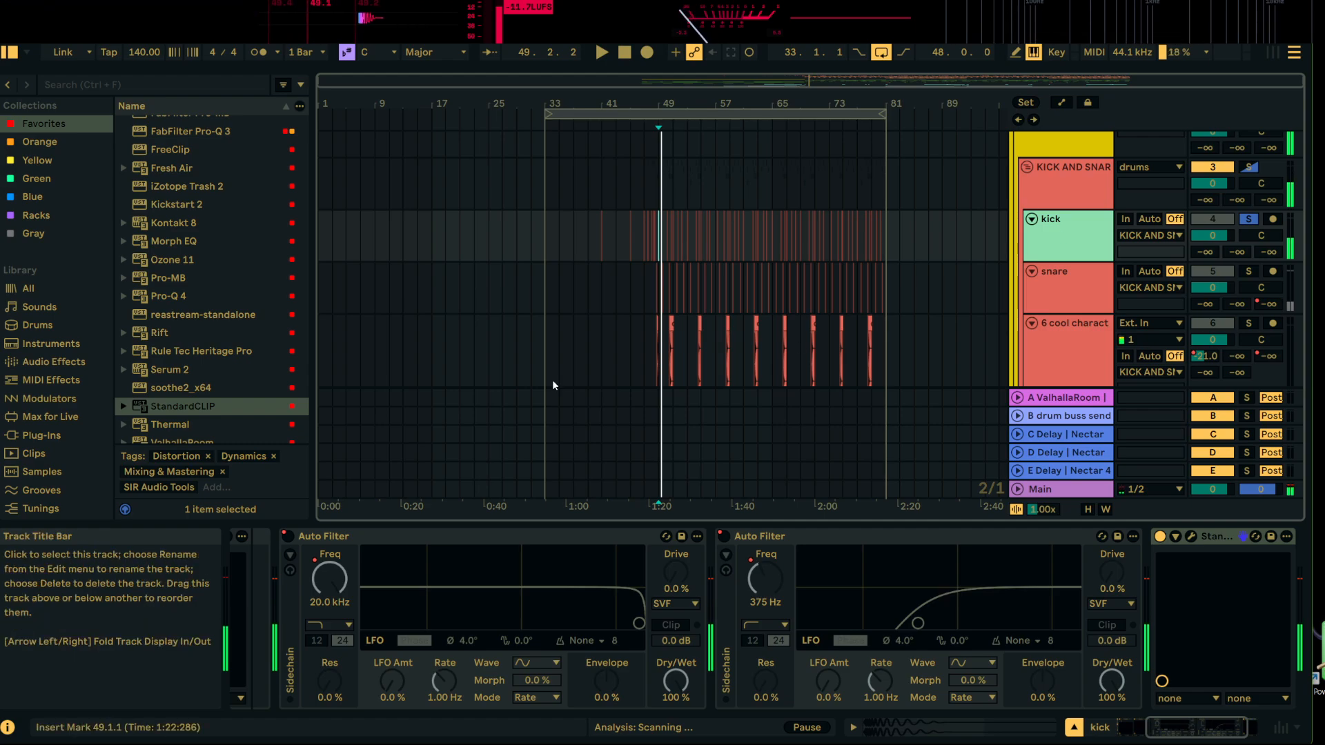
# Step: Open SPAN on the Main track and examine the kick's frequency spectrum during playback
pyautogui.click(1035, 489)
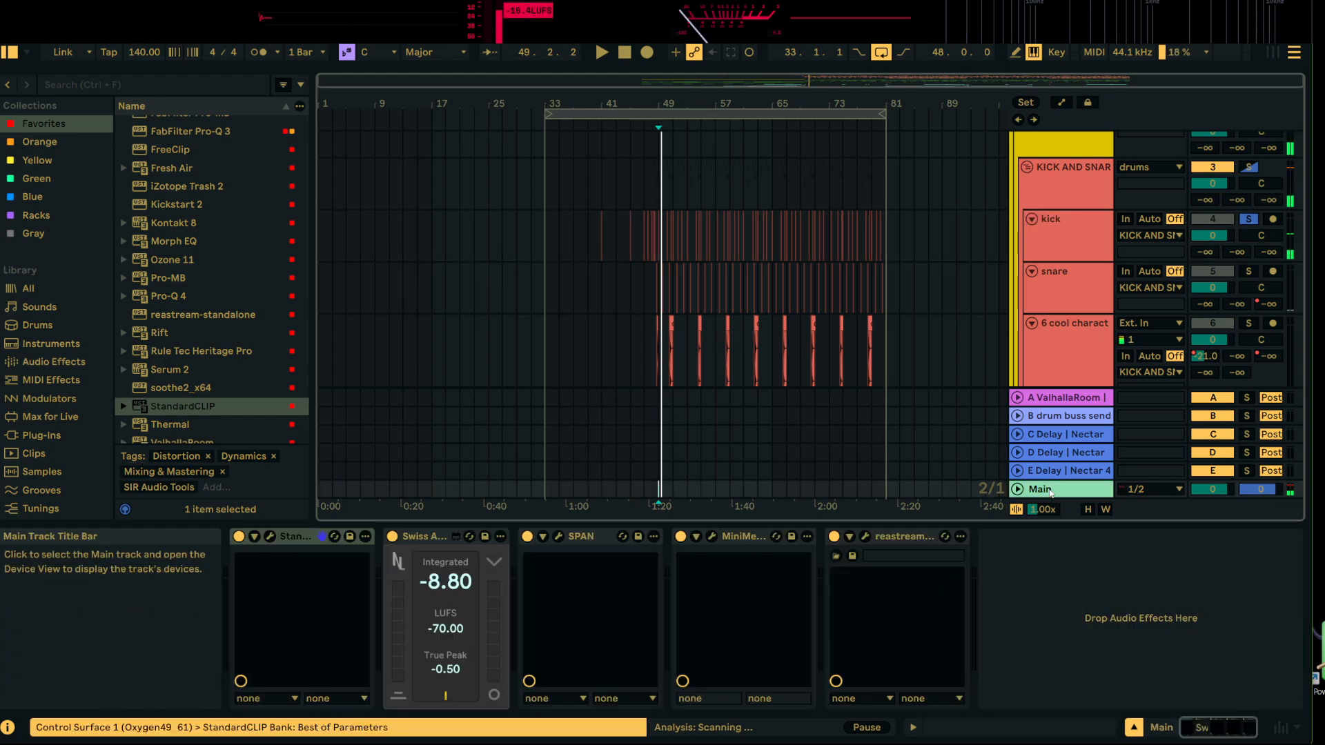
pyautogui.click(559, 536)
pyautogui.moveTo(770, 44); pyautogui.dragTo(888, 106)
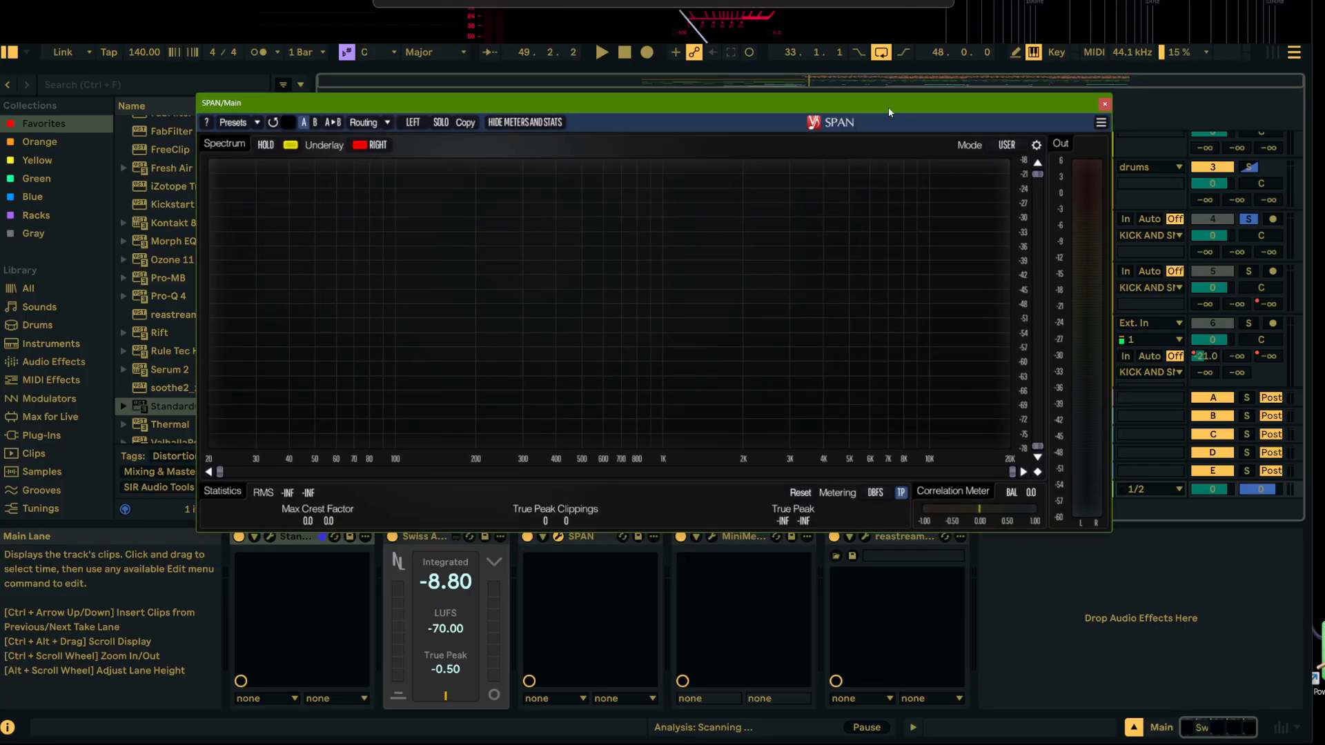
pyautogui.press('space')
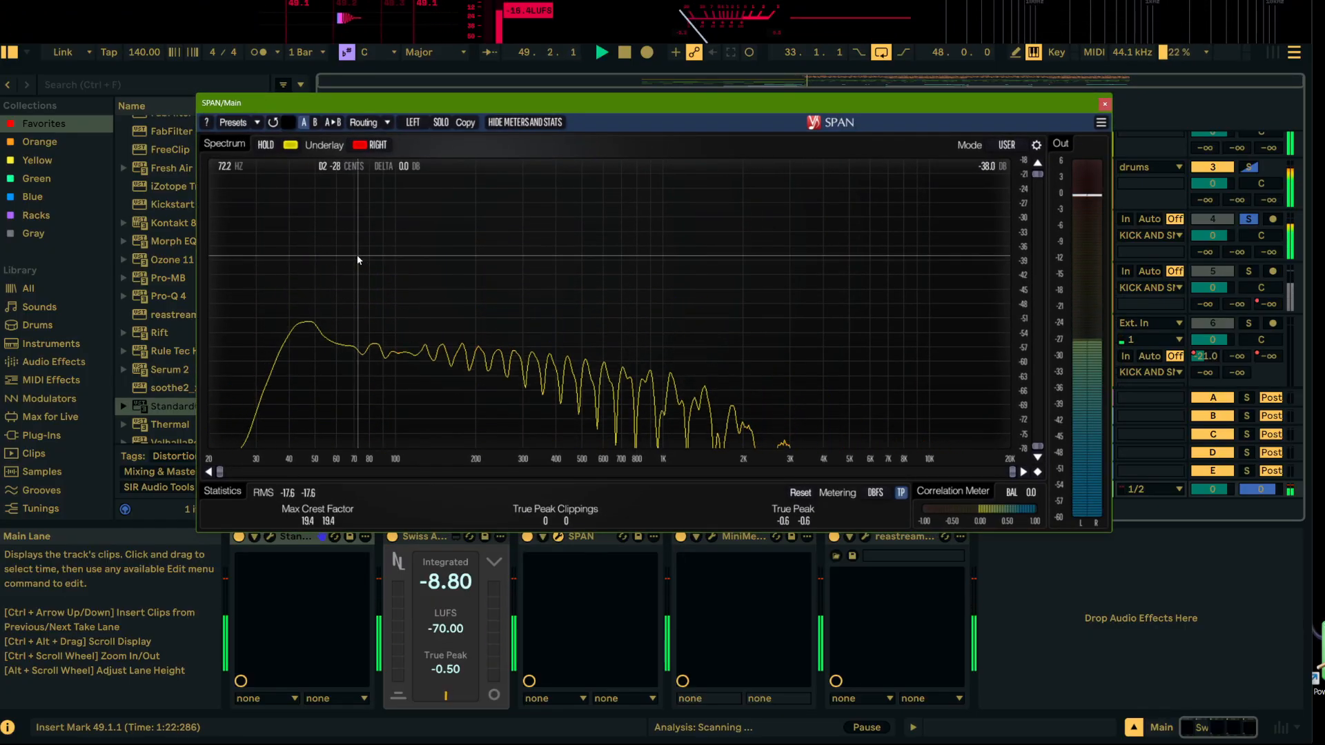
pyautogui.click(1102, 106)
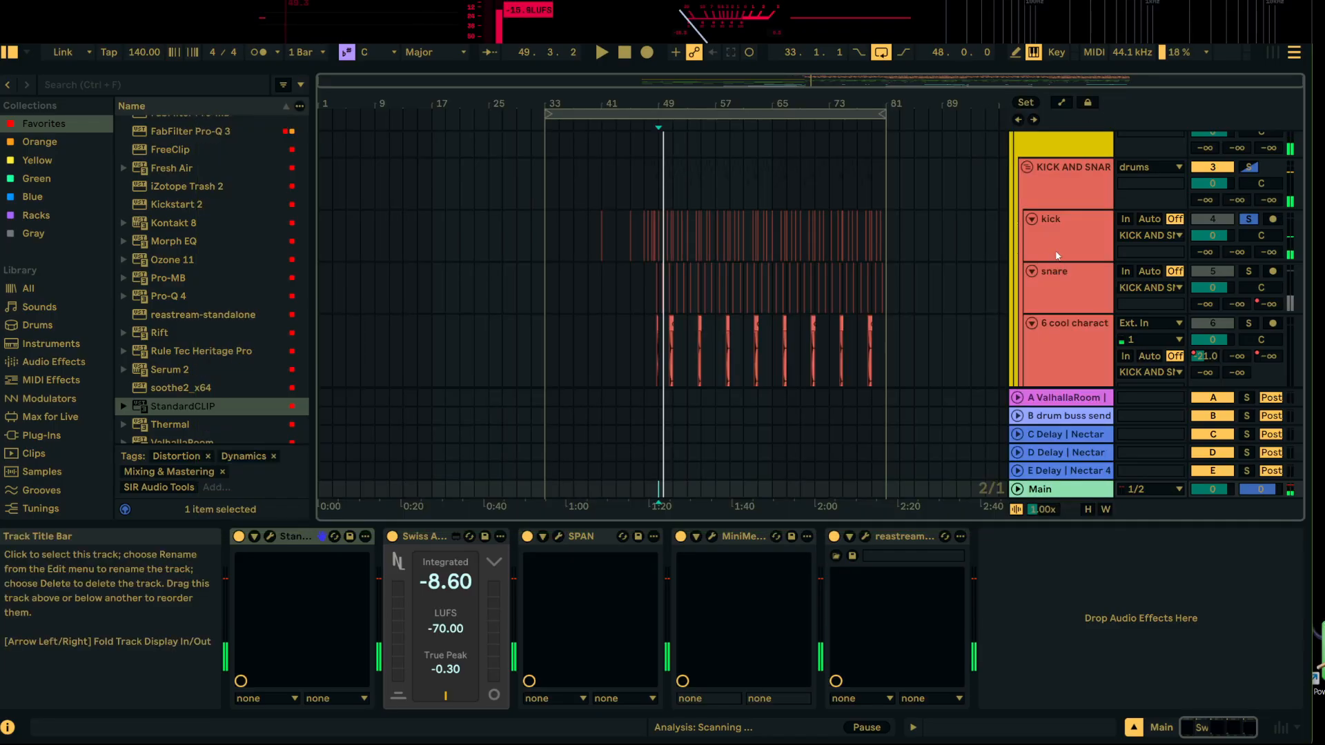
# Step: Open the kick track's FreeClip and StandardCLIP plugin windows and arrange them side by side
pyautogui.click(1079, 226)
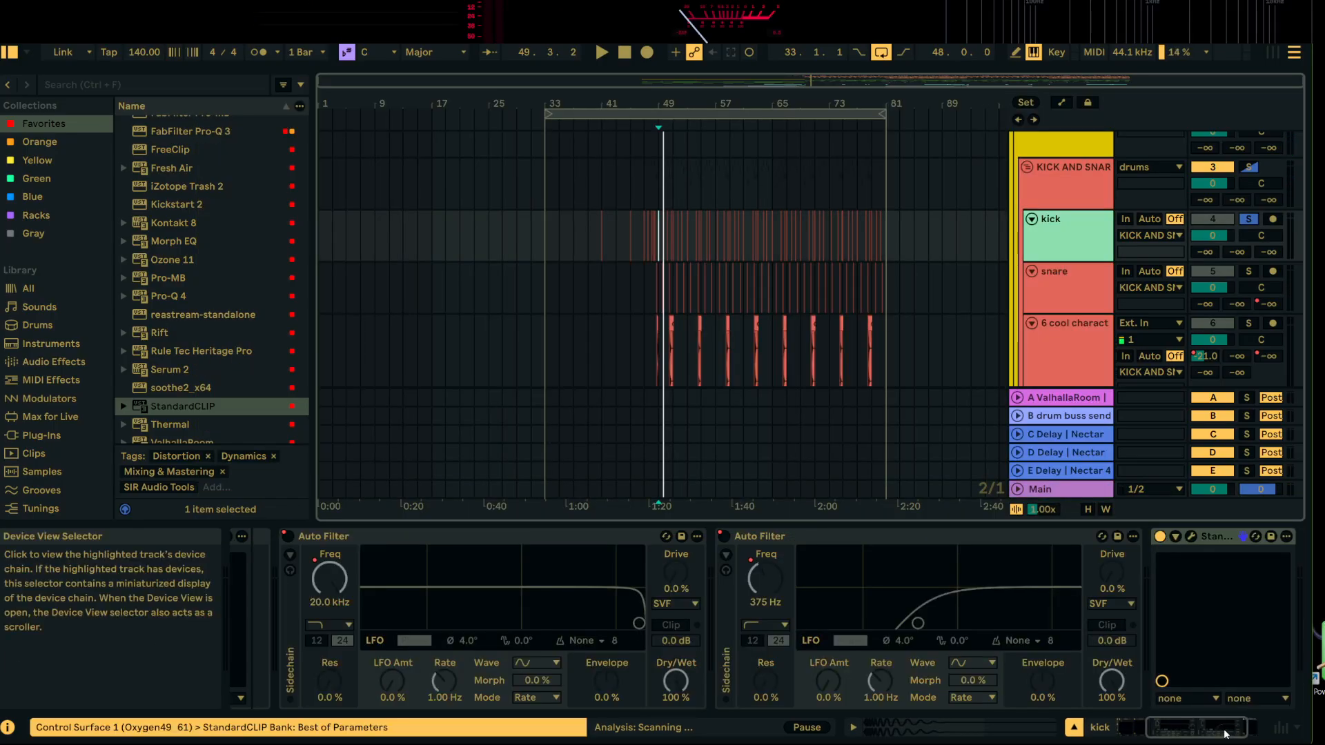
pyautogui.click(1139, 727)
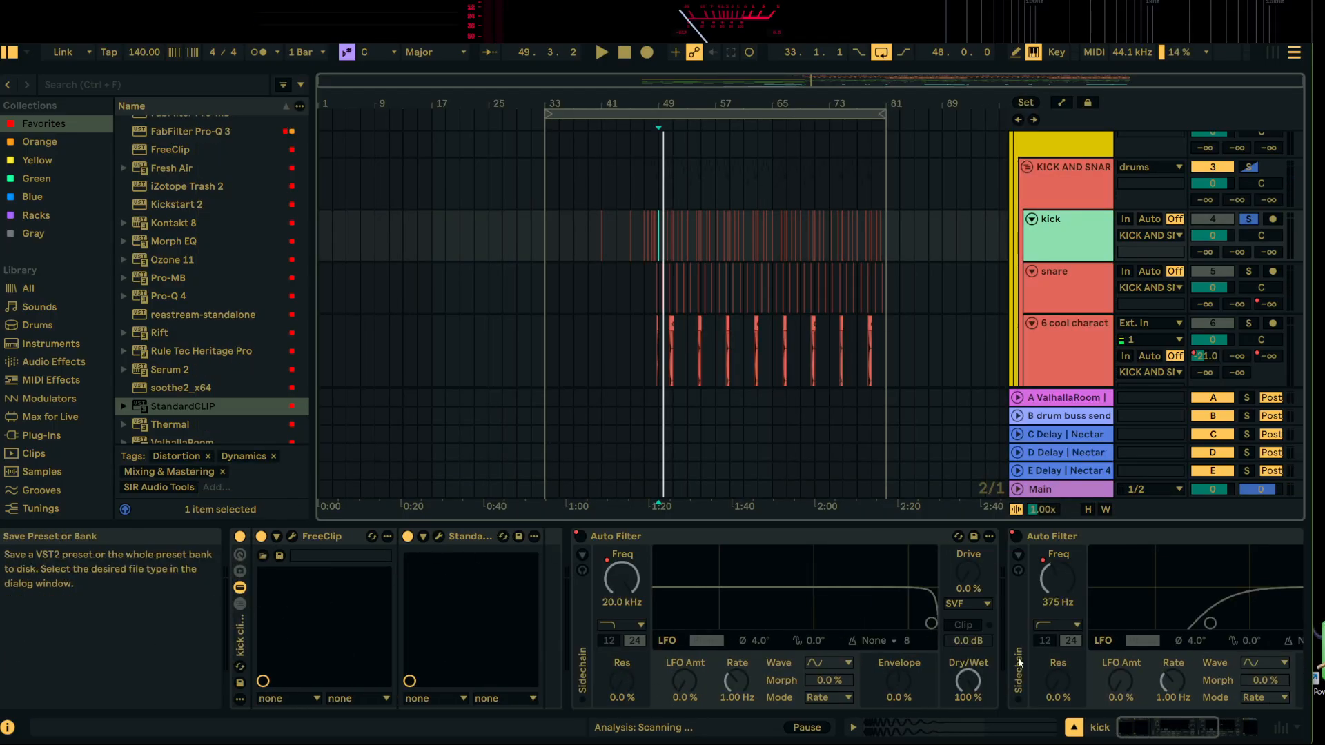
pyautogui.click(327, 537)
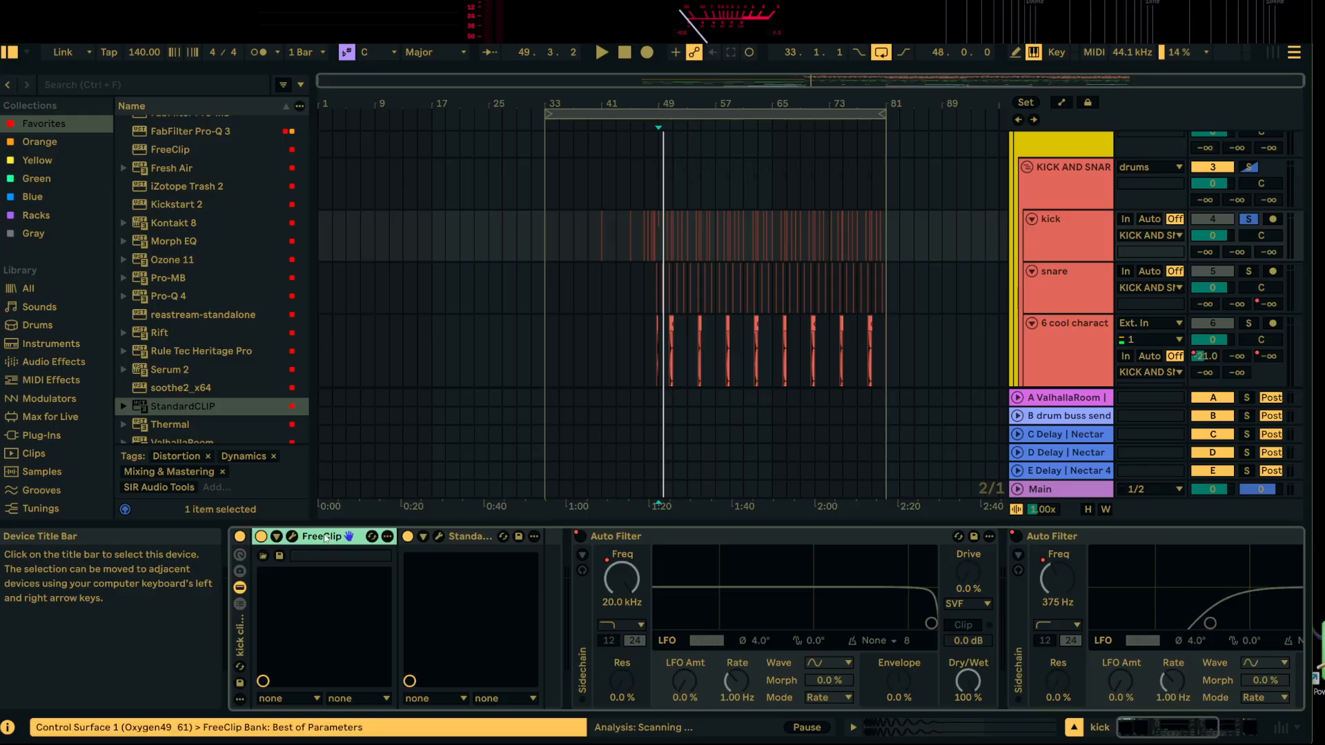
pyautogui.click(292, 536)
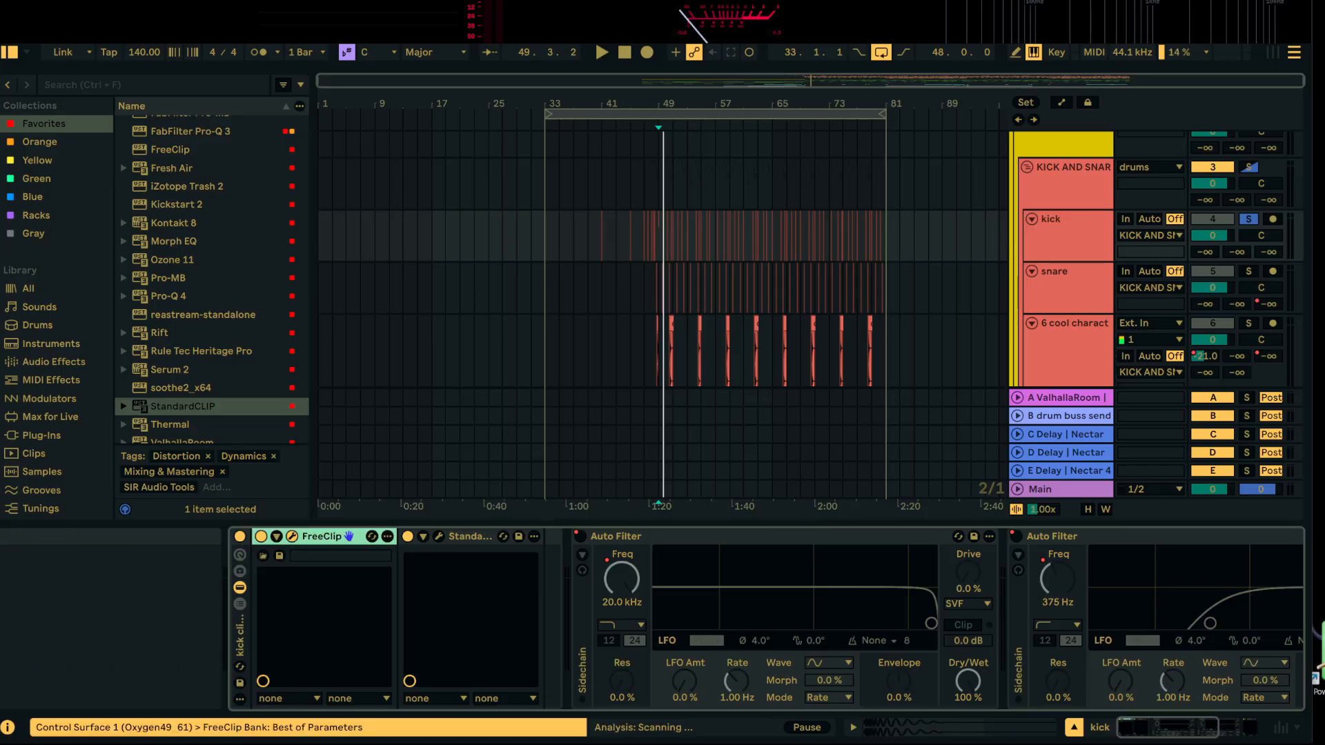
pyautogui.click(439, 536)
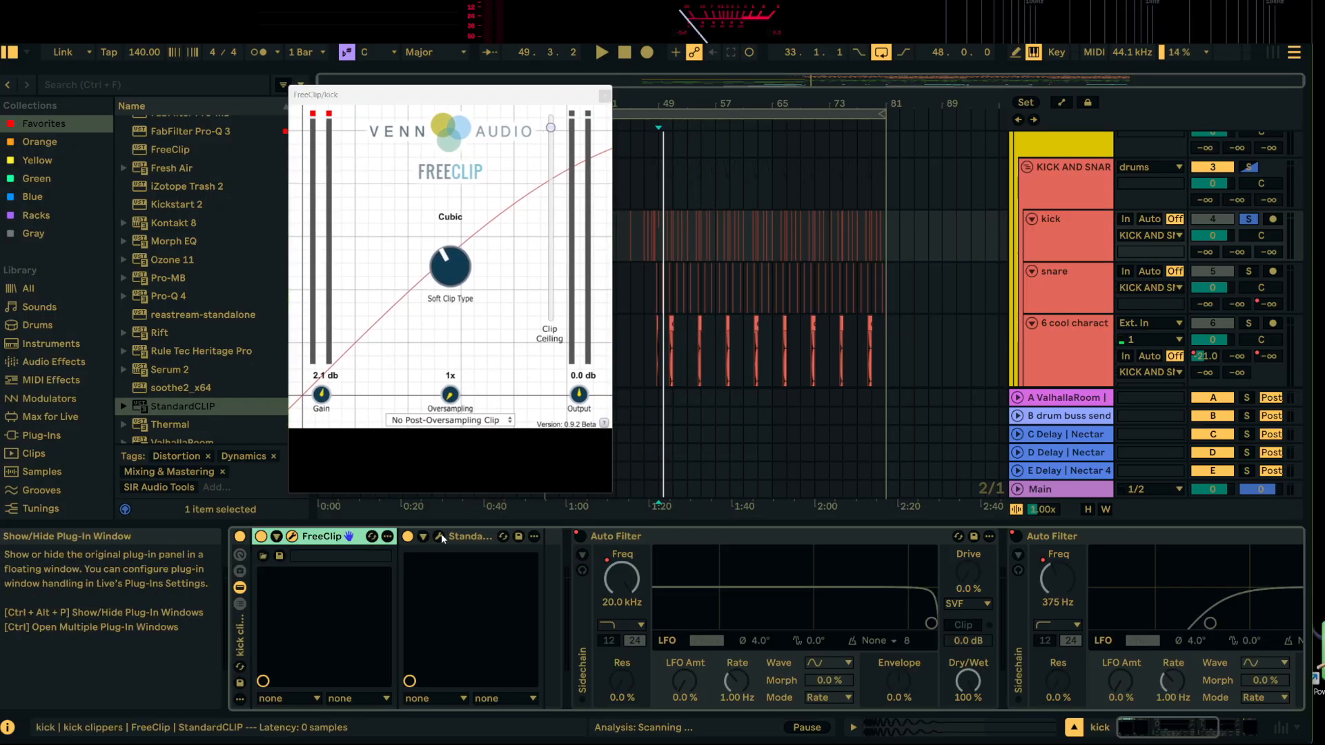
pyautogui.moveTo(987, 161); pyautogui.dragTo(1107, 89)
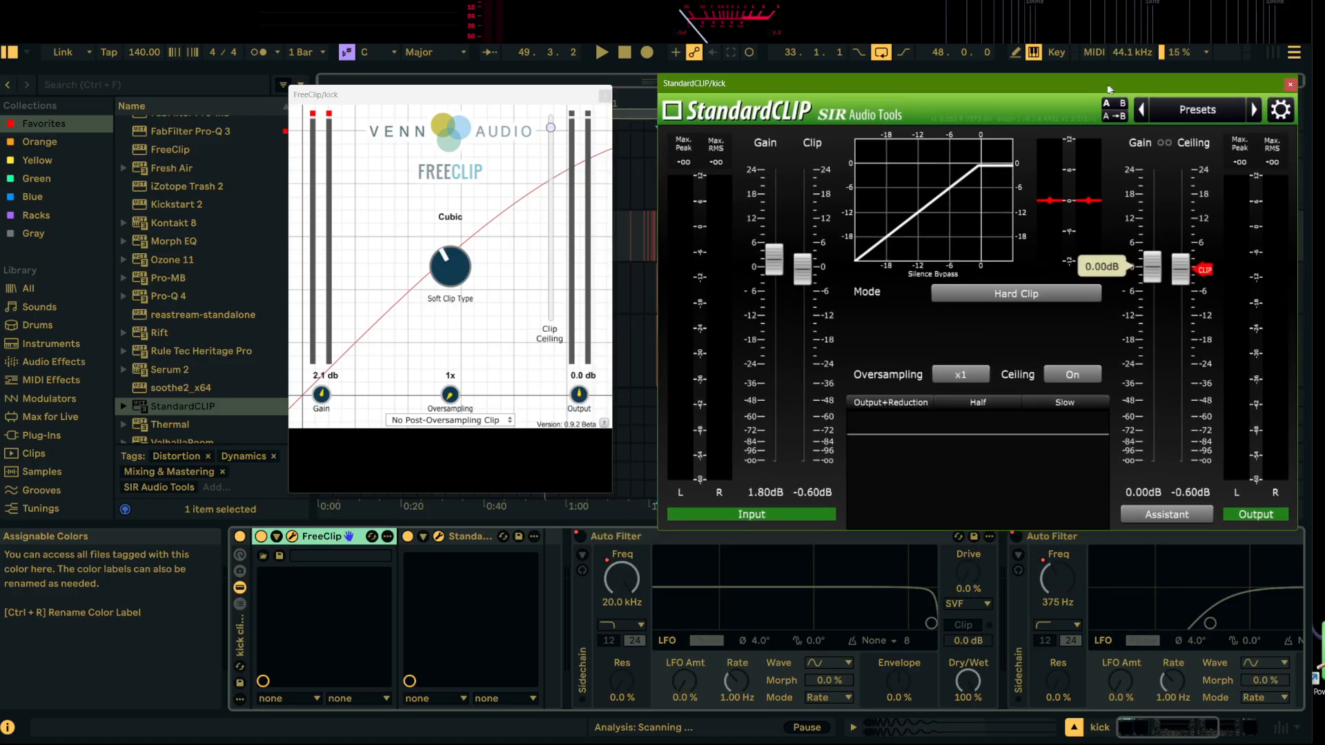
pyautogui.moveTo(414, 95); pyautogui.dragTo(276, 92)
pyautogui.moveTo(769, 90); pyautogui.dragTo(764, 111)
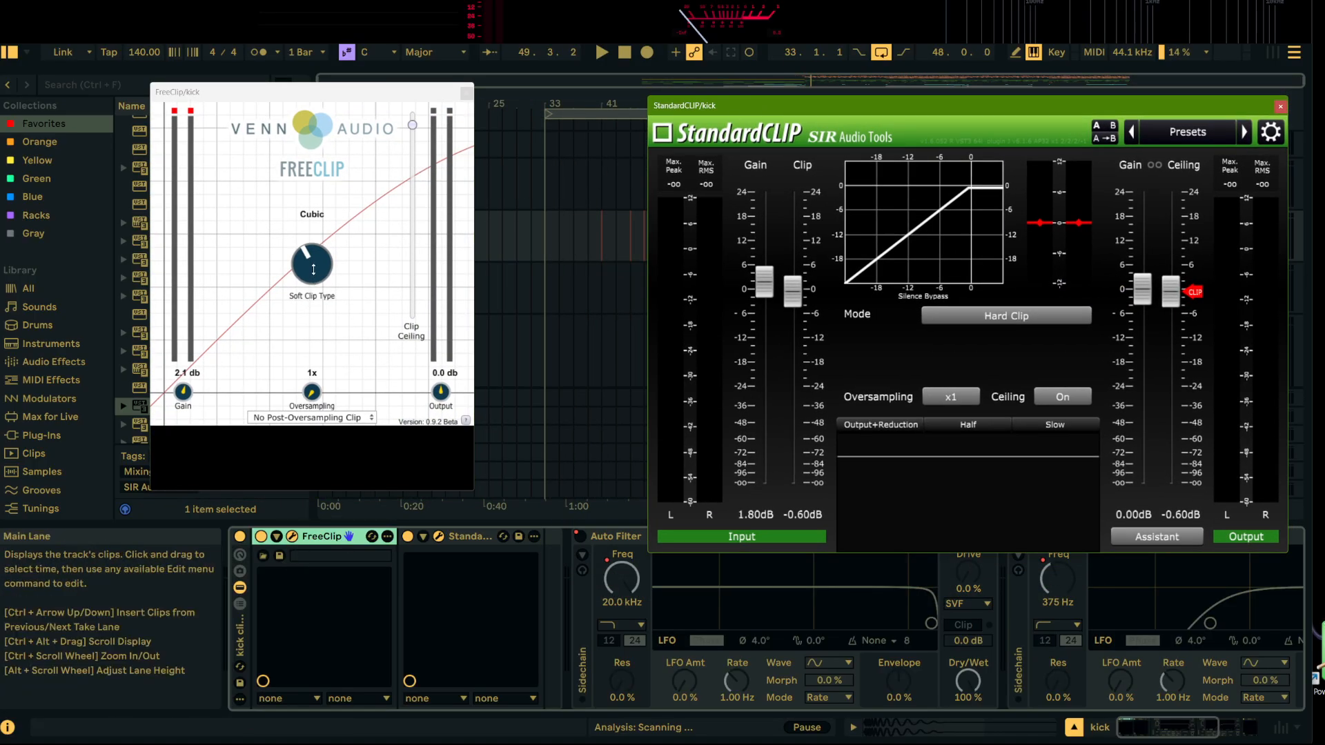
# Step: Examine FreeClip's soft clip type and clip ceiling, close its window and check StandardCLIP's input gain
pyautogui.click(318, 266)
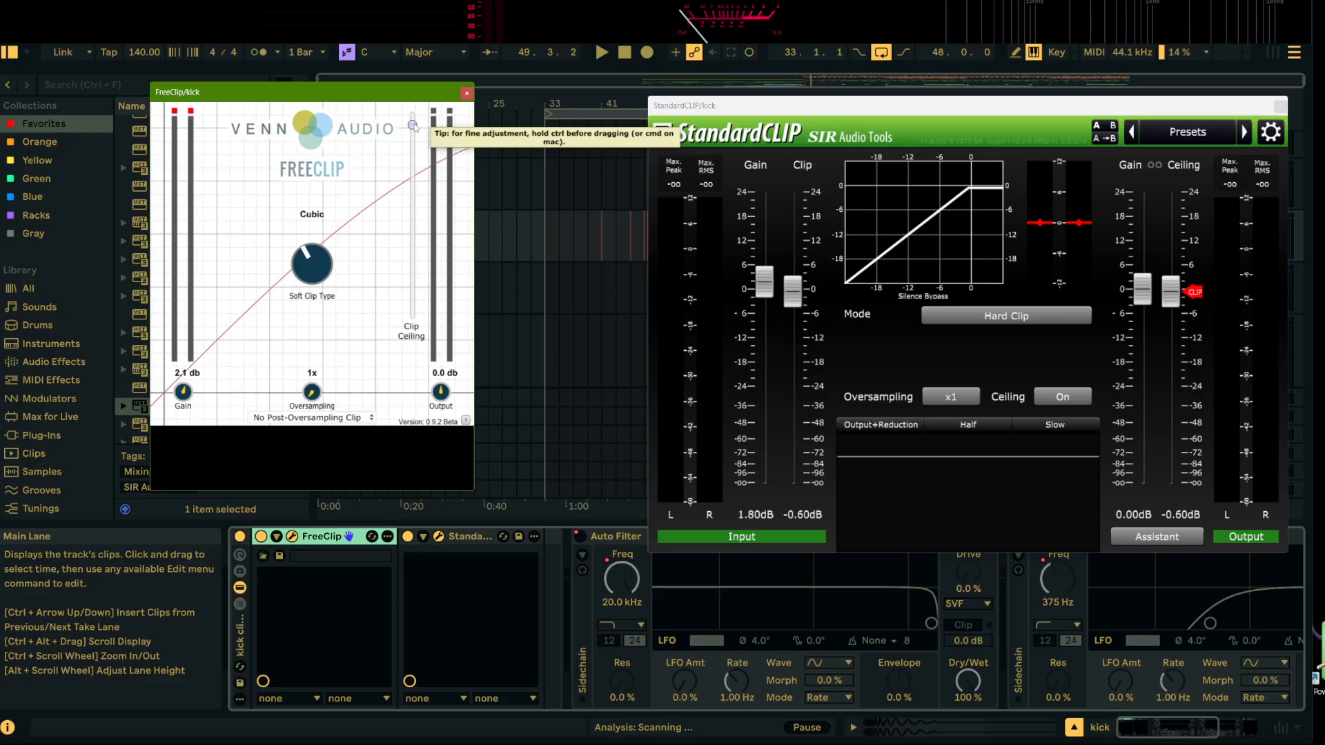
pyautogui.click(467, 92)
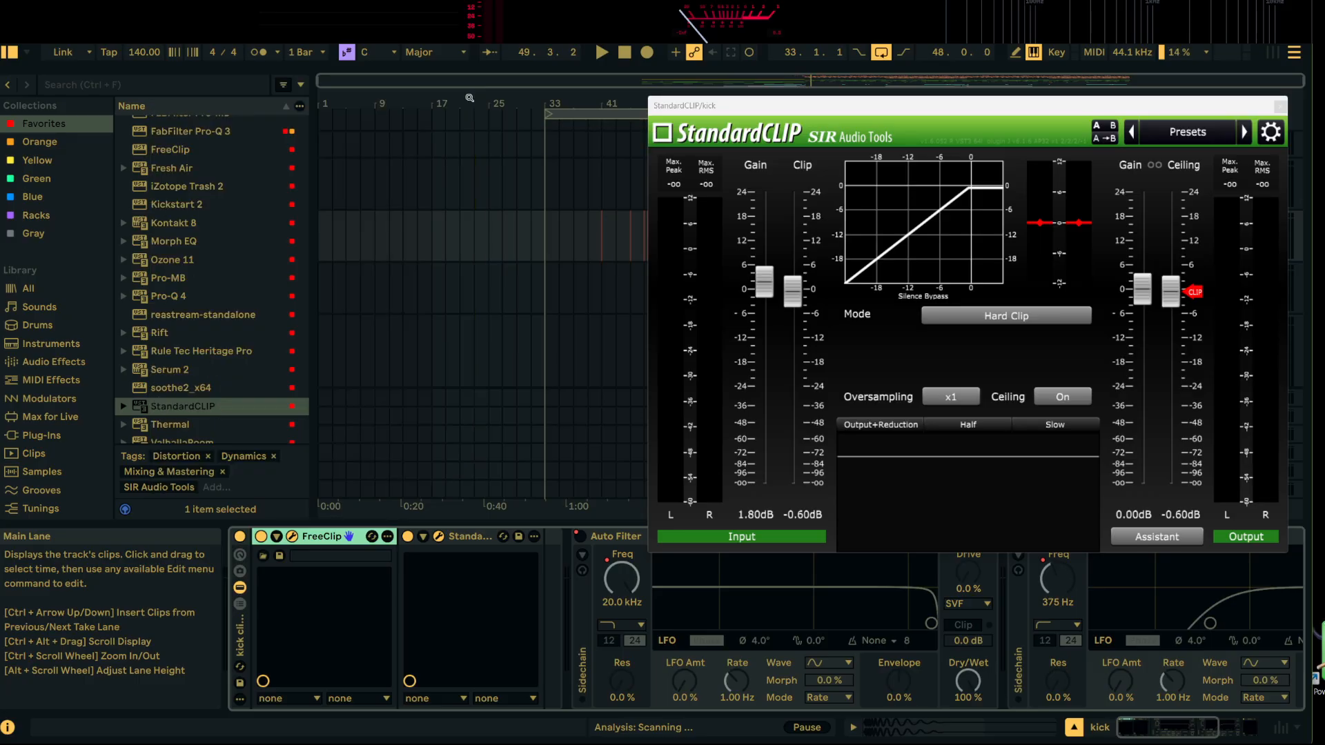
pyautogui.moveTo(767, 284)
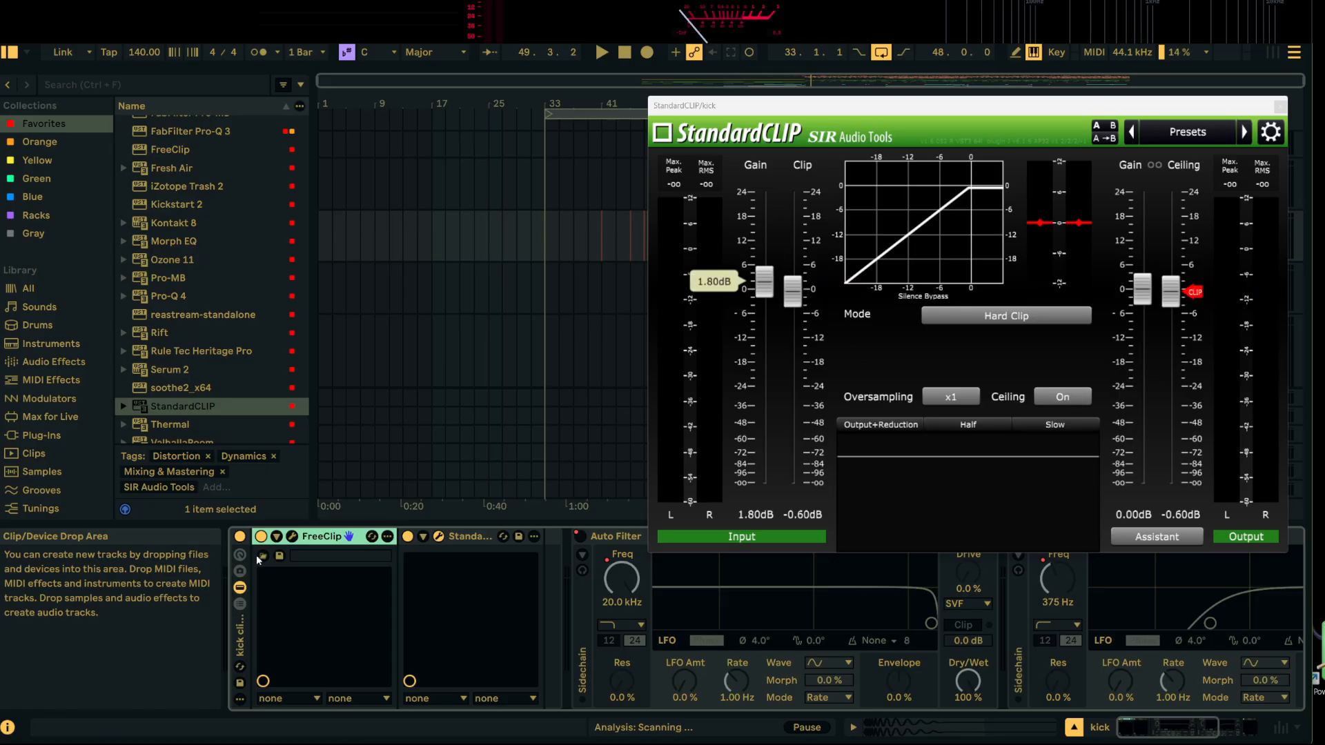
# Step: Bypass the kick clippers rack, close StandardCLIP and check the loudness on the Main track during playback
pyautogui.click(240, 536)
pyautogui.press('space')
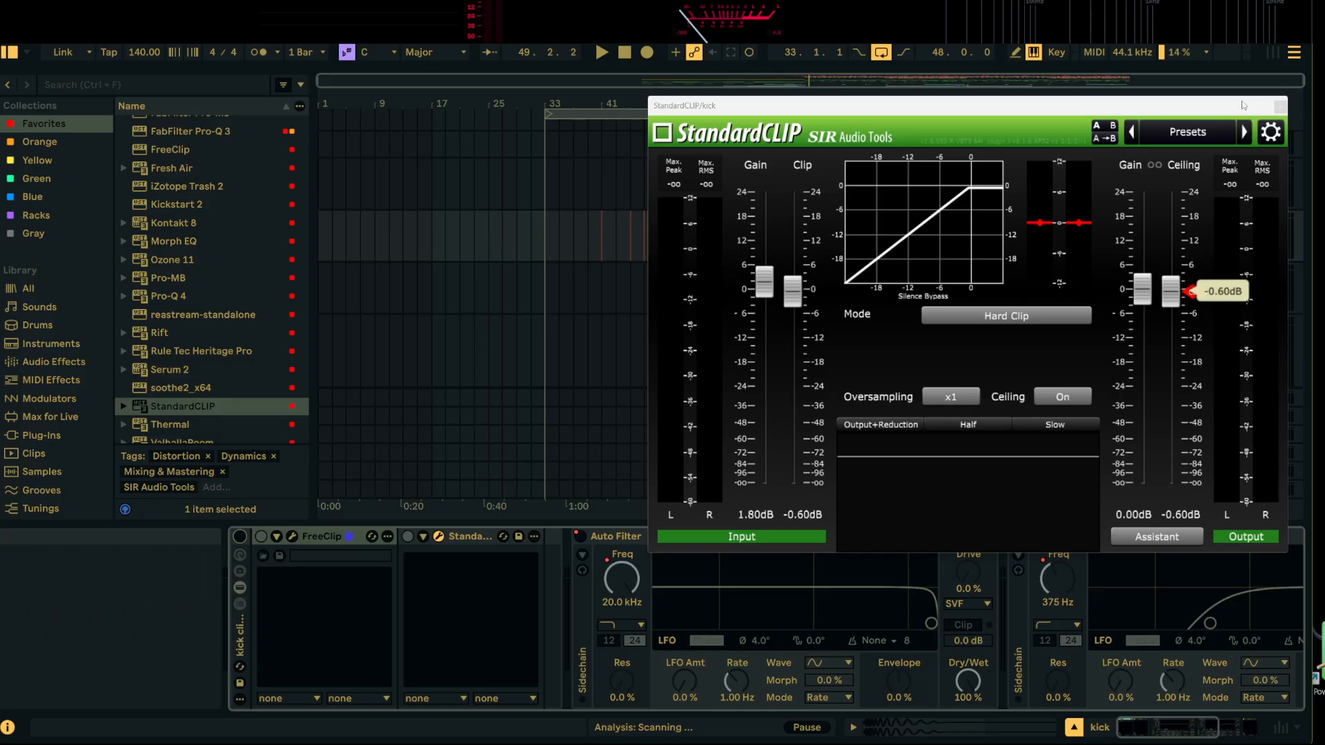
pyautogui.click(1280, 106)
pyautogui.click(1109, 488)
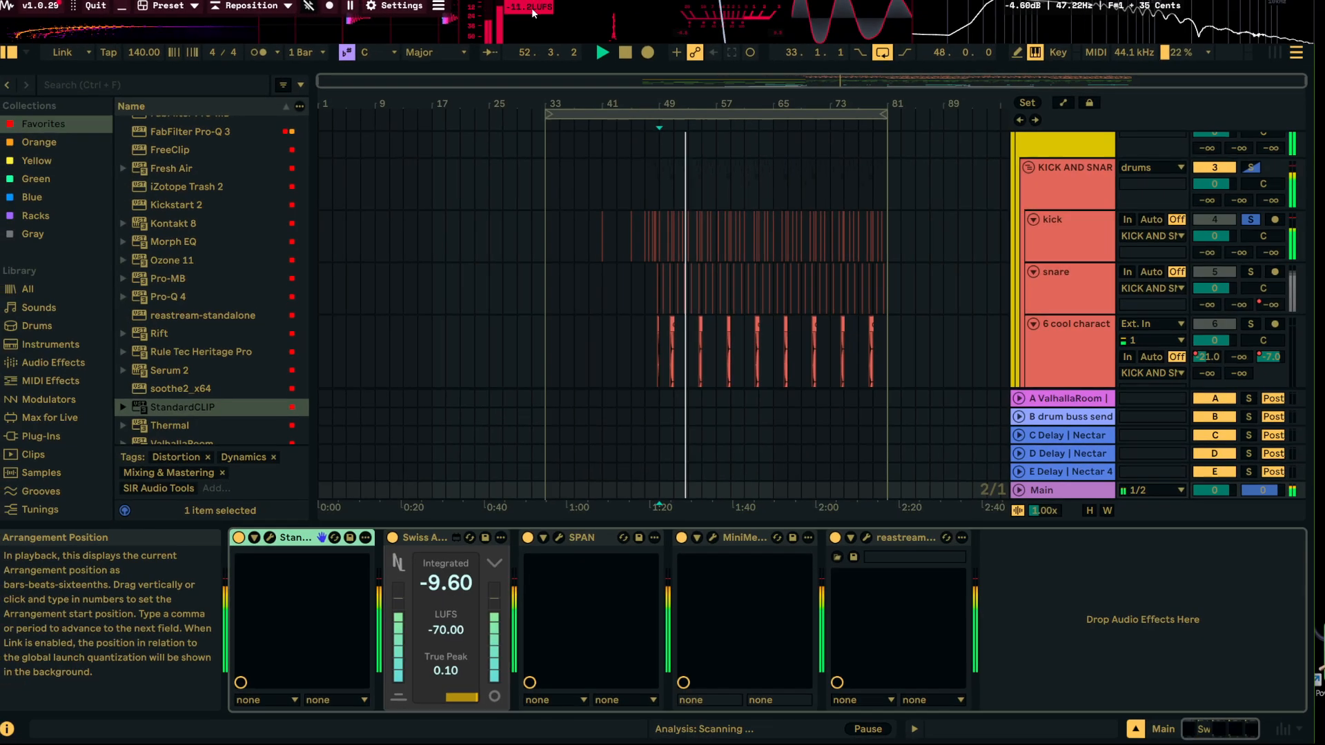
# Step: Re-enable the kick clippers rack and replay the kick to compare the loudness on the Main track
pyautogui.click(1069, 238)
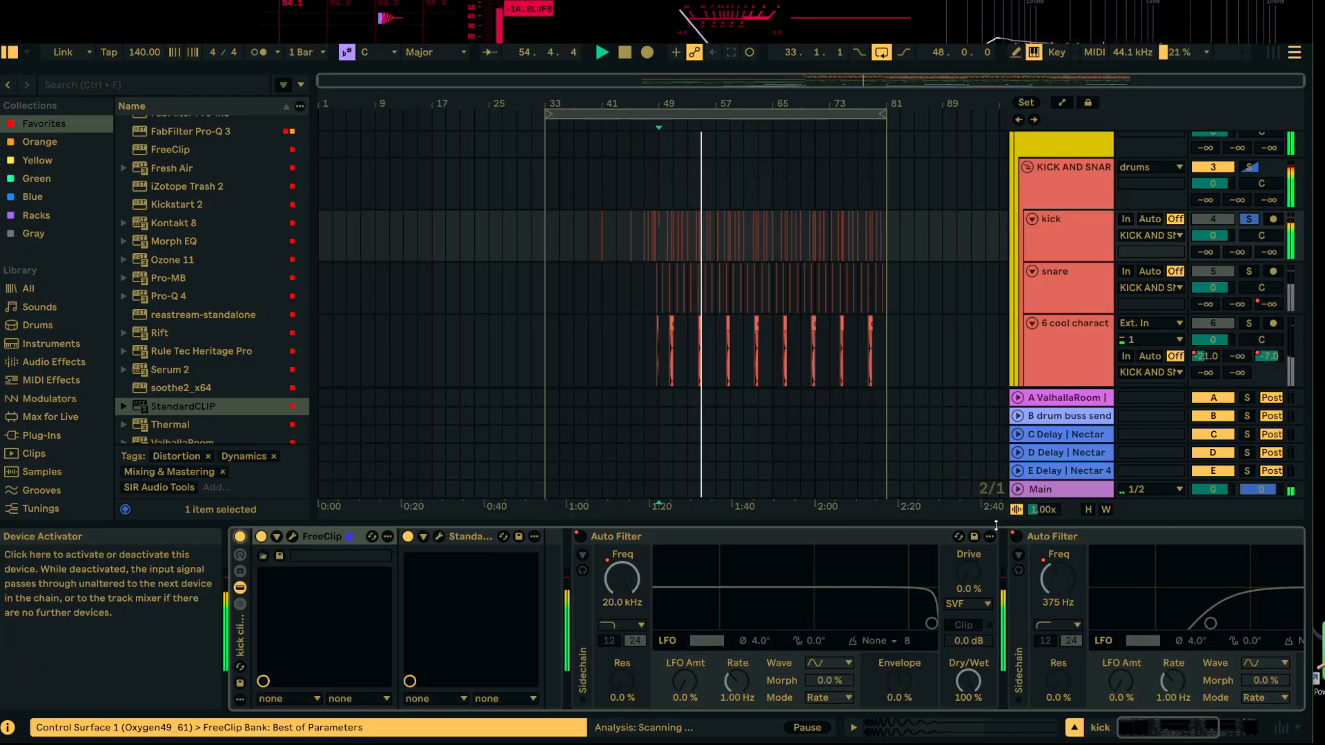
pyautogui.click(1056, 489)
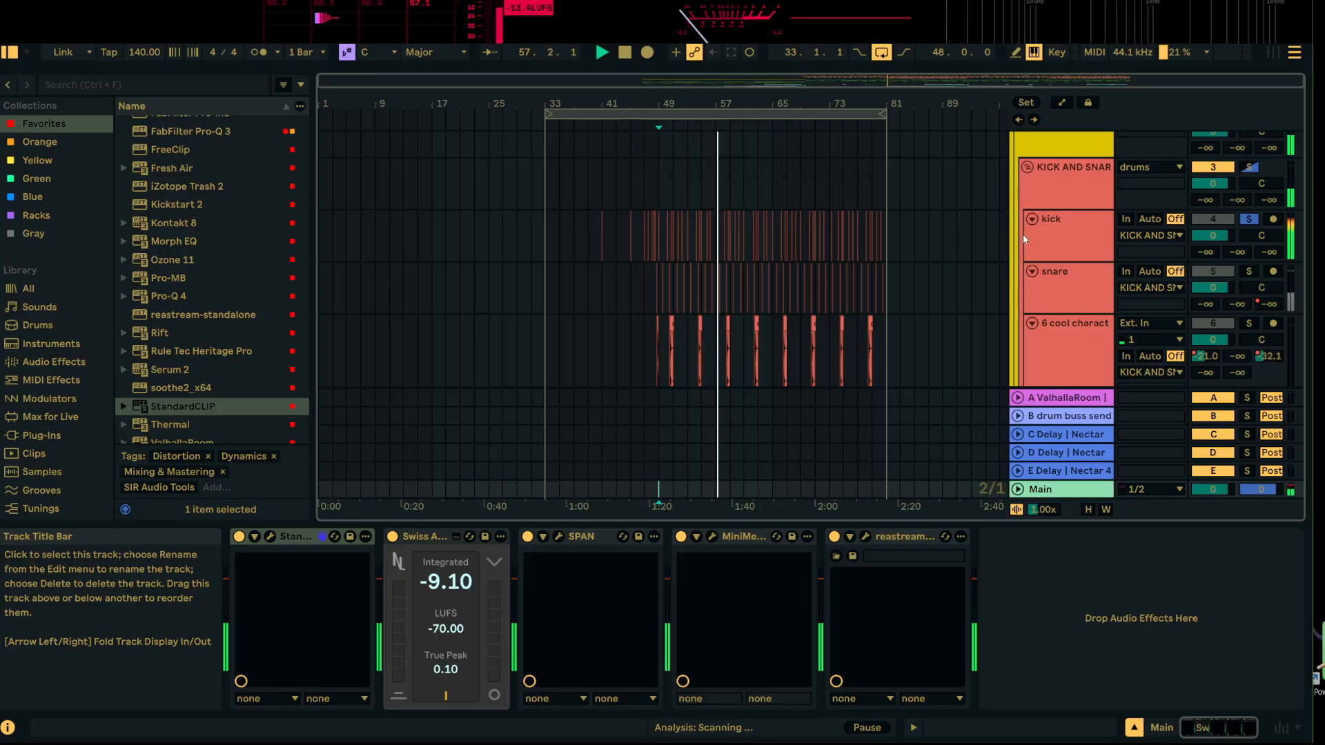
pyautogui.press('space')
pyautogui.press('space')
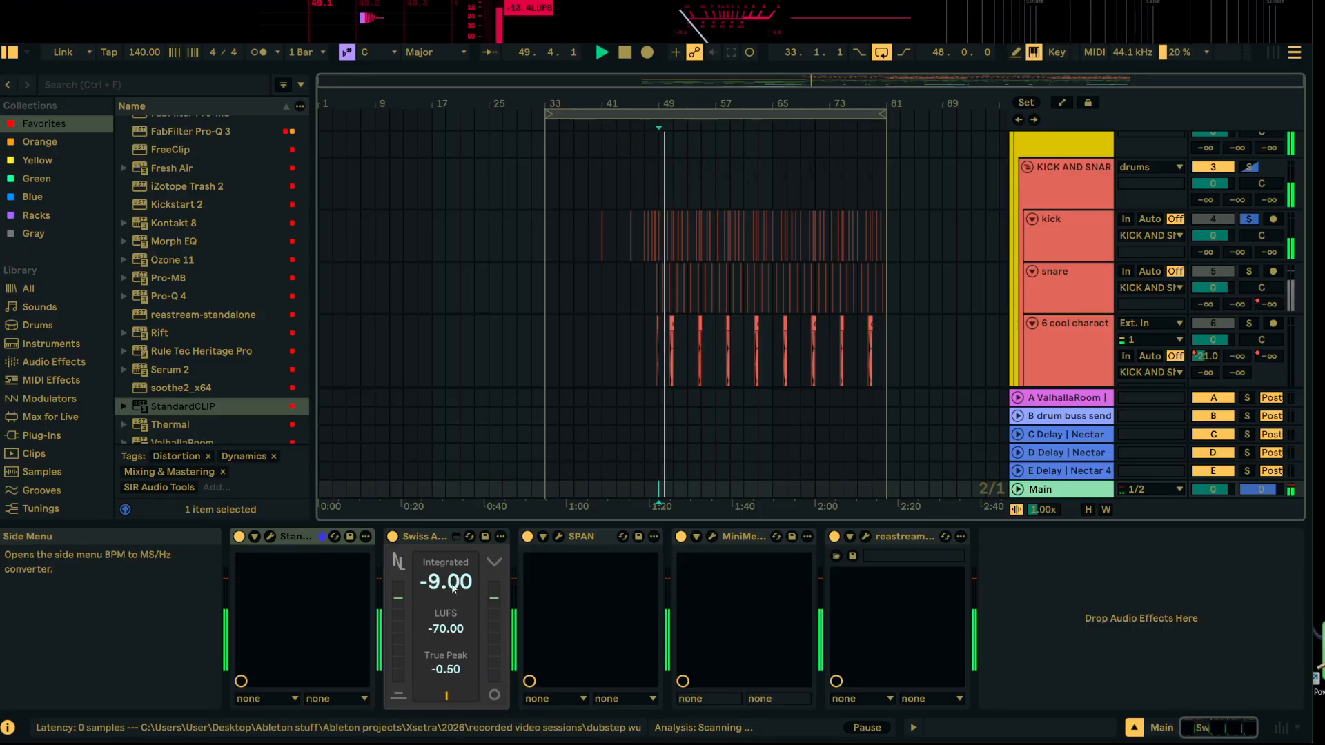
pyautogui.press('space')
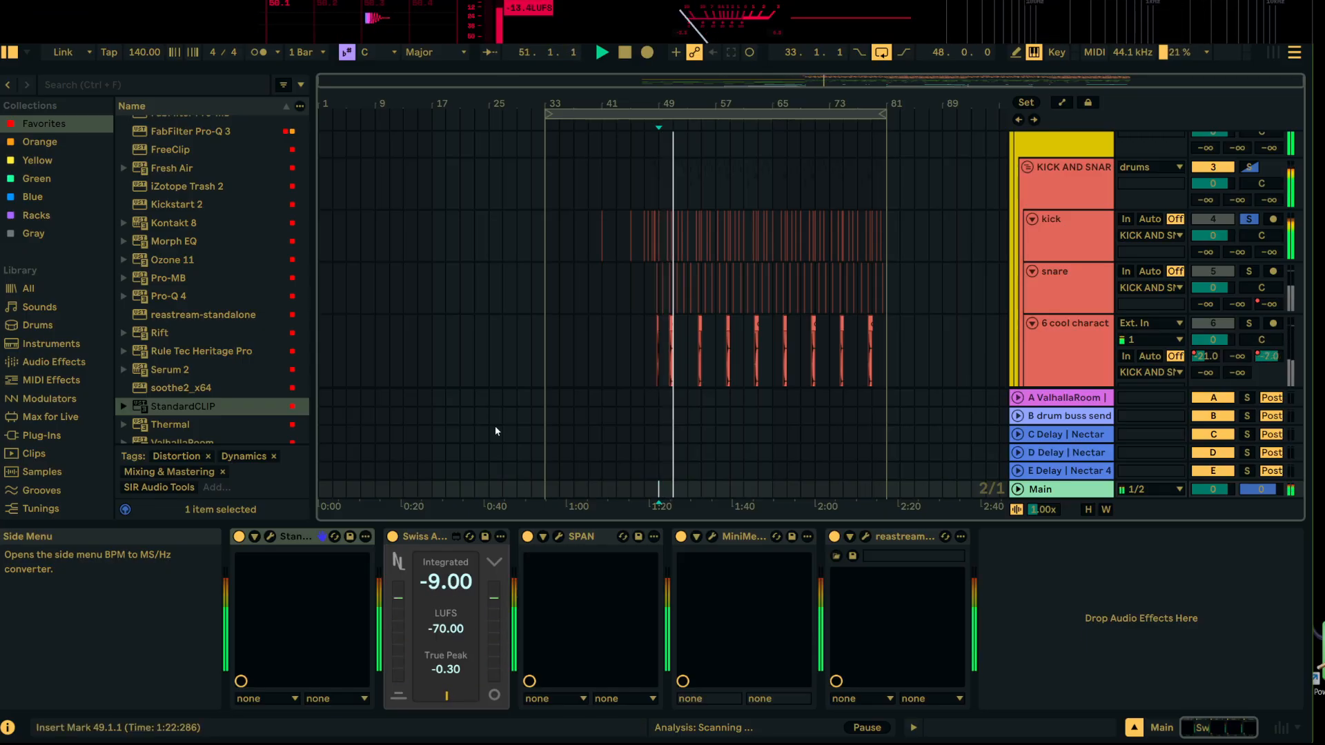
pyautogui.press('space')
pyautogui.moveTo(535, 10)
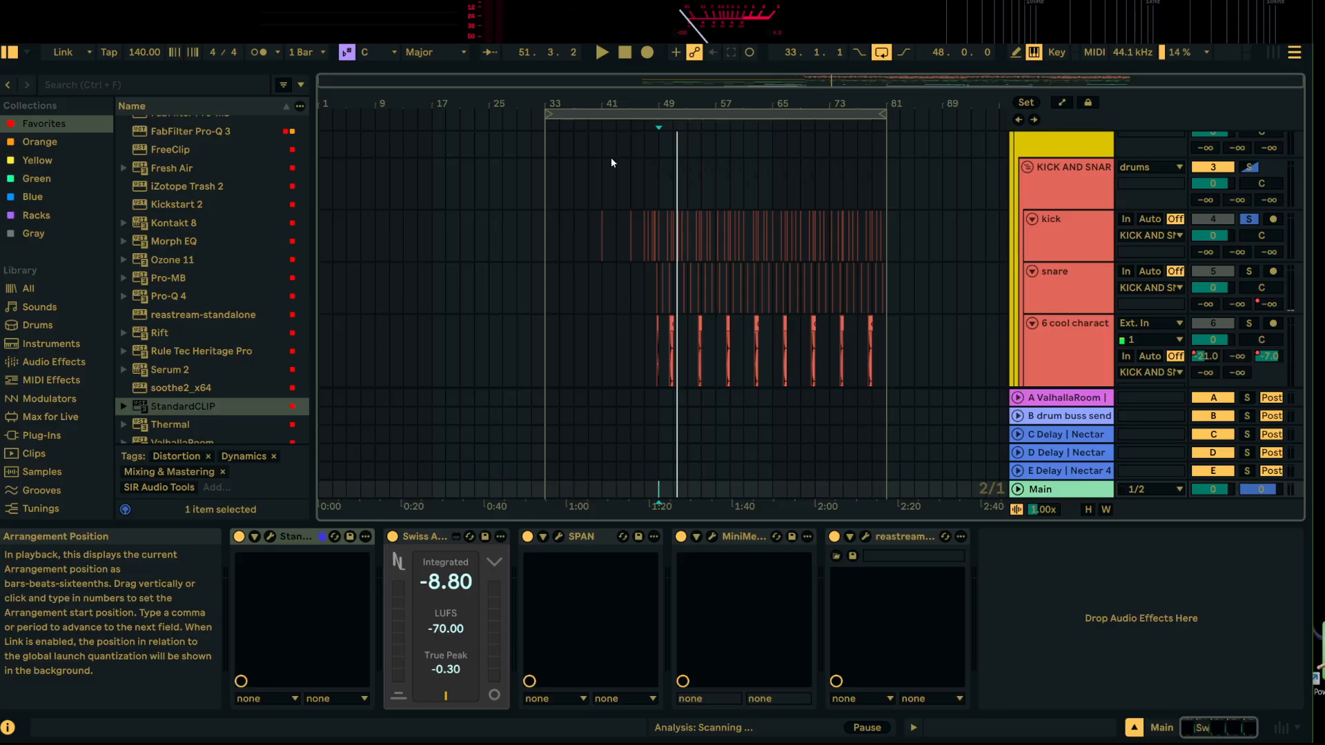
# Step: Compare the kick with its clippers rack bypassed and enabled, leaving the rack on and playback stopped
pyautogui.click(1075, 234)
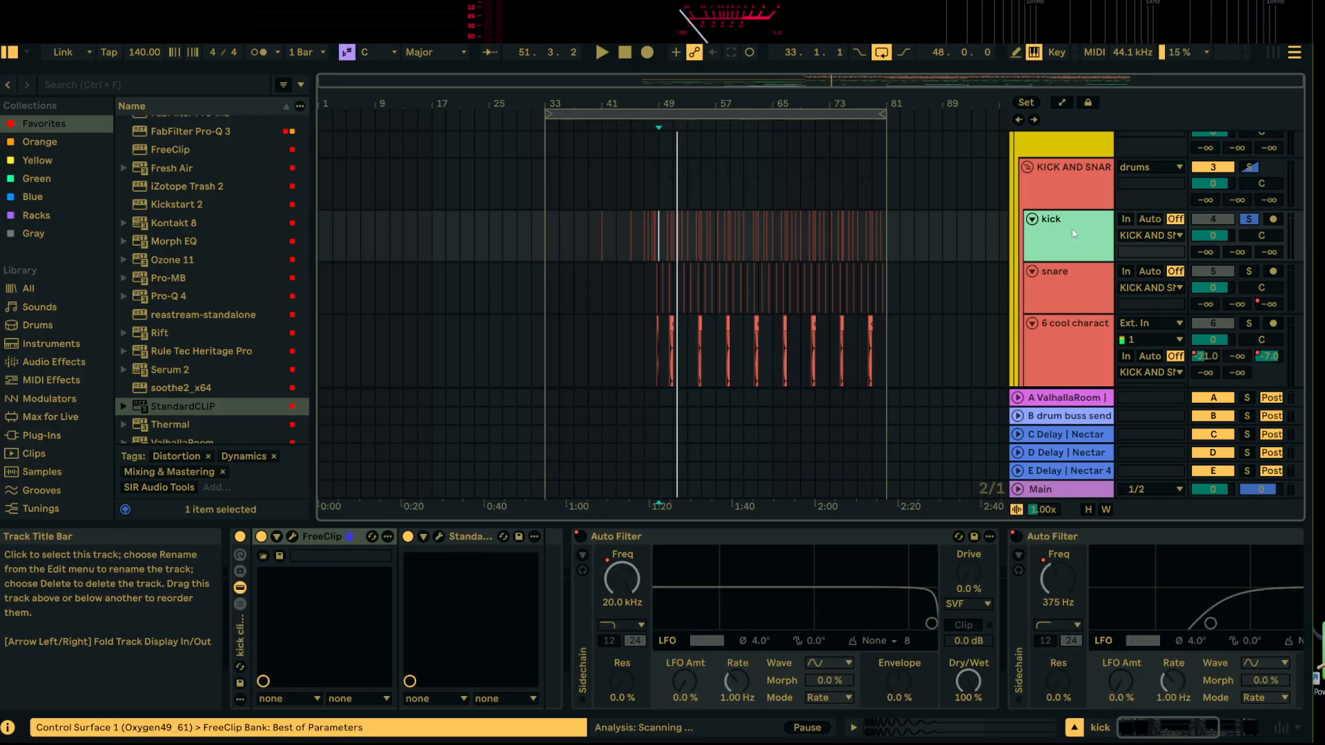
pyautogui.click(240, 540)
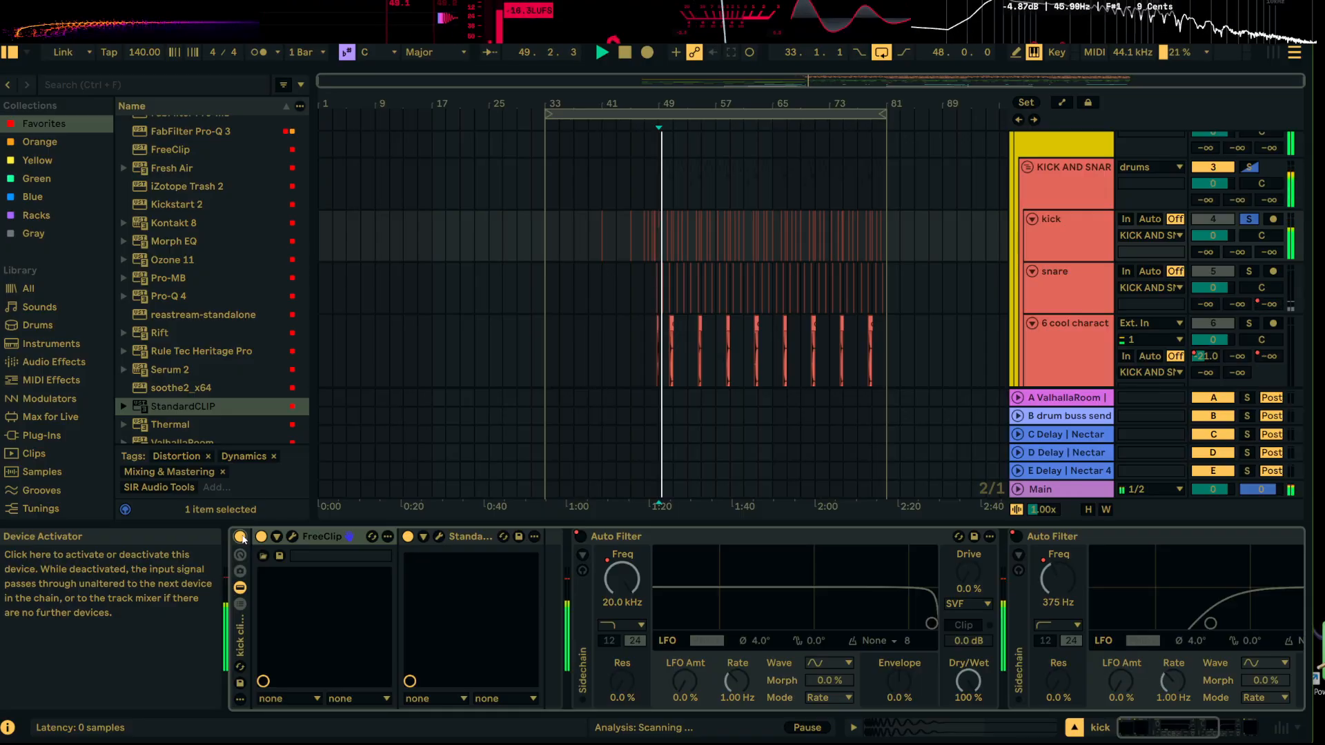
pyautogui.press('space')
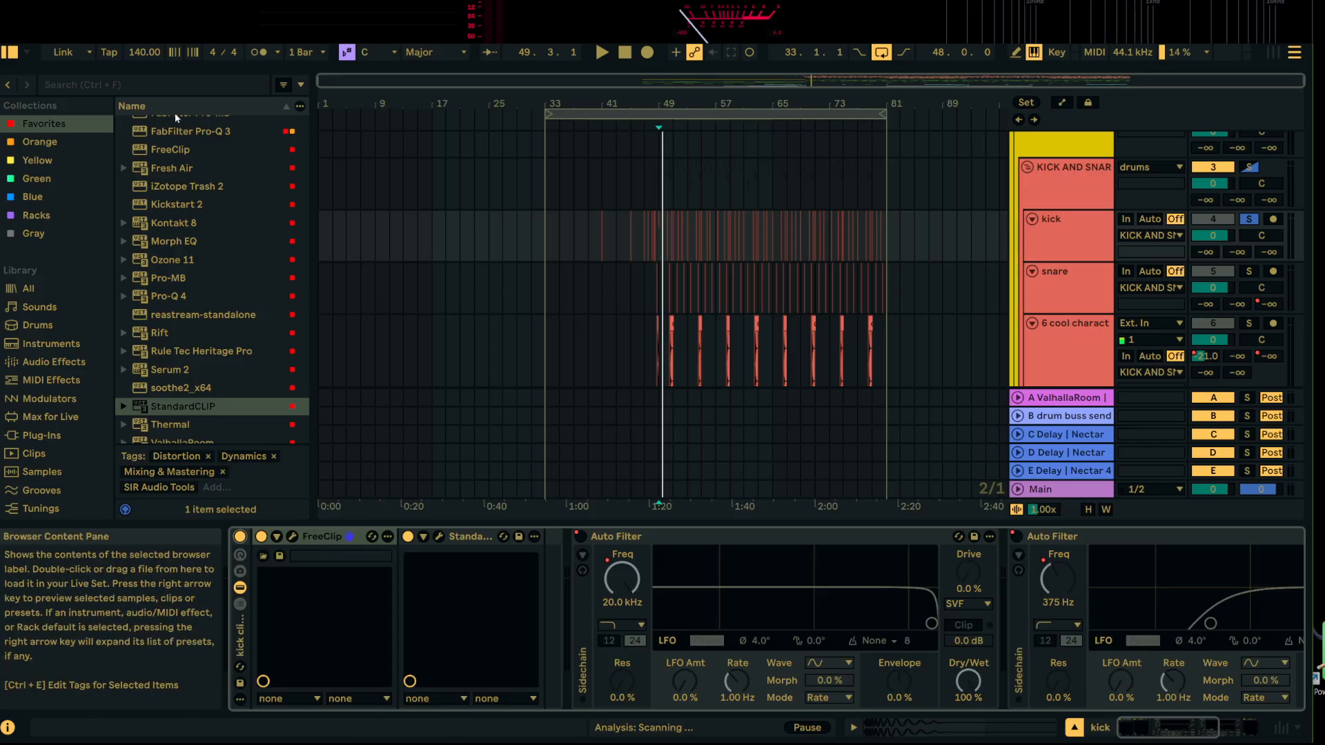
# Step: Insert Pro-Q 4 between FreeClip and StandardCLIP in the kick clippers rack and shrink its window
pyautogui.moveTo(163, 299)
pyautogui.mouseDown()
pyautogui.moveTo(334, 460)
pyautogui.moveTo(379, 585)
pyautogui.moveTo(401, 581)
pyautogui.mouseUp()
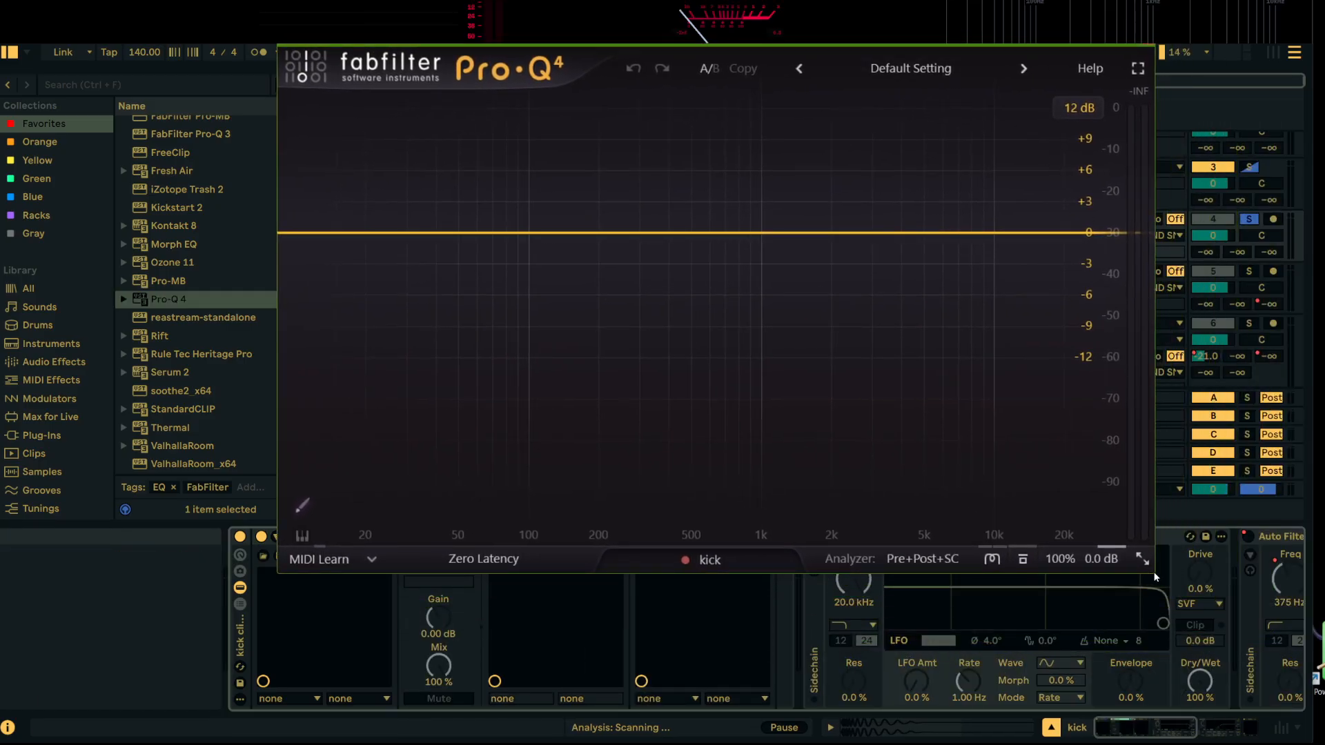
pyautogui.moveTo(1154, 574); pyautogui.dragTo(966, 356)
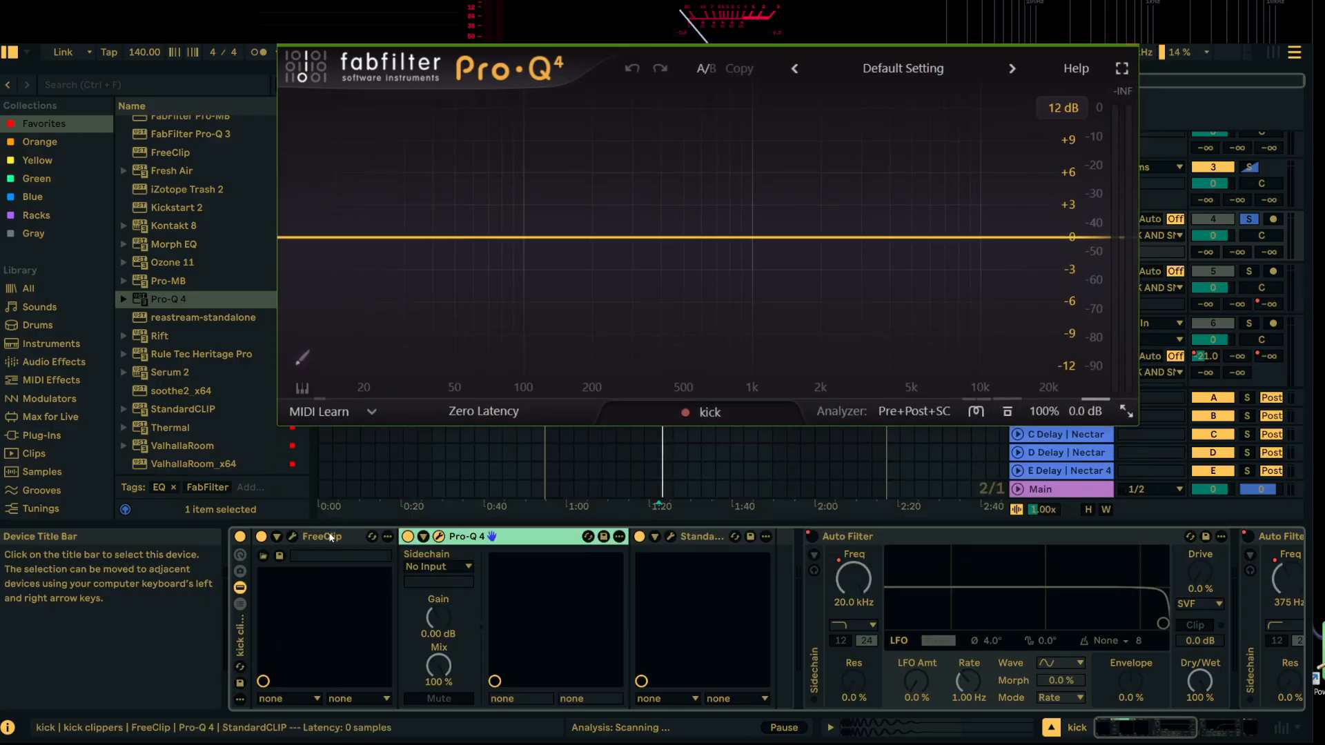
pyautogui.click(330, 538)
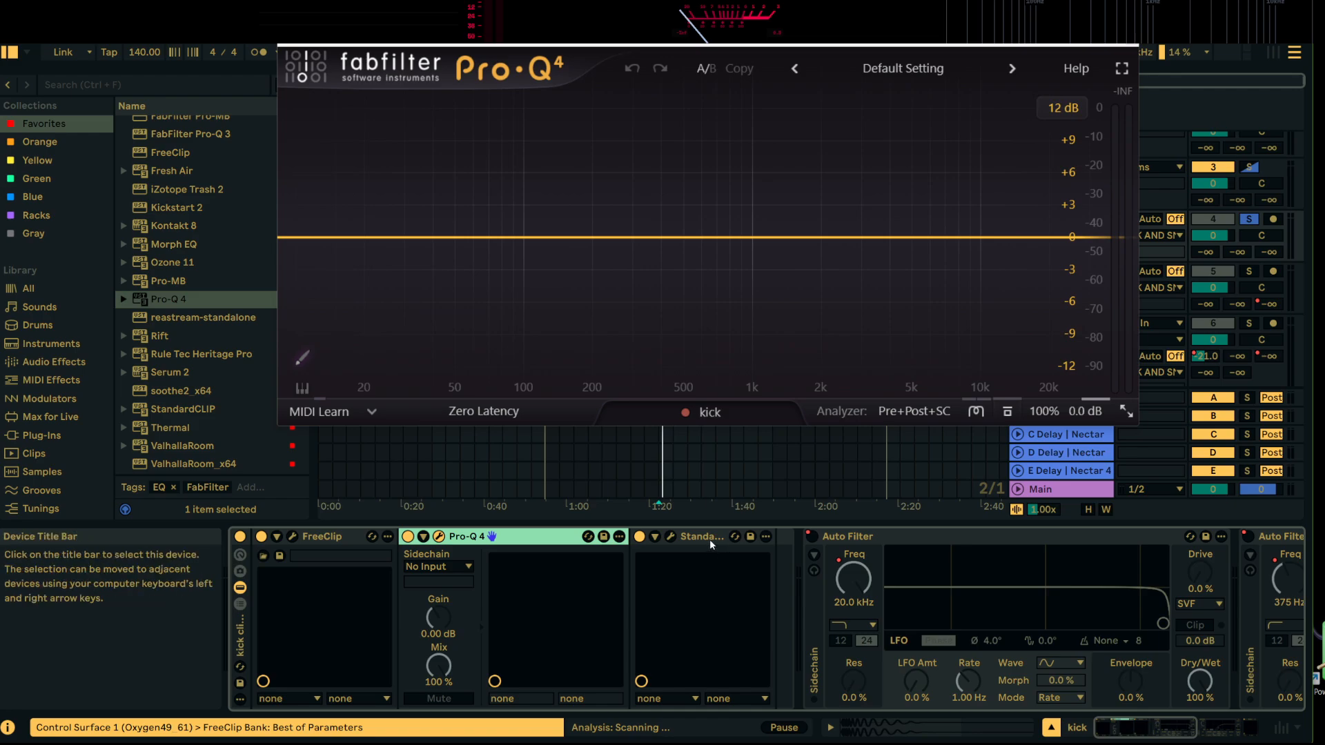
# Step: Collapse all devices in the kick track's chain, including both Auto Filters, the rack's plugins and the final StandardCLIP
pyautogui.click(1159, 724)
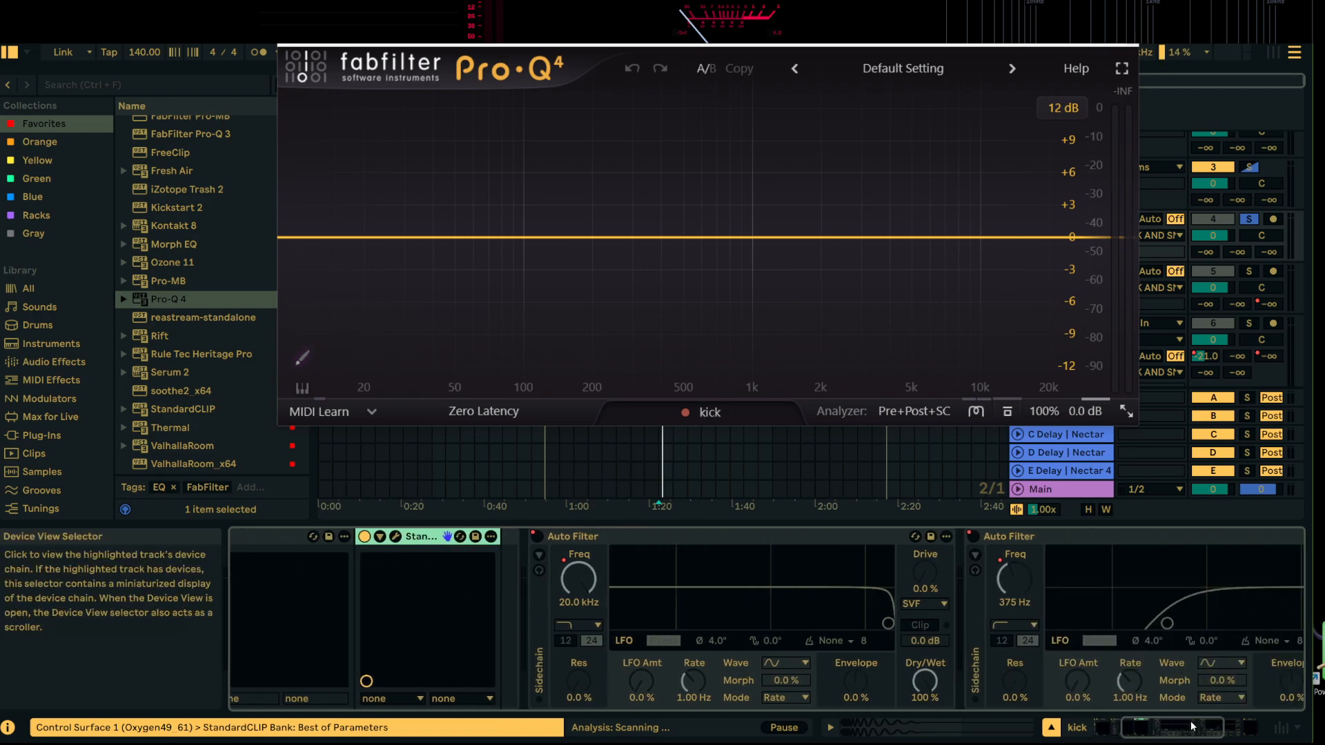
pyautogui.doubleClick(429, 539)
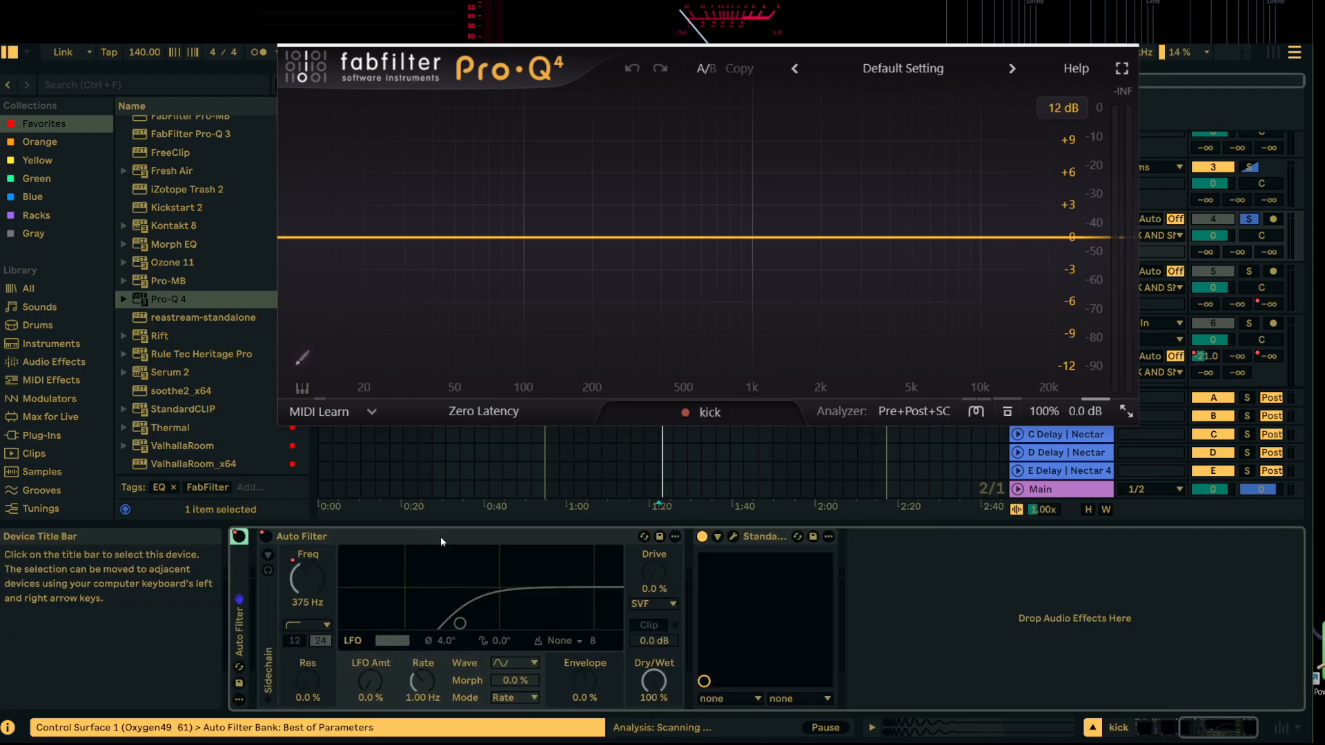
pyautogui.doubleClick(445, 539)
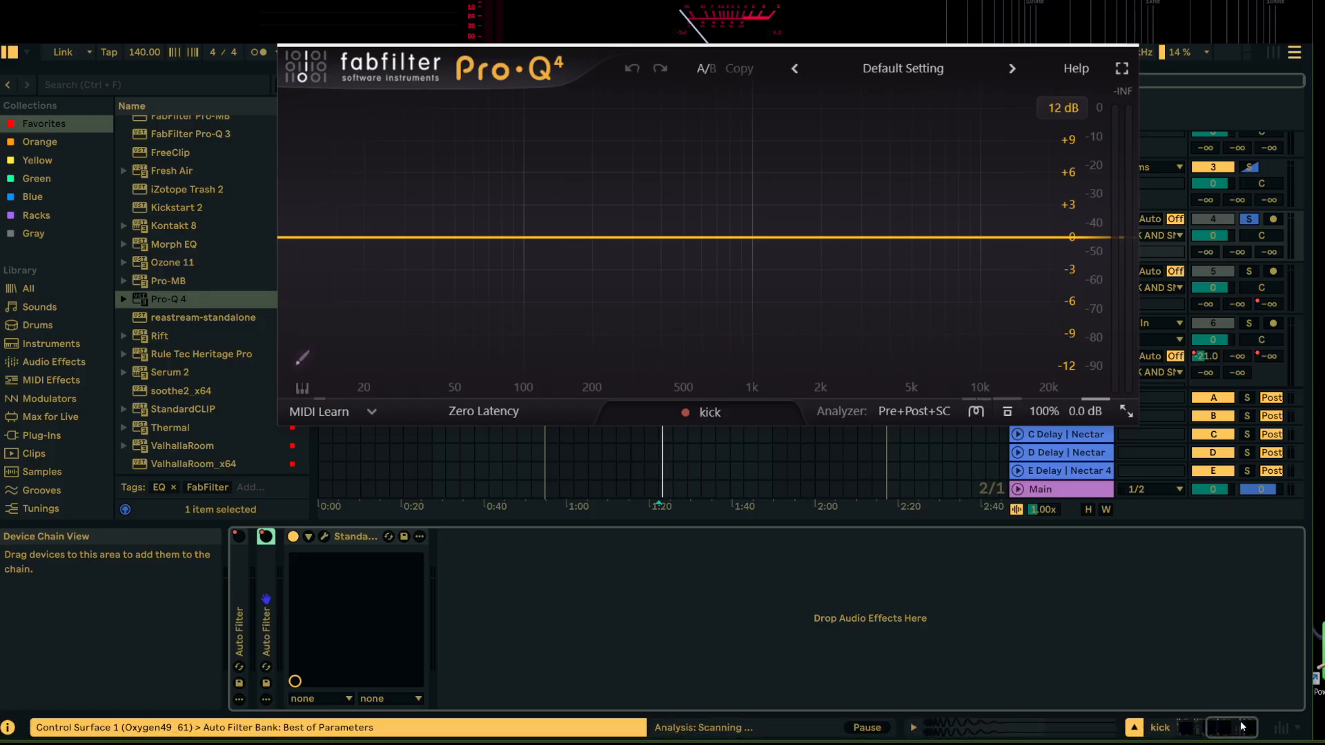
pyautogui.moveTo(1232, 728); pyautogui.dragTo(1120, 739)
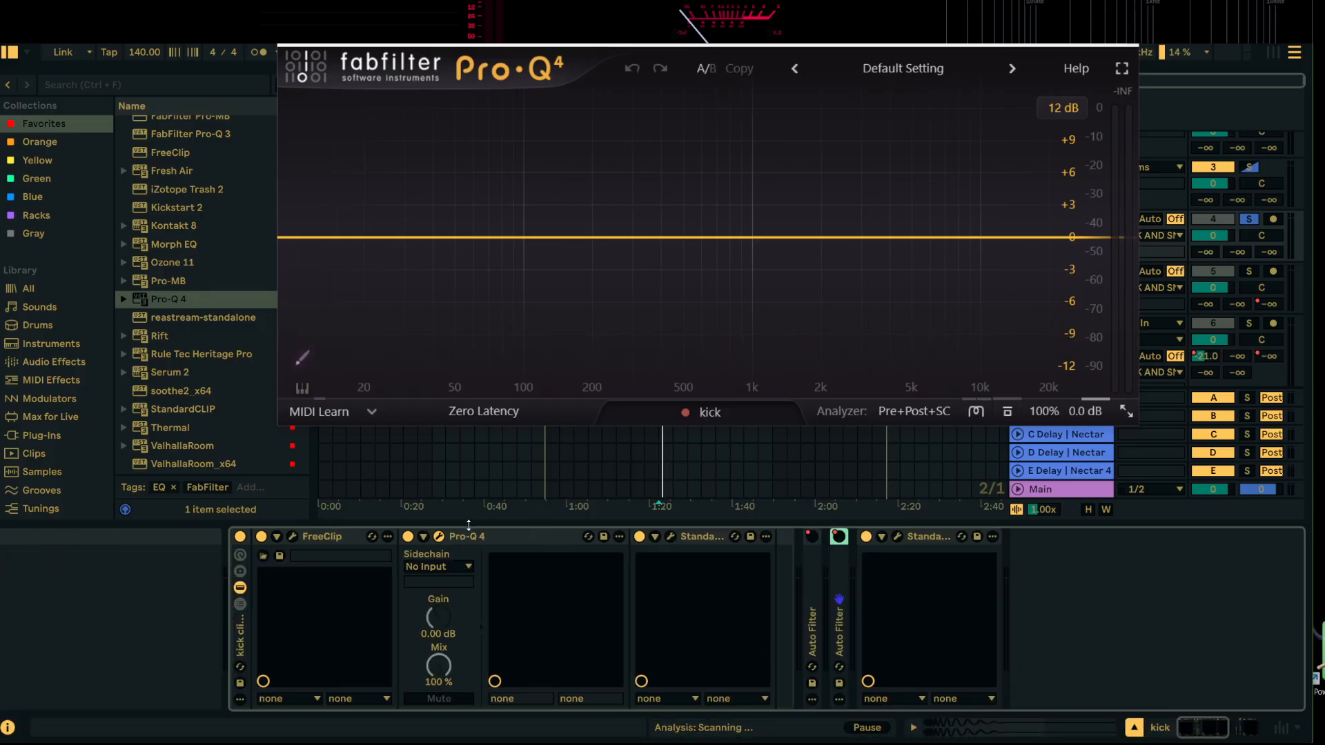
pyautogui.doubleClick(492, 538)
pyautogui.doubleClick(487, 538)
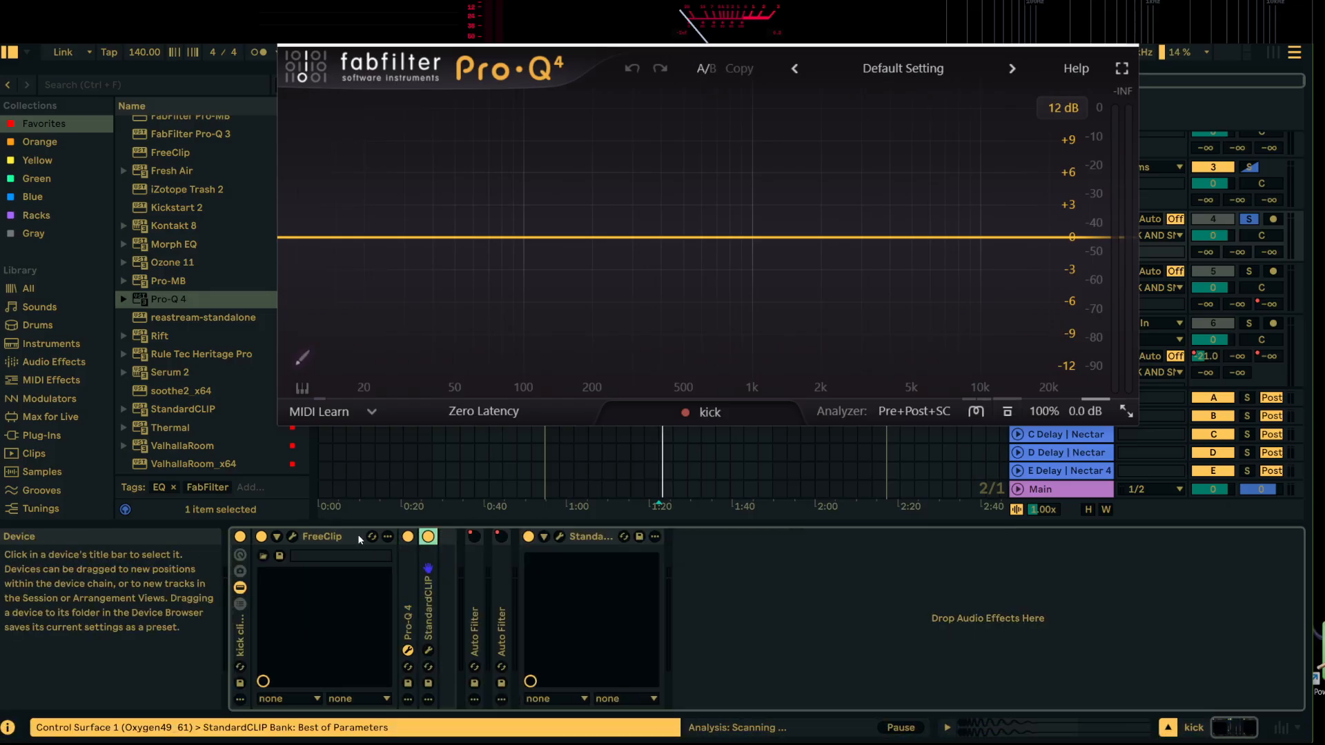
pyautogui.doubleClick(346, 537)
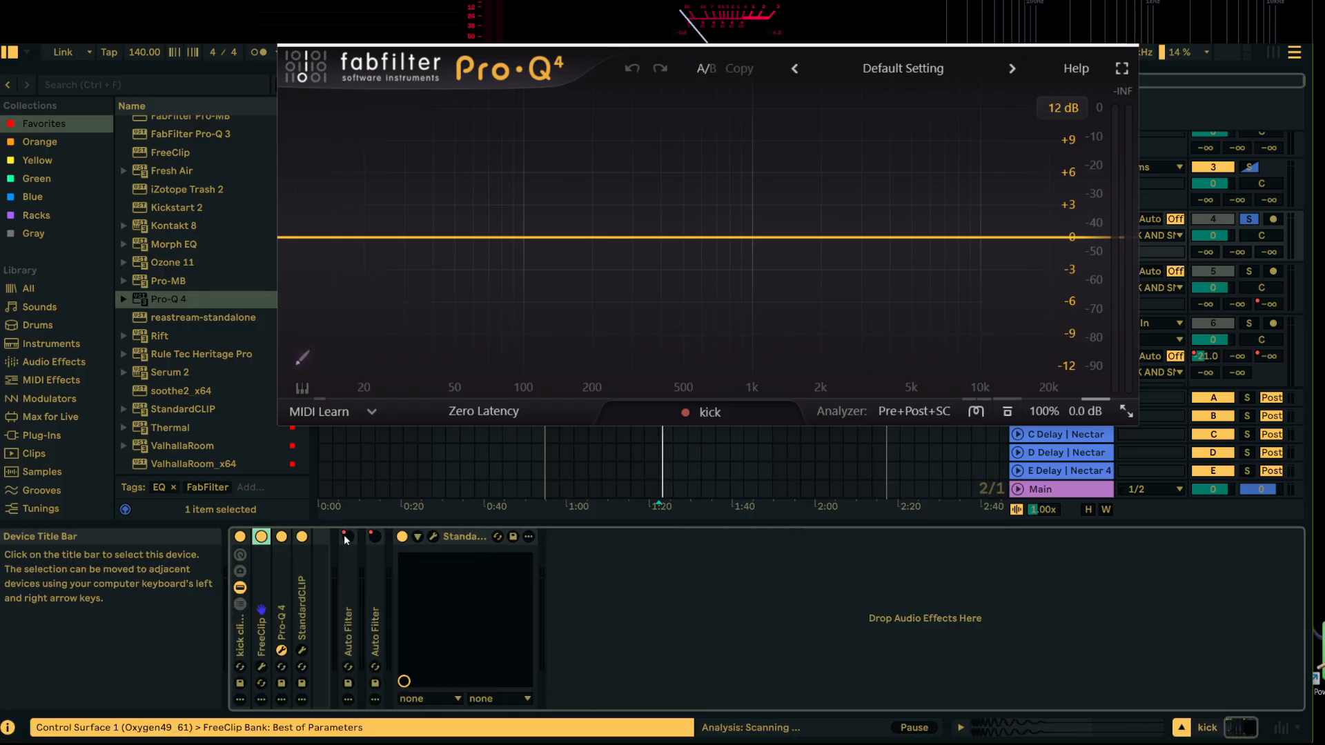
pyautogui.doubleClick(462, 536)
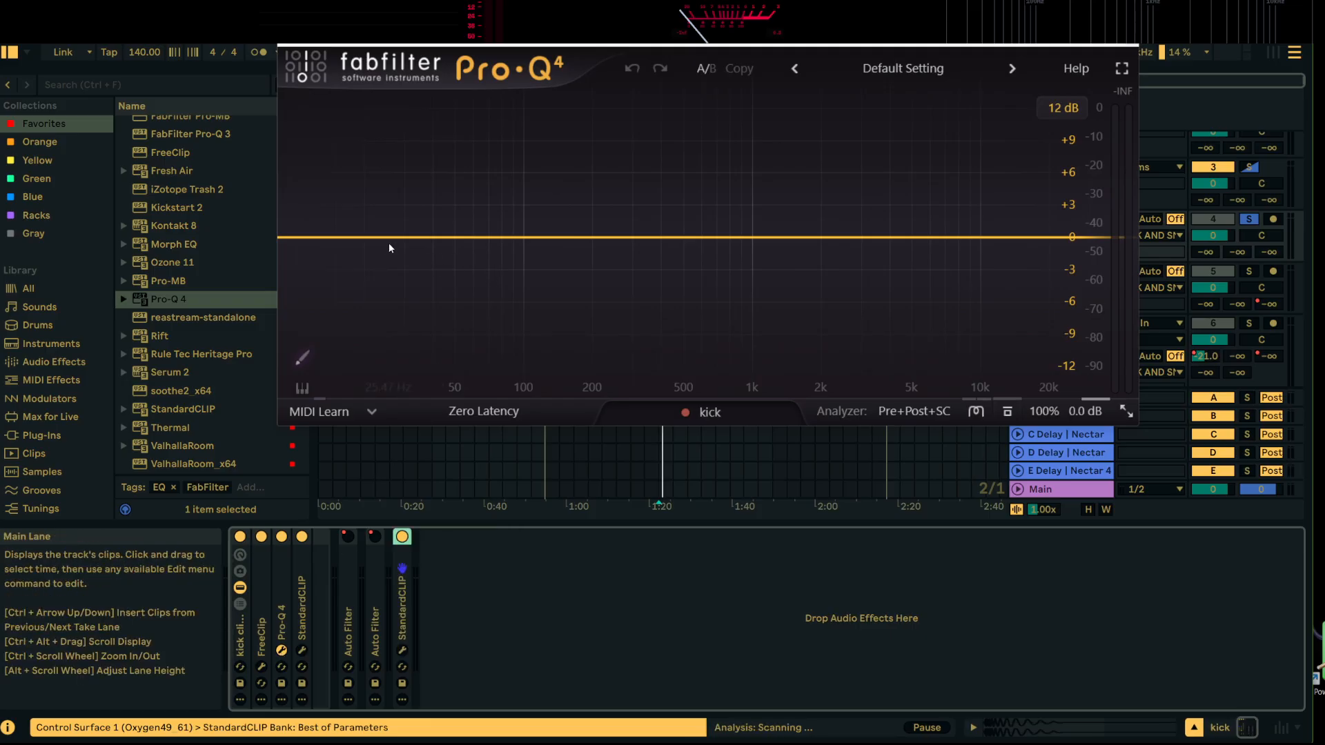
# Step: During playback, add a Pro-Q 4 bell cut of about -2.3 dB at about 129 Hz with Q 2.229, and enlarge the window
pyautogui.press('space')
pyautogui.doubleClick(526, 237)
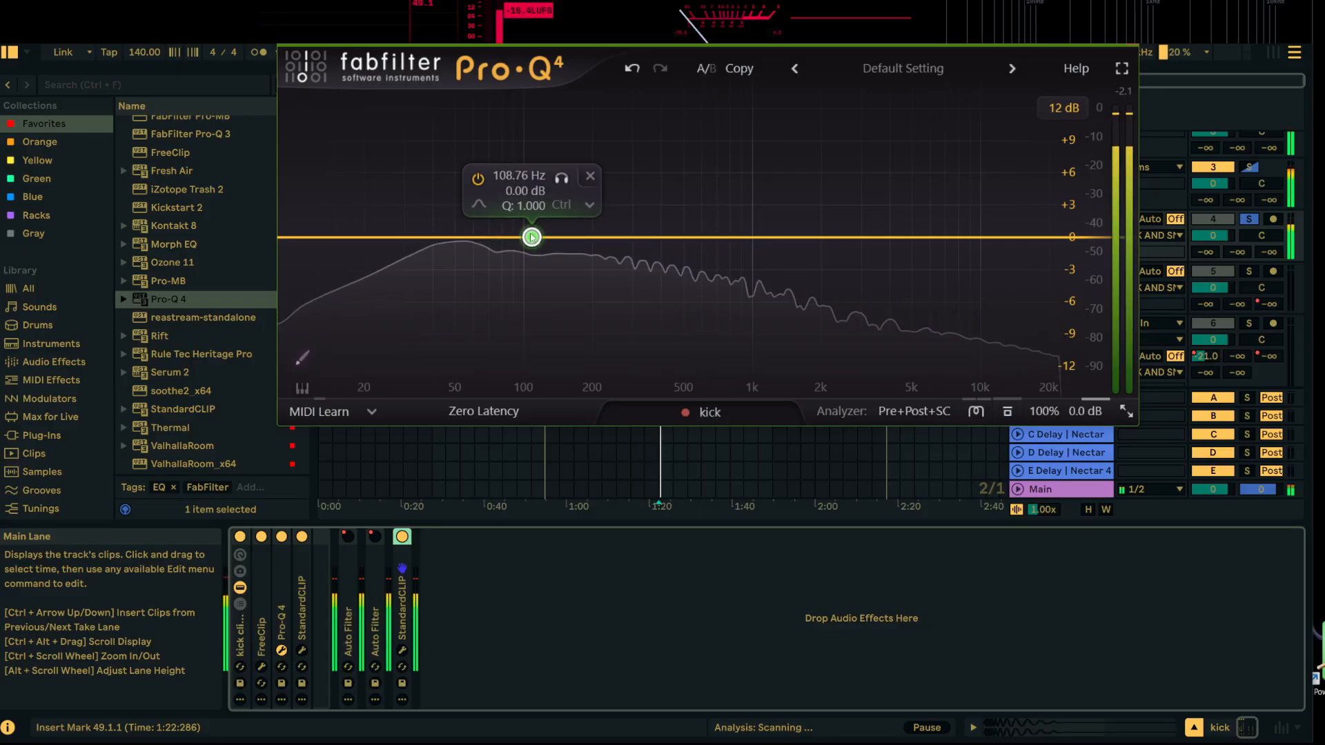
pyautogui.moveTo(532, 236); pyautogui.dragTo(549, 262)
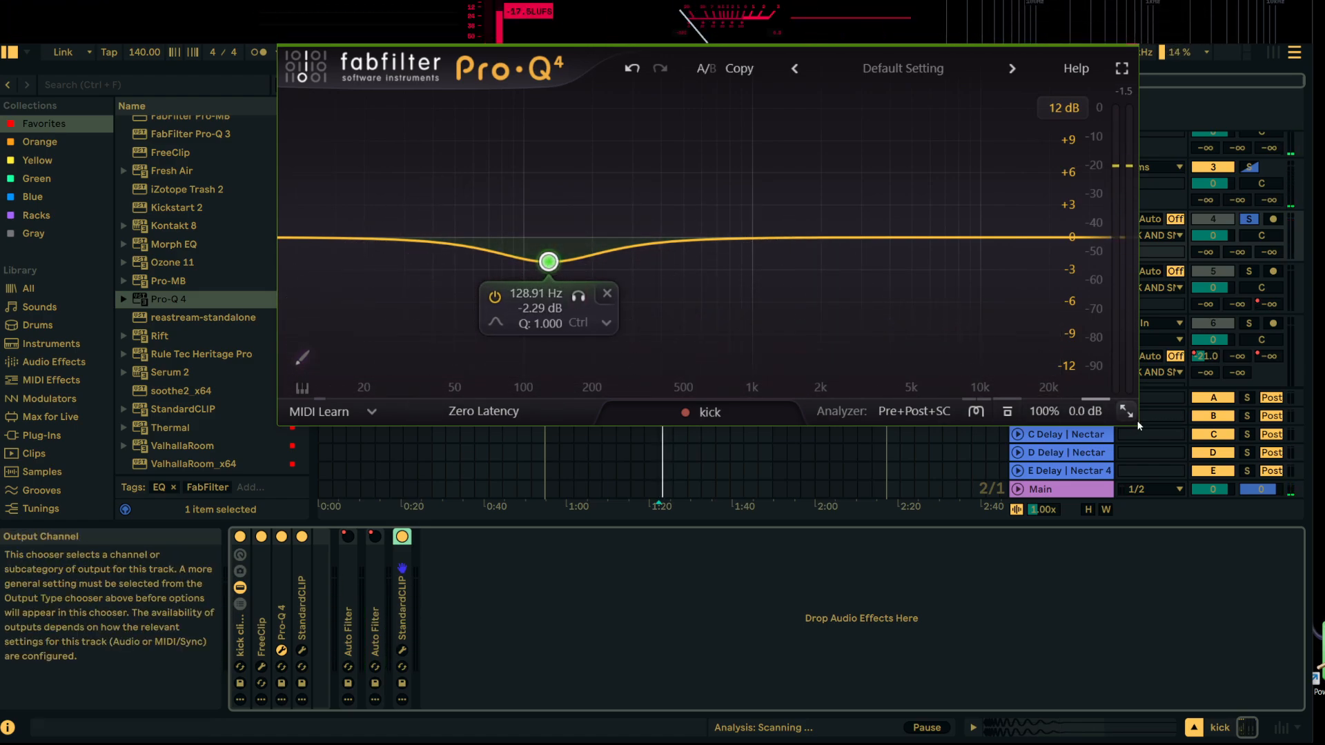
pyautogui.moveTo(1135, 426); pyautogui.dragTo(1200, 507)
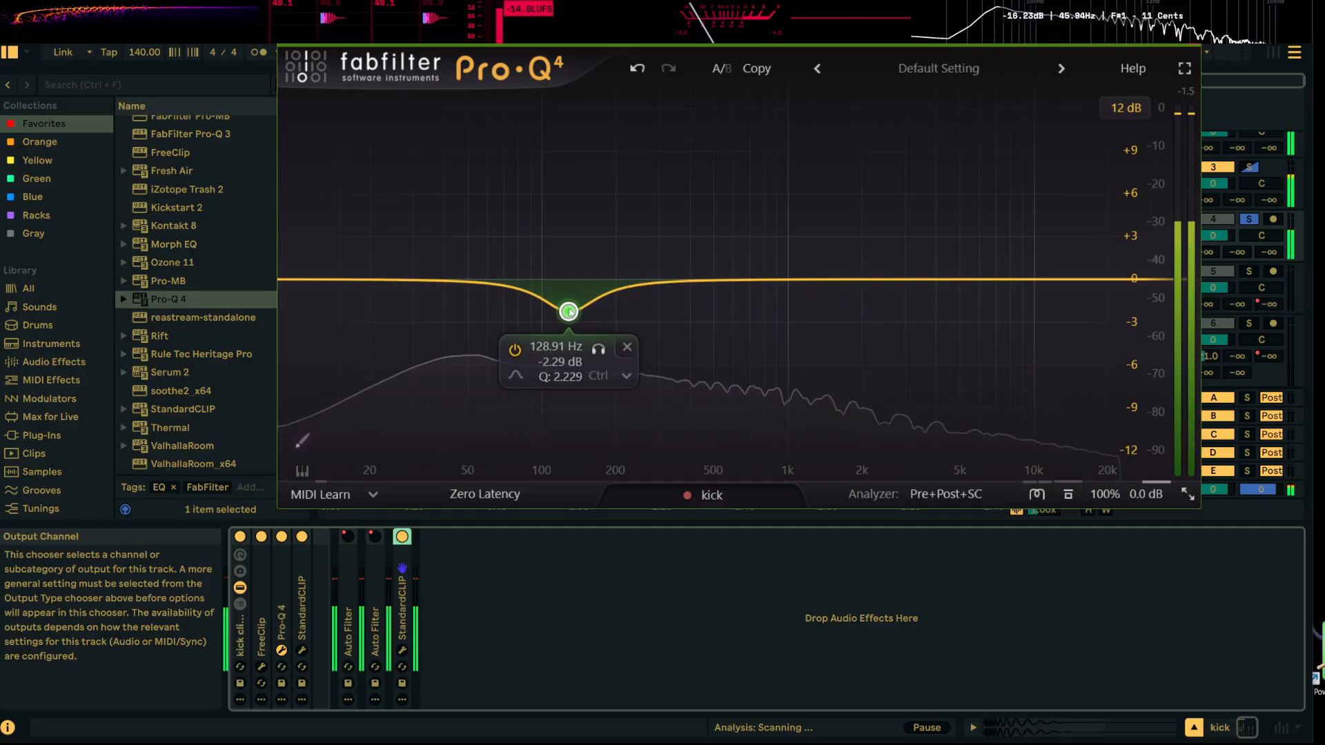
# Step: Move the Pro-Q 4 cut to about 96 Hz at -1.83 dB and close the plugin window
pyautogui.moveTo(570, 311); pyautogui.dragTo(536, 304)
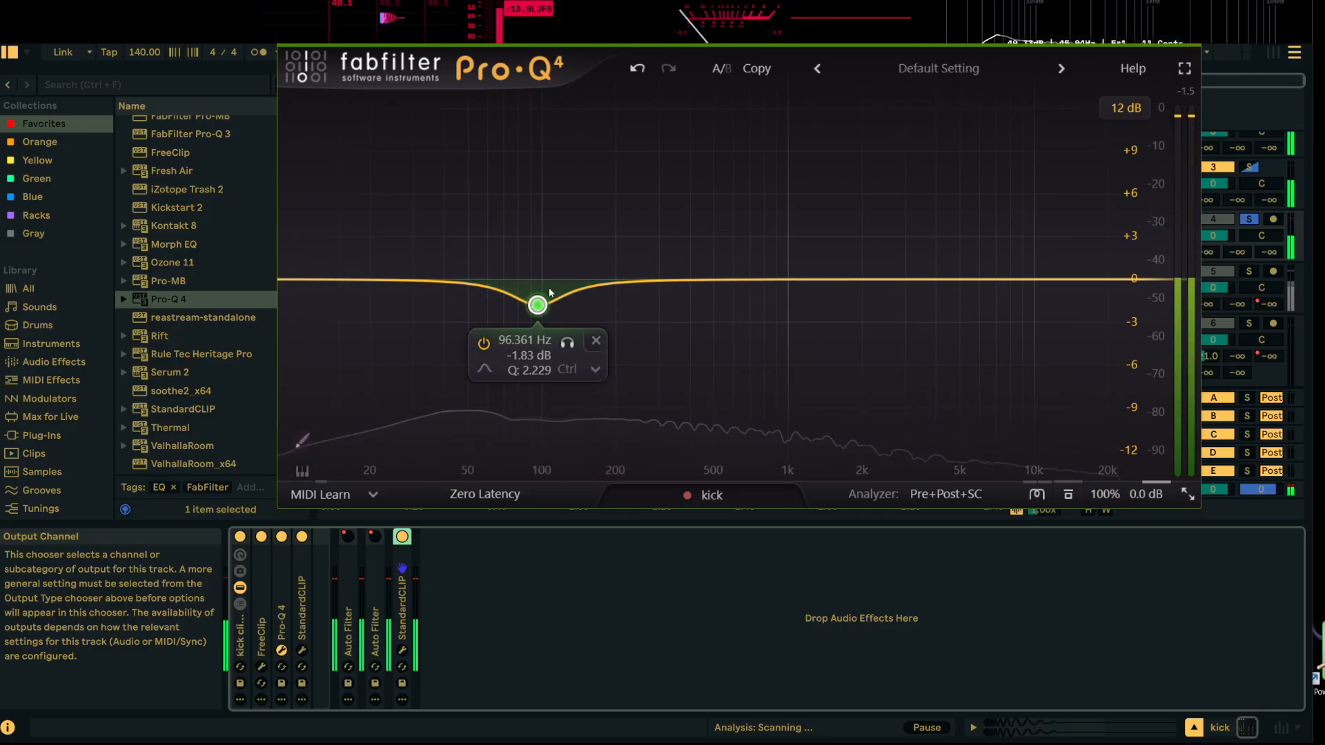
pyautogui.click(1195, 49)
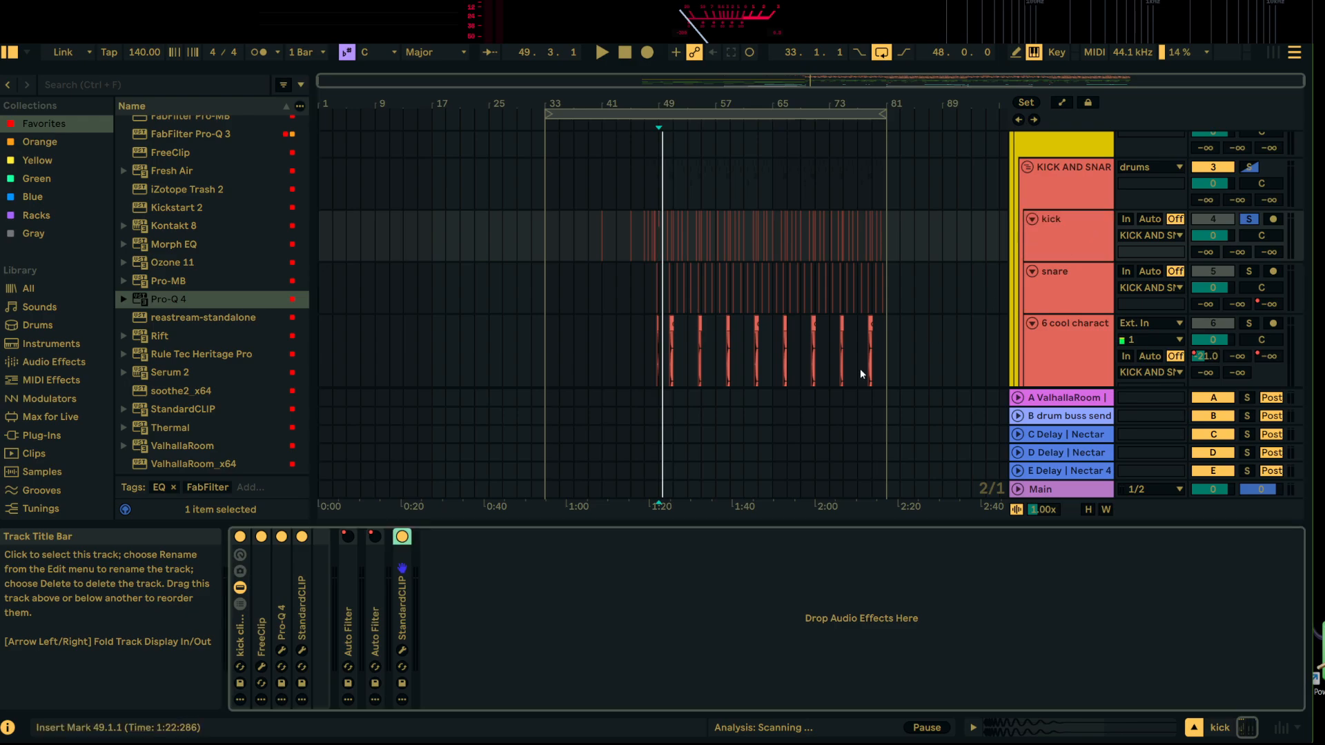
# Step: Open the final StandardCLIP on the kick track, play the kick and set the input gain to 0.40 dB
pyautogui.click(403, 651)
pyautogui.press('space')
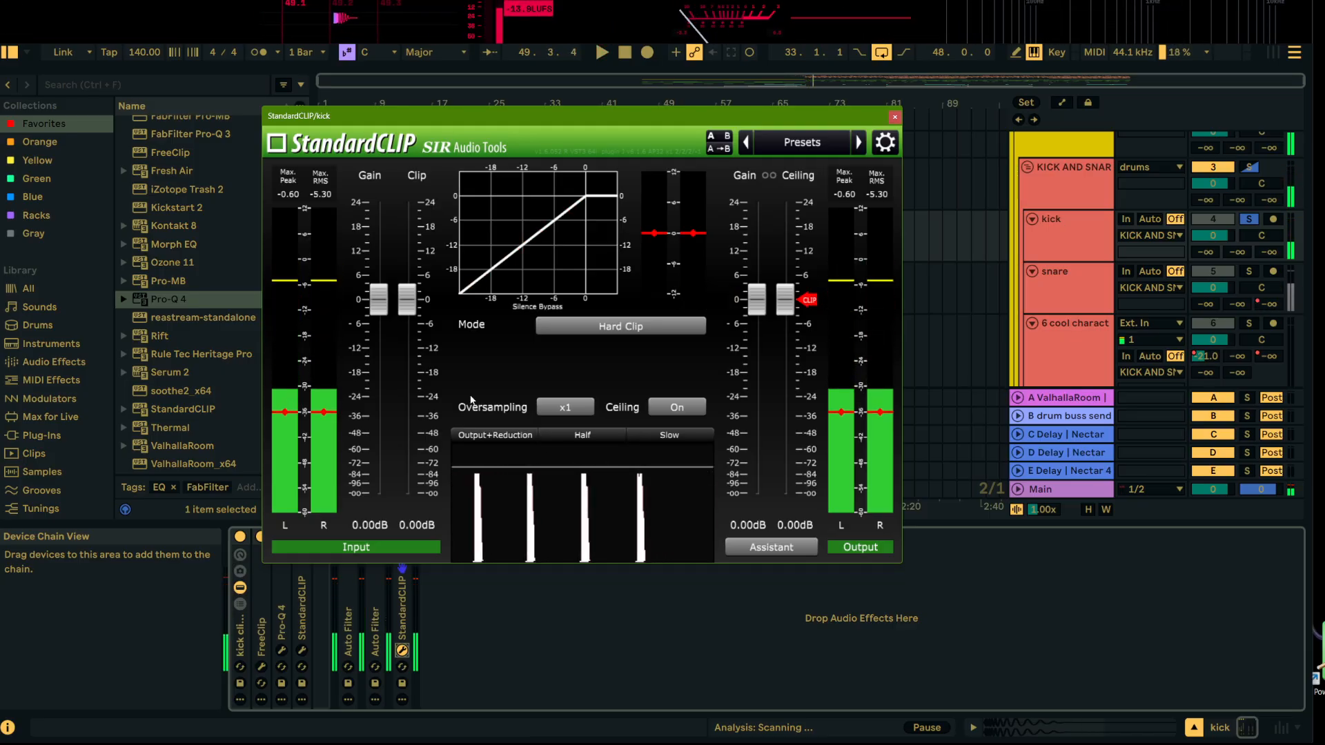
pyautogui.moveTo(378, 304)
pyautogui.press('space')
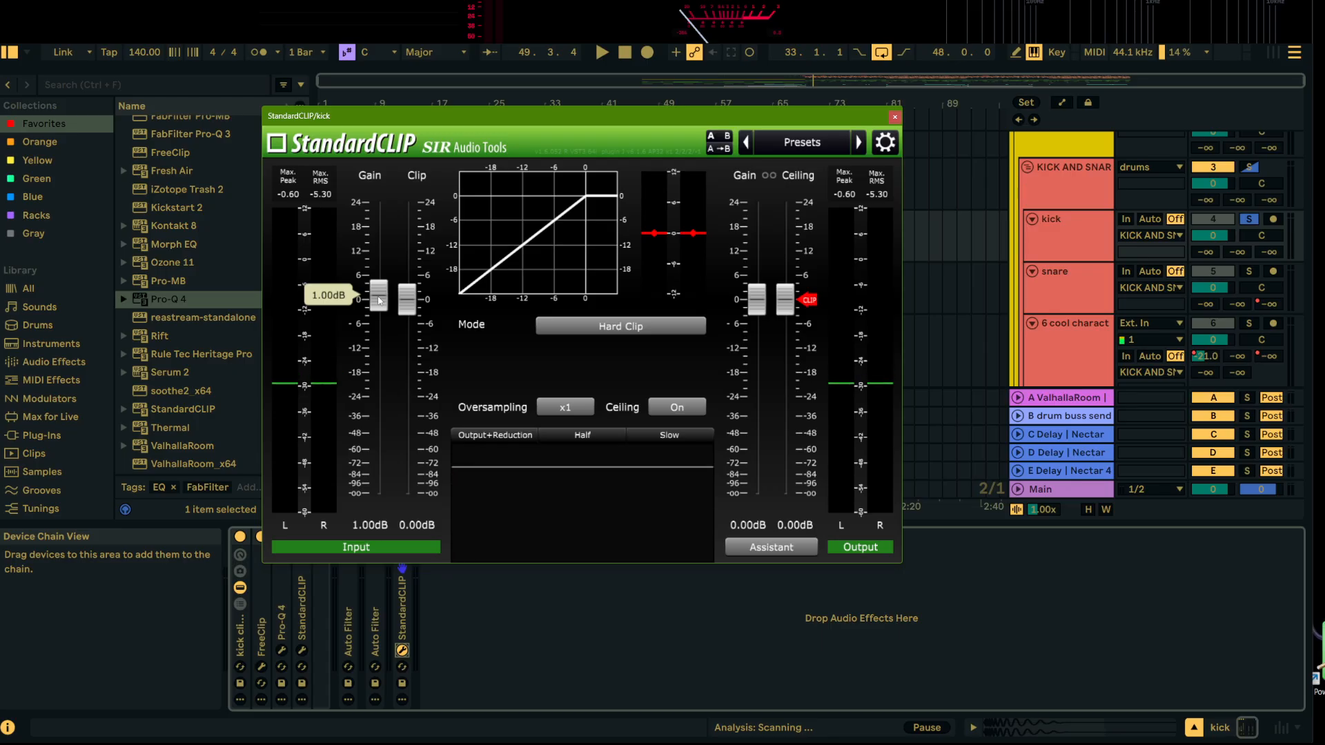
pyautogui.press('space')
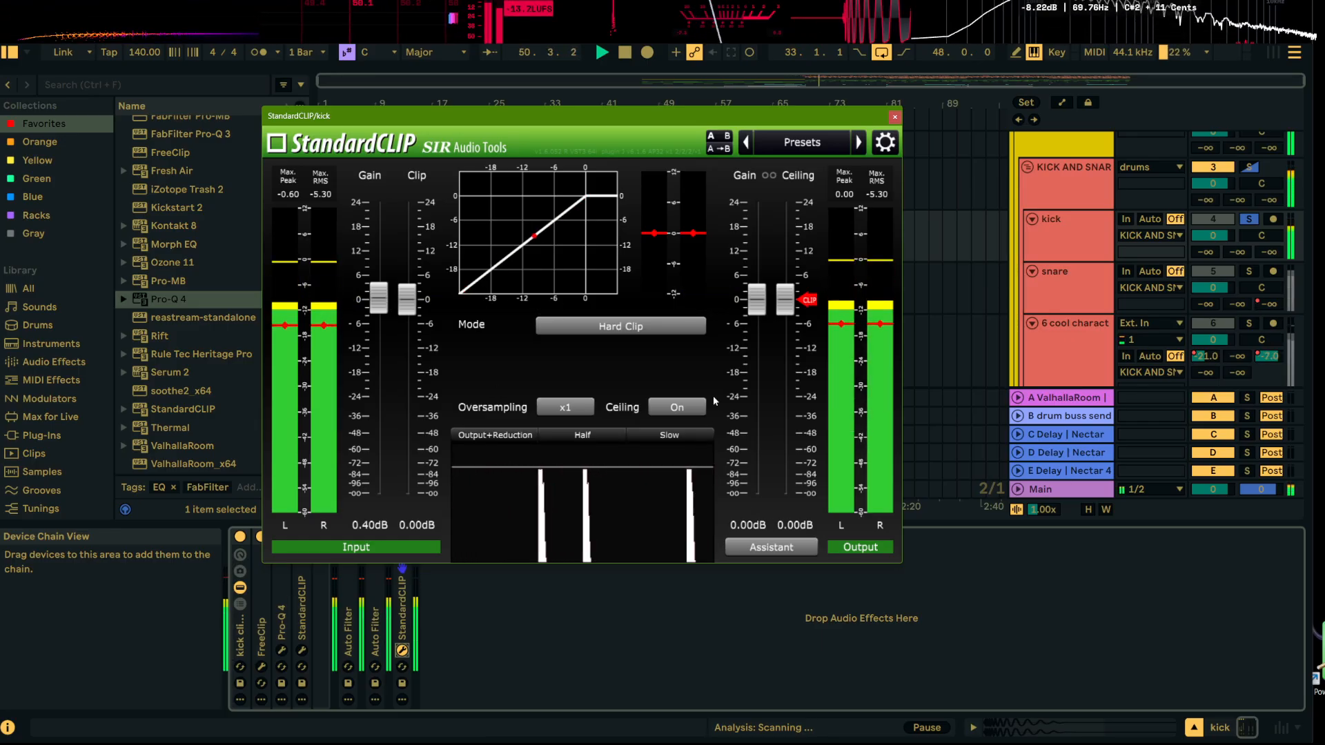
# Step: Try StandardCLIP's ceiling at -0.40 dB, settle on -0.20 dB, stop playback and close the plugin window
pyautogui.moveTo(788, 300)
pyautogui.scroll(-2, 790, 302)
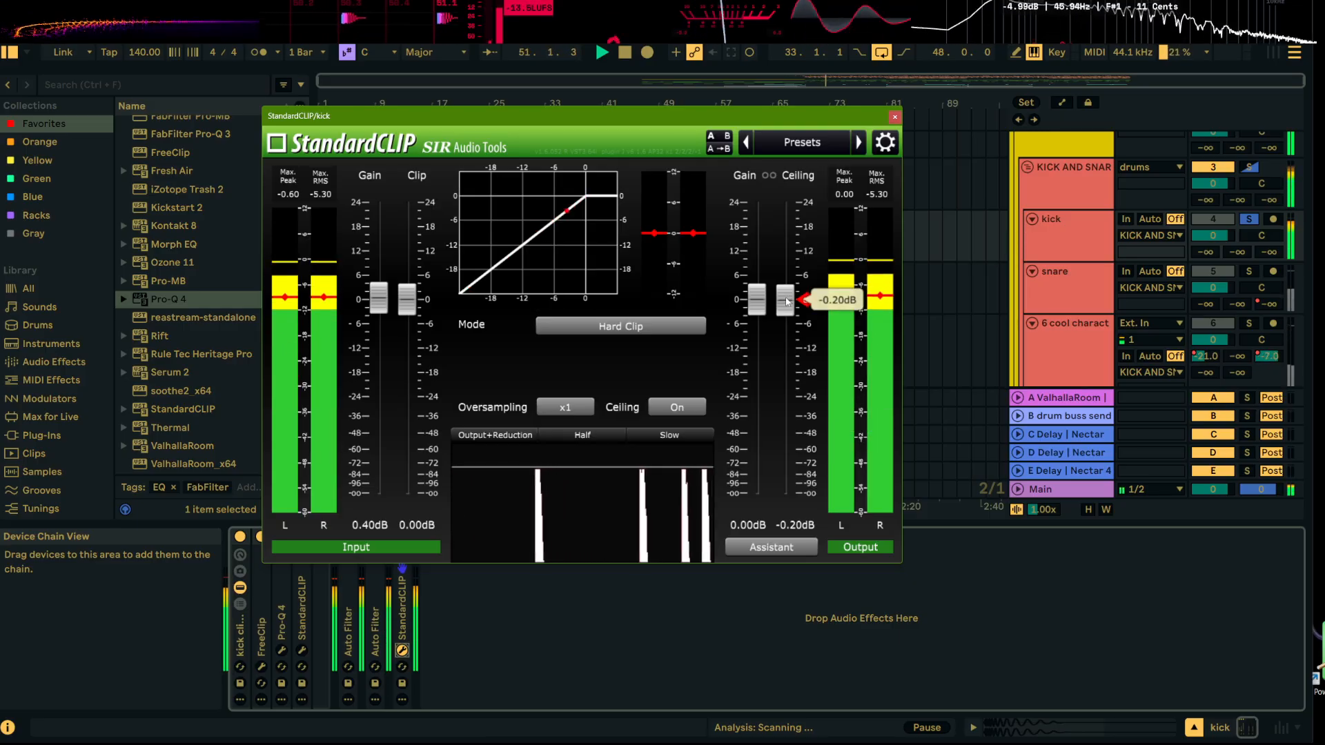
pyautogui.scroll(-2, 787, 302)
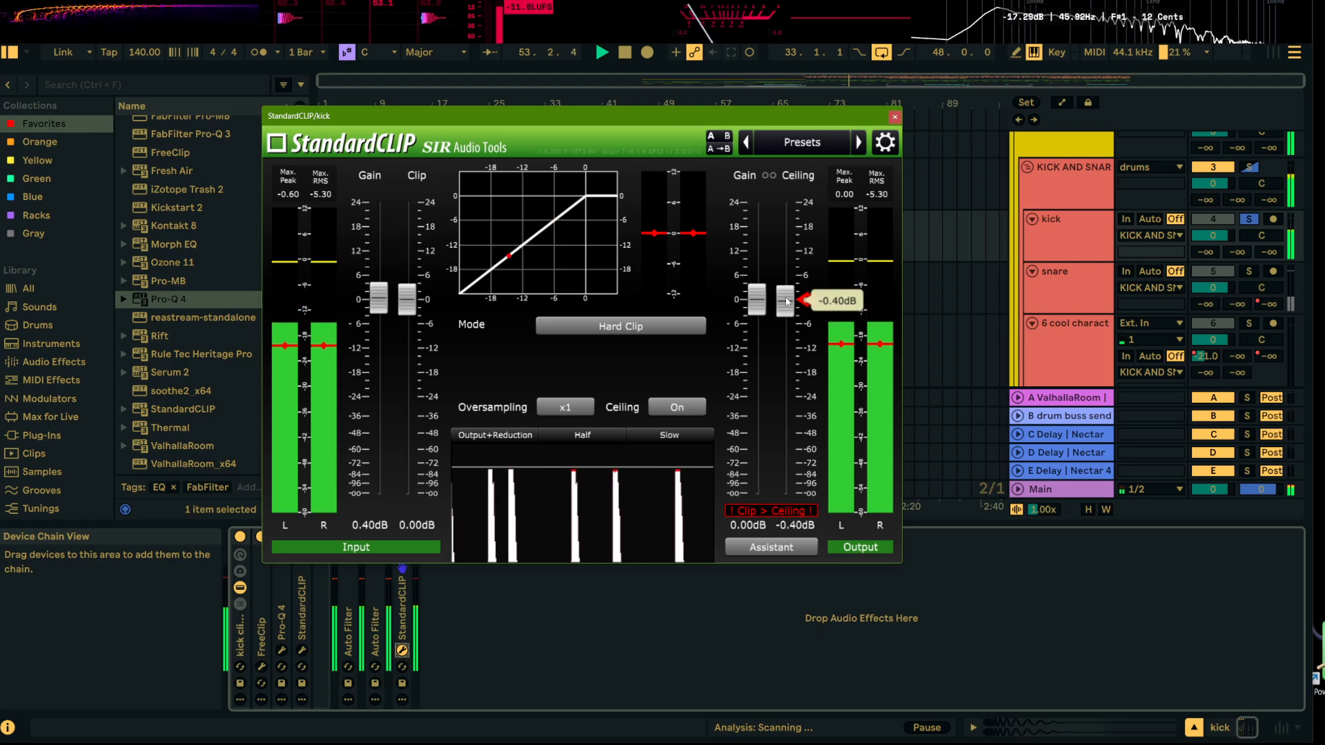
pyautogui.scroll(2, 788, 302)
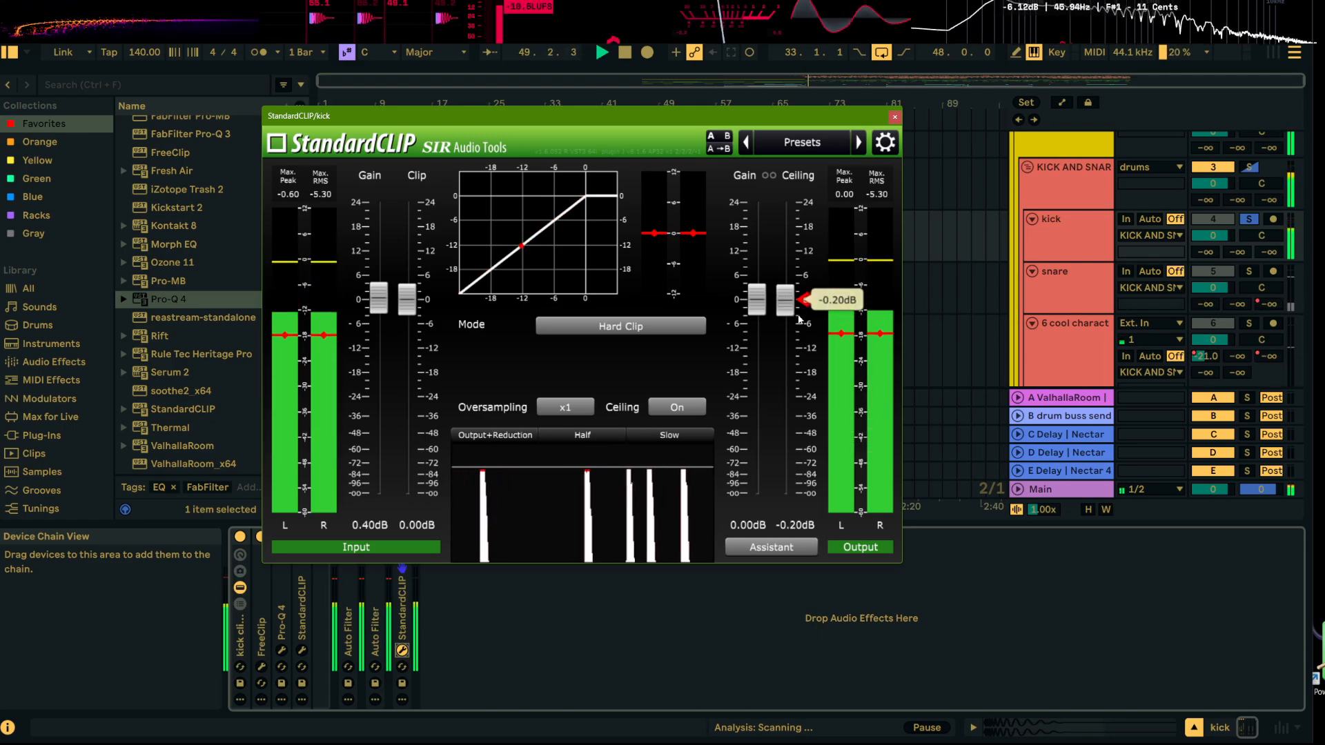
pyautogui.press('space')
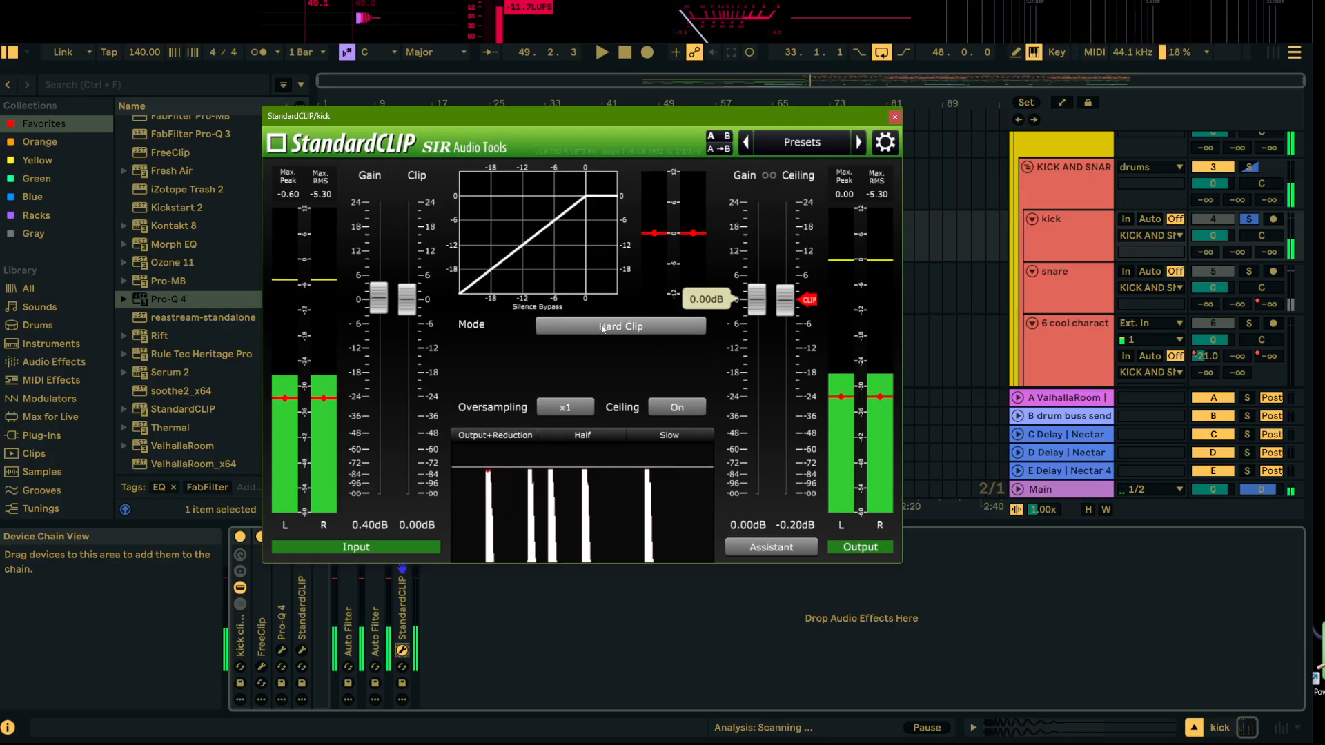
pyautogui.click(895, 116)
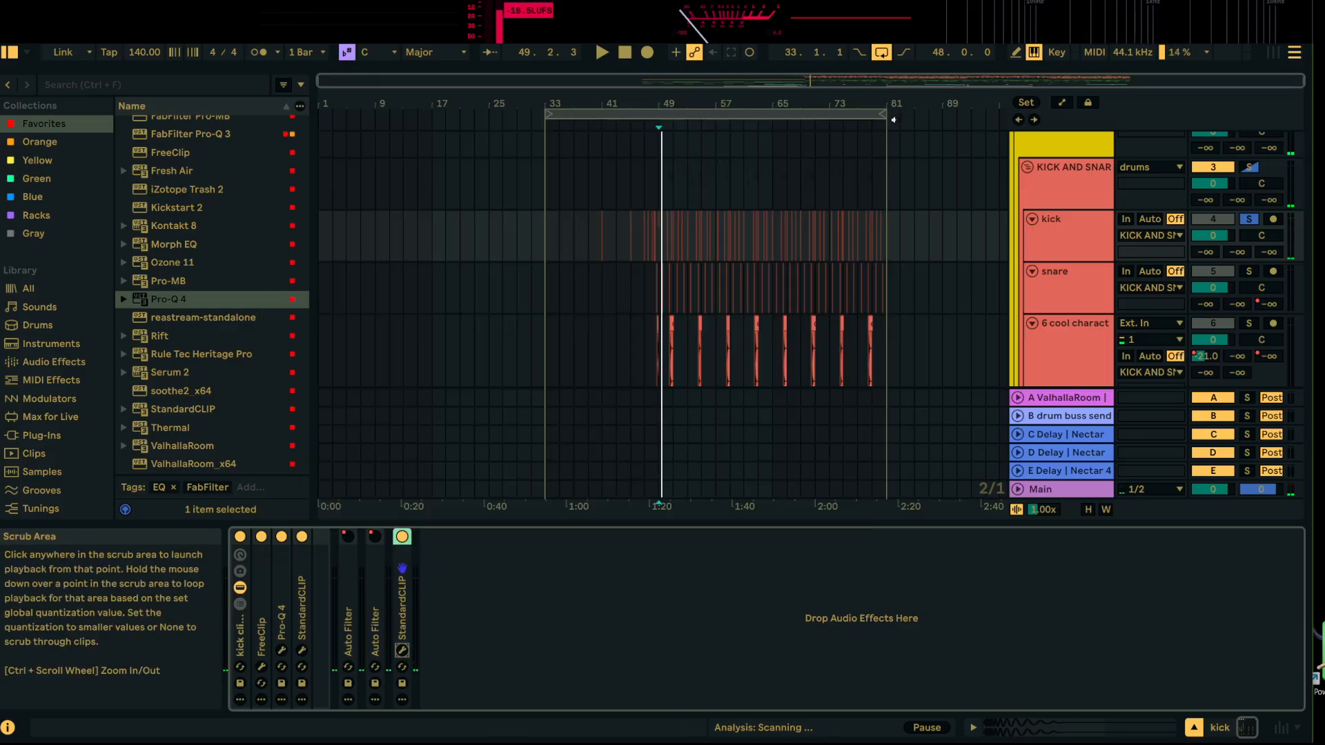
# Step: Audition the KICK AND SNARE group with and without solo, and solo the parent drums group during playback
pyautogui.press('space')
pyautogui.click(1249, 168)
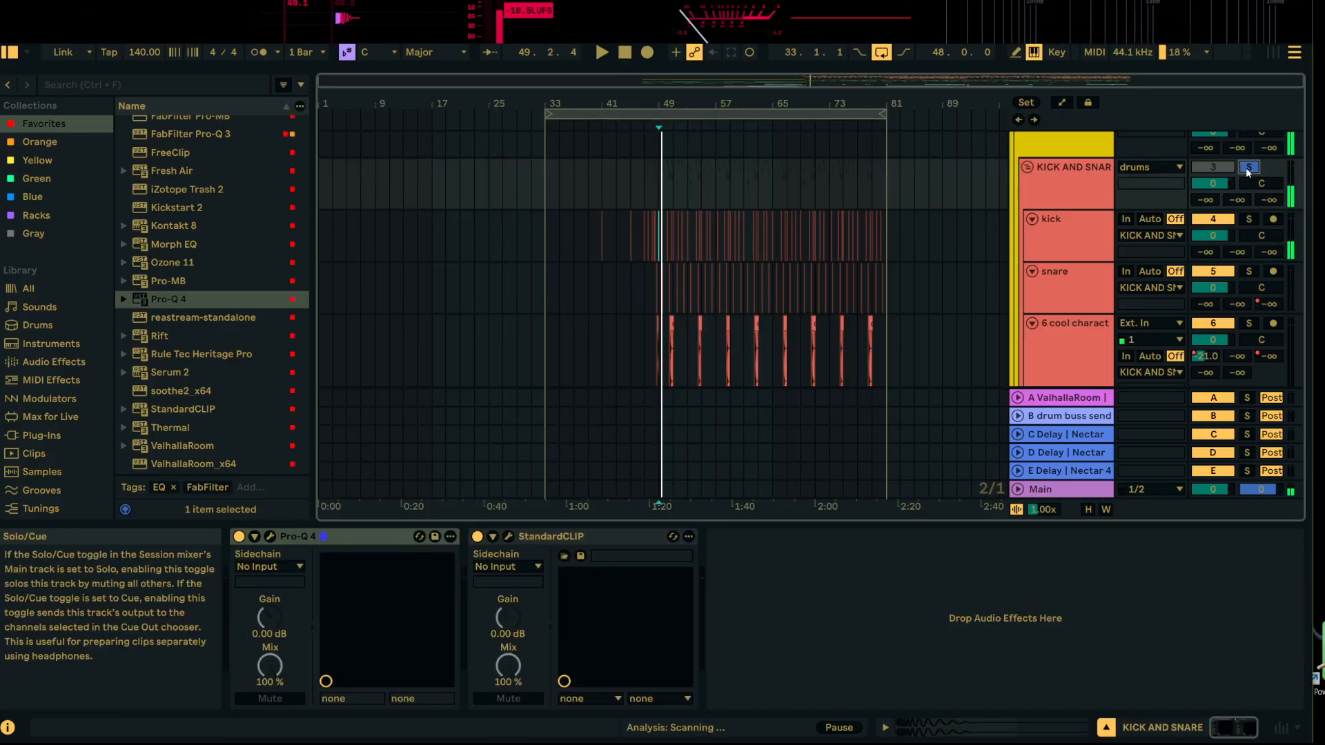
pyautogui.press('space')
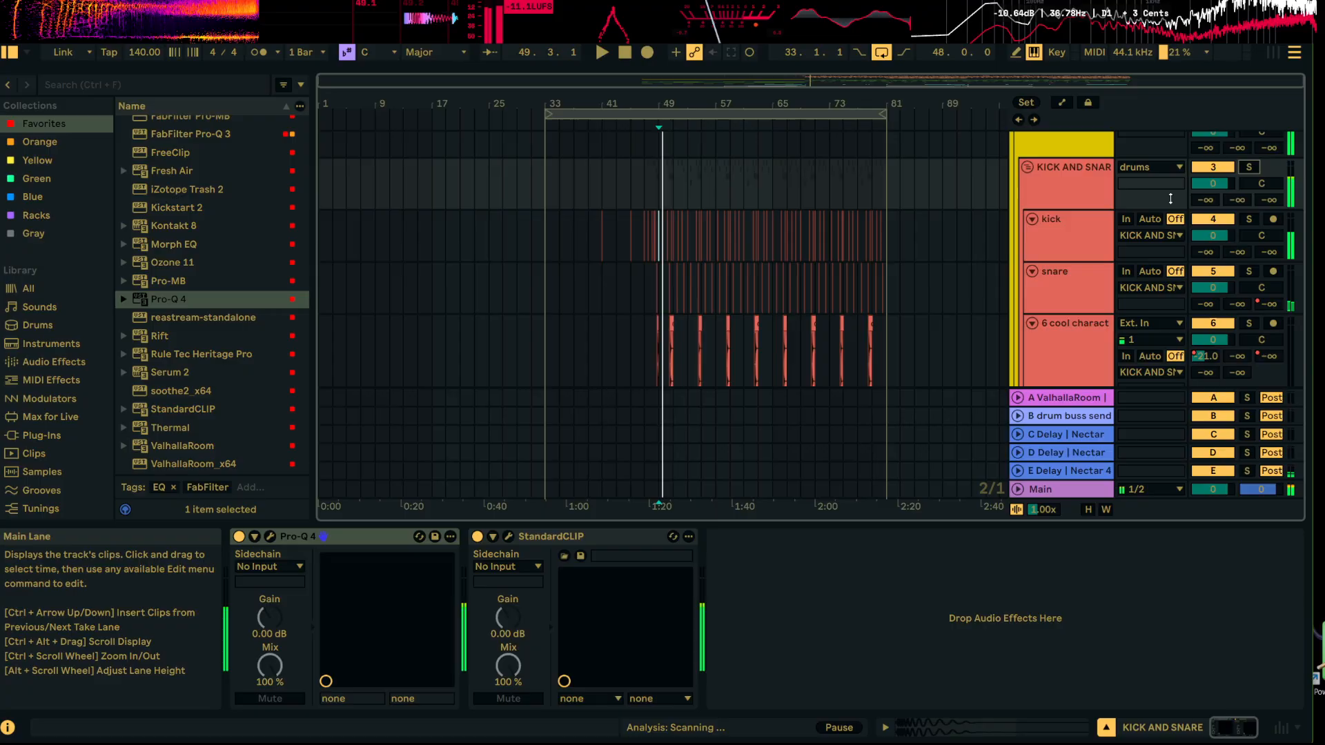
pyautogui.click(1248, 168)
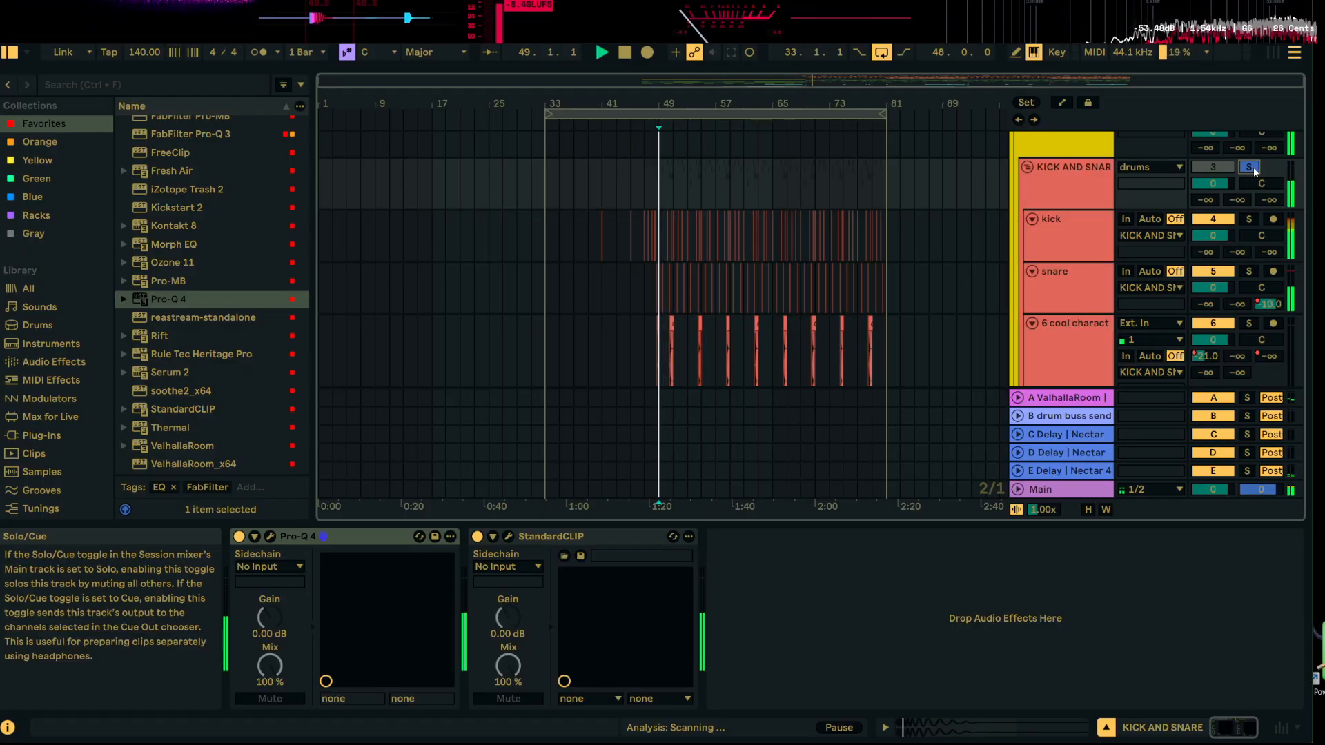
pyautogui.scroll(2, 1253, 170)
pyautogui.click(1255, 196)
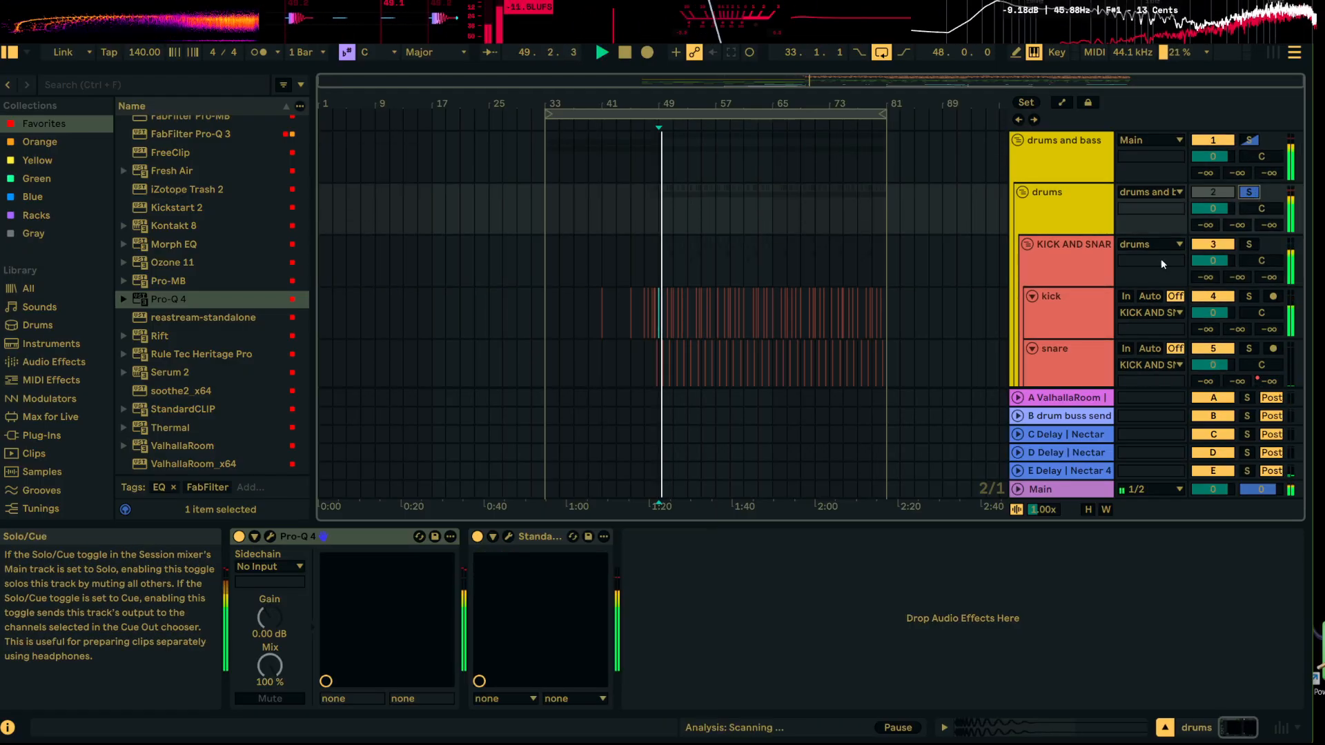
# Step: Unfold the hi hats group and solo the track 10 Hi hat together with the shaker track during playback
pyautogui.scroll(-1, 937, 288)
pyautogui.scroll(-4, 954, 296)
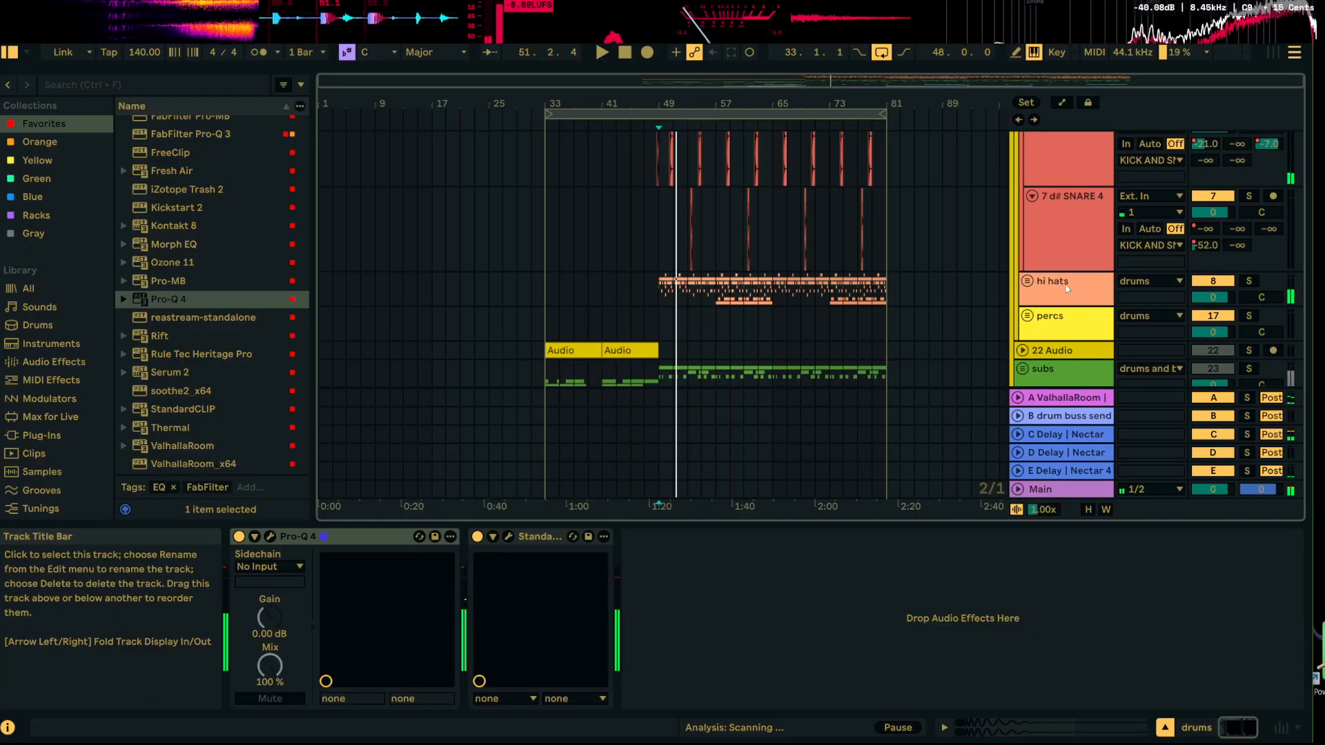
pyautogui.click(1027, 281)
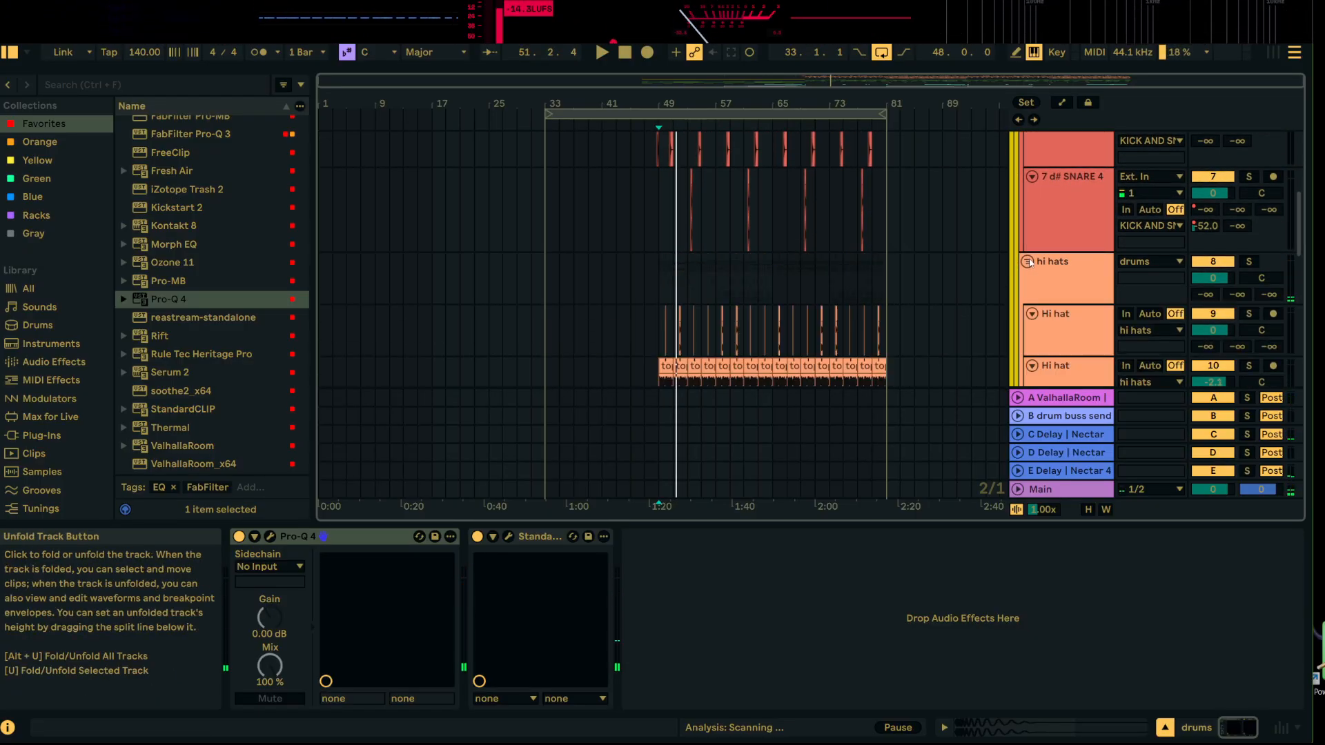
pyautogui.scroll(-3, 1256, 274)
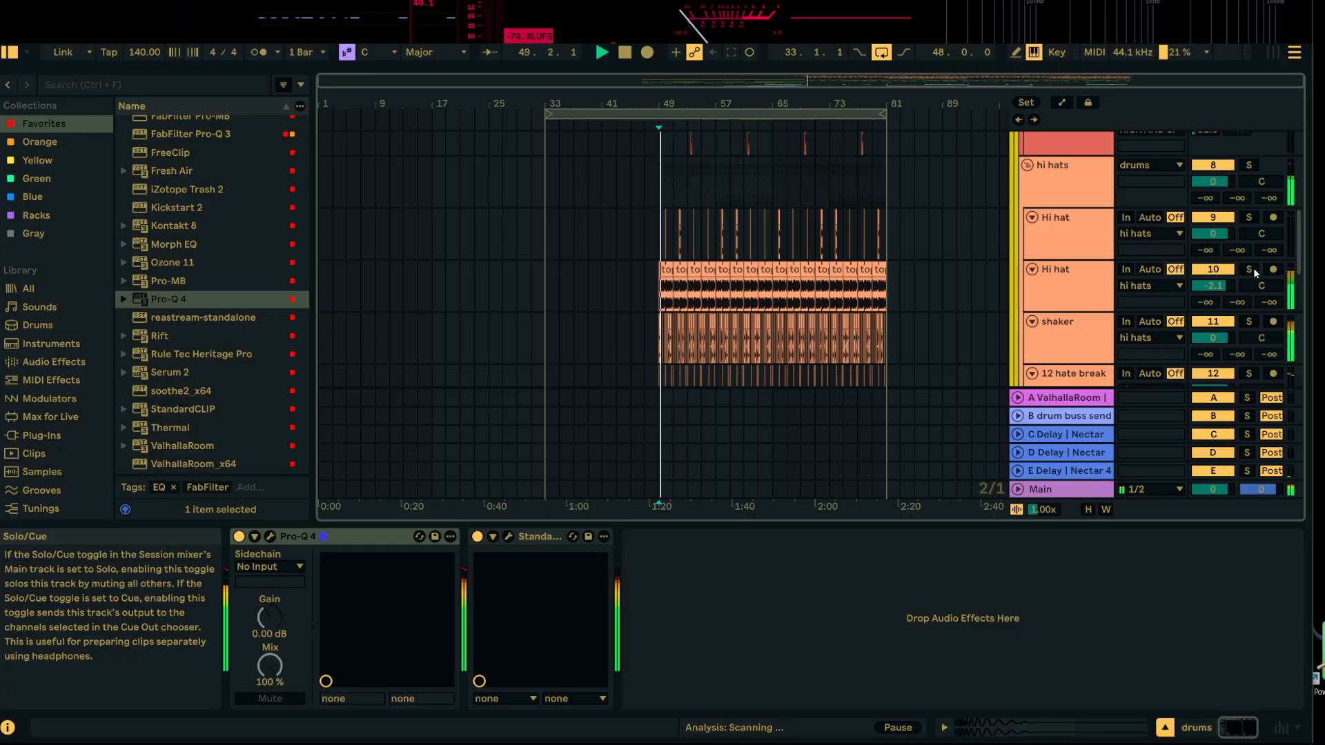
pyautogui.click(1249, 270)
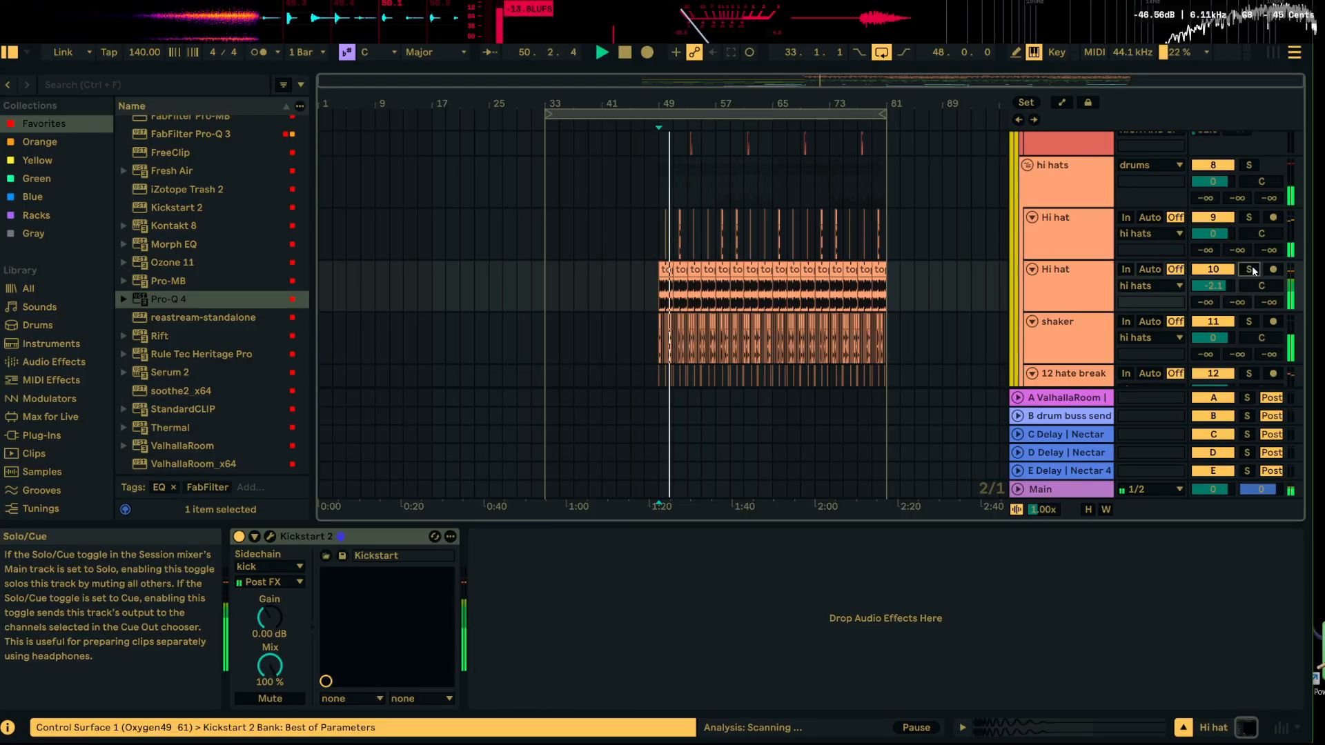
pyautogui.click(1086, 283)
pyautogui.click(1248, 270)
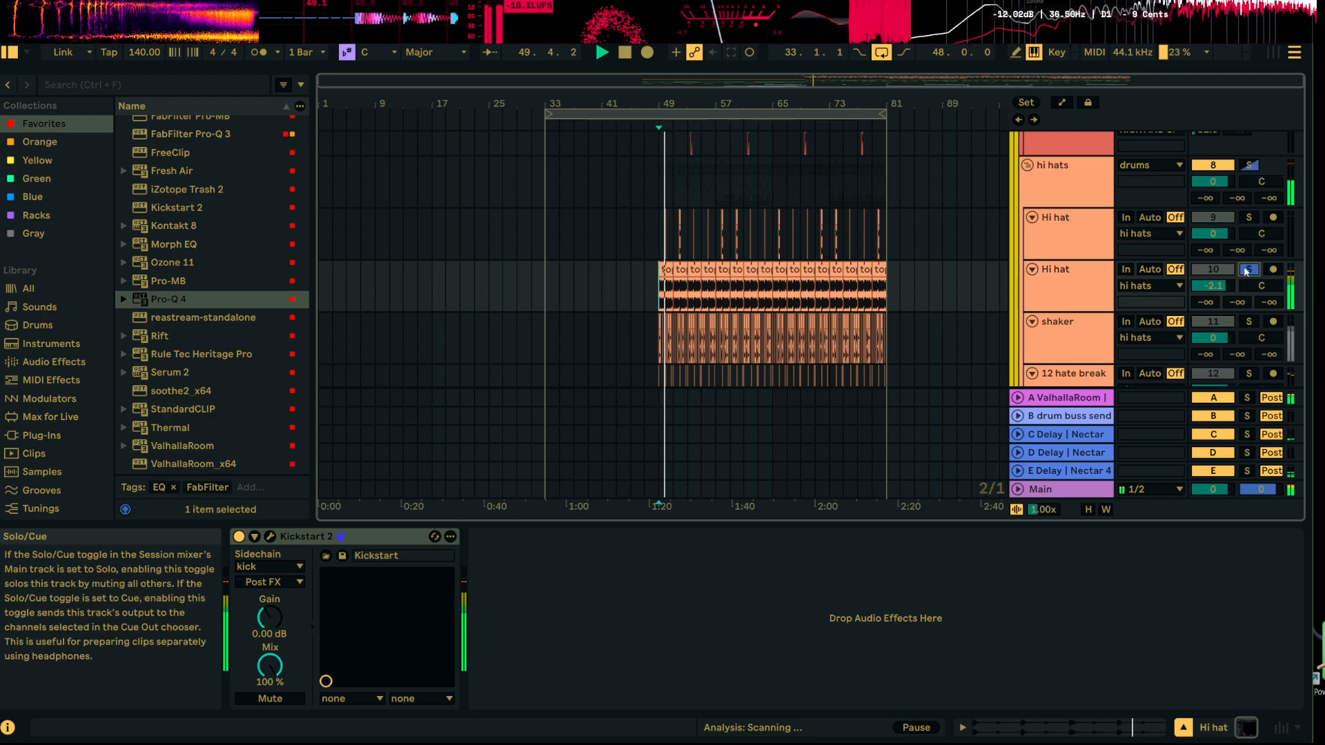
pyautogui.click(1249, 322)
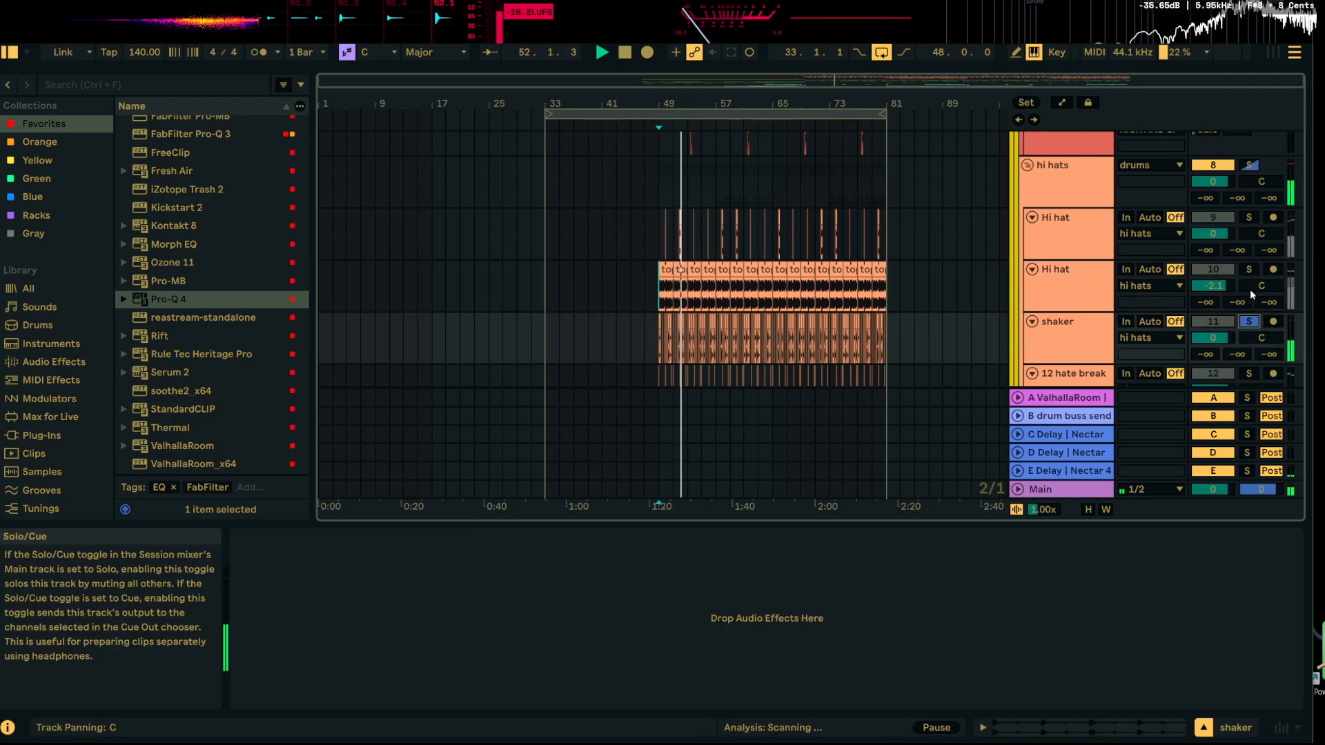
pyautogui.keyDown('ctrl'); pyautogui.click(1249, 270); pyautogui.keyUp('ctrl')
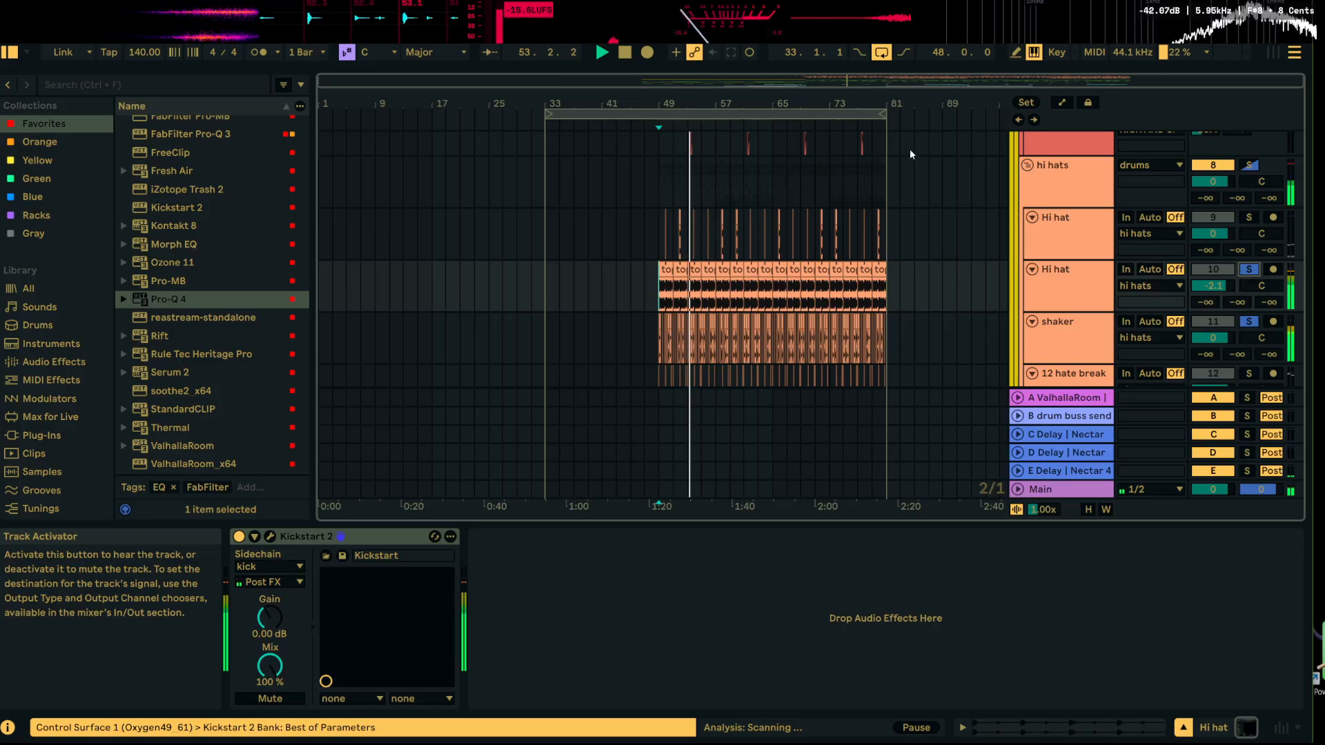
# Step: Play the soloed hi hat and shaker from bar 49 to compare how their hits line up
pyautogui.scroll(10, 661, 117)
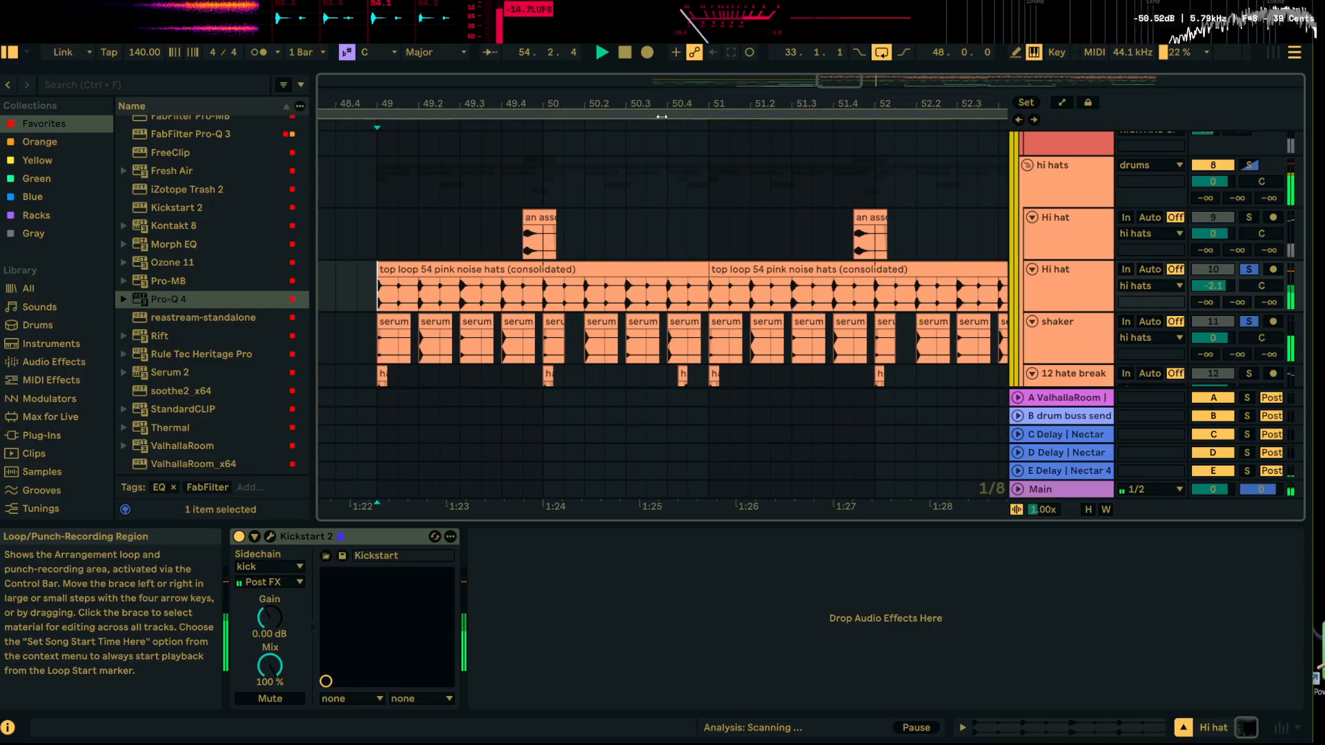
pyautogui.click(378, 338)
pyautogui.press('space')
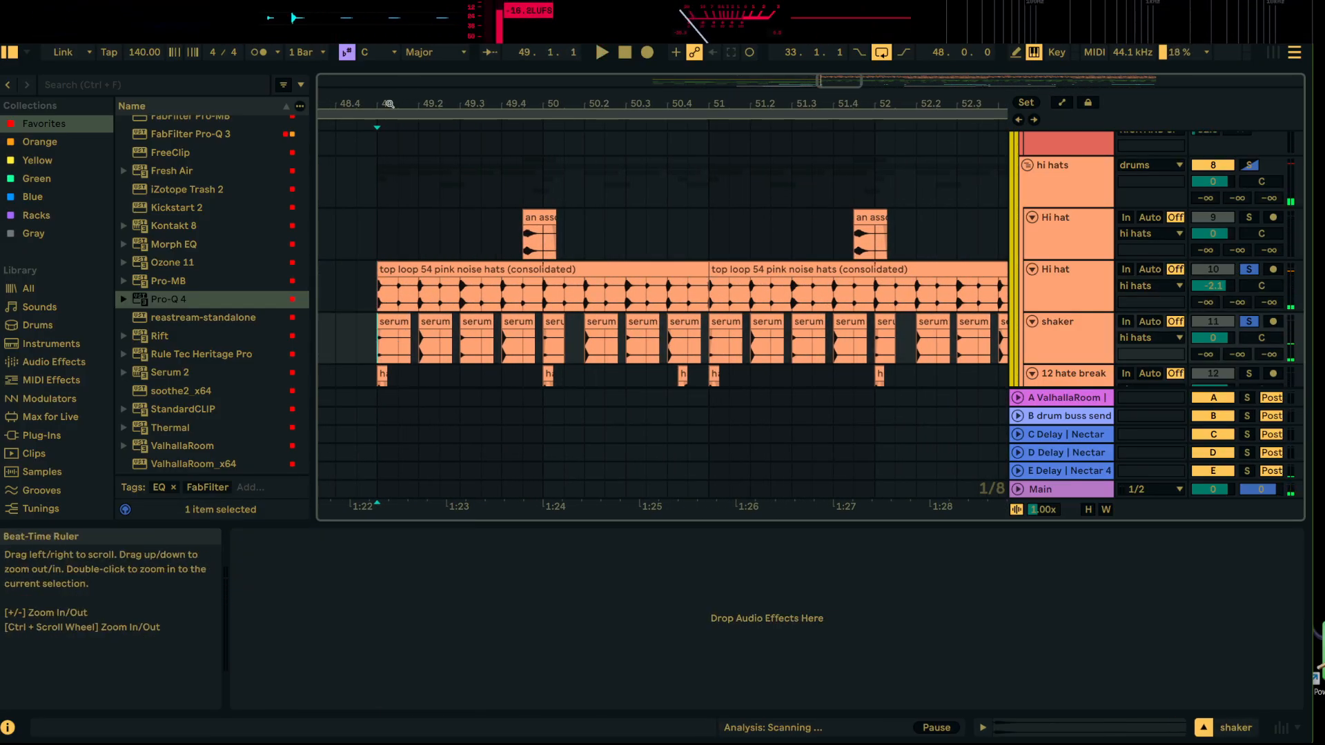
pyautogui.moveTo(389, 103); pyautogui.dragTo(428, 220)
pyautogui.press('space')
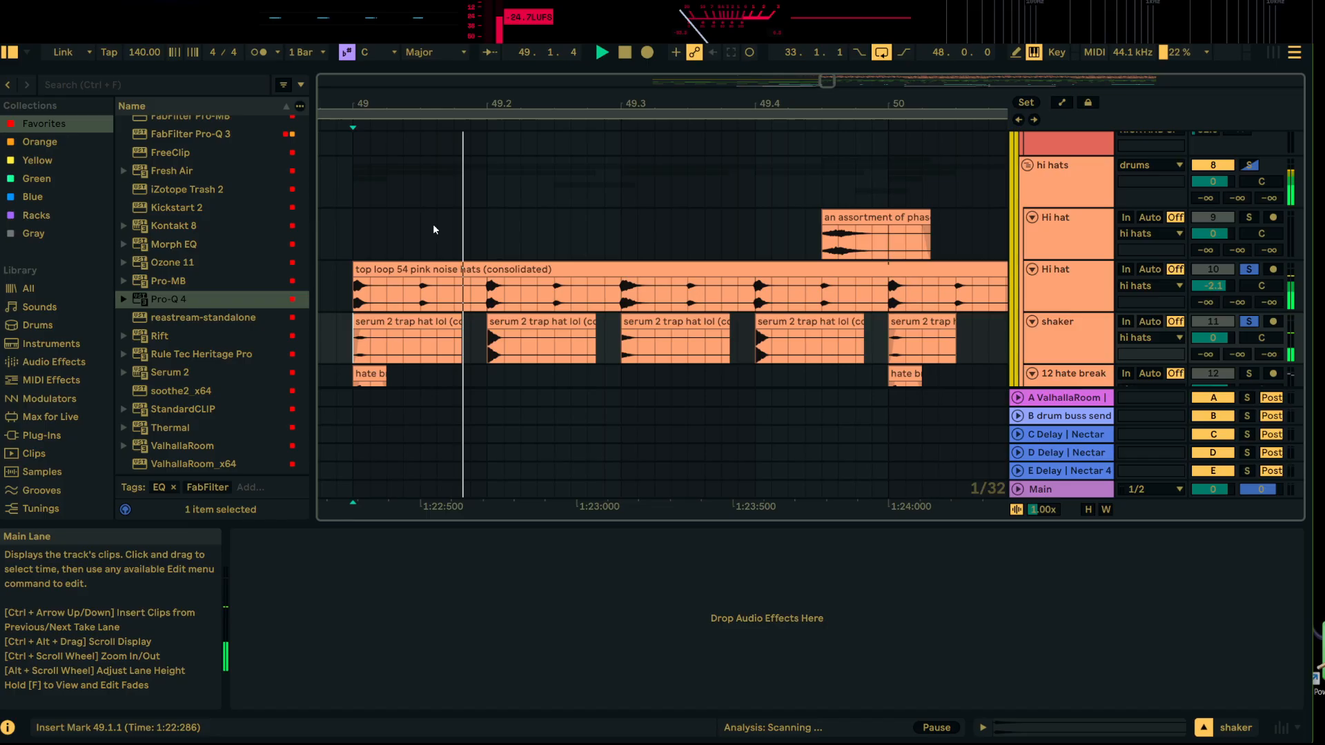
# Step: Open the shaker clip at 49.2 and lower its clip gain to -2.1 dB
pyautogui.doubleClick(530, 318)
pyautogui.press('space')
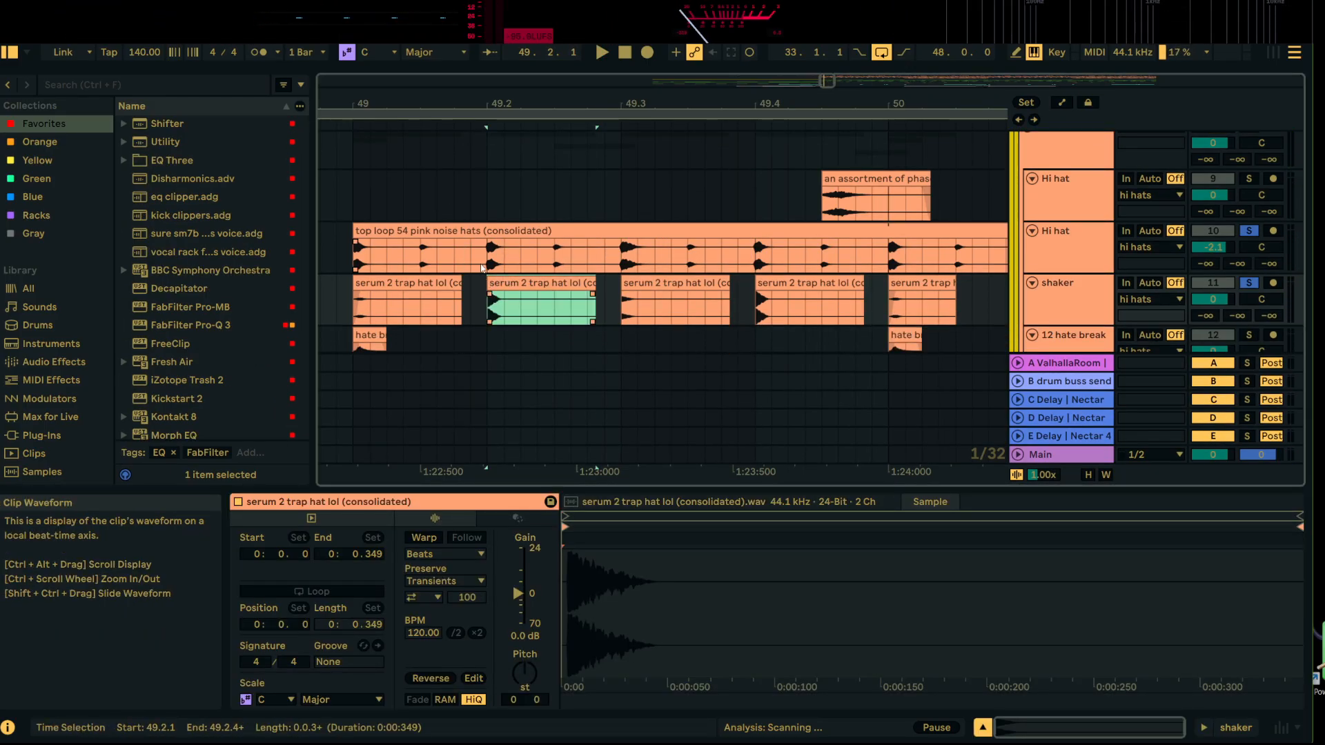
pyautogui.click(652, 580)
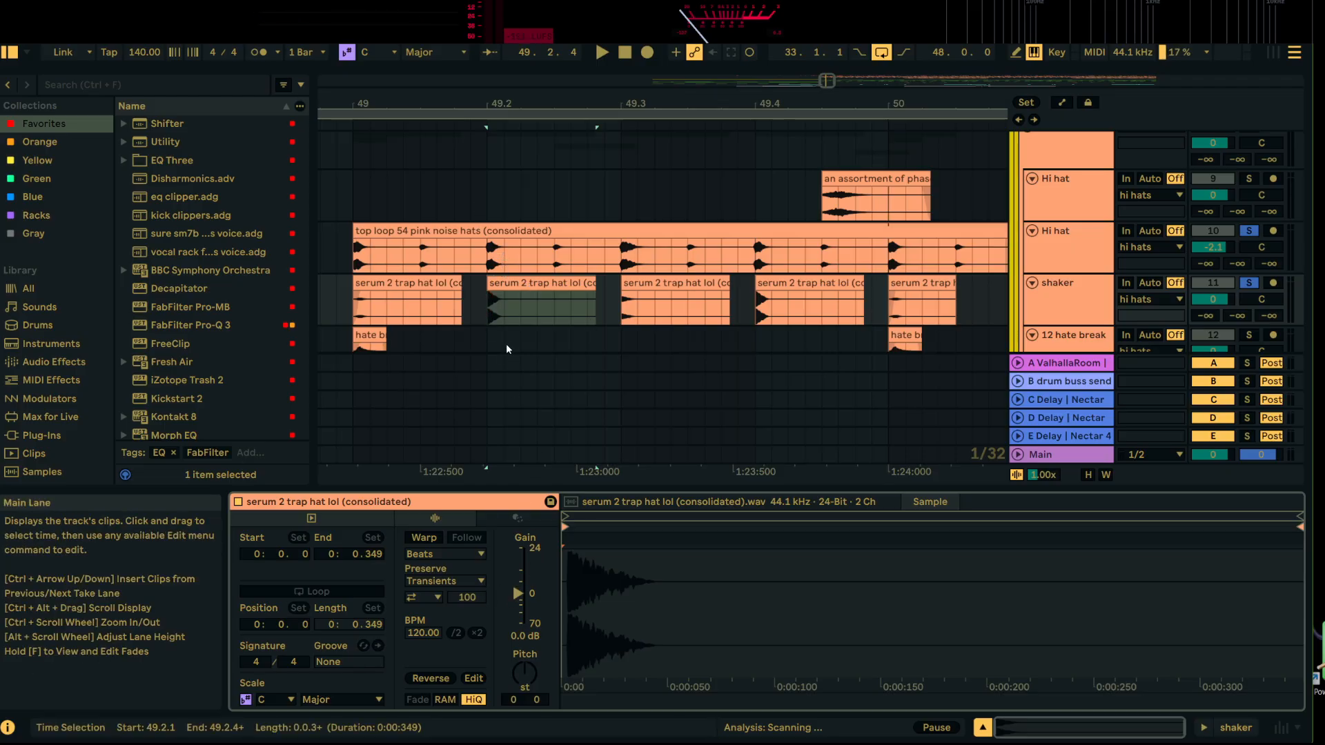
pyautogui.click(542, 304)
pyautogui.moveTo(518, 595); pyautogui.dragTo(518, 596)
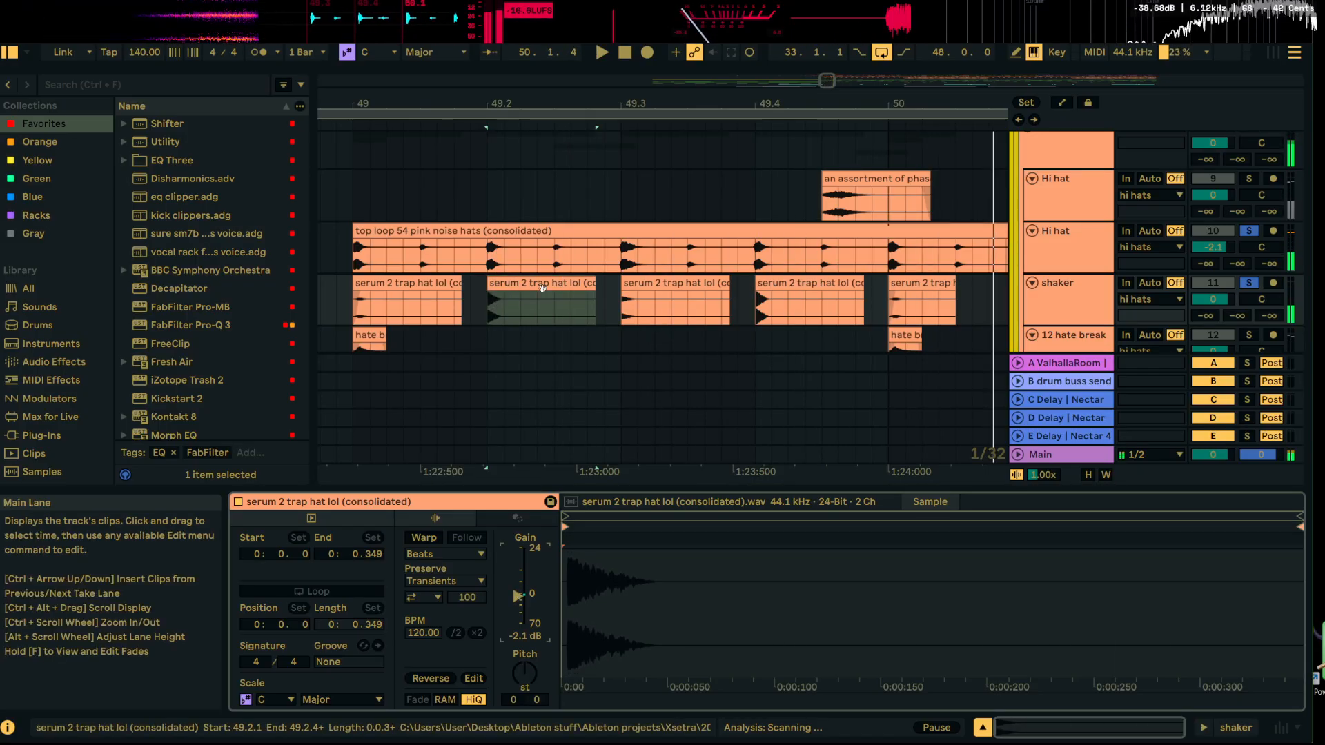
pyautogui.press('space')
# Step: Set the clip gain of the shaker clips at 50.4.1 and 51.4.1 to -2.1 dB
pyautogui.moveTo(612, 105); pyautogui.dragTo(590, 66)
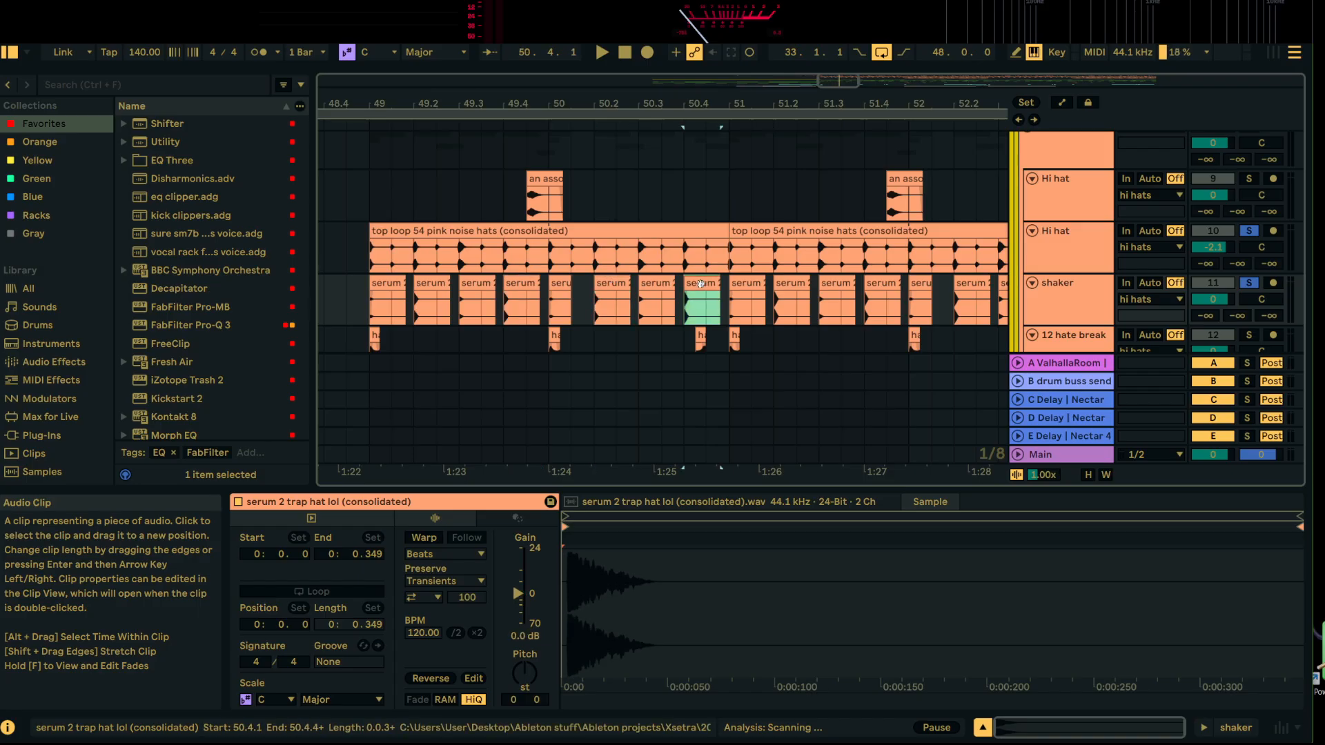
pyautogui.moveTo(522, 103); pyautogui.dragTo(622, 298)
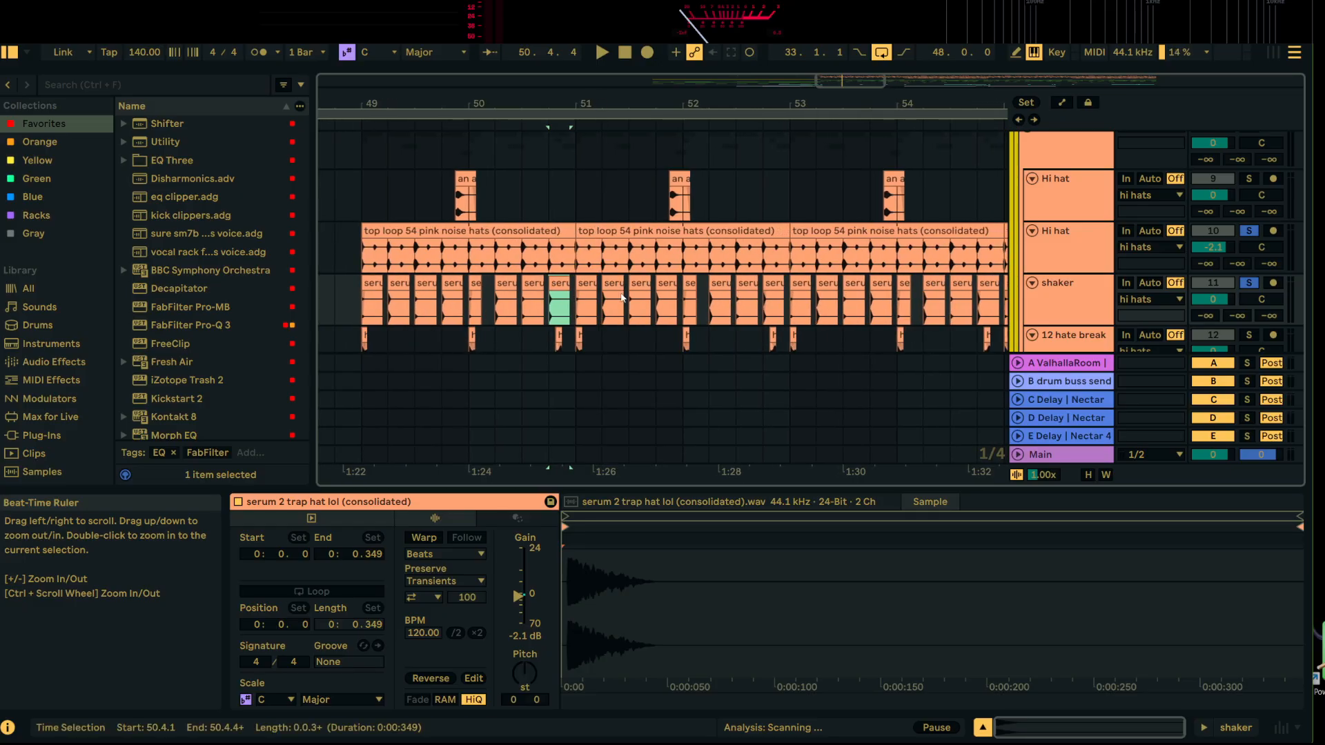
pyautogui.click(613, 283)
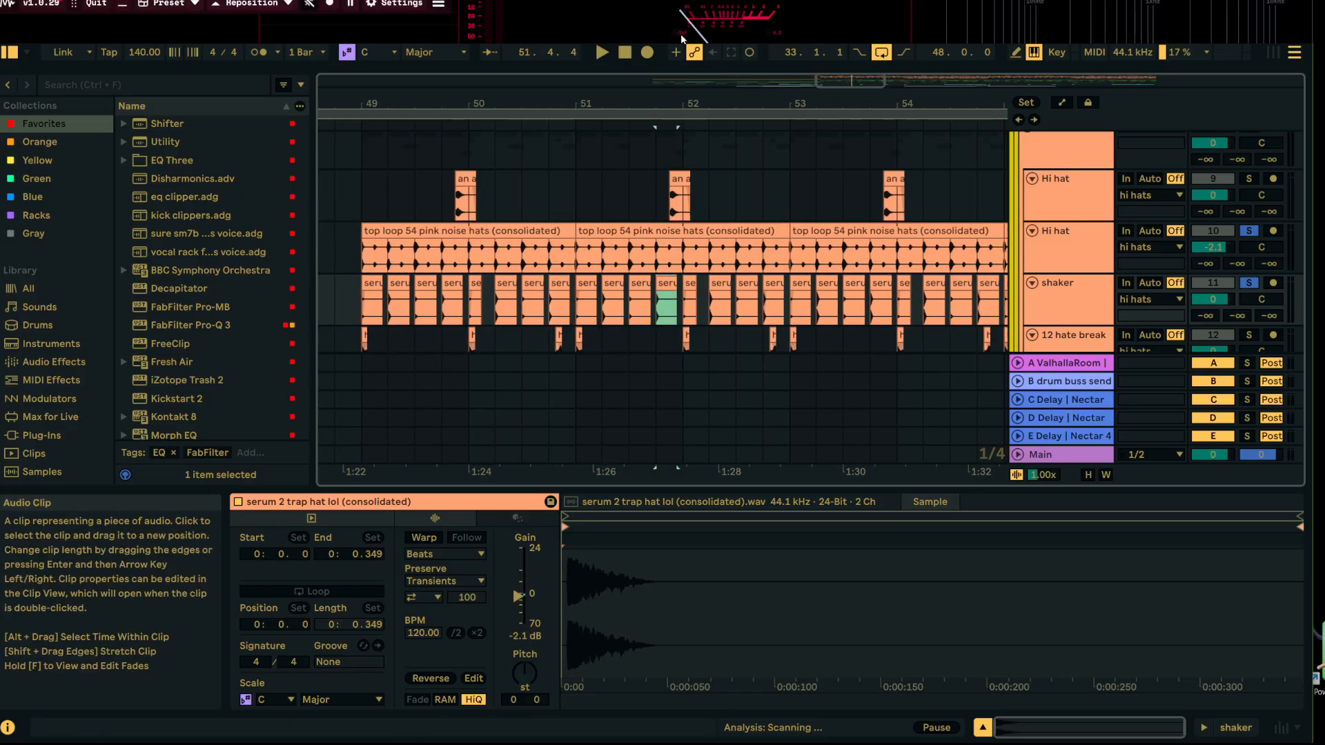
pyautogui.moveTo(903, 103); pyautogui.dragTo(904, 111)
pyautogui.moveTo(685, 110); pyautogui.dragTo(685, 127)
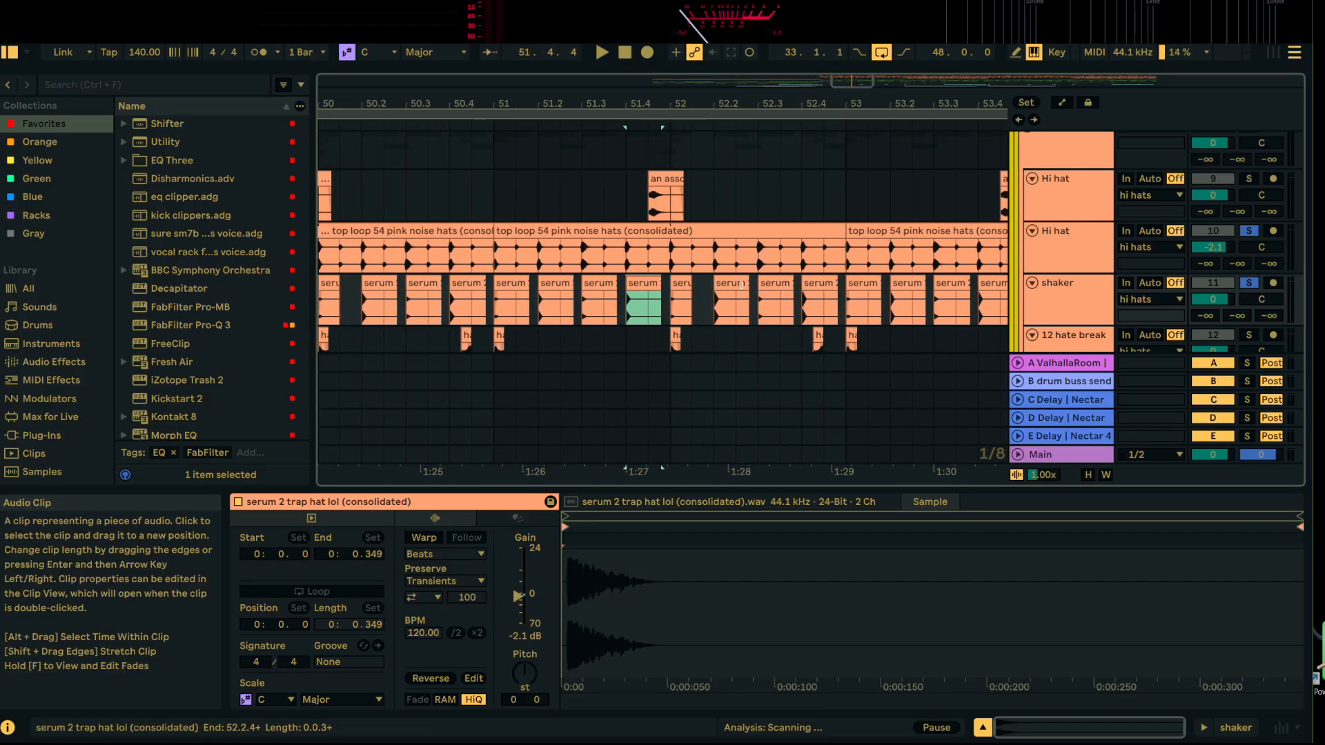
# Step: Select the shaker clips from bar 49 to bar 53 and duplicate them repeatedly until the pattern reaches bar 81
pyautogui.moveTo(525, 114); pyautogui.dragTo(548, 276)
pyautogui.moveTo(539, 302); pyautogui.dragTo(414, 292)
pyautogui.hotkey('ctrl', 'd')
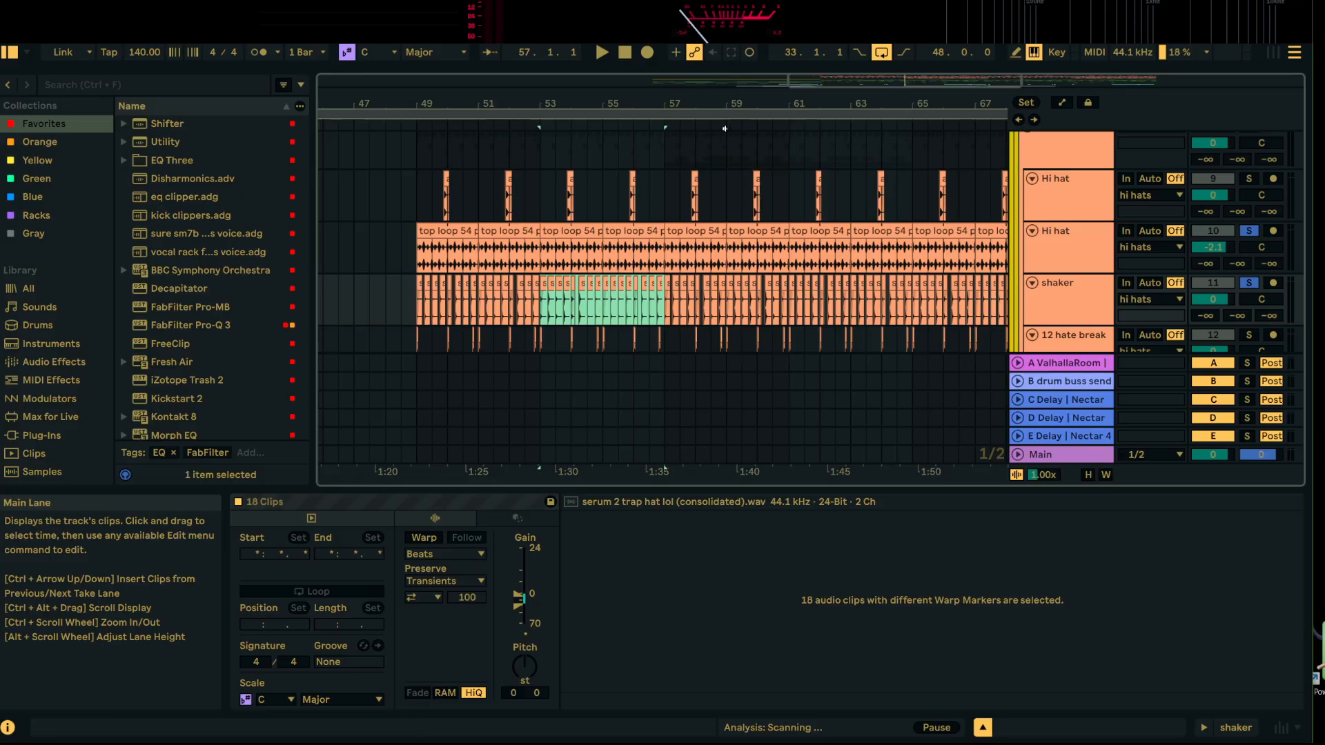
pyautogui.hotkey('ctrl', 'd')
pyautogui.hotkey('ctrl', 'd')
pyautogui.hotkey('ctrl', 'd')
pyautogui.hotkey('ctrl', 'd')
pyautogui.moveTo(725, 105); pyautogui.dragTo(724, 83)
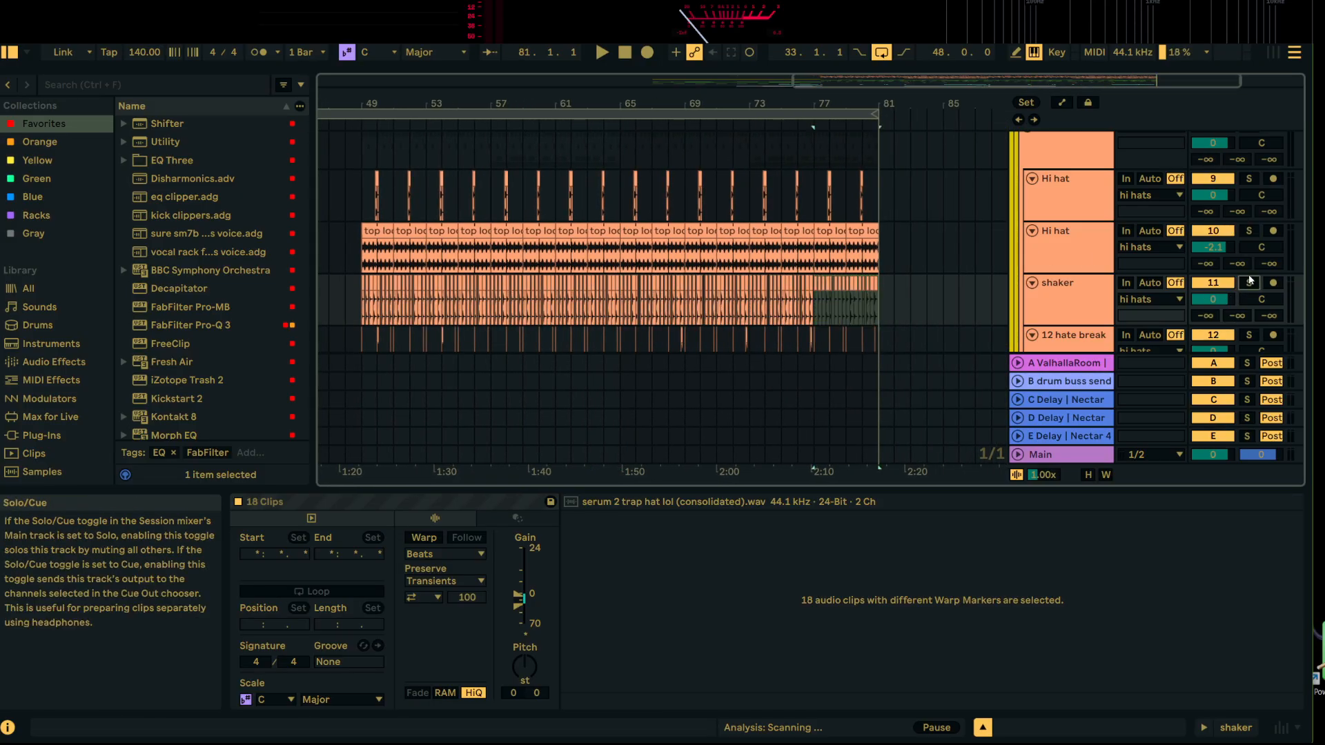
# Step: Play the kick soloed together with the hi hat and shaker, and select the hi hats group to show its eq clipper rack
pyautogui.scroll(1, 1250, 279)
pyautogui.scroll(-1, 1240, 240)
pyautogui.scroll(4, 1164, 205)
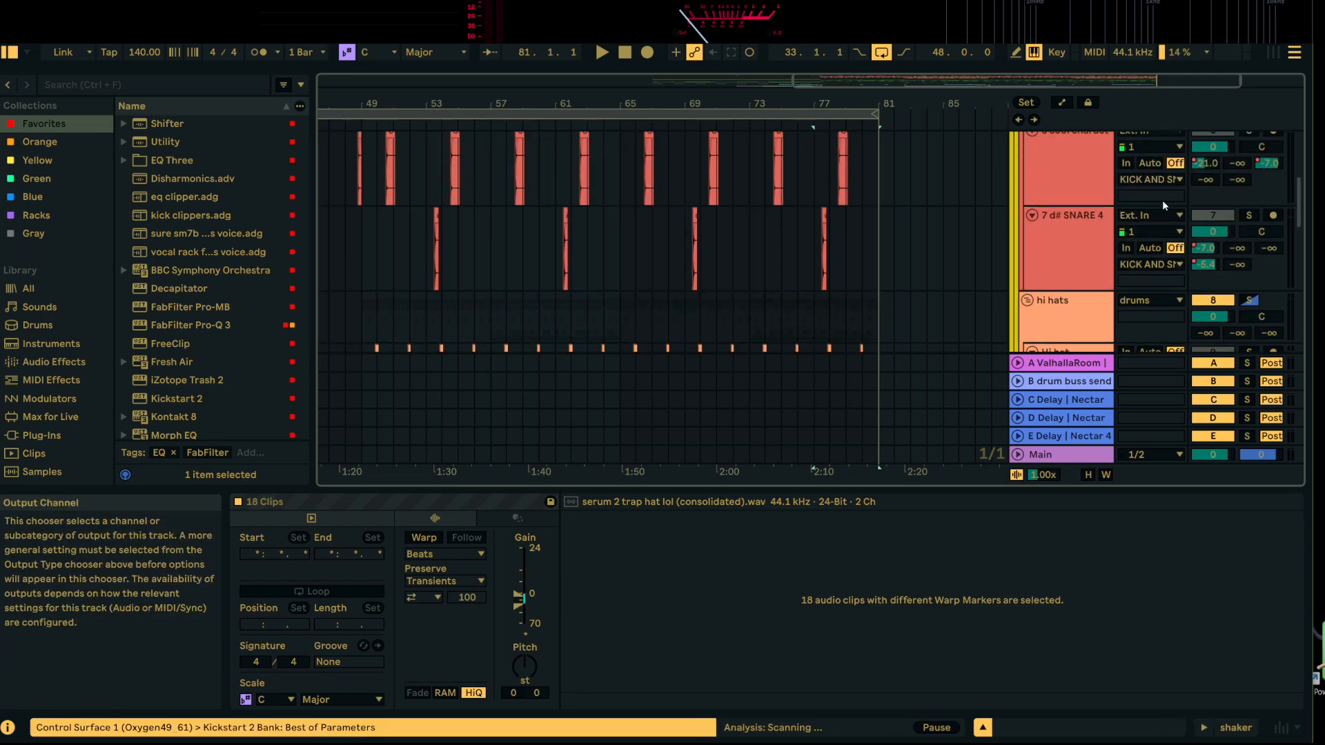
pyautogui.scroll(4, 1164, 205)
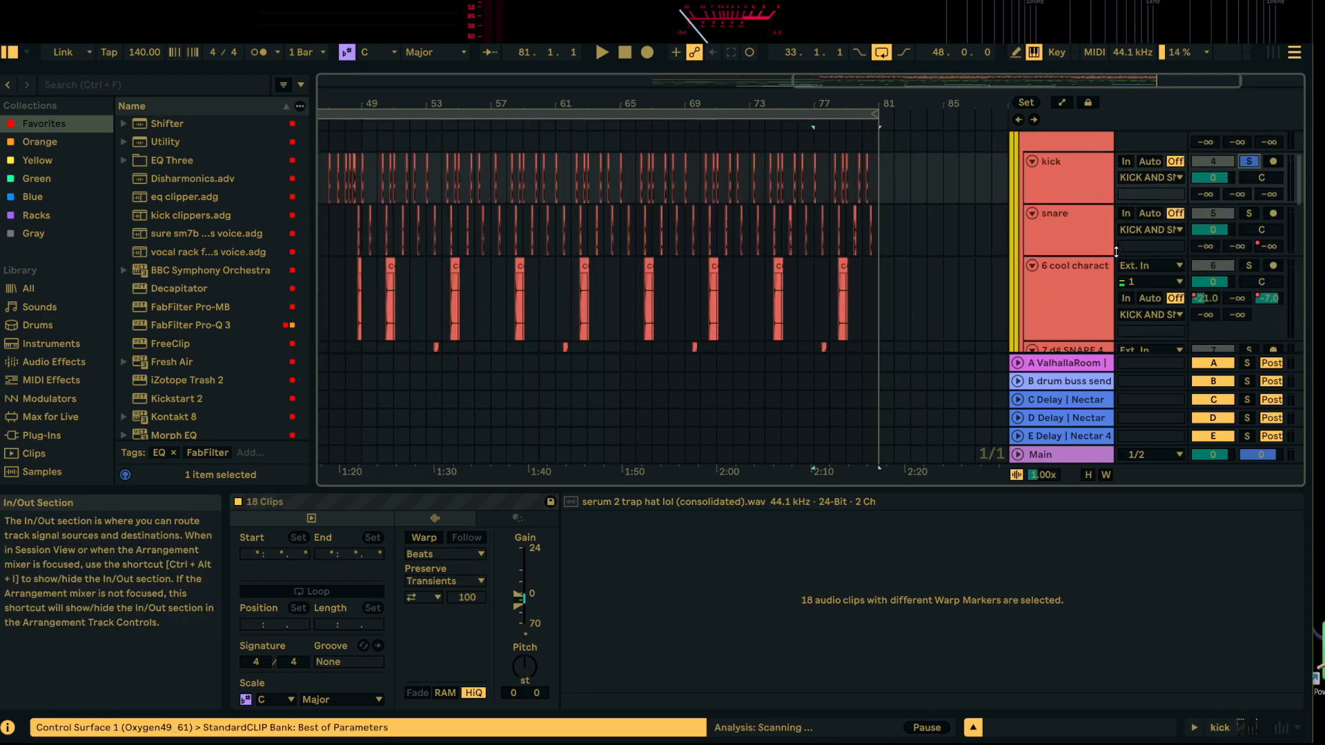
pyautogui.press('space')
pyautogui.scroll(-8, 931, 256)
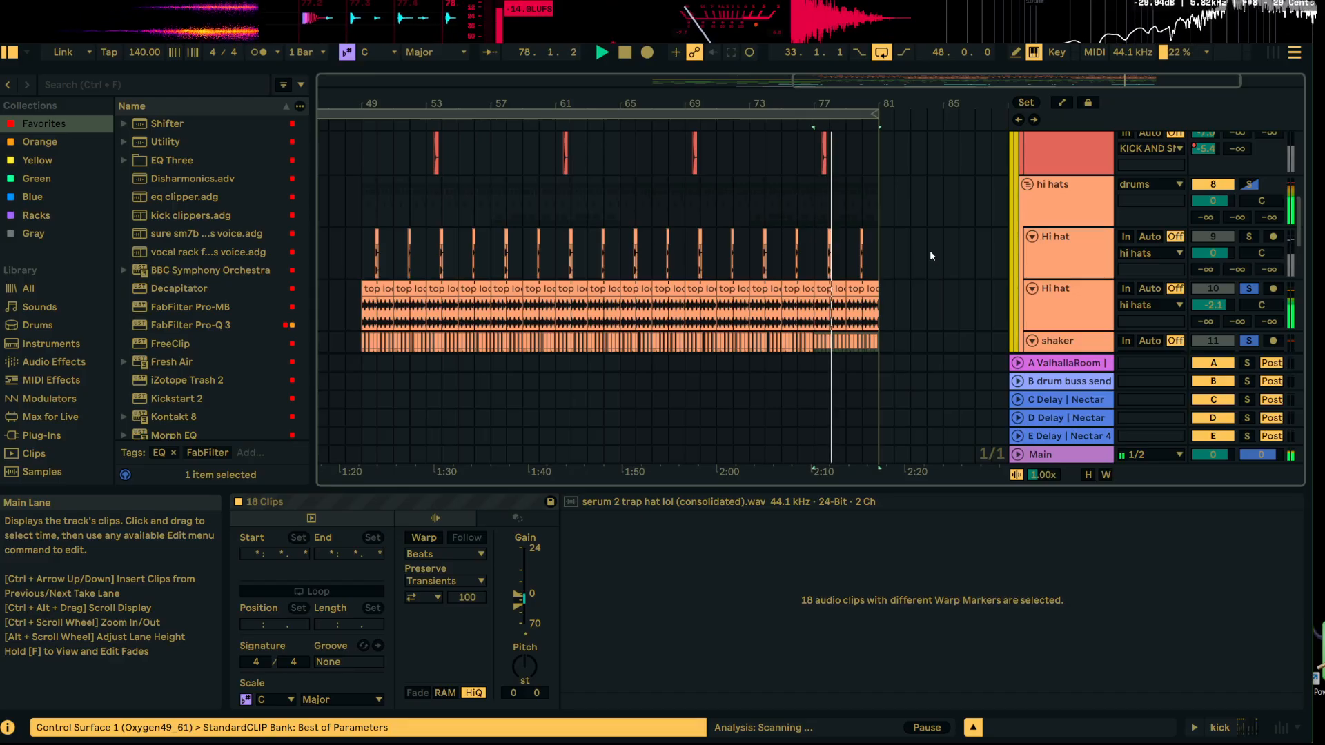
pyautogui.click(1055, 184)
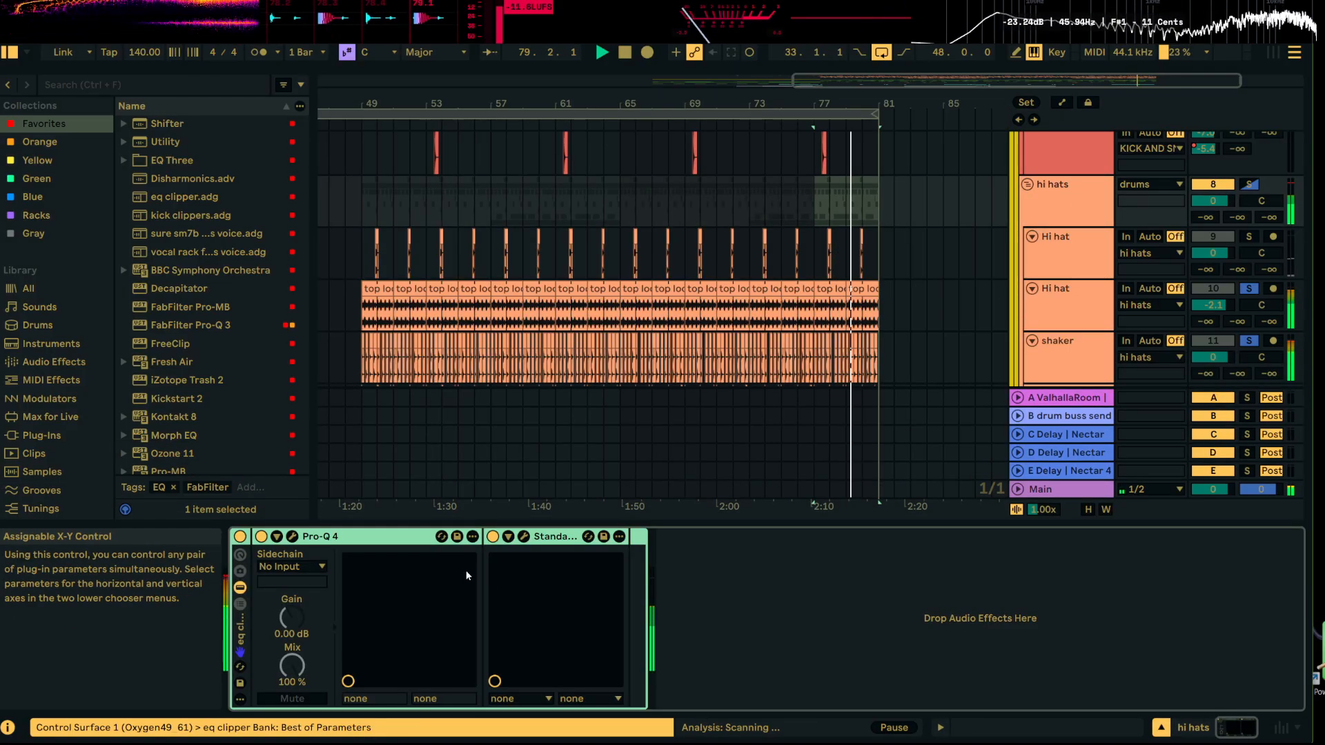
# Step: Select the soloed Hi hat track with the top loop and open its Kickstart 2 plug-in window
pyautogui.scroll(-1, 926, 329)
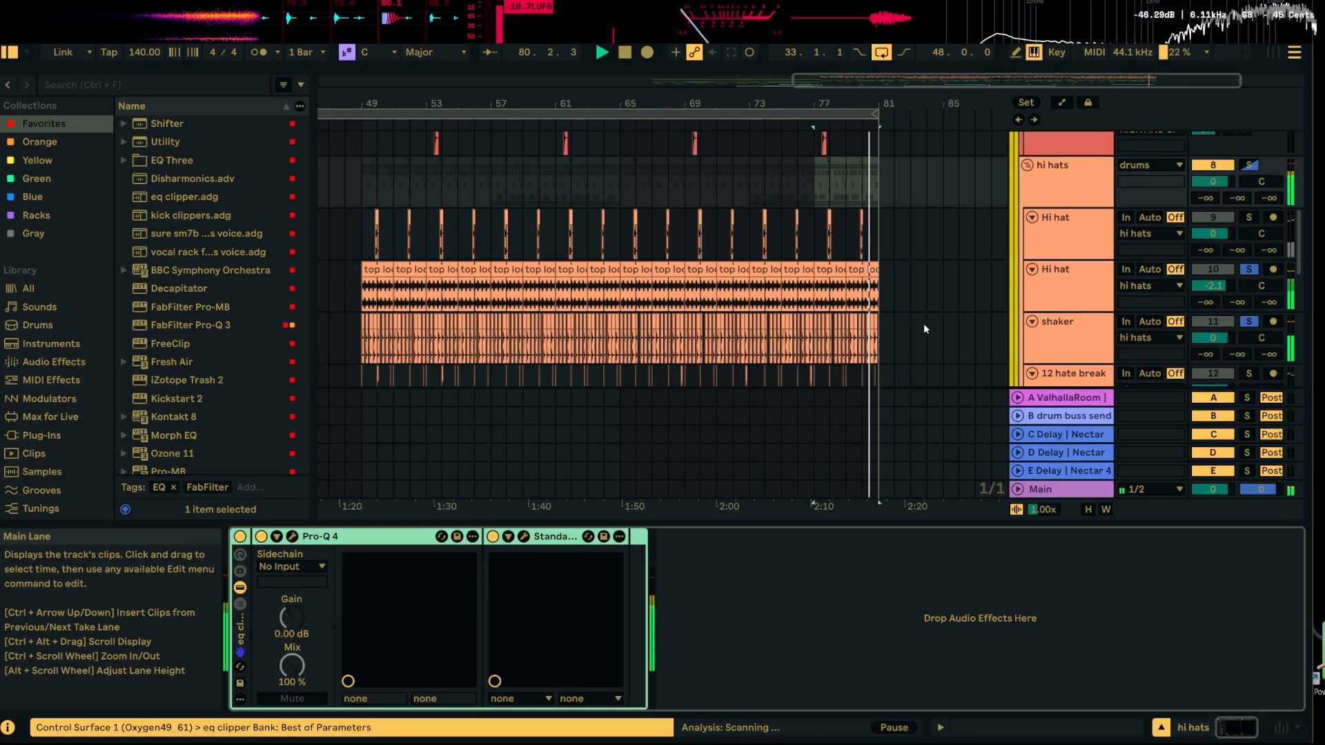
pyautogui.scroll(-3, 925, 329)
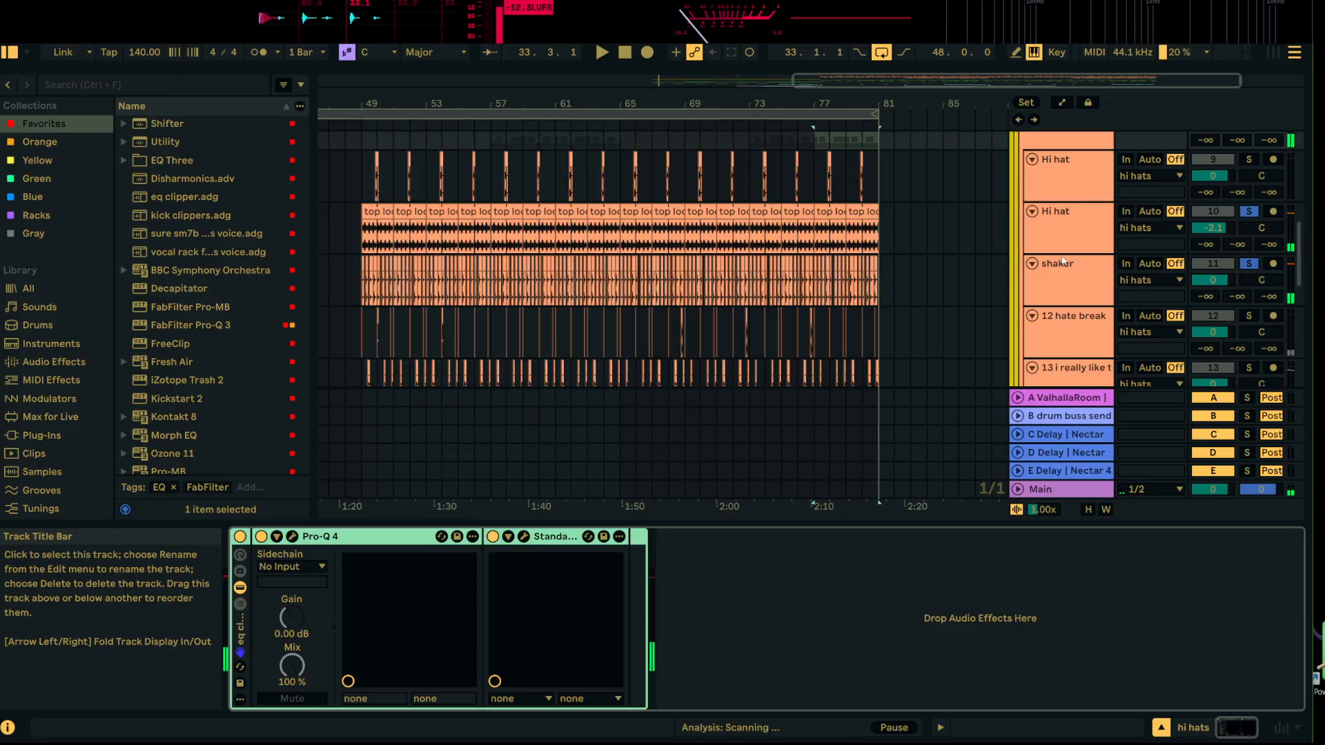
pyautogui.click(1066, 226)
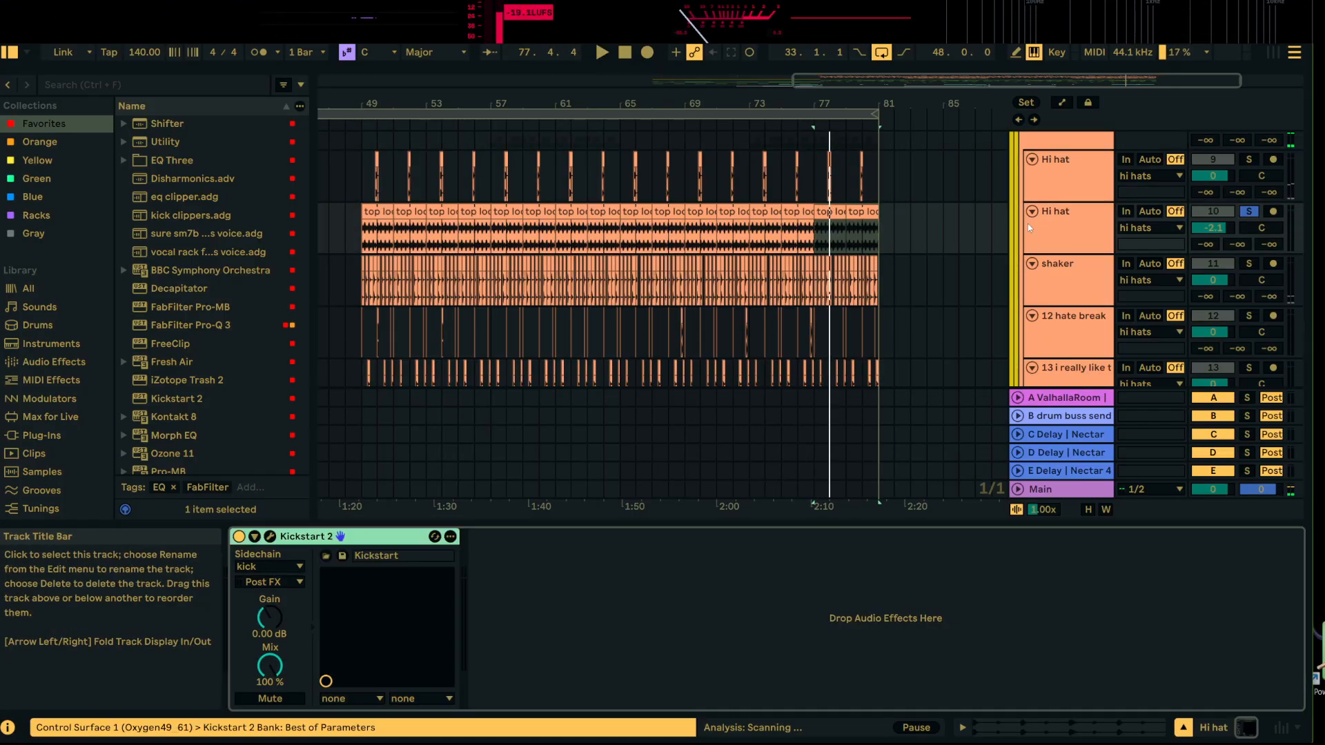
pyautogui.click(270, 537)
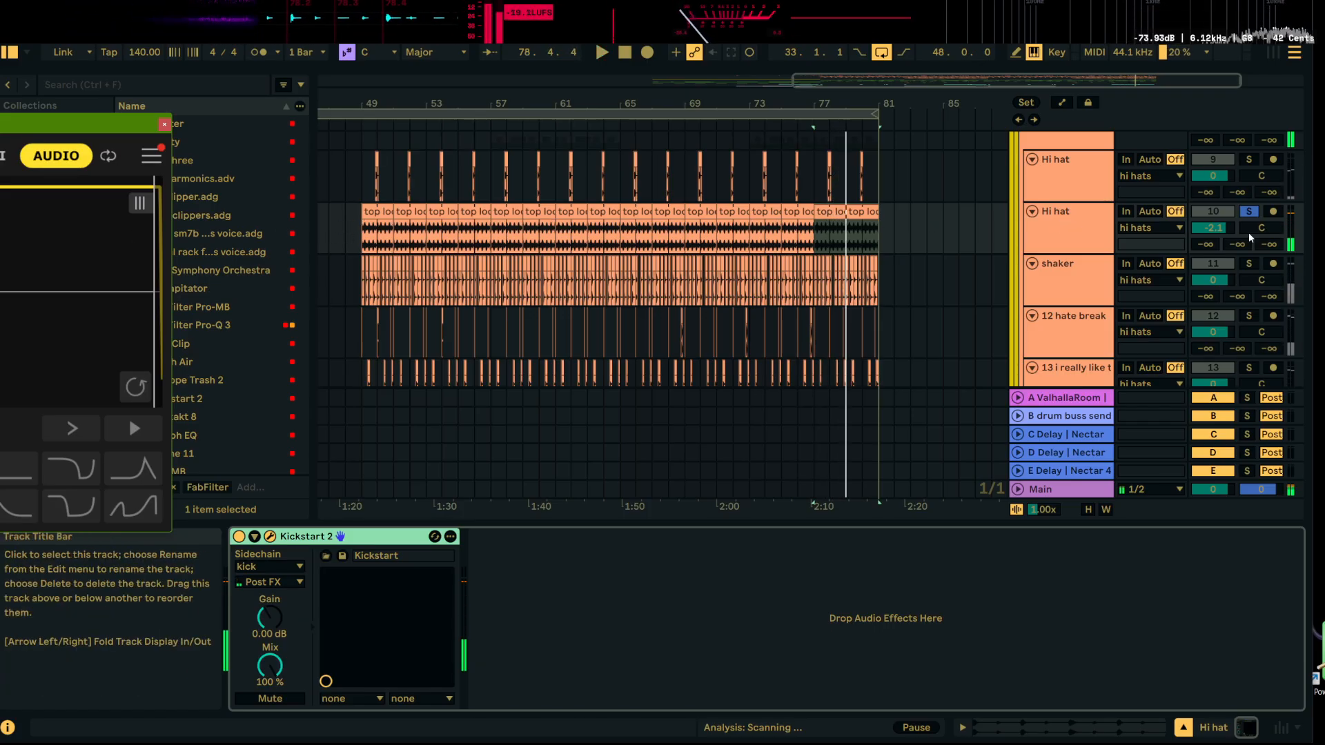
# Step: Unsolo the top-loop Hi hat track and play the full mix from bar 49
pyautogui.click(1249, 211)
pyautogui.press('space')
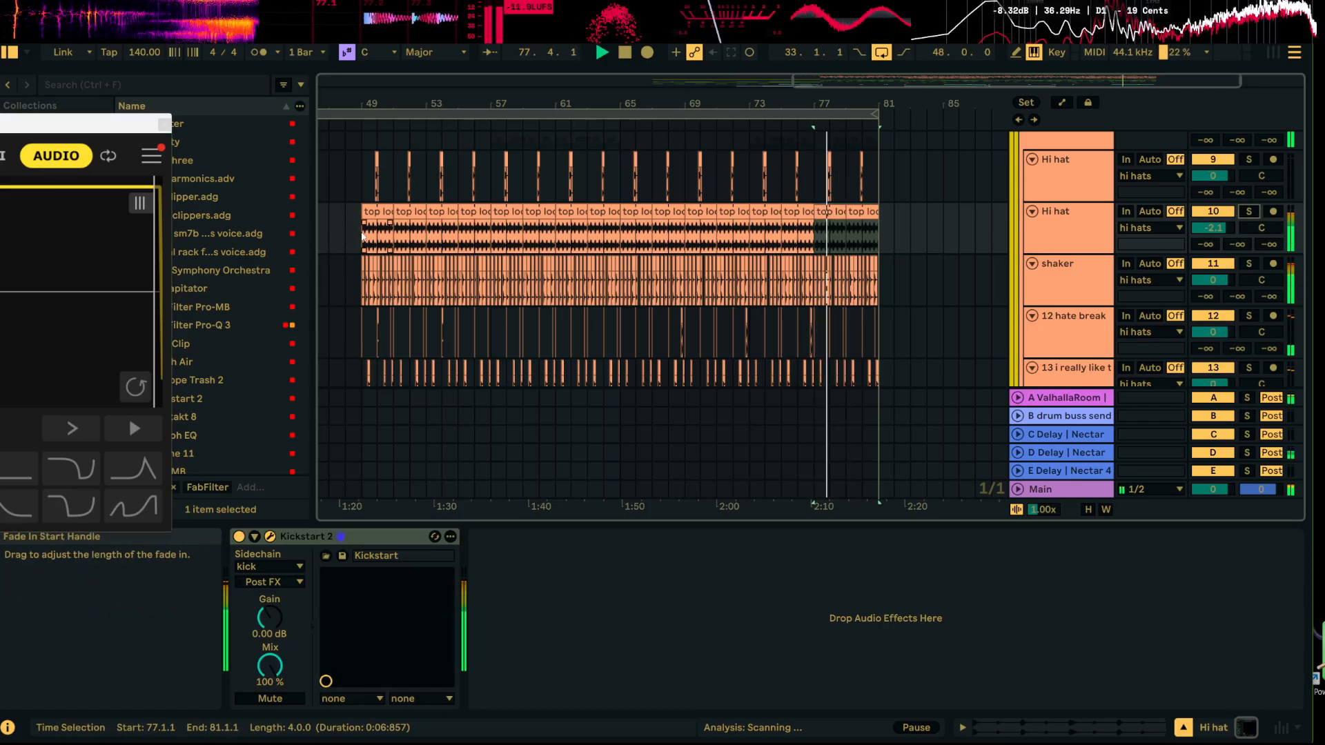
pyautogui.scroll(3, 365, 235)
pyautogui.scroll(-2, 369, 207)
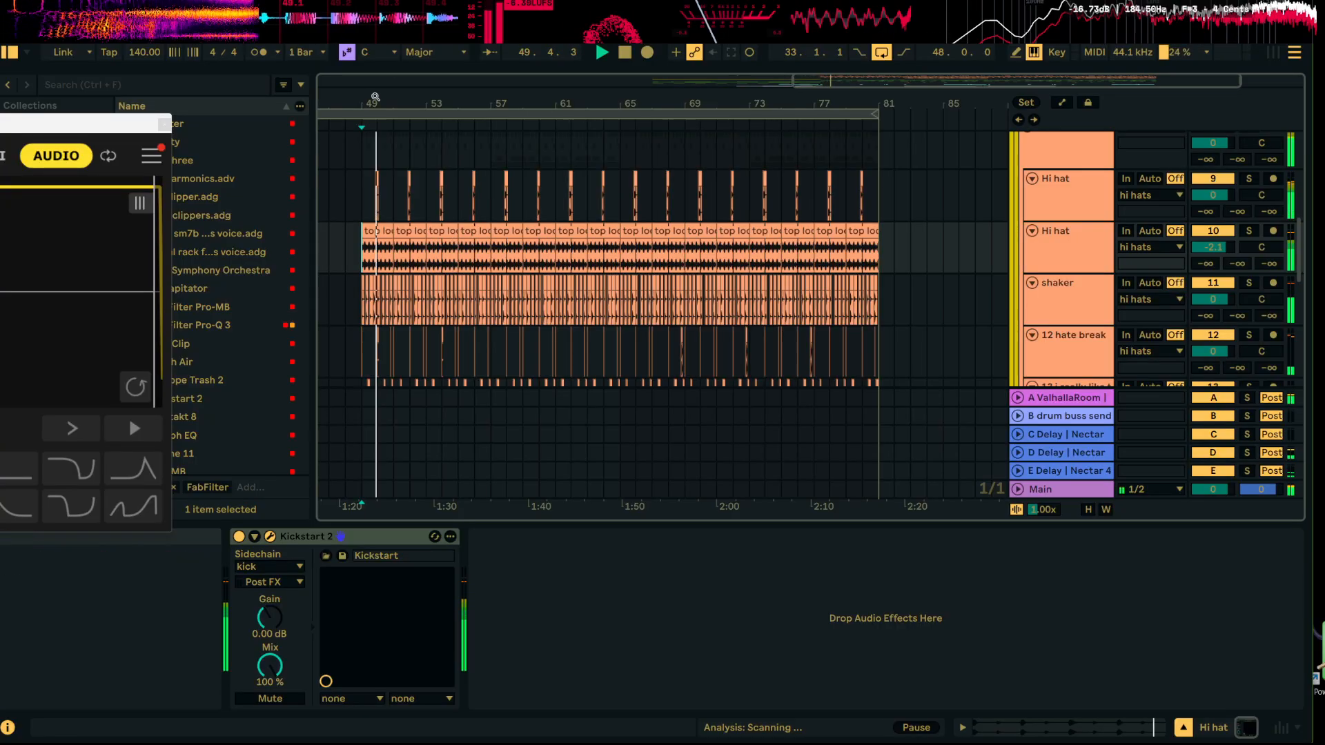
pyautogui.moveTo(374, 97); pyautogui.dragTo(428, 102)
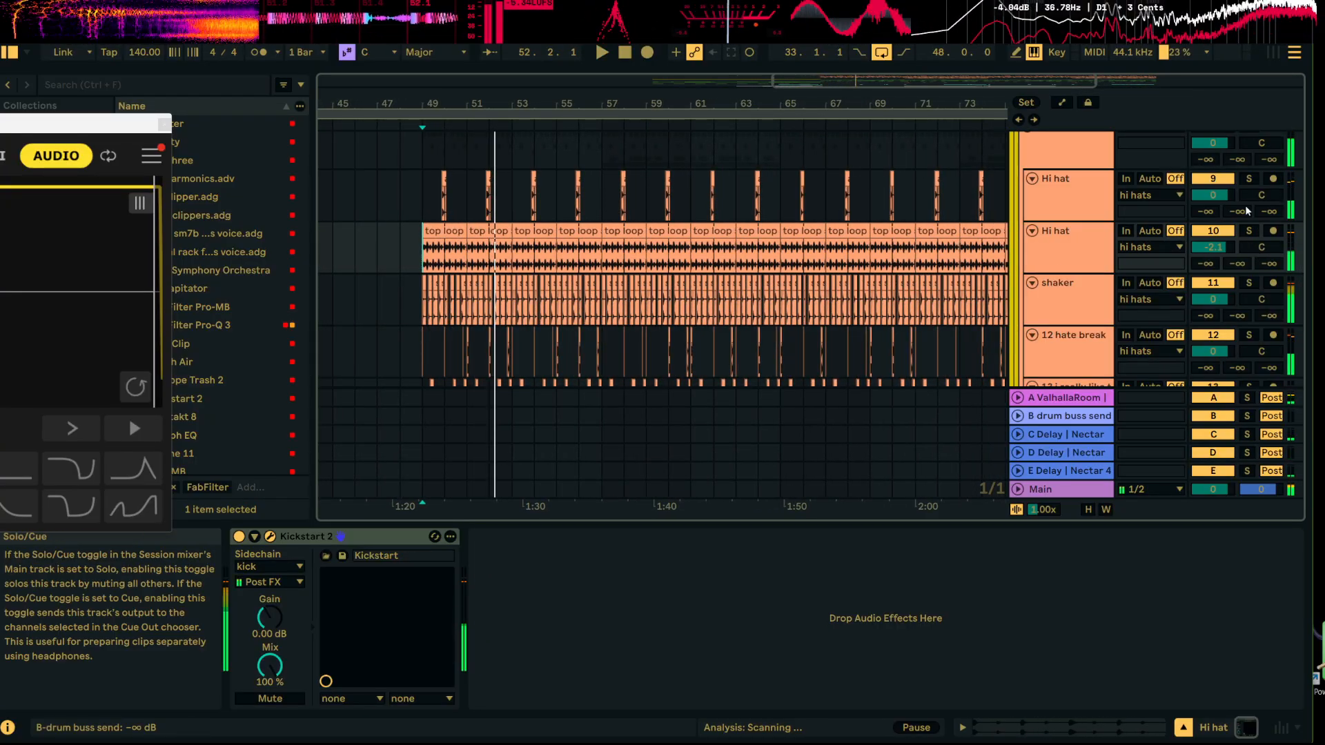
# Step: Set the hi hats group's volume to -1.0 dB and play from bar 49
pyautogui.scroll(1, 1245, 207)
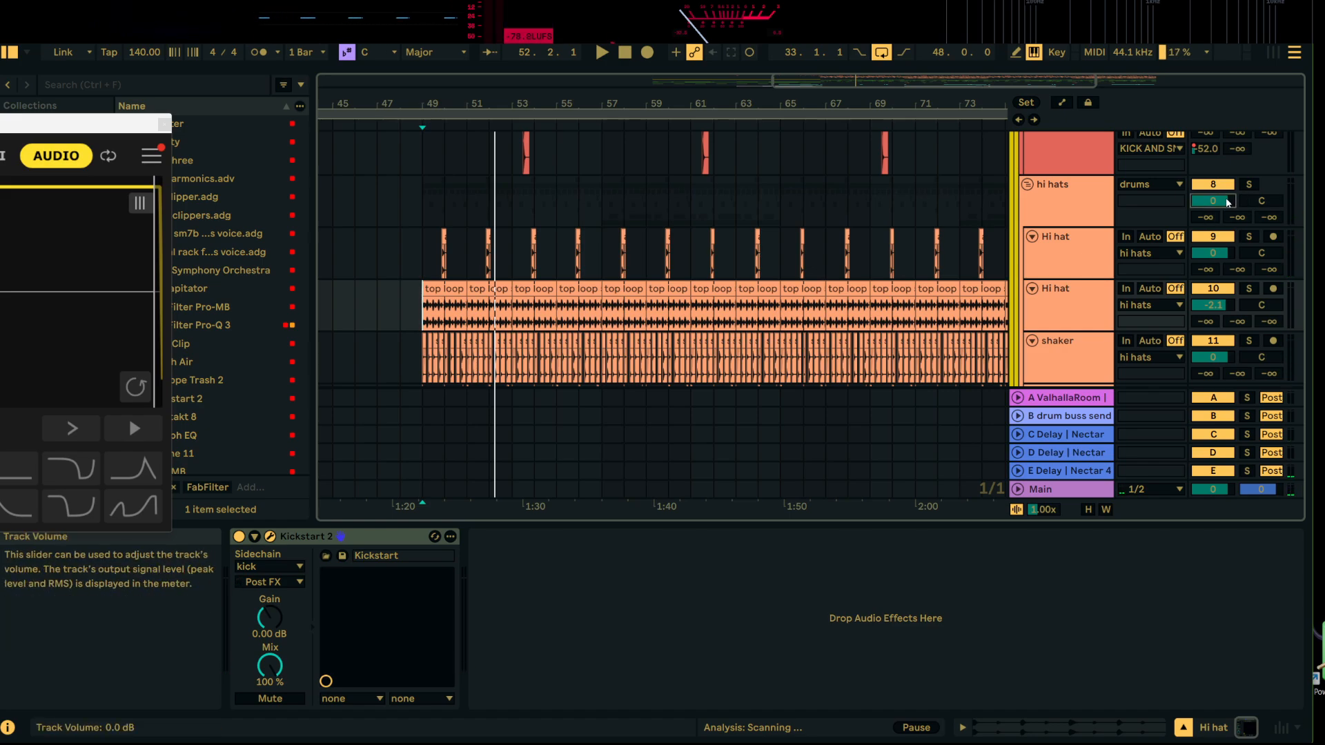
pyautogui.press('space')
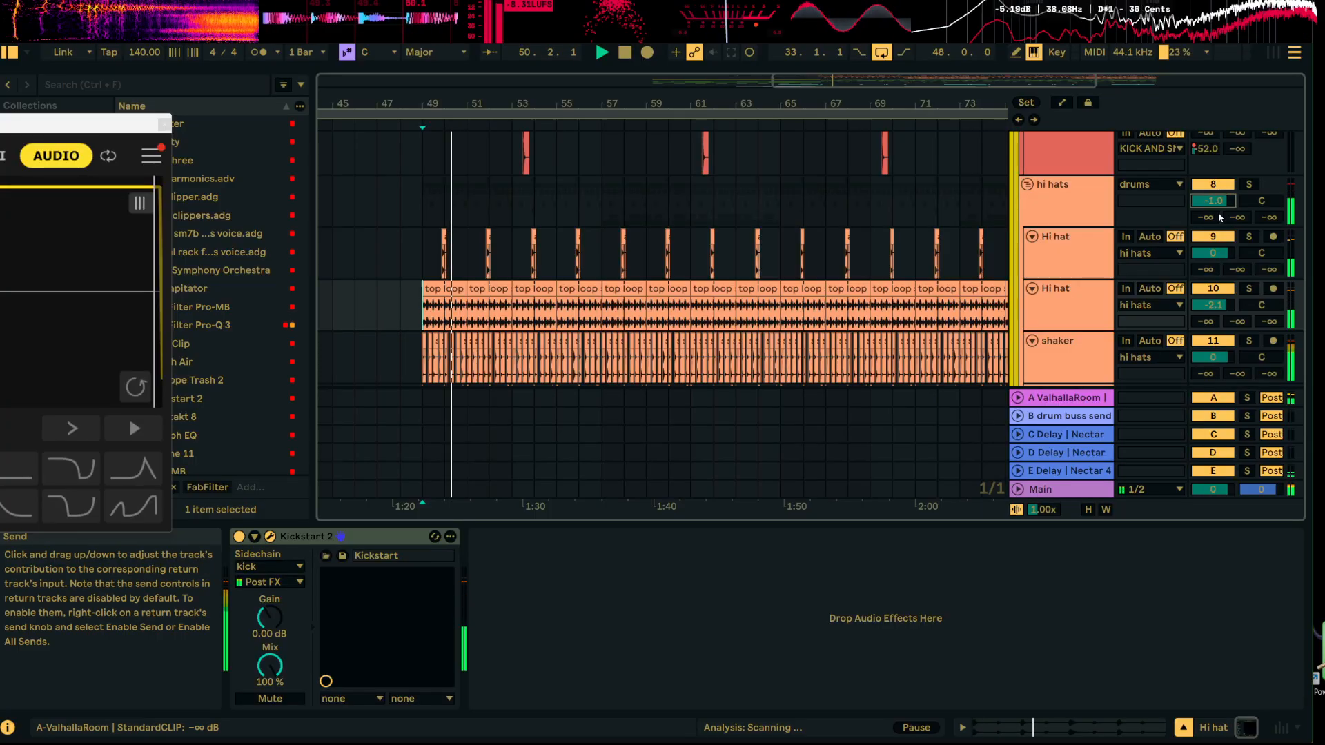
# Step: Solo the "i really like this hat" track, play from its first clip, and add hate break, shaker and Hi hat to the solo
pyautogui.scroll(-1, 1202, 253)
pyautogui.scroll(-1, 1202, 254)
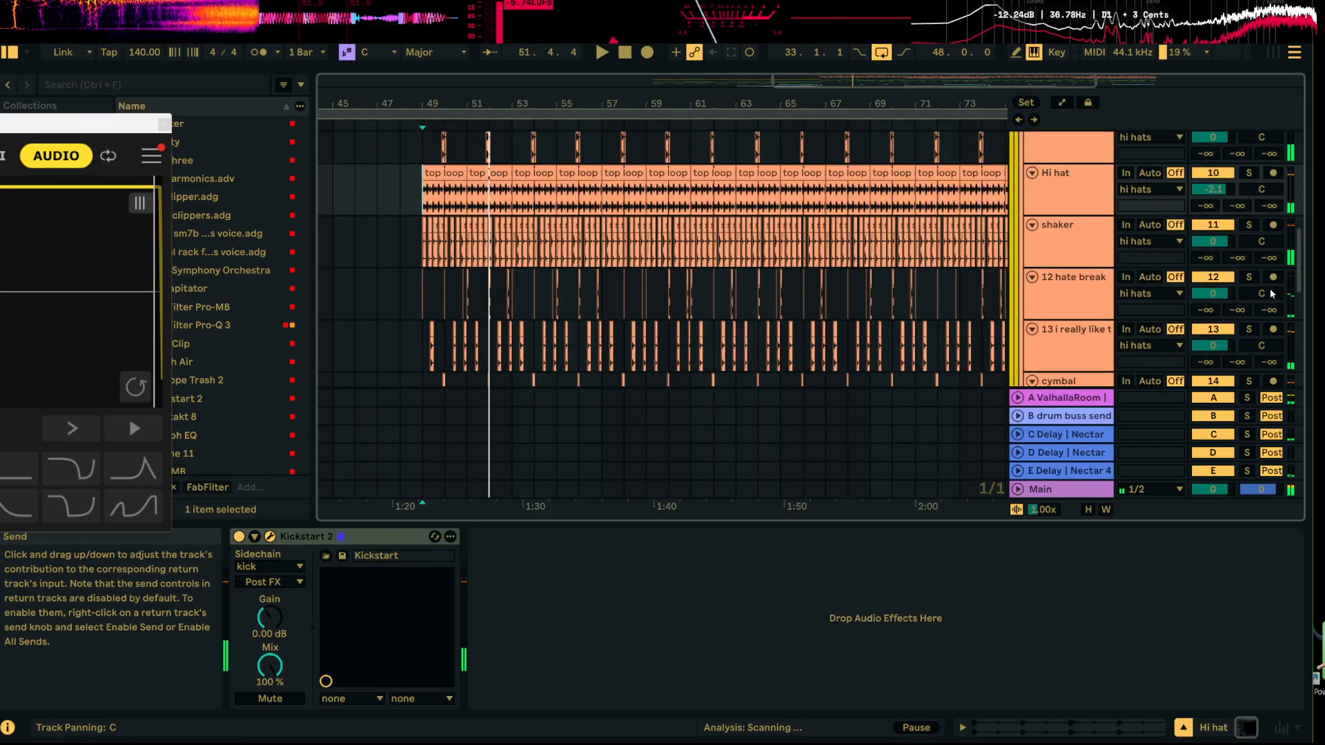
pyautogui.click(1249, 330)
pyautogui.click(431, 330)
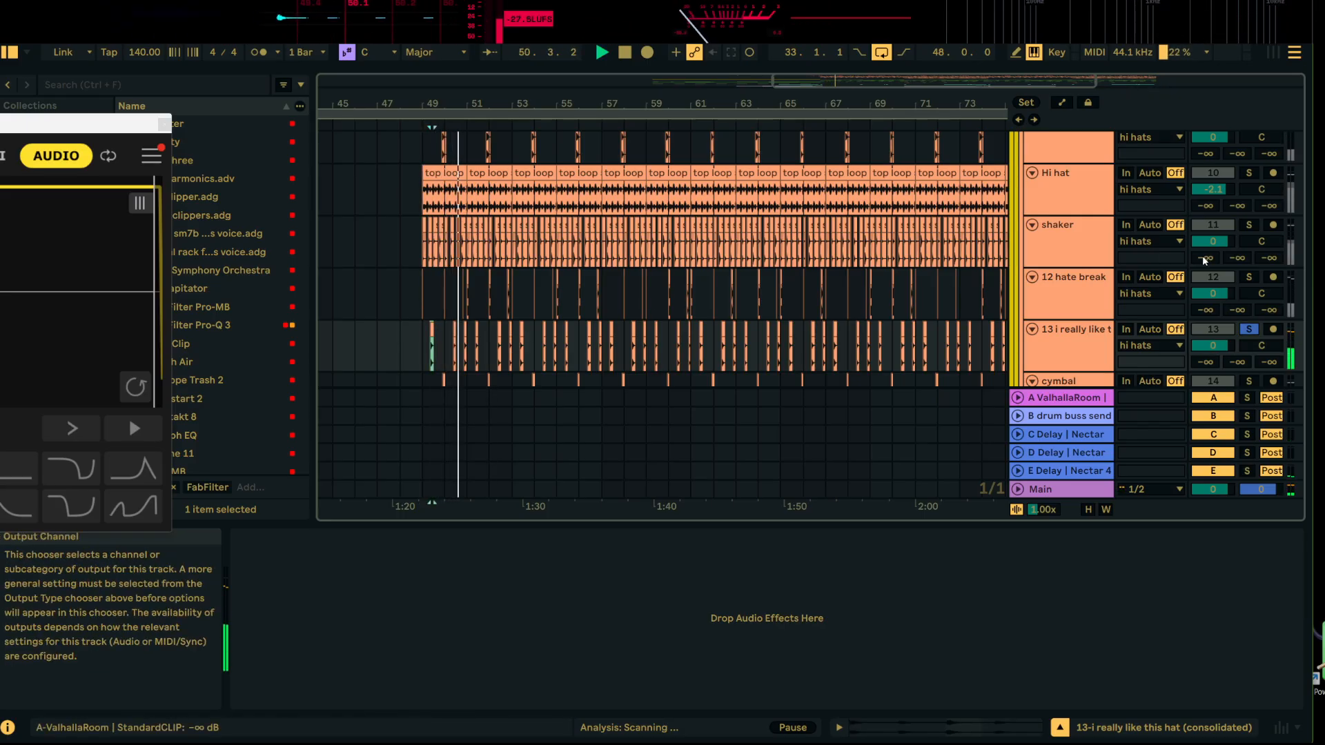
pyautogui.click(1249, 278)
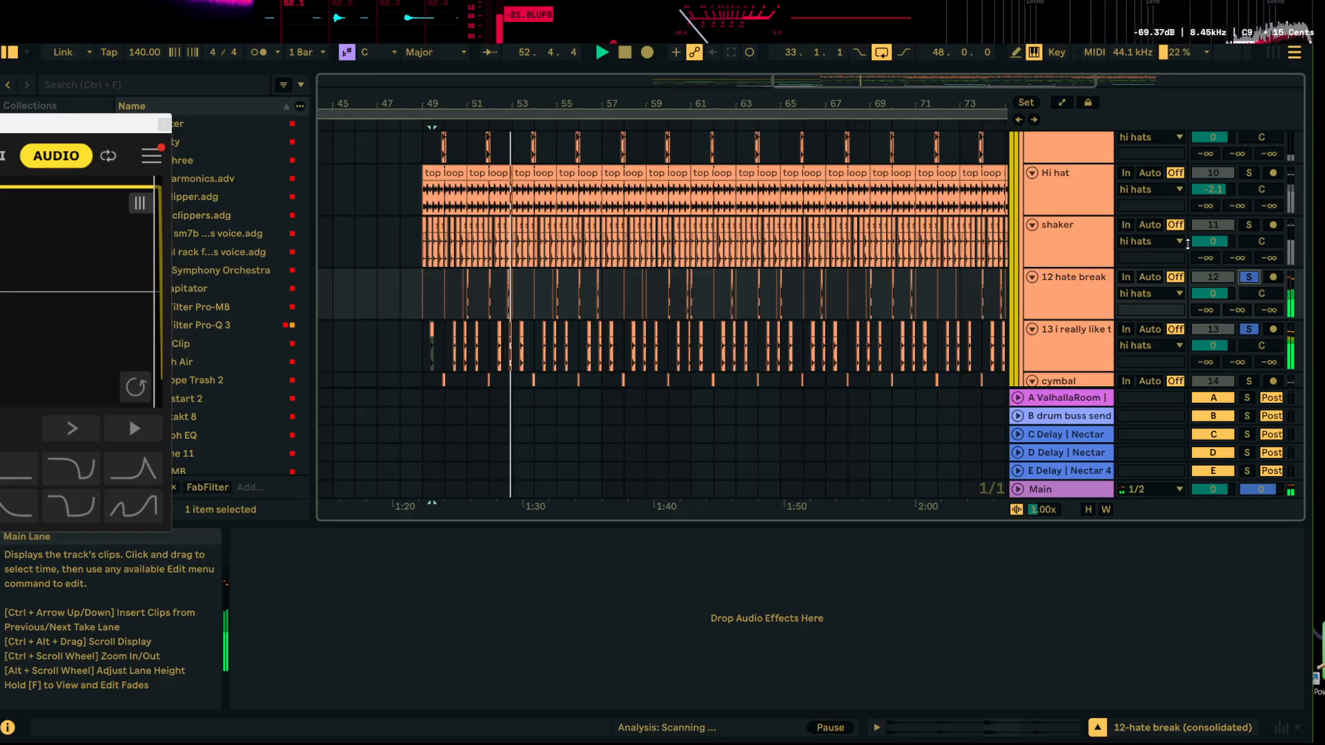
pyautogui.click(1249, 225)
pyautogui.click(1249, 173)
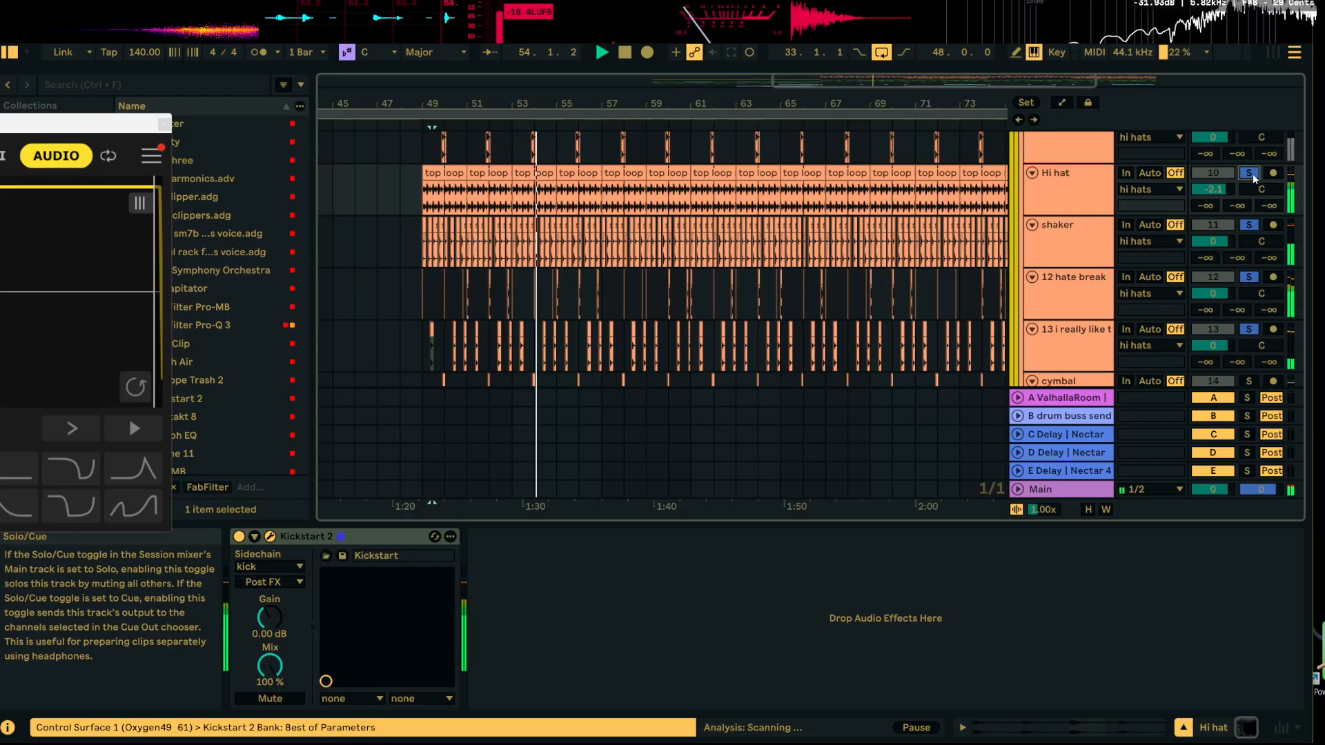
# Step: Play the soloed hats around bars 54 and 56 and examine where the hate break and "i really like this hat" clips fall against the shaker
pyautogui.moveTo(560, 108); pyautogui.dragTo(612, 240)
pyautogui.scroll(2, 612, 240)
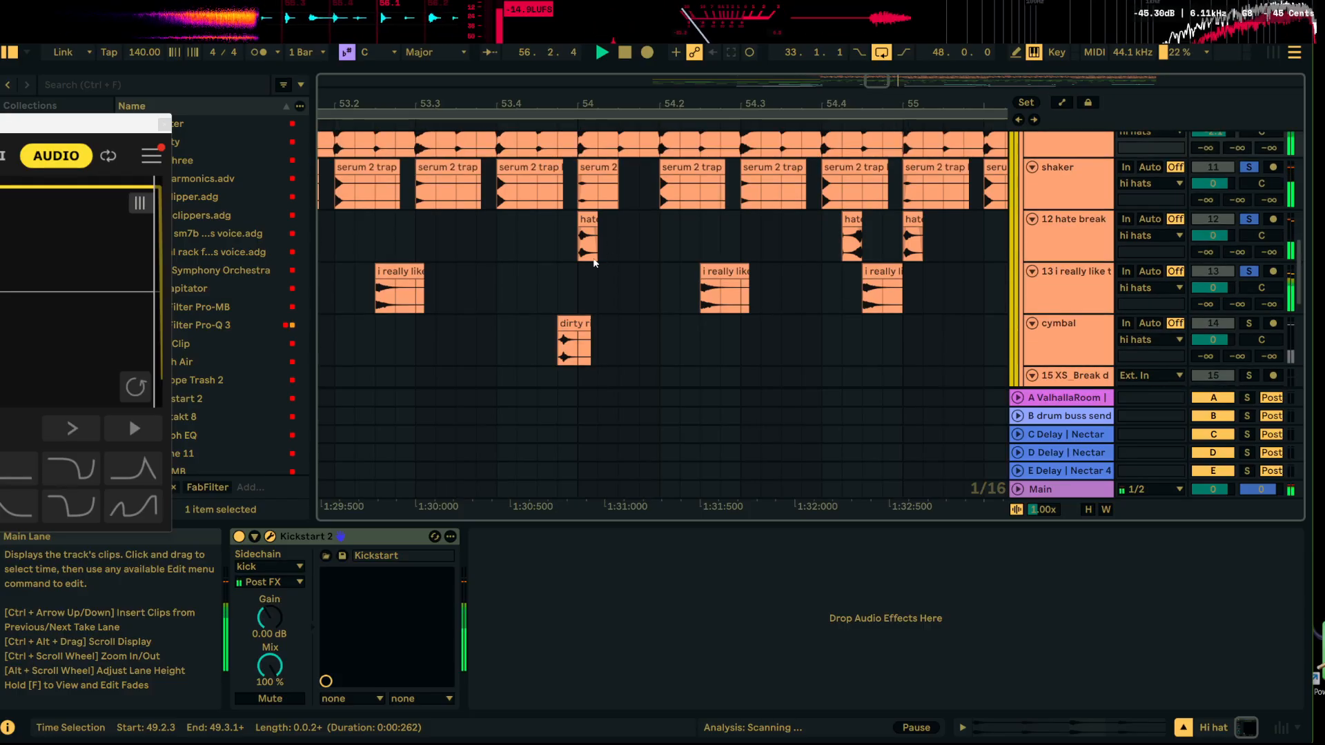
pyautogui.click(700, 241)
pyautogui.moveTo(740, 106); pyautogui.dragTo(530, 60)
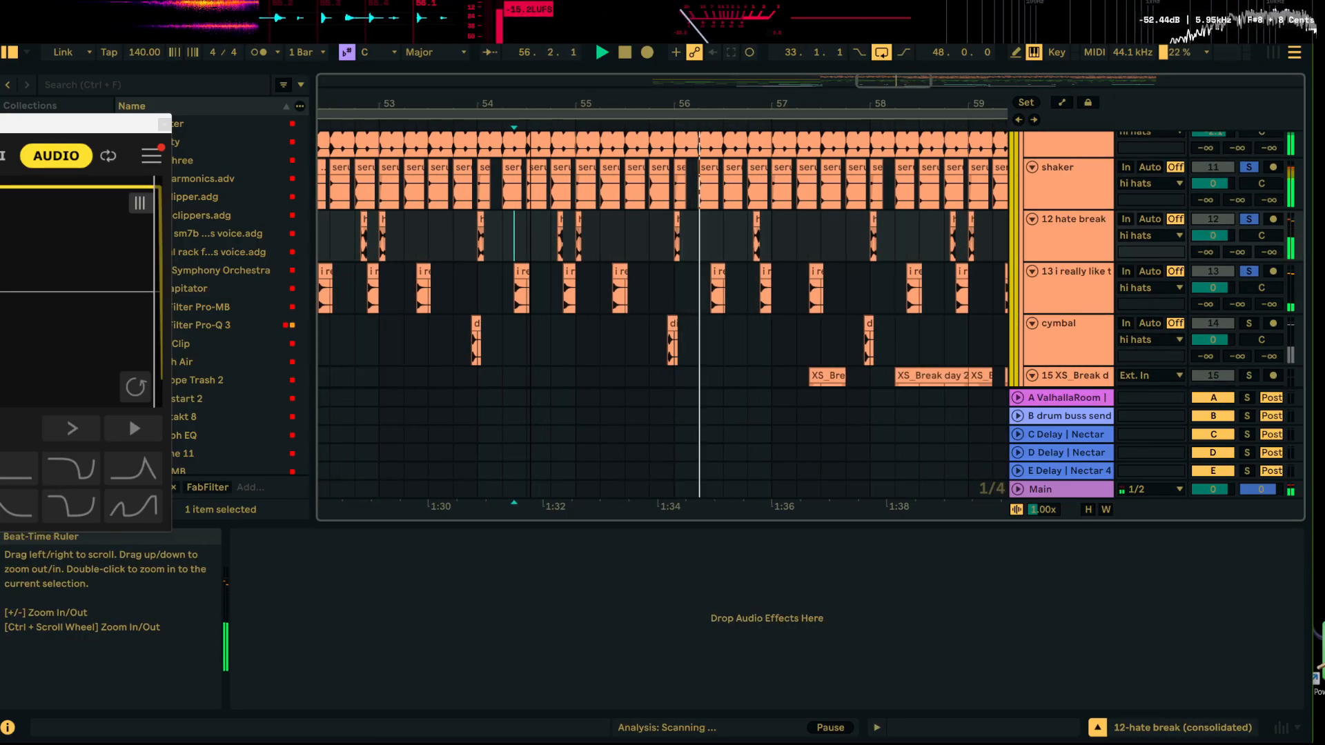
pyautogui.click(669, 271)
pyautogui.press('space')
pyautogui.press('space')
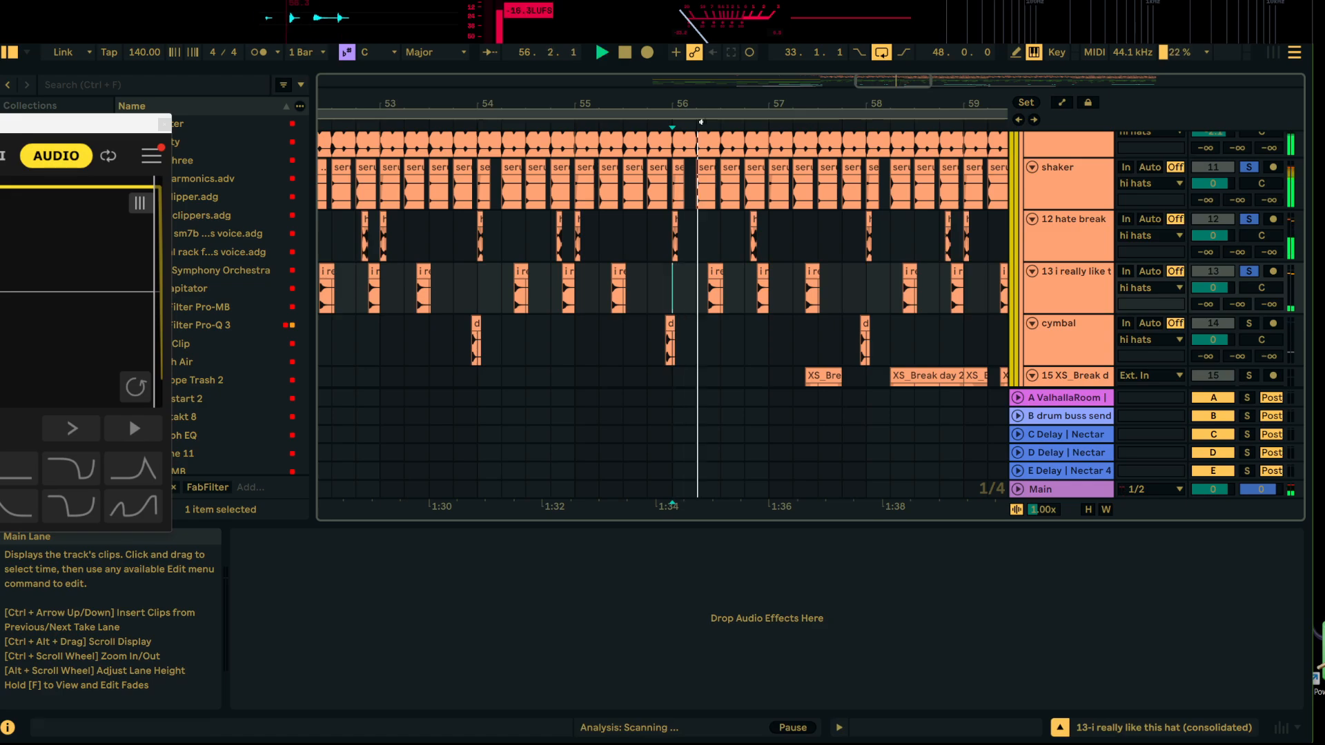
pyautogui.moveTo(700, 104); pyautogui.dragTo(700, 128)
pyautogui.scroll(2, 648, 295)
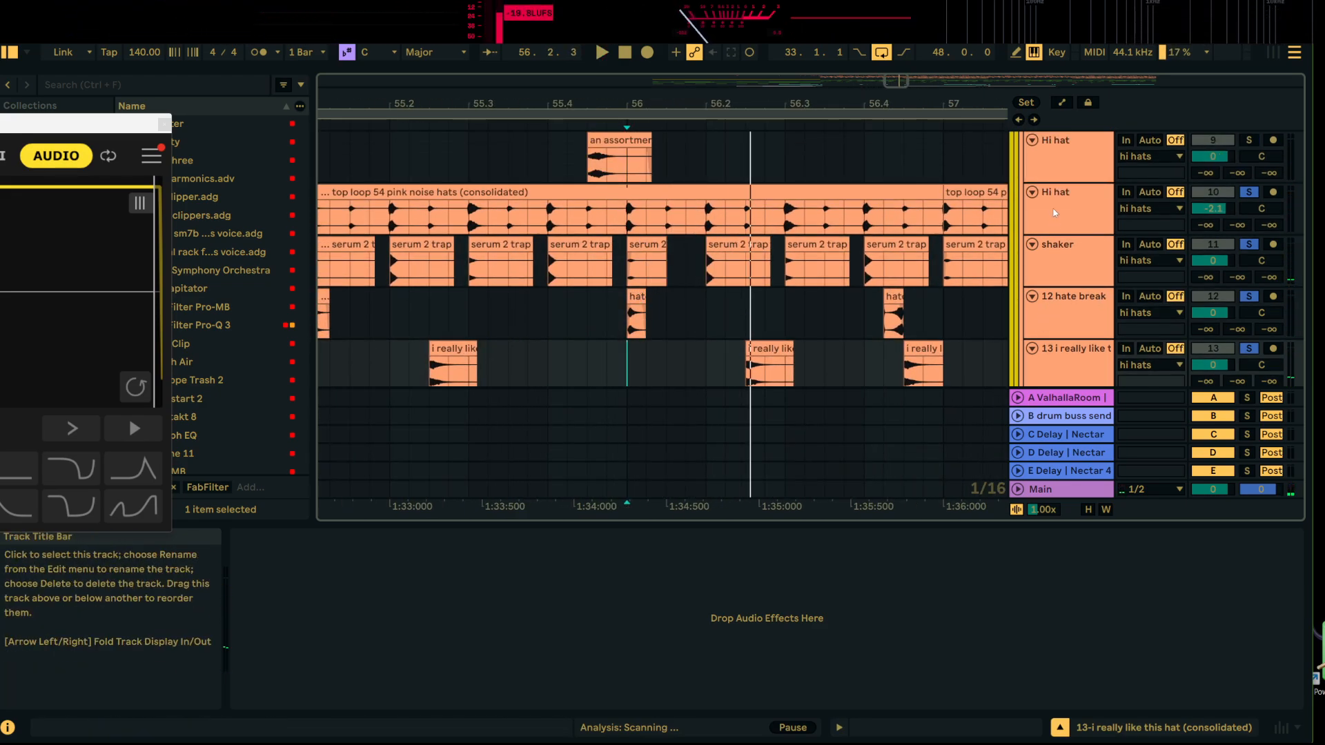
# Step: Group the top-loop Hi hat and shaker tracks, rename the group "main hats" and fold it
pyautogui.click(1077, 219)
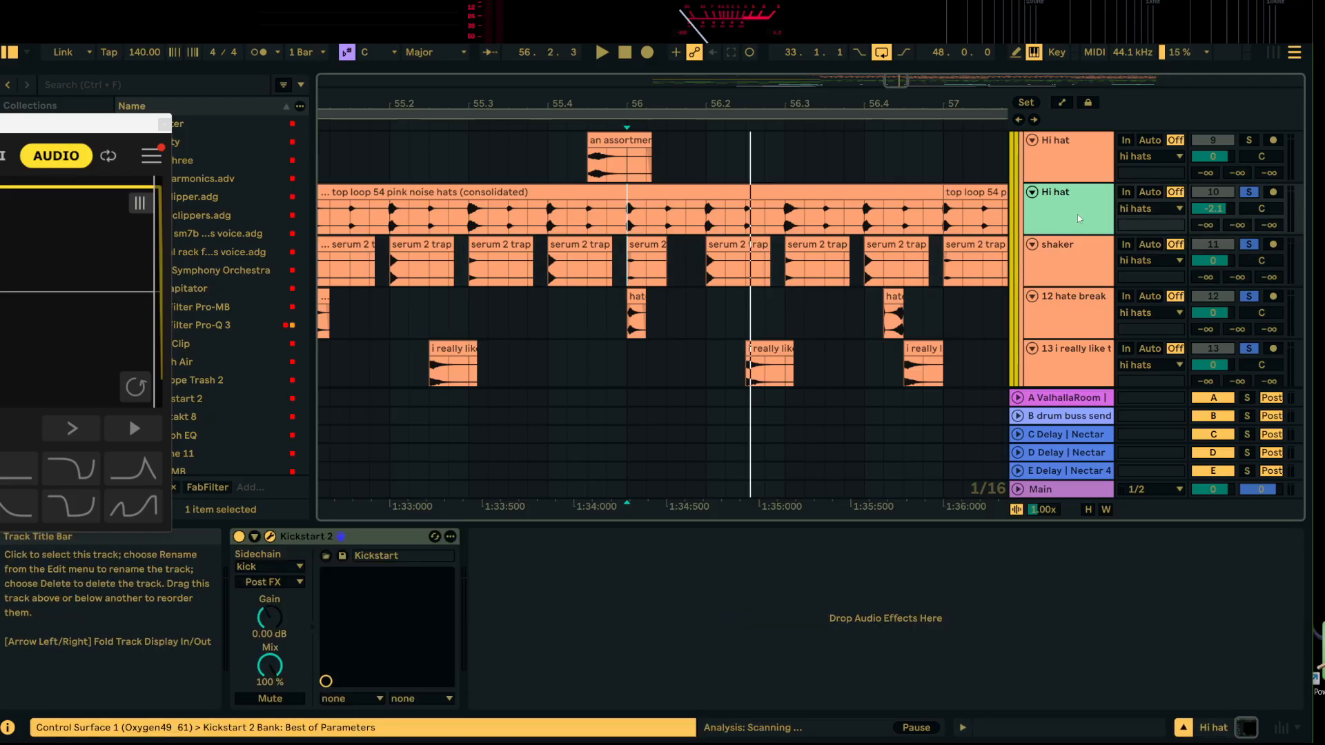
pyautogui.hotkey('shift', 'Down')
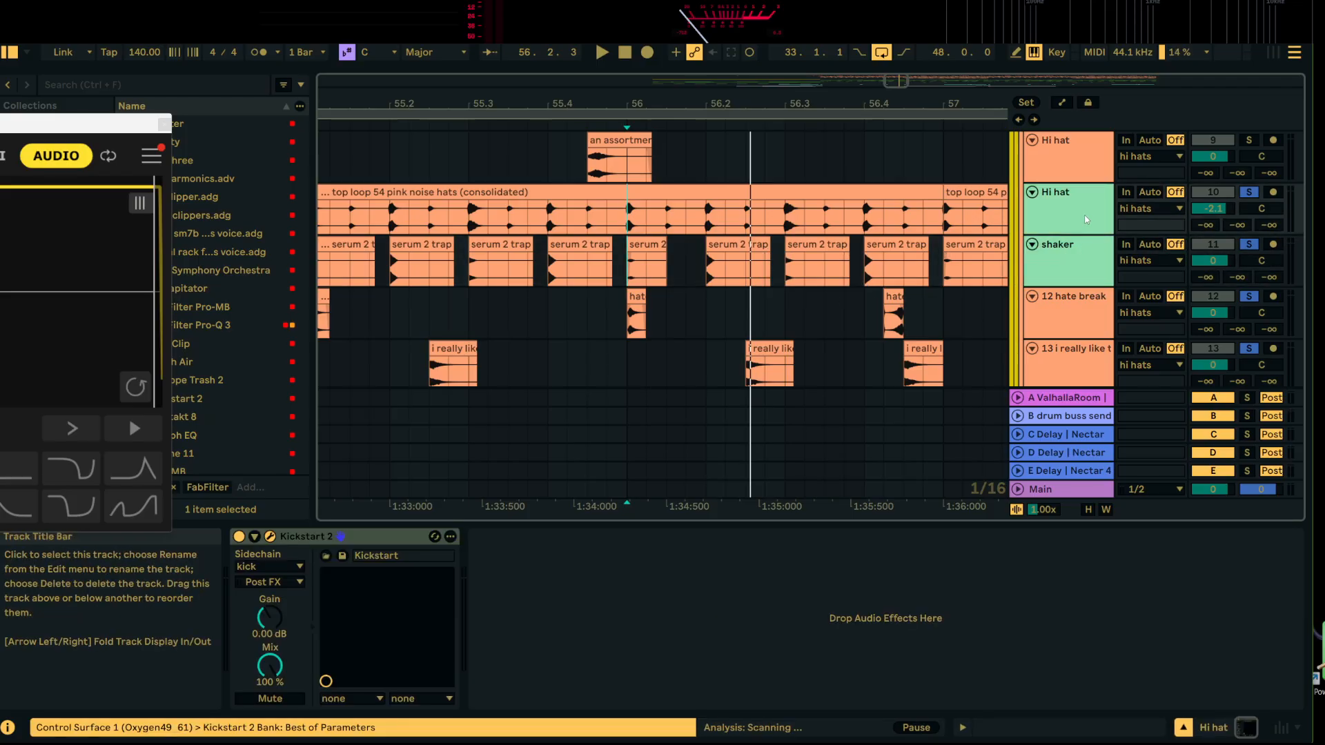
pyautogui.hotkey('ctrl', 'g')
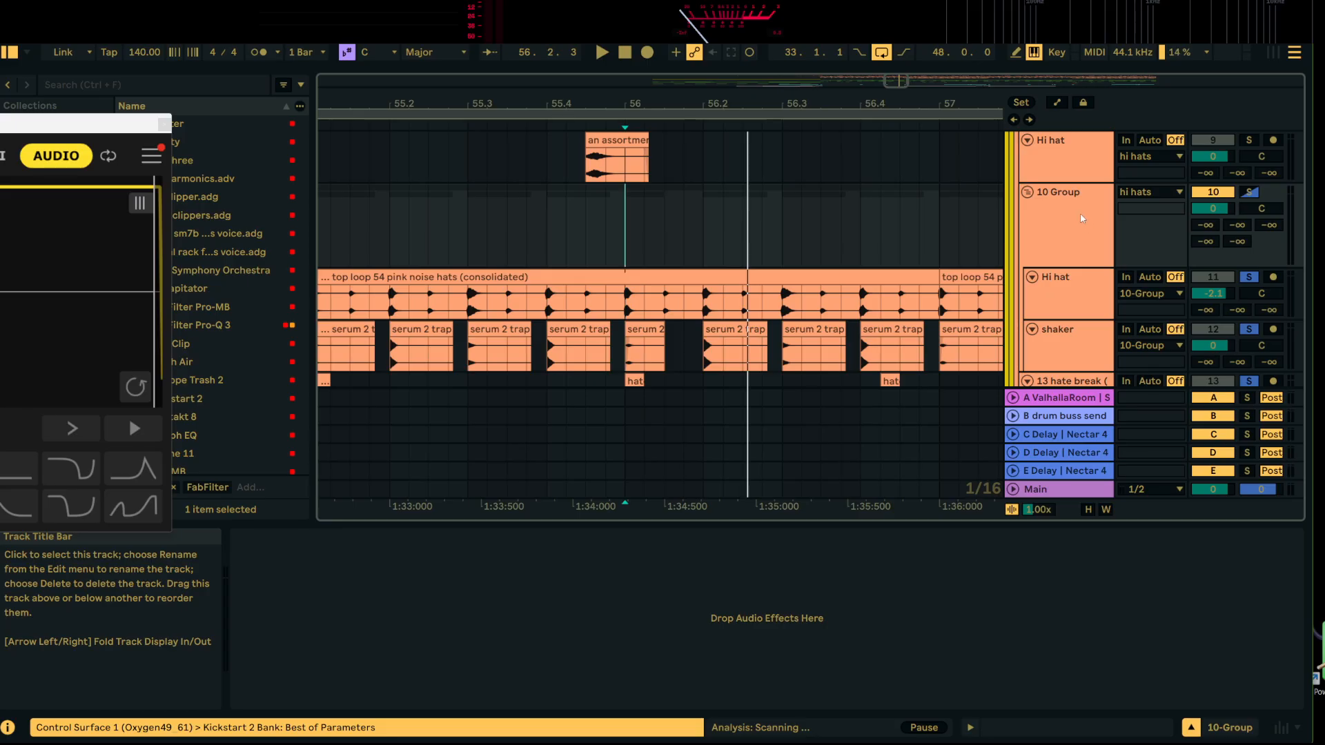
pyautogui.rightClick(1082, 218)
pyautogui.click(1151, 260)
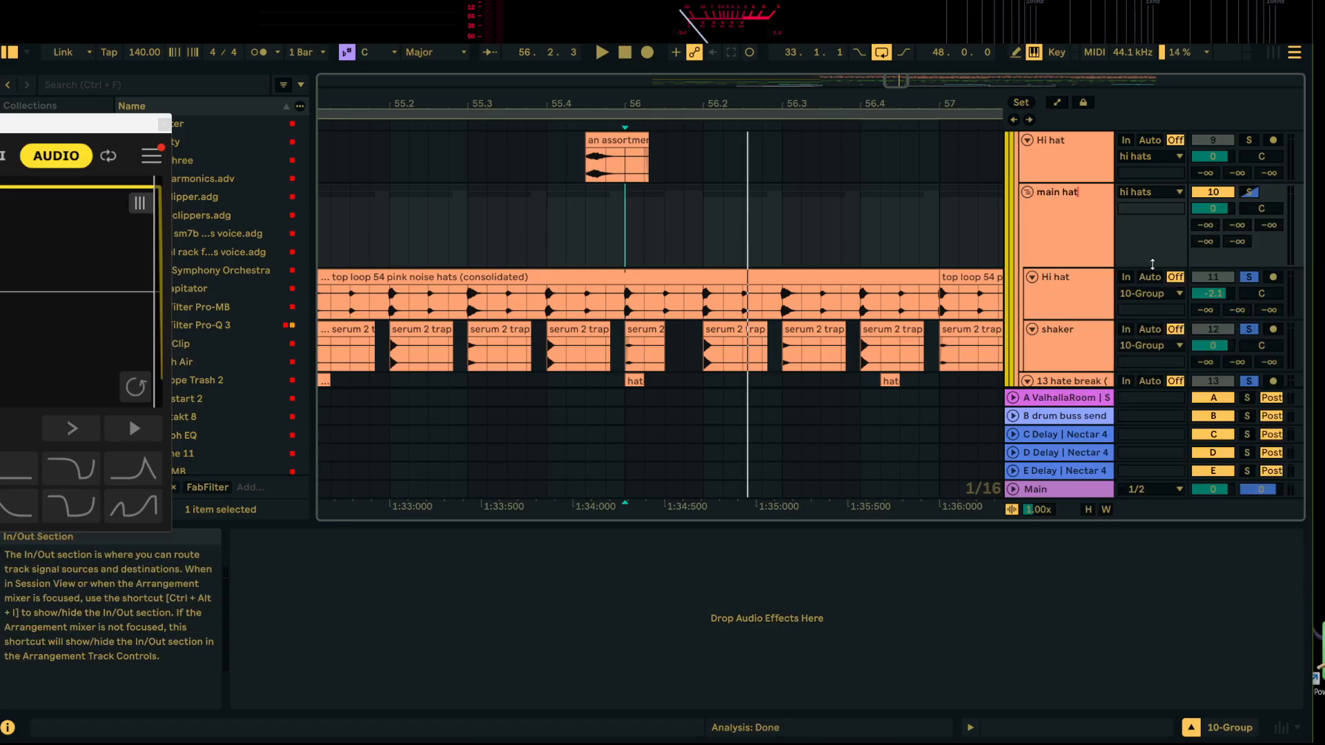
pyautogui.press('Return')
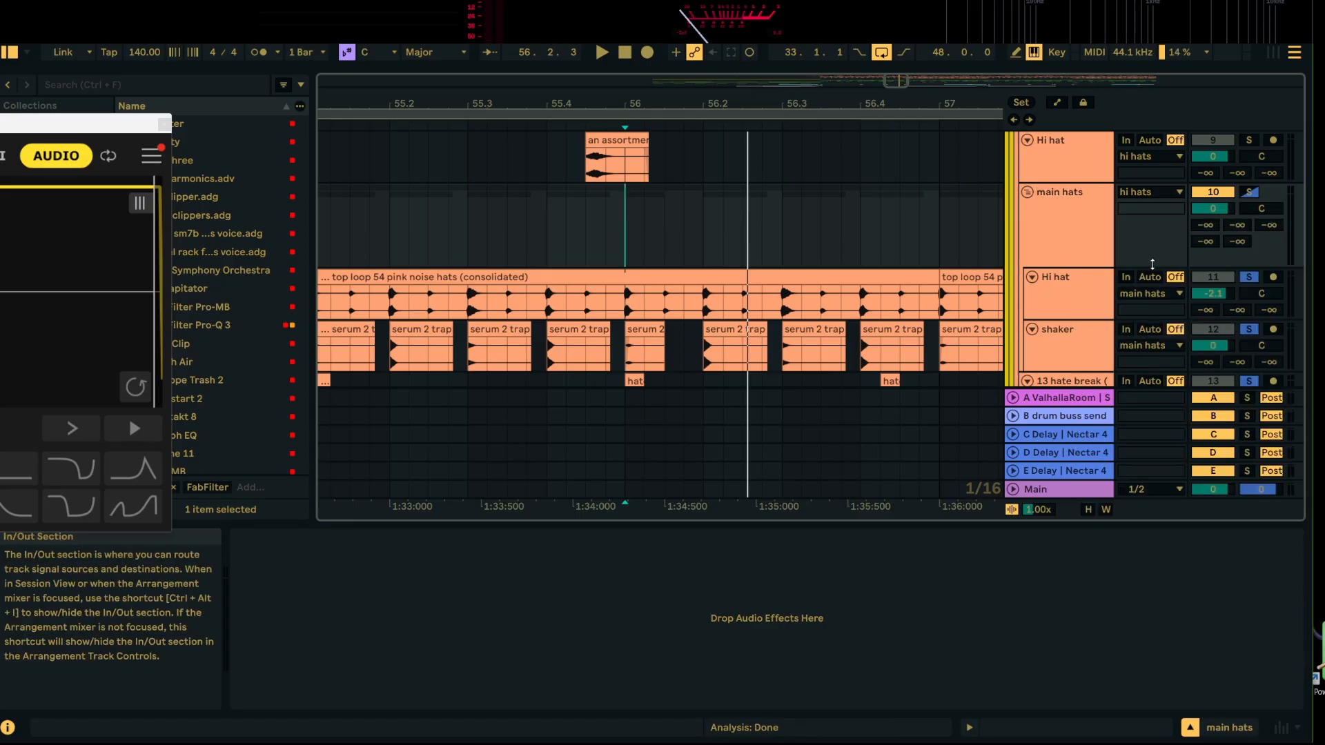
pyautogui.click(1027, 192)
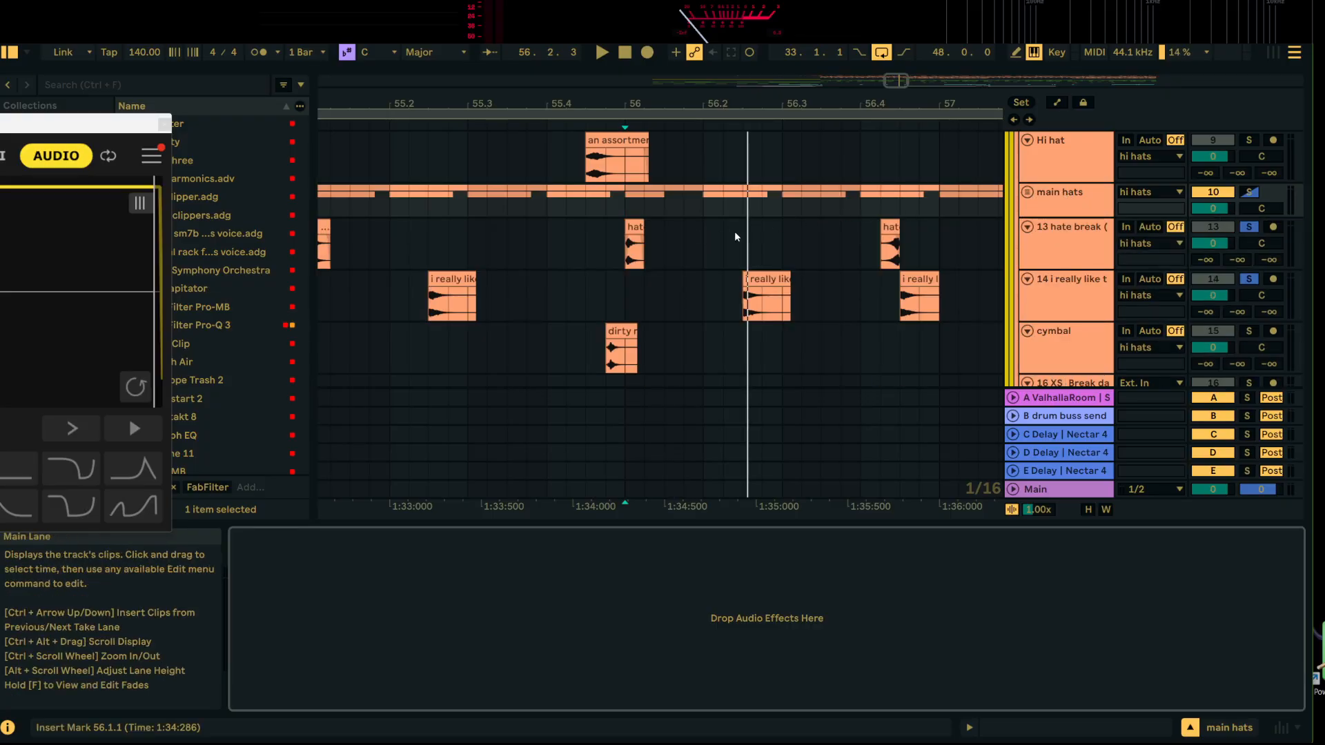
# Step: Close the Hi hat track's Kickstart 2 window and select the main hats group
pyautogui.click(638, 238)
pyautogui.click(890, 245)
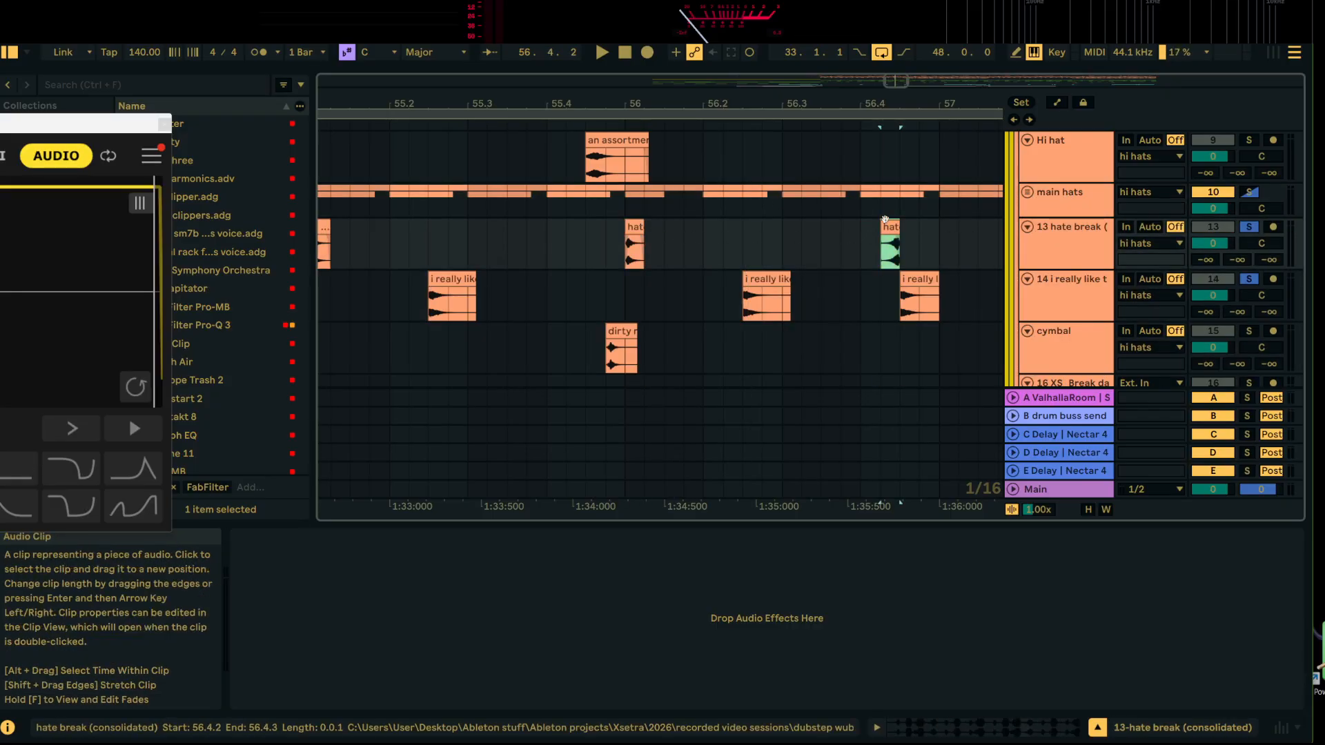
pyautogui.click(1048, 196)
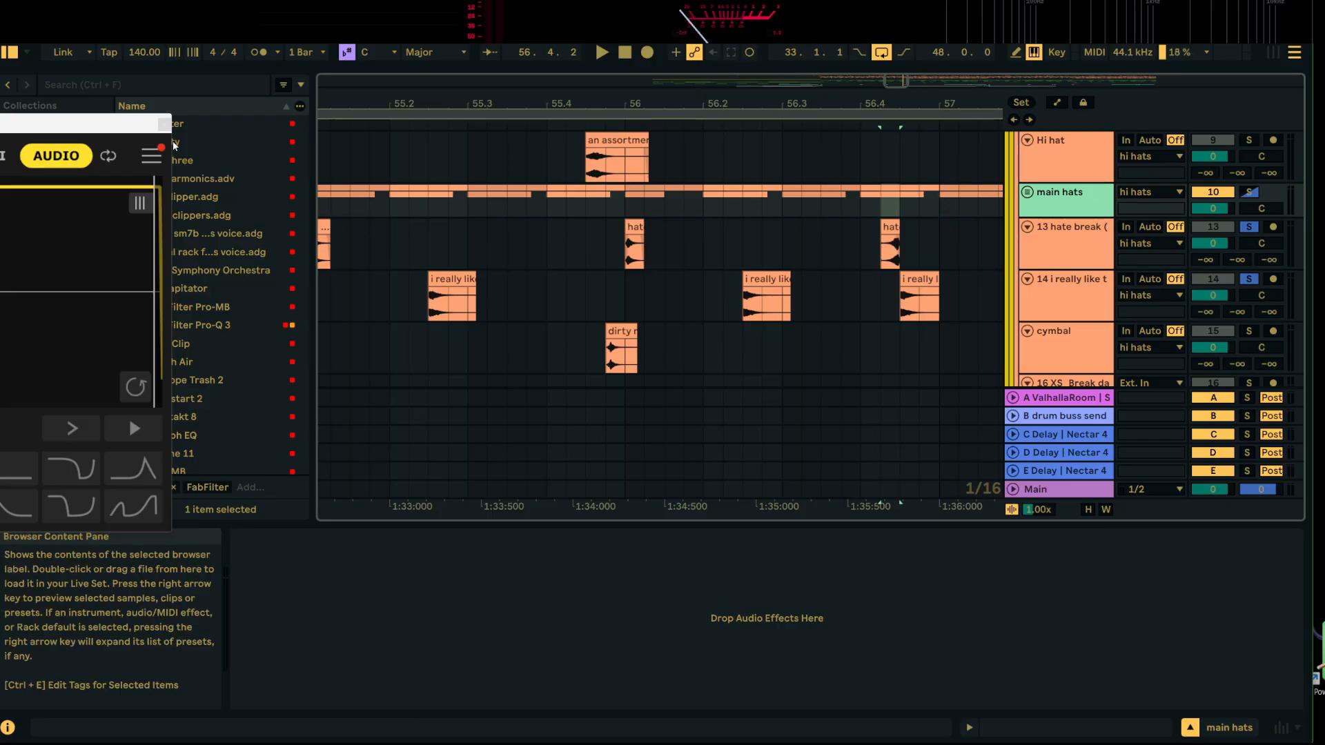
pyautogui.moveTo(123, 120); pyautogui.dragTo(735, 111)
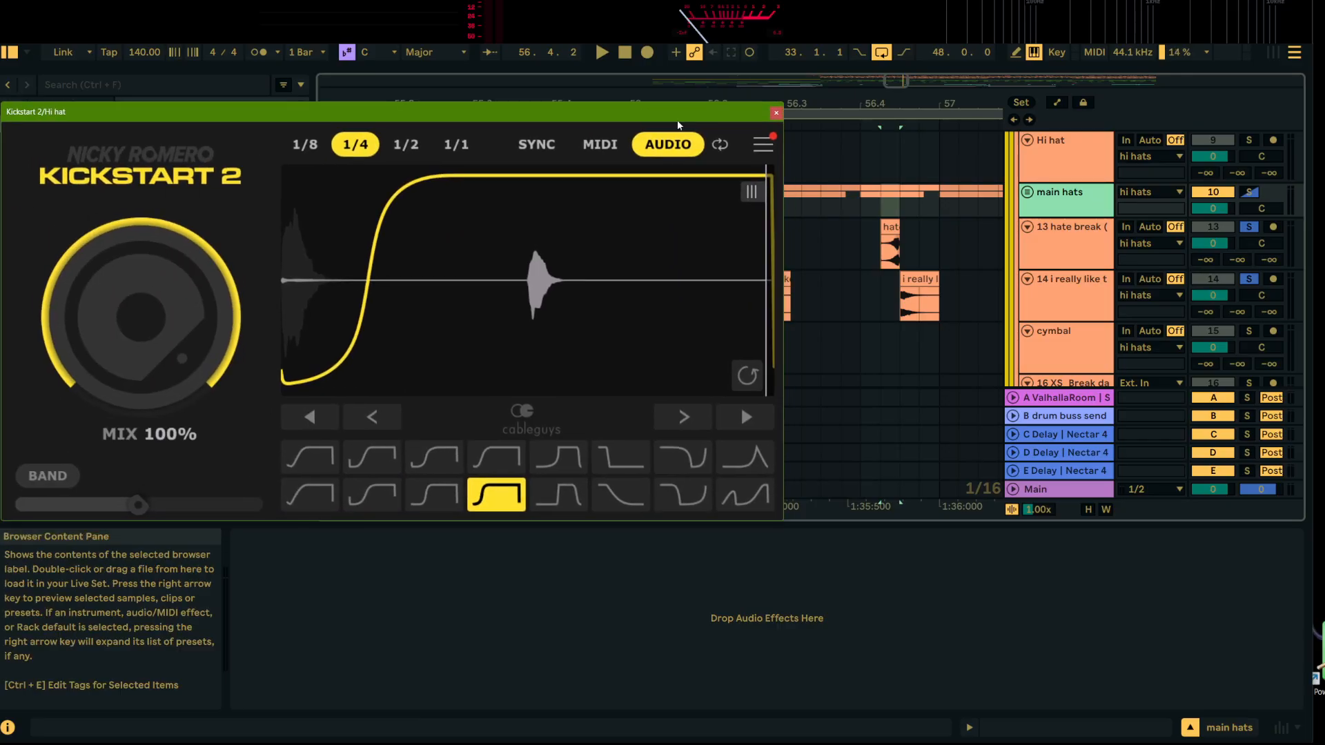
pyautogui.click(780, 117)
pyautogui.click(883, 153)
pyautogui.doubleClick(1103, 196)
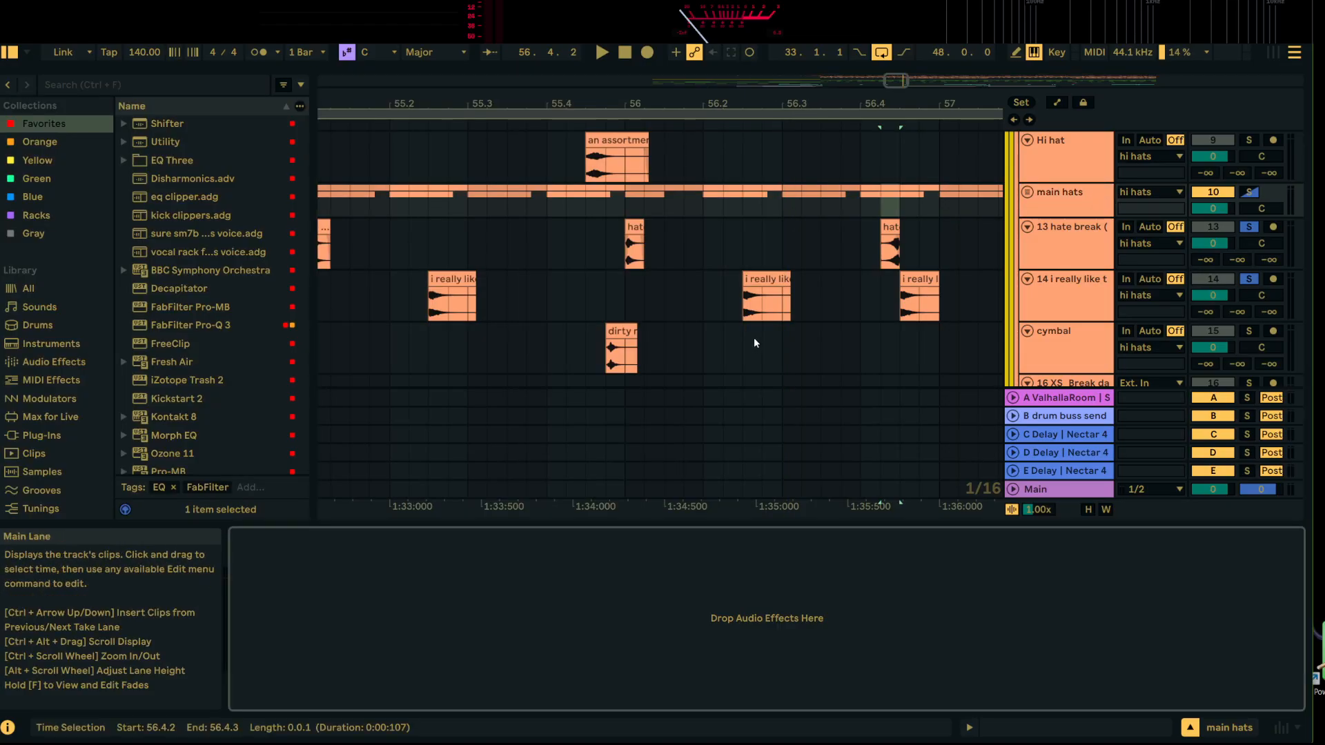
# Step: Add Kickstart 2 from the favourites to the main hats group
pyautogui.scroll(-1, 234, 420)
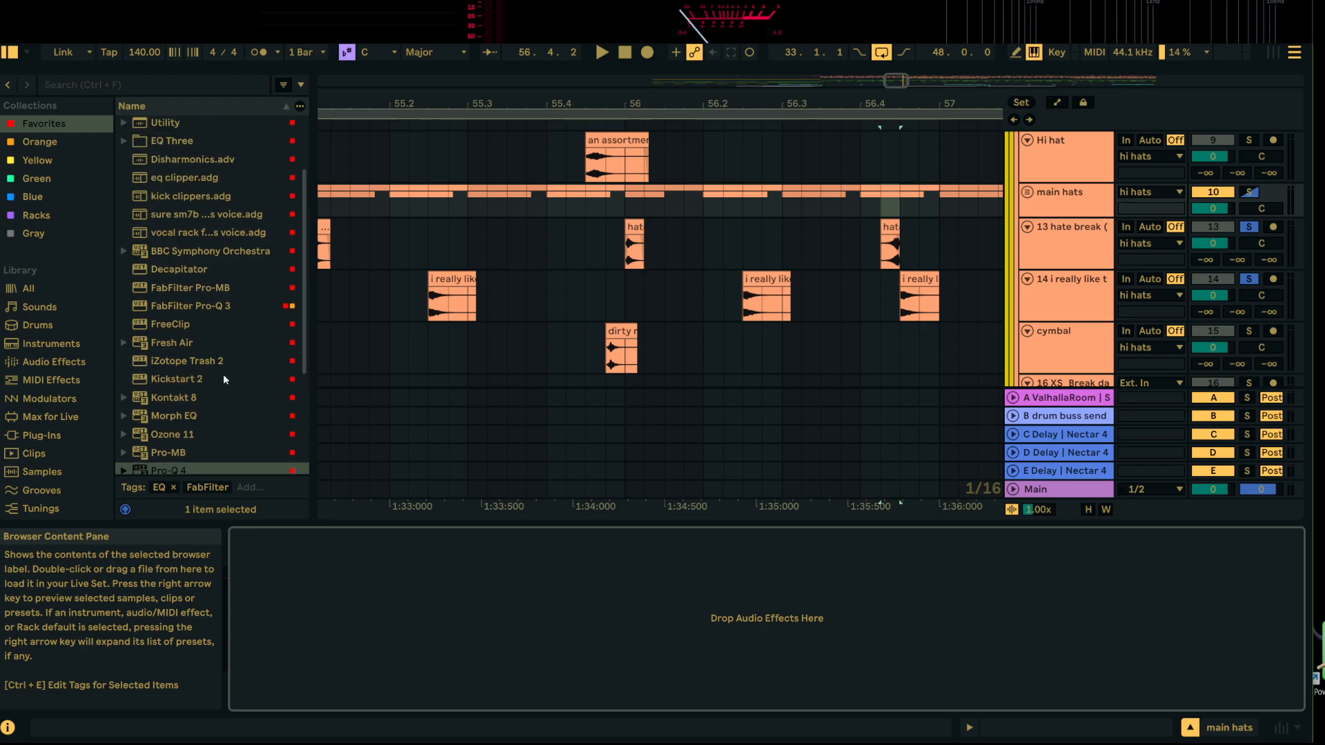
pyautogui.scroll(3, 199, 217)
pyautogui.scroll(-10, 201, 234)
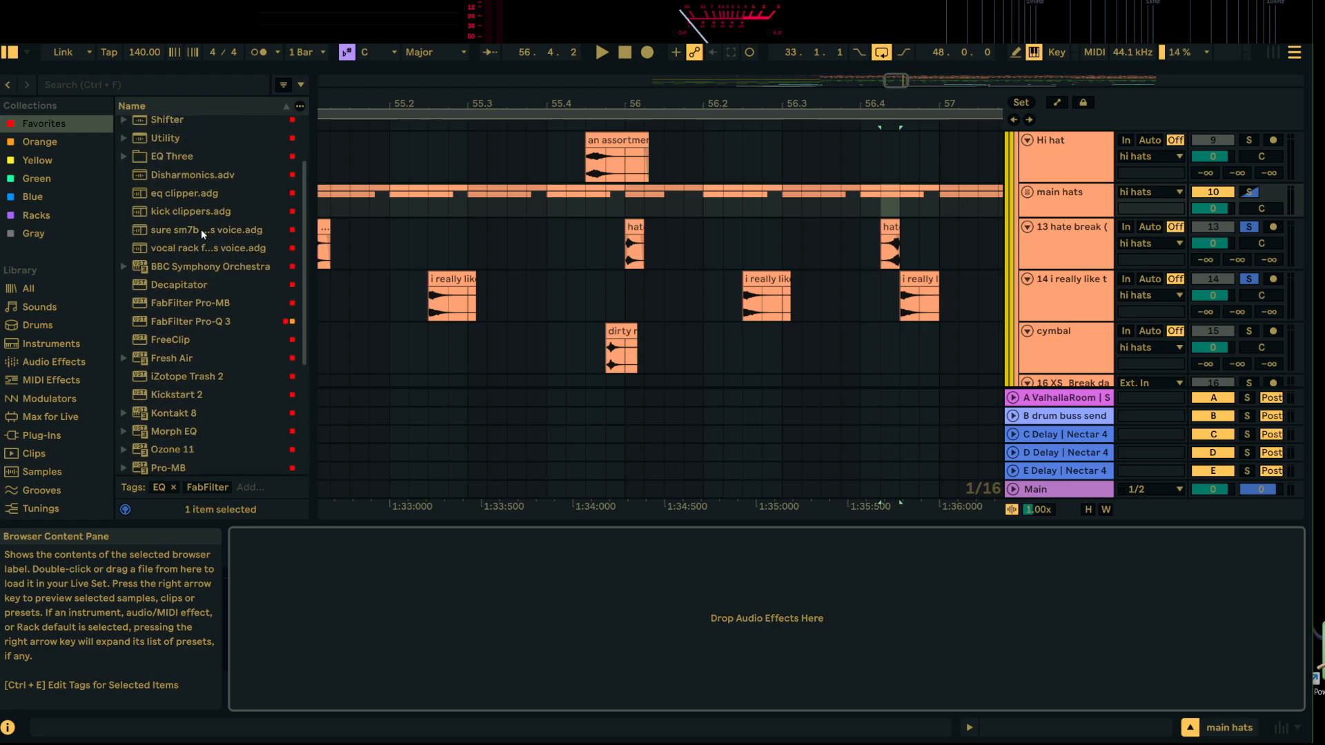
pyautogui.click(192, 263)
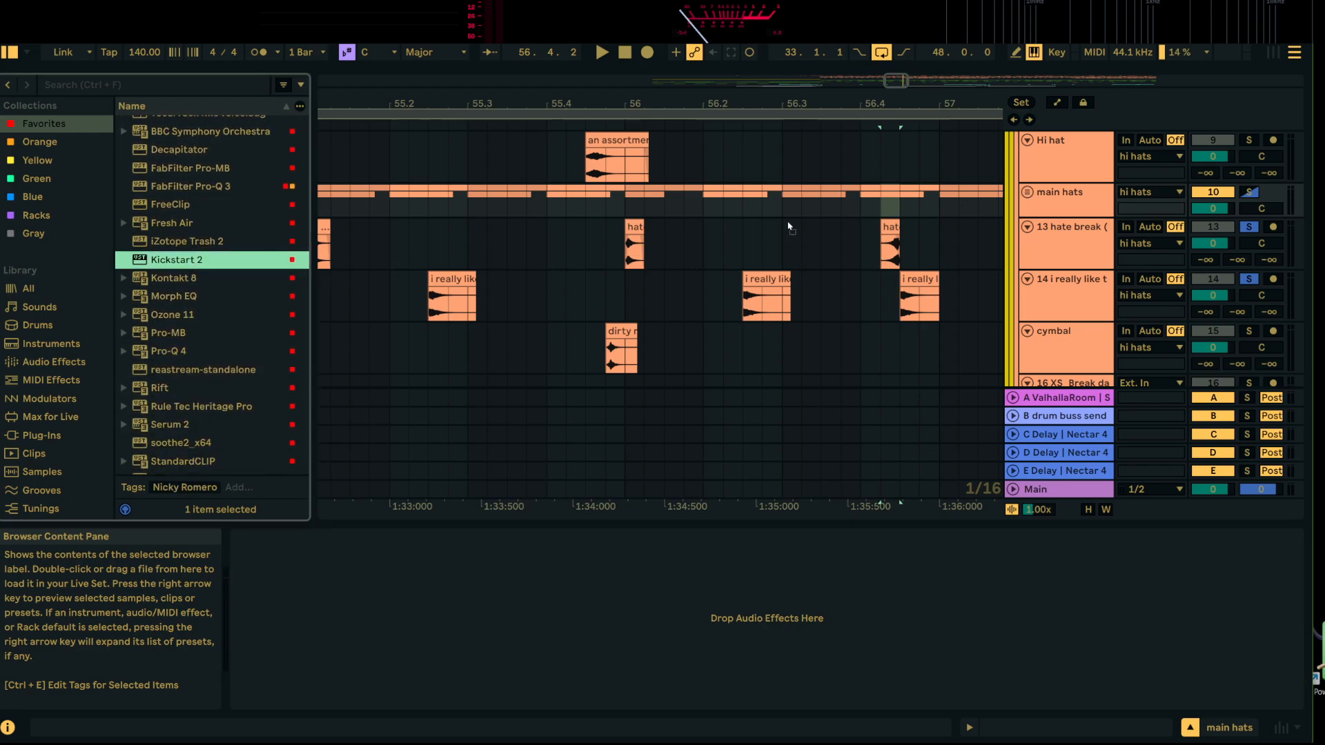
pyautogui.press('Return')
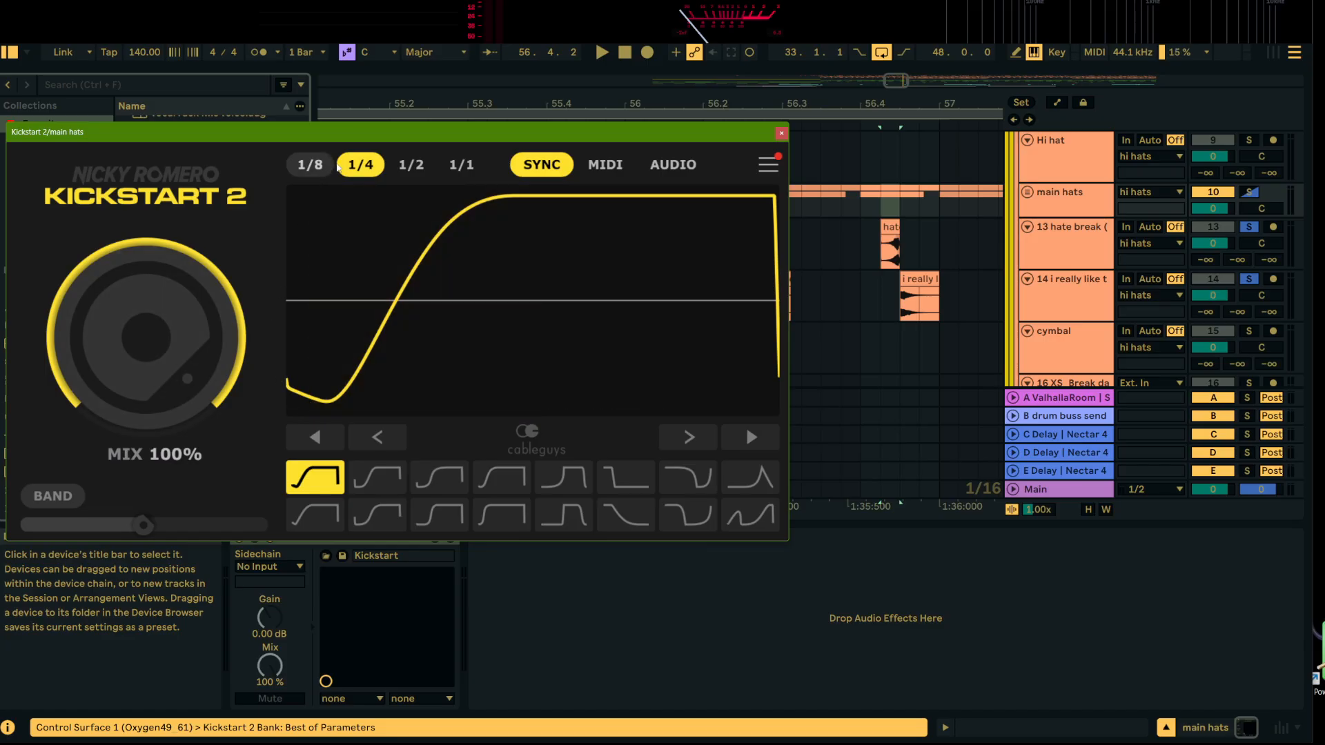
# Step: Set Kickstart 2 on main hats to Audio triggering with the lower row's fourth curve shape, and close its window
pyautogui.click(673, 164)
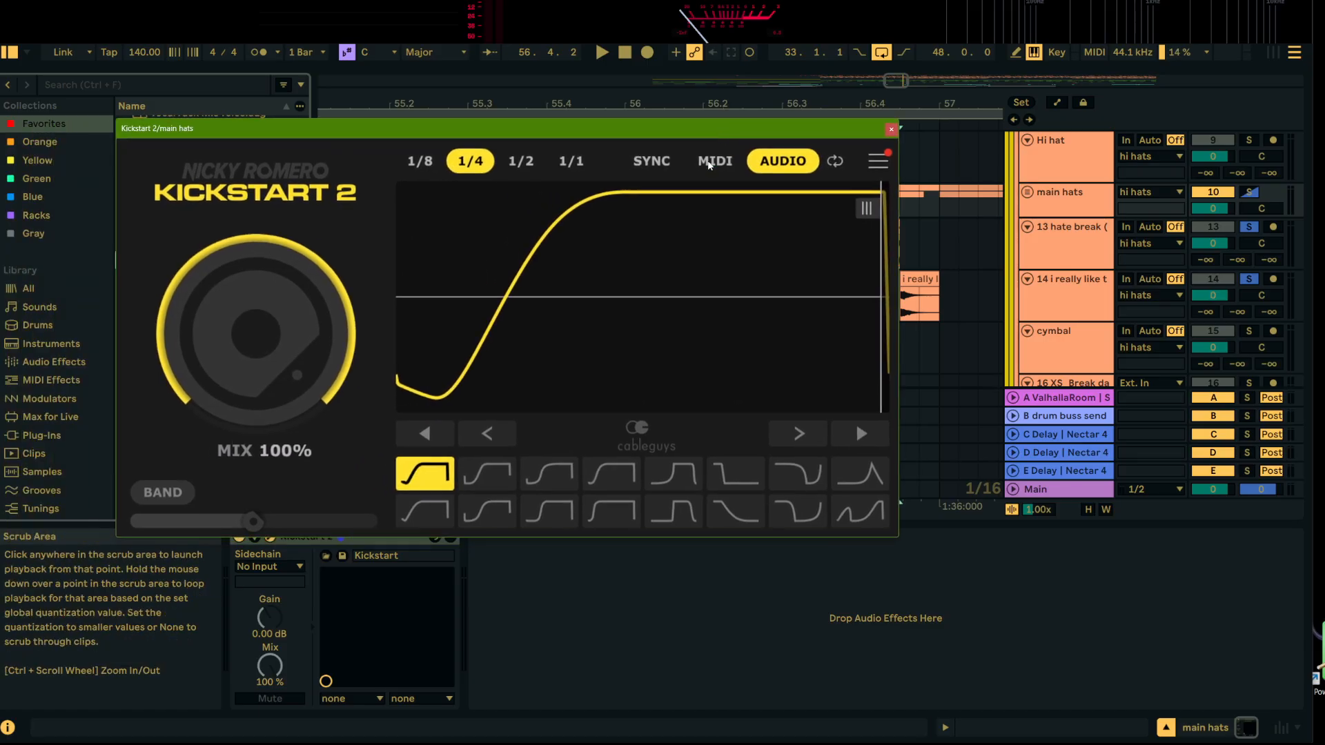
pyautogui.click(608, 510)
pyautogui.click(891, 129)
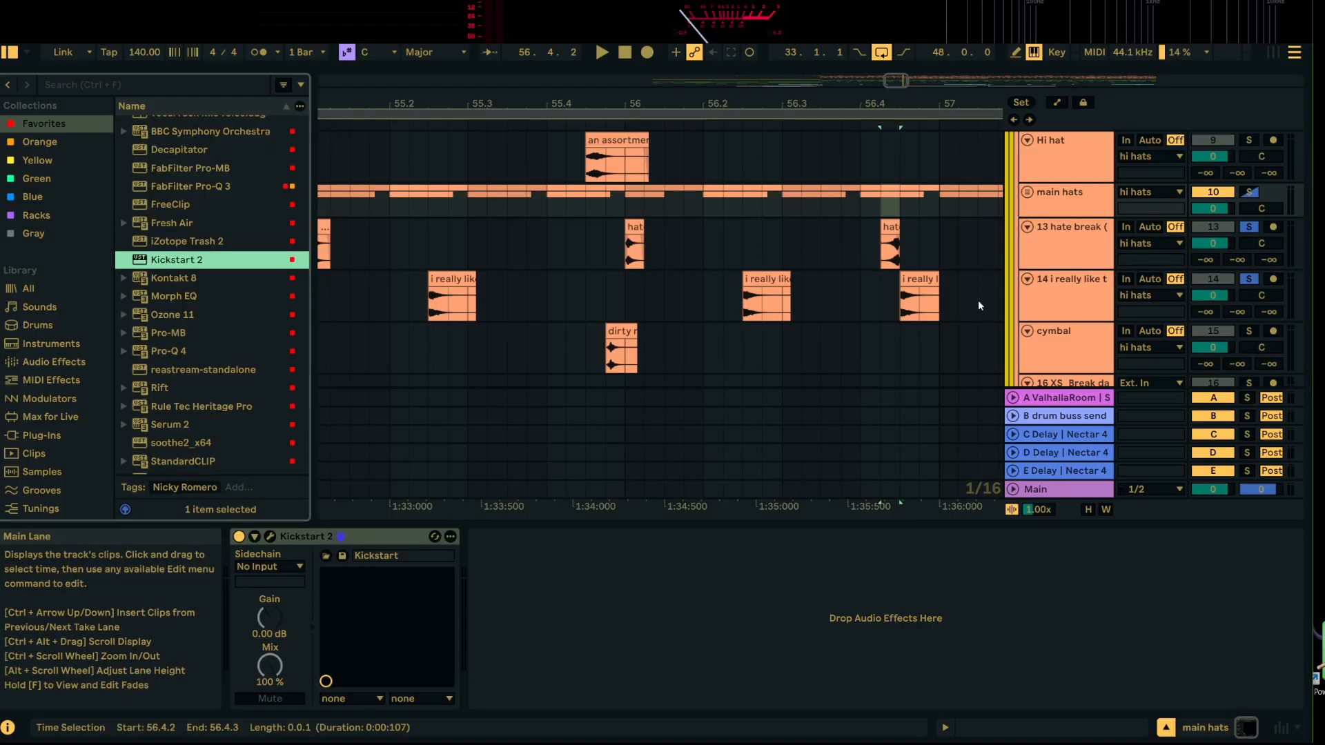
# Step: Set the sidechain input of Kickstart 2 on the main hats group to the 13-hate break track
pyautogui.click(1084, 191)
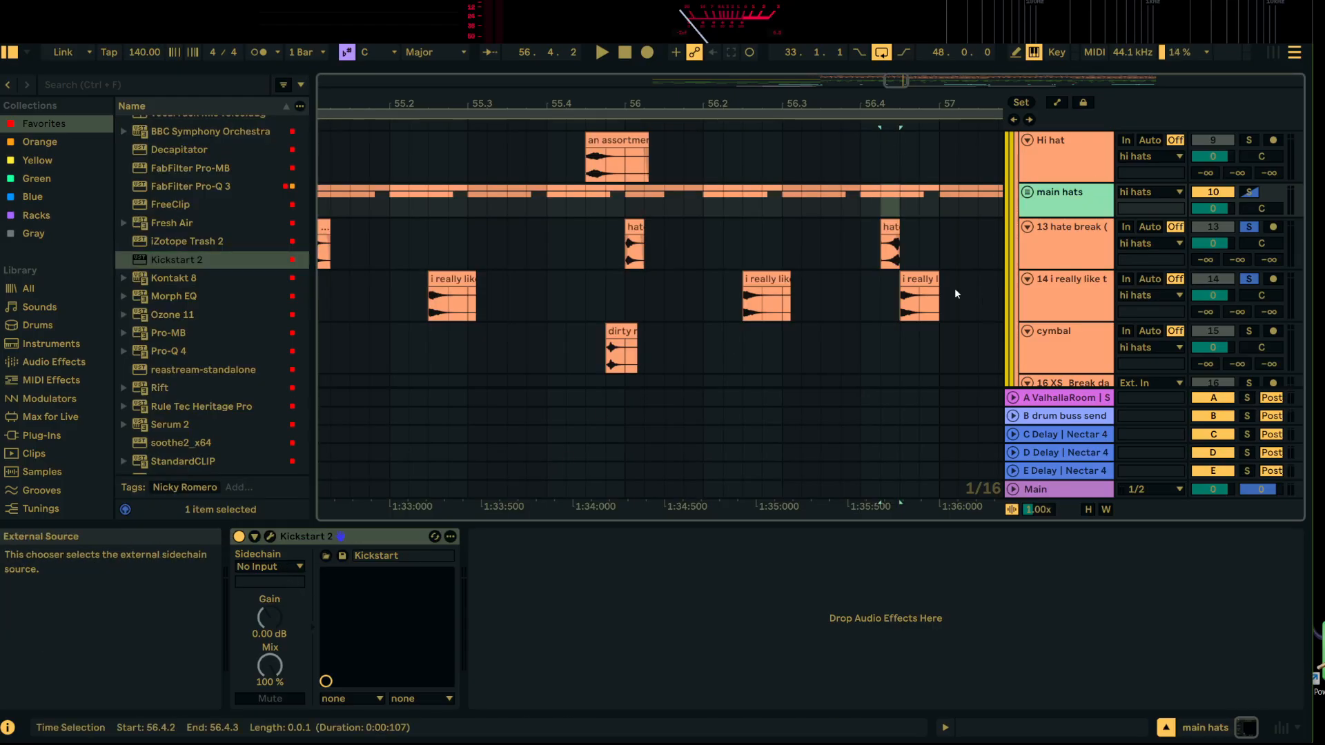
pyautogui.click(1089, 244)
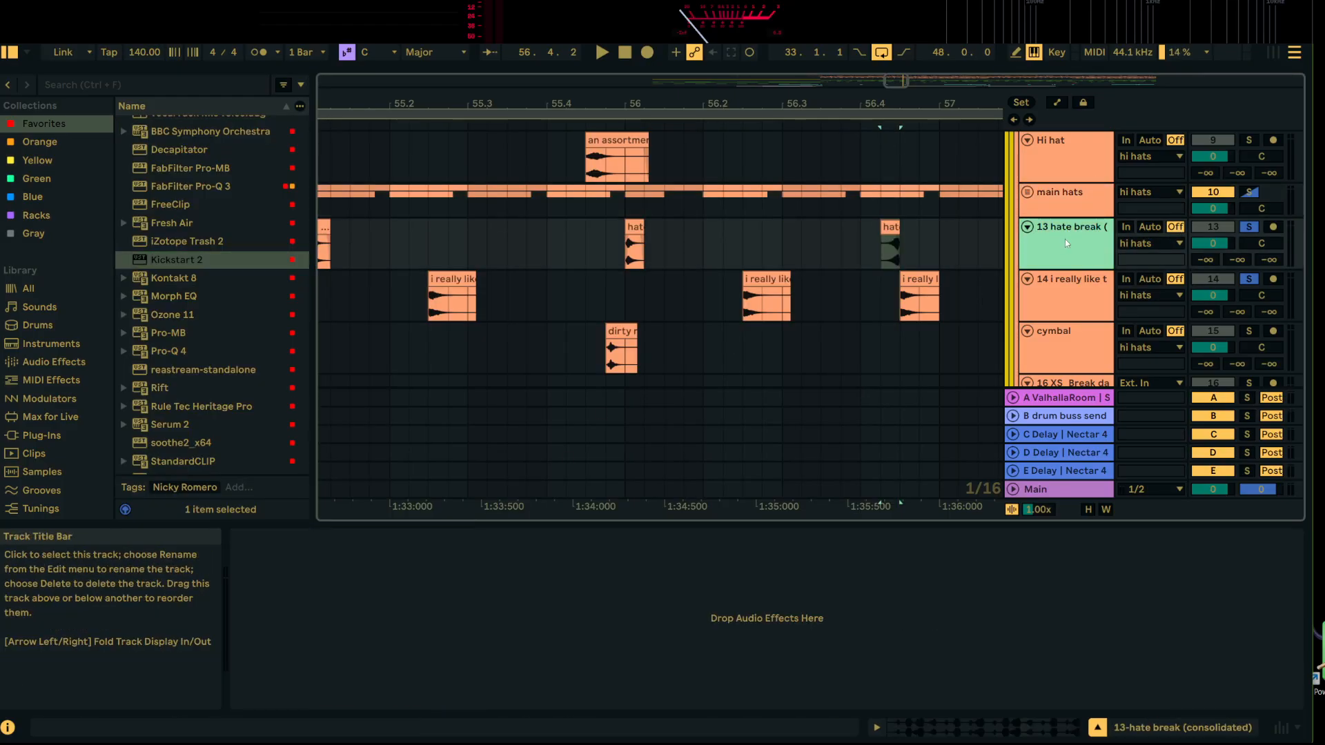
pyautogui.click(1079, 200)
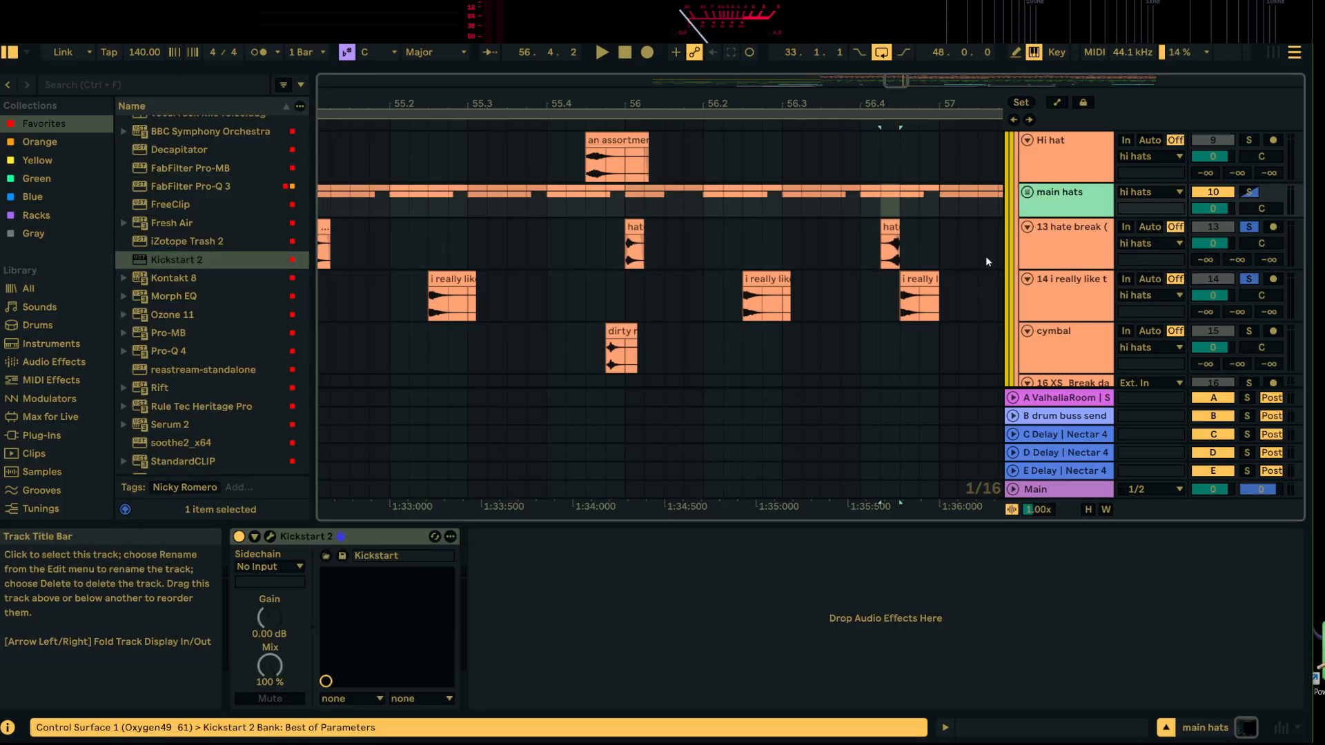
pyautogui.click(275, 566)
pyautogui.scroll(8, 298, 142)
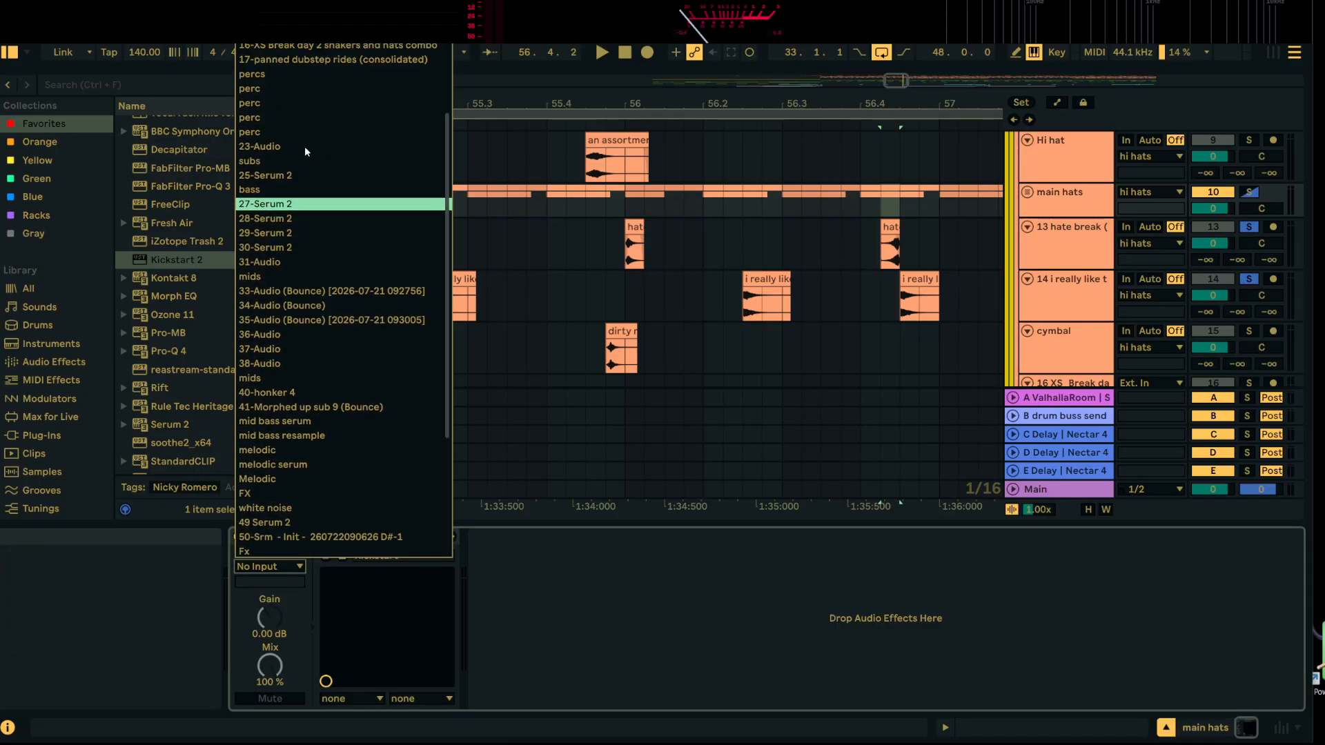
pyautogui.click(290, 175)
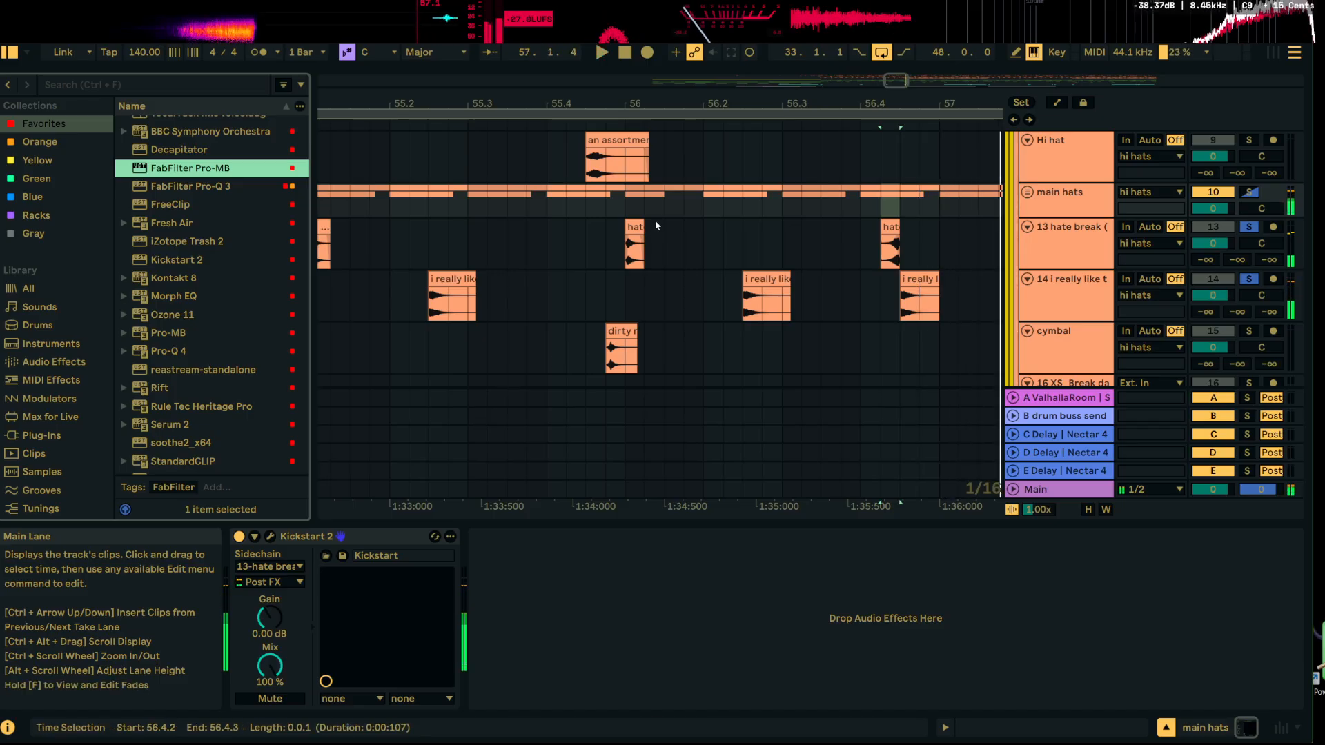
# Step: Check the Kickstart 2 ducking curve on main hats during playback, close its window and replay from the hate break clip at 56.4.2
pyautogui.click(270, 536)
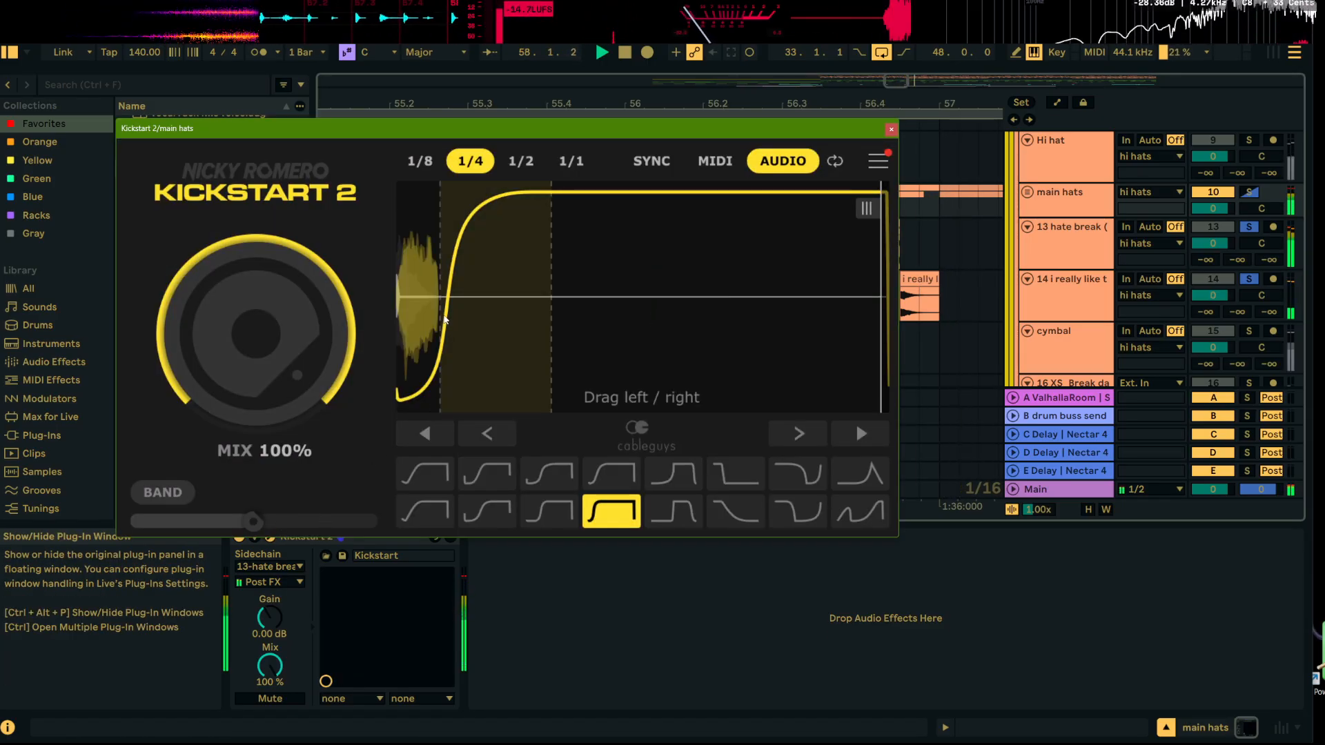
pyautogui.click(890, 131)
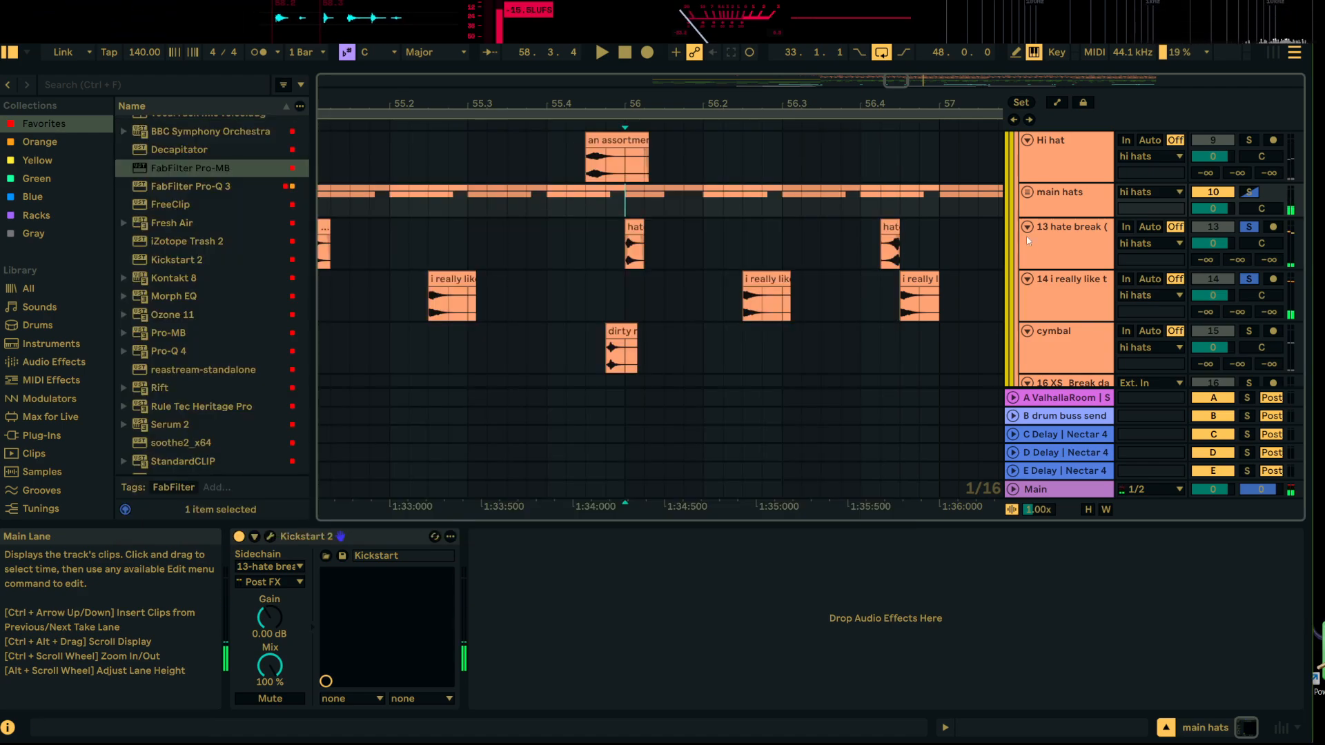
pyautogui.click(634, 245)
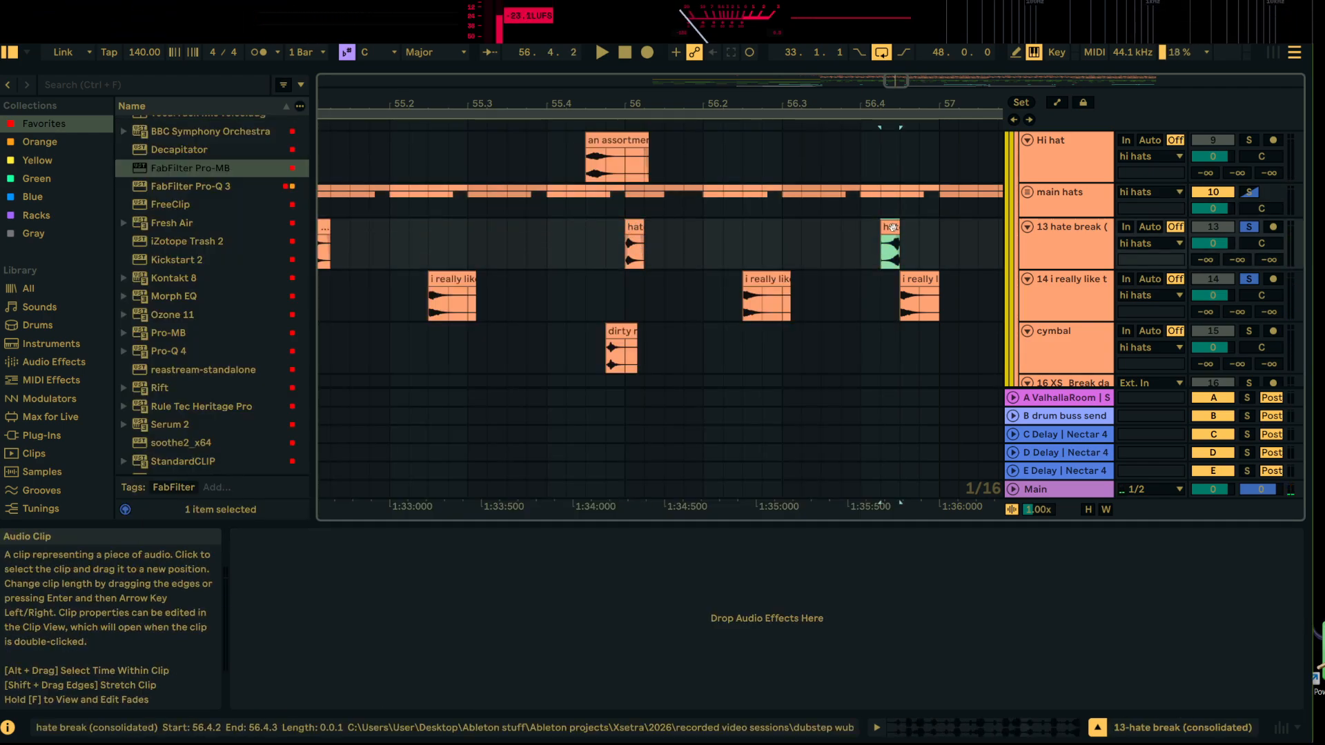
pyautogui.click(890, 249)
pyautogui.click(1074, 196)
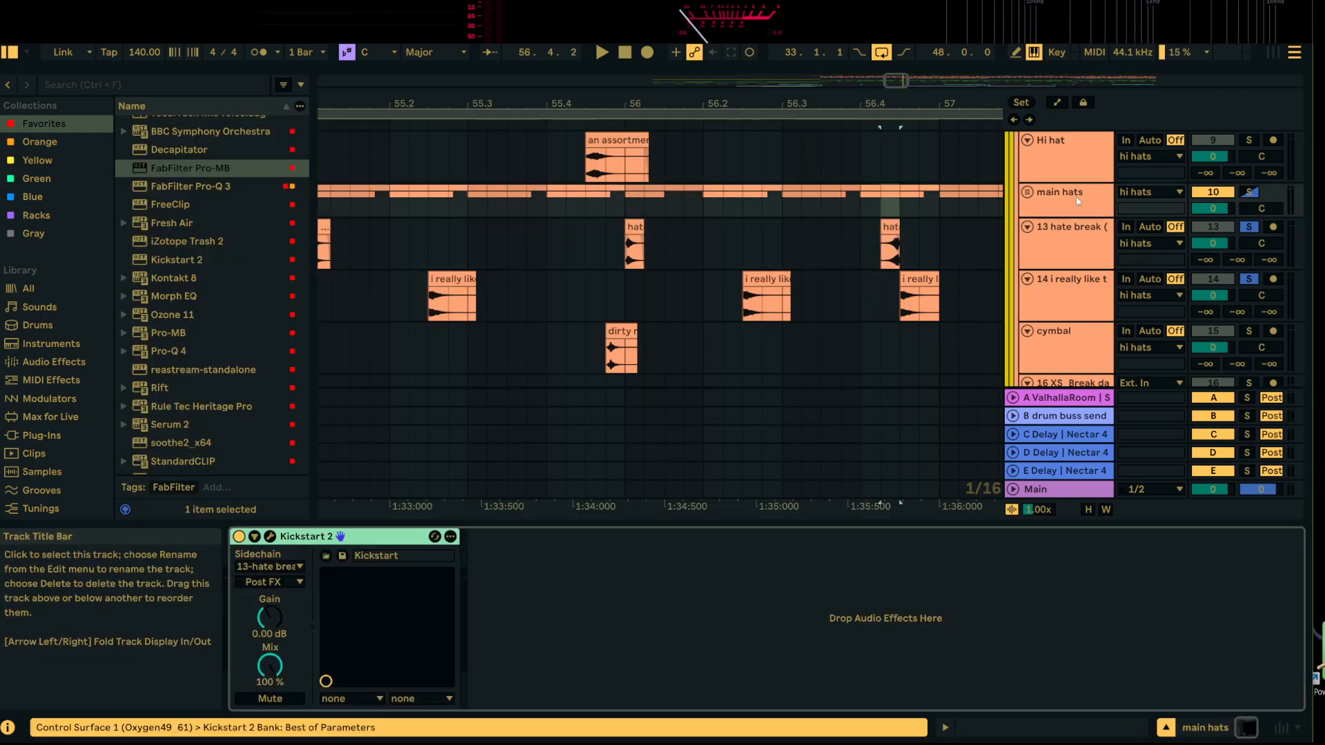
pyautogui.press('space')
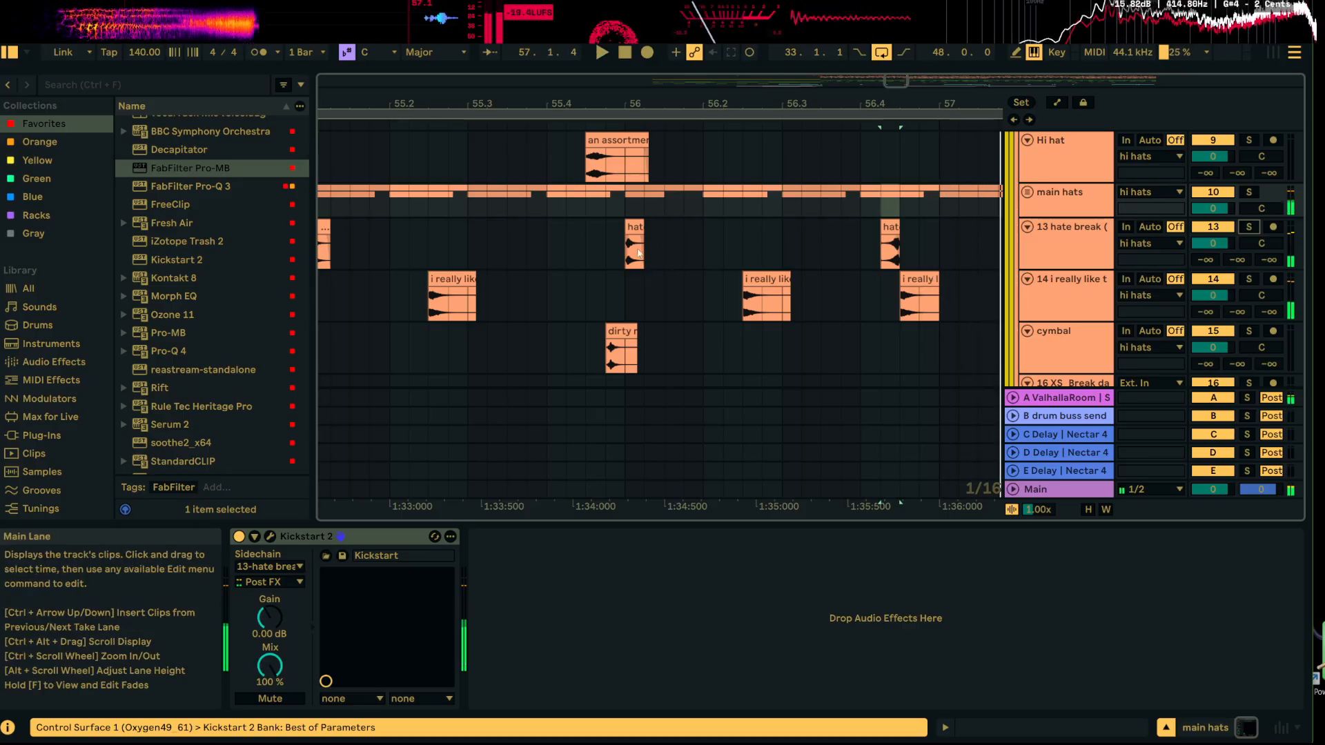
# Step: Listen to the hats in the full mix from bar 56, the hate break clip in bar 55, and bar 49
pyautogui.click(593, 243)
pyautogui.moveTo(732, 105); pyautogui.dragTo(732, 76)
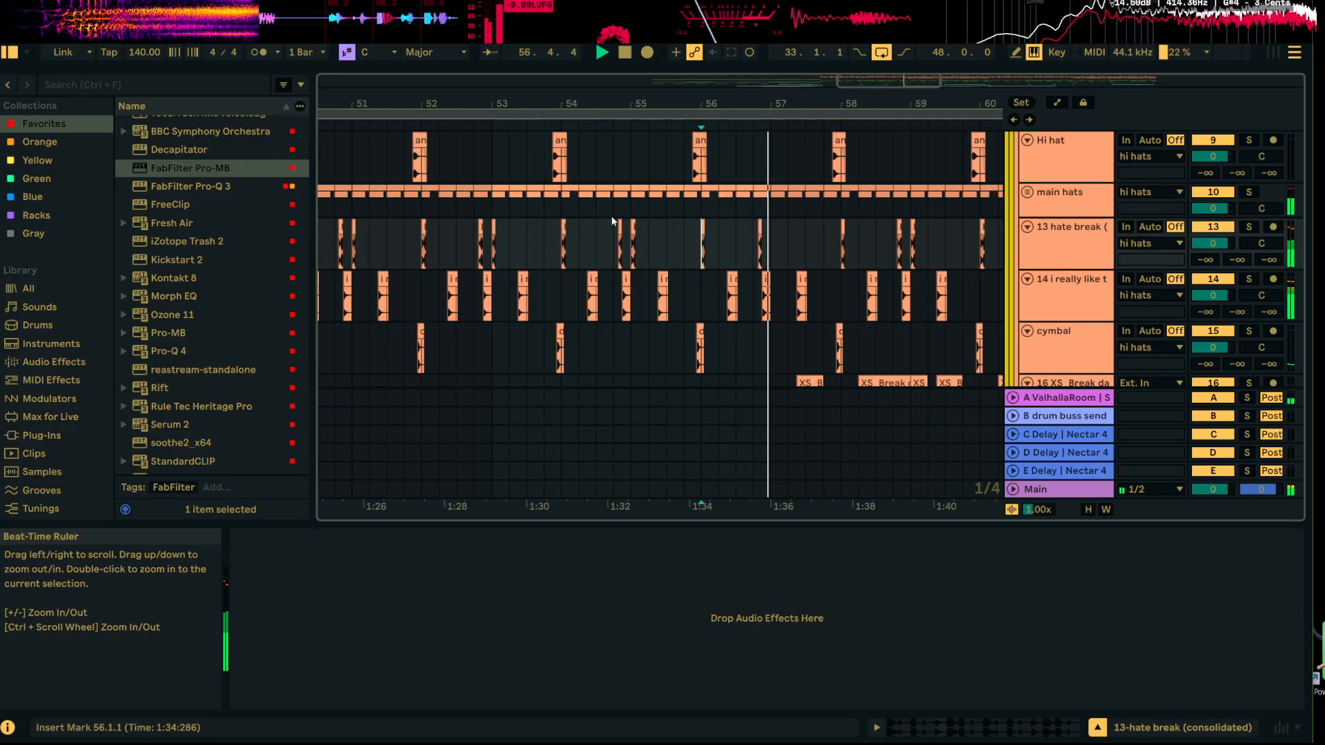
pyautogui.click(627, 234)
pyautogui.moveTo(659, 114); pyautogui.dragTo(661, 84)
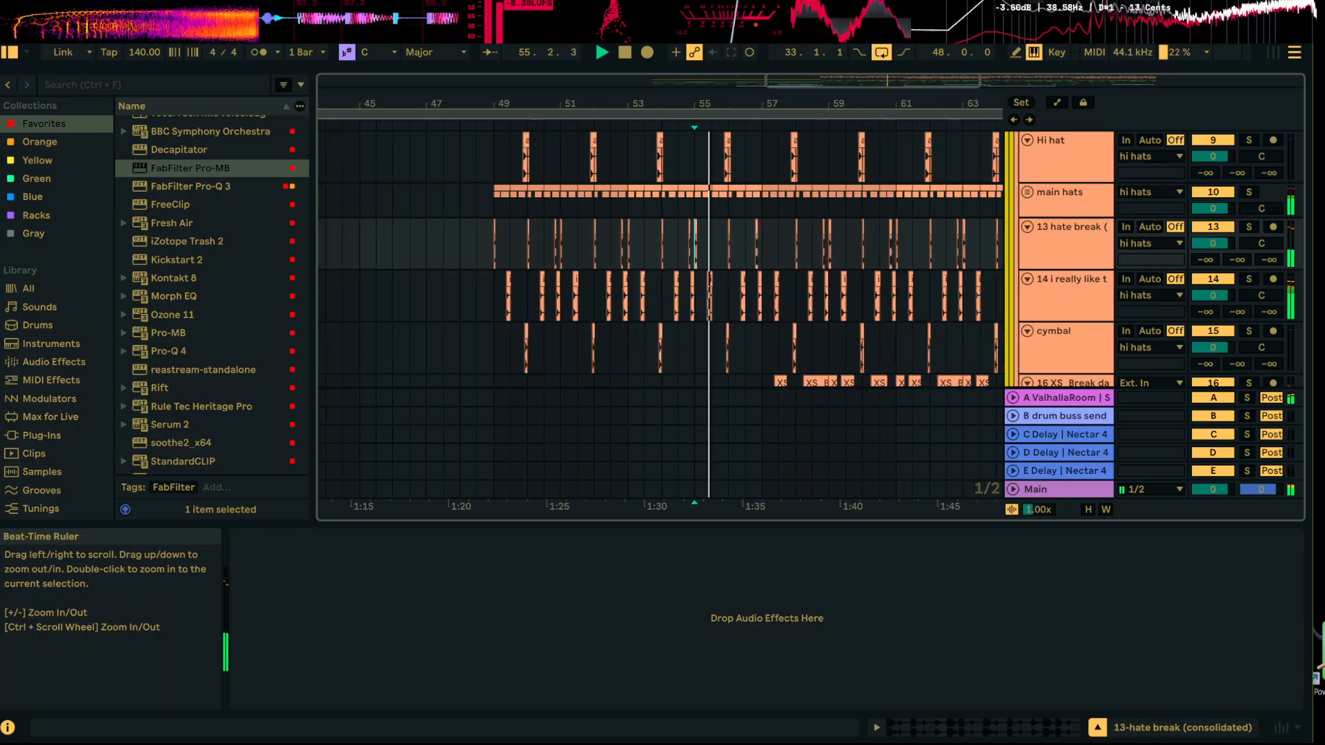
pyautogui.click(507, 243)
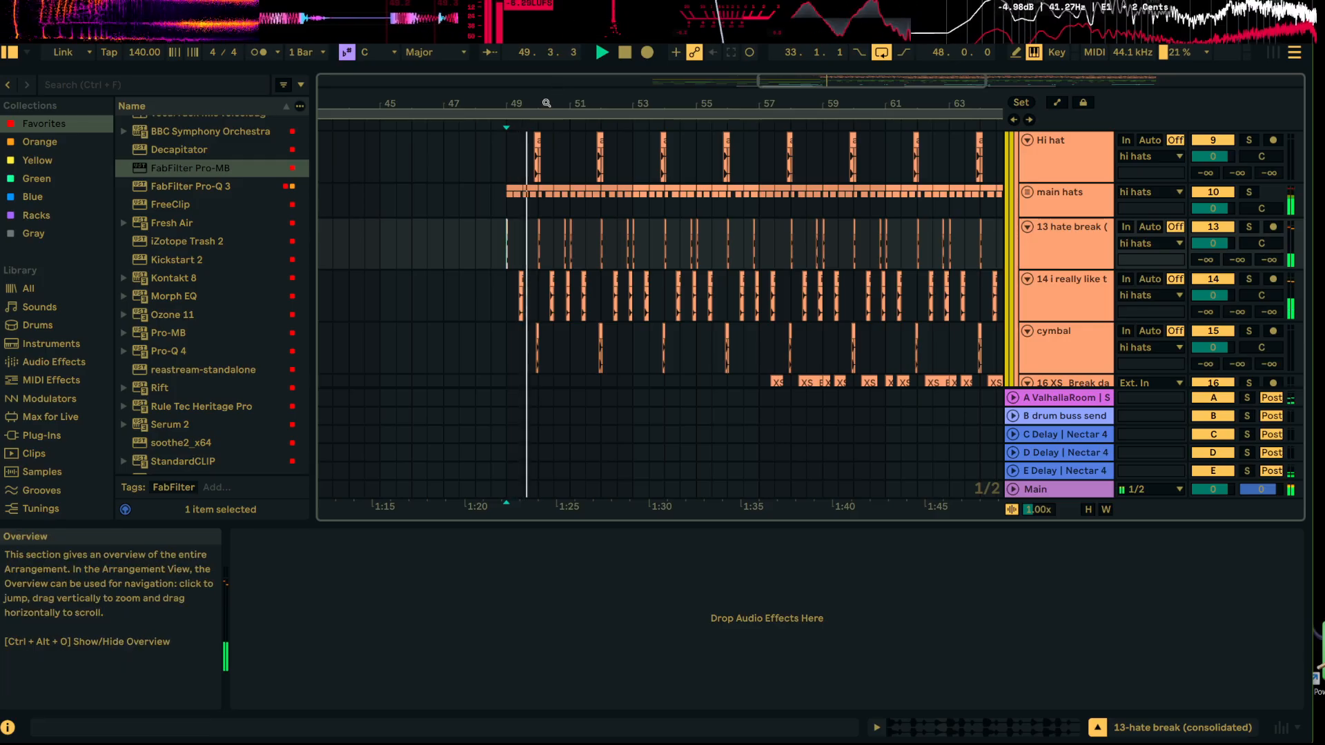
pyautogui.moveTo(546, 81); pyautogui.dragTo(546, 102)
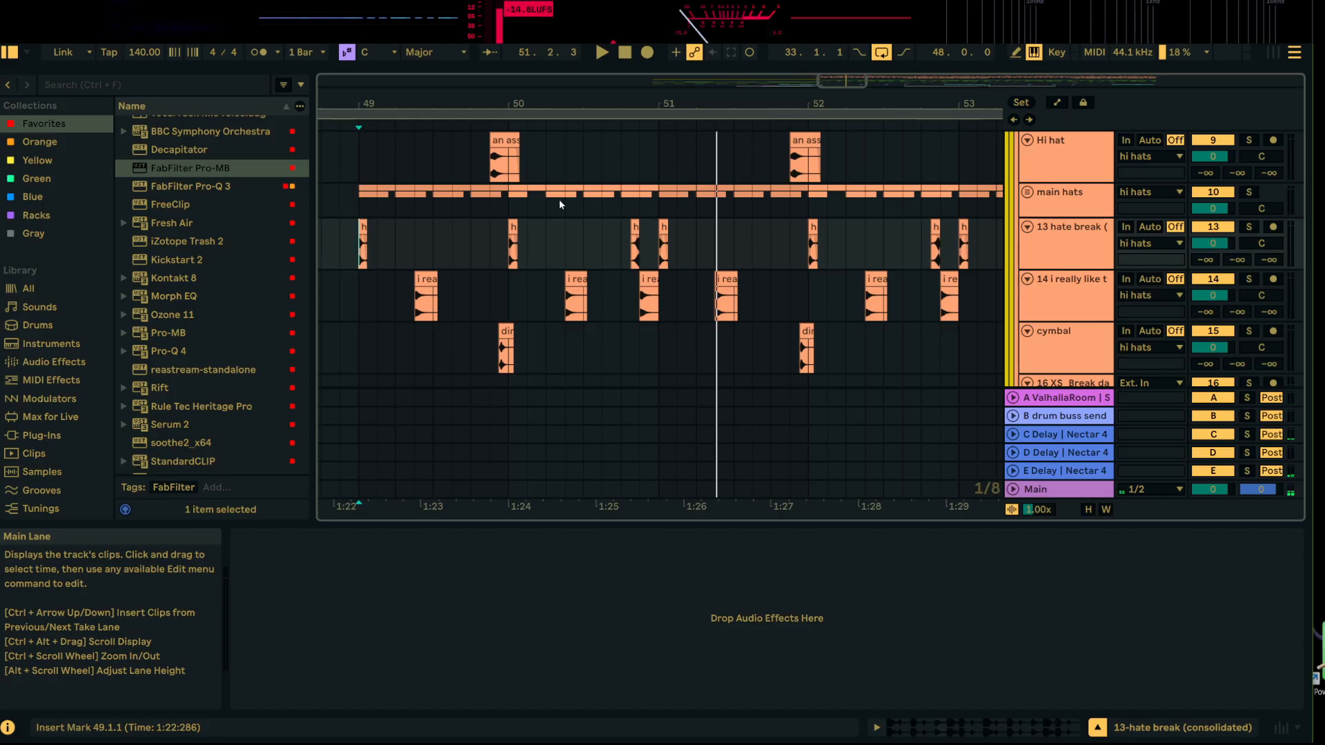
pyautogui.scroll(-3, 590, 214)
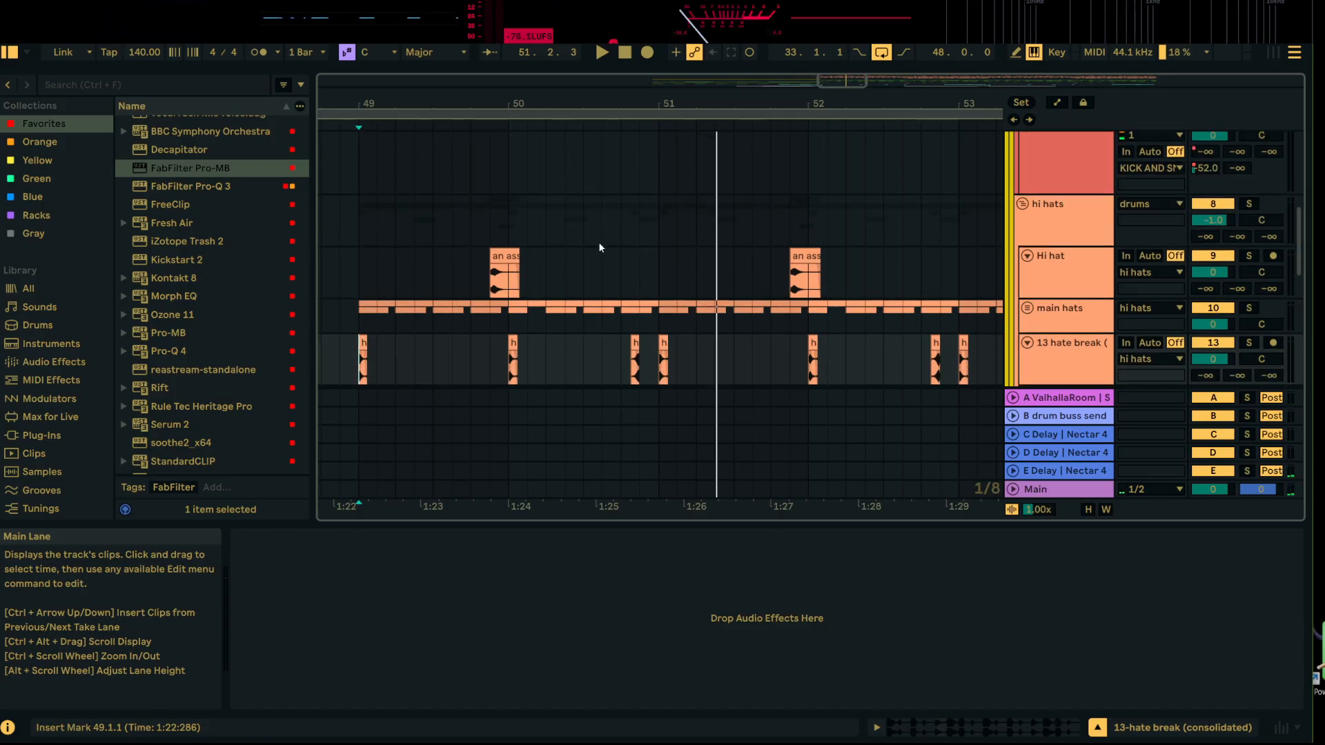
pyautogui.scroll(3, 599, 241)
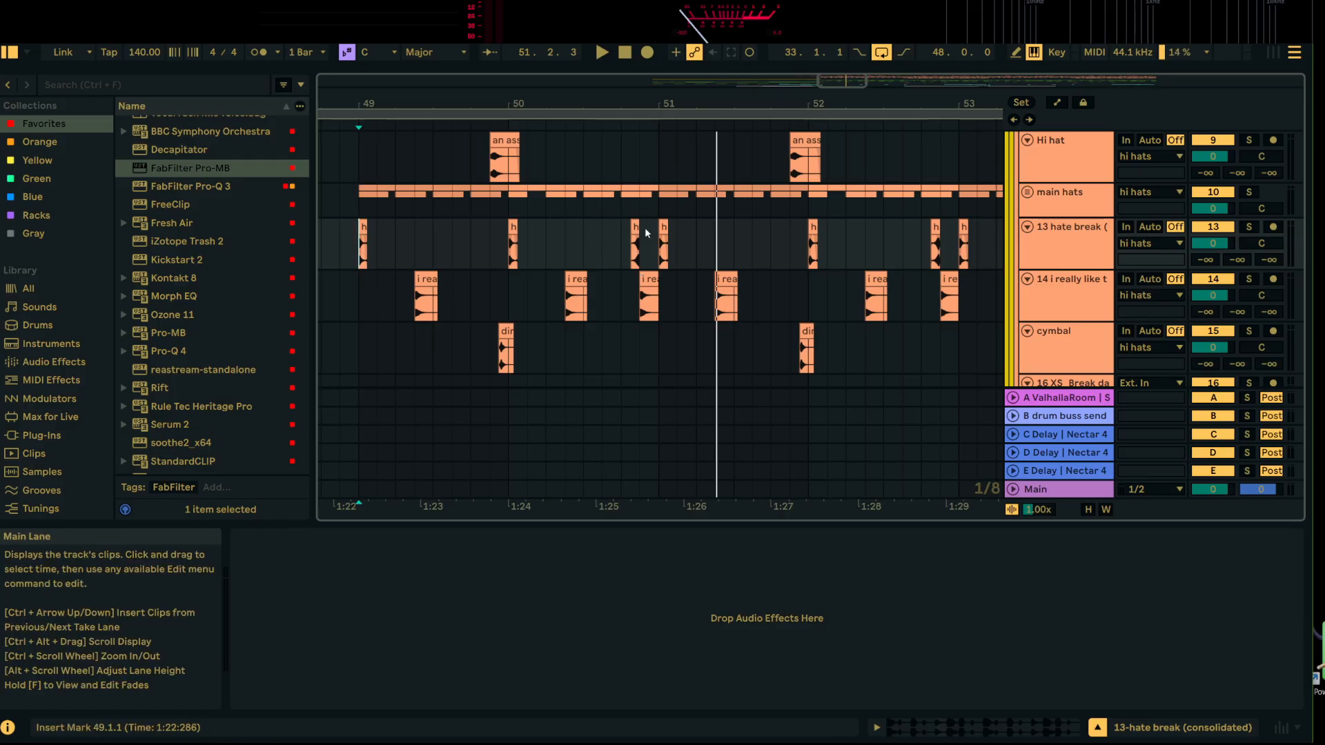
# Step: Audition the first clip of the 14-i really like this hat track soloed, and replay it unsoloed in the full mix
pyautogui.click(1068, 301)
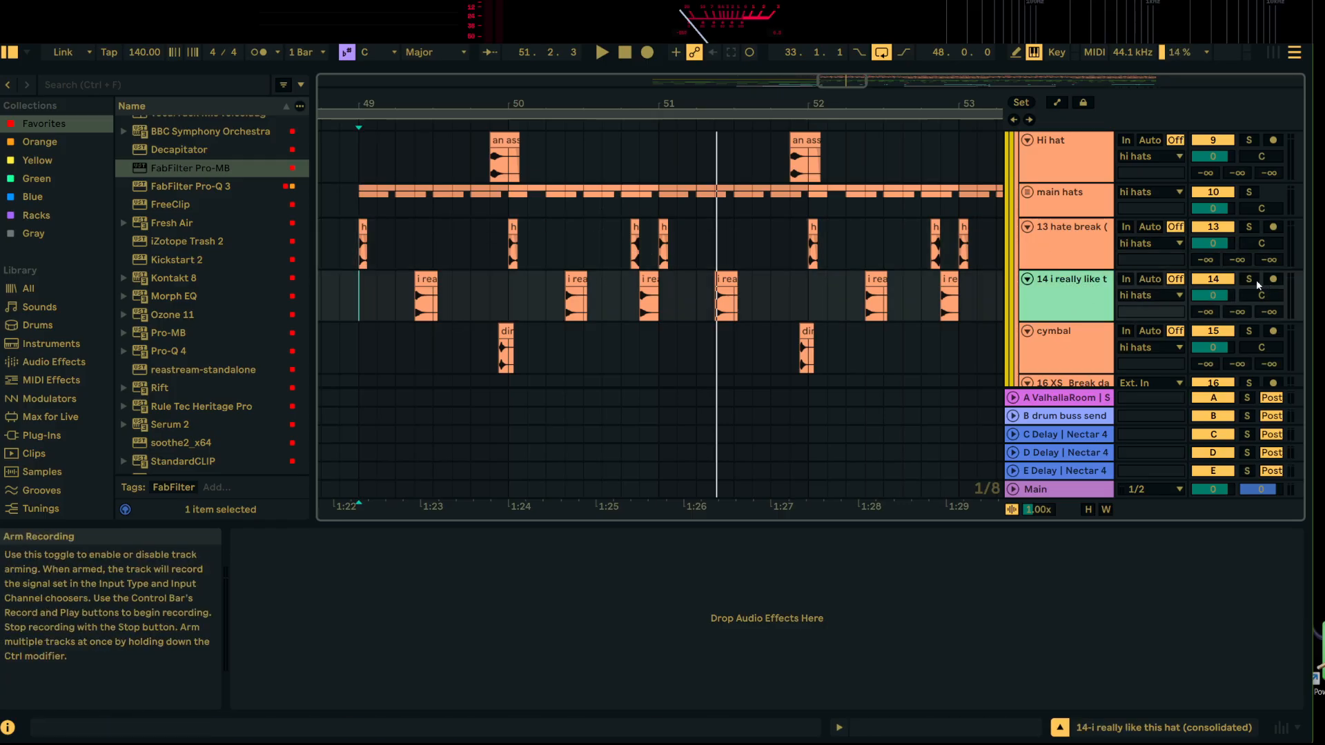
pyautogui.click(1249, 279)
pyautogui.click(419, 278)
pyautogui.press('space')
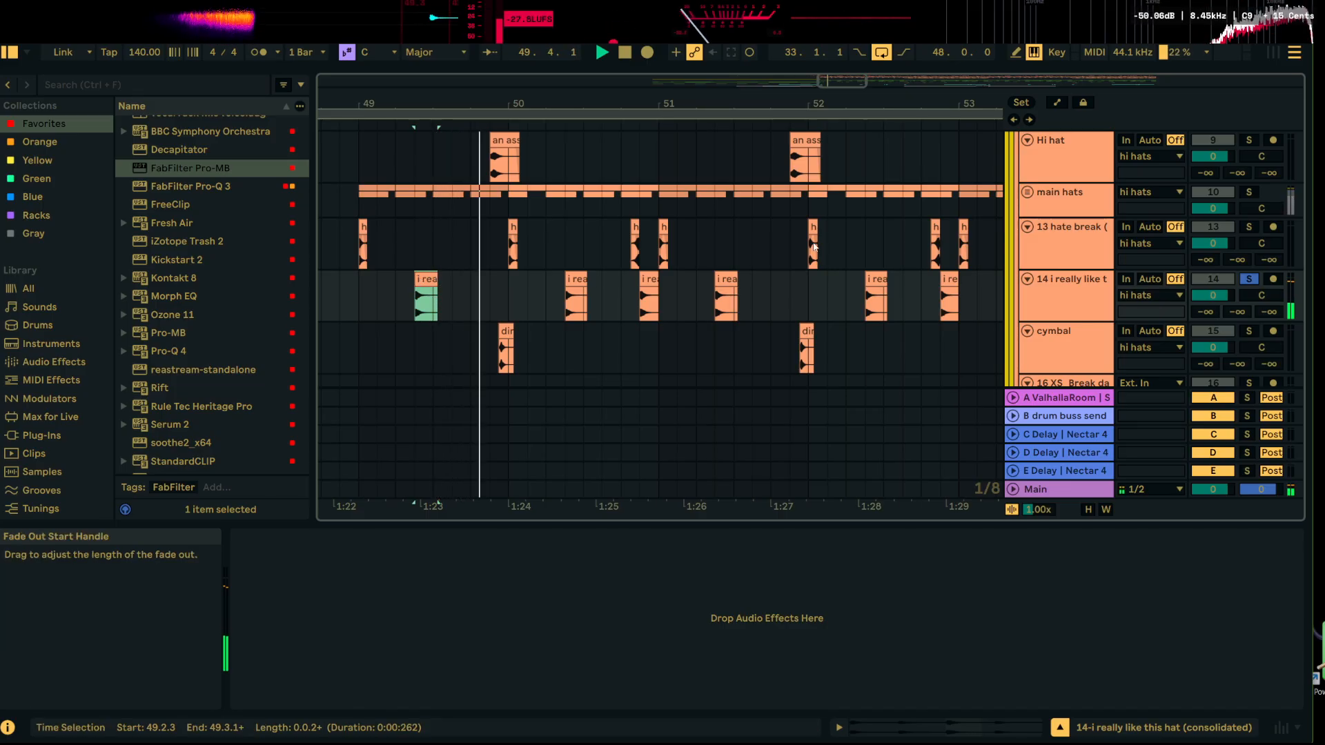
pyautogui.press('space')
pyautogui.click(1250, 279)
pyautogui.press('space')
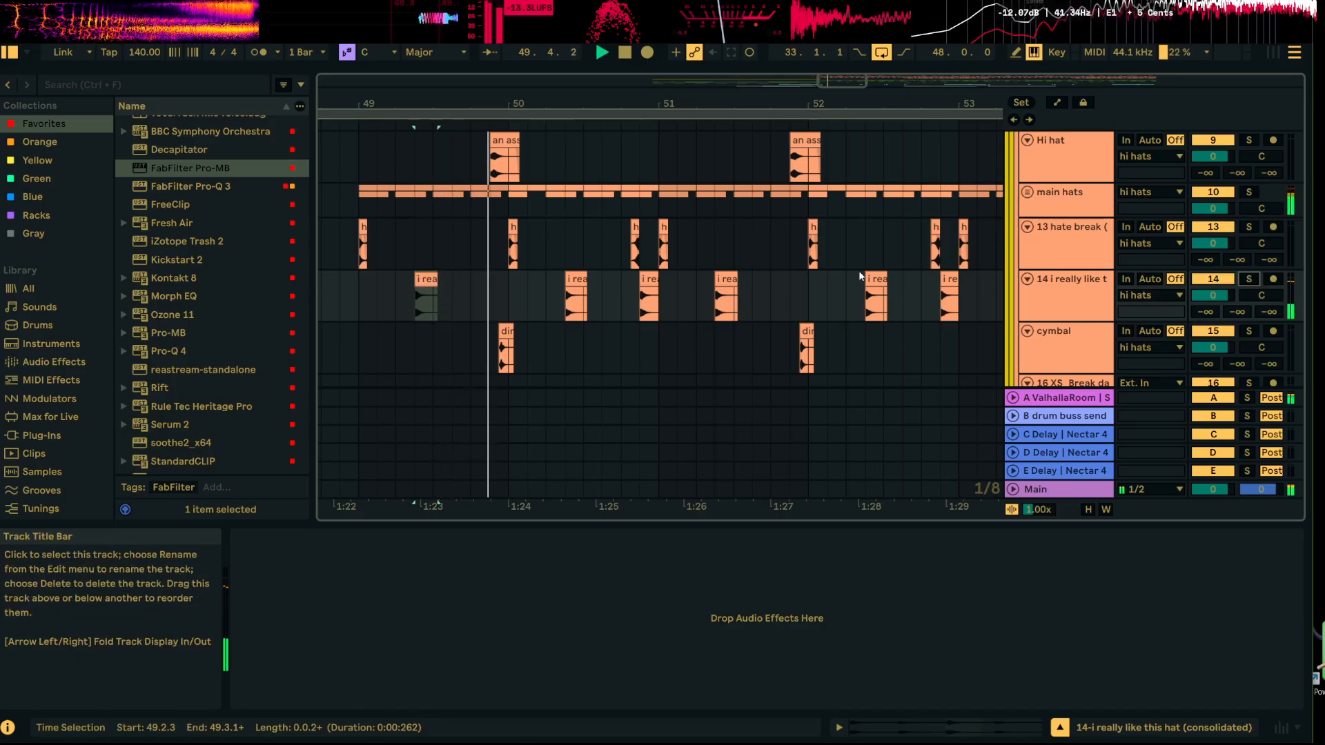
# Step: Open Pro-Q 4 on the hi hats group, examine its low cut and high shelf bands during playback, and close it
pyautogui.scroll(3, 851, 262)
pyautogui.scroll(3, 1081, 228)
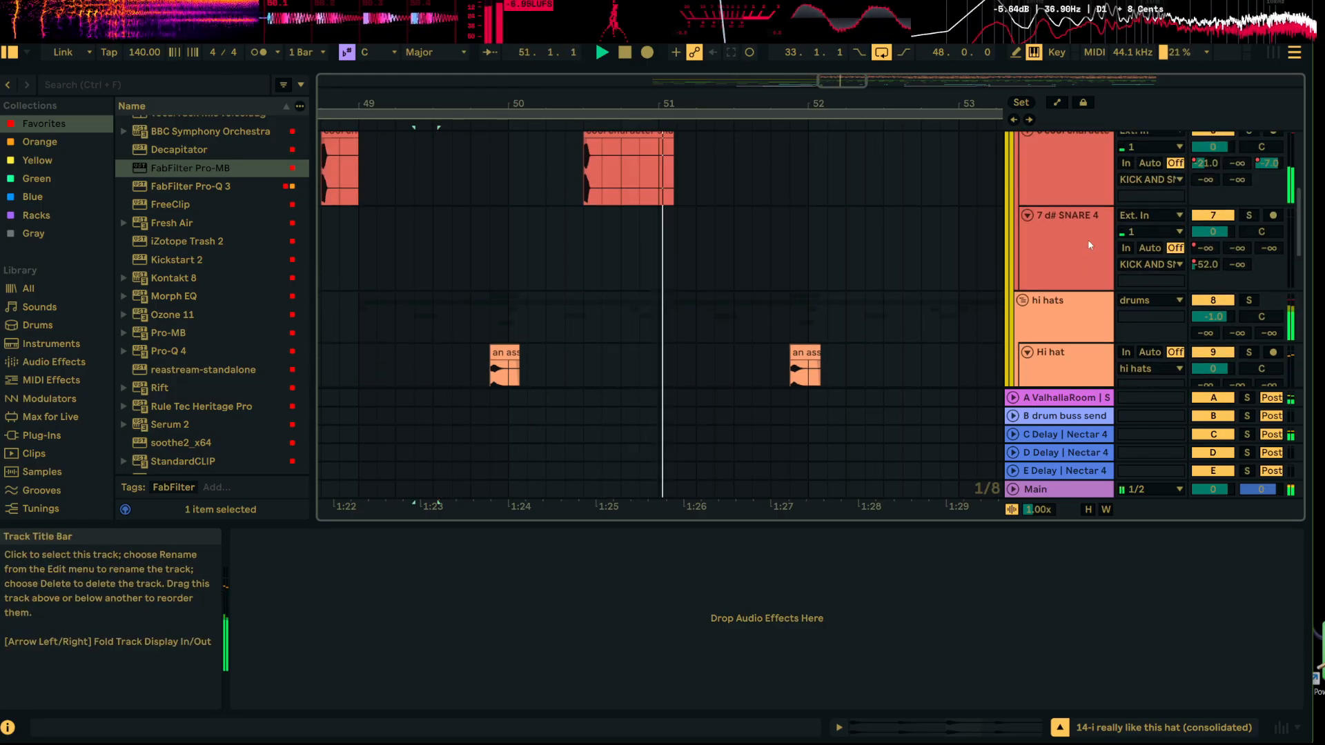
pyautogui.scroll(-2, 1088, 238)
pyautogui.click(1066, 225)
pyautogui.click(314, 537)
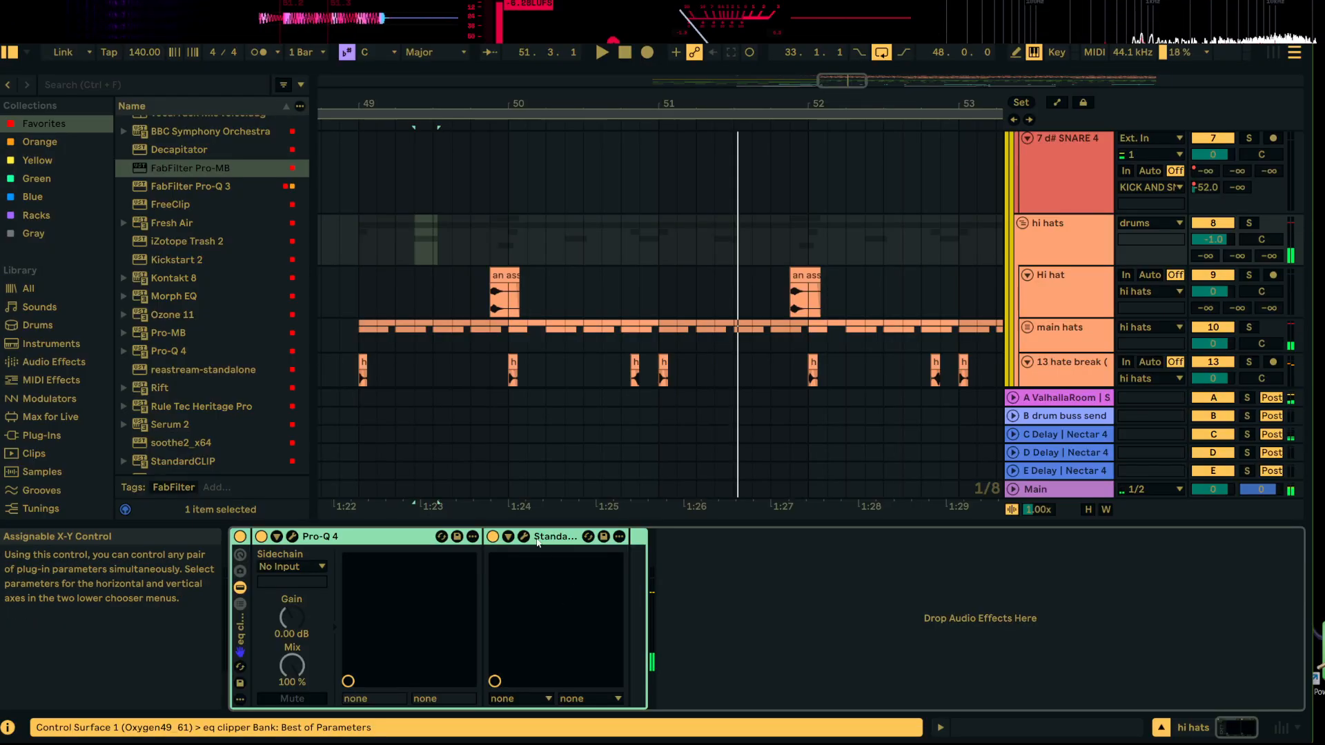
pyautogui.click(293, 537)
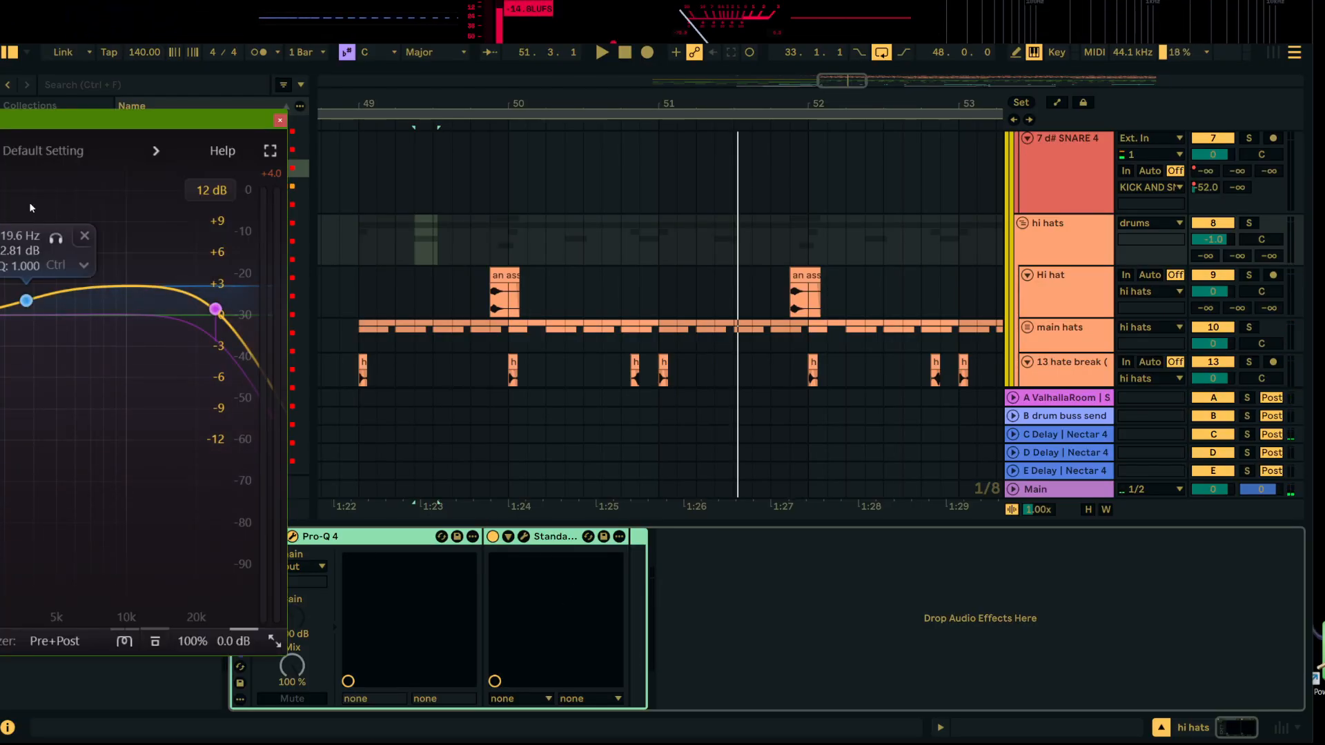
pyautogui.moveTo(118, 117); pyautogui.dragTo(779, 91)
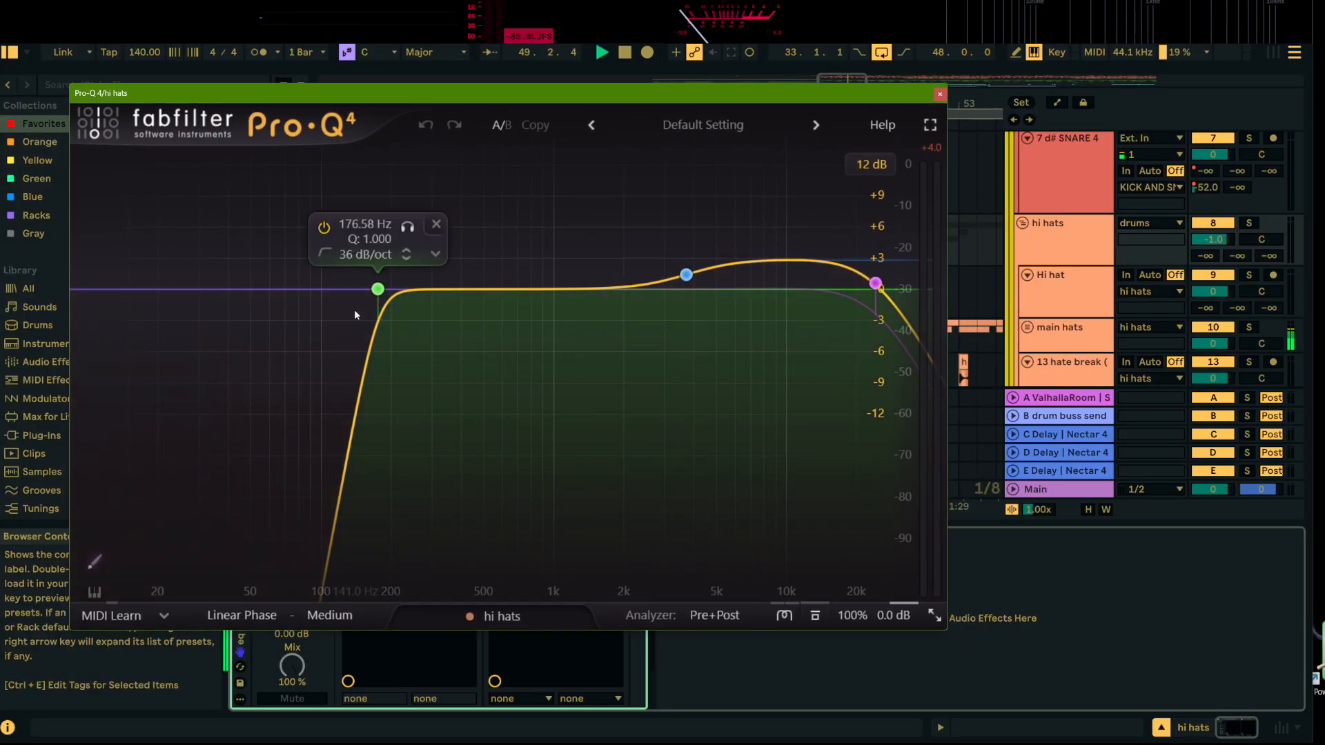
pyautogui.press('space')
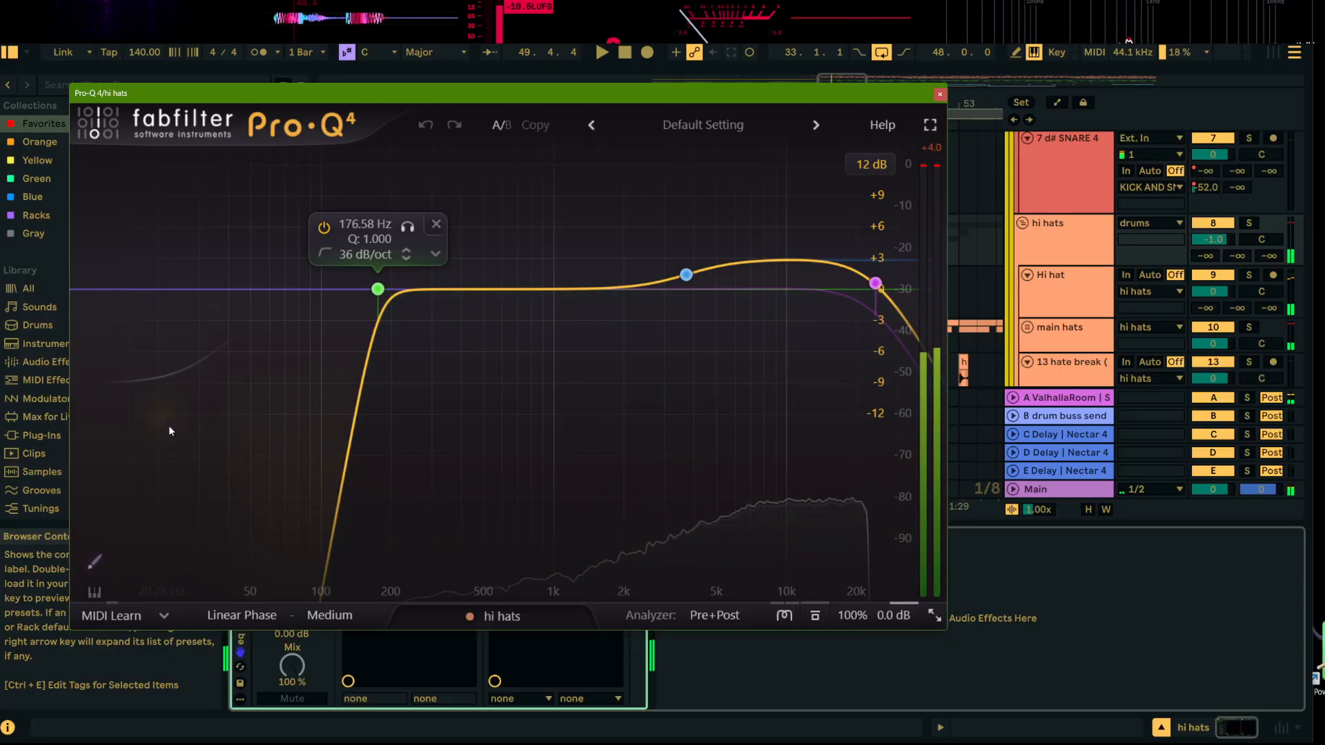
pyautogui.moveTo(378, 287)
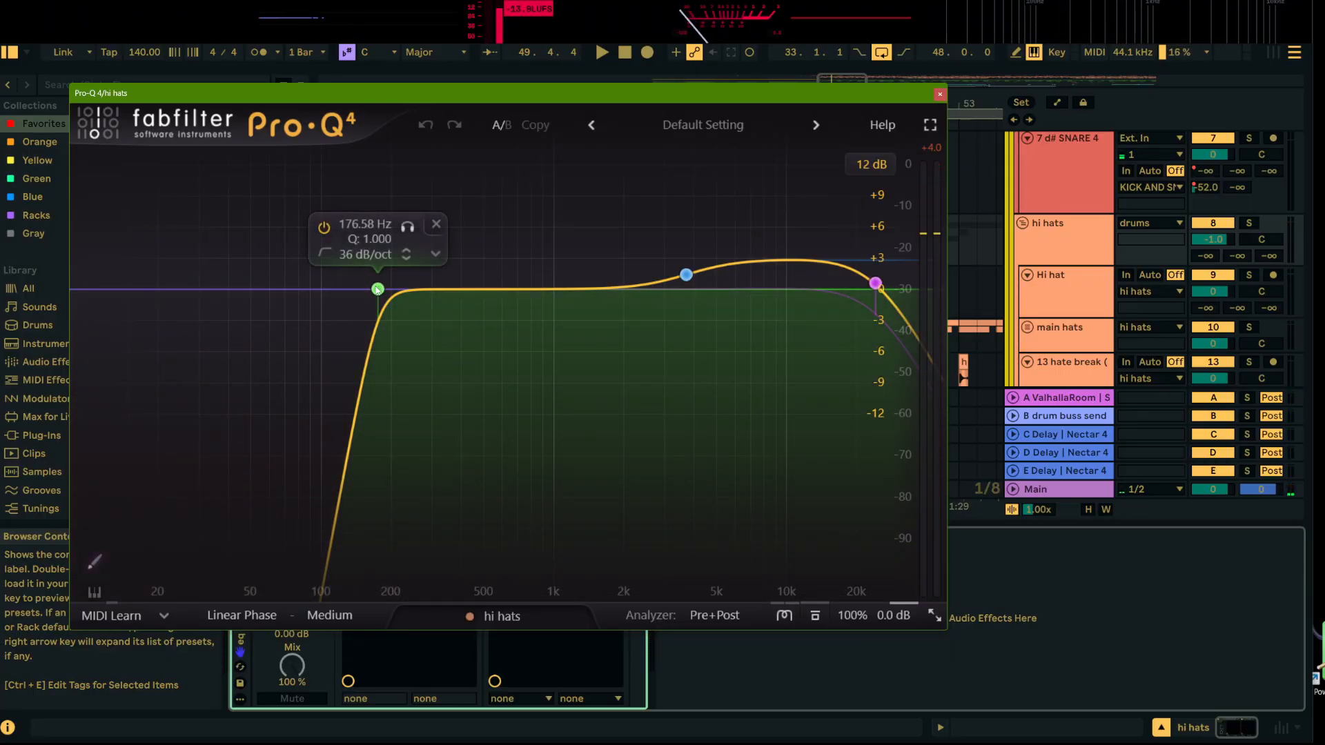
pyautogui.click(686, 274)
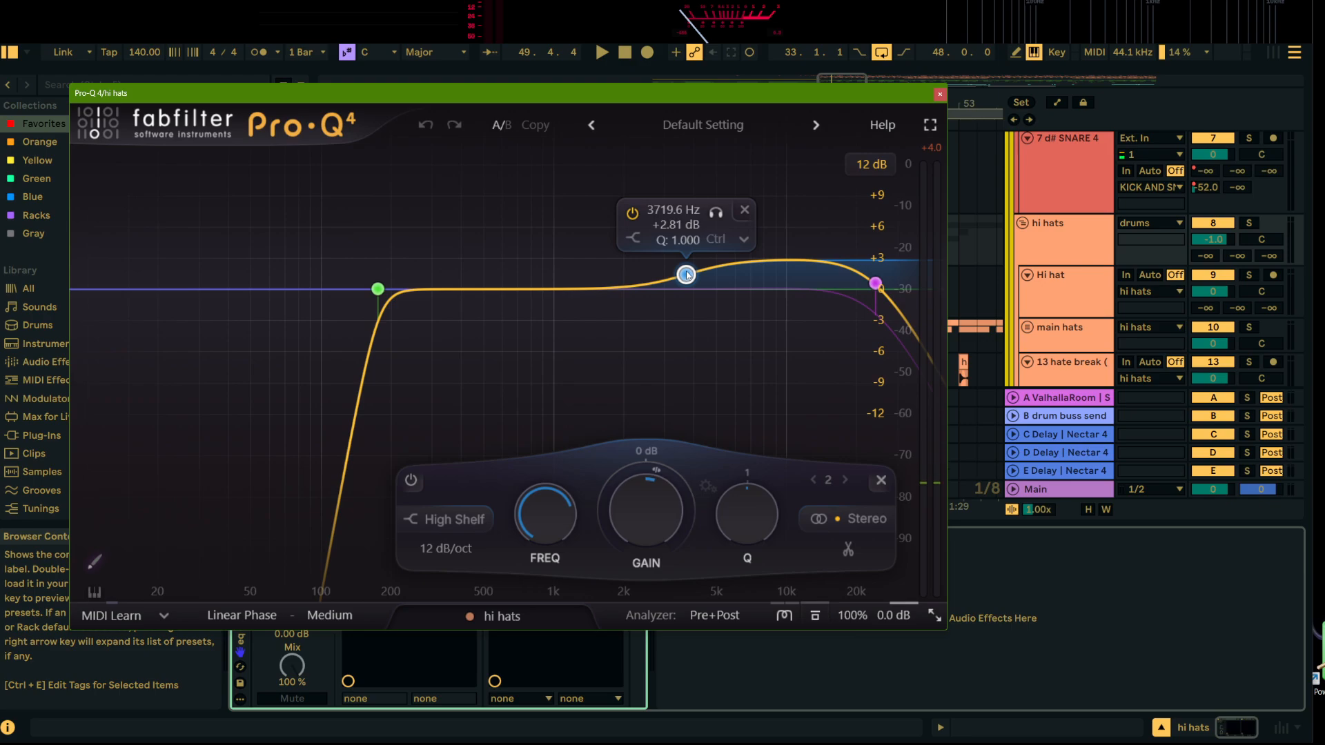
pyautogui.click(941, 95)
# Step: Solo the hi hats group and open the SPAN analyzer on the Main track
pyautogui.click(1035, 492)
pyautogui.click(1231, 221)
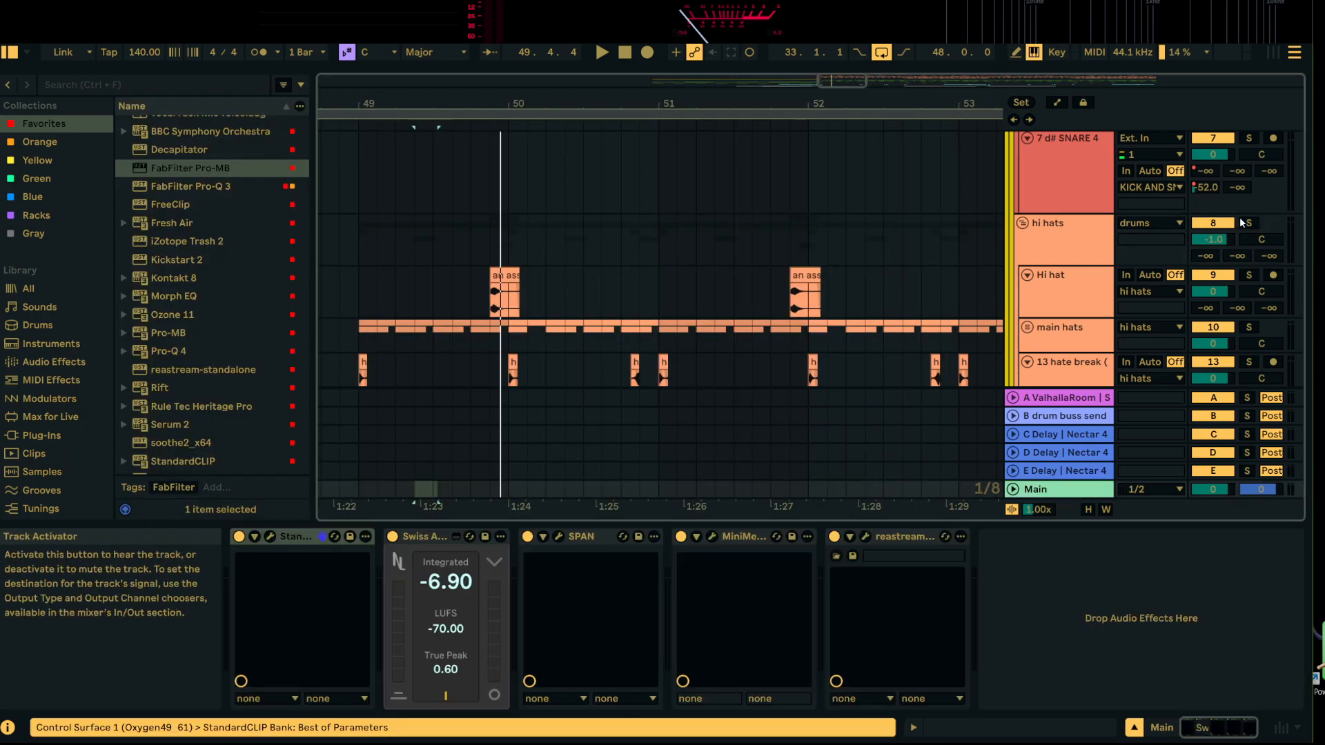
pyautogui.click(1247, 223)
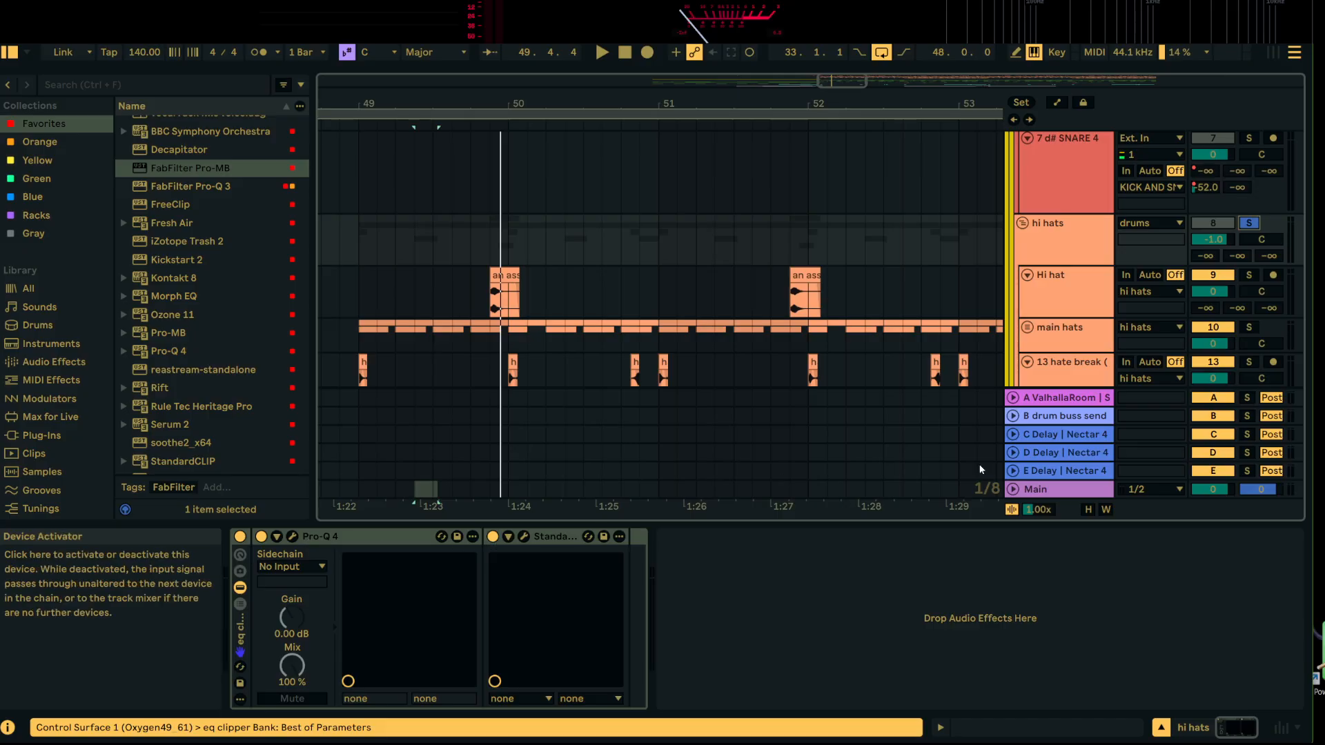
pyautogui.click(1090, 491)
pyautogui.click(558, 536)
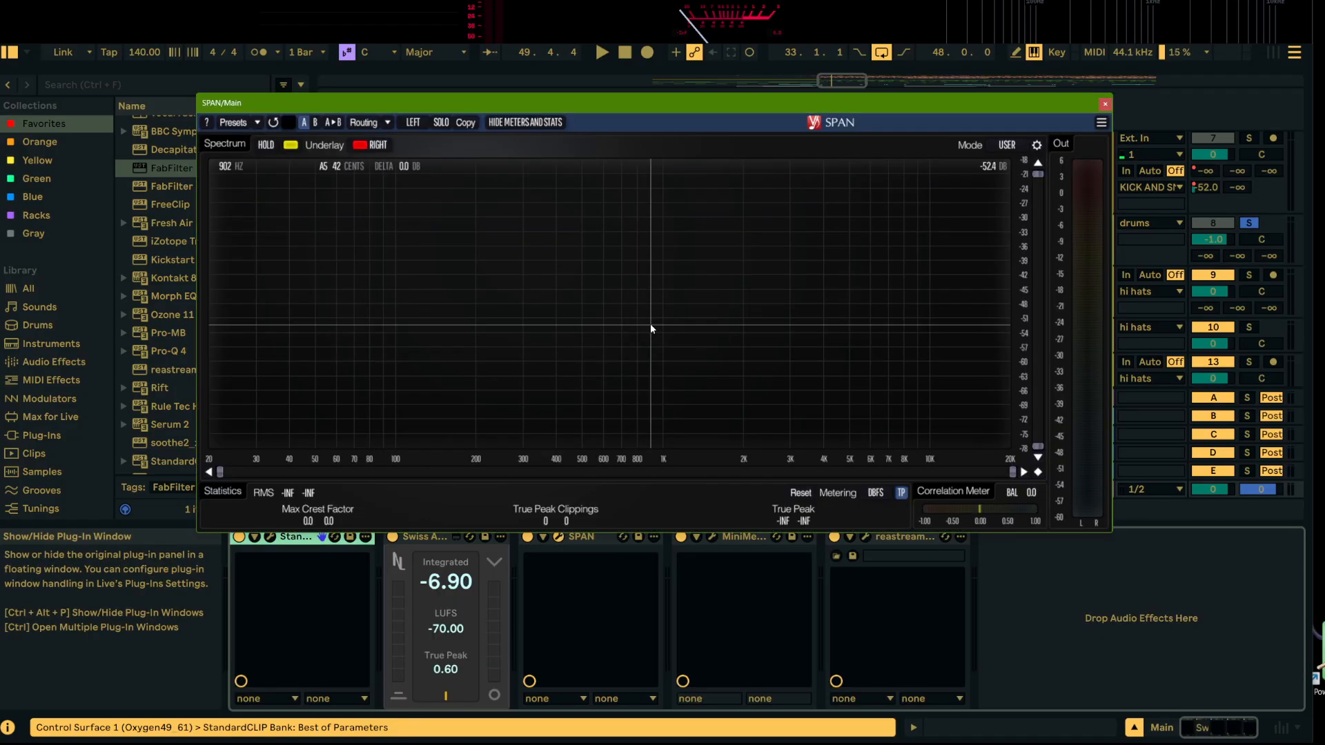
# Step: Play the soloed hi hats twice, examine the level and shape of their spectrum in SPAN, and close the analyzer
pyautogui.press('space')
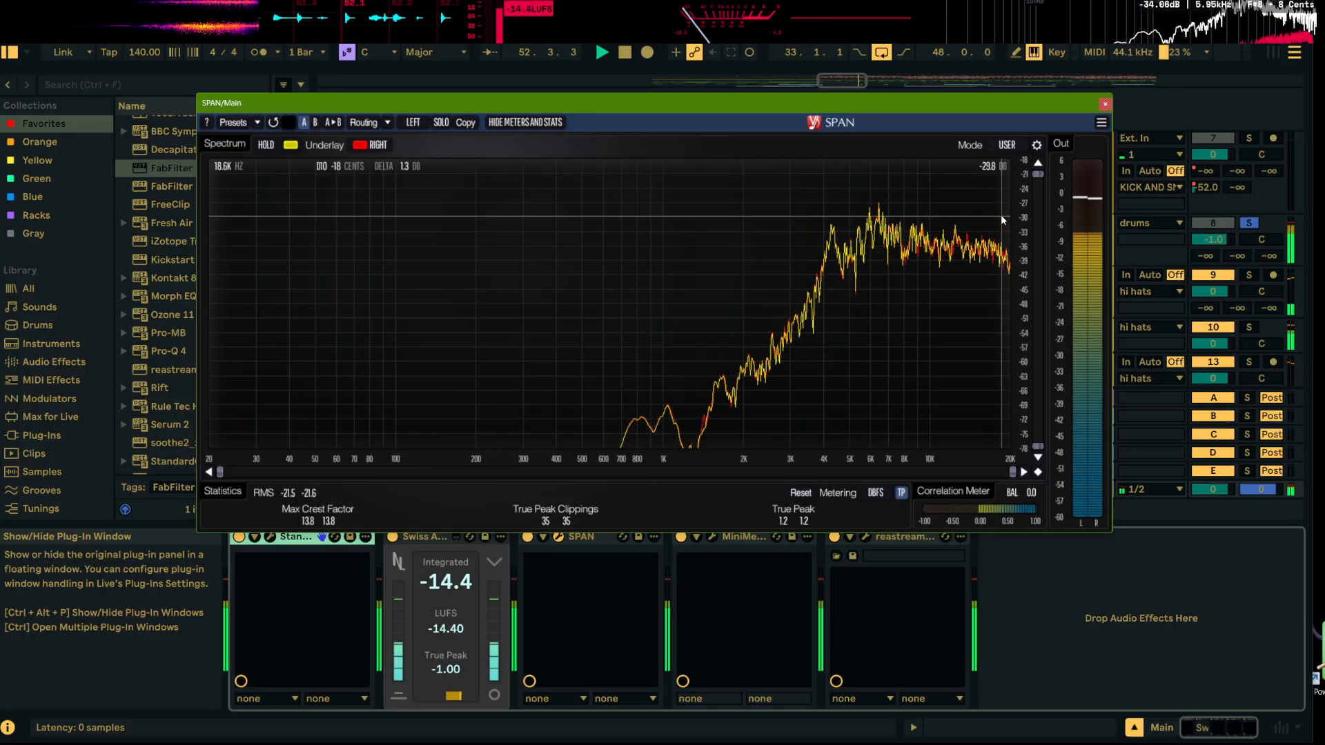
pyautogui.press('space')
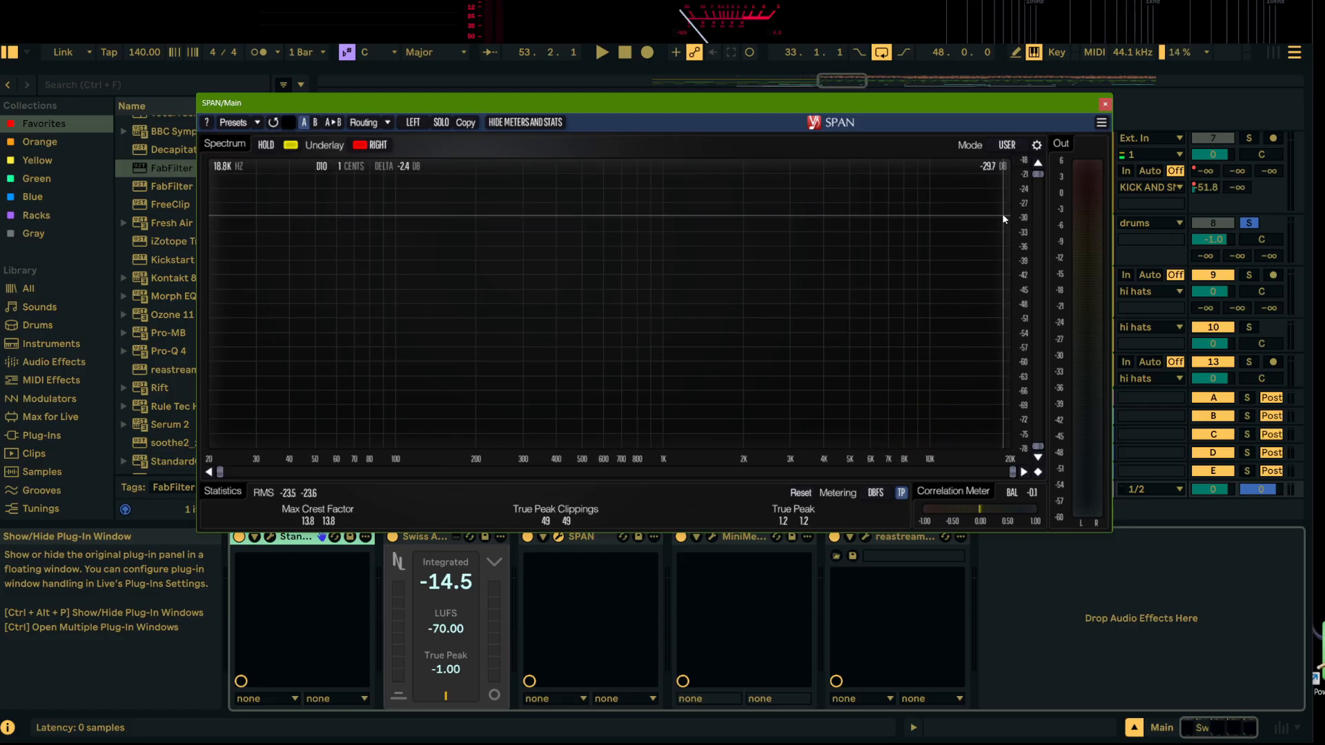
pyautogui.press('space')
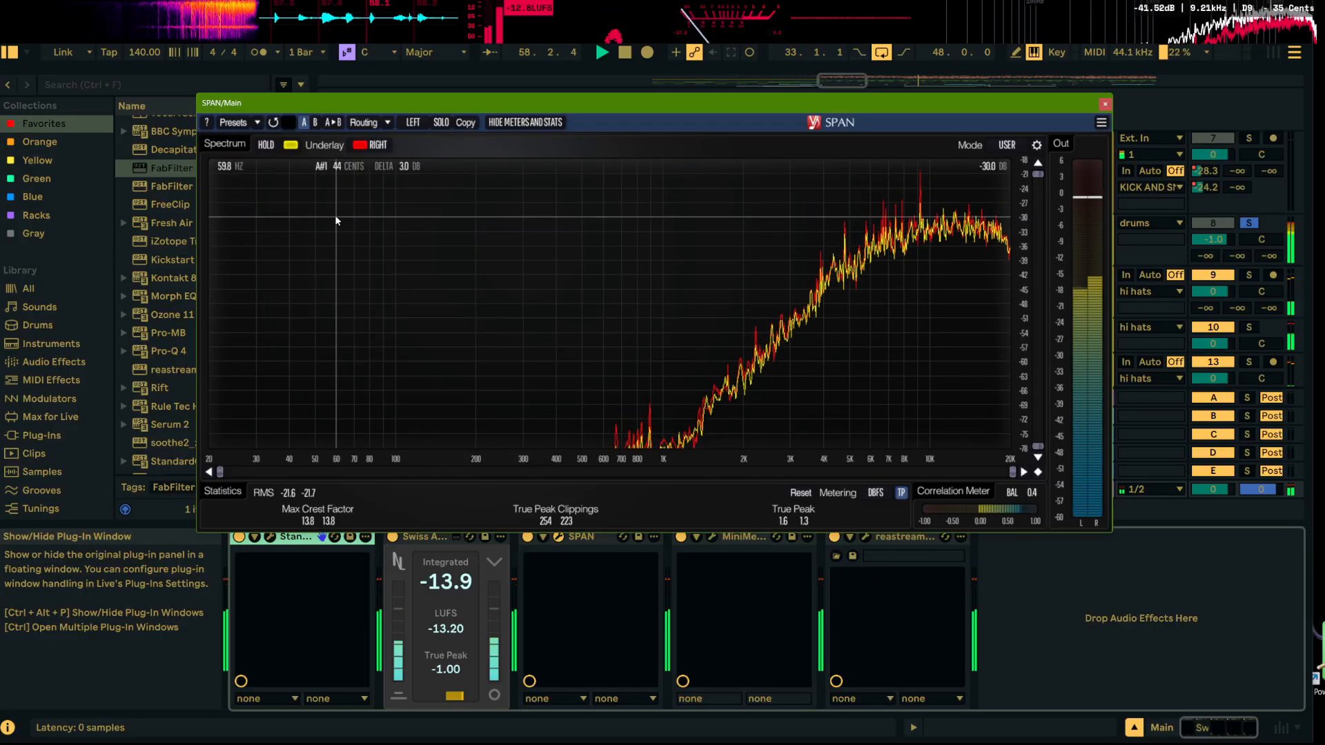
pyautogui.press('space')
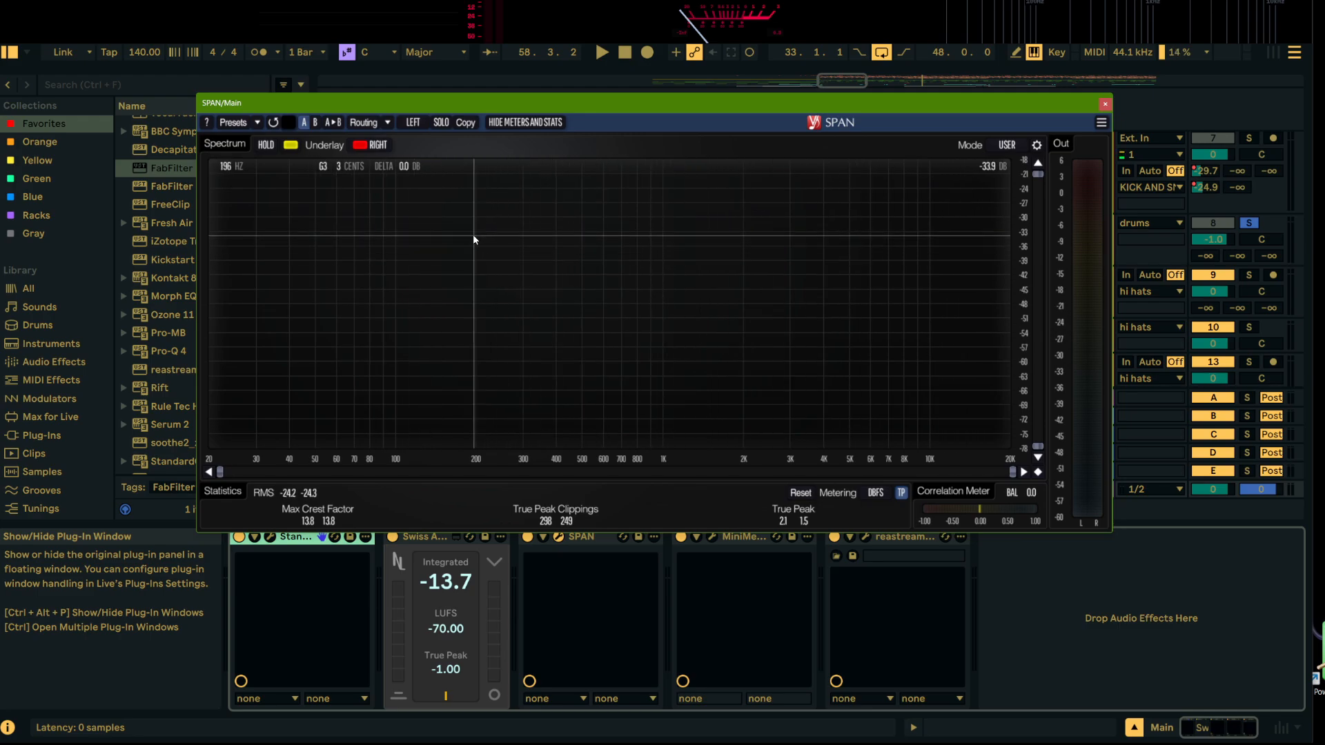
pyautogui.click(1105, 104)
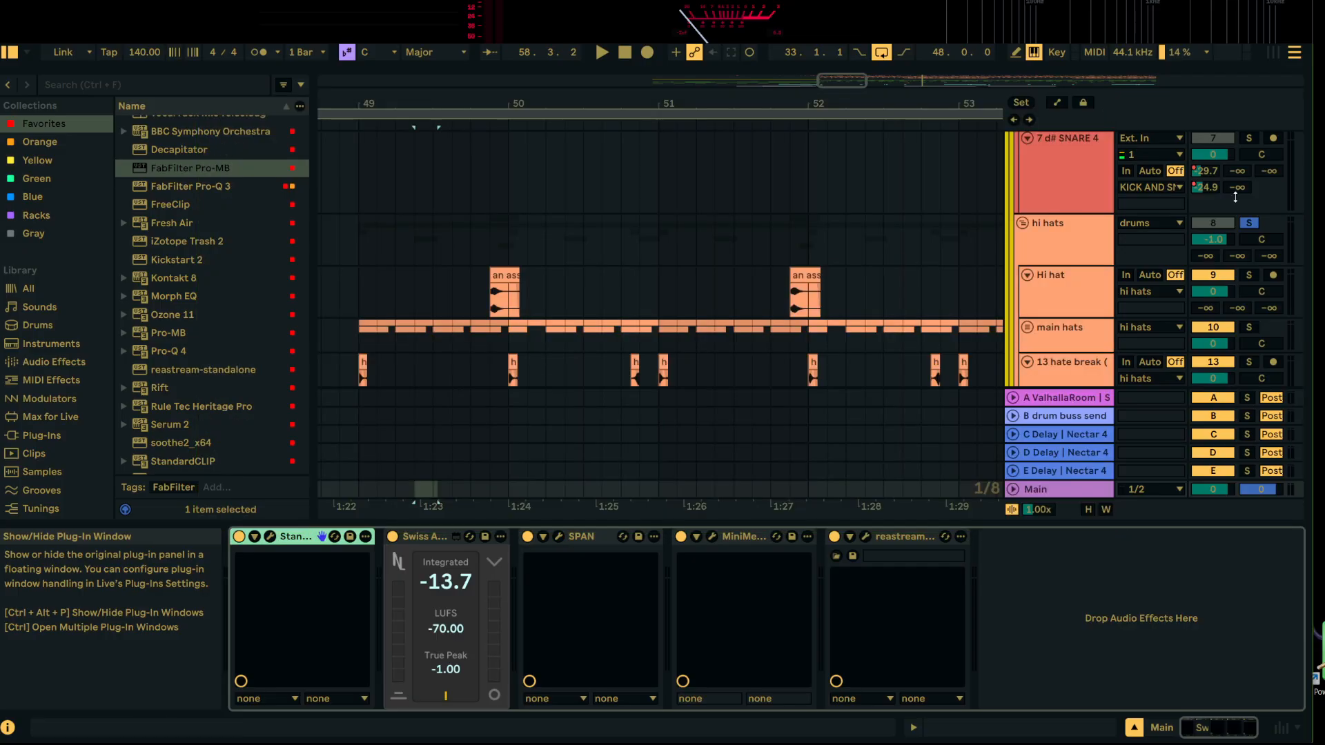
# Step: Unsolo the hi hats group and listen to its layers in the full mix from bar 49
pyautogui.press('space')
pyautogui.scroll(2, 1132, 242)
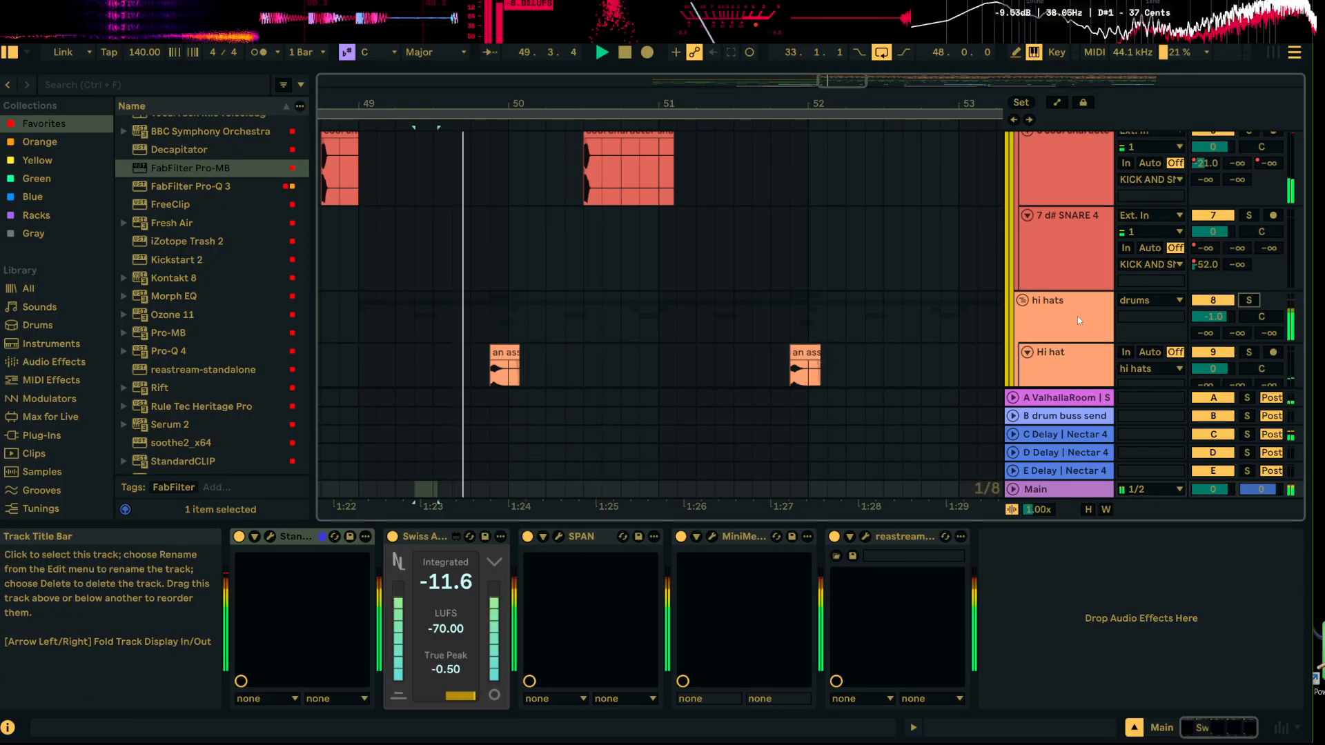
pyautogui.scroll(-2, 1078, 316)
pyautogui.click(1080, 253)
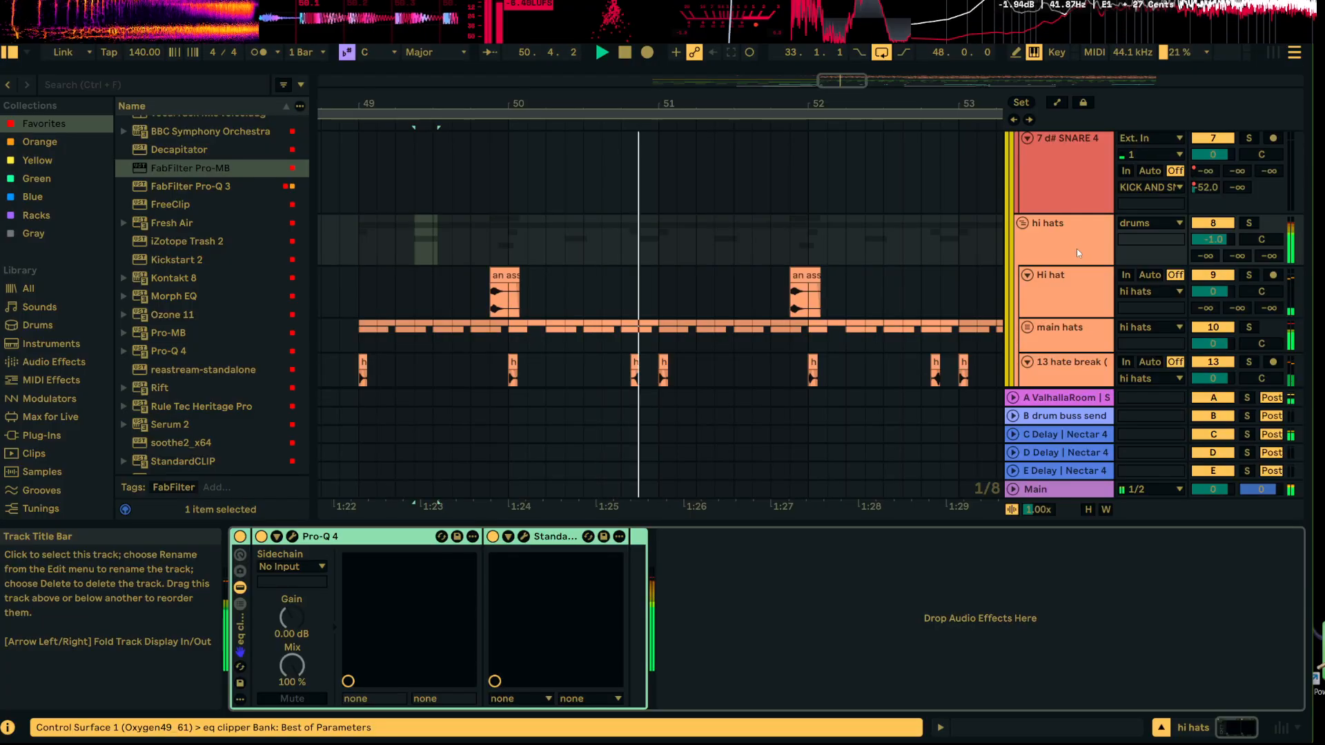
pyautogui.scroll(-2, 1073, 252)
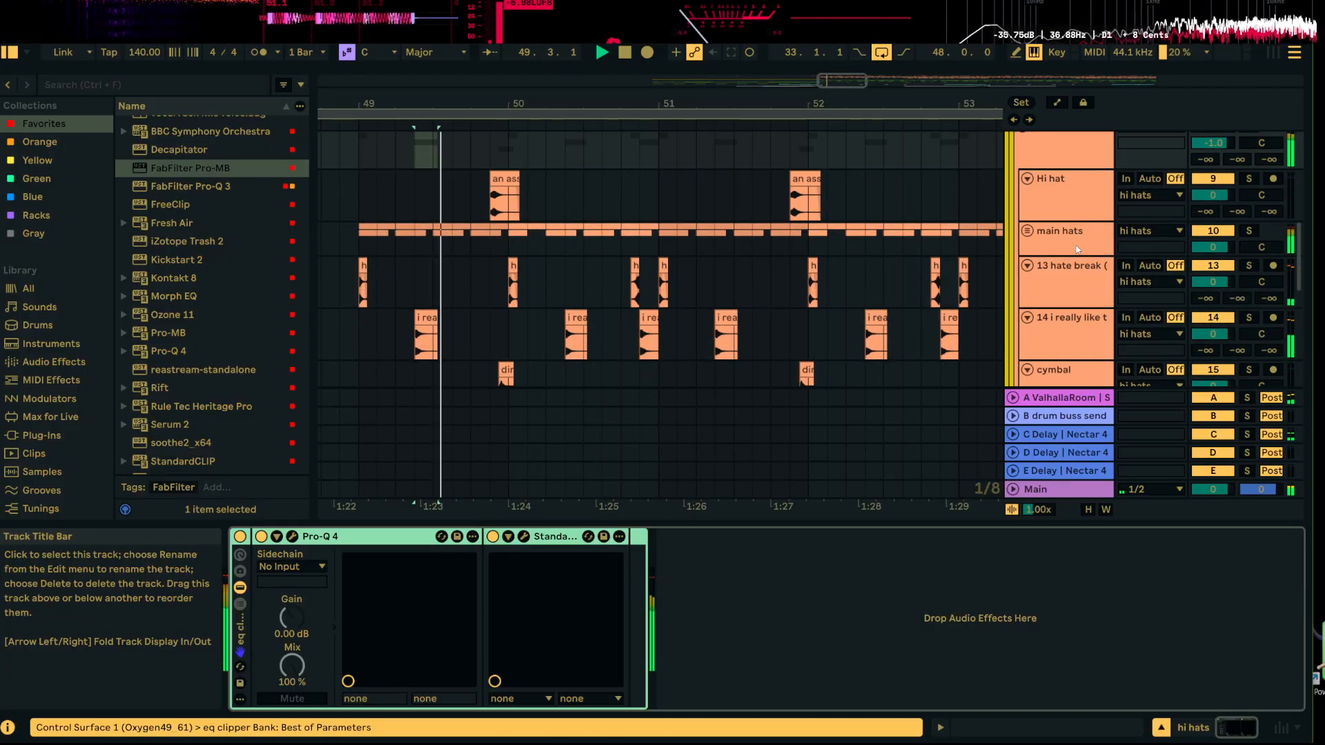
pyautogui.scroll(3, 1075, 243)
pyautogui.moveTo(926, 103); pyautogui.dragTo(727, 83)
pyautogui.scroll(3, 597, 265)
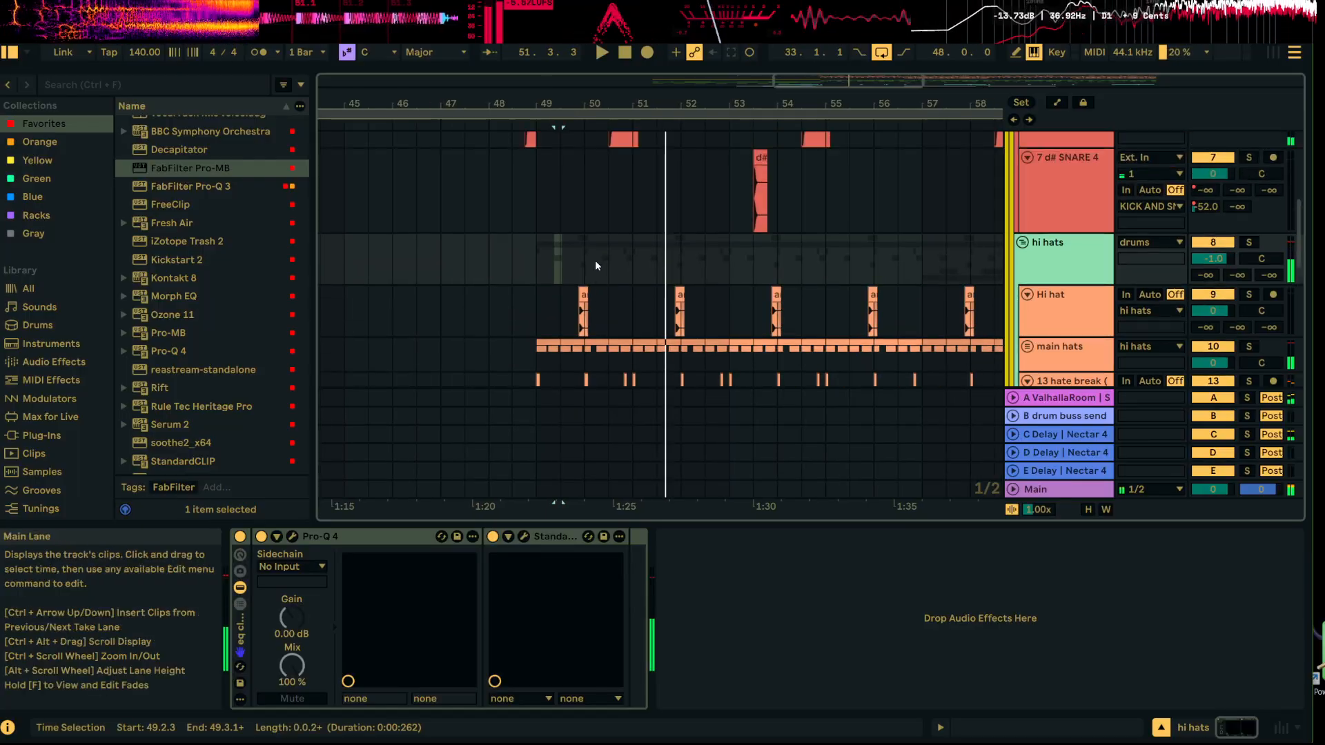
pyautogui.scroll(1, 597, 265)
pyautogui.scroll(2, 1079, 262)
pyautogui.scroll(-6, 1086, 313)
pyautogui.scroll(3, 1036, 255)
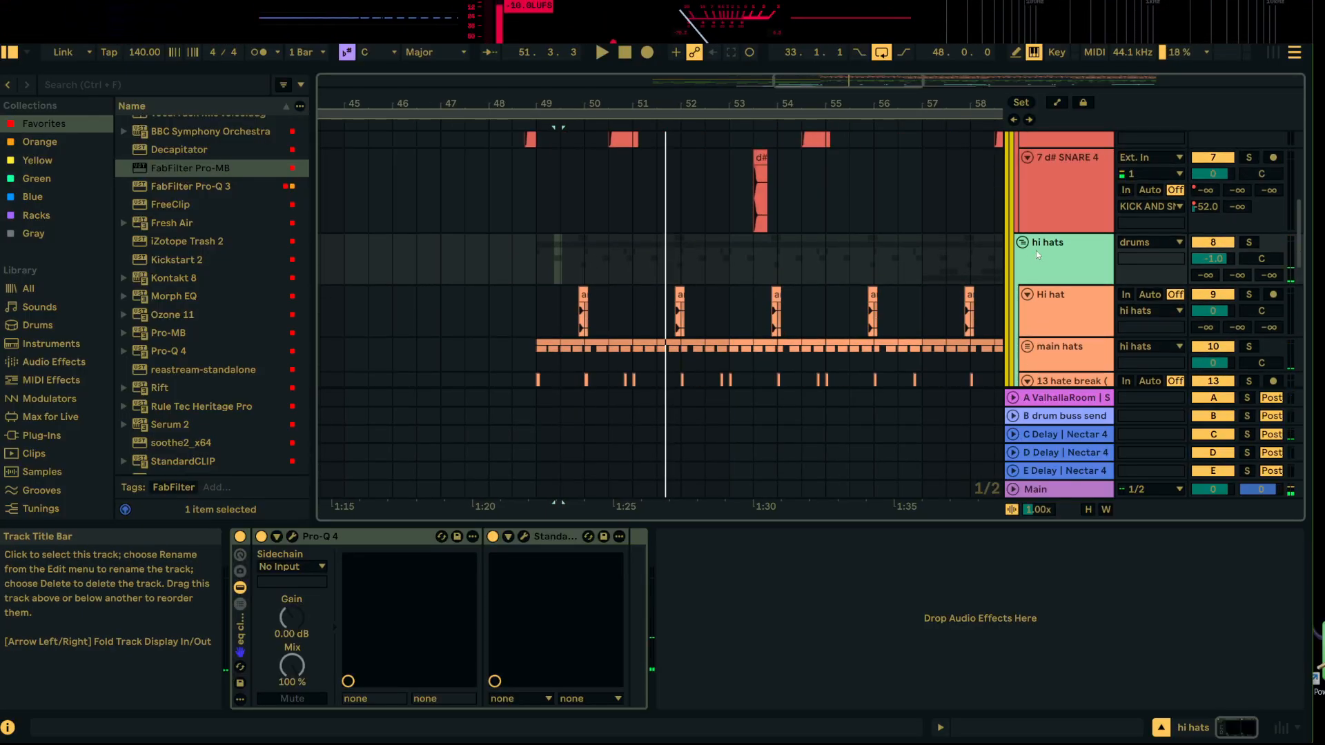
pyautogui.click(1023, 243)
pyautogui.click(1023, 243)
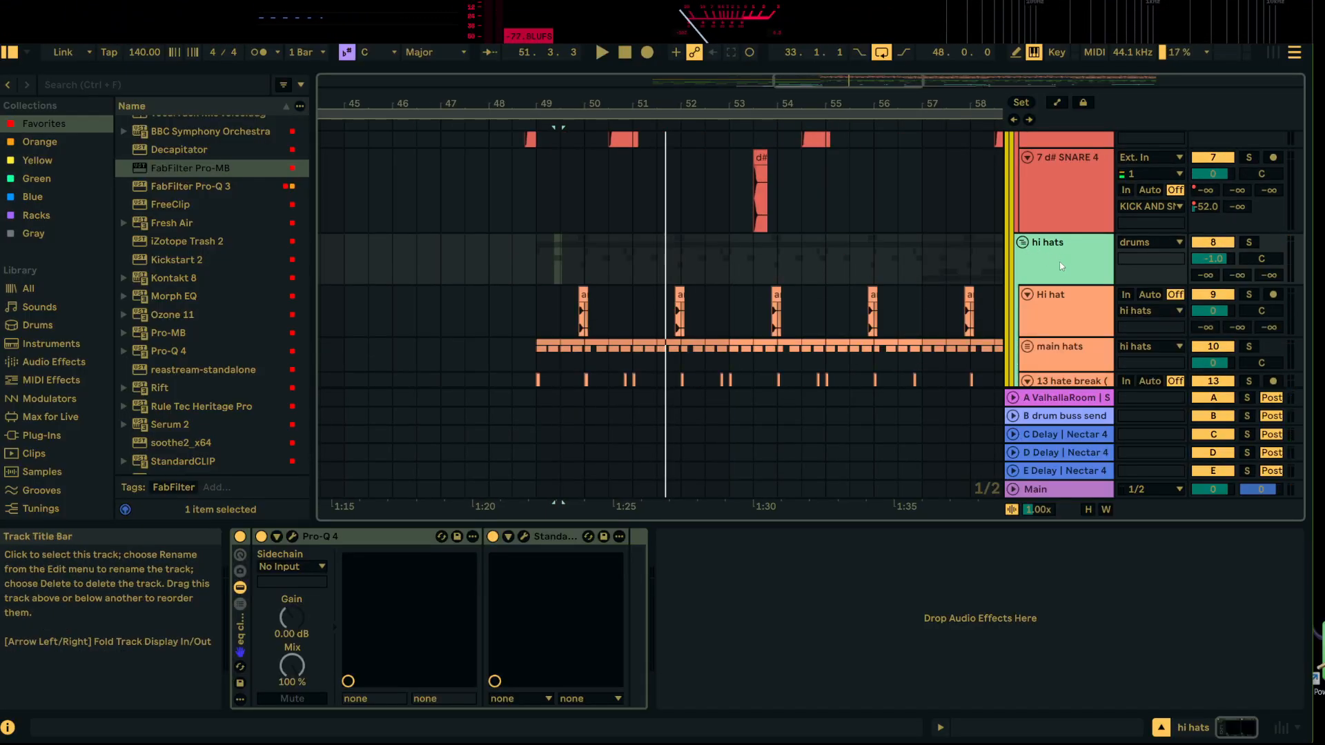
# Step: Play the arrangement from bar 57, where the panned dubstep rides enter, and select the rides track
pyautogui.scroll(-12, 1062, 266)
pyautogui.click(921, 231)
pyautogui.press('space')
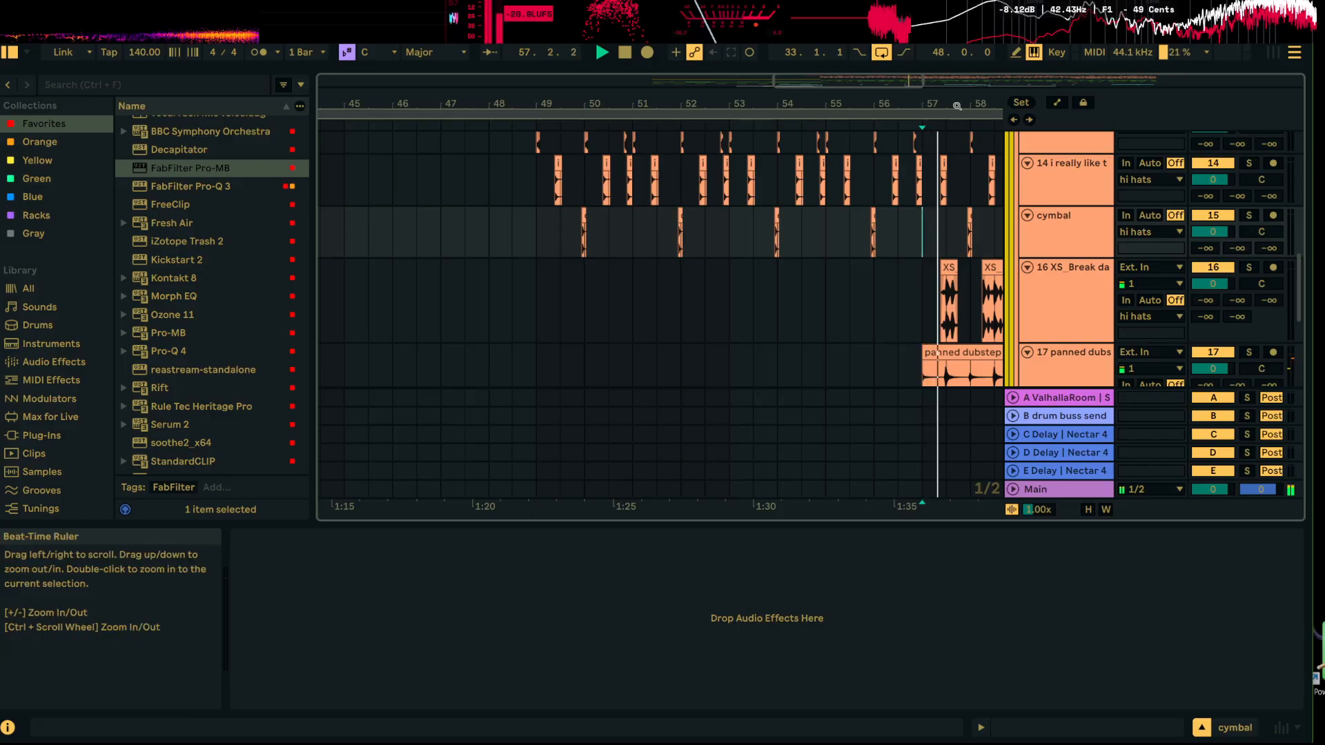
pyautogui.scroll(-5, 902, 306)
pyautogui.scroll(3, 901, 306)
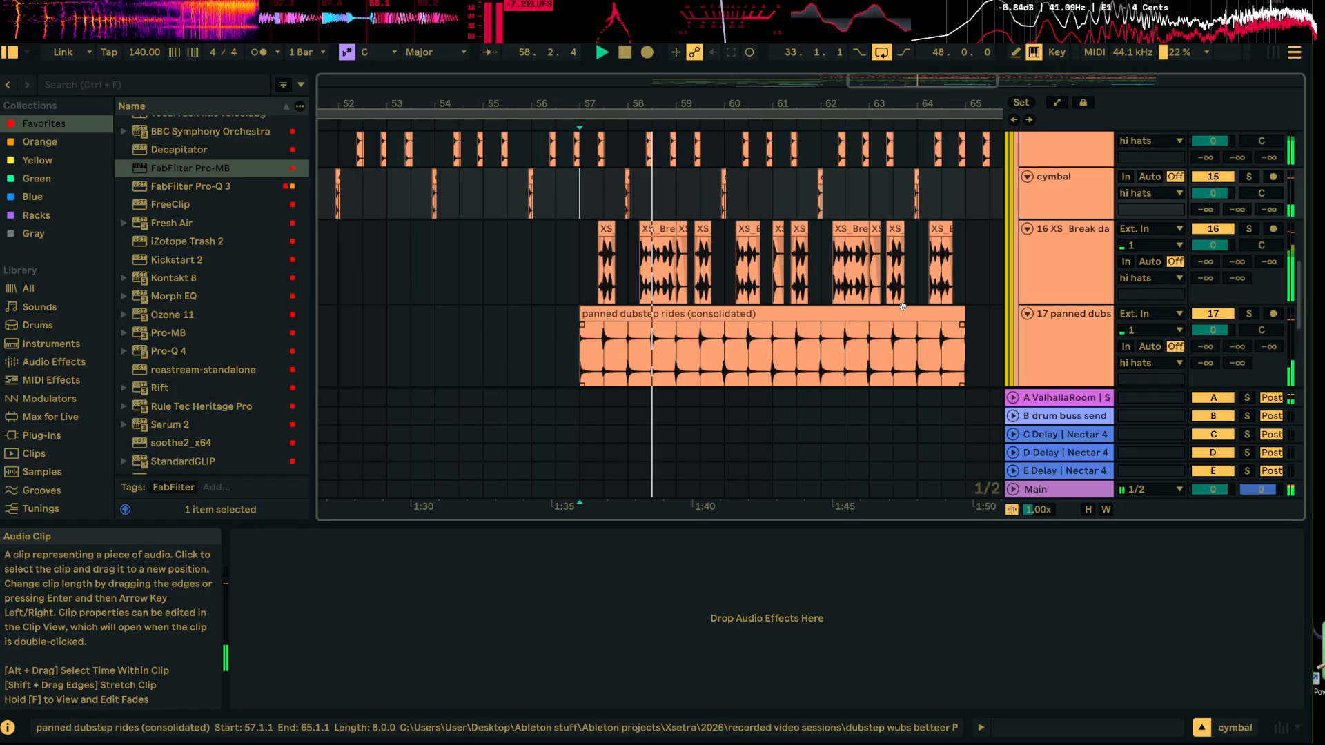
pyautogui.click(1084, 335)
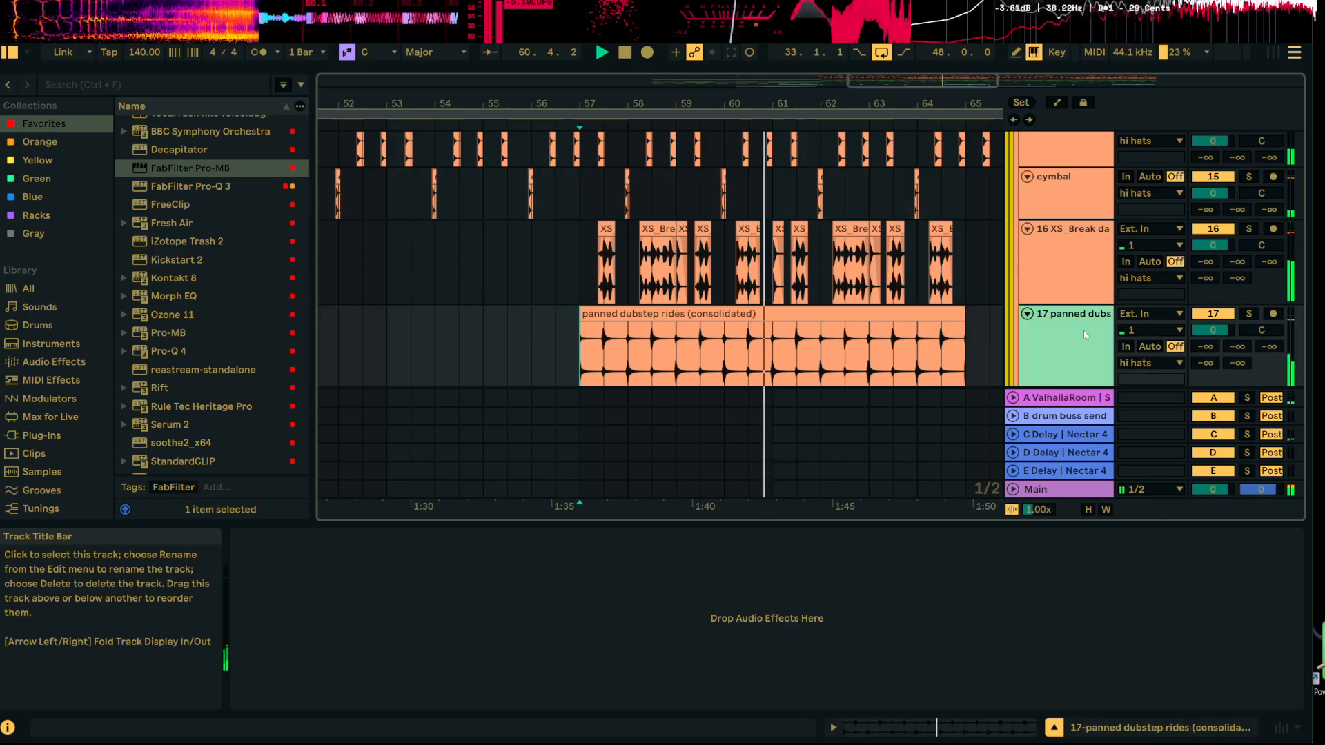
# Step: Examine the hi hat, cymbal, break and ride layers during playback up to bar 65
pyautogui.scroll(3, 1072, 314)
pyautogui.scroll(-3, 1072, 314)
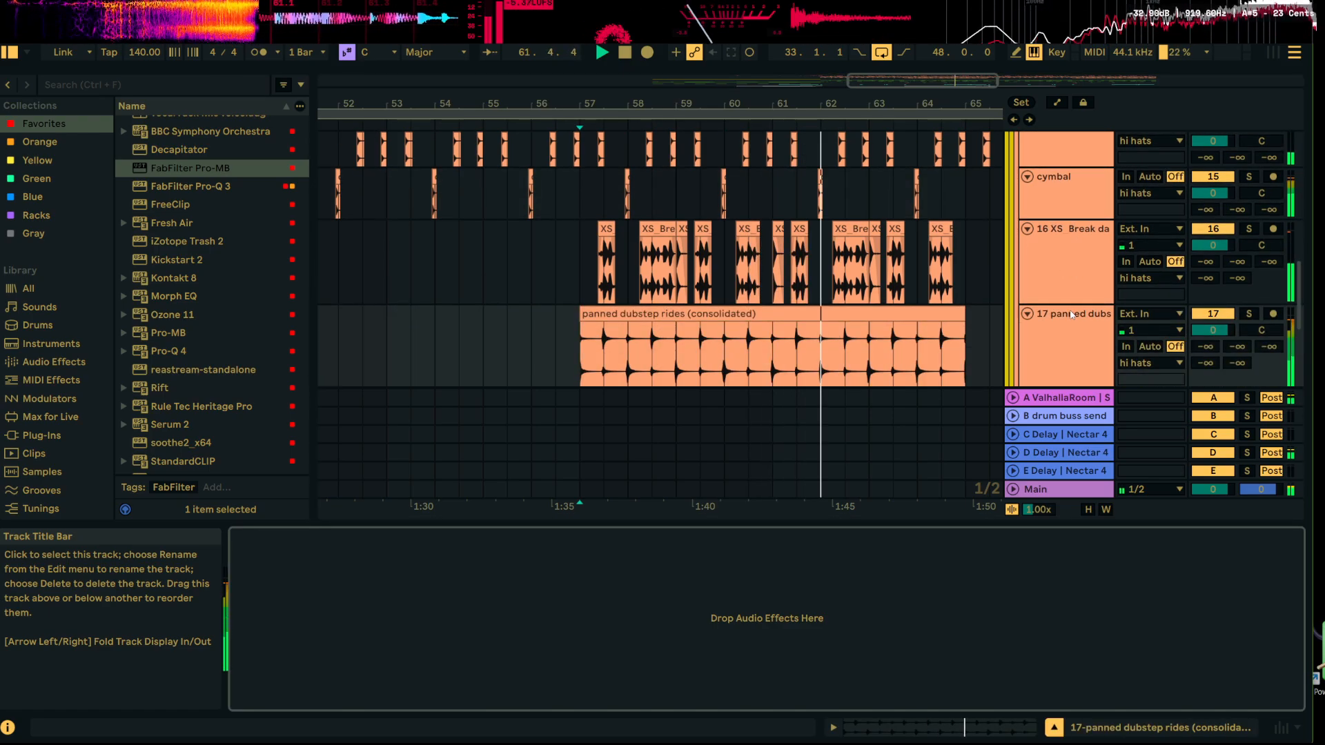
pyautogui.scroll(6, 1072, 310)
pyautogui.scroll(-5, 1072, 307)
pyautogui.scroll(-2, 1072, 304)
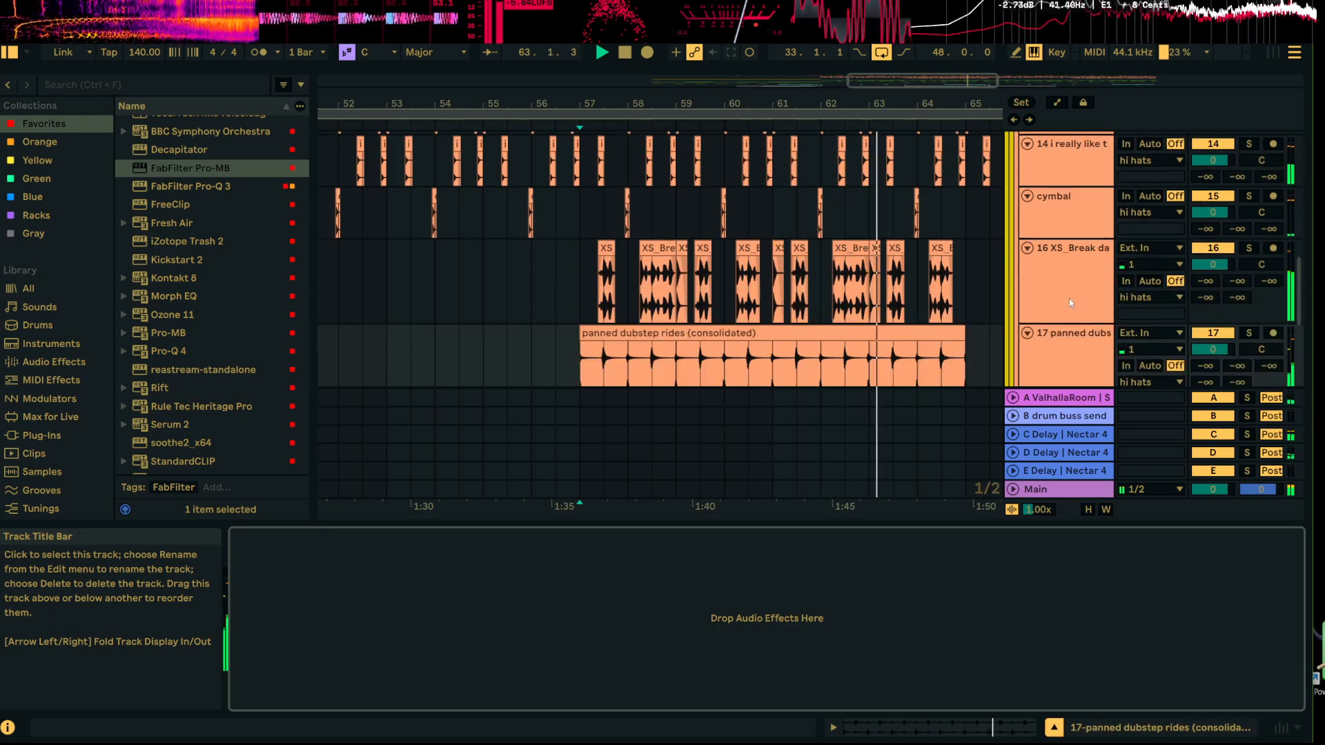
pyautogui.scroll(5, 1073, 301)
pyautogui.scroll(-2, 1073, 299)
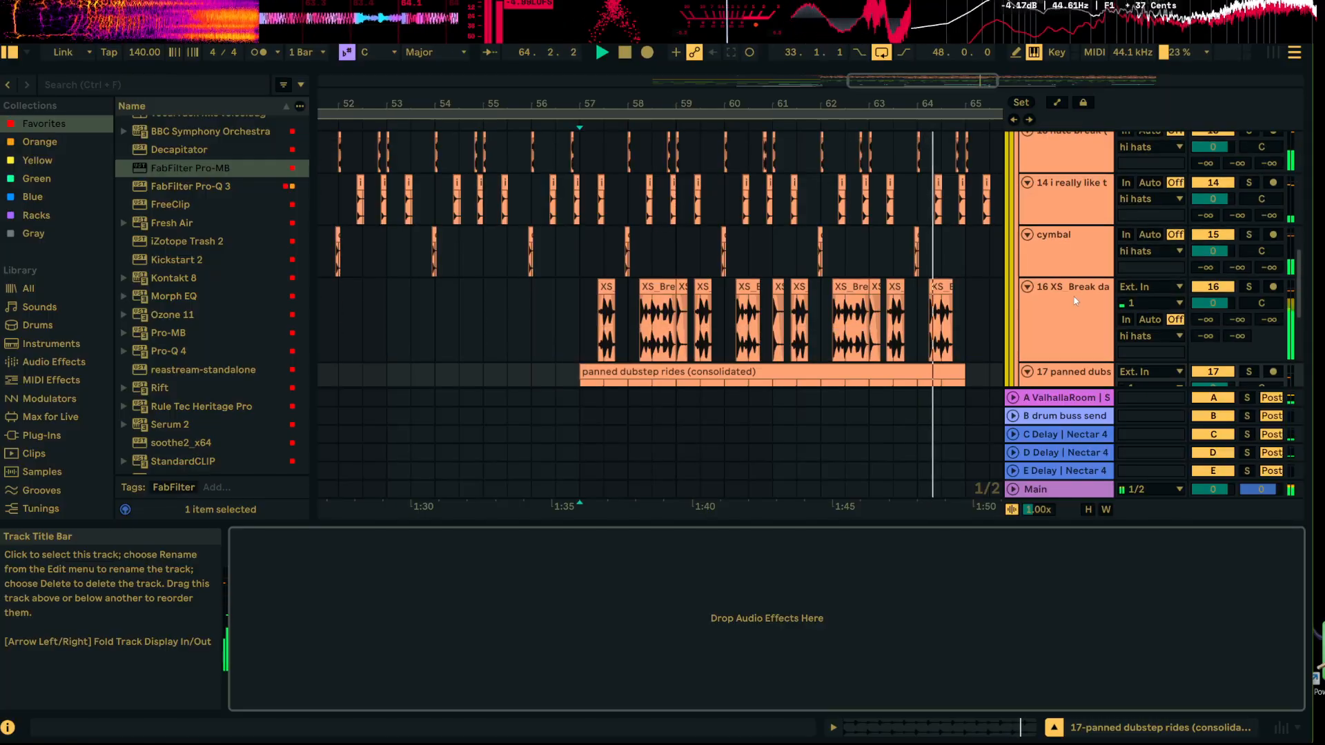
pyautogui.scroll(1, 1074, 301)
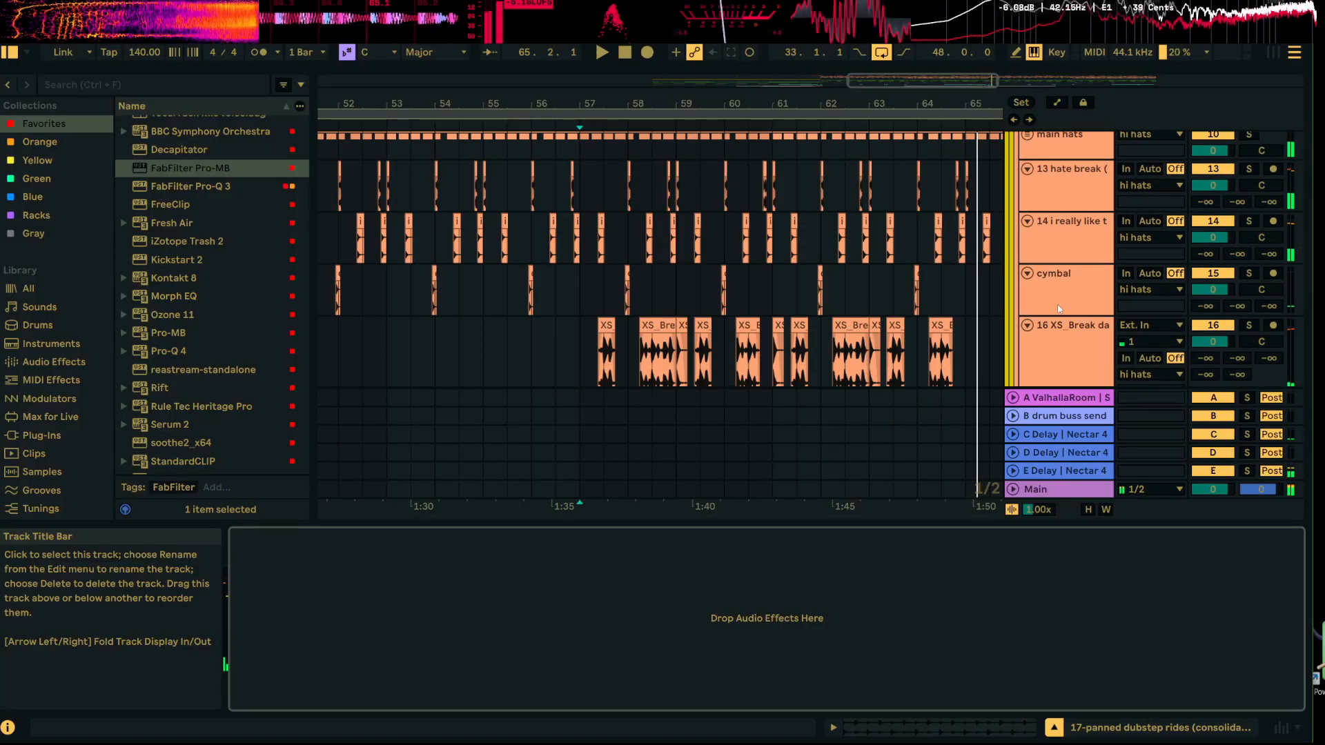
# Step: Fold the hi hats group and set the playback start at bar 49 on the kick track
pyautogui.scroll(5, 1061, 313)
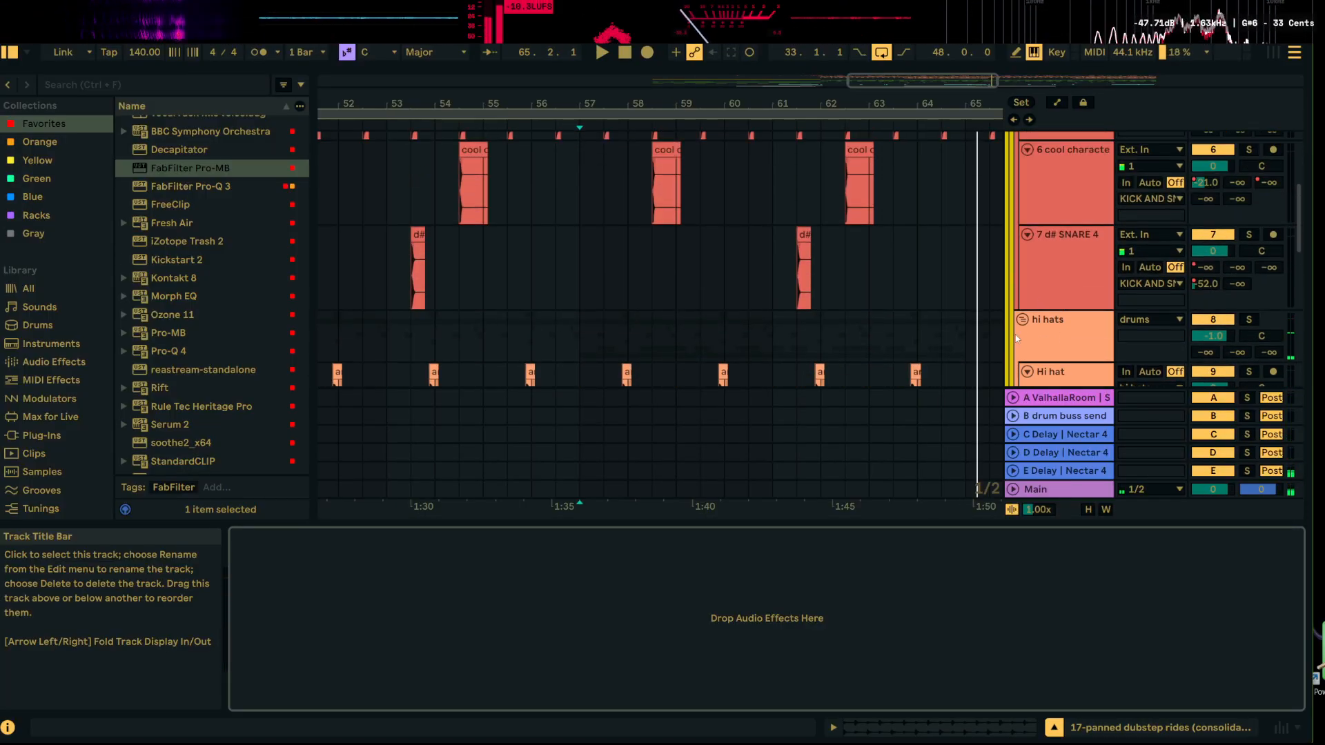
pyautogui.click(1022, 322)
pyautogui.scroll(9, 1062, 278)
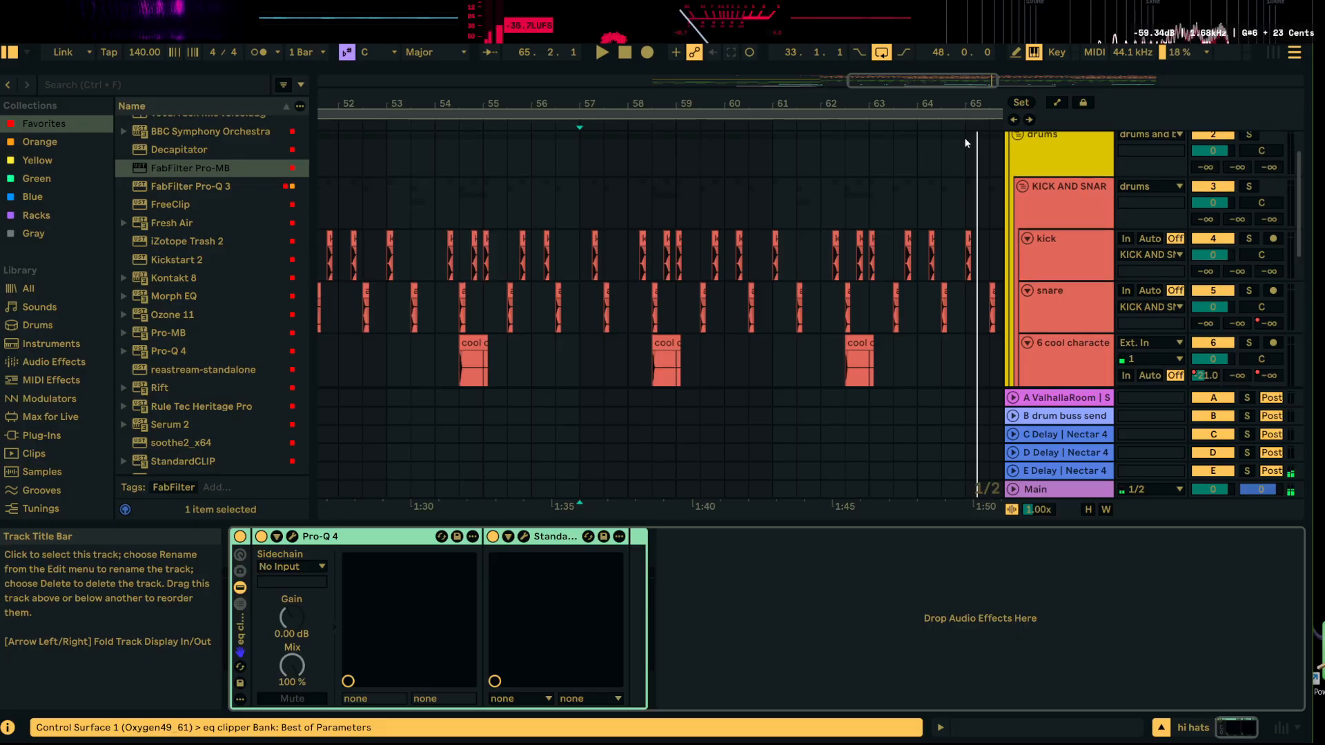
pyautogui.moveTo(970, 103); pyautogui.dragTo(971, 86)
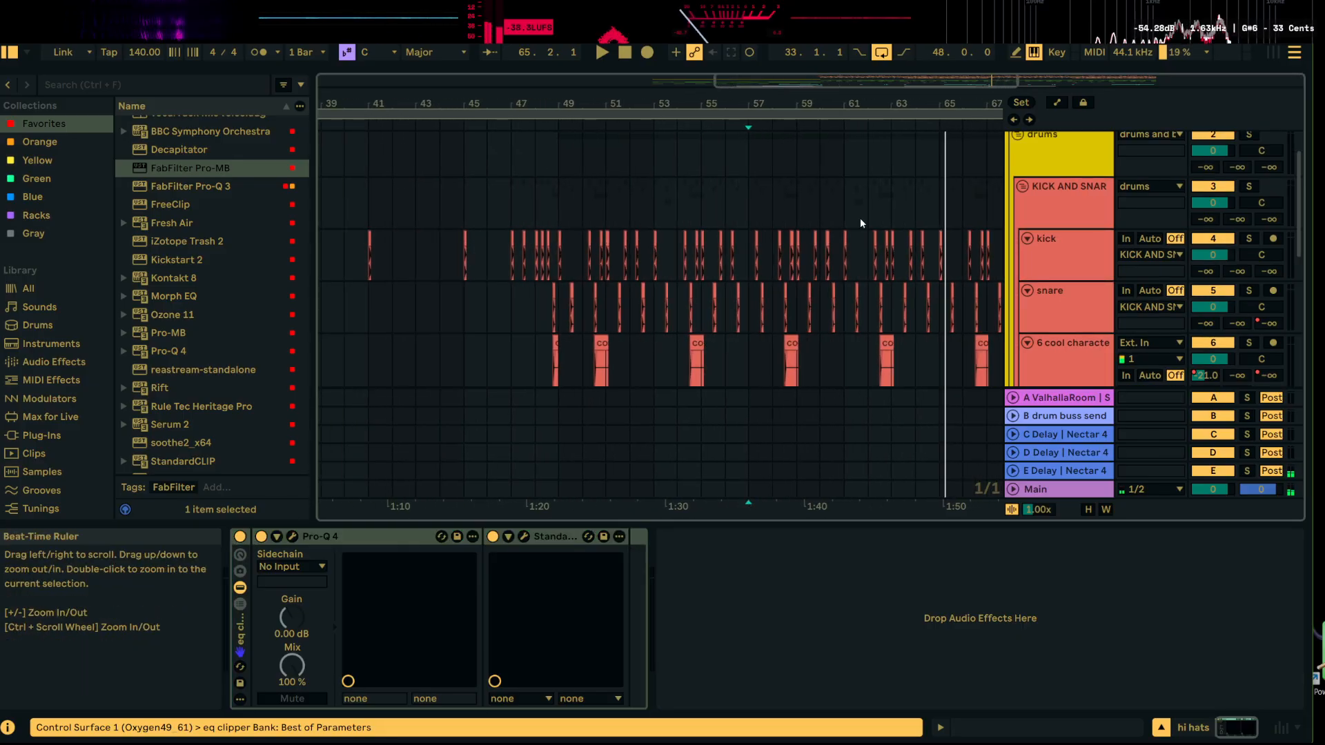
pyautogui.click(557, 252)
# Step: Solo the snare track and play it from bar 49
pyautogui.scroll(-5, 1095, 270)
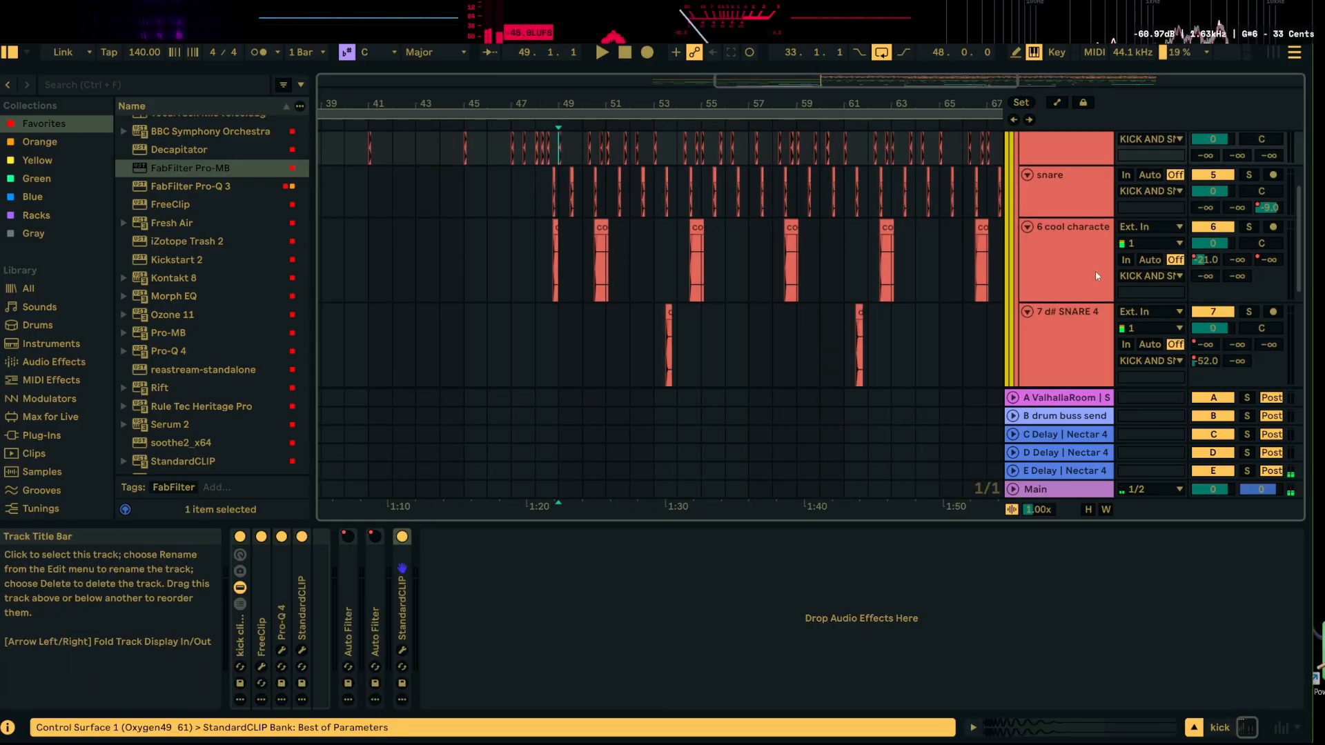
pyautogui.scroll(5, 1067, 301)
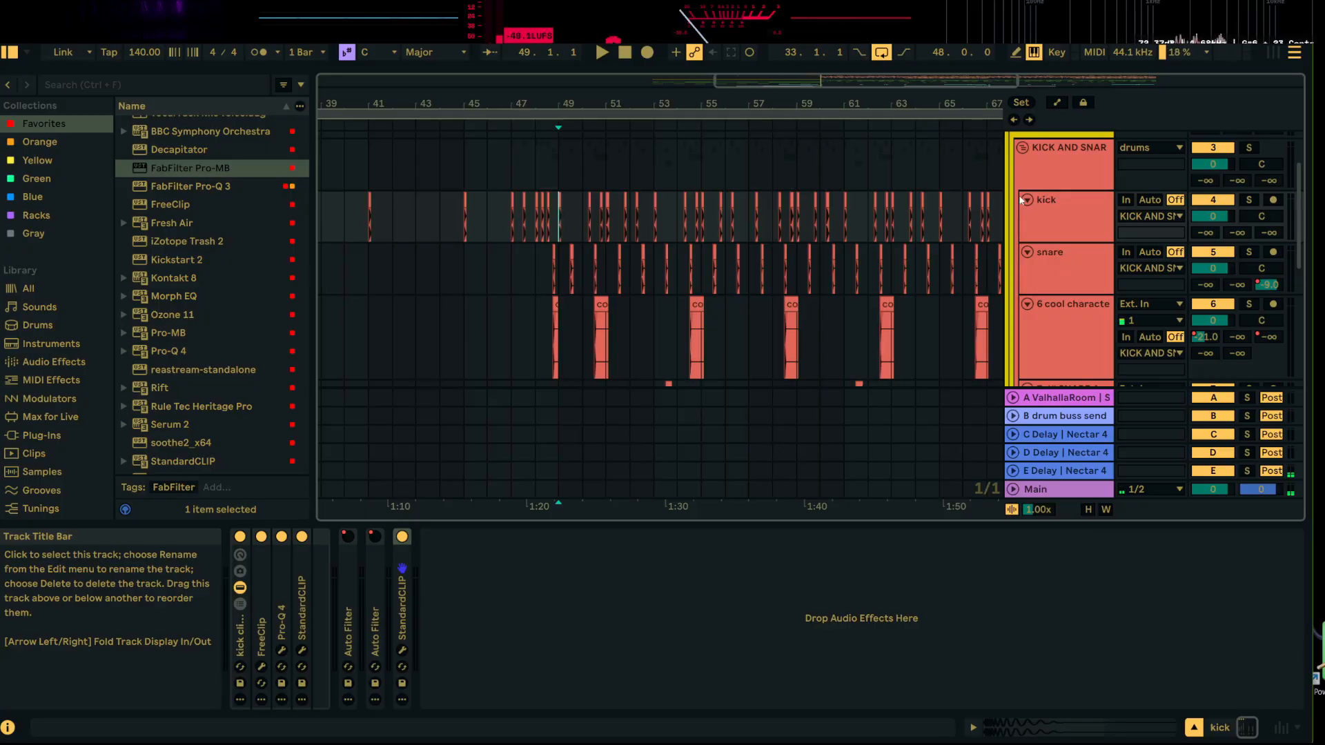
pyautogui.scroll(-1, 1101, 279)
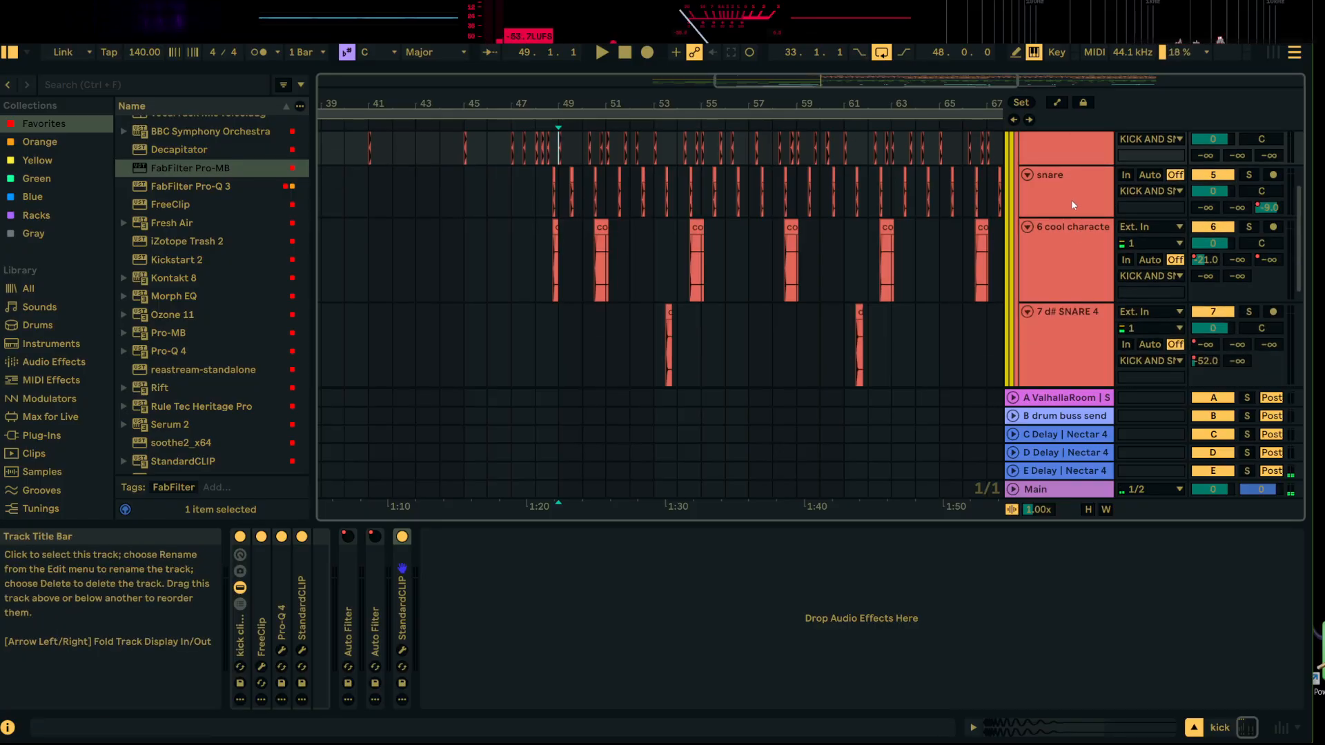
pyautogui.click(1248, 174)
pyautogui.press('space')
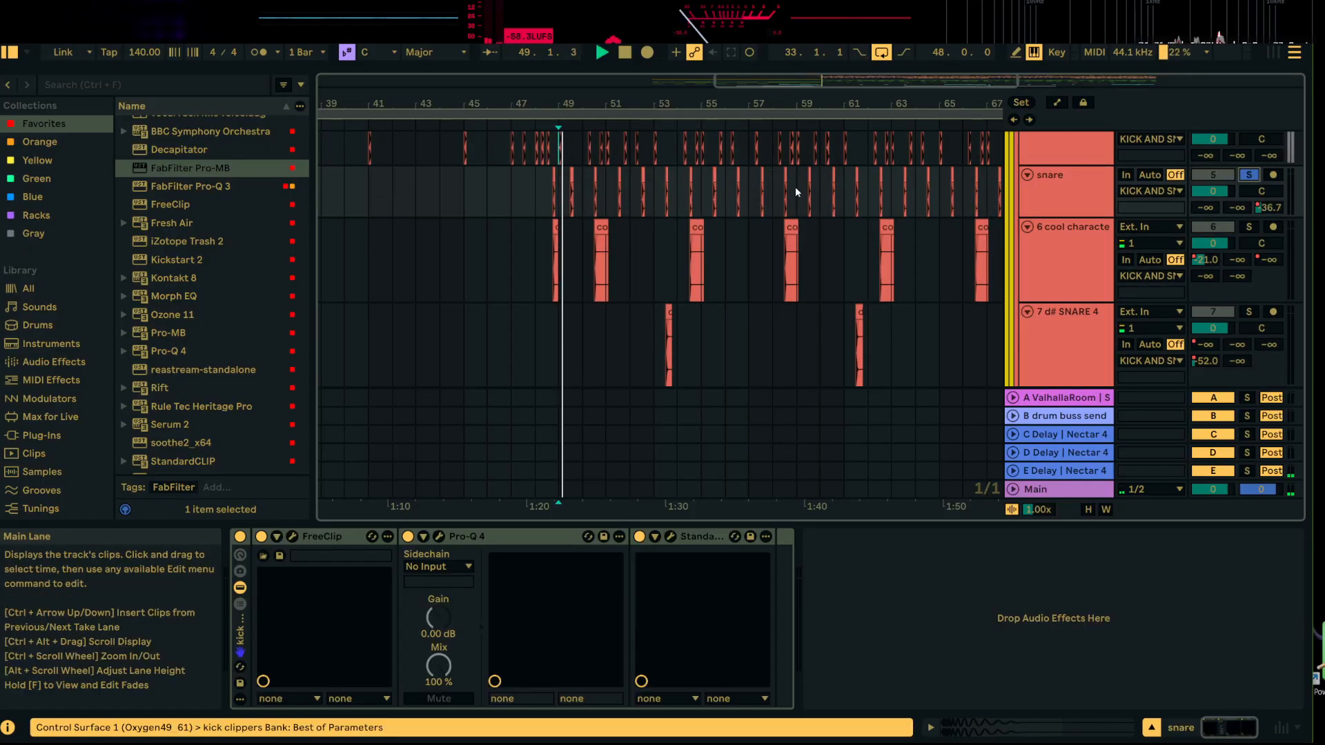
pyautogui.moveTo(587, 112); pyautogui.dragTo(588, 187)
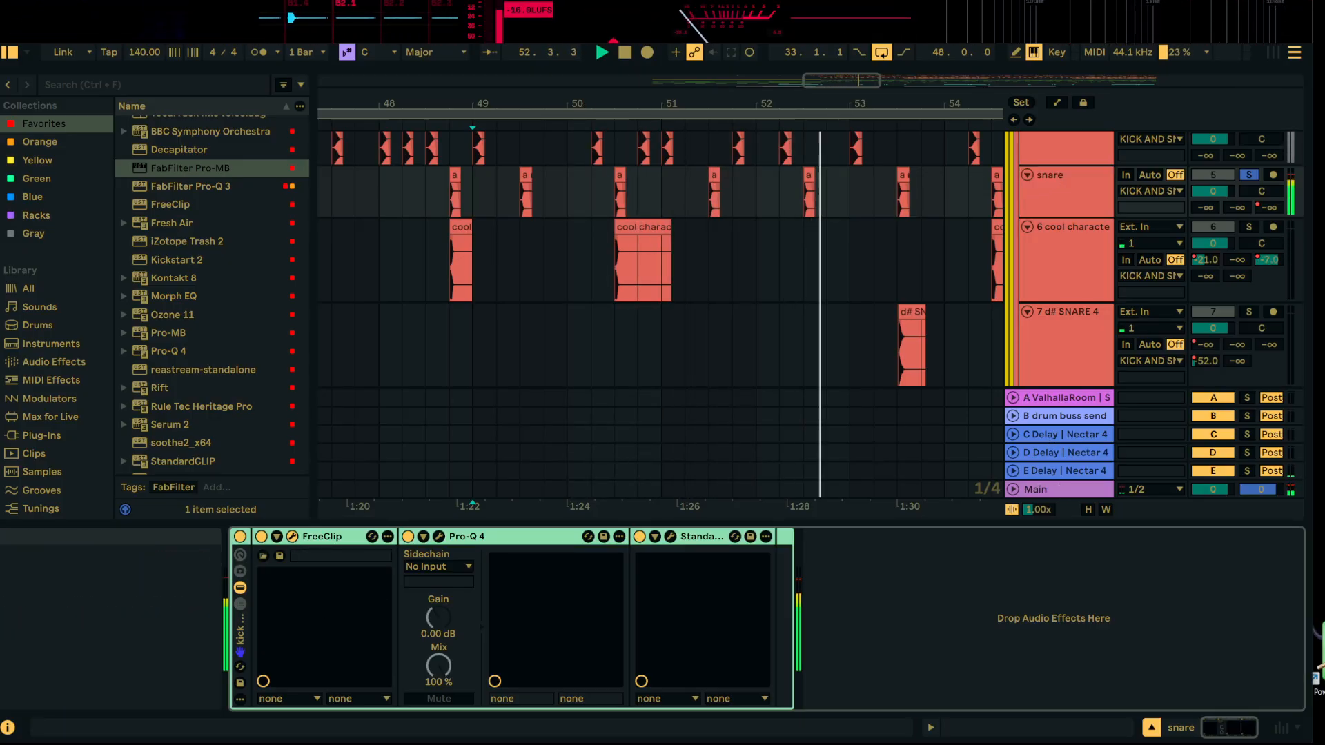
# Step: Review the snare's FreeClip settings and move its Pro-Q 4 low cut slightly higher during playback, closing both plug-in windows
pyautogui.click(293, 536)
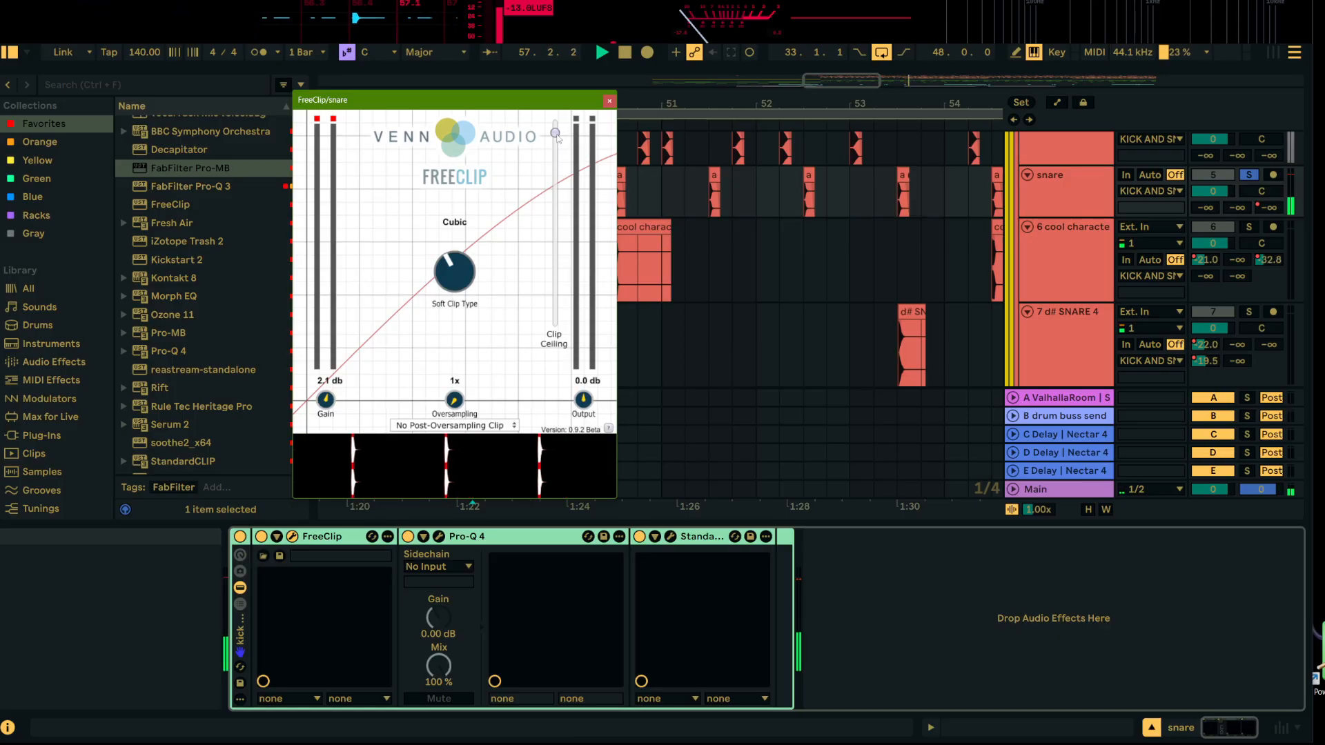
pyautogui.click(609, 101)
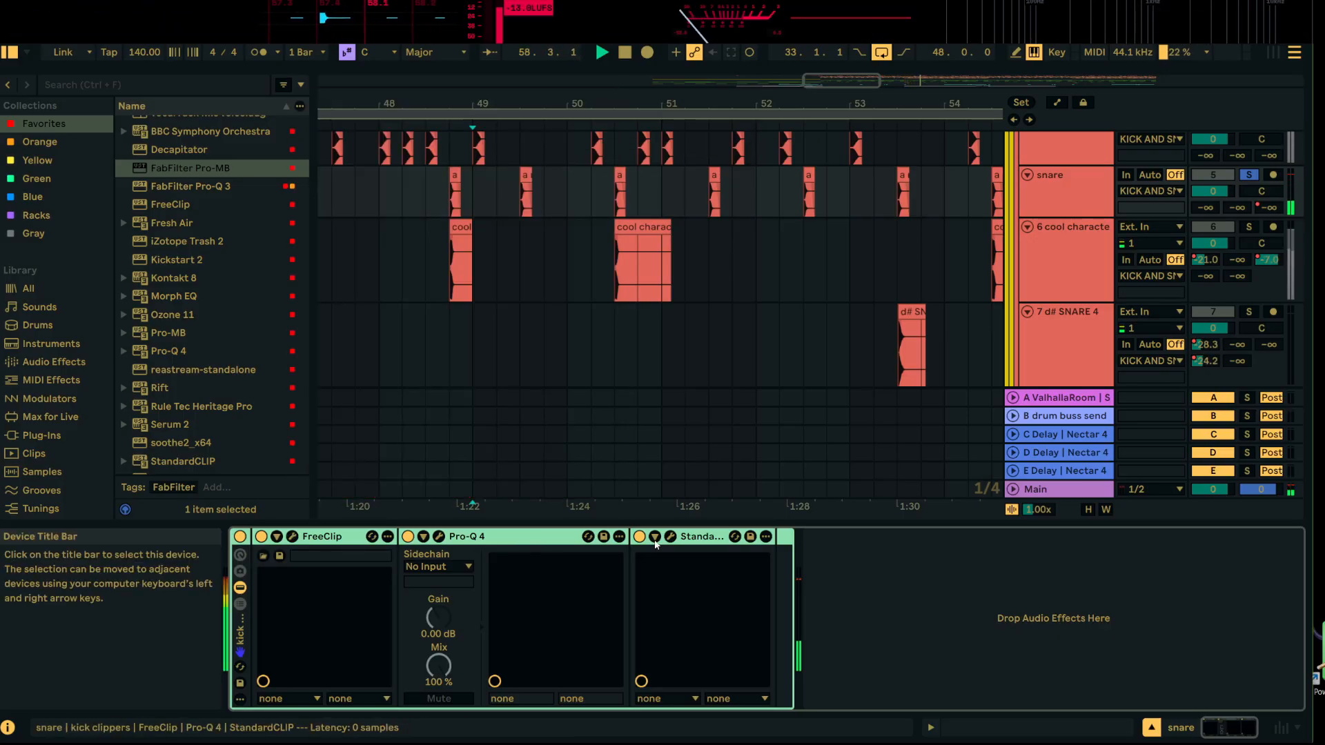
pyautogui.click(438, 536)
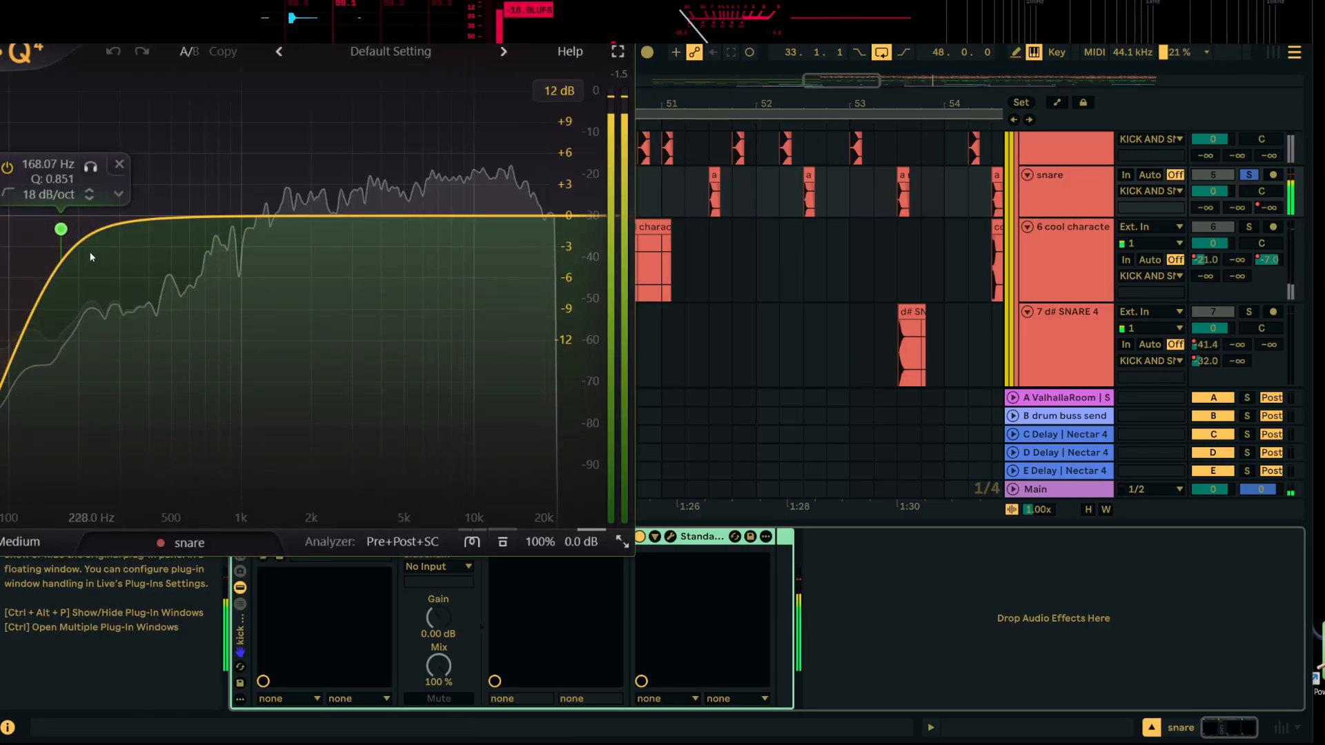
pyautogui.moveTo(60, 228); pyautogui.dragTo(66, 228)
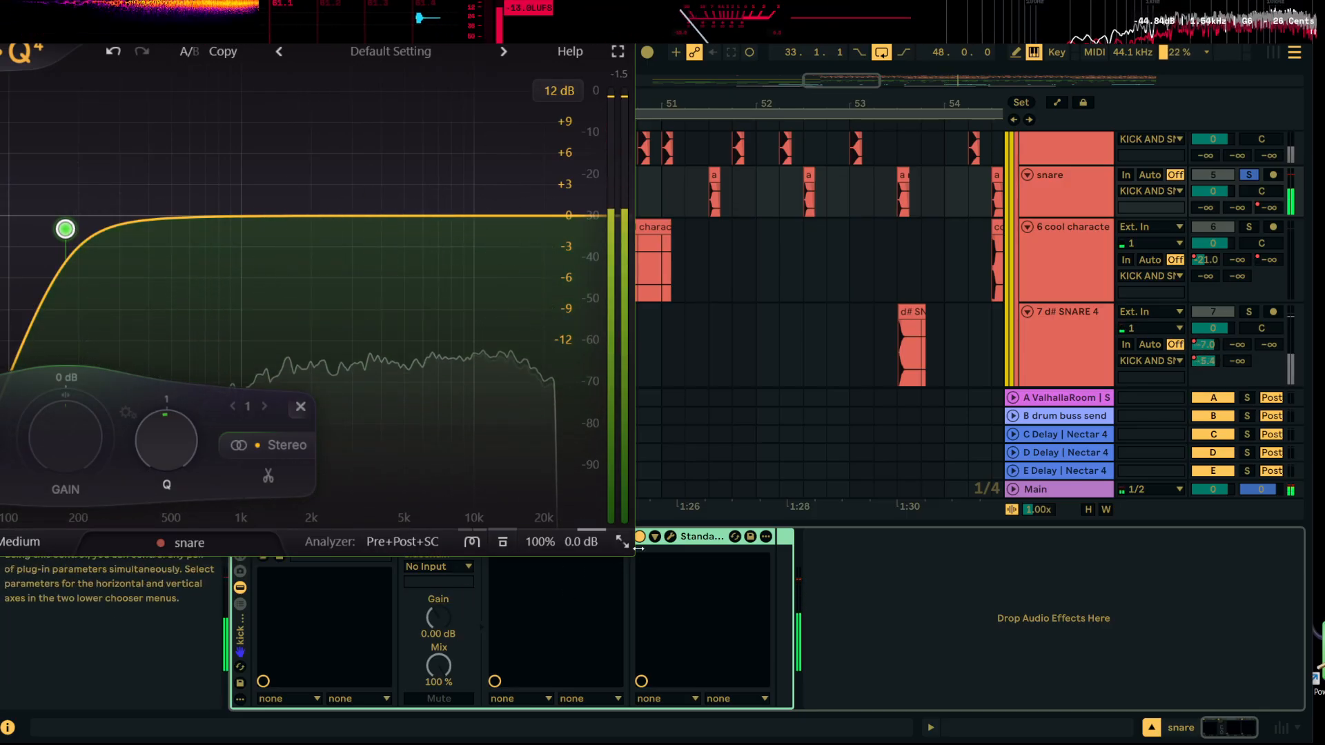
pyautogui.moveTo(638, 548); pyautogui.dragTo(612, 499)
pyautogui.click(439, 536)
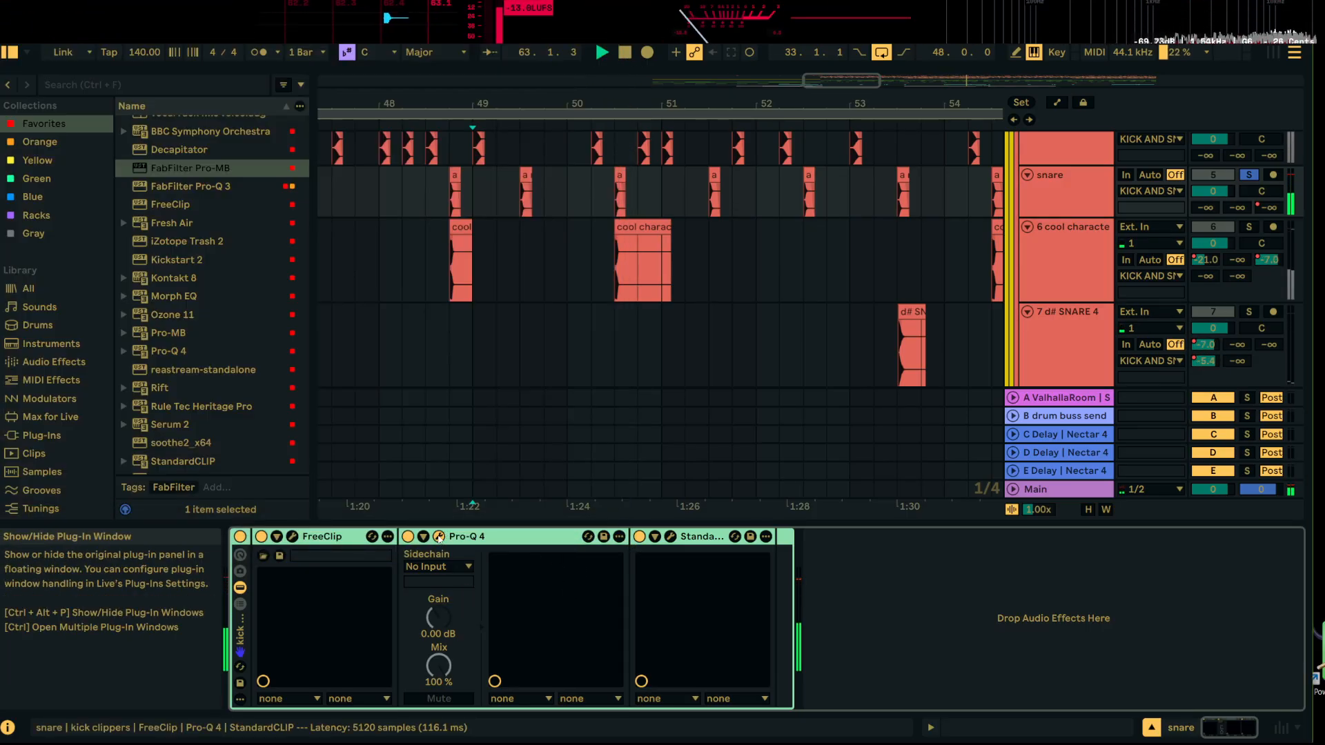
# Step: Examine the hard clip gain and ceiling settings in the snare's StandardCLIP during playback, stop playback and close the plug-in
pyautogui.click(293, 536)
pyautogui.moveTo(13, 98); pyautogui.dragTo(699, 100)
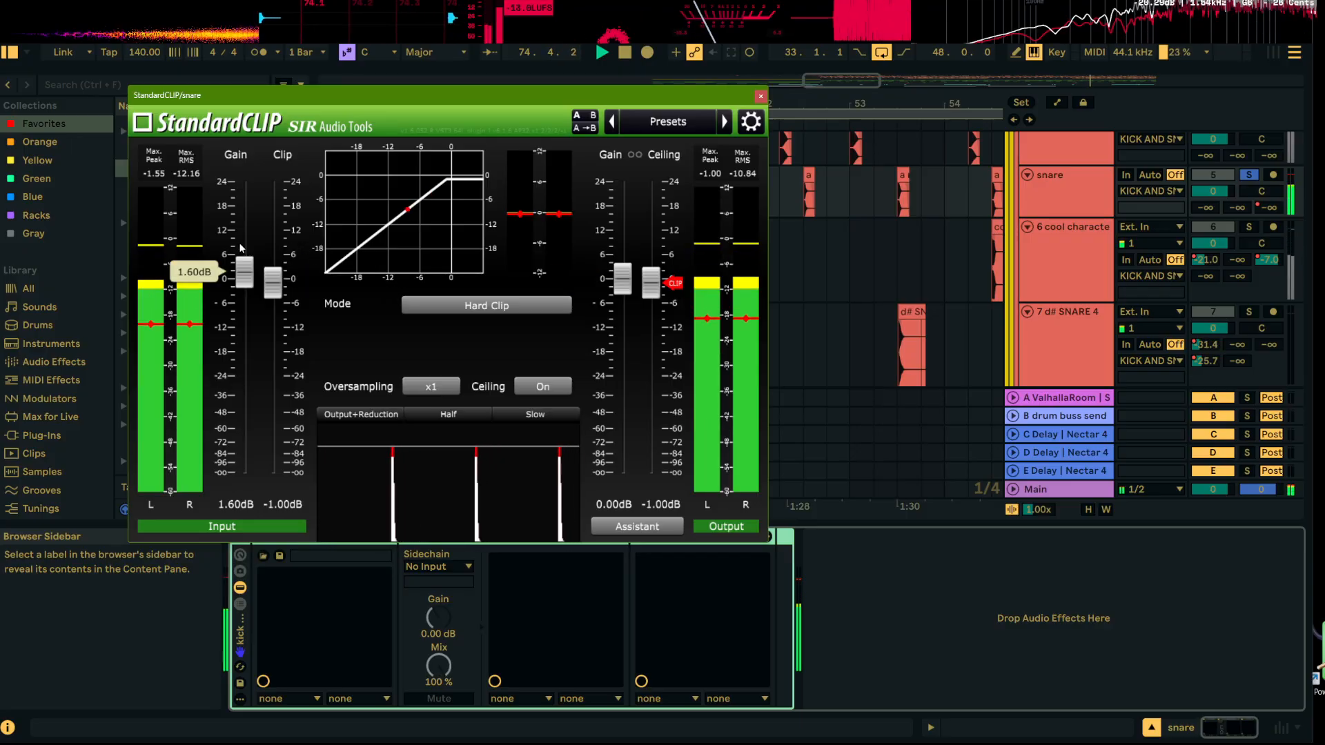
pyautogui.moveTo(671, 282)
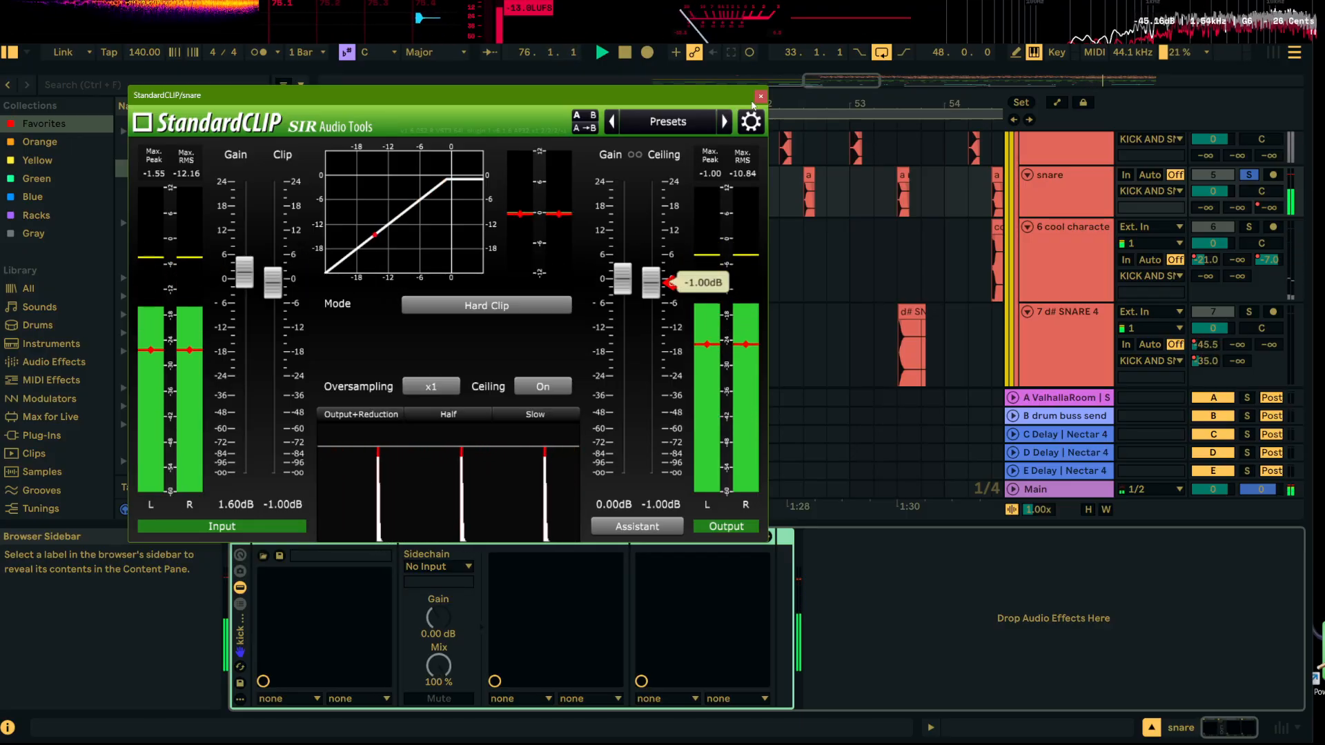
pyautogui.press('space')
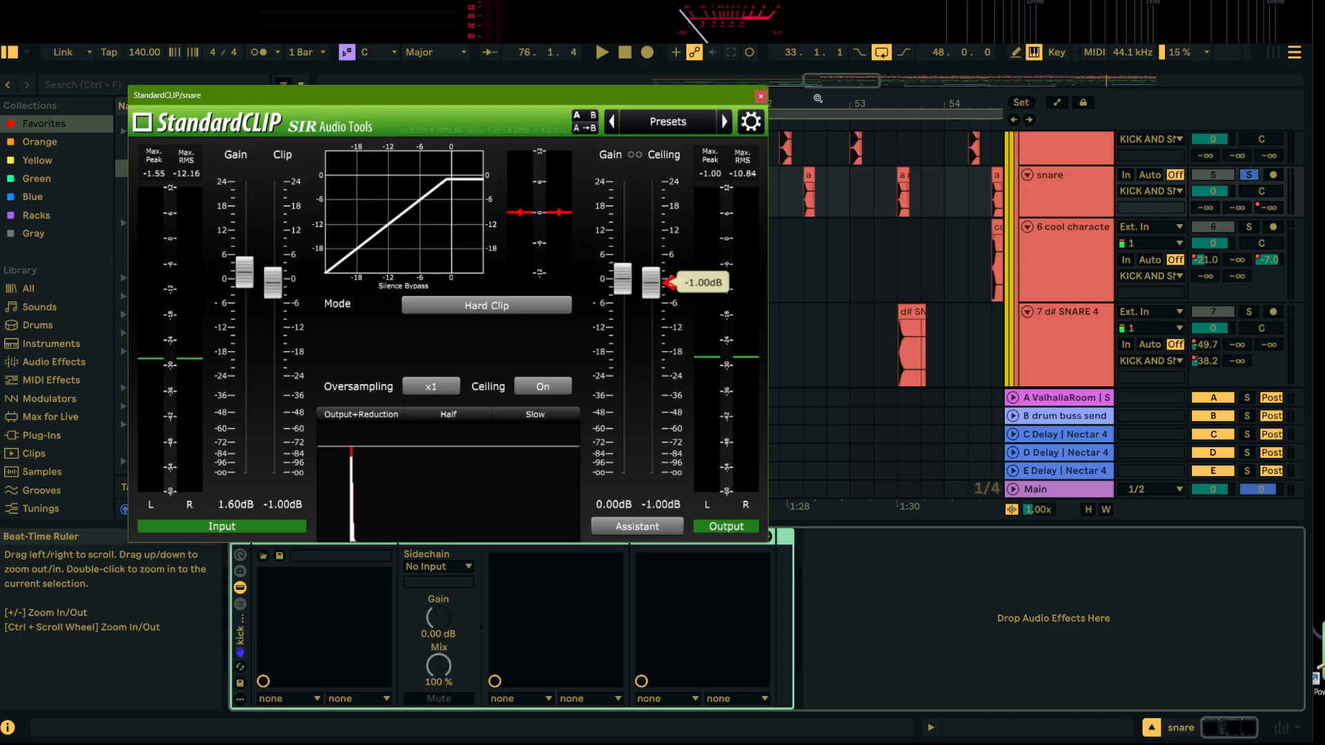
pyautogui.click(760, 96)
# Step: Solo the hi hats group together with the snare, fold tracks 6 and 7, and play both from bar 49
pyautogui.click(1050, 186)
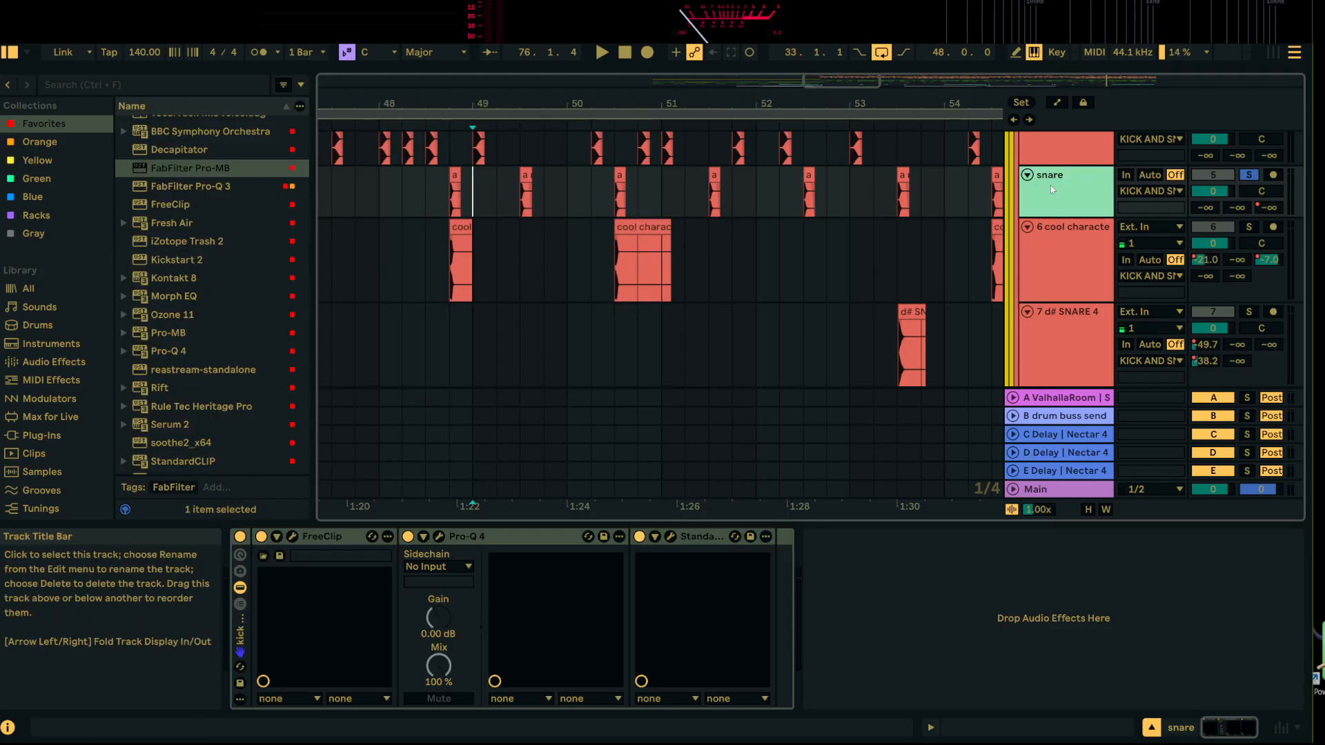
pyautogui.scroll(-3, 1234, 199)
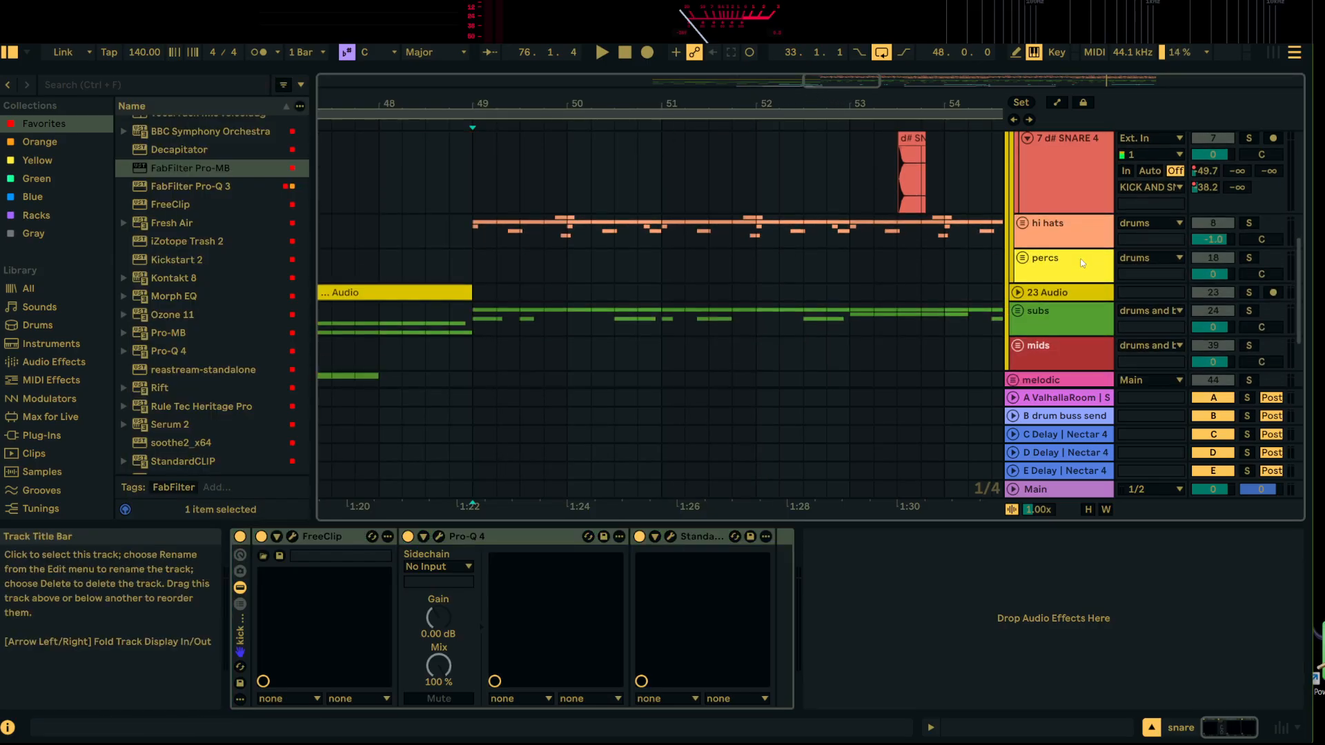
pyautogui.click(1248, 223)
pyautogui.scroll(3, 898, 189)
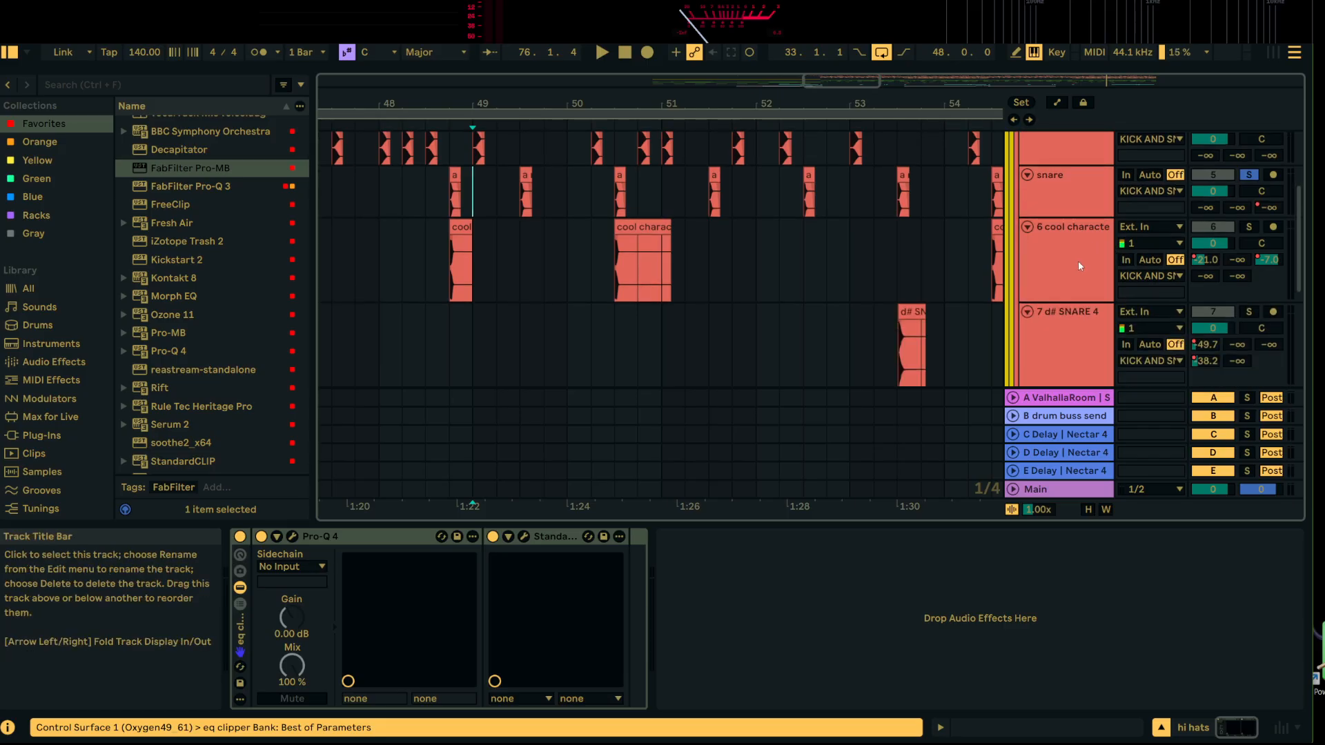
pyautogui.press('Left')
pyautogui.press('space')
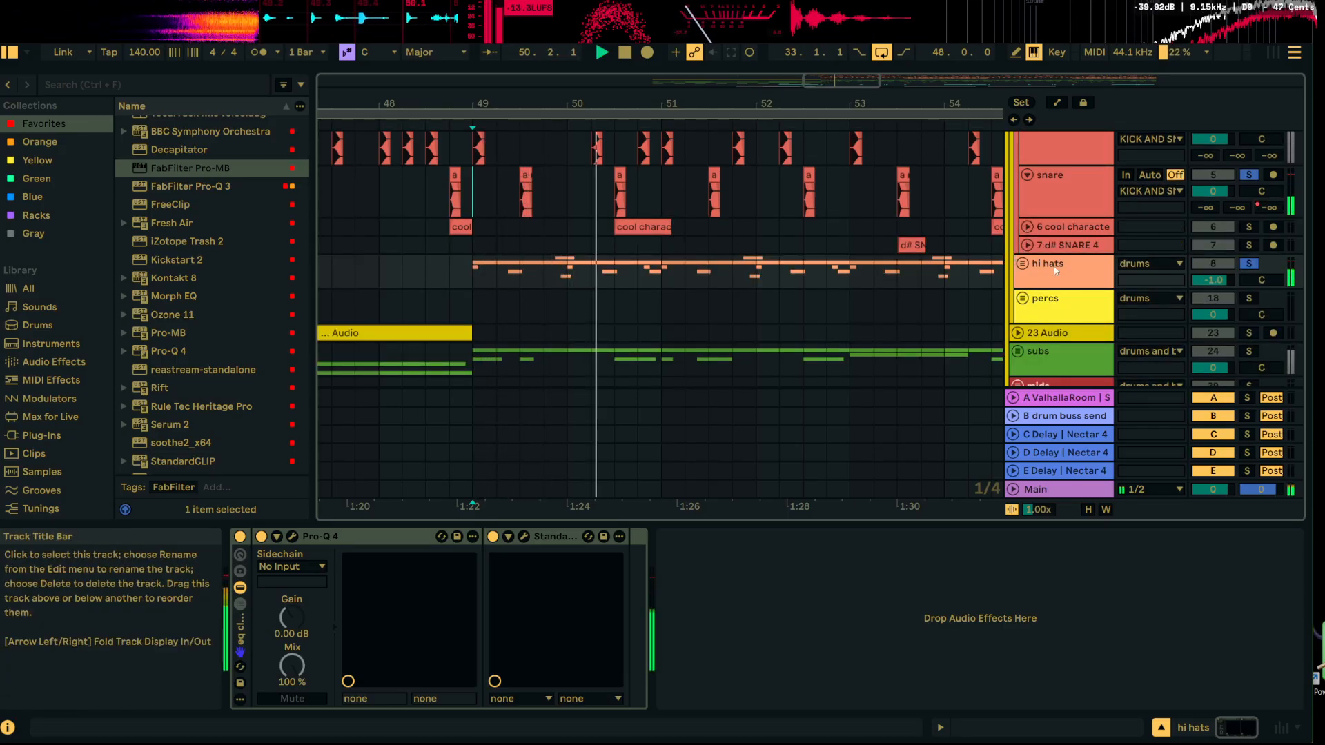
# Step: Unfold the hi hats group to show its individual layers while the snare and hats play
pyautogui.click(1035, 267)
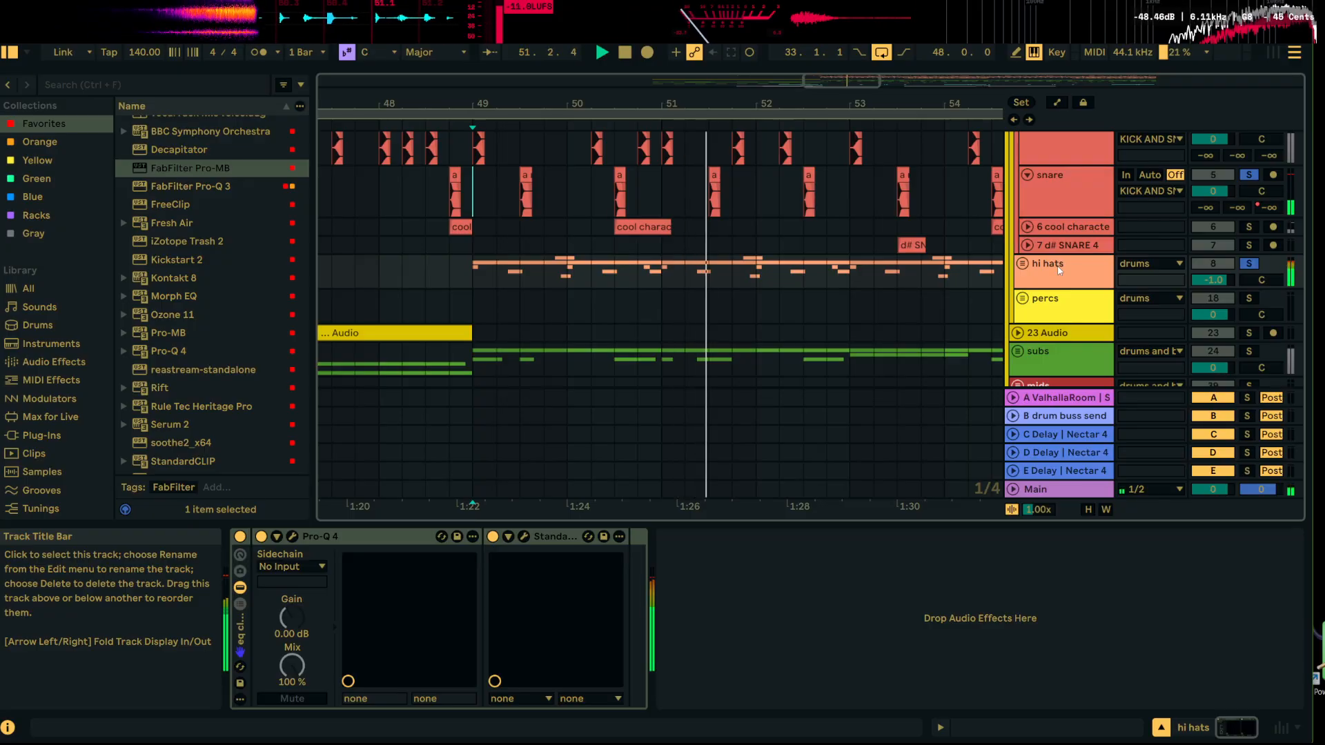
pyautogui.press('Right')
pyautogui.scroll(-3, 1095, 272)
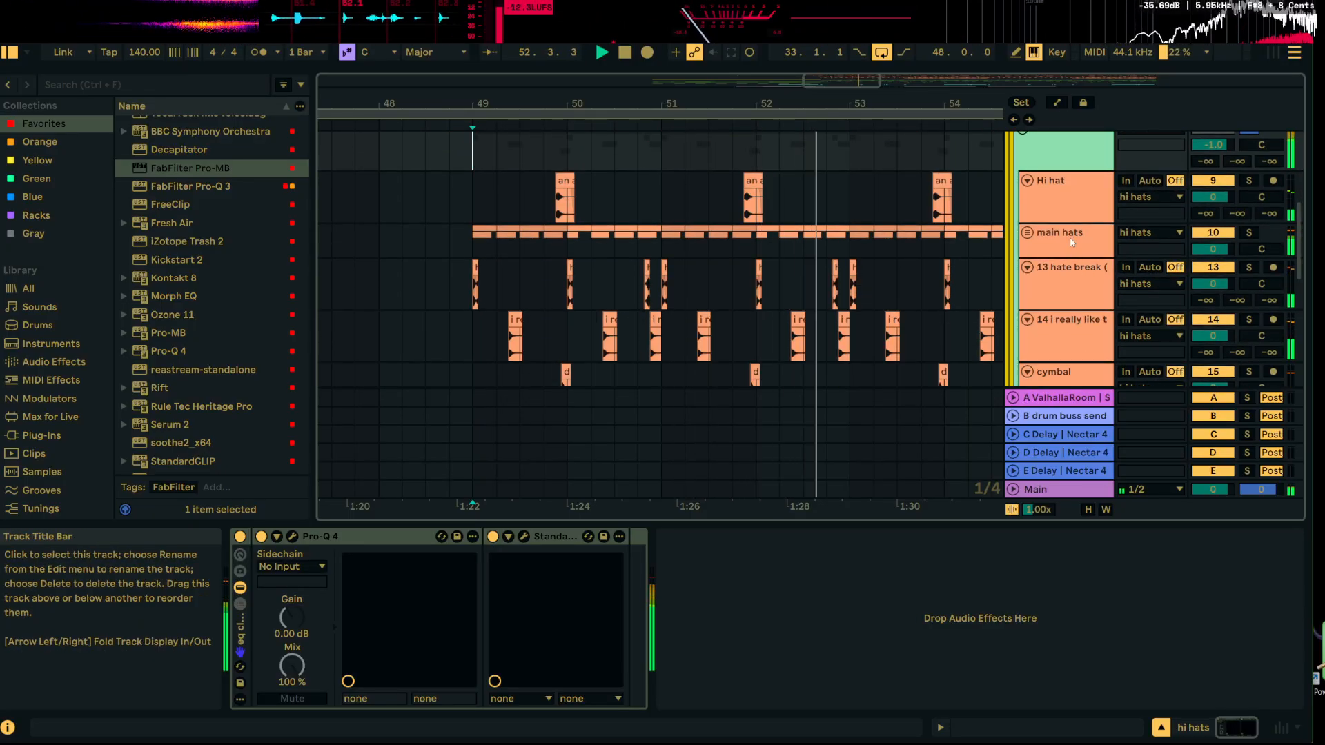
# Step: Select the main hats track, solo it and stop playback
pyautogui.click(1072, 239)
pyautogui.press('s')
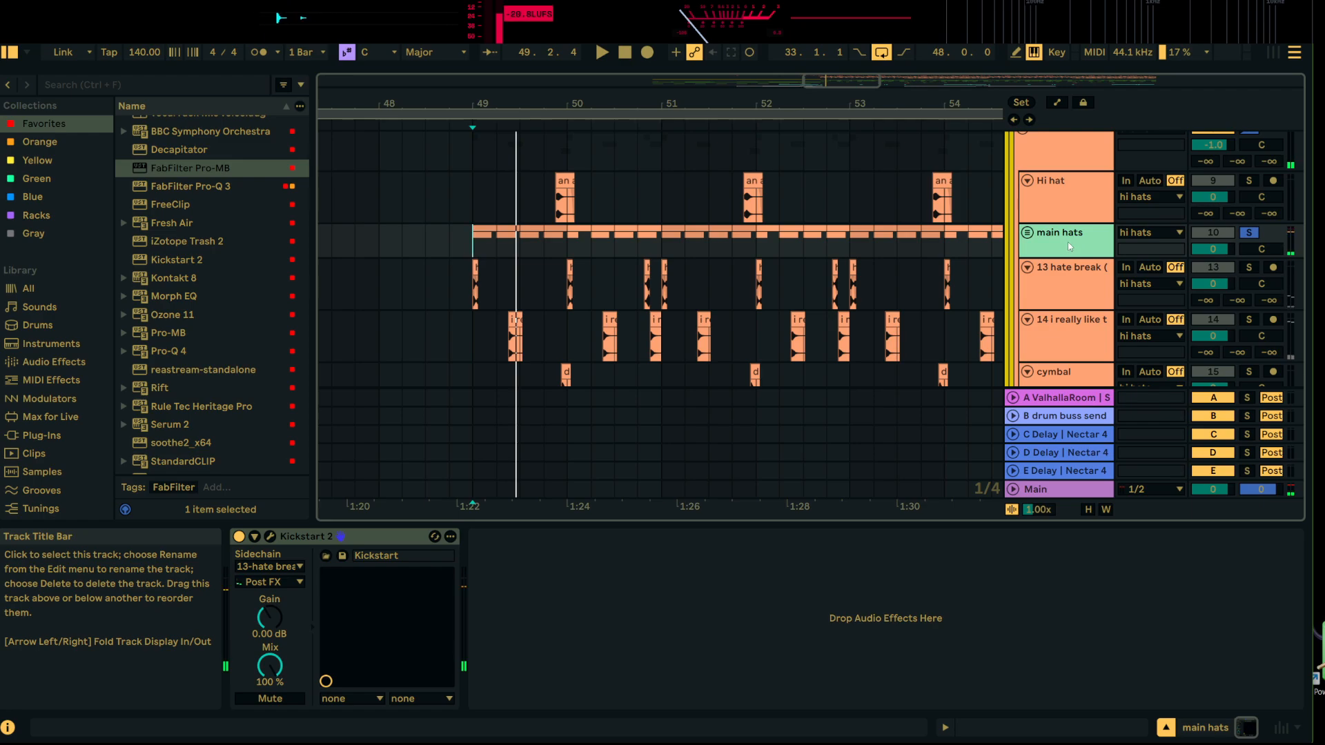
pyautogui.scroll(3, 1067, 241)
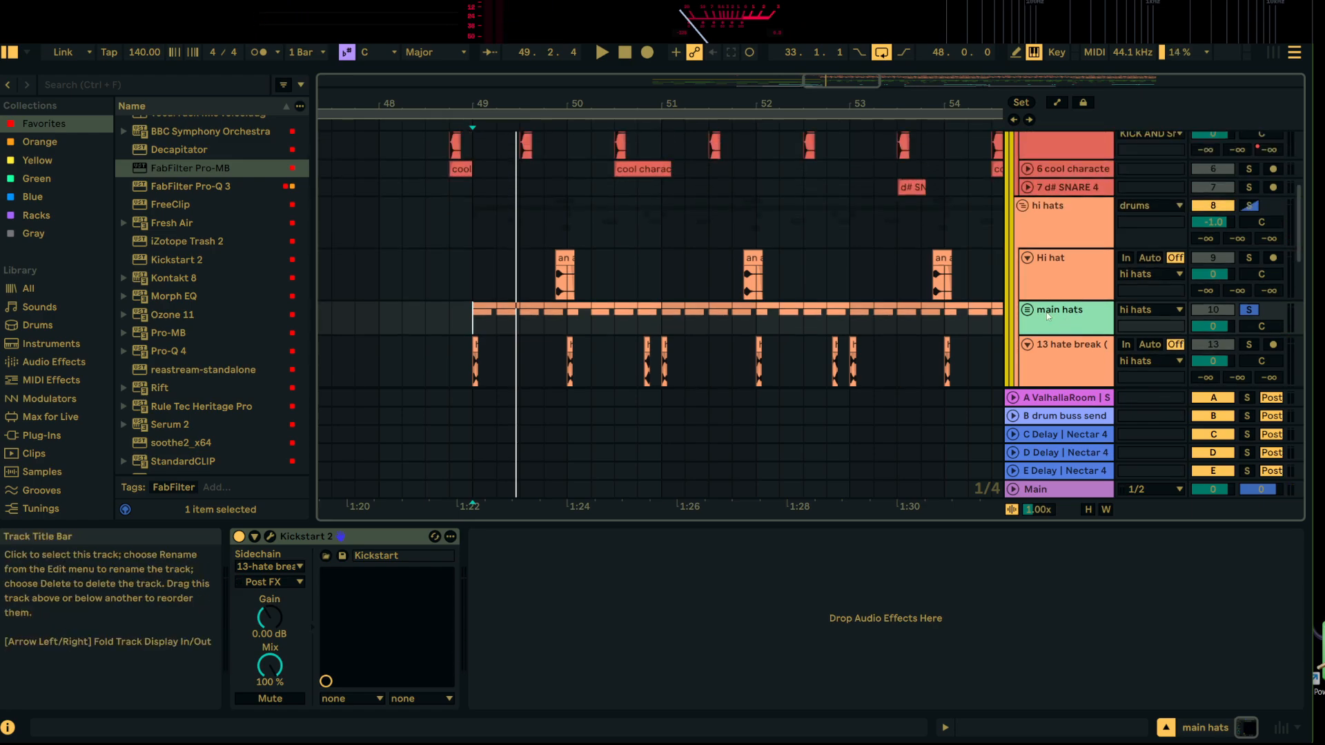
# Step: Duplicate Kickstart 2 on the main hats track and set the copy's sidechain source to snare
pyautogui.click(378, 540)
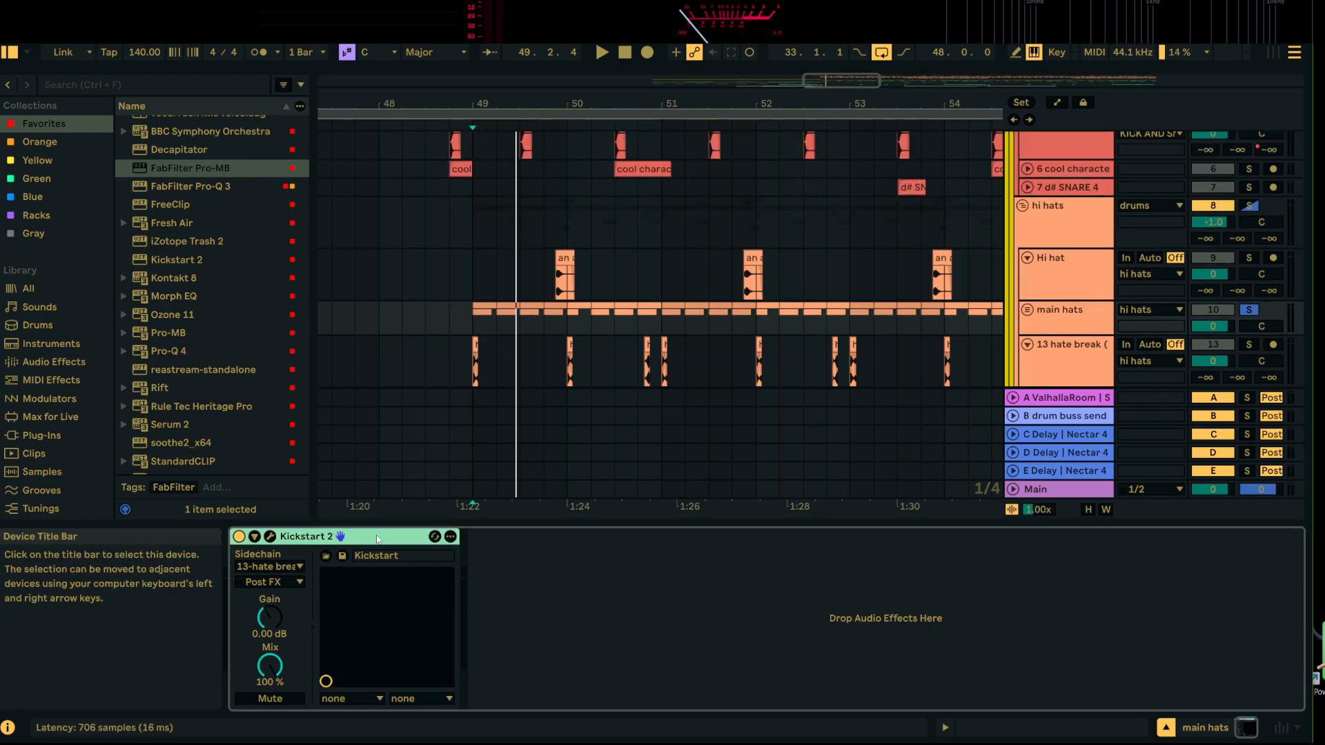
pyautogui.hotkey('ctrl', 'd')
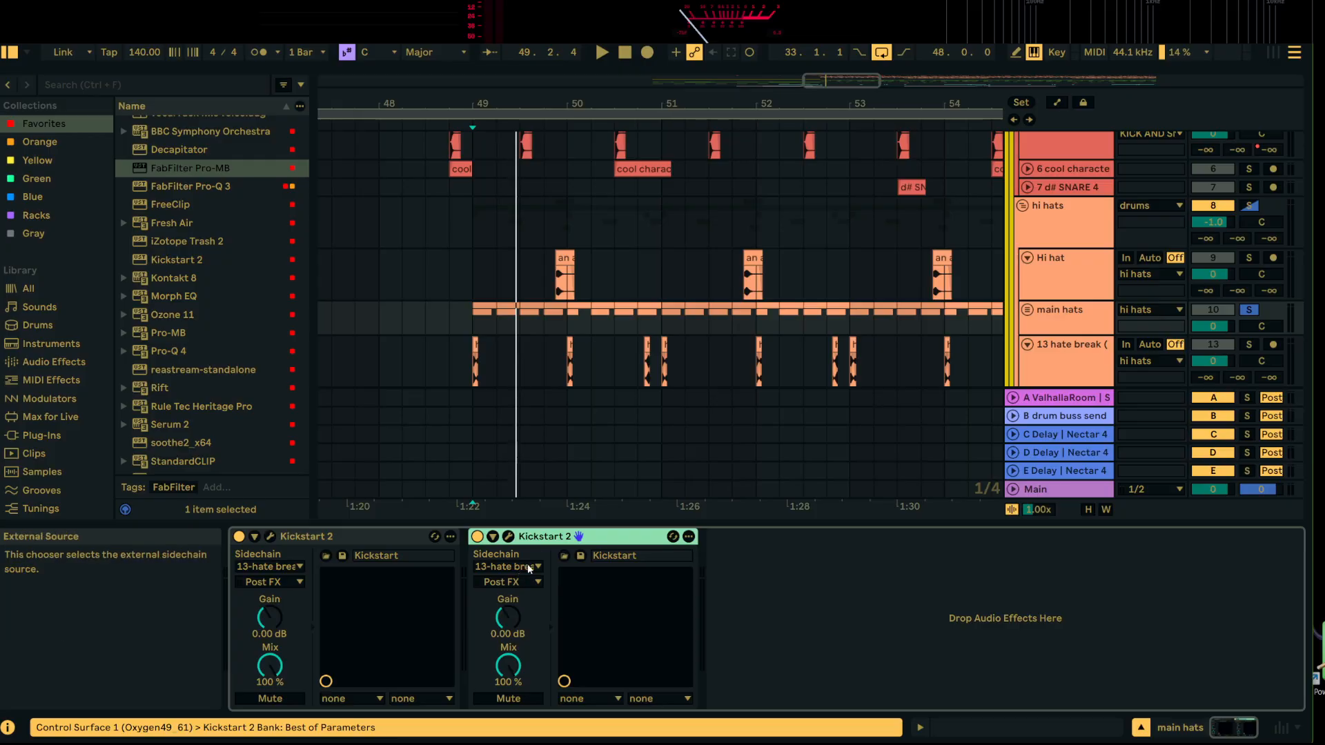
pyautogui.click(529, 568)
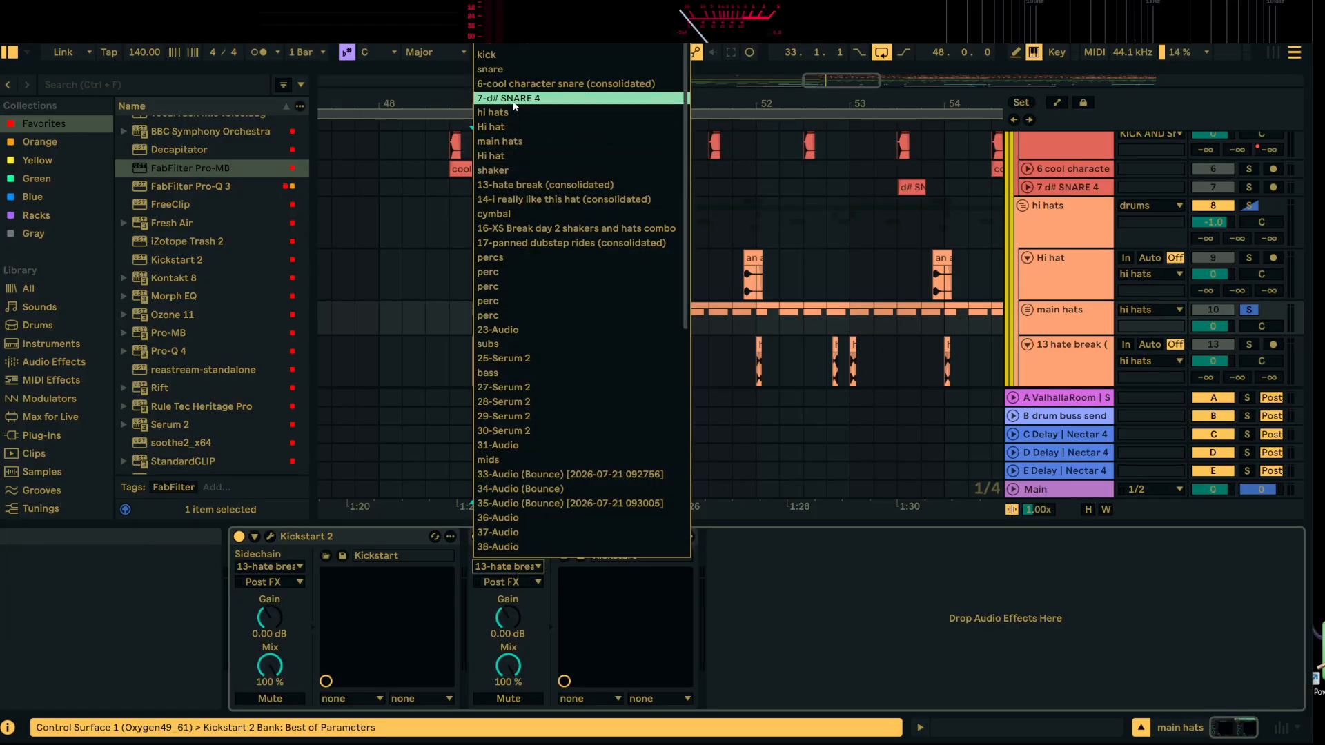
pyautogui.press('Escape')
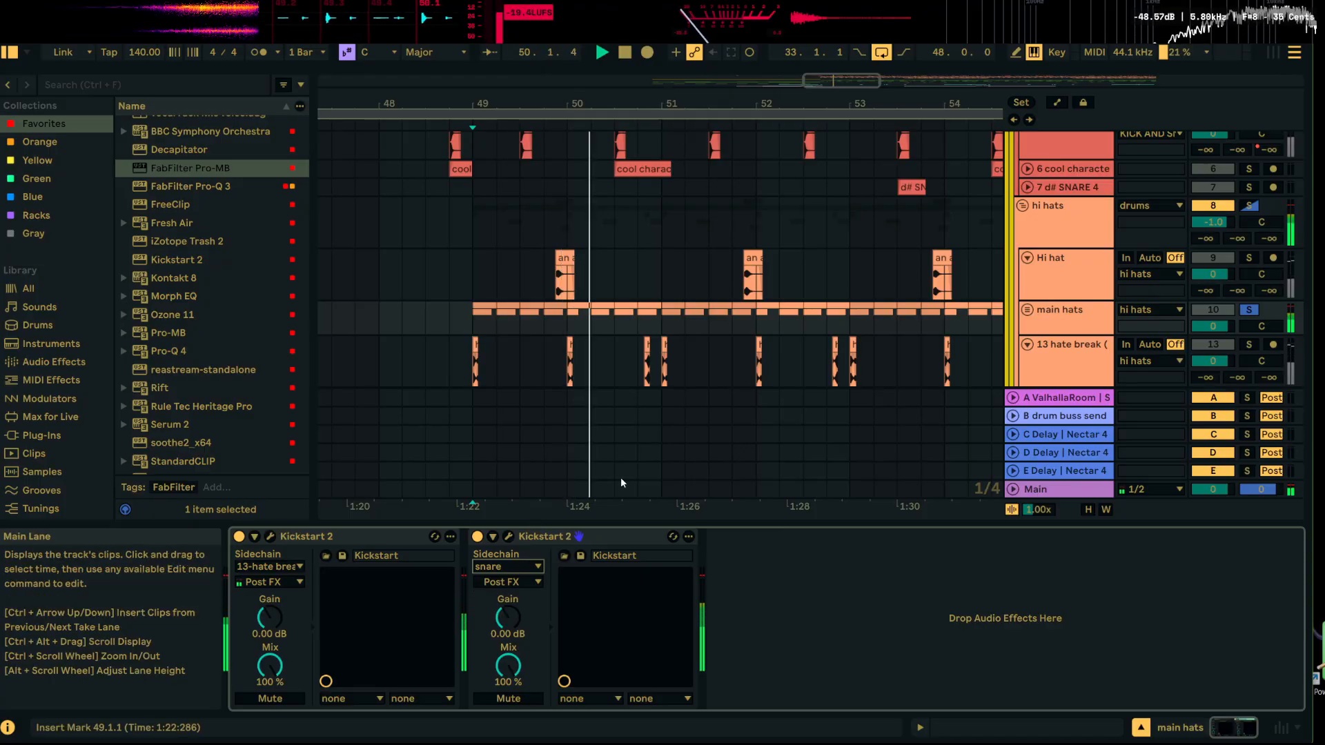
# Step: Solo the snare together with the main hats during playback and reselect the main hats track
pyautogui.scroll(2, 1107, 294)
pyautogui.scroll(2, 1148, 281)
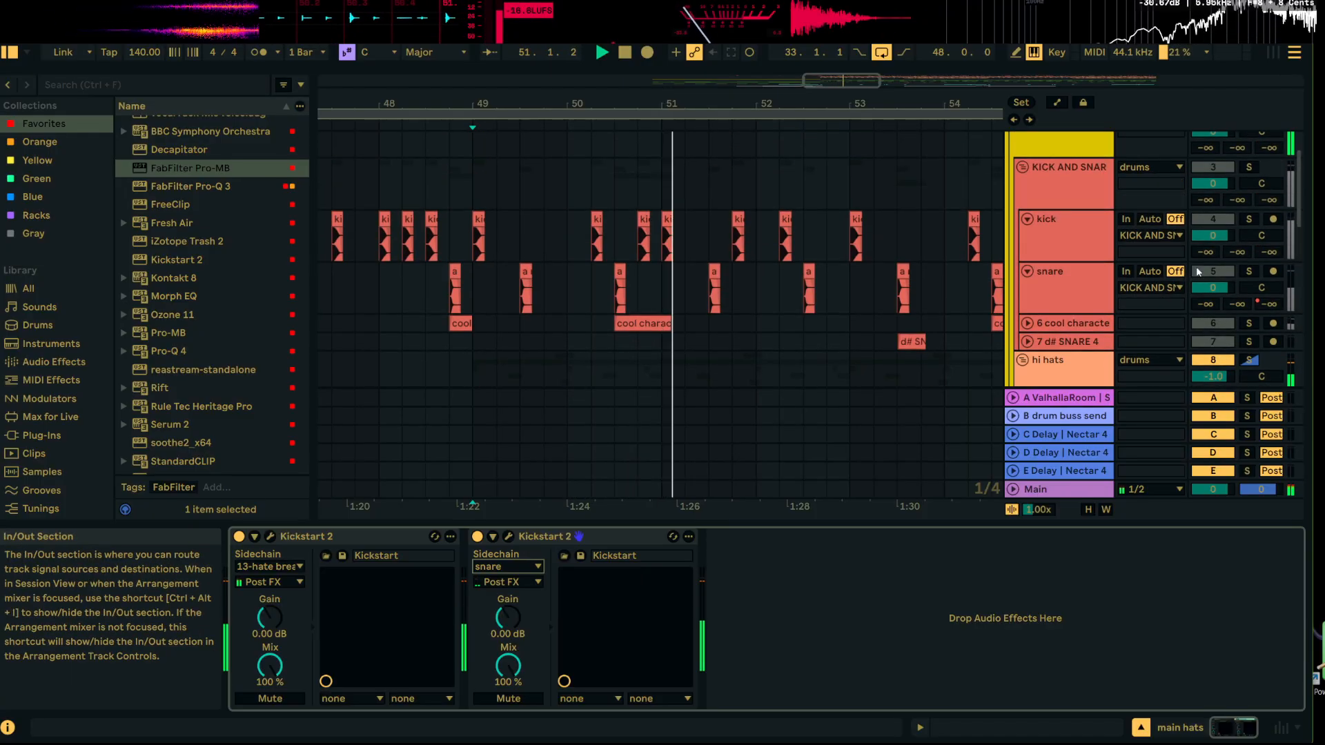
pyautogui.click(1243, 274)
pyautogui.scroll(-4, 1035, 331)
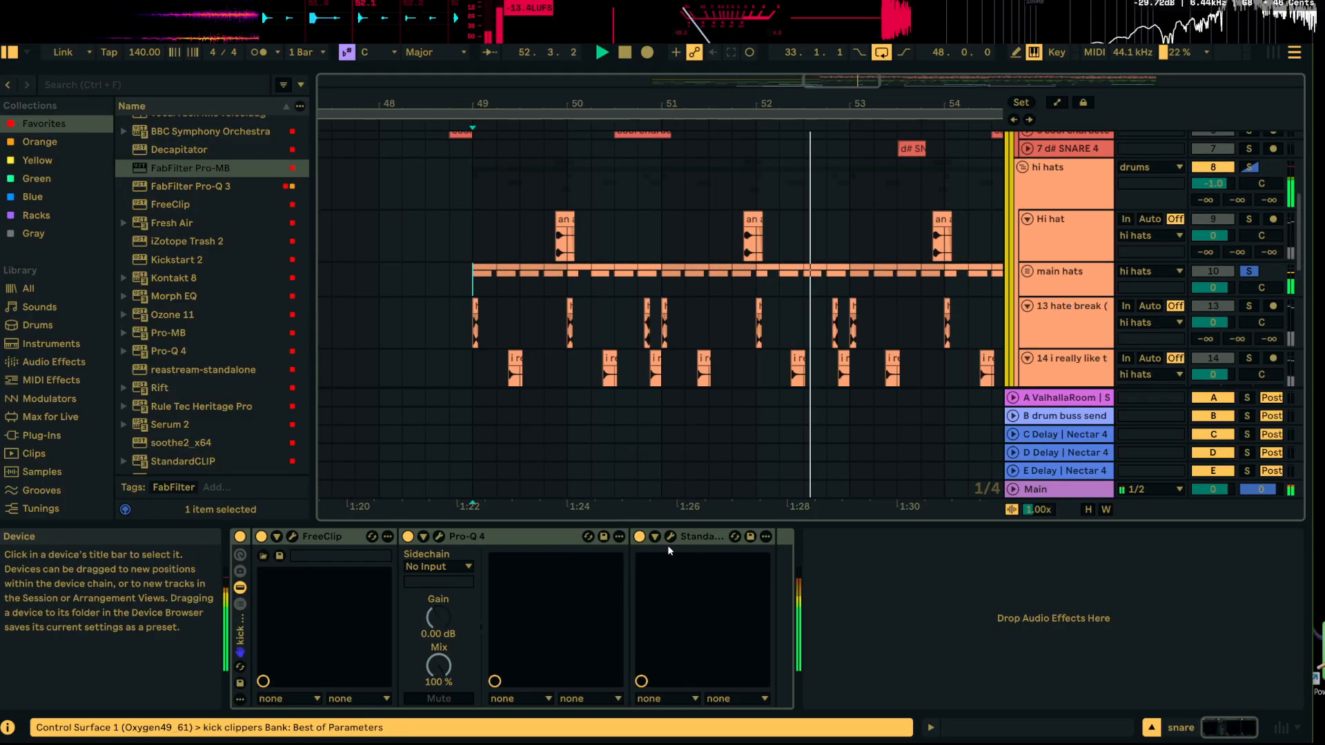
pyautogui.click(1069, 279)
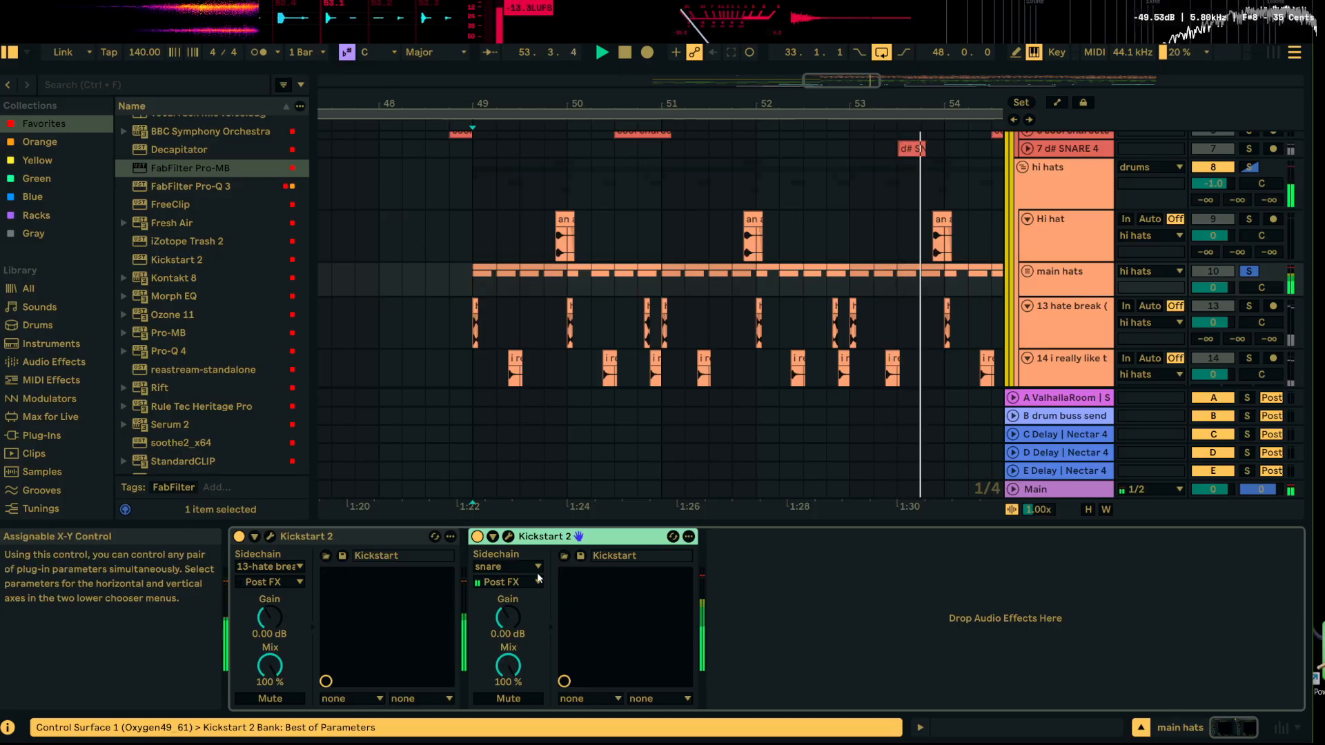
# Step: Shorten the ducking curve in the main hats' snare-triggered Kickstart 2 and close the plug-in
pyautogui.click(508, 536)
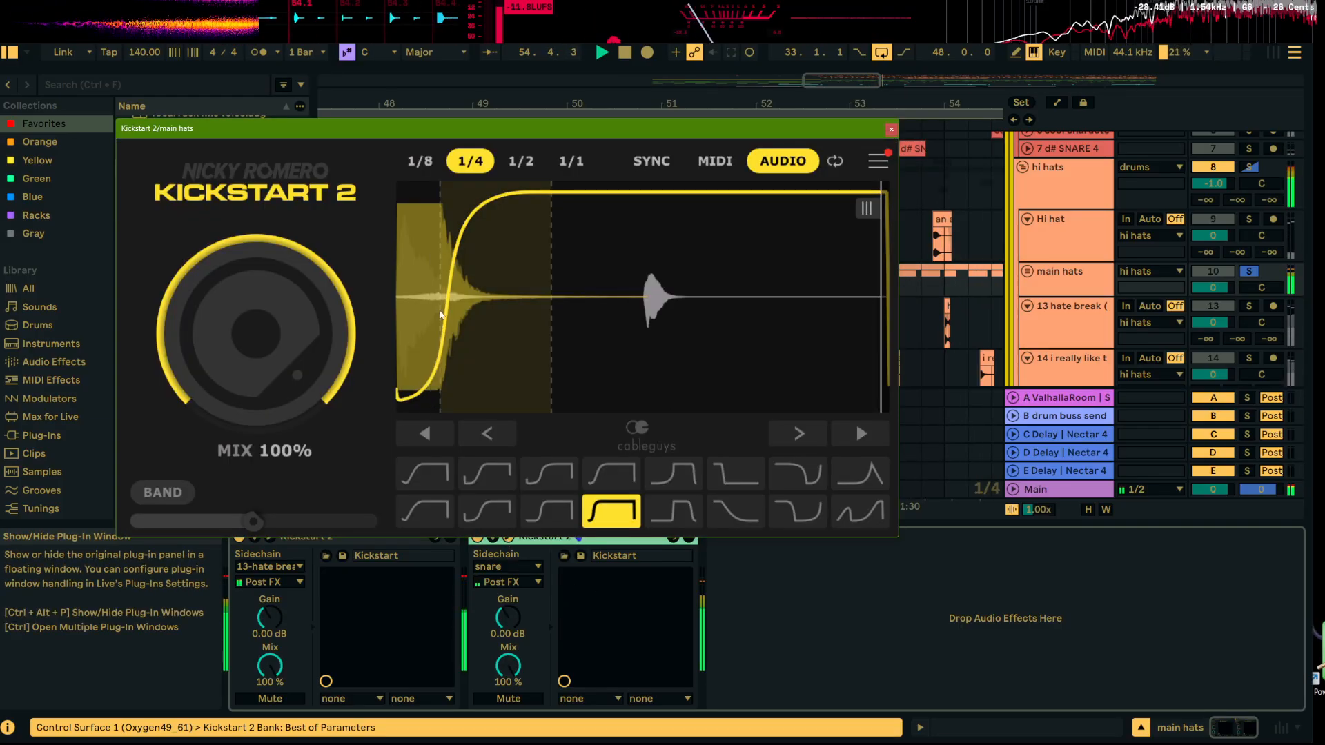
pyautogui.moveTo(442, 315)
pyautogui.mouseDown()
pyautogui.moveTo(419, 315)
pyautogui.moveTo(422, 299)
pyautogui.mouseUp()
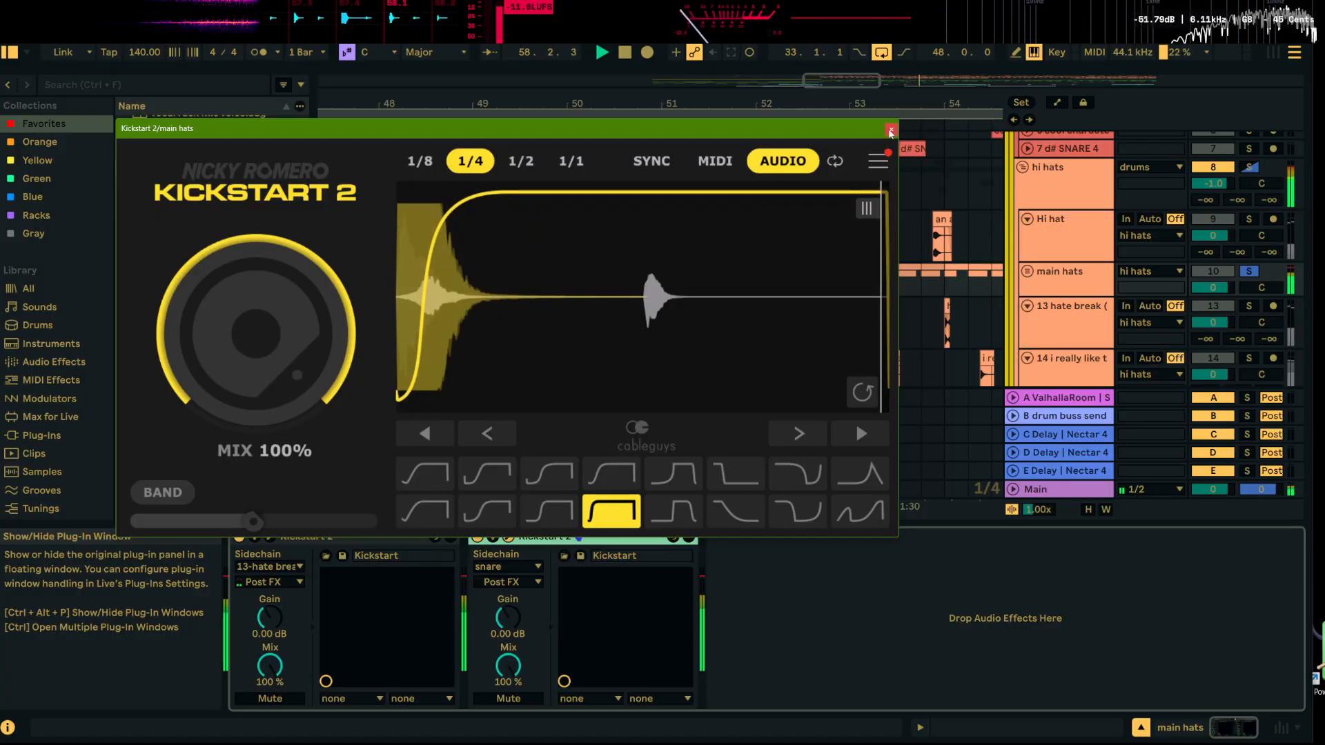
pyautogui.click(890, 130)
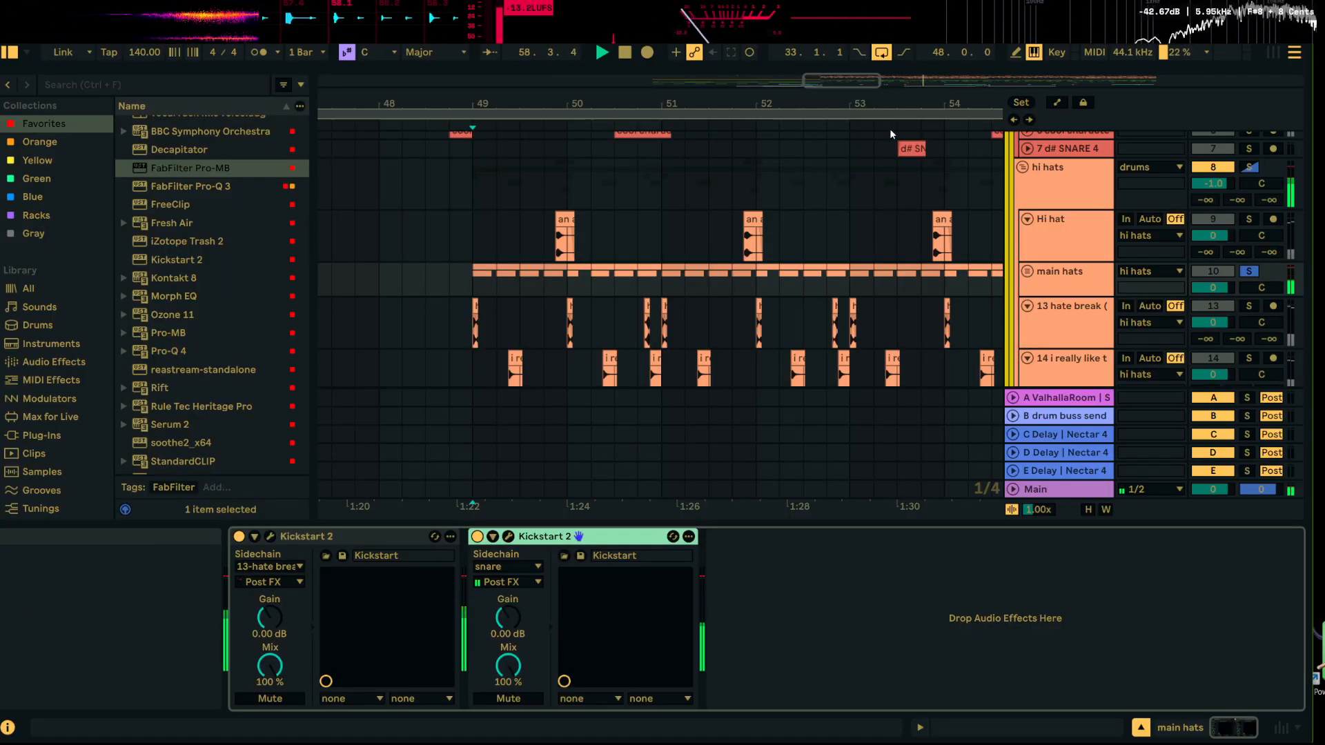
# Step: Solo the hi hats group, listen to its layers and stop playback with the shaker break and dubstep rides in view
pyautogui.click(1249, 172)
pyautogui.scroll(-1, 1054, 268)
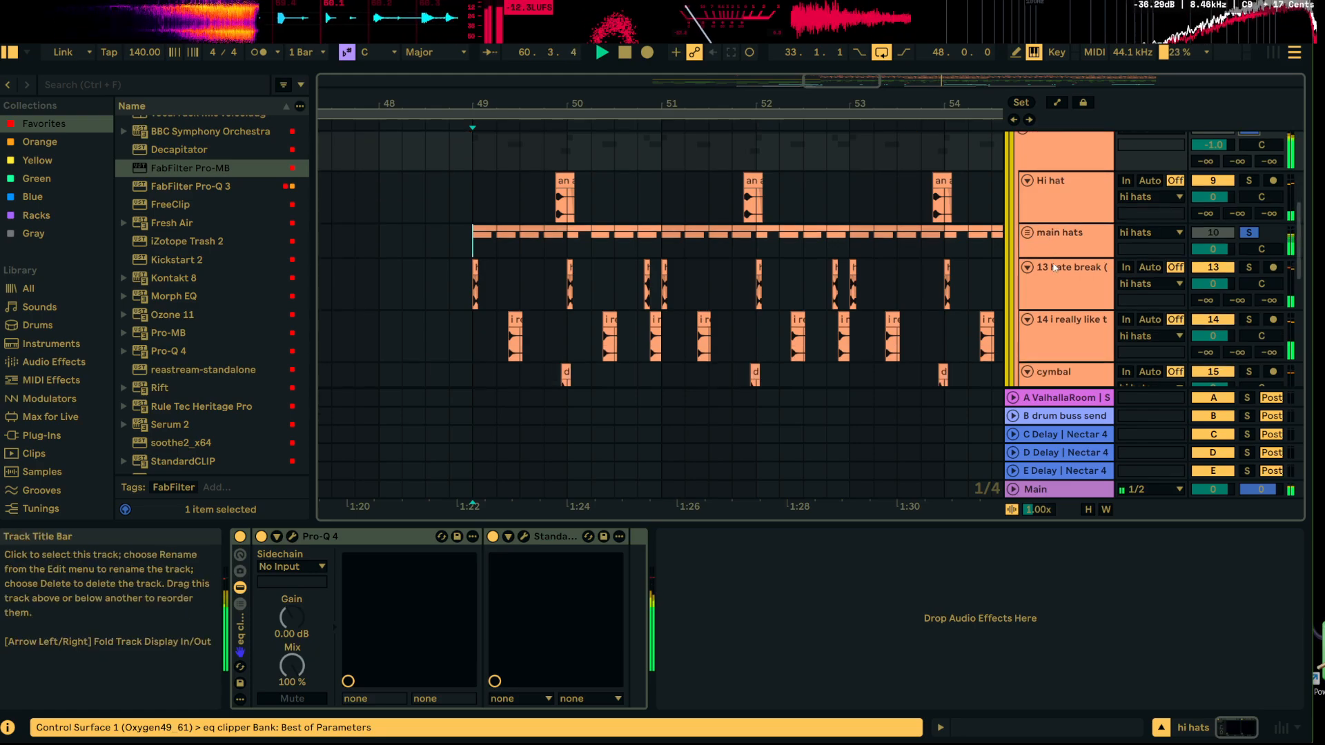
pyautogui.scroll(-4, 1054, 268)
pyautogui.moveTo(481, 104); pyautogui.dragTo(390, 52)
pyautogui.press('space')
pyautogui.scroll(2, 808, 321)
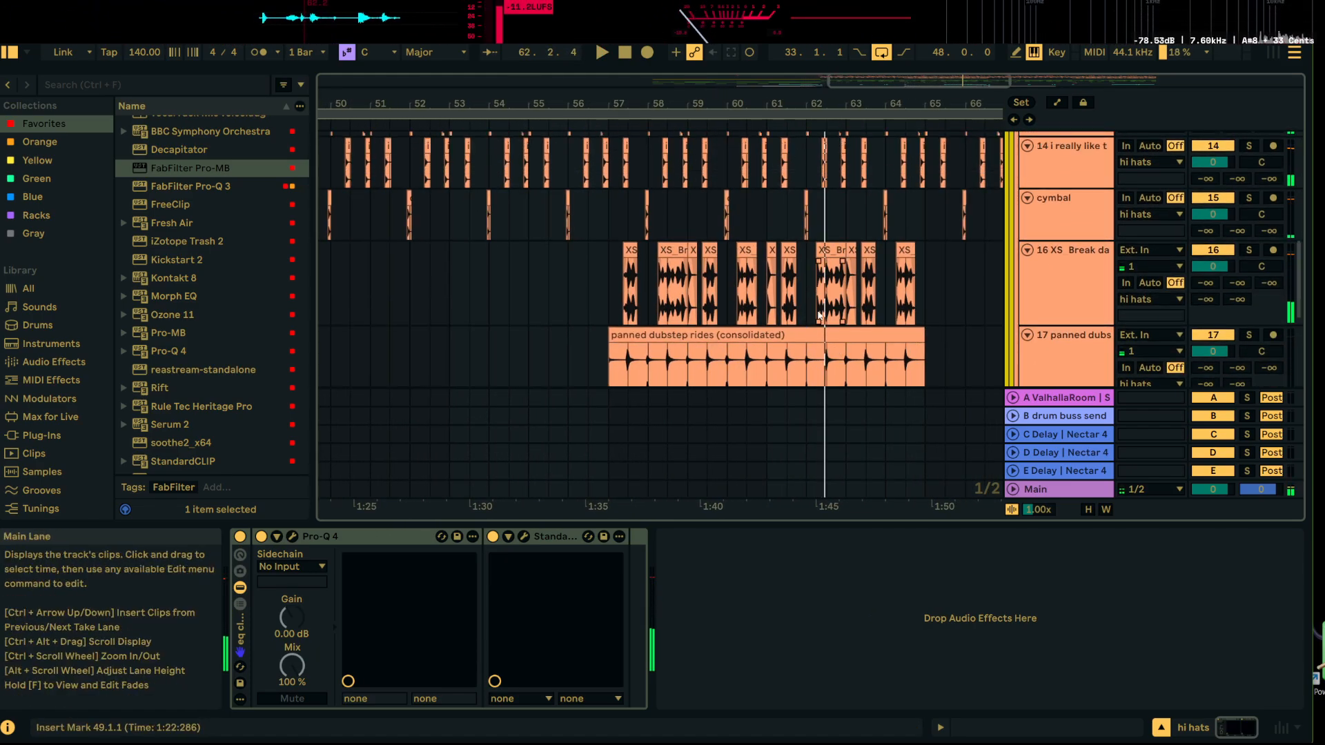
# Step: Group the shakers and hats break track with the panned dubstep rides track
pyautogui.keyDown('shift'); pyautogui.click(1075, 283); pyautogui.keyUp('shift')
pyautogui.click(1072, 322)
pyautogui.keyDown('shift'); pyautogui.click(1074, 340); pyautogui.keyUp('shift')
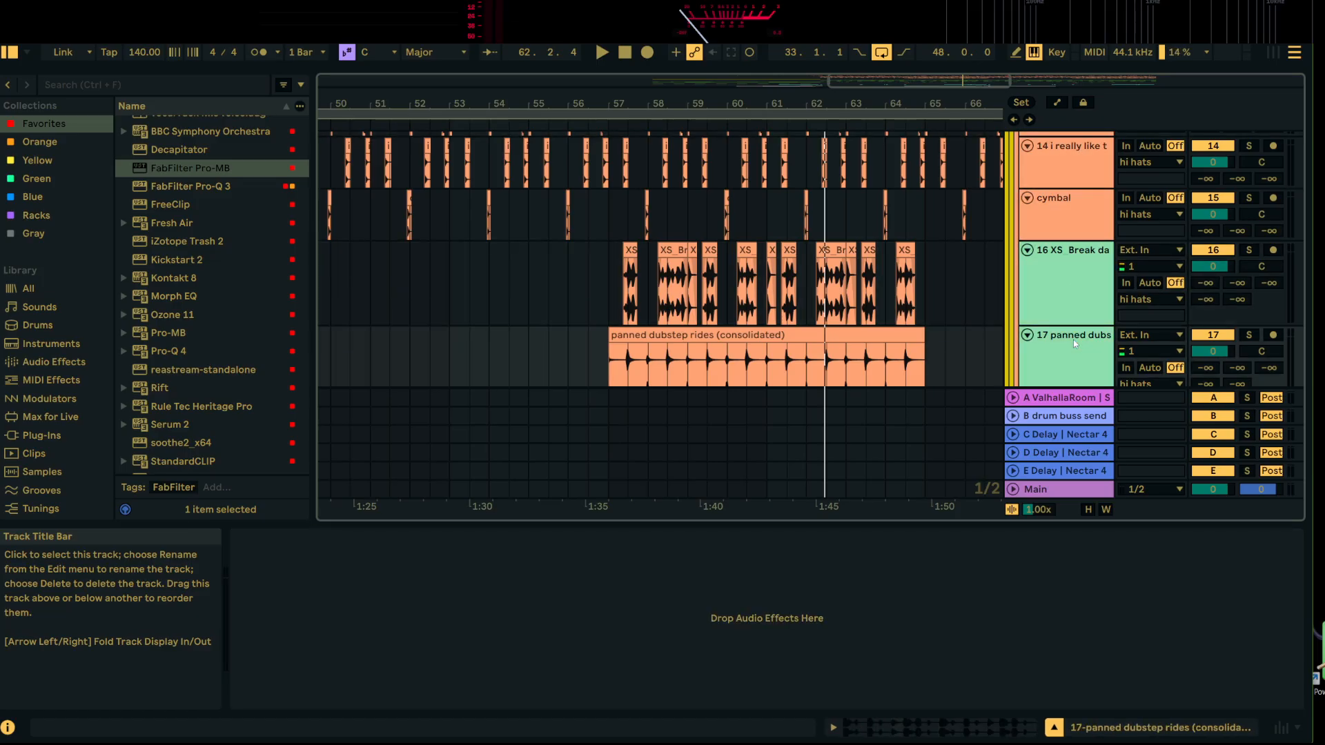
pyautogui.hotkey('ctrl', 'g')
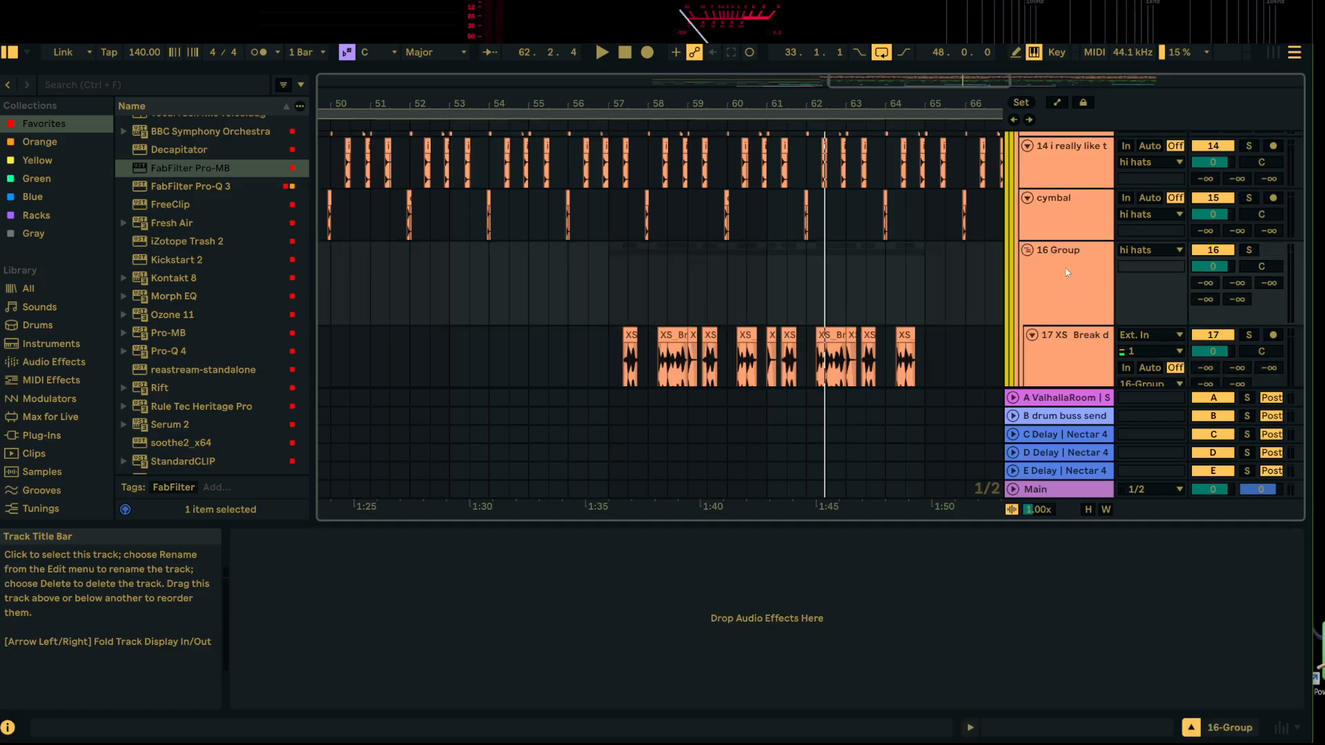
# Step: Solo the 16 Group and play it from bar 57, then stop playback
pyautogui.scroll(4, 1074, 279)
pyautogui.scroll(-2, 1075, 286)
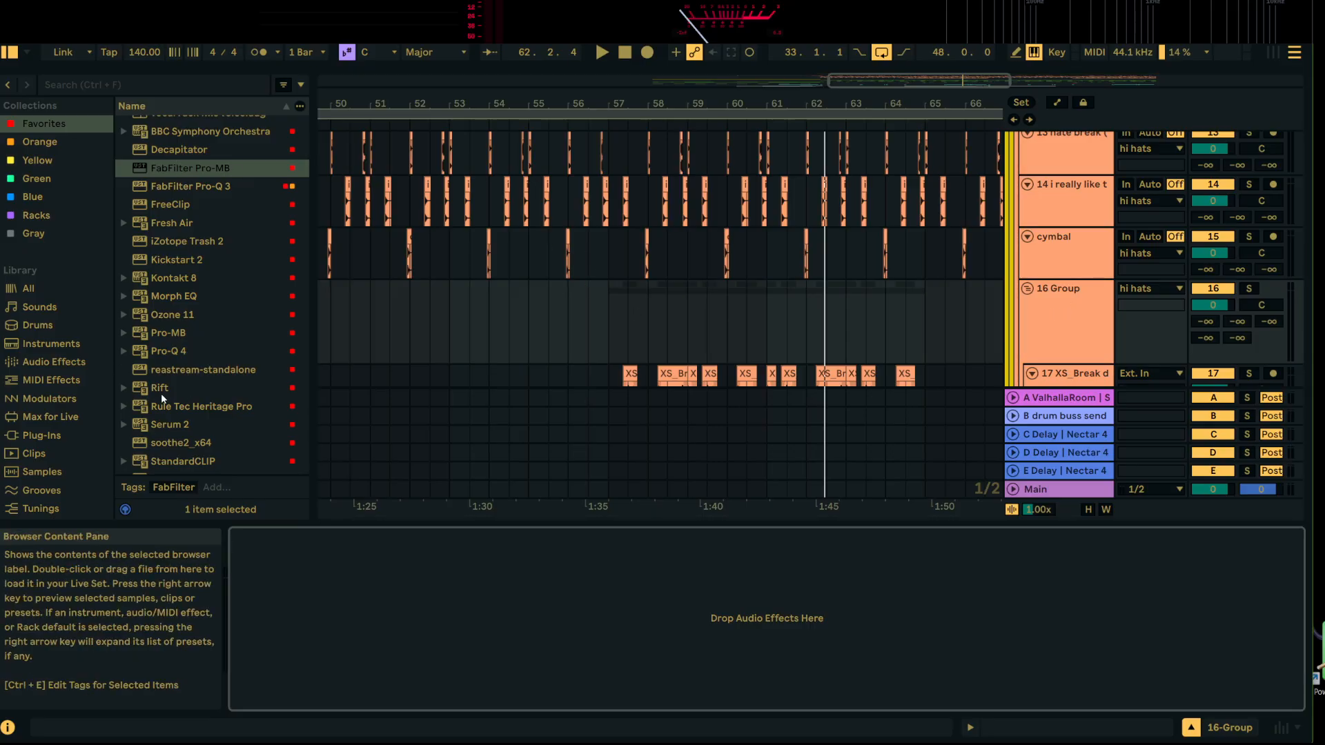
pyautogui.click(1249, 288)
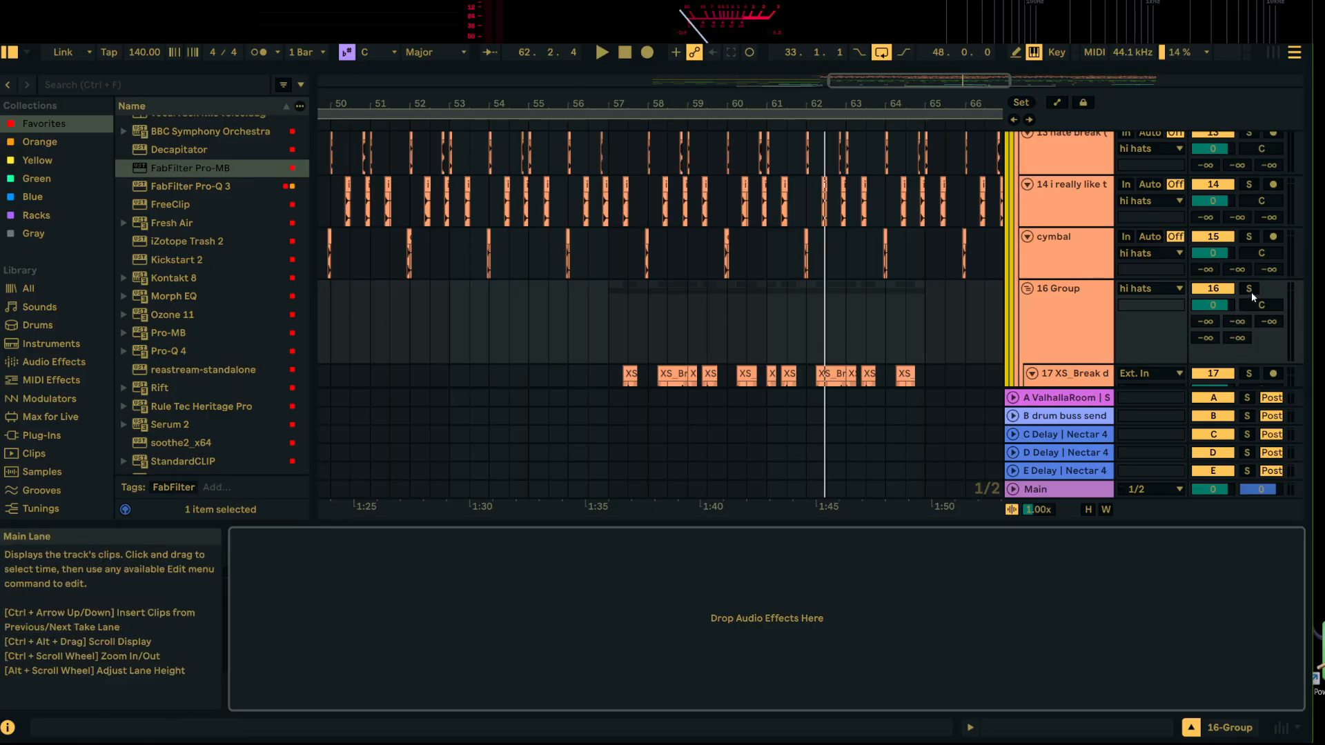
pyautogui.scroll(-5, 867, 299)
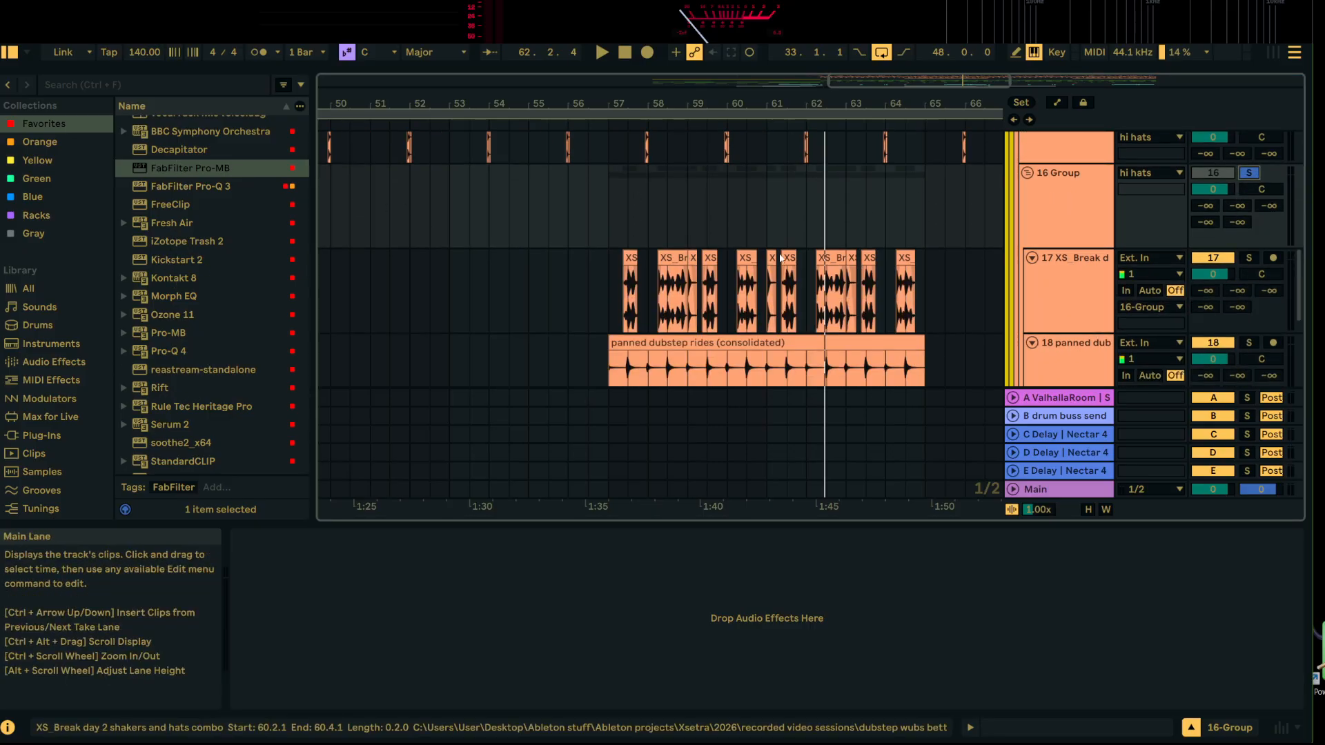
pyautogui.click(611, 200)
pyautogui.press('space')
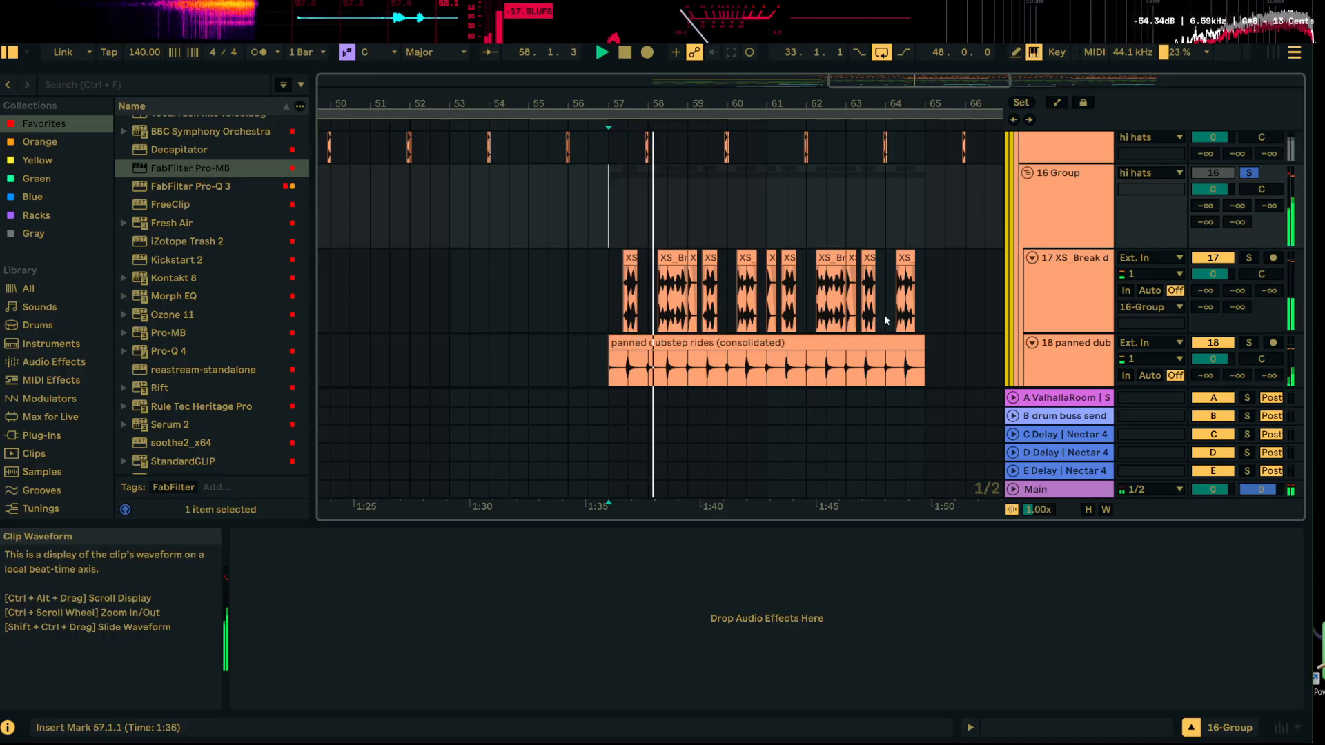
pyautogui.scroll(1, 579, 297)
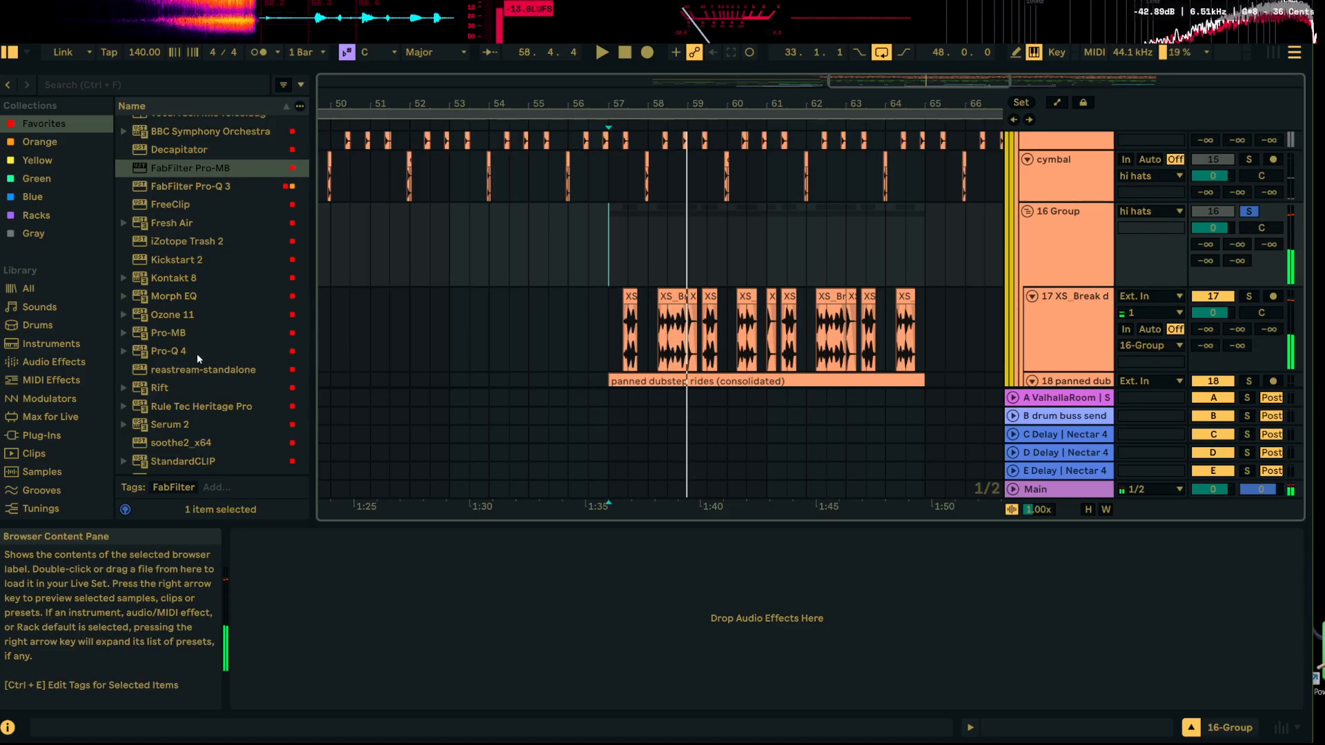
# Step: Add Kickstart 2 to the 16 Group, set its trigger to Audio and choose the snare as sidechain source
pyautogui.doubleClick(181, 261)
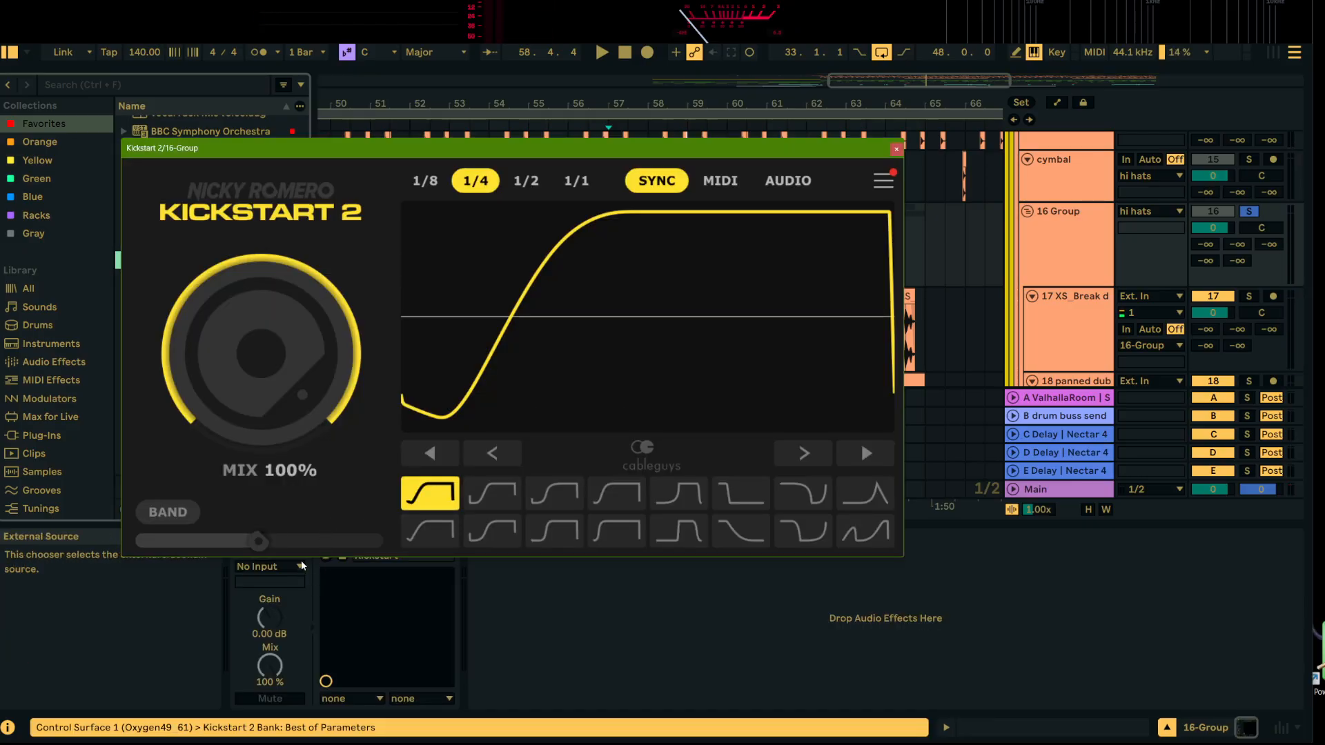
pyautogui.click(788, 180)
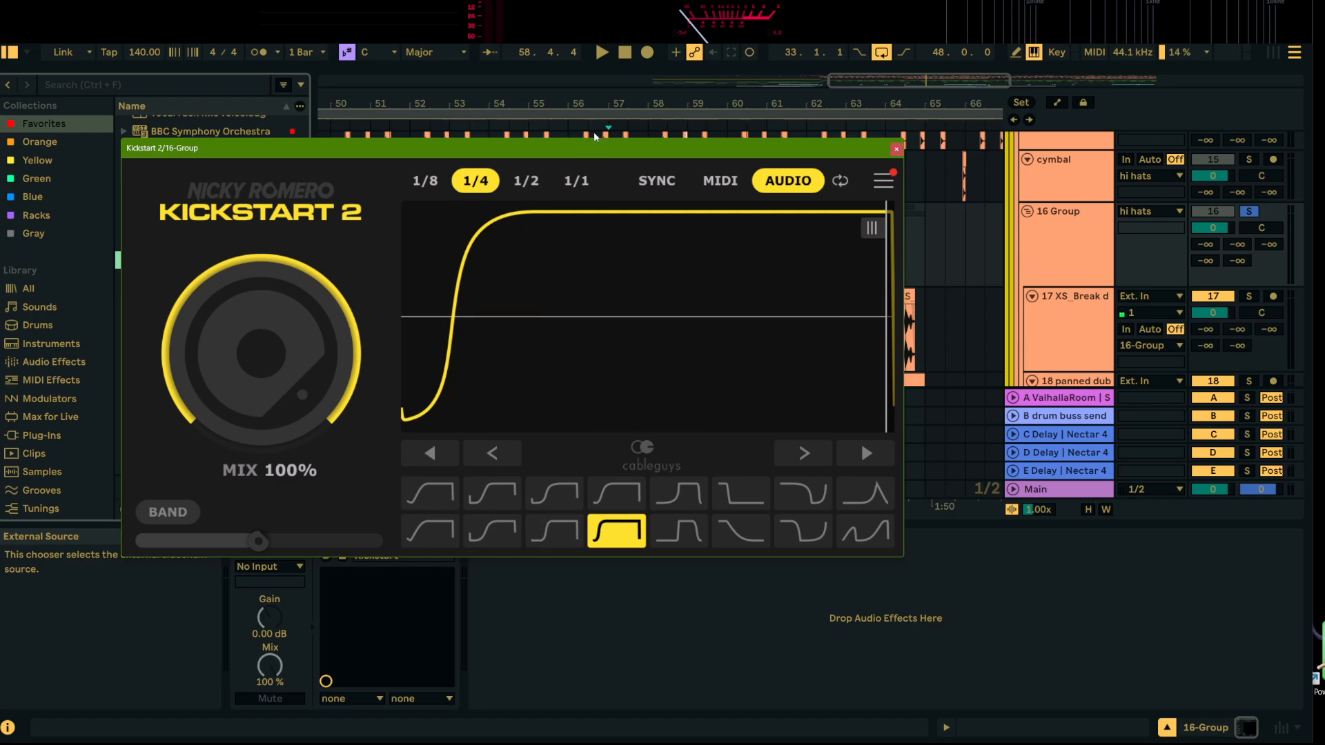
pyautogui.moveTo(594, 136); pyautogui.dragTo(601, 83)
pyautogui.click(270, 566)
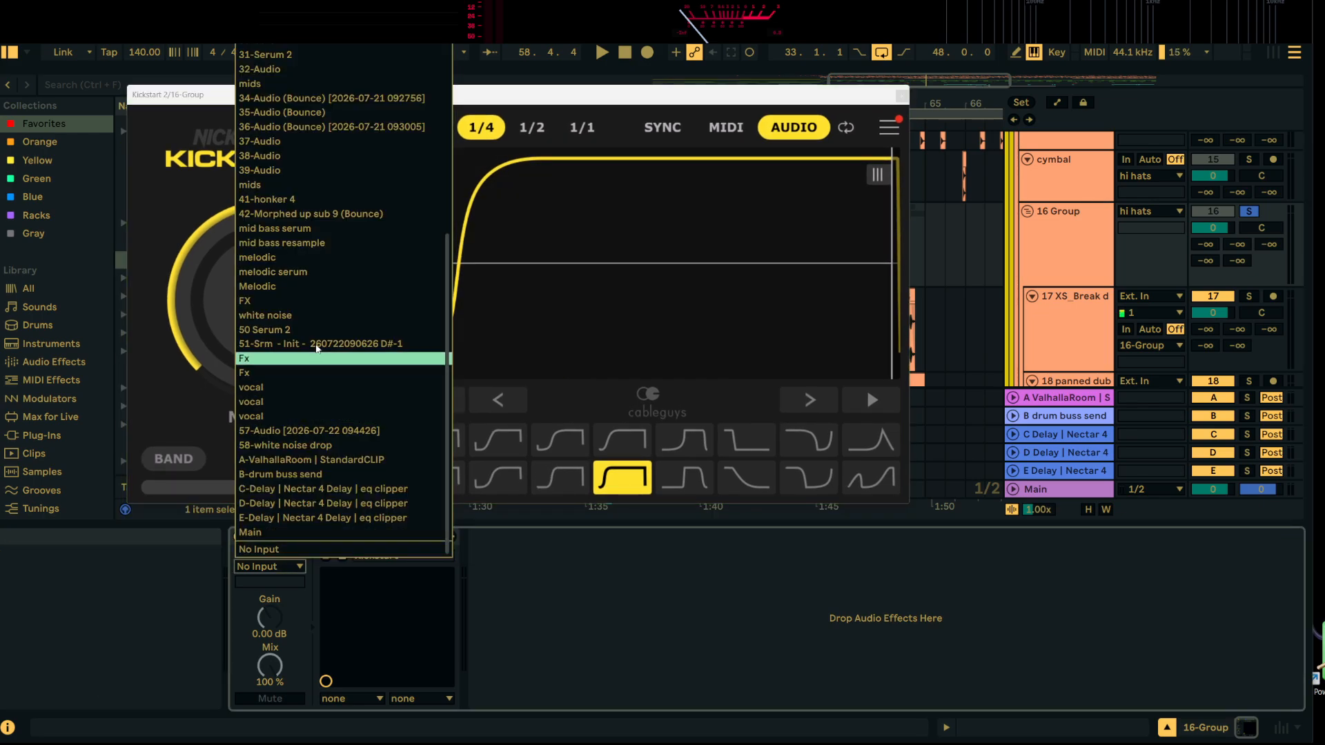
pyautogui.scroll(3, 287, 62)
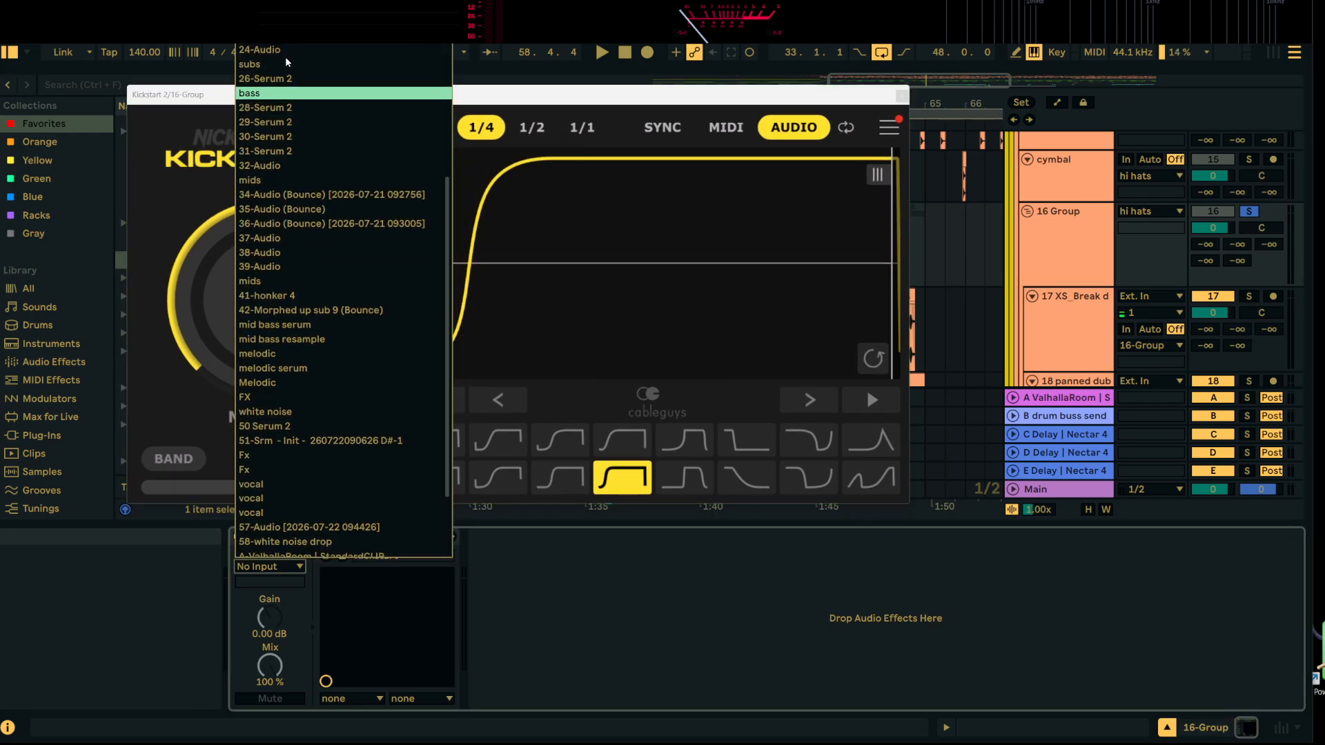
pyautogui.scroll(7, 279, 92)
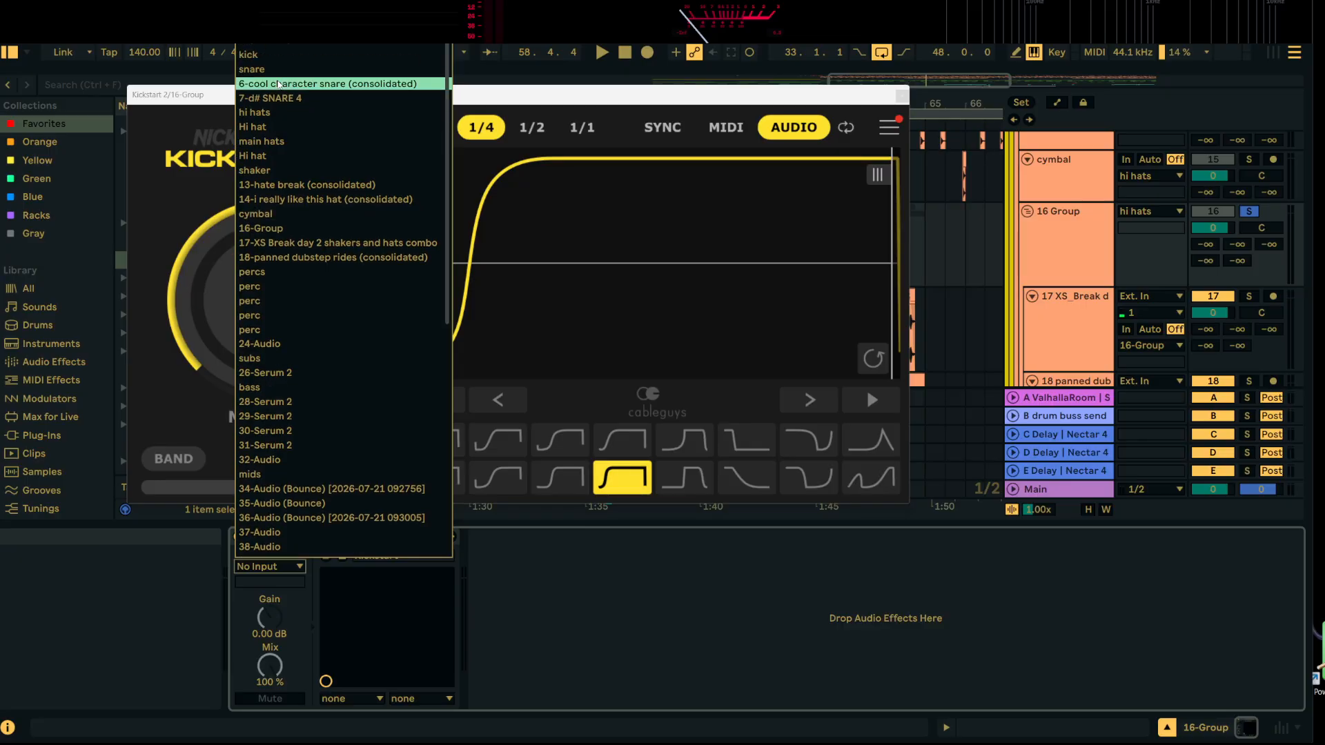
pyautogui.click(252, 69)
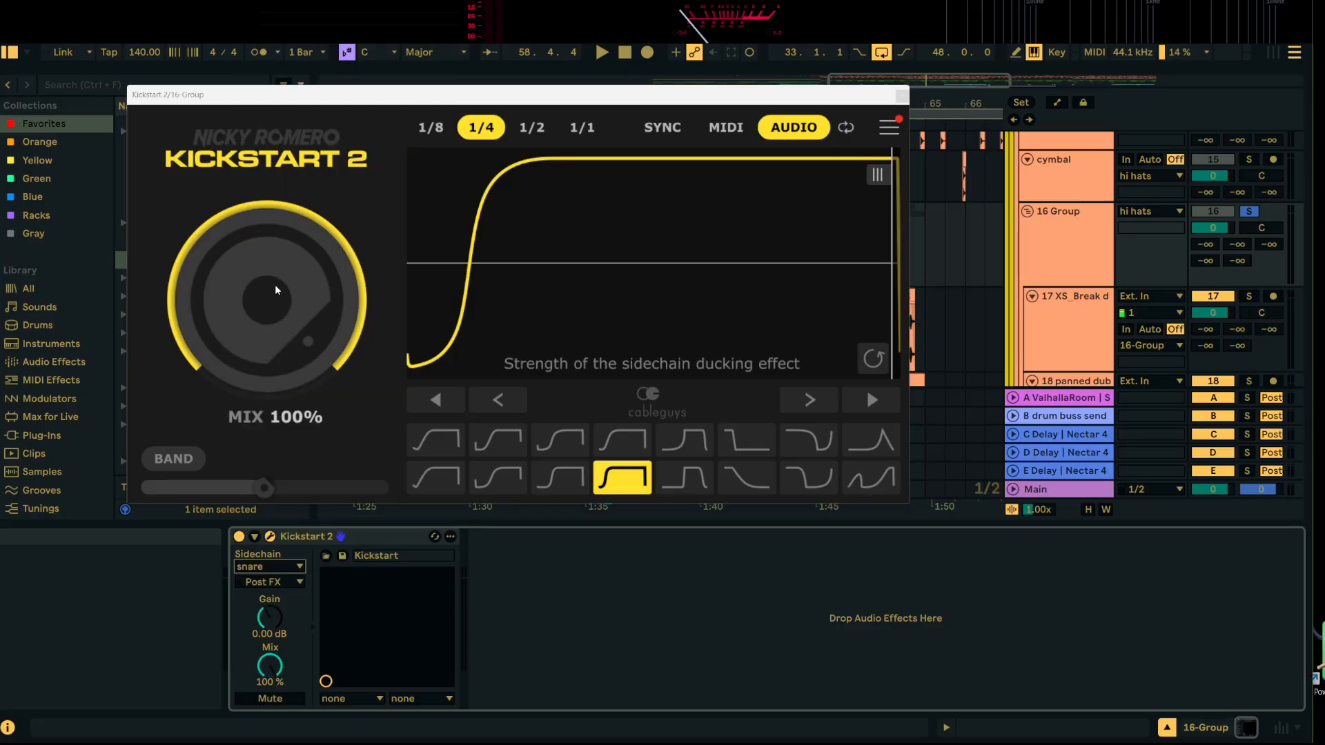
# Step: Set the group's Kickstart 2 mix to 56% and shorten its ducking curve during playback
pyautogui.moveTo(279, 304); pyautogui.dragTo(279, 324)
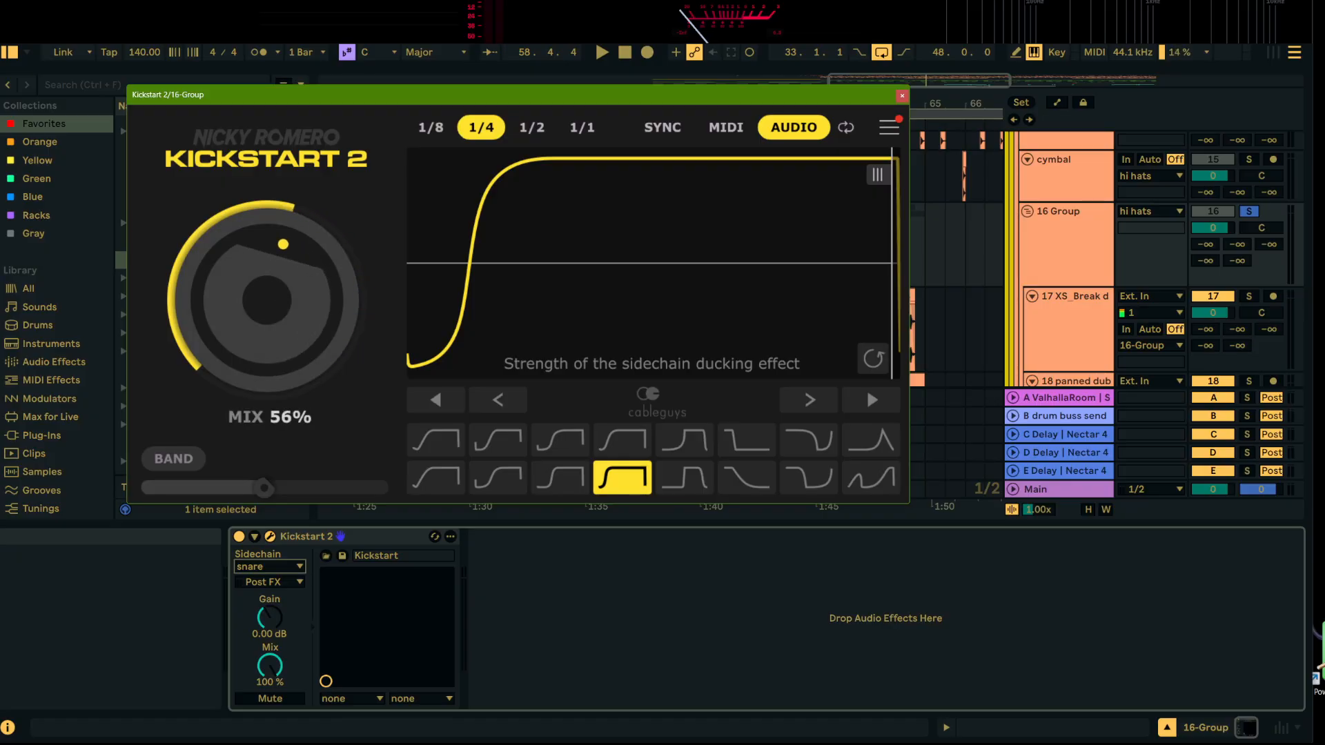
pyautogui.press('space')
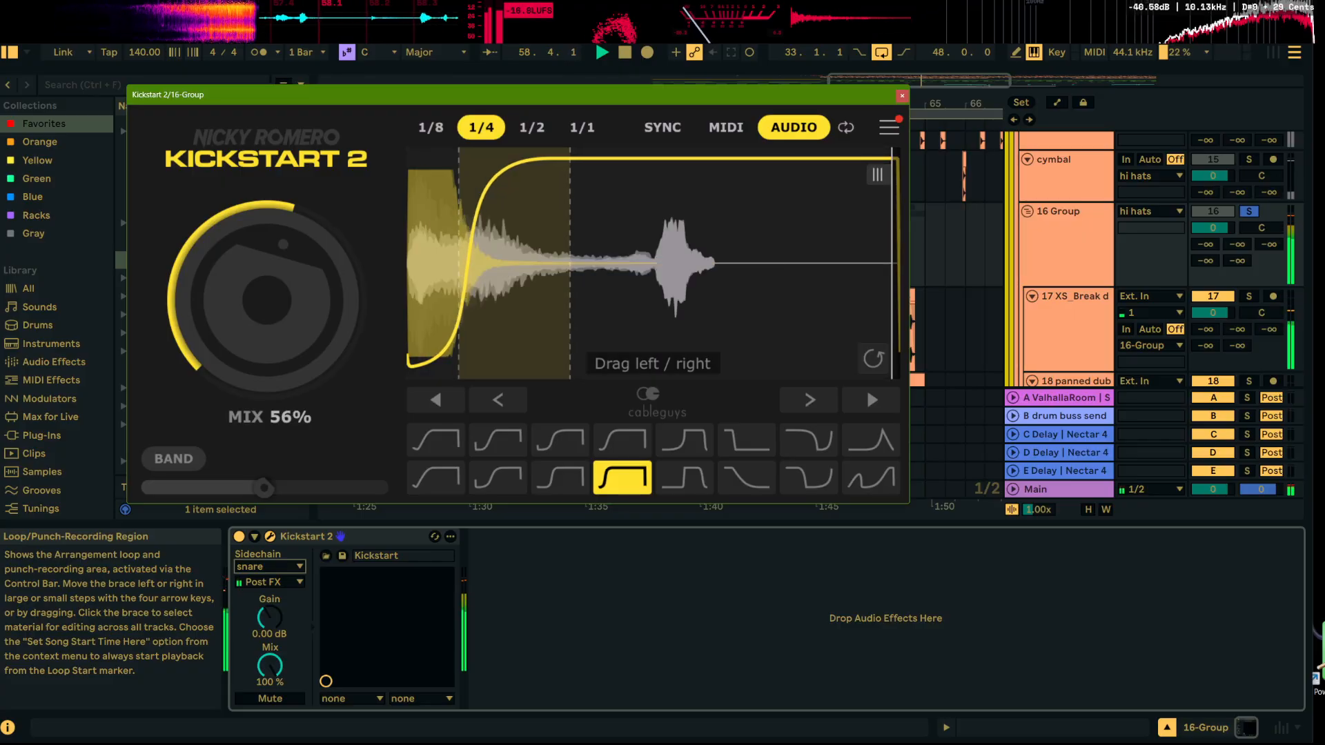
pyautogui.moveTo(472, 260); pyautogui.dragTo(441, 263)
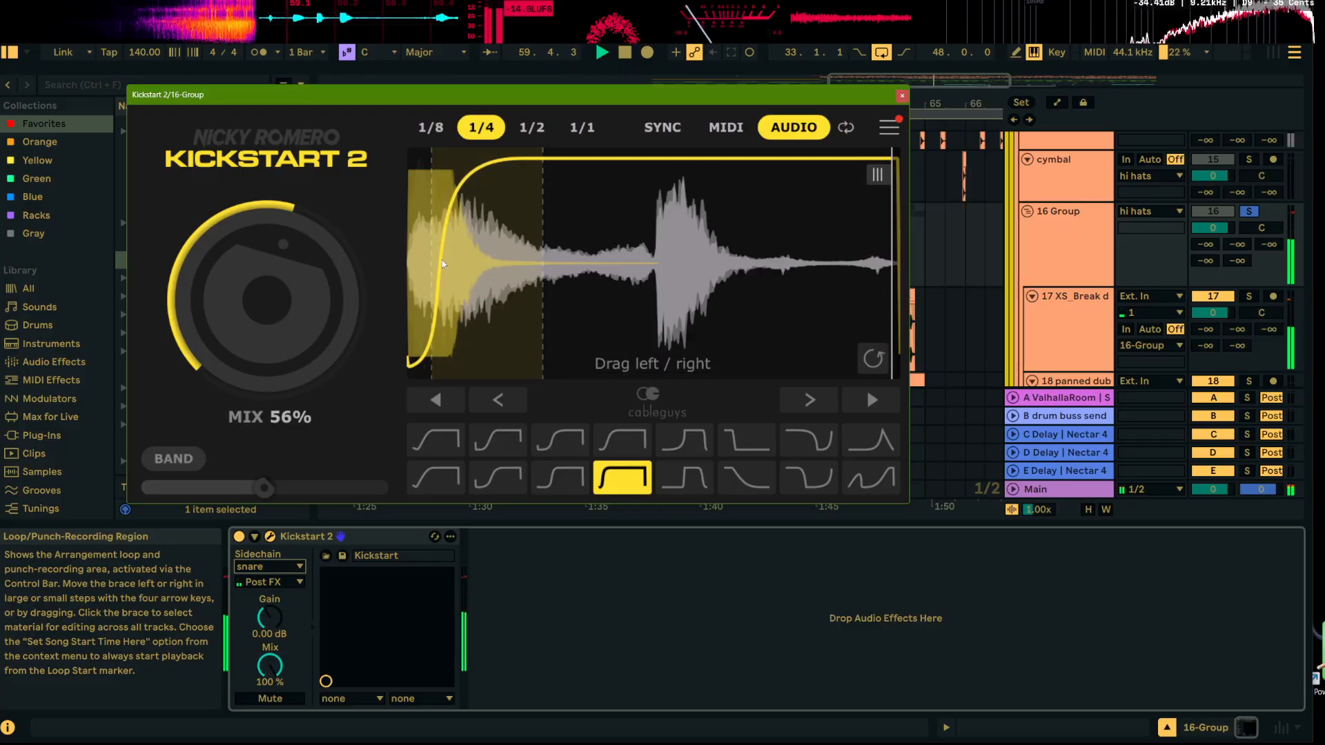
# Step: Reset the group's Kickstart 2 mix to 100% and close the plug-in
pyautogui.doubleClick(266, 310)
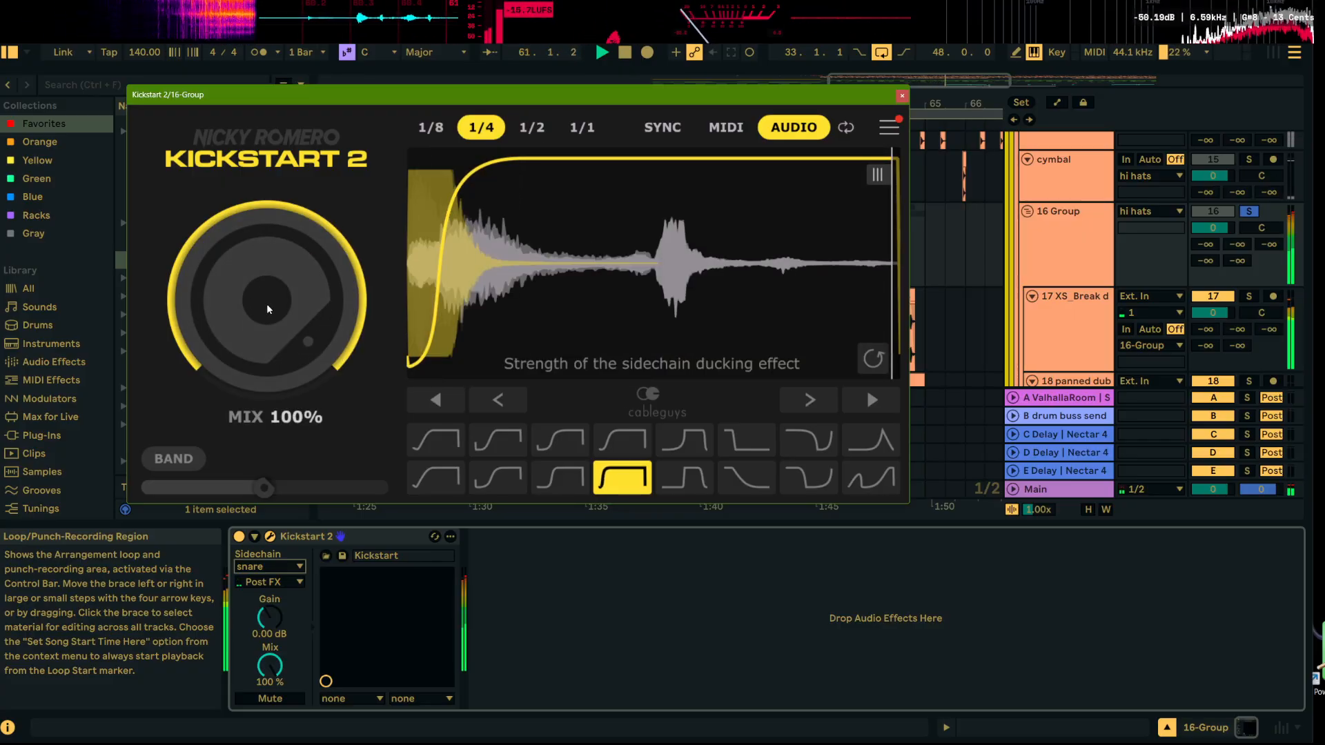
pyautogui.moveTo(267, 297); pyautogui.dragTo(321, 301)
pyautogui.click(901, 95)
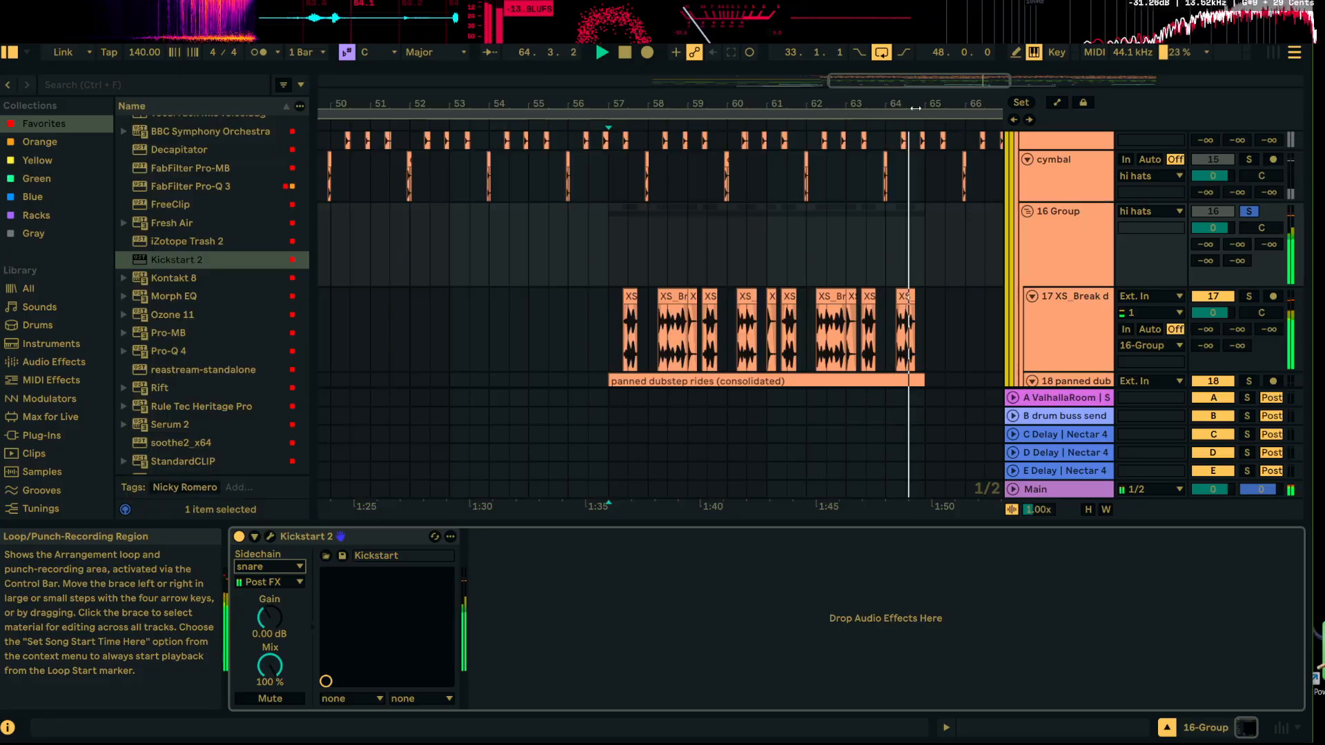
# Step: Unsolo the 16 Group and stop playback
pyautogui.click(1247, 212)
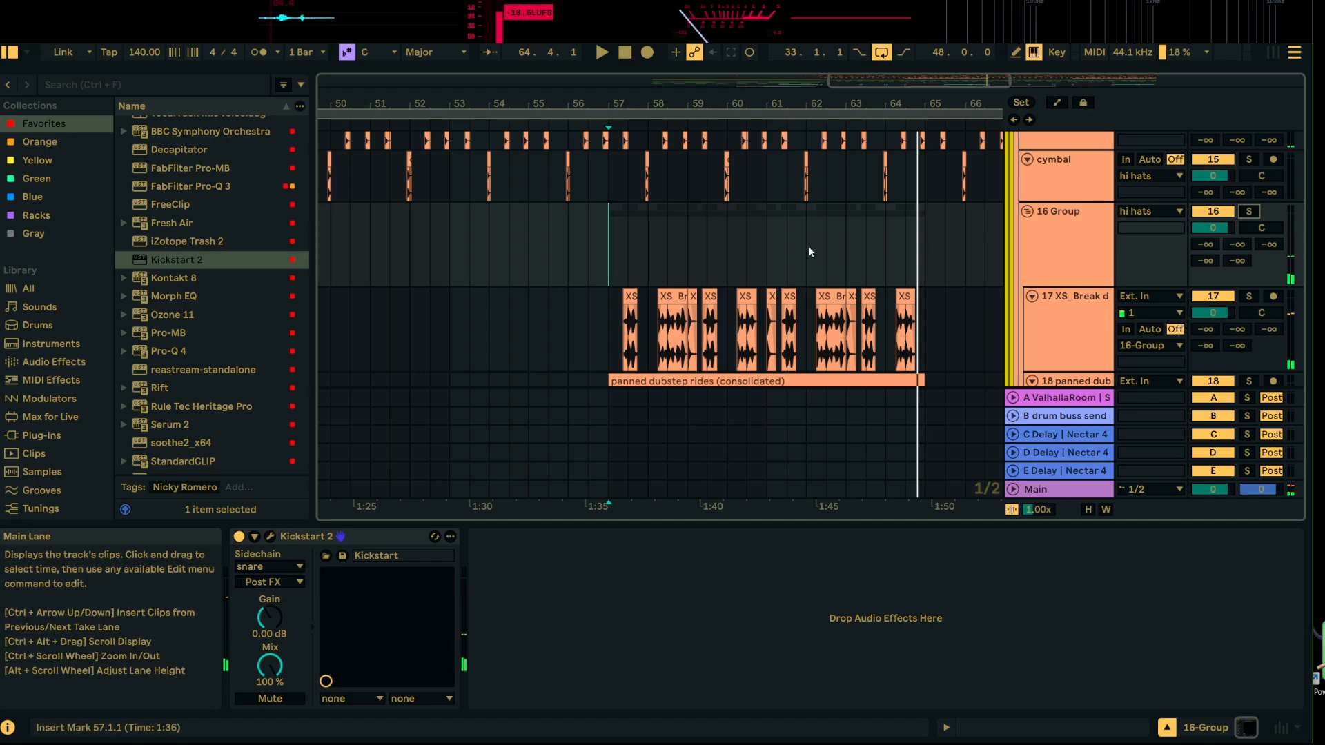
pyautogui.scroll(-1, 777, 233)
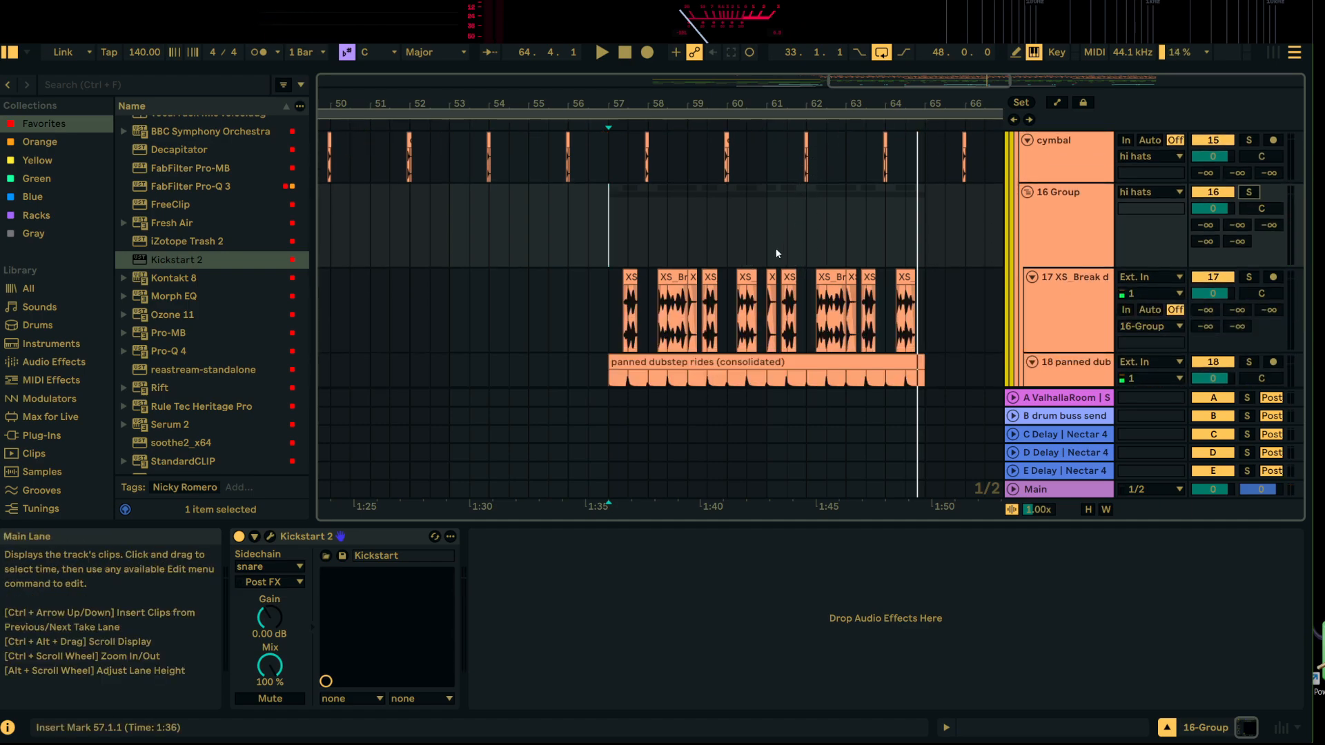
pyautogui.scroll(2, 765, 258)
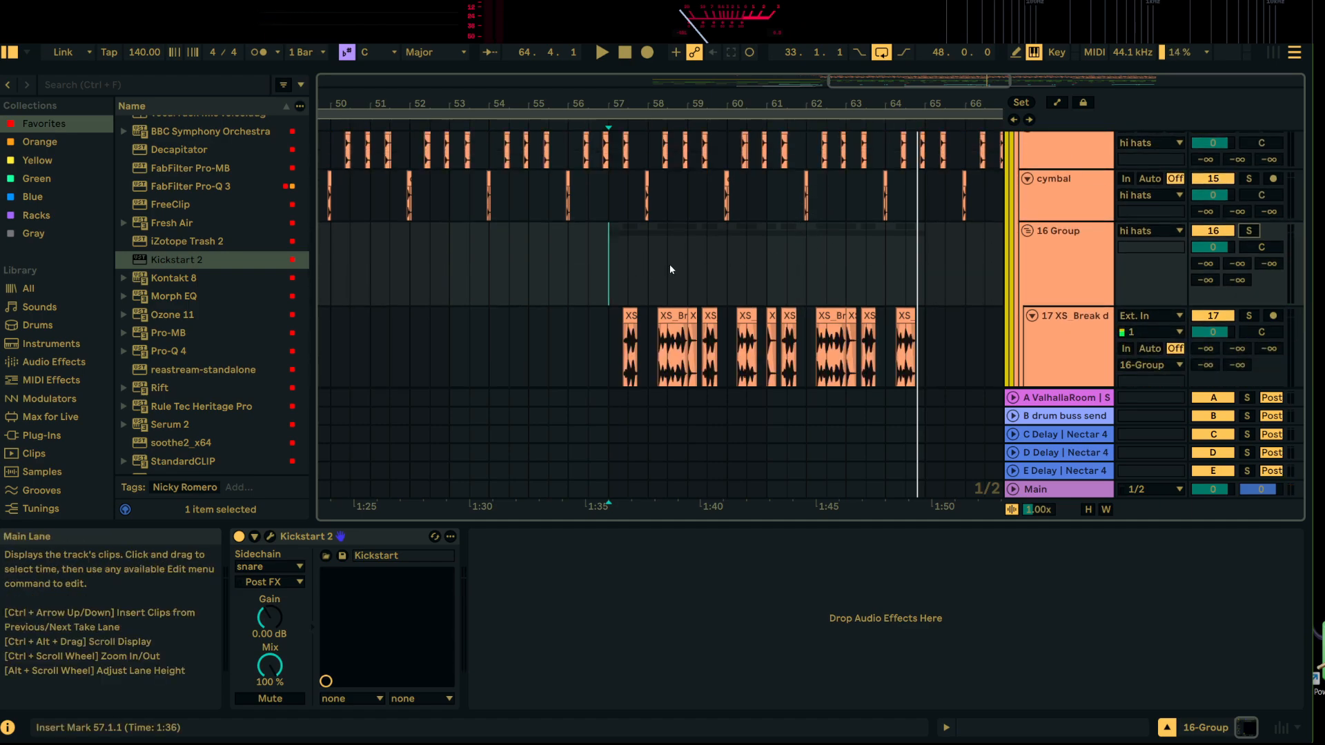
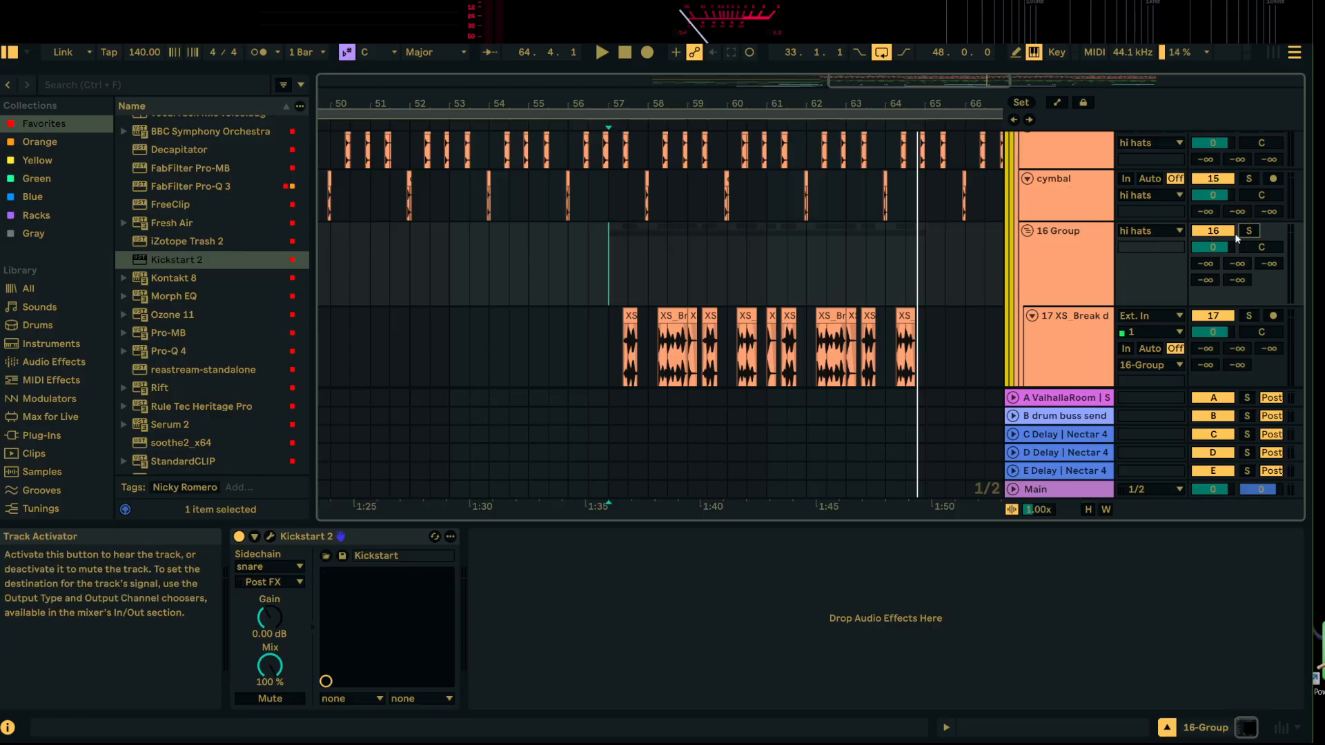
# Step: Play the full mix briefly from bar 57 and toggle the fold of the 16 Group
pyautogui.press('space')
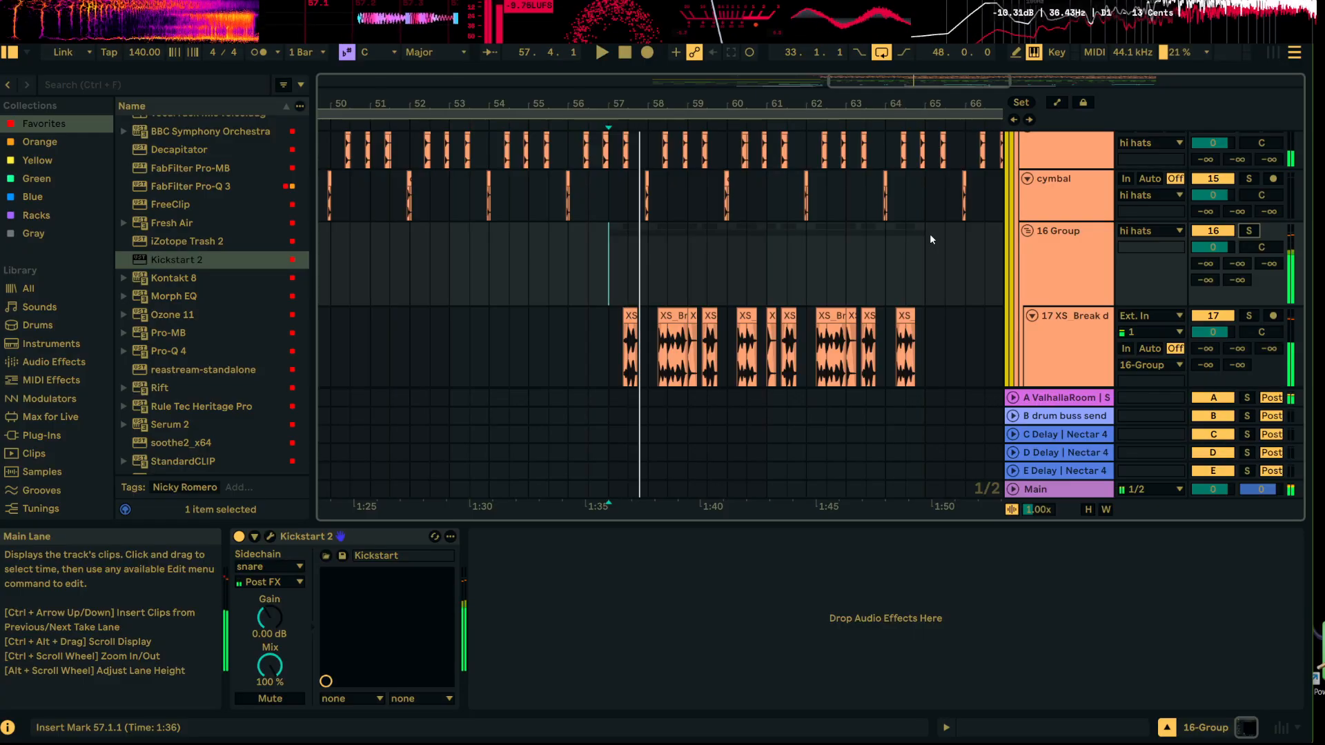
pyautogui.scroll(3, 907, 250)
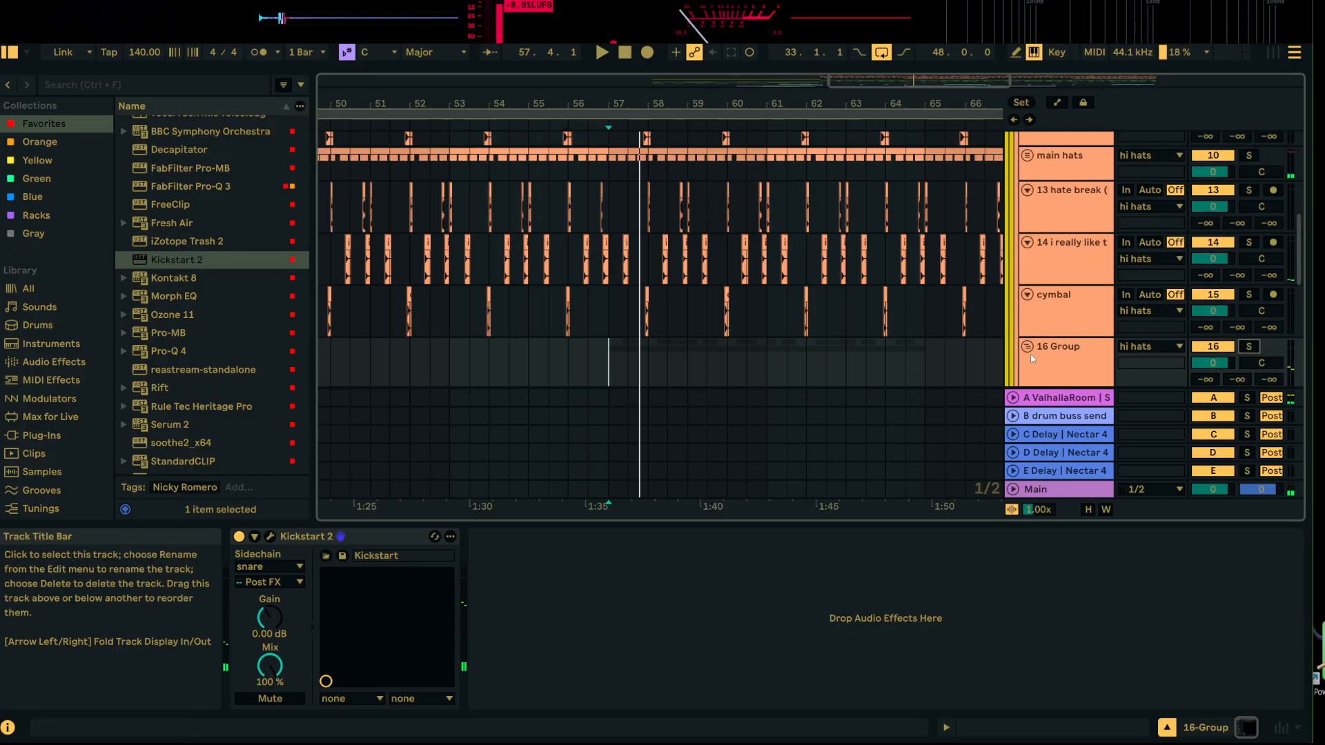
pyautogui.scroll(-3, 1029, 354)
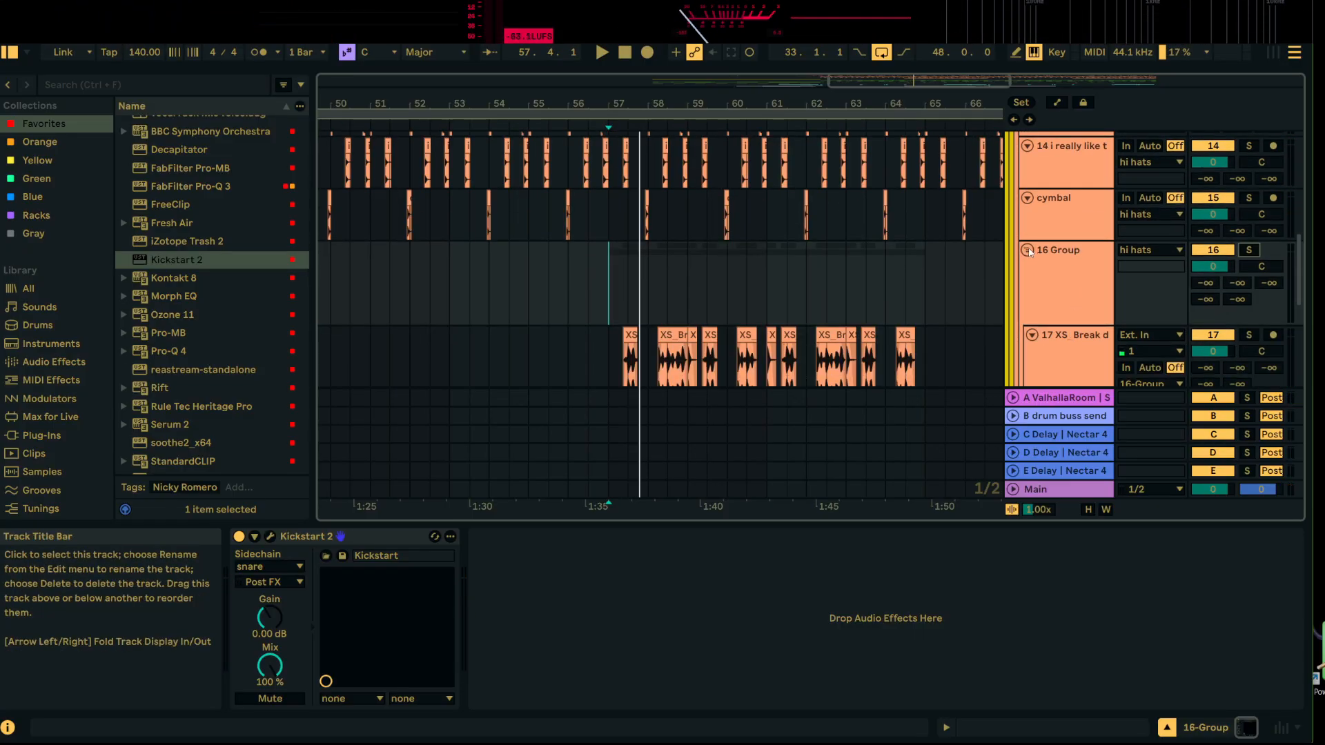
pyautogui.click(1027, 250)
# Step: Select the drums group and play it soloed from bar 57
pyautogui.scroll(5, 1057, 244)
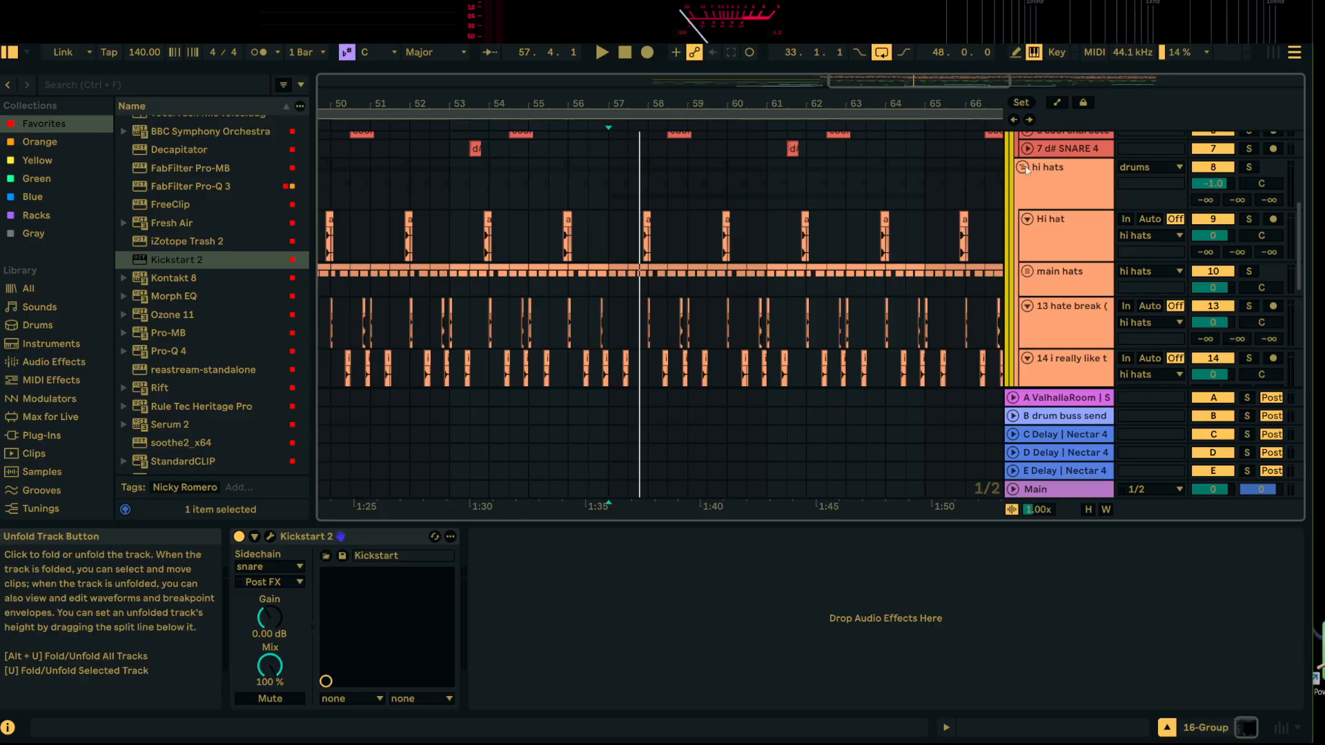
pyautogui.scroll(6, 1063, 200)
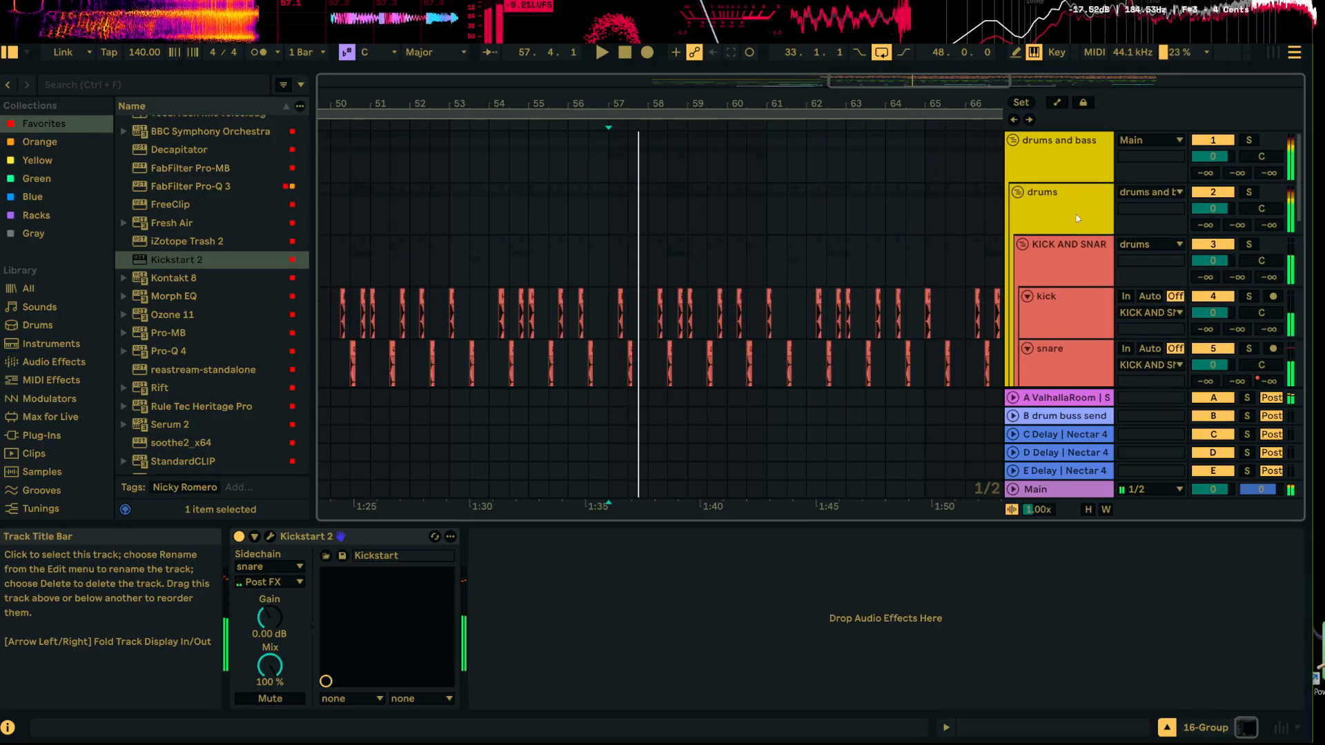
pyautogui.click(1040, 219)
pyautogui.press('space')
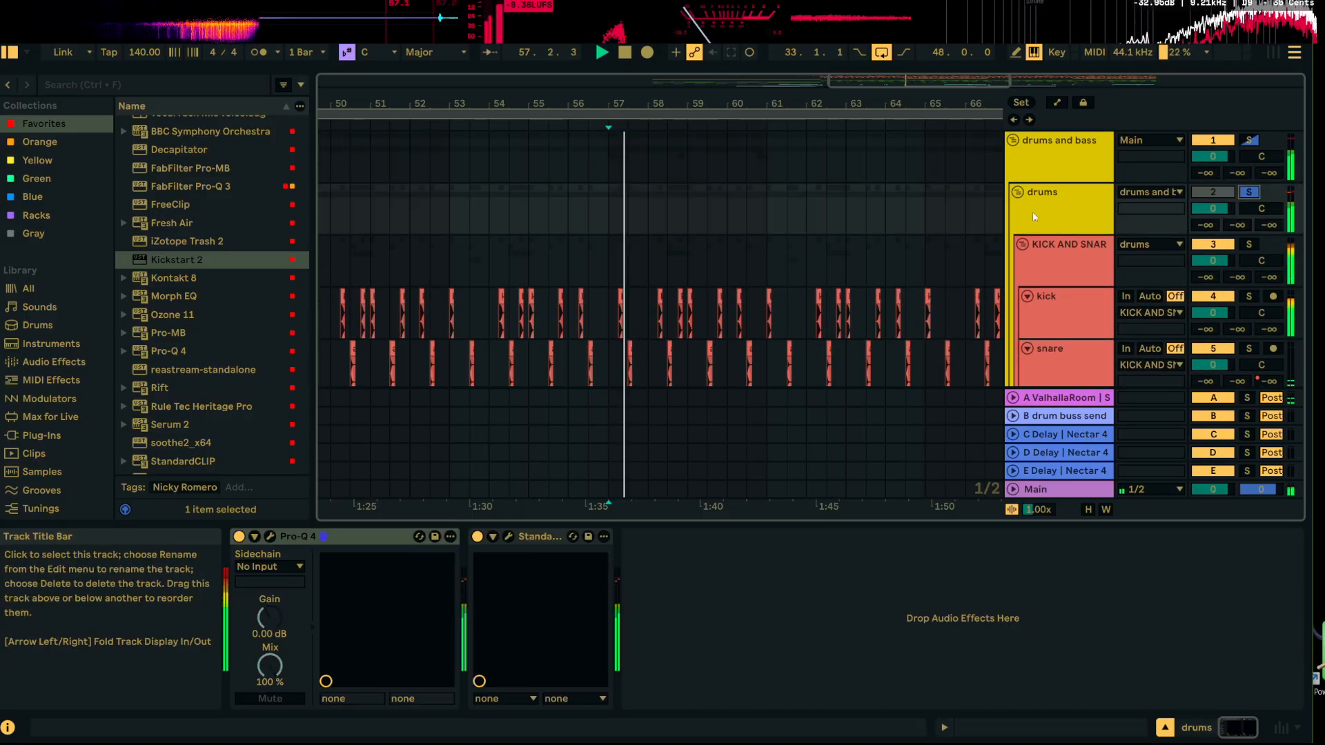
pyautogui.click(872, 573)
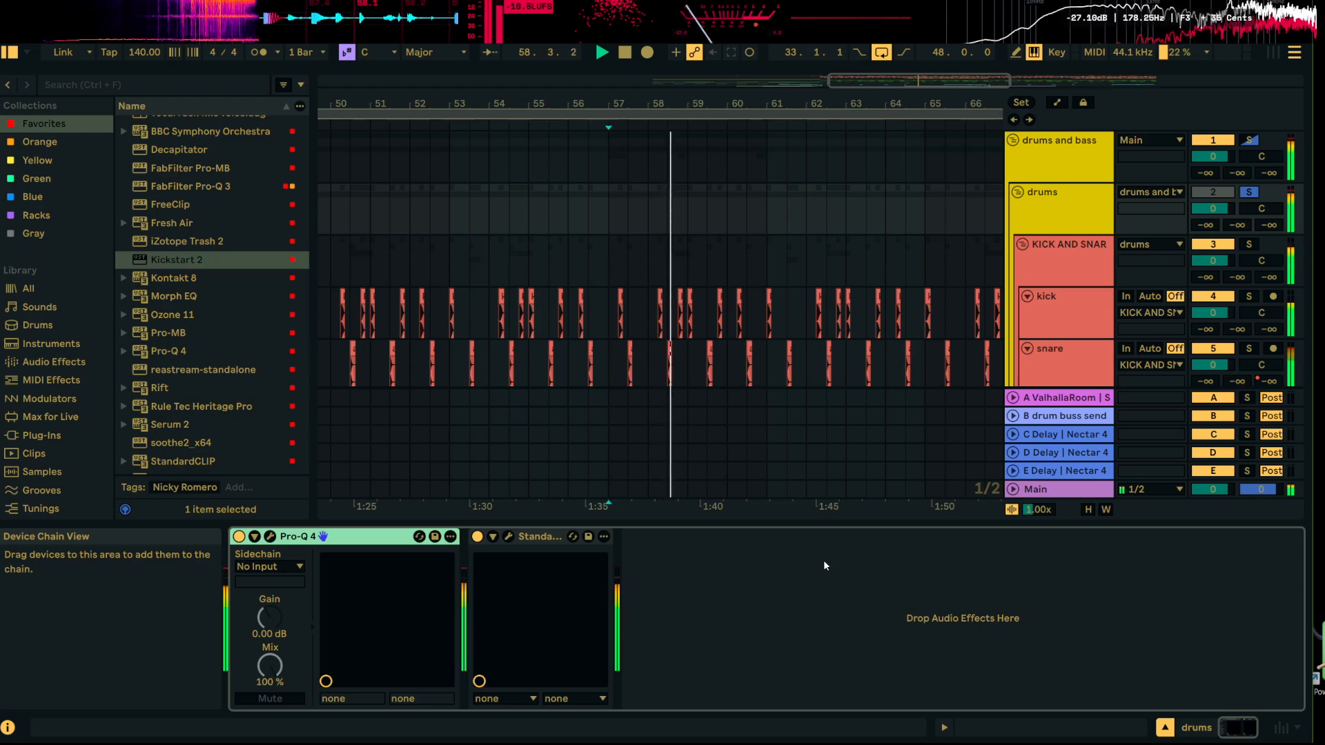
# Step: Check and delete the Pro-Q 4 on the drums group, and open its StandardCLIP
pyautogui.click(270, 536)
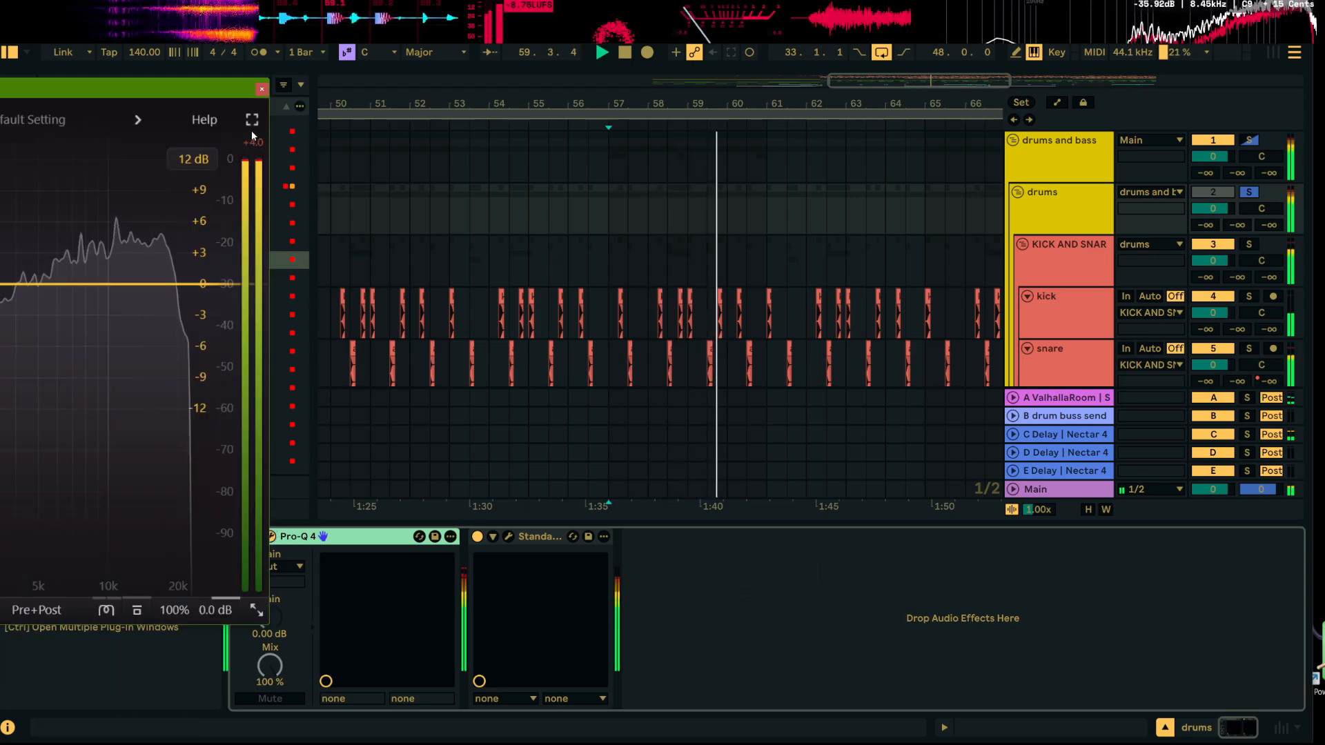
pyautogui.click(266, 101)
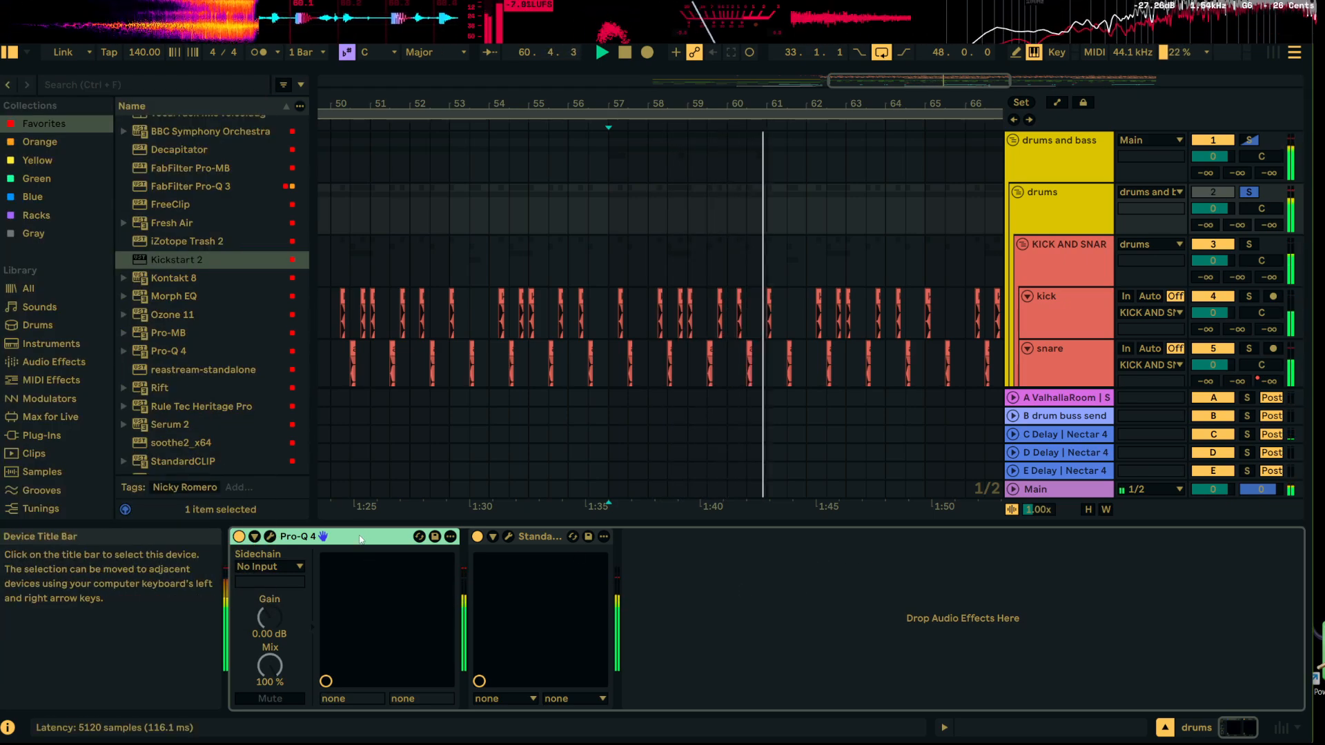
pyautogui.press('Delete')
pyautogui.click(270, 536)
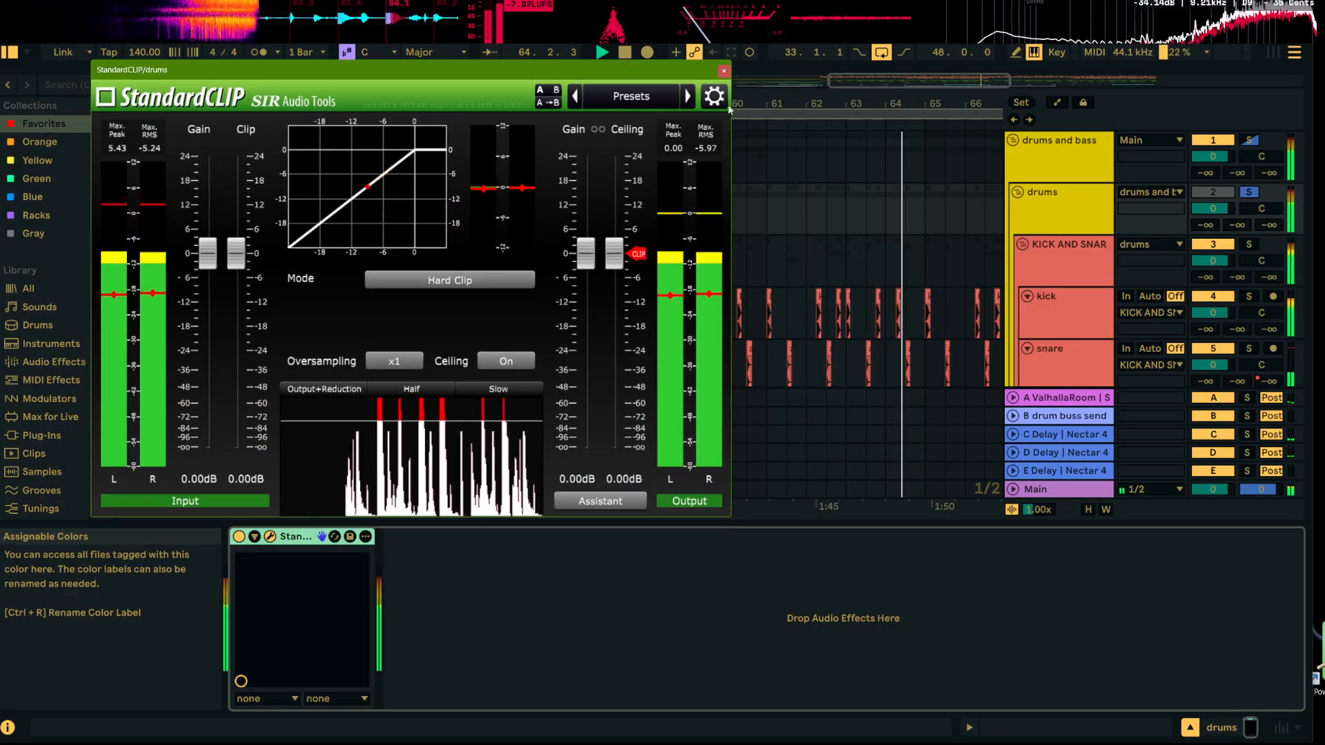
# Step: Solo the KICK AND SNARE group in place of the drums group and close the drums StandardCLIP window
pyautogui.click(1113, 263)
pyautogui.click(1249, 244)
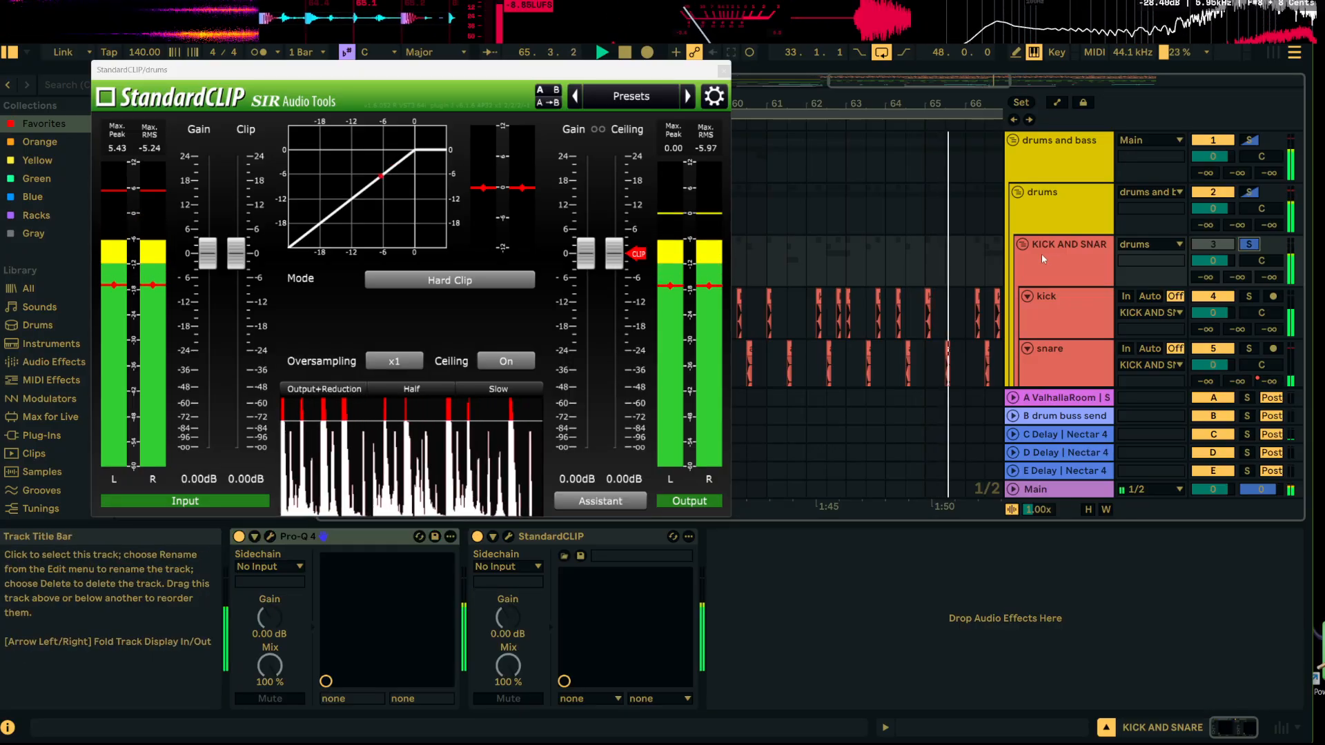
pyautogui.click(1041, 253)
pyautogui.click(723, 71)
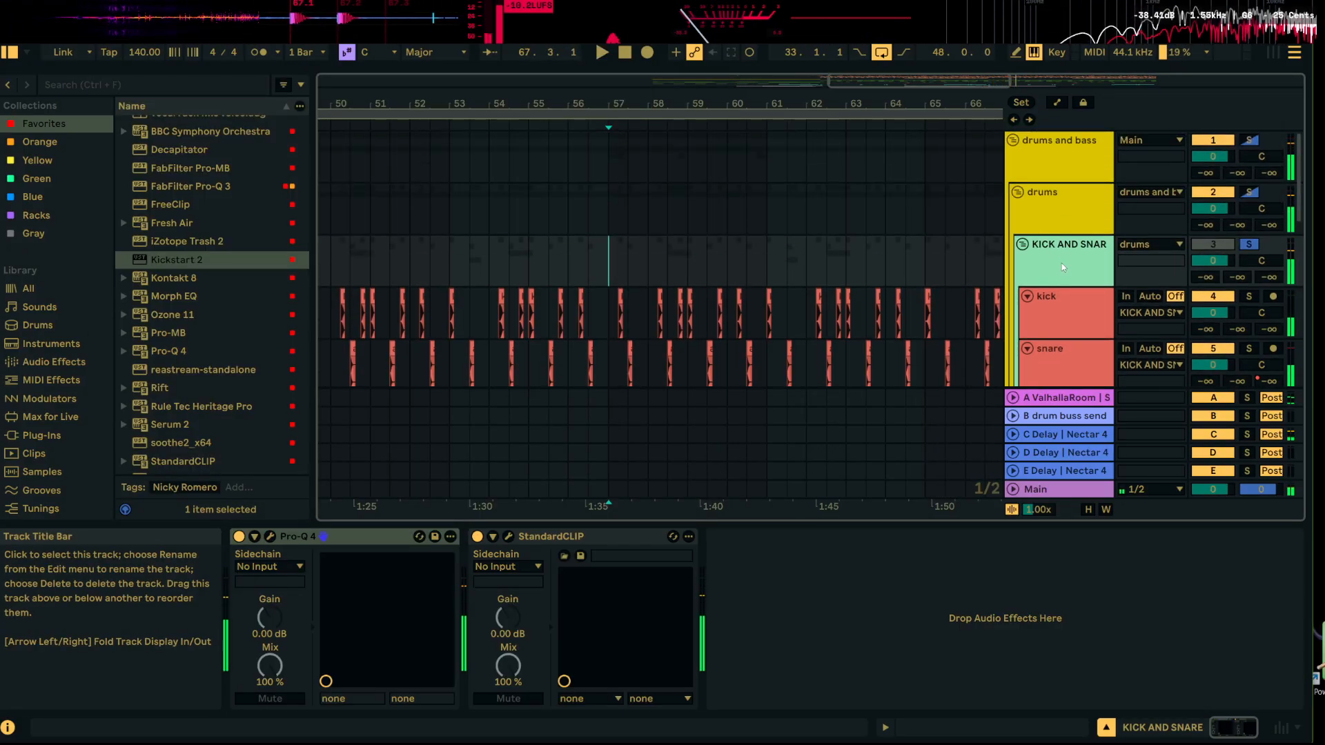
# Step: Check the Pro-Q 4 on the KICK AND SNARE group and delete it from the device chain
pyautogui.scroll(-3, 1066, 297)
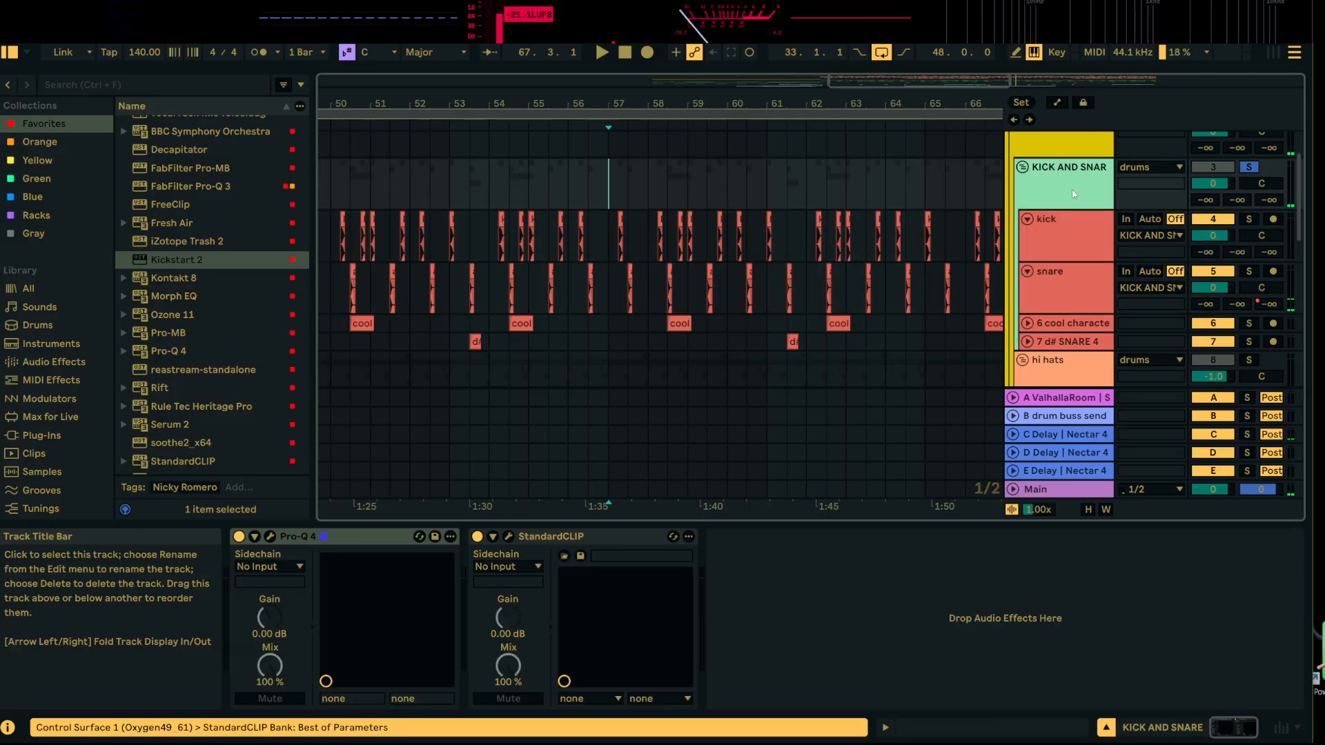
pyautogui.scroll(1, 1066, 205)
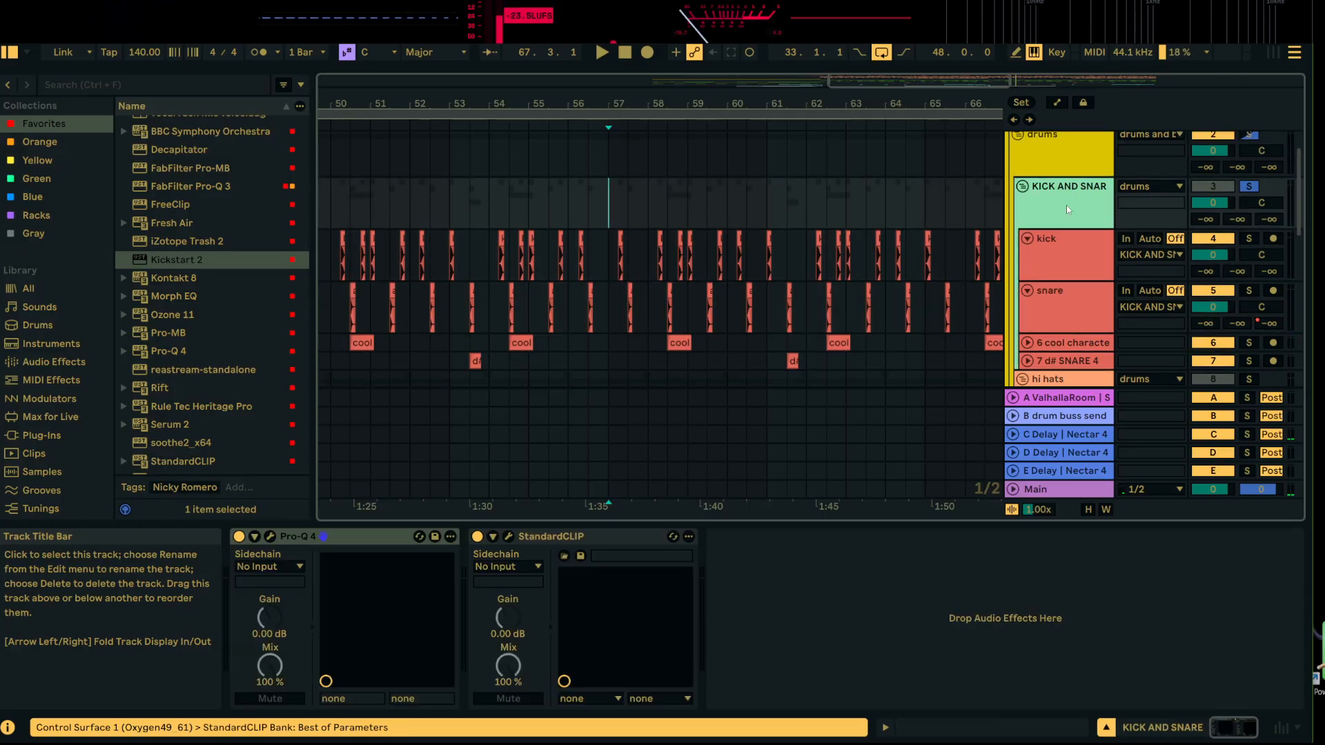
pyautogui.click(308, 542)
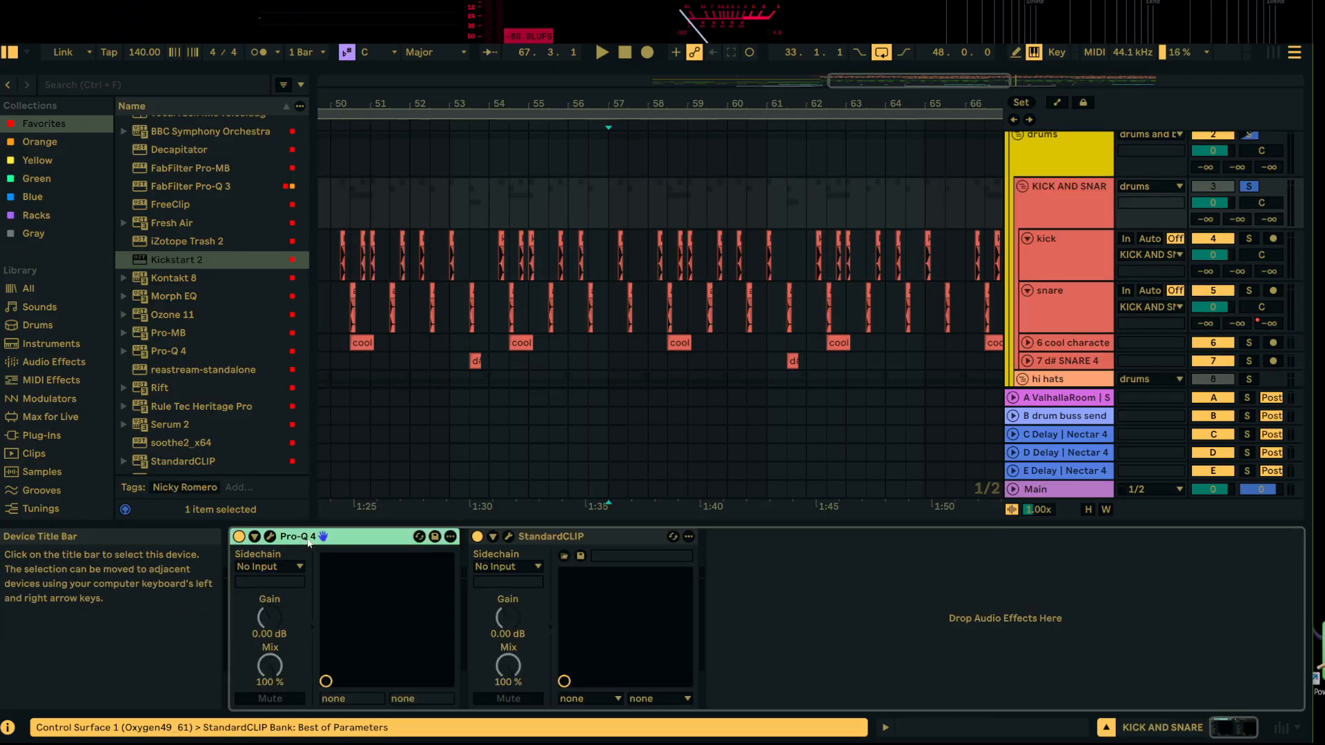
pyautogui.click(270, 536)
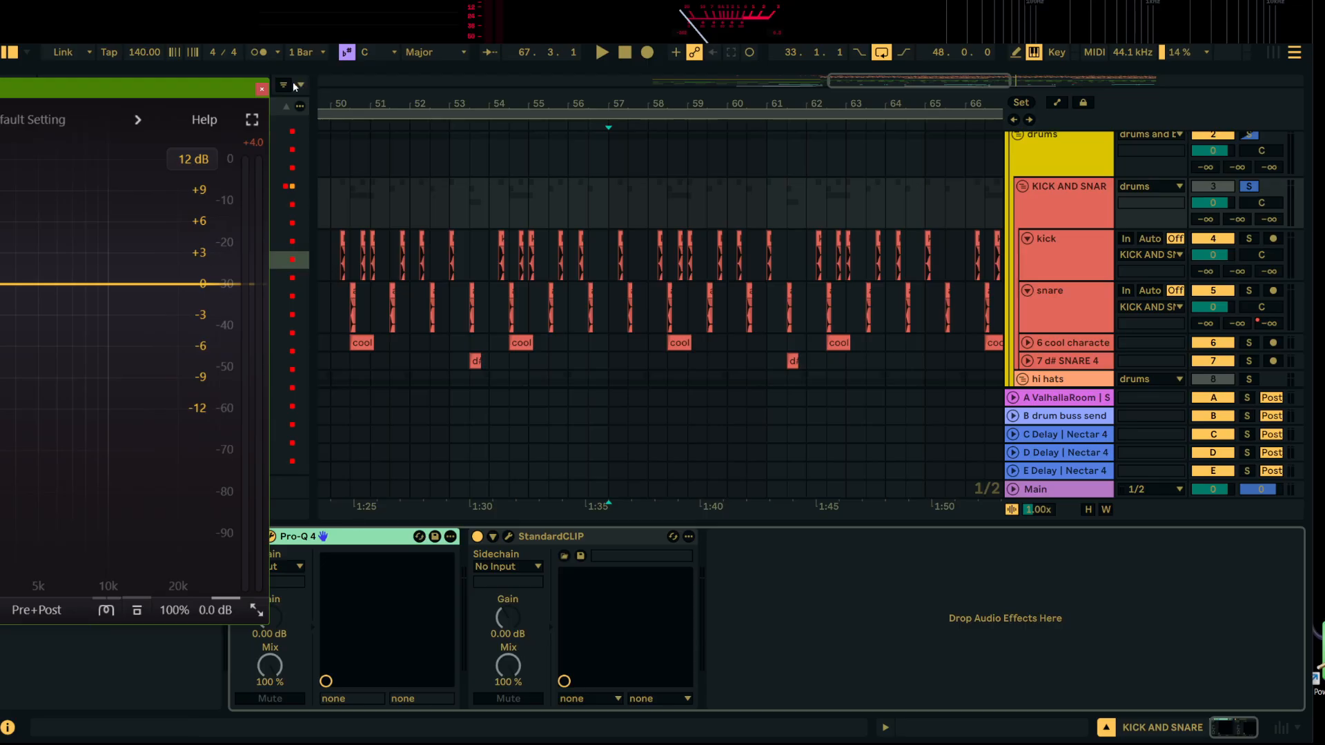
pyautogui.click(262, 90)
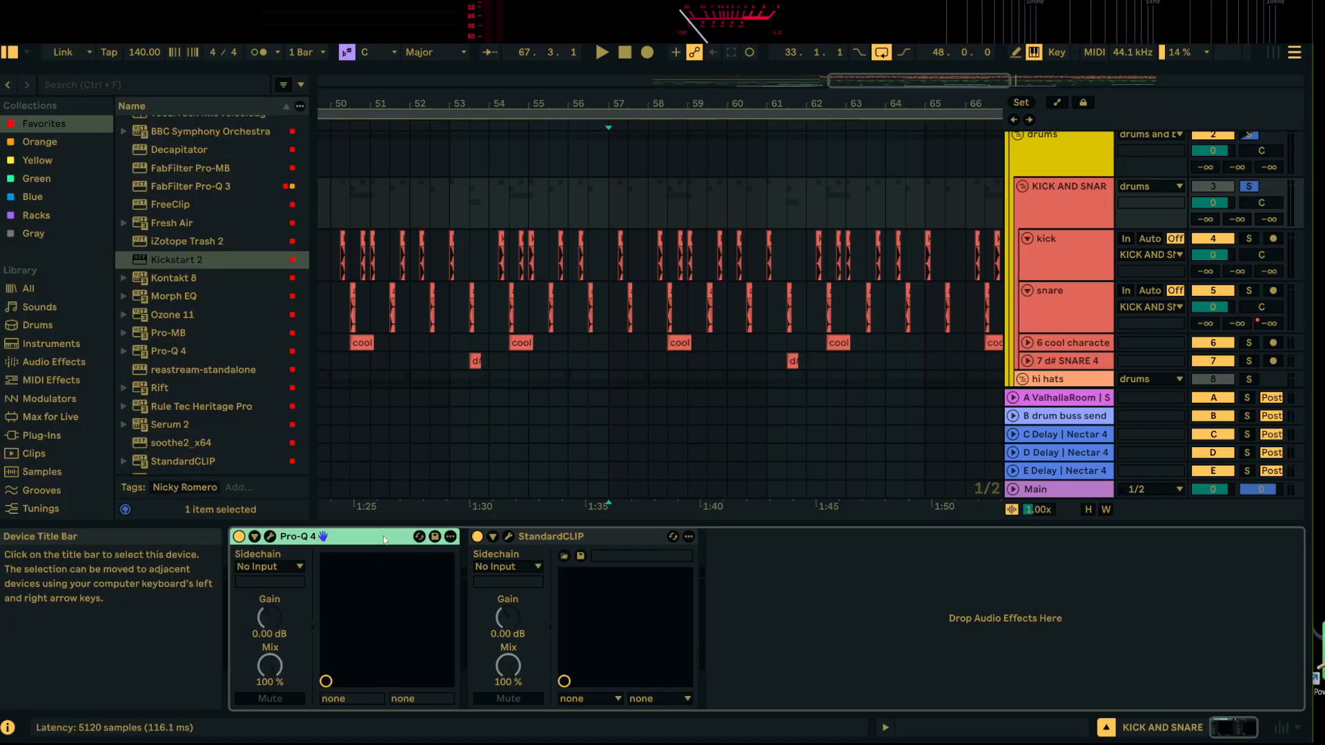
pyautogui.press('Delete')
pyautogui.scroll(2, 1077, 216)
pyautogui.click(1061, 284)
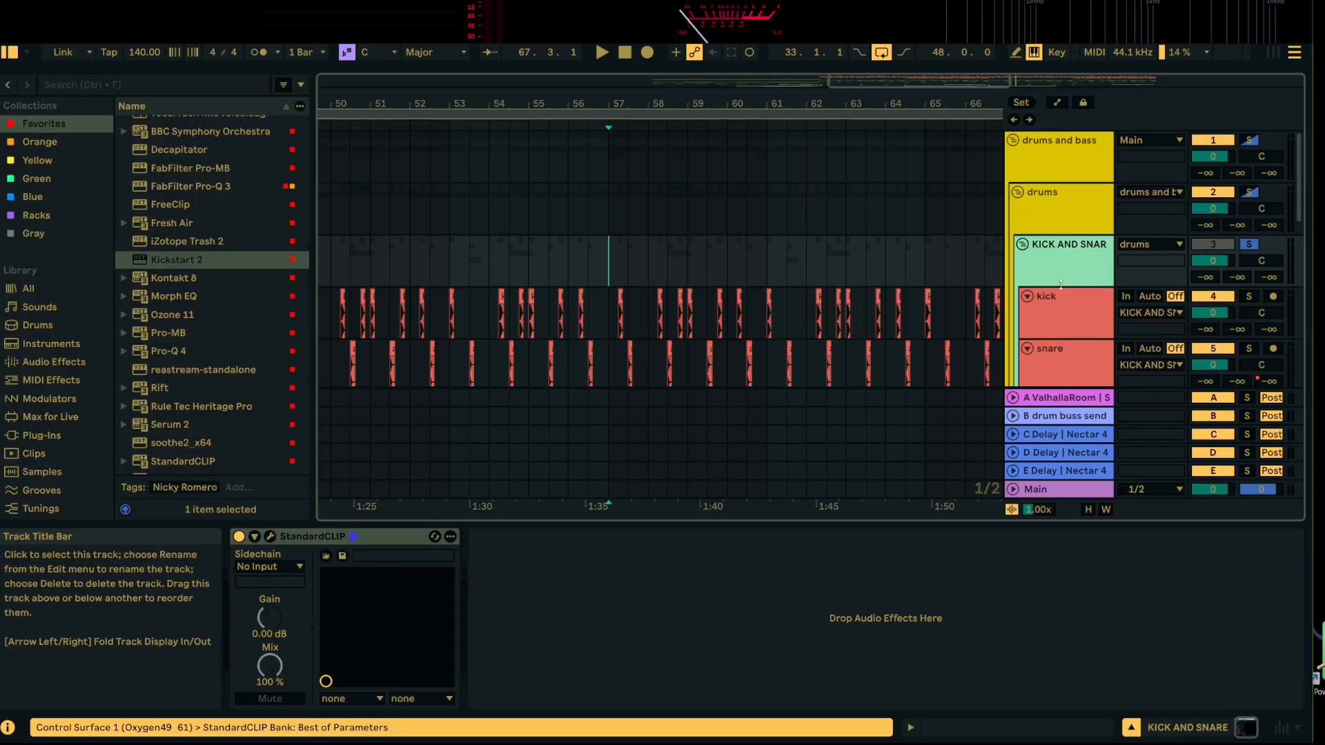
# Step: Open the KICK AND SNARE group's StandardCLIP, view the kick and snare tracks, and play from bar 57
pyautogui.click(270, 536)
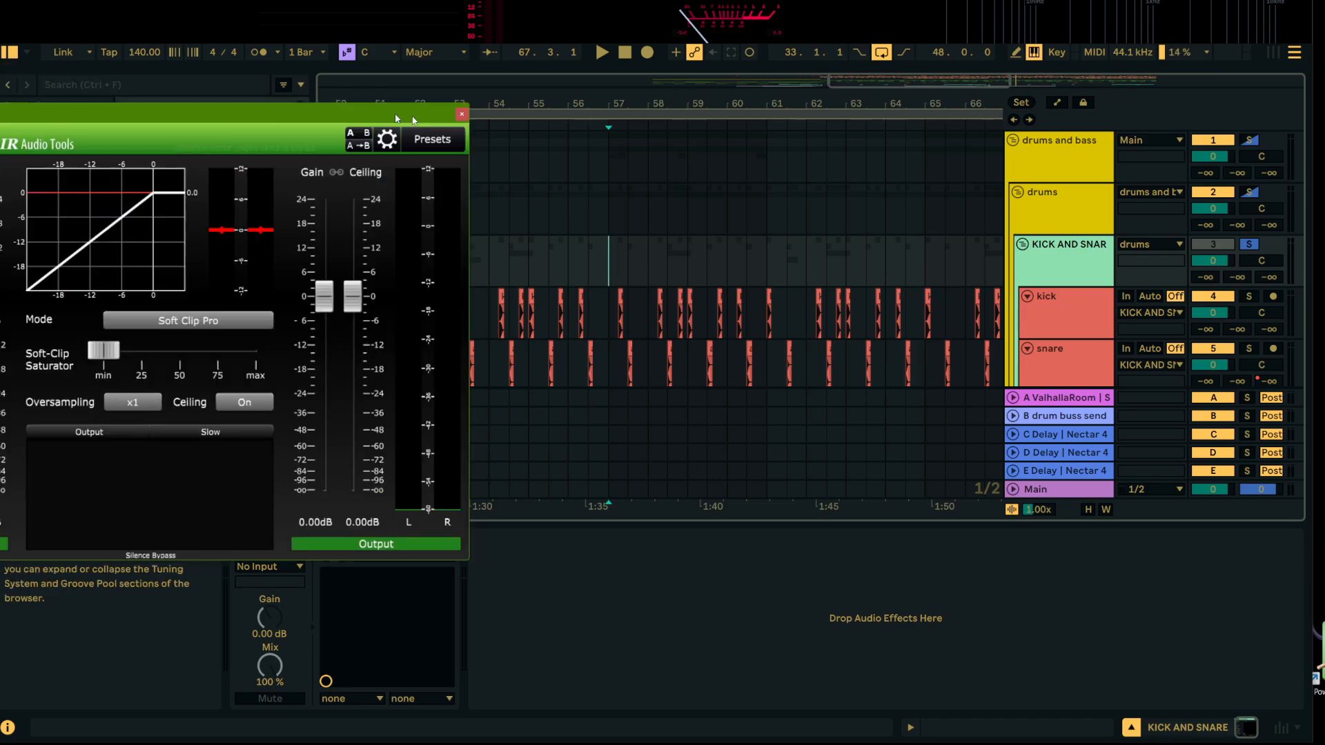
pyautogui.scroll(-3, 1066, 234)
pyautogui.click(1069, 238)
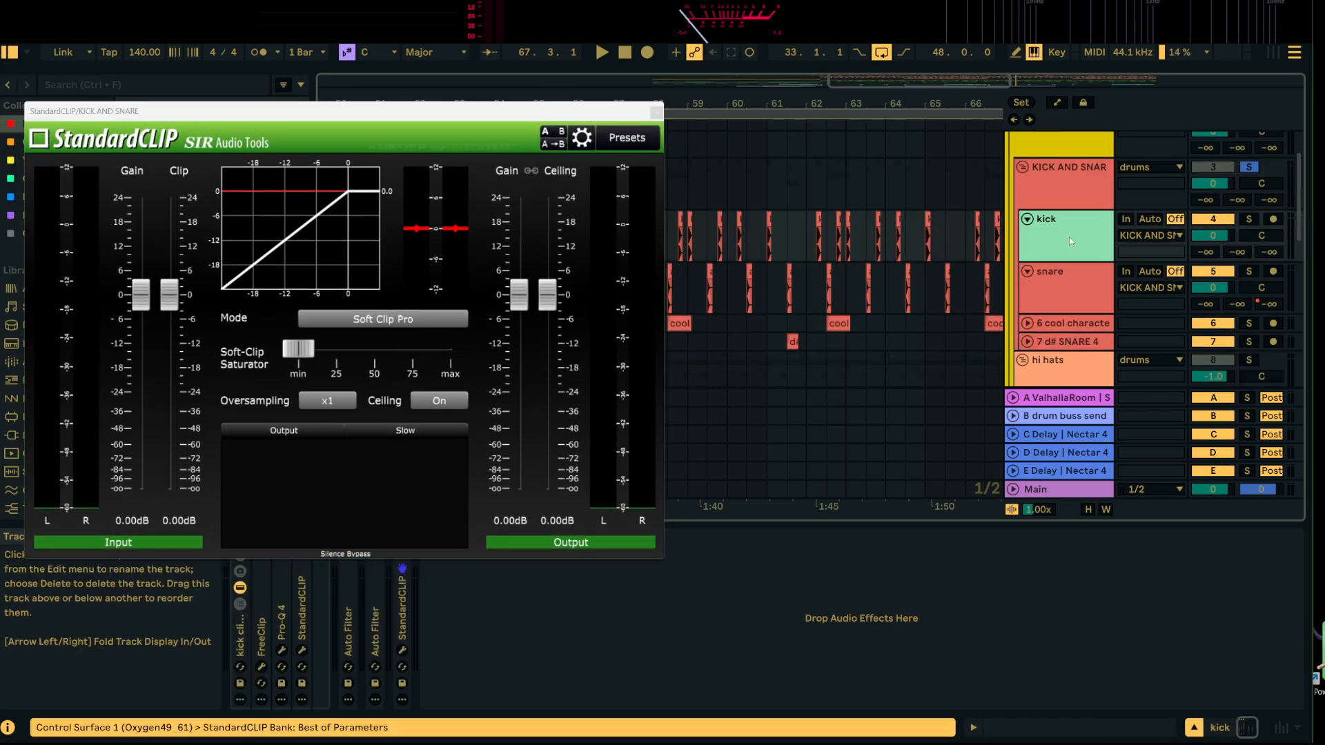
pyautogui.click(1063, 284)
pyautogui.click(1063, 251)
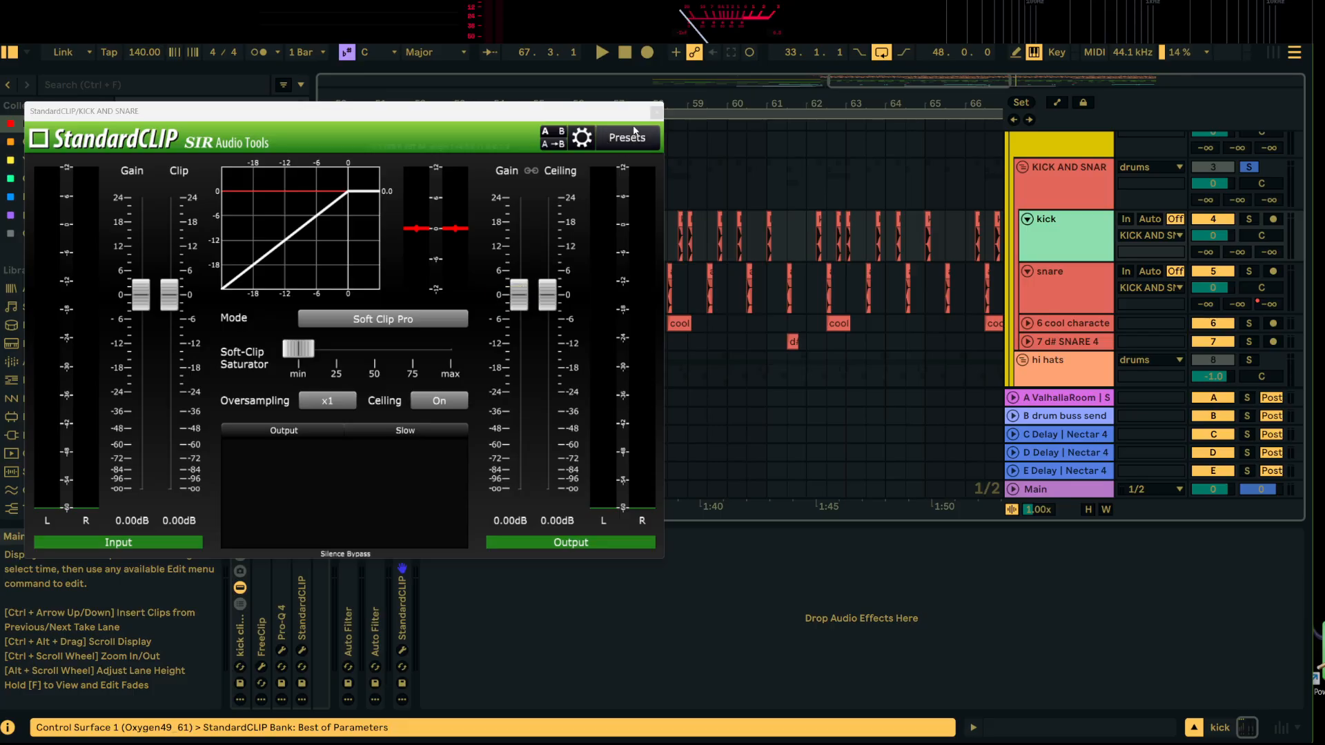
pyautogui.press('space')
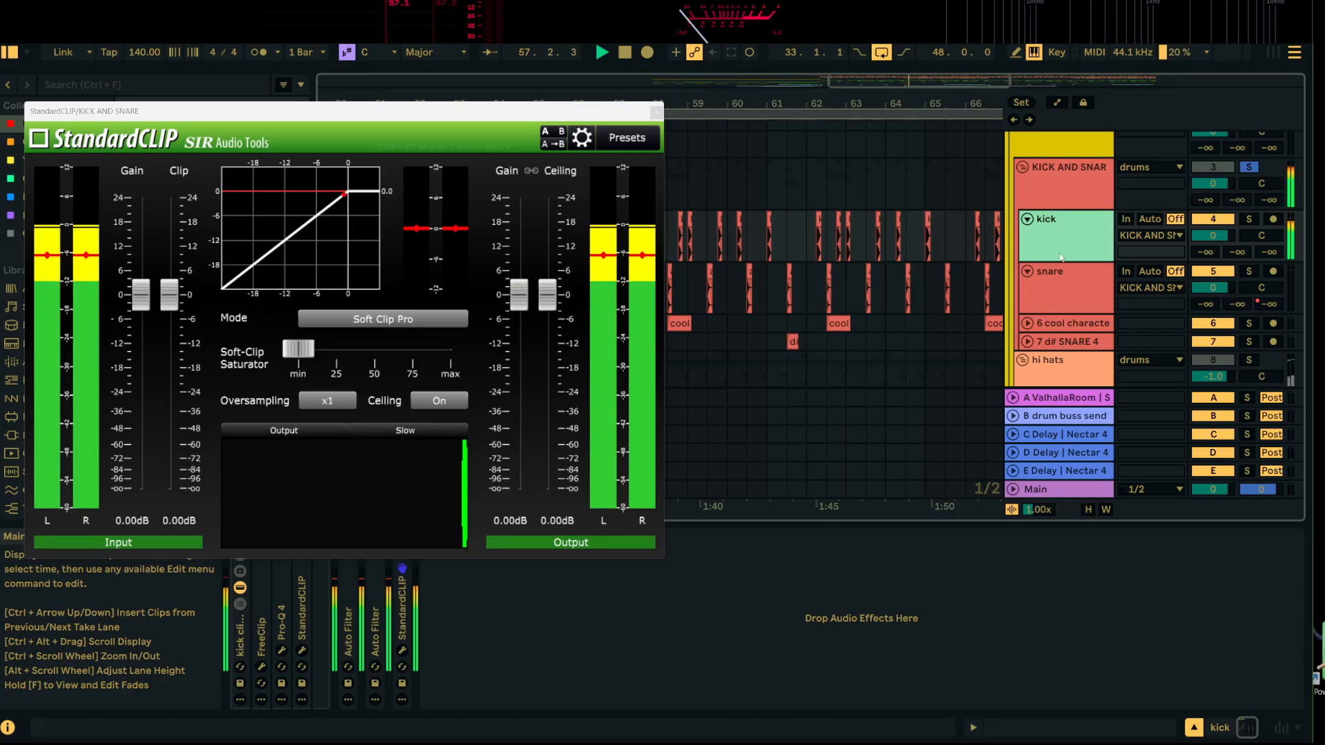
# Step: Close the KICK AND SNARE group's StandardCLIP and delete it from the group
pyautogui.click(1078, 175)
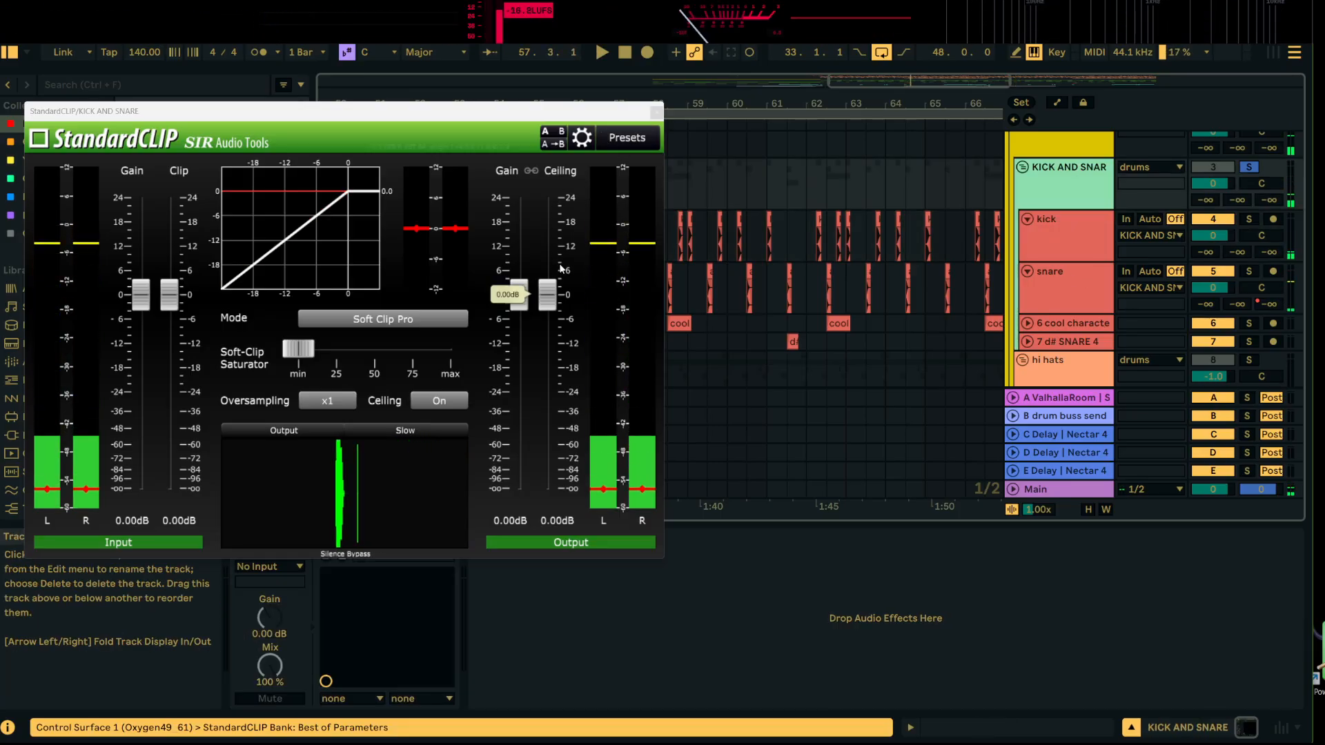
pyautogui.click(656, 111)
pyautogui.click(364, 543)
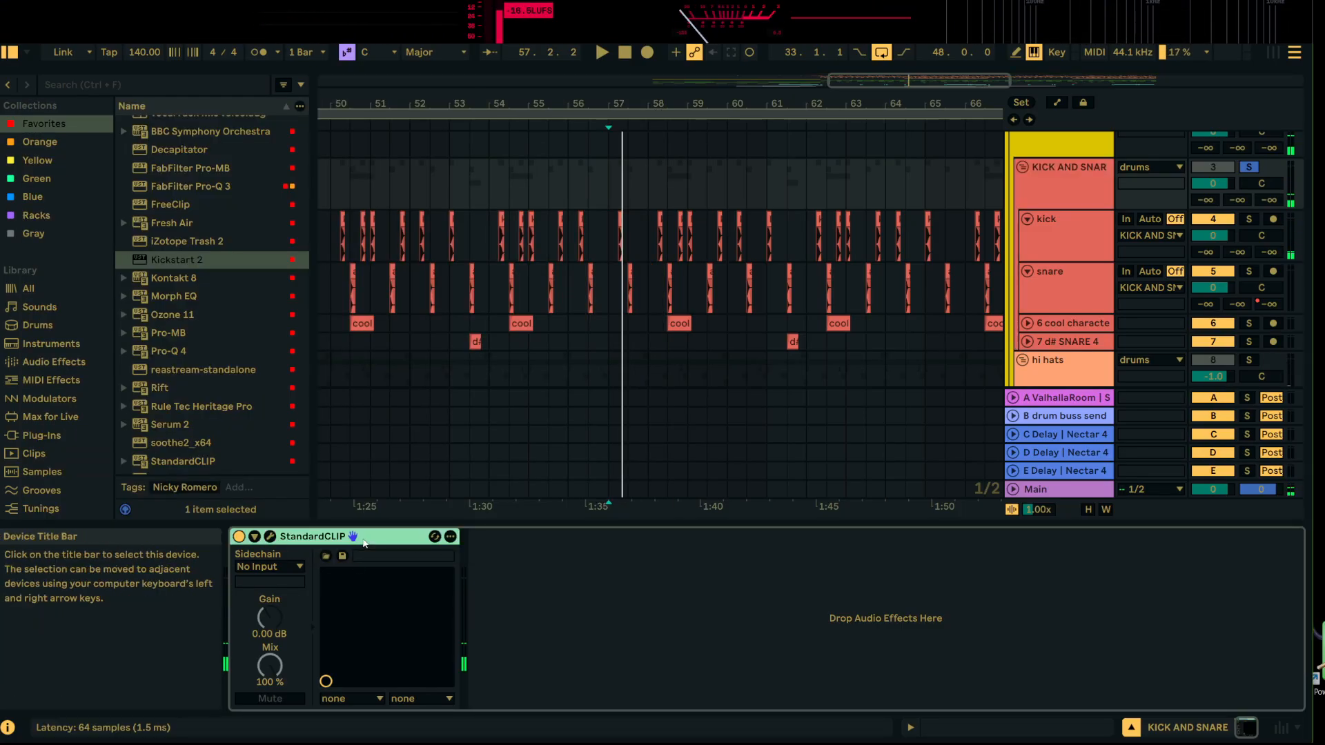
pyautogui.press('Delete')
# Step: Add a fresh StandardCLIP to the KICK AND SNARE group and play the group briefly through it
pyautogui.scroll(-3, 191, 391)
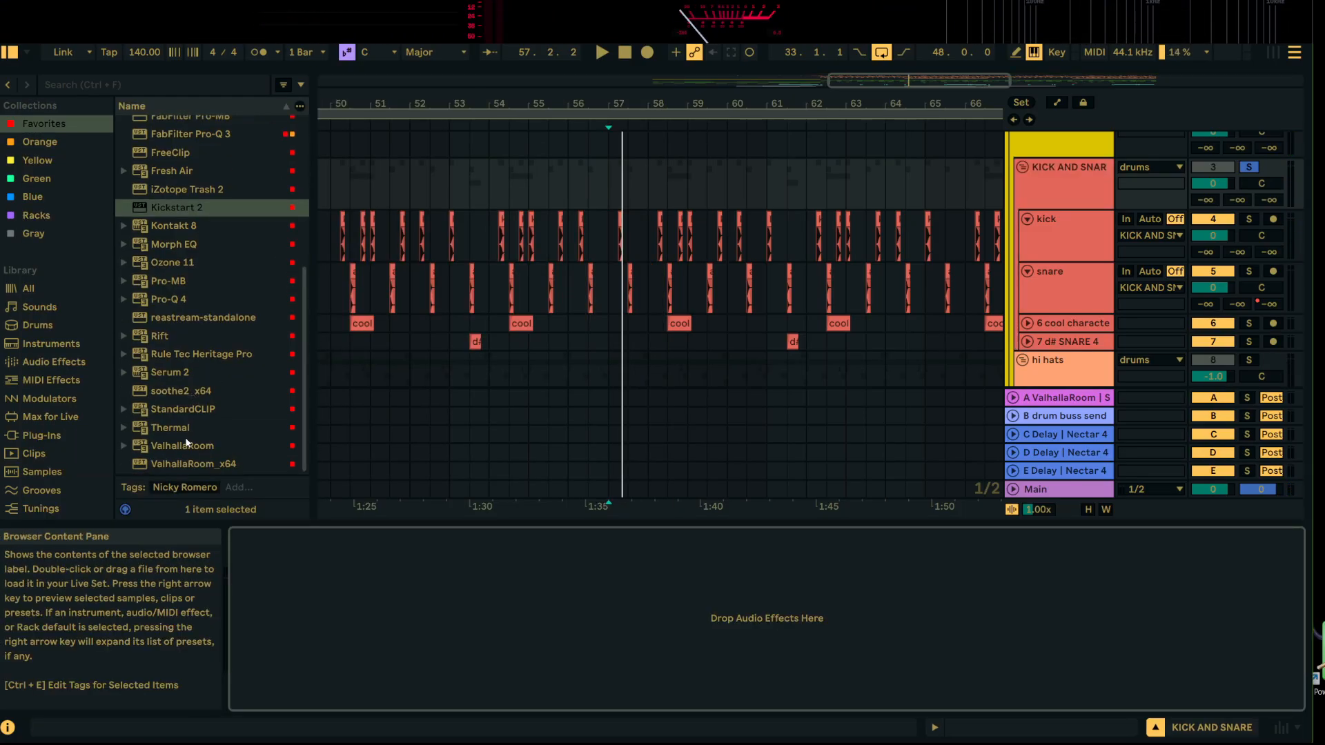
pyautogui.click(189, 412)
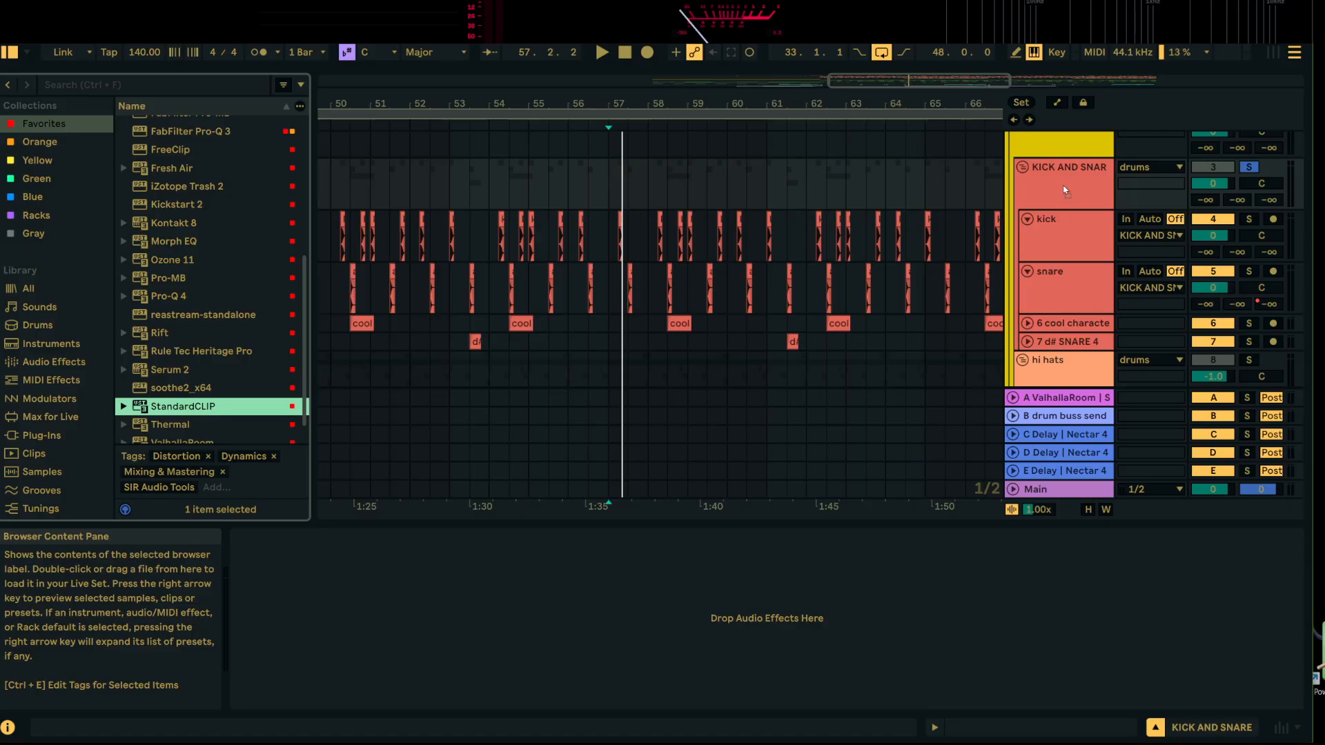
pyautogui.press('Return')
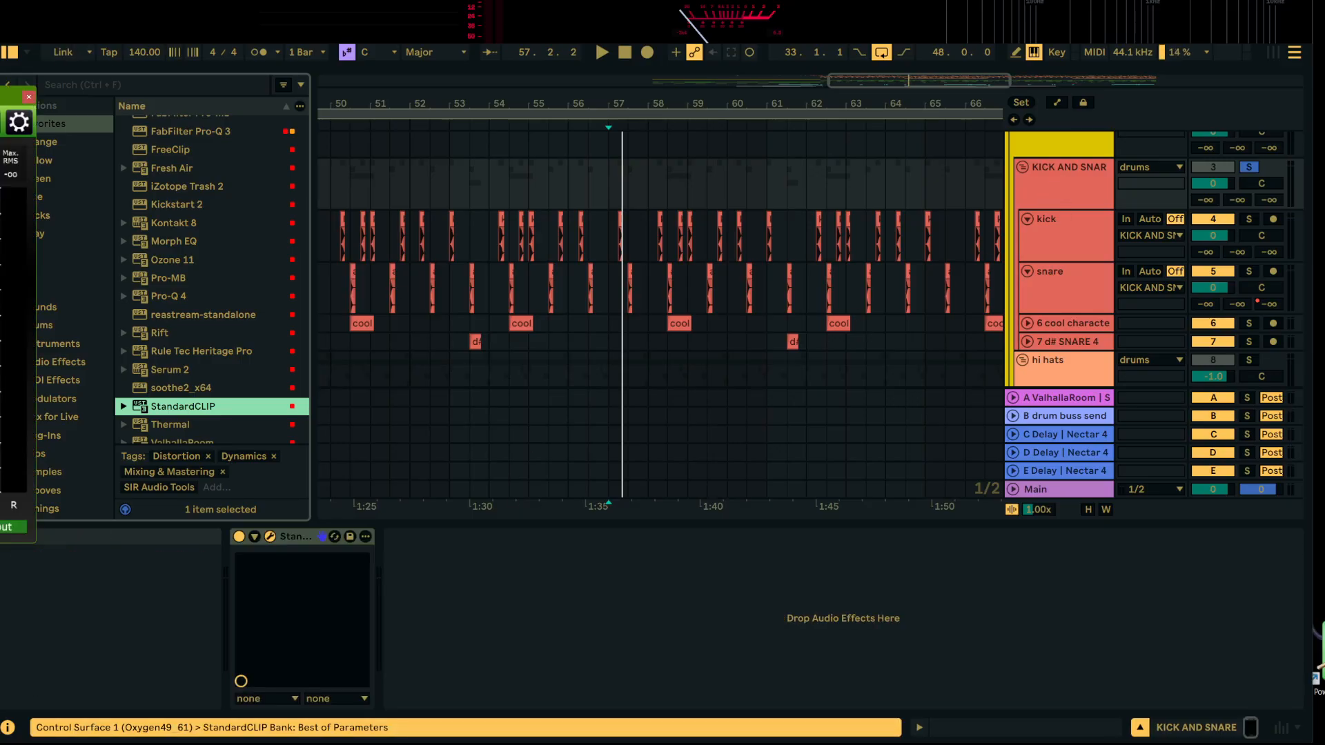
pyautogui.moveTo(775, 103); pyautogui.dragTo(758, 101)
pyautogui.press('space')
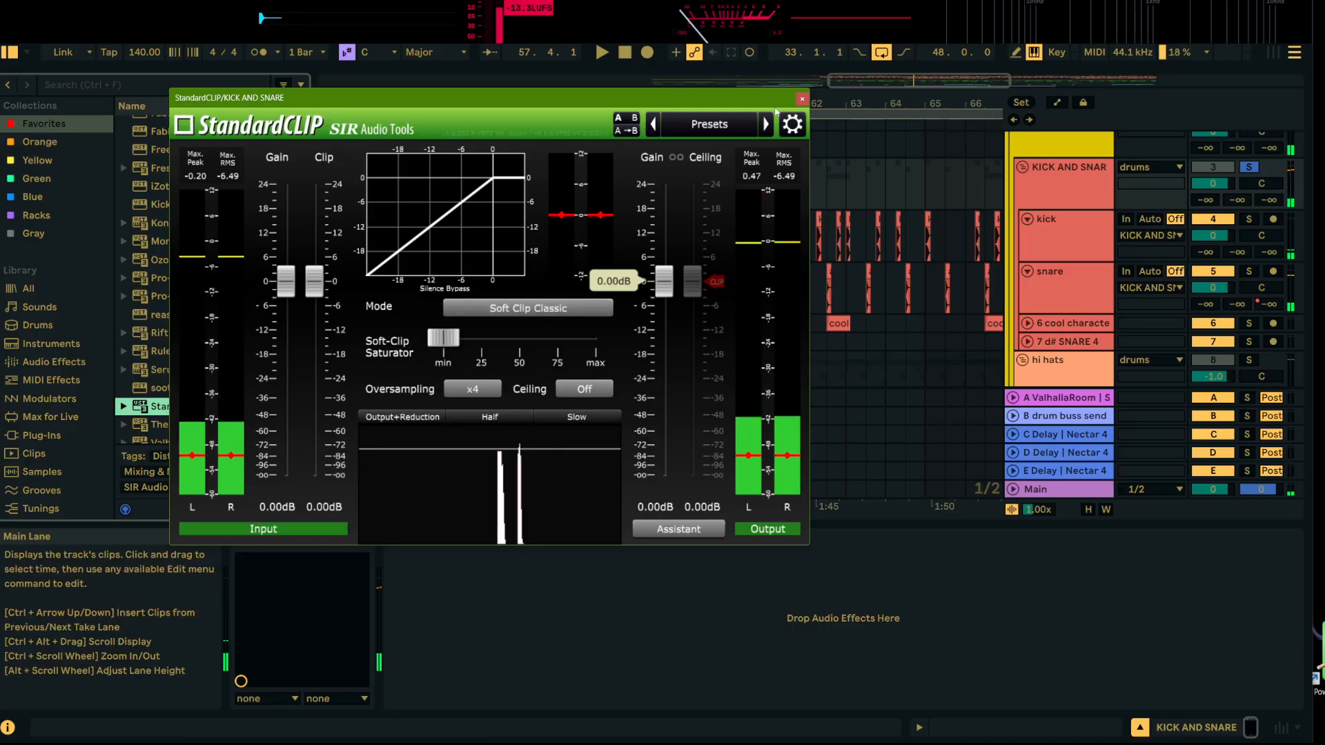
pyautogui.moveTo(758, 101); pyautogui.dragTo(865, 119)
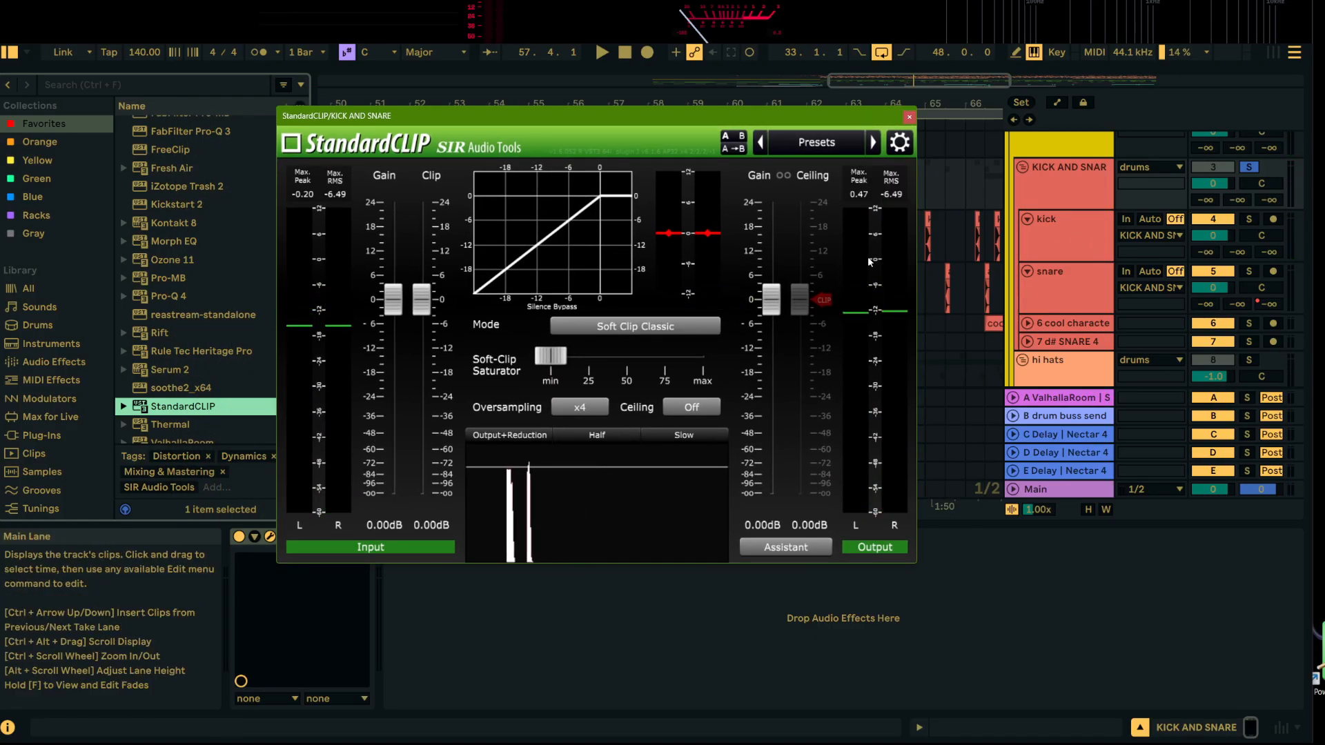
# Step: Set the new StandardCLIP to Hard Clip mode with the ceiling on and x1 (no oversampling)
pyautogui.click(653, 327)
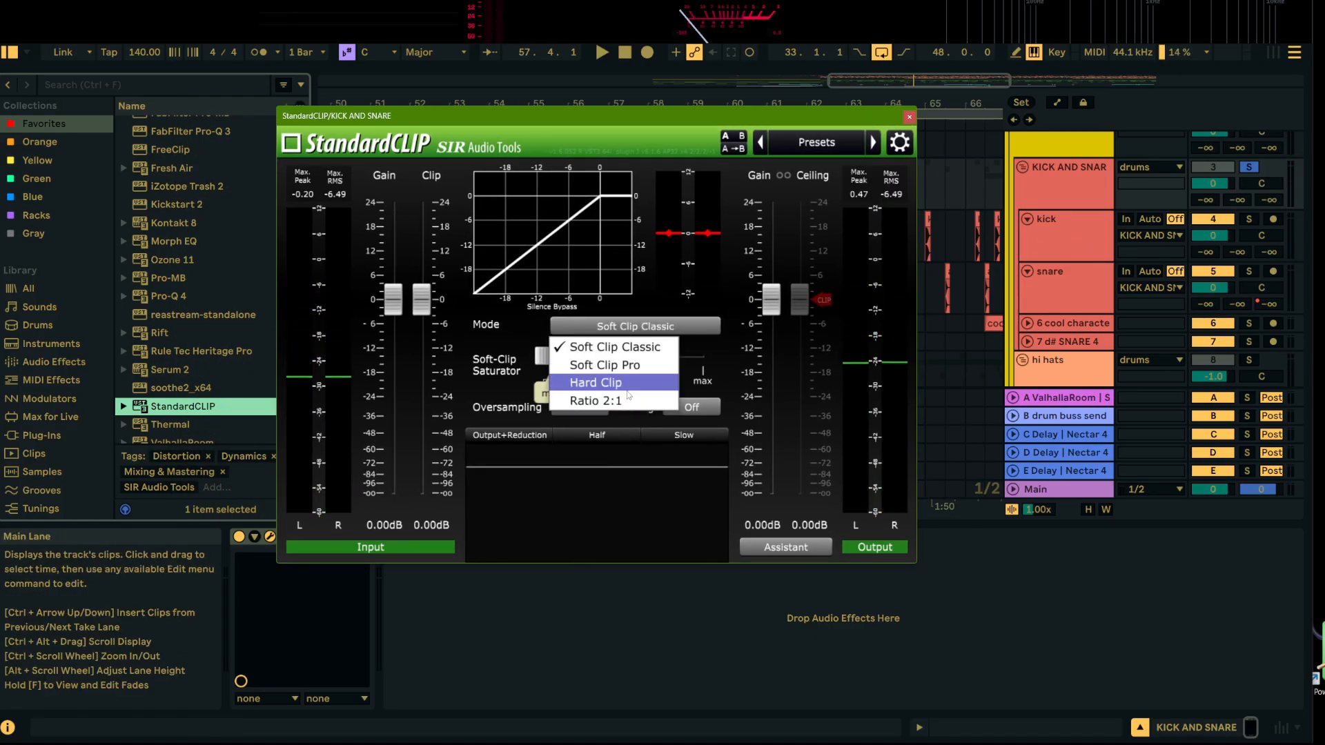
pyautogui.click(693, 407)
pyautogui.click(580, 407)
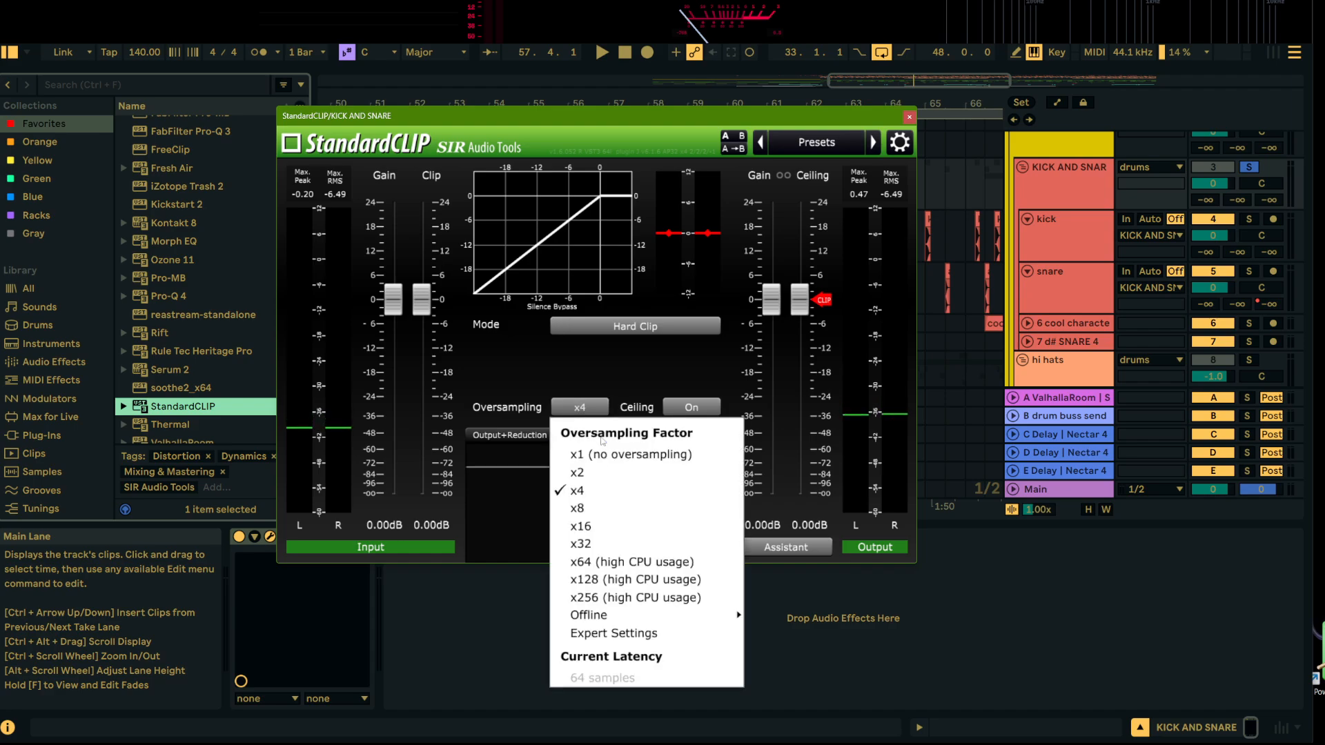
pyautogui.click(613, 461)
# Step: Play the KICK AND SNARE group and lower the StandardCLIP output ceiling to -0.60 dB
pyautogui.press('space')
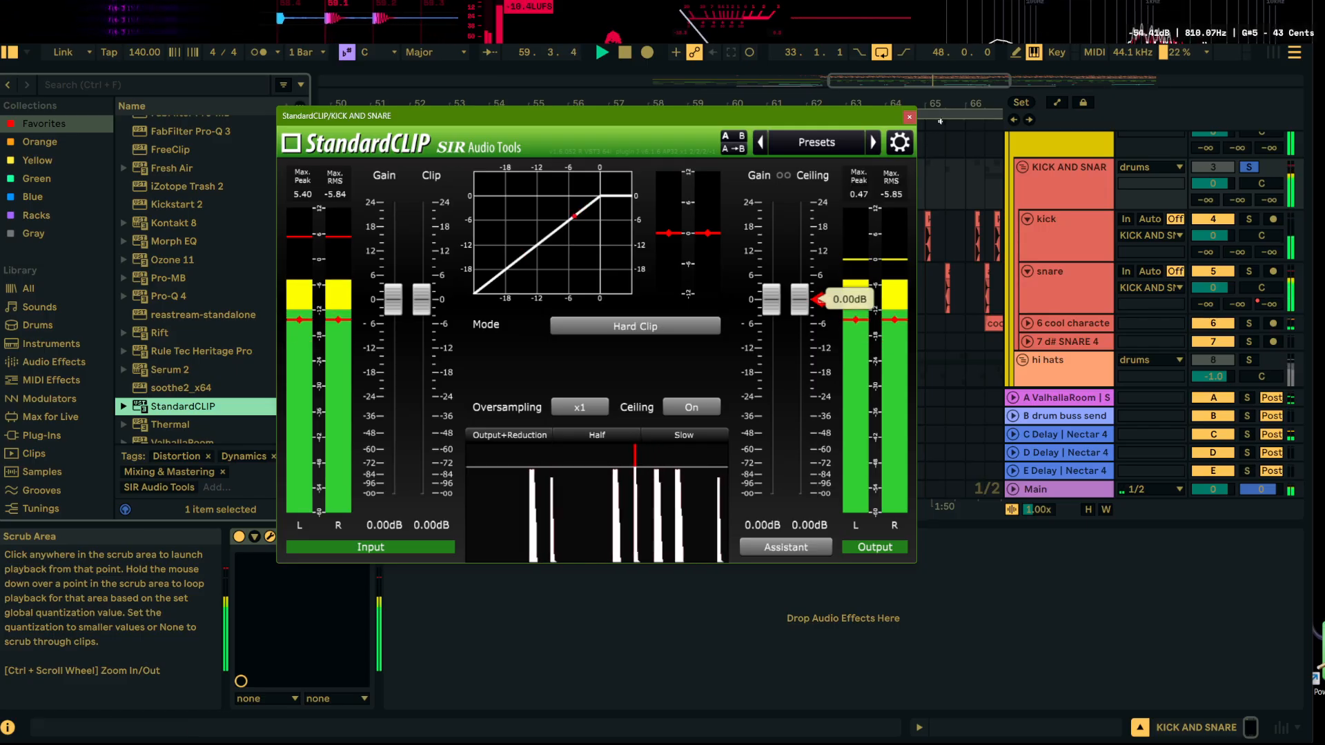
pyautogui.moveTo(802, 307)
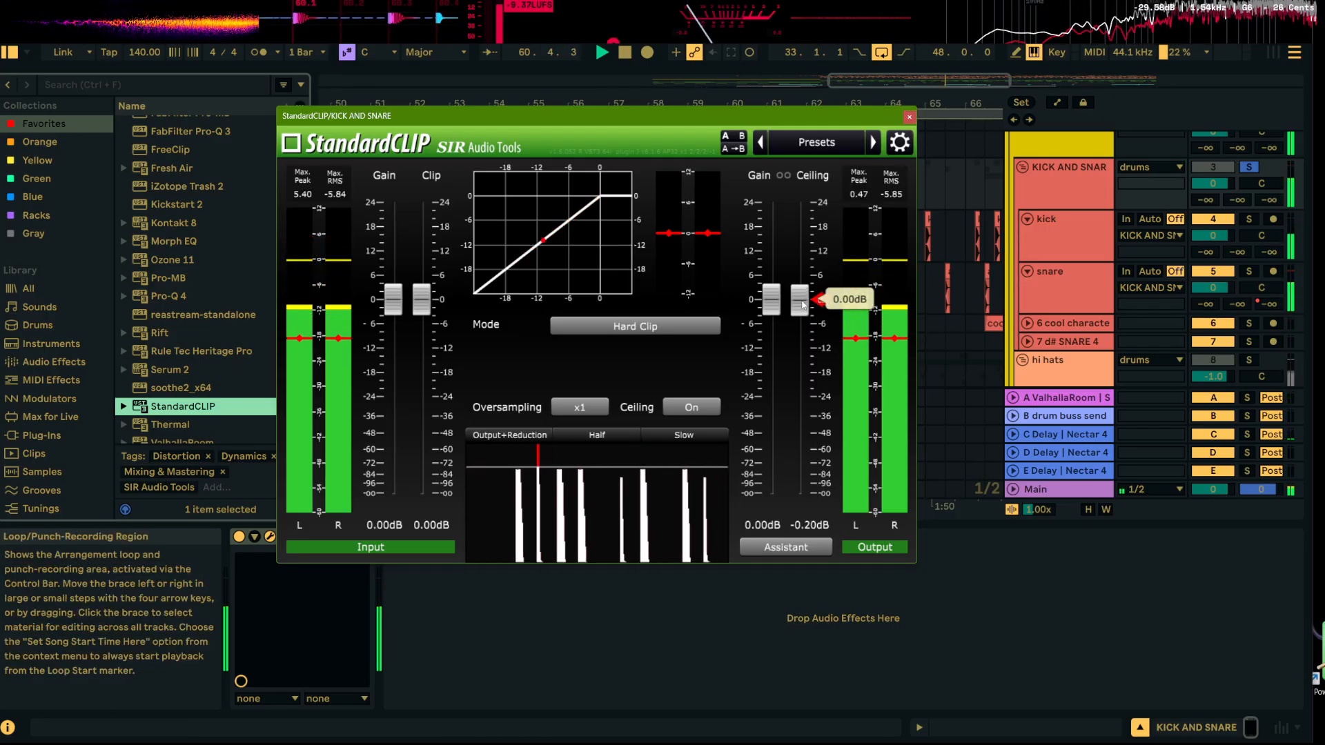
pyautogui.moveTo(802, 304); pyautogui.dragTo(803, 306)
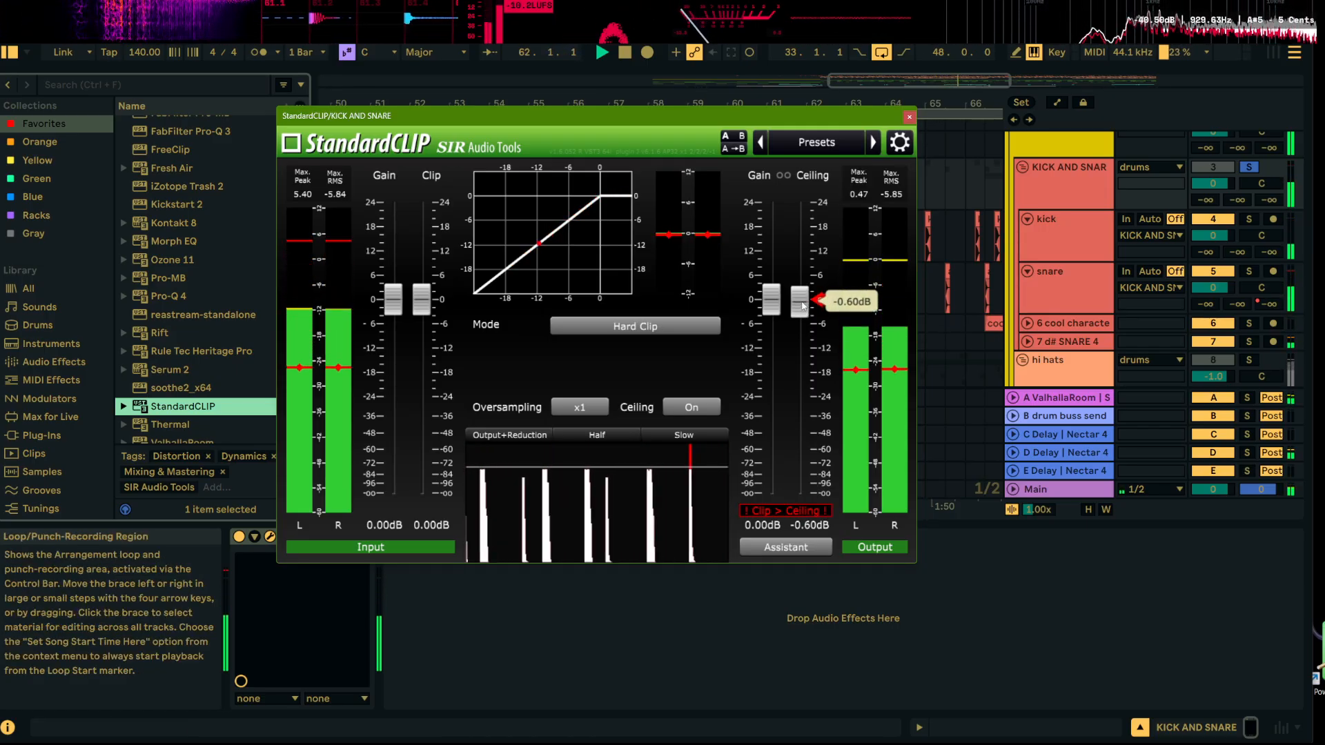
# Step: Reset the KICK AND SNARE group's StandardCLIP output ceiling to 0.00 dB and close the plugin
pyautogui.scroll(2, 803, 304)
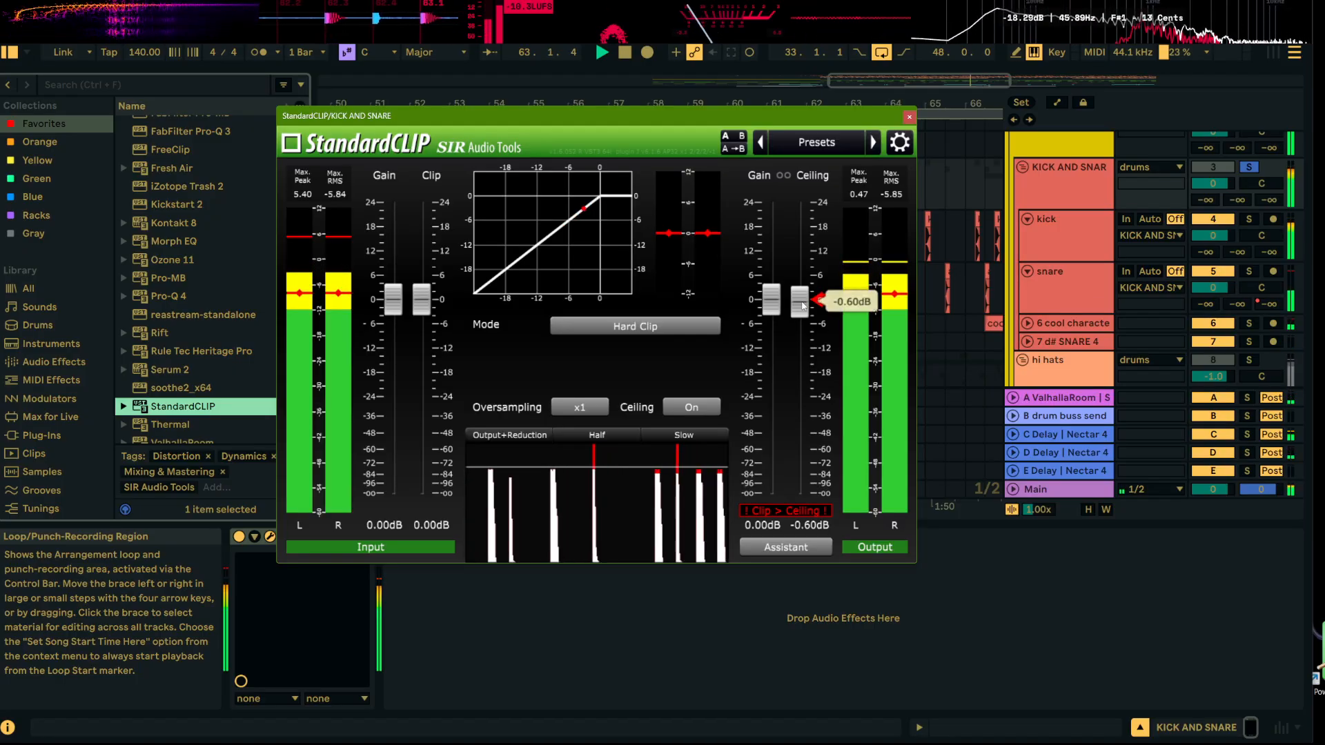
pyautogui.scroll(1, 803, 304)
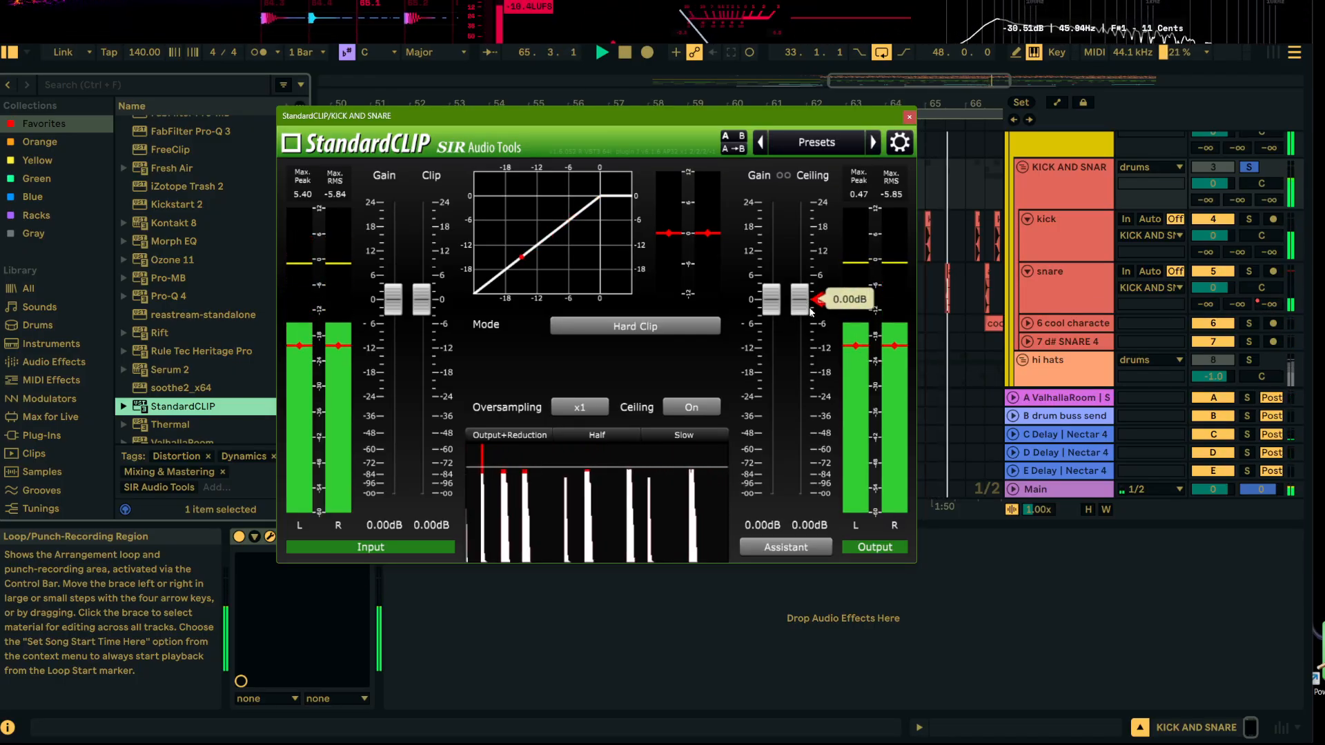
pyautogui.click(908, 116)
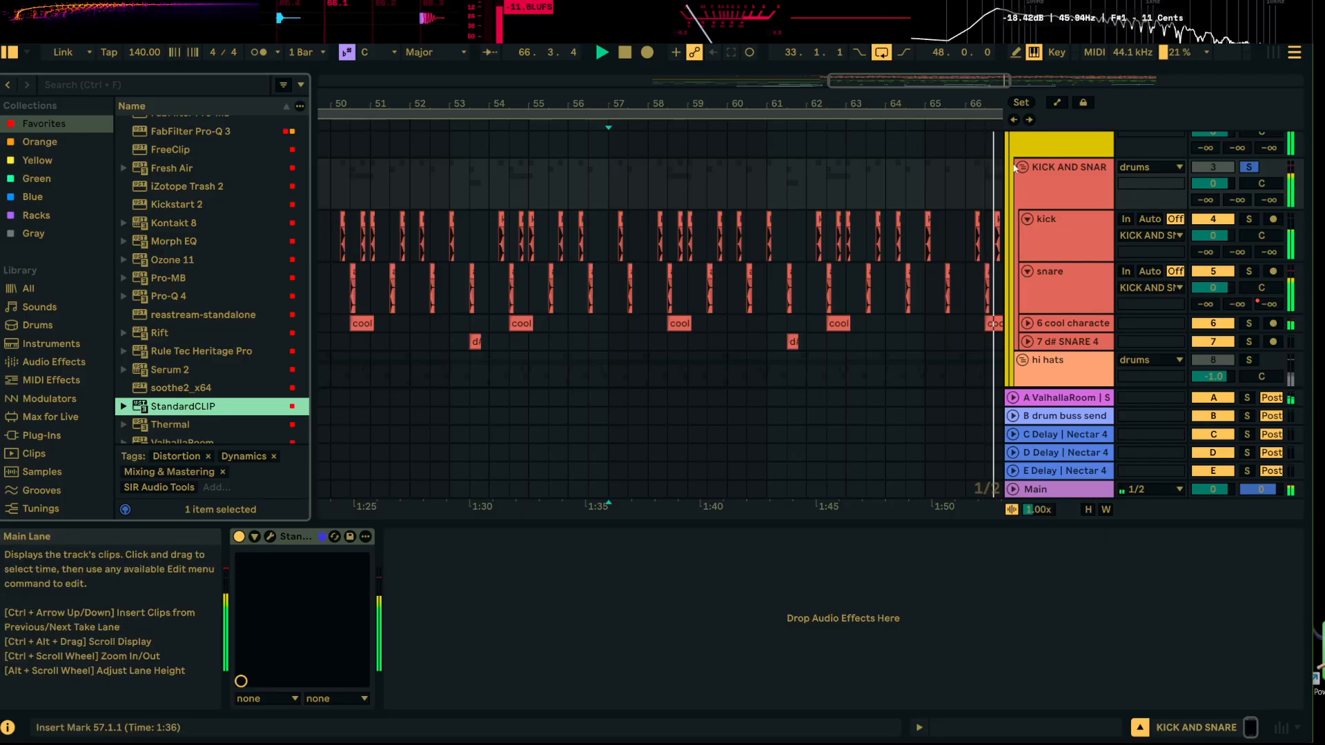
# Step: Solo the drums group and play it with its StandardCLIP open to examine the clipping, closing the plugin when done
pyautogui.scroll(2, 1022, 250)
pyautogui.click(1254, 176)
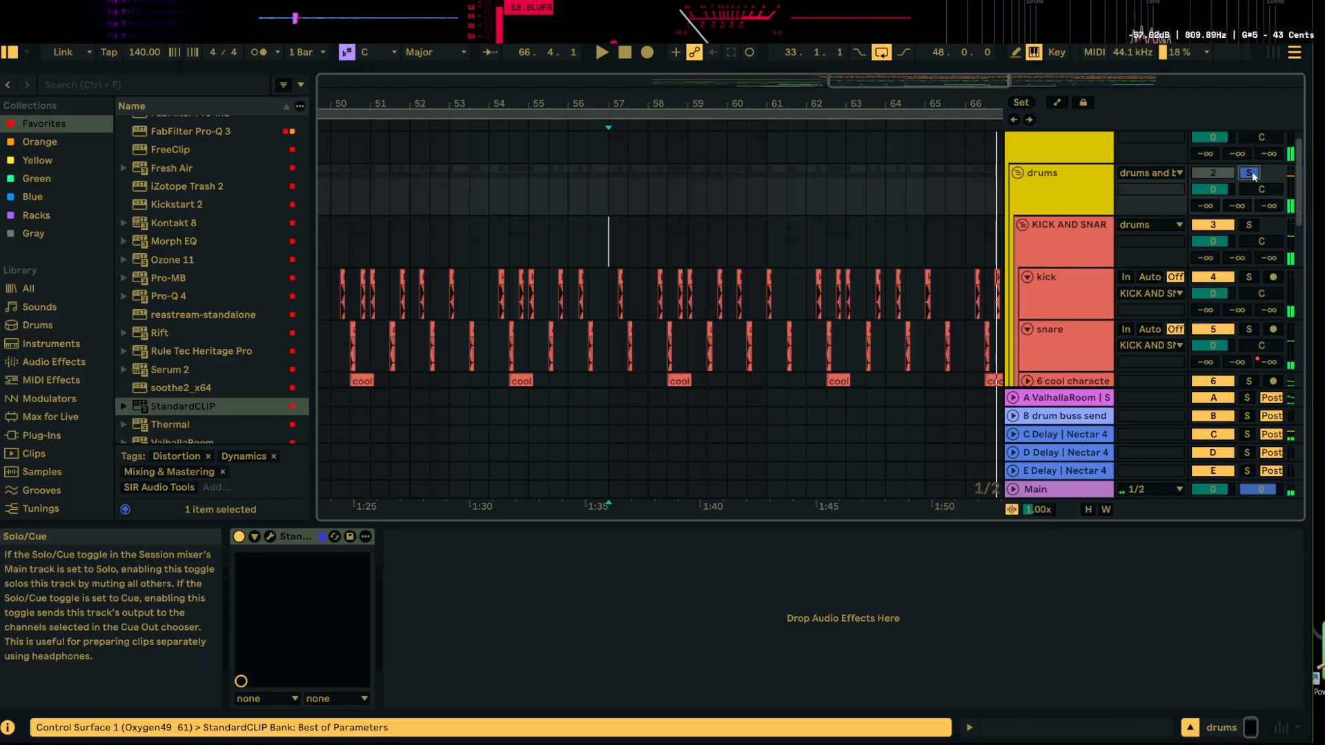
pyautogui.press('space')
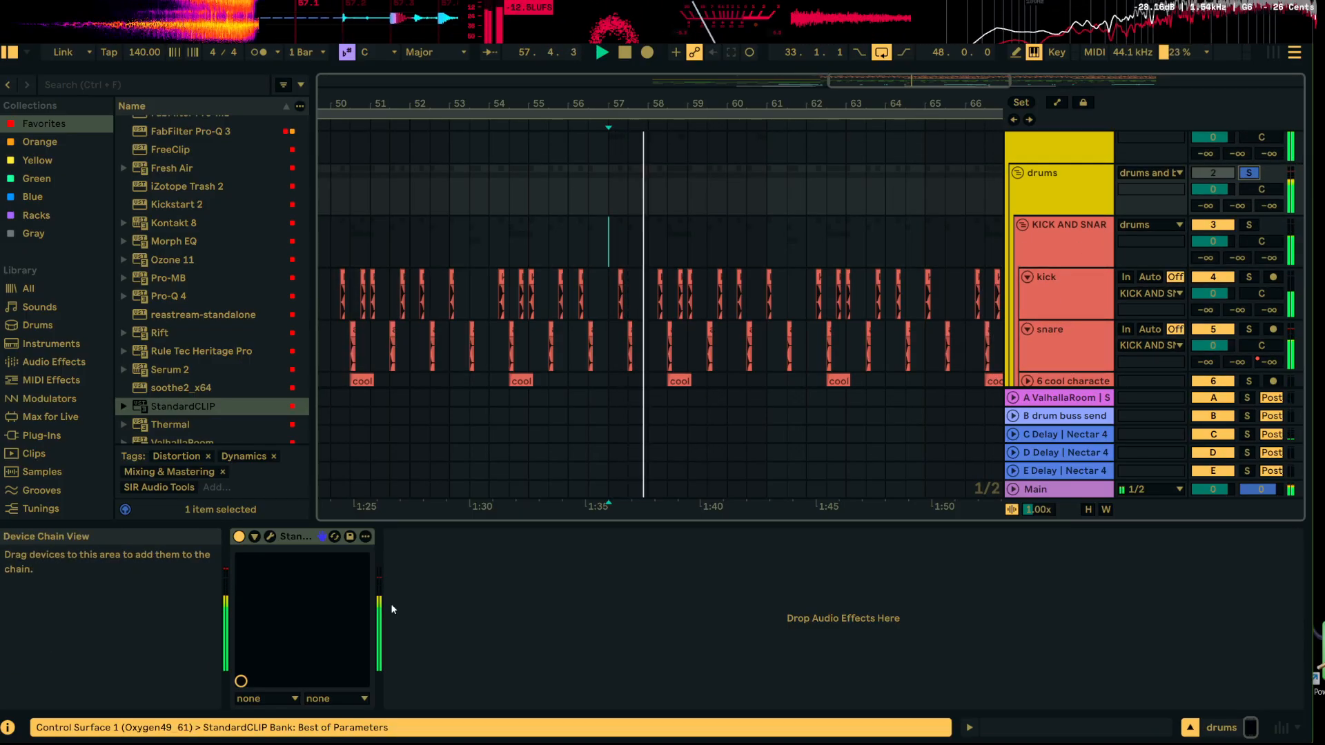
pyautogui.click(270, 536)
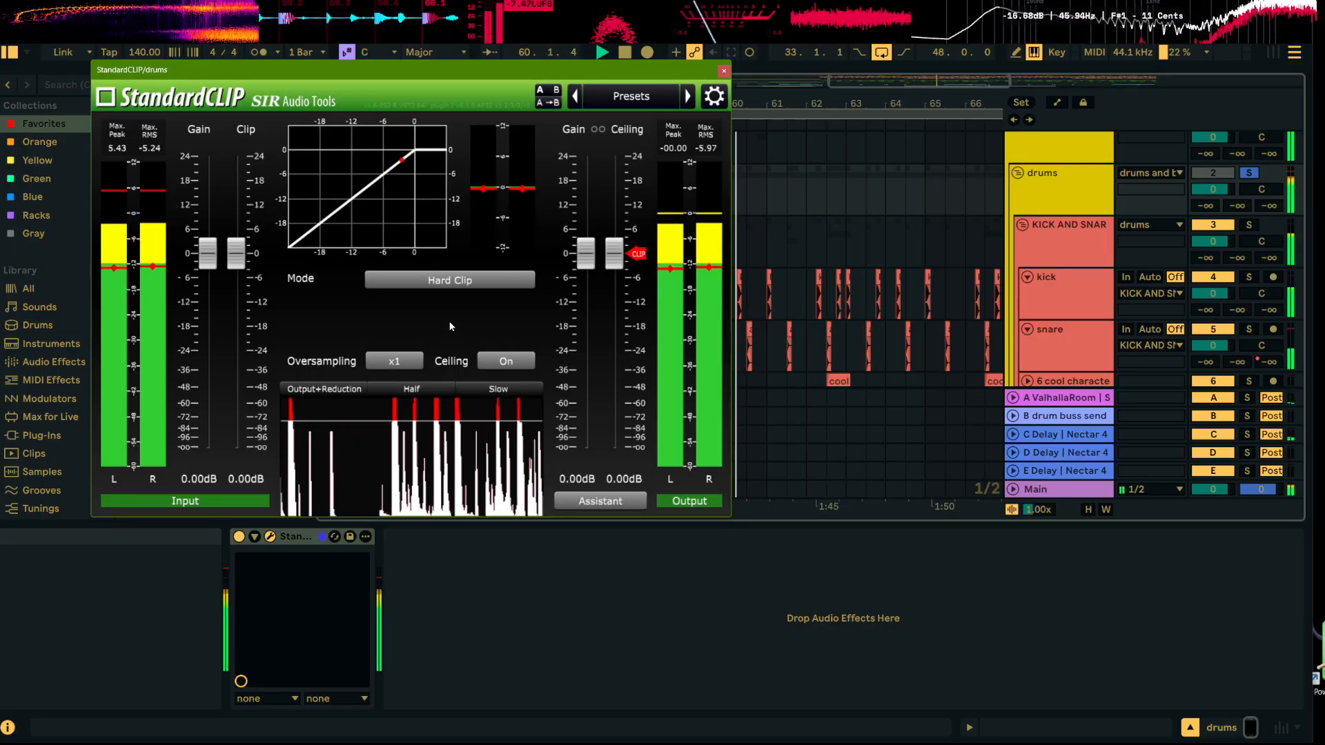
pyautogui.moveTo(545, 265)
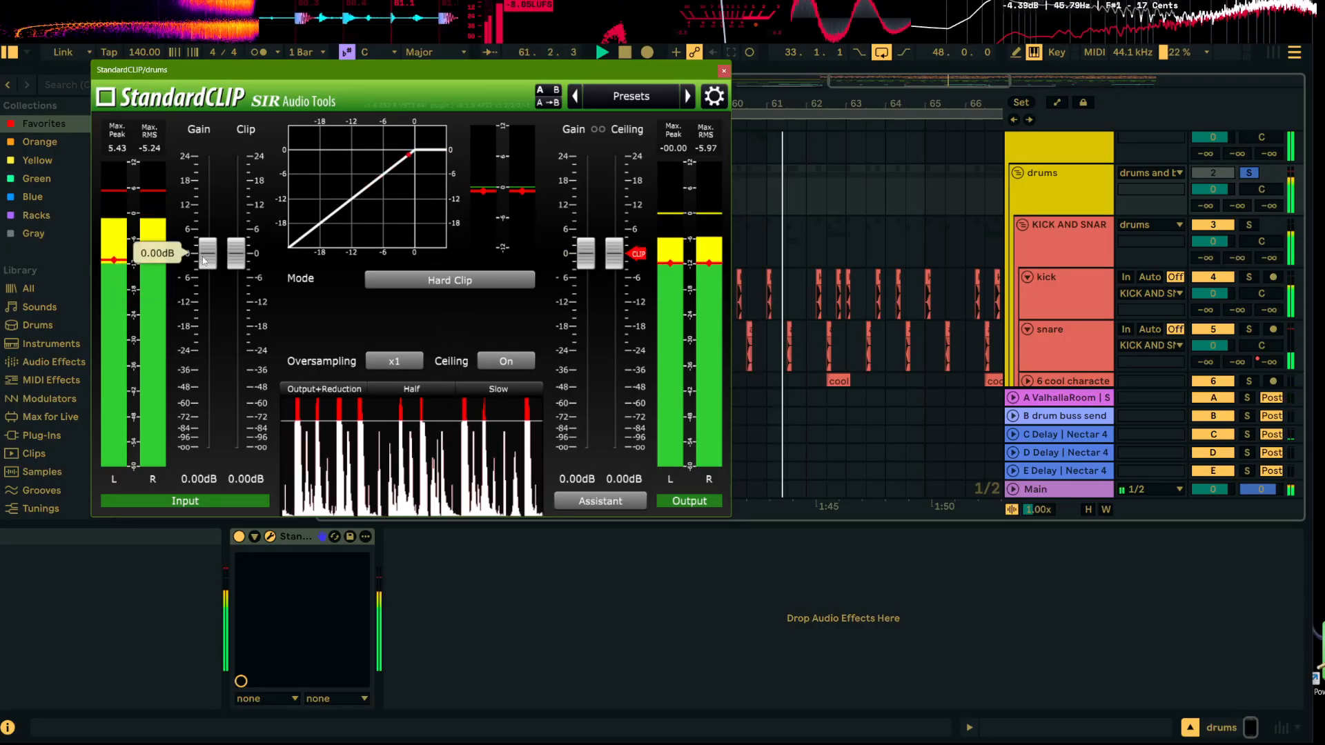
pyautogui.press('Escape')
pyautogui.press('space')
# Step: Play from bar 61 and audition the 13 hate break and 14 i really like this hat tracks soloed in turn
pyautogui.click(762, 234)
pyautogui.press('space')
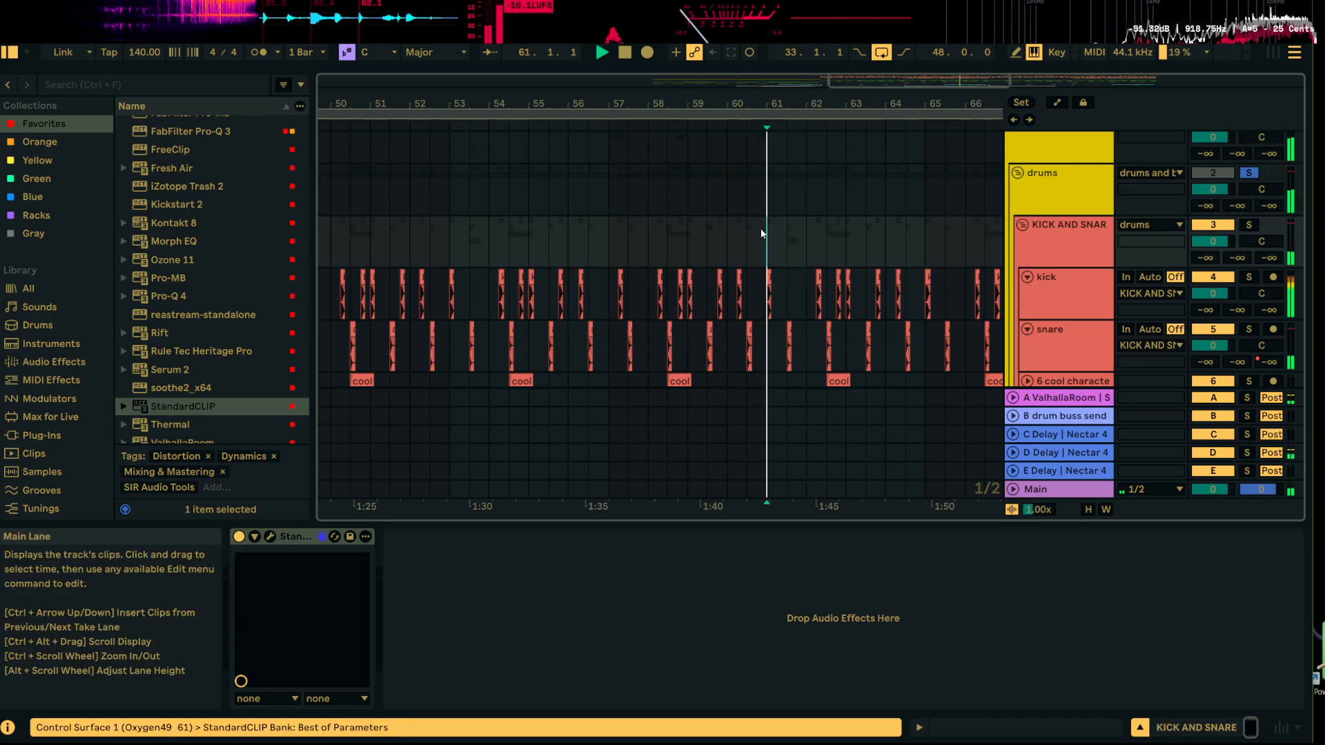
pyautogui.press('space')
pyautogui.scroll(-10, 763, 233)
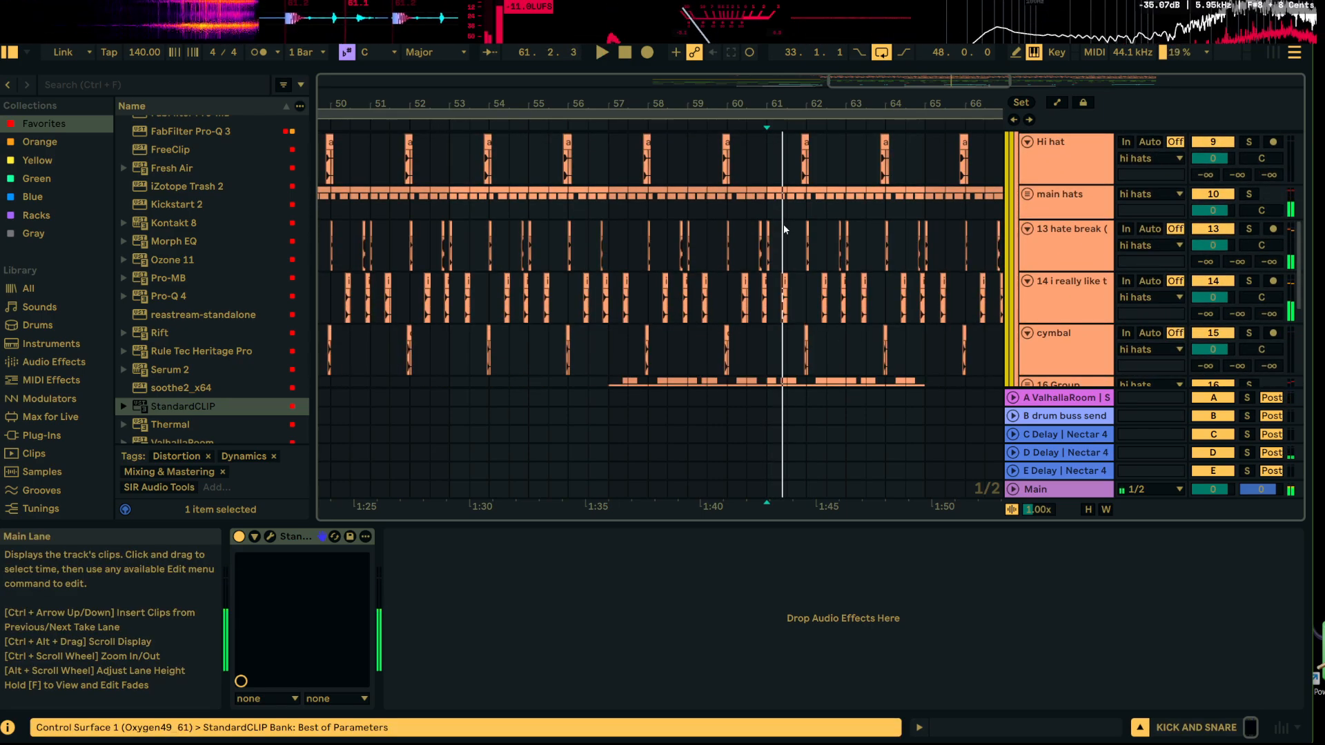
pyautogui.click(1250, 229)
pyautogui.press('space')
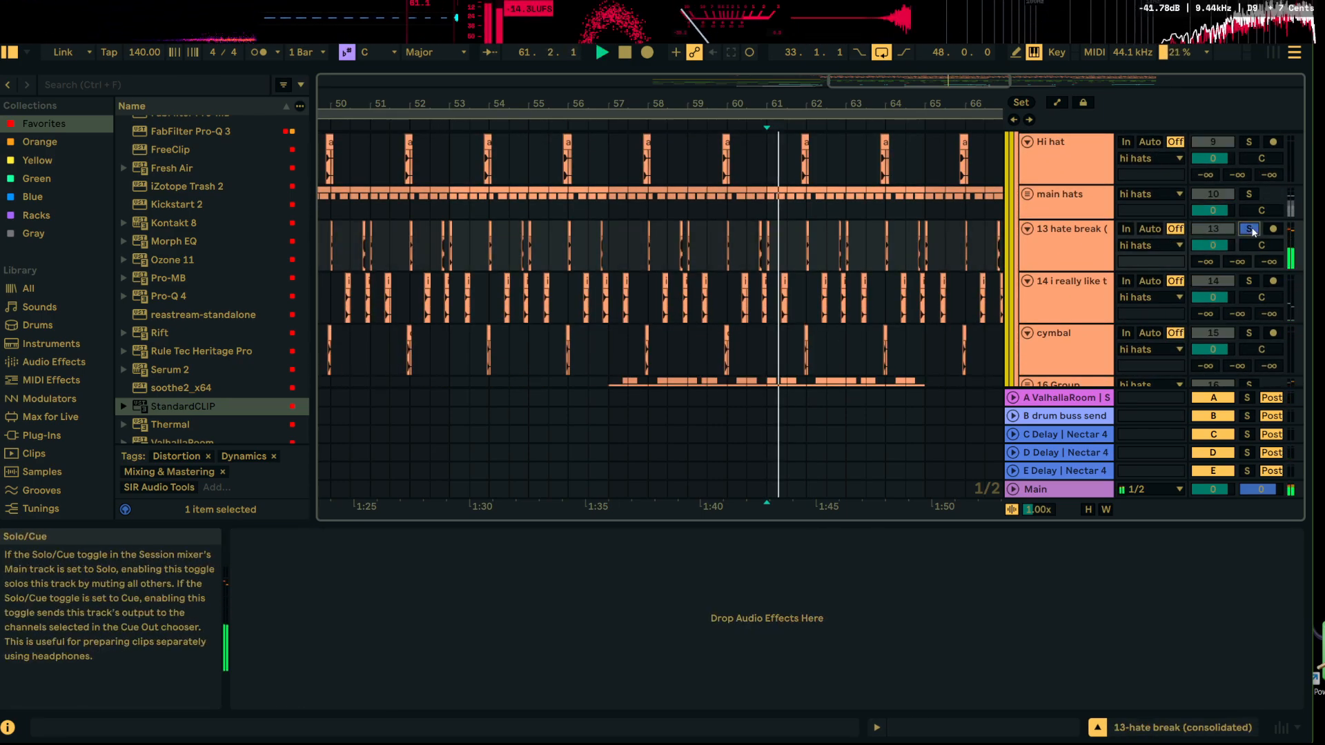
pyautogui.scroll(-2, 1252, 231)
pyautogui.click(1252, 224)
pyautogui.press('space')
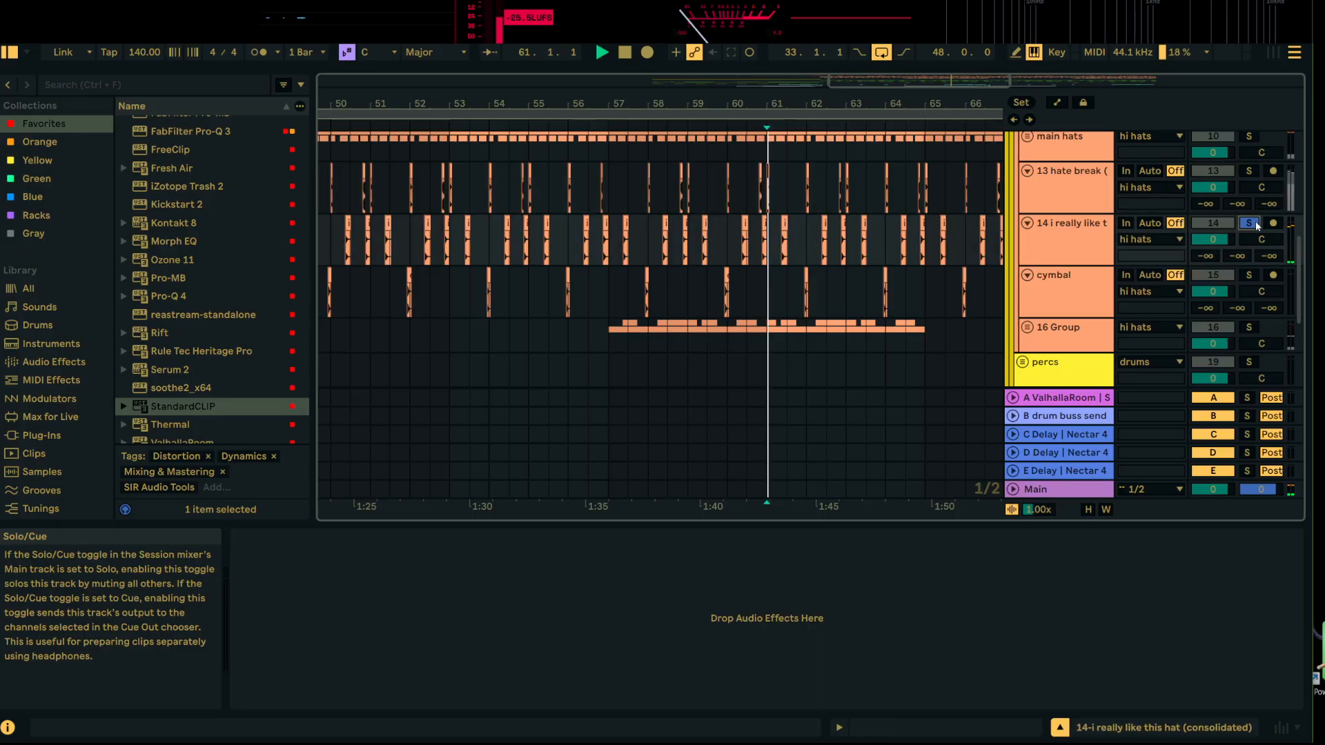
# Step: Solo 16 Group in the hi hats and play it briefly
pyautogui.scroll(-3, 1254, 235)
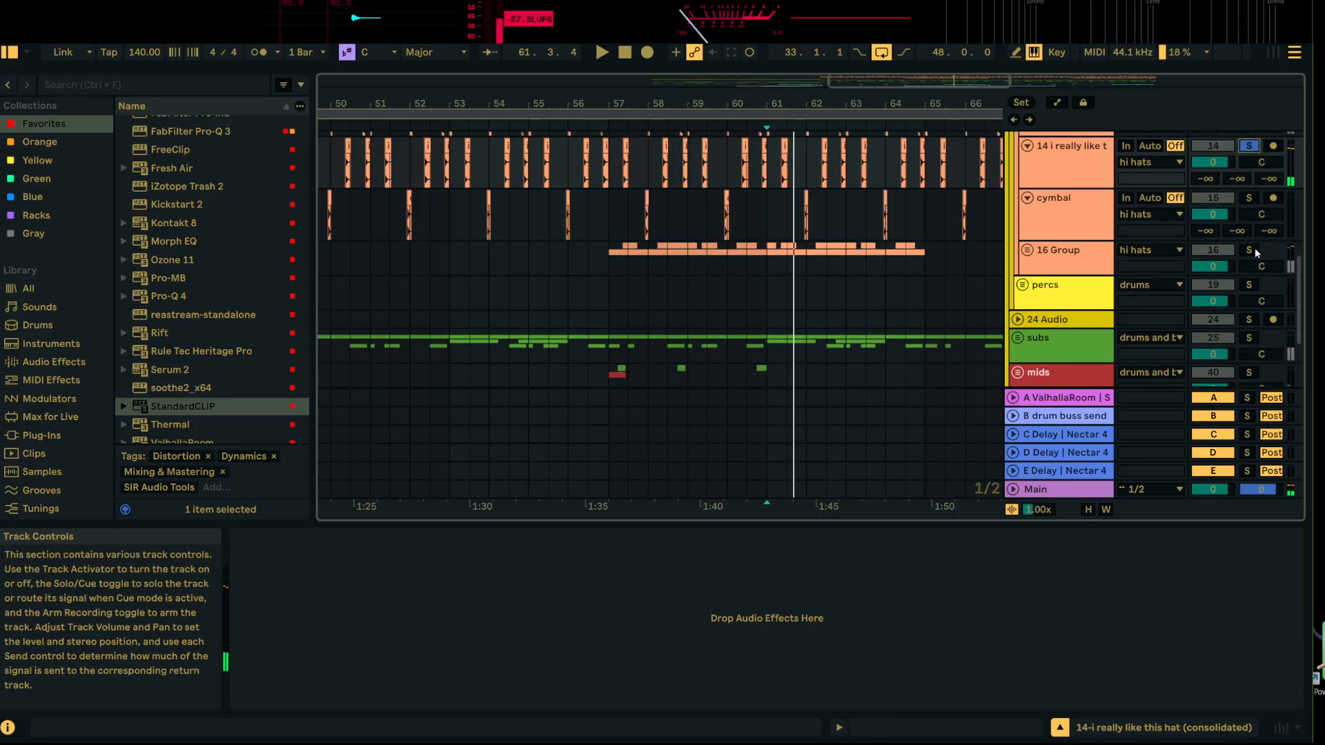
pyautogui.click(1249, 250)
pyautogui.press('space')
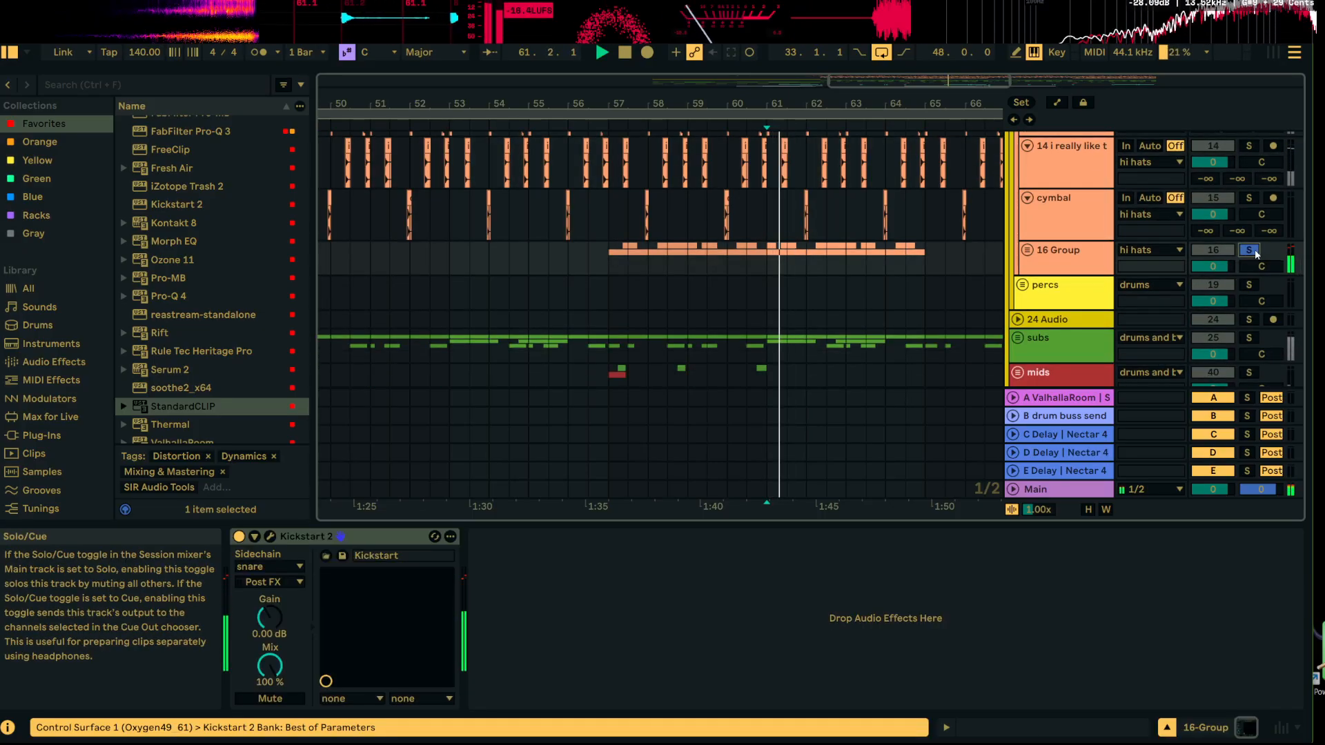
pyautogui.press('space')
# Step: Duplicate Kickstart 2 on 16 Group, set the copy's sidechain source to kick and open it
pyautogui.click(1087, 262)
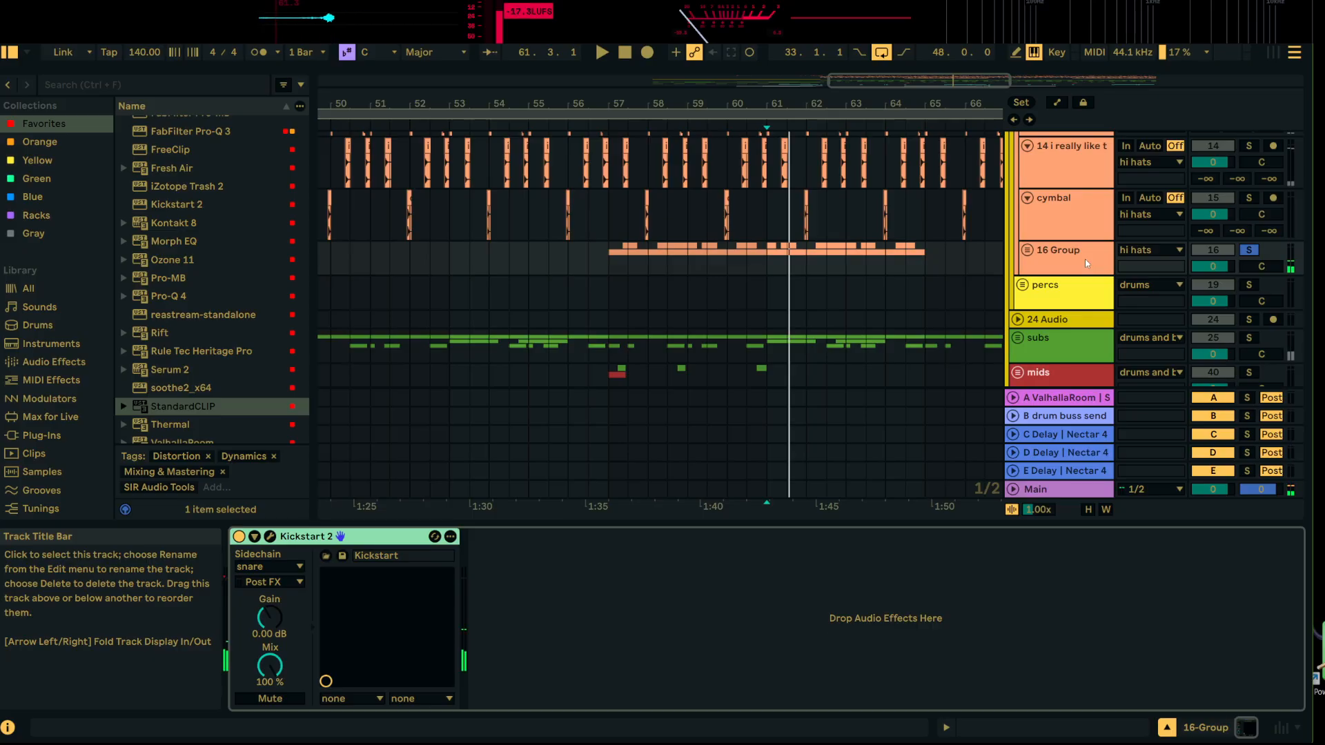
pyautogui.click(1085, 259)
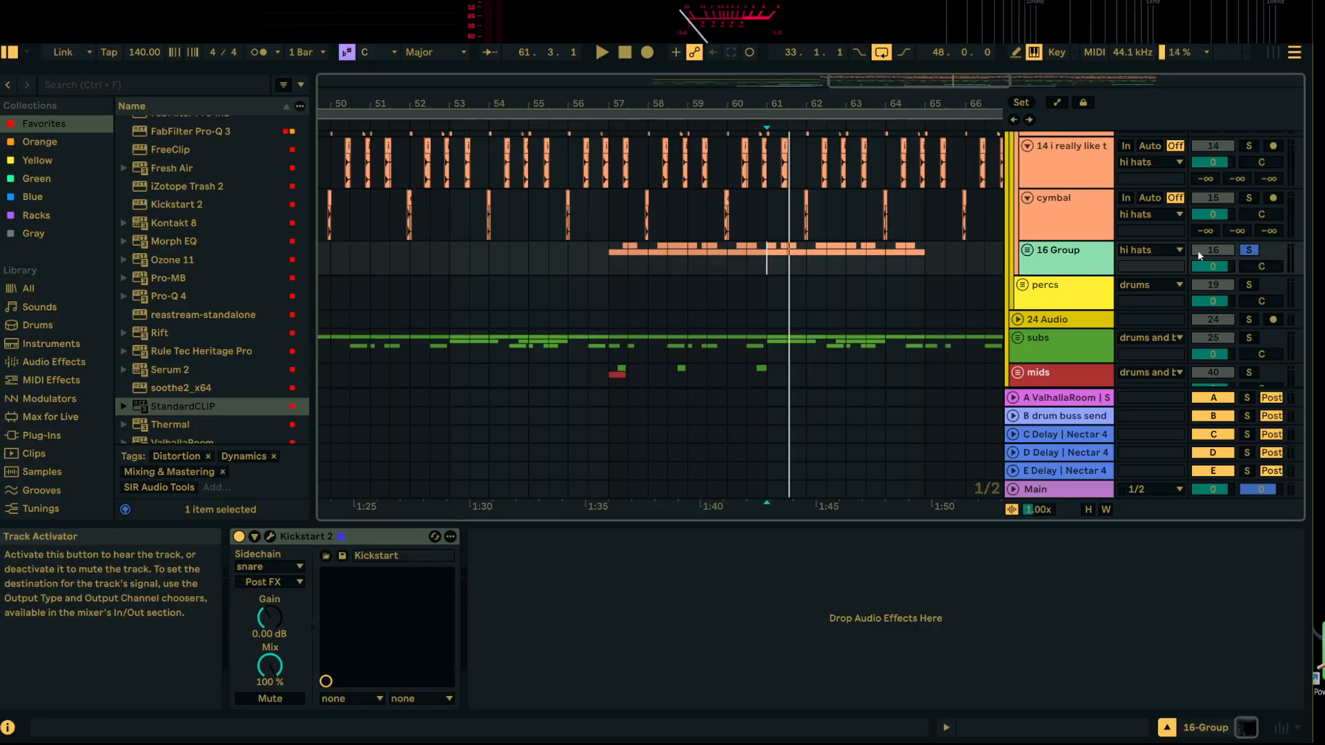
pyautogui.click(343, 541)
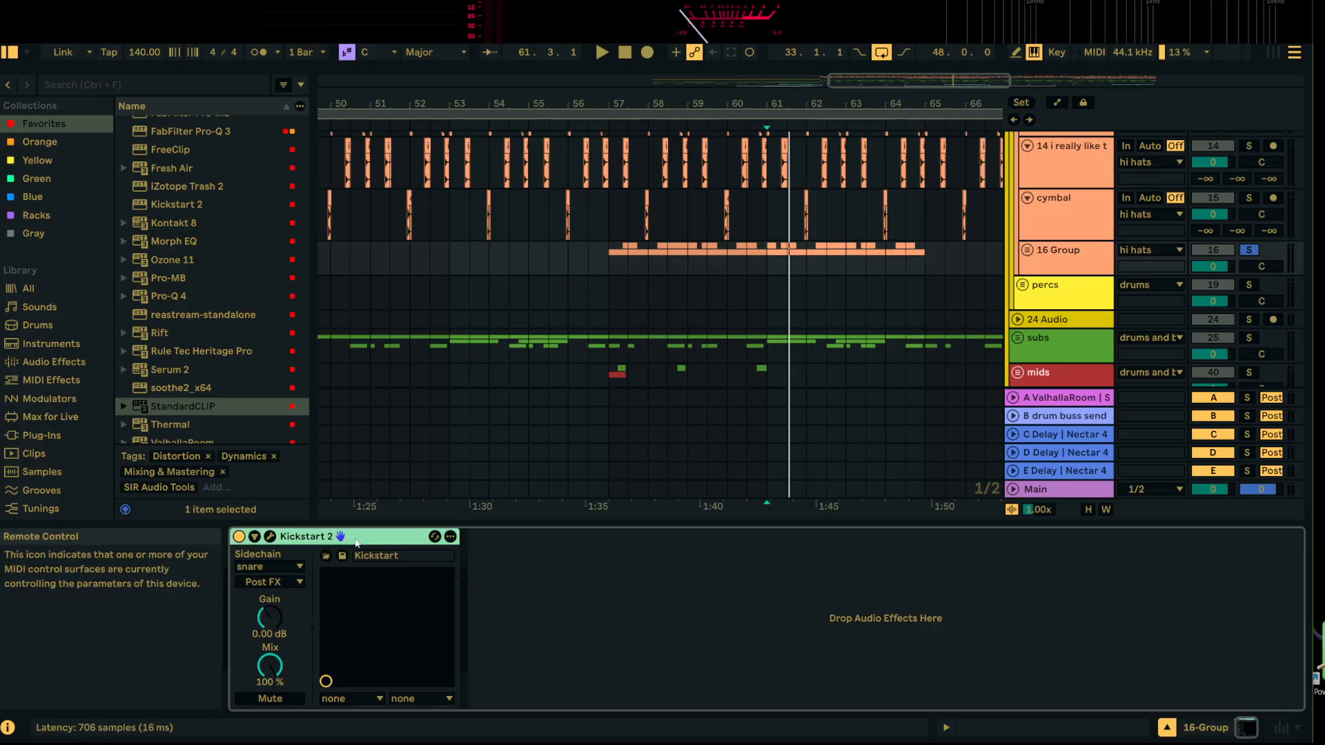
pyautogui.hotkey('ctrl', 'd')
pyautogui.click(504, 567)
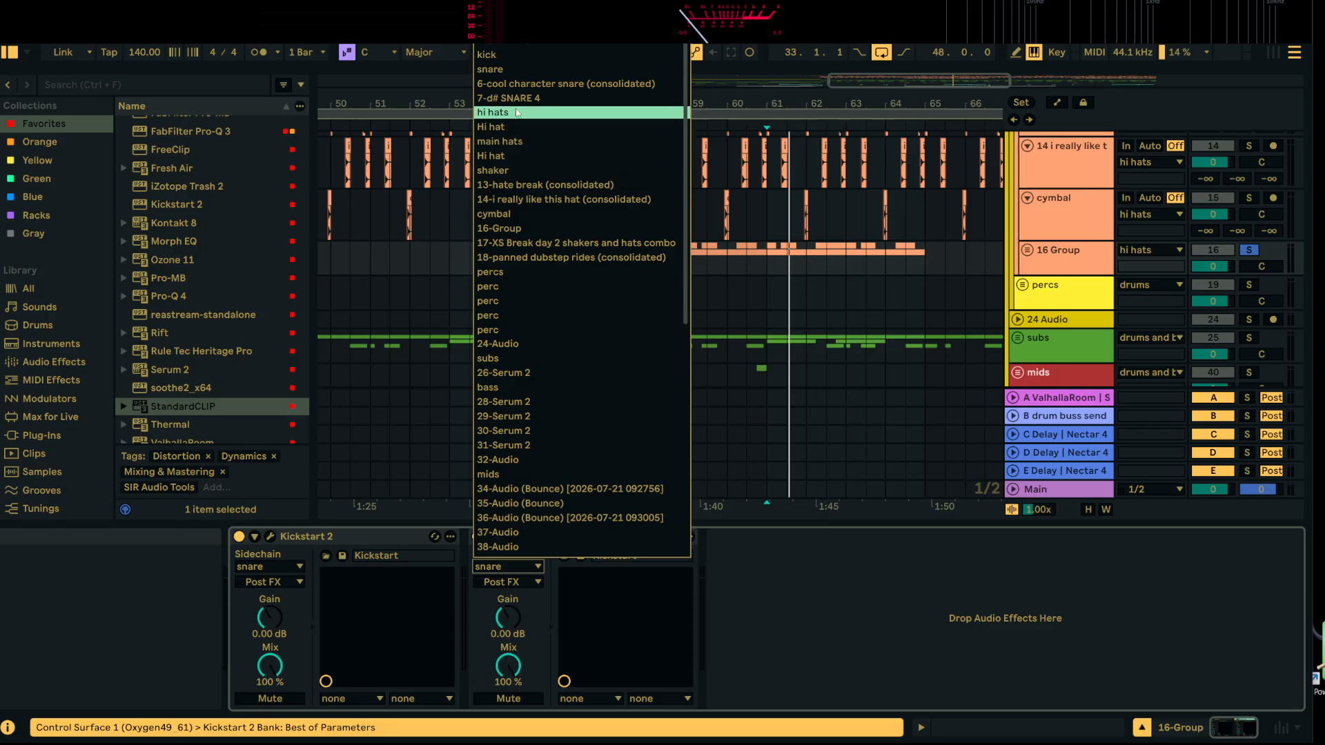
pyautogui.click(498, 69)
pyautogui.click(509, 536)
# Step: Play 16 Group through both Kickstart 2 sidechains, compare it with the drums group soloed, and close the plugin
pyautogui.press('space')
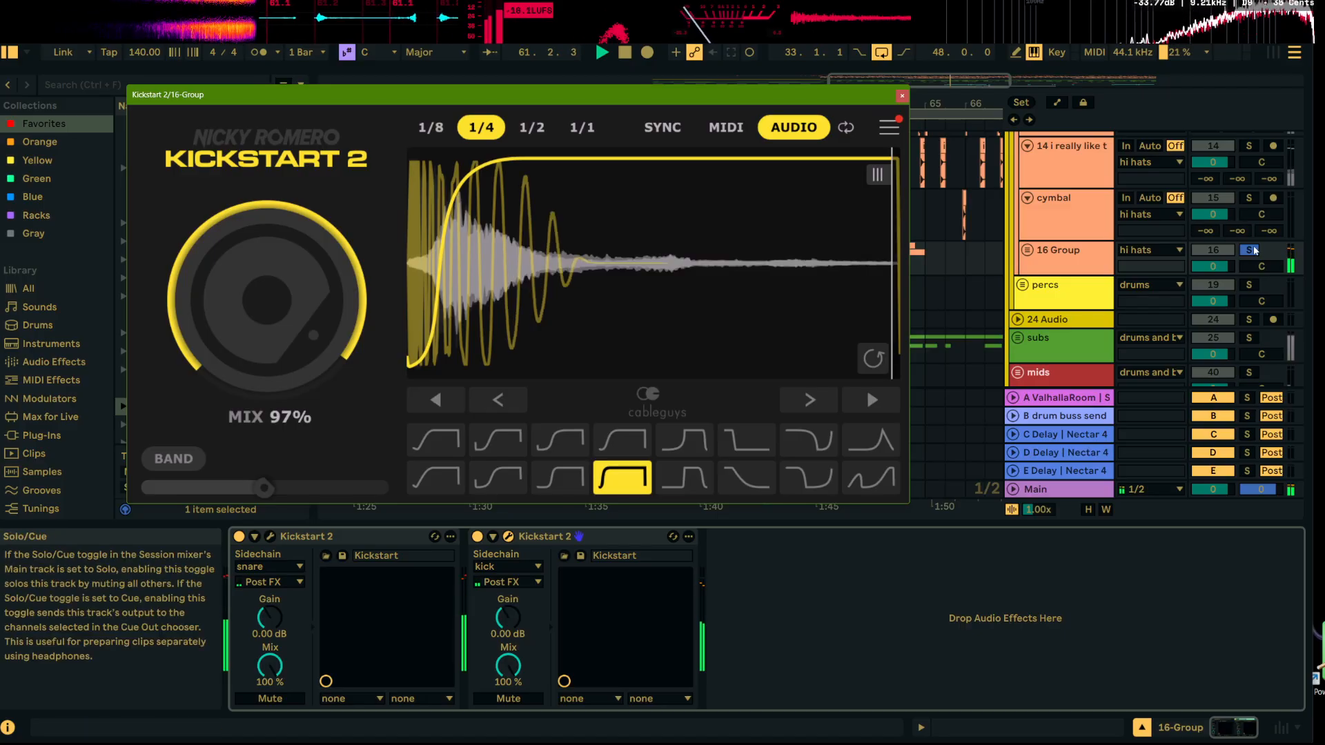
pyautogui.scroll(5, 1235, 207)
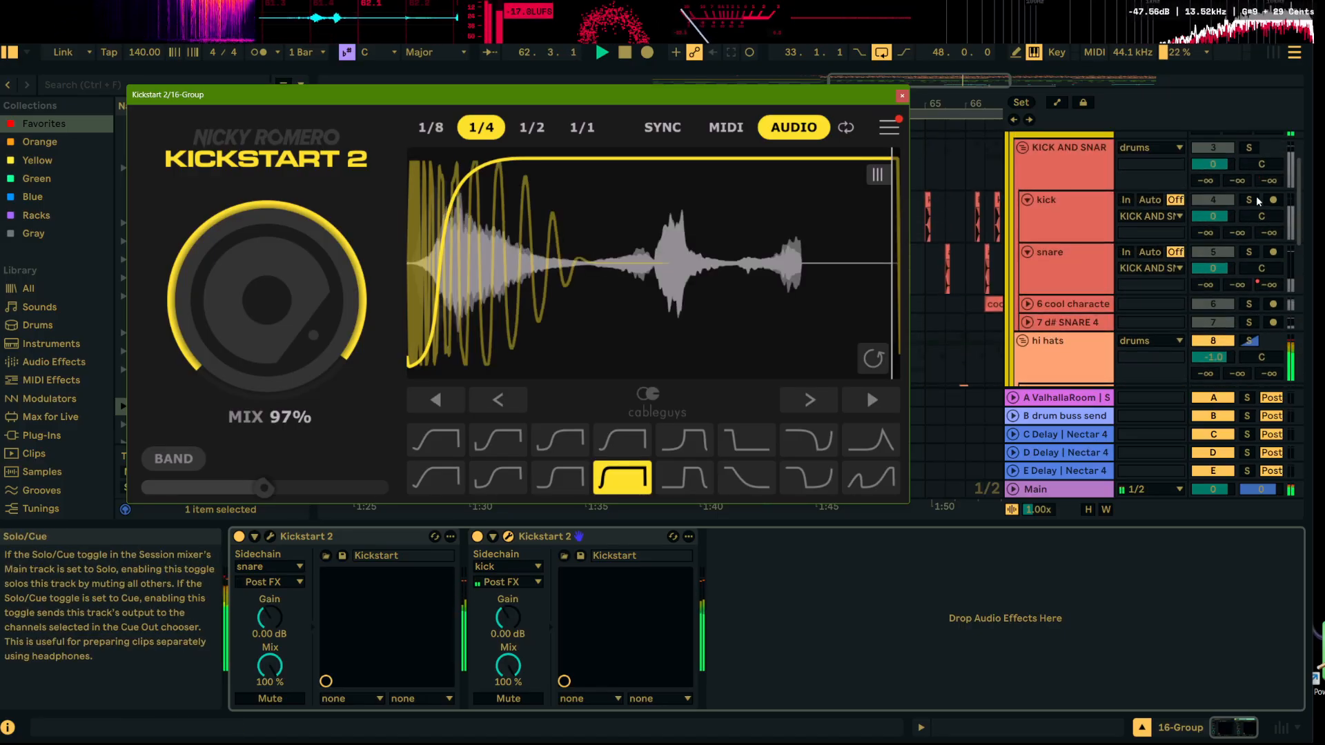
pyautogui.scroll(3, 1252, 190)
pyautogui.click(1248, 172)
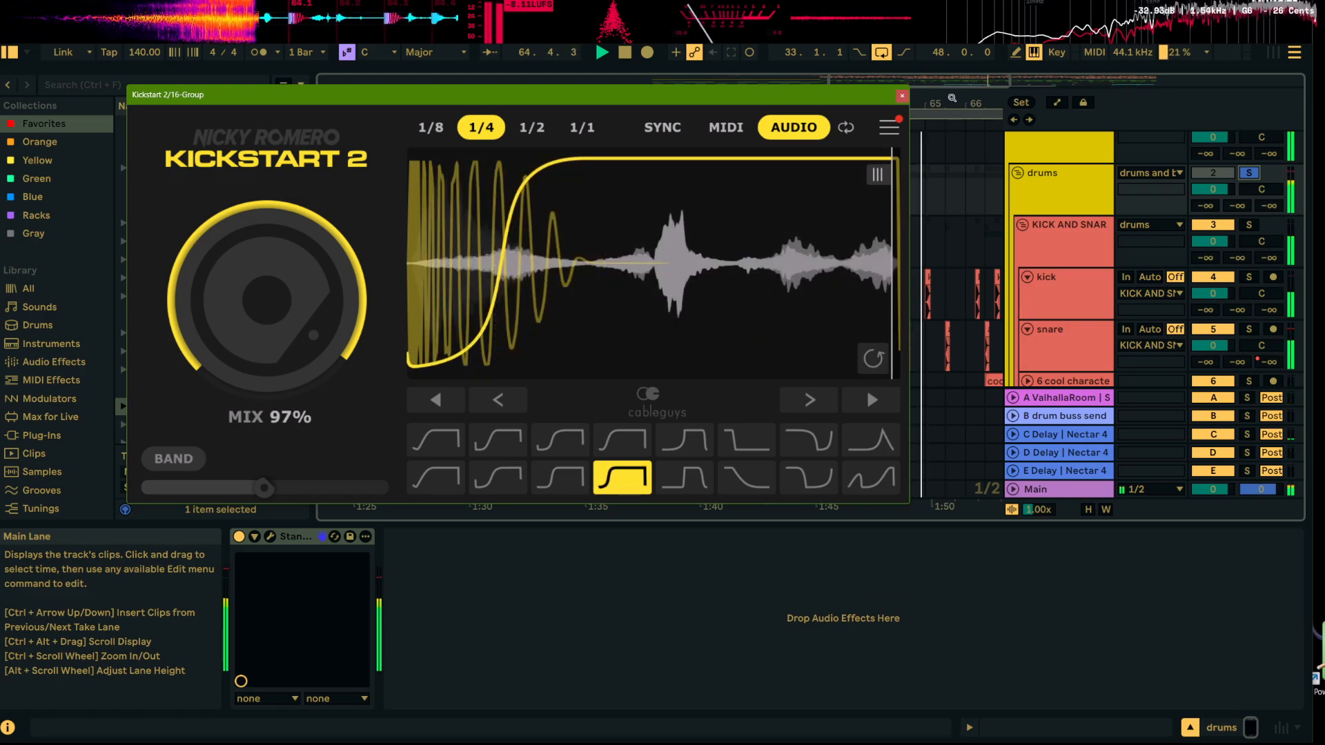
pyautogui.click(901, 95)
pyautogui.press('space')
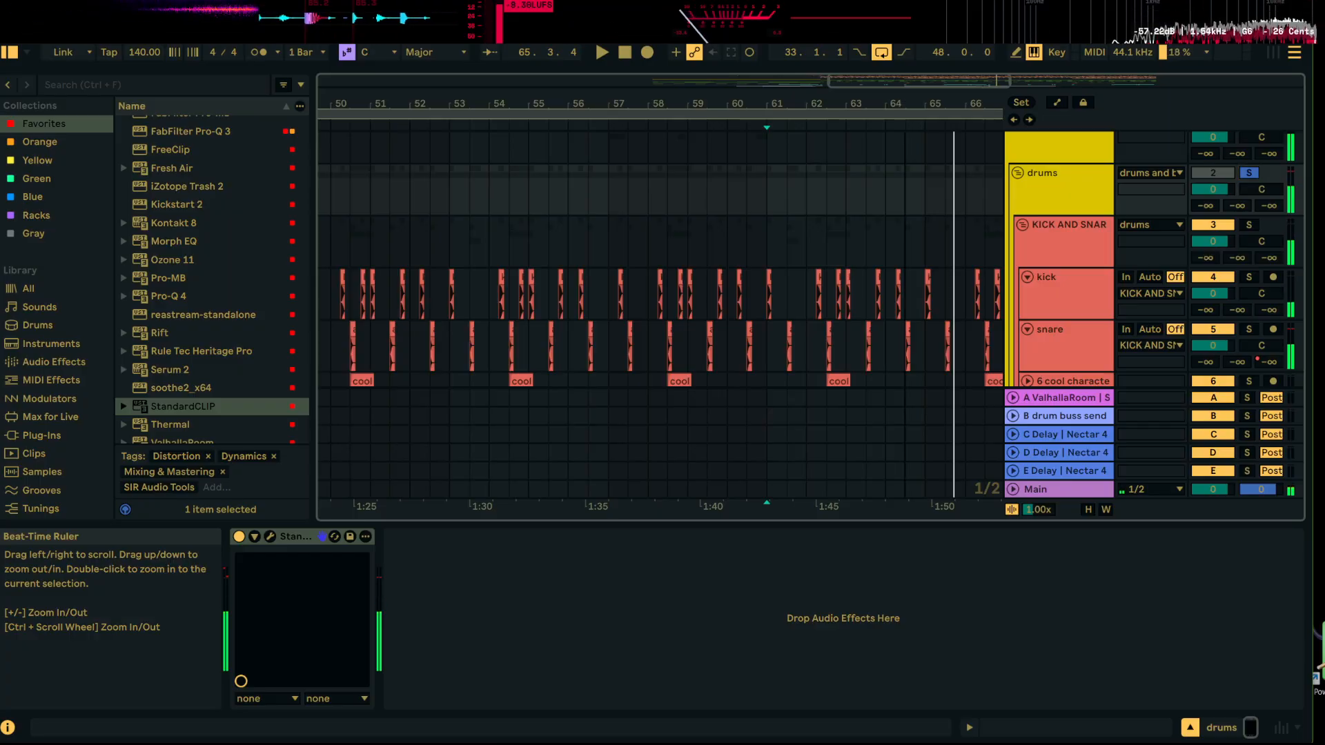
# Step: Play the arrangement from bar 57 and turn off solo on the drums group
pyautogui.moveTo(896, 104); pyautogui.dragTo(896, 55)
pyautogui.press('space')
pyautogui.scroll(-8, 883, 267)
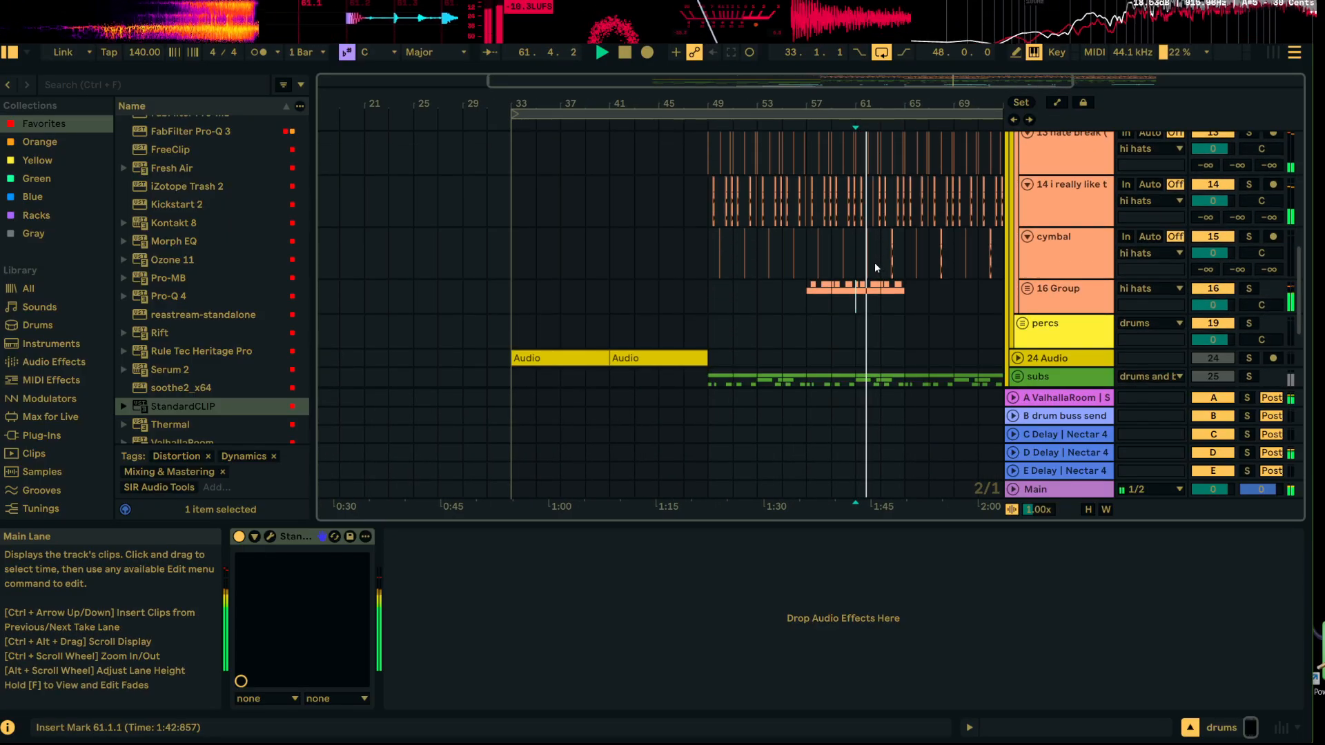
pyautogui.click(809, 251)
pyautogui.scroll(5, 1020, 259)
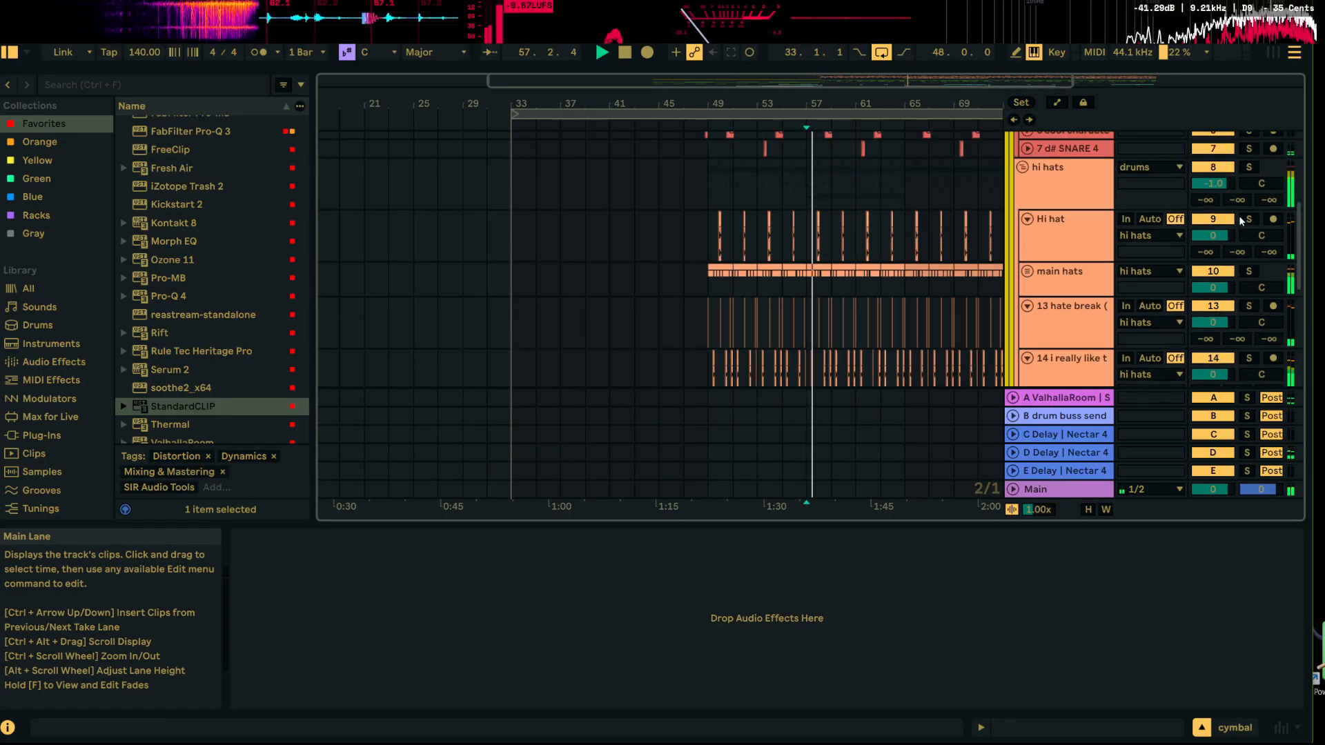
pyautogui.scroll(5, 1240, 221)
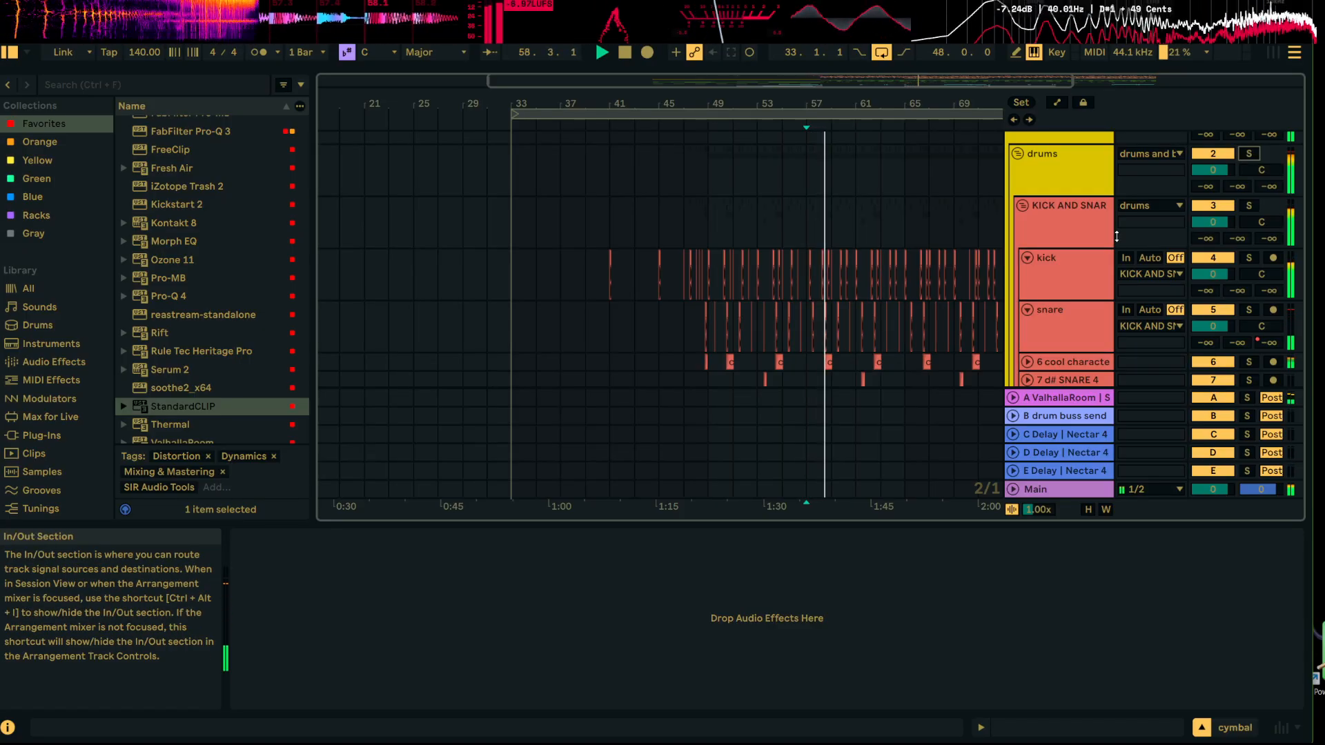
pyautogui.scroll(2, 1086, 209)
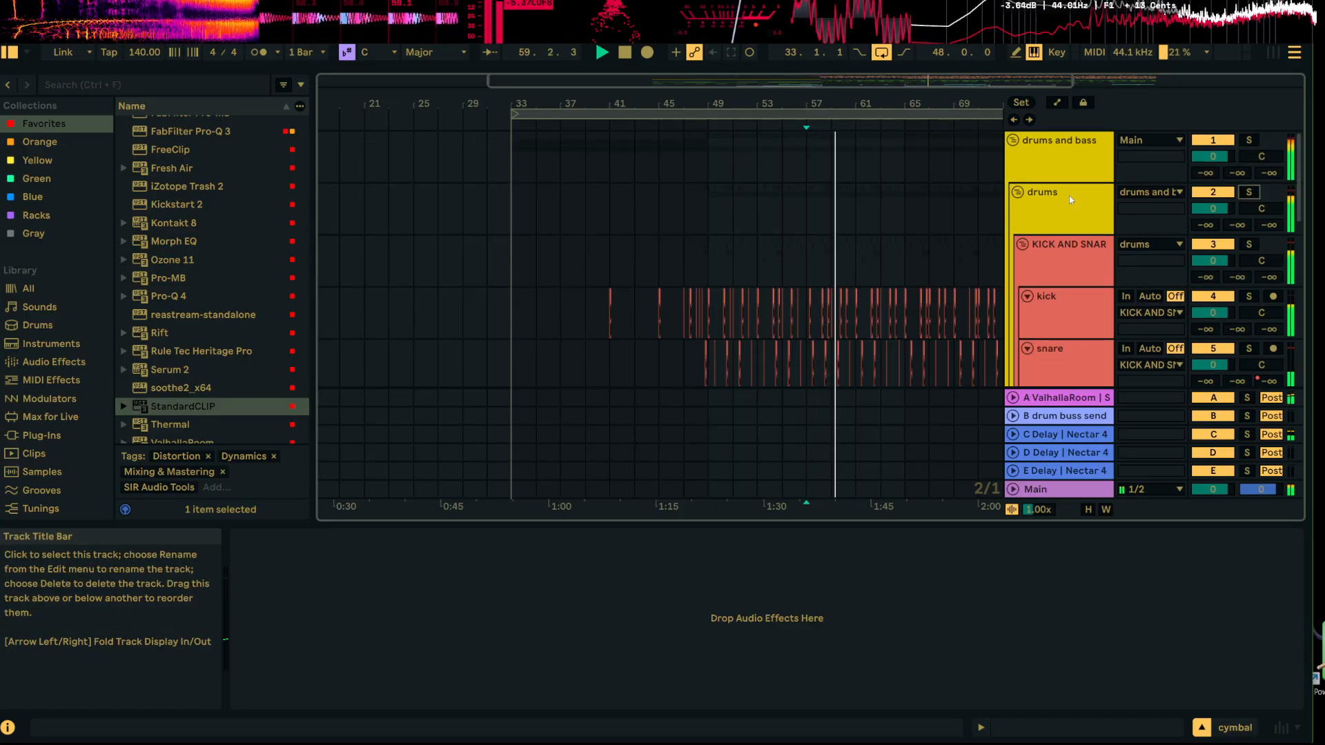
# Step: Review the device chains of the drums and bass, drums, and KICK AND SNARE groups
pyautogui.click(1053, 165)
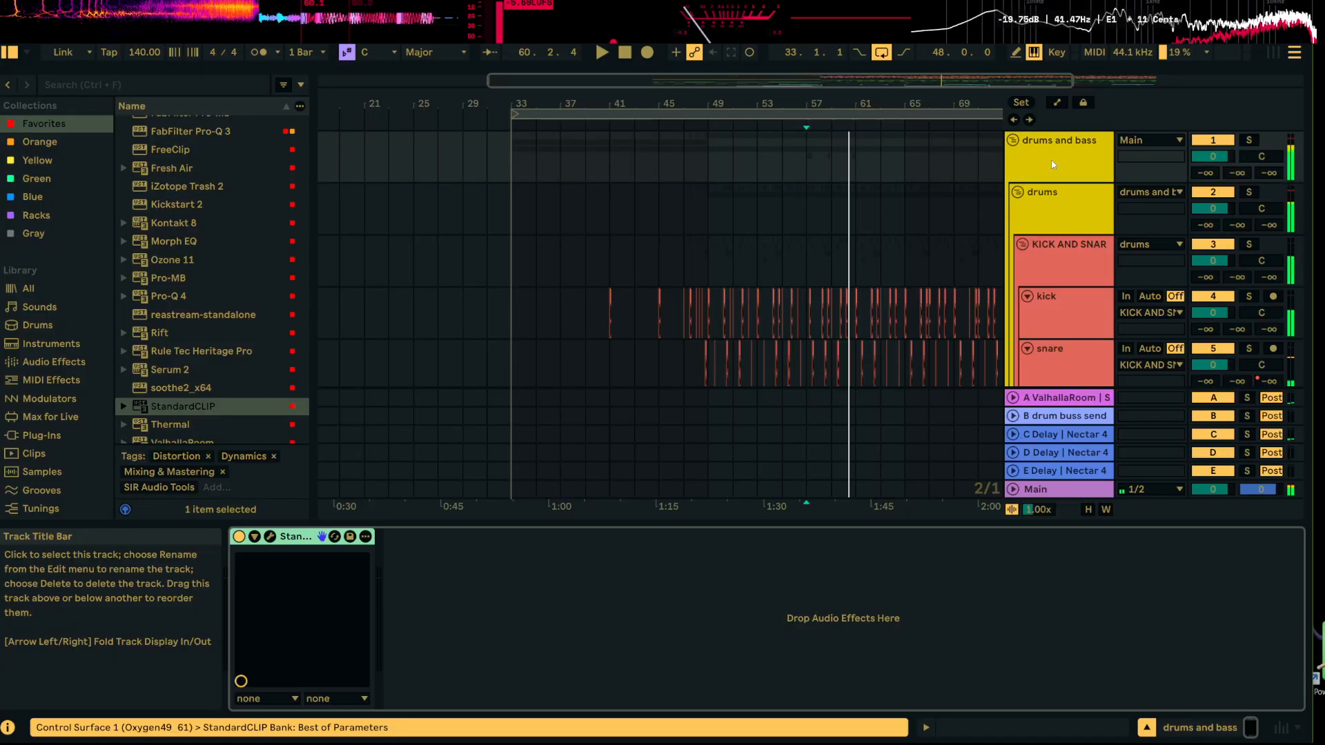
pyautogui.click(1048, 208)
pyautogui.click(1048, 269)
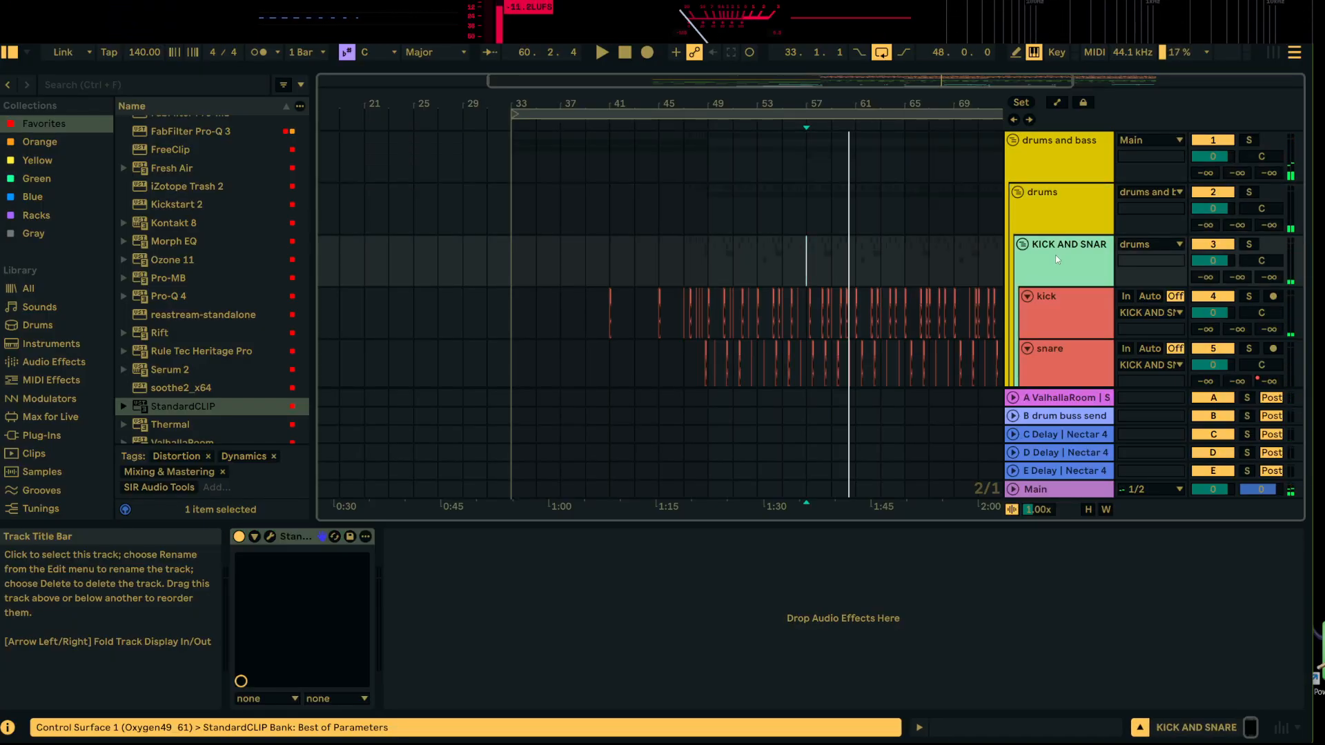
pyautogui.scroll(-5, 1055, 262)
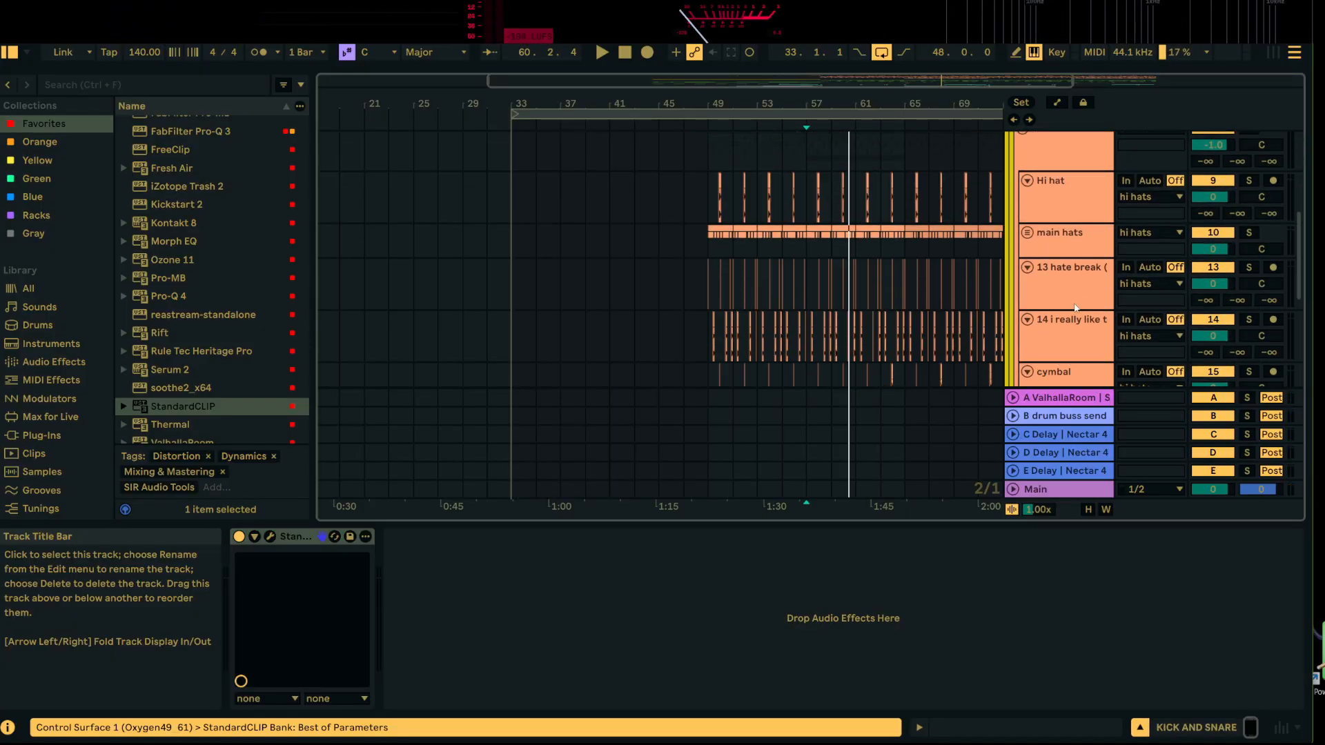
pyautogui.scroll(5, 1062, 239)
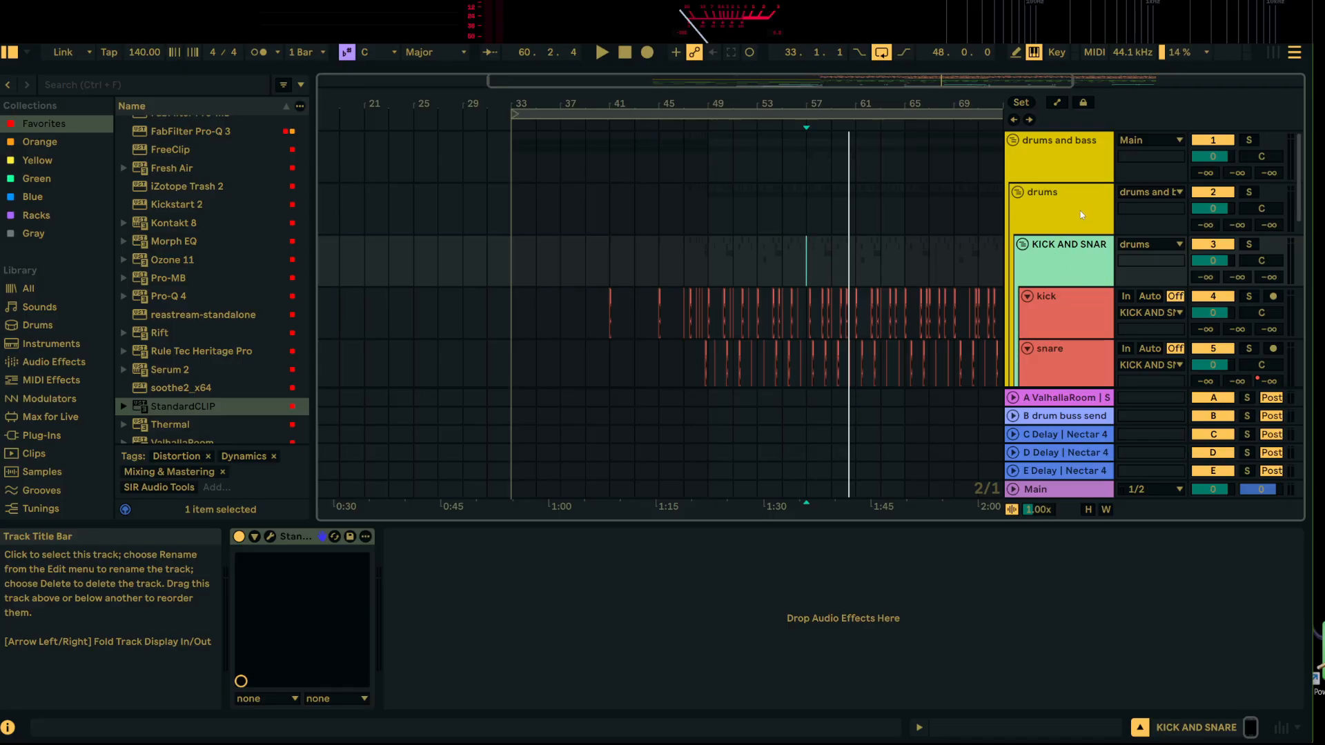
# Step: Open the drums group's StandardCLIP, play from bar 57 to examine its hard clipping, and close it
pyautogui.click(1079, 210)
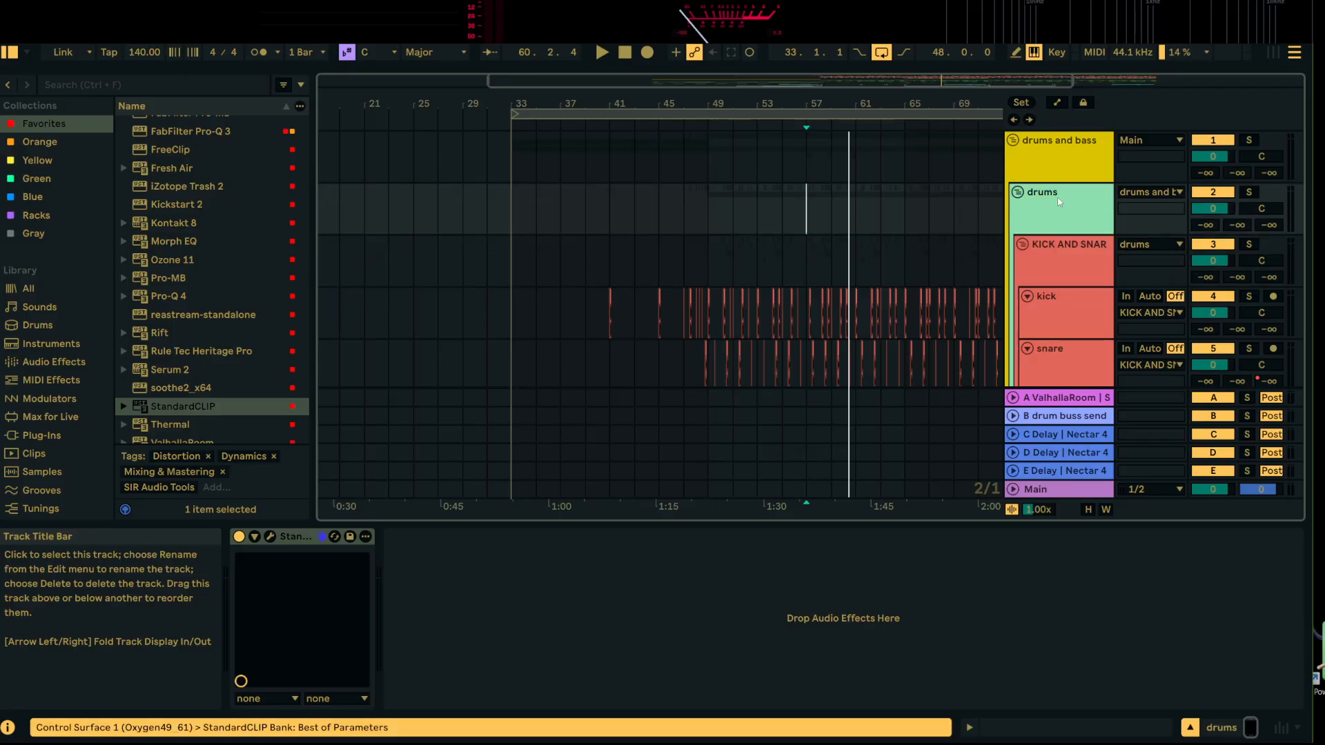
pyautogui.click(270, 536)
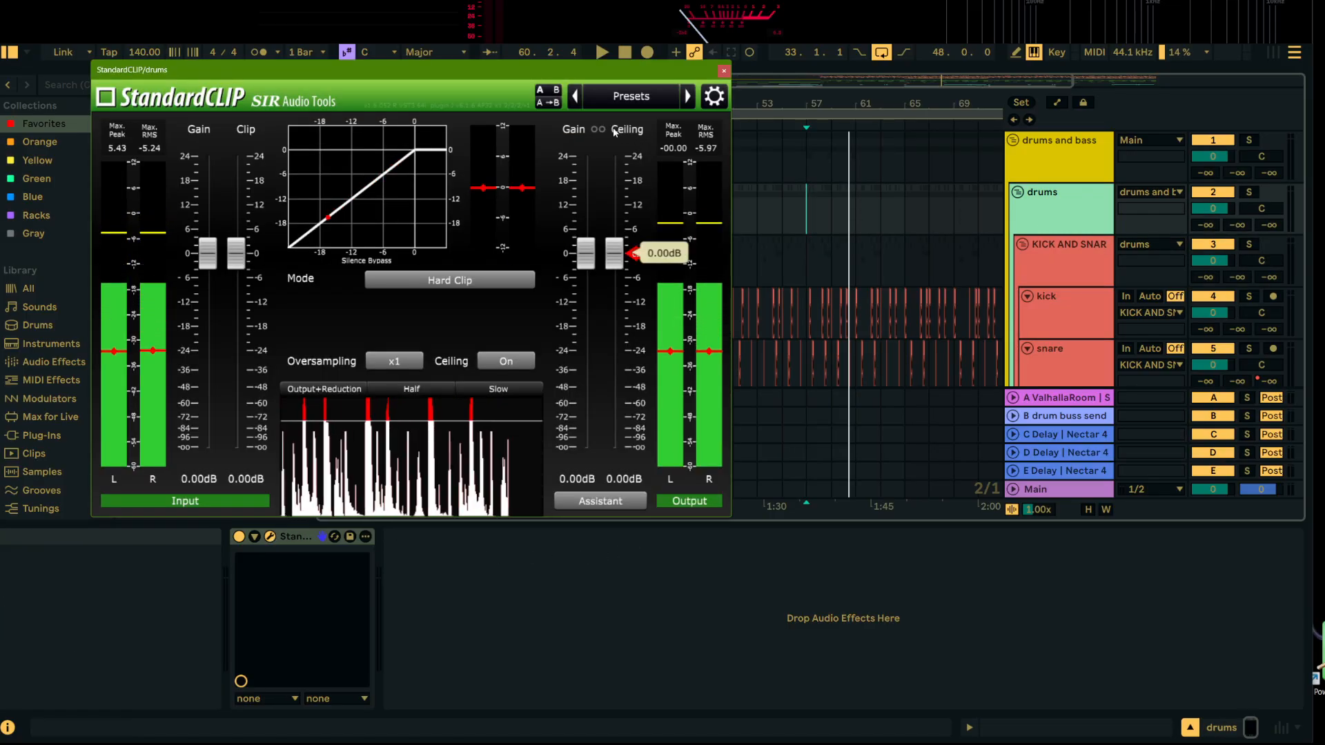
pyautogui.moveTo(612, 72); pyautogui.dragTo(846, 102)
pyautogui.press('space')
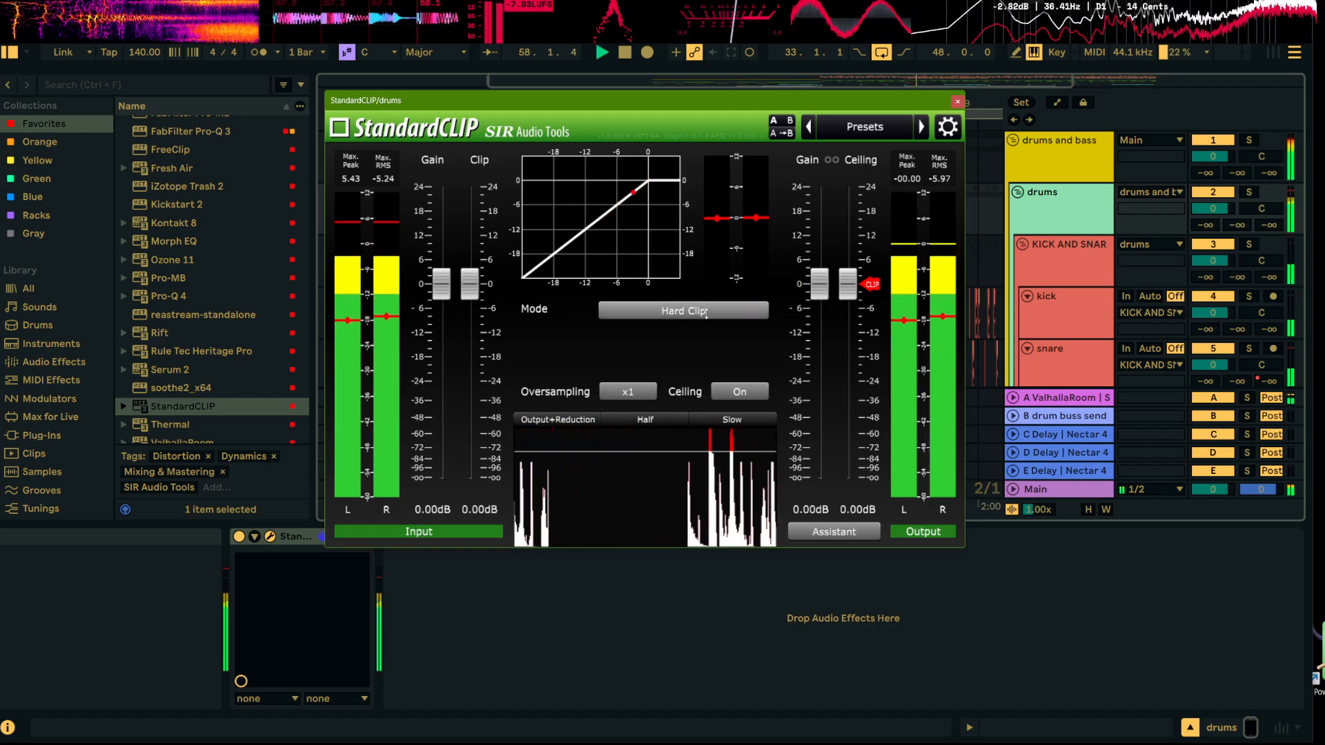
pyautogui.moveTo(440, 292)
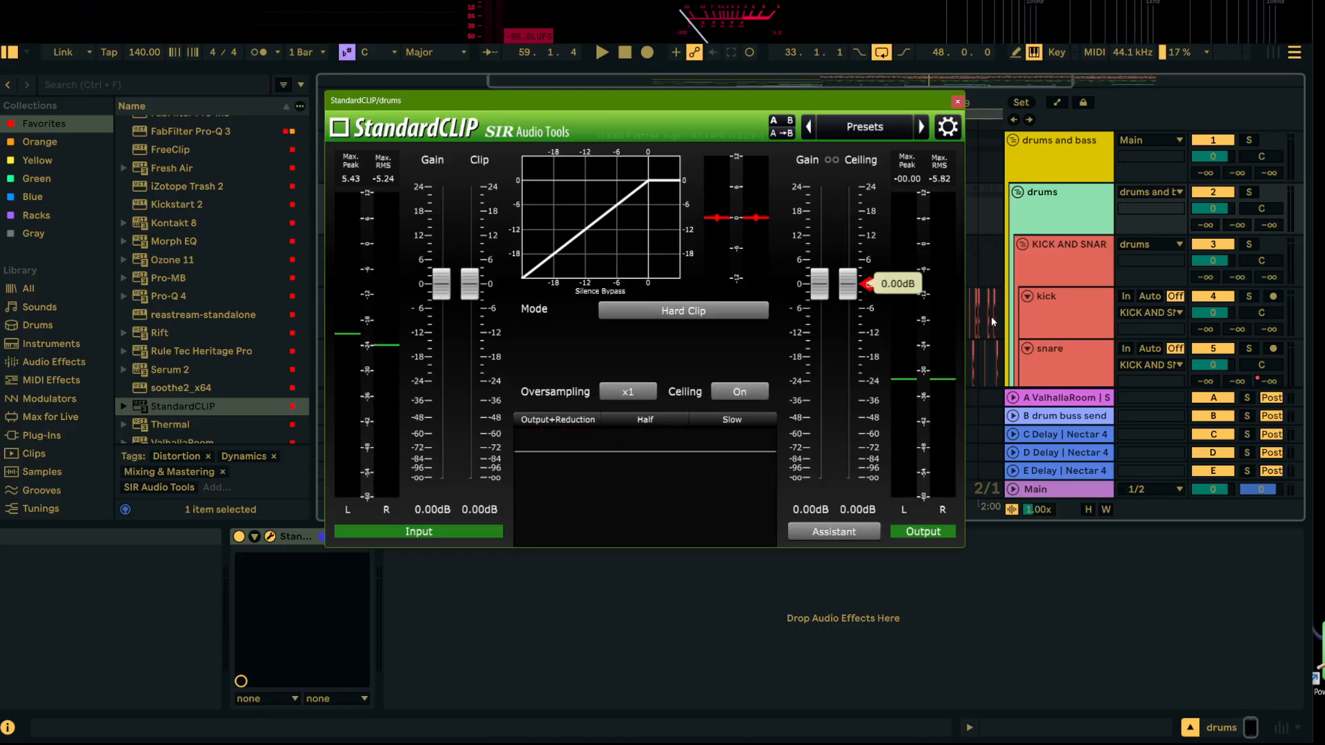
pyautogui.click(957, 103)
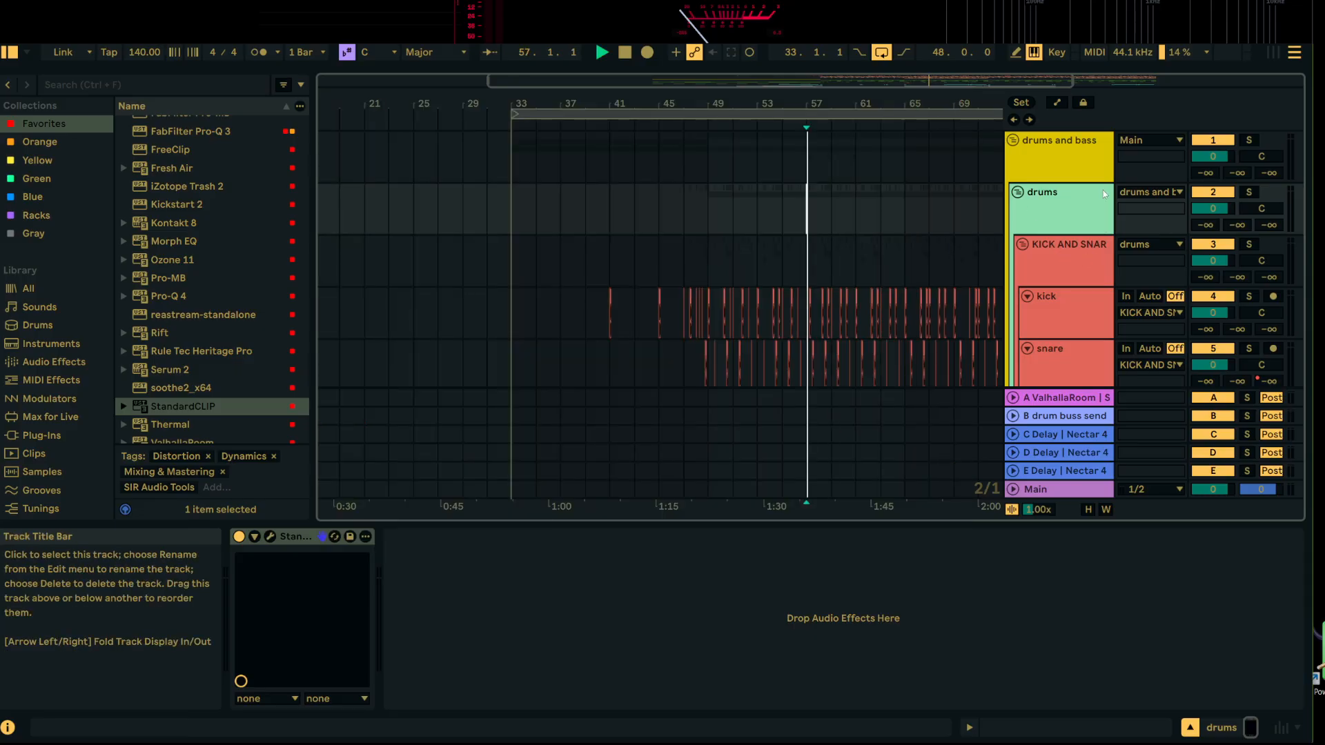
pyautogui.press('space')
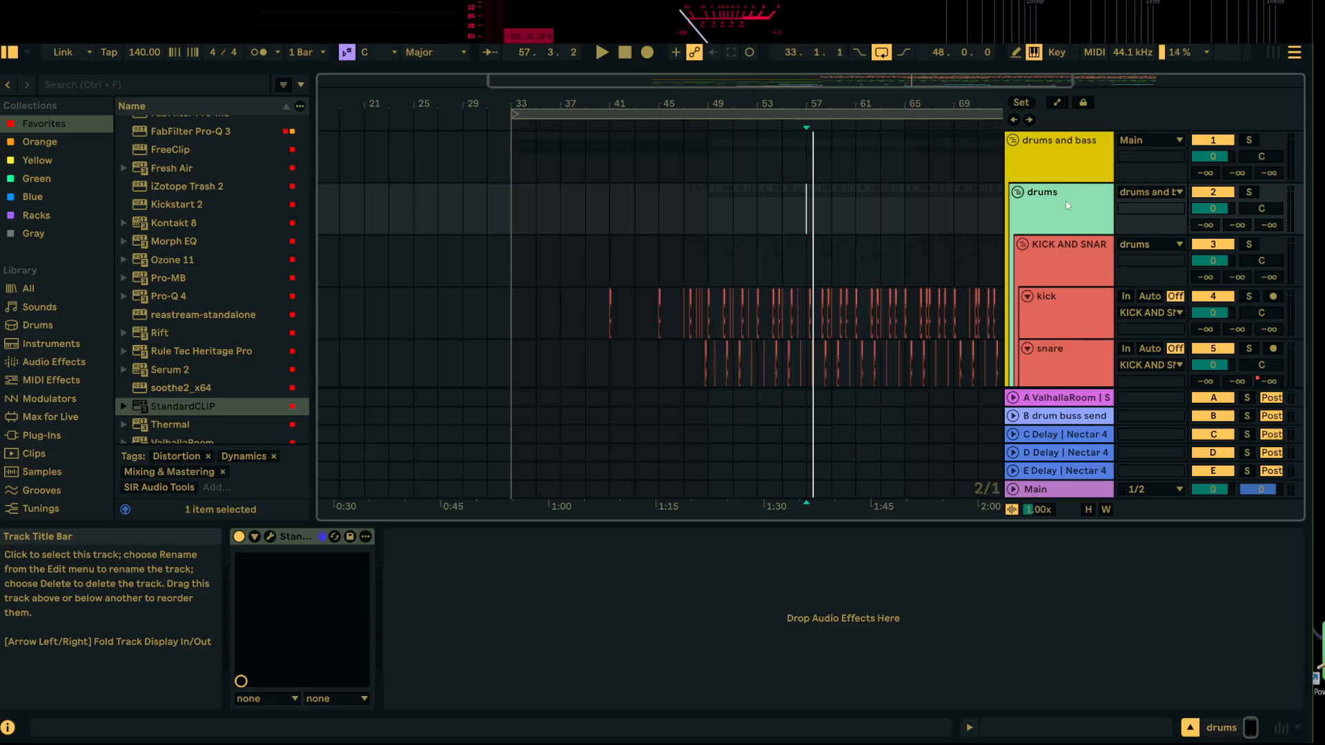
# Step: Open the drums and bass group's StandardCLIP, play from bar 57 to examine its hard clipping, and close it
pyautogui.click(1079, 149)
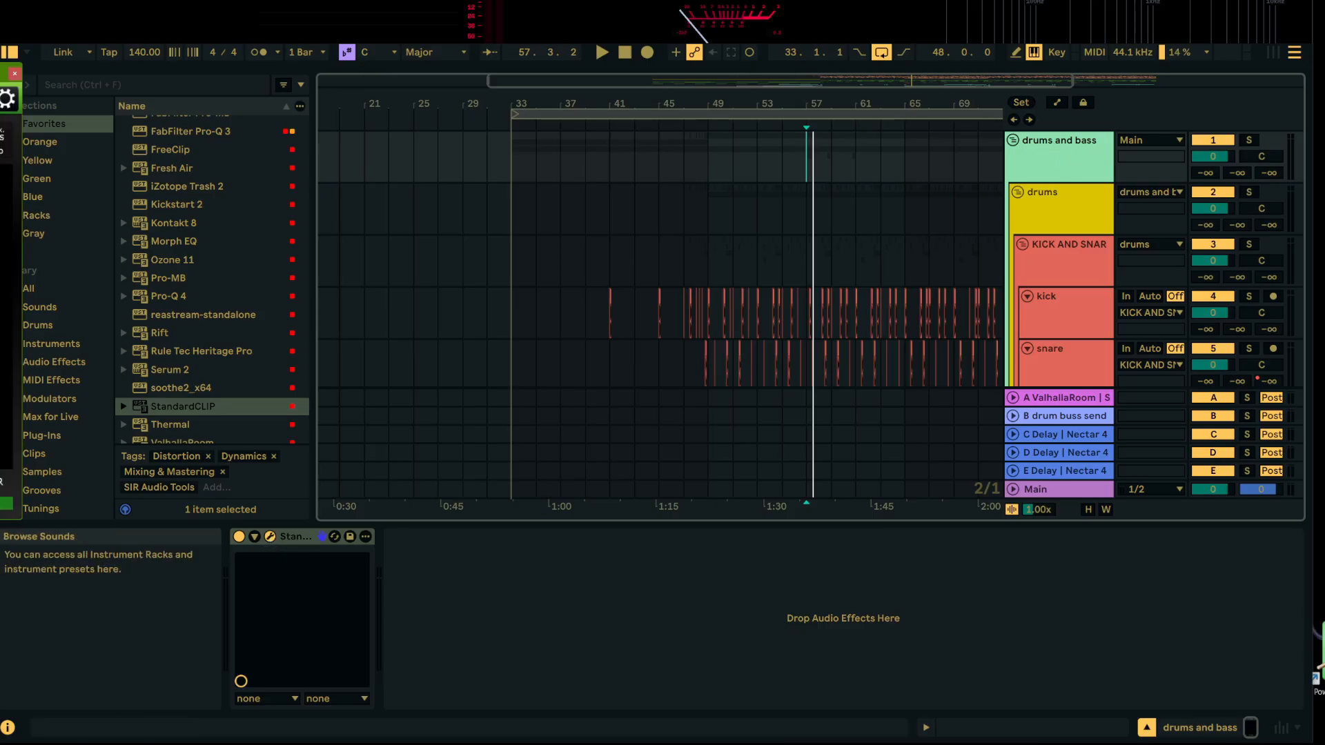
pyautogui.press('space')
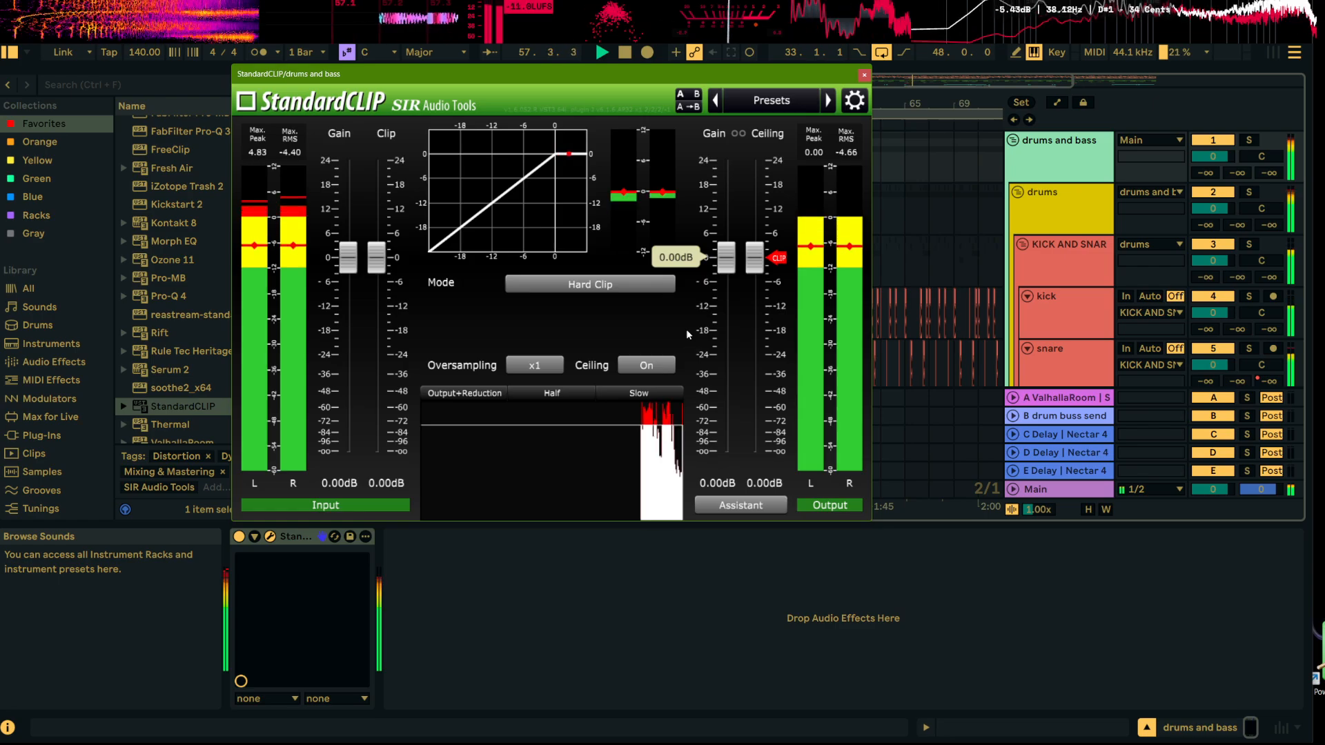
pyautogui.press('space')
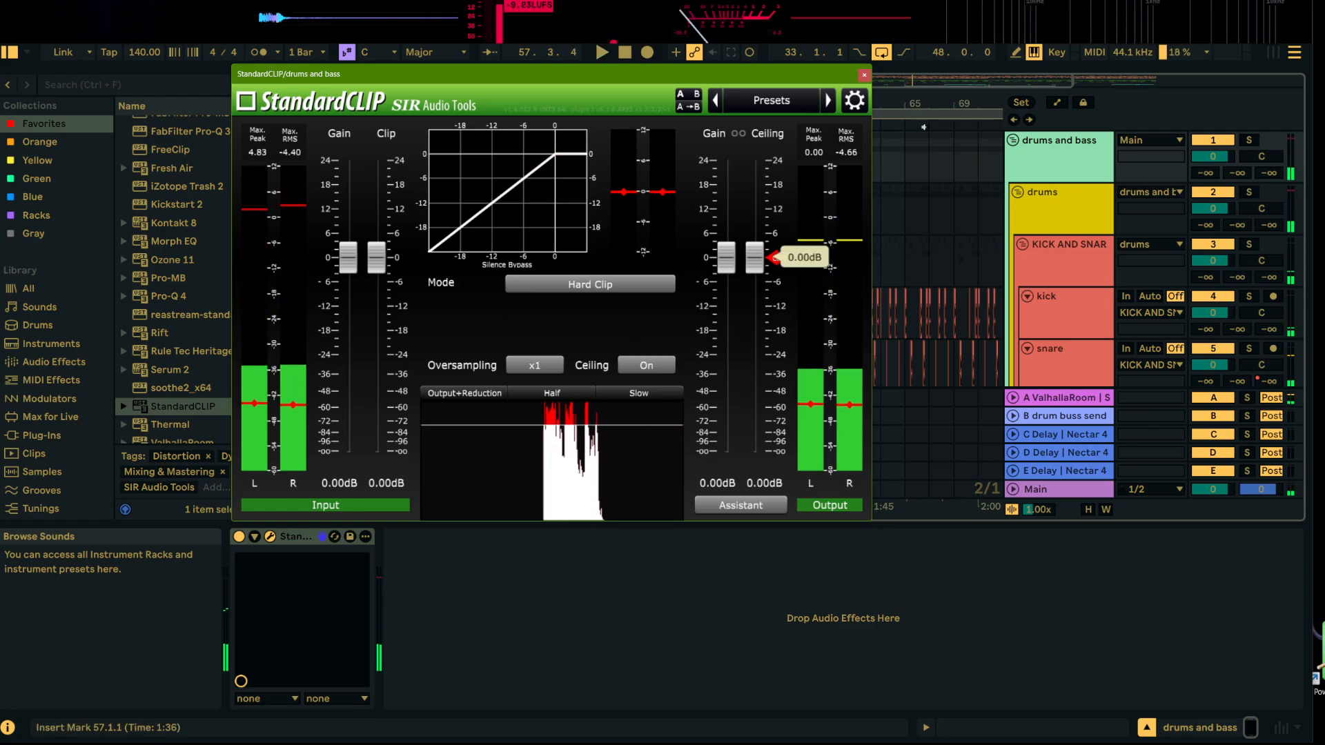
pyautogui.click(864, 75)
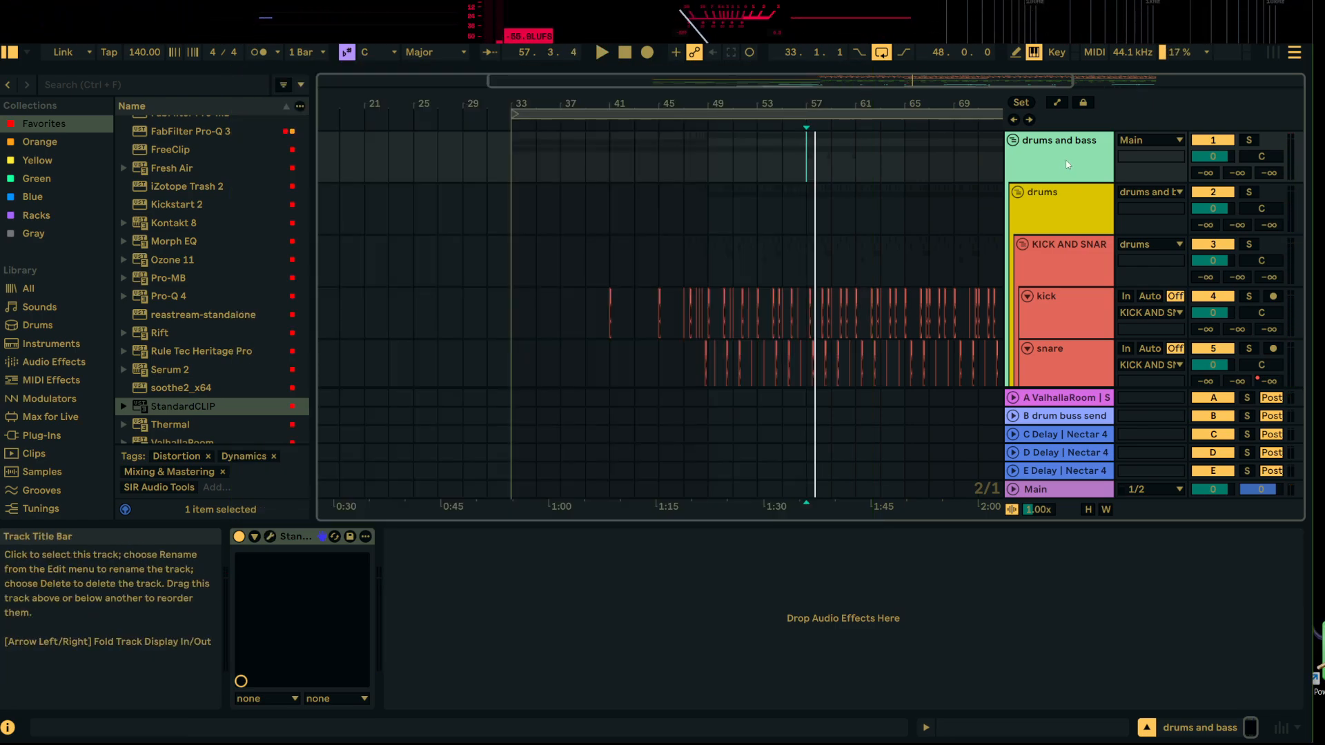
# Step: Review the device chains of the Main, snare, kick, KICK AND SNARE, and drums tracks
pyautogui.click(1043, 492)
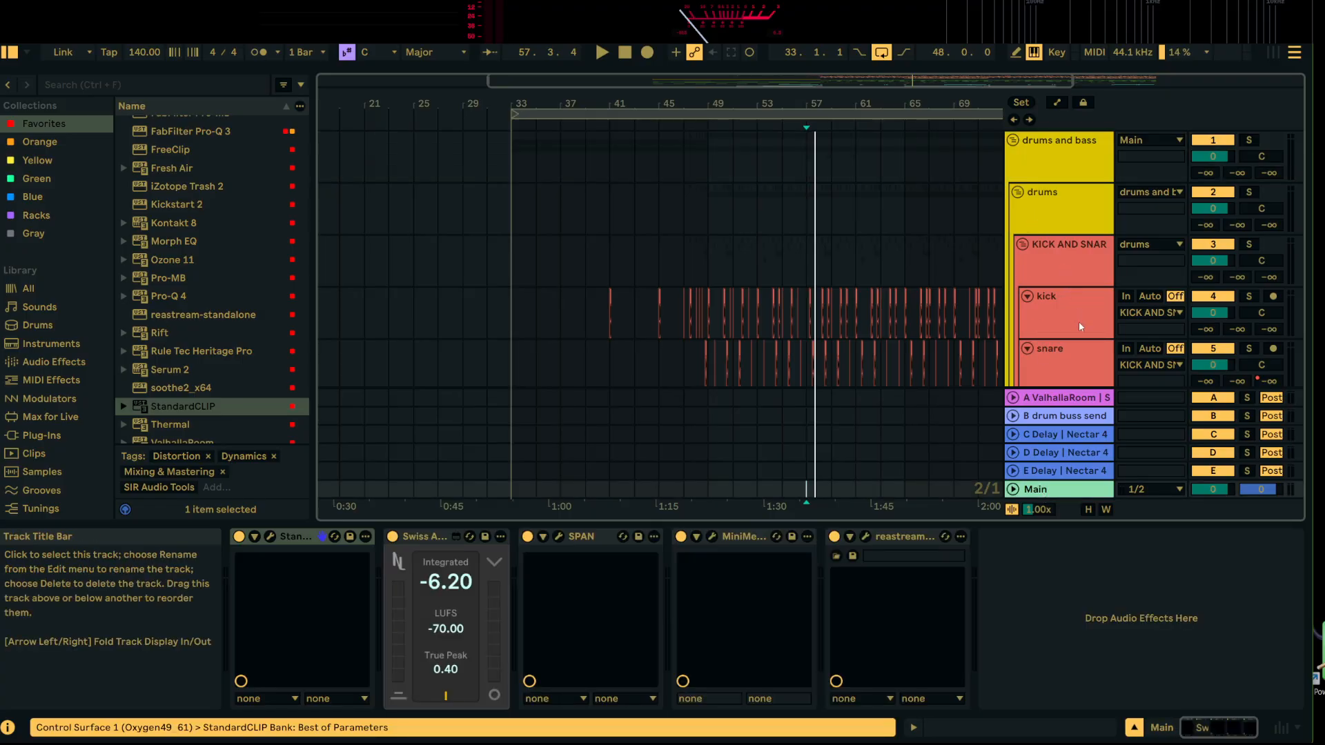
pyautogui.click(1066, 370)
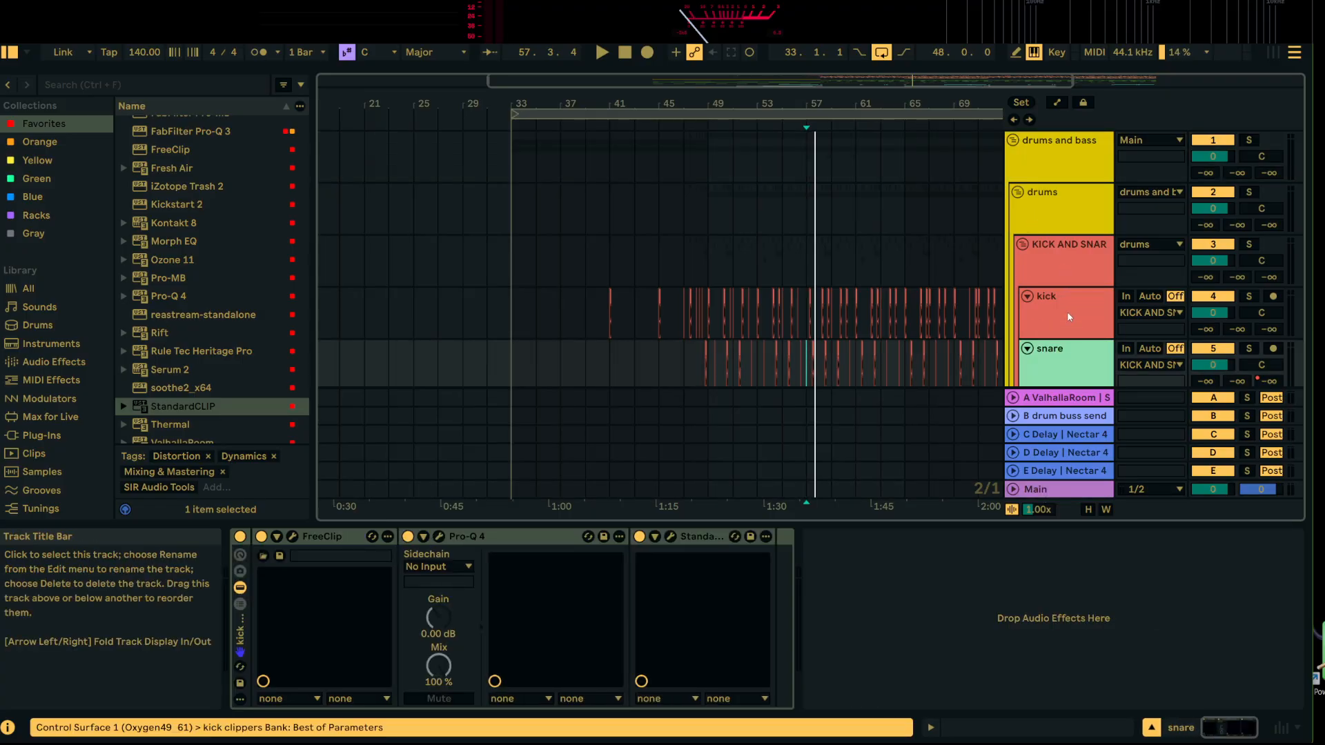
pyautogui.click(1067, 314)
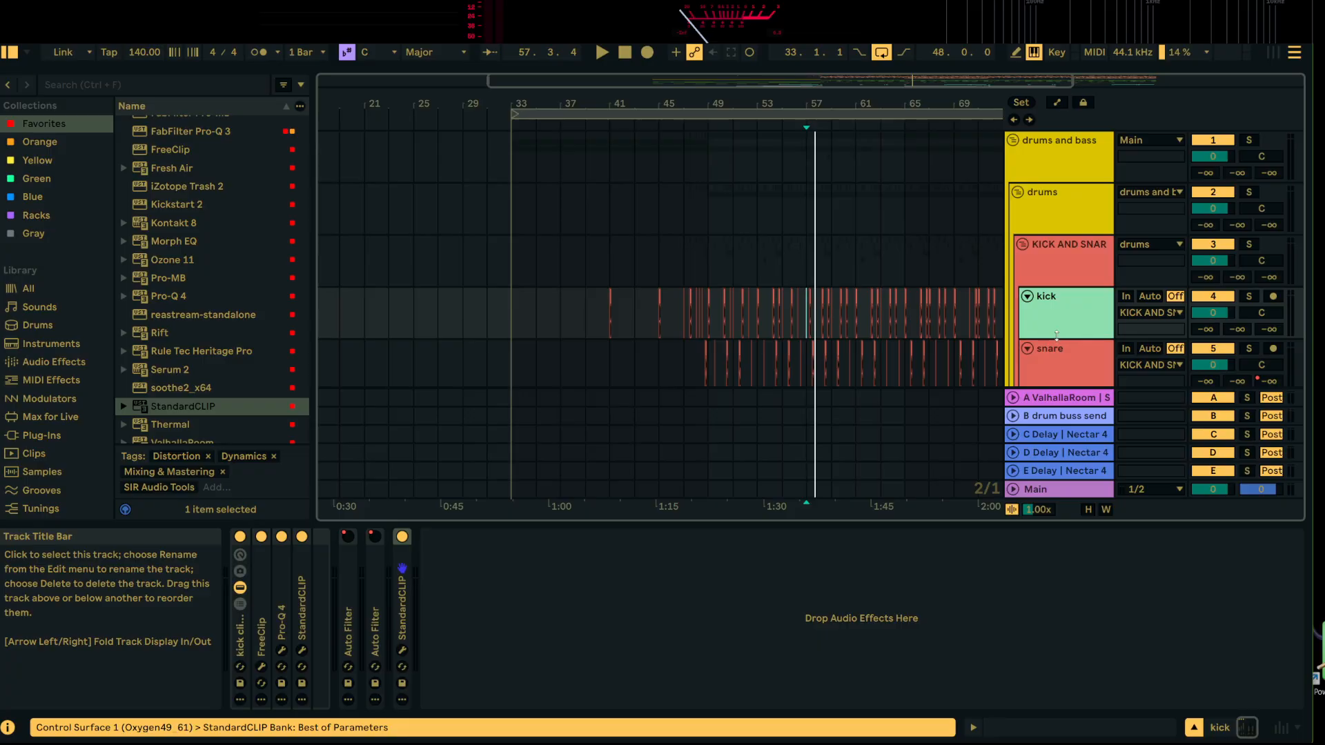
pyautogui.click(1075, 252)
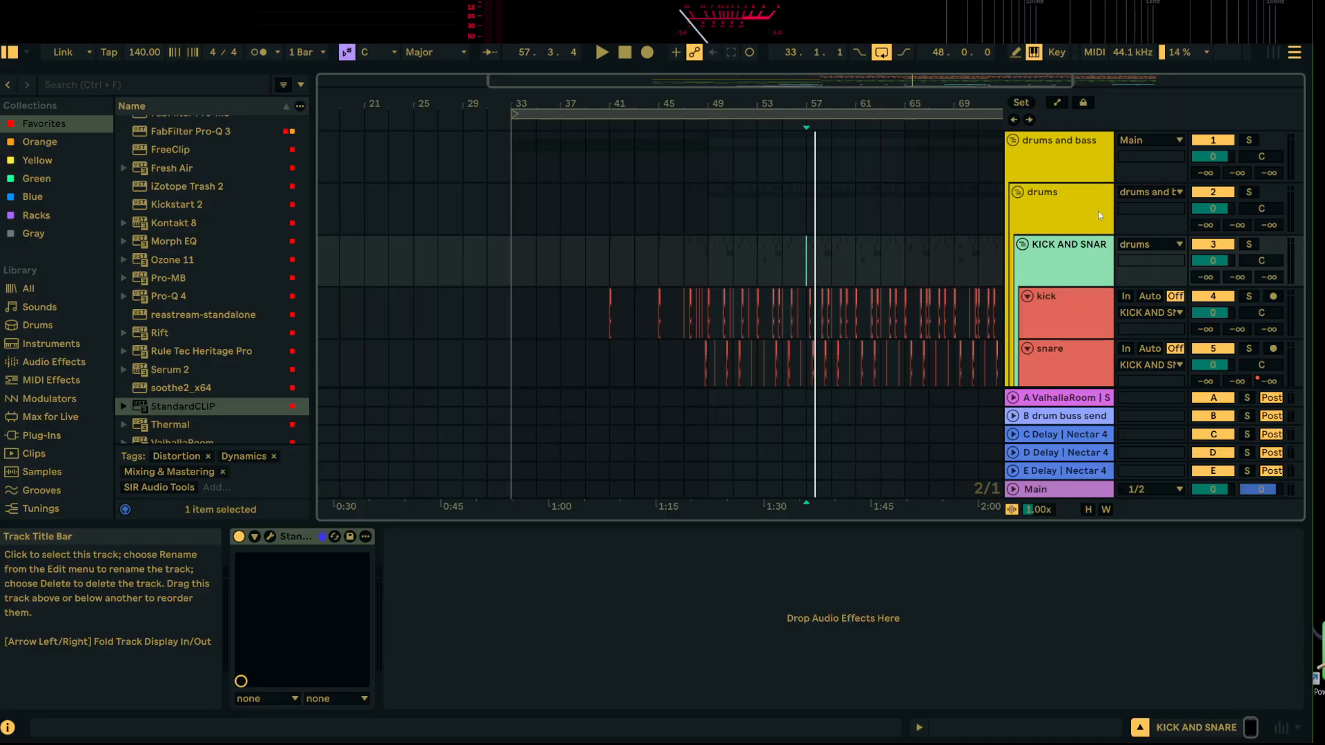
pyautogui.click(1061, 201)
# Step: Look through the tracks nested inside the drums group and display the drums and bass group's device chain
pyautogui.scroll(-5, 1057, 305)
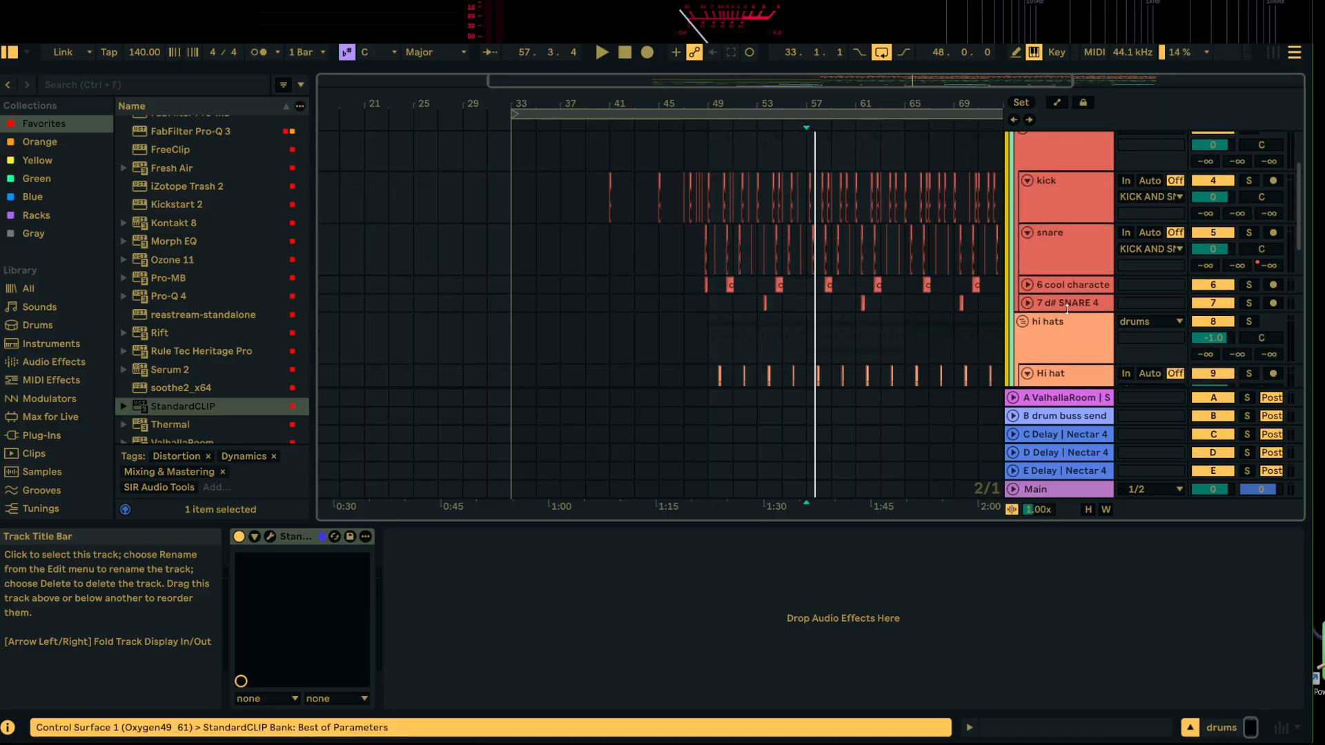
pyautogui.scroll(6, 1063, 290)
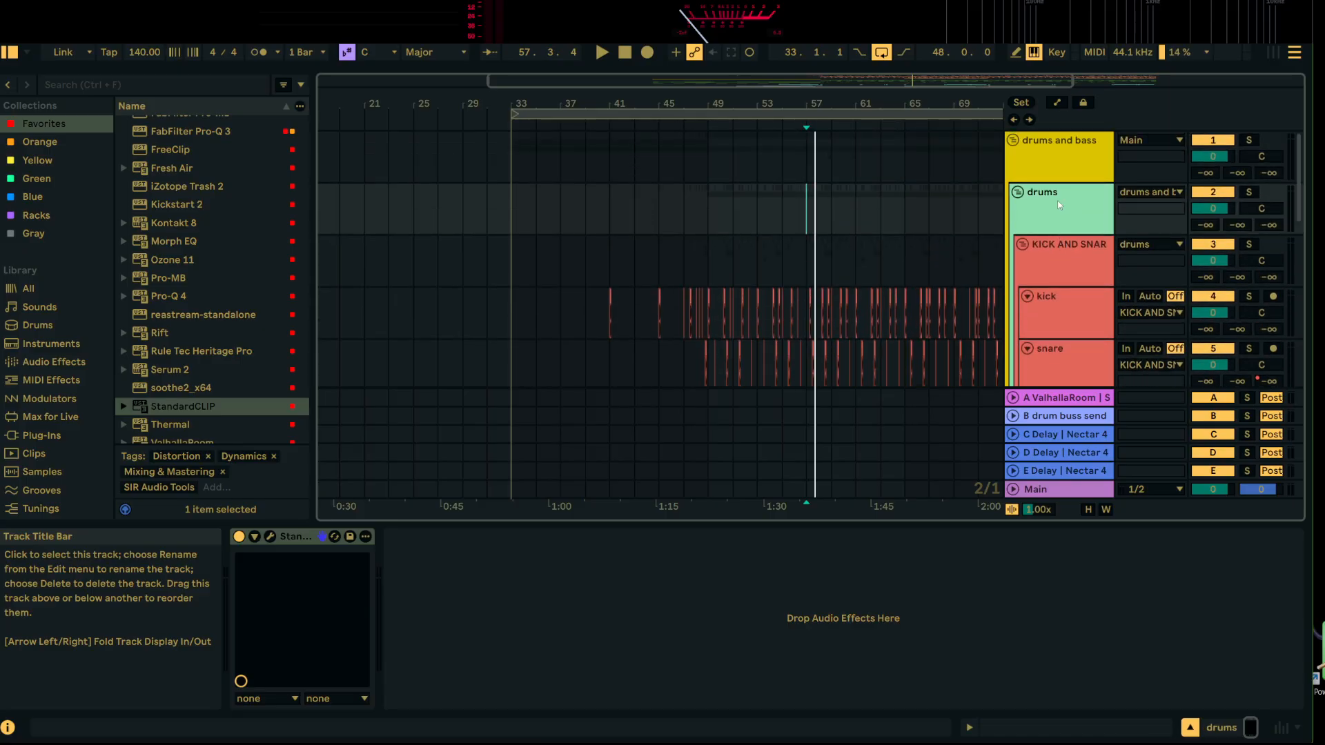
pyautogui.scroll(-5, 1069, 211)
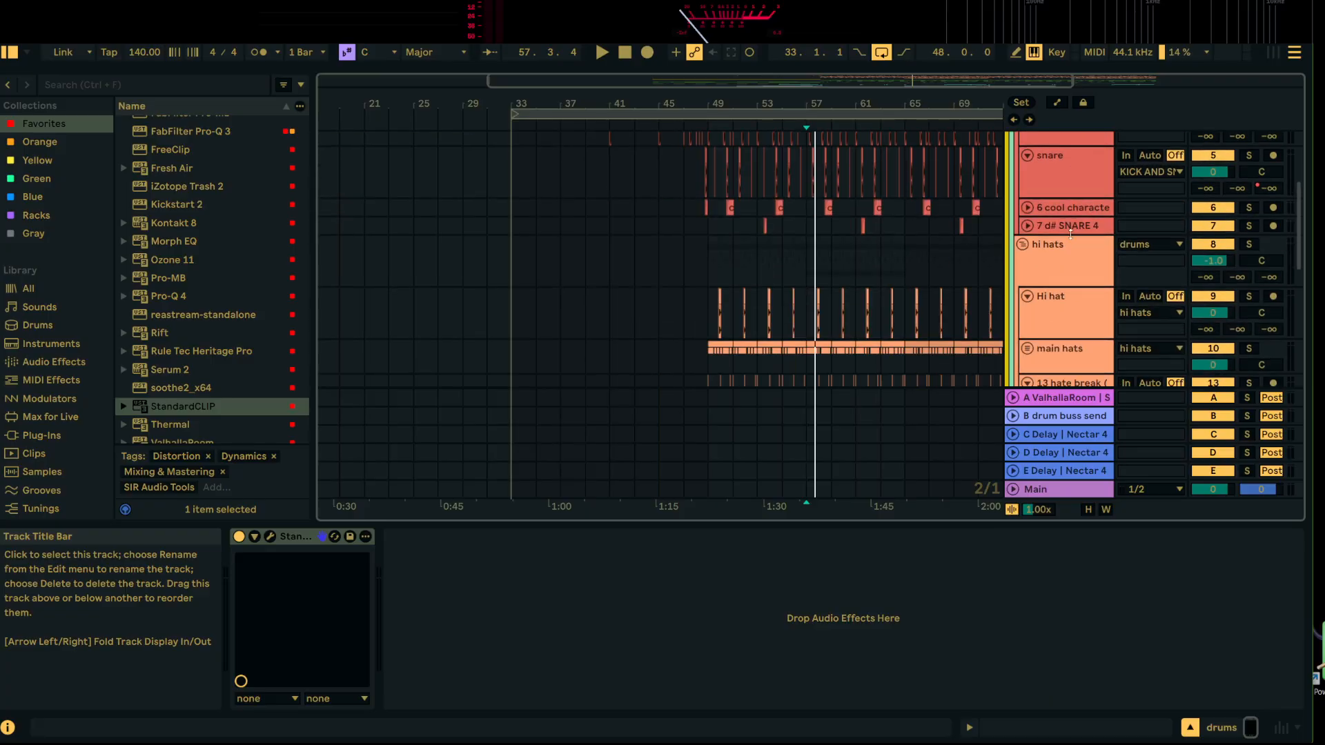
pyautogui.scroll(5, 1062, 213)
pyautogui.click(1075, 160)
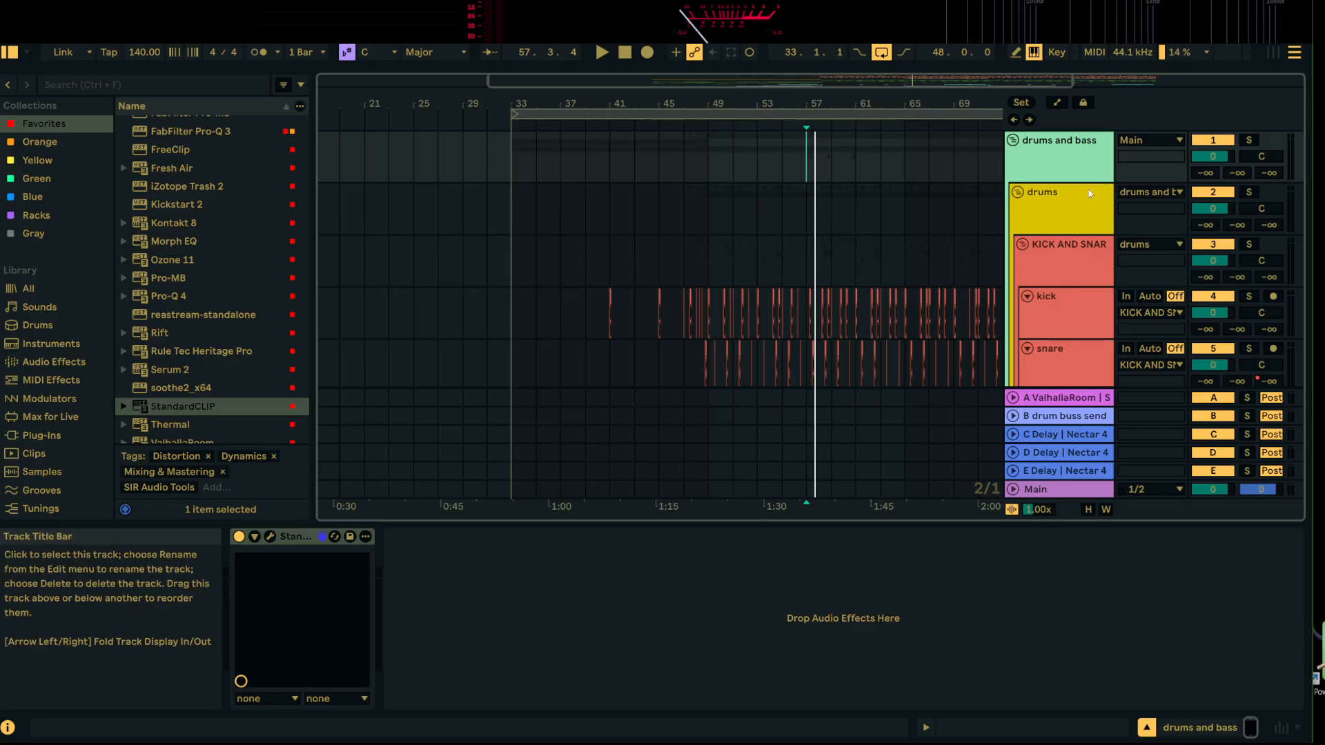
# Step: Trace the clipping path from kick through KICK AND SNARE, drums, and drums and bass, comparing it with the Main chain
pyautogui.click(1068, 491)
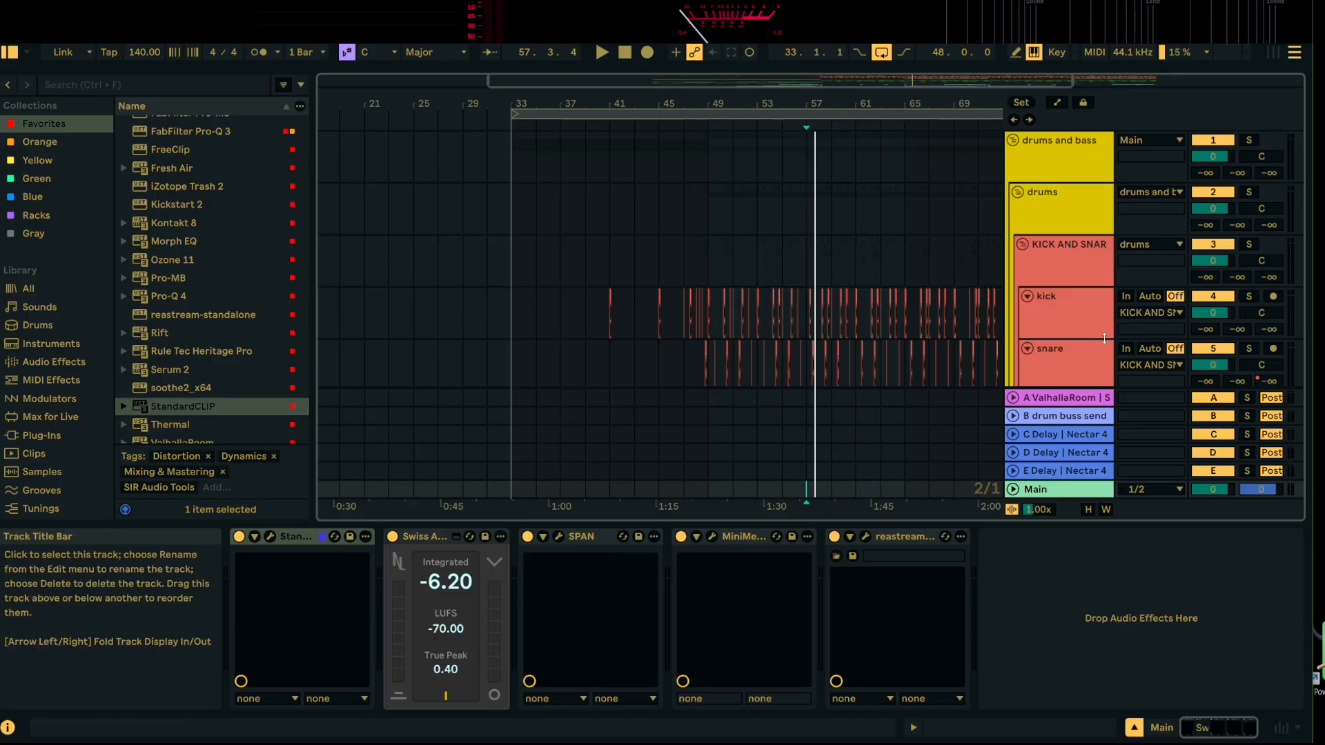
pyautogui.click(1075, 321)
pyautogui.click(1068, 265)
pyautogui.click(1057, 211)
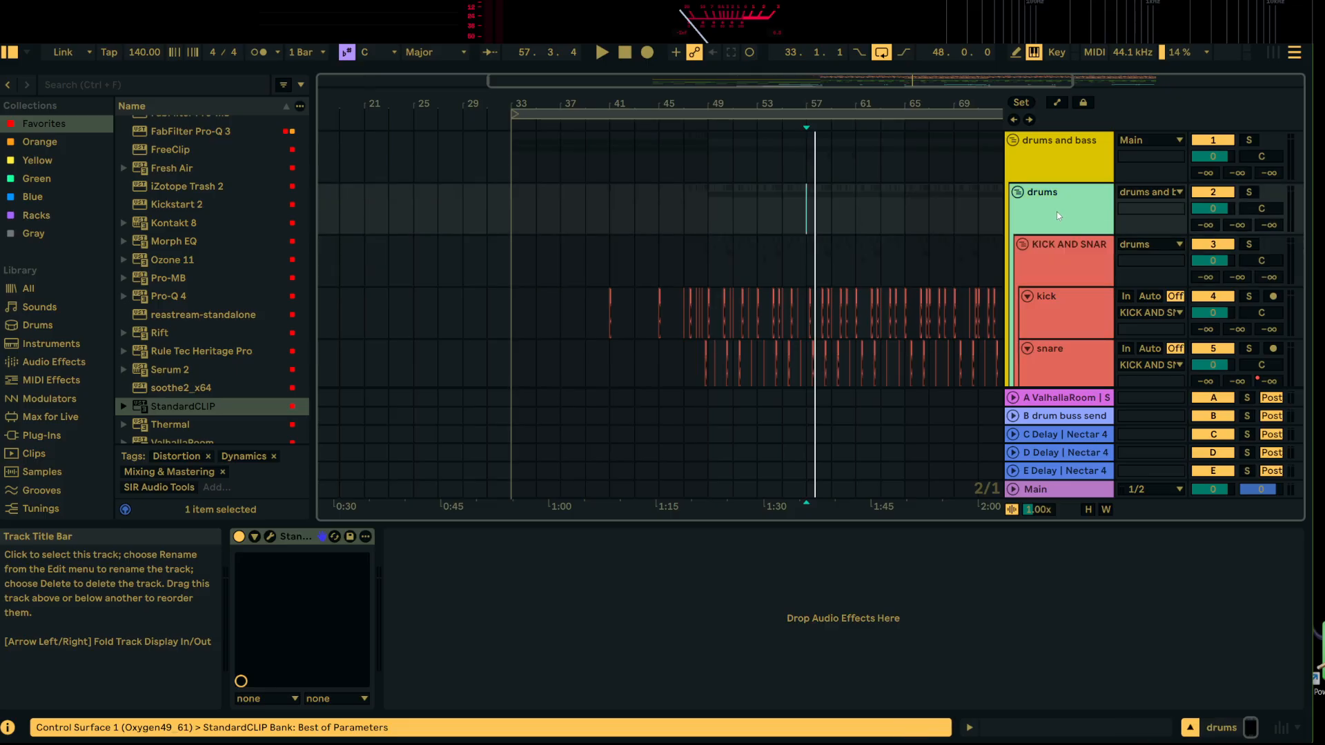
pyautogui.click(1059, 156)
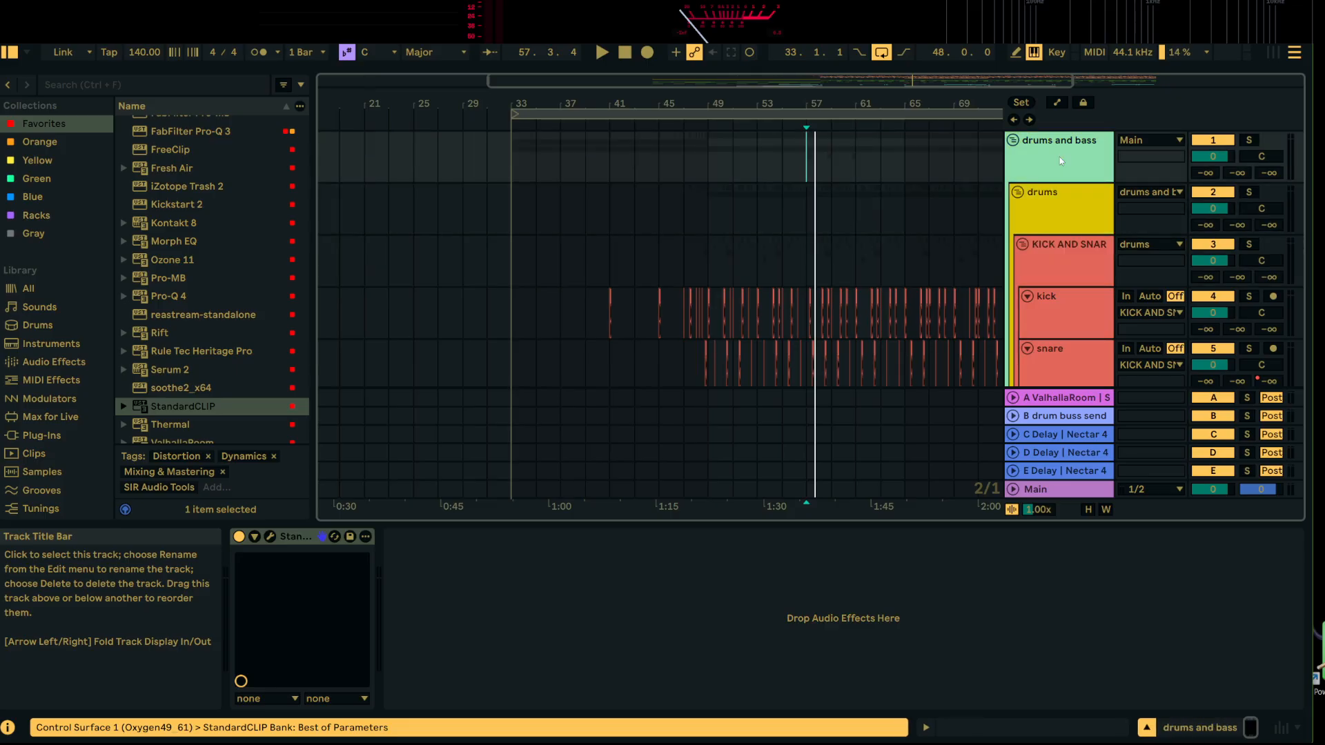
pyautogui.click(1044, 490)
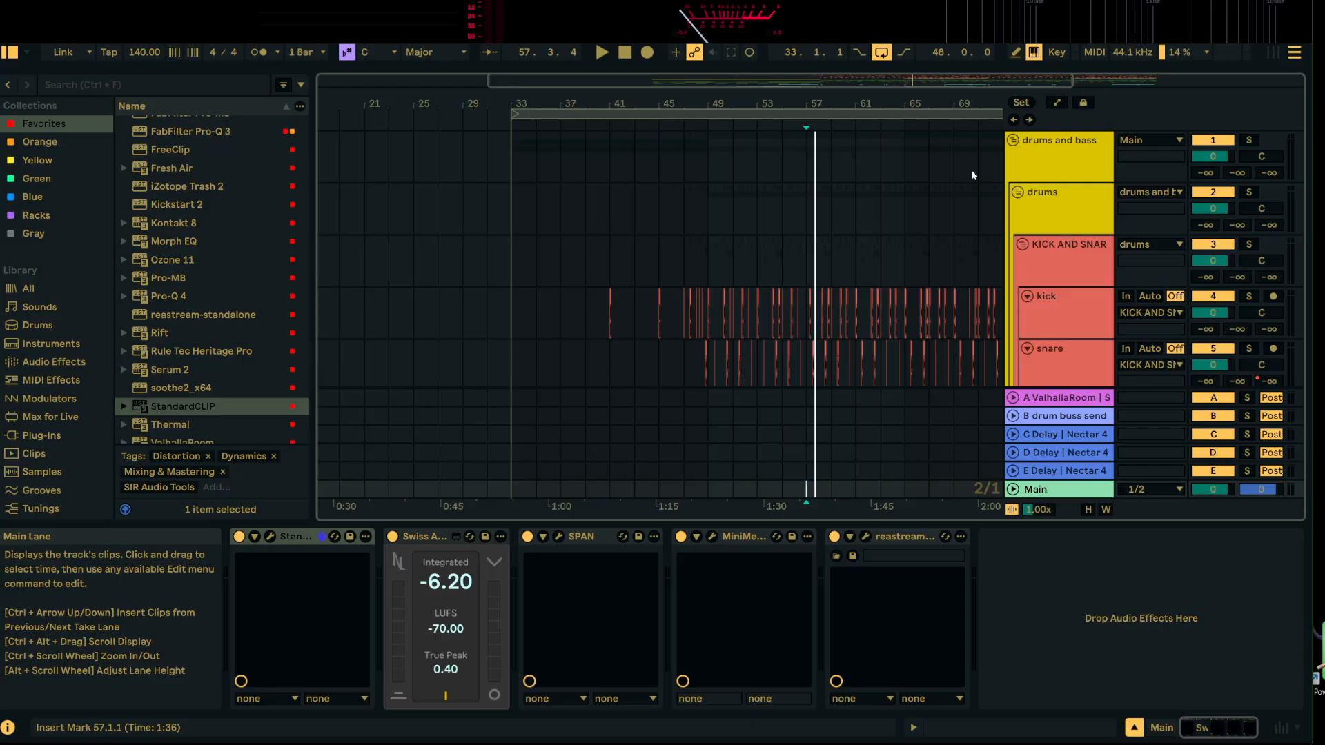
pyautogui.click(1055, 162)
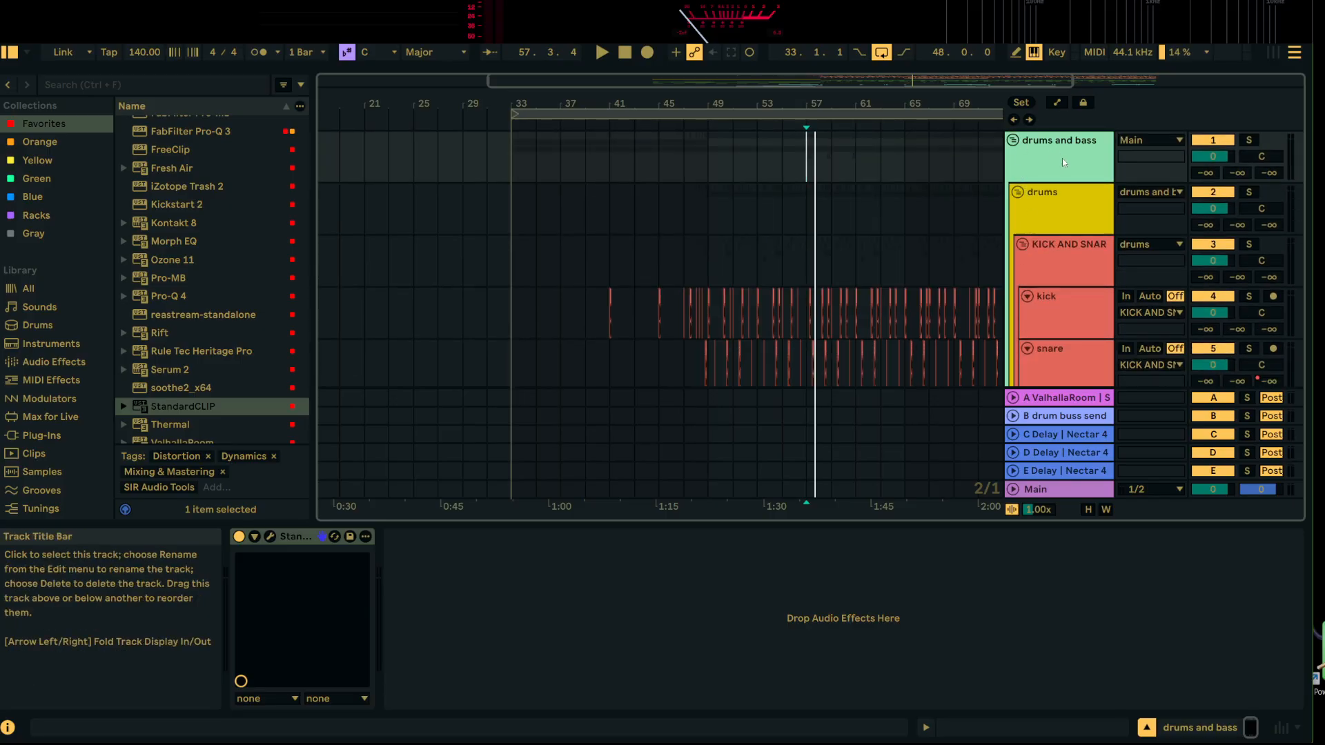
# Step: Solo the subs group and play the arrangement from bar 49
pyautogui.scroll(-8, 1066, 205)
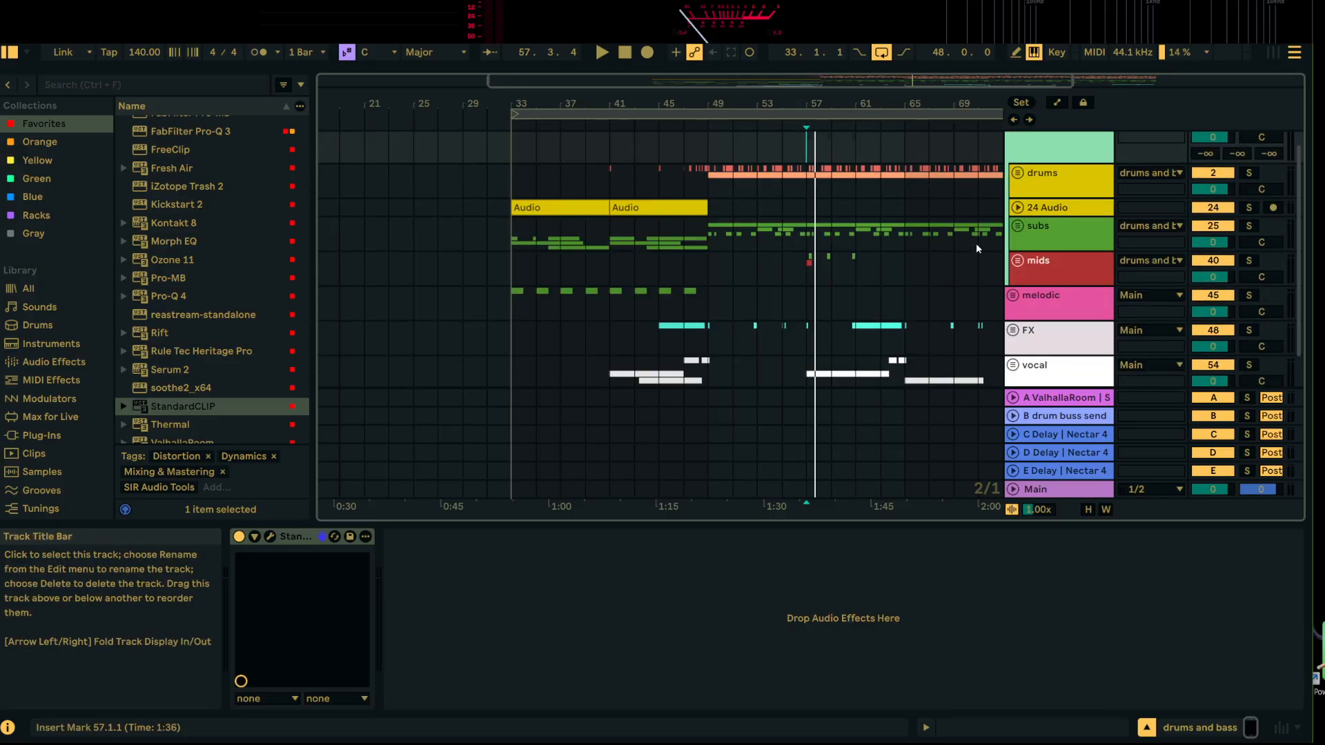
pyautogui.click(712, 207)
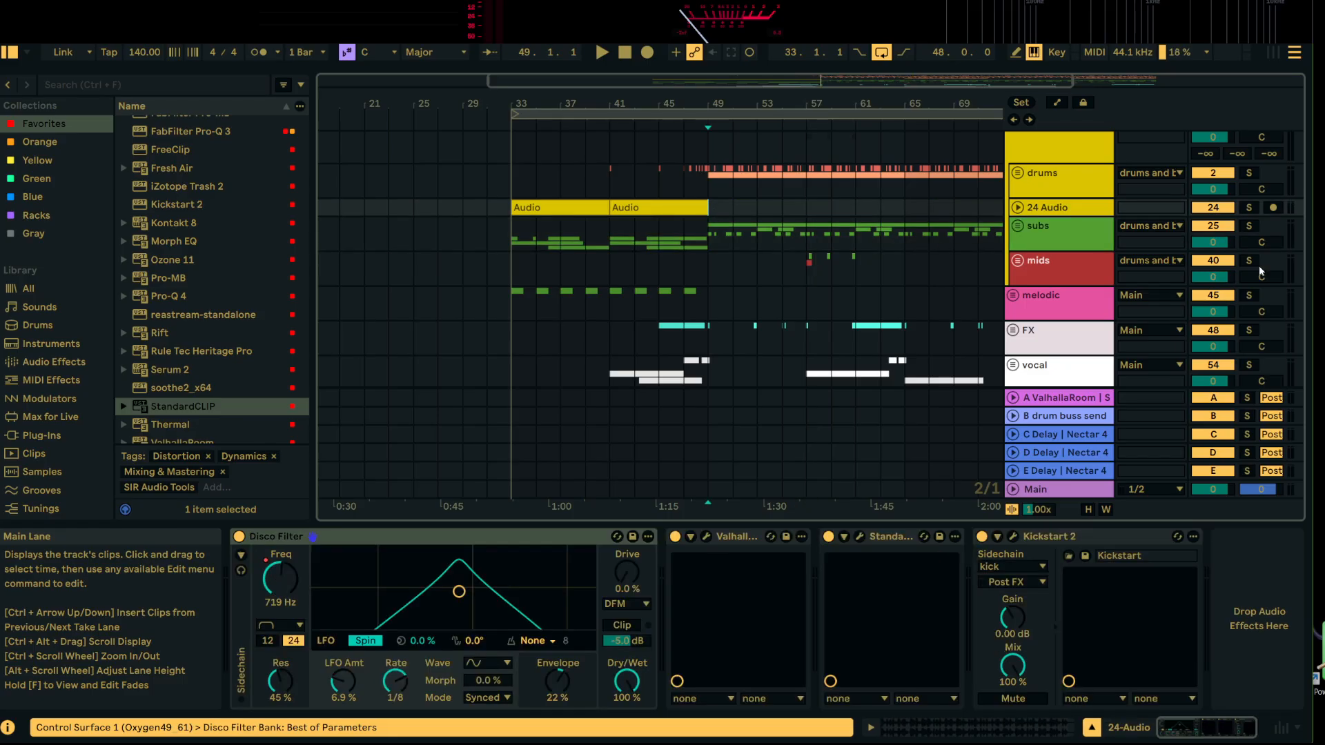
pyautogui.click(1249, 226)
pyautogui.press('space')
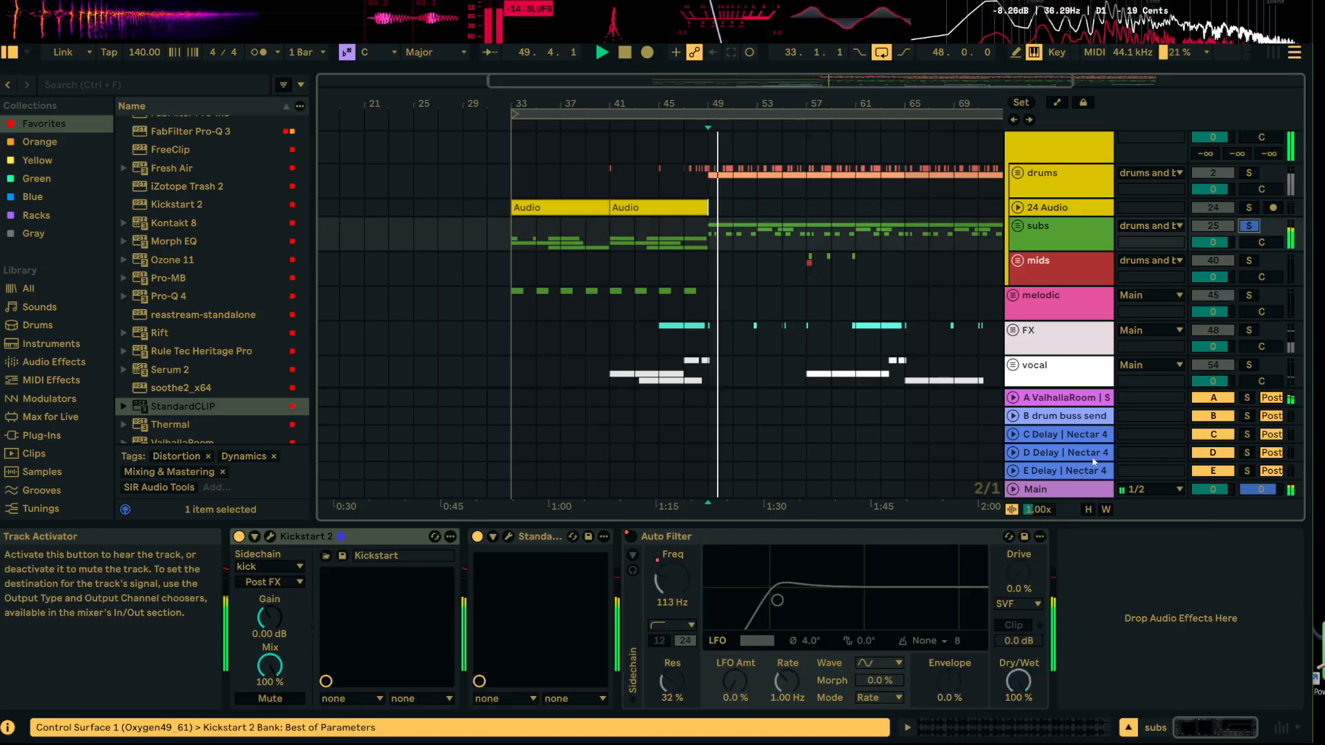
# Step: Open SPAN on the Main track, examine the soloed subs' spectrum with Hold enabled, and close the analyzer
pyautogui.click(1066, 488)
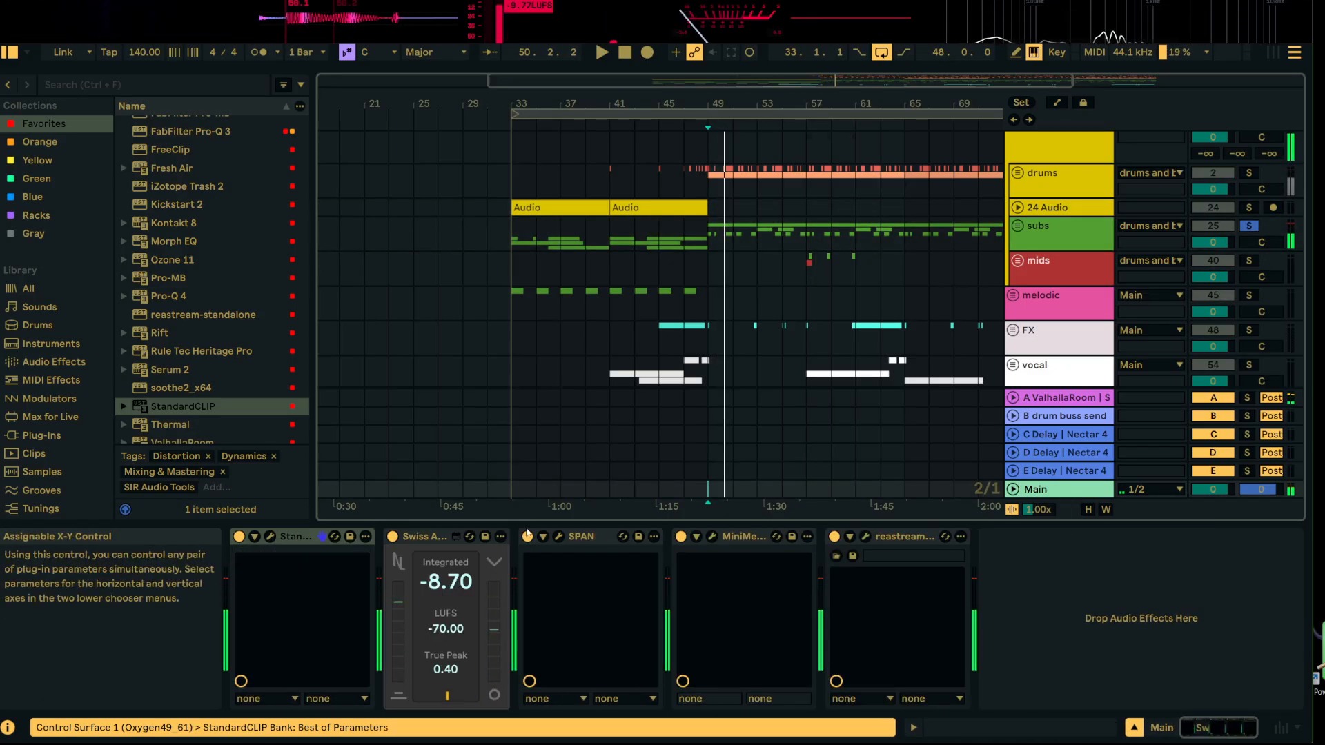
pyautogui.click(558, 536)
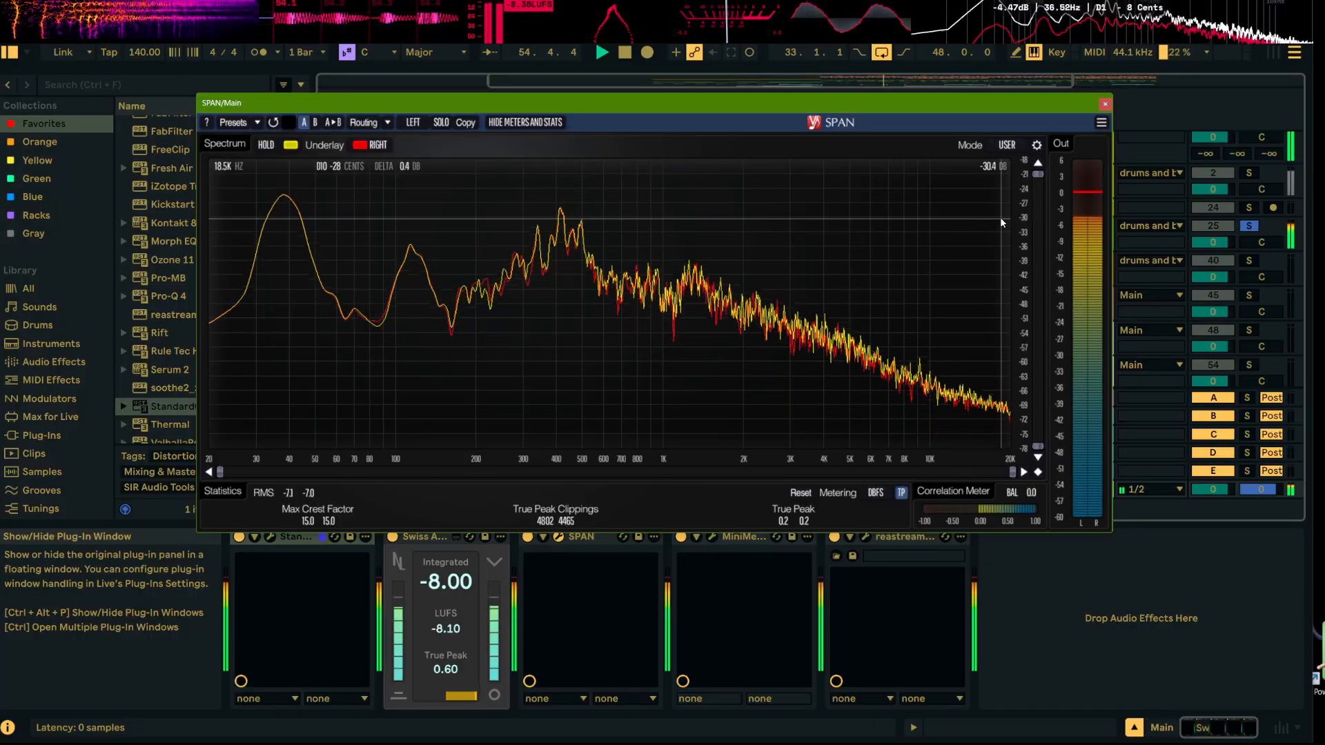
pyautogui.press('space')
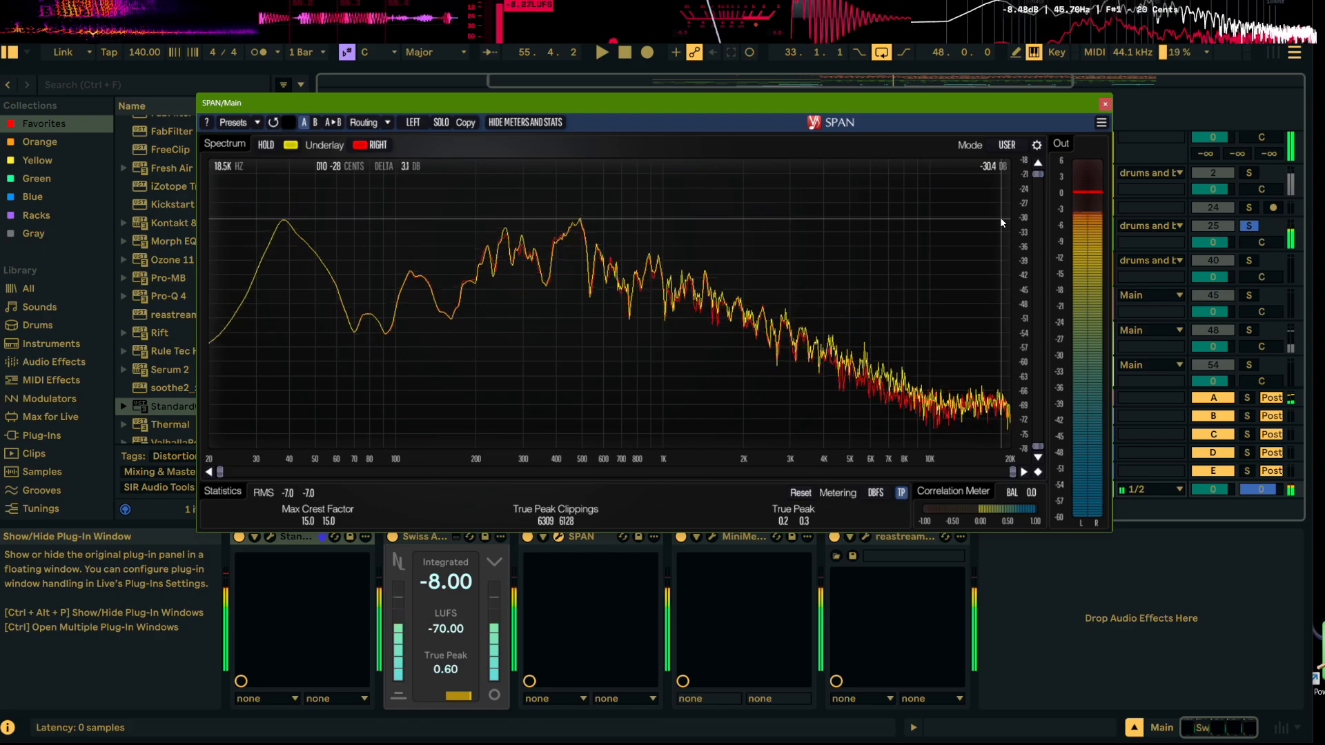
pyautogui.press('space')
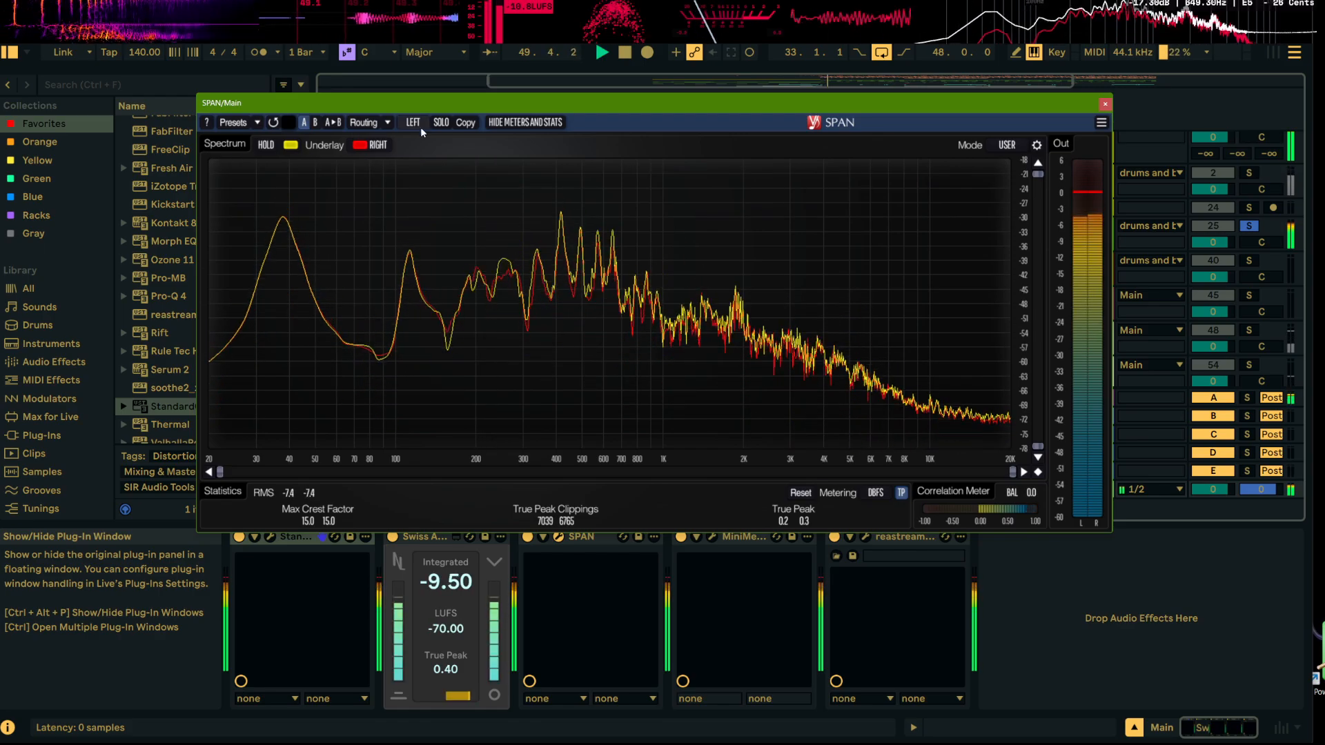
pyautogui.click(265, 144)
pyautogui.press('space')
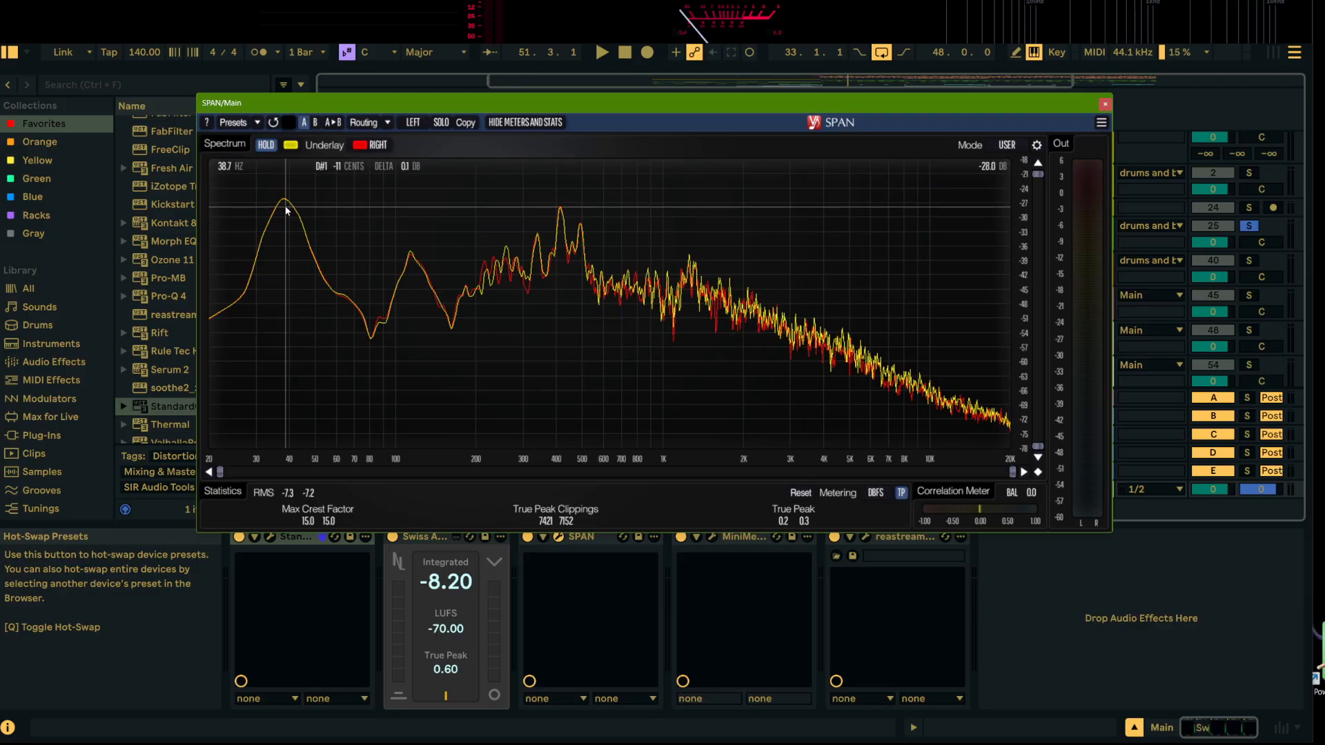
pyautogui.click(1105, 104)
# Step: Display the subs group's device chain and play it from bar 49
pyautogui.click(1028, 238)
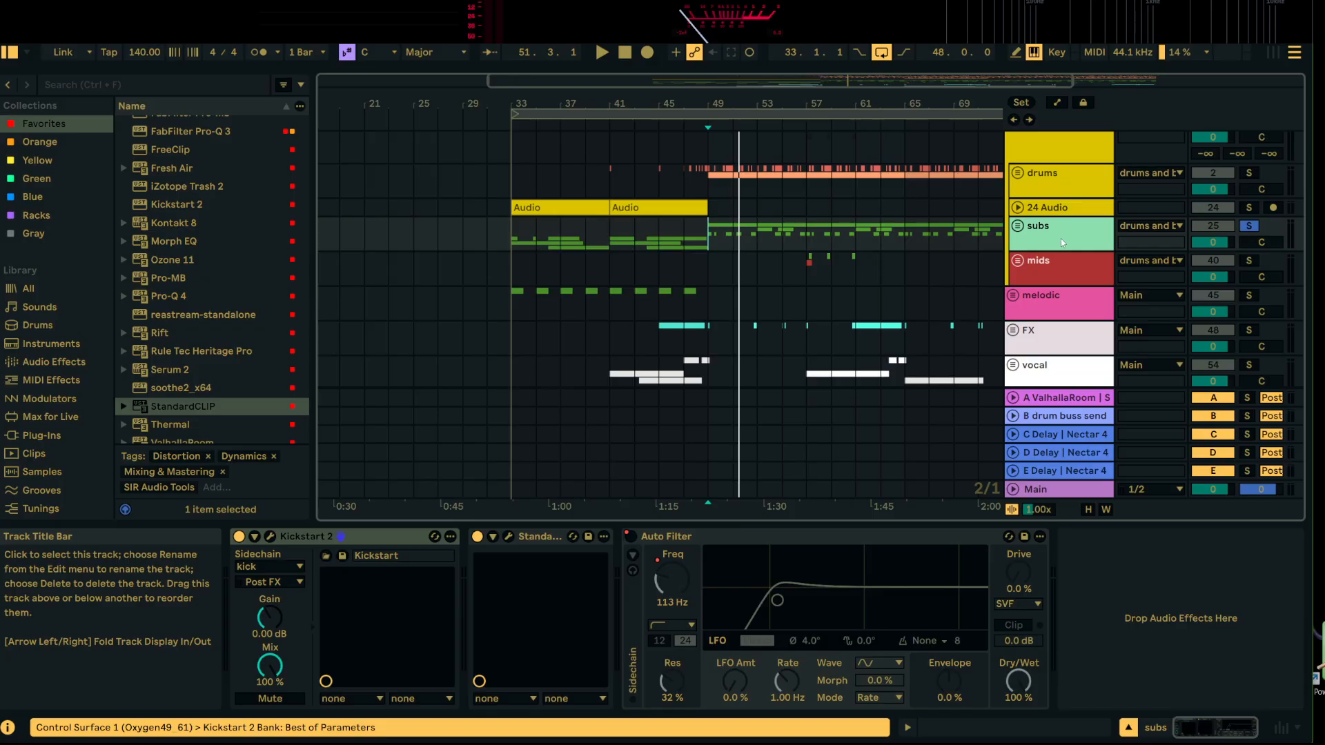
pyautogui.press('space')
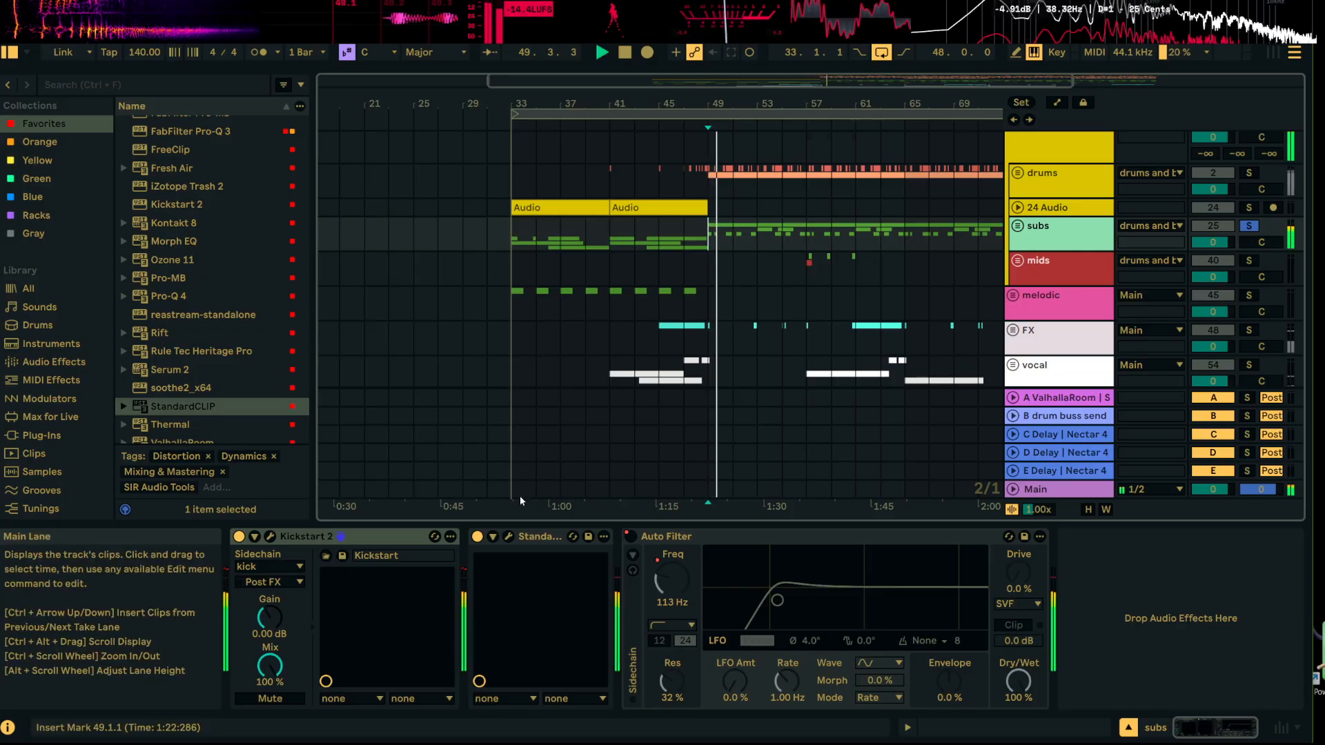
pyautogui.press('space')
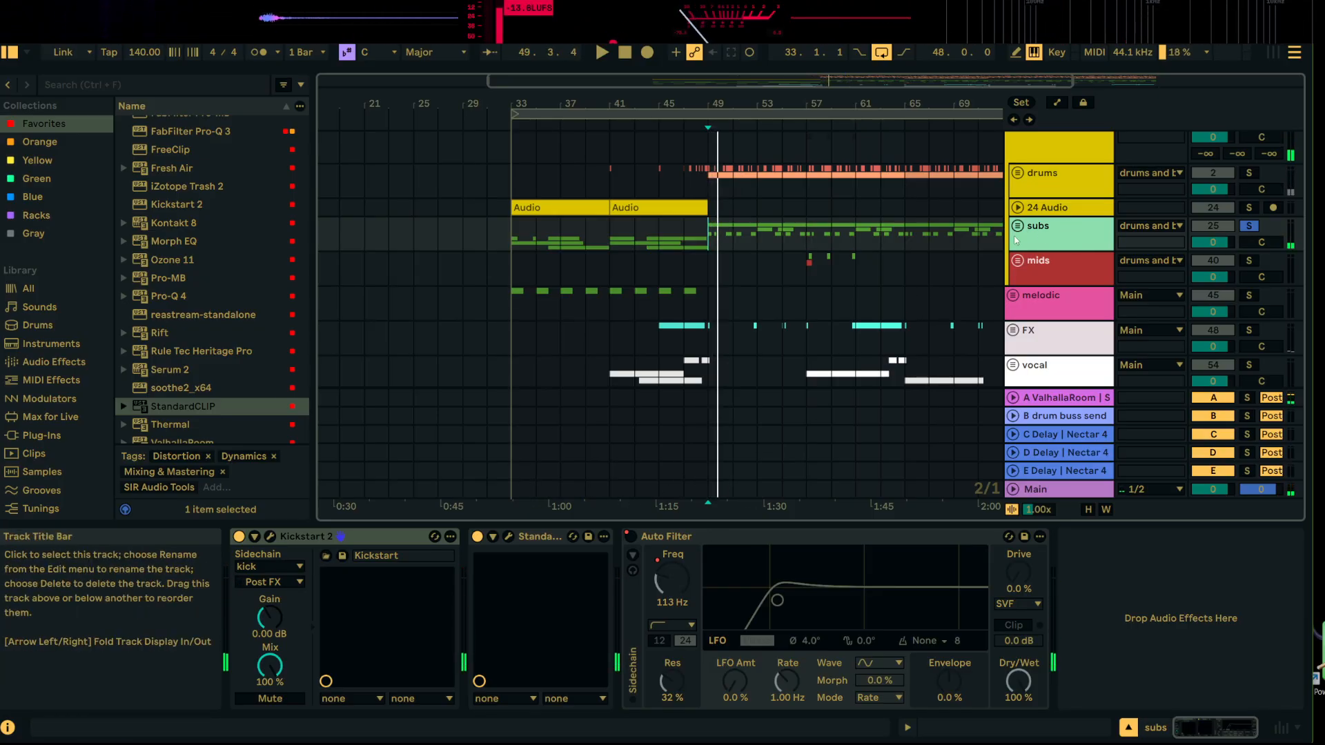
pyautogui.press('space')
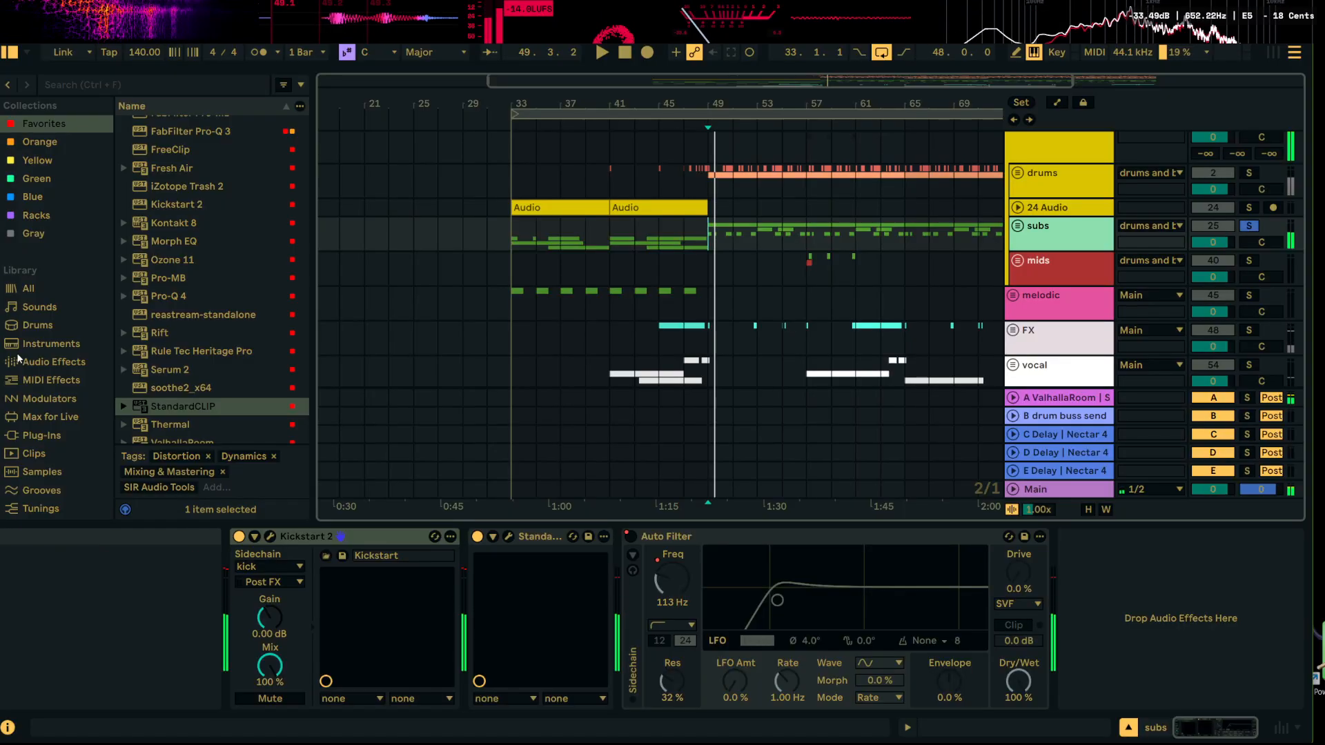
# Step: Insert Pro-Q 4 after Kickstart 2 on the subs group and move Auto Filter ahead of StandardCLIP
pyautogui.scroll(3, 193, 340)
pyautogui.scroll(-4, 193, 276)
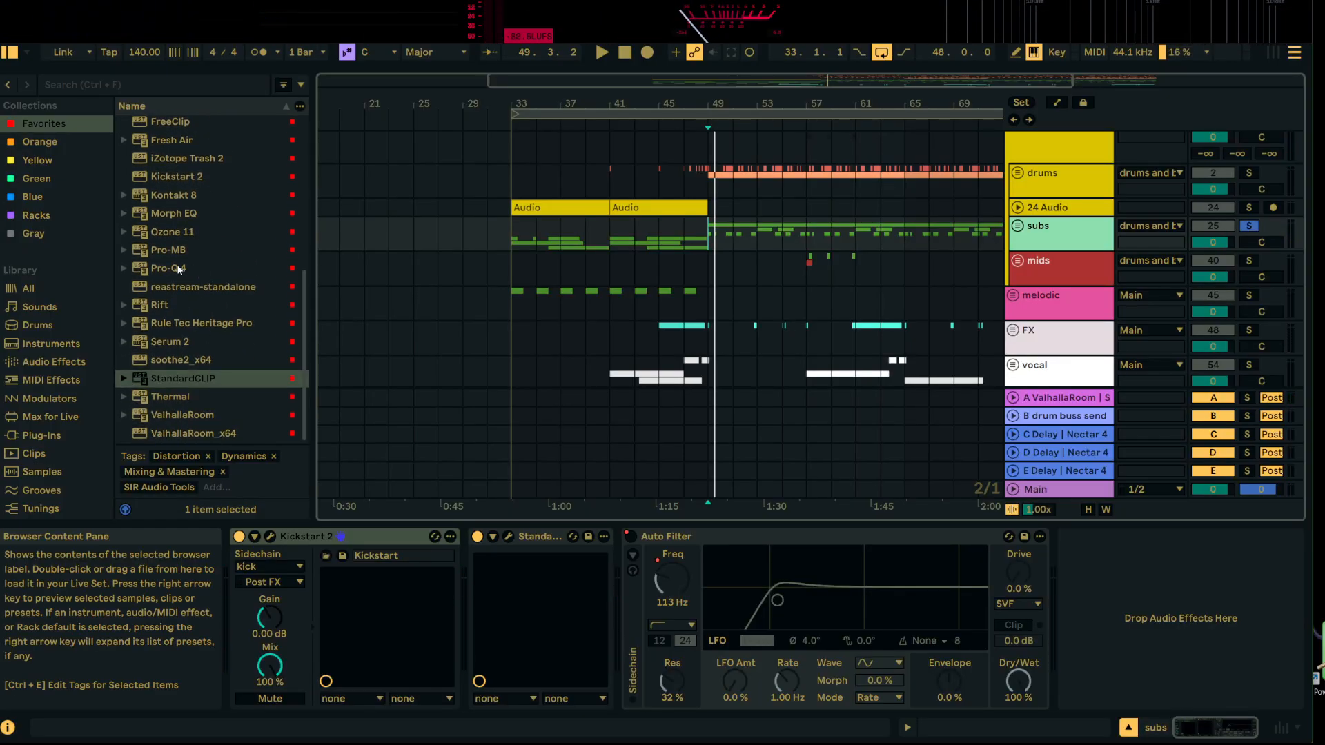
pyautogui.click(178, 269)
pyautogui.scroll(1, 207, 290)
pyautogui.moveTo(409, 502); pyautogui.dragTo(466, 607)
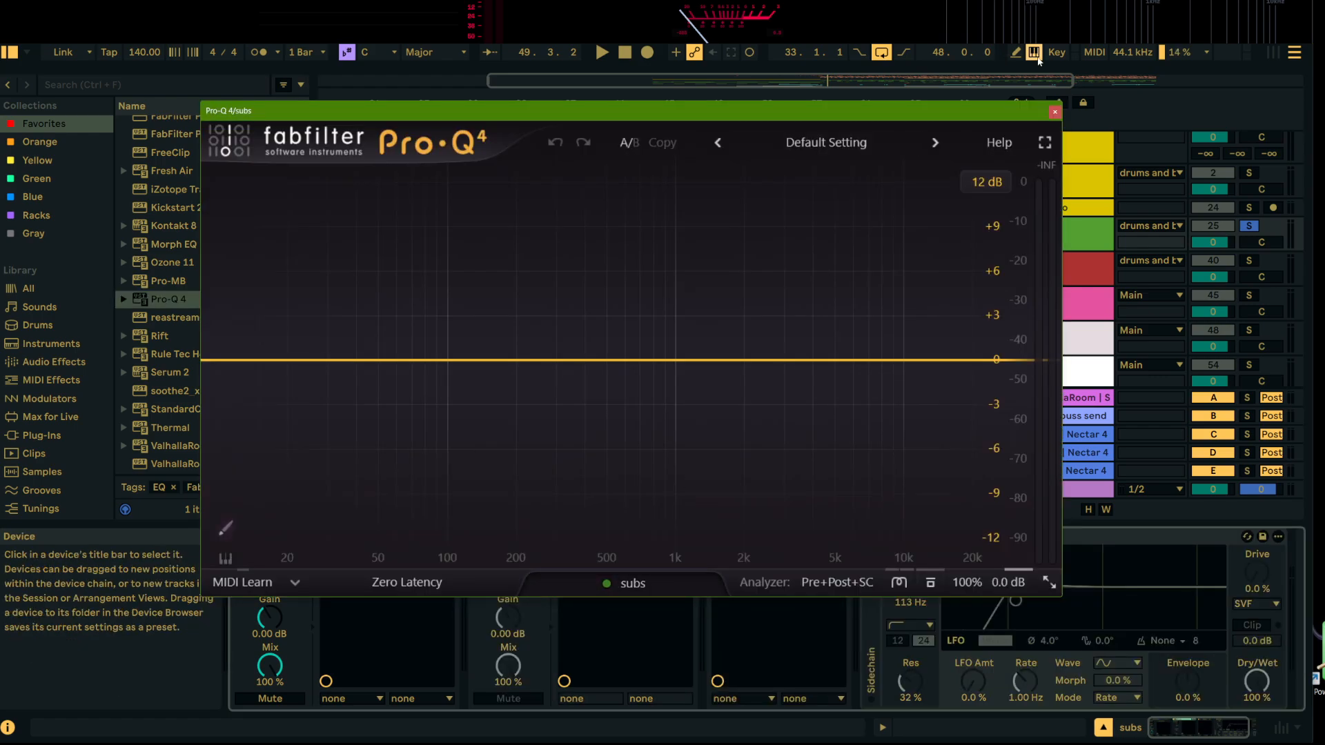
pyautogui.click(1054, 112)
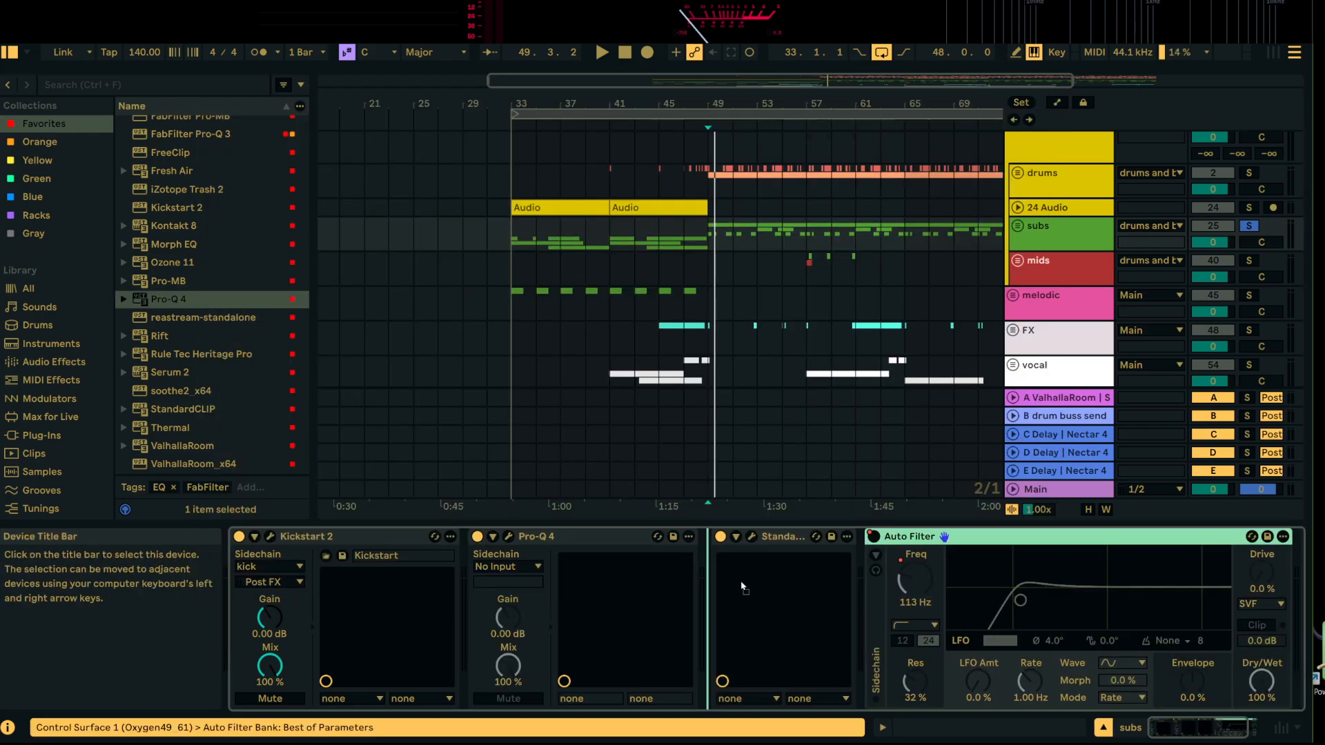
# Step: Open the subs group's Pro-Q 4 during playback and add a dynamic bell band at about 44 Hz
pyautogui.click(508, 536)
pyautogui.press('space')
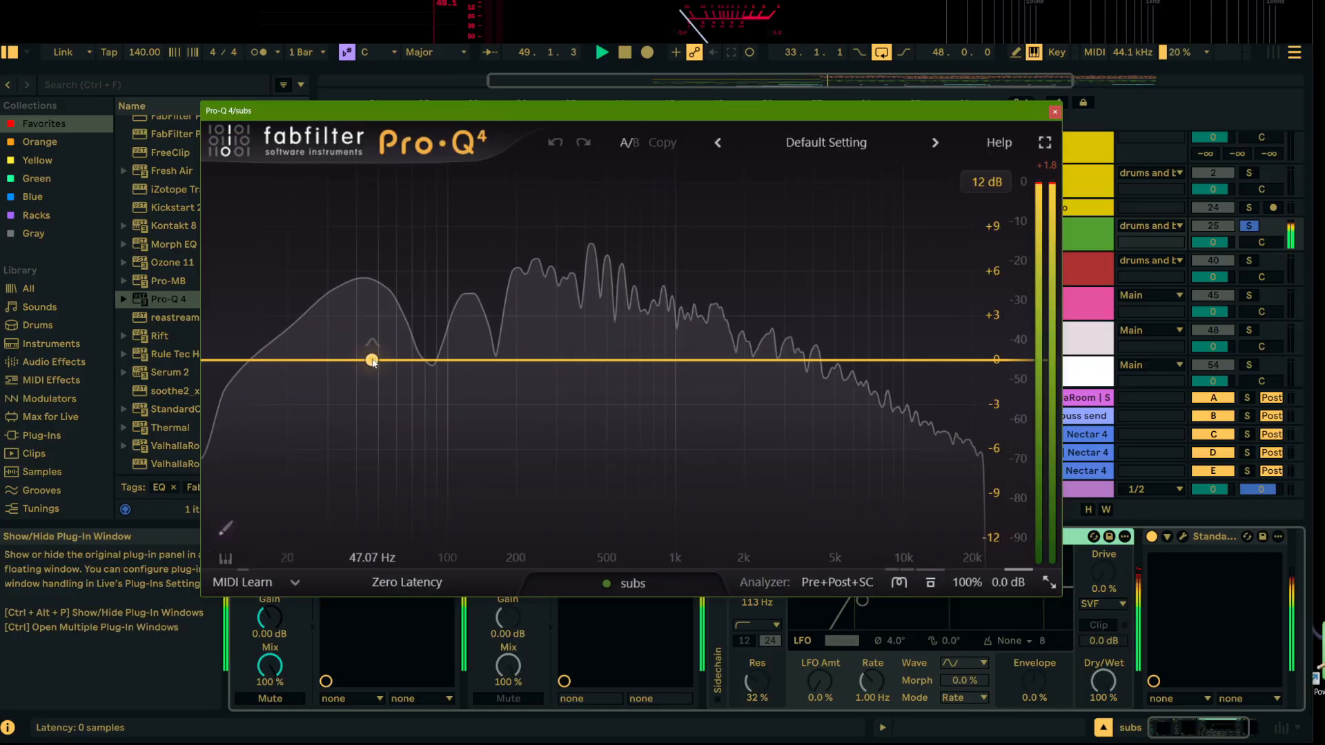
pyautogui.click(360, 359)
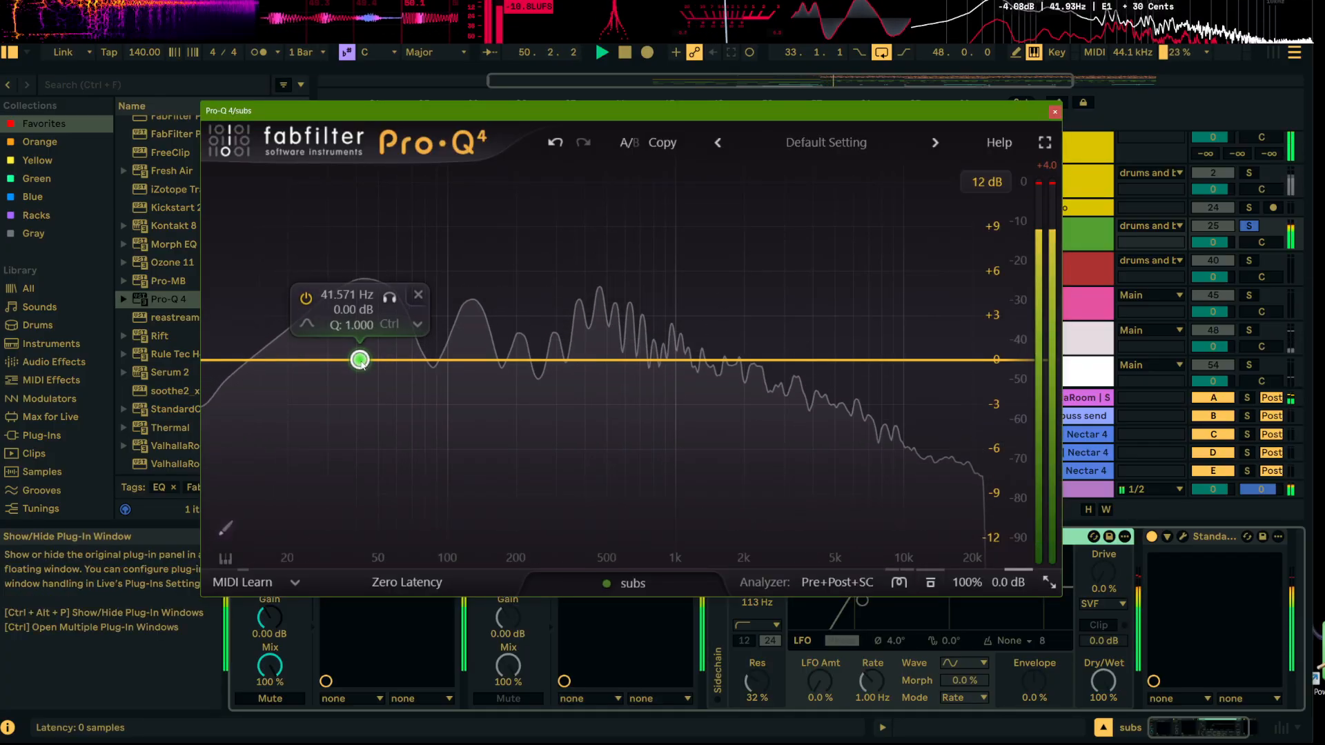
pyautogui.moveTo(361, 362); pyautogui.dragTo(369, 364)
pyautogui.rightClick(366, 360)
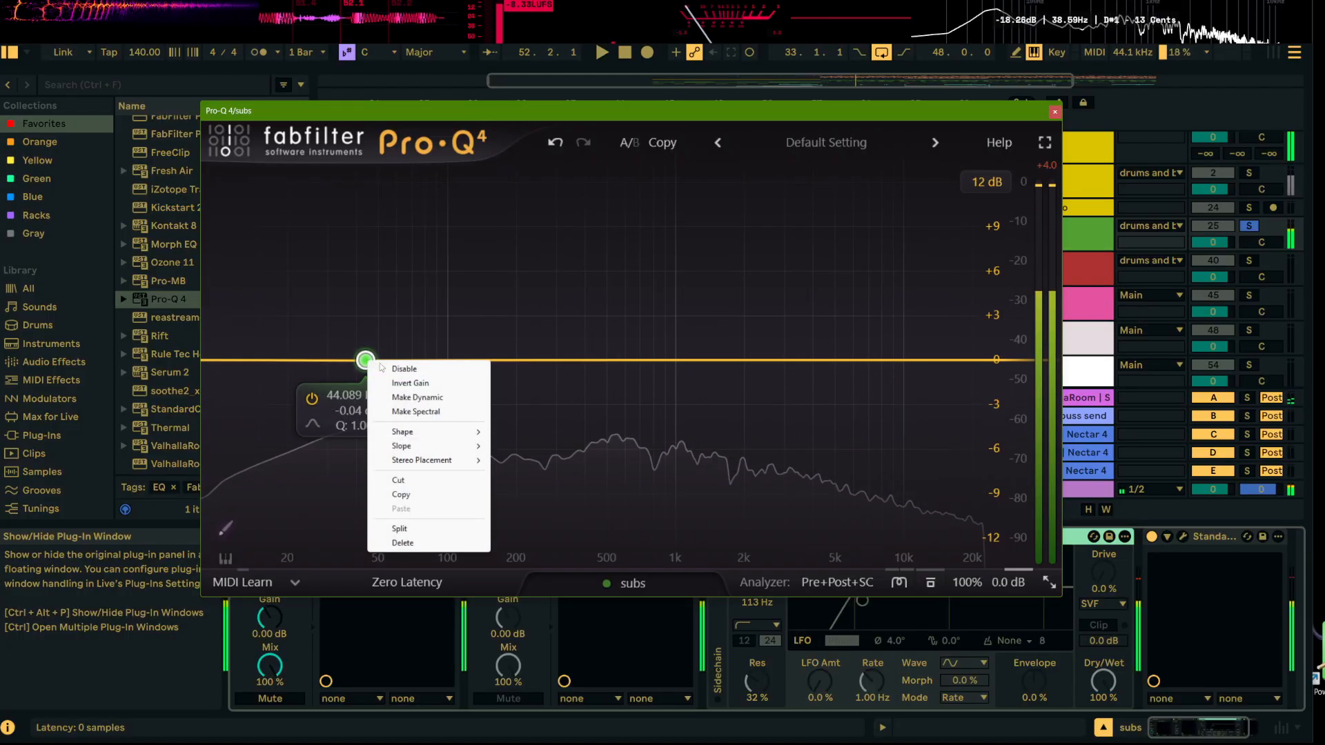
pyautogui.click(427, 400)
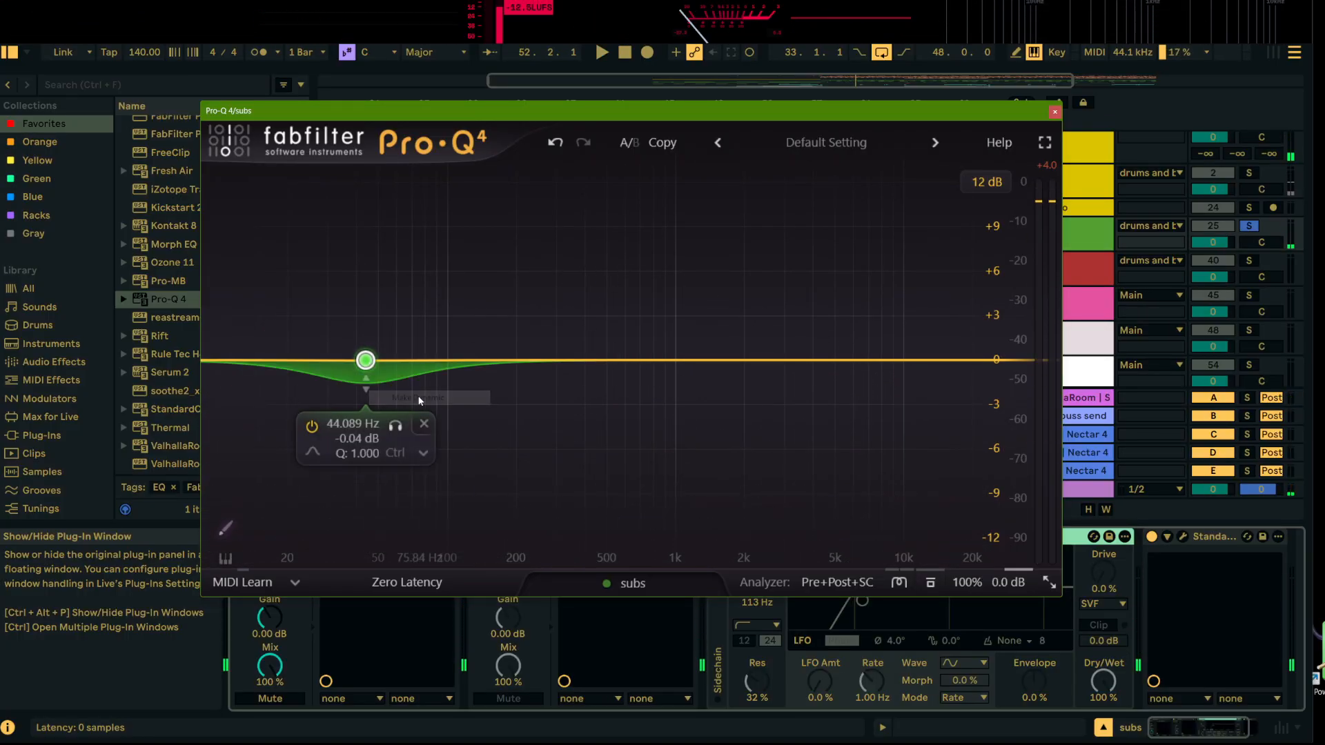
# Step: Set the 44 Hz band's dynamic range to about -2.7 dB while auditioning the subs, and close Pro-Q 4
pyautogui.press('space')
pyautogui.moveTo(366, 405); pyautogui.dragTo(367, 405)
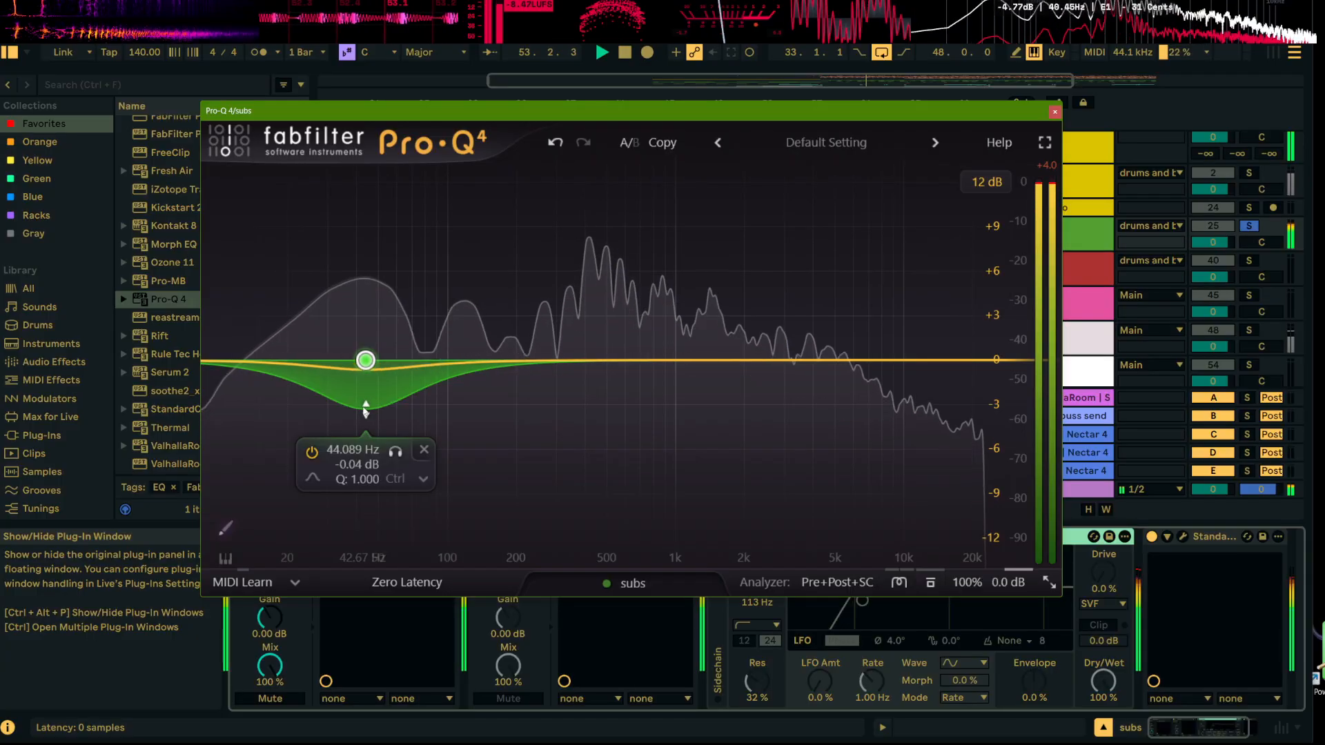
pyautogui.press('space')
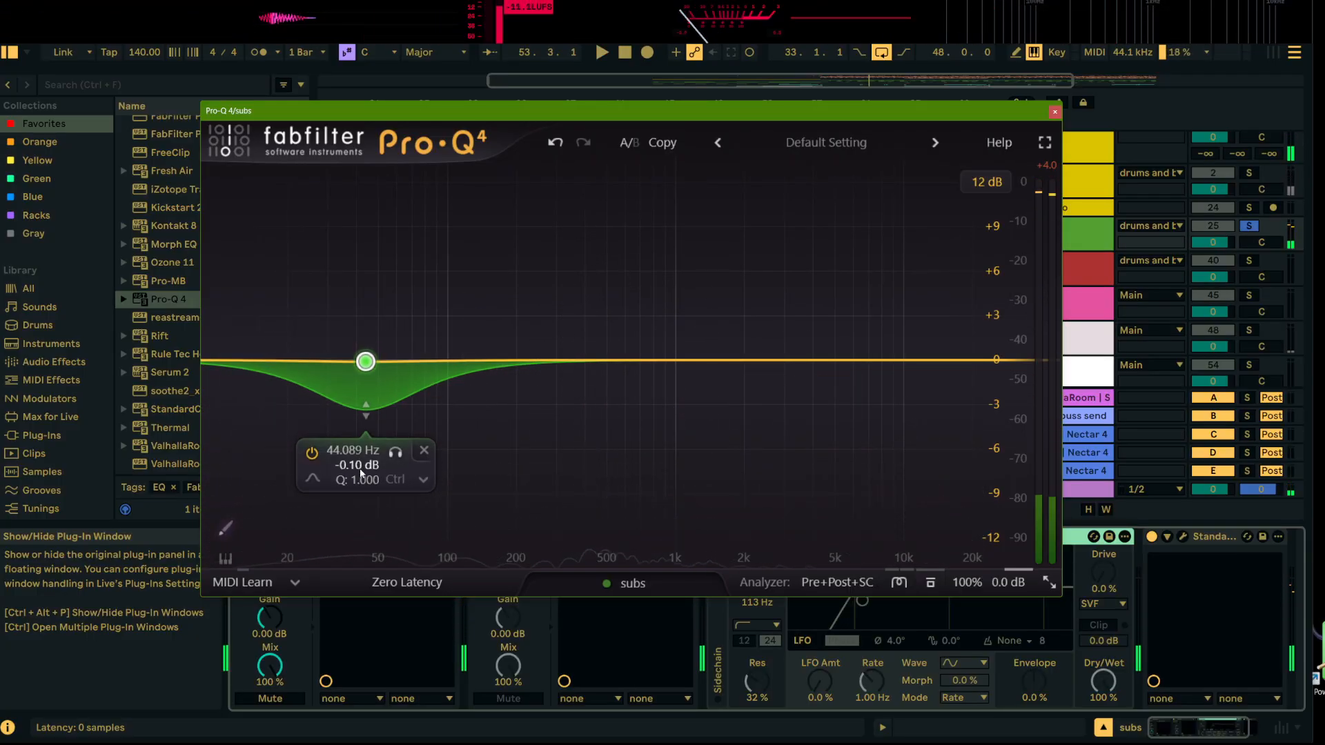
pyautogui.press('space')
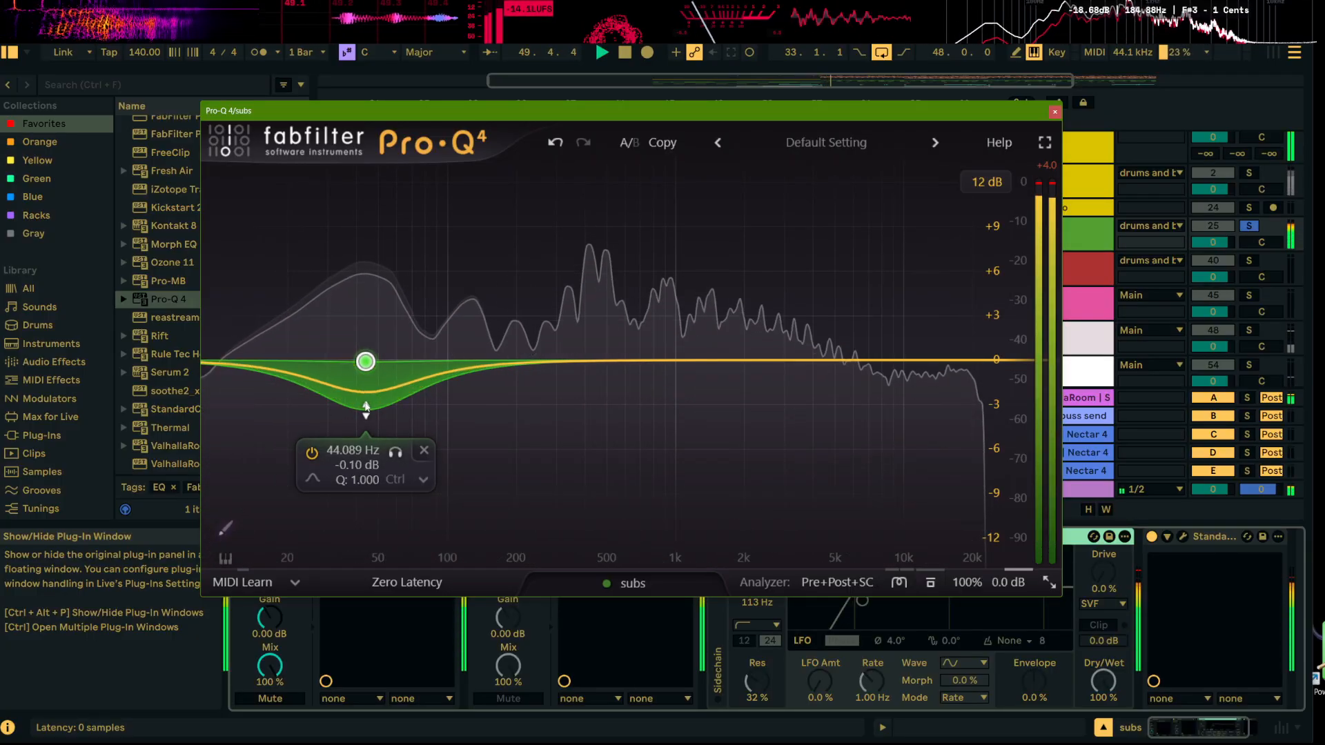
pyautogui.moveTo(366, 404); pyautogui.dragTo(367, 402)
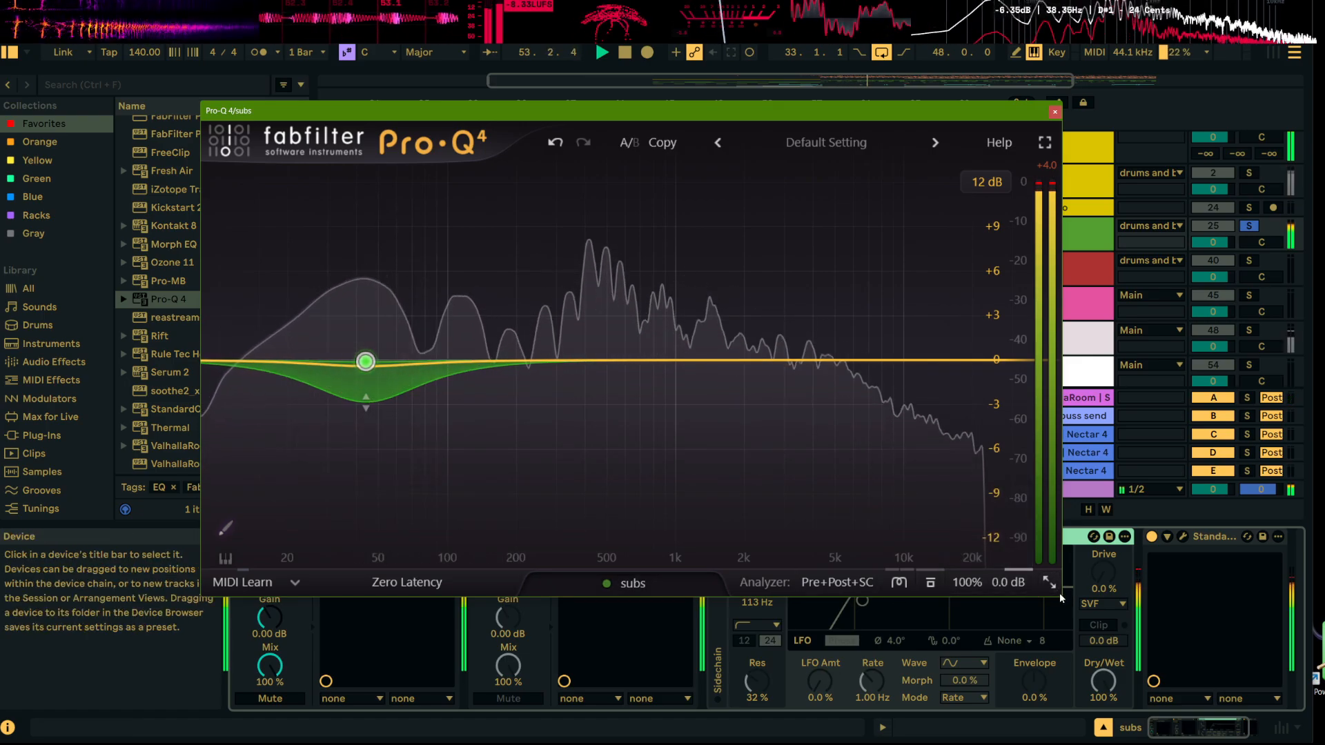
pyautogui.moveTo(1061, 597); pyautogui.dragTo(1114, 683)
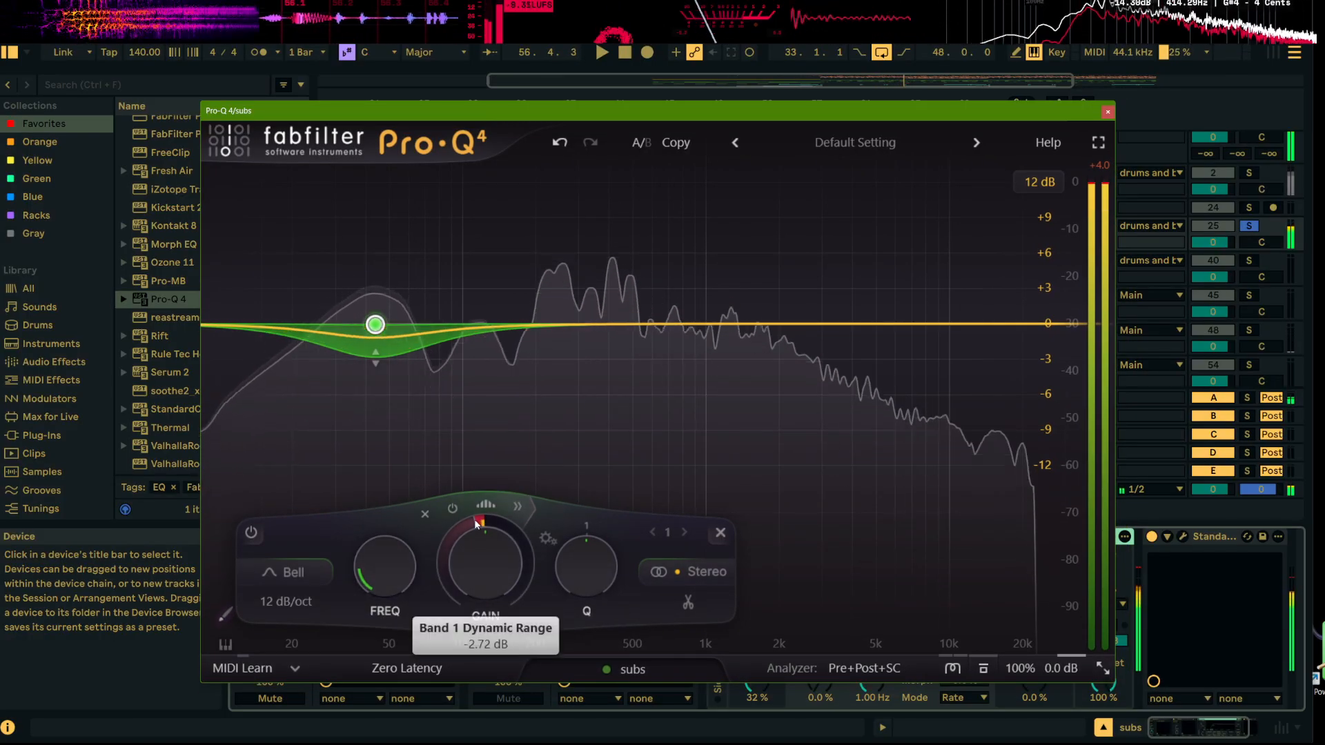
pyautogui.press('space')
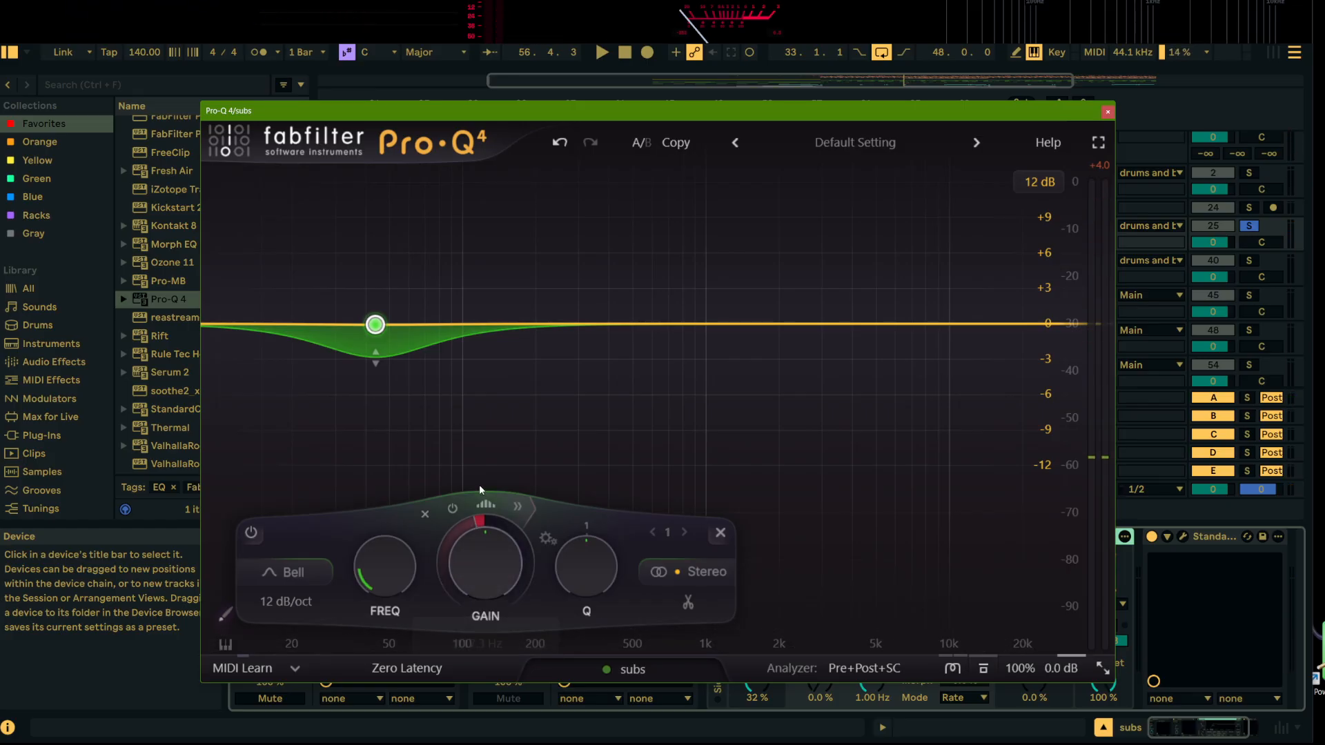
pyautogui.click(1107, 112)
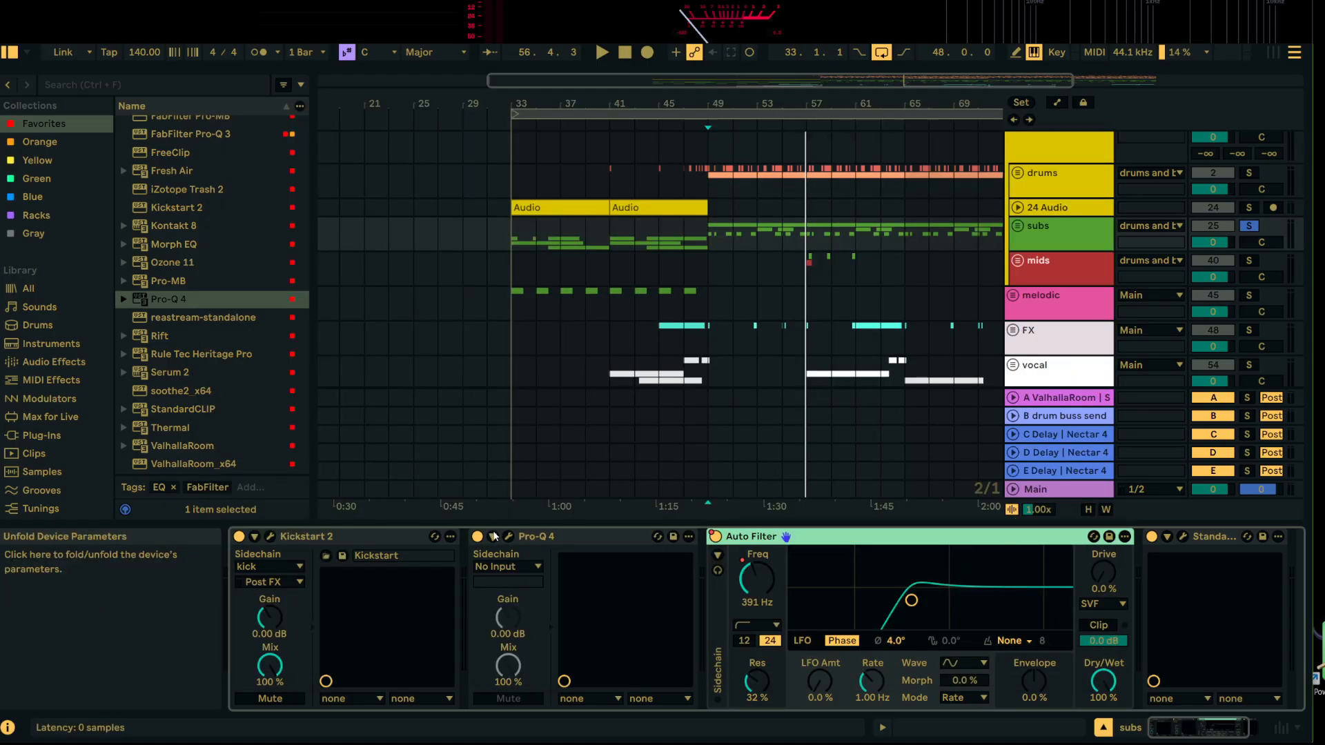
# Step: Open SPAN on the Main track, bypass the subs group's Pro-Q 4, and examine the low-end peak while playing from bar 49
pyautogui.click(1062, 491)
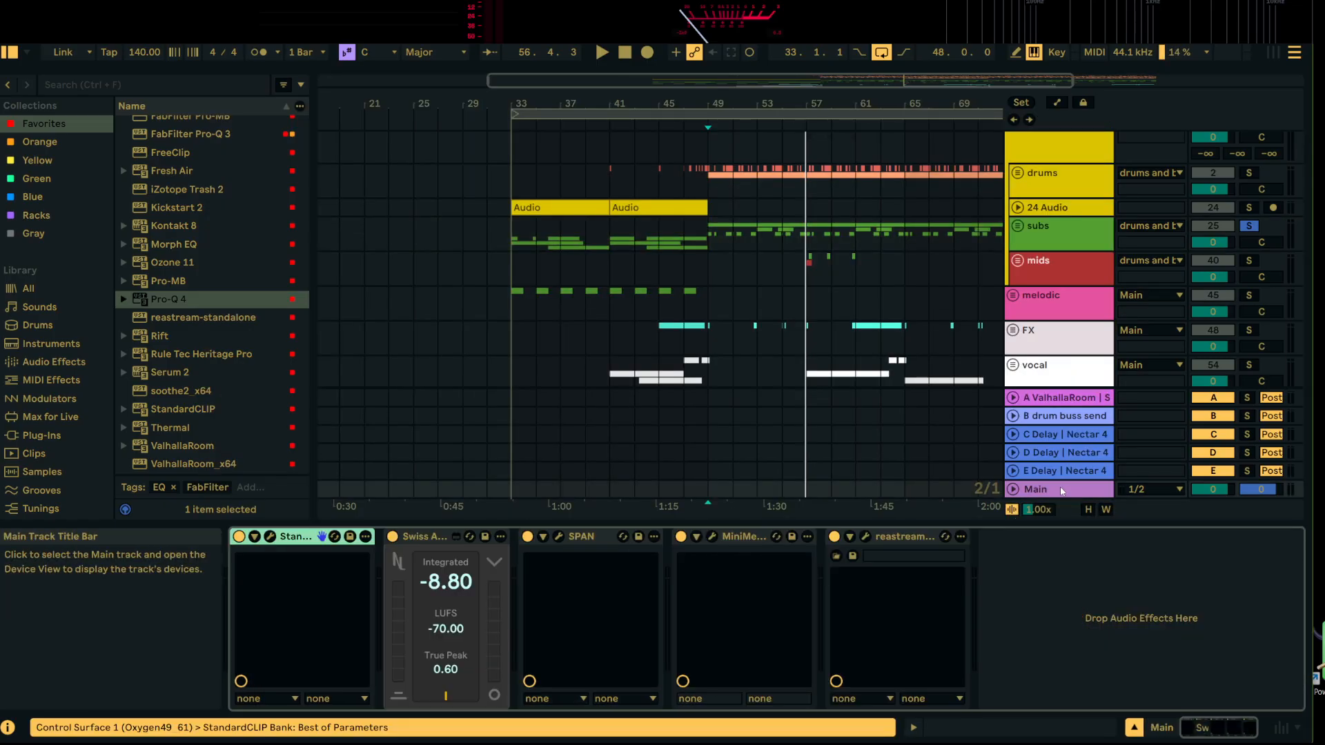
pyautogui.click(558, 536)
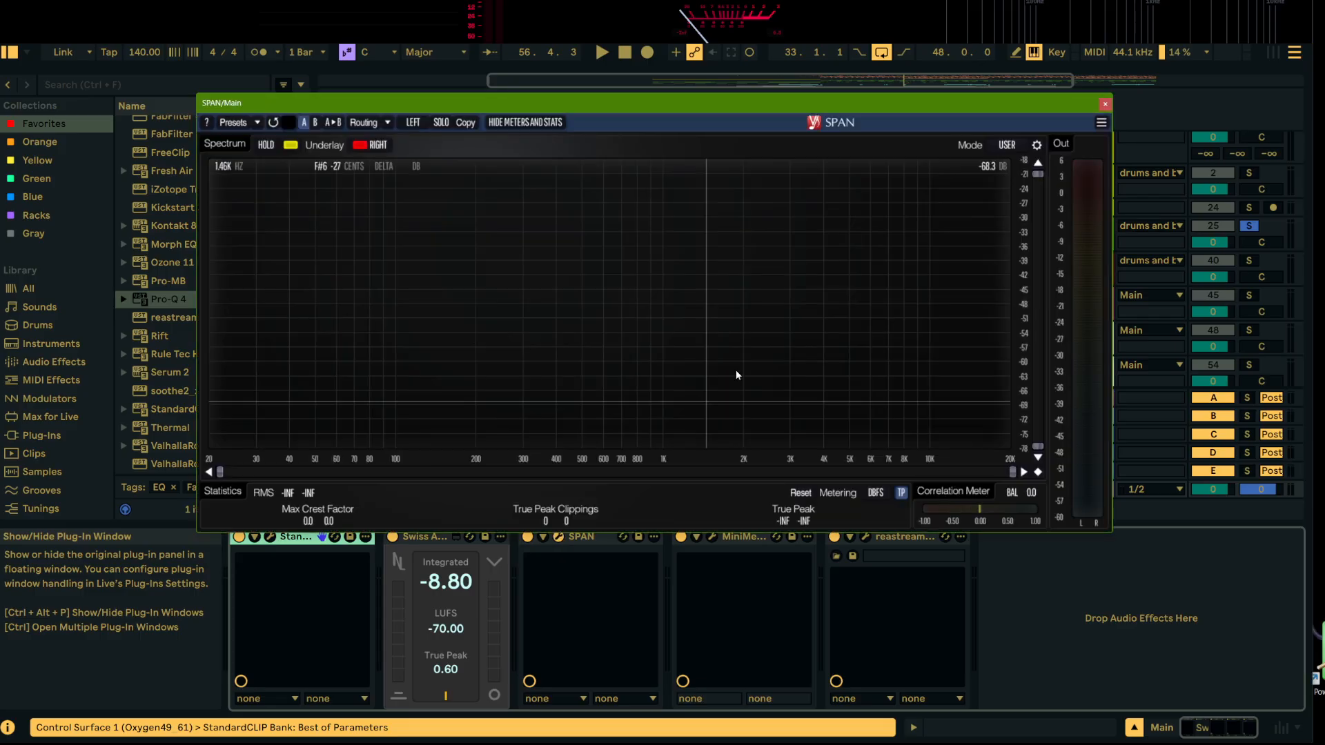
pyautogui.moveTo(847, 98); pyautogui.dragTo(743, 53)
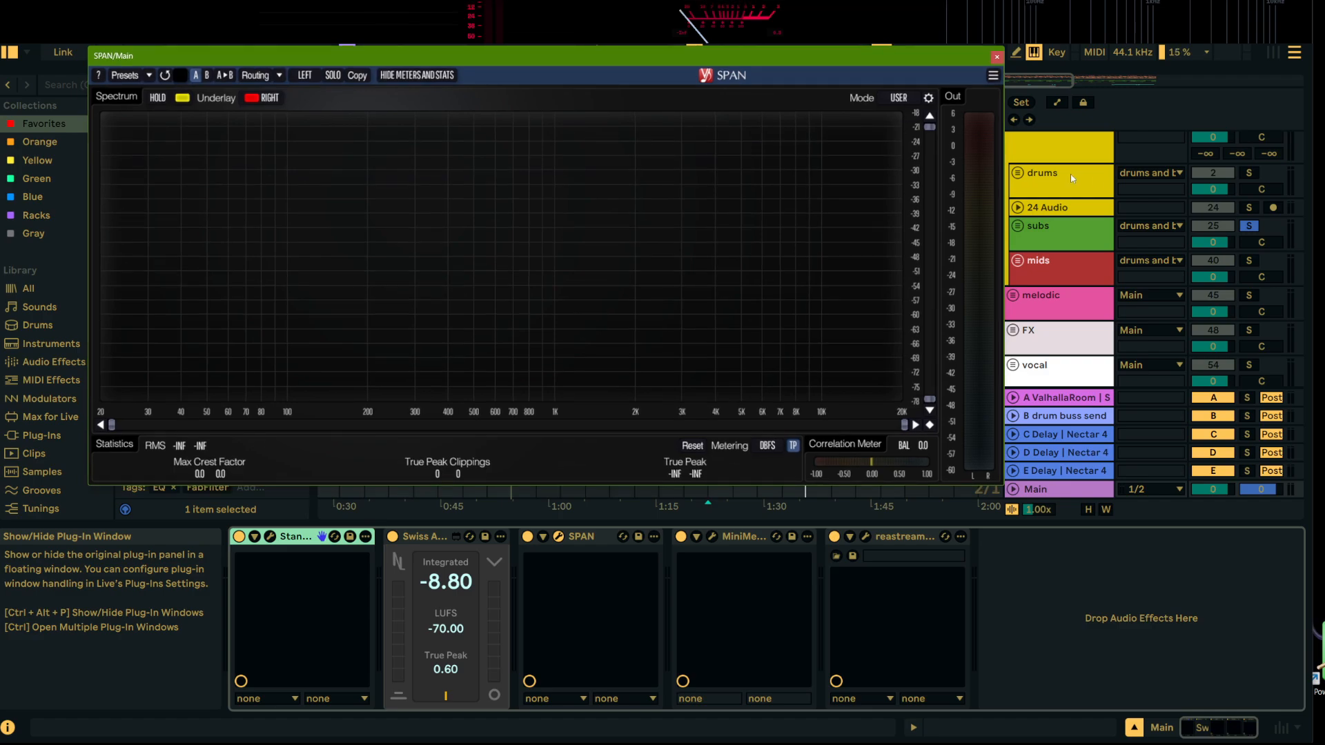
pyautogui.click(1068, 300)
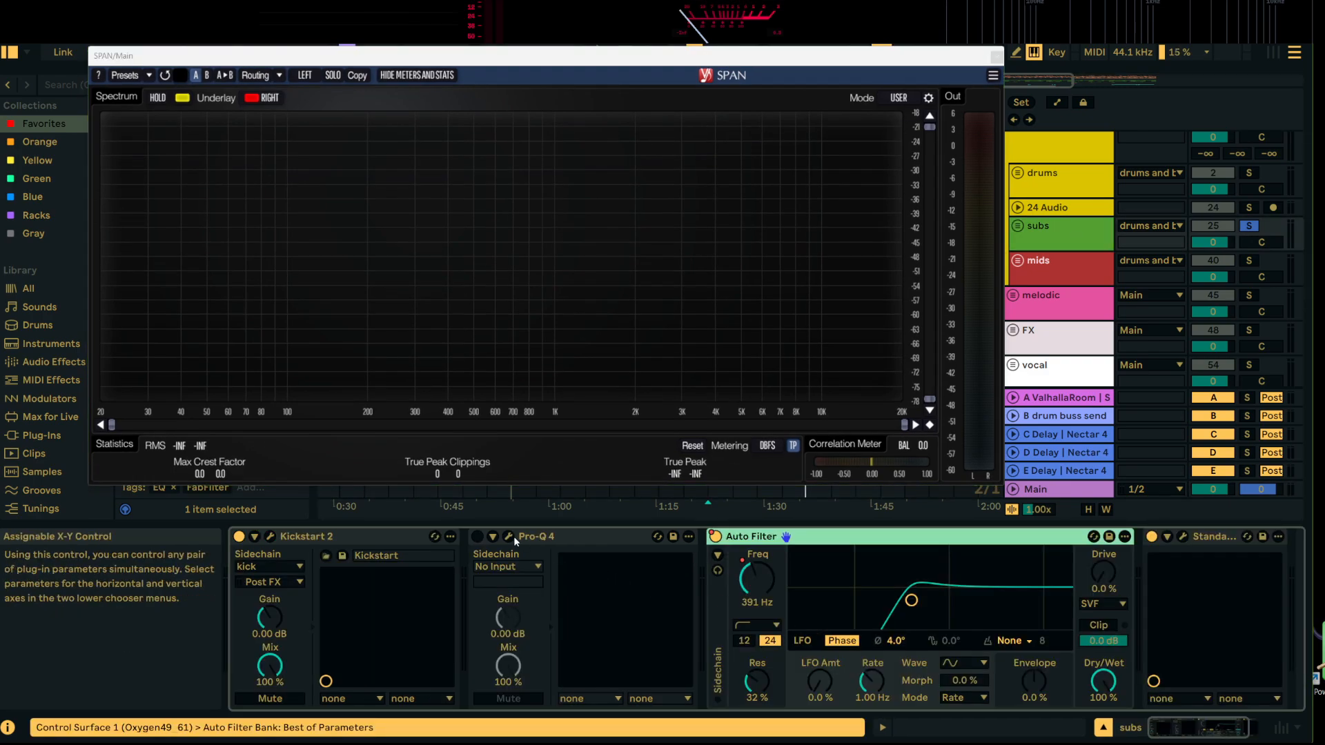
pyautogui.click(720, 491)
pyautogui.press('space')
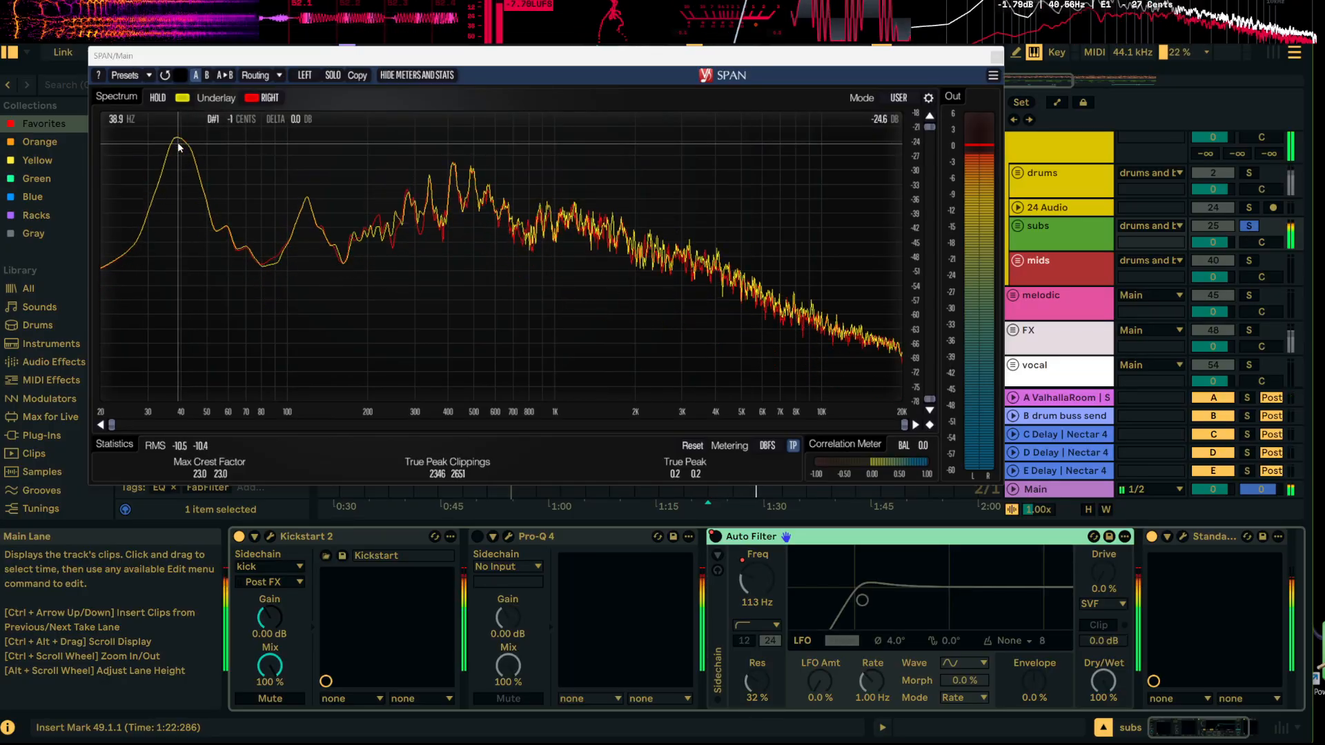
pyautogui.press('space')
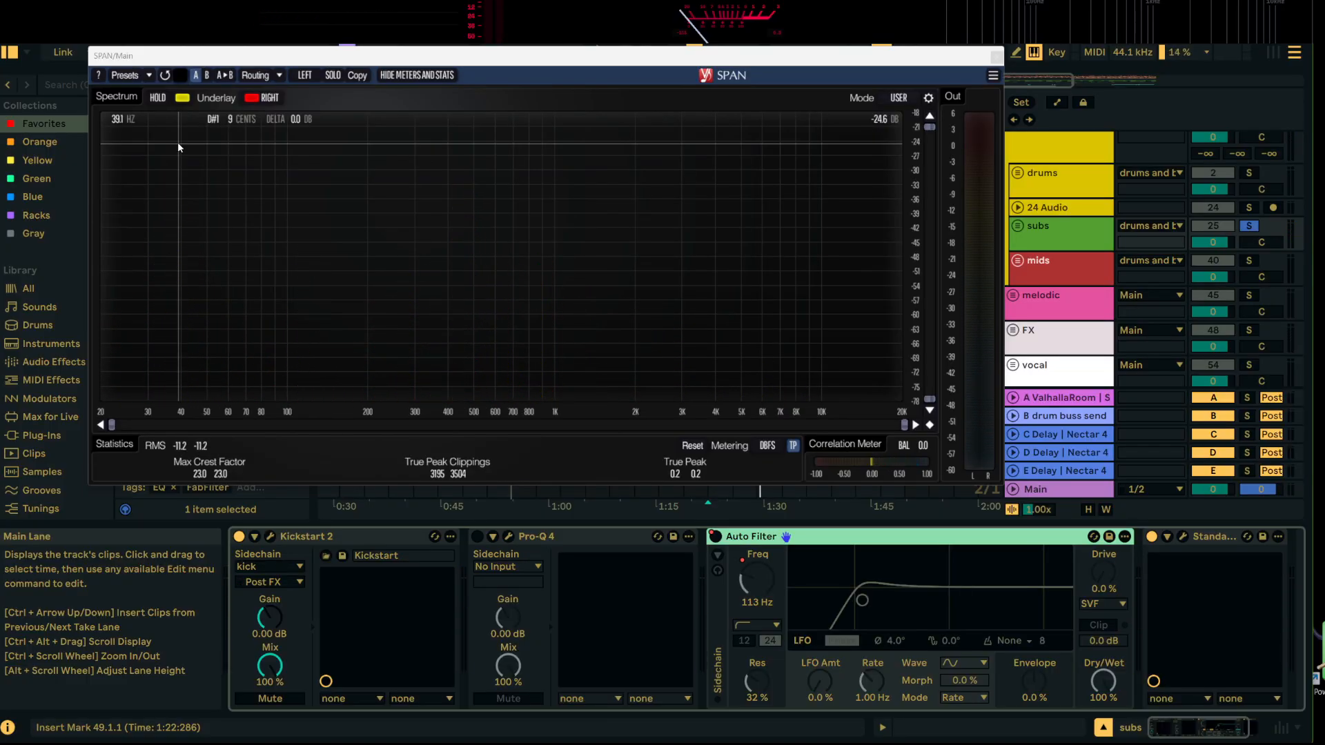
# Step: Re-enable Pro-Q 4 on the subs group, compare the low-end peak in SPAN during playback, and close the analyzer
pyautogui.click(477, 536)
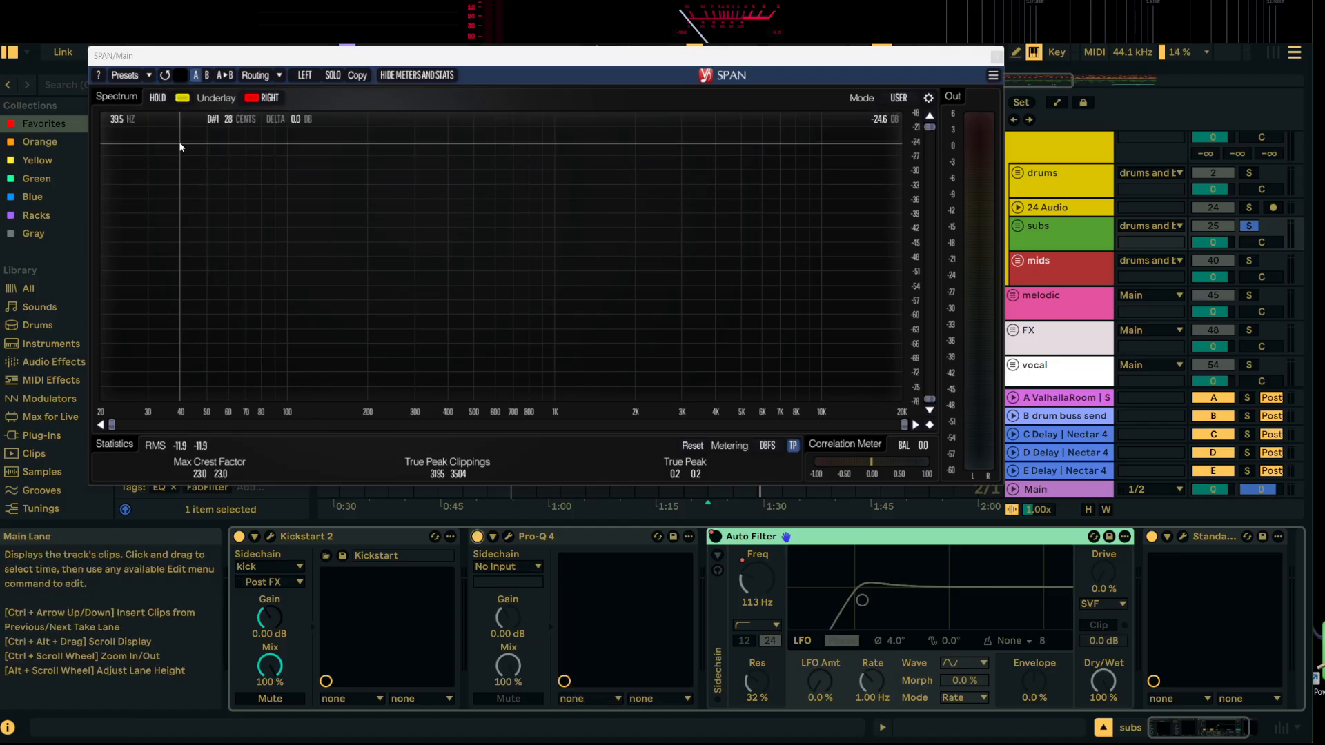
pyautogui.press('space')
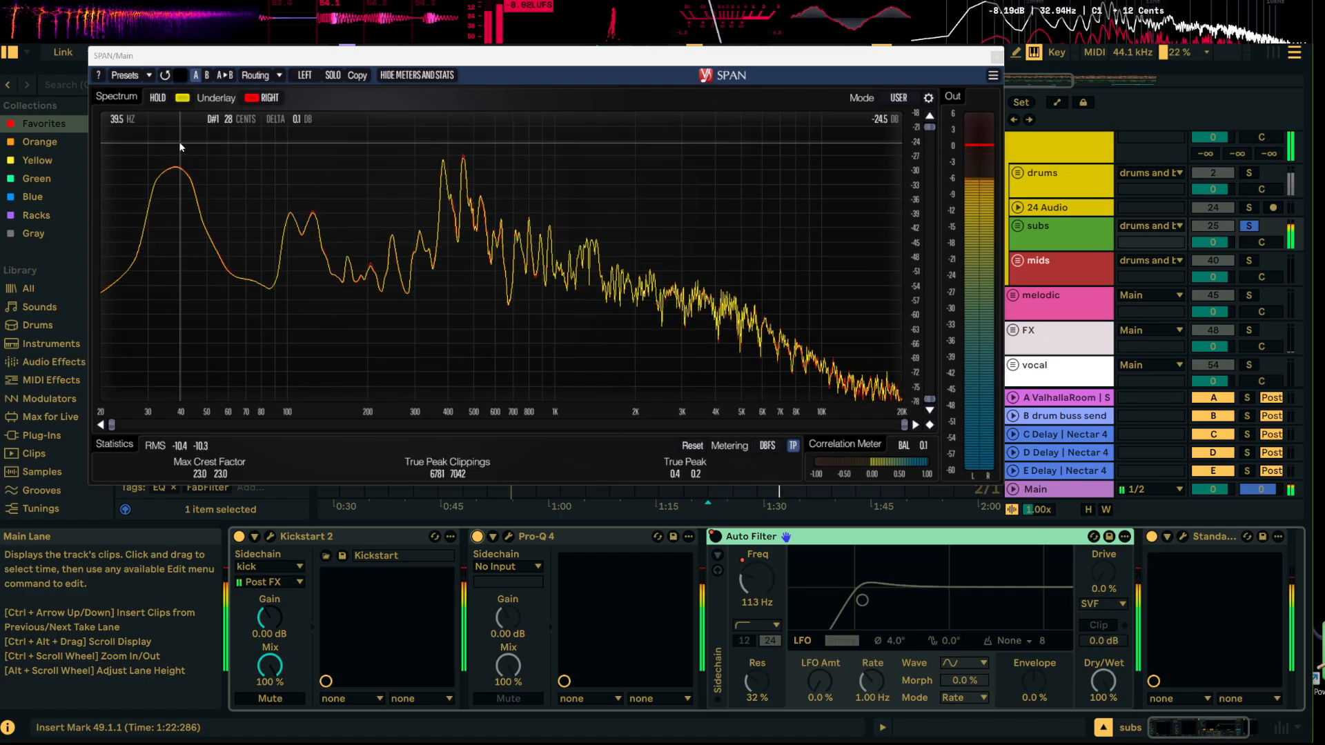
pyautogui.click(996, 56)
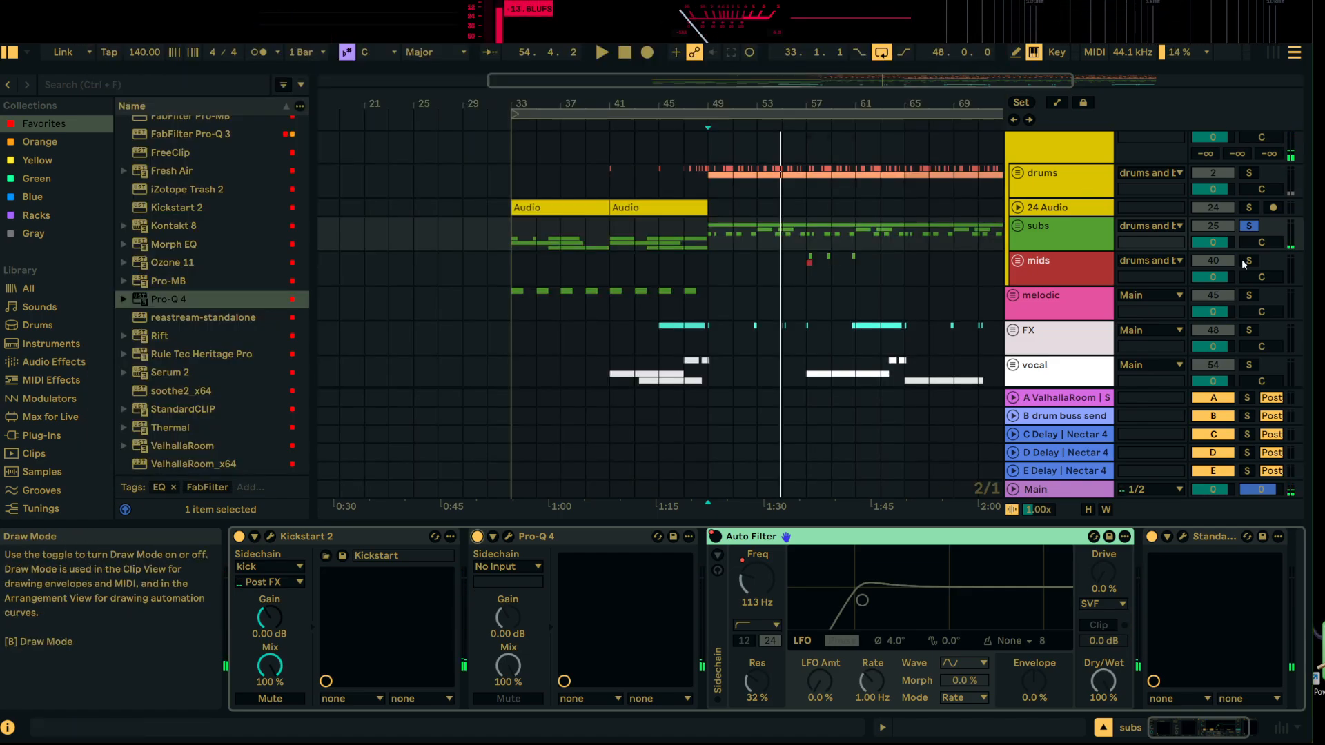
# Step: Open the subs group's Kickstart 2, play from bar 49, and unsolo the subs so the full mix sounds
pyautogui.click(703, 232)
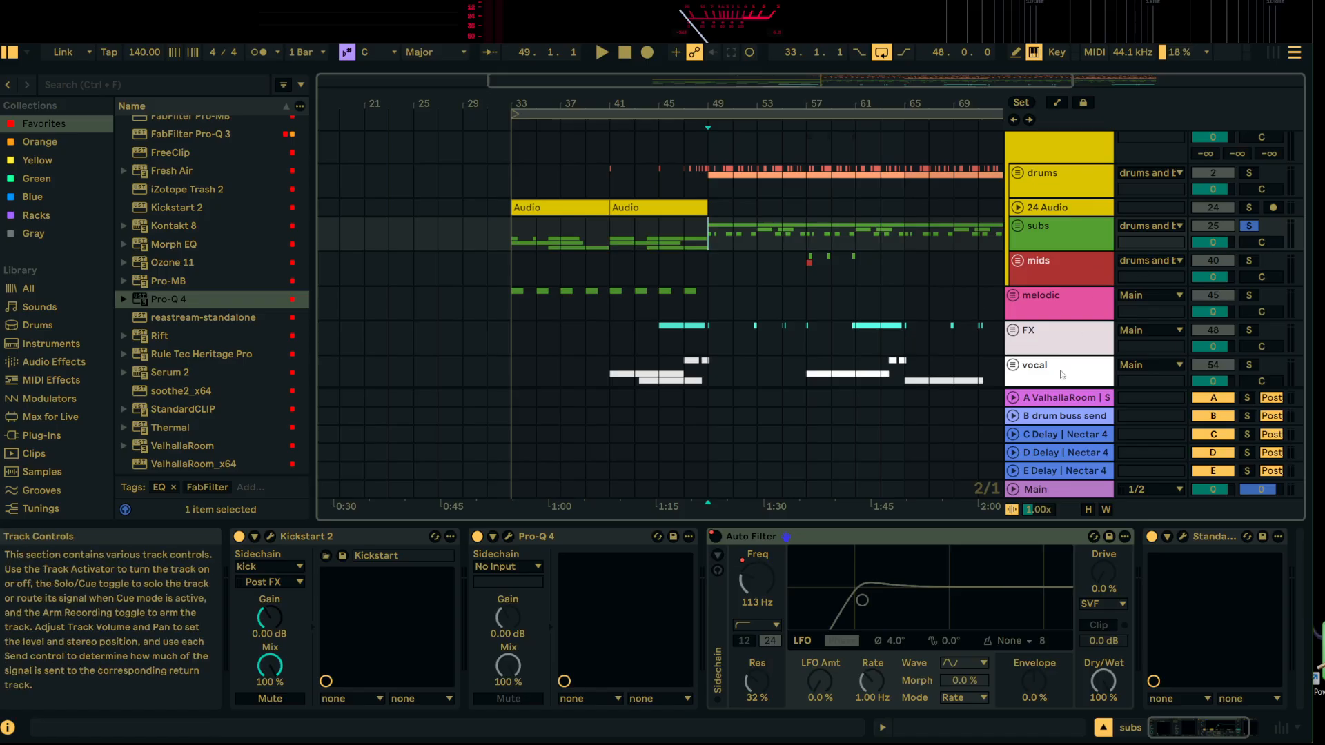
pyautogui.click(1180, 575)
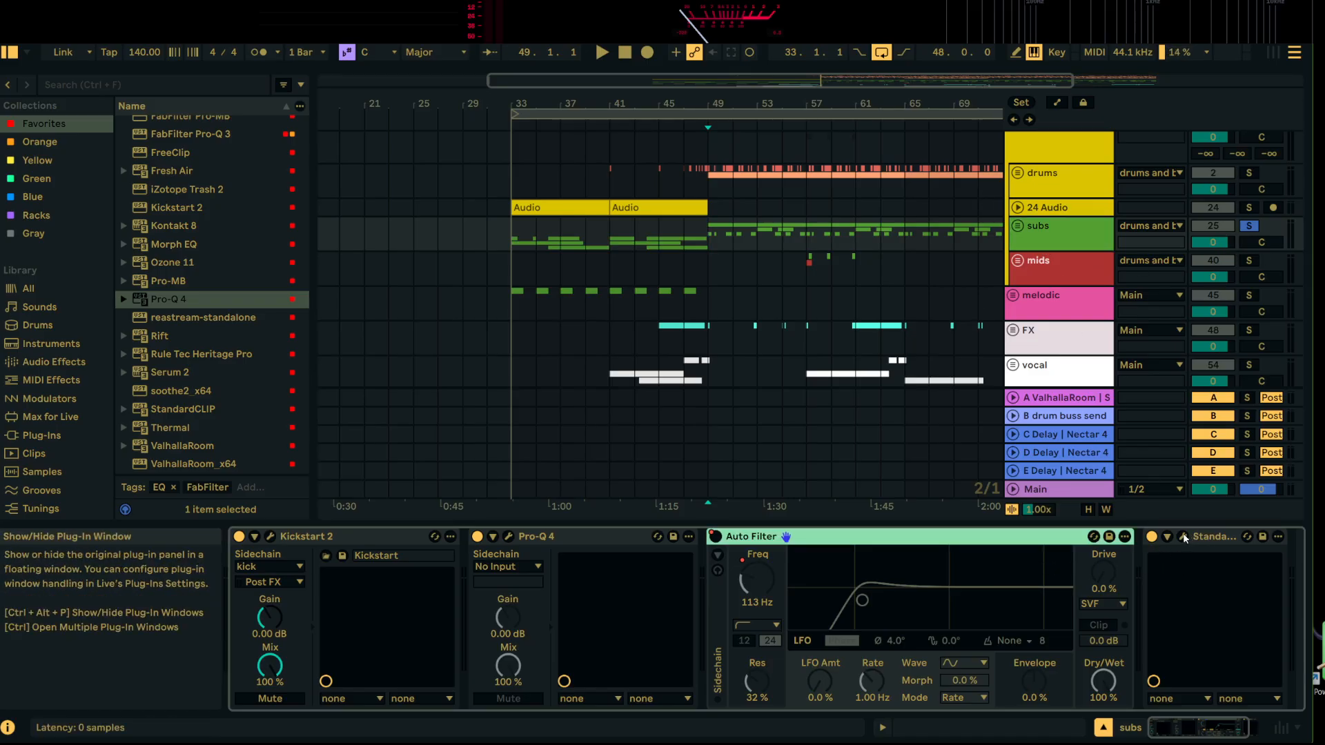
pyautogui.click(285, 567)
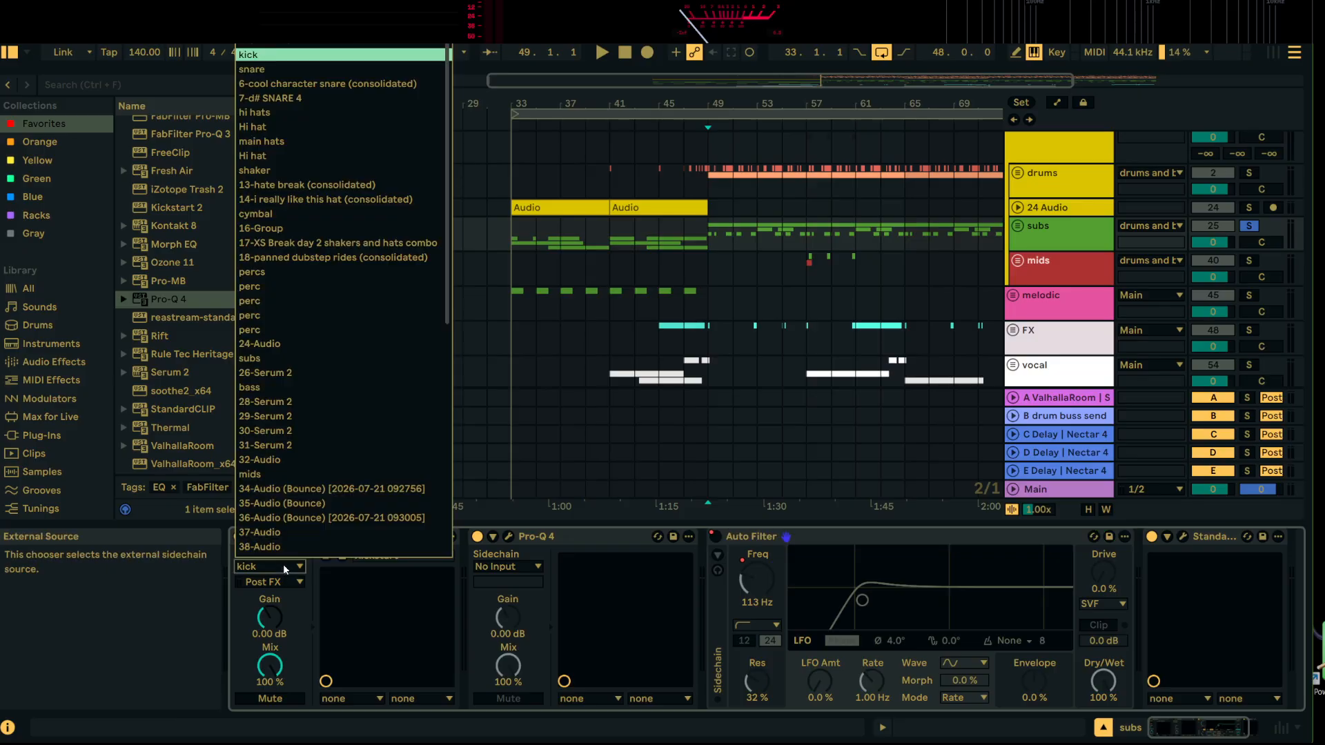
pyautogui.click(306, 589)
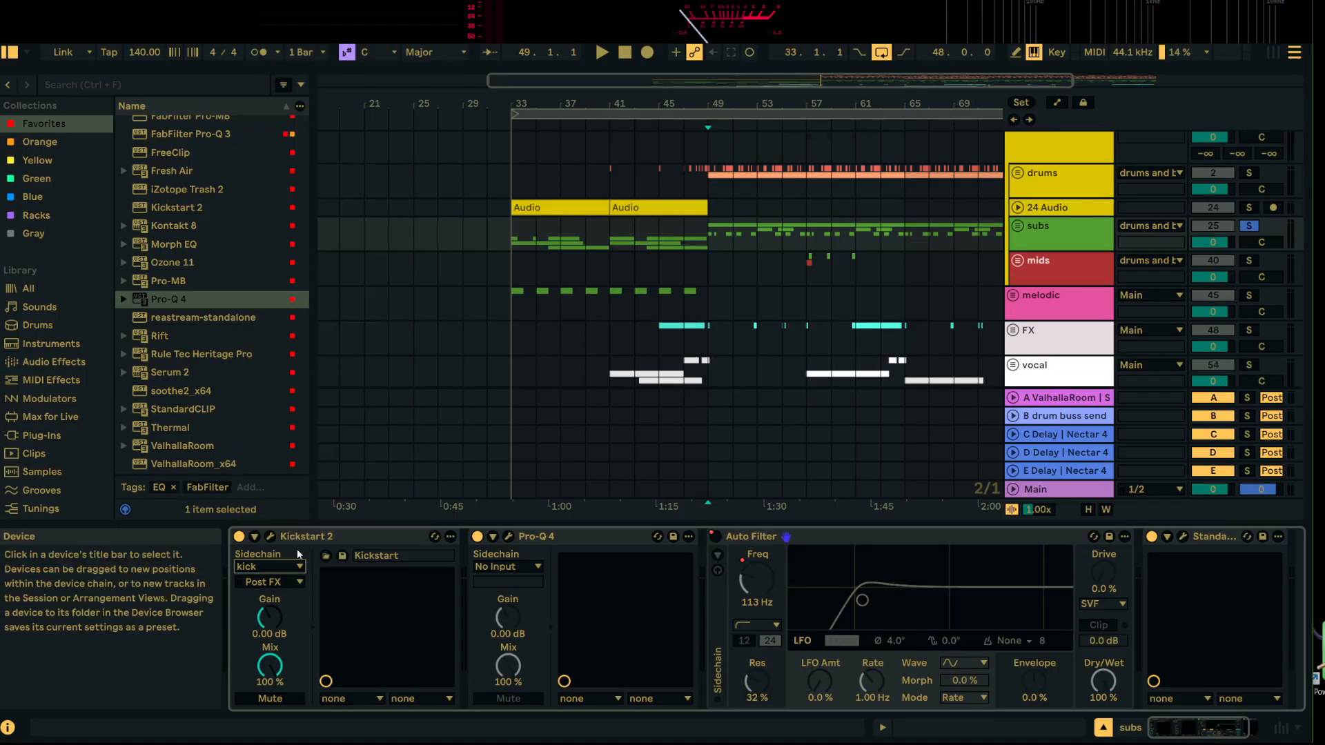
pyautogui.click(269, 536)
pyautogui.press('space')
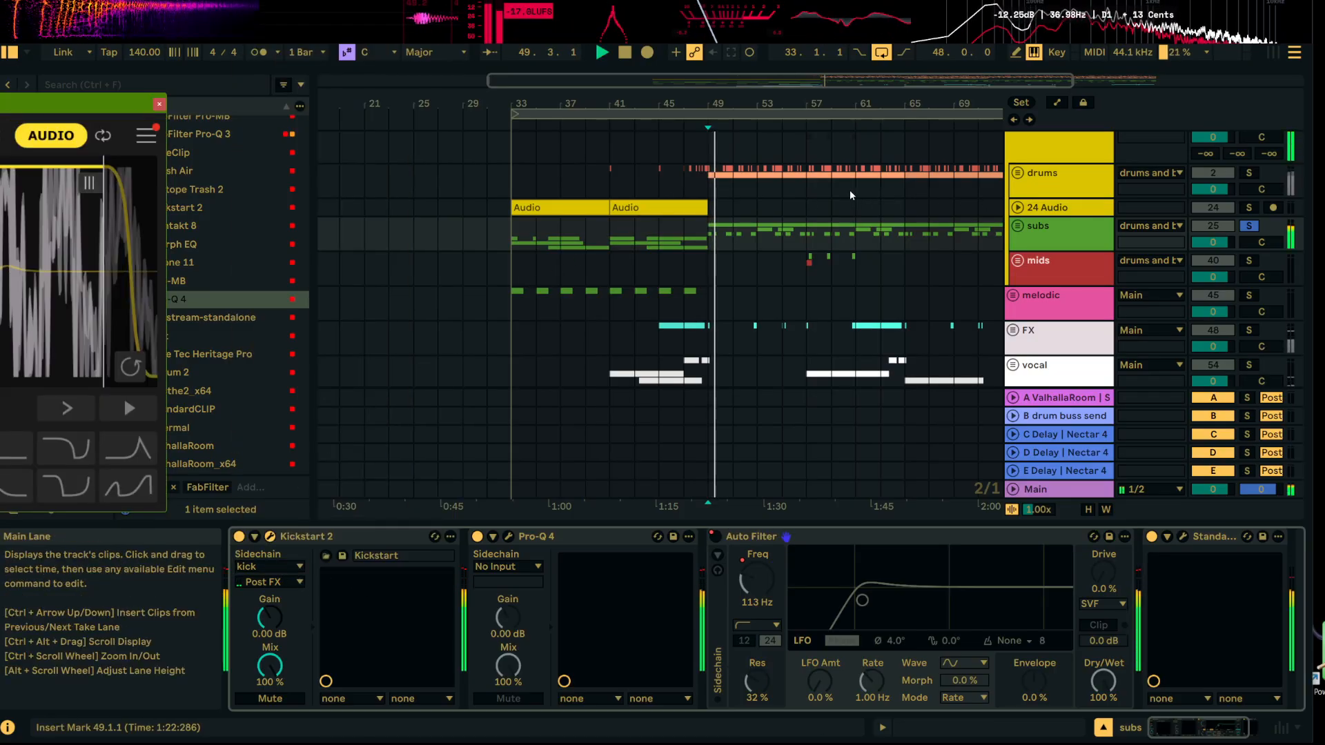
pyautogui.click(1247, 226)
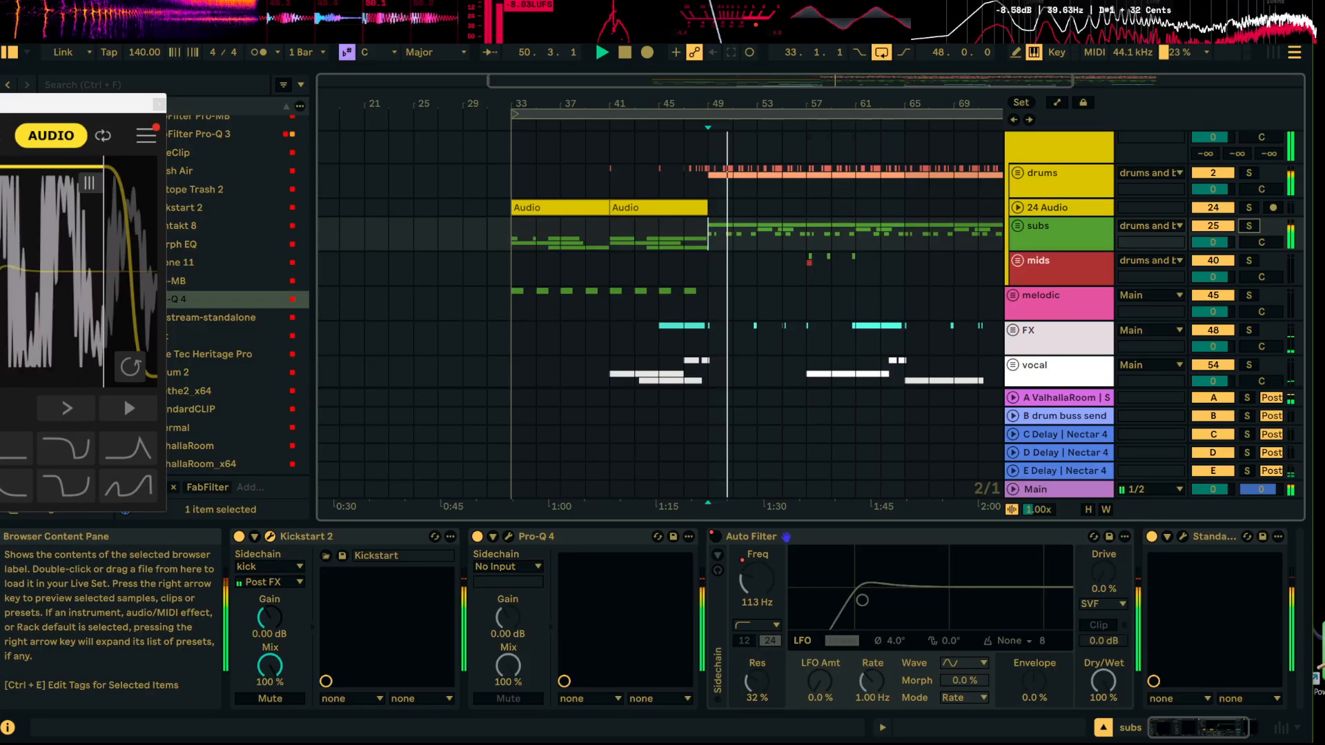
pyautogui.moveTo(83, 104); pyautogui.dragTo(841, 81)
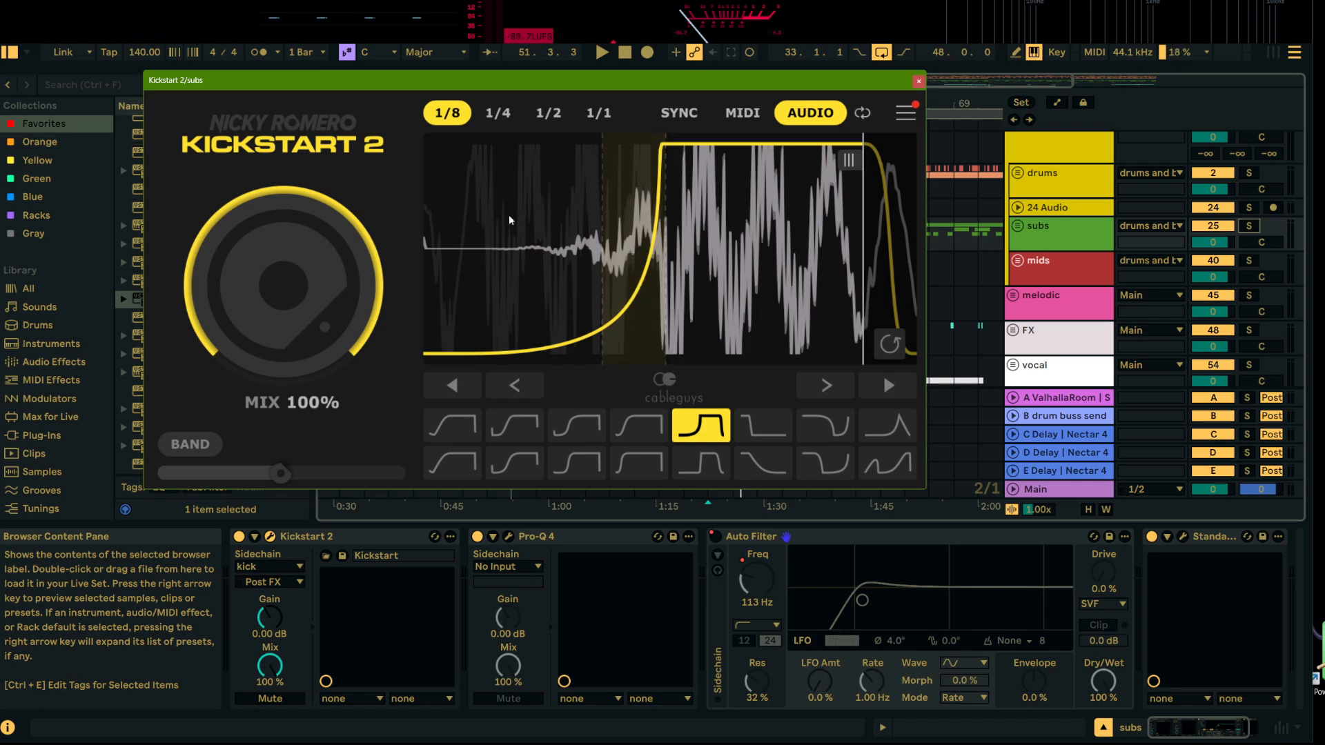
# Step: Play the full mix from bar 49, examine the ducking waveform in Kickstart 2, and close the plug-in
pyautogui.press('space')
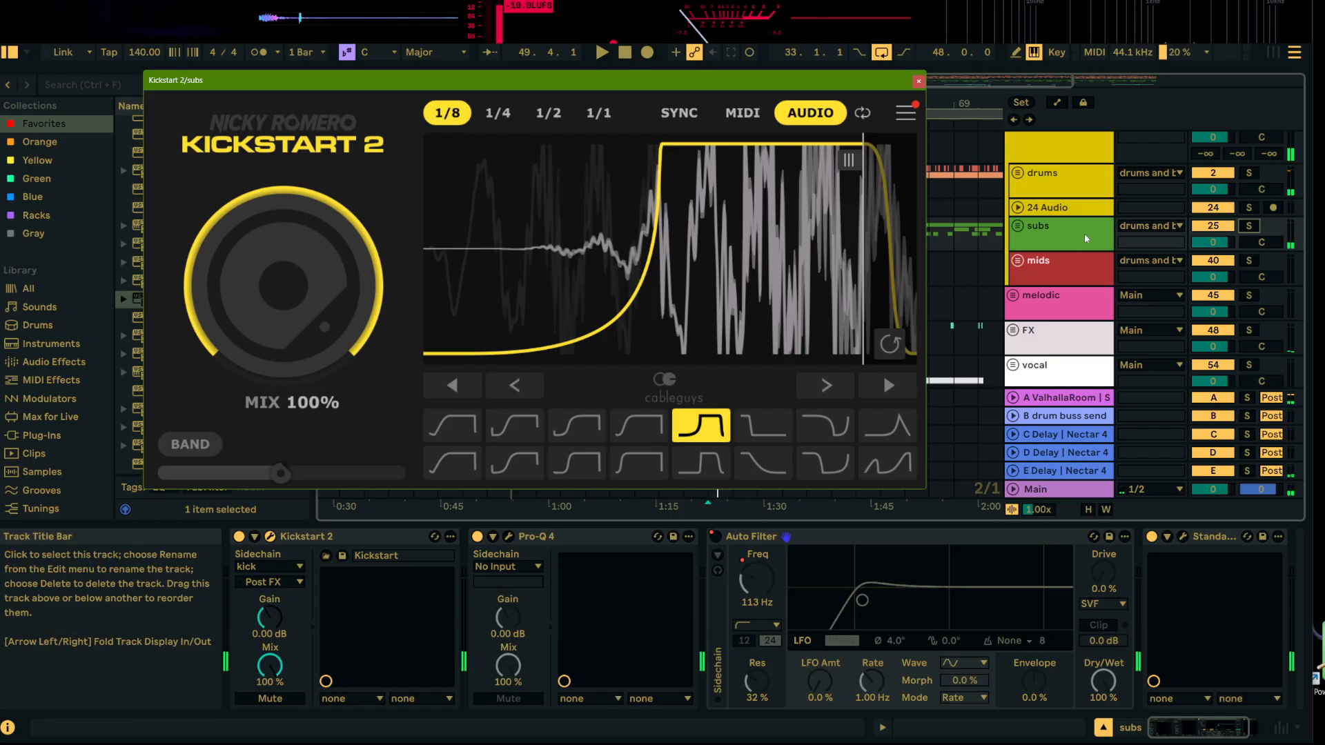
pyautogui.press('space')
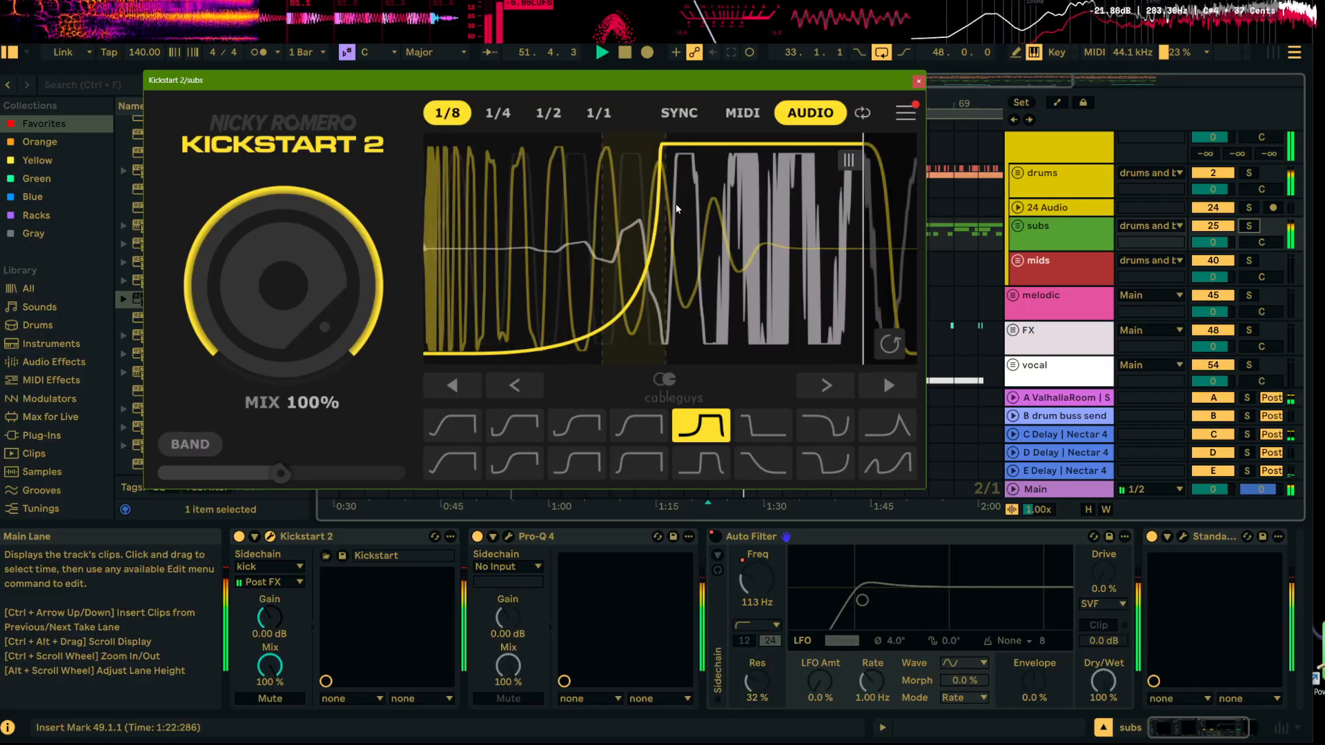
pyautogui.press('space')
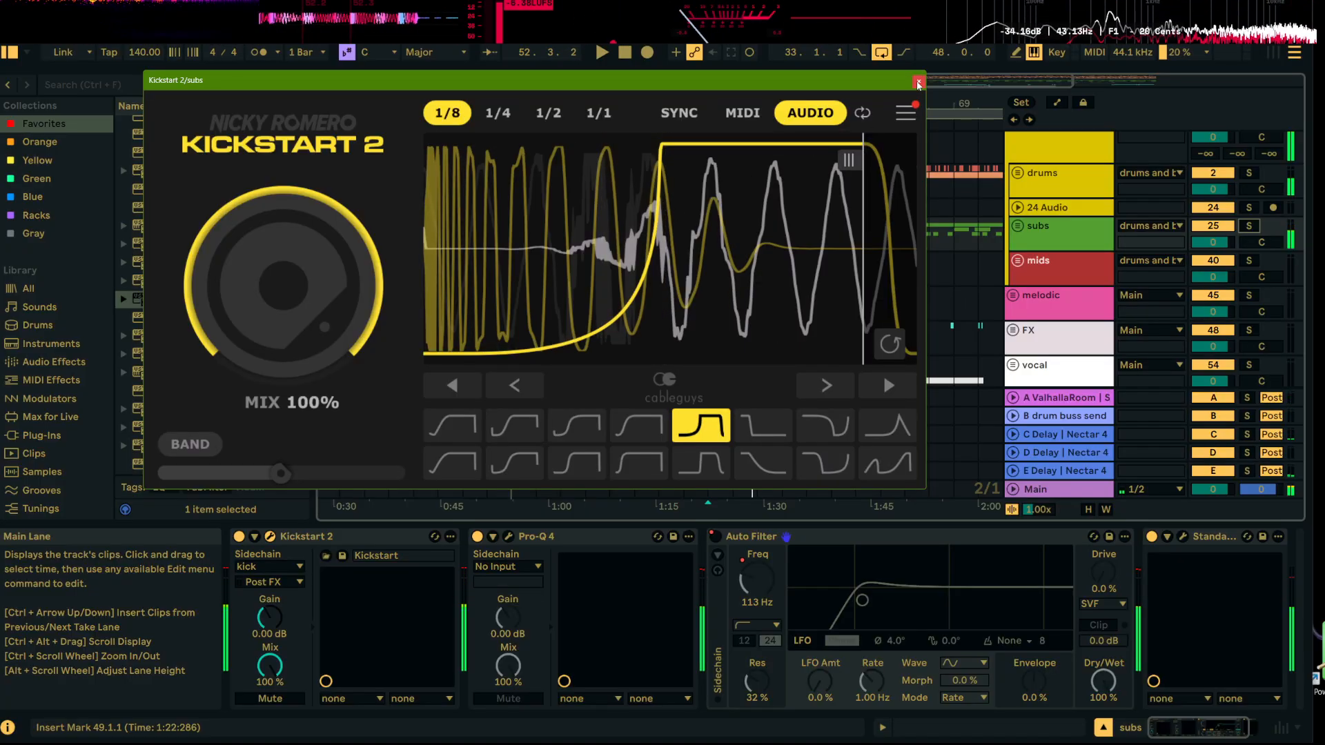
pyautogui.click(919, 81)
pyautogui.press('space')
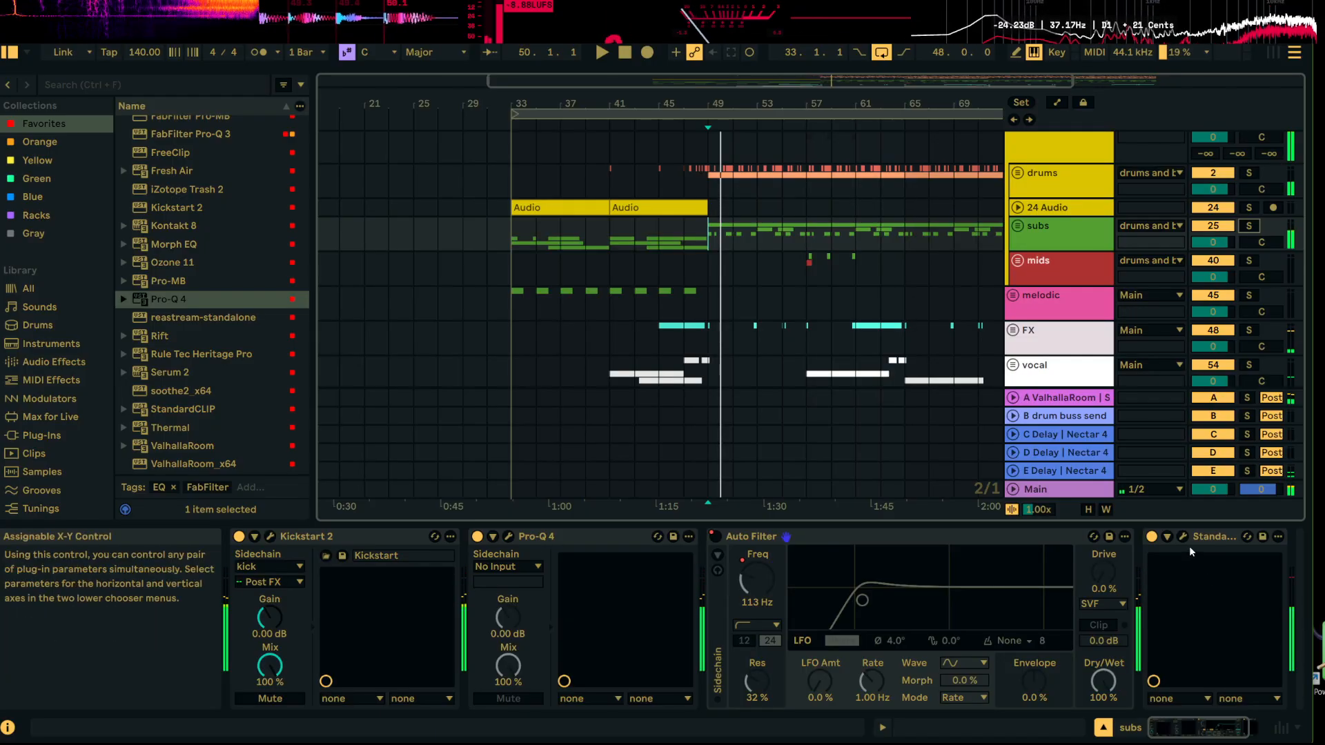
pyautogui.click(454, 632)
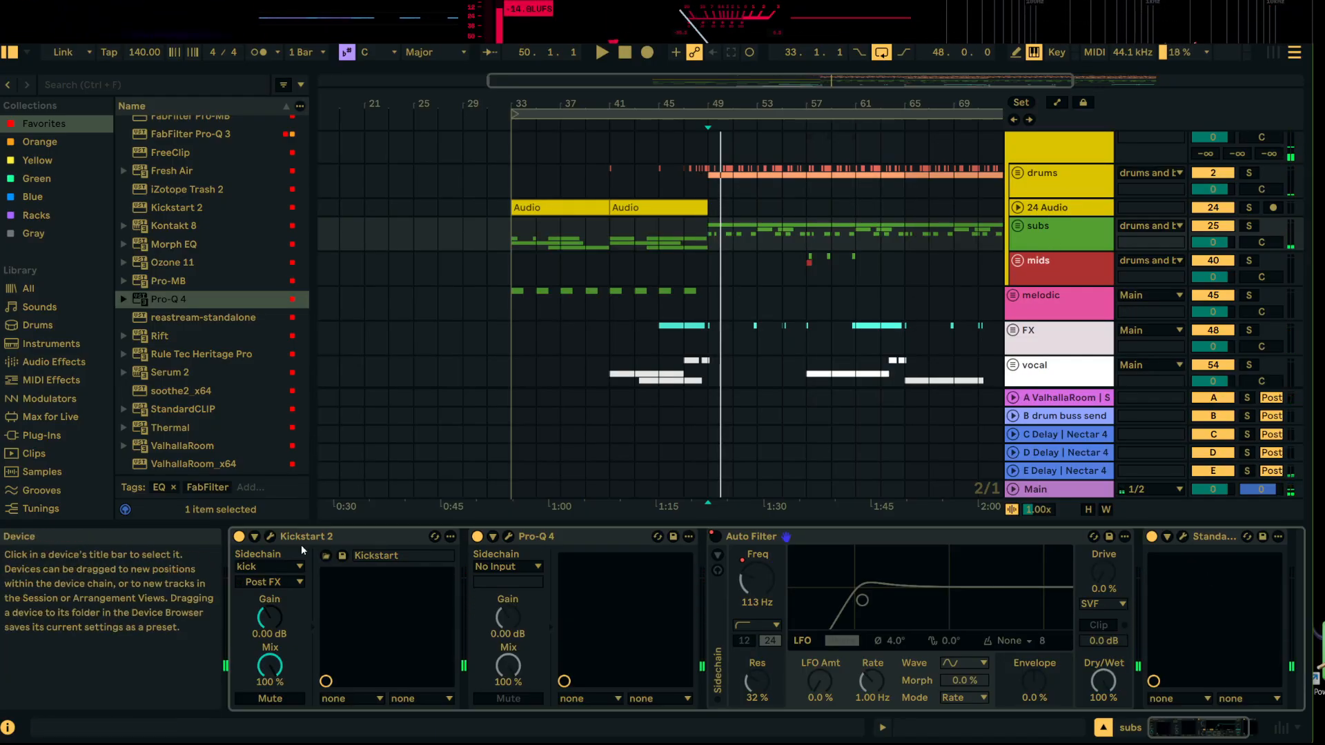
# Step: Reopen Kickstart 2 on the subs group, move the ducking curve's rise slightly earlier, and audition it from bar 49
pyautogui.click(270, 536)
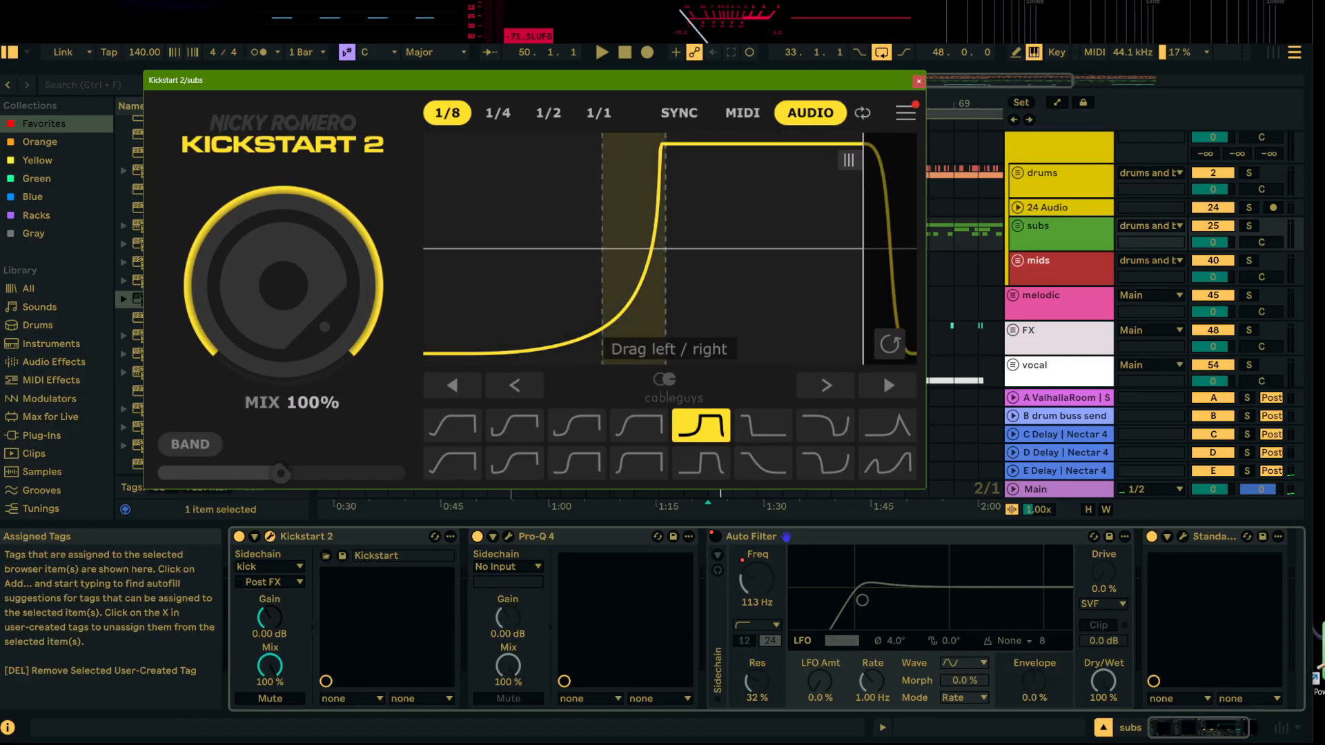
pyautogui.moveTo(654, 246); pyautogui.dragTo(653, 246)
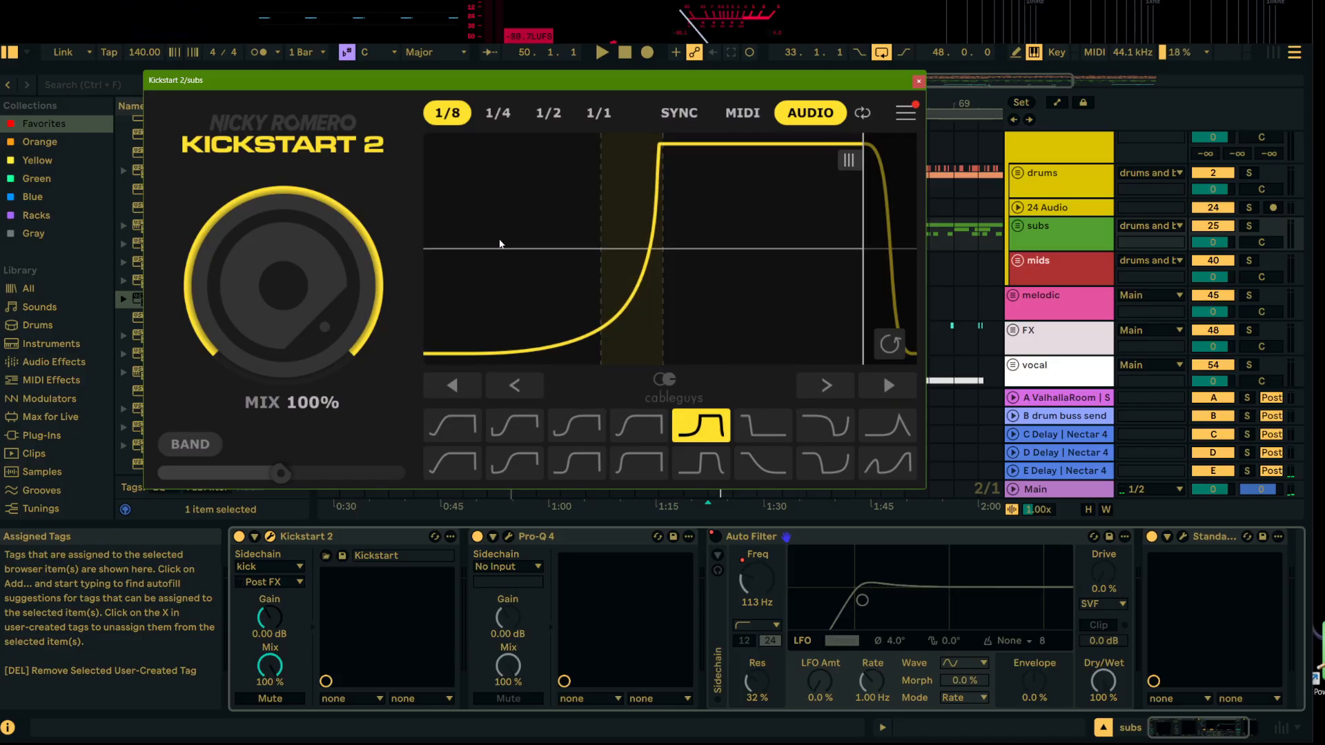
pyautogui.press('space')
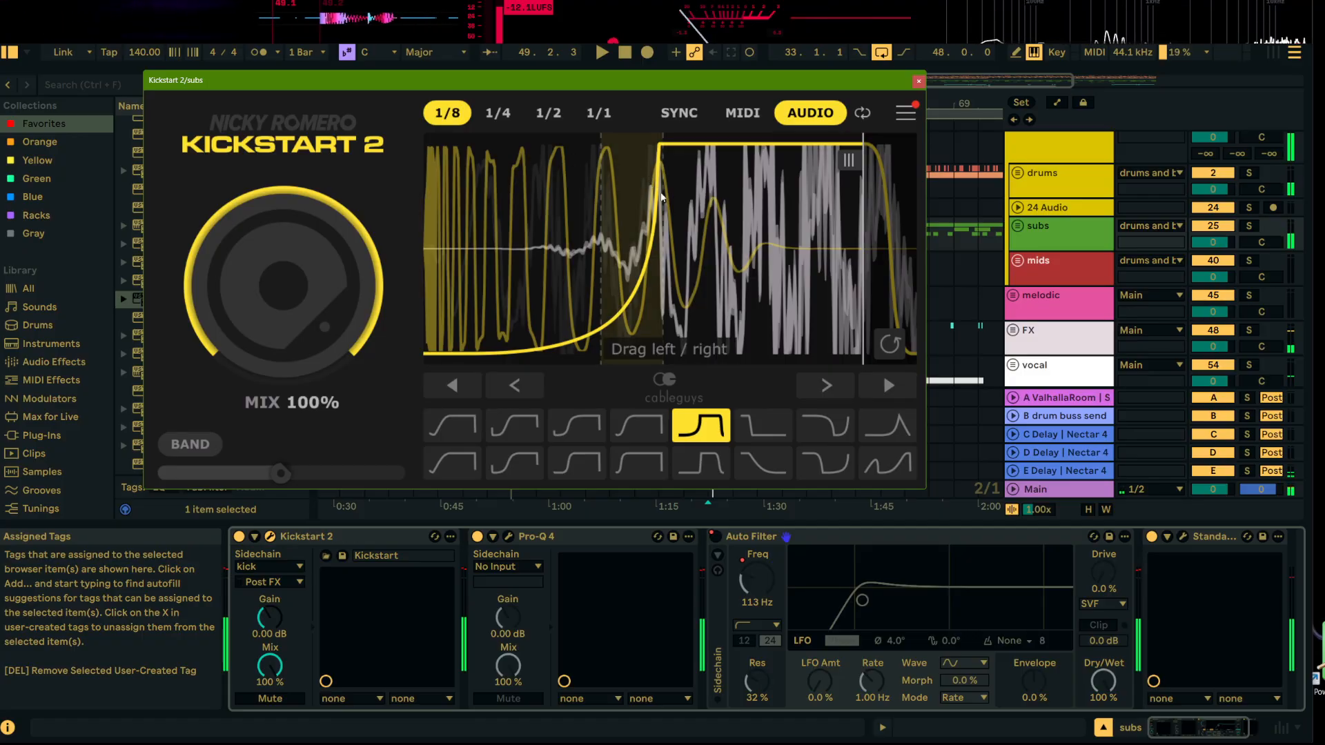
# Step: Audition the adjusted subs ducking from bar 49 and close the subs group's Kickstart 2
pyautogui.press('space')
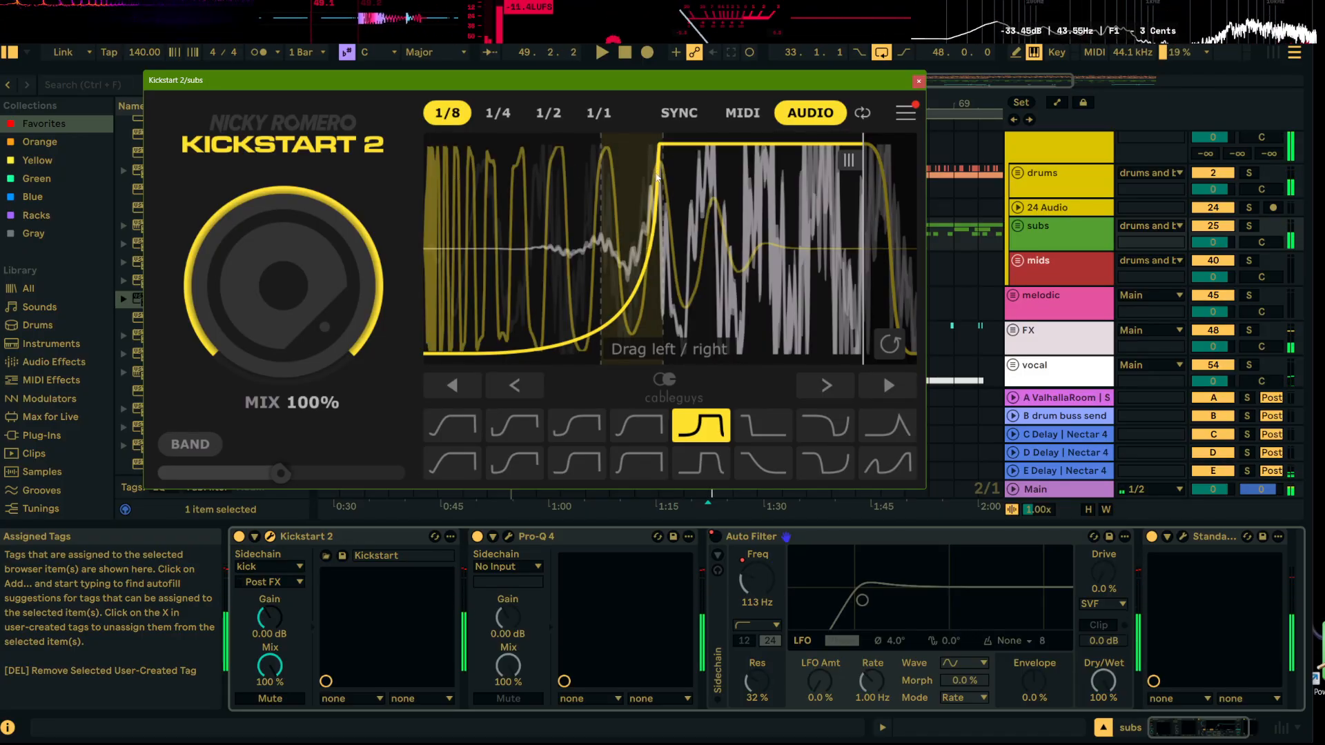
pyautogui.press('space')
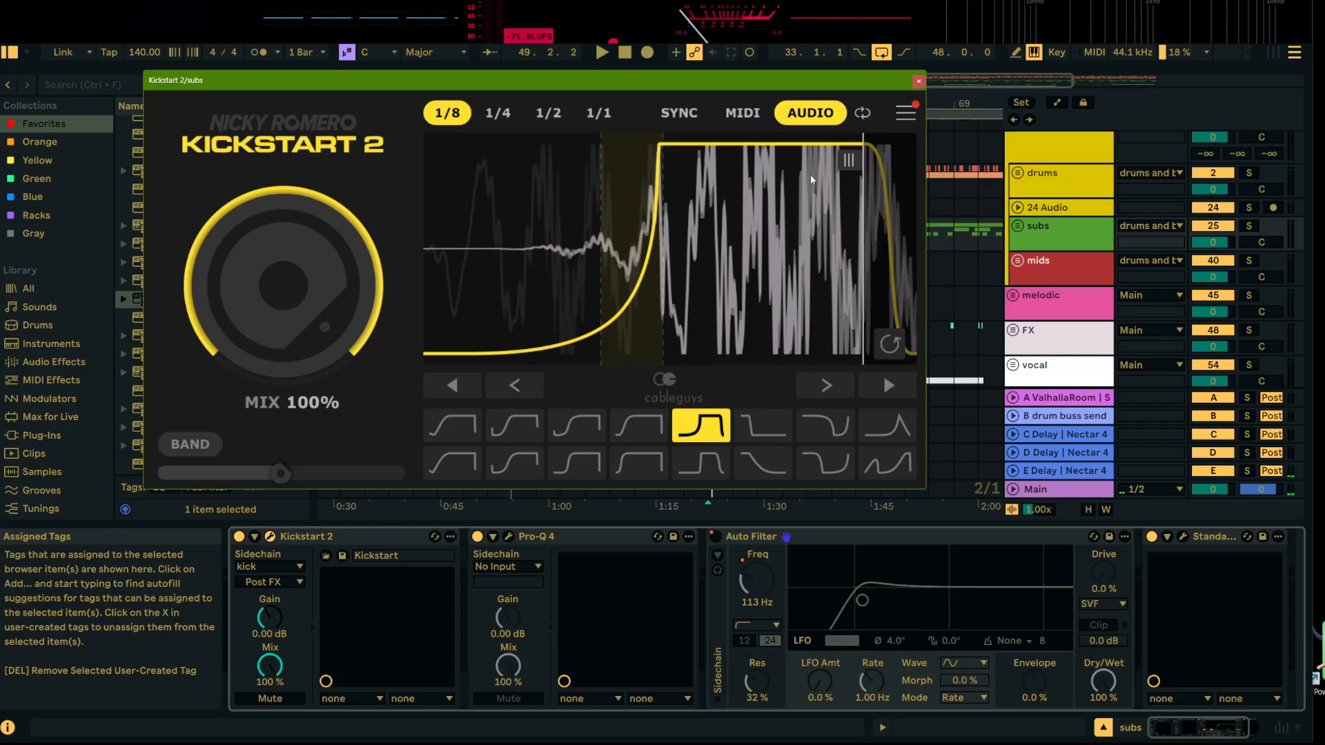
pyautogui.press('space')
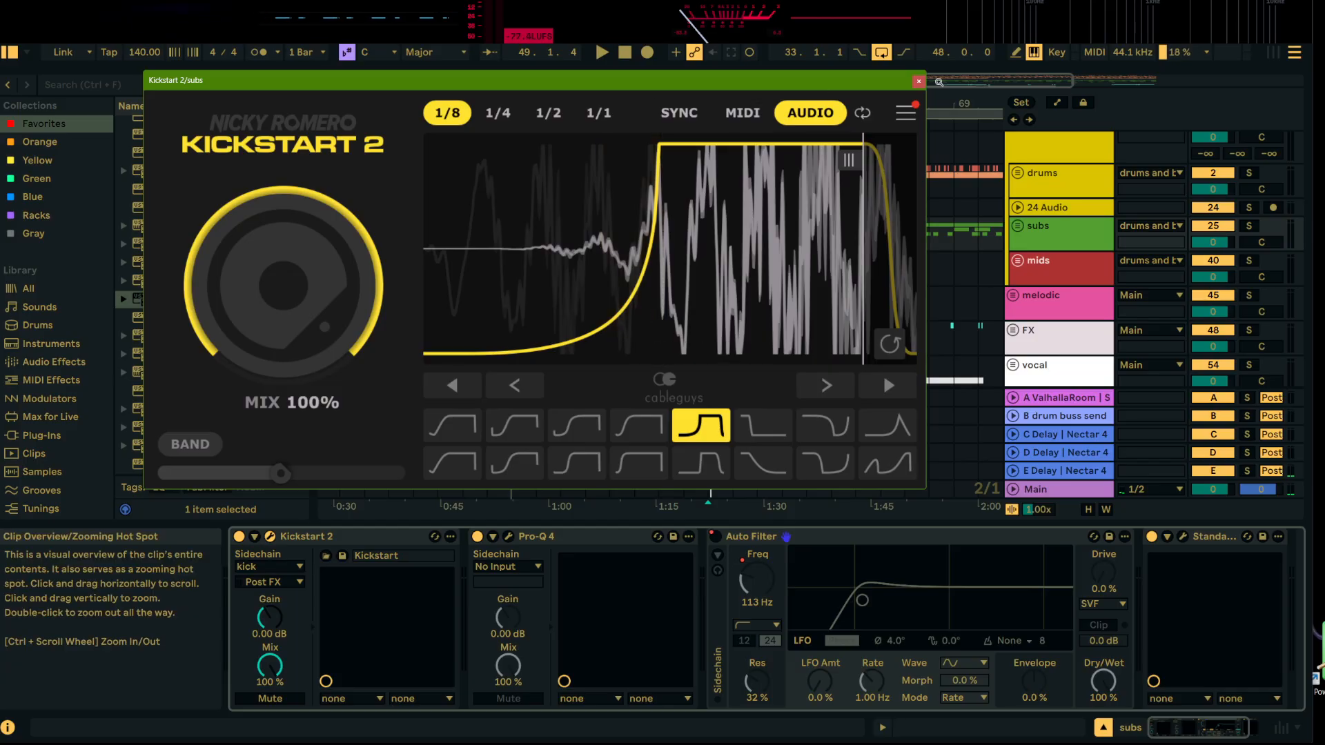
pyautogui.click(919, 81)
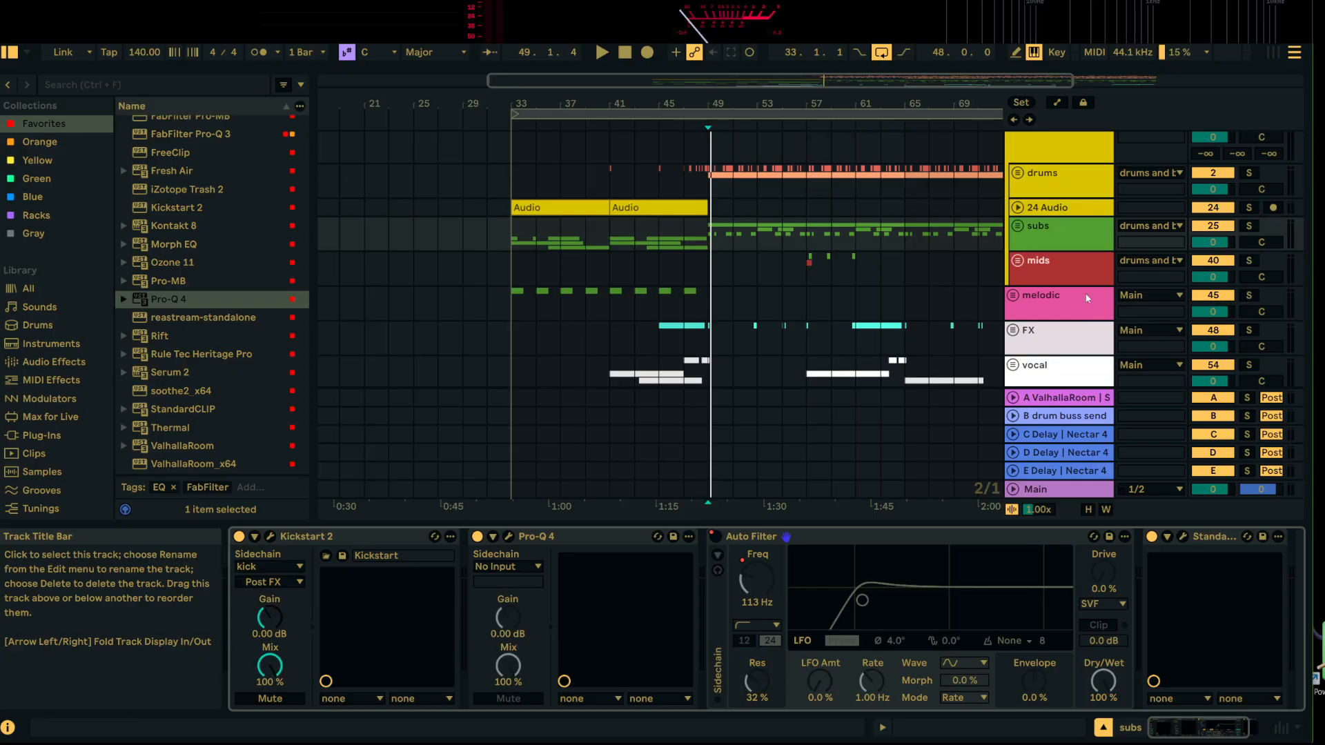
# Step: Play the full mix from bar 49 for about two bars and stop playback
pyautogui.scroll(-2, 1087, 298)
pyautogui.scroll(3, 1070, 279)
pyautogui.press('space')
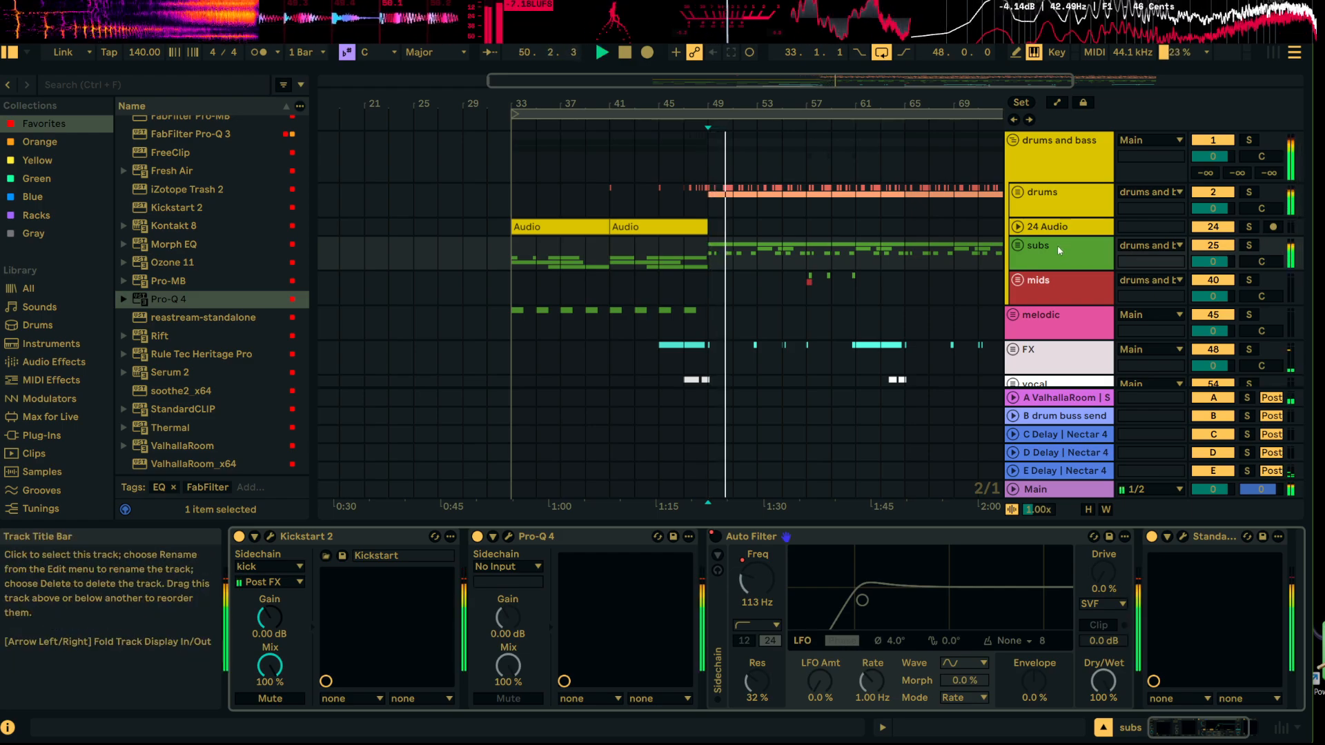
pyautogui.press('space')
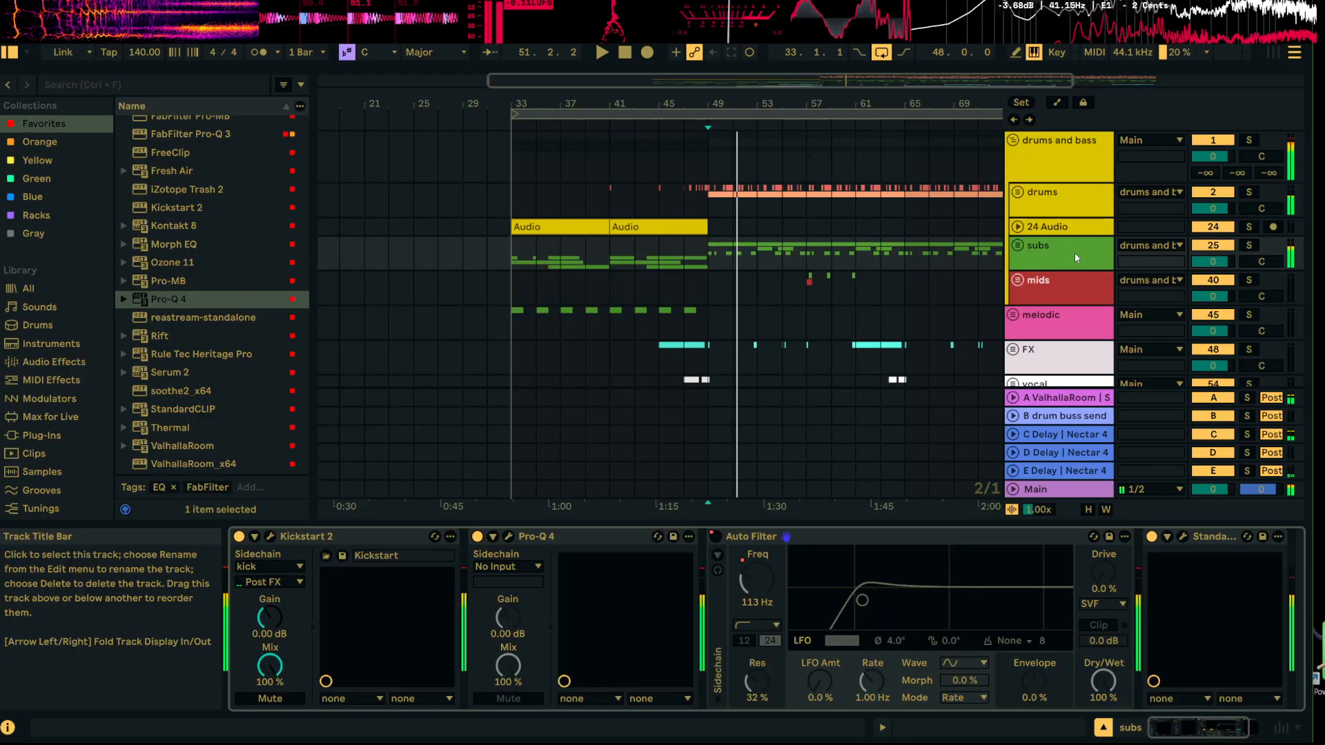
# Step: Check the device chains of the subs and drums and bass groups, and replay the start of bar 49
pyautogui.click(1053, 253)
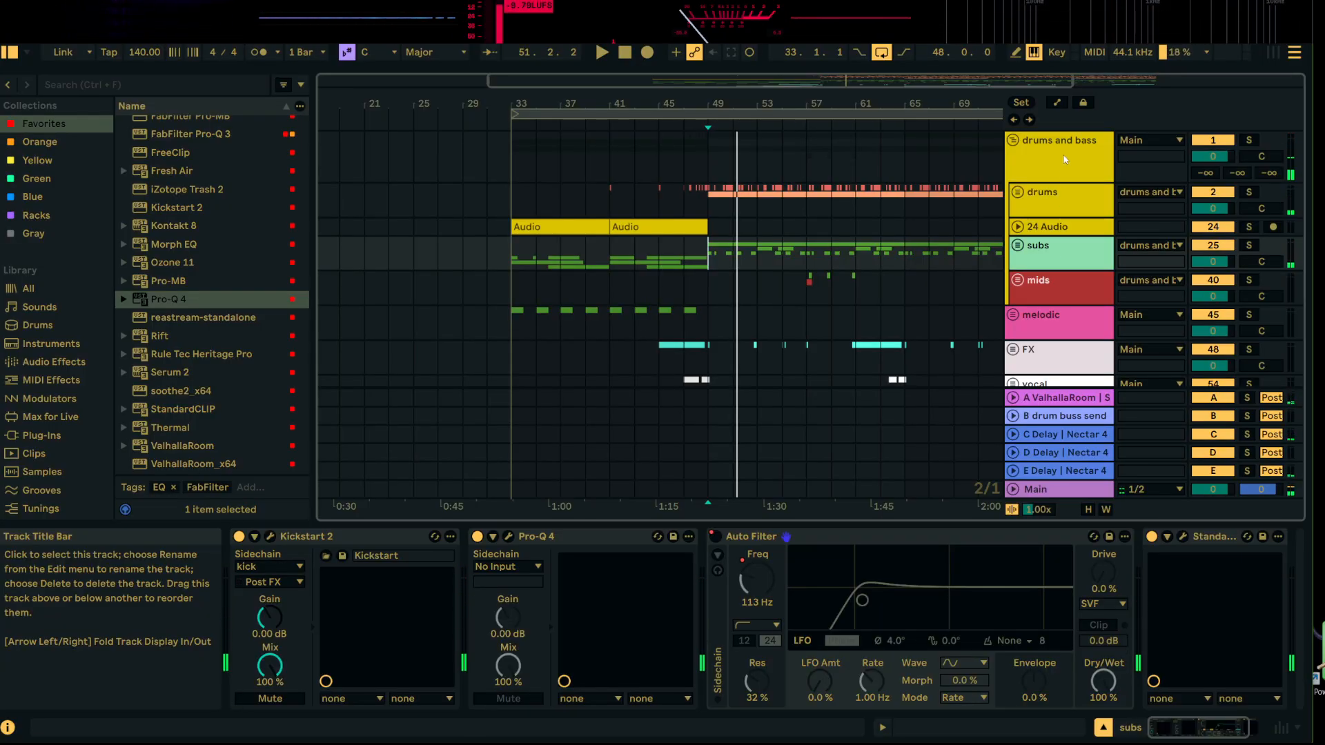
pyautogui.click(1062, 155)
pyautogui.click(1068, 255)
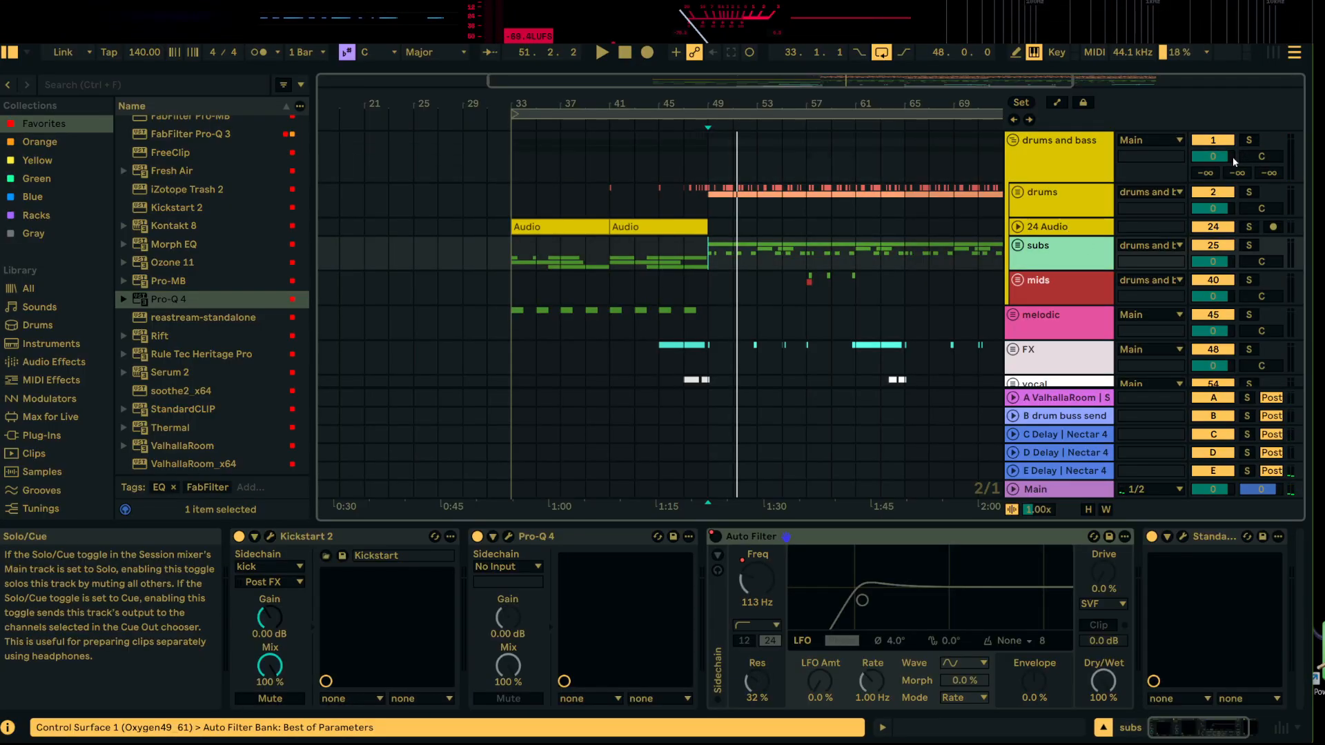
pyautogui.press('space')
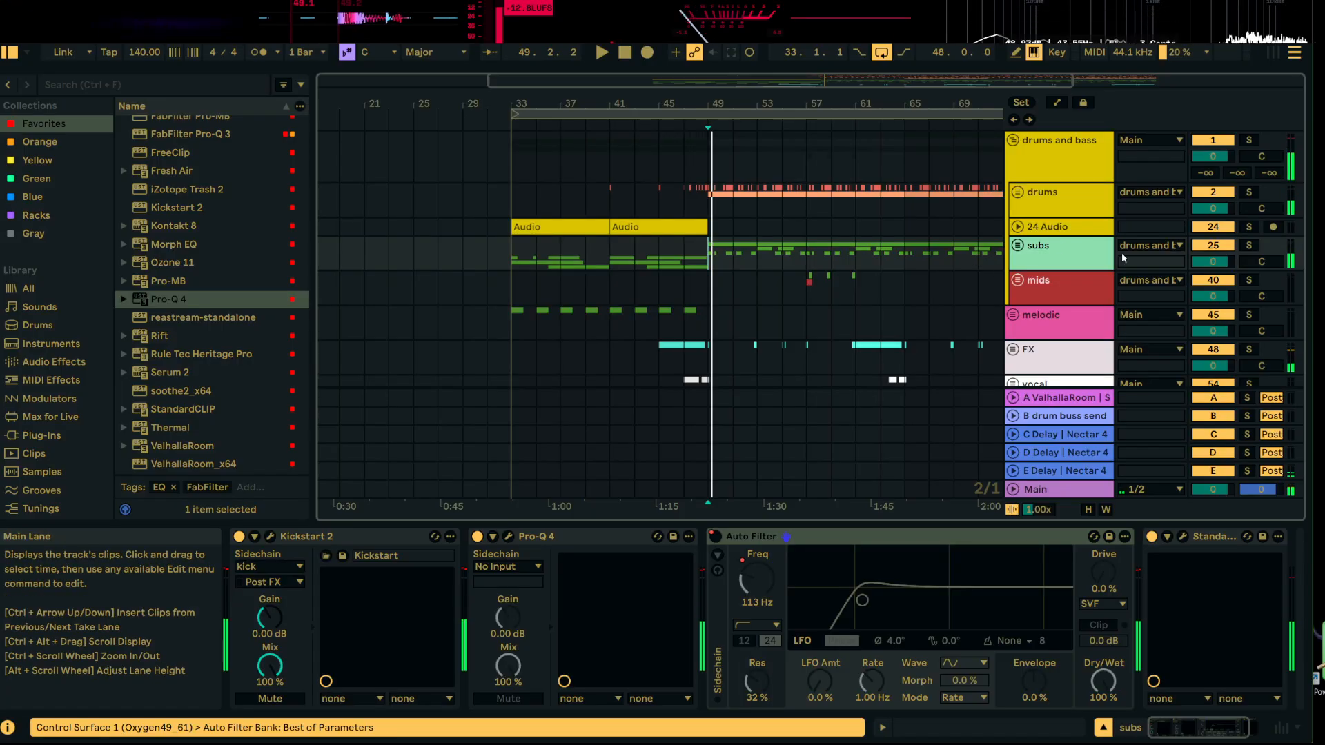
# Step: Unfold the subs group, inspect the bass subgroup's device chain, and fold the subs group again
pyautogui.click(1020, 247)
pyautogui.scroll(-5, 1075, 271)
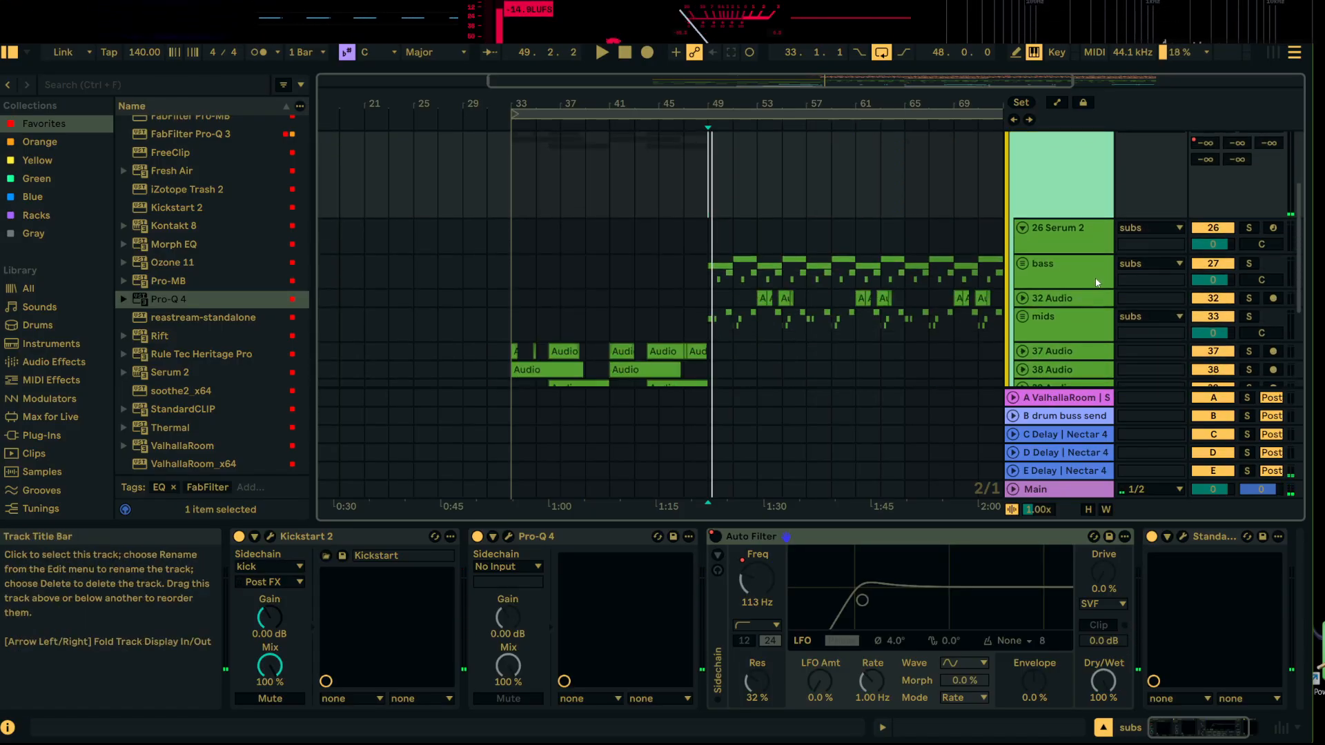
pyautogui.scroll(2, 1116, 255)
pyautogui.click(1074, 225)
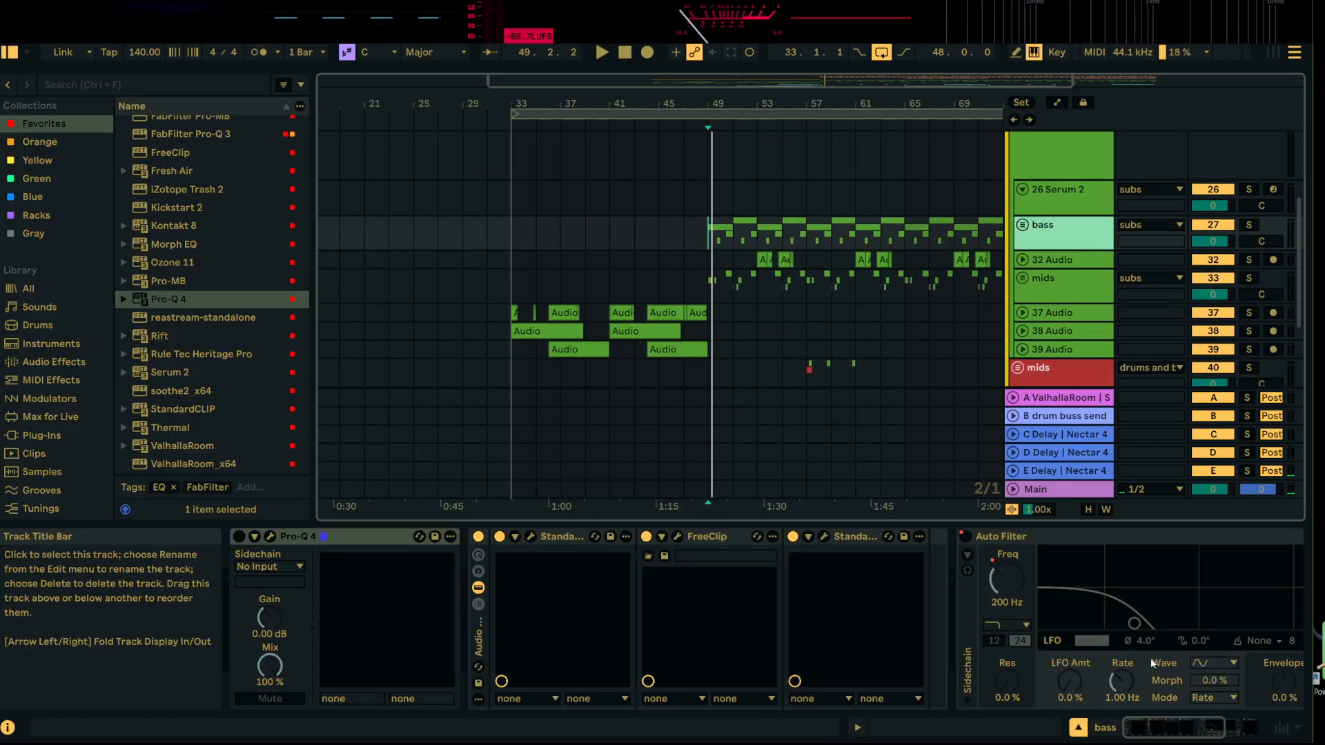
pyautogui.moveTo(1191, 728); pyautogui.dragTo(1165, 735)
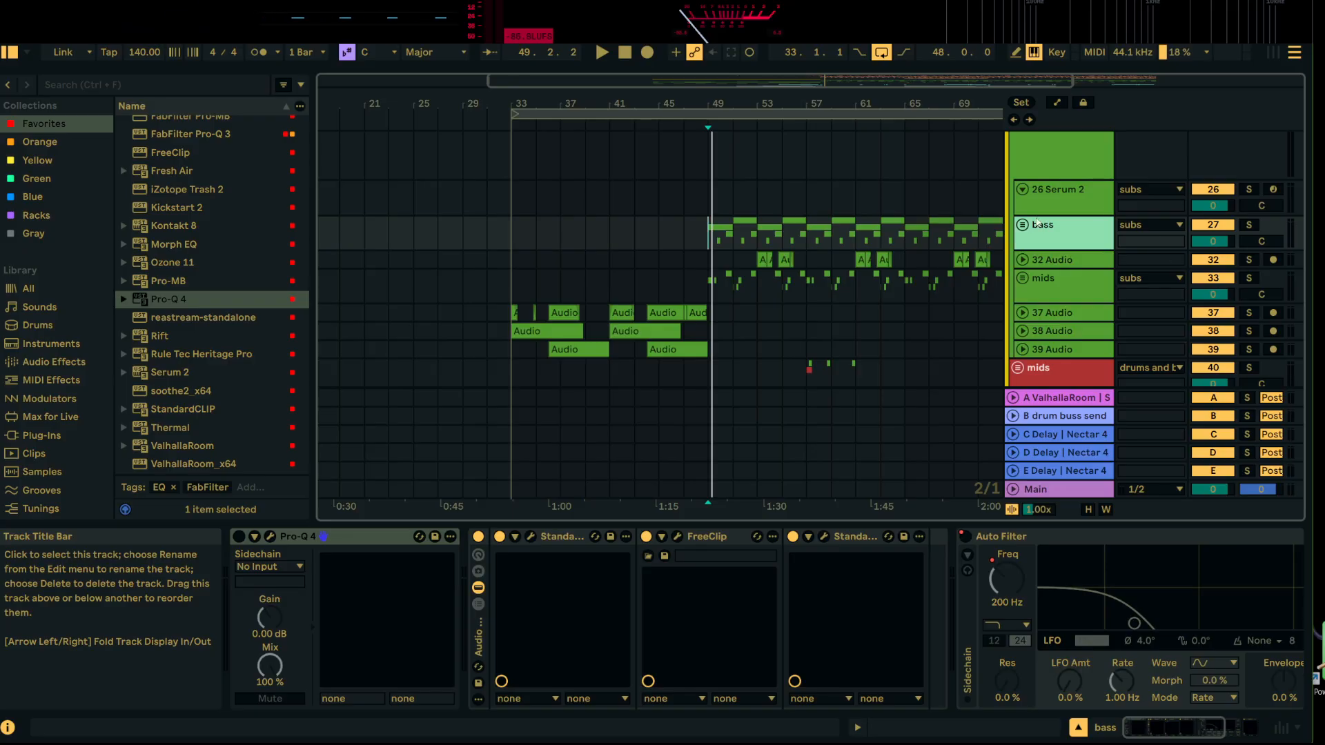
pyautogui.scroll(3, 1037, 223)
pyautogui.click(1018, 186)
pyautogui.scroll(-1, 1050, 222)
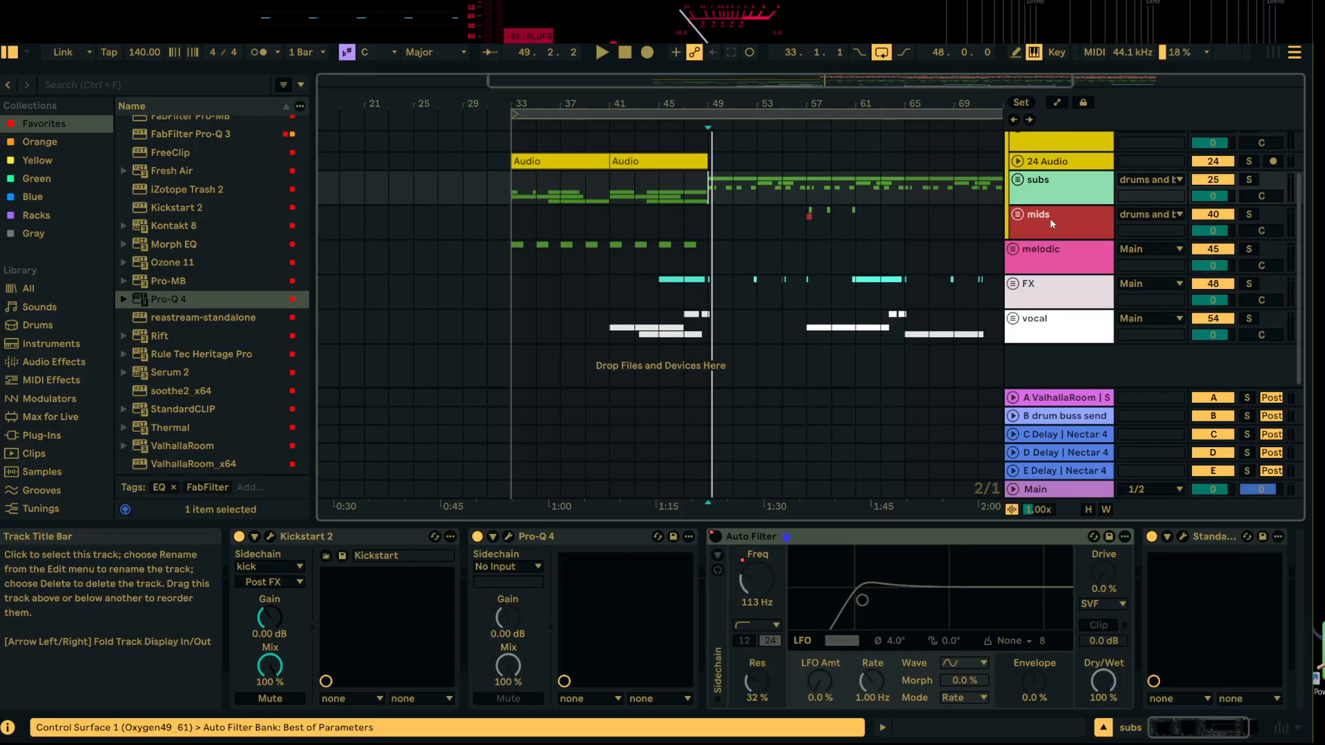
# Step: Solo the mids group and play it from bar 57
pyautogui.click(1052, 223)
pyautogui.click(804, 113)
pyautogui.moveTo(814, 102); pyautogui.dragTo(815, 77)
pyautogui.click(1248, 214)
pyautogui.press('space')
# Step: Open the mids group's kick- and snare-triggered Kickstart 2 plug-ins and arrange their windows so both are visible
pyautogui.click(1080, 231)
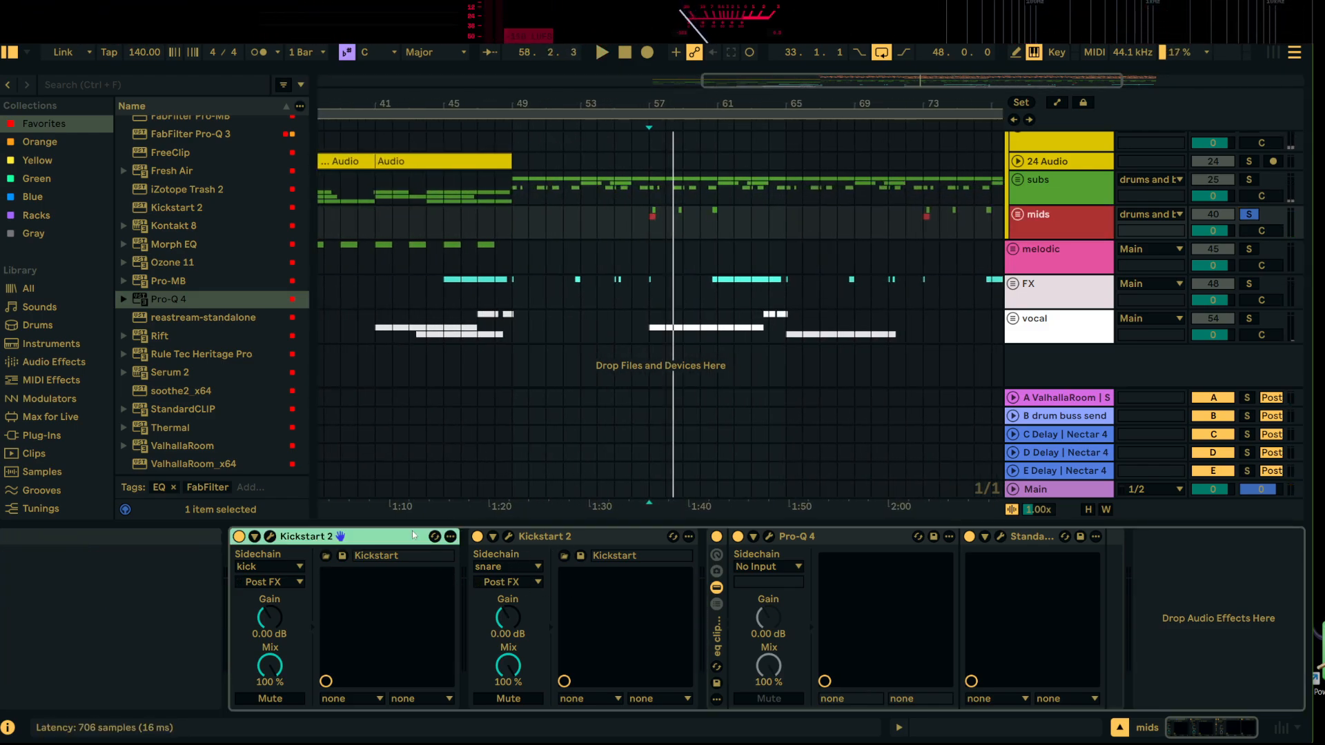
pyautogui.click(269, 536)
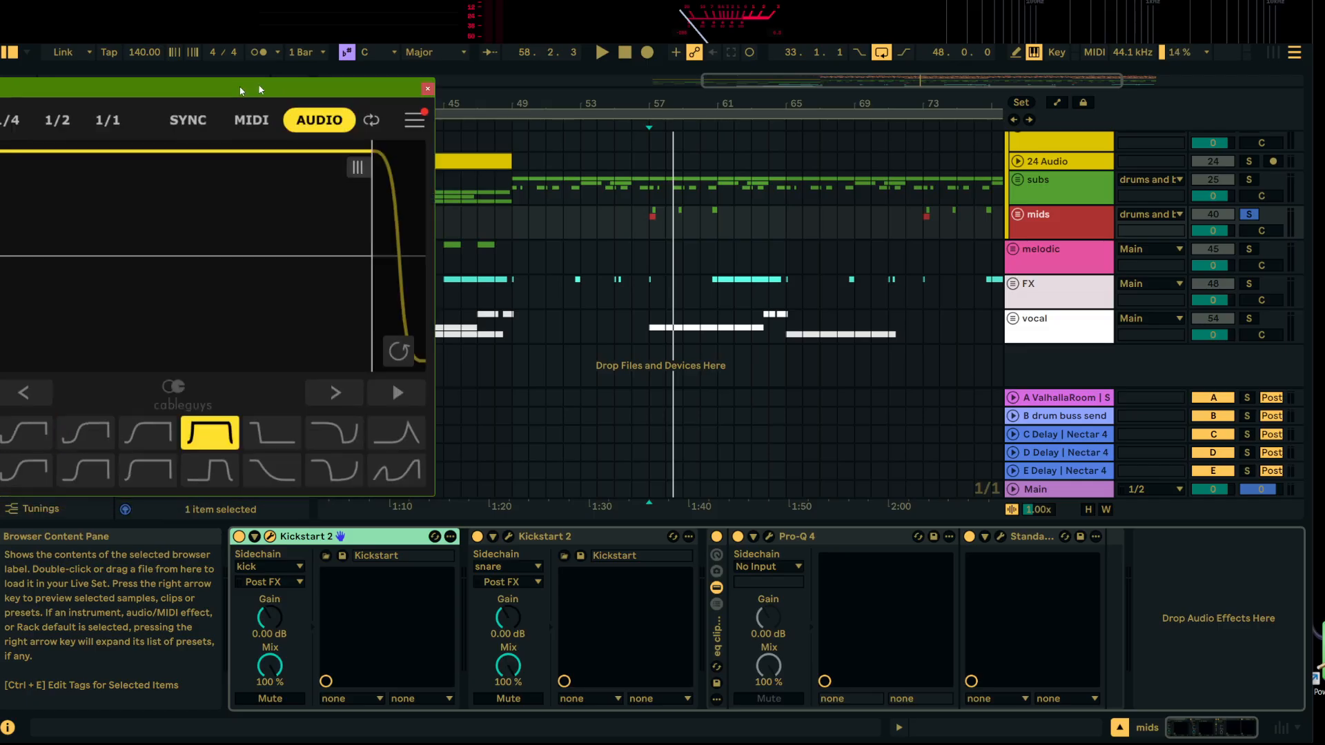
pyautogui.moveTo(241, 91); pyautogui.dragTo(617, 57)
pyautogui.click(508, 536)
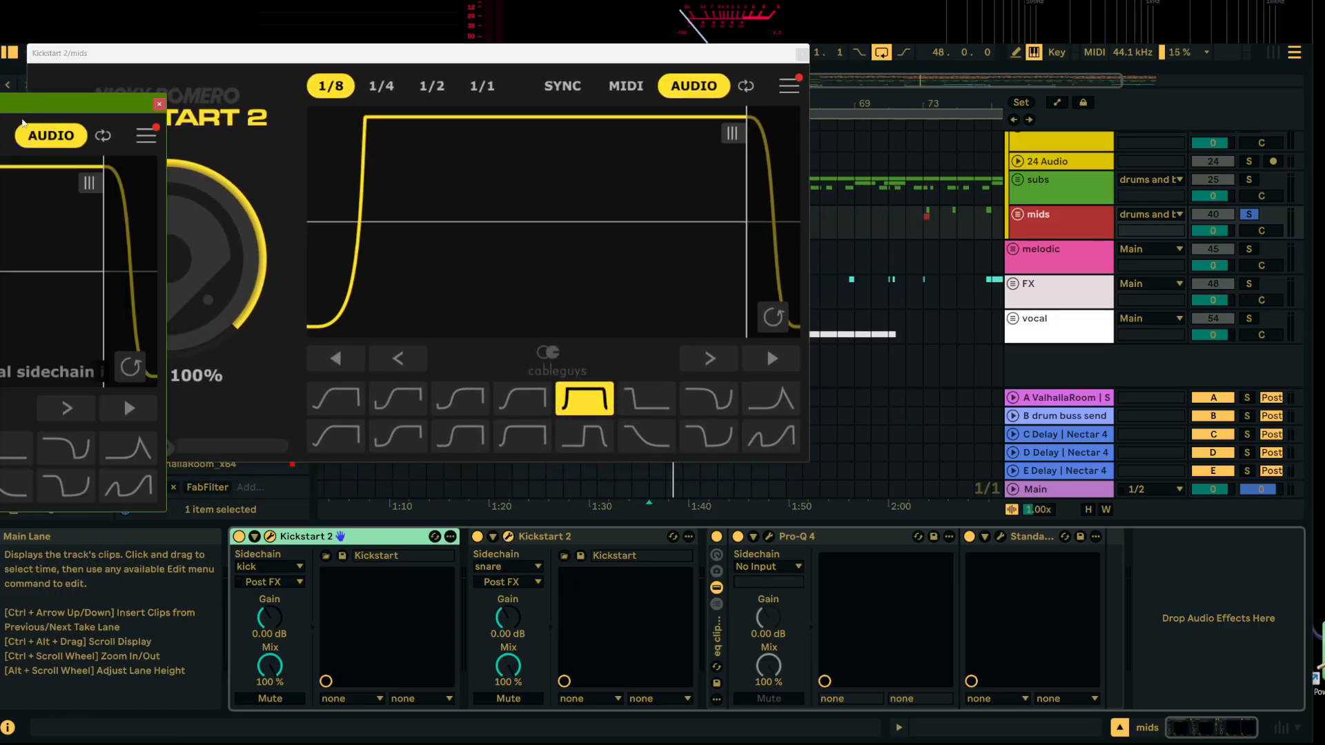
pyautogui.moveTo(109, 105); pyautogui.dragTo(1037, 285)
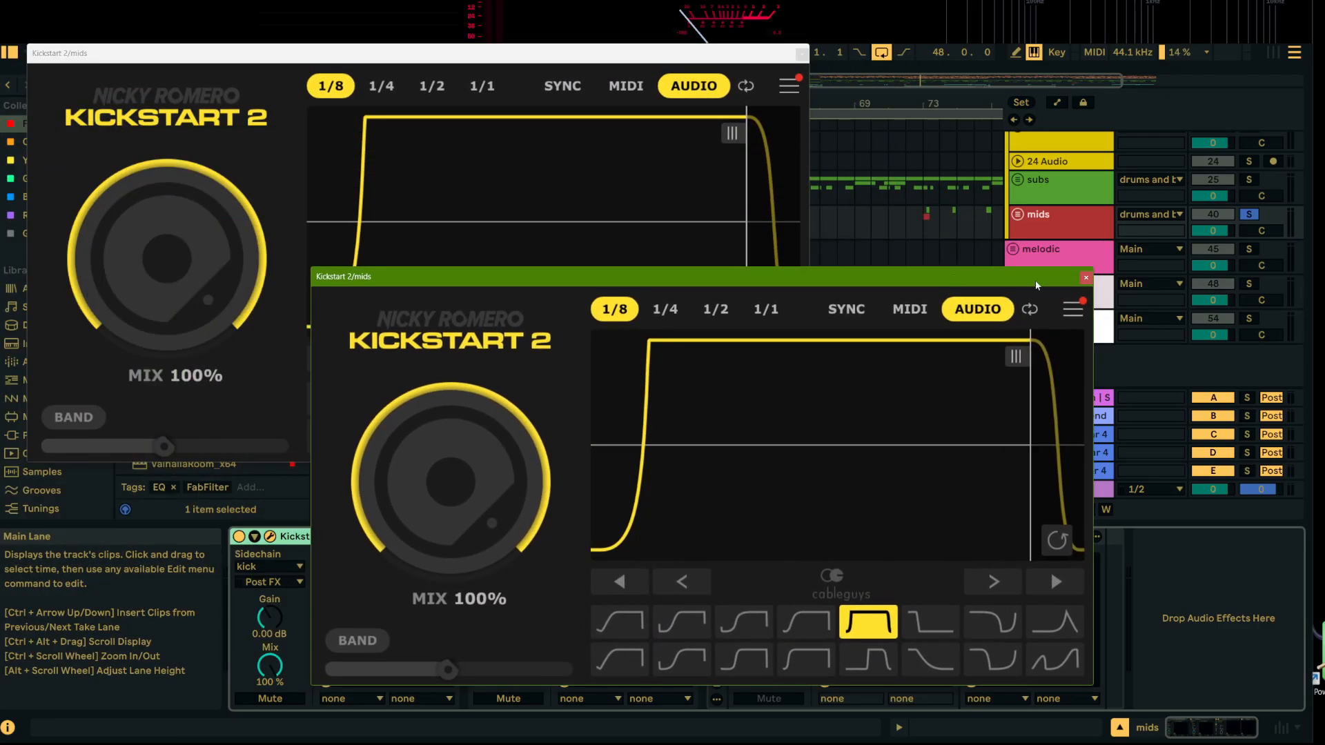
# Step: Audition the soloed mids with the kick and snare Kickstart 2 sidechains, close both plugin windows, and play the full mix
pyautogui.press('space')
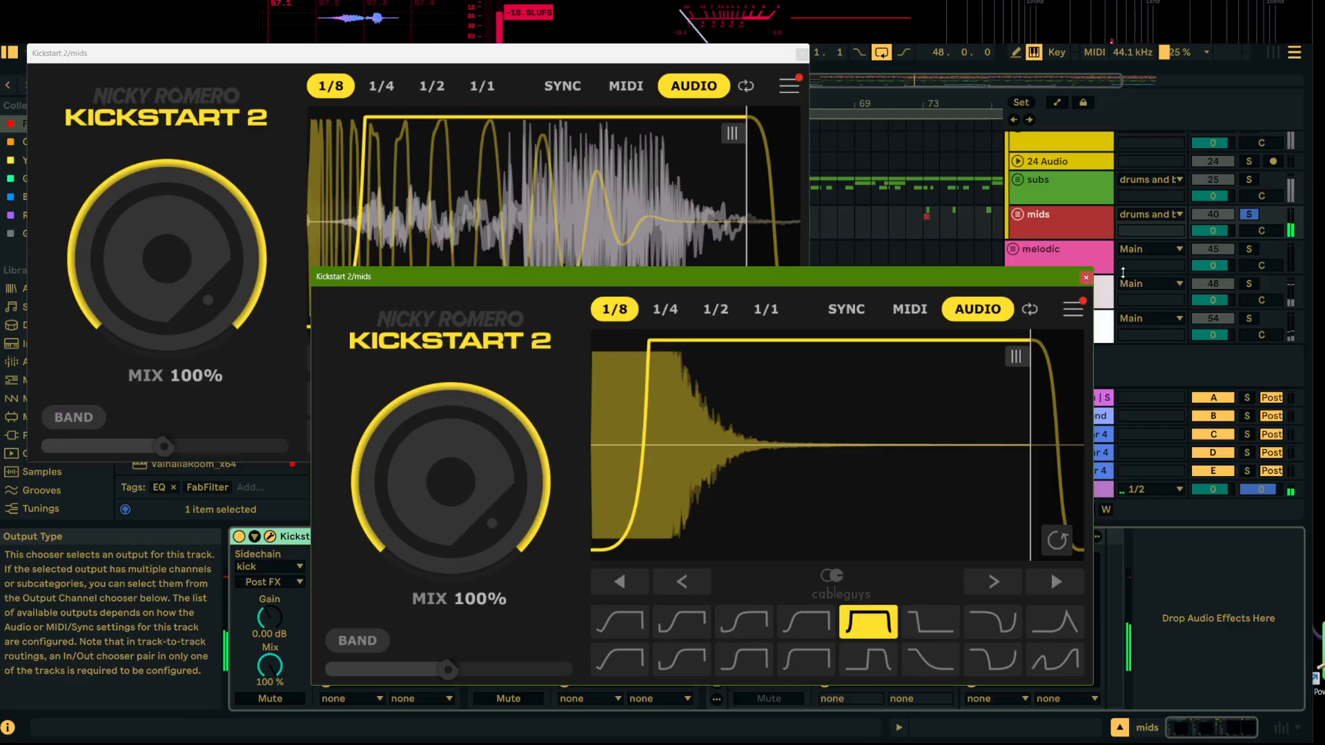
pyautogui.press('space')
pyautogui.click(1085, 277)
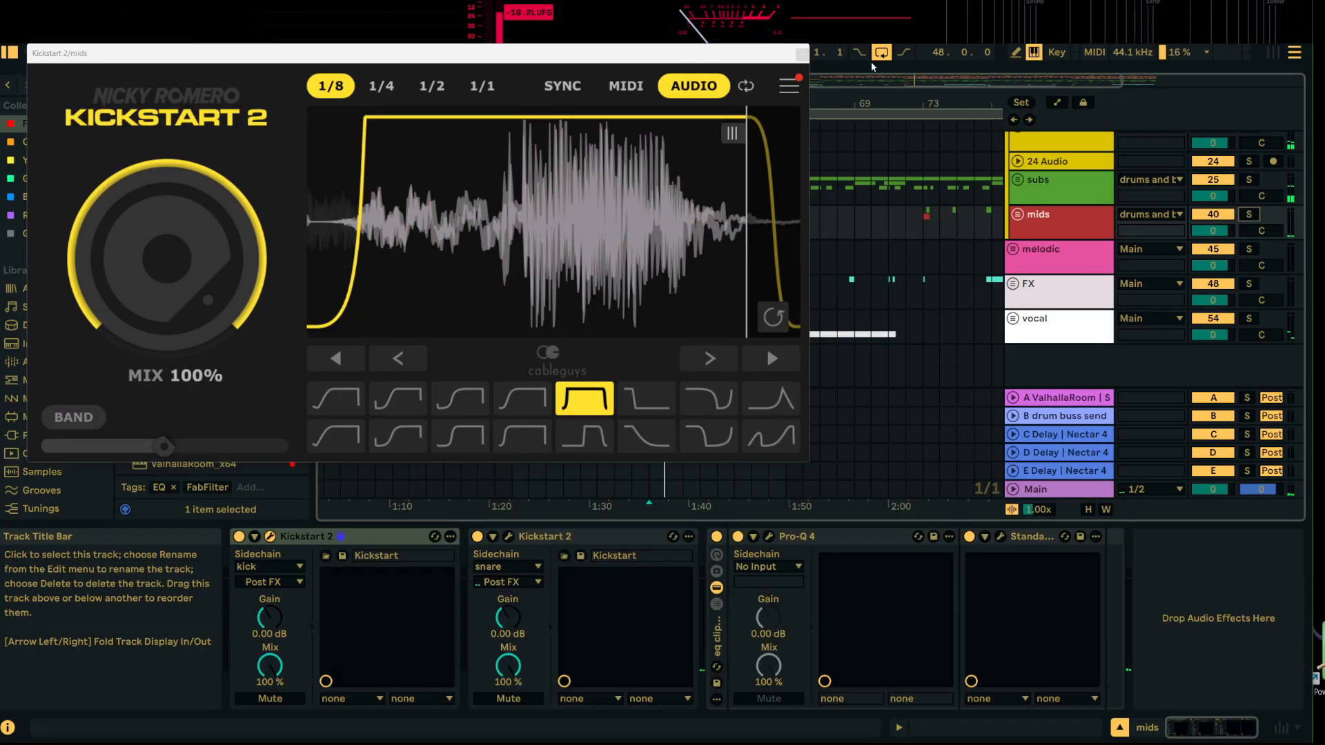
pyautogui.click(801, 53)
pyautogui.press('space')
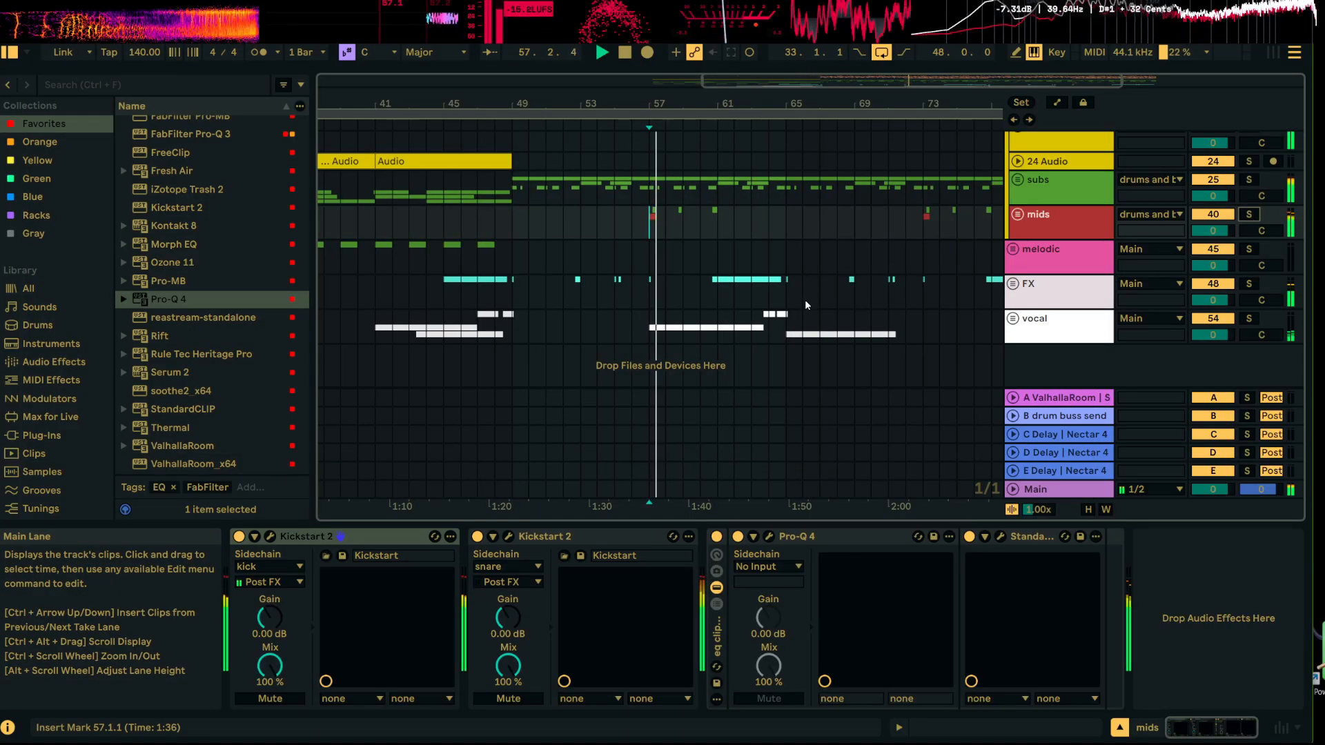
pyautogui.press('space')
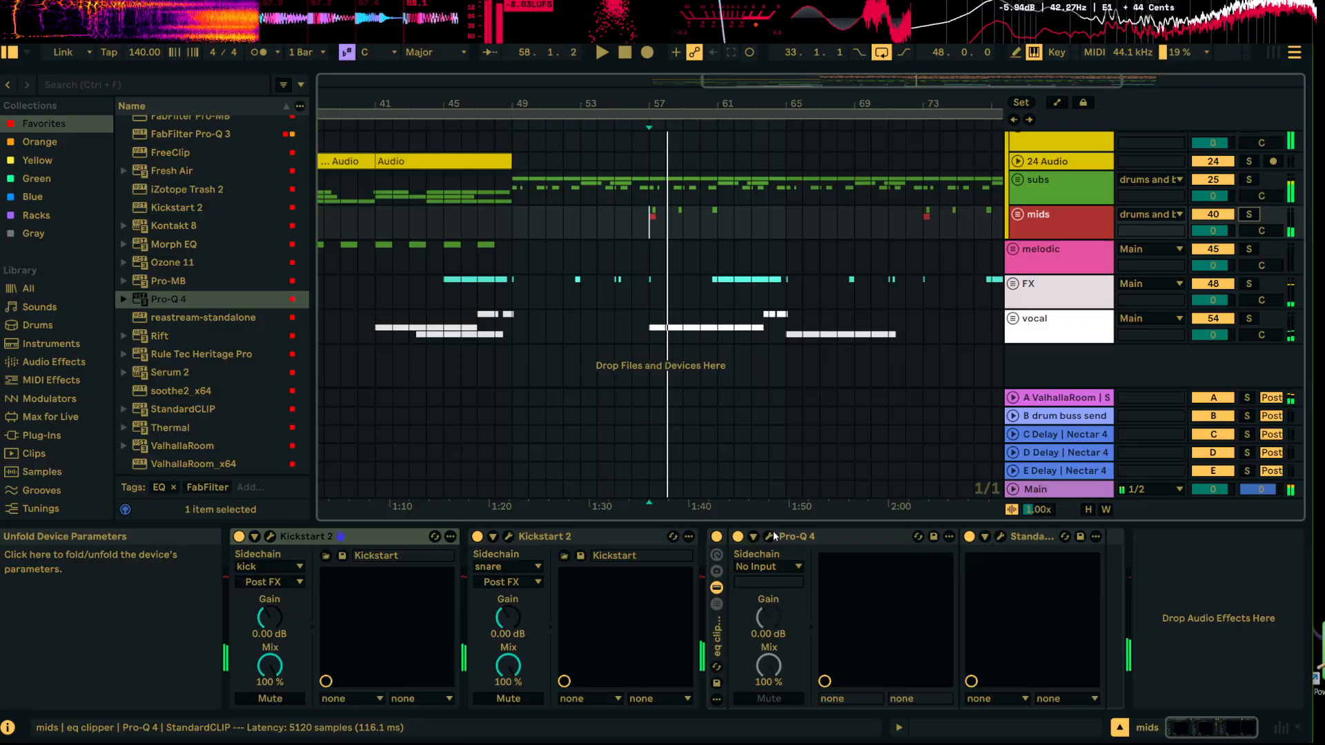
# Step: Inspect the StandardCLIP settings and the Pro-Q 4 low cut on the mids group during playback, closing each plugin window
pyautogui.click(1000, 537)
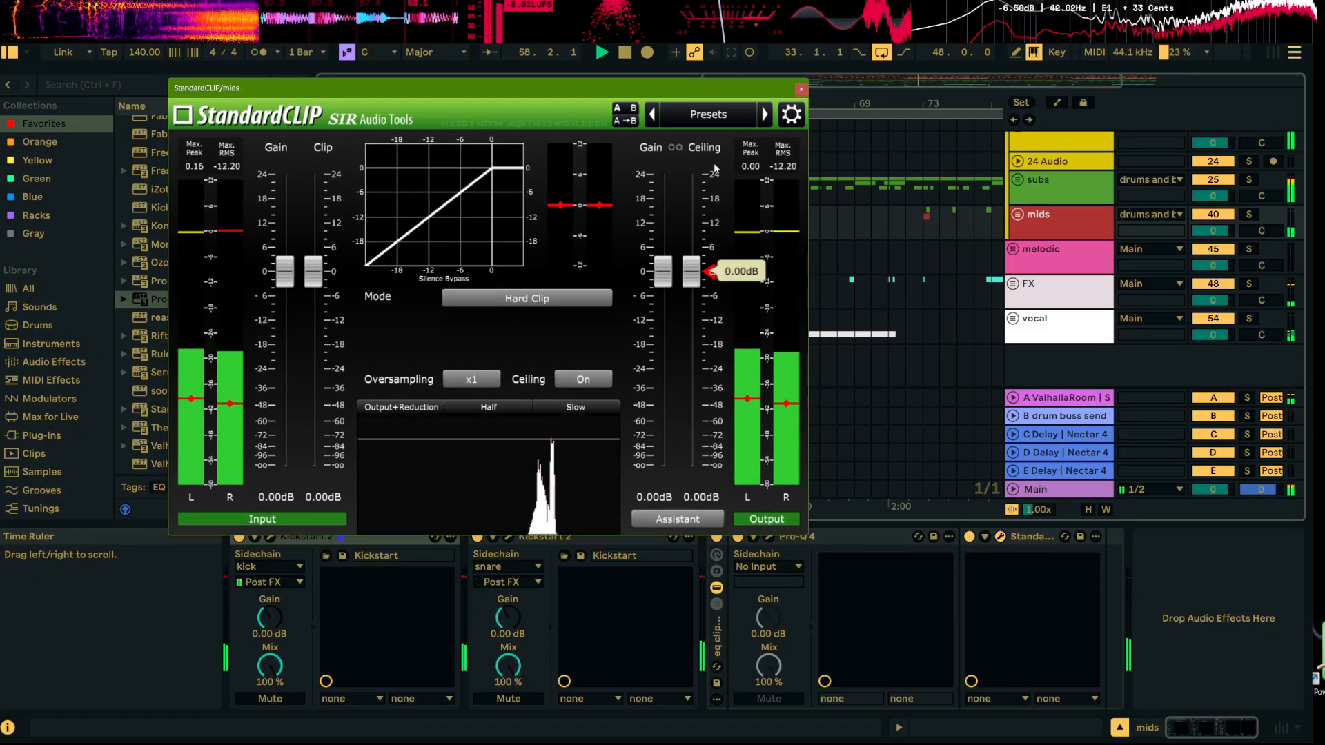
pyautogui.click(801, 88)
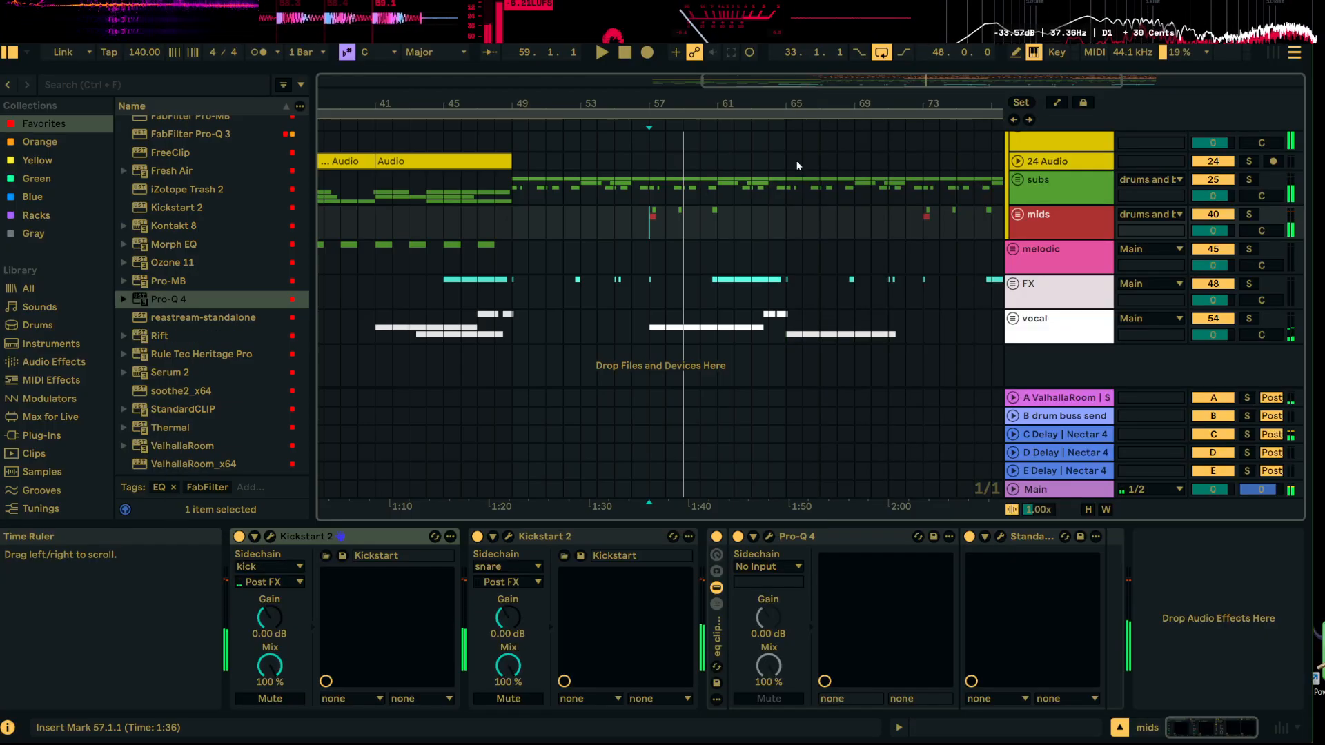
pyautogui.click(769, 536)
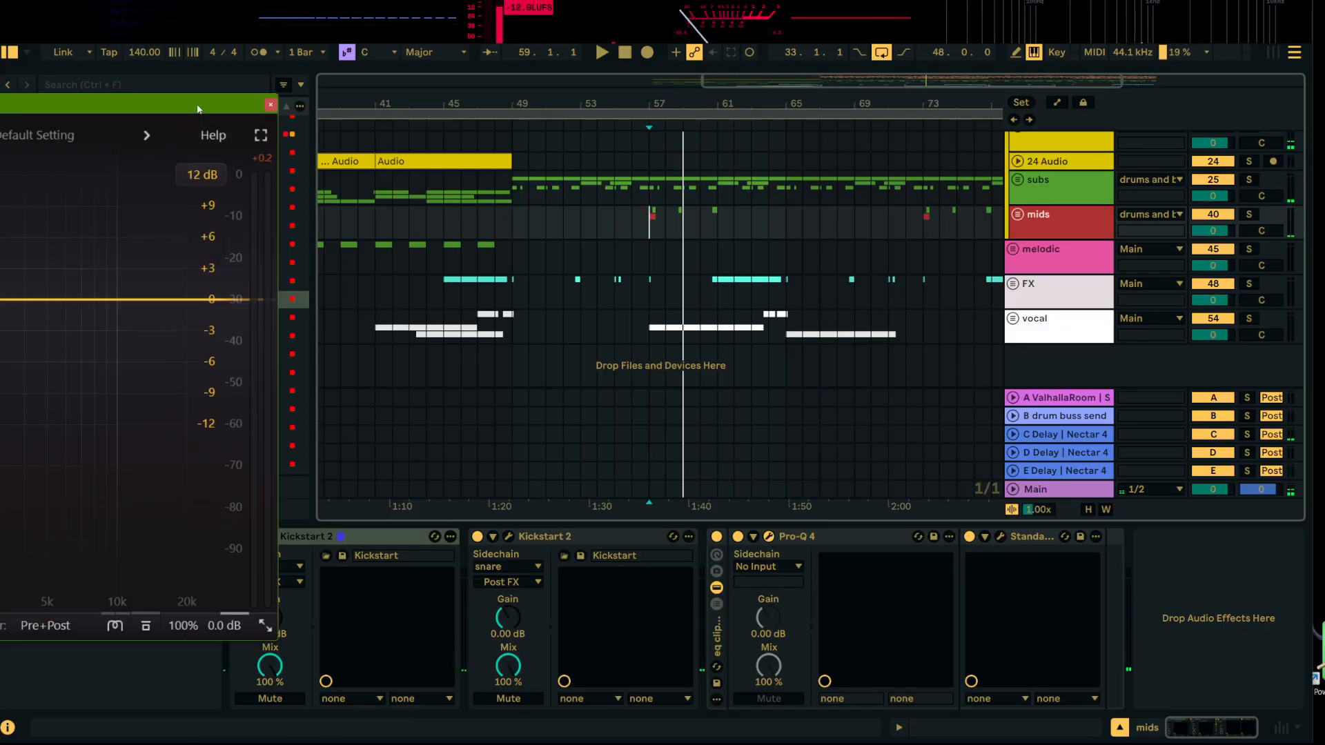
pyautogui.moveTo(198, 109); pyautogui.dragTo(976, 66)
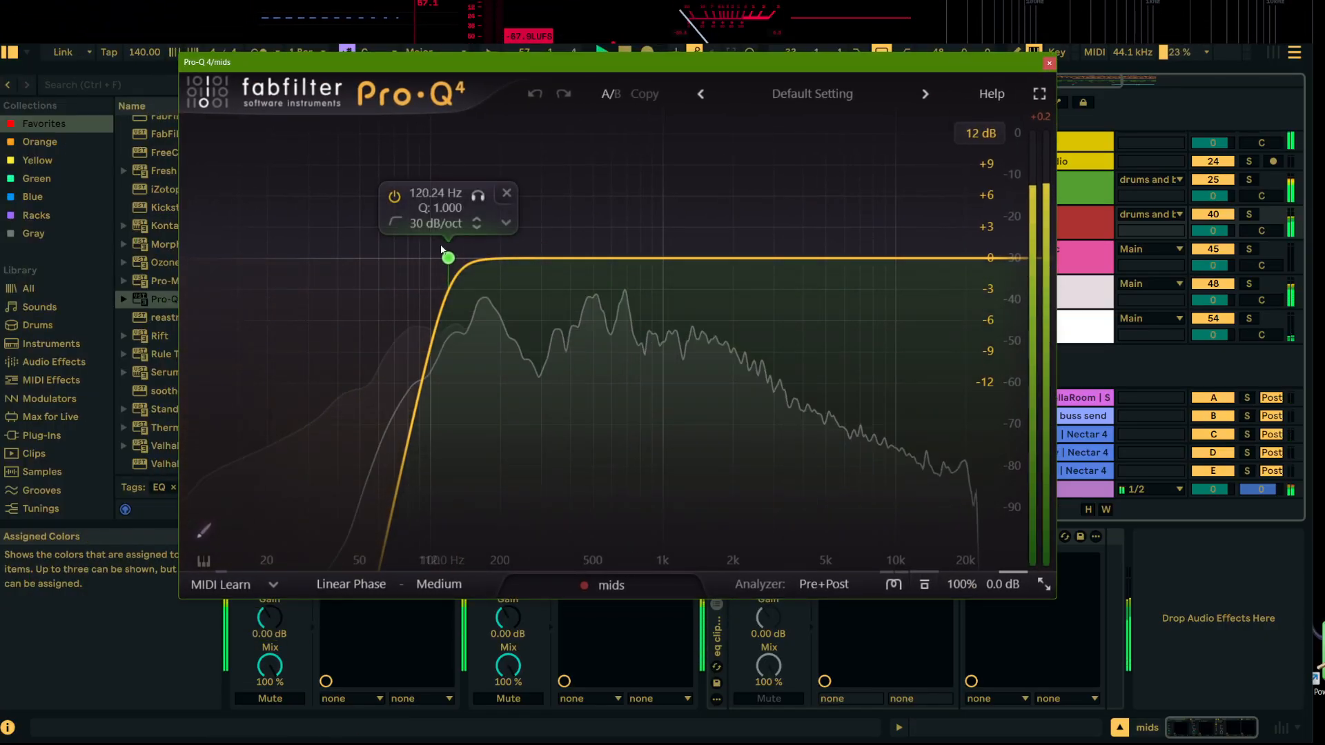
pyautogui.press('space')
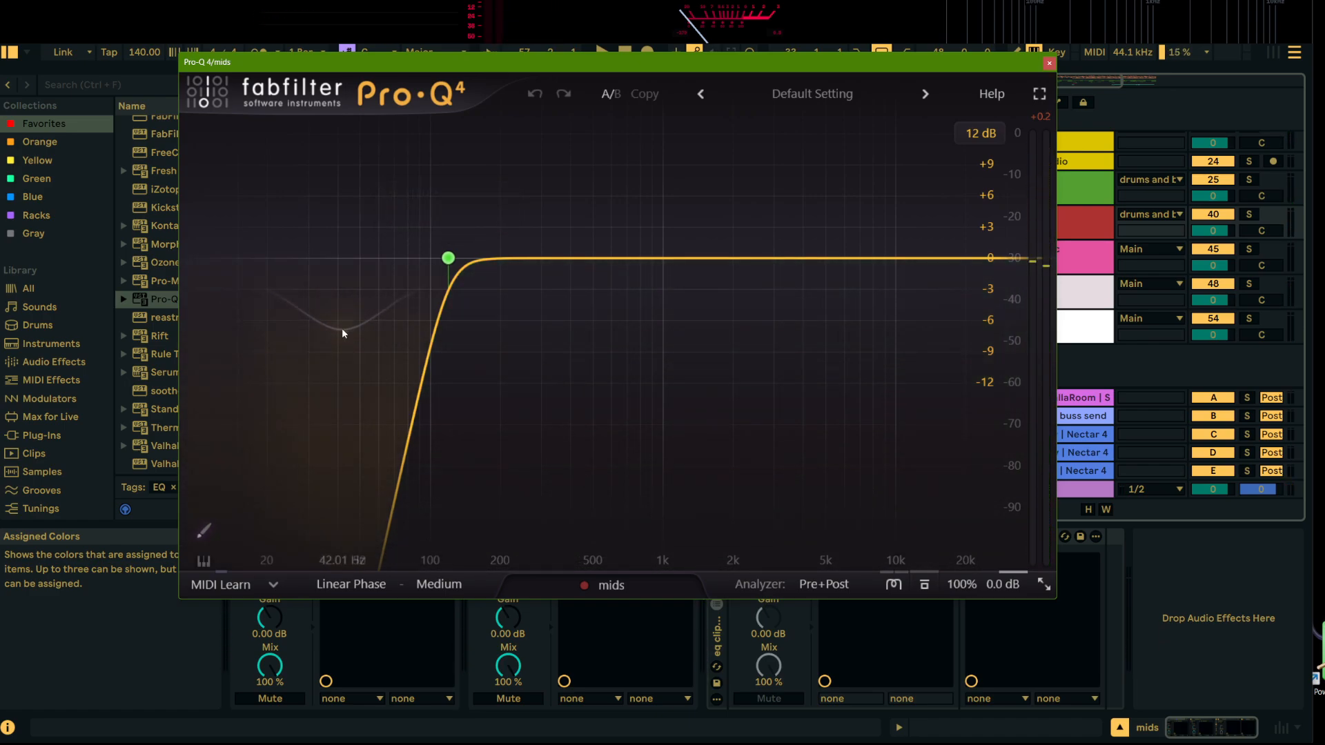
pyautogui.click(1049, 63)
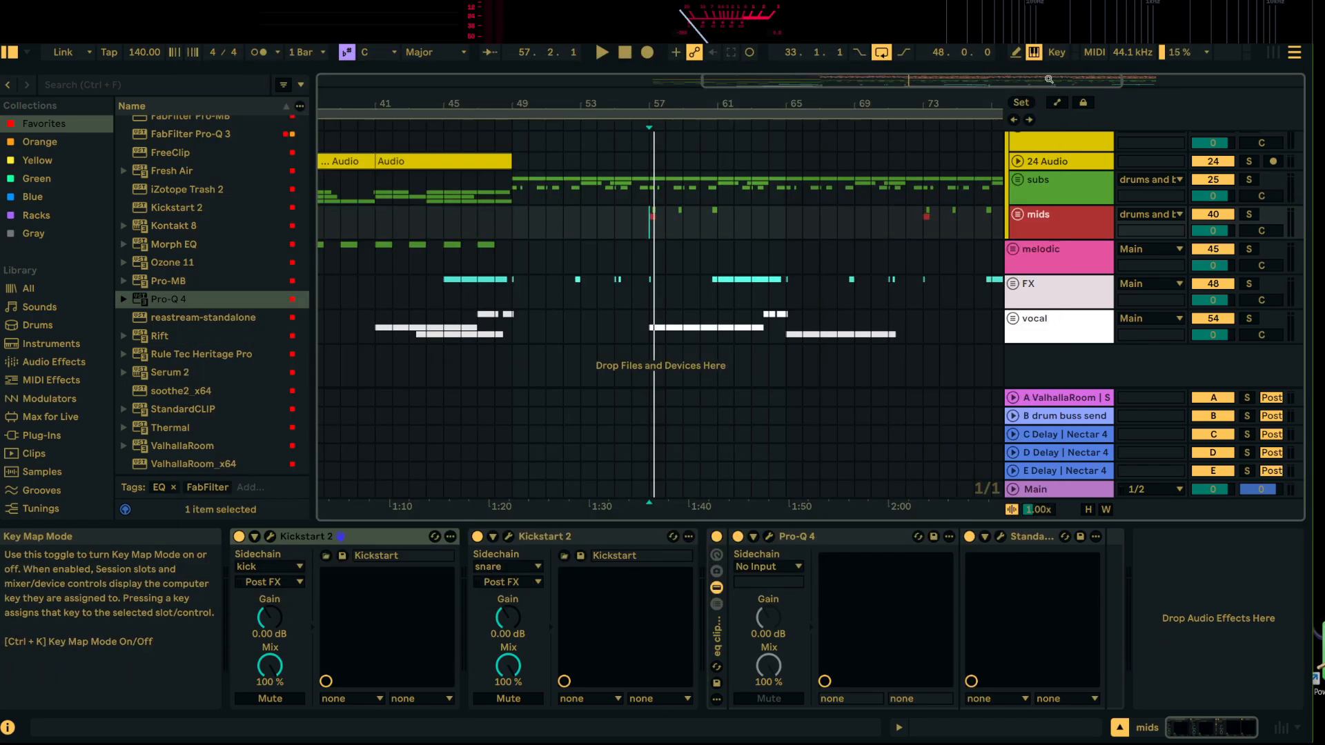
# Step: Solo the mids and subs groups and play them together from bar 57
pyautogui.click(1062, 214)
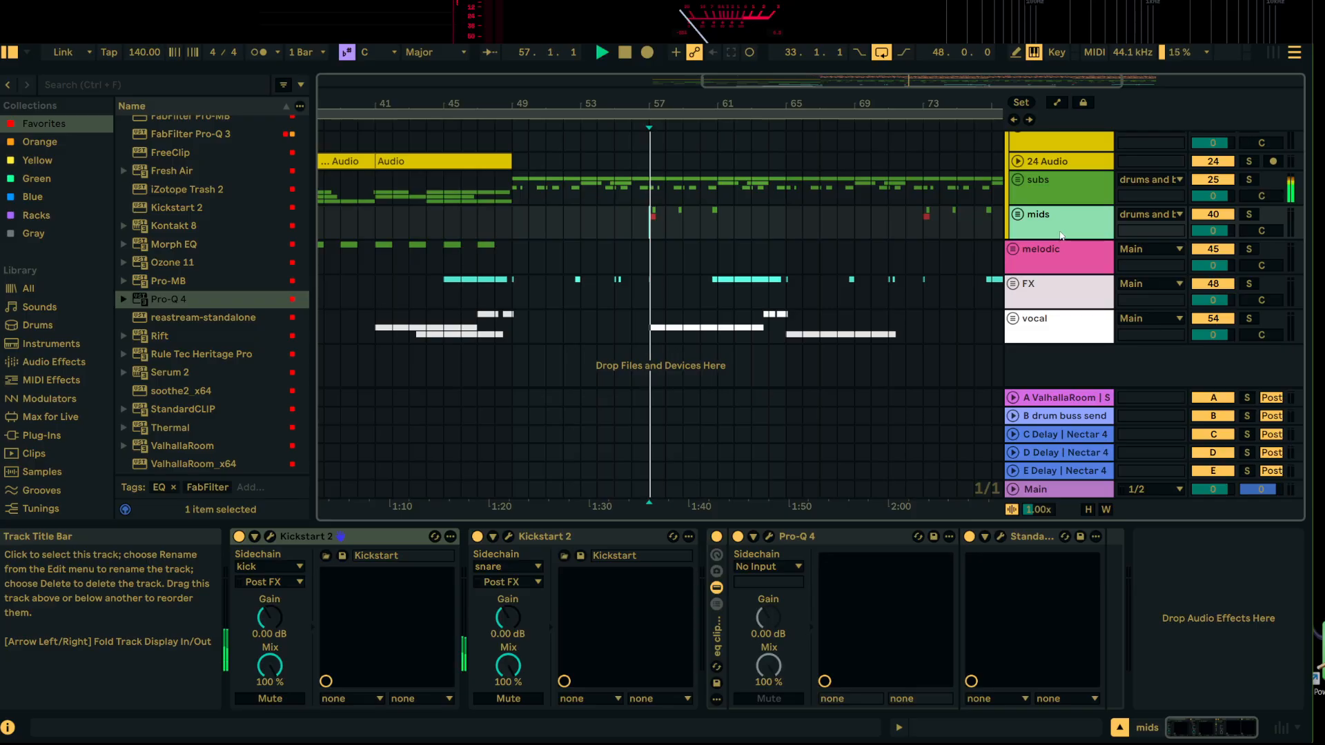
pyautogui.press('space')
pyautogui.click(1249, 215)
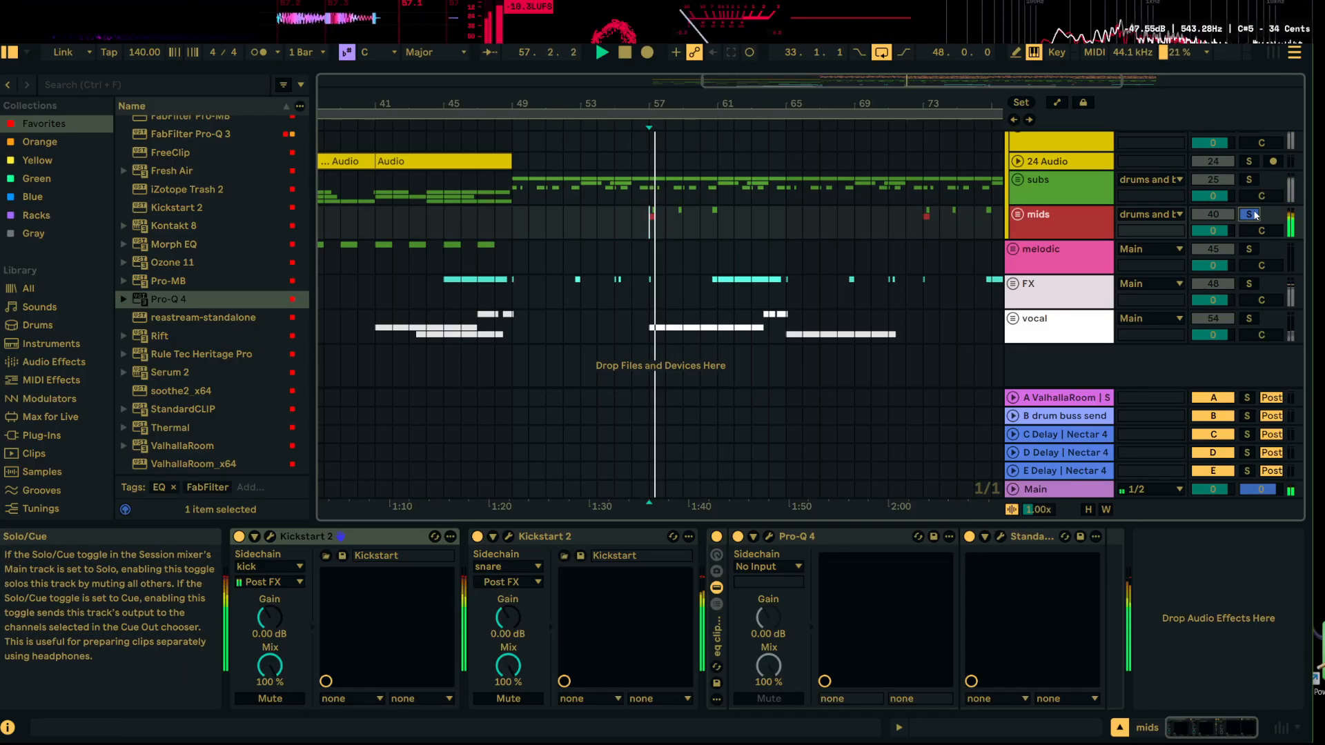
pyautogui.press('space')
pyautogui.click(1250, 180)
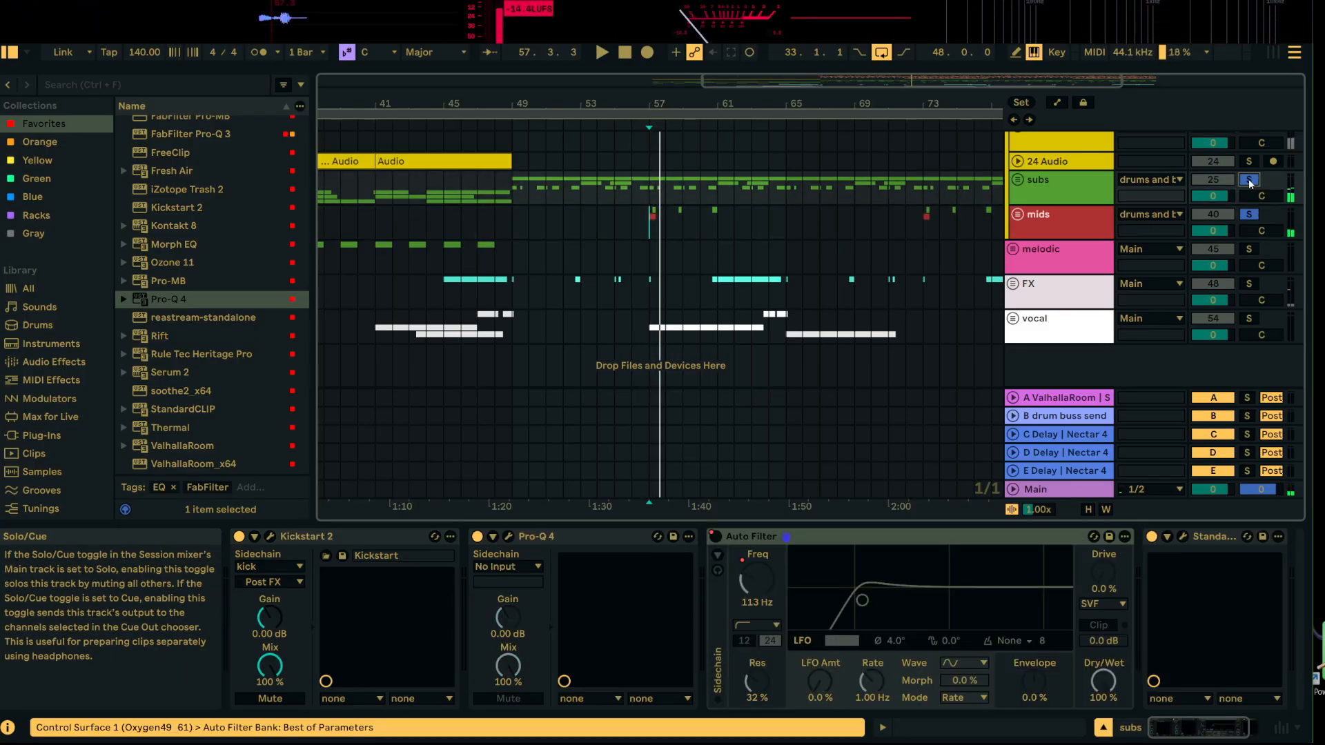
pyautogui.press('space')
pyautogui.press('space')
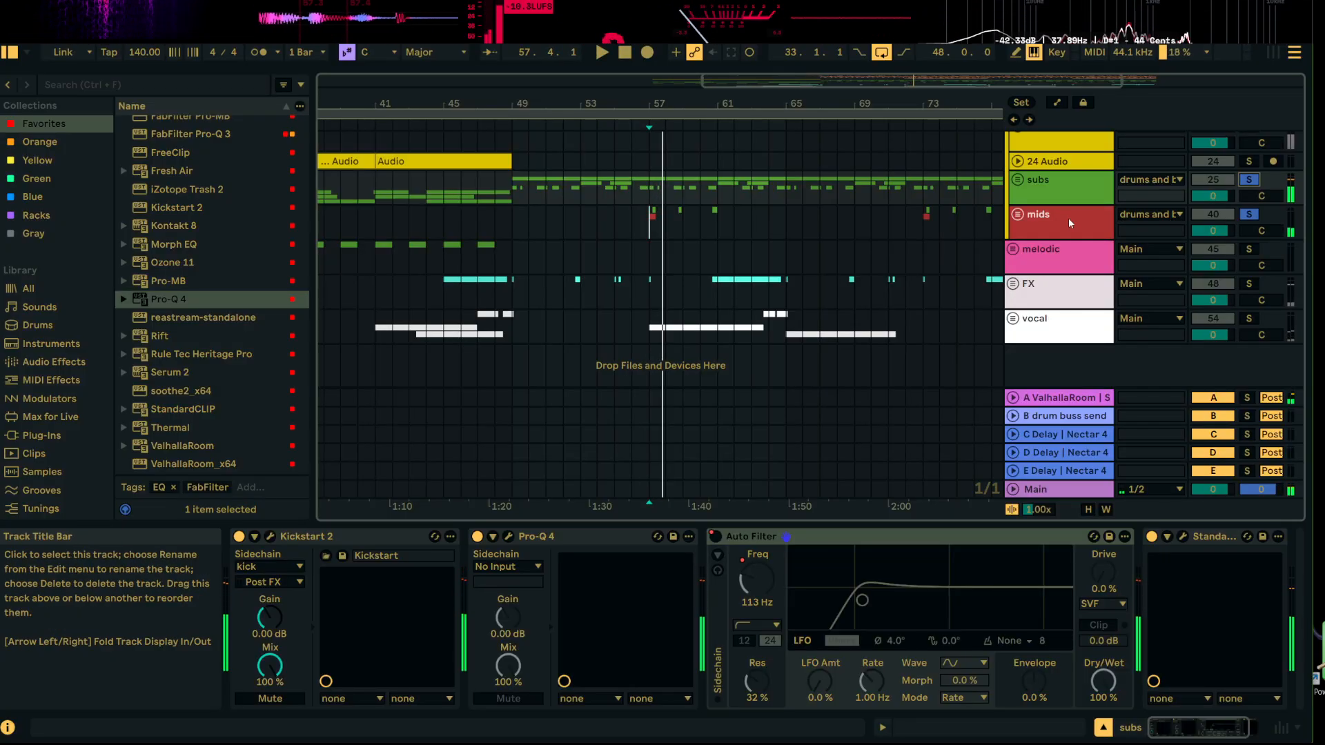
pyautogui.click(1062, 191)
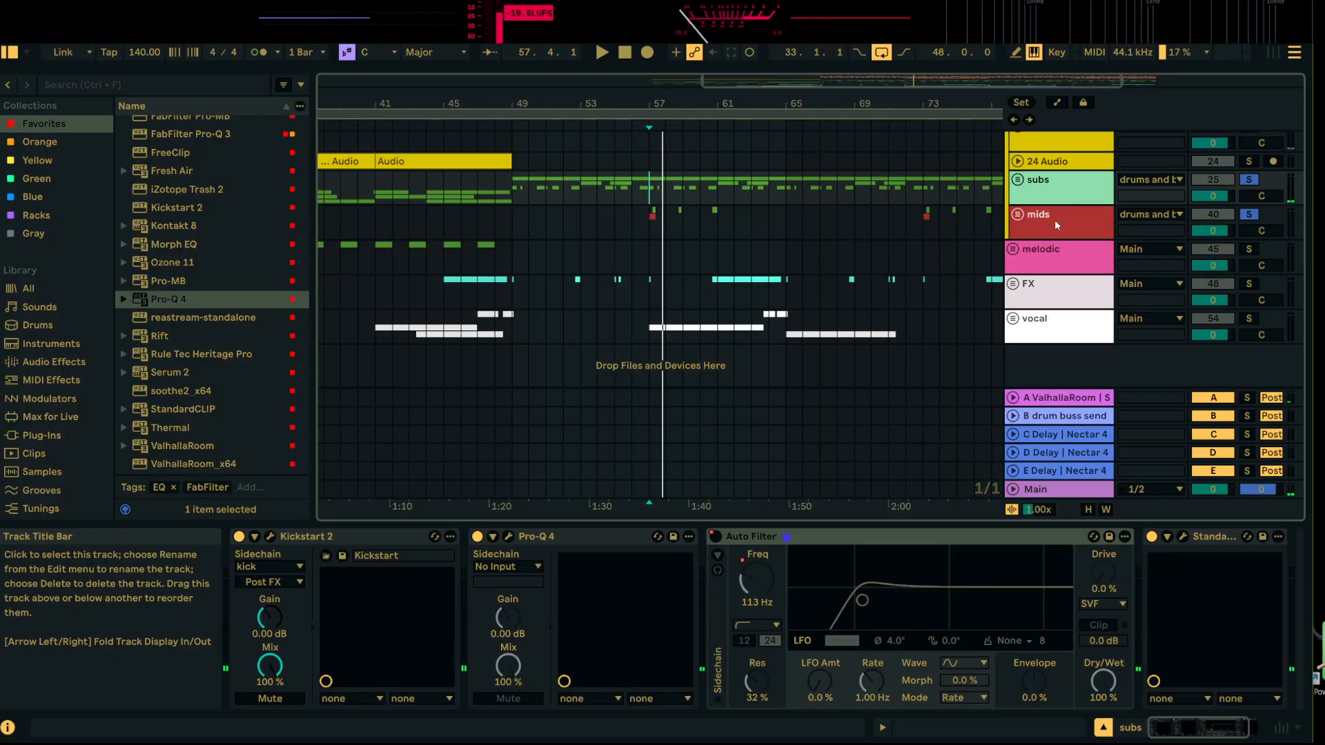
# Step: Place the insert marker at 60.3.1 in the mids lane and show the subs group's device chain
pyautogui.click(622, 129)
pyautogui.scroll(4, 635, 211)
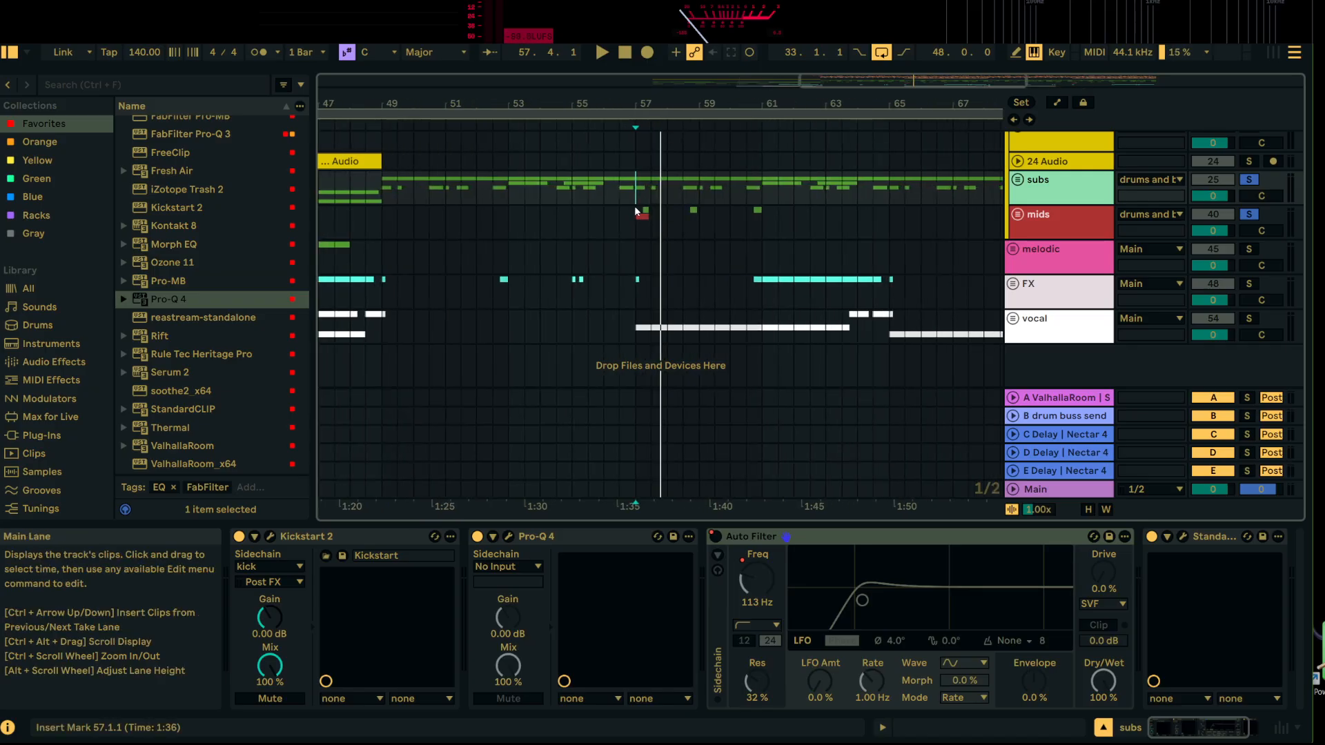
pyautogui.click(683, 223)
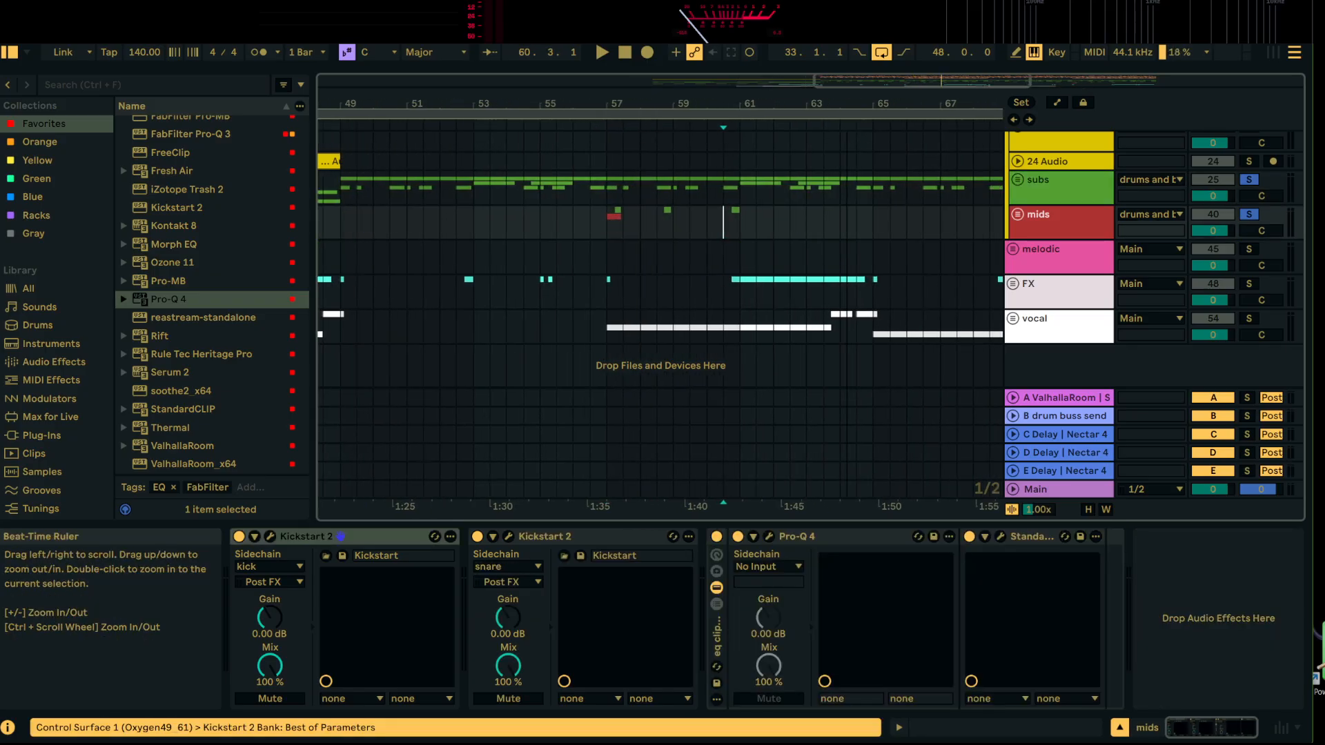
pyautogui.moveTo(854, 127); pyautogui.dragTo(511, 195)
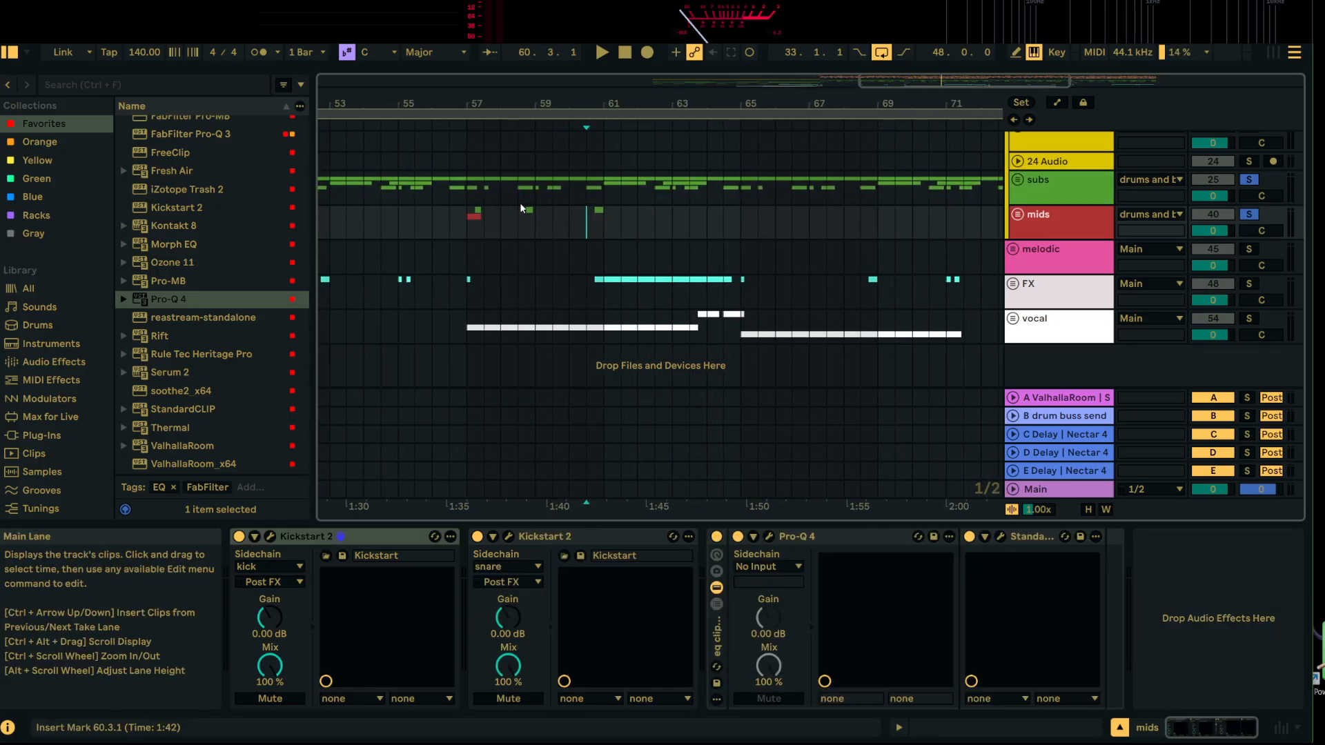
pyautogui.click(1065, 180)
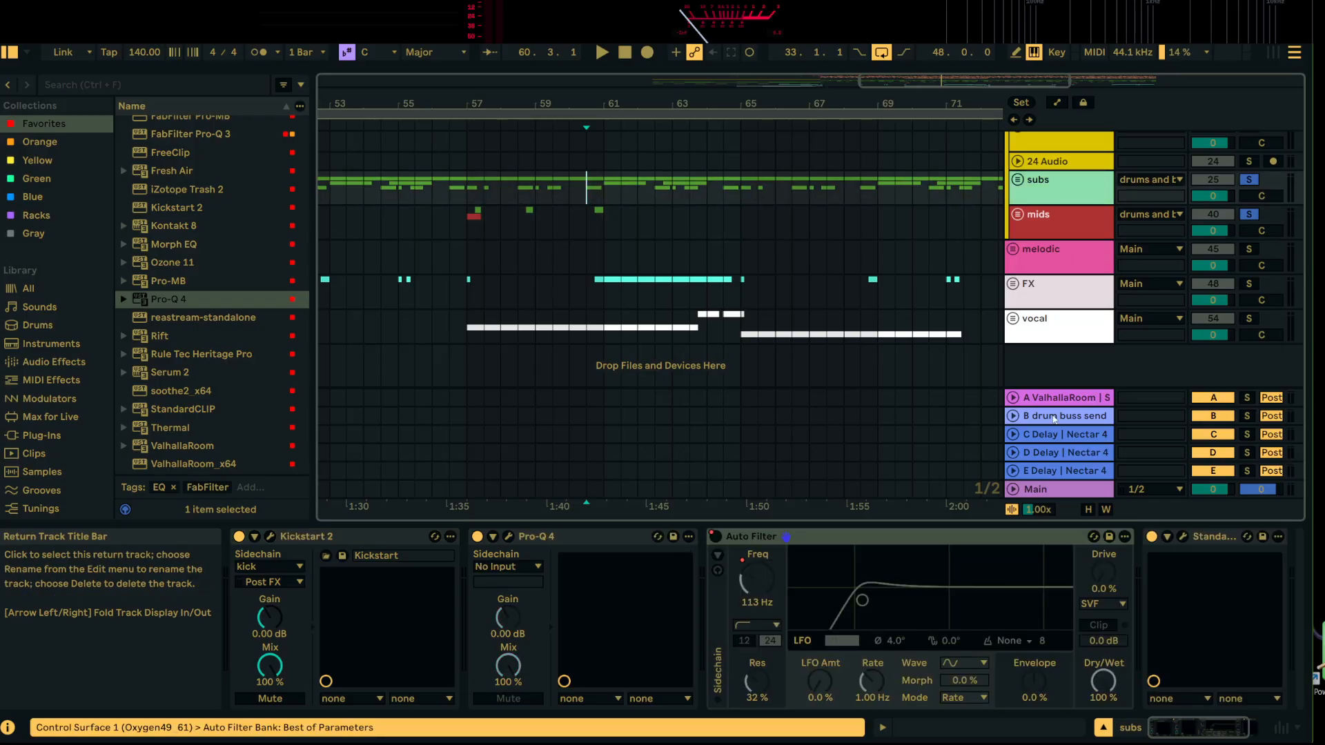
# Step: Search the browser for "mb" and add Pro-MB to the end of the mids group's device chain
pyautogui.click(1052, 217)
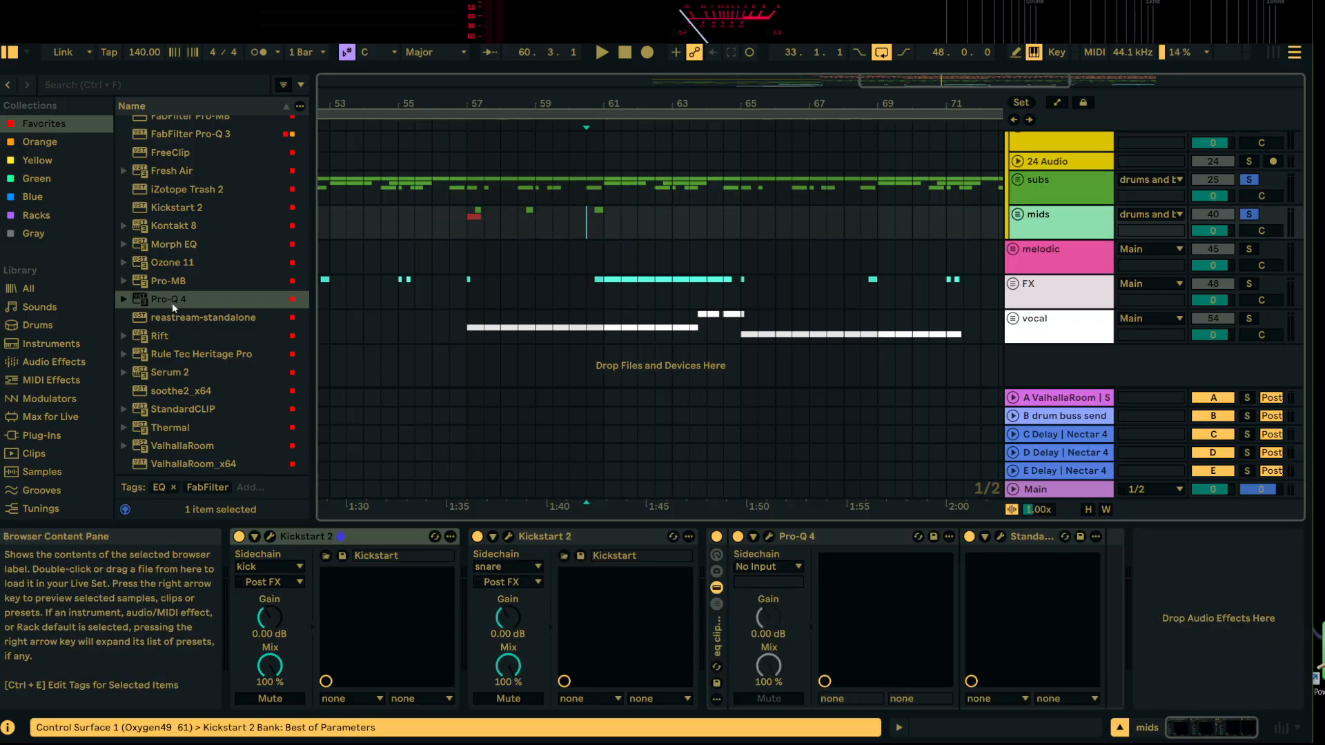
pyautogui.scroll(8, 180, 267)
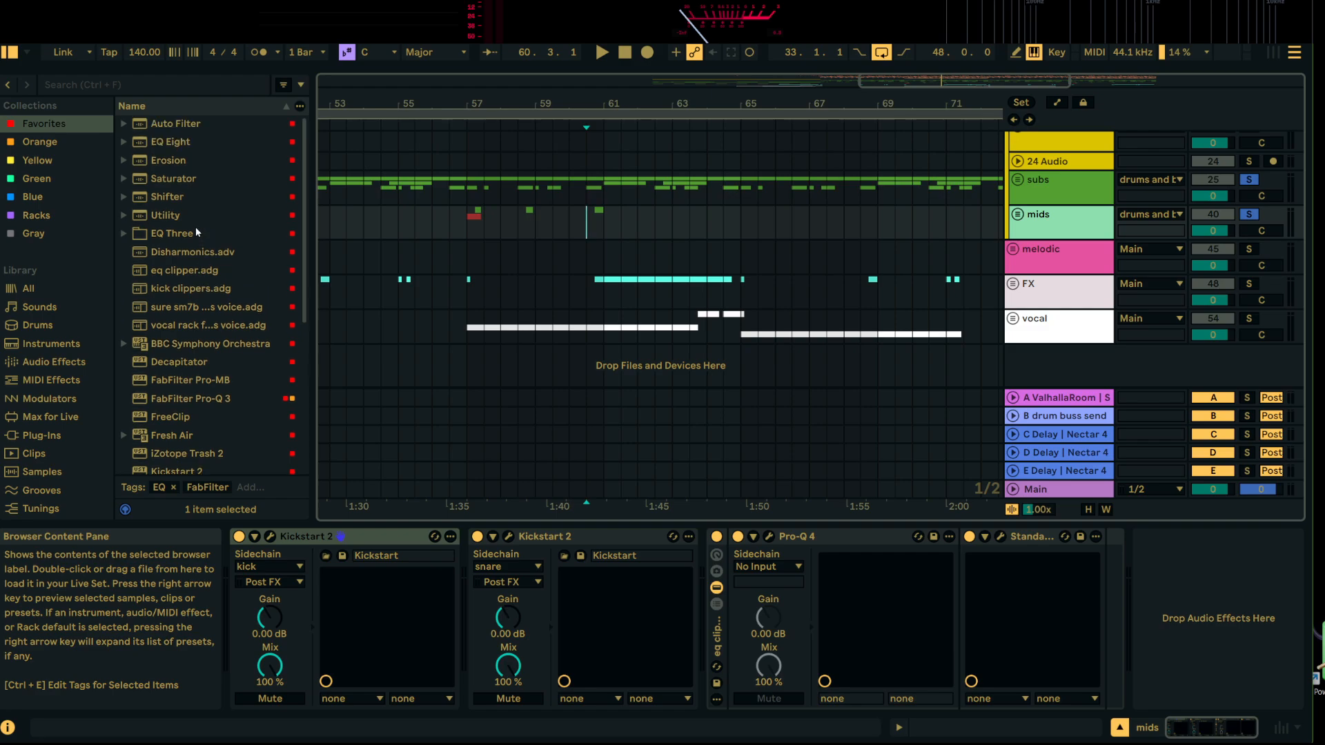
pyautogui.scroll(-2, 196, 227)
pyautogui.scroll(-7, 185, 310)
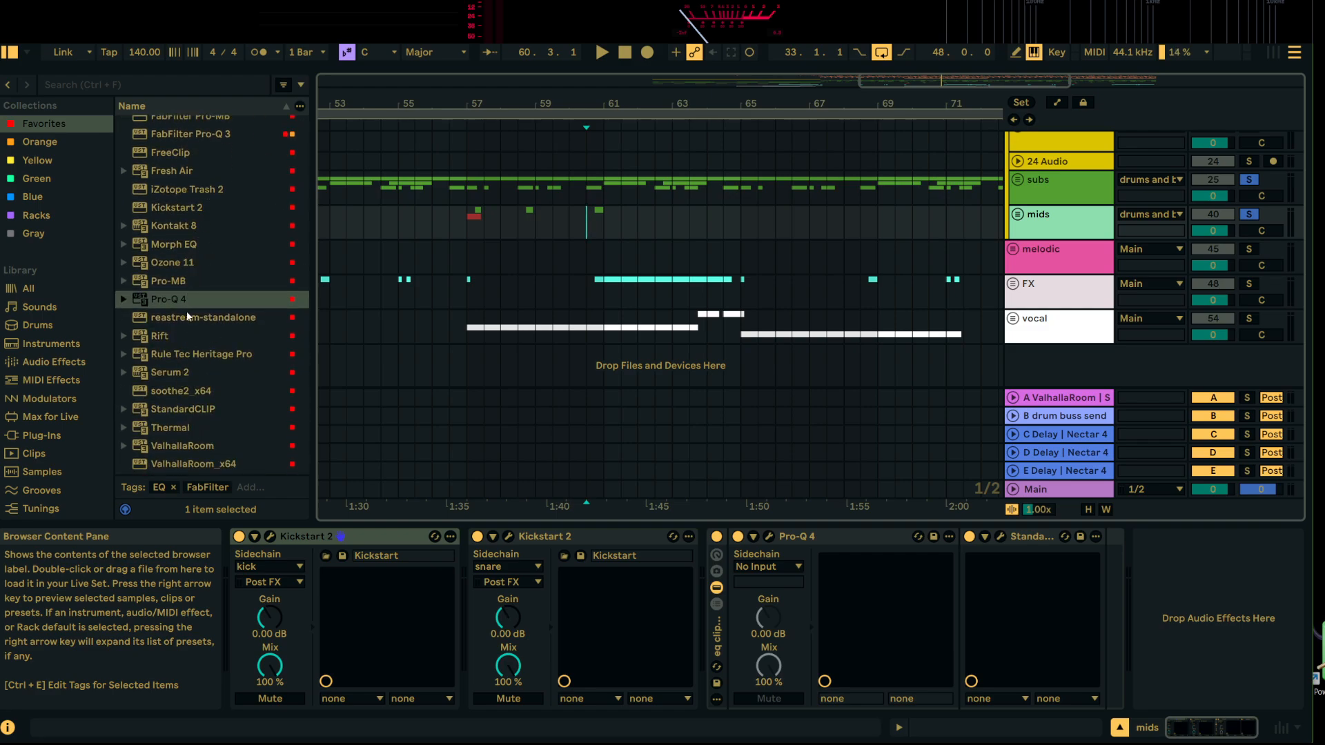
pyautogui.click(167, 90)
pyautogui.write('mb')
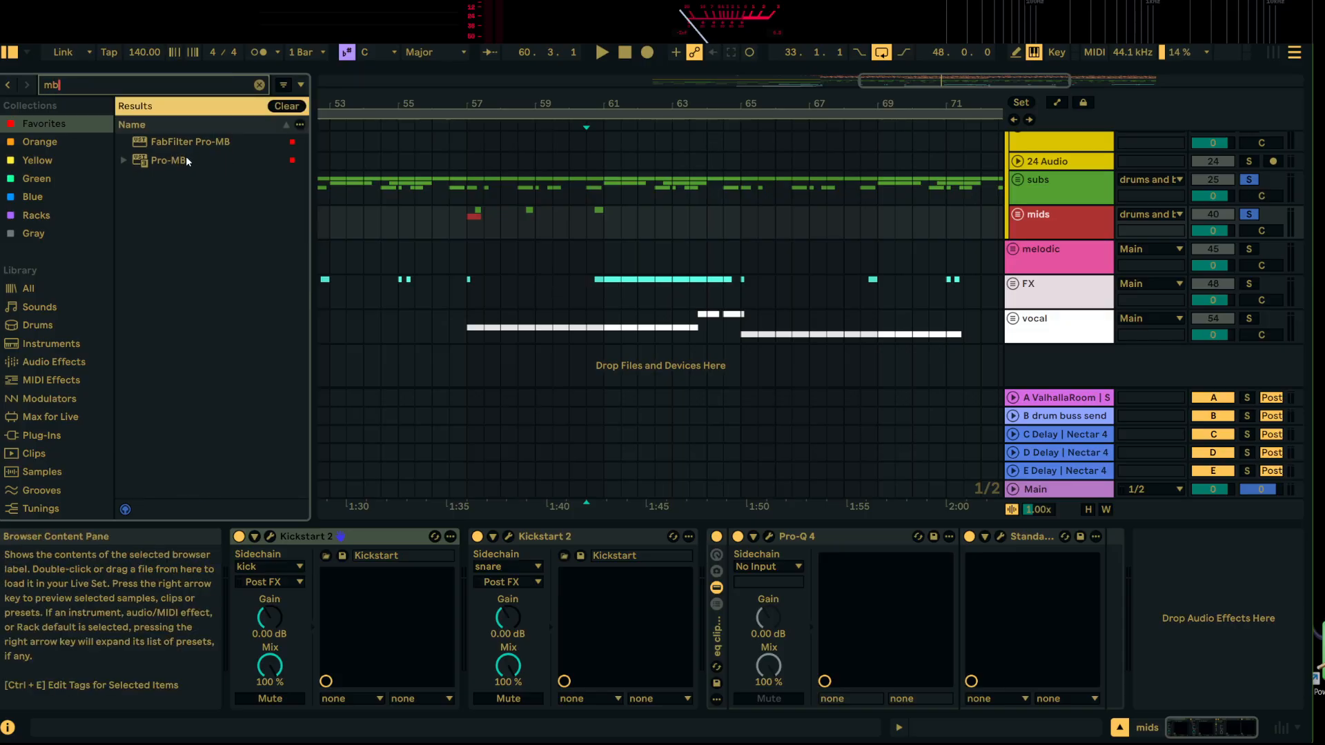
pyautogui.click(185, 160)
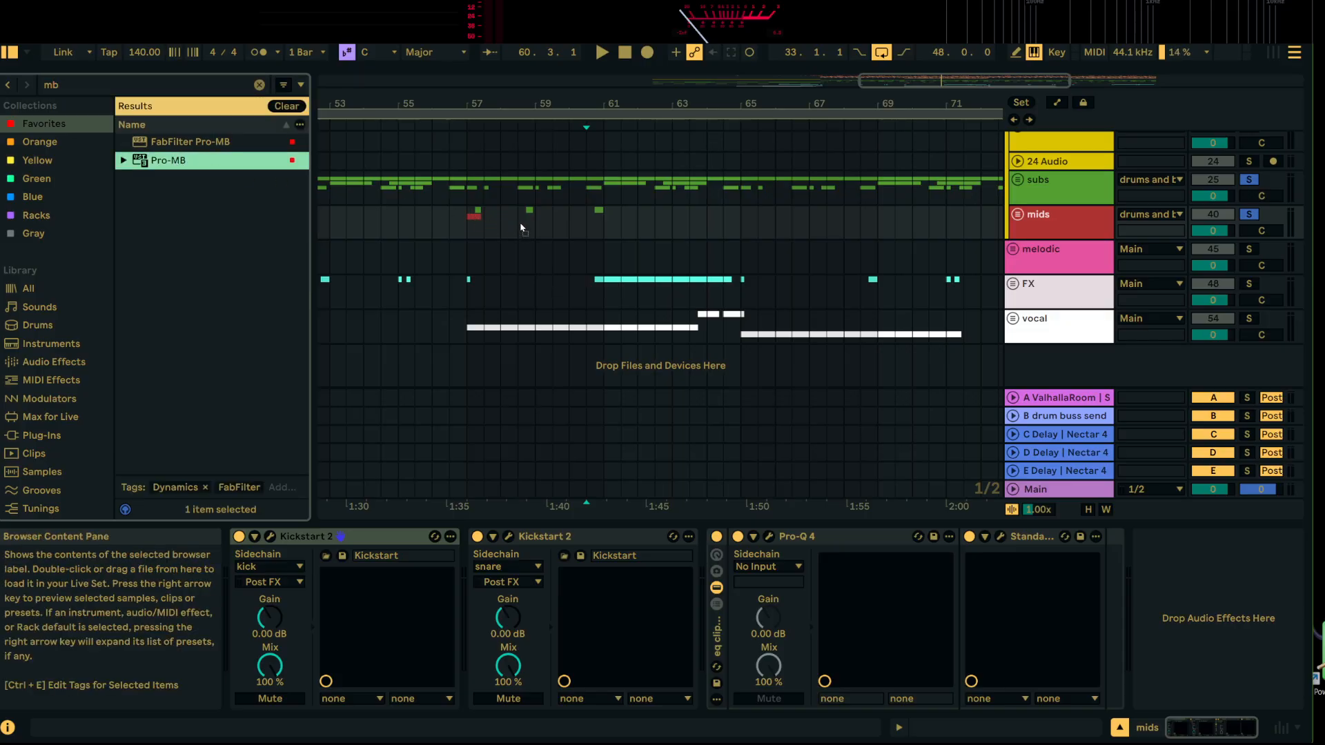
pyautogui.moveTo(521, 227); pyautogui.dragTo(520, 223)
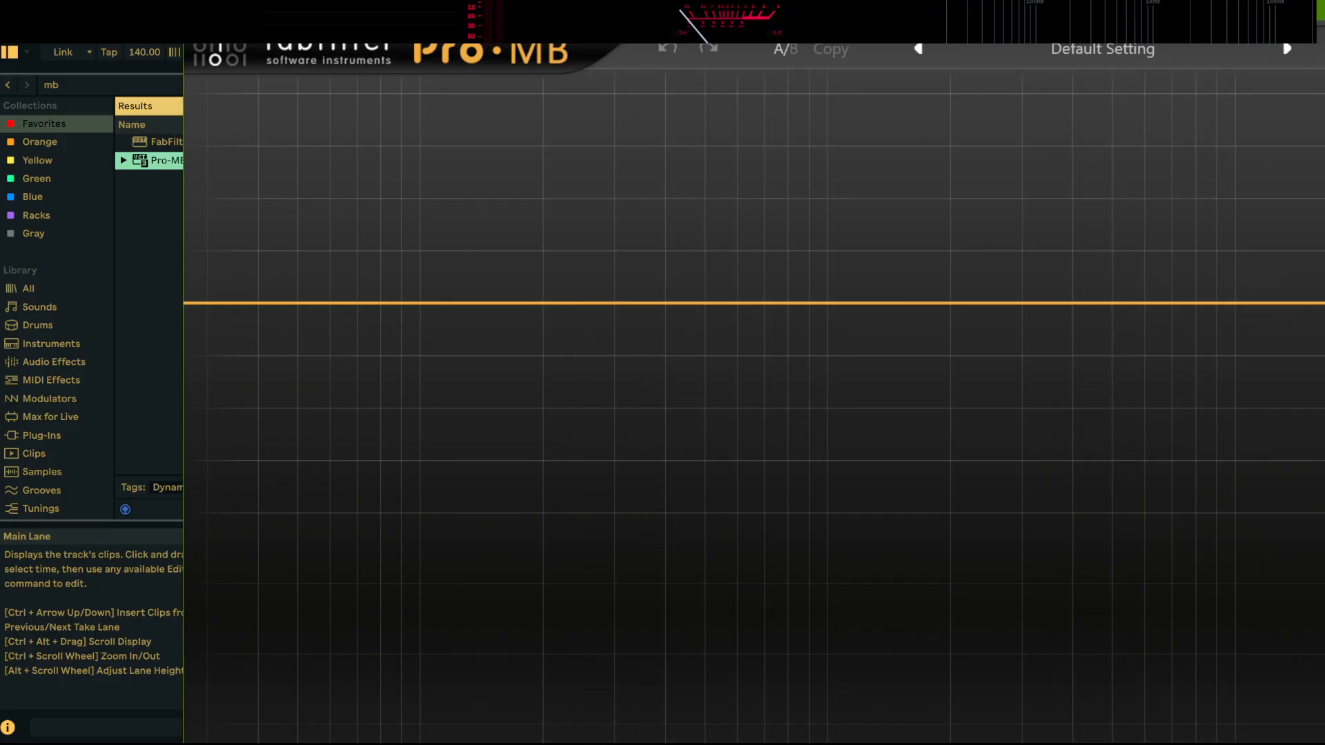
# Step: Reposition the oversized Pro-MB window to reach its display and play the soloed mids and subs from 60.3.1
pyautogui.moveTo(1101, 12); pyautogui.dragTo(1100, 731)
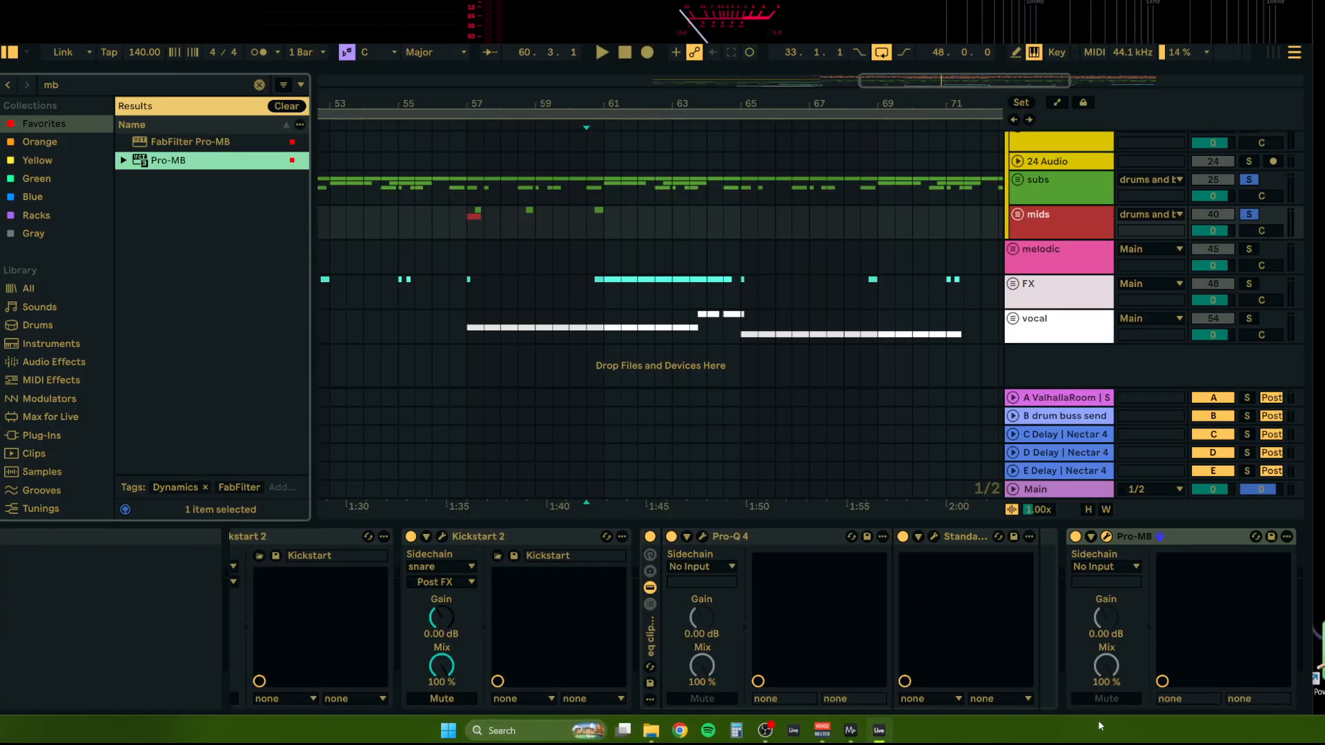
pyautogui.moveTo(930, 728); pyautogui.dragTo(1140, 134)
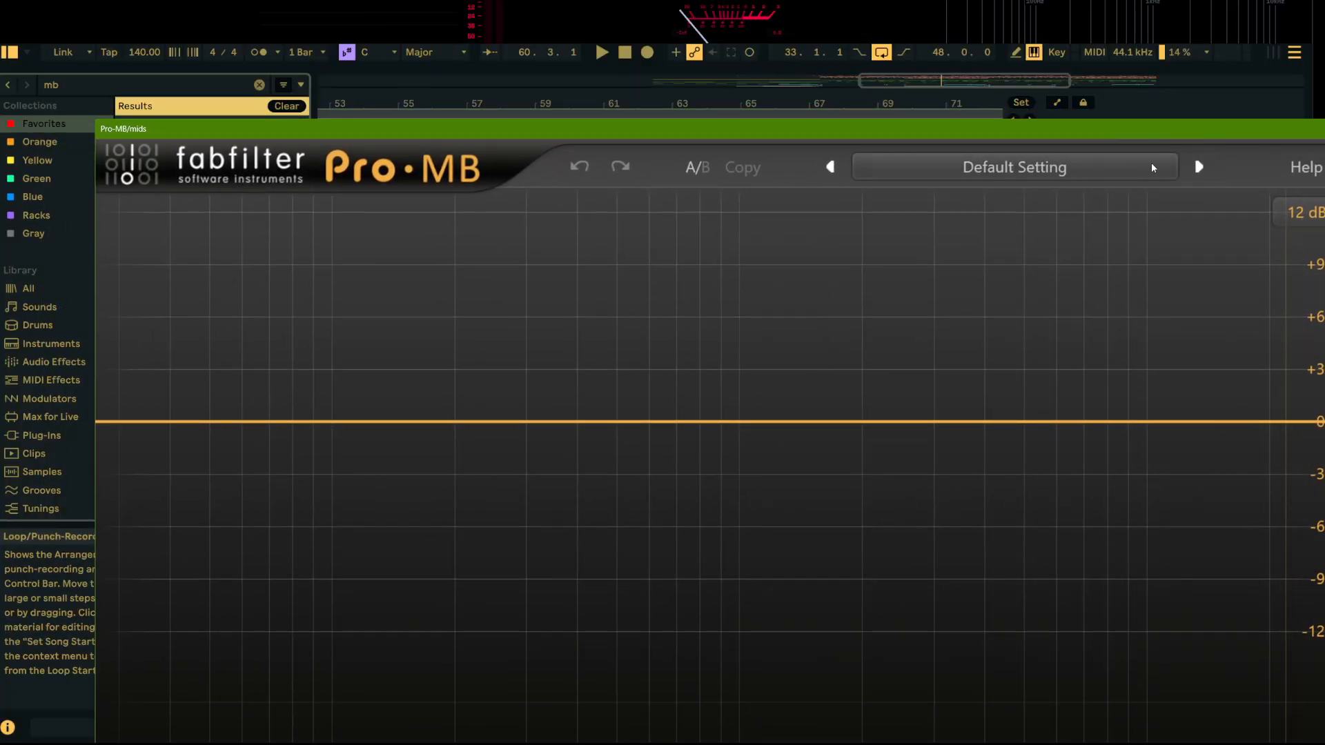
pyautogui.moveTo(1312, 130); pyautogui.dragTo(1041, 76)
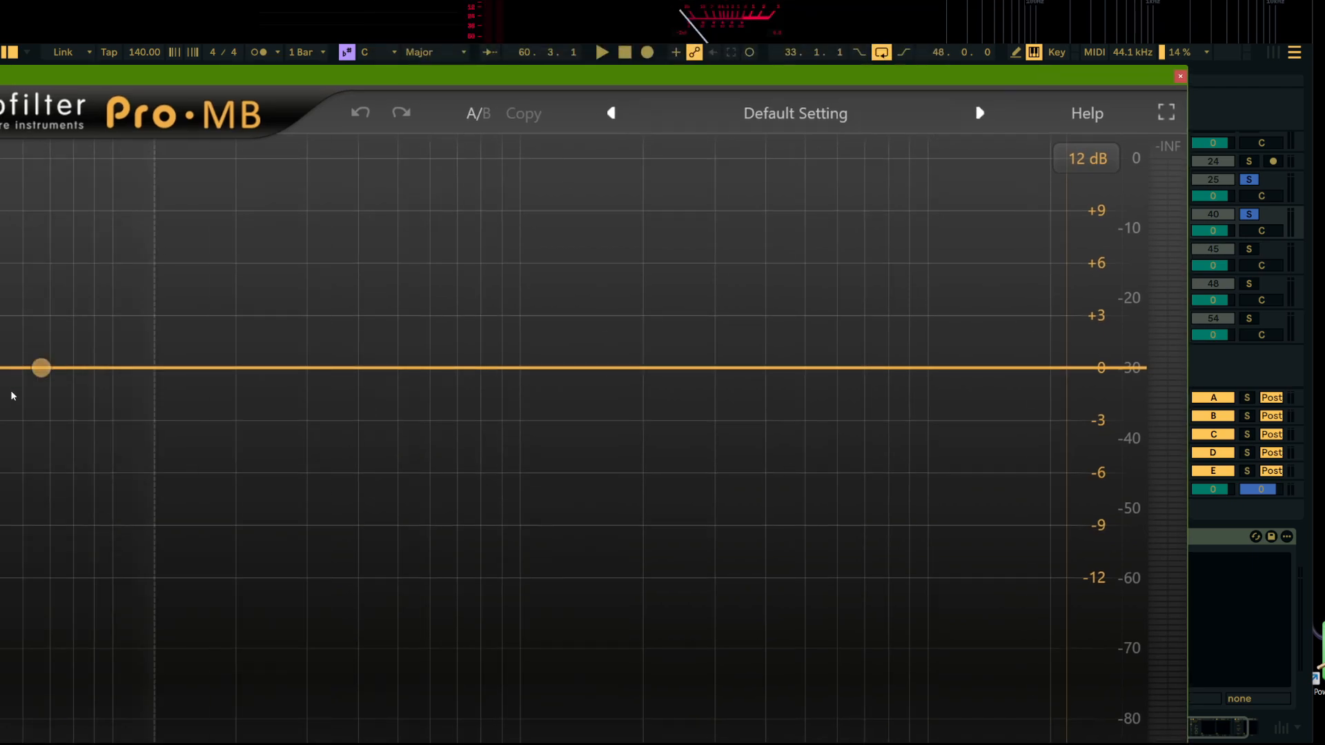
pyautogui.moveTo(2, 428); pyautogui.dragTo(348, 331)
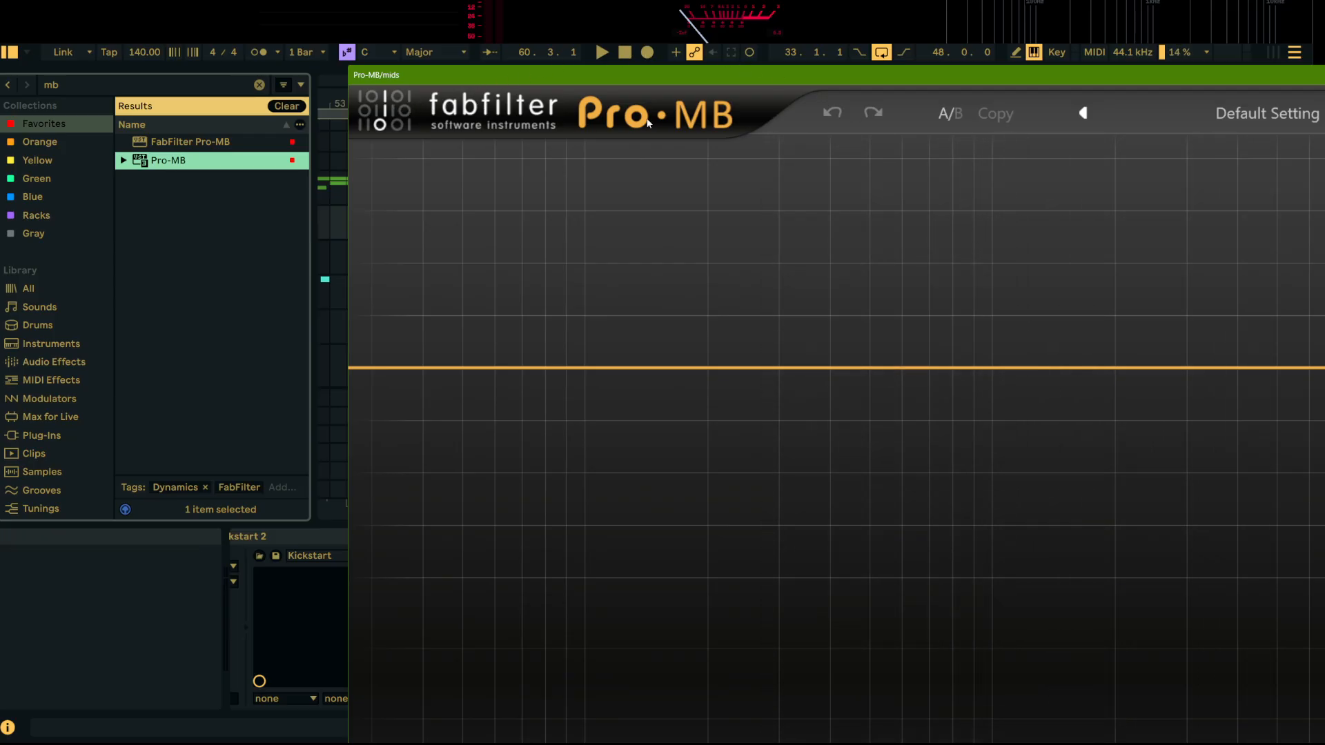
pyautogui.moveTo(1138, 69); pyautogui.dragTo(777, 13)
pyautogui.press('space')
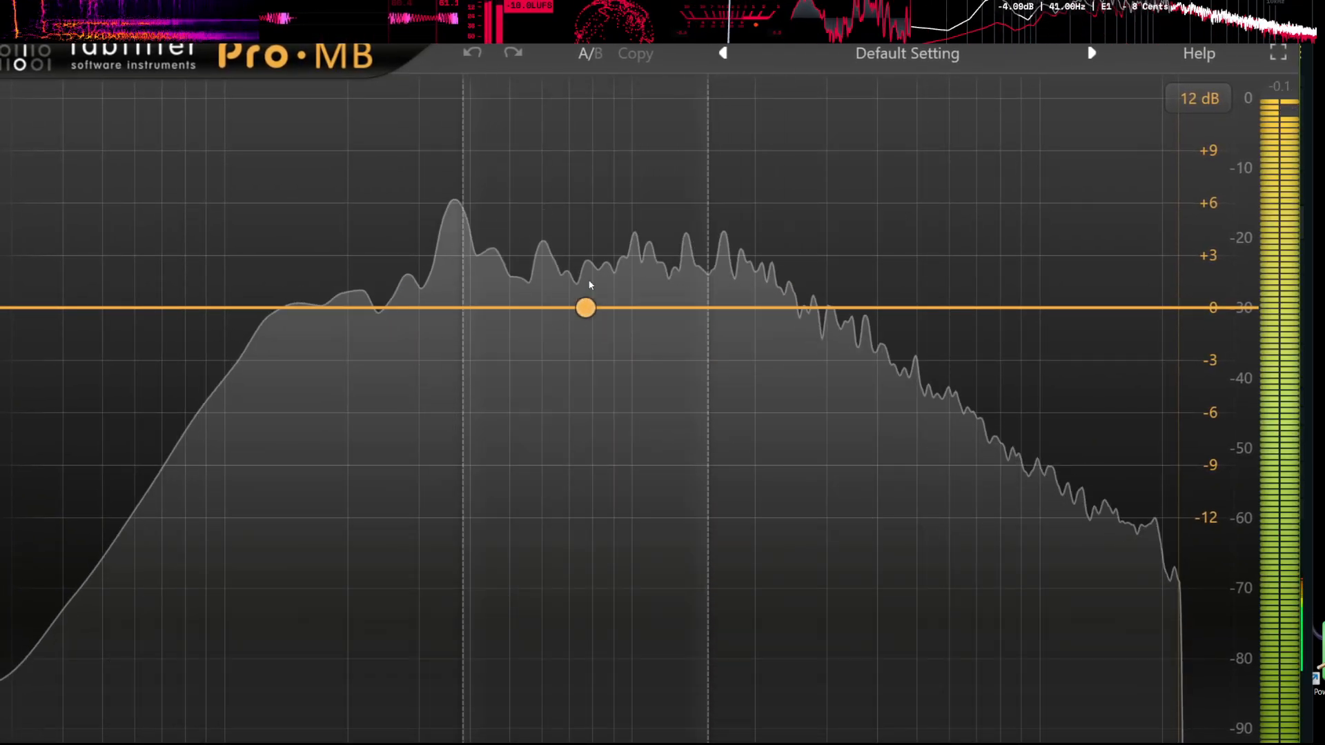
# Step: Quit the audio meter overlay, discarding its "1080p format" layout changes, and move the Pro-MB window down clear of the arrangement
pyautogui.moveTo(1, 38)
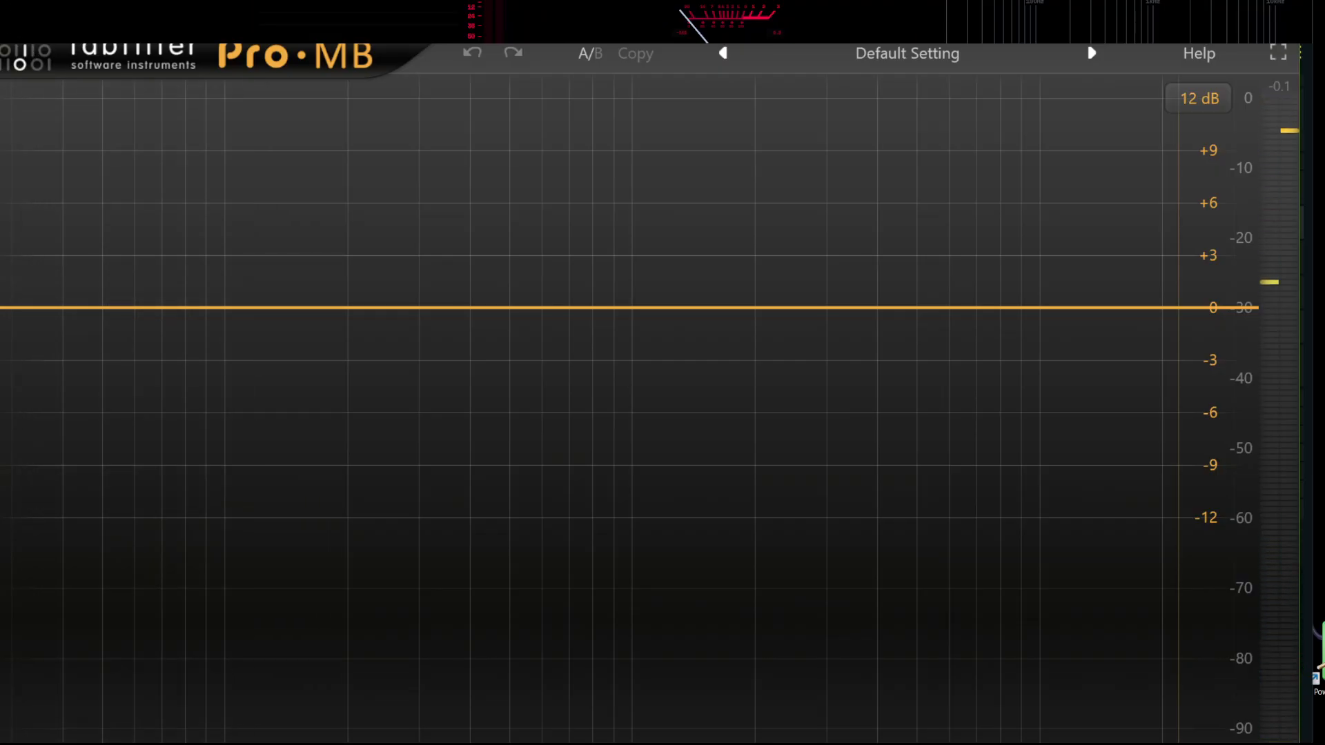
pyautogui.moveTo(42, 6)
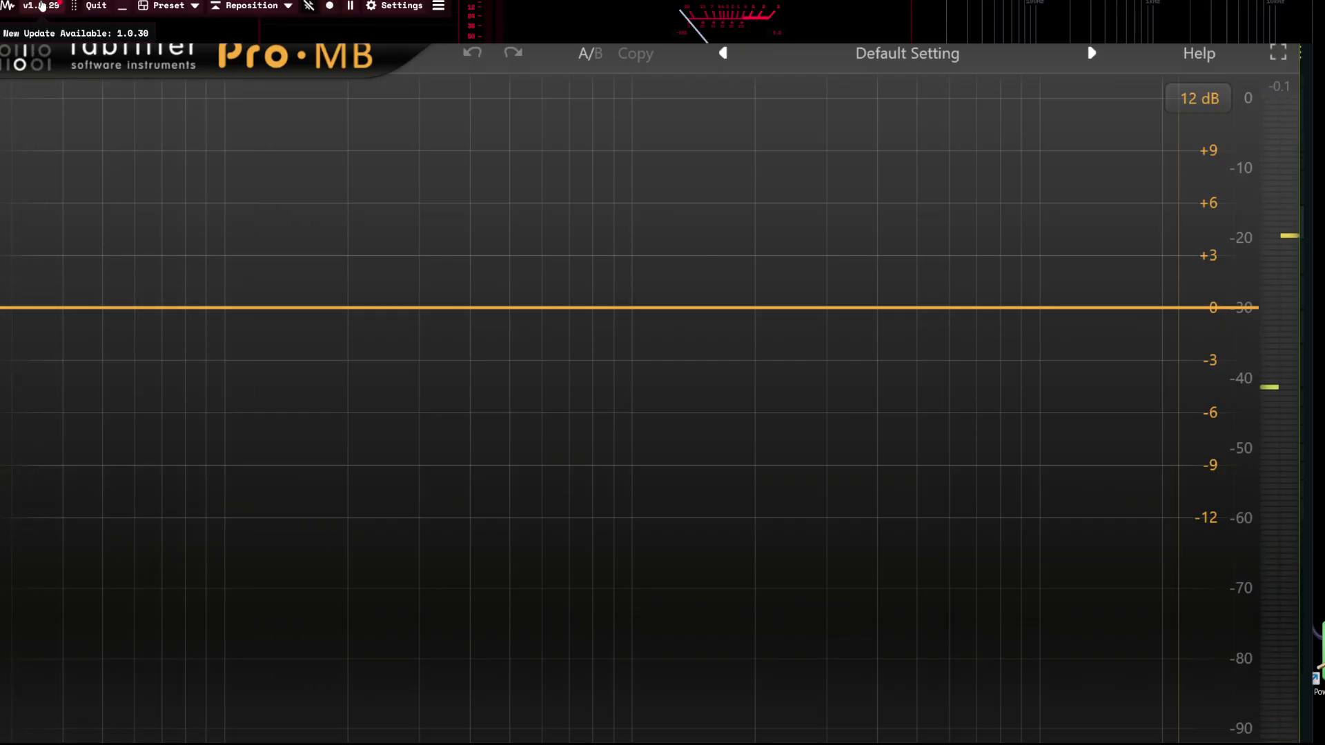
pyautogui.click(97, 6)
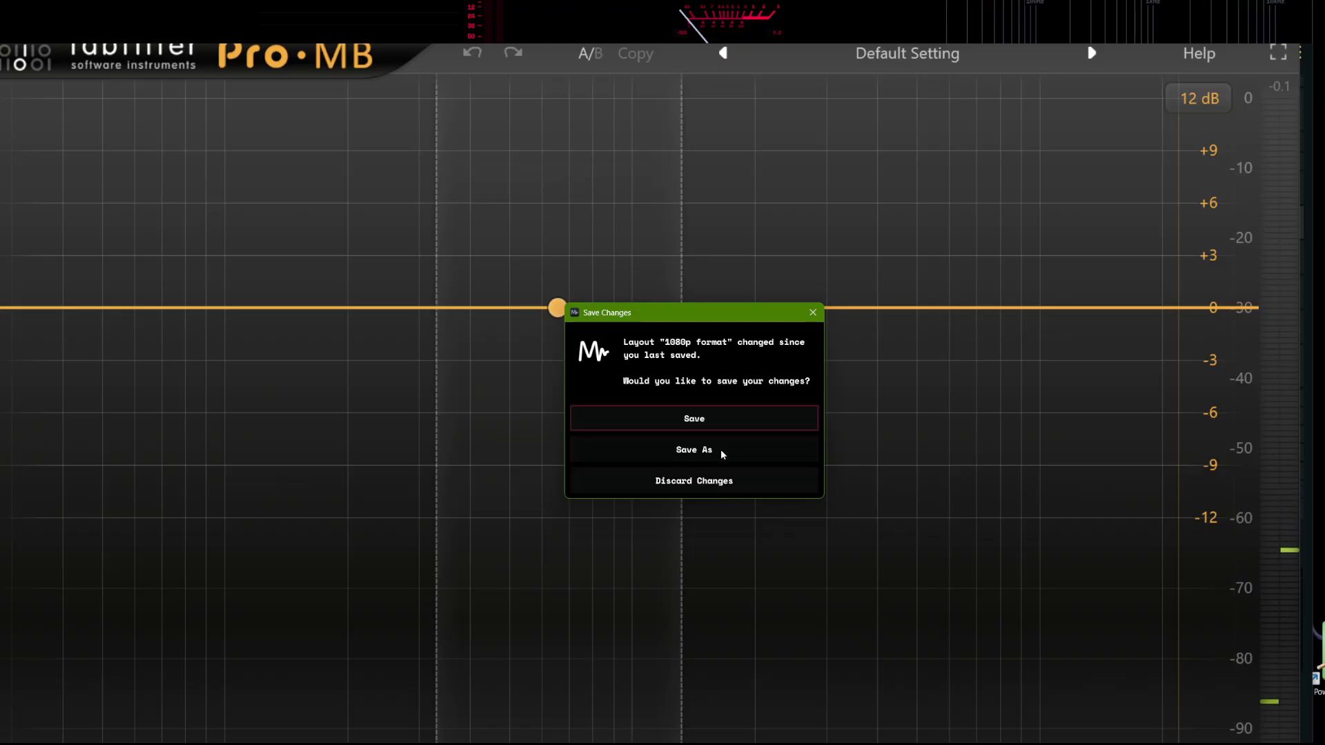
pyautogui.click(718, 486)
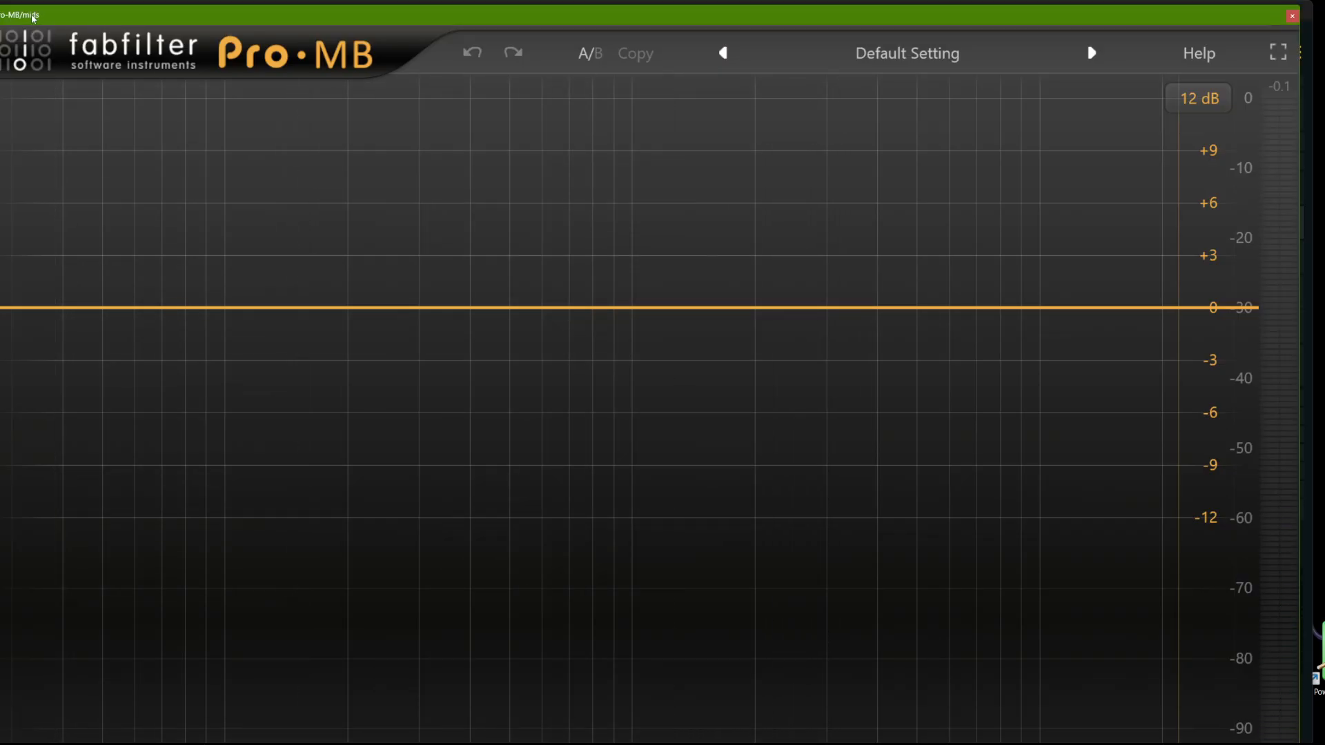
pyautogui.moveTo(33, 15); pyautogui.dragTo(27, 549)
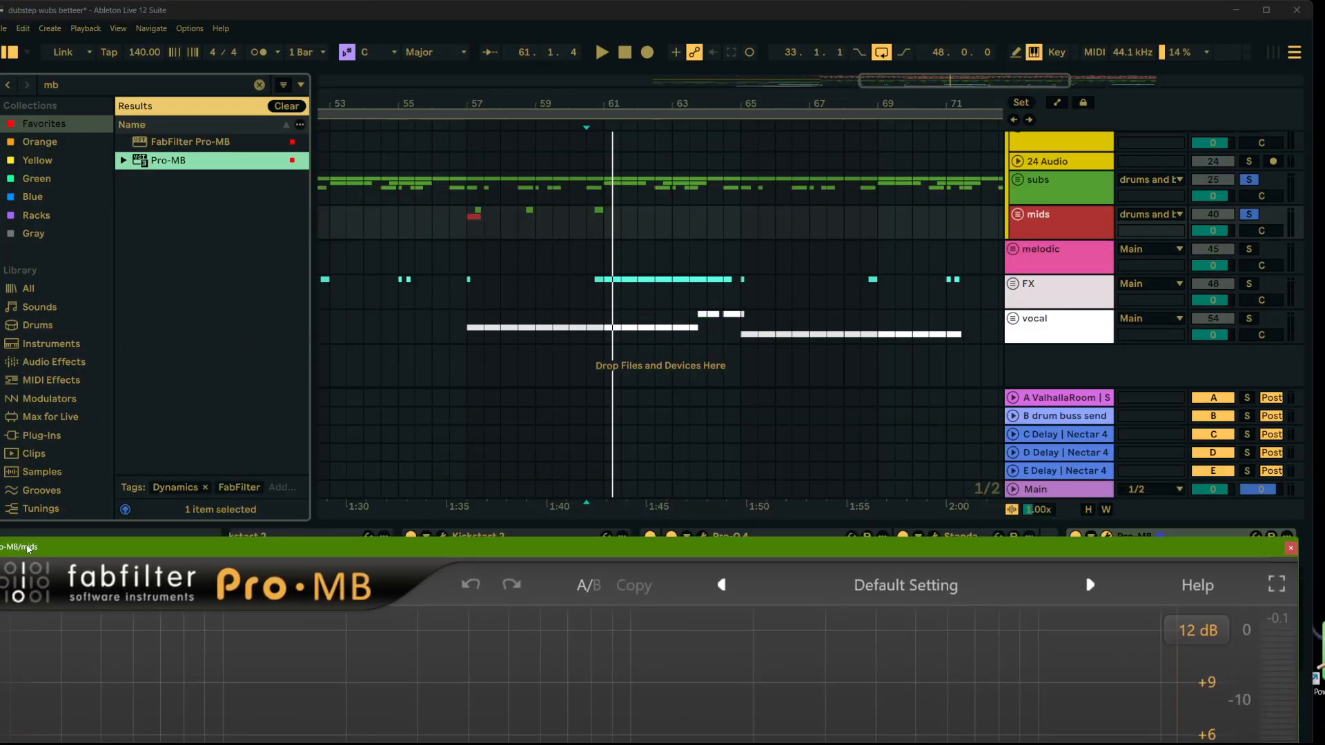
# Step: Solo only the mids group and move the Pro-MB window back up to show its display during playback
pyautogui.click(1257, 222)
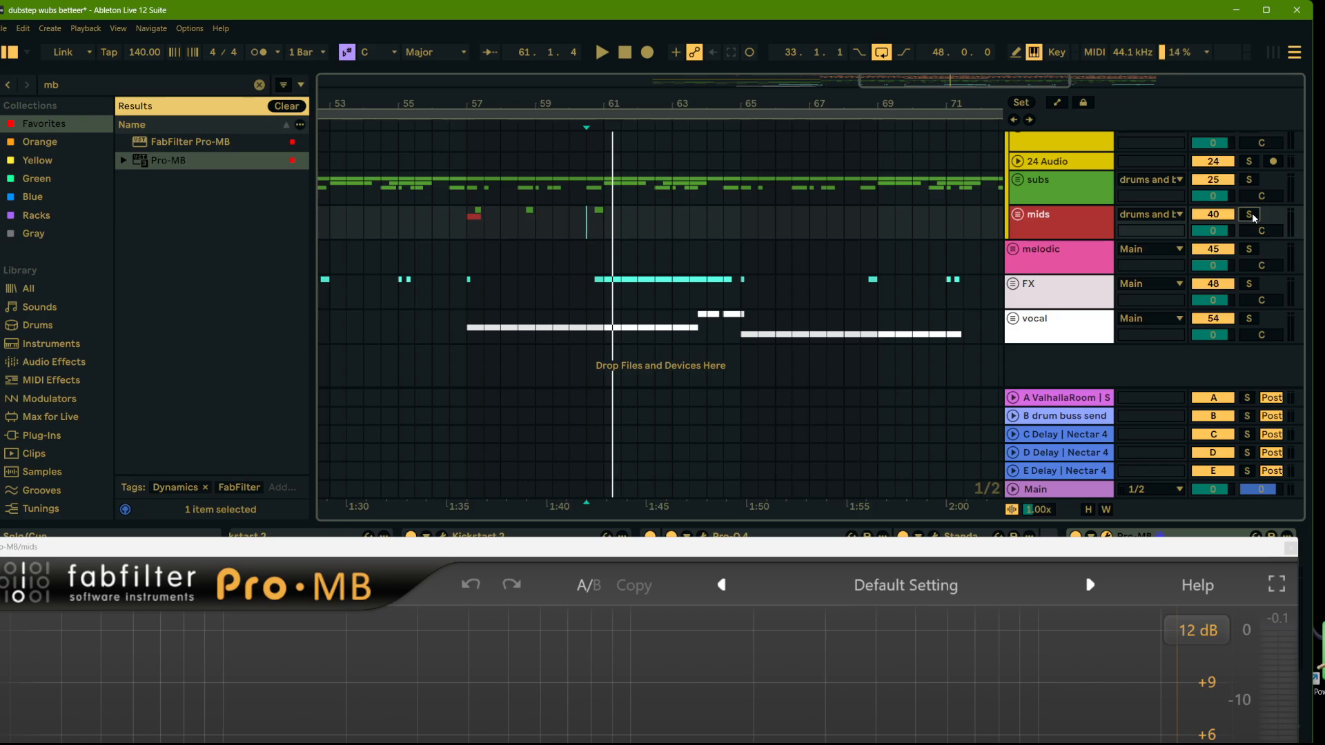
pyautogui.press('space')
pyautogui.moveTo(1083, 547)
pyautogui.mouseDown()
pyautogui.moveTo(811, 4)
pyautogui.moveTo(795, 145)
pyautogui.moveTo(733, 113)
pyautogui.moveTo(733, 96)
pyautogui.moveTo(825, 21)
pyautogui.mouseUp()
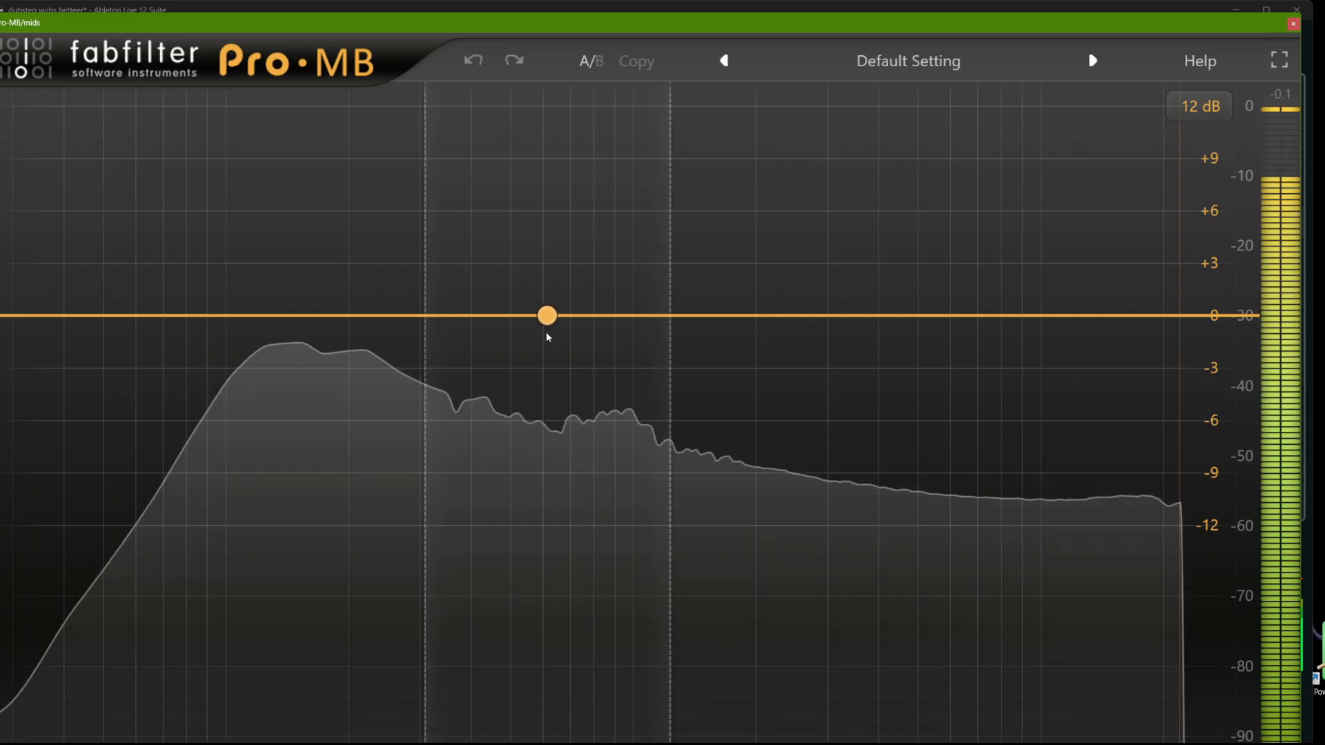
# Step: Add a Pro-MB band centred at about 684 Hz, widening it on both its low and high crossover edges
pyautogui.click(547, 334)
pyautogui.moveTo(670, 312); pyautogui.dragTo(826, 314)
pyautogui.moveTo(407, 315); pyautogui.dragTo(307, 312)
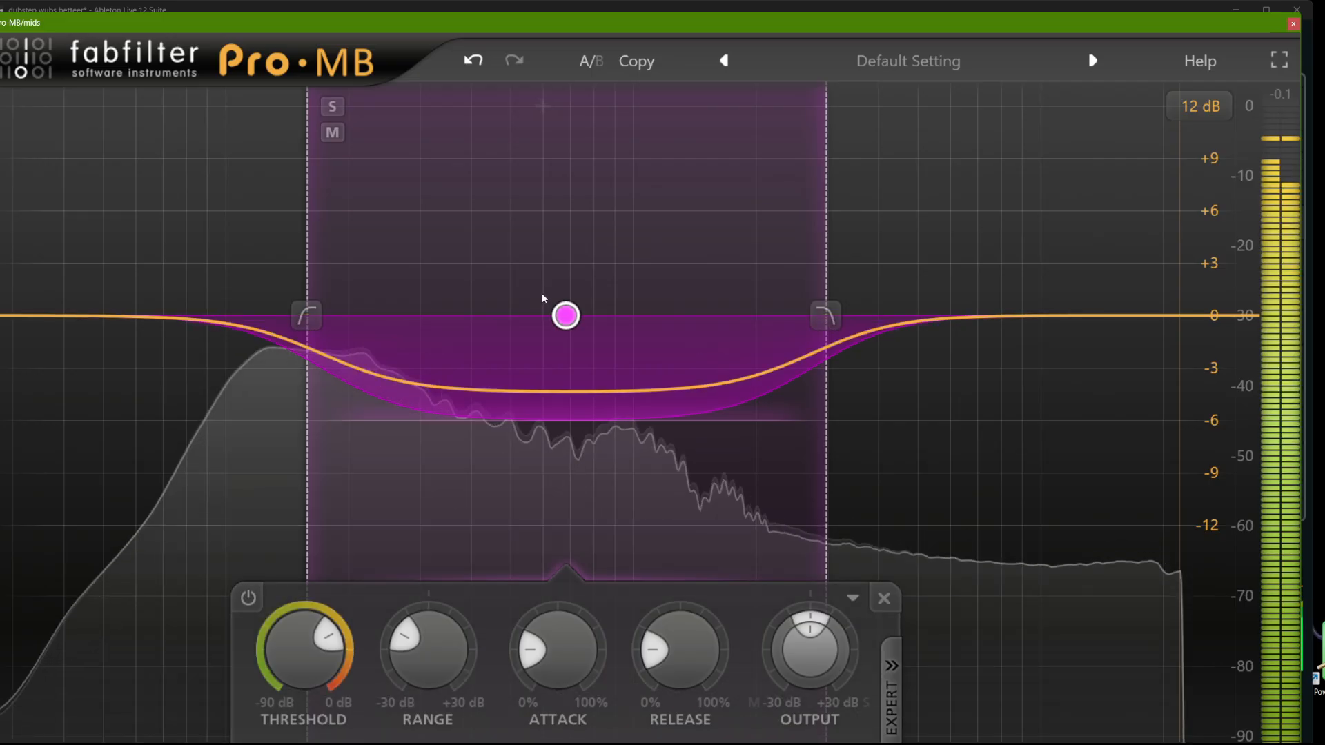
# Step: Switch the Pro-MB band's side chain from internal to external in its expert settings
pyautogui.click(890, 697)
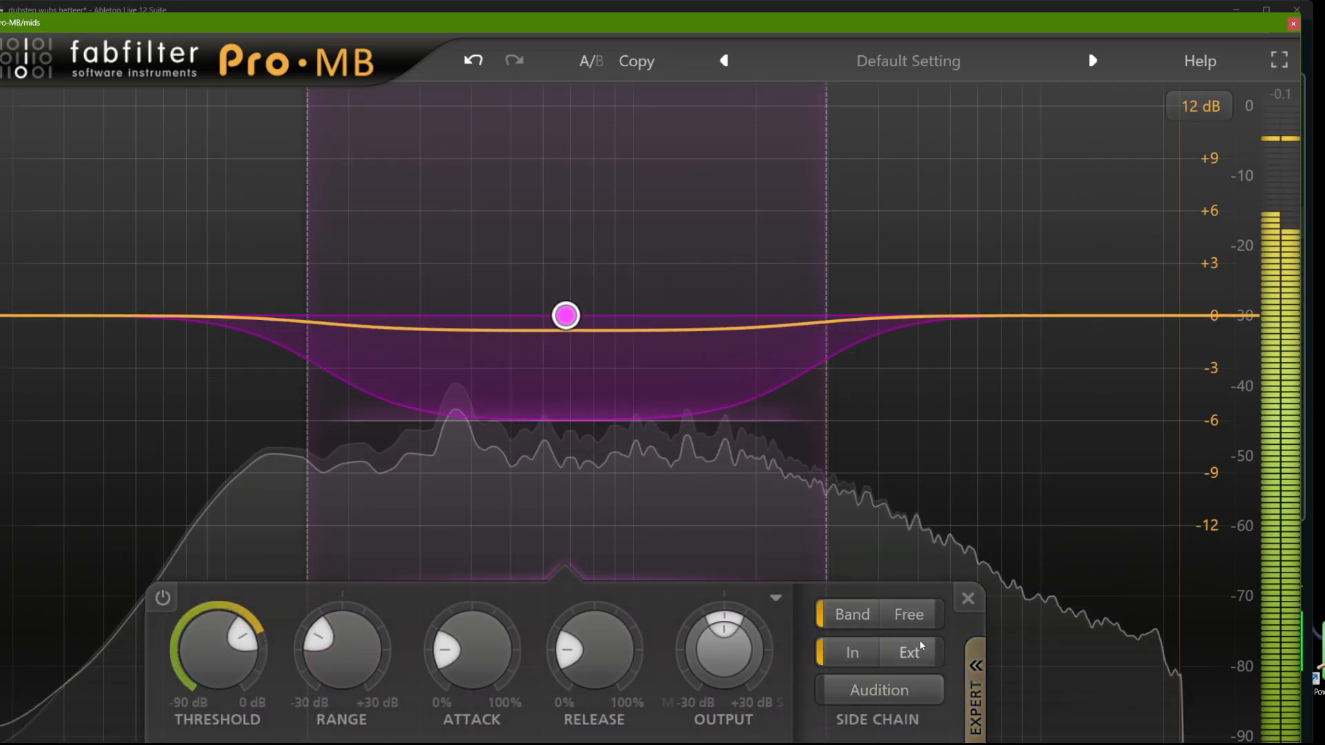
pyautogui.click(920, 649)
pyautogui.click(976, 695)
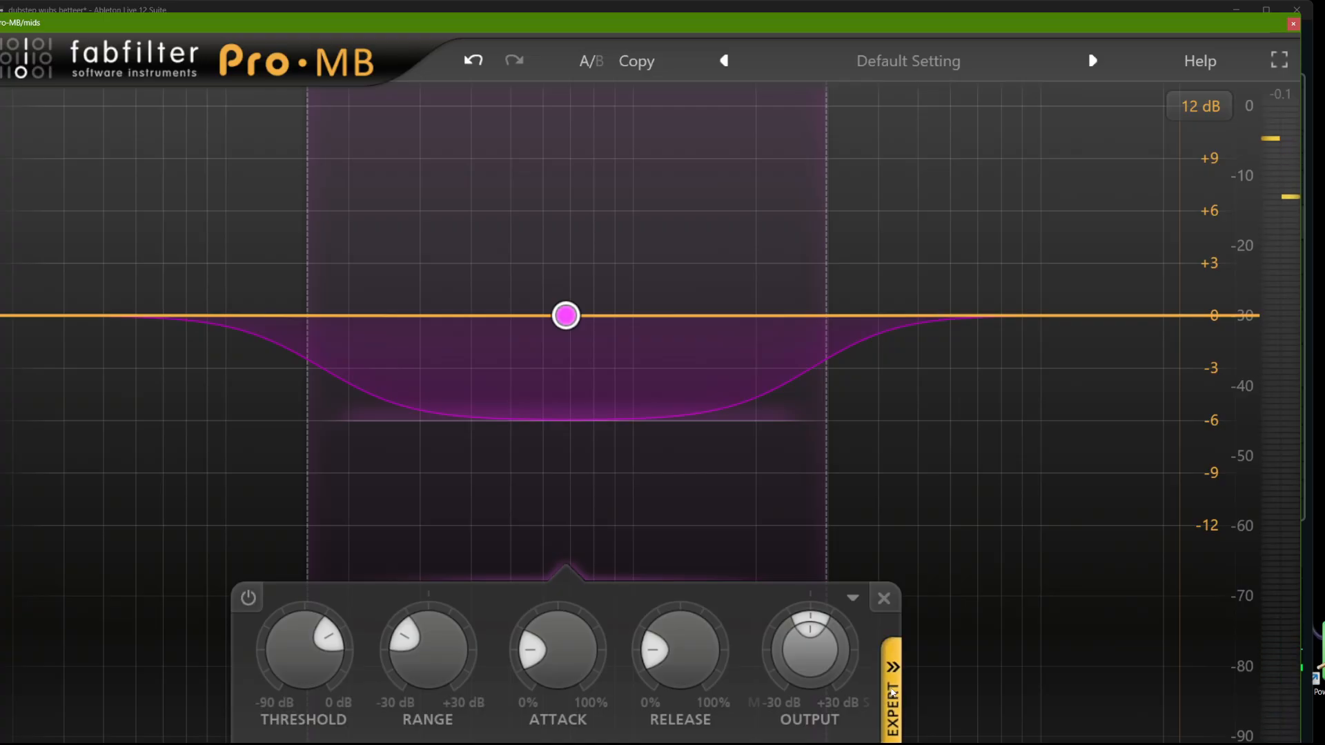
# Step: Lower the band's threshold and attack, set its release to about 9.2%, and set its range to about -20.6 dB
pyautogui.click(891, 690)
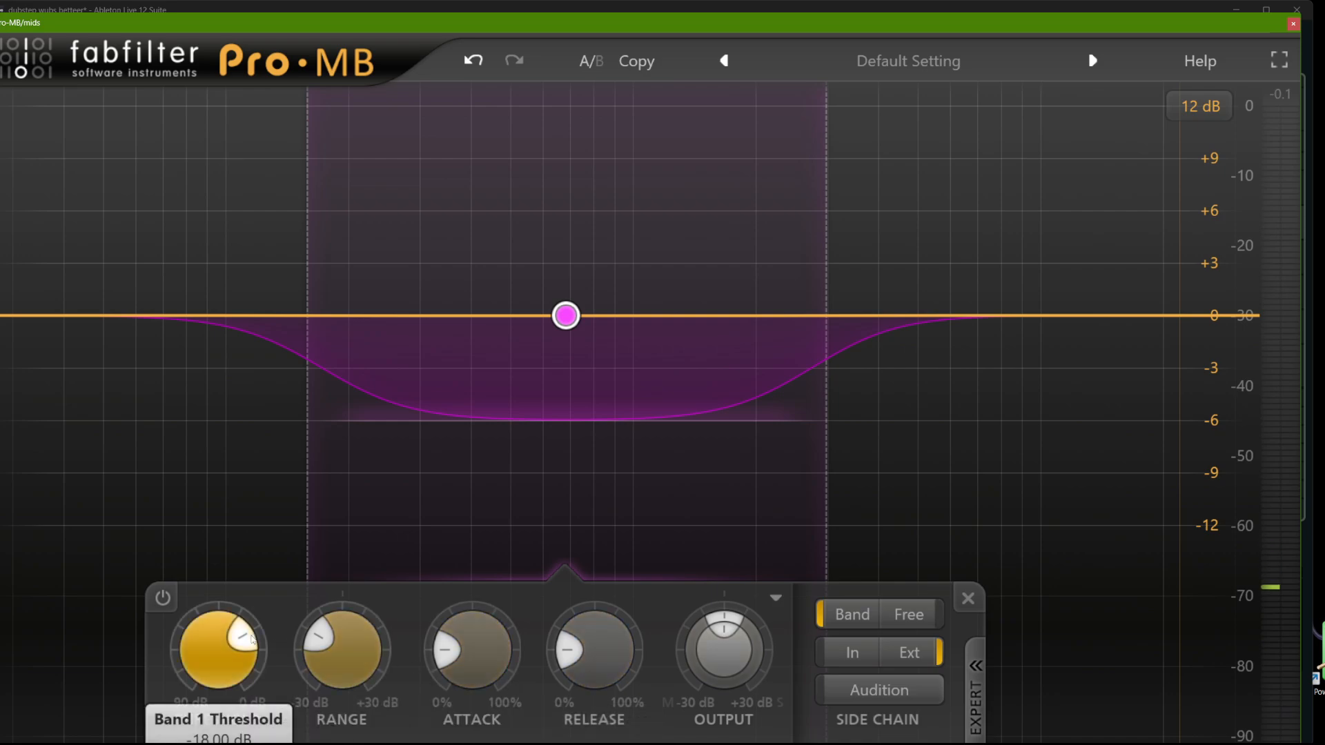
pyautogui.moveTo(218, 649); pyautogui.dragTo(147, 689)
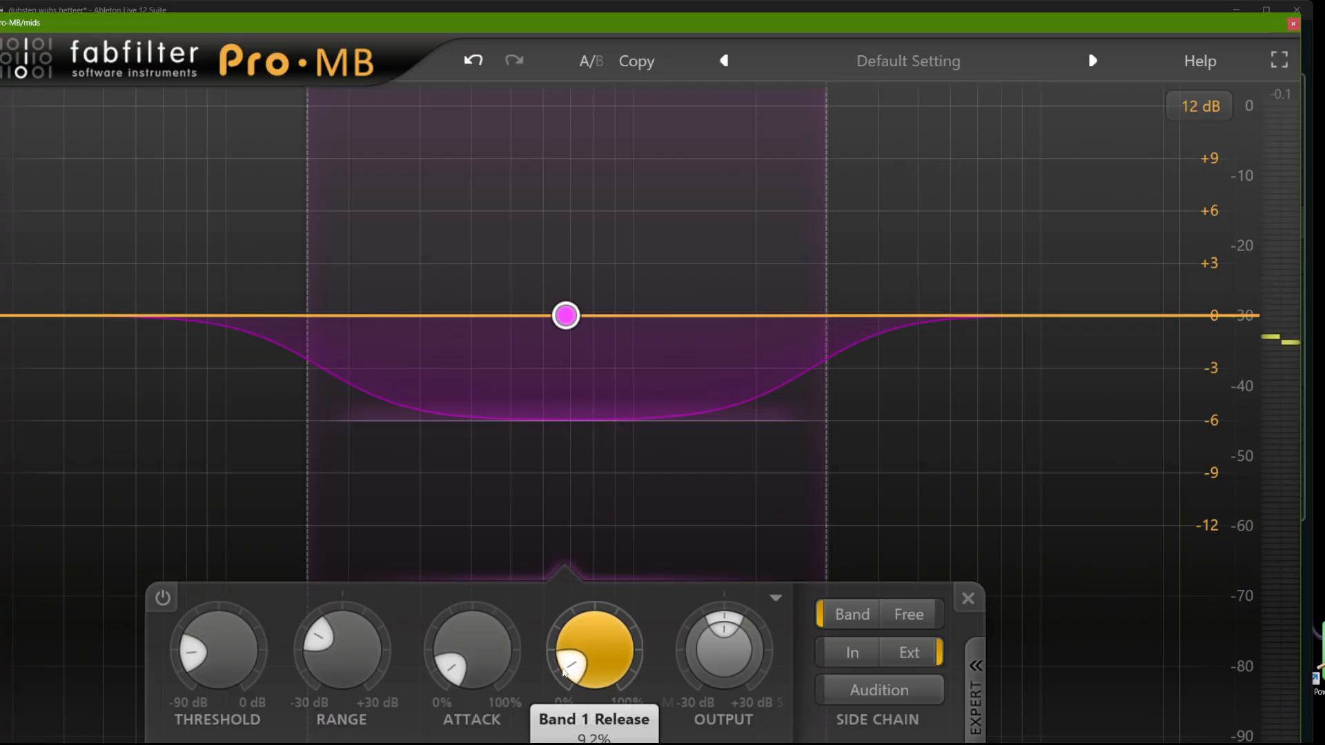
pyautogui.moveTo(318, 641); pyautogui.dragTo(317, 656)
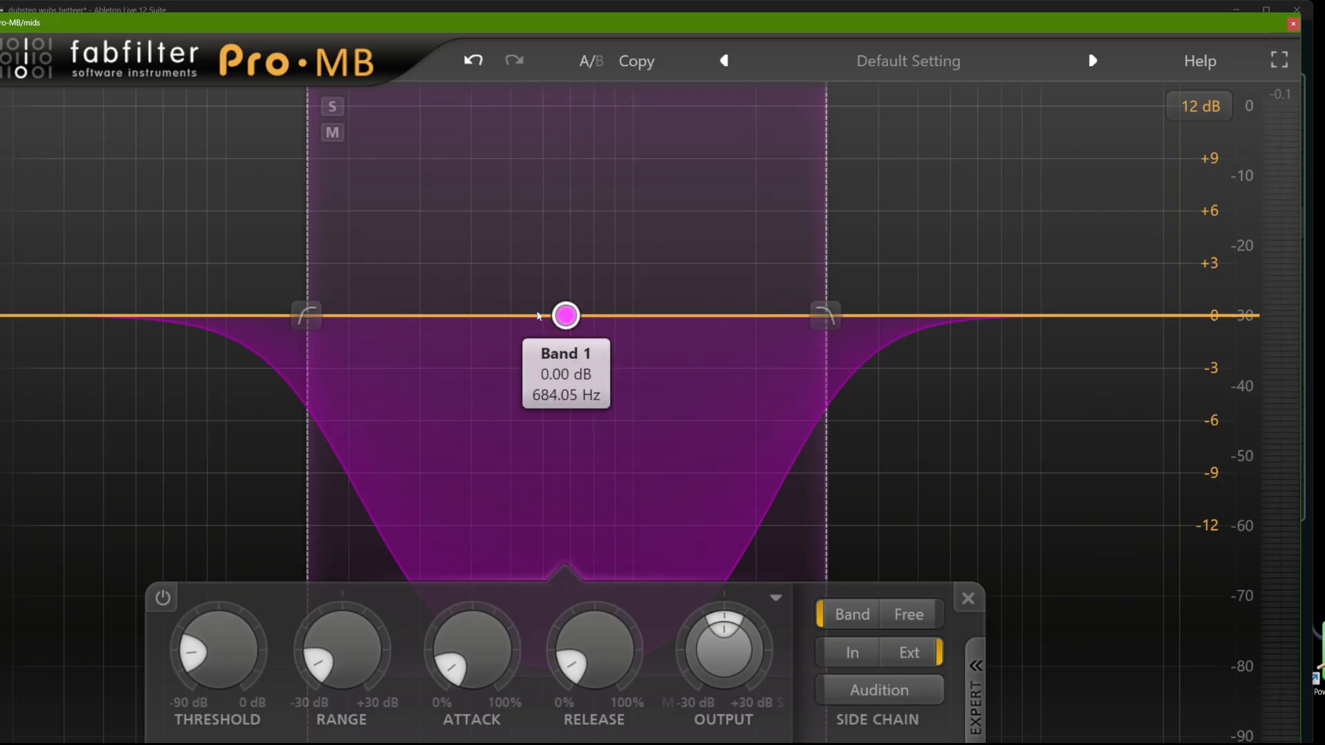
# Step: Play the soloed mids and watch how the band reacts with its external side chain settings
pyautogui.click(975, 683)
pyautogui.click(899, 690)
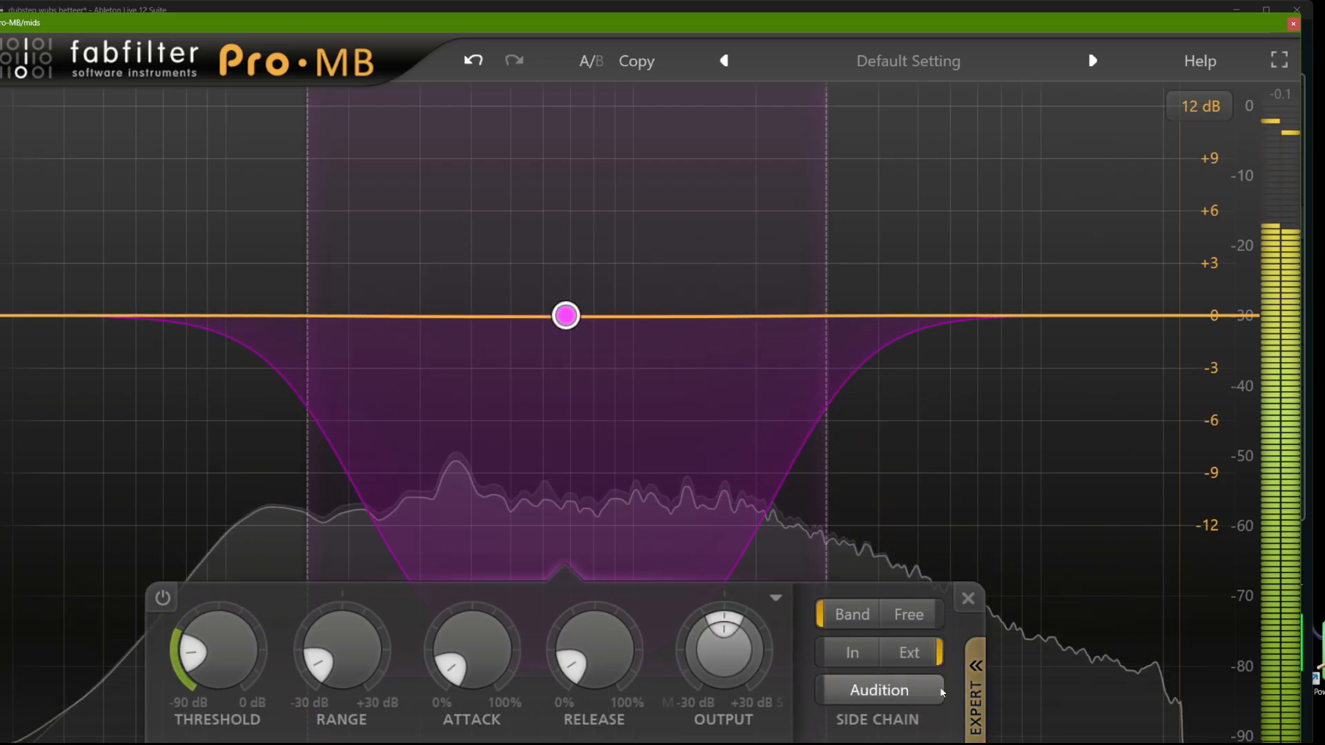
pyautogui.click(975, 689)
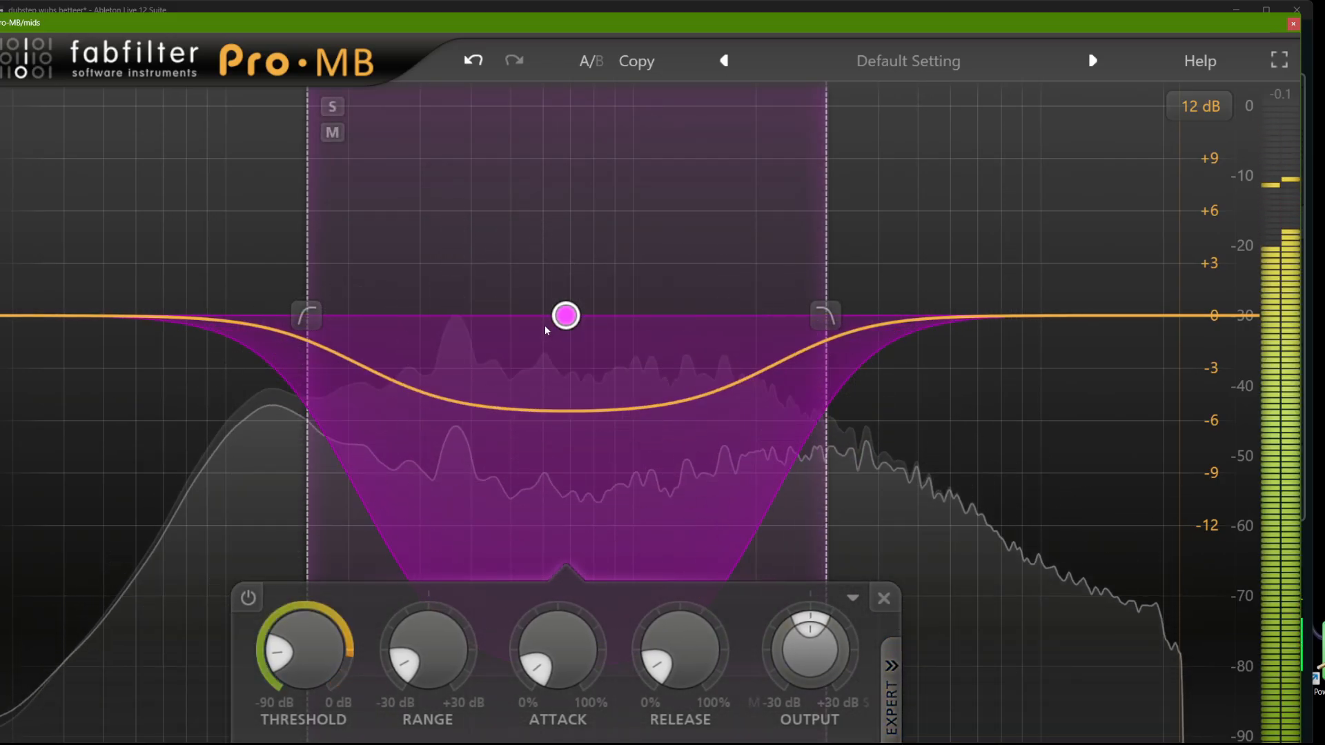
pyautogui.moveTo(541, 364)
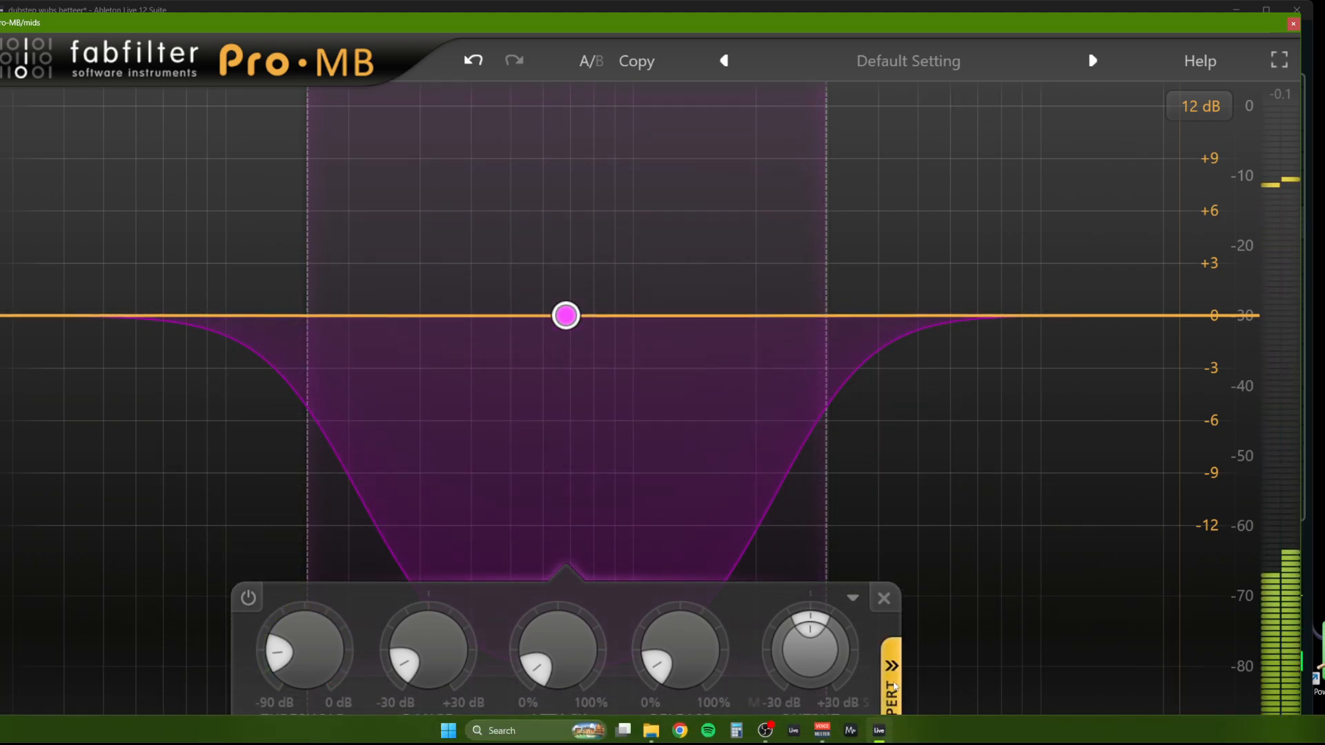
pyautogui.click(892, 680)
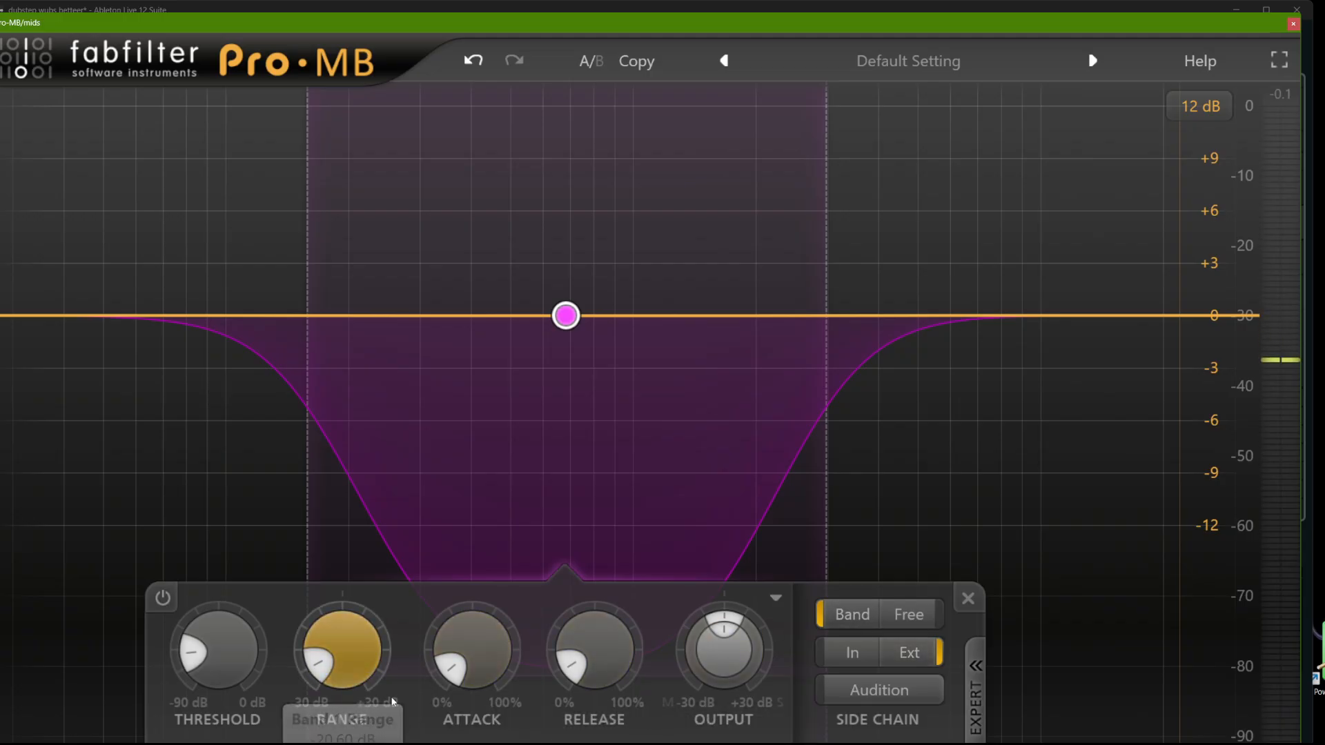
# Step: Close the Pro-MB window and cut the device from the mids group's chain
pyautogui.click(1294, 24)
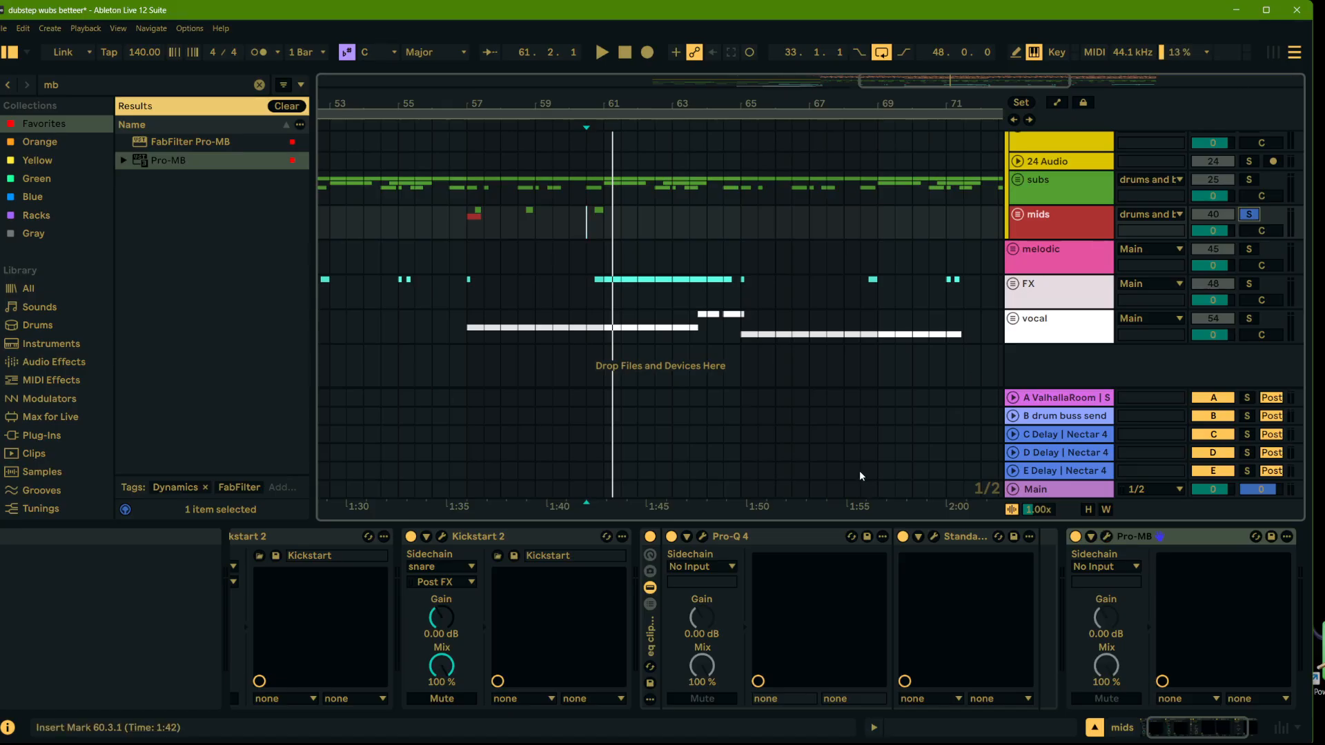
pyautogui.click(1145, 537)
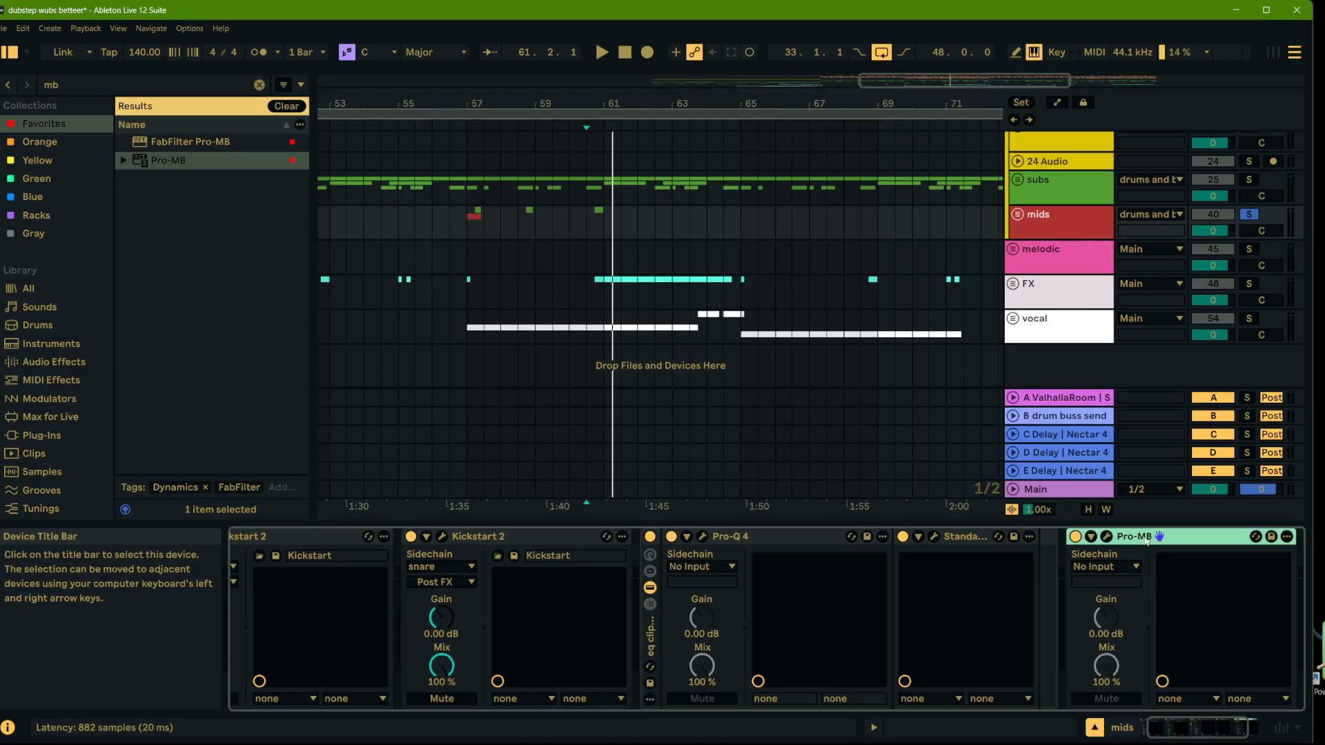
pyautogui.rightClick(1146, 537)
pyautogui.click(1180, 315)
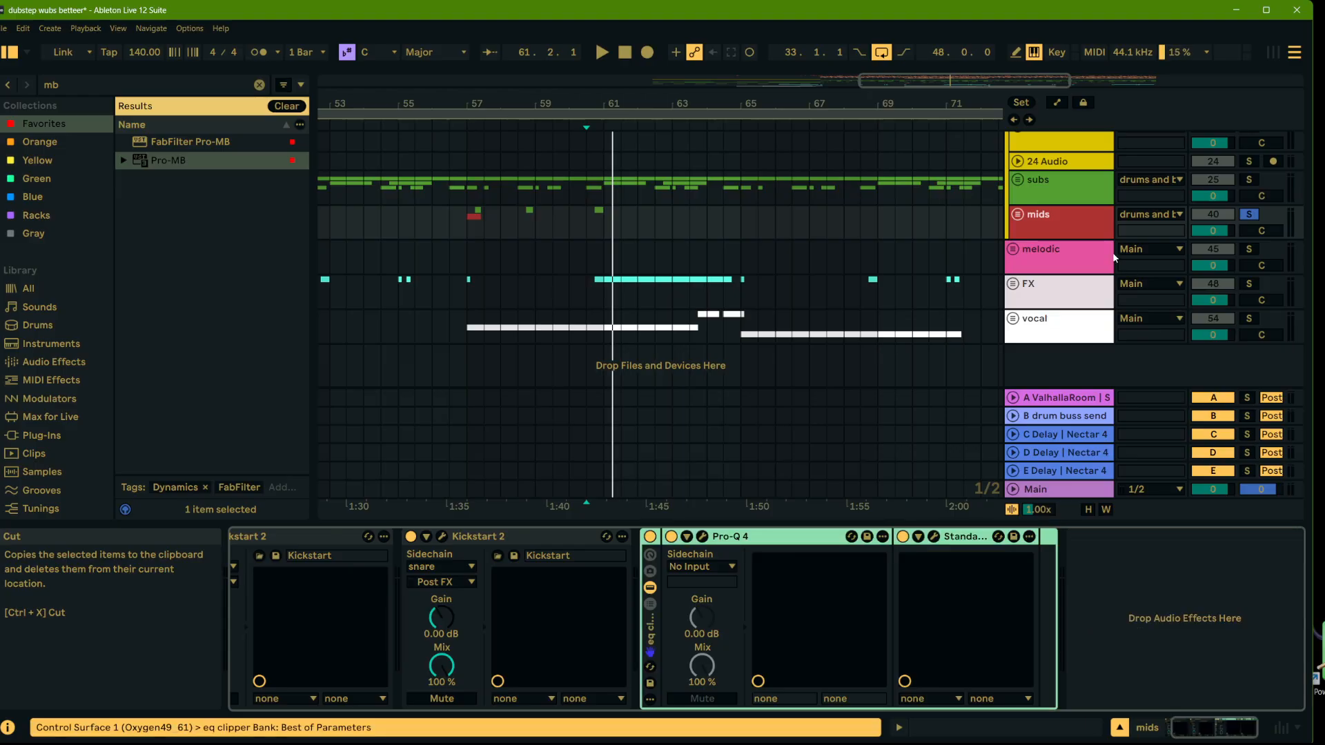
# Step: Paste Pro-MB at the end of the subs group's device chain
pyautogui.click(1074, 180)
pyautogui.moveTo(1216, 728); pyautogui.dragTo(1235, 728)
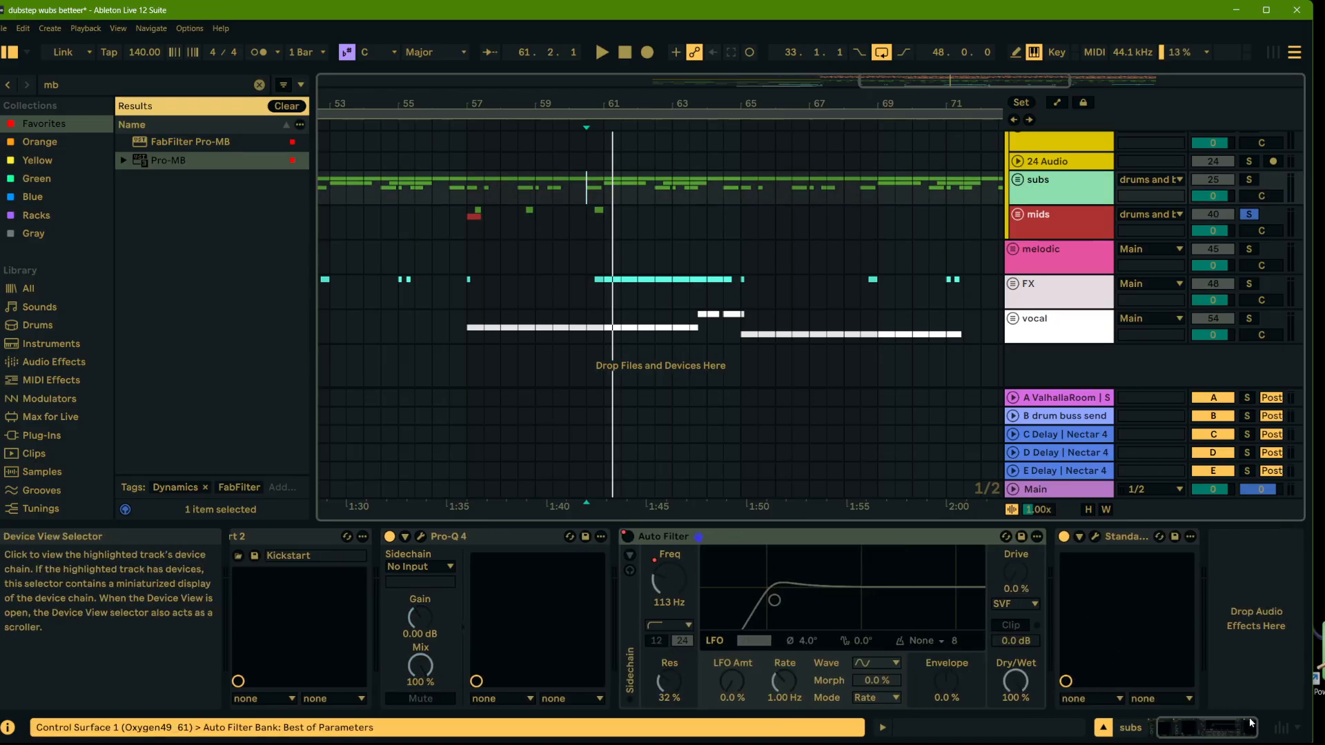
pyautogui.rightClick(1246, 623)
pyautogui.click(1271, 662)
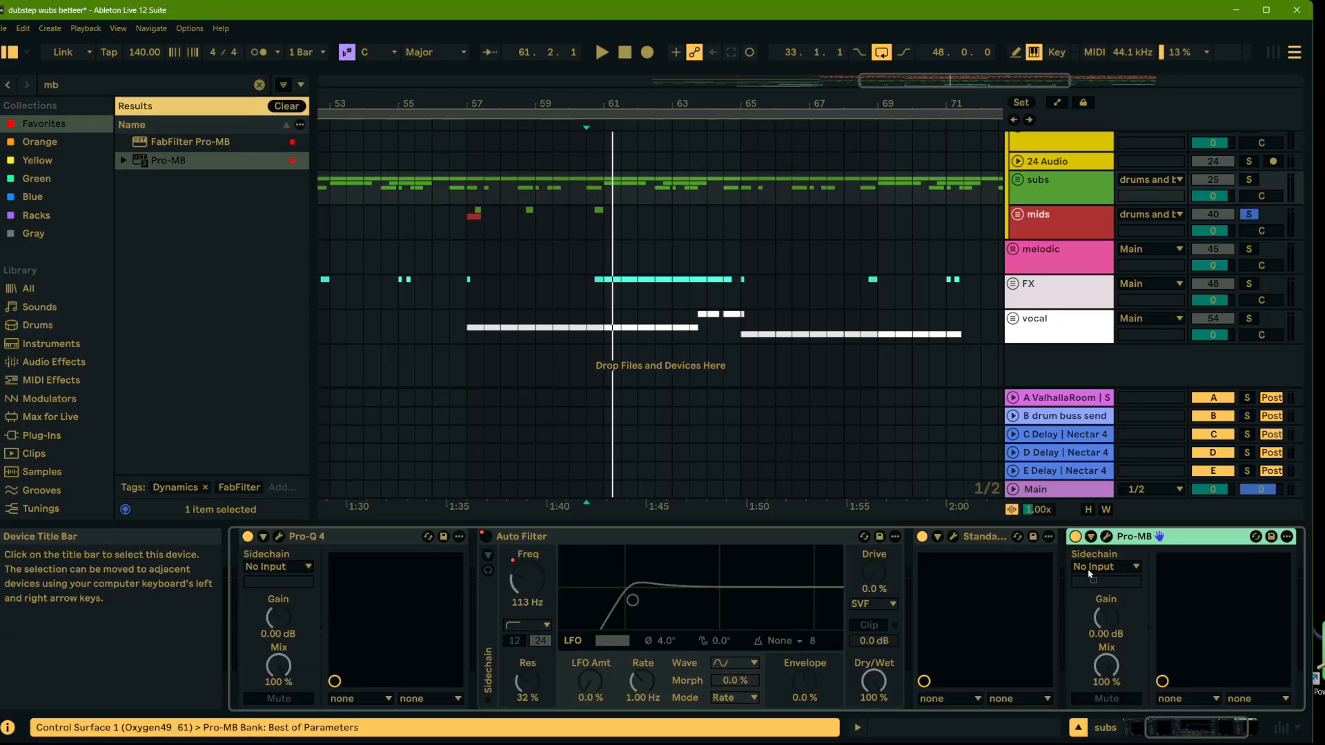
# Step: Move Pro-MB ahead of the final clipper on the subs group and set its sidechain source to mids
pyautogui.moveTo(1091, 574); pyautogui.dragTo(960, 570)
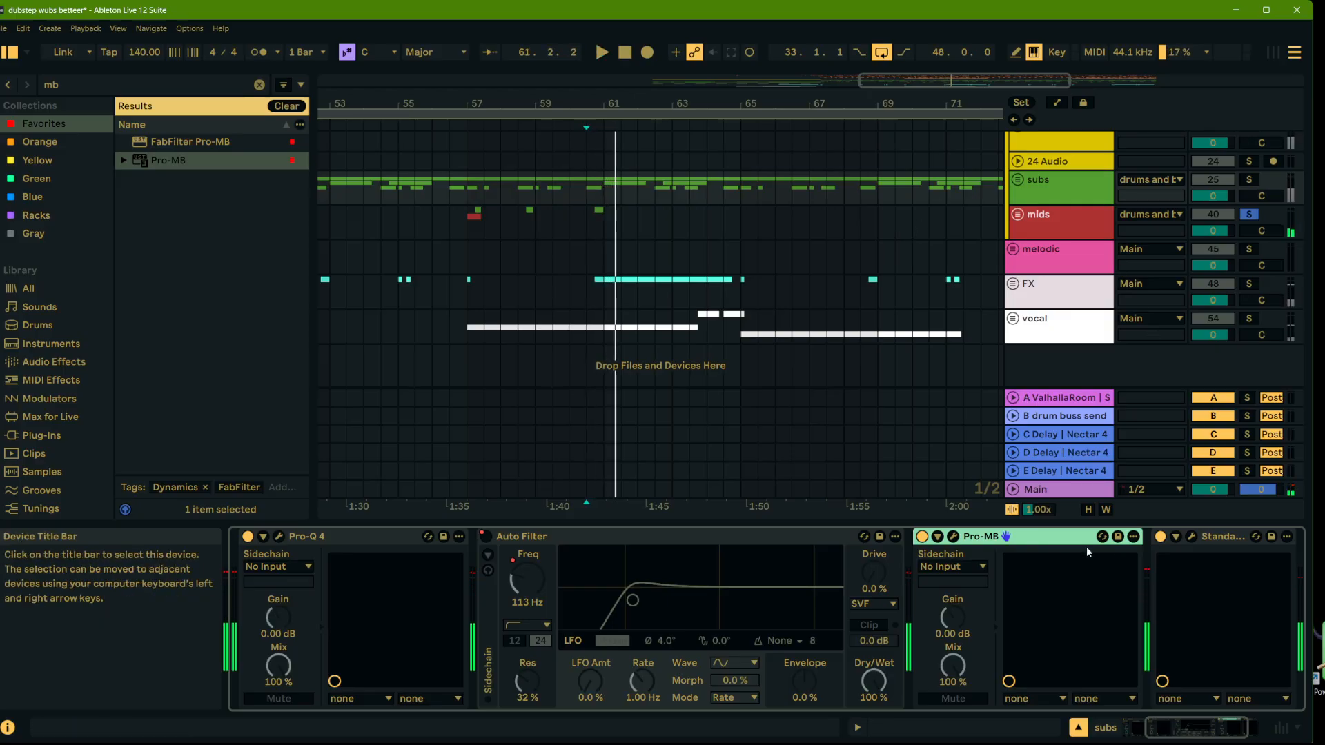
pyautogui.click(961, 570)
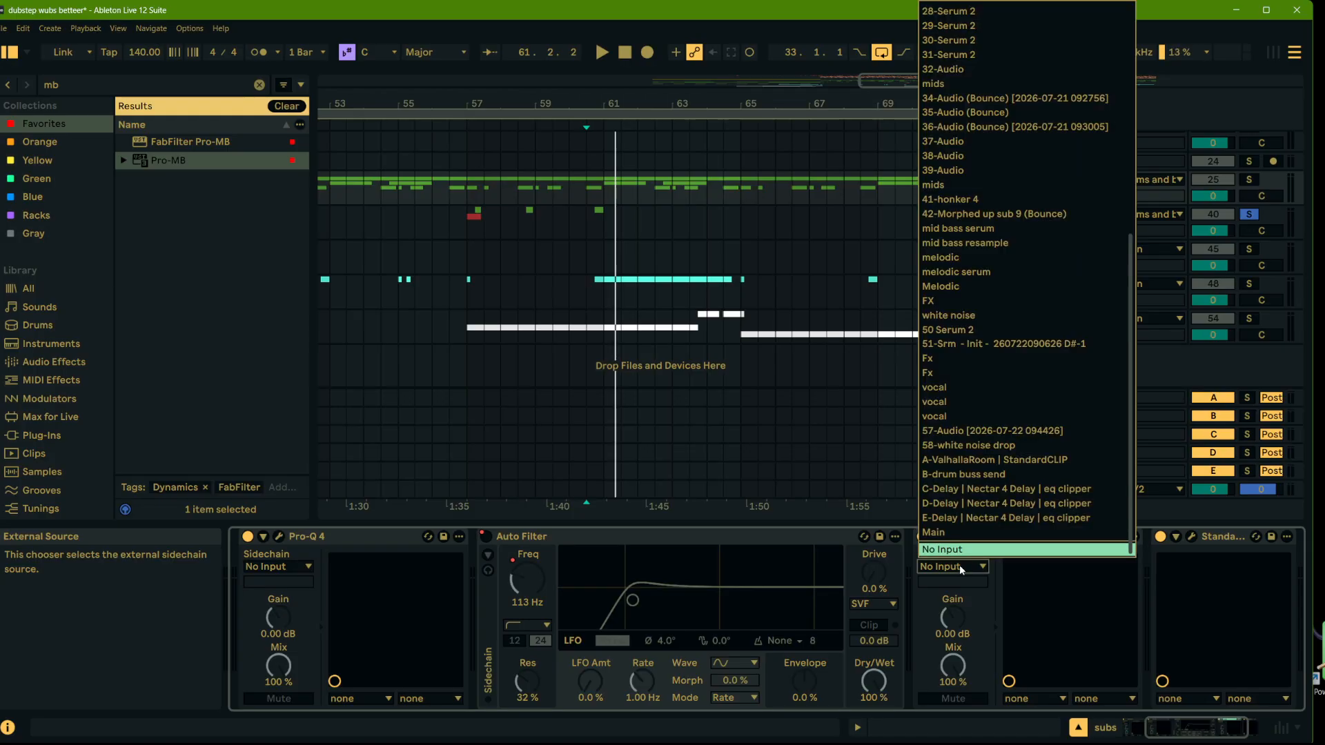
pyautogui.click(959, 186)
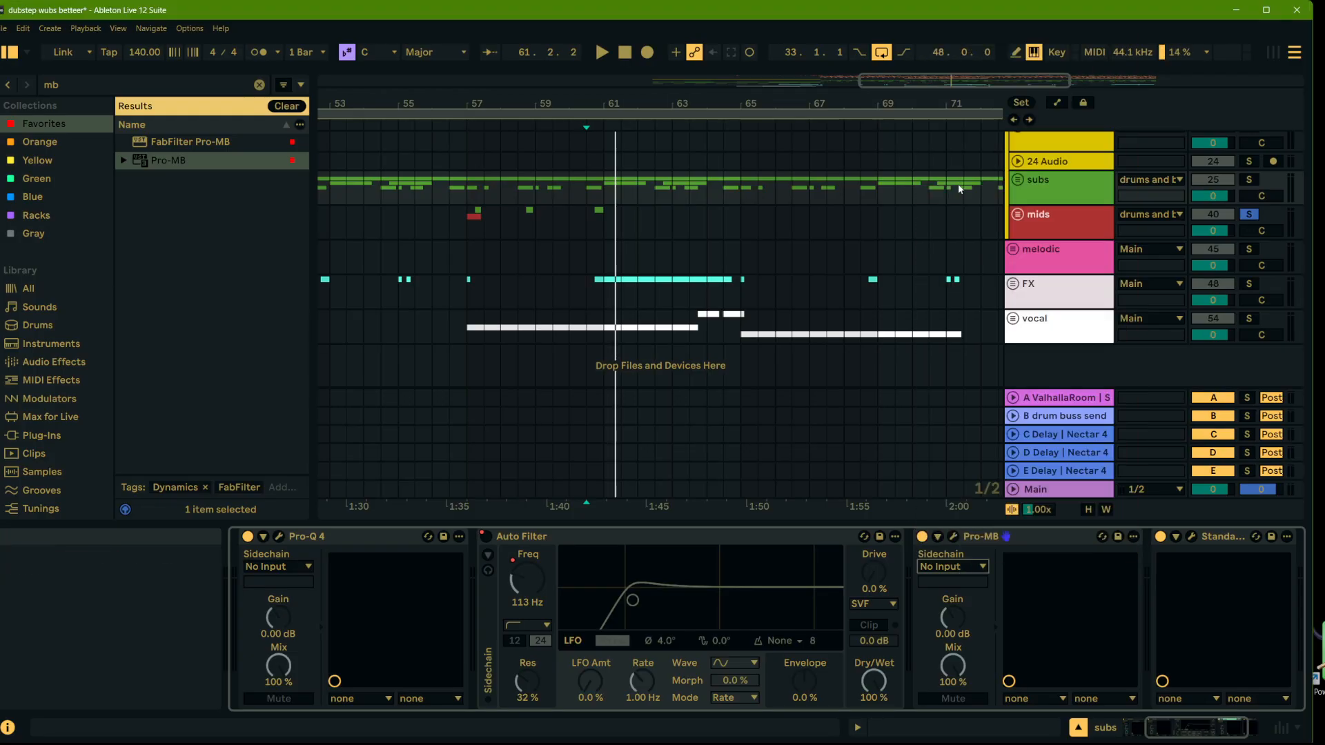
# Step: Select 57.1.1 to 57.3.1 in the mids lane, play the soloed subs from there, and check Pro-MB's gain reduction
pyautogui.click(1046, 213)
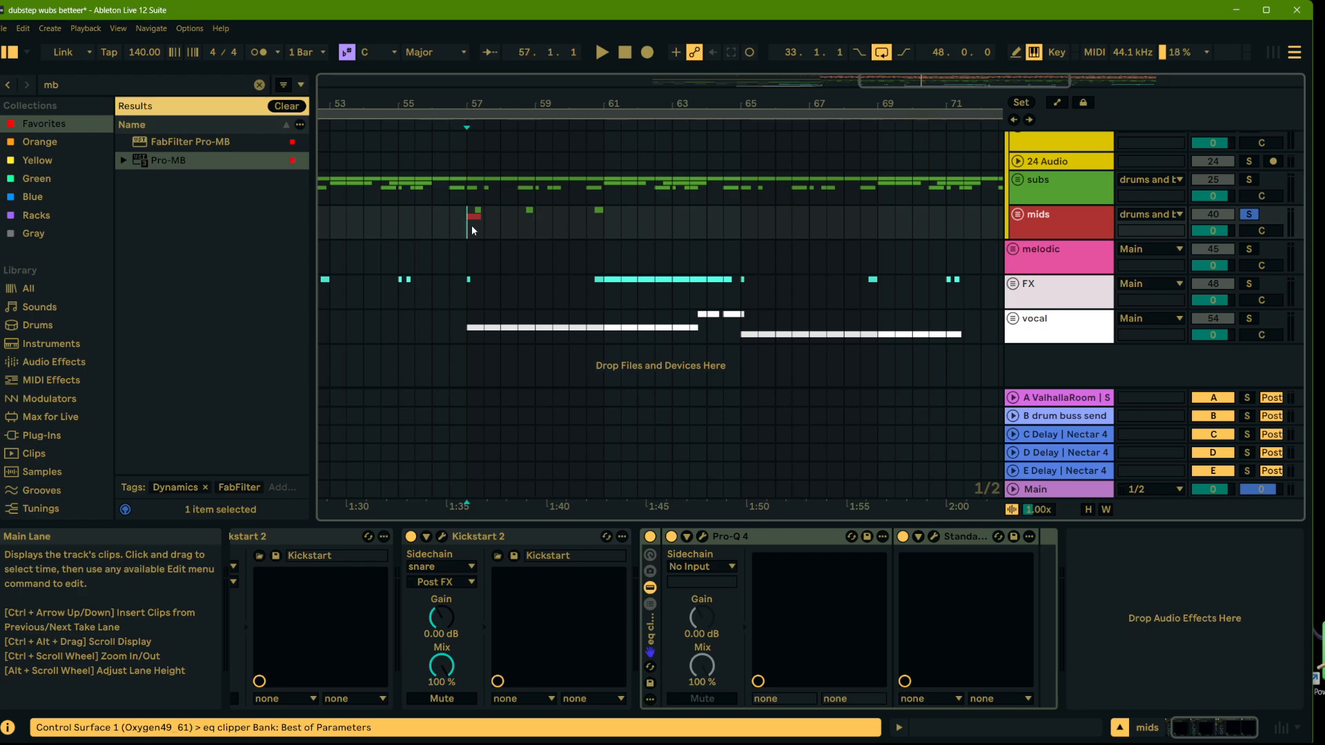
pyautogui.moveTo(472, 230); pyautogui.dragTo(484, 231)
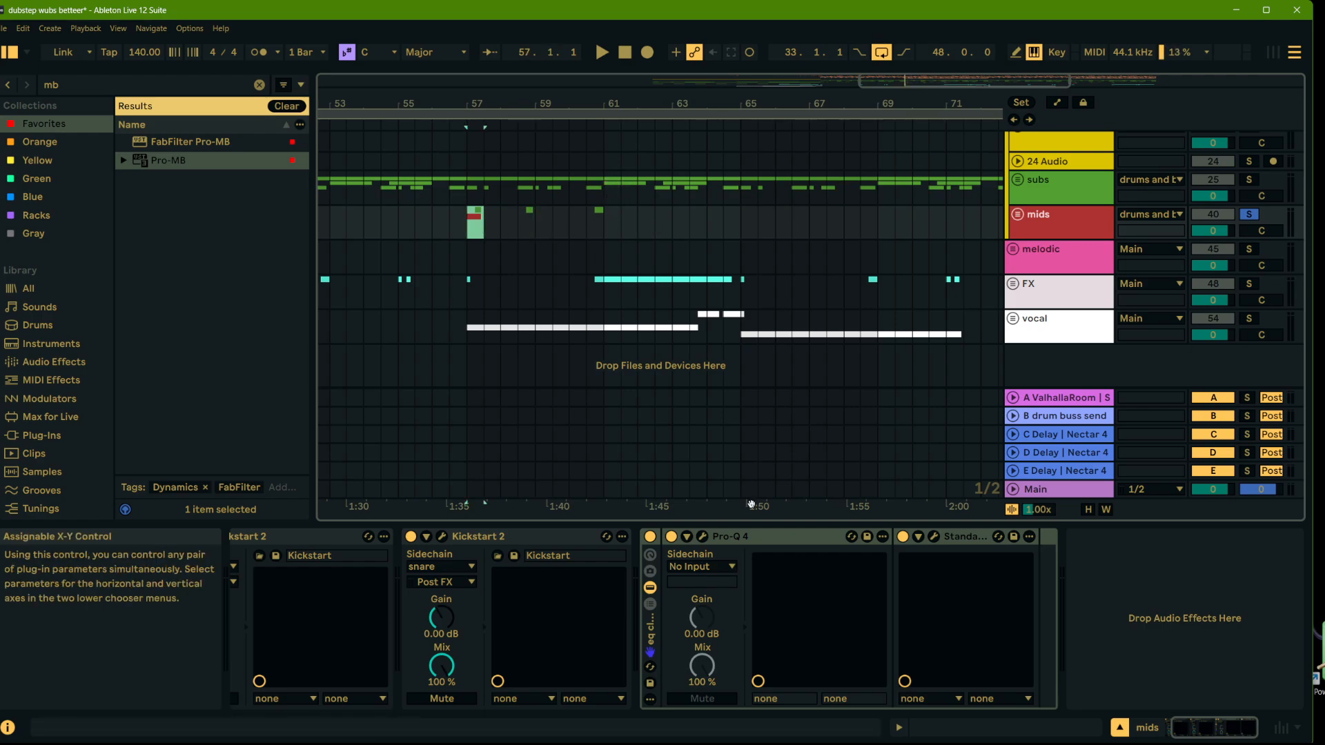
pyautogui.click(1249, 179)
pyautogui.press('space')
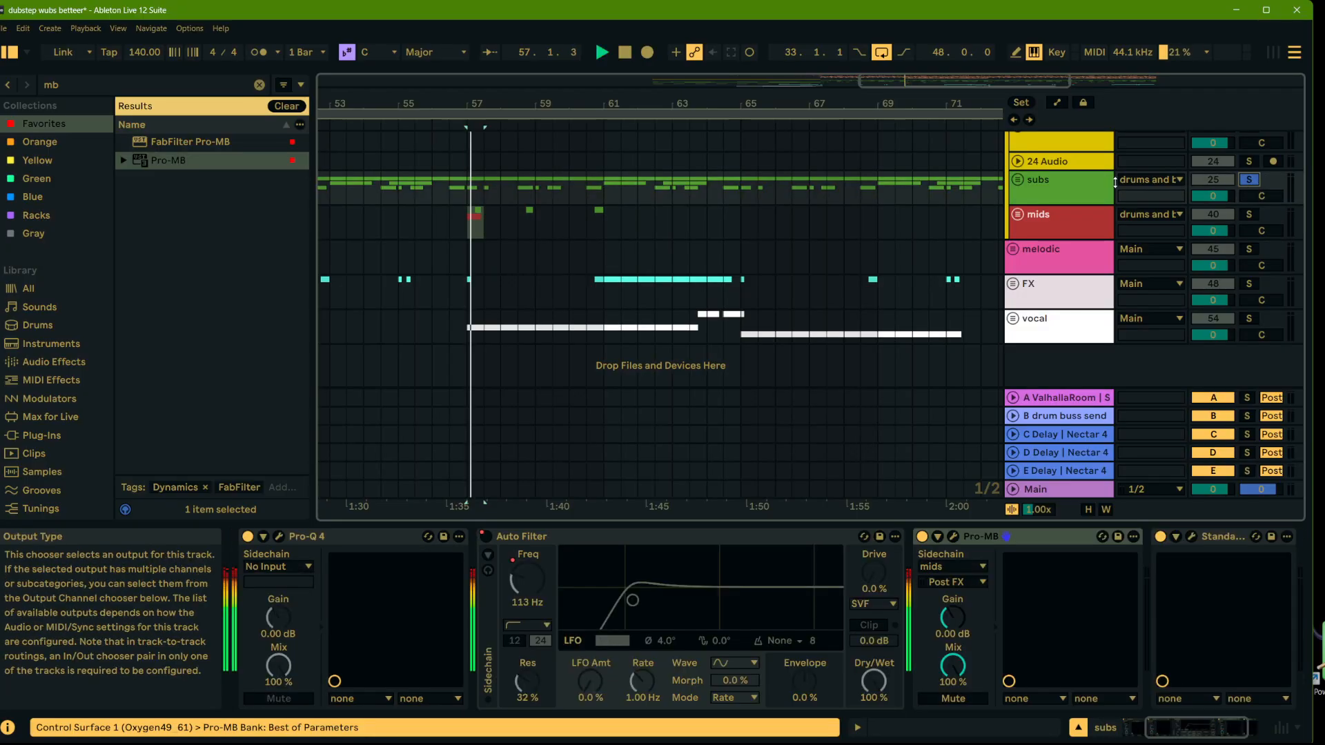
pyautogui.click(953, 537)
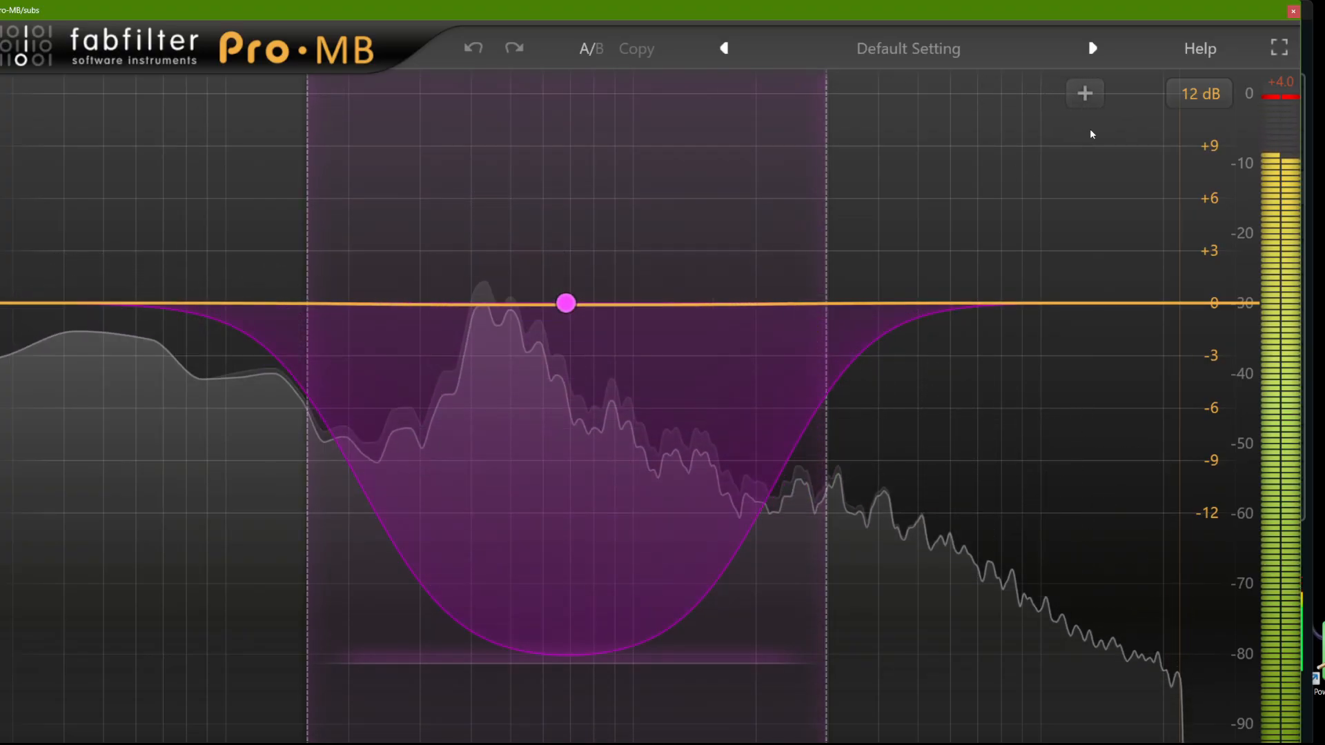
pyautogui.click(1295, 12)
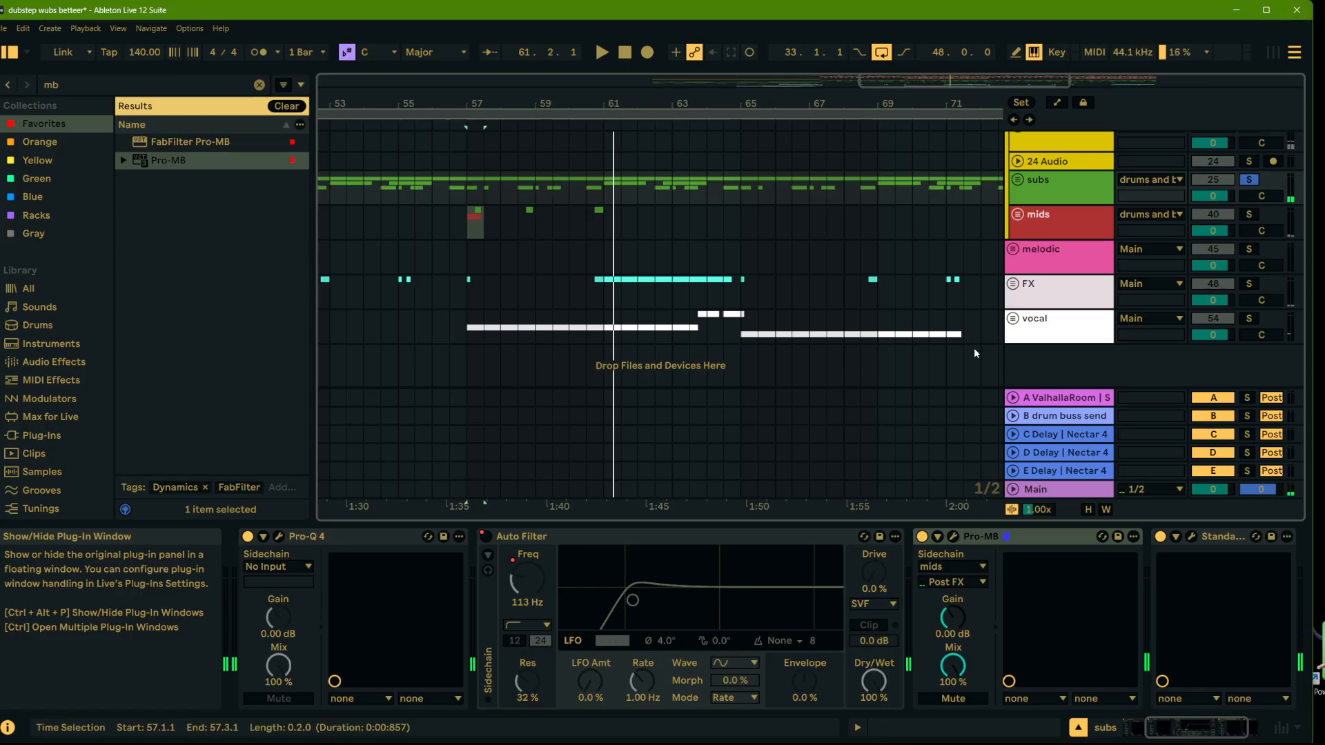
# Step: Solo the mids group alongside the subs and play both from 57.1.1 to hear the ducking together
pyautogui.click(1249, 214)
pyautogui.click(486, 233)
pyautogui.press('space')
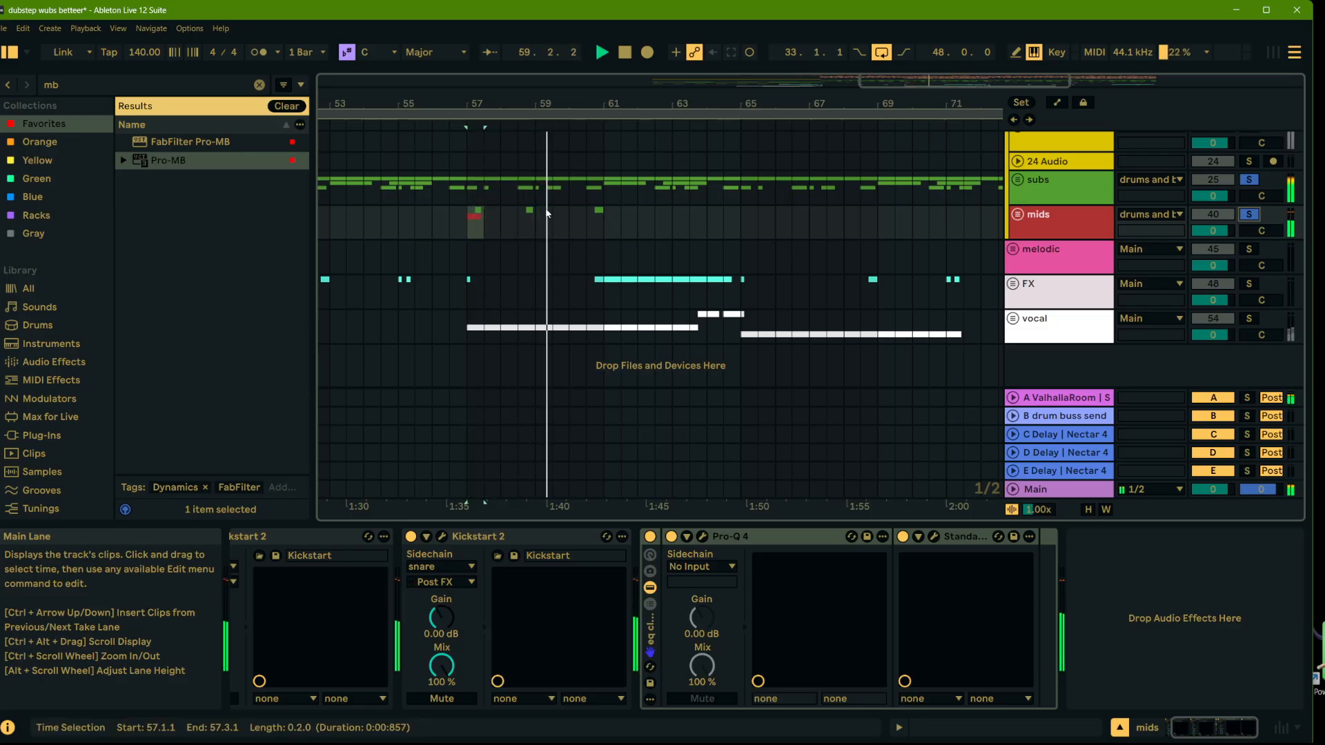
pyautogui.moveTo(531, 103); pyautogui.dragTo(533, 221)
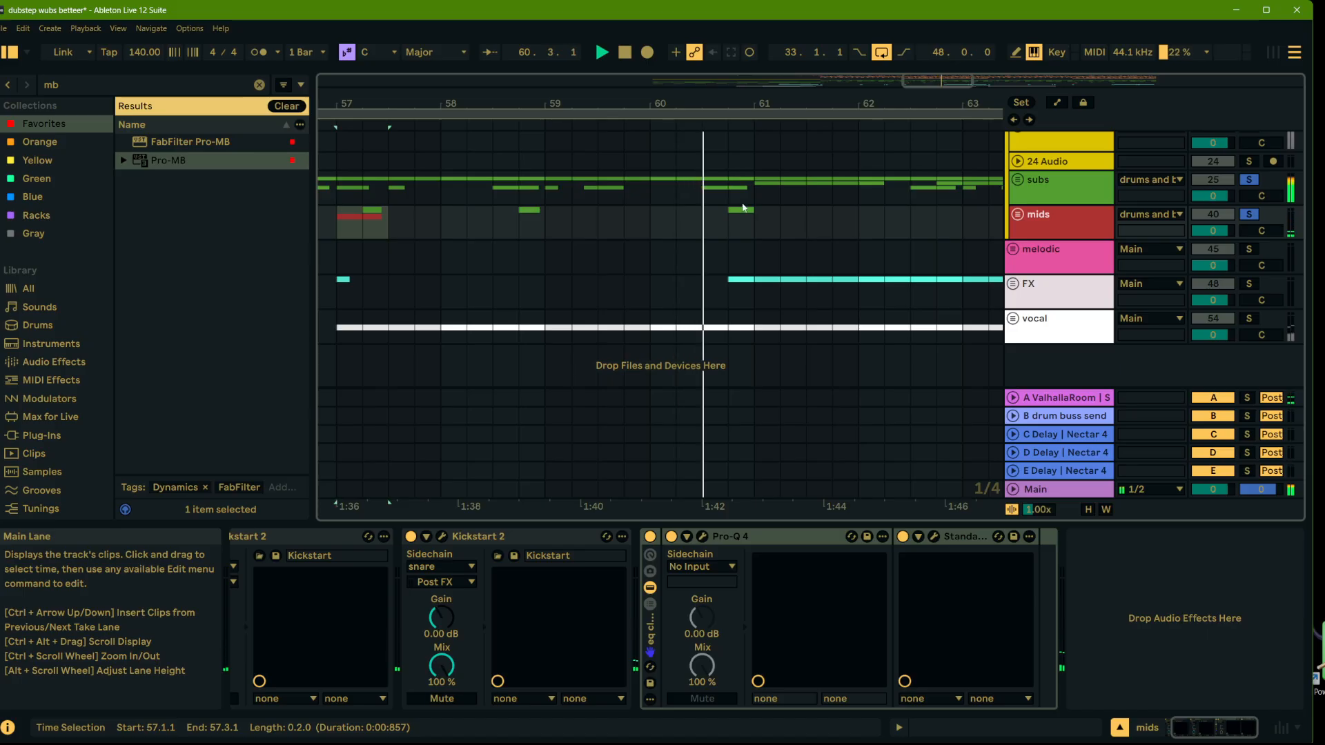
pyautogui.moveTo(768, 104); pyautogui.dragTo(769, 42)
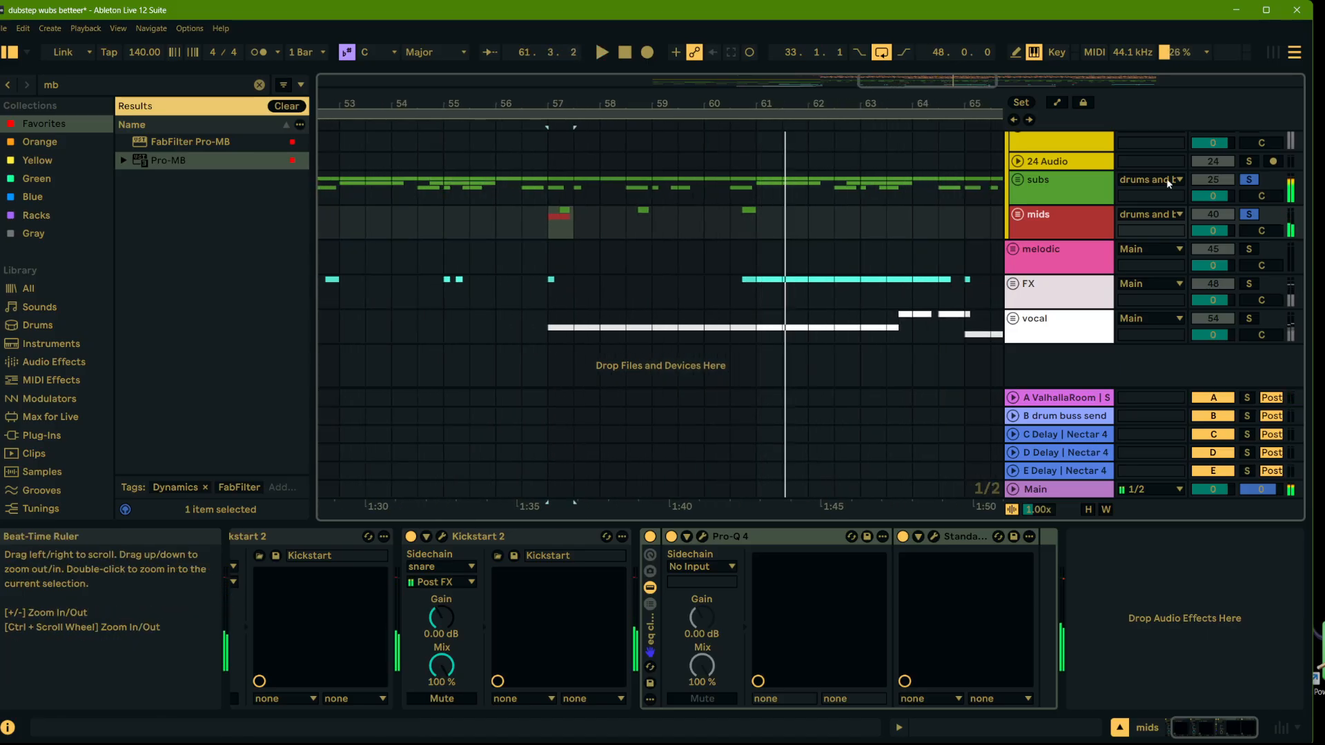
# Step: Clear the solos on the subs and mids groups and play the full mix from 57.1.1
pyautogui.click(1250, 181)
pyautogui.press('space')
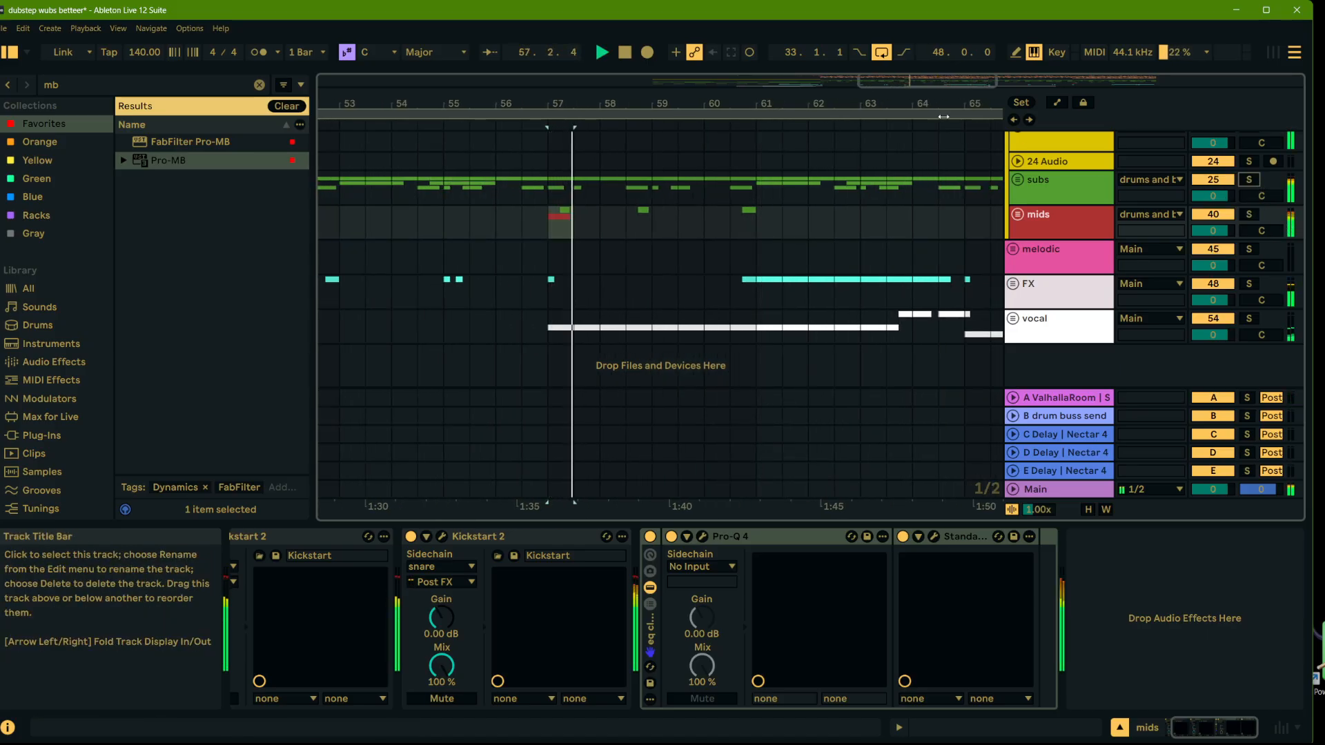
pyautogui.moveTo(942, 117); pyautogui.dragTo(942, 76)
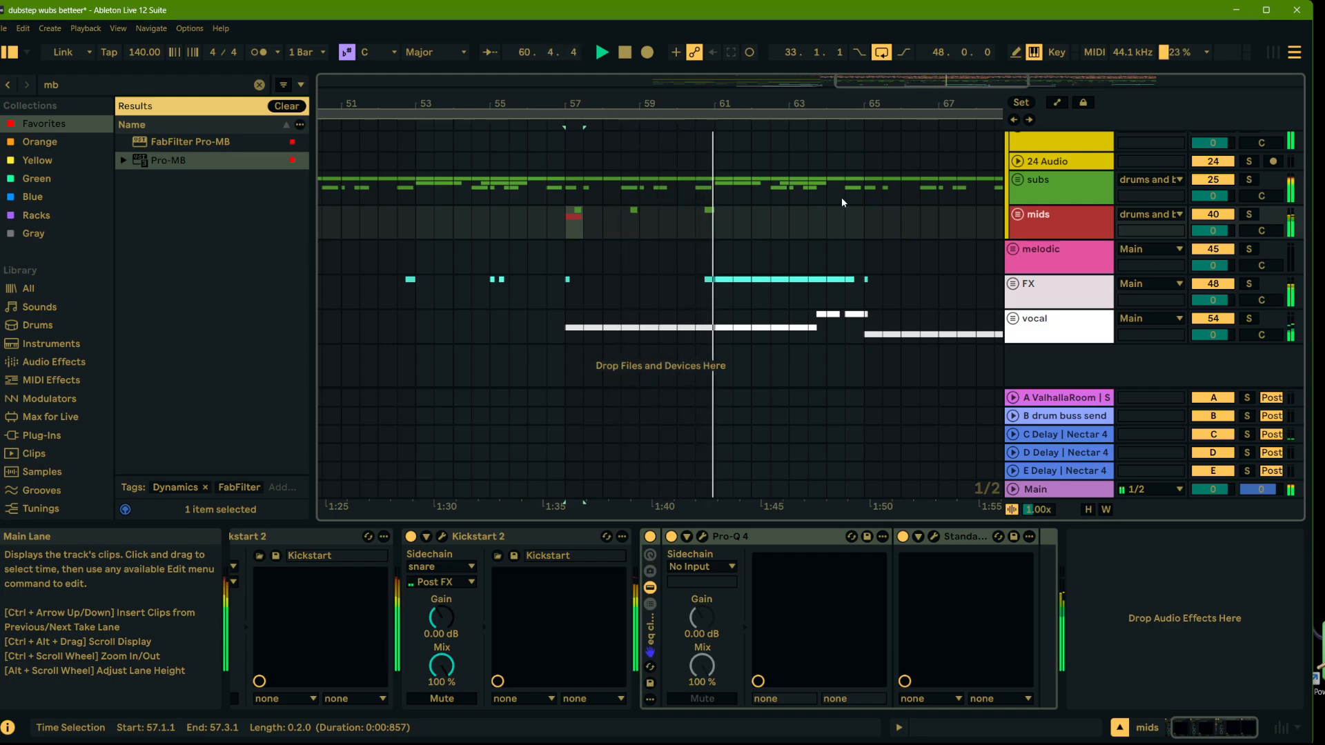
# Step: Open Pro-MB on the subs group and set Band 1's range to -6.41 dB while checking it during playback
pyautogui.click(1059, 192)
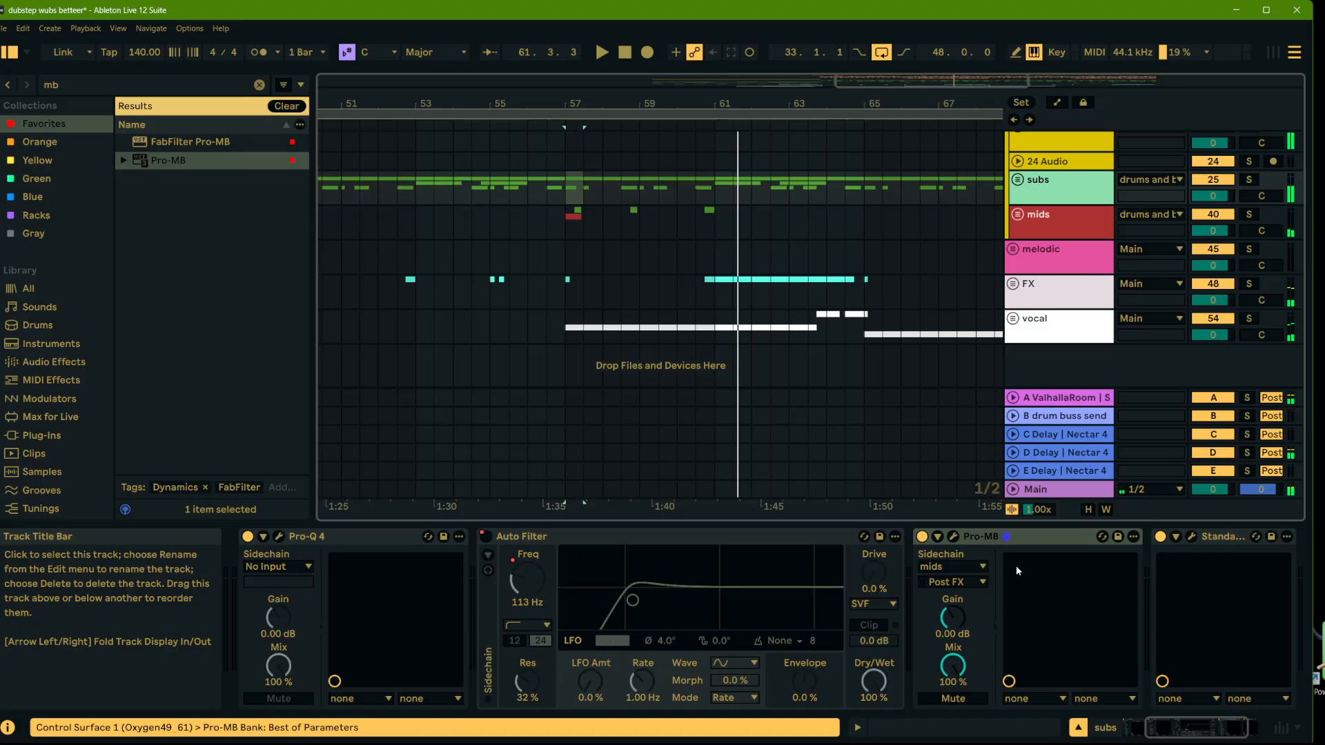
pyautogui.click(953, 536)
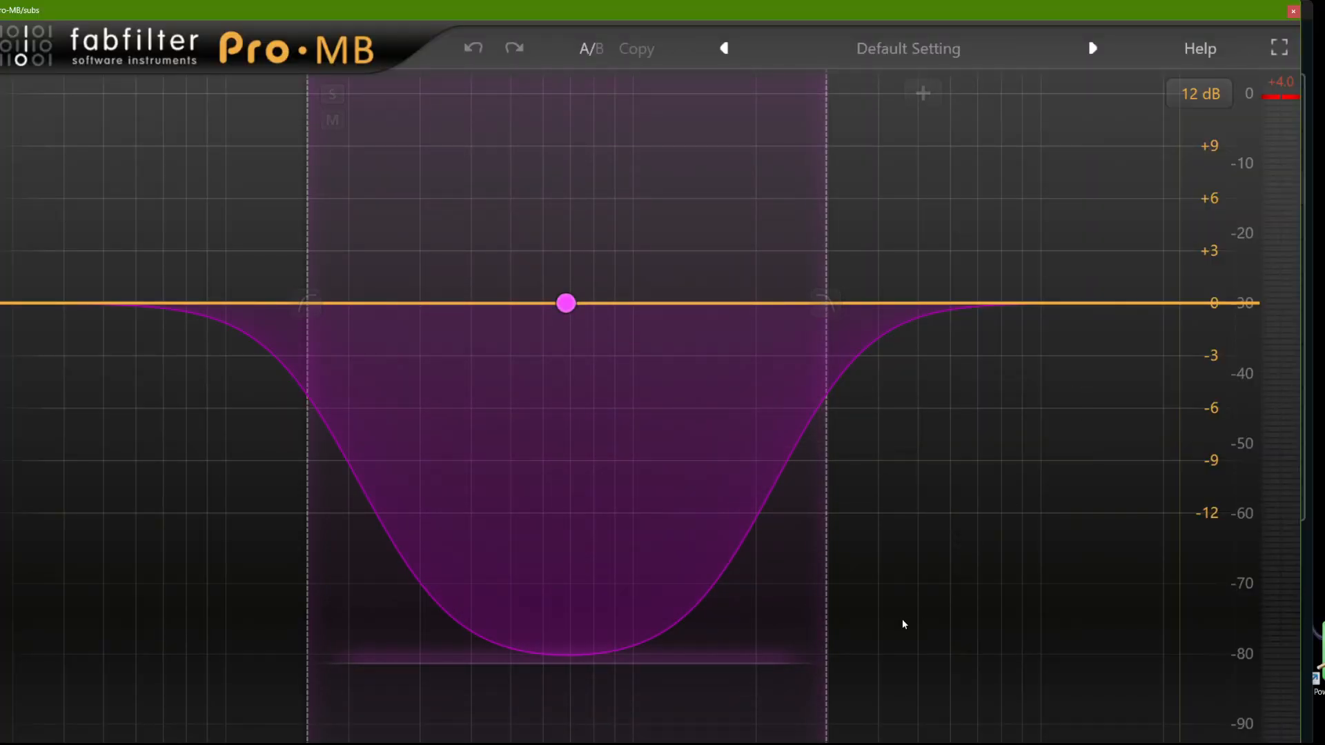
pyautogui.moveTo(570, 663); pyautogui.dragTo(566, 432)
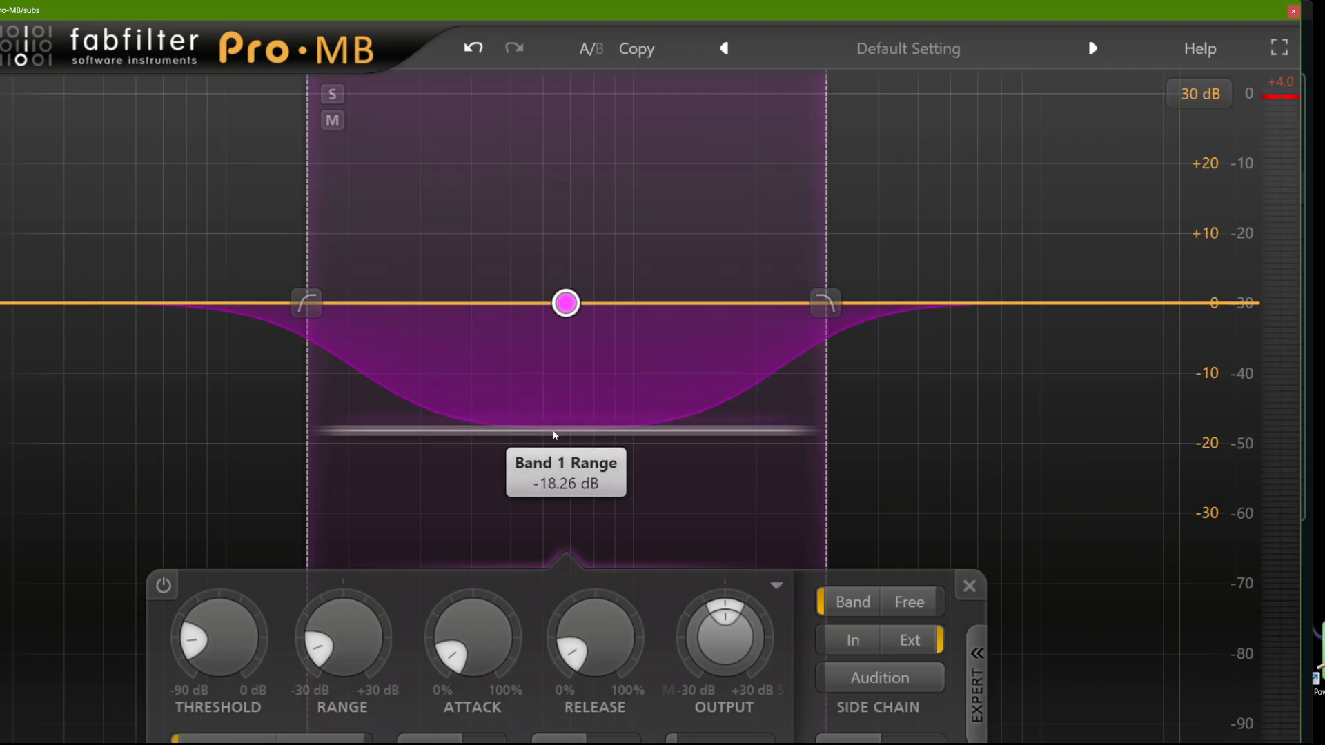
pyautogui.moveTo(556, 432); pyautogui.dragTo(557, 349)
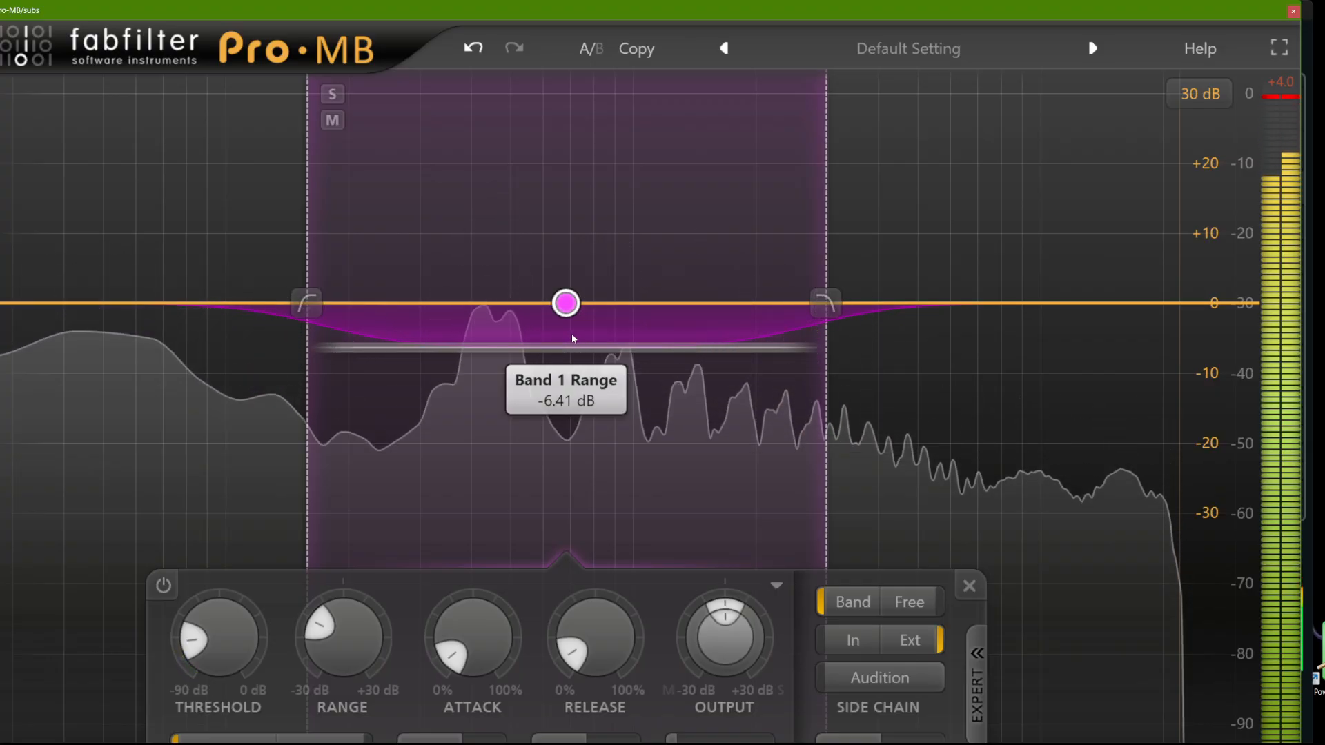
pyautogui.moveTo(385, 648)
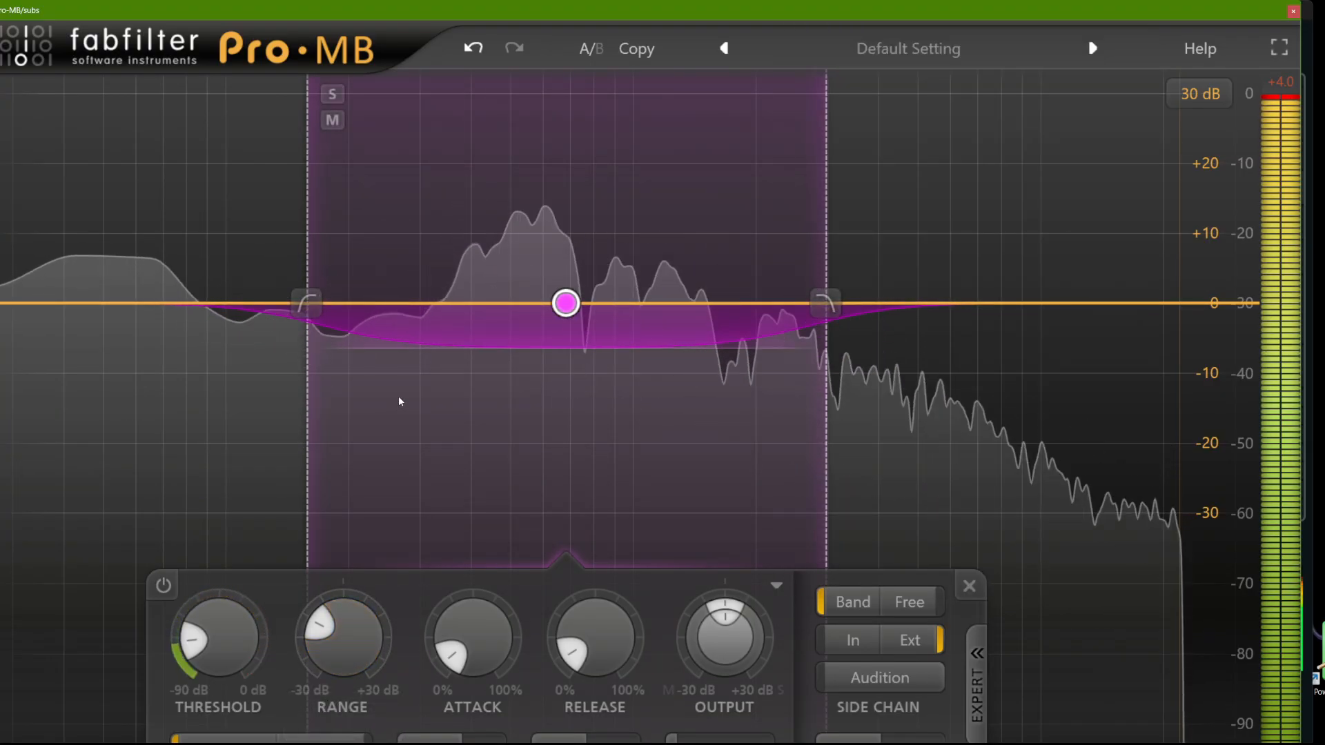
# Step: Close Pro-MB and add a high shelf of +2.99 dB at 2488.9 Hz in the mids group's Pro-Q 4, auditioning it during playback
pyautogui.press('space')
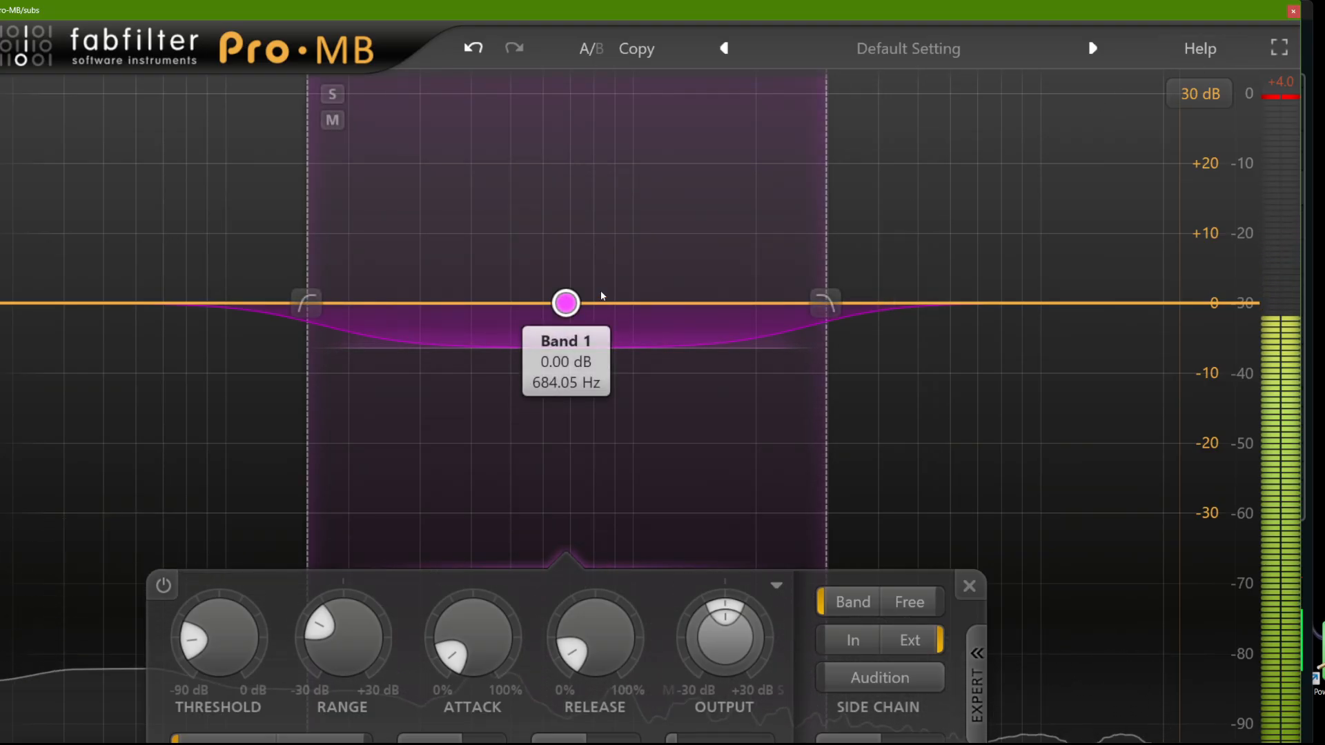
pyautogui.click(1294, 13)
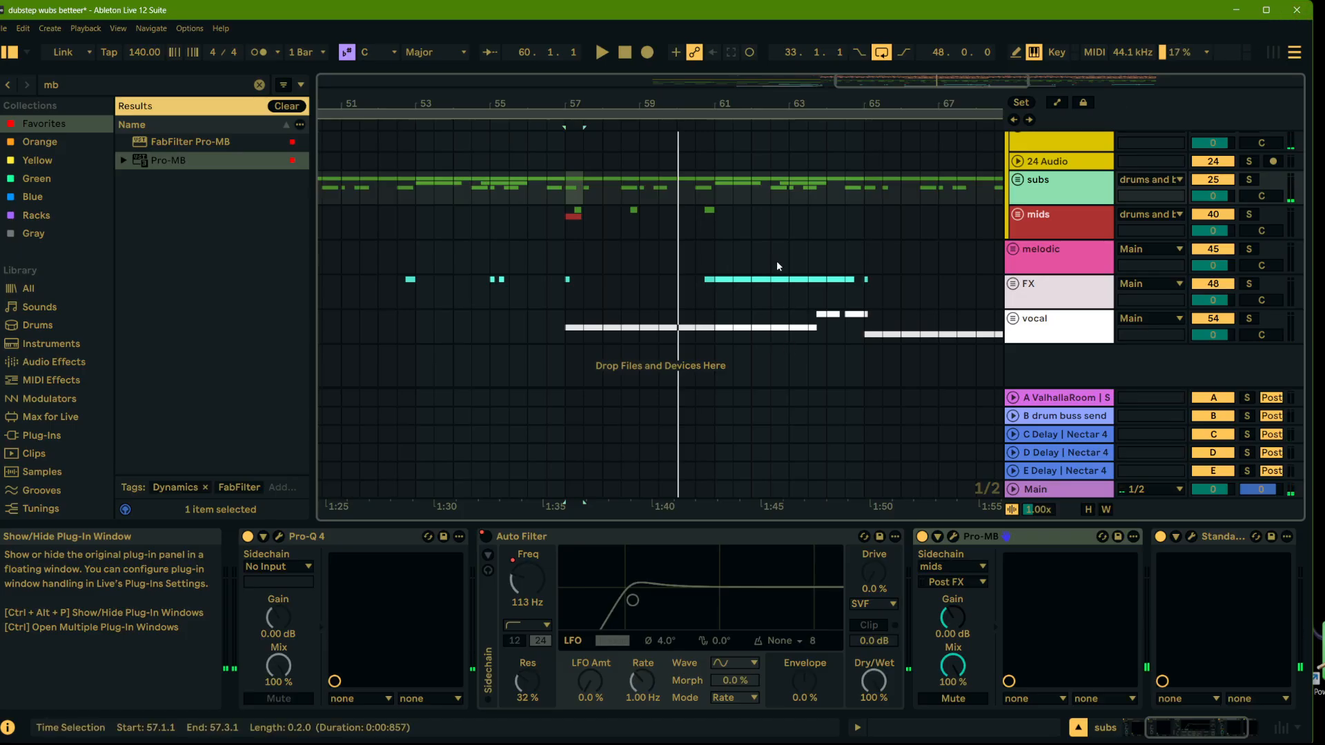
pyautogui.click(1046, 225)
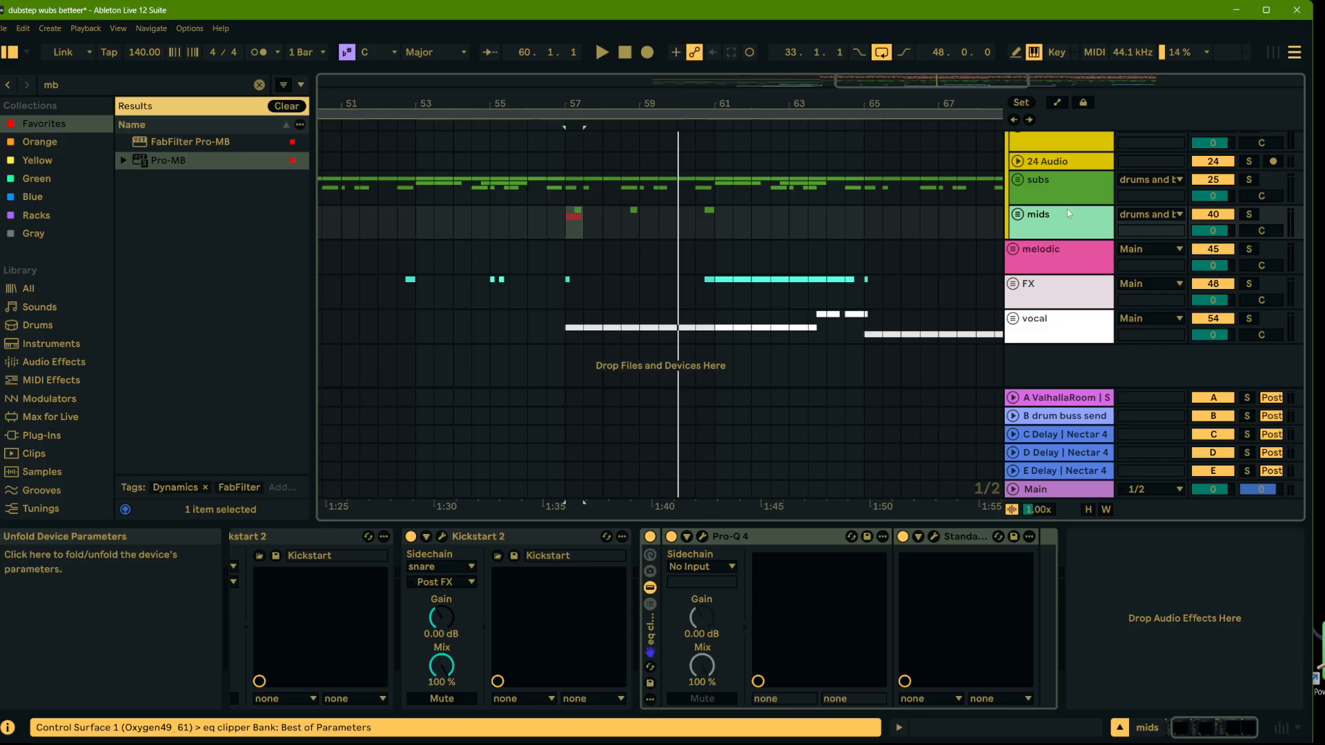
pyautogui.click(702, 536)
pyautogui.moveTo(436, 265)
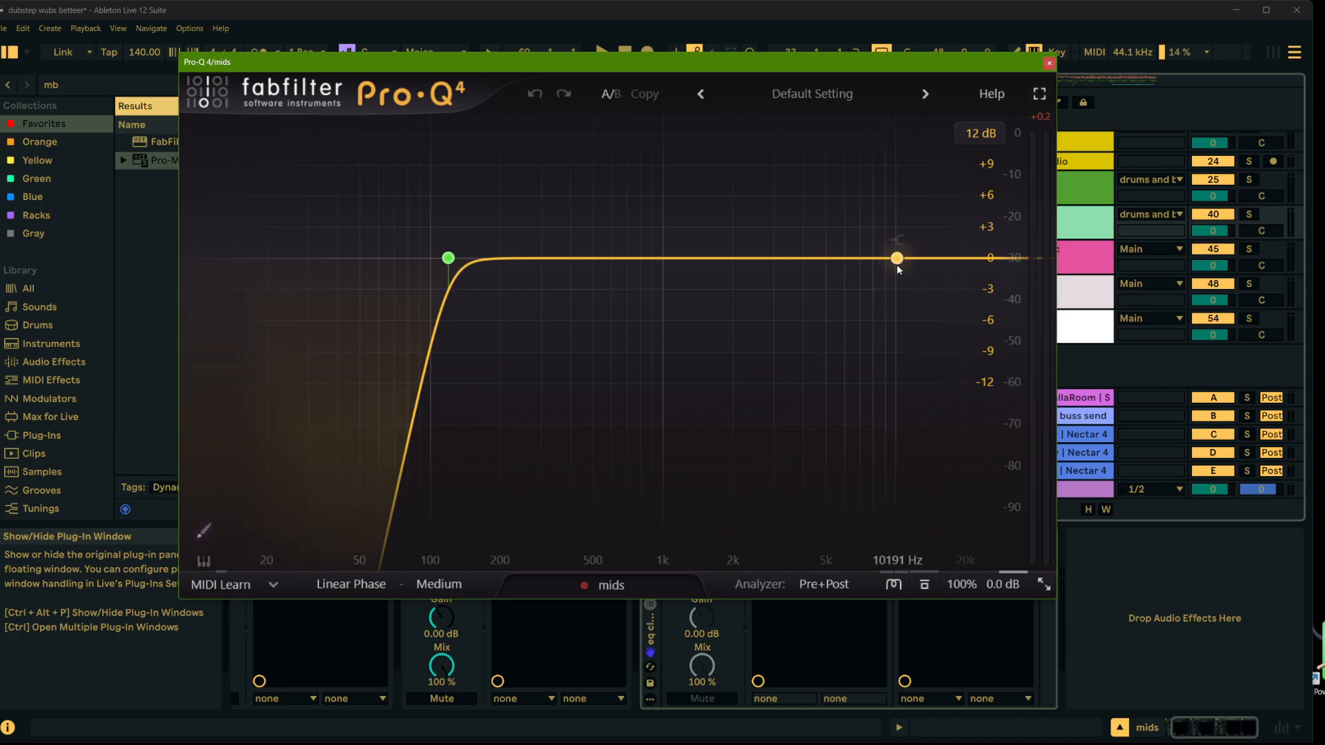
pyautogui.moveTo(908, 261); pyautogui.dragTo(755, 242)
pyautogui.press('space')
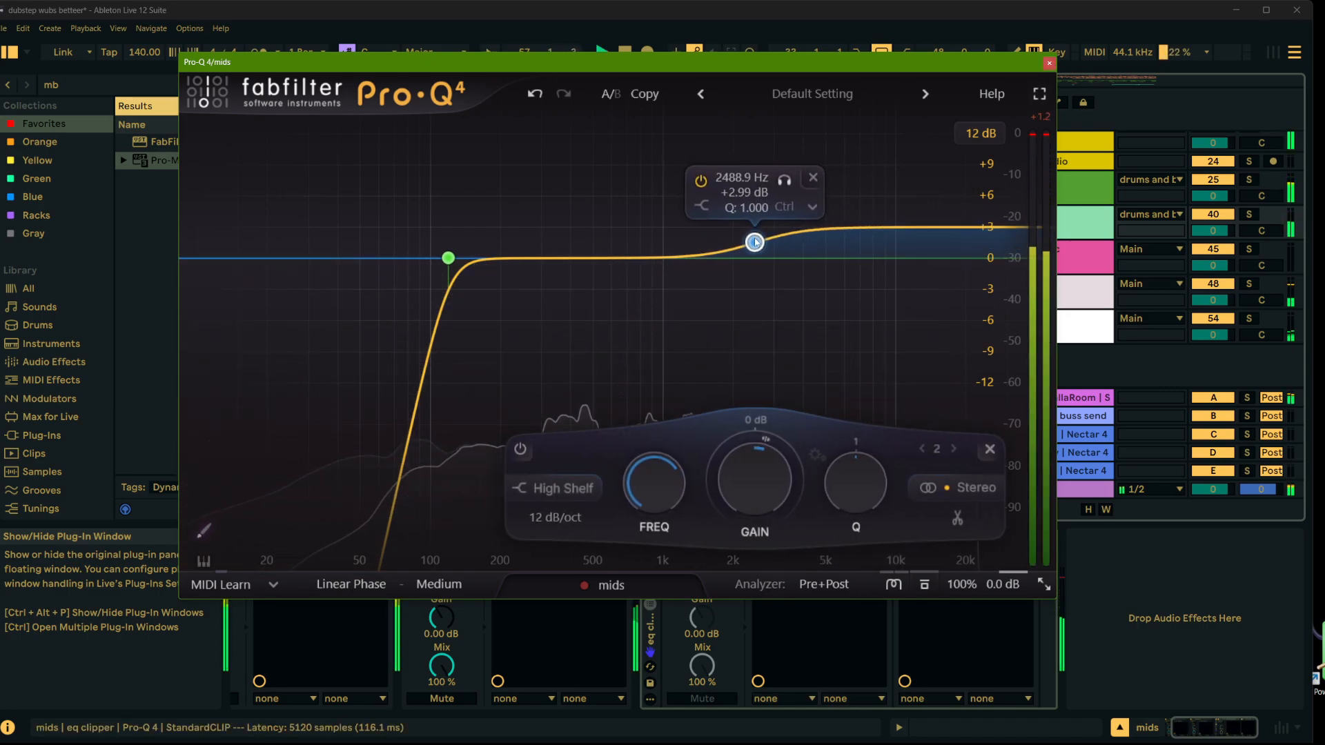
pyautogui.click(1049, 63)
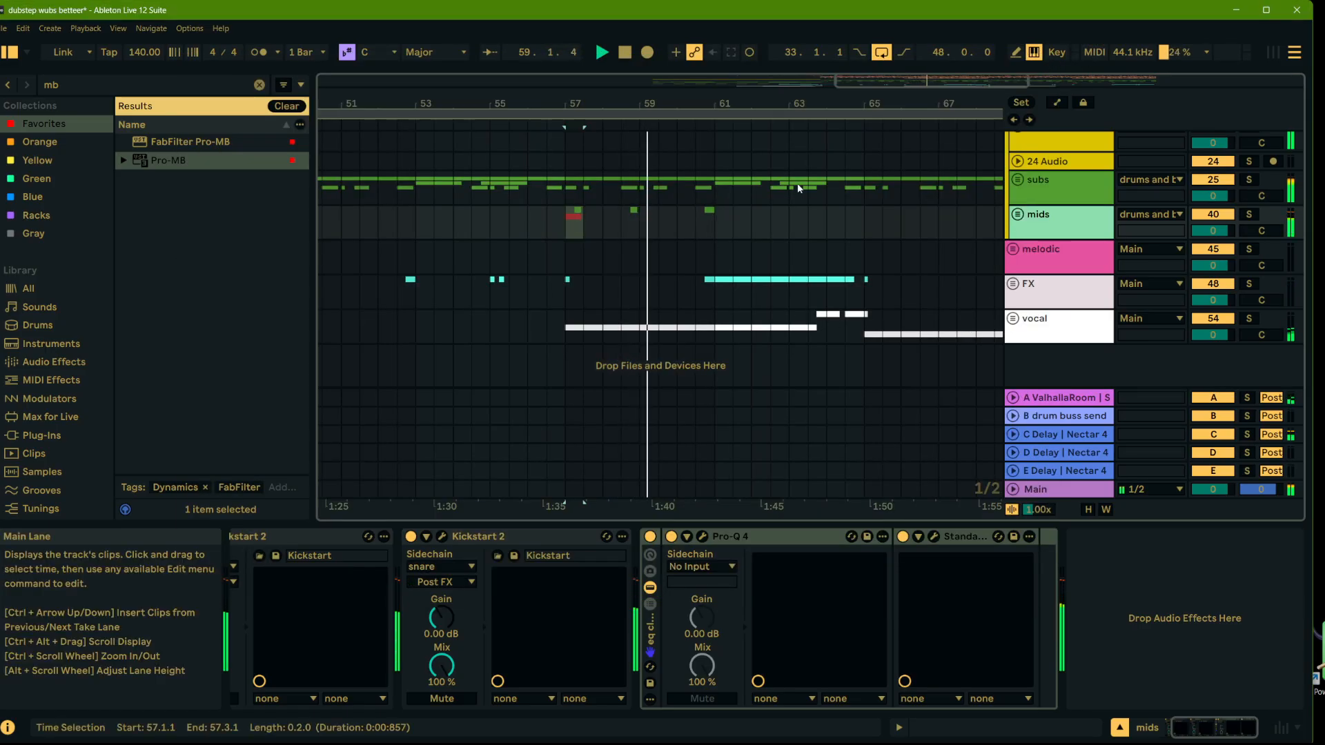
# Step: Unfold the mids group and raise the gain of the honker 4 clip just before bar 61 to 3.2 dB
pyautogui.moveTo(483, 111); pyautogui.dragTo(483, 75)
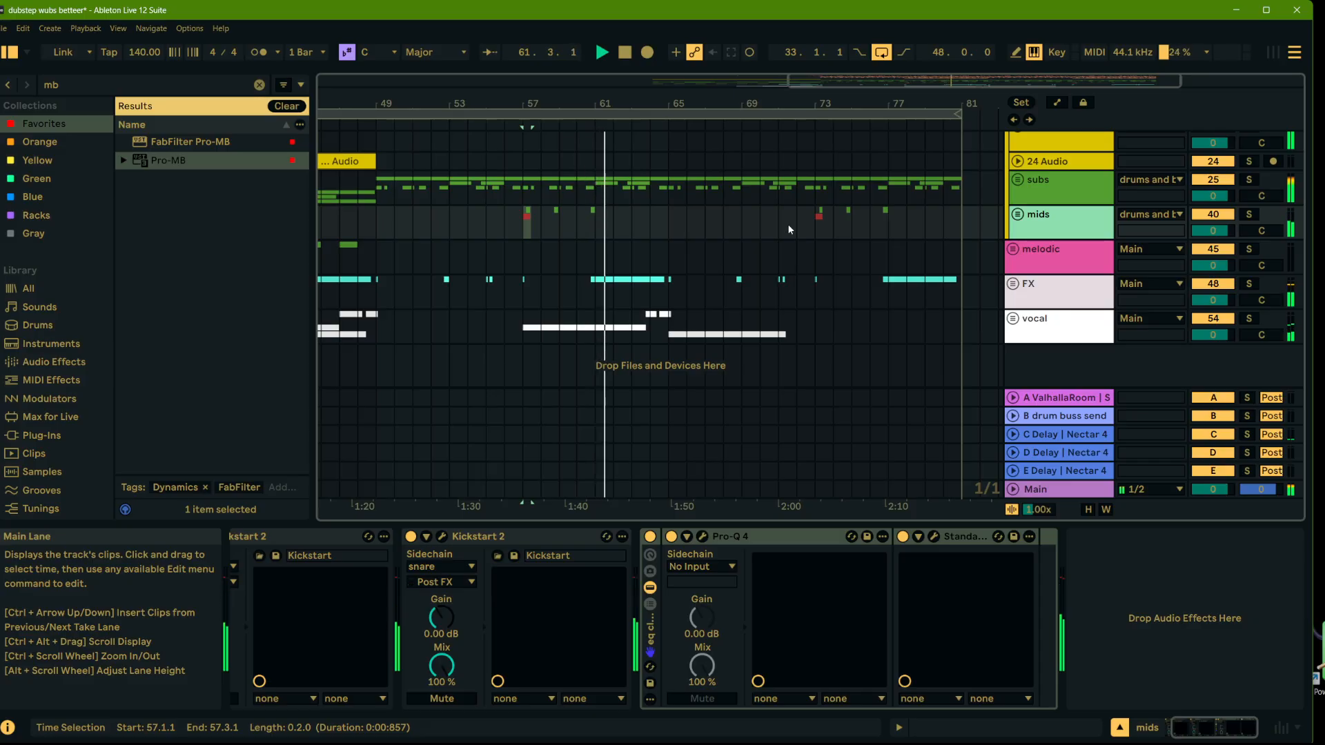
pyautogui.click(1018, 214)
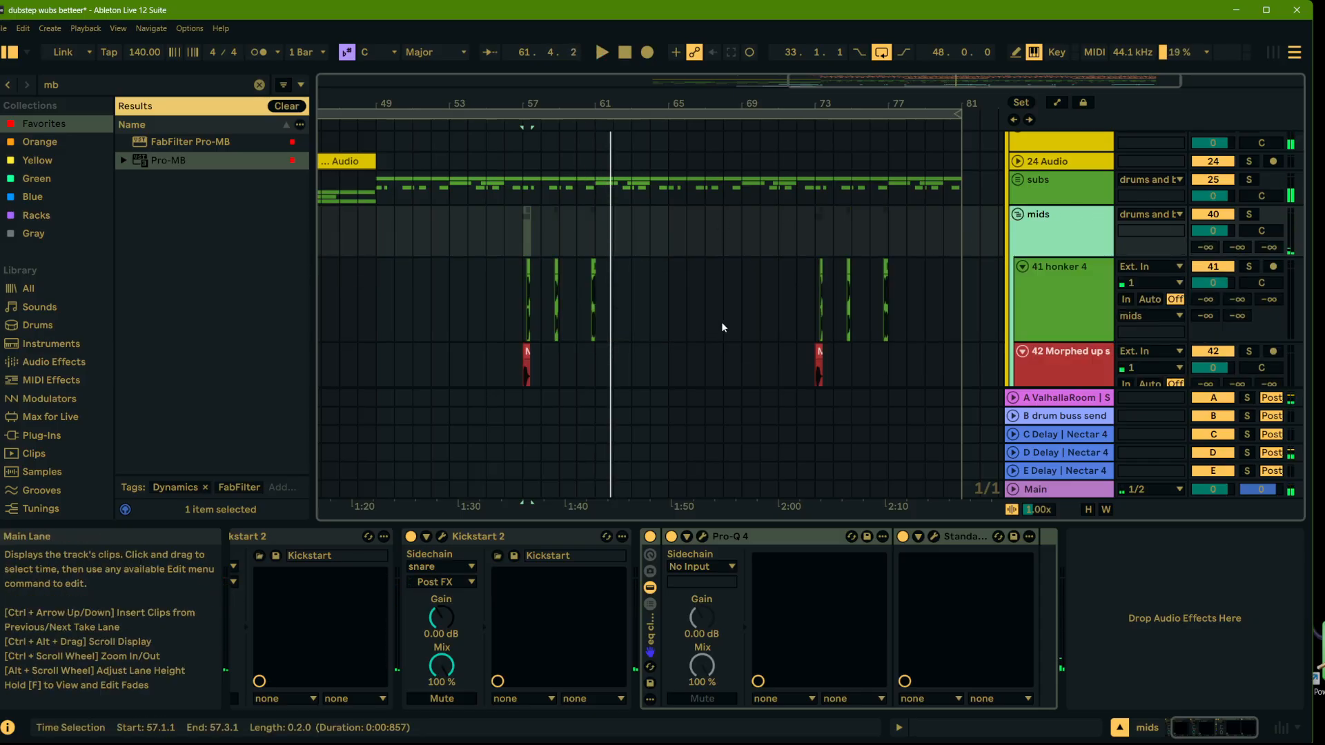
pyautogui.scroll(5, 595, 136)
pyautogui.click(597, 301)
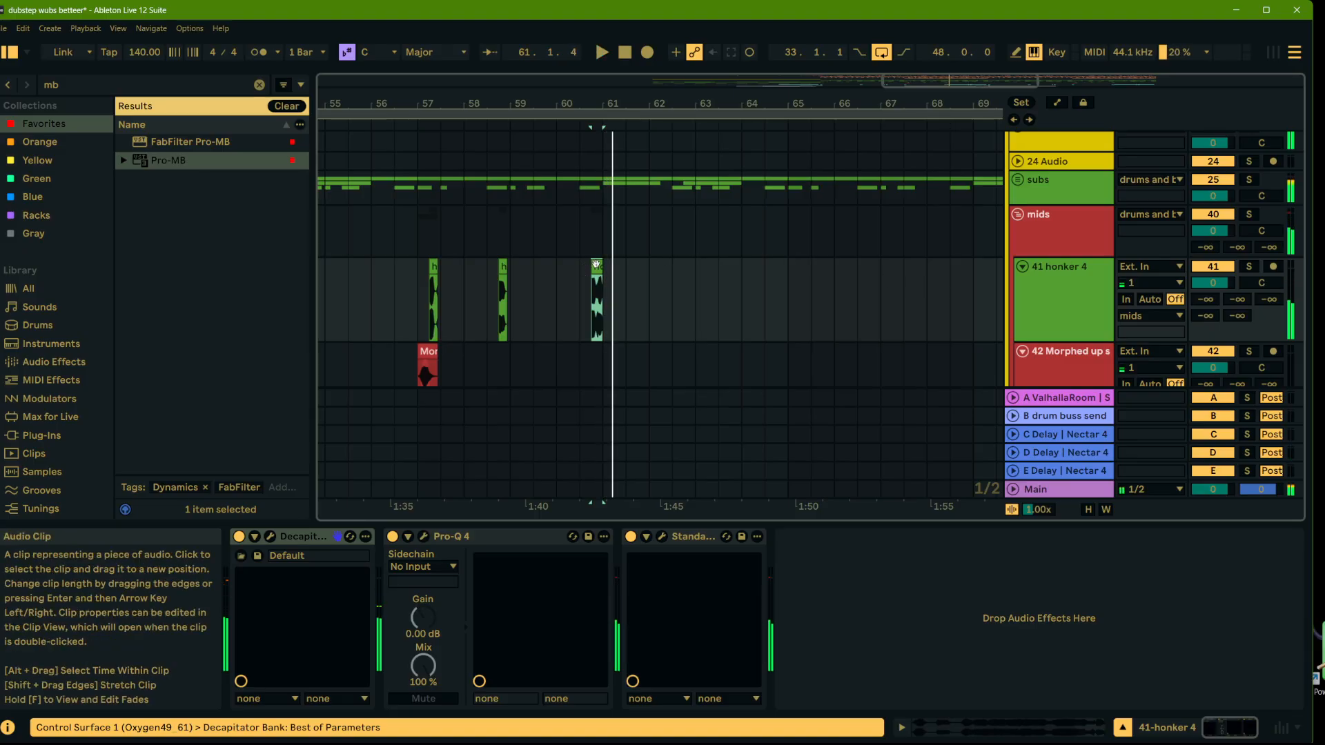
pyautogui.doubleClick(598, 290)
pyautogui.moveTo(517, 595); pyautogui.dragTo(516, 587)
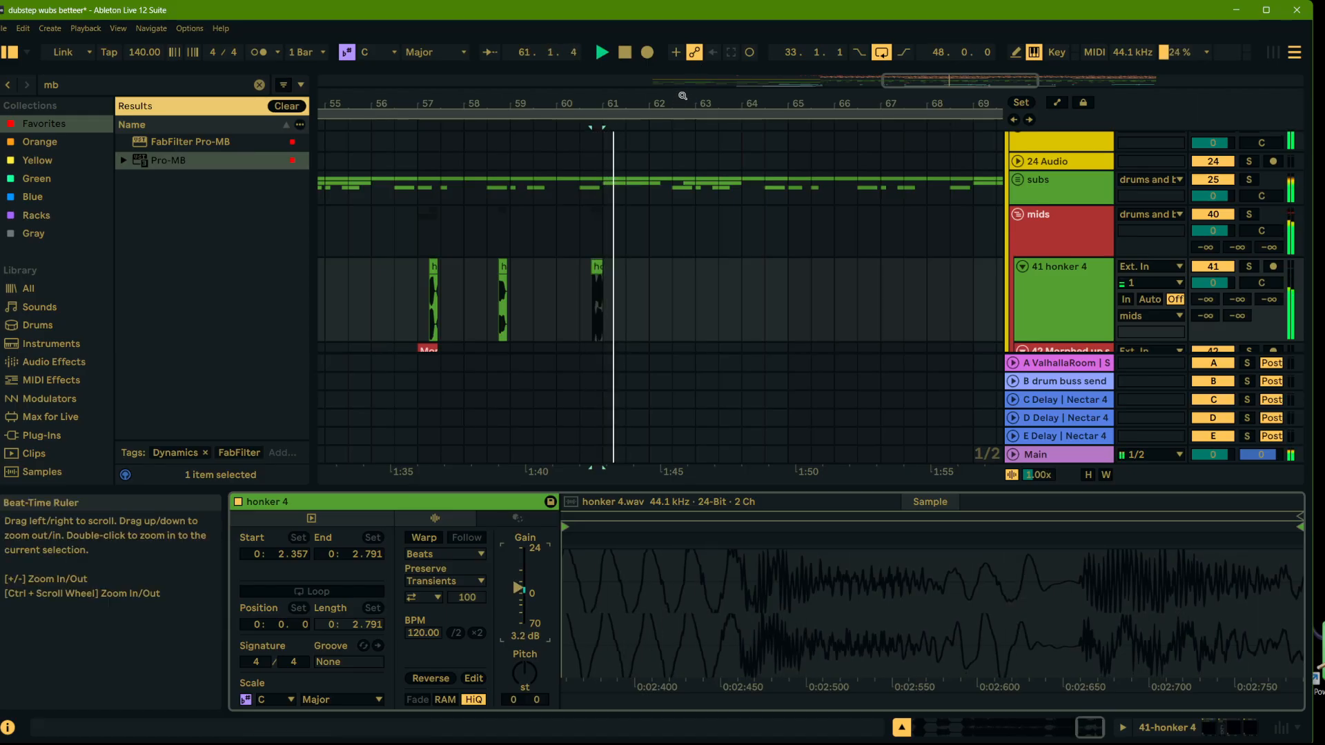
# Step: Set the gain of the honker 4 clip at 60.4.1 to 2.6 dB and play it in the mix
pyautogui.moveTo(519, 109); pyautogui.dragTo(519, 163)
pyautogui.click(795, 269)
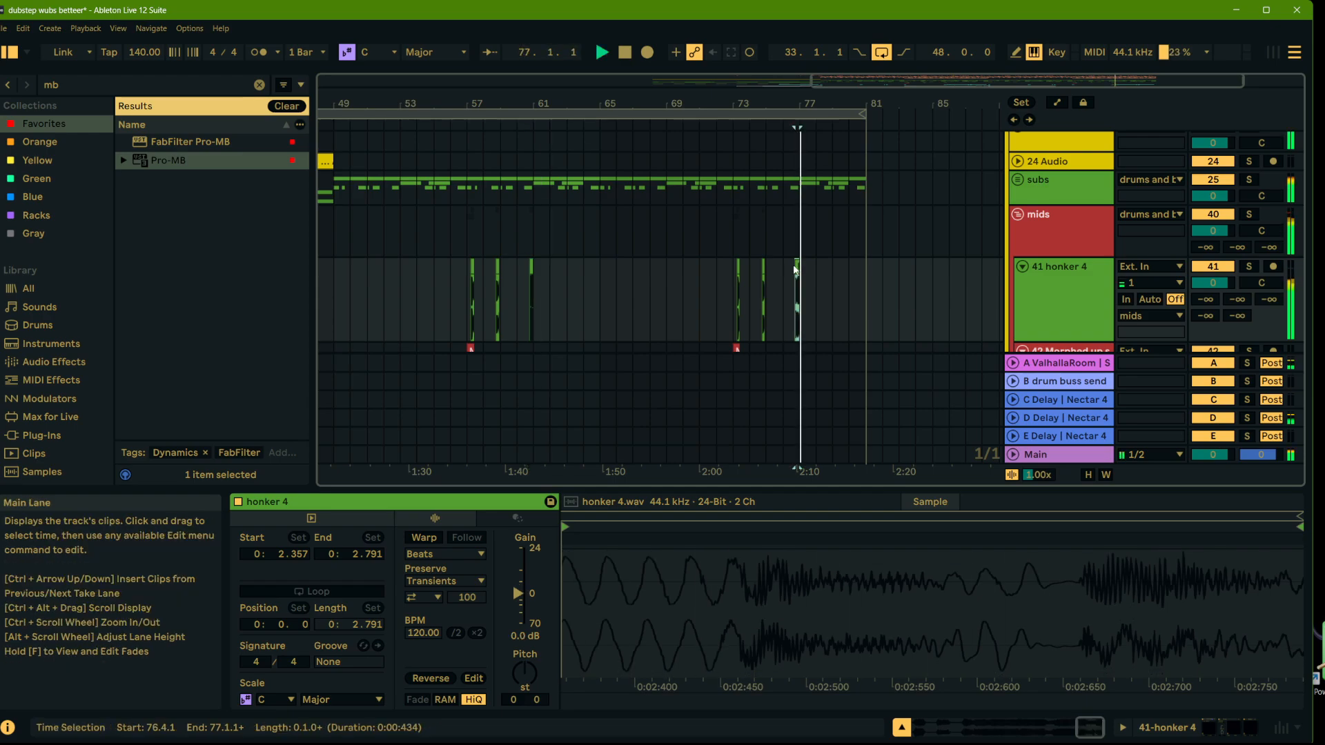
pyautogui.click(531, 276)
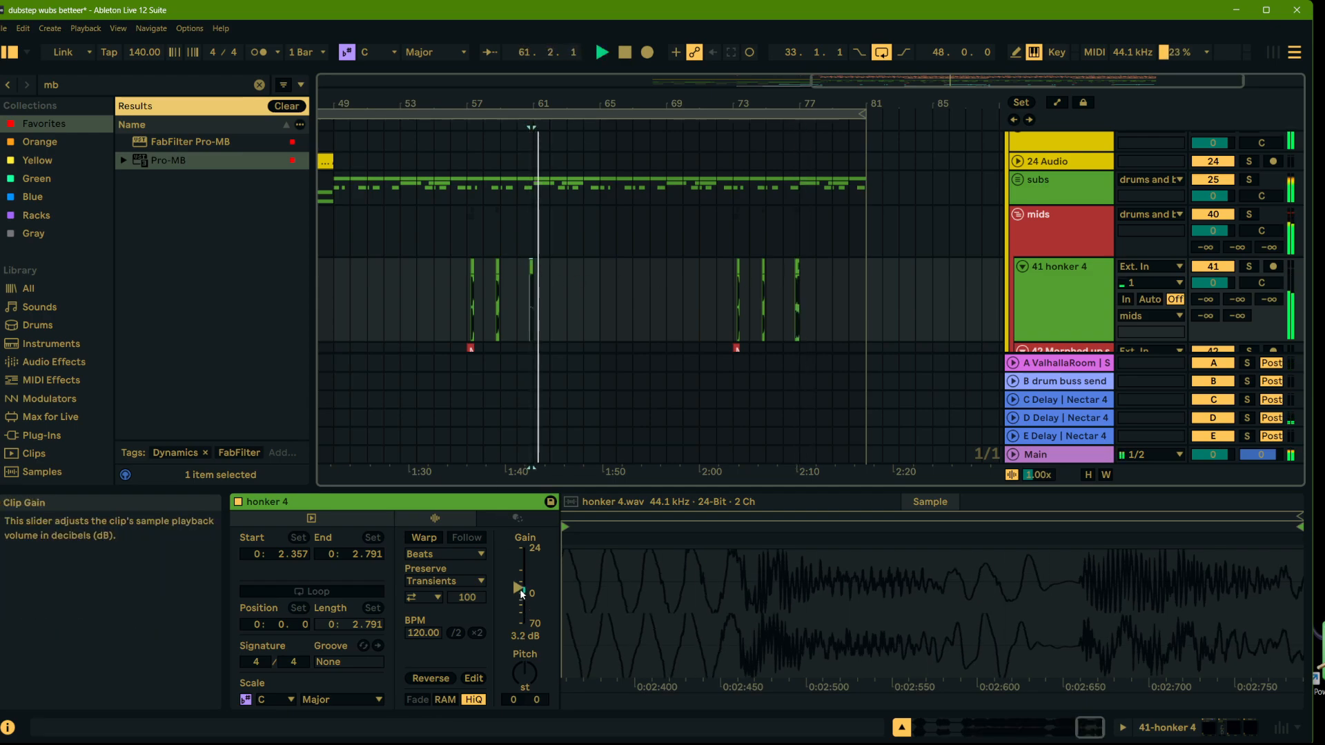
pyautogui.moveTo(518, 592); pyautogui.dragTo(517, 589)
pyautogui.press('space')
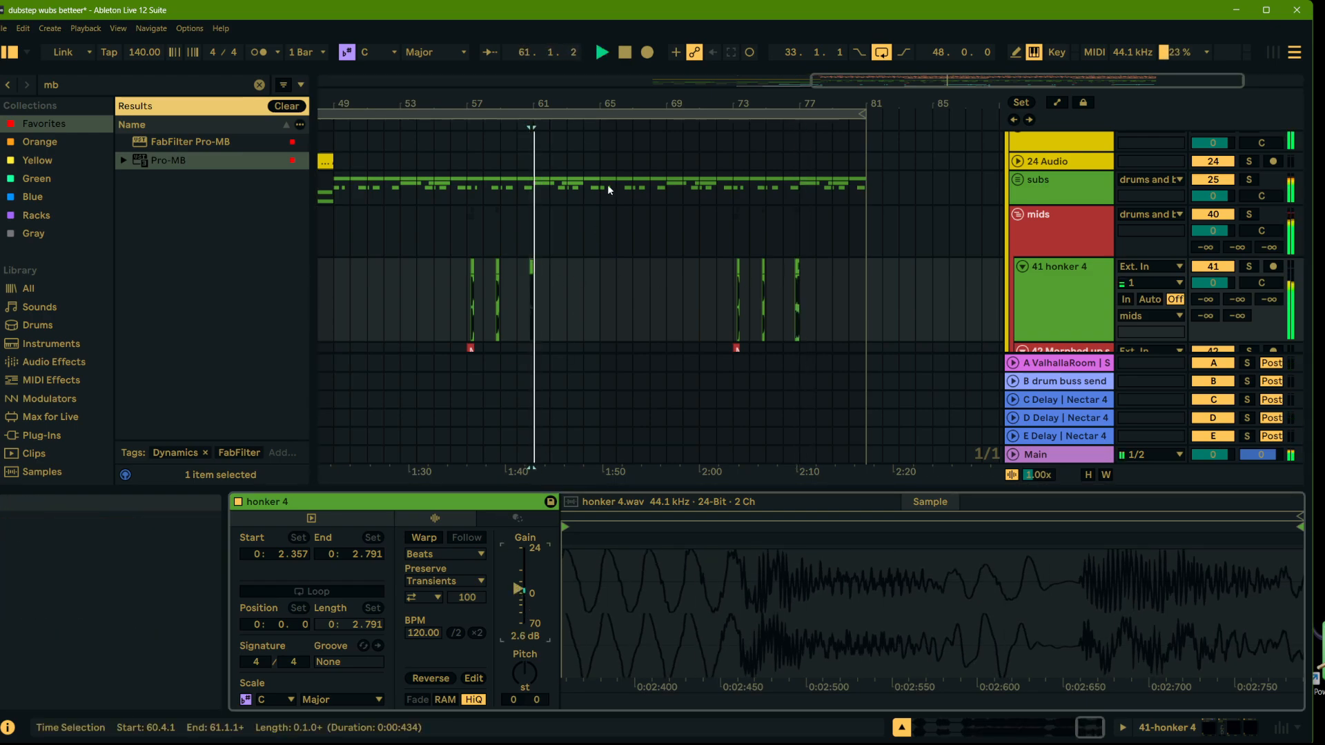
pyautogui.press('space')
# Step: Replace the honker 4 clip at 76.4.1 with a copy of the one at 60.4.1 and play it
pyautogui.click(531, 264)
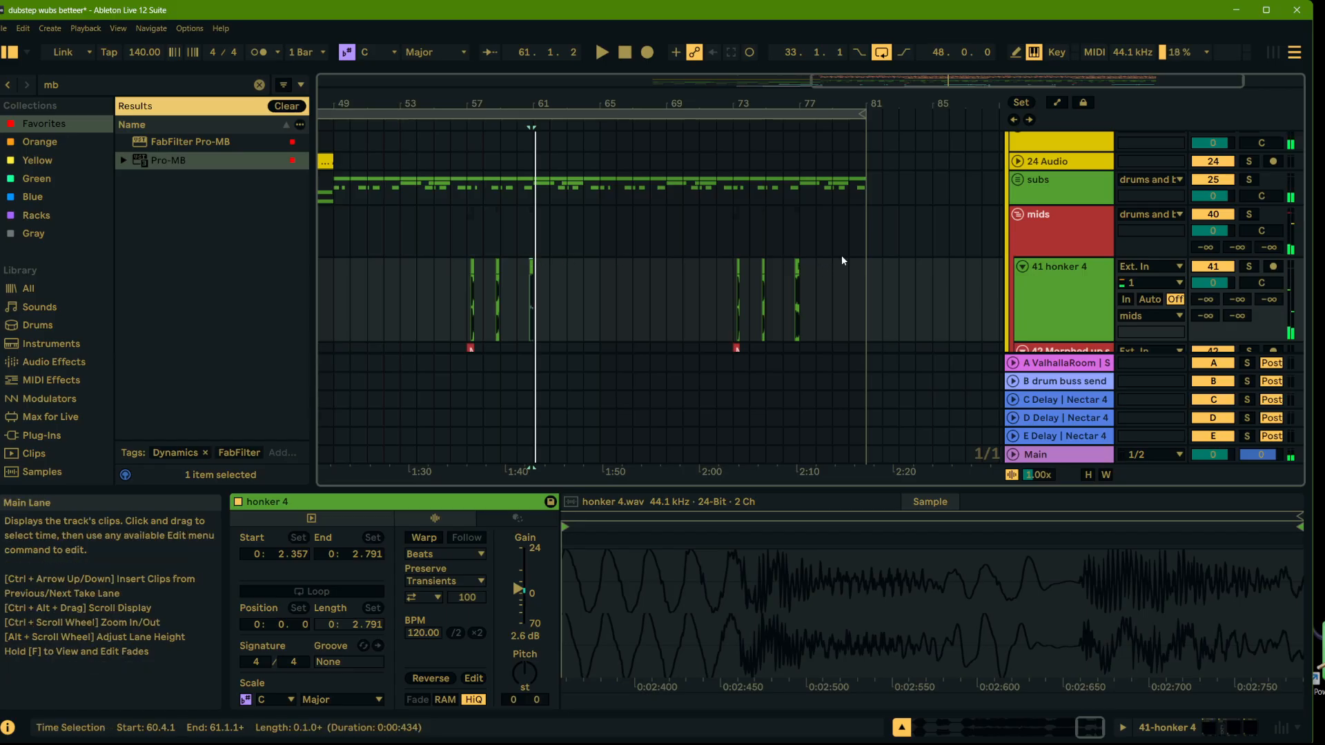
pyautogui.click(795, 270)
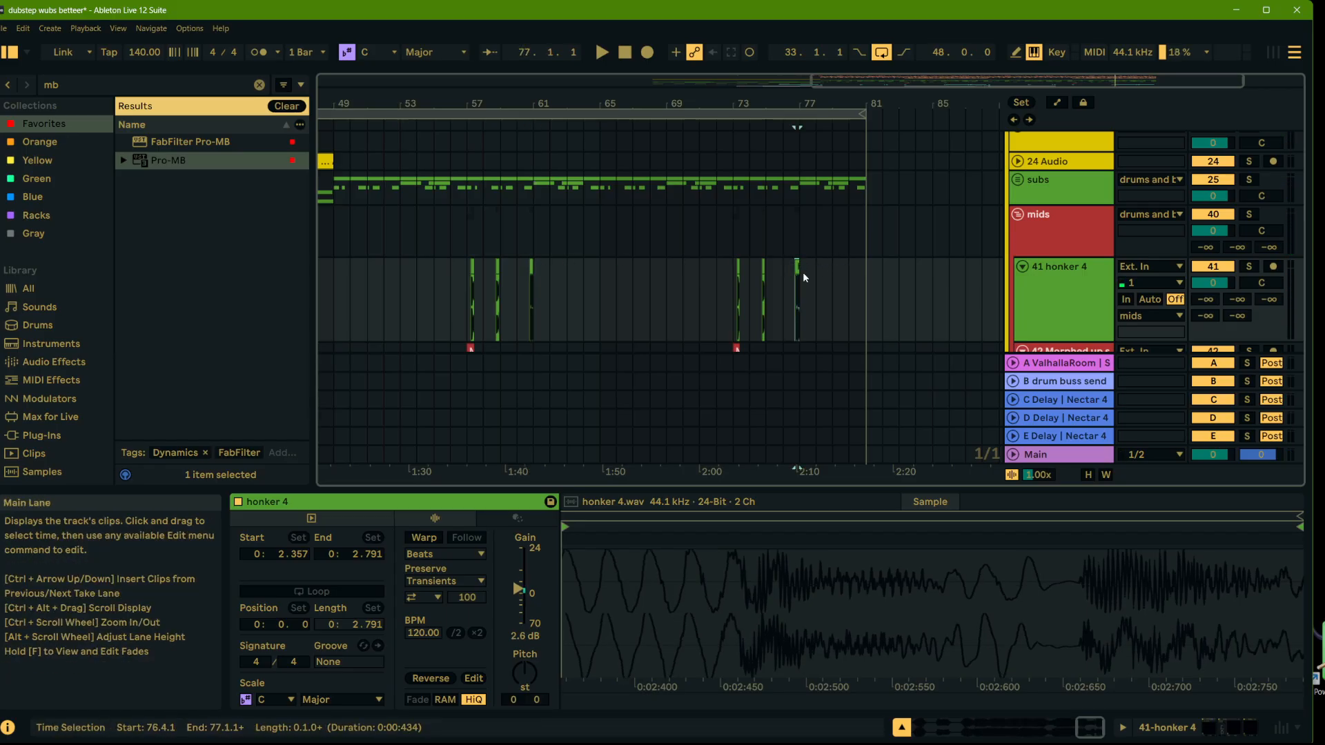
pyautogui.press('space')
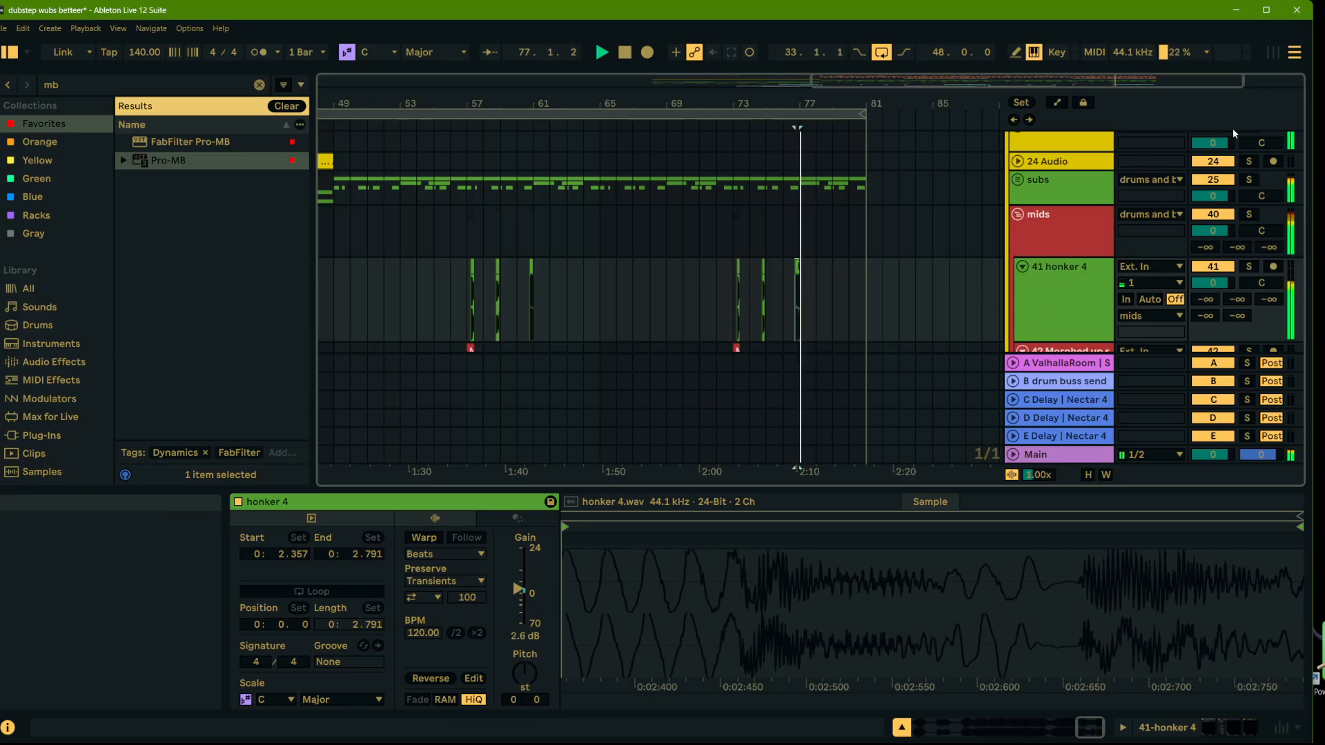
# Step: Display the honker 4 track's devices and play its clips around bars 59 and 57 within the full mix
pyautogui.click(1102, 311)
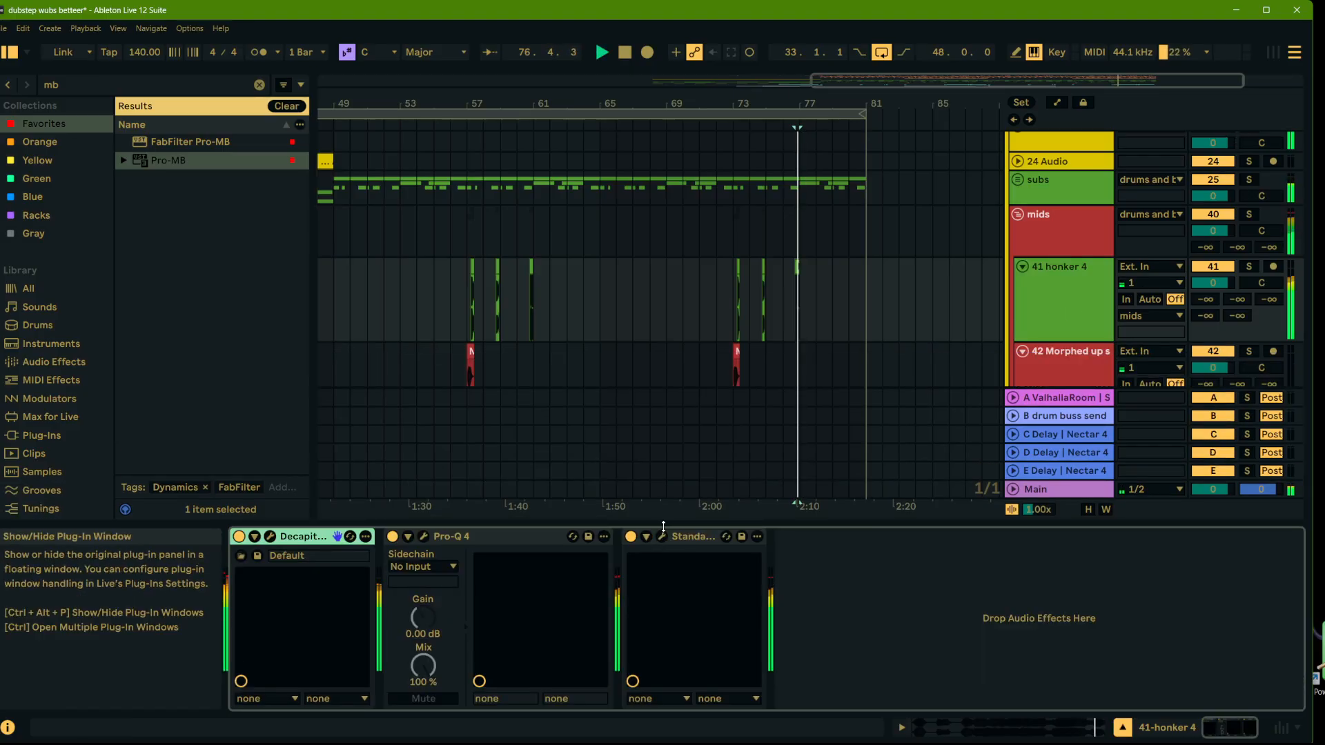
pyautogui.click(496, 304)
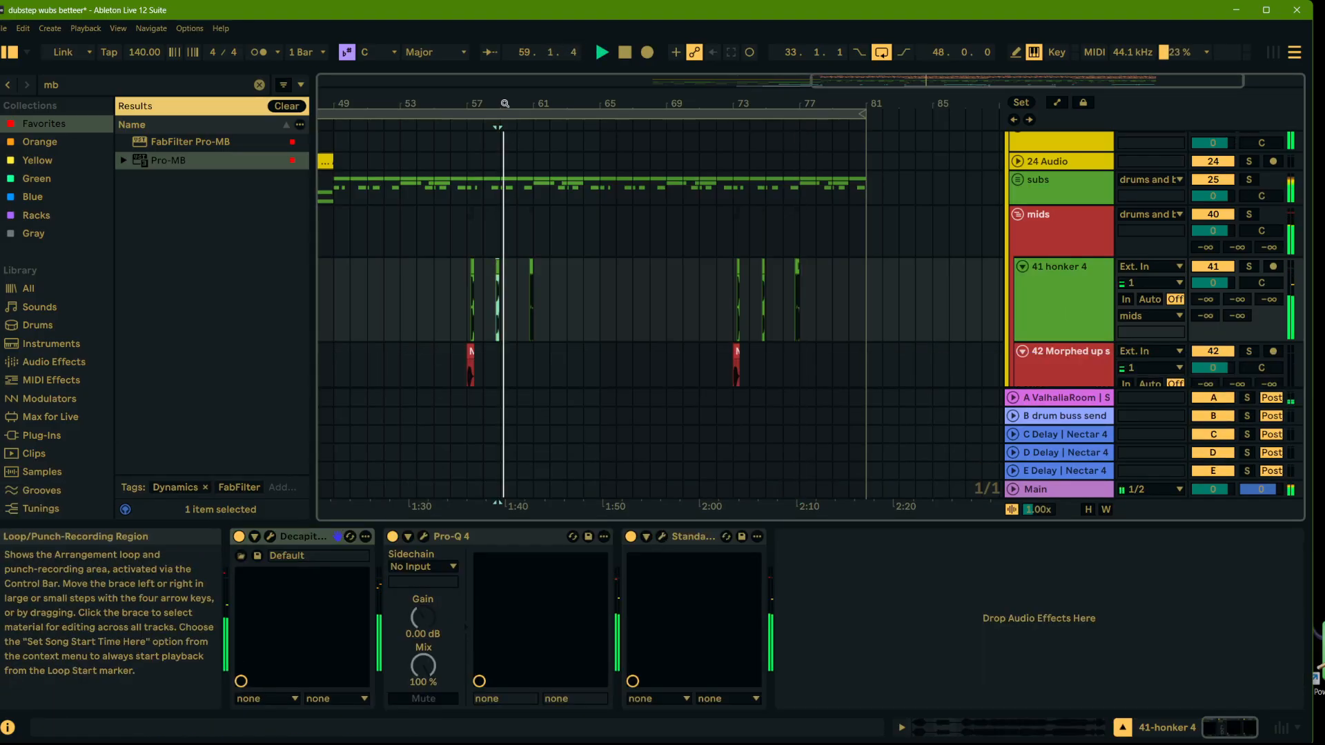
pyautogui.press('space')
pyautogui.press('space')
pyautogui.moveTo(501, 103); pyautogui.dragTo(501, 148)
pyautogui.click(413, 263)
pyautogui.press('space')
pyautogui.press('space')
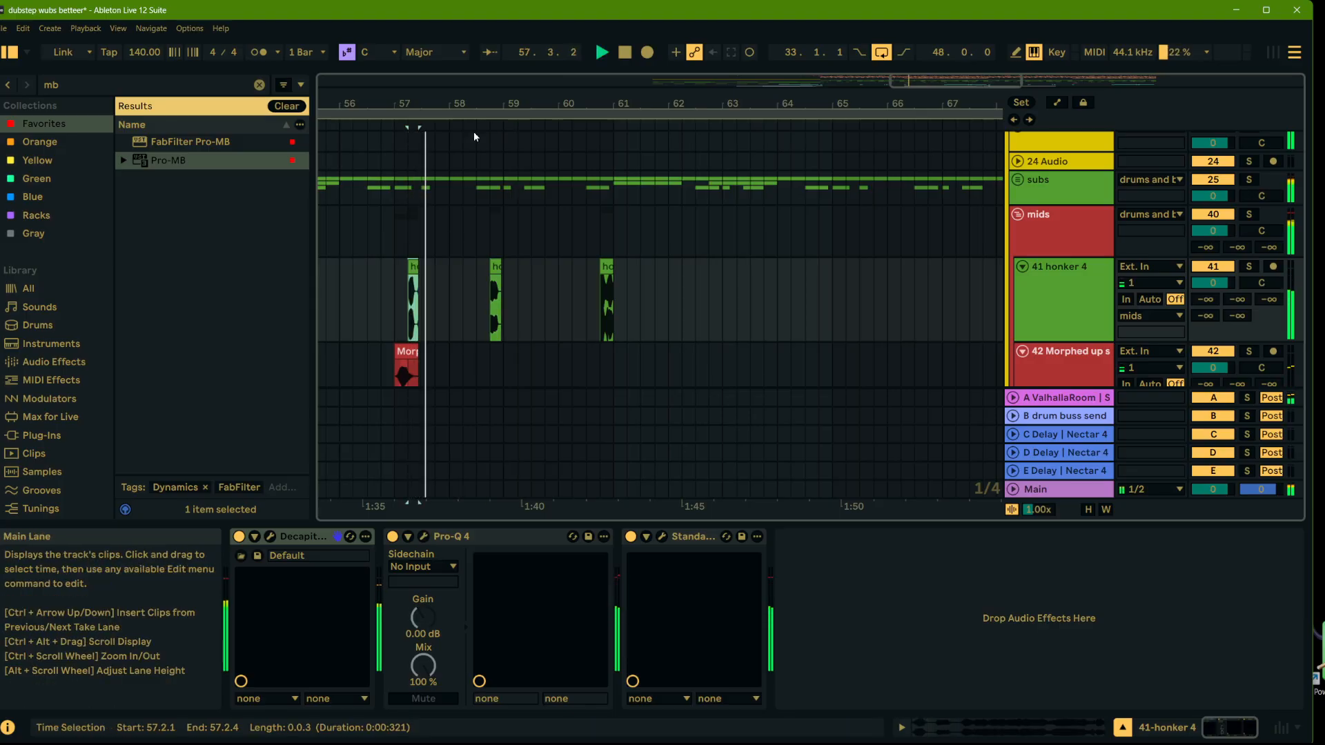
# Step: Play the full mix from the Morphed up sub clip at 57.1.1 and fold the mids group
pyautogui.moveTo(569, 103); pyautogui.dragTo(599, 62)
pyautogui.press('space')
pyautogui.press('space')
pyautogui.scroll(-2, 598, 289)
pyautogui.press('space')
pyautogui.click(540, 304)
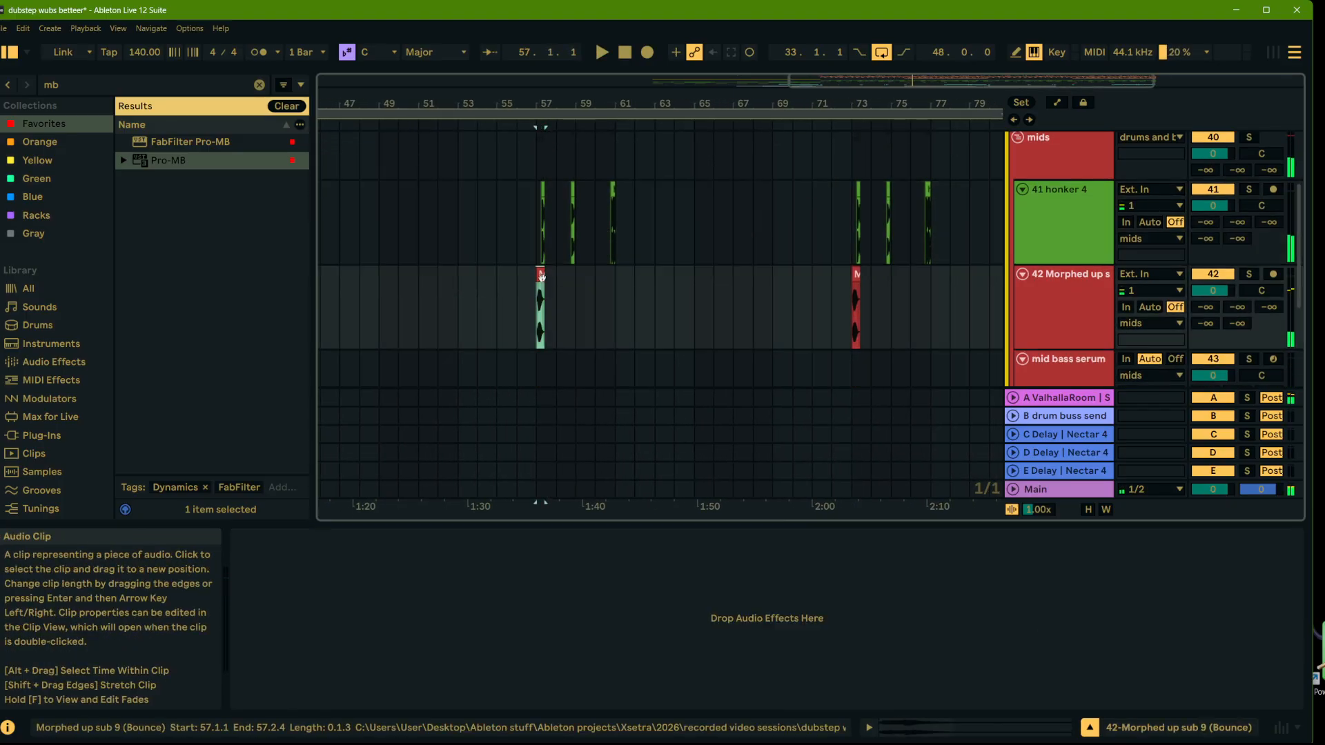
pyautogui.press('space')
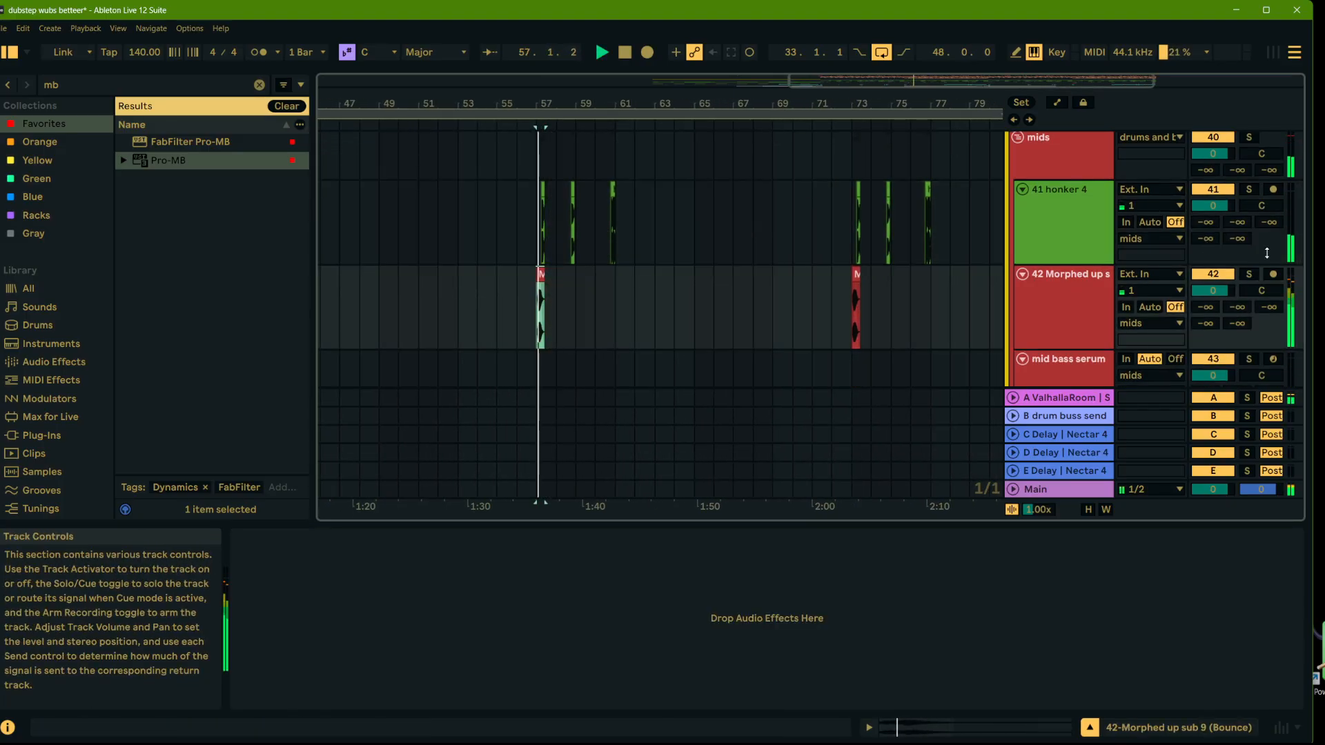
pyautogui.scroll(2, 1205, 226)
pyautogui.press('space')
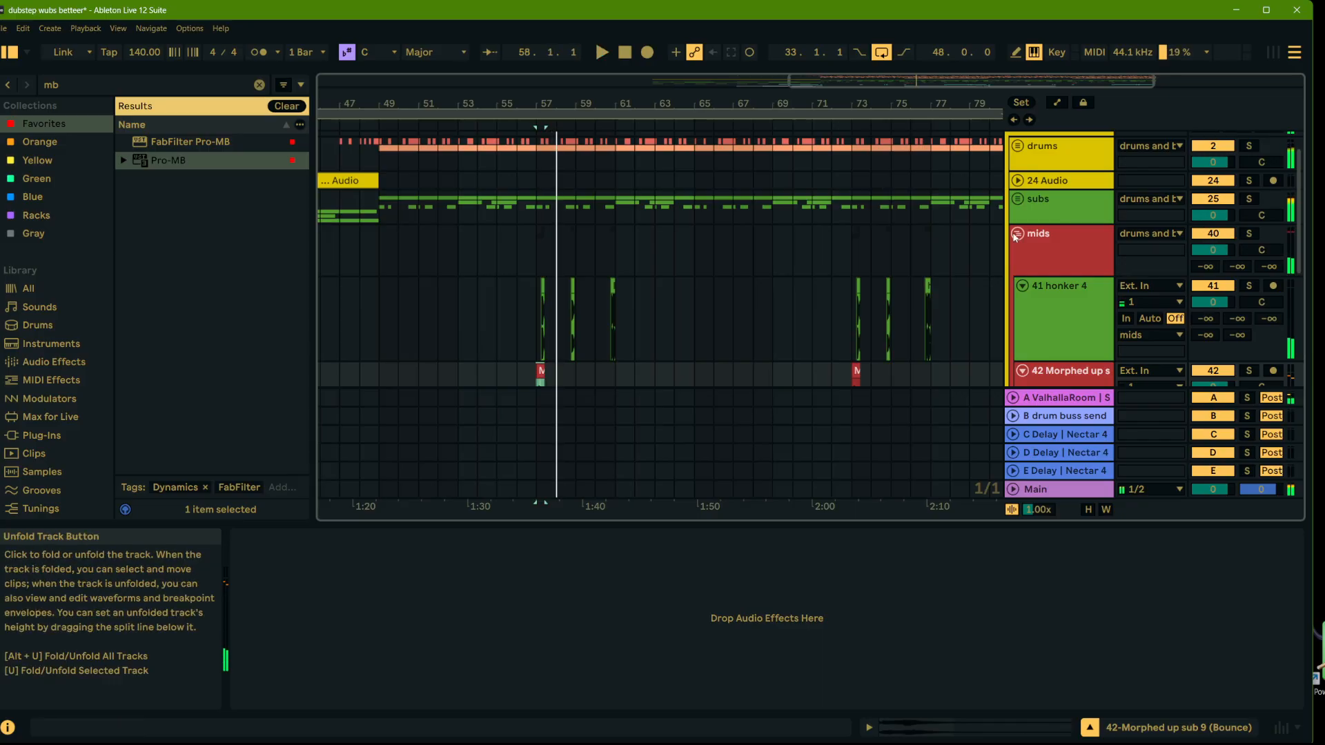
pyautogui.click(1019, 234)
# Step: Solo the melodic group, play it from 33.1.1, and display its device chain
pyautogui.moveTo(800, 100); pyautogui.dragTo(794, 35)
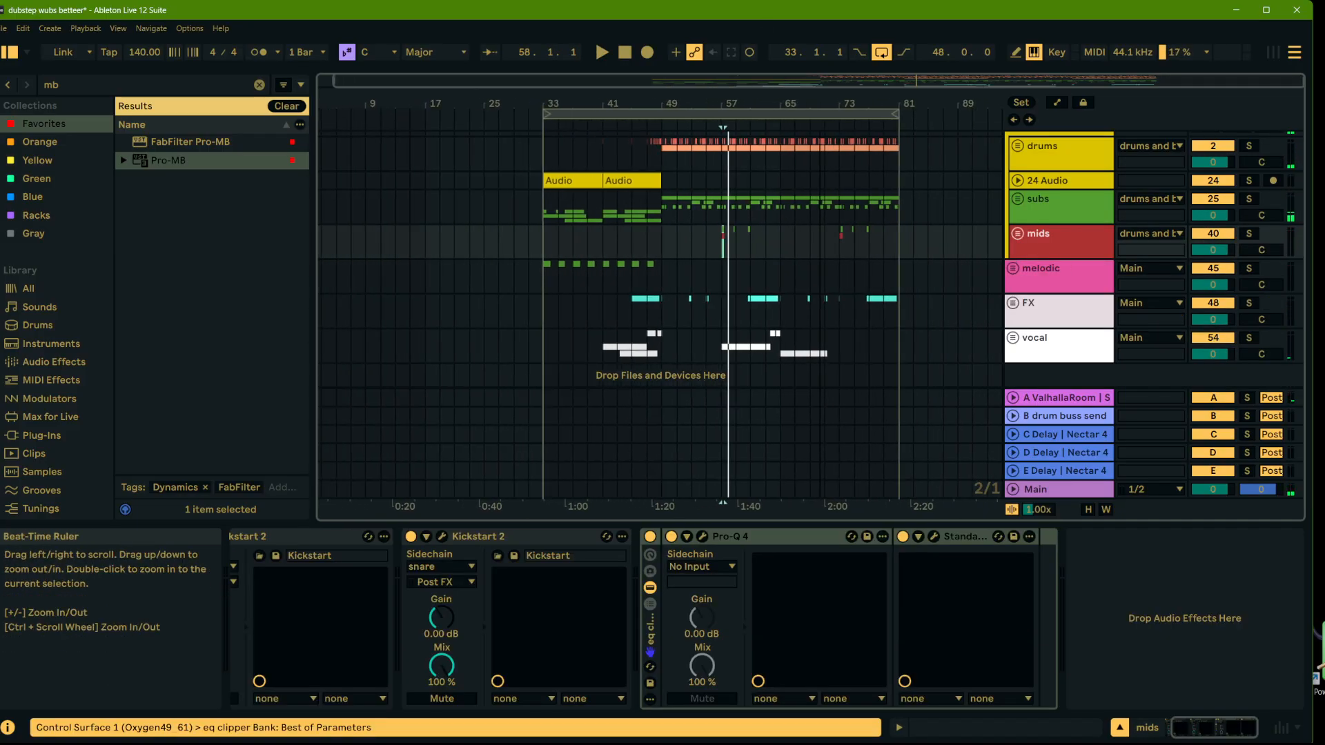
pyautogui.click(549, 277)
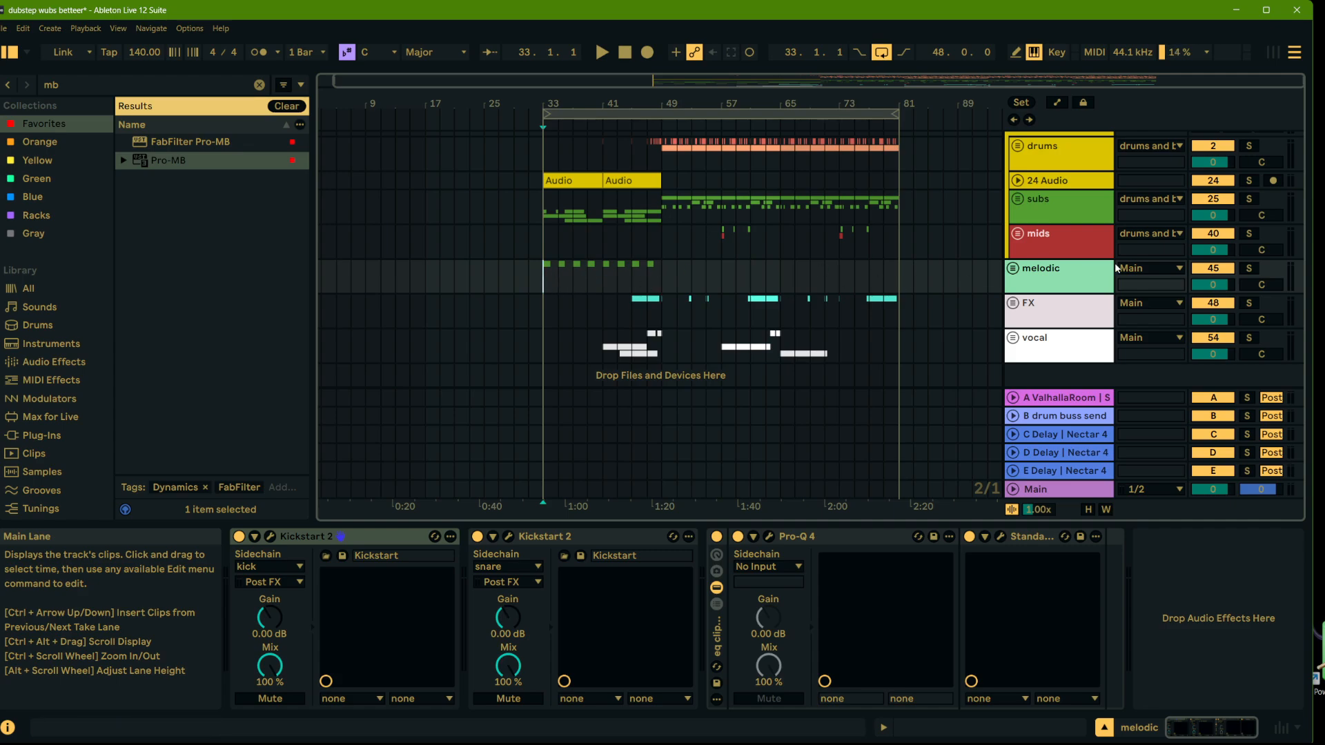
pyautogui.press('s')
pyautogui.press('space')
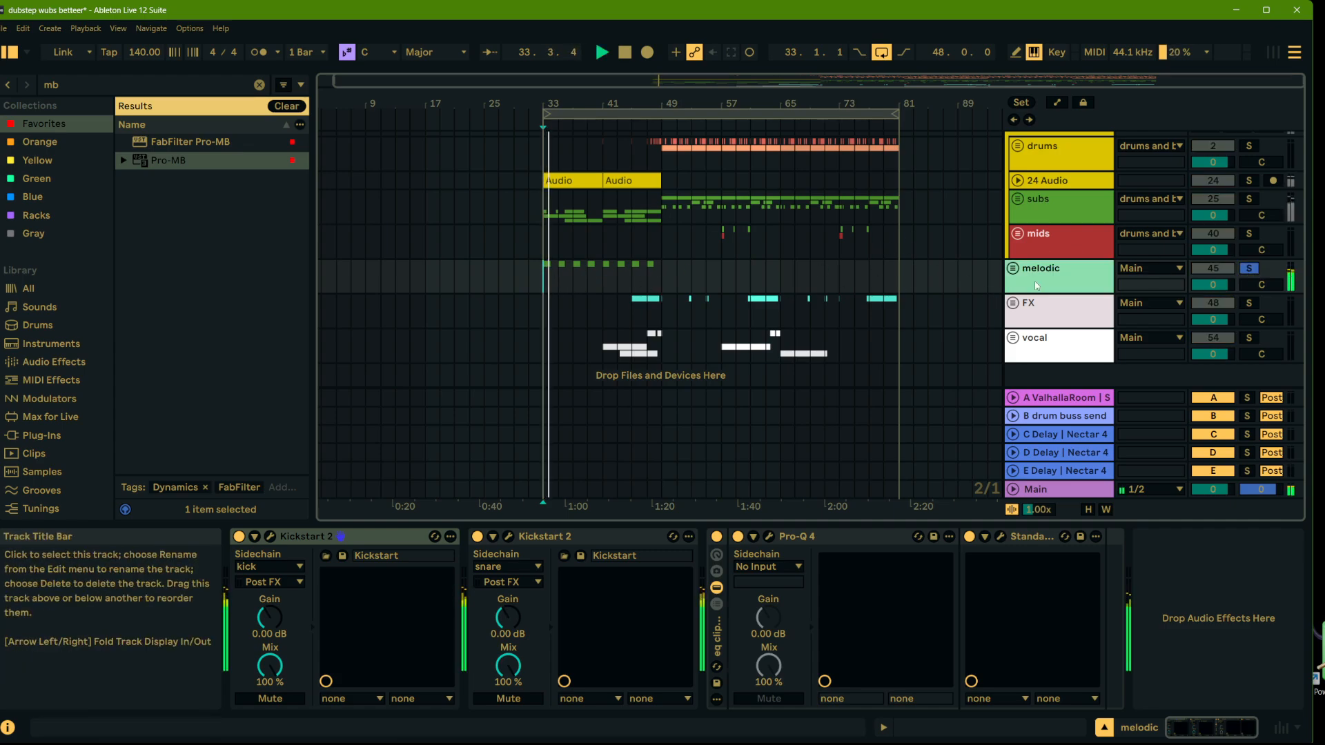
pyautogui.doubleClick(1035, 285)
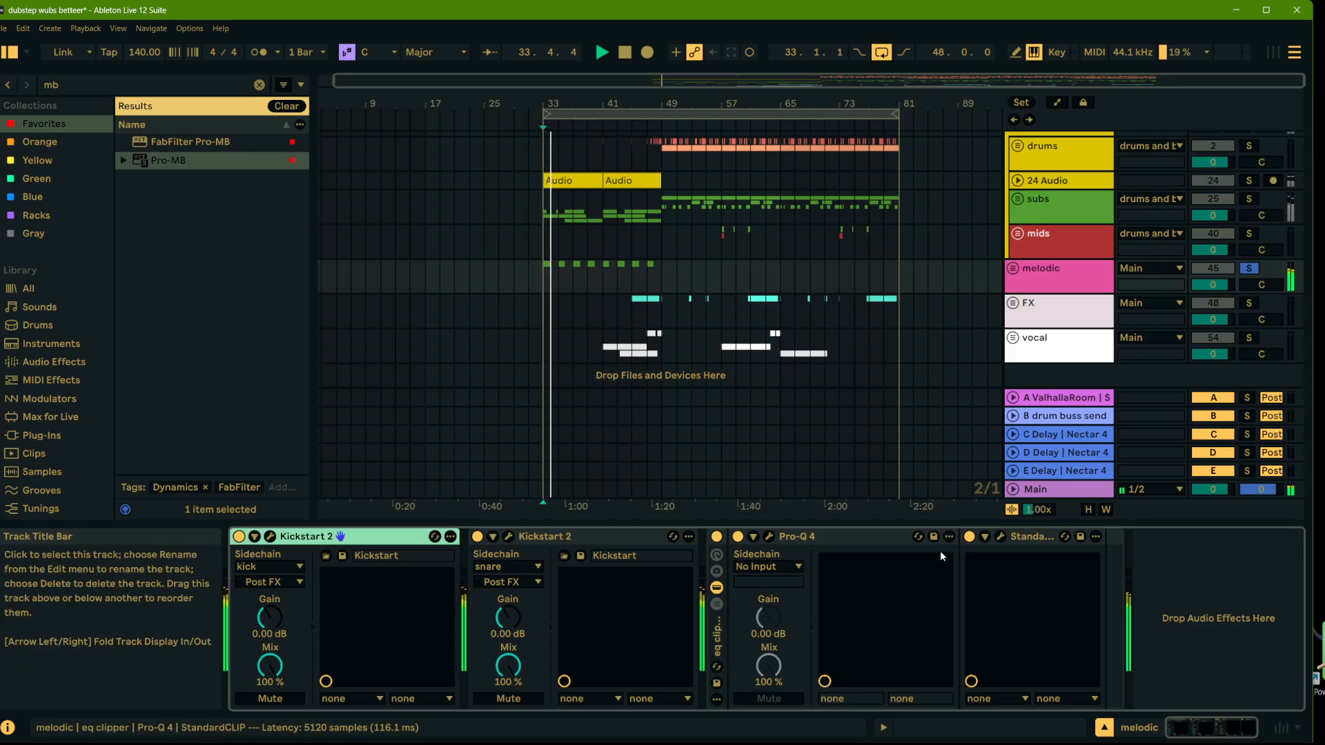
# Step: Add a Mid-only bell cut of -3.62 dB at 400.77 Hz in the melodic group's Pro-Q 4
pyautogui.click(771, 537)
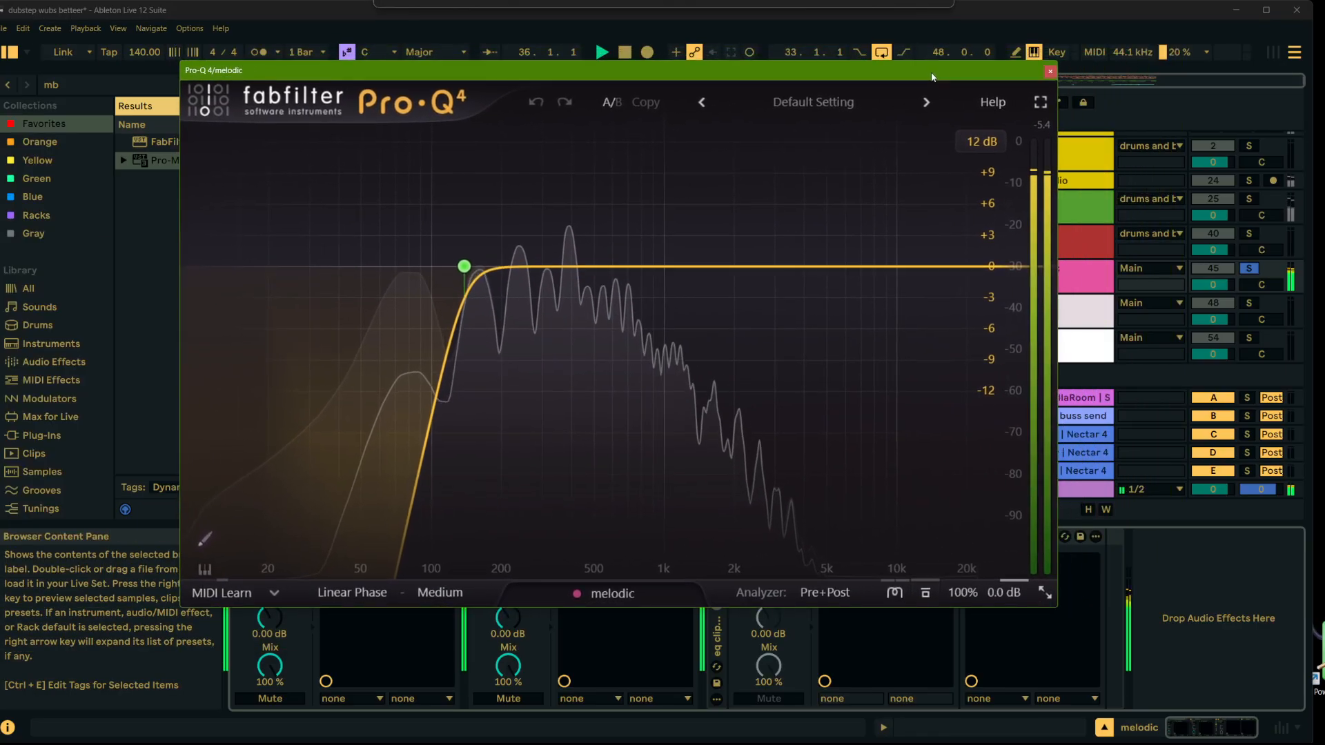
pyautogui.click(464, 266)
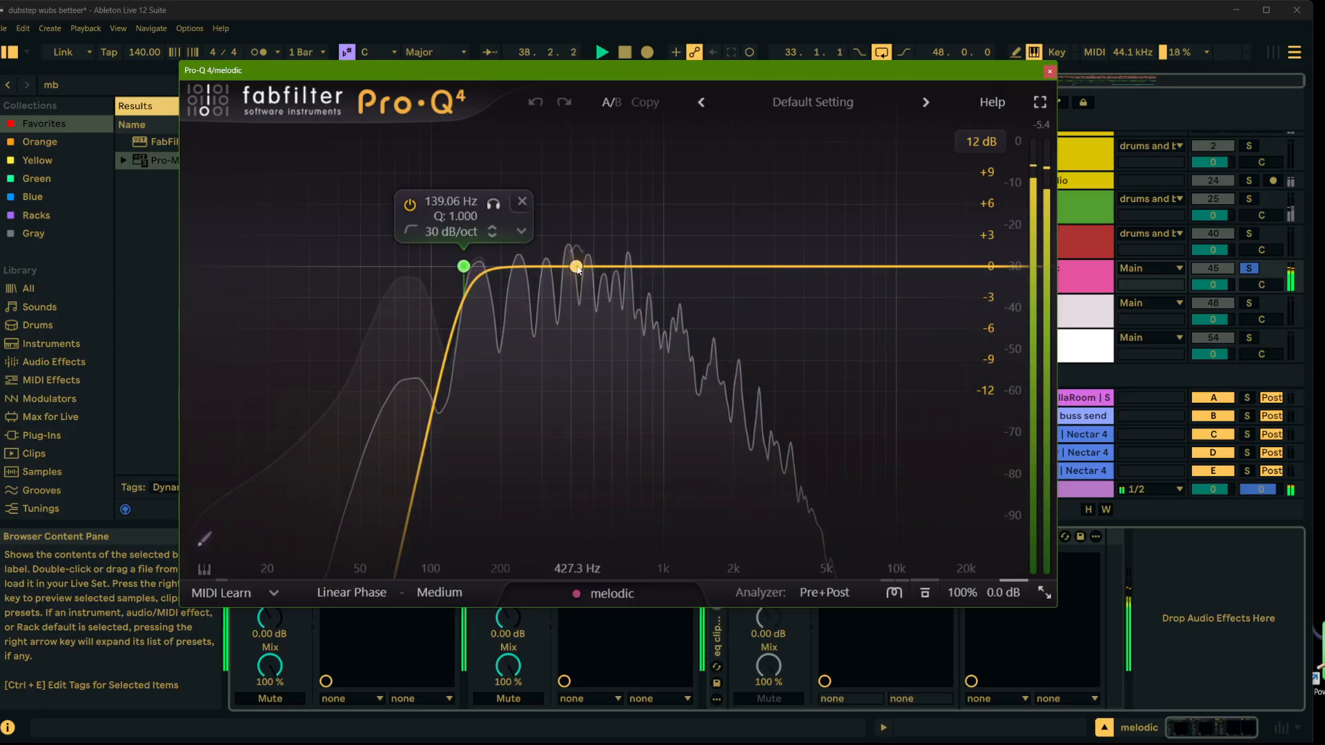
pyautogui.moveTo(577, 269); pyautogui.dragTo(574, 279)
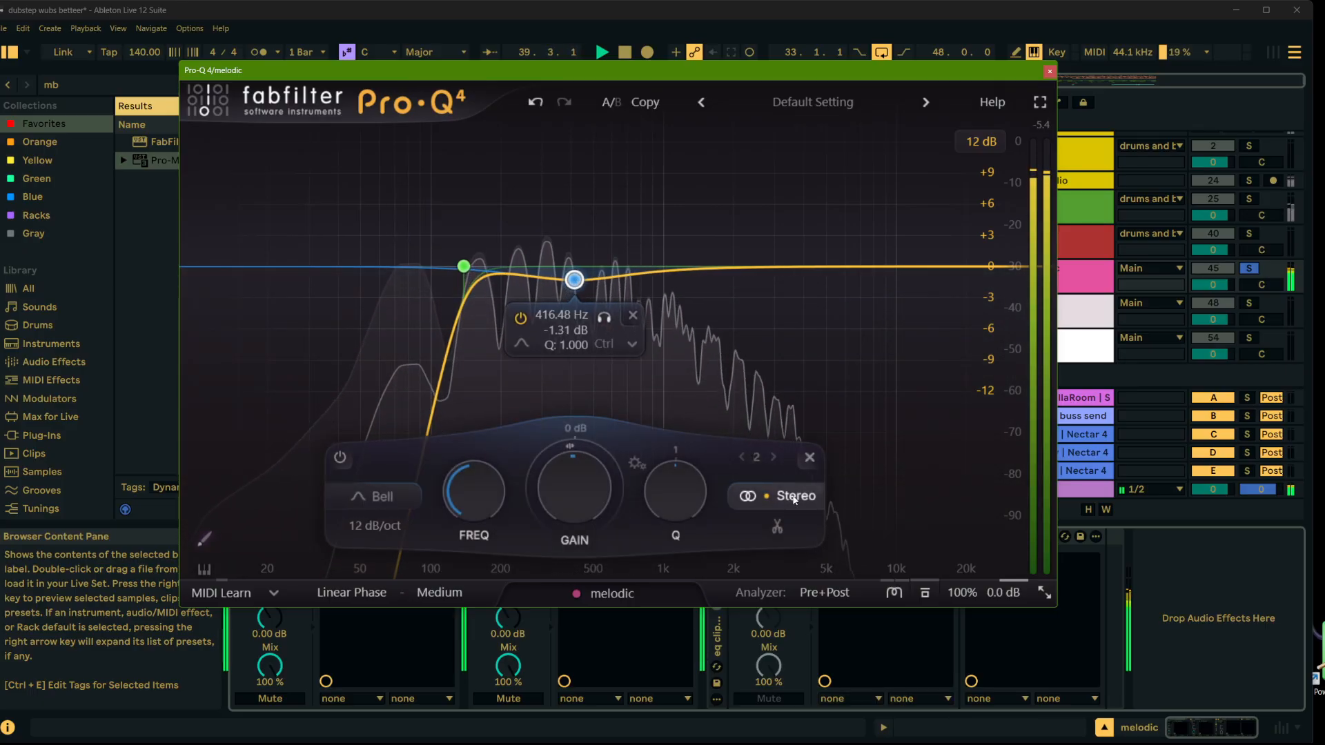
pyautogui.click(794, 496)
pyautogui.click(781, 461)
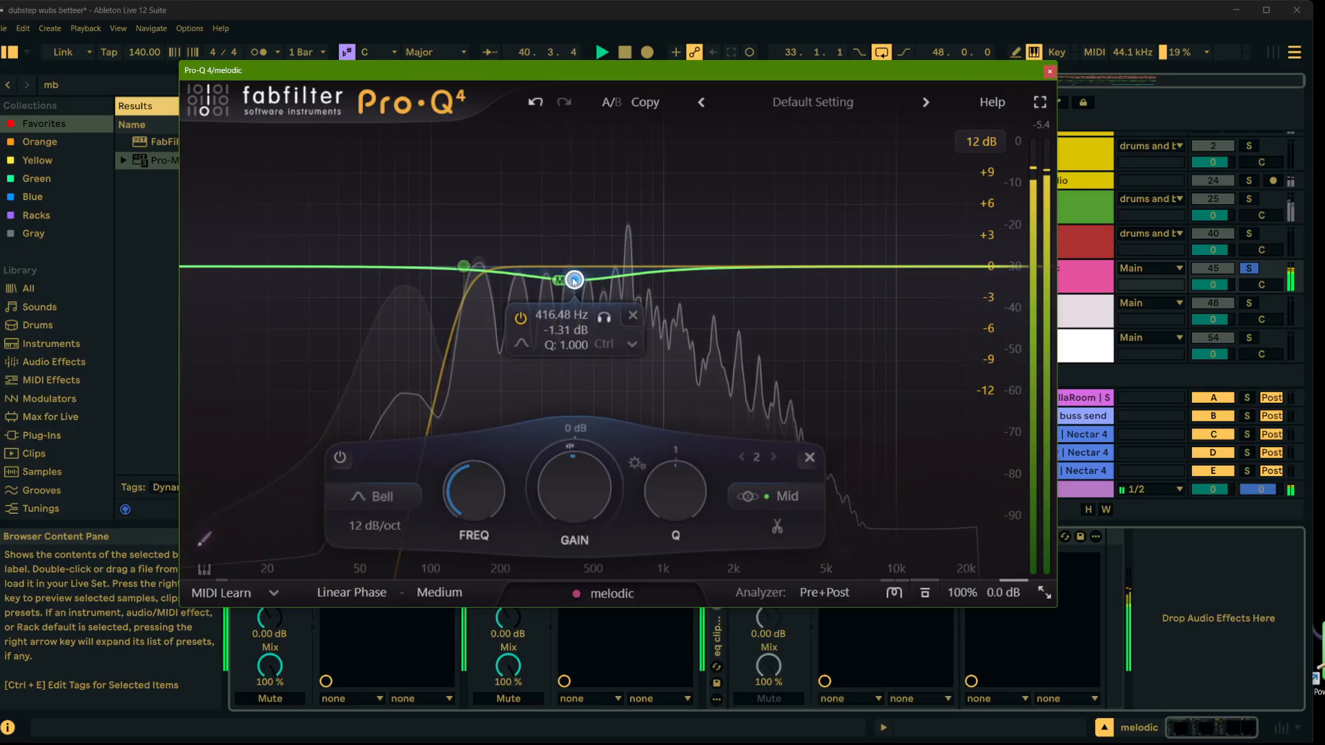
pyautogui.moveTo(574, 281)
pyautogui.mouseDown()
pyautogui.moveTo(559, 300)
pyautogui.moveTo(570, 304)
pyautogui.mouseUp()
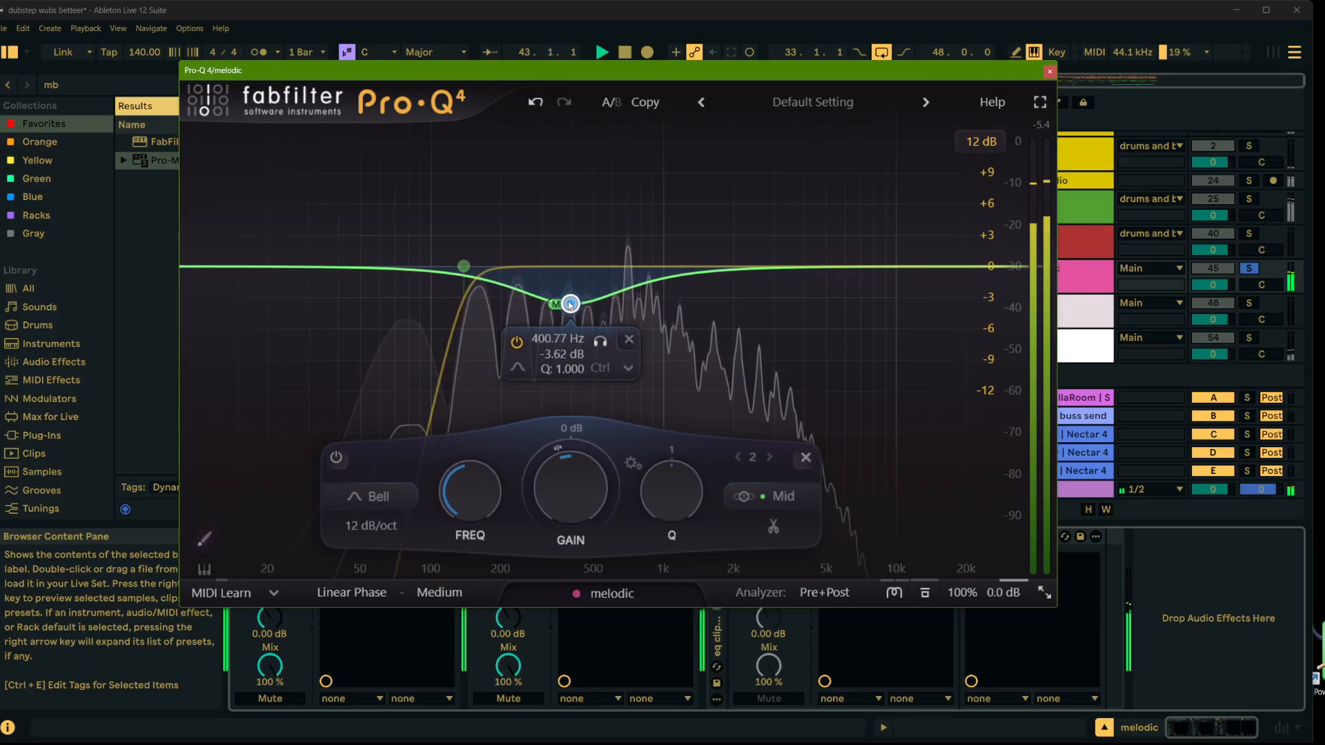
# Step: Close Pro-Q 4, clear the melodic group's solo, and listen to the full mix up to bar 49
pyautogui.click(1049, 72)
pyautogui.click(1249, 268)
pyautogui.scroll(-1, 709, 255)
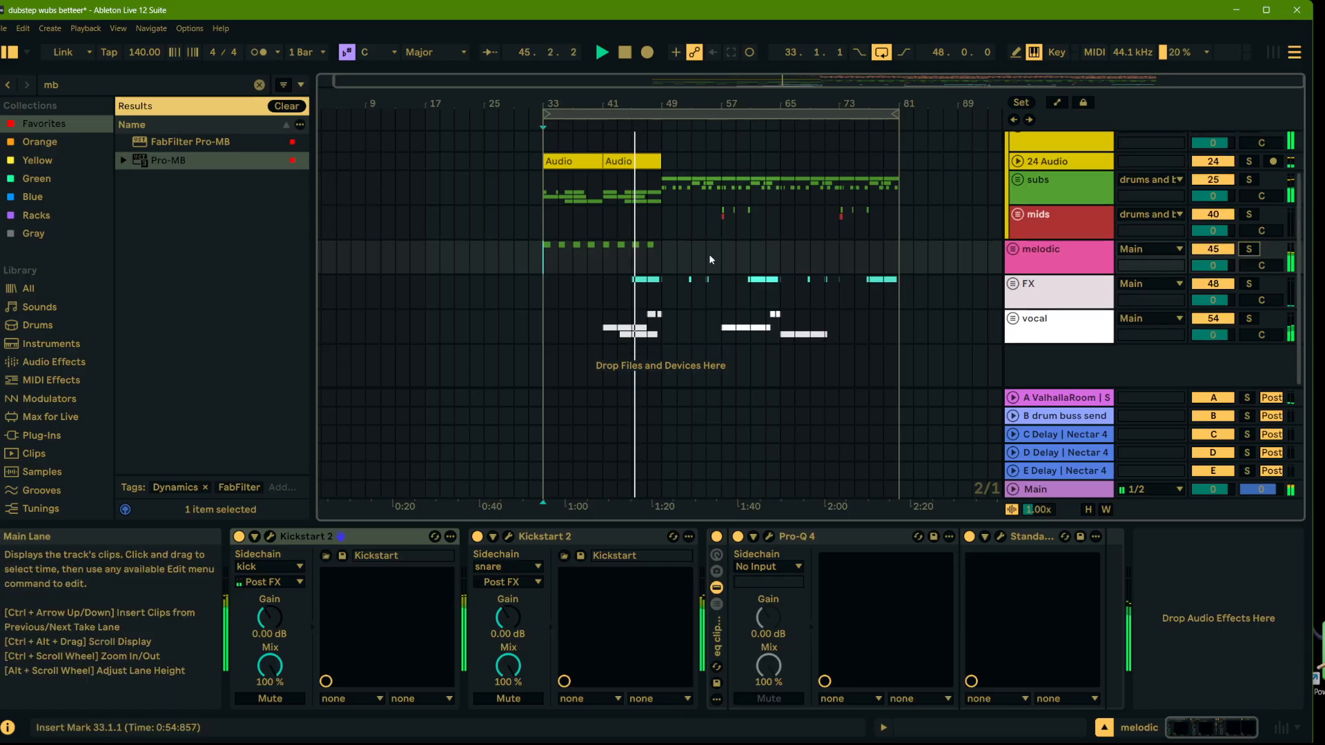
pyautogui.scroll(3, 697, 251)
pyautogui.scroll(-3, 697, 250)
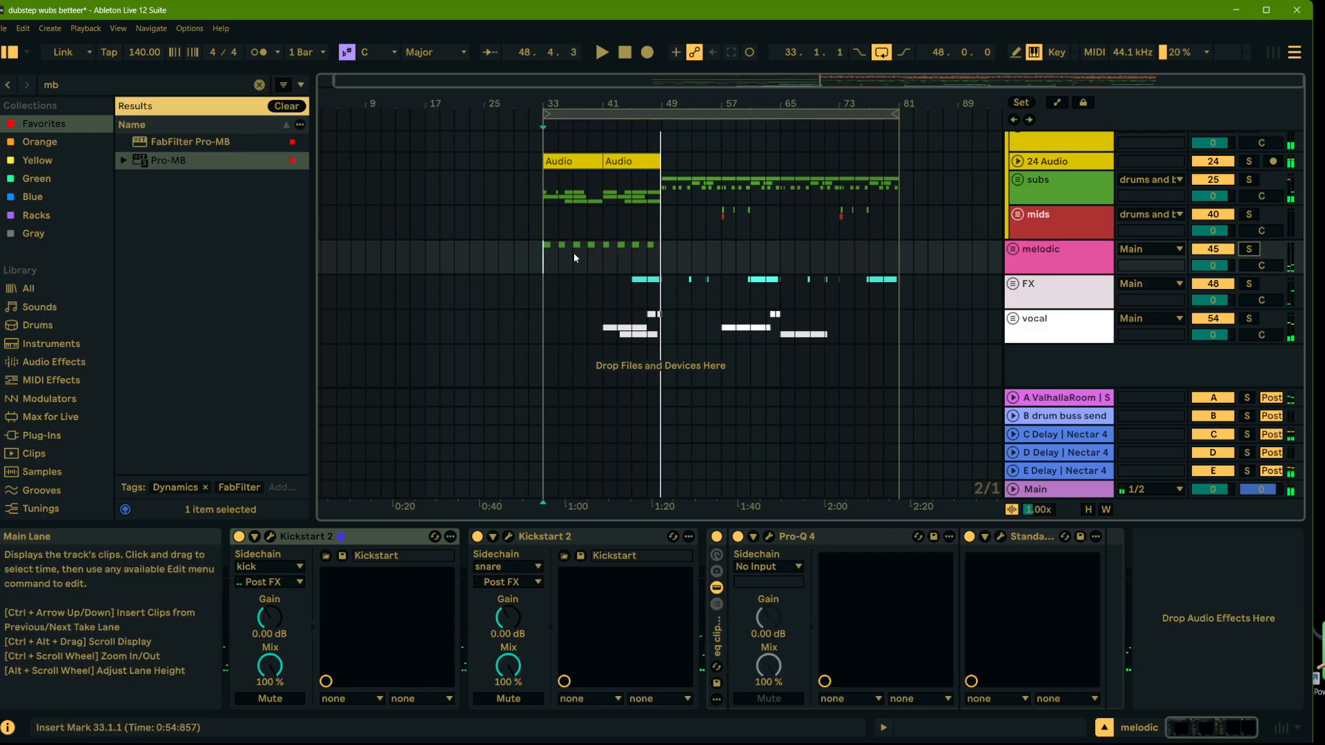
# Step: Solo the FX group and play its clip leading into bar 49
pyautogui.click(1061, 281)
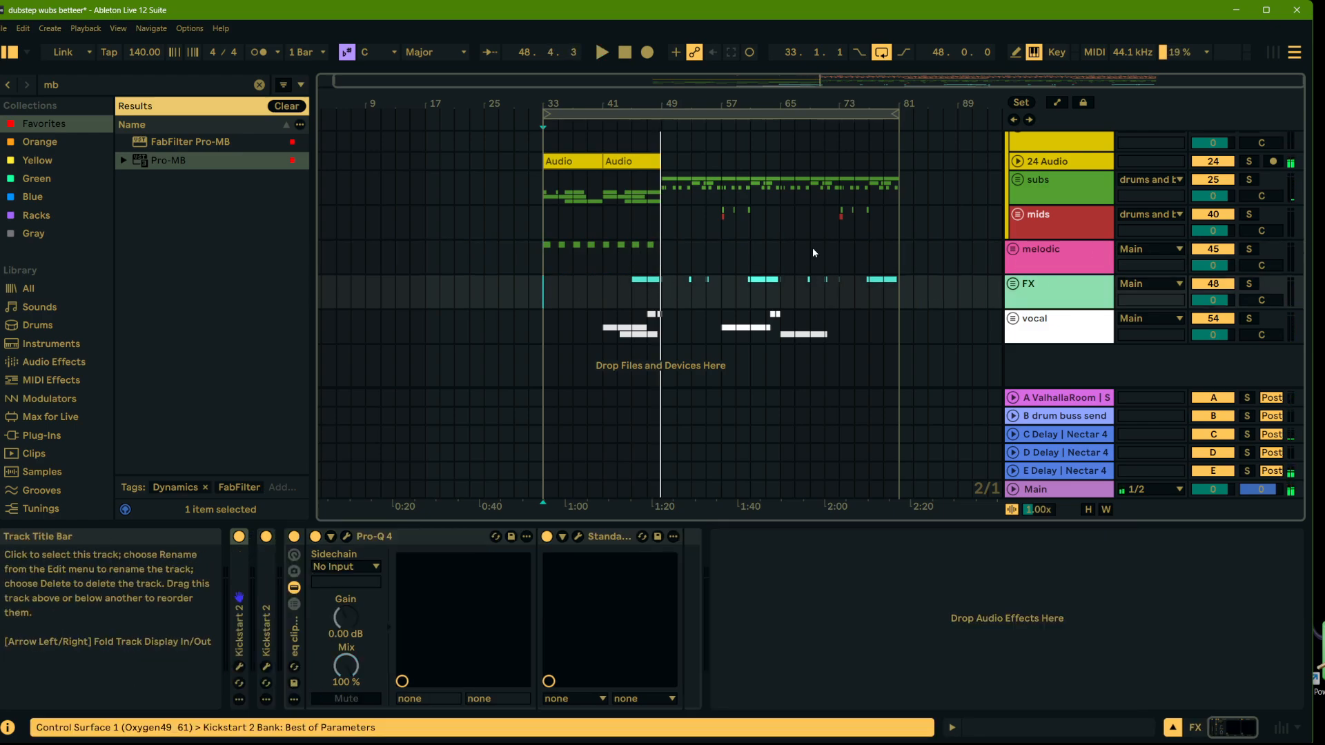
pyautogui.click(1250, 284)
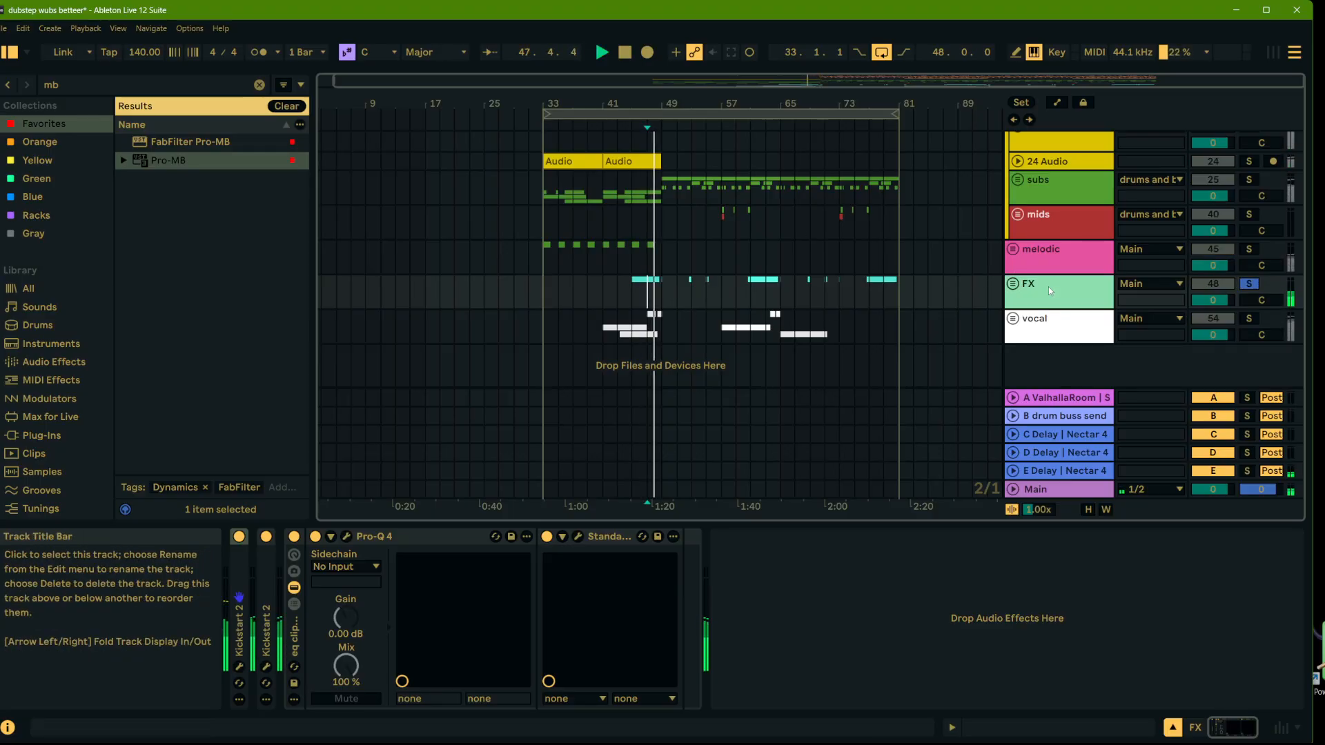
# Step: Review the curve and trigger settings of the FX group's first Kickstart 2, and close the plugin
pyautogui.click(510, 581)
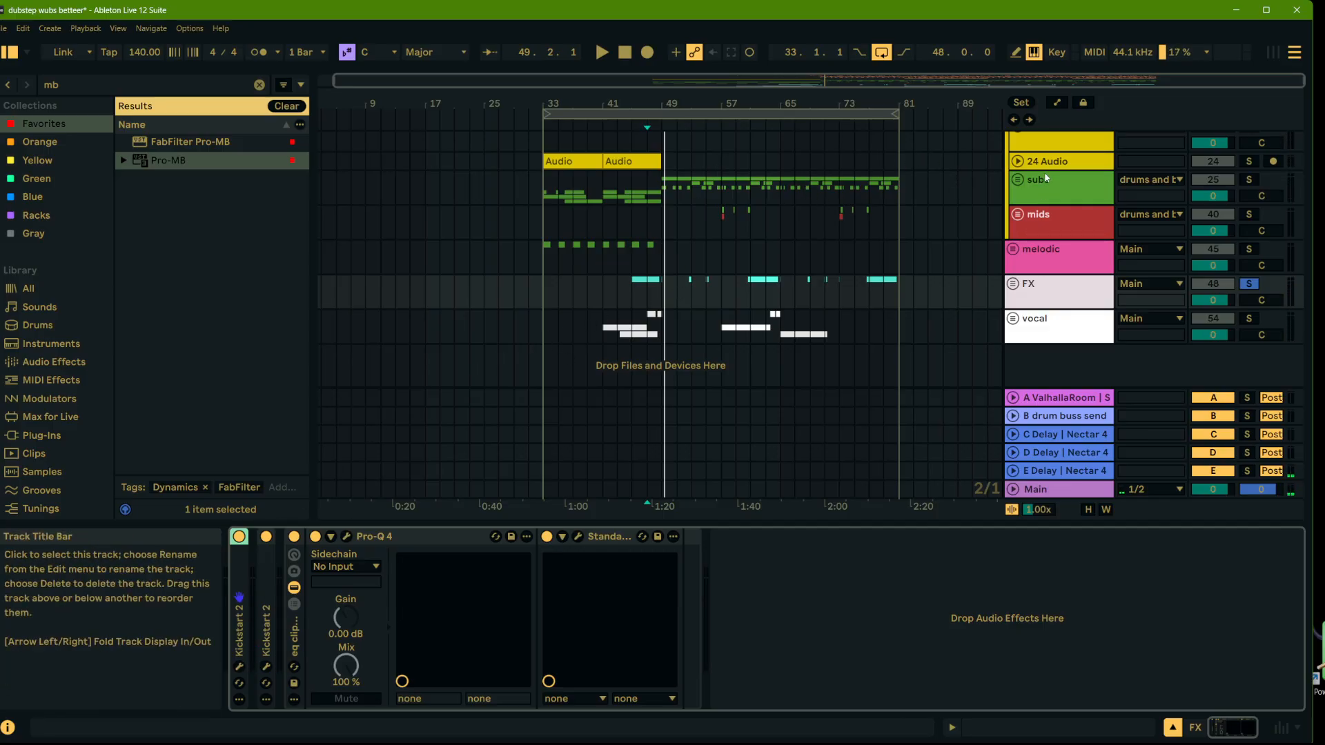
pyautogui.click(239, 667)
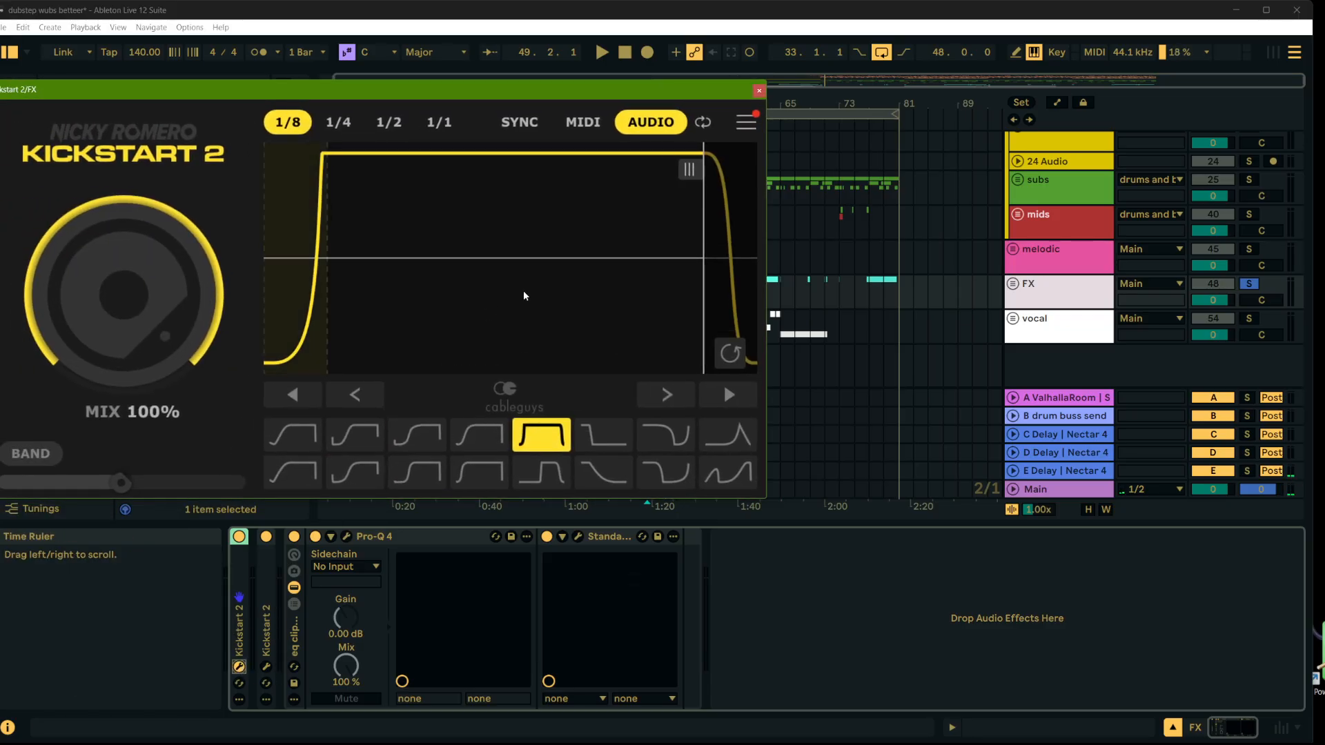
pyautogui.click(758, 92)
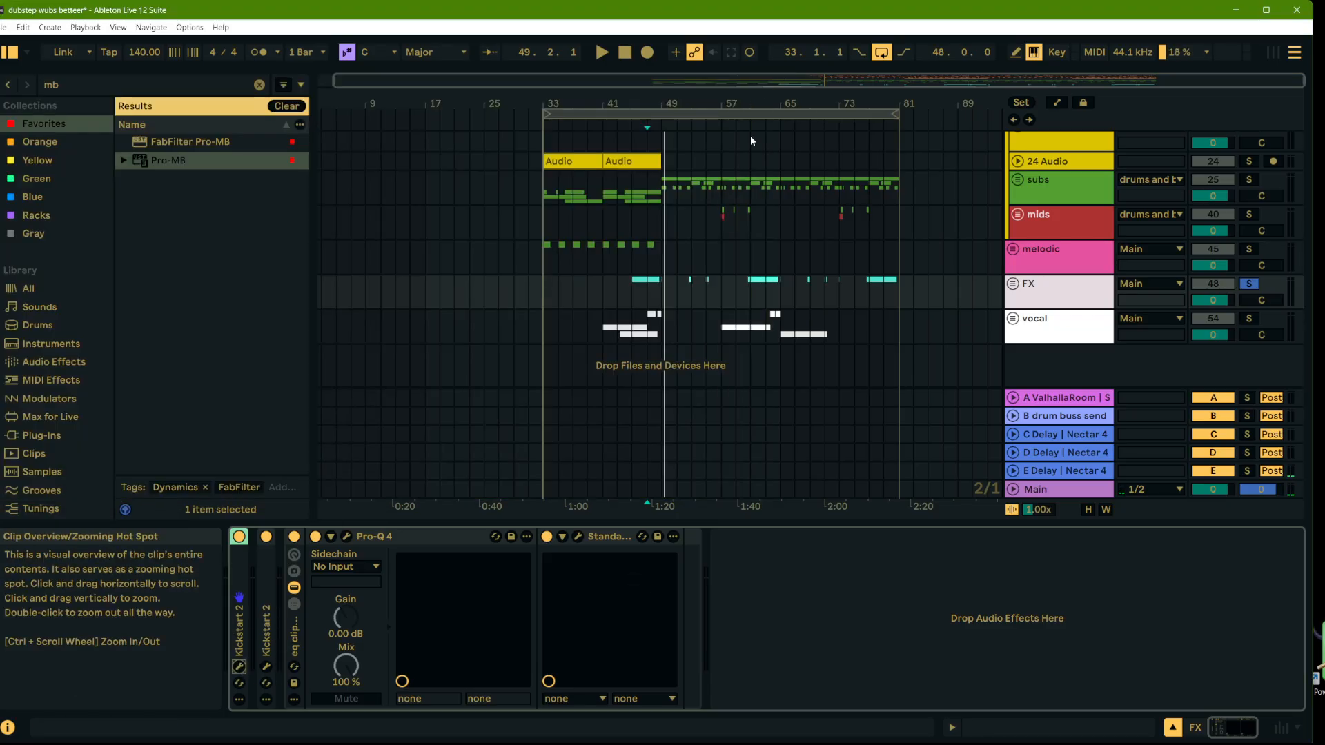
# Step: Play the soloed FX group from 45.1.1 and raise its Pro-Q 4 low cut to 139.70 Hz with Q 0.985
pyautogui.click(639, 286)
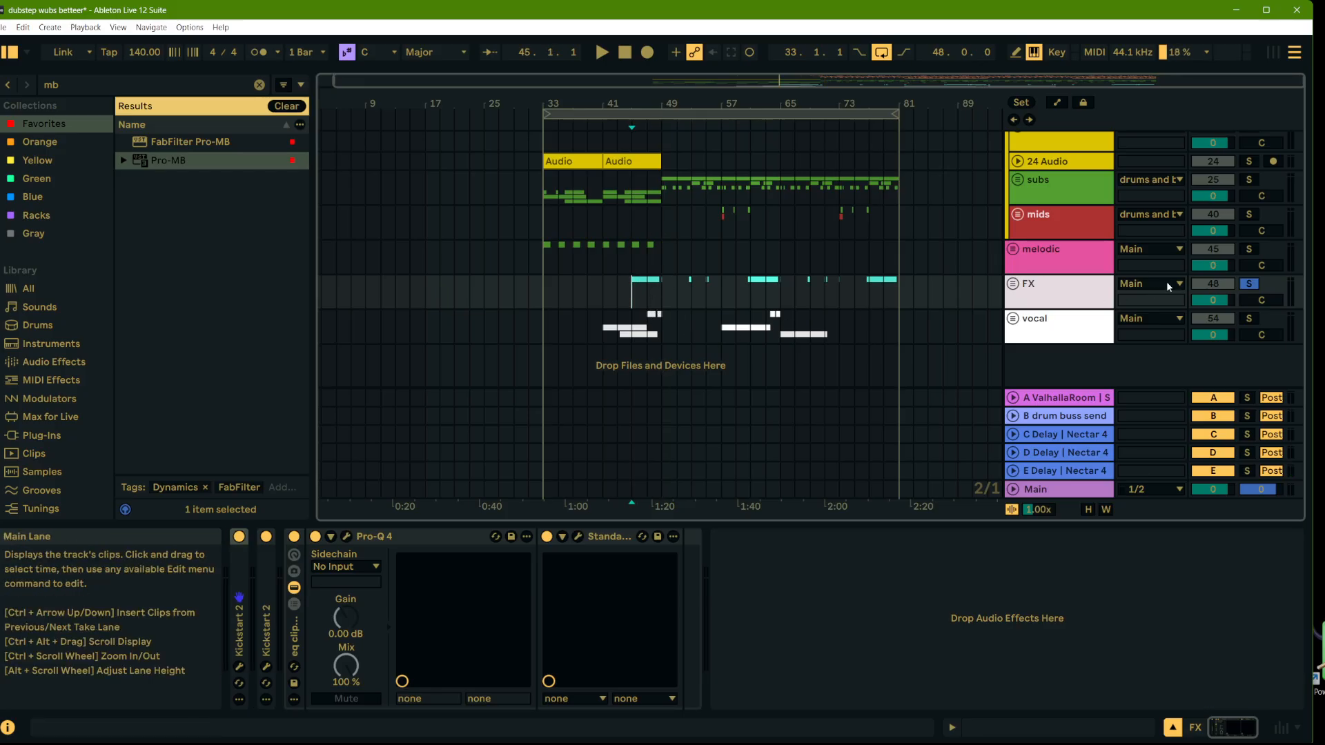
pyautogui.press('space')
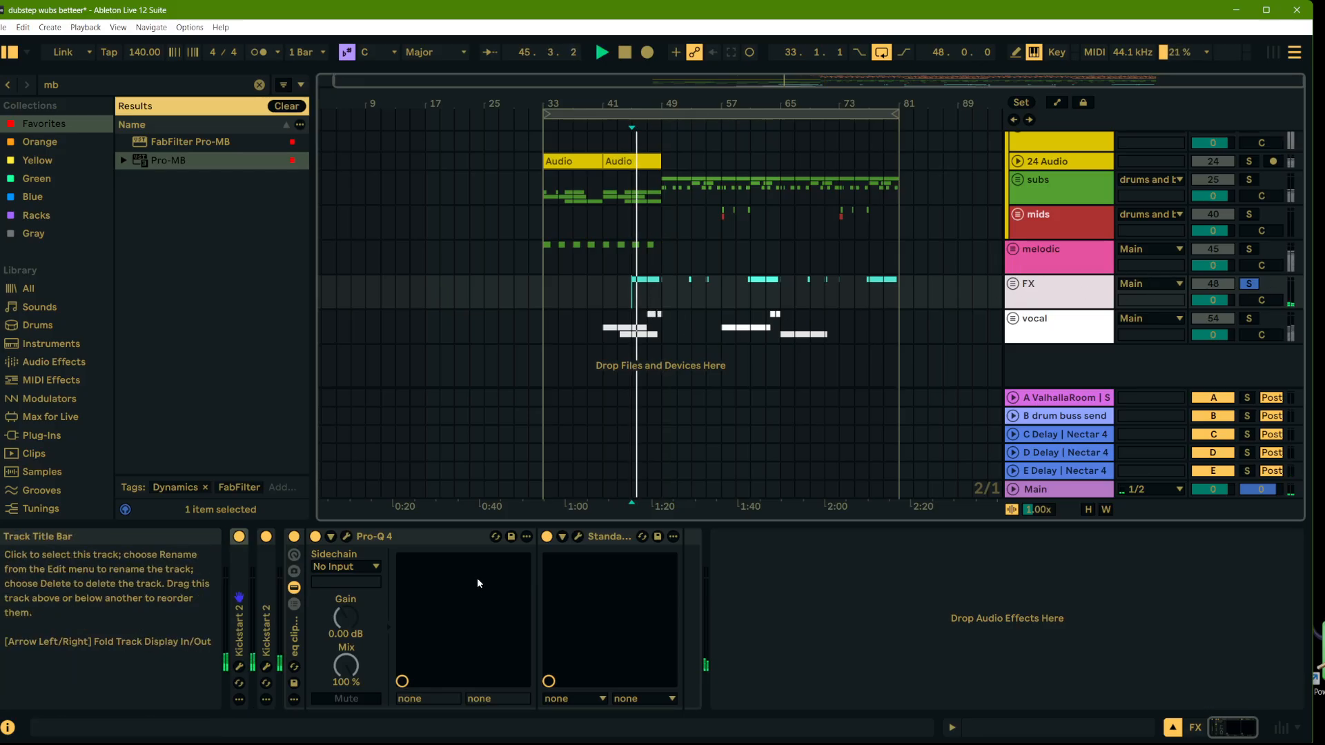
pyautogui.click(346, 536)
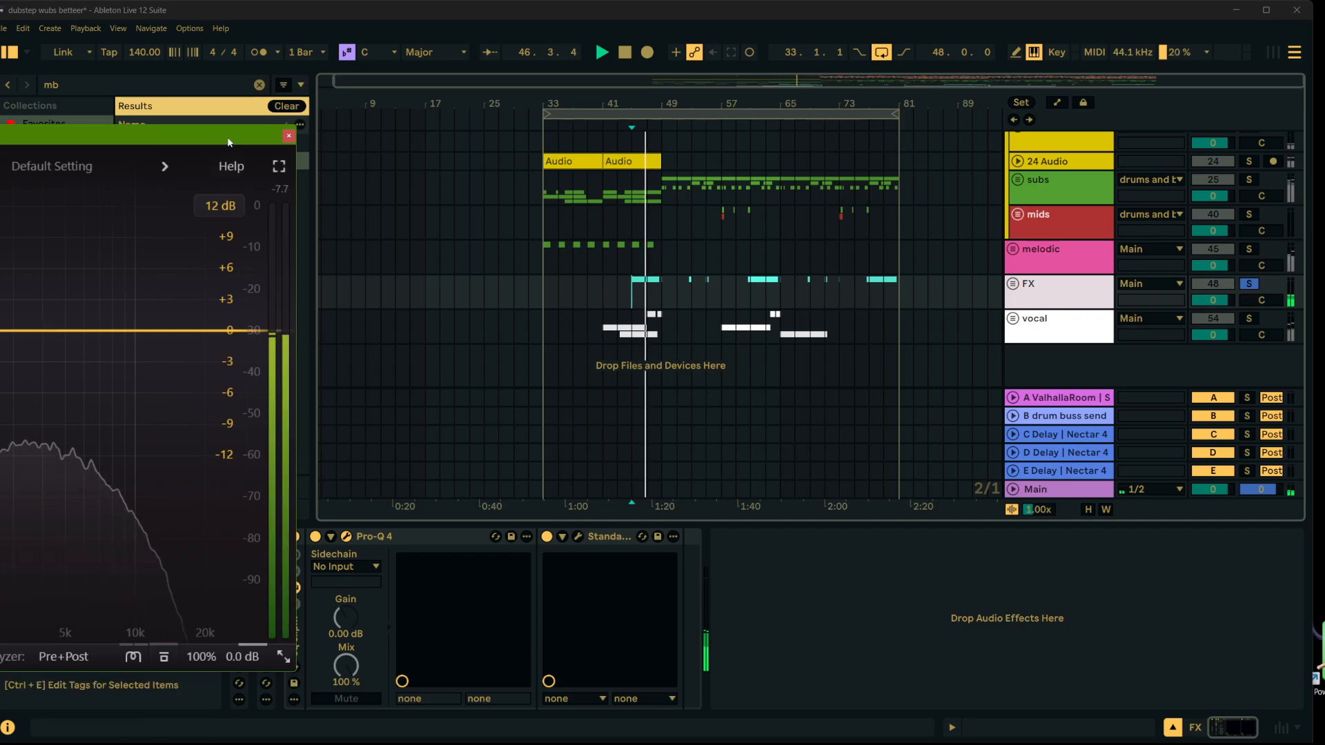
pyautogui.moveTo(395, 292)
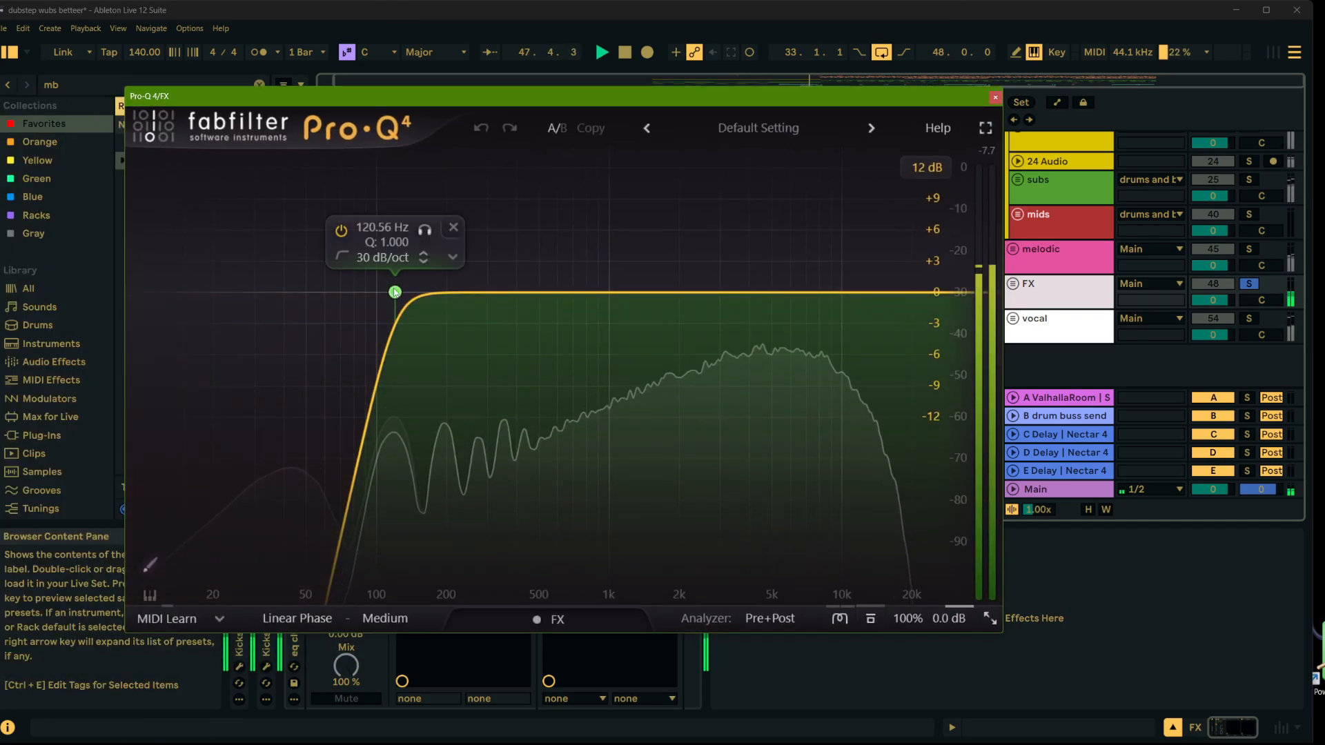
pyautogui.moveTo(394, 292); pyautogui.dragTo(415, 296)
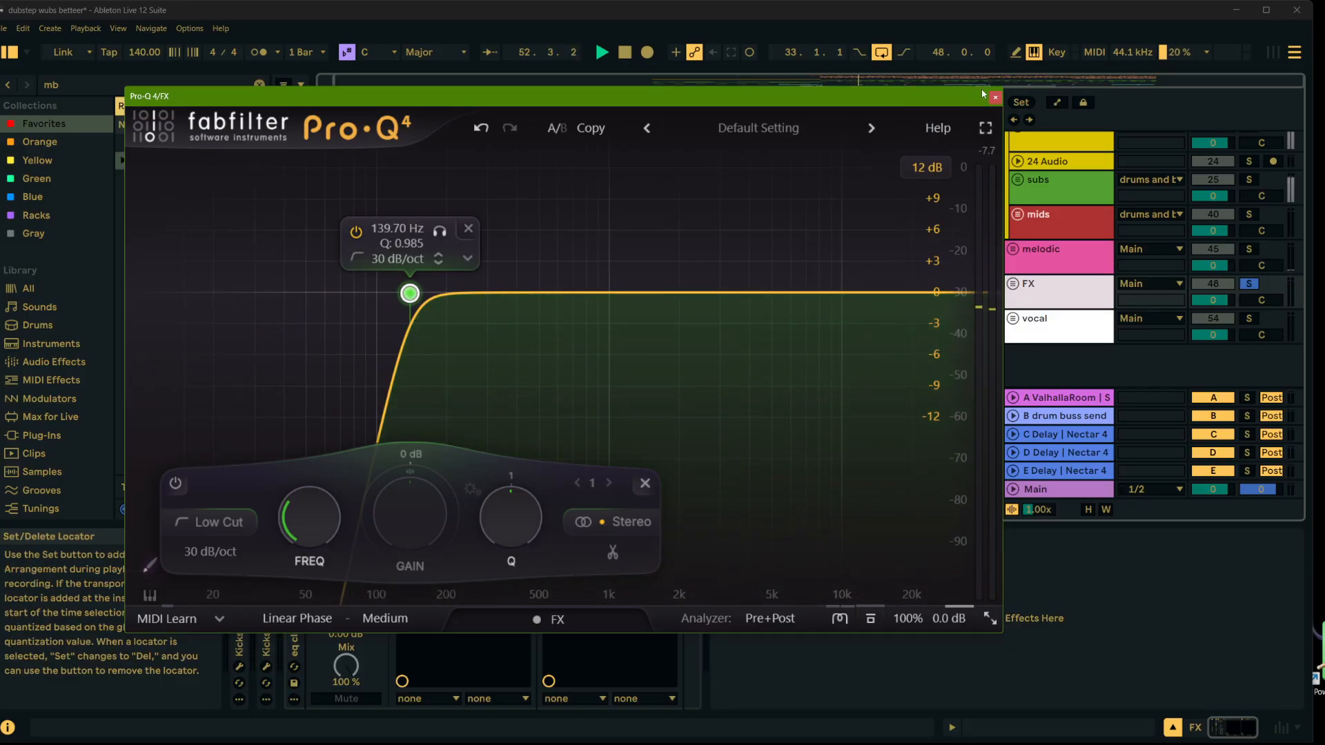
pyautogui.click(994, 97)
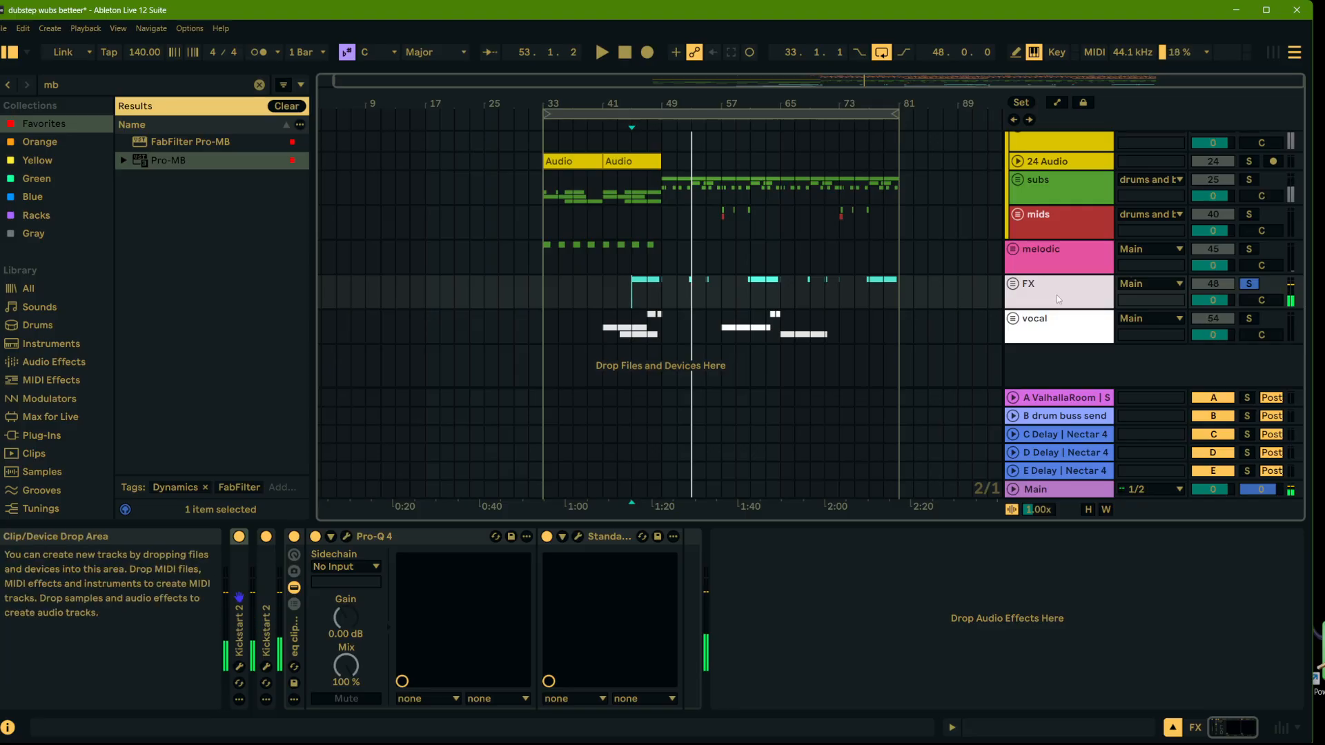
# Step: Clear the FX group's solo and listen to the FX clips in the full mix from 45.1.1, 52.3.1 and 55.1.1
pyautogui.click(1249, 283)
pyautogui.press('space')
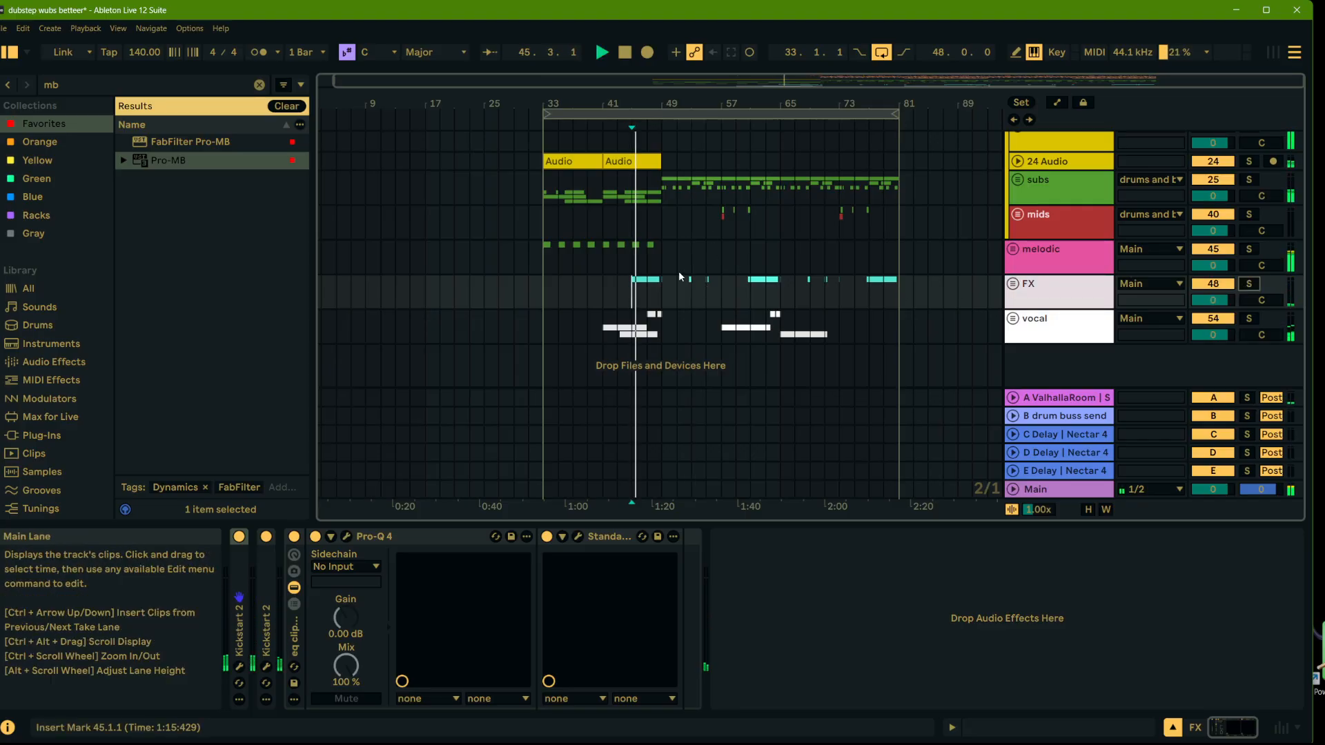
pyautogui.click(666, 282)
pyautogui.moveTo(667, 105); pyautogui.dragTo(668, 207)
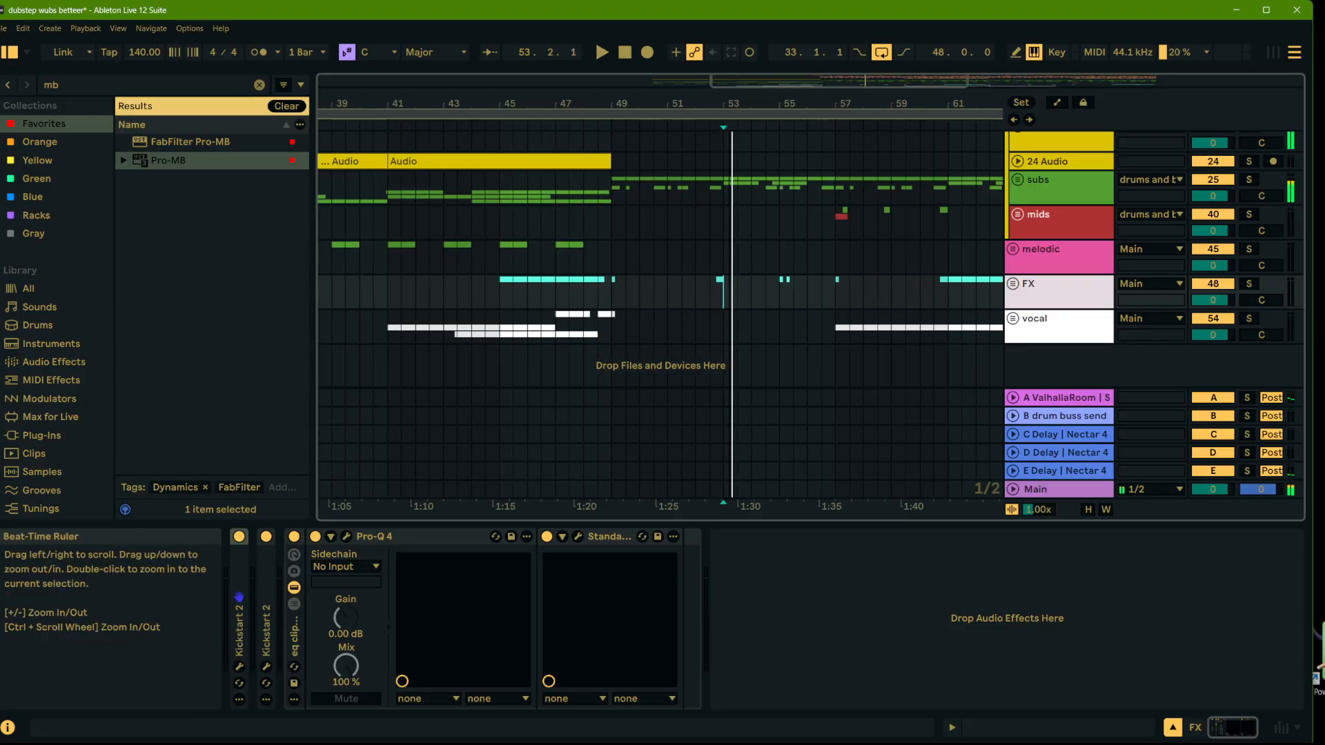
pyautogui.press('+')
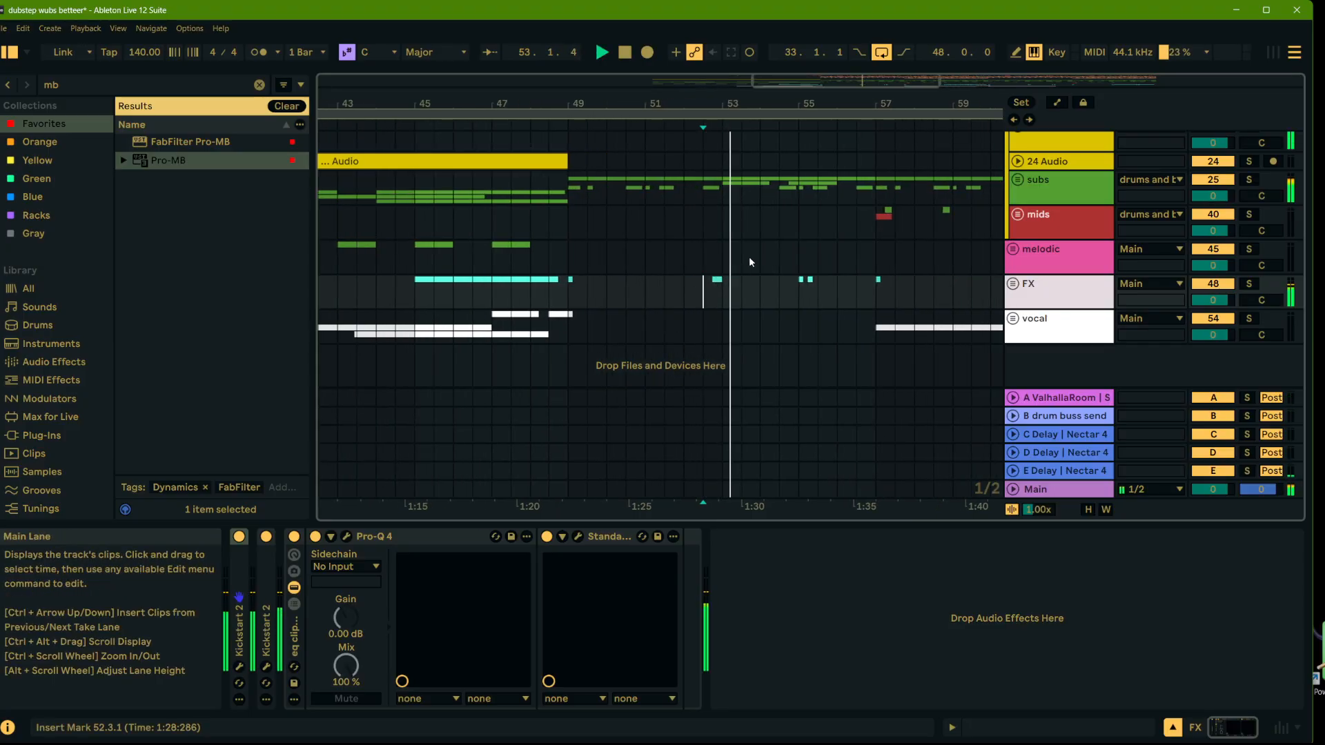
pyautogui.click(803, 293)
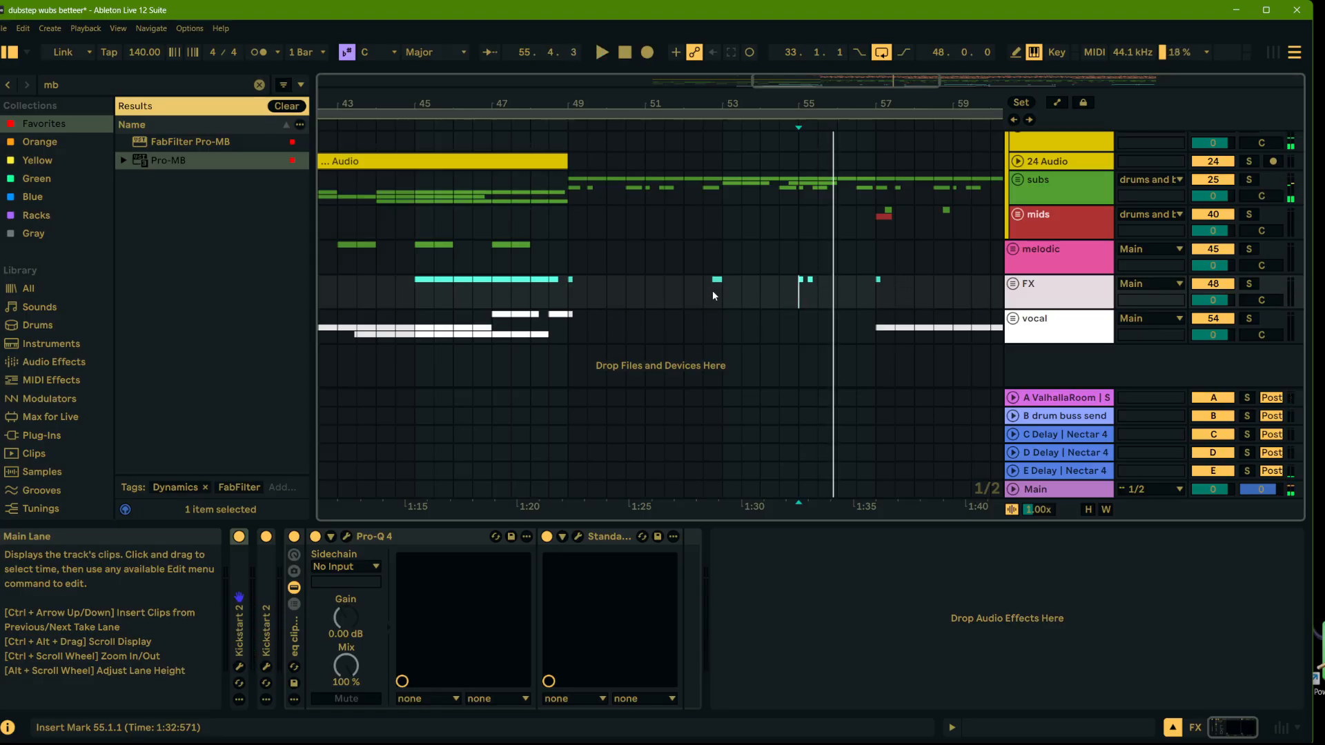
# Step: Display the vocal group's device chain, solo the group, and play its clips leading into bar 49
pyautogui.click(572, 337)
pyautogui.moveTo(647, 104); pyautogui.dragTo(647, 76)
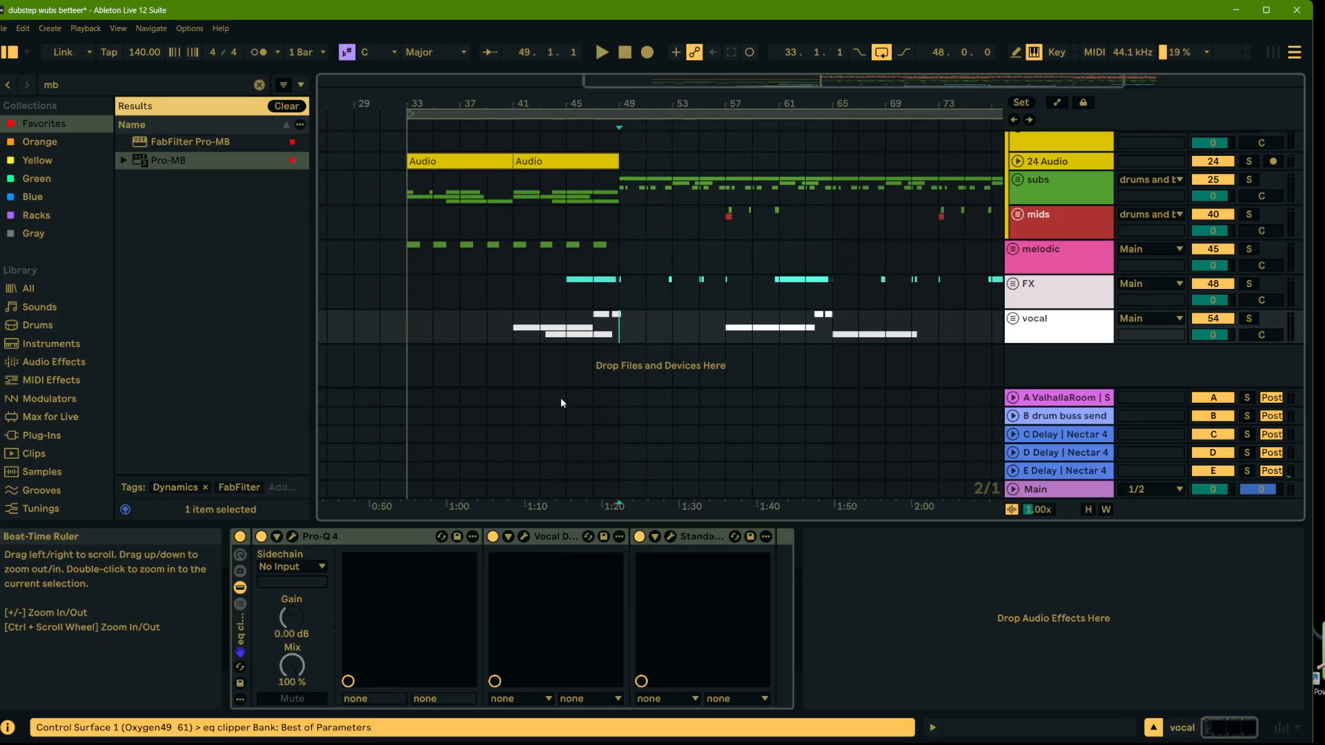
pyautogui.click(512, 322)
pyautogui.click(1249, 318)
pyautogui.press('space')
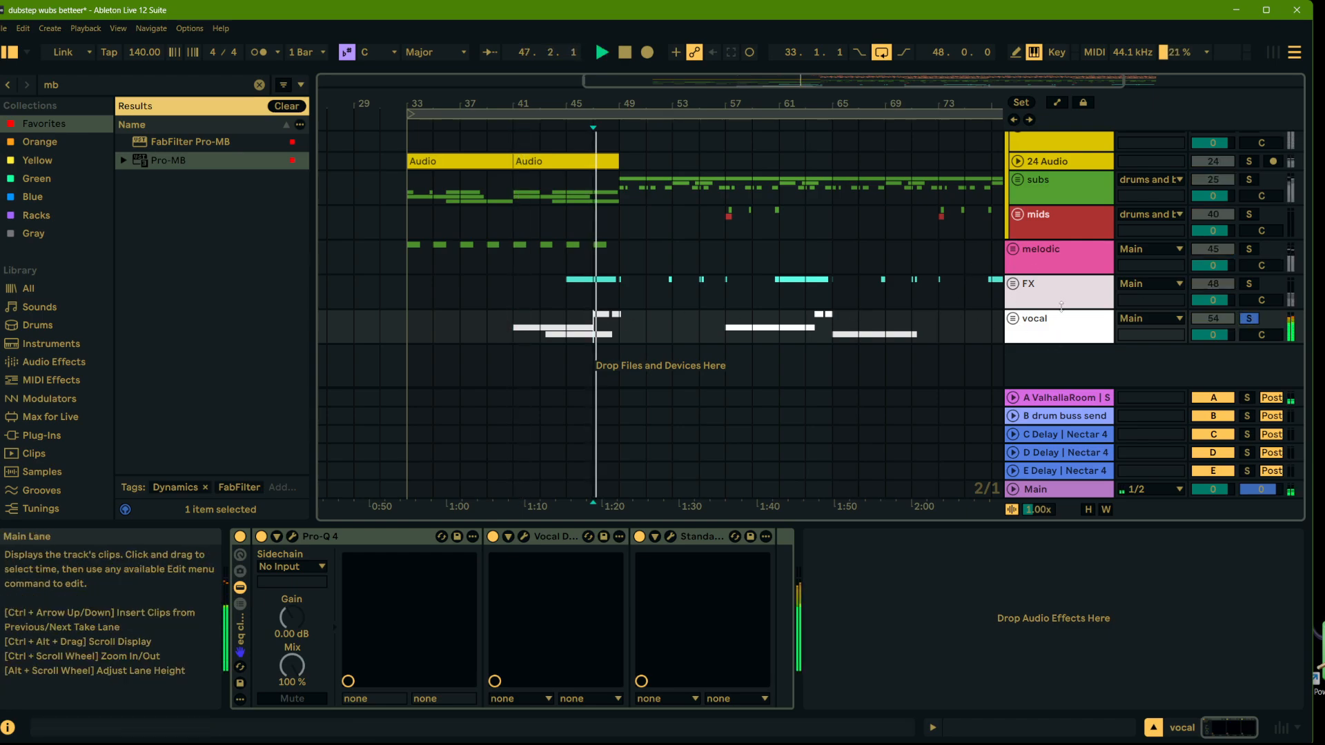
# Step: Unfold the vocal group, move the solo to its first vocal track, and play that track's clips before bar 49
pyautogui.click(1013, 318)
pyautogui.press('space')
pyautogui.click(1035, 280)
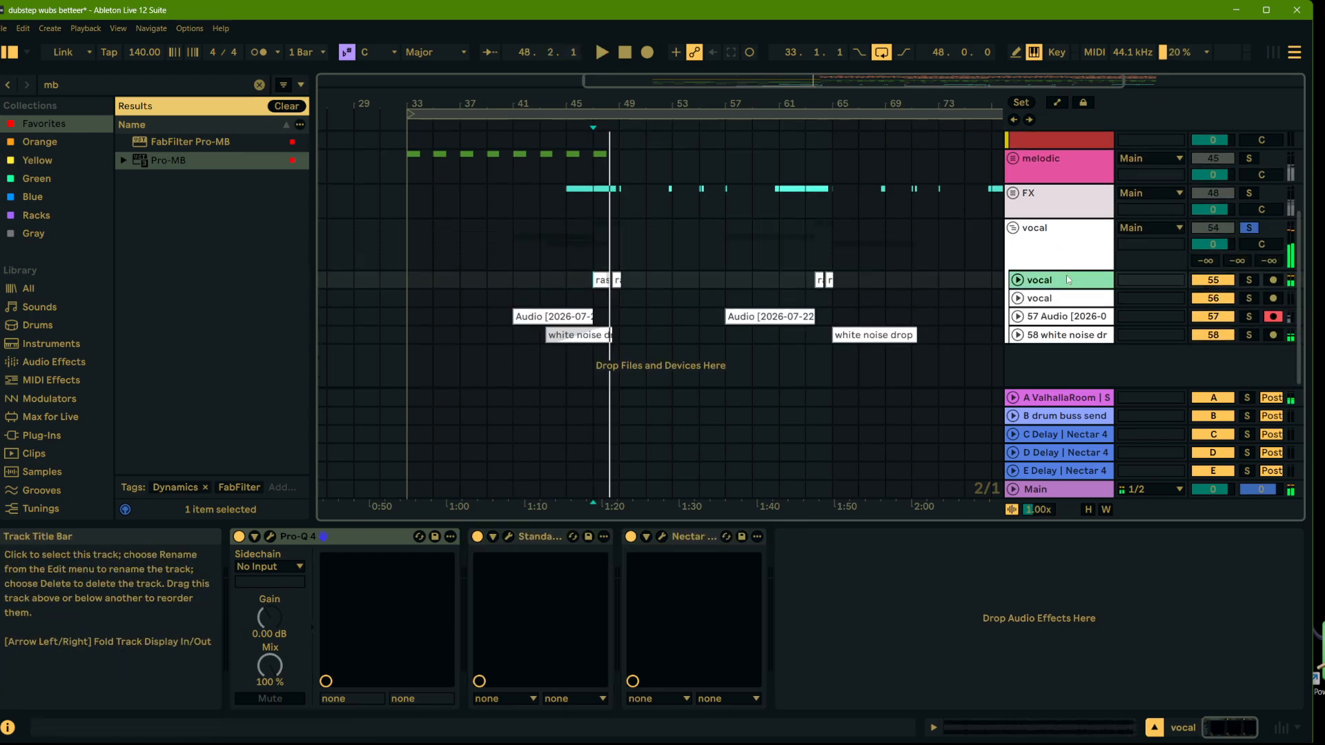
pyautogui.click(1249, 279)
pyautogui.press('space')
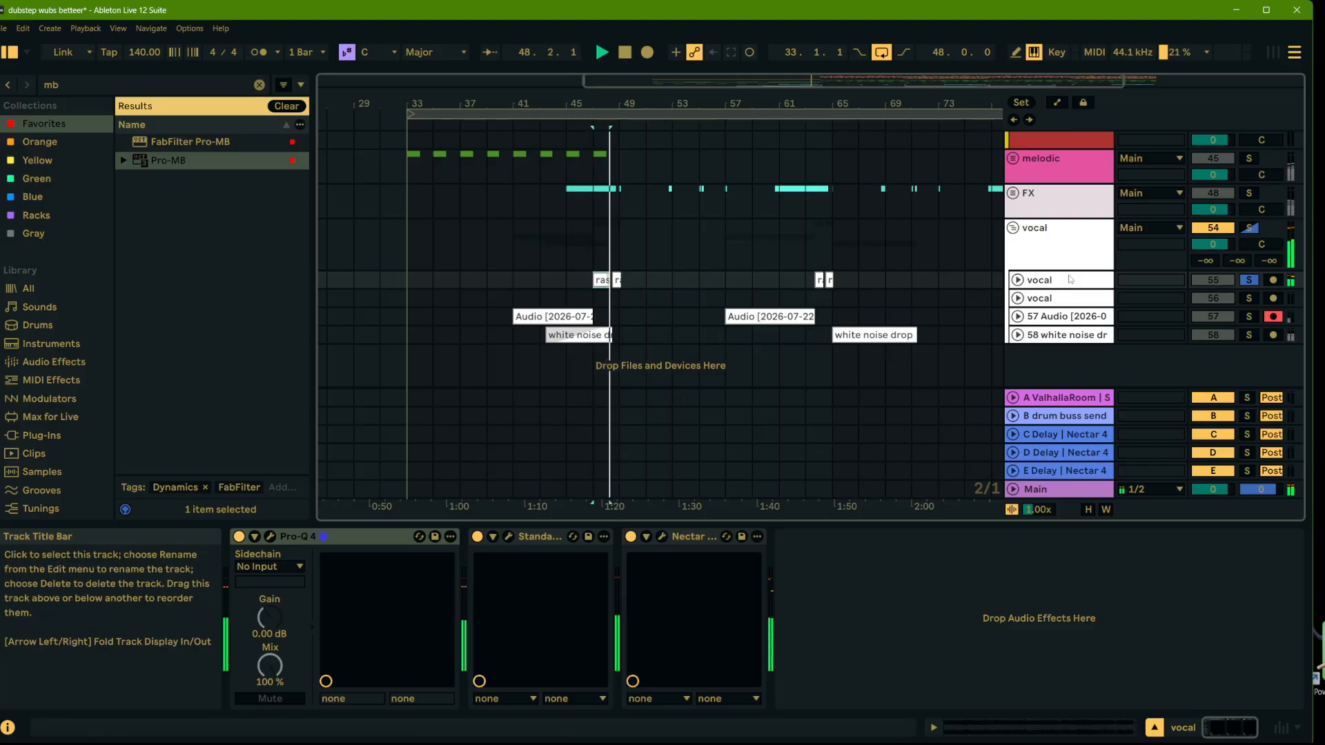
# Step: Clear the browser search and add a second Pro-Q 4 at the end of the soloed vocal track's chain
pyautogui.click(259, 85)
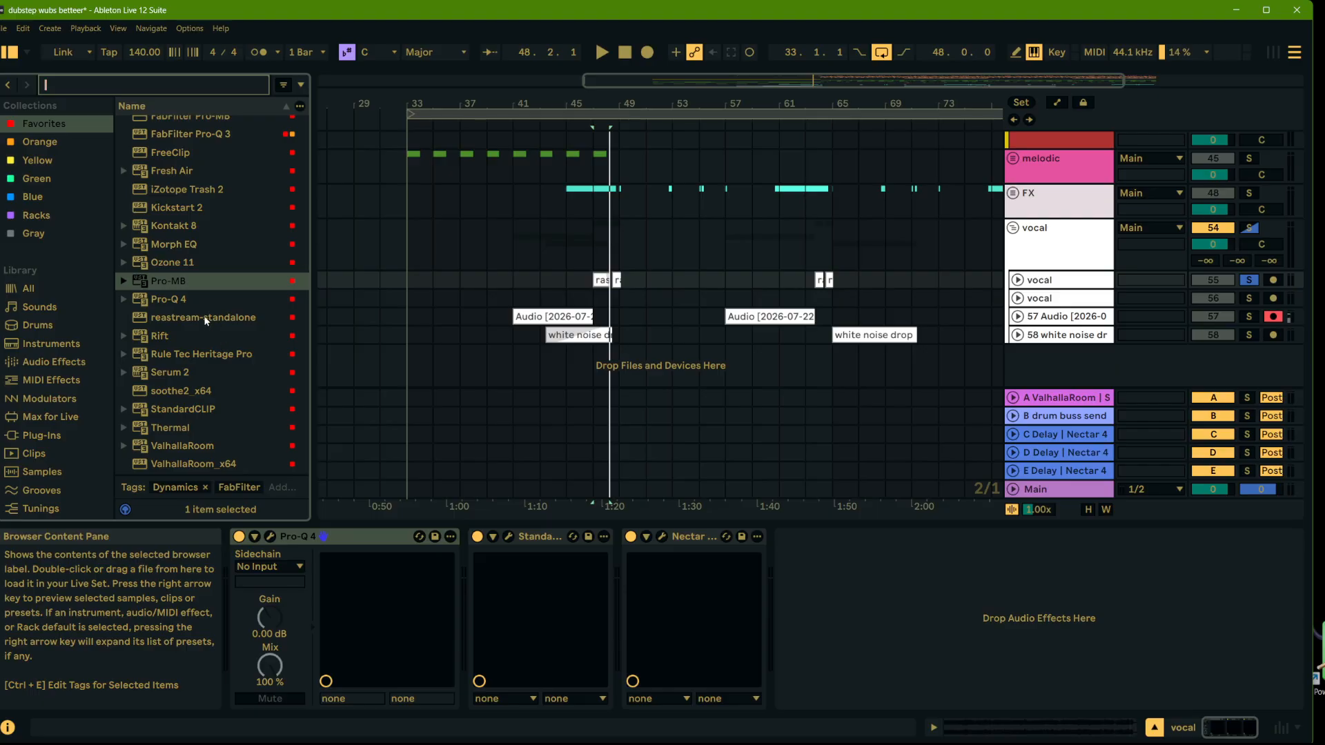
pyautogui.scroll(5, 175, 261)
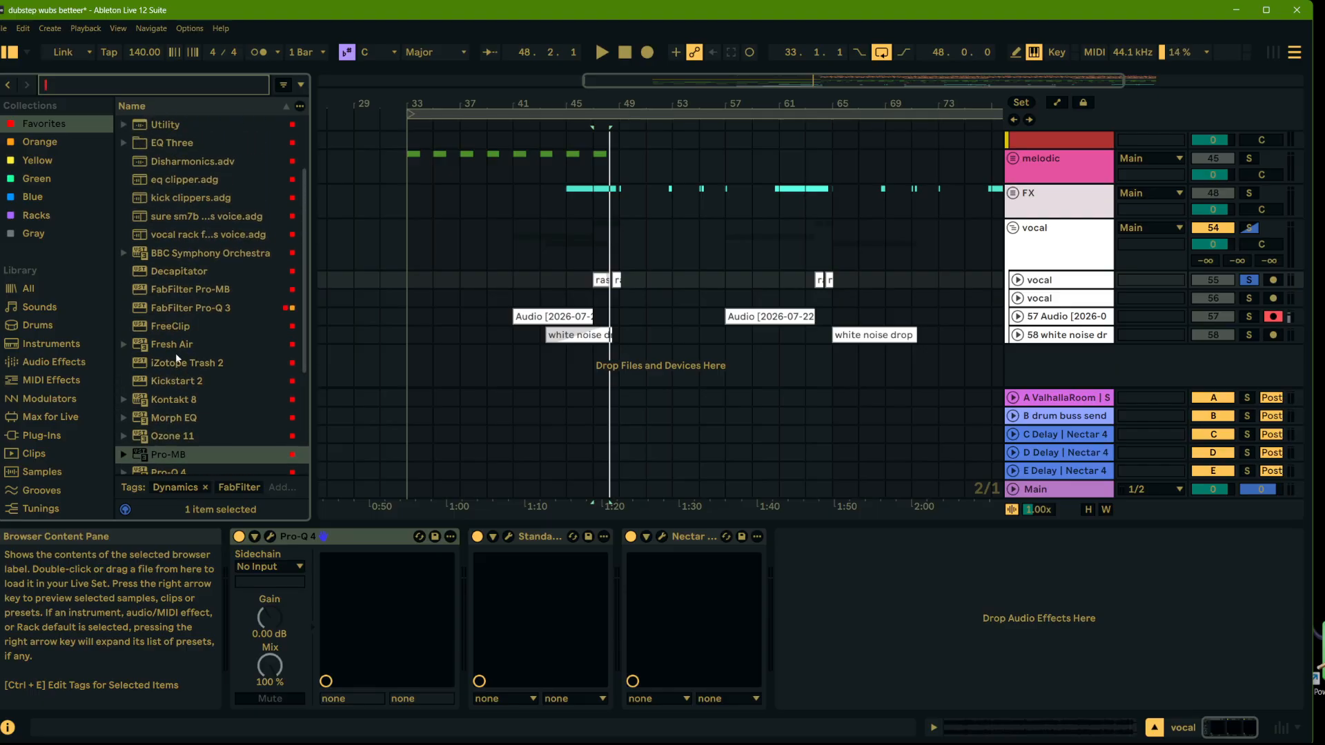
pyautogui.scroll(-5, 181, 345)
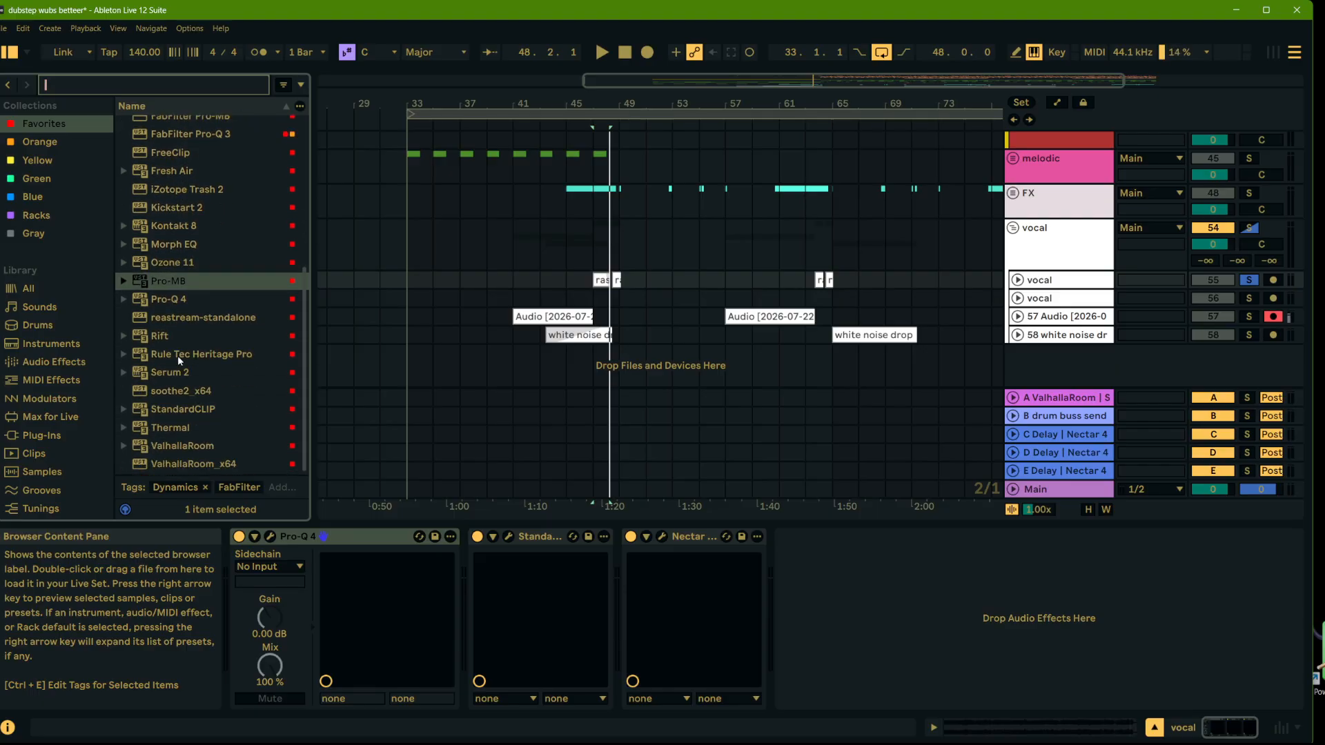
pyautogui.moveTo(183, 299); pyautogui.dragTo(173, 300)
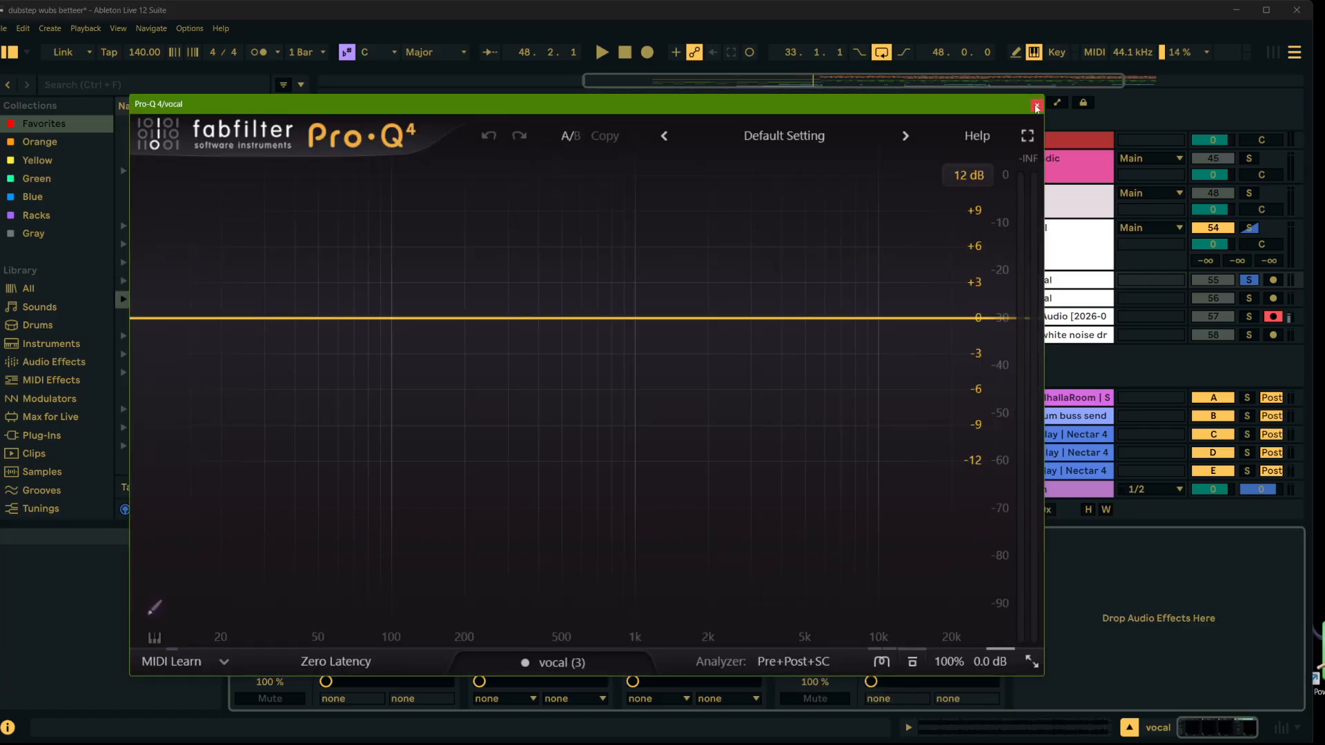
pyautogui.click(1037, 106)
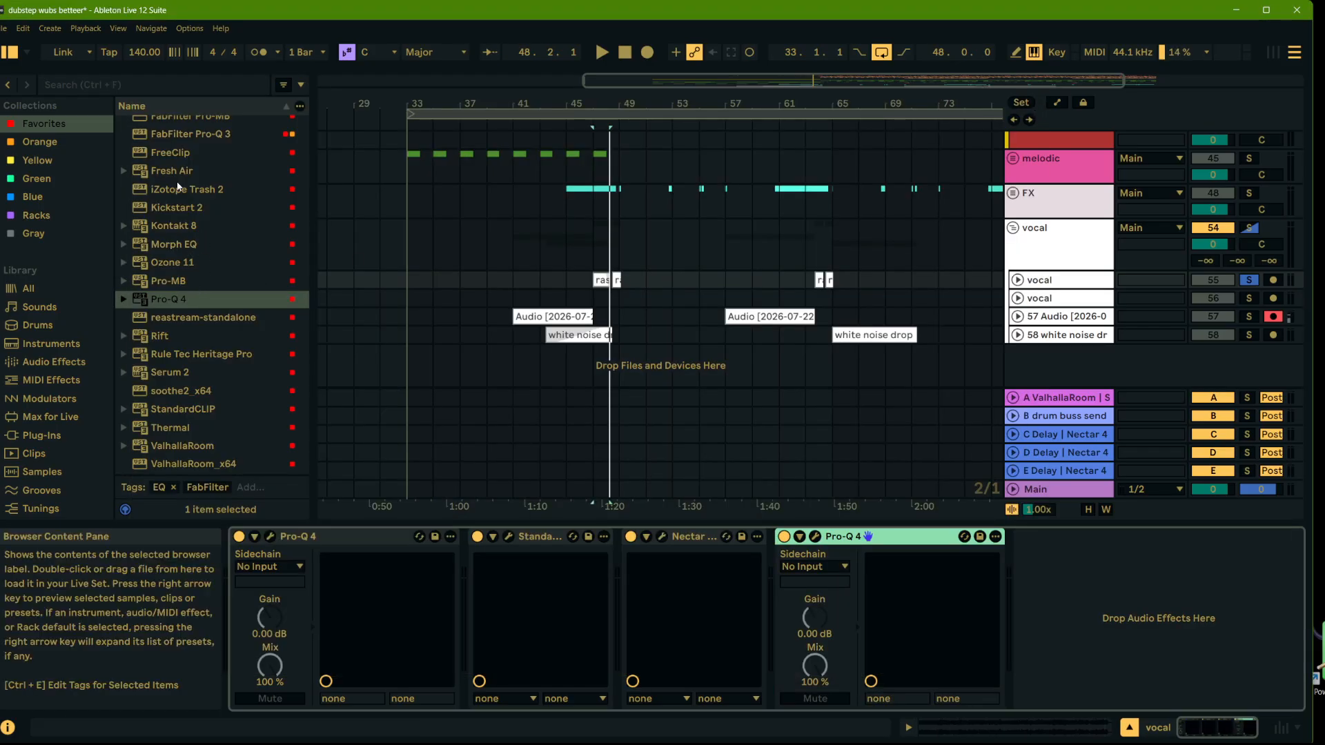
# Step: Add FreeClip at the end of the vocal track's chain and lower its clip ceiling to -1.7 dB
pyautogui.moveTo(173, 156); pyautogui.dragTo(1017, 585)
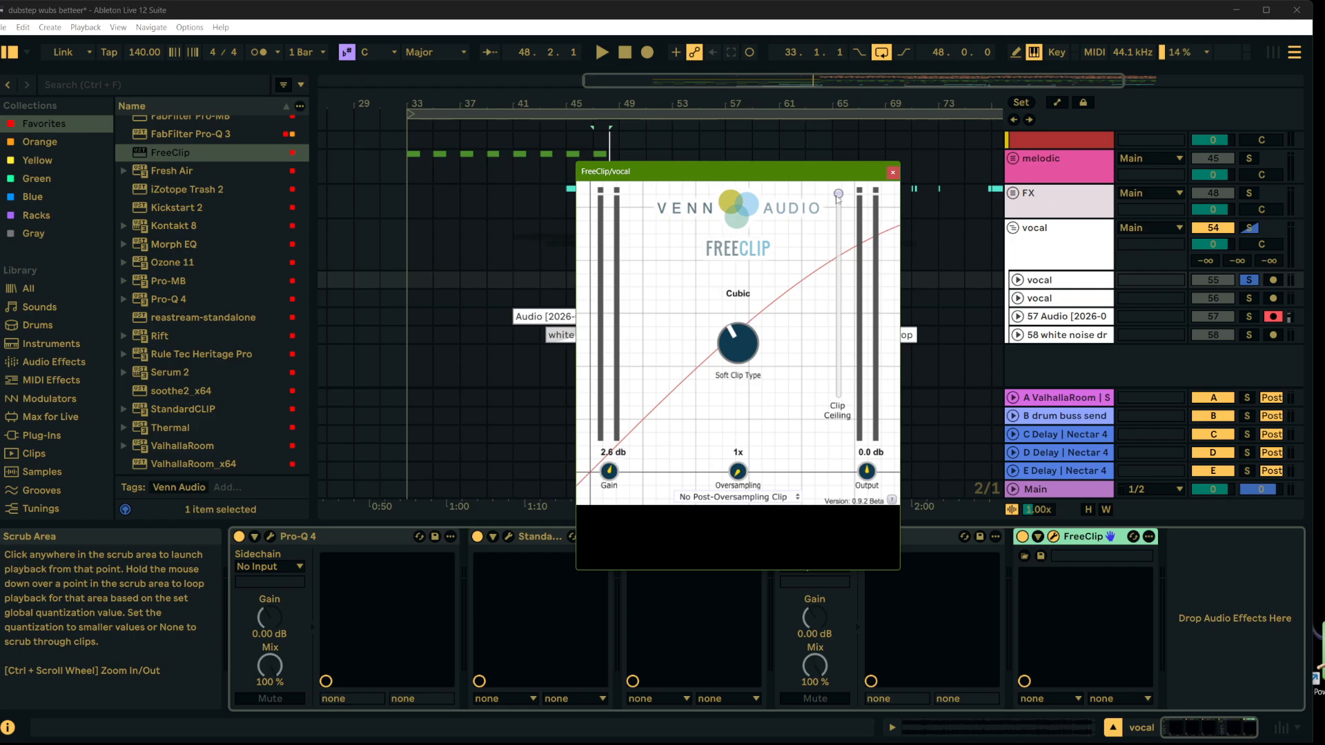
pyautogui.moveTo(838, 196); pyautogui.dragTo(841, 200)
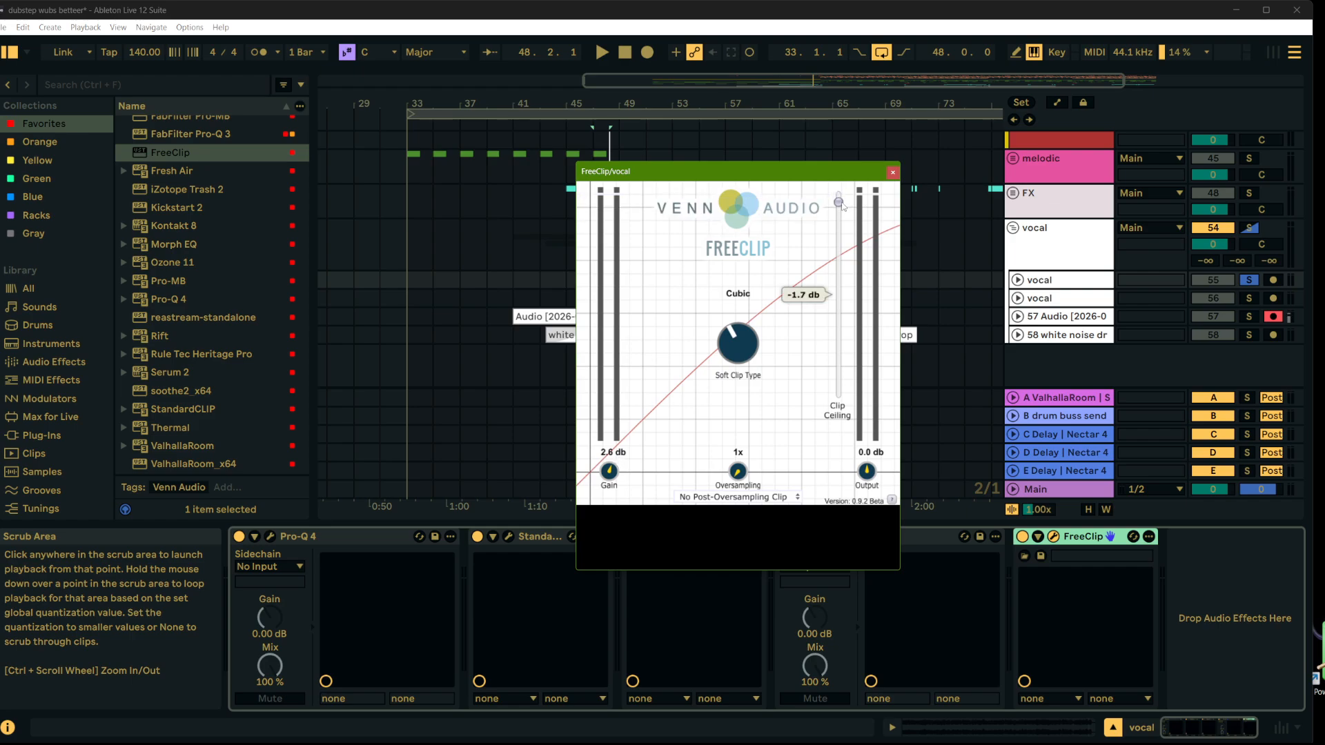
pyautogui.click(892, 172)
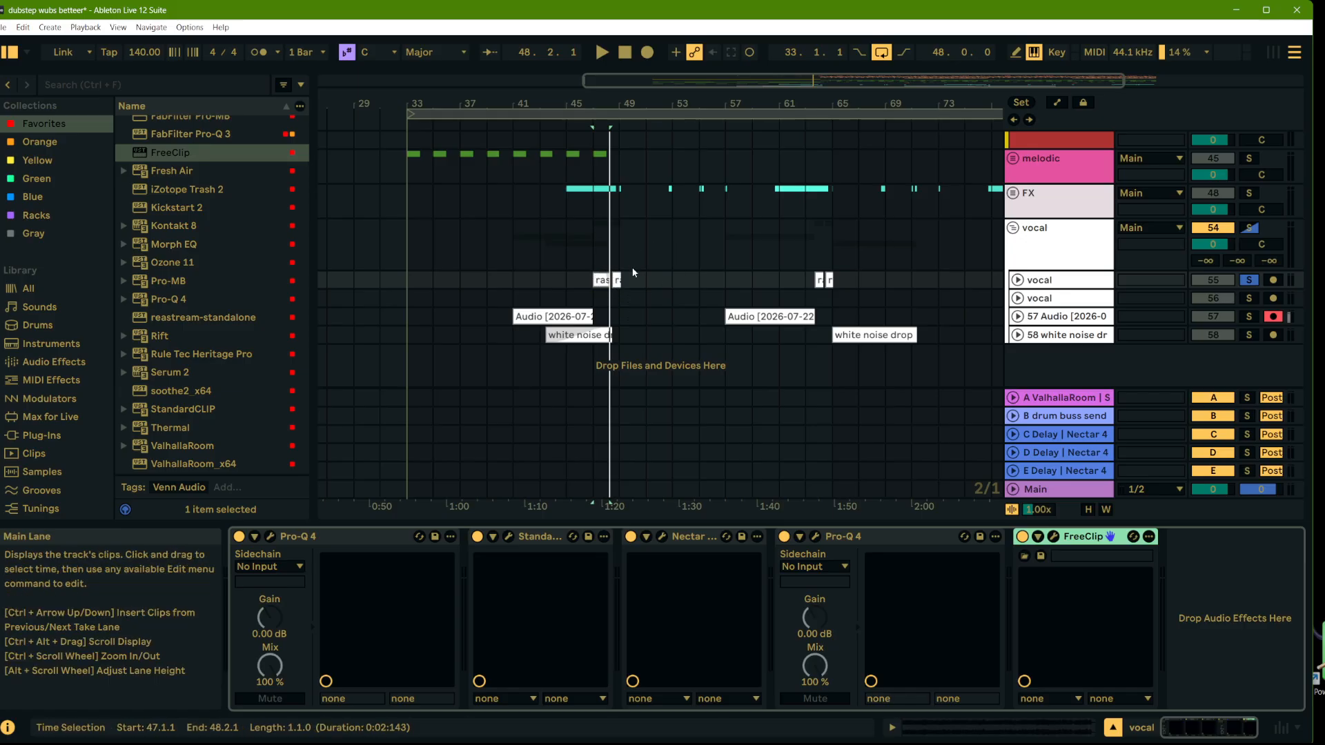
# Step: Insert Fresh Air between the second Pro-Q 4 and FreeClip on the vocal track, and hide its window
pyautogui.scroll(5, 180, 250)
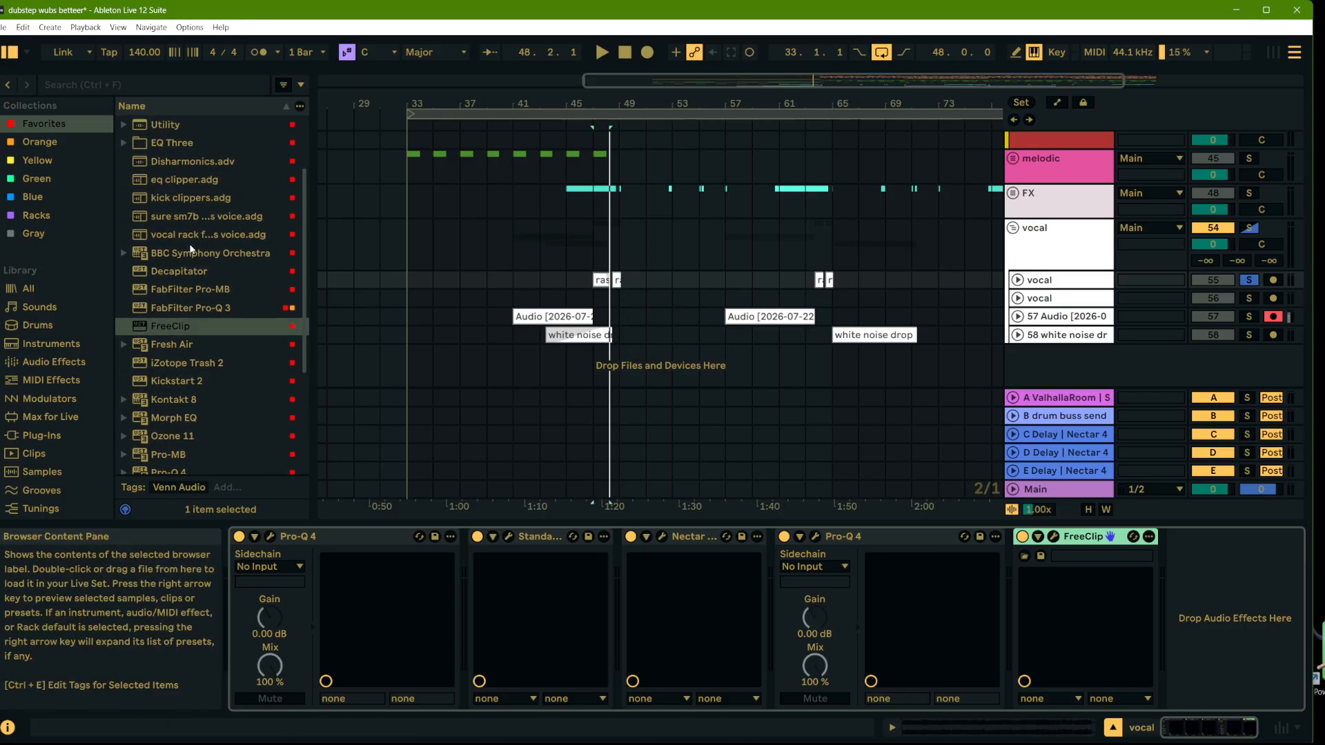
pyautogui.scroll(-5, 188, 338)
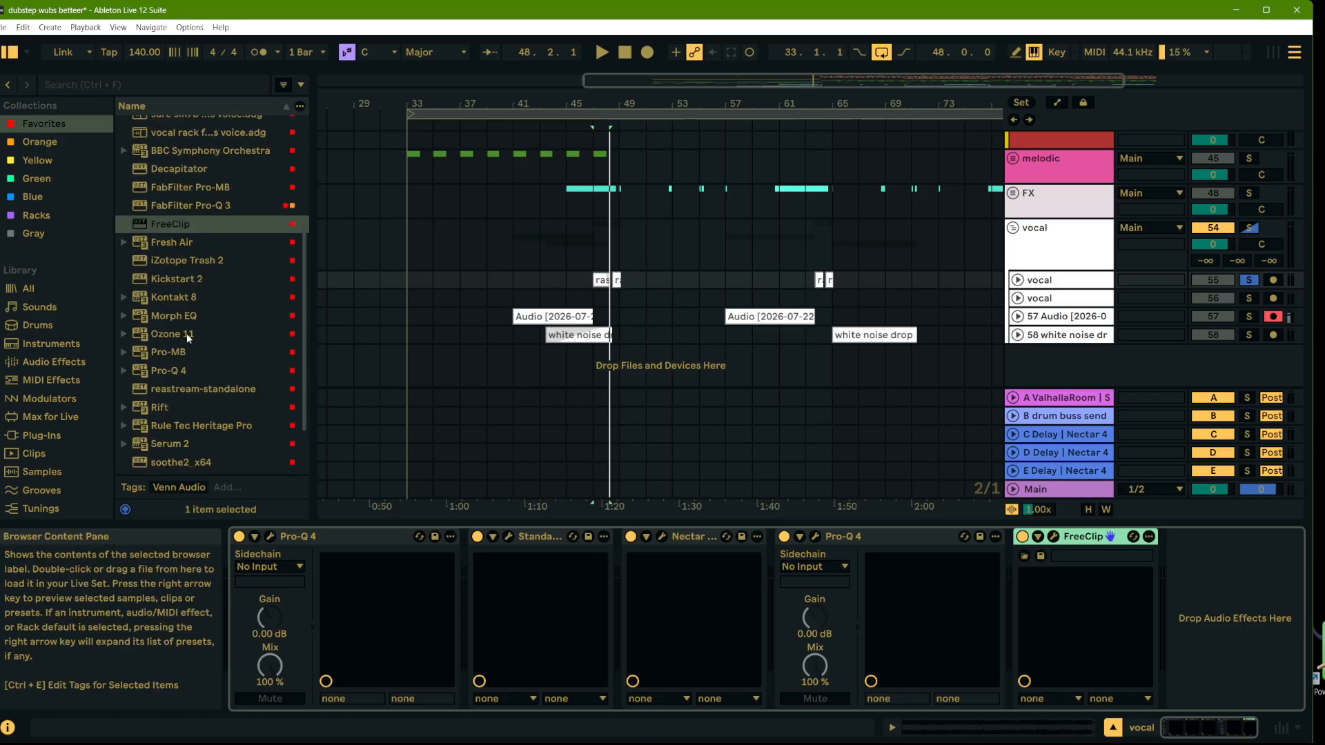
pyautogui.moveTo(168, 243); pyautogui.dragTo(1072, 628)
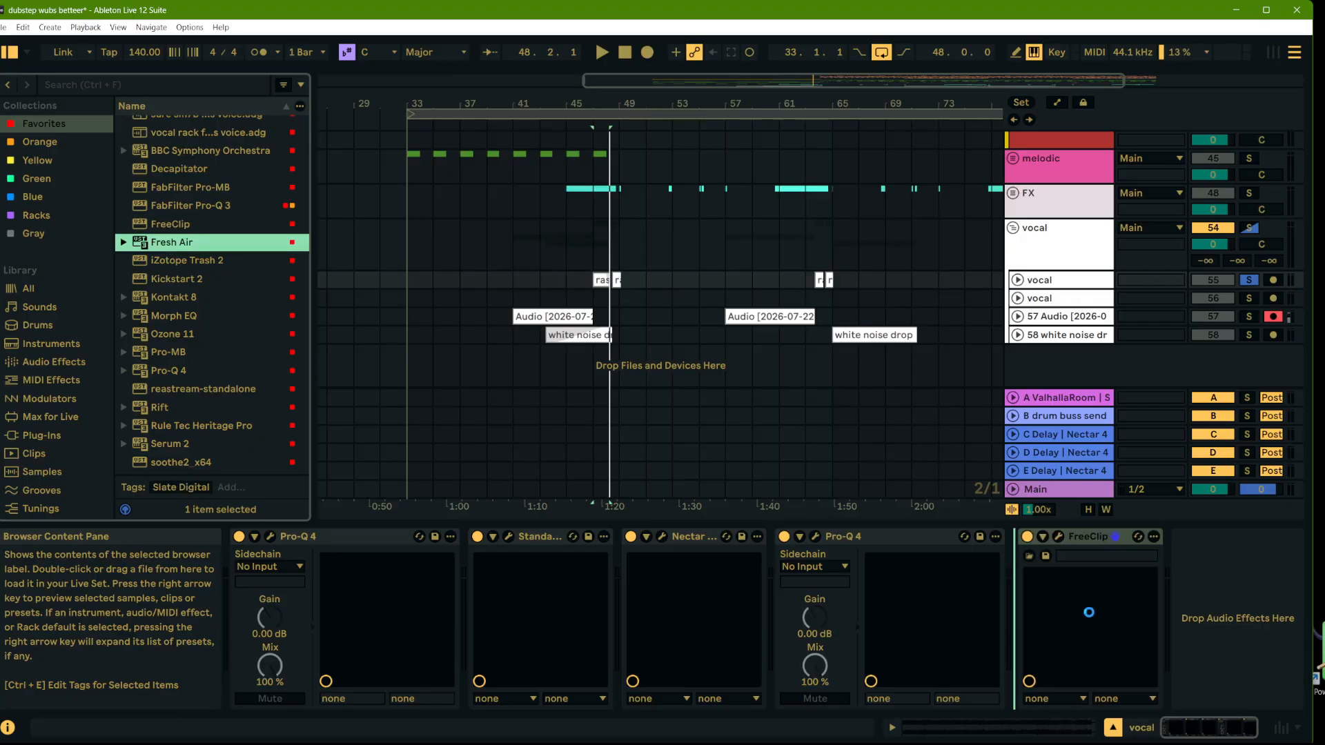
pyautogui.moveTo(1053, 578); pyautogui.dragTo(1052, 579)
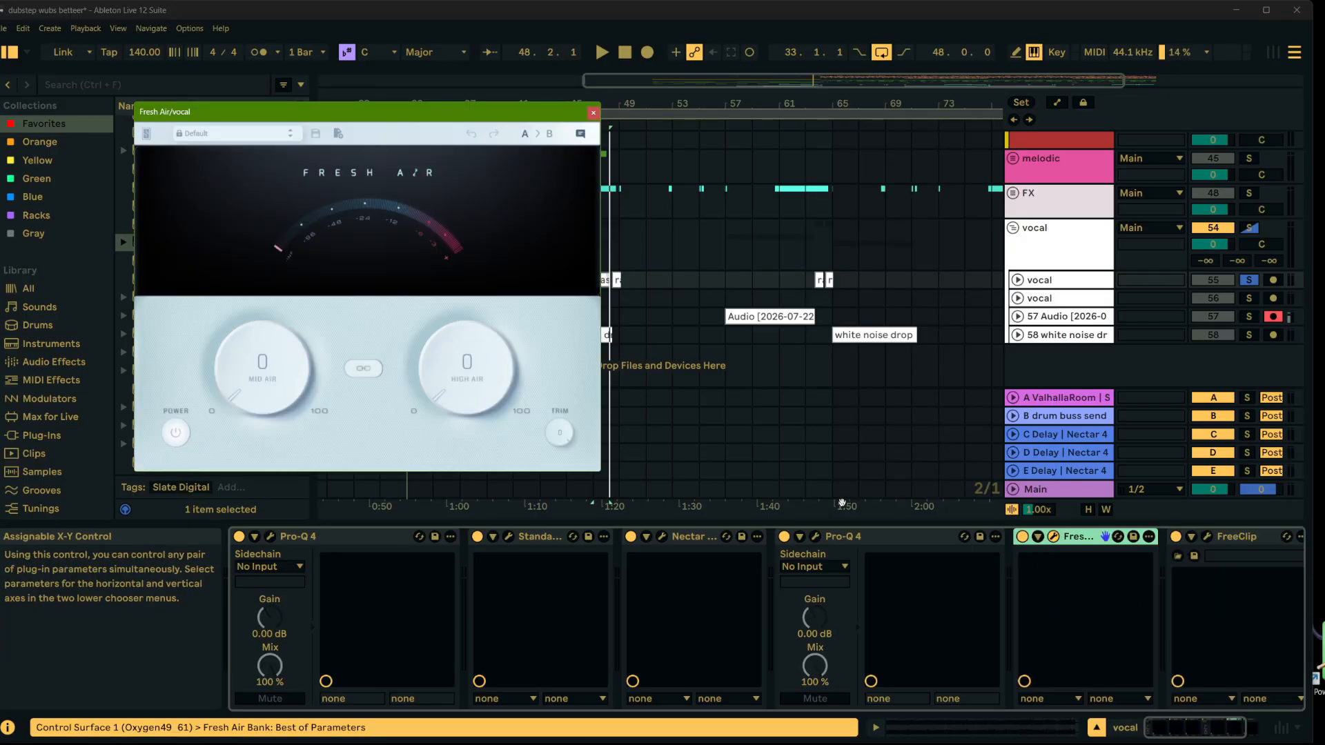
pyautogui.hotkey('ctrl', 'alt', 'p')
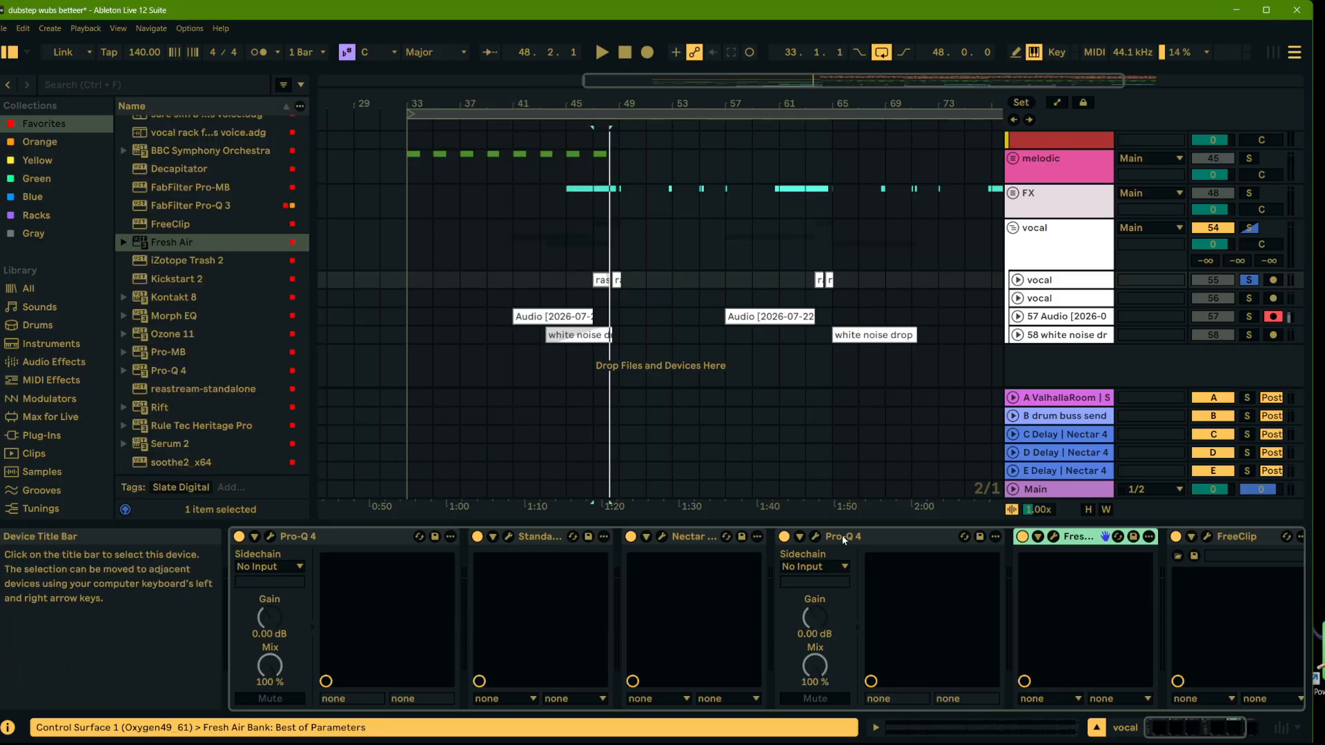
# Step: Play the vocal and add a low cut at about 120 Hz in its second Pro-Q 4
pyautogui.click(815, 537)
pyautogui.press('space')
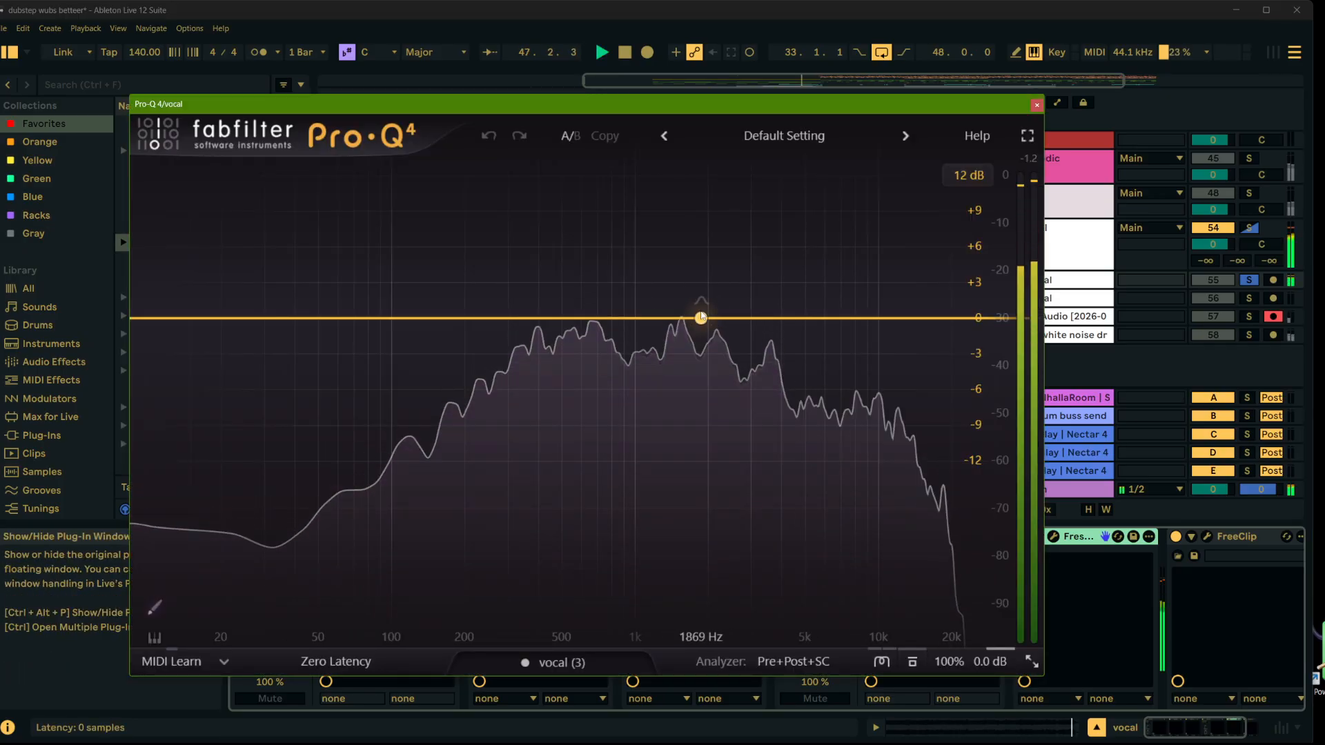
pyautogui.moveTo(142, 317); pyautogui.dragTo(410, 311)
# Step: Add a Mid-only bell boost of +9.58 dB at 180.08 Hz and a high shelf boost of about 2.7 dB near 6 kHz
pyautogui.moveTo(607, 316); pyautogui.dragTo(522, 290)
pyautogui.press('space')
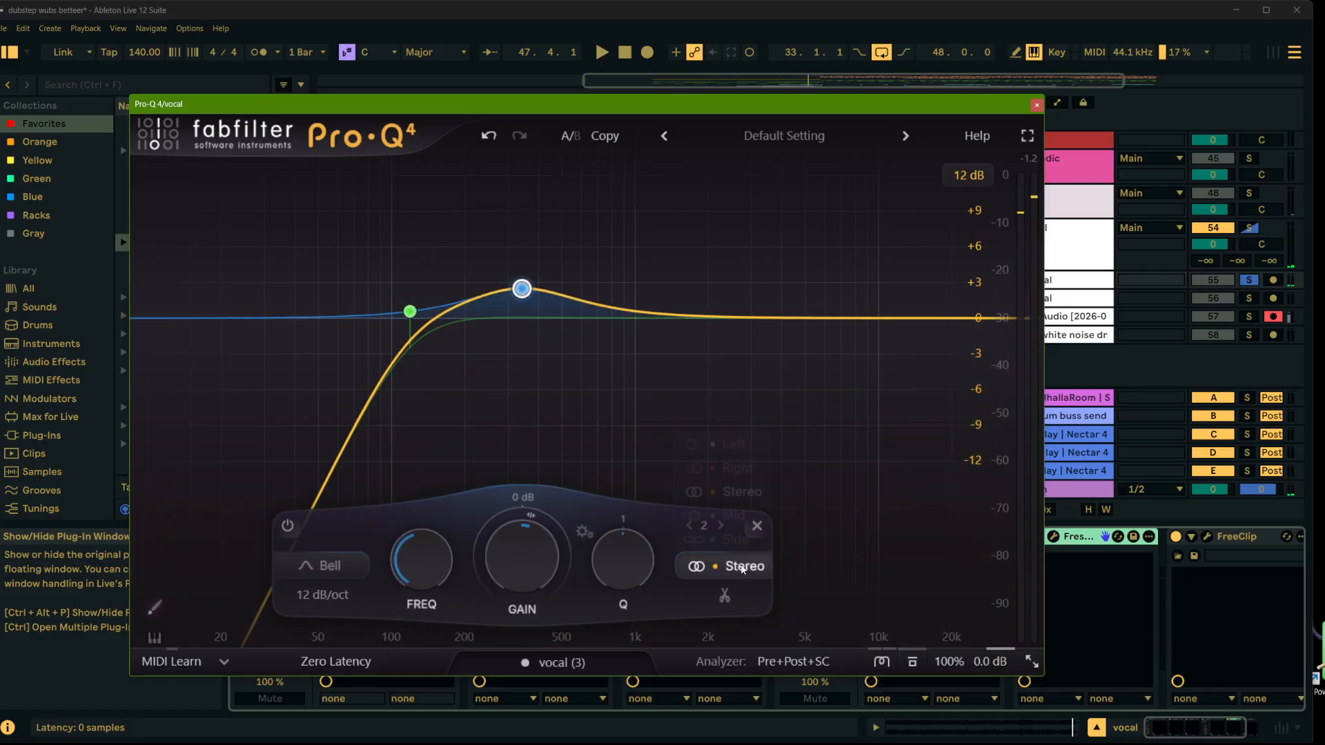
pyautogui.click(731, 564)
pyautogui.click(721, 515)
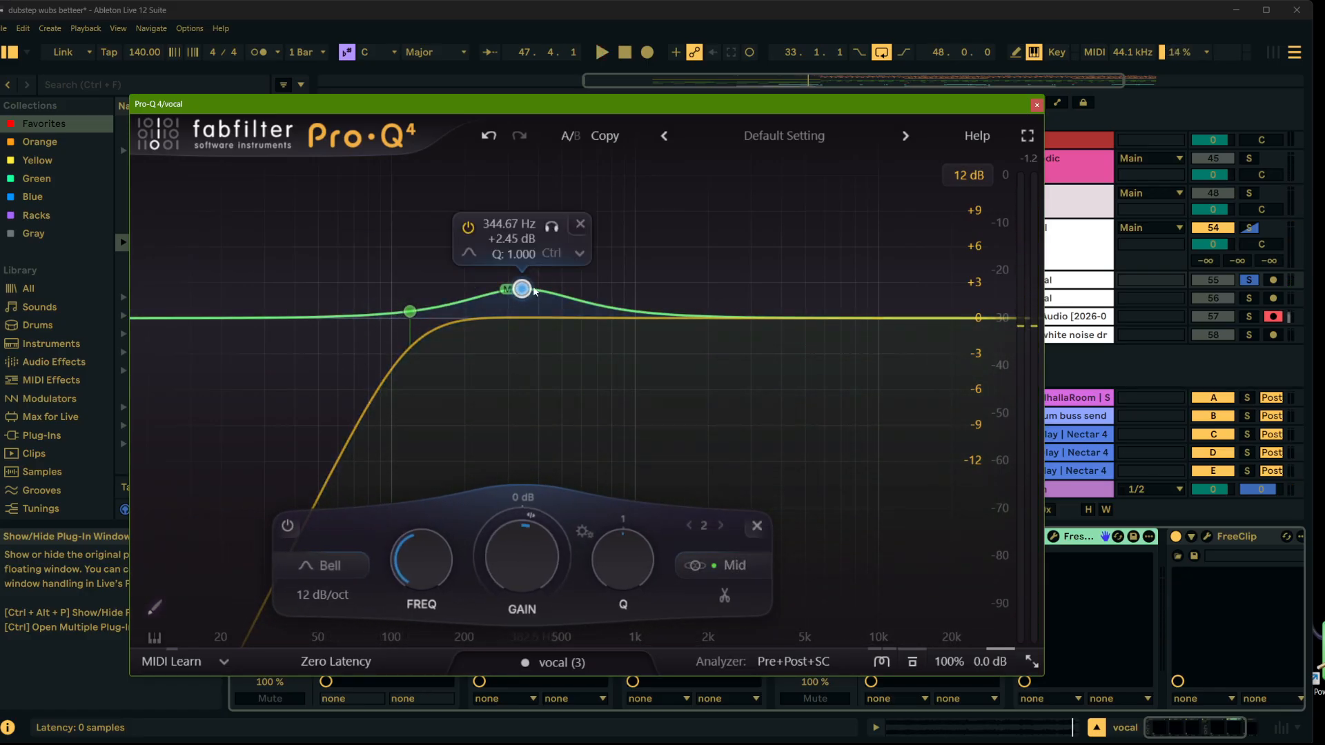
pyautogui.press('space')
pyautogui.moveTo(521, 289); pyautogui.dragTo(453, 204)
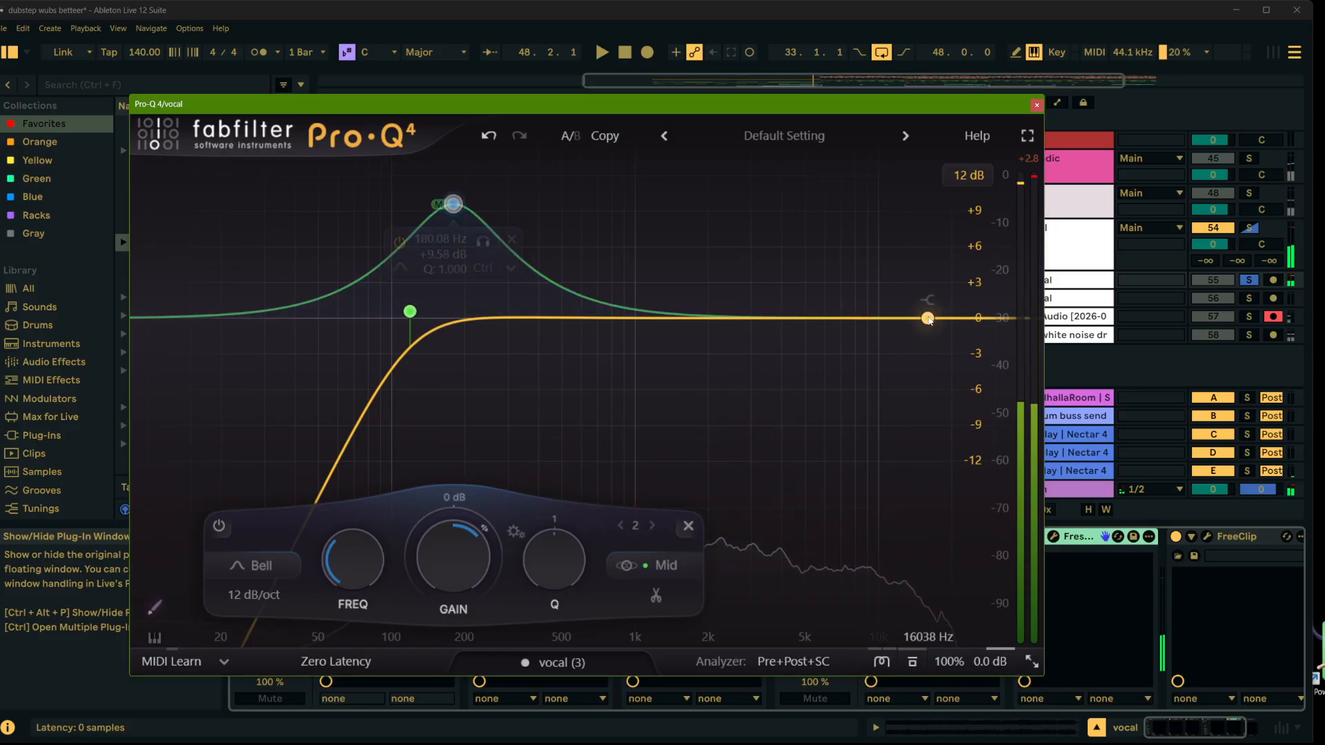
pyautogui.moveTo(928, 318); pyautogui.dragTo(830, 288)
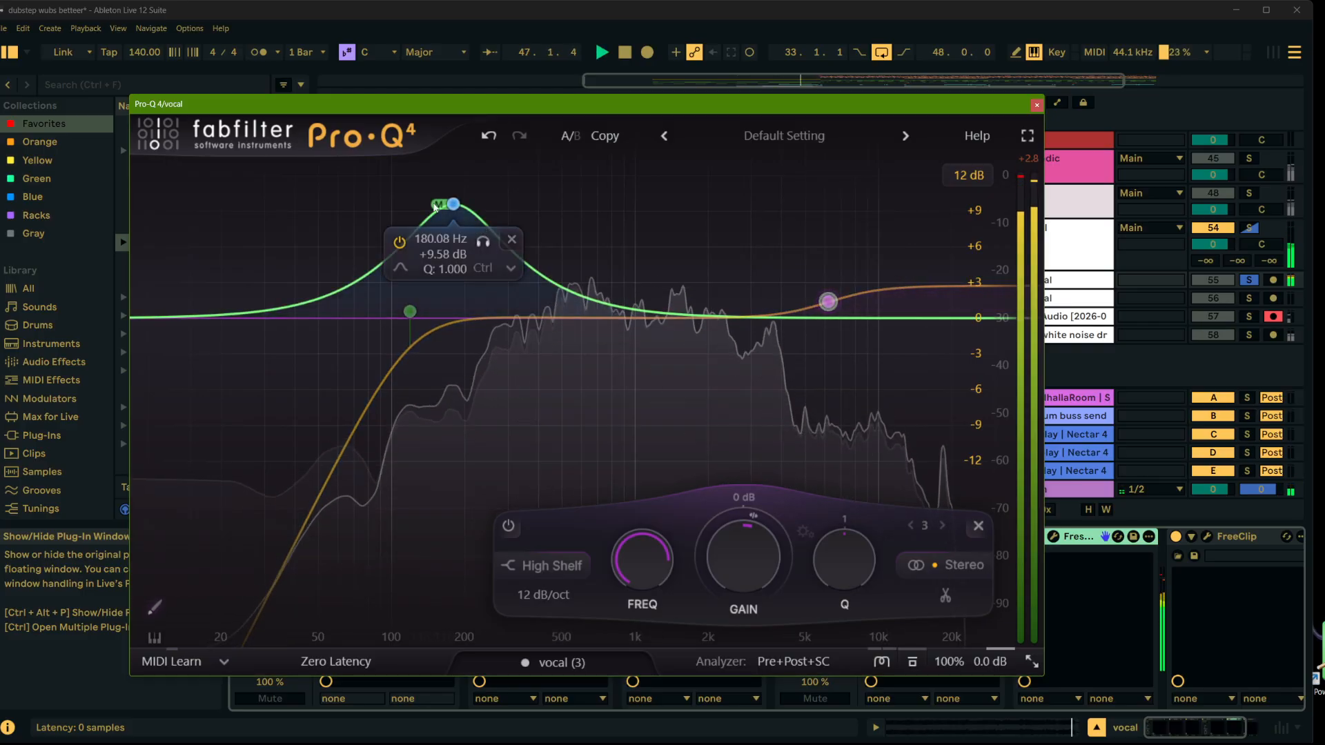
# Step: Add a Side-only bell boost of +6.53 dB at 552.35 Hz in the vocal track's second Pro-Q 4
pyautogui.click(629, 307)
pyautogui.moveTo(629, 307); pyautogui.dragTo(571, 240)
pyautogui.click(834, 562)
pyautogui.click(836, 538)
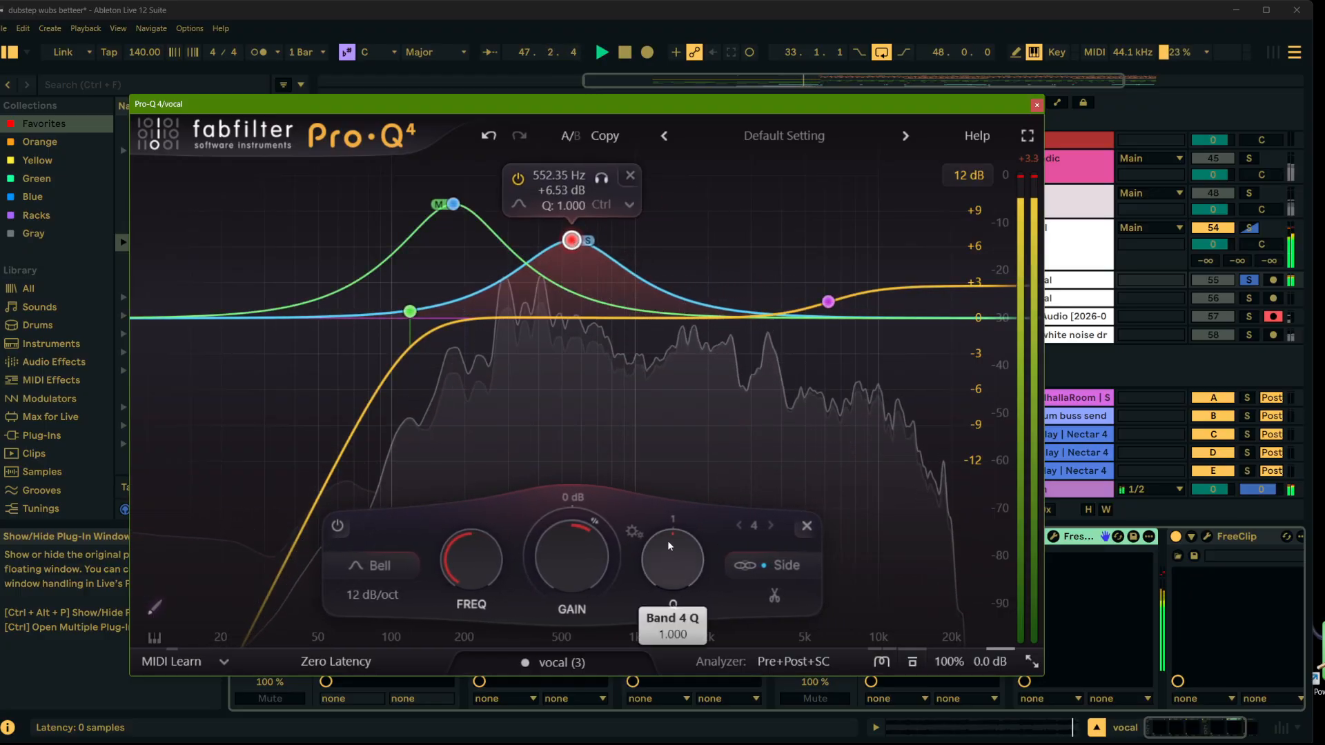
# Step: Narrow the Side bell to a Q of 1.344 and the Mid bell to a Q of 1.298, and close the EQ window
pyautogui.scroll(3, 669, 532)
pyautogui.click(454, 205)
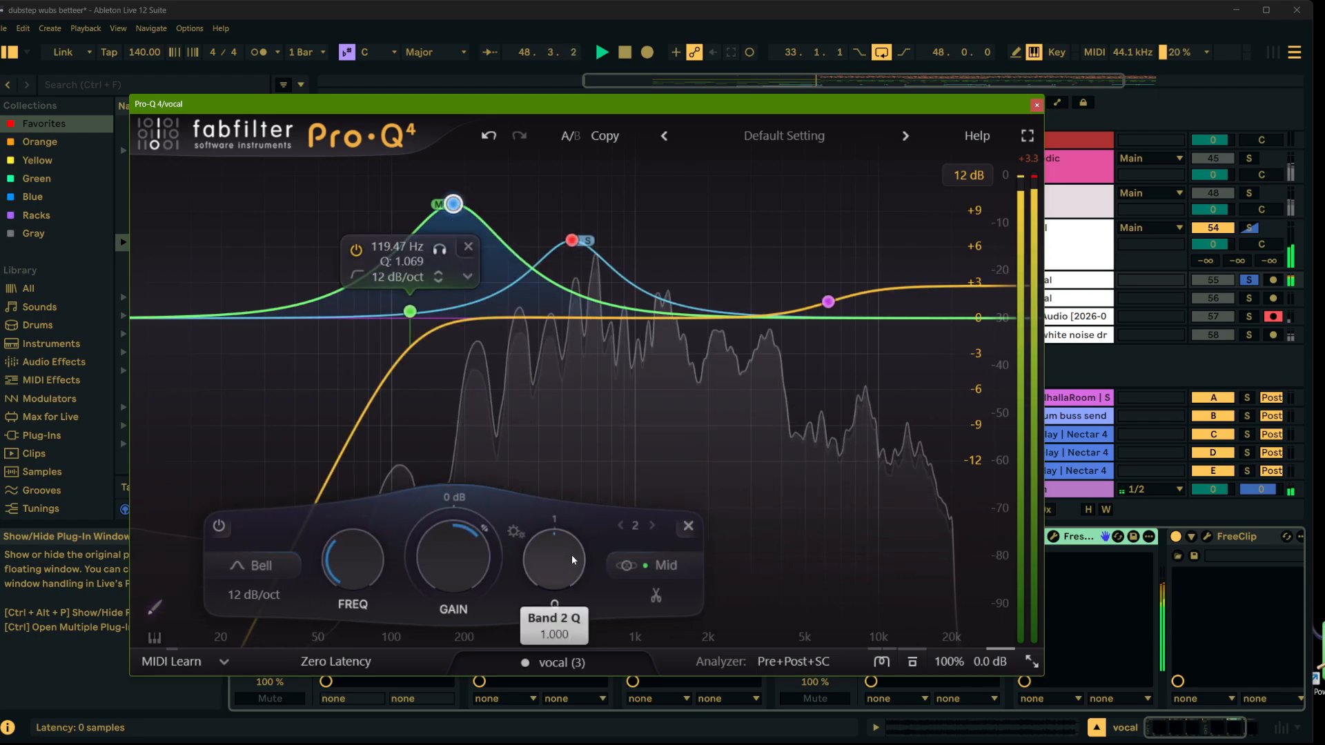
pyautogui.scroll(3, 554, 540)
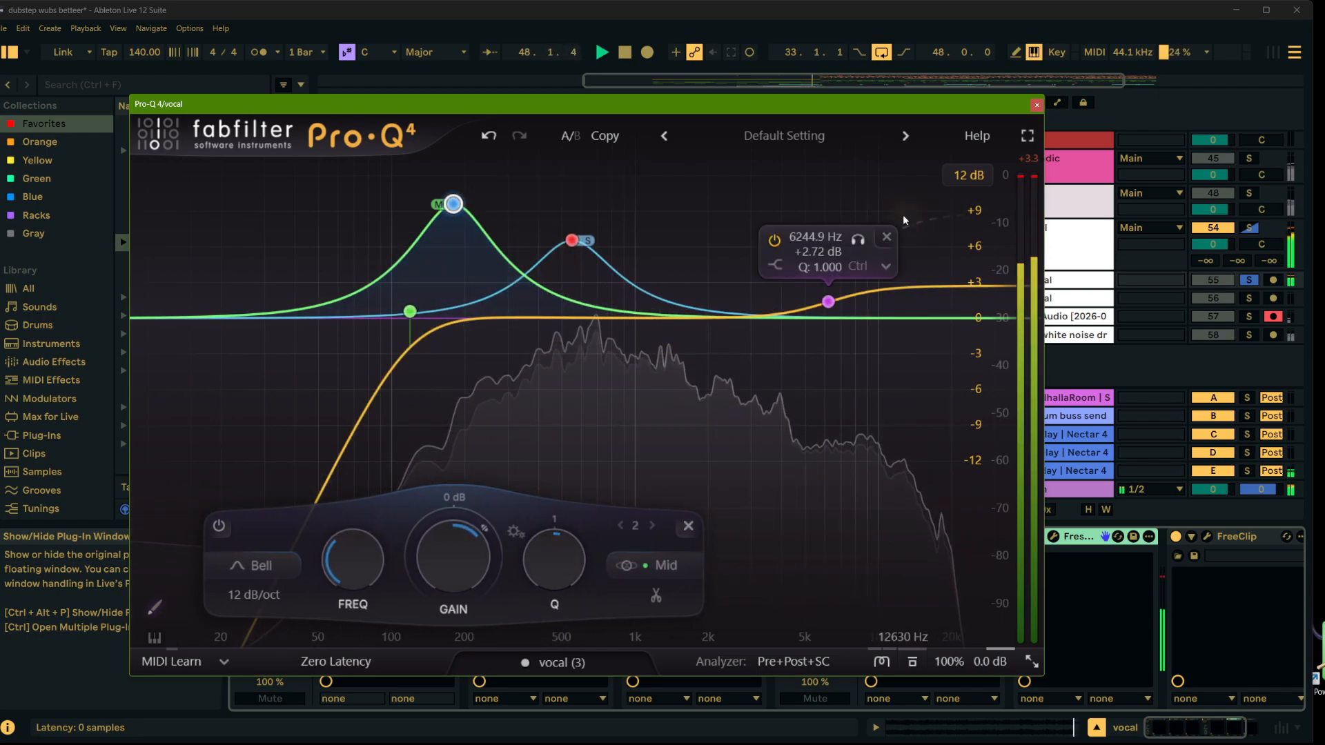
pyautogui.click(1036, 105)
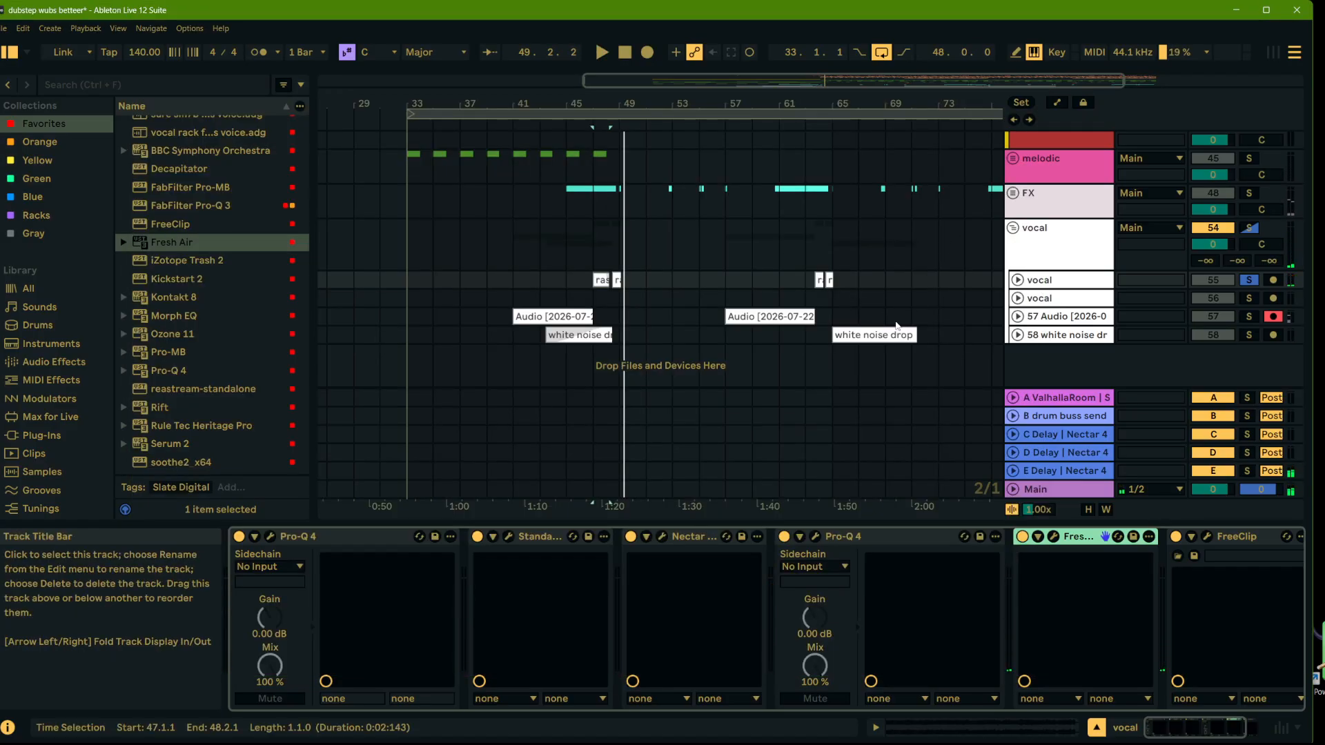
# Step: Inspect the vocal track's FreeClip while playing the vocal
pyautogui.click(1207, 536)
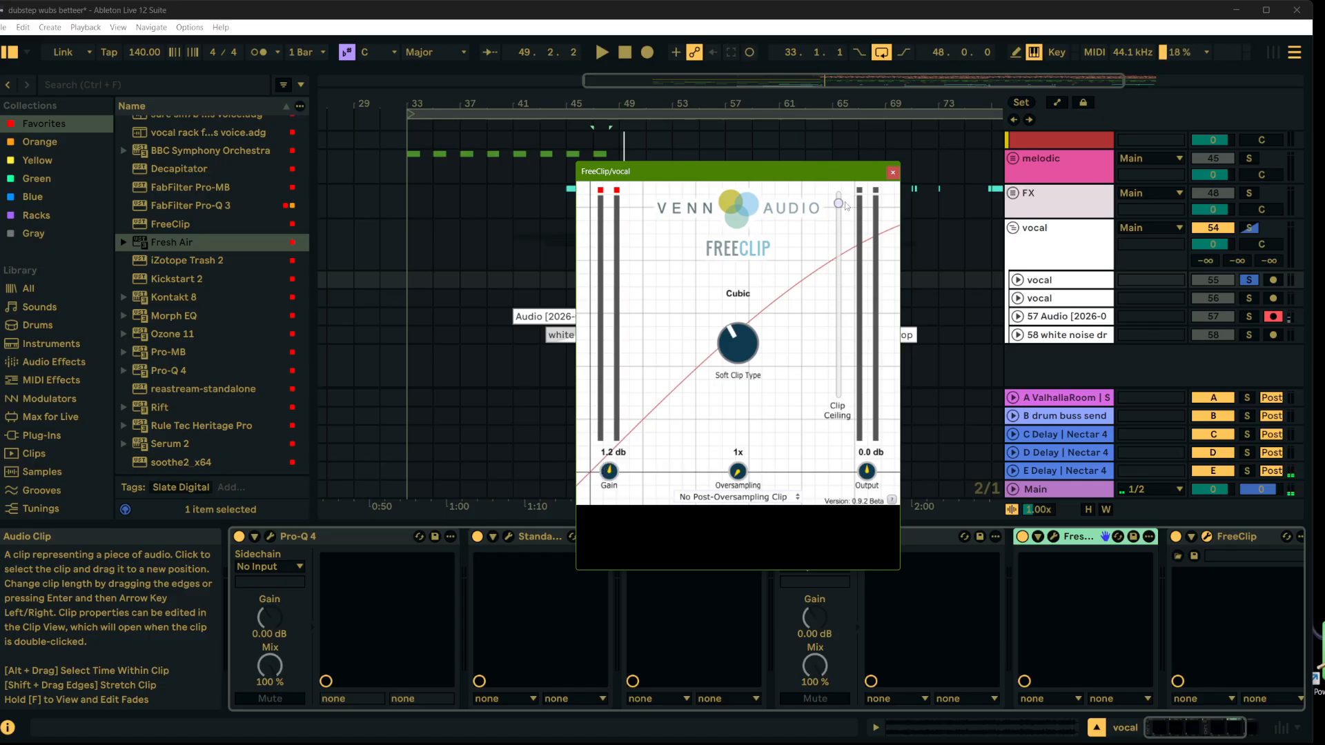
pyautogui.press('space')
pyautogui.click(1109, 573)
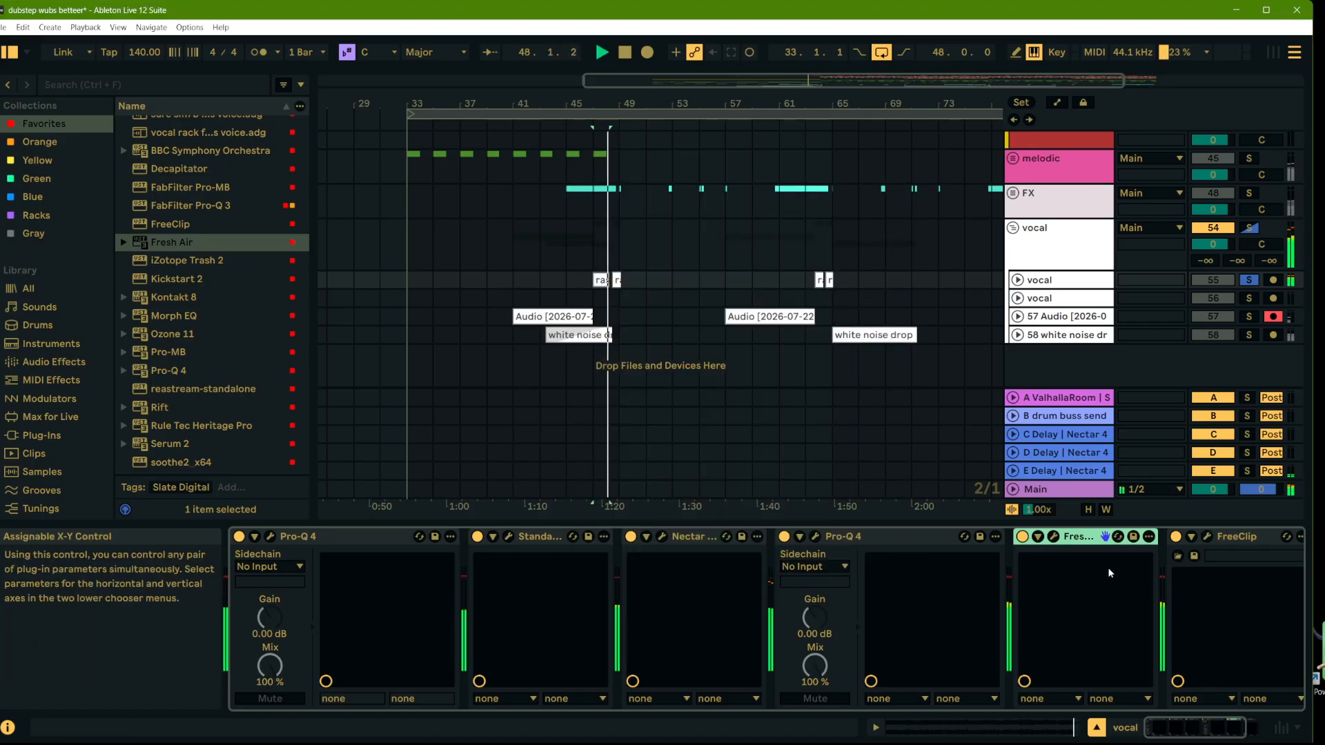
# Step: Set Fresh Air on the vocal track to 64 Mid Air and 46 High Air while playing the vocal
pyautogui.click(1053, 537)
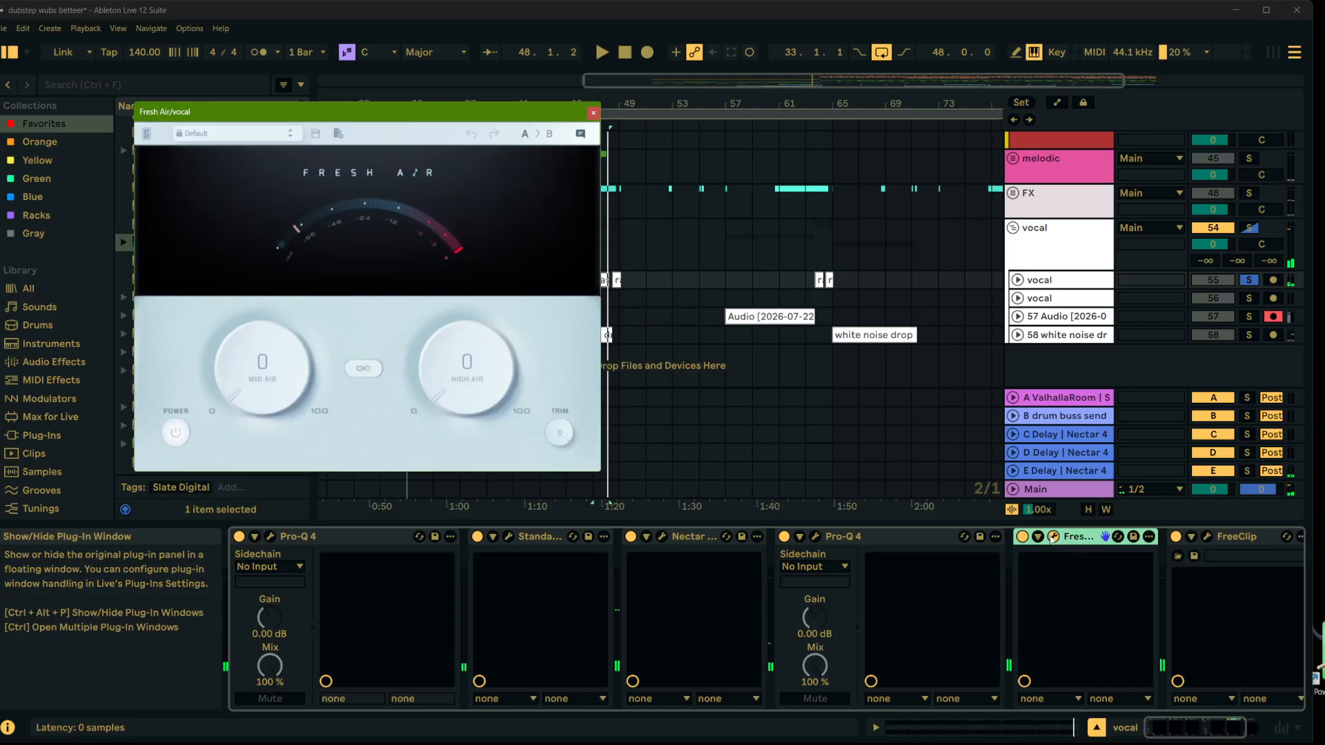
pyautogui.moveTo(179, 111); pyautogui.dragTo(430, 118)
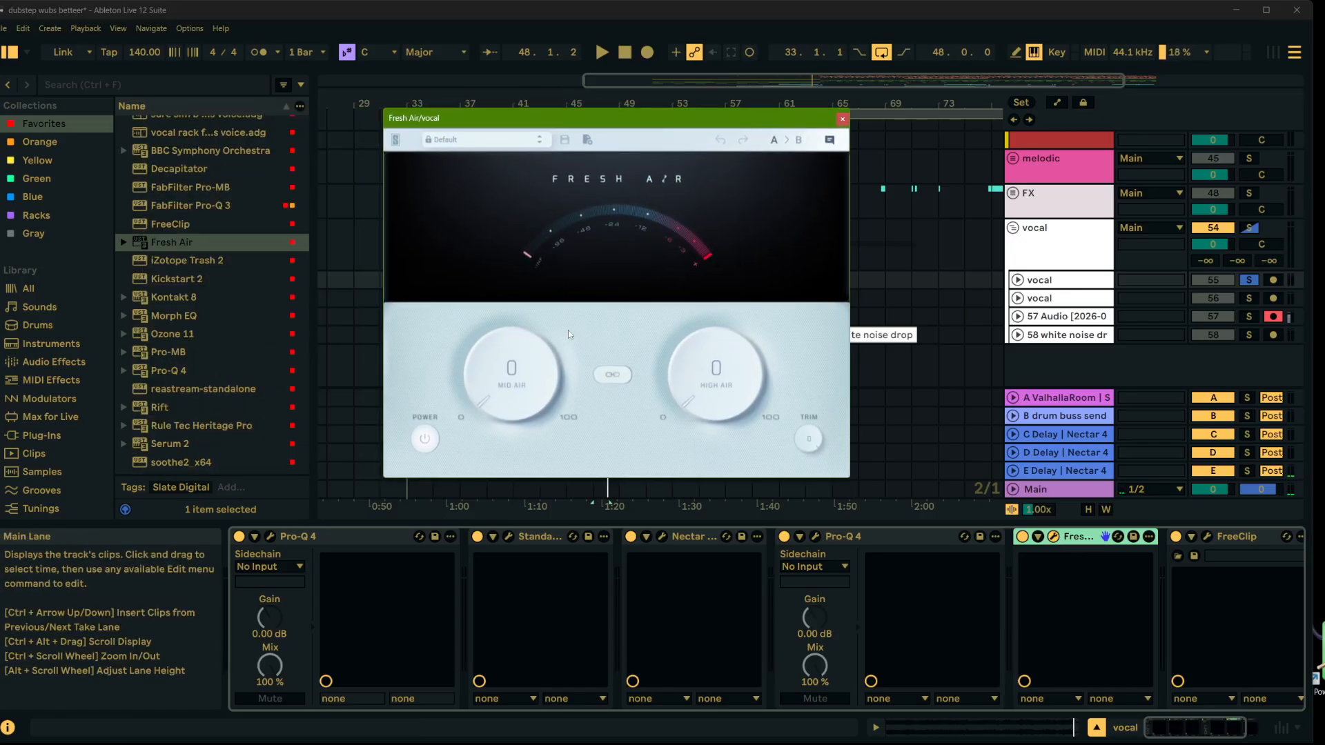
pyautogui.press('space')
pyautogui.moveTo(505, 391); pyautogui.dragTo(500, 288)
pyautogui.moveTo(709, 389); pyautogui.dragTo(712, 282)
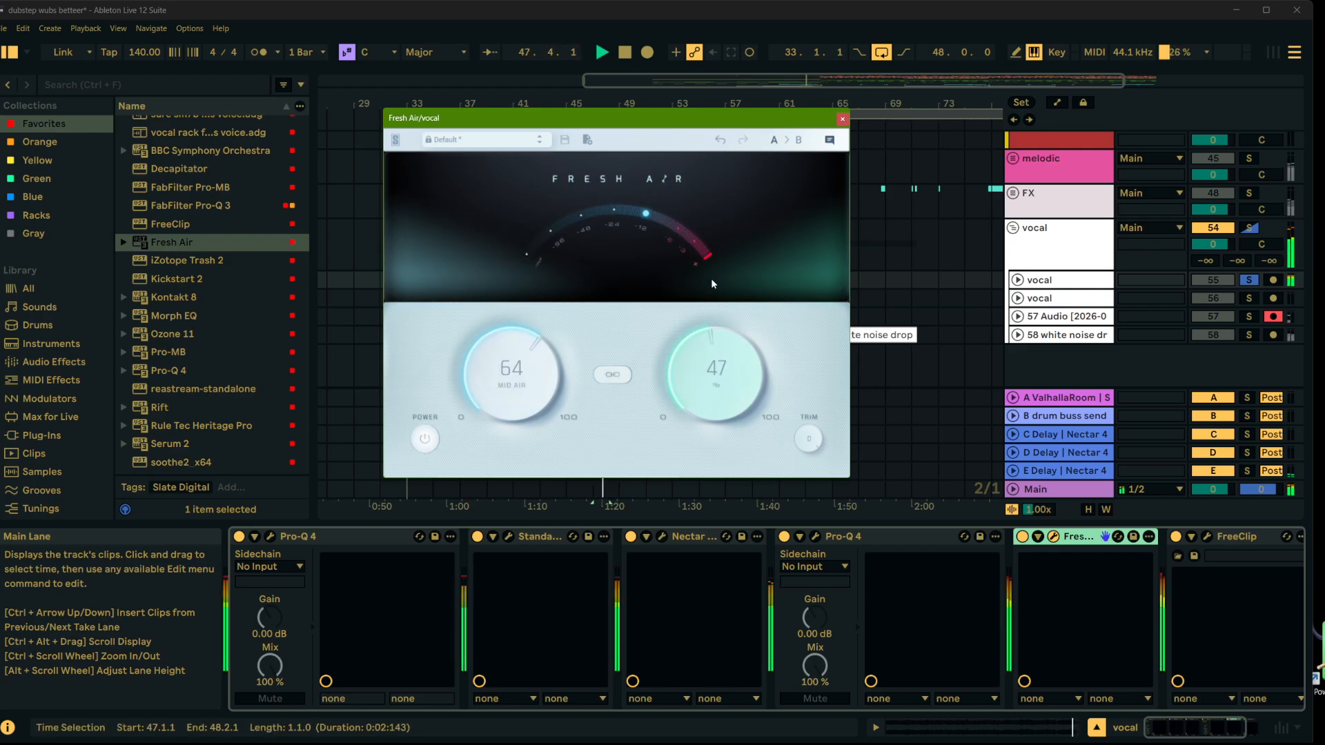
pyautogui.moveTo(710, 356); pyautogui.dragTo(707, 370)
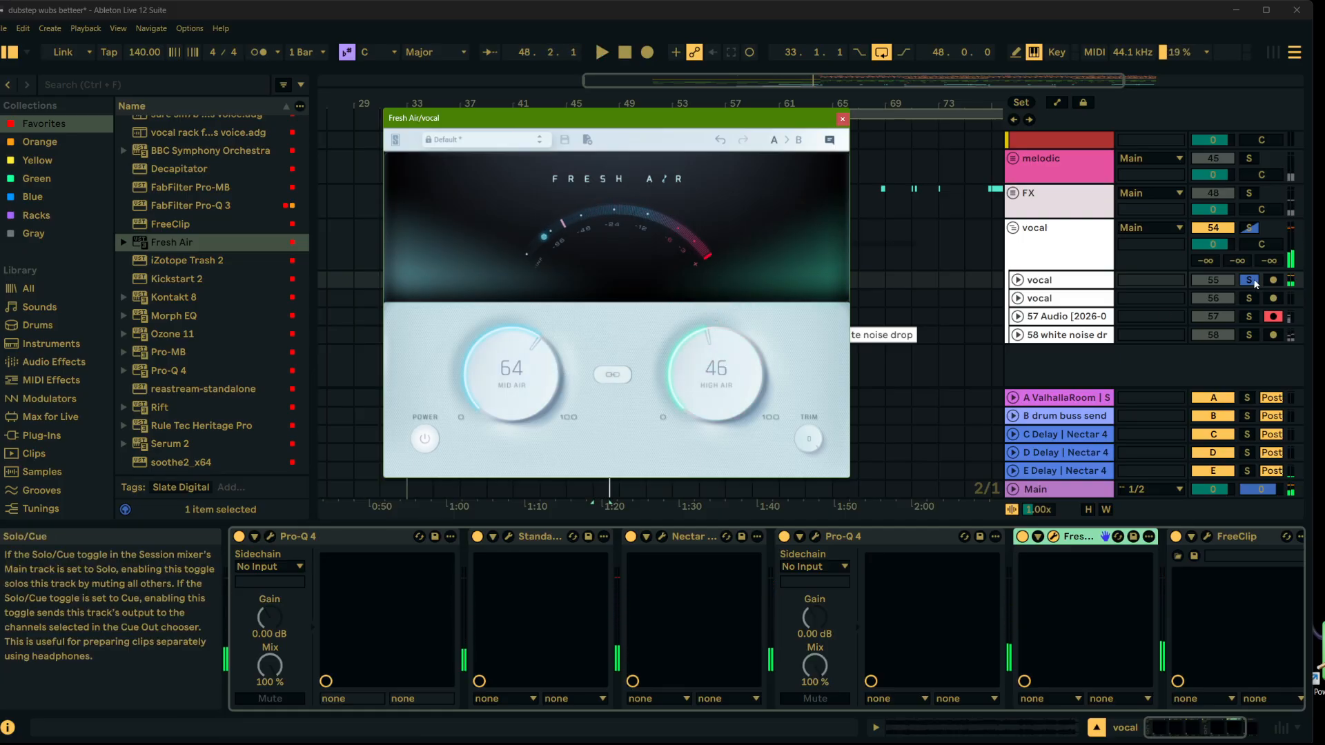
# Step: Group the second Pro-Q 4, Fresh Air and FreeClip into one audio effect rack, fold its devices and close the Fresh Air window
pyautogui.click(880, 541)
pyautogui.keyDown('shift'); pyautogui.click(1248, 541); pyautogui.keyUp('shift')
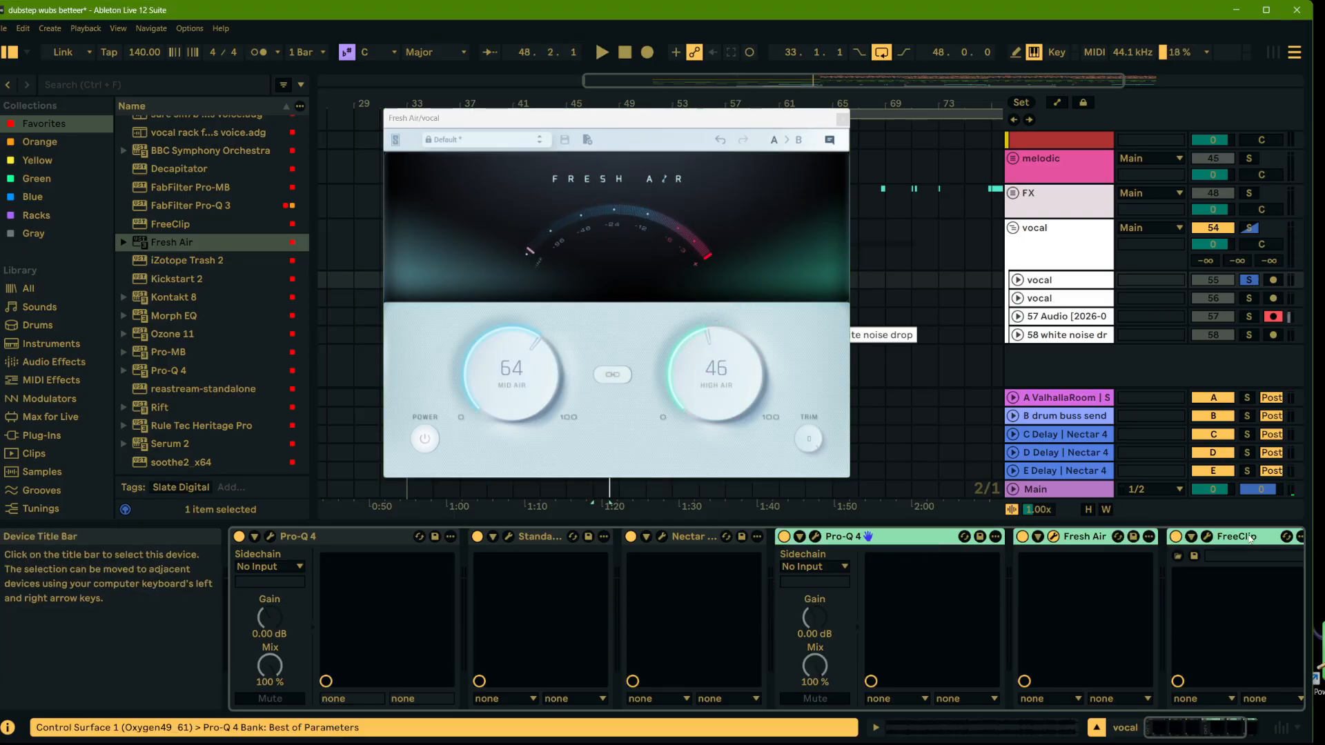
pyautogui.hotkey('ctrl', 'g')
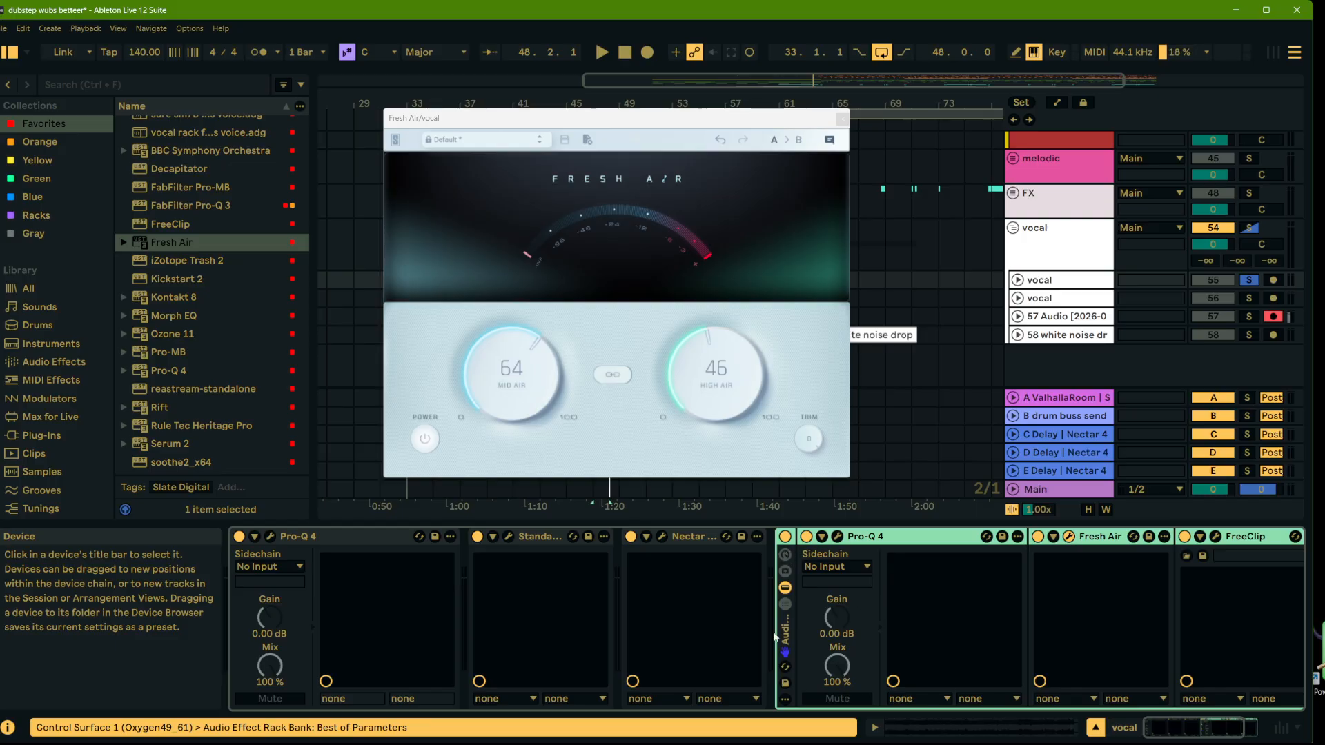
pyautogui.click(785, 587)
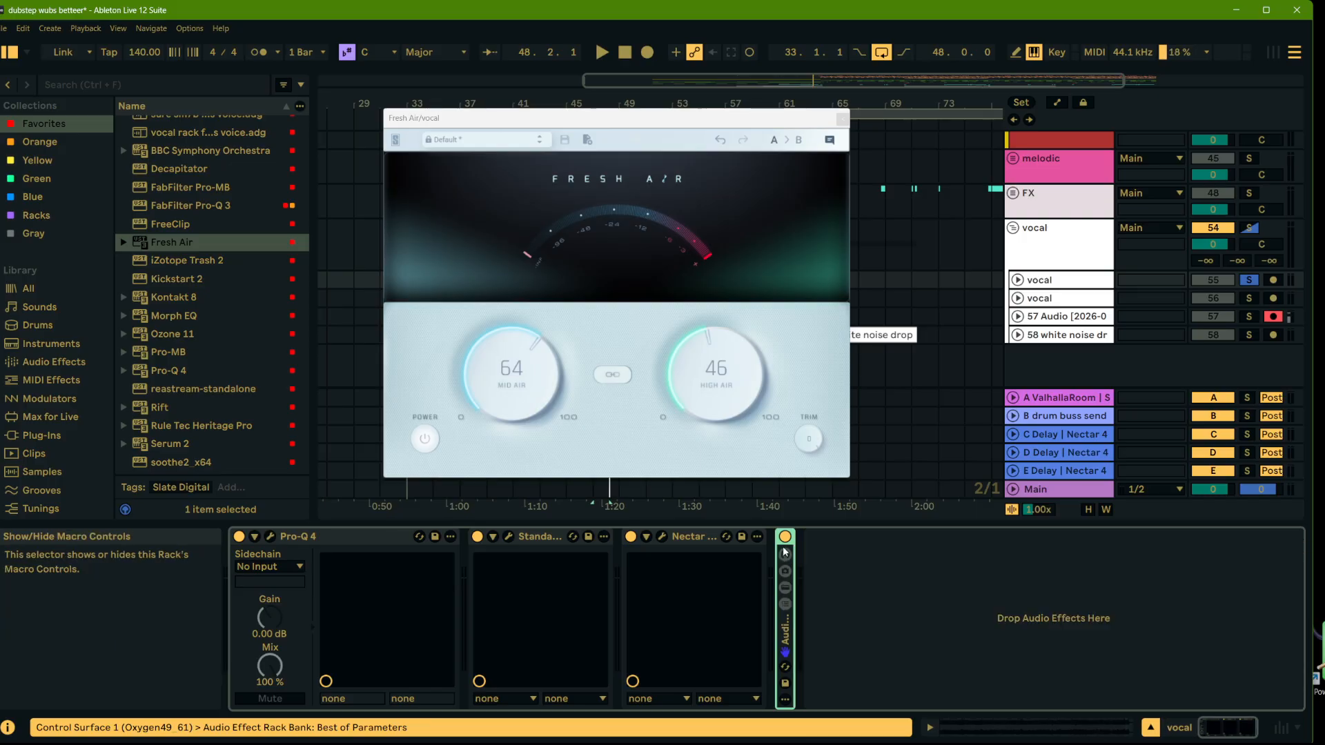
pyautogui.click(844, 116)
# Step: Turn off solo on the vocal group and play the vocals from bar 47 within the full mix
pyautogui.press('space')
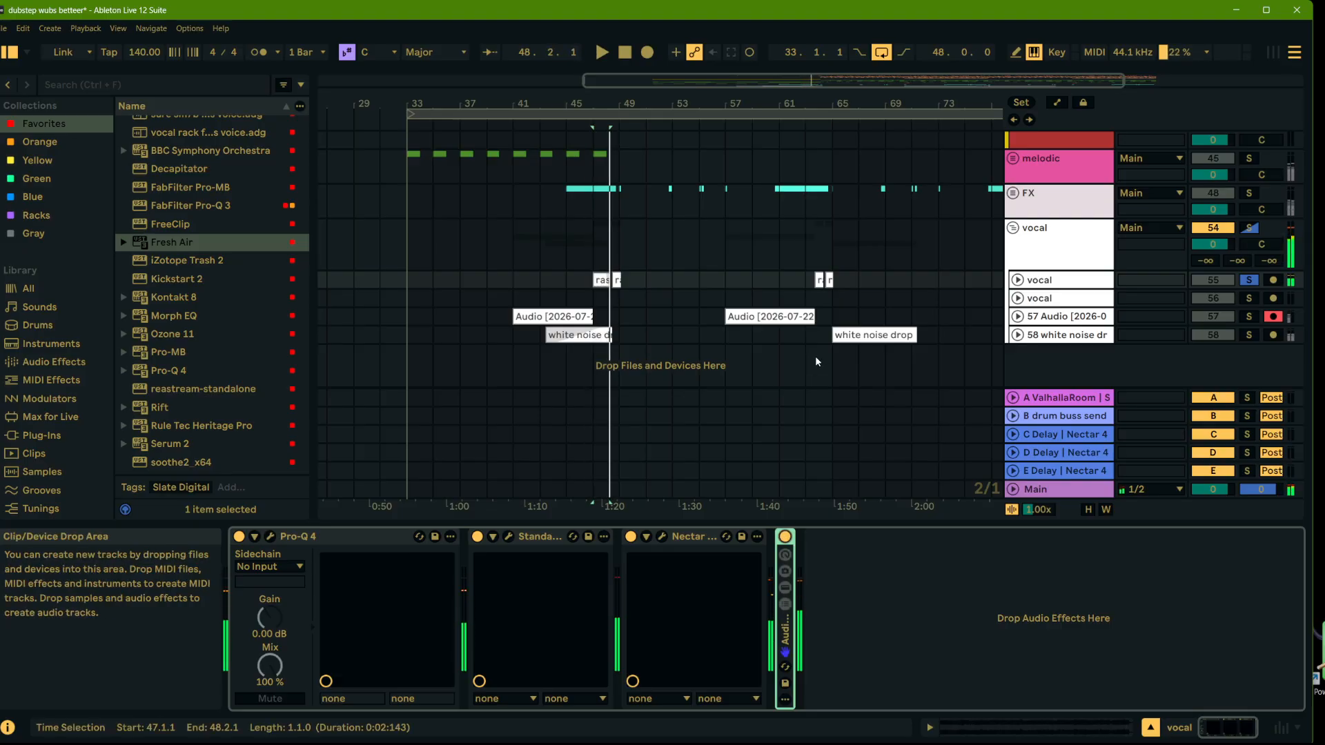
pyautogui.click(1250, 228)
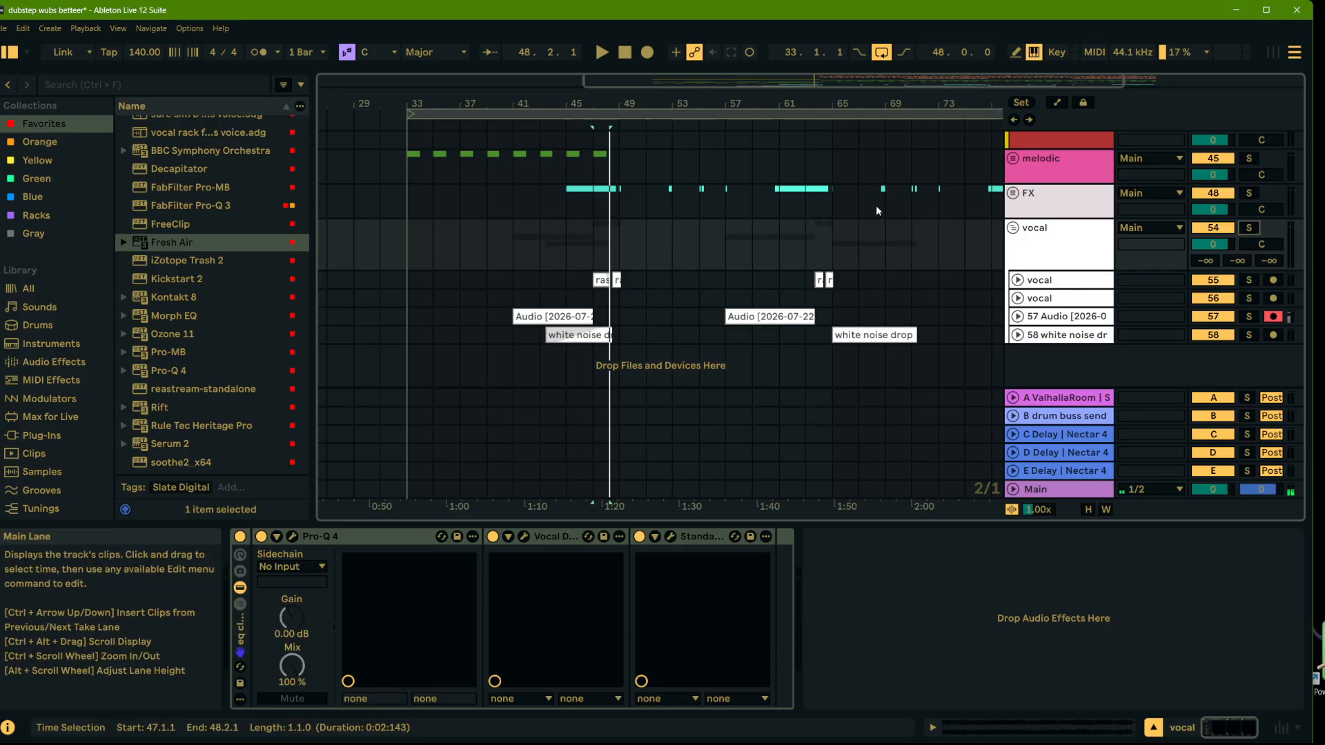
pyautogui.press('space')
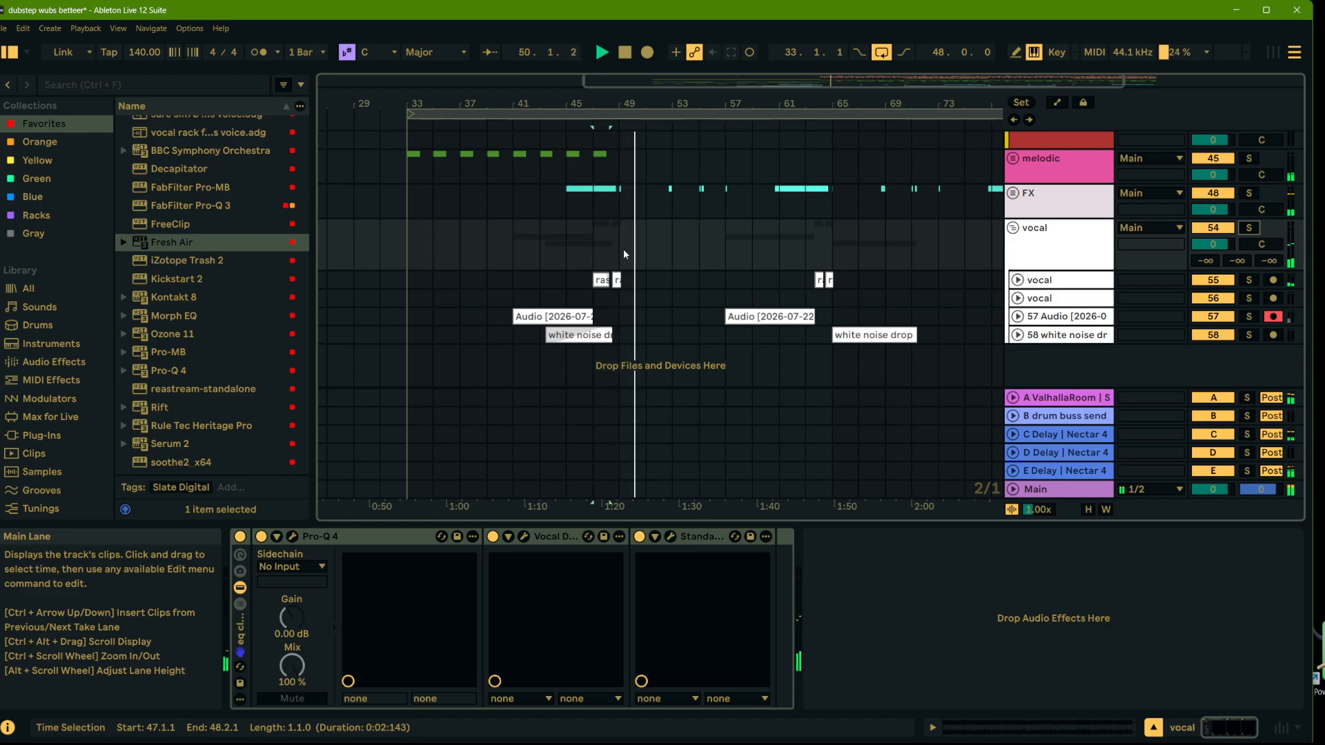
pyautogui.click(804, 250)
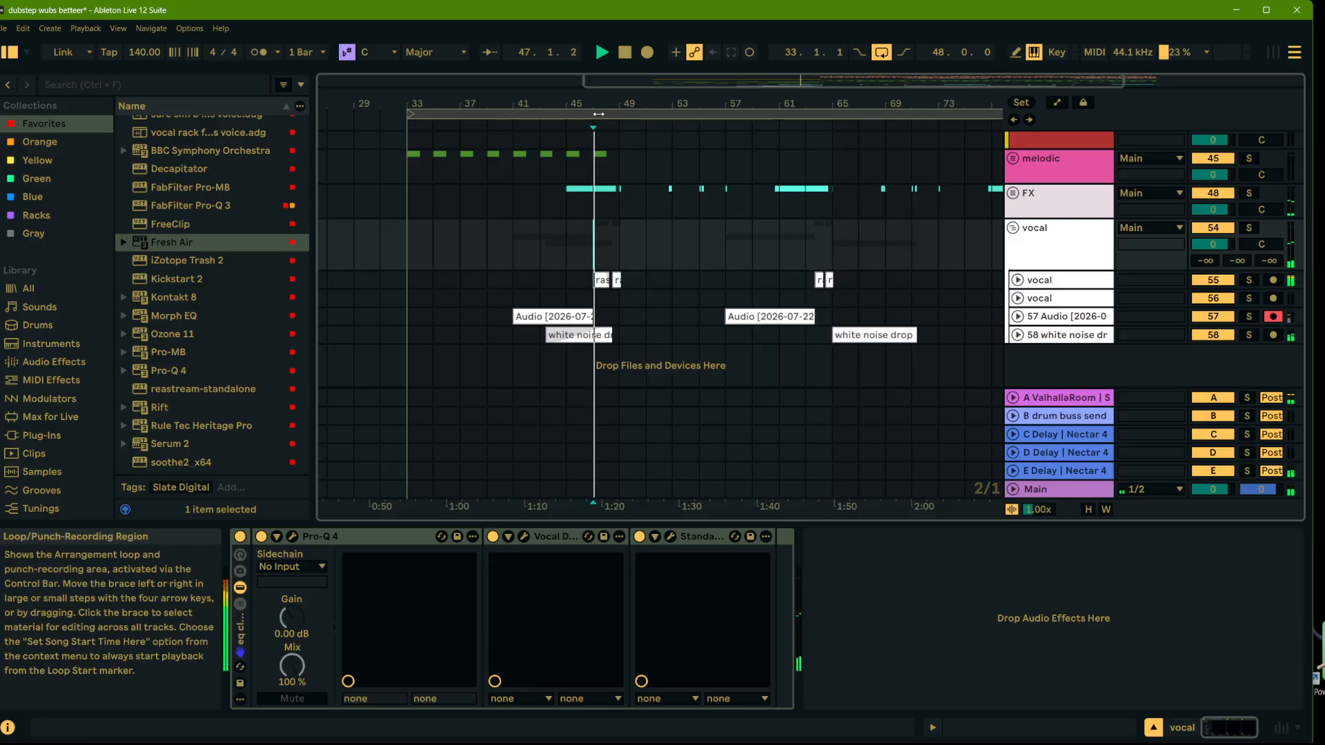
pyautogui.moveTo(602, 105); pyautogui.dragTo(607, 158)
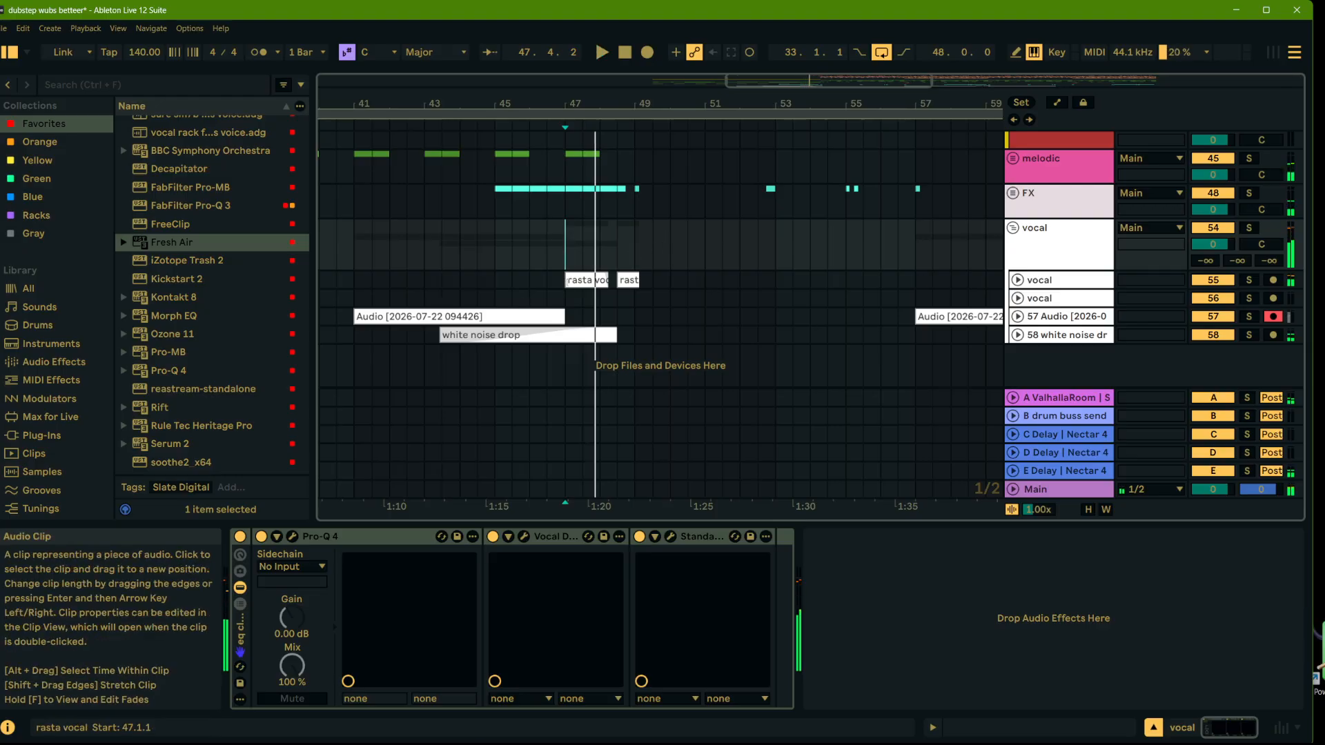
# Step: Duplicate the first vocal track holding the rasta vocal clips
pyautogui.click(586, 281)
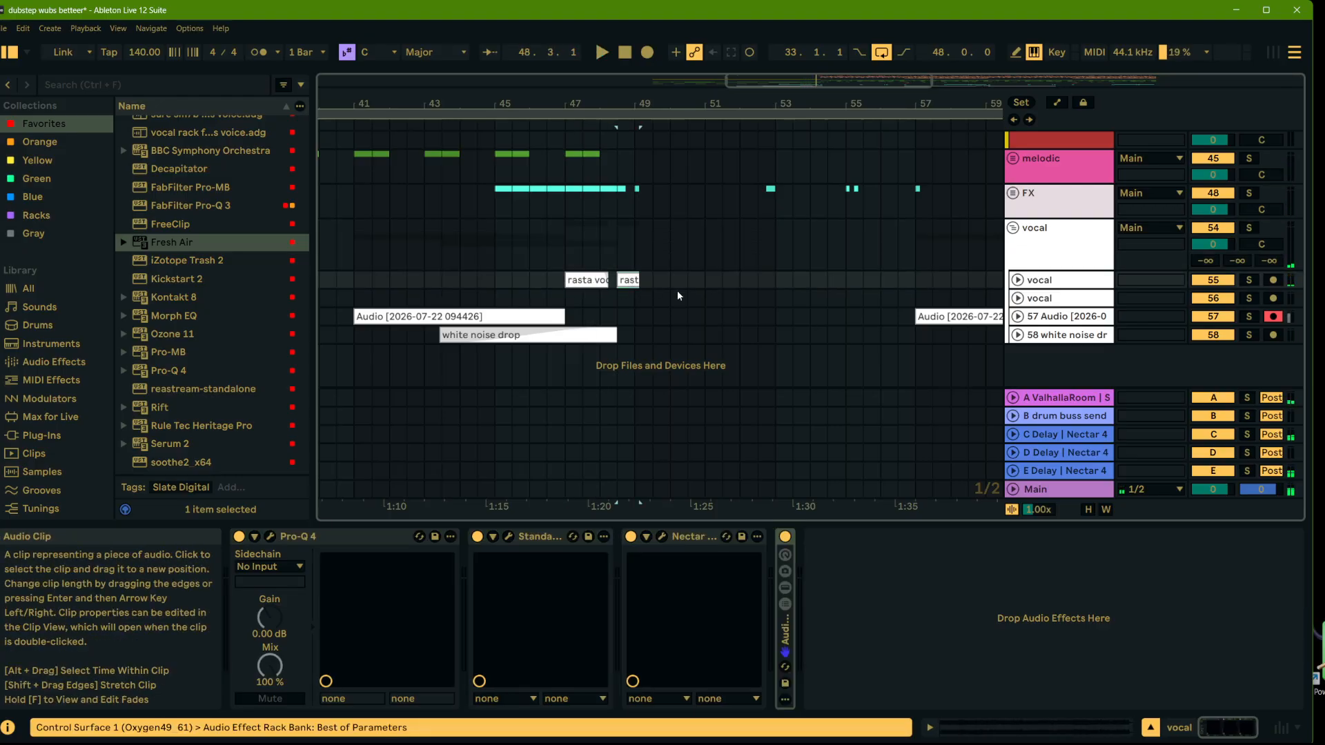
pyautogui.hscroll(2, 1035, 289)
pyautogui.rightClick(1056, 281)
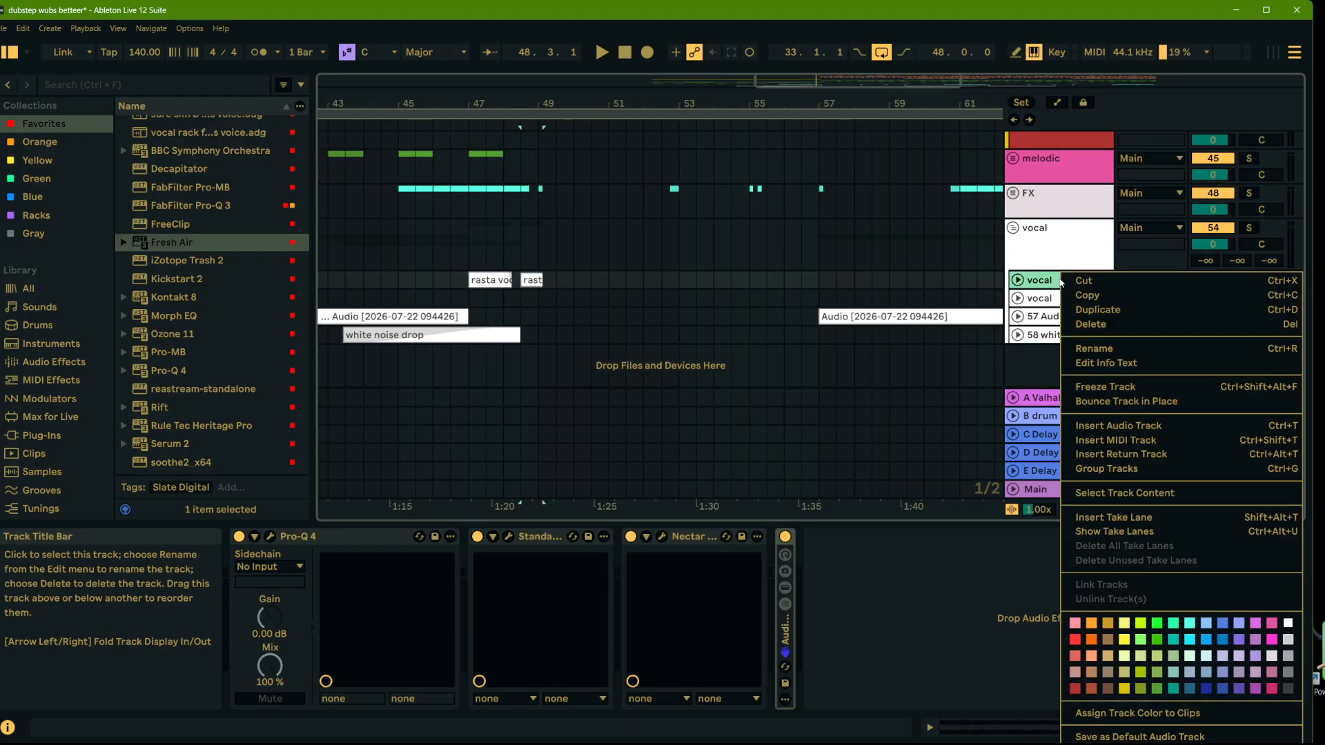
pyautogui.click(1093, 292)
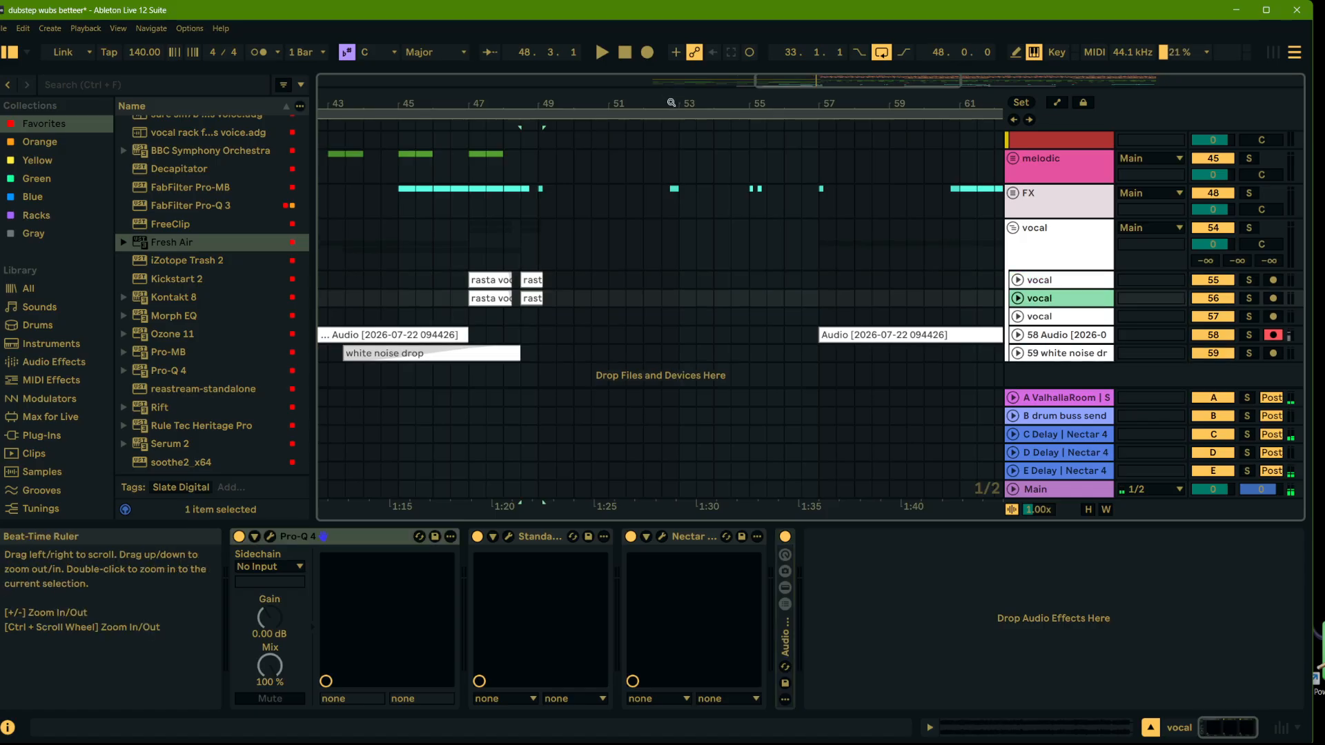
# Step: Around bar 47, cut the second rasta vocal clip from the duplicate track and the first one from the original track
pyautogui.press('-')
pyautogui.rightClick(511, 298)
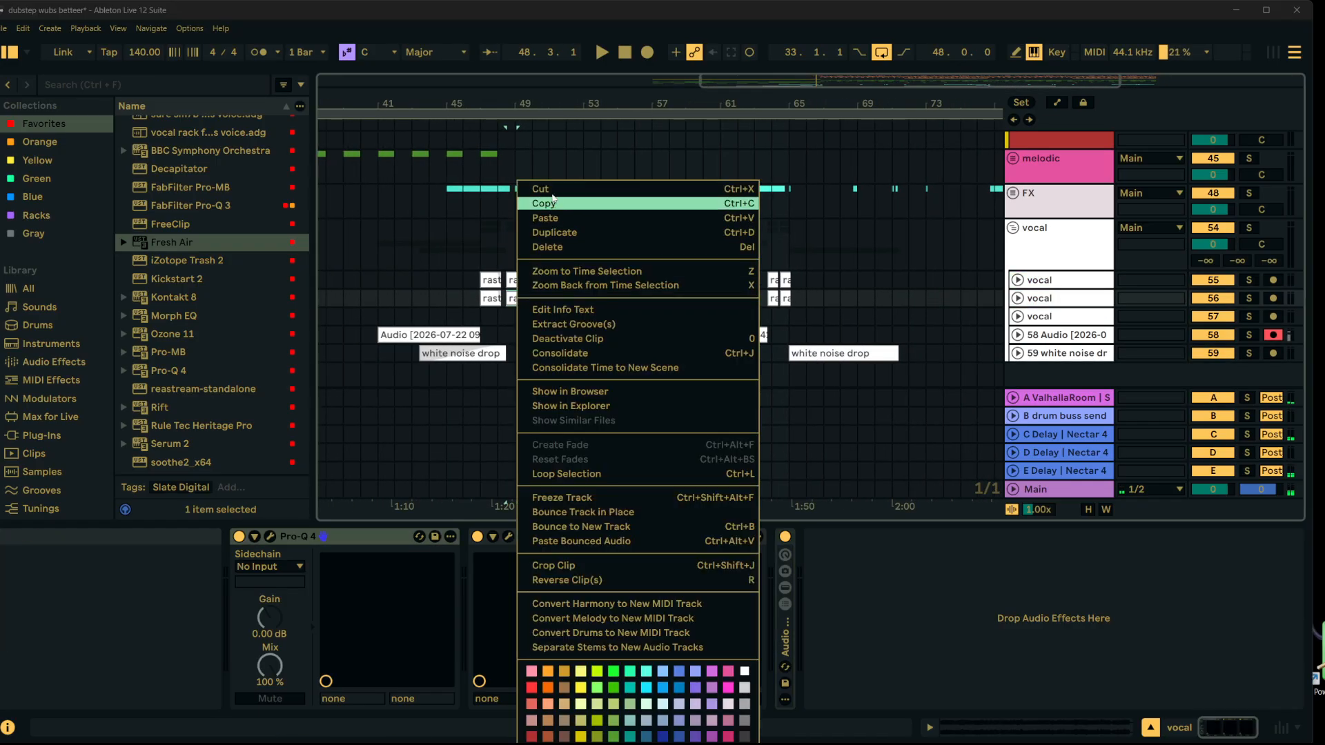
pyautogui.click(491, 279)
pyautogui.rightClick(491, 279)
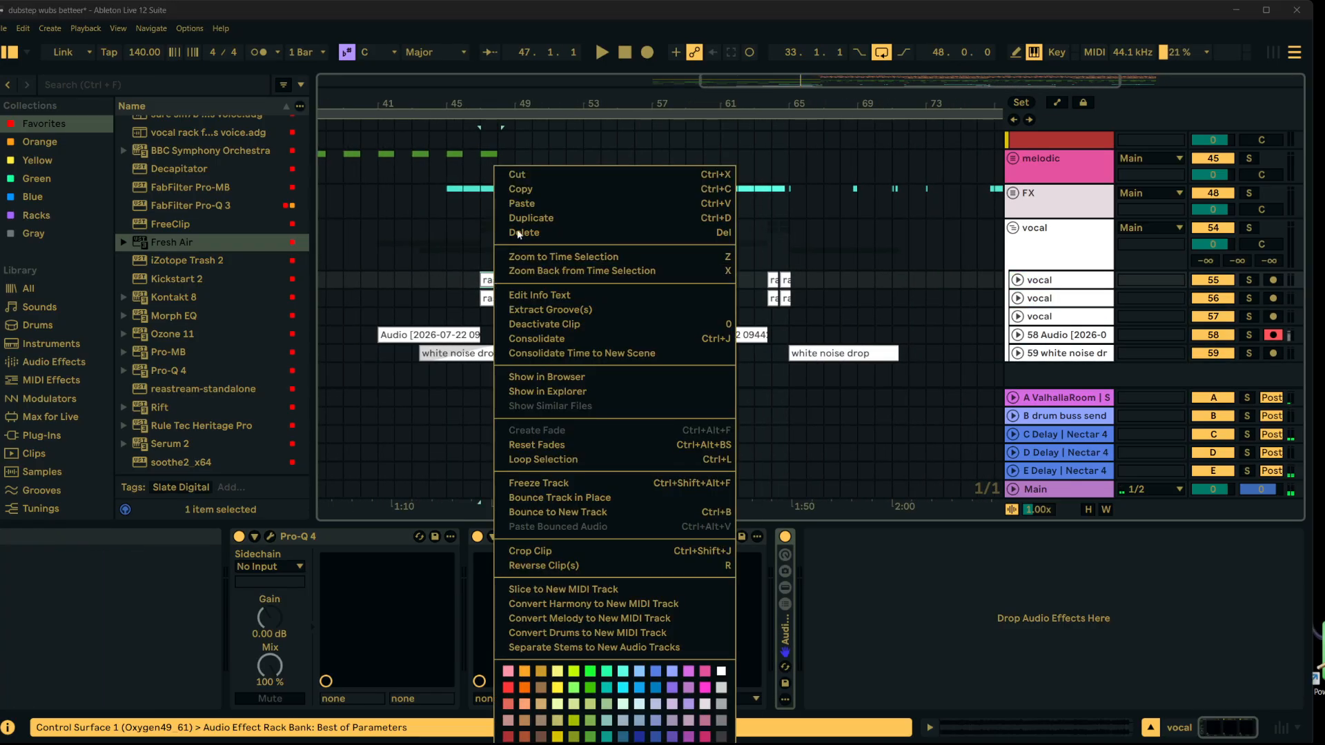
pyautogui.click(518, 174)
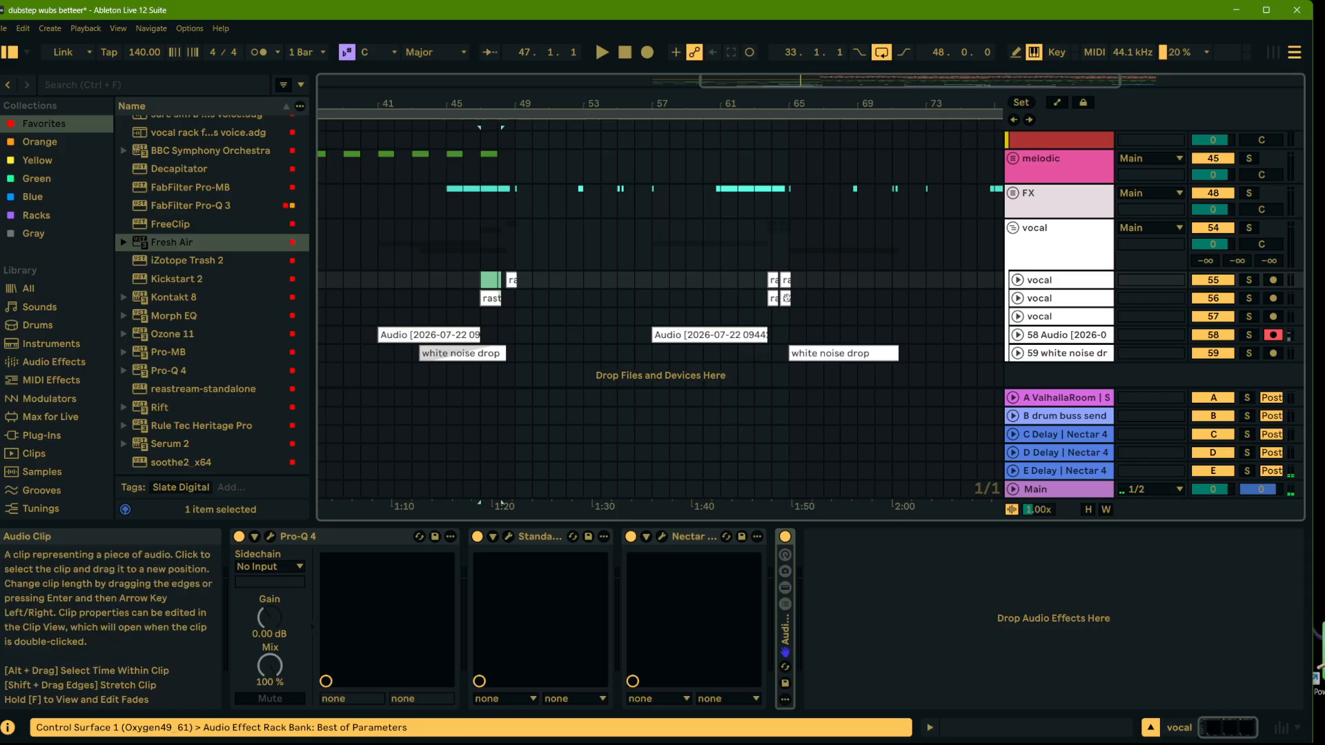
# Step: Around bar 63, cut the second rasta vocal clip from the duplicate track and the first one from the original track
pyautogui.rightClick(786, 298)
pyautogui.click(776, 282)
pyautogui.rightClick(776, 282)
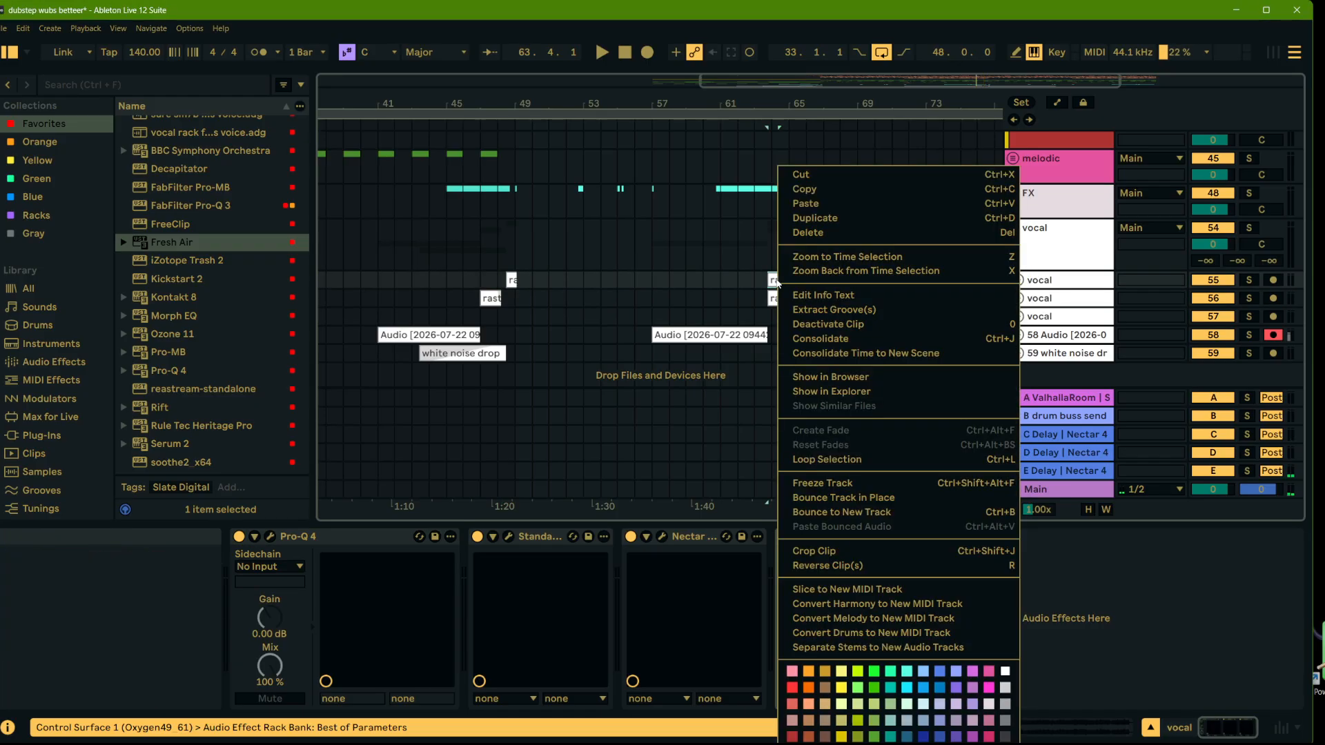
pyautogui.click(800, 175)
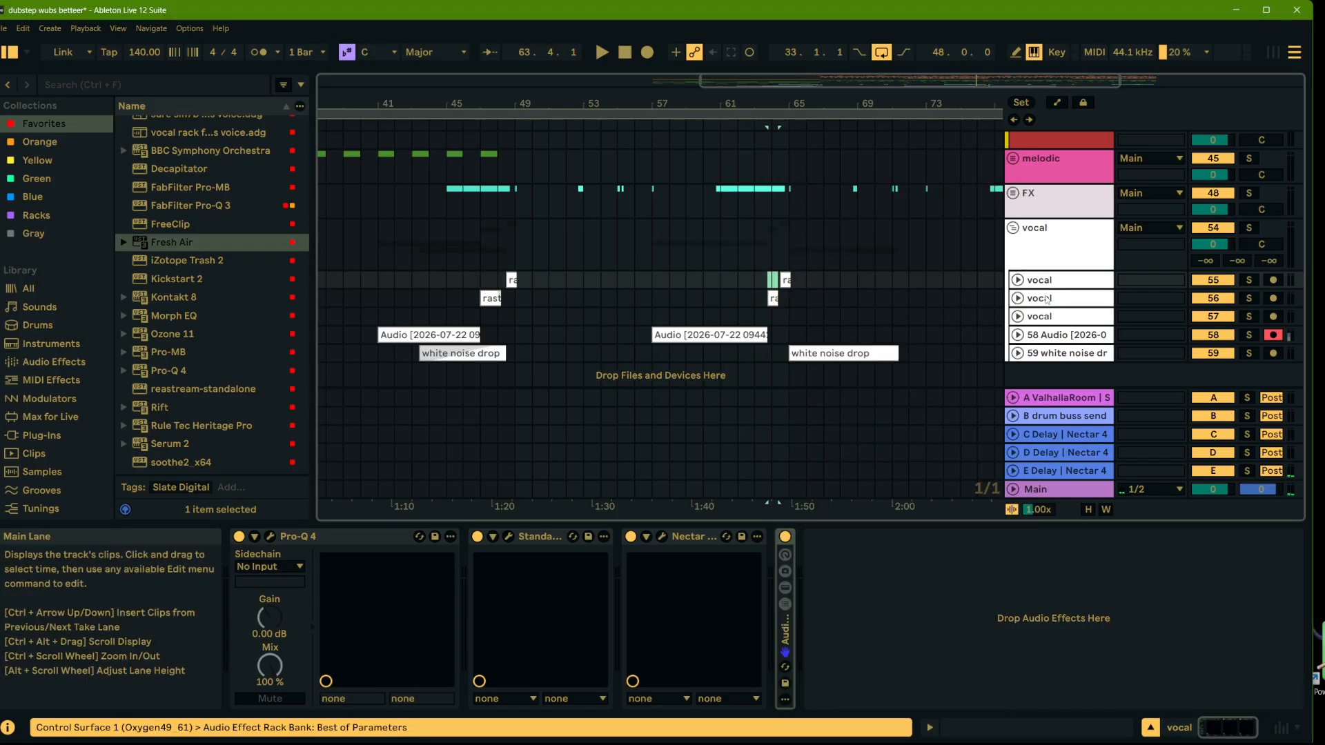
# Step: Unfold the audio effect rack's devices on the duplicate vocal track and on the original vocal track
pyautogui.click(1047, 299)
pyautogui.click(785, 588)
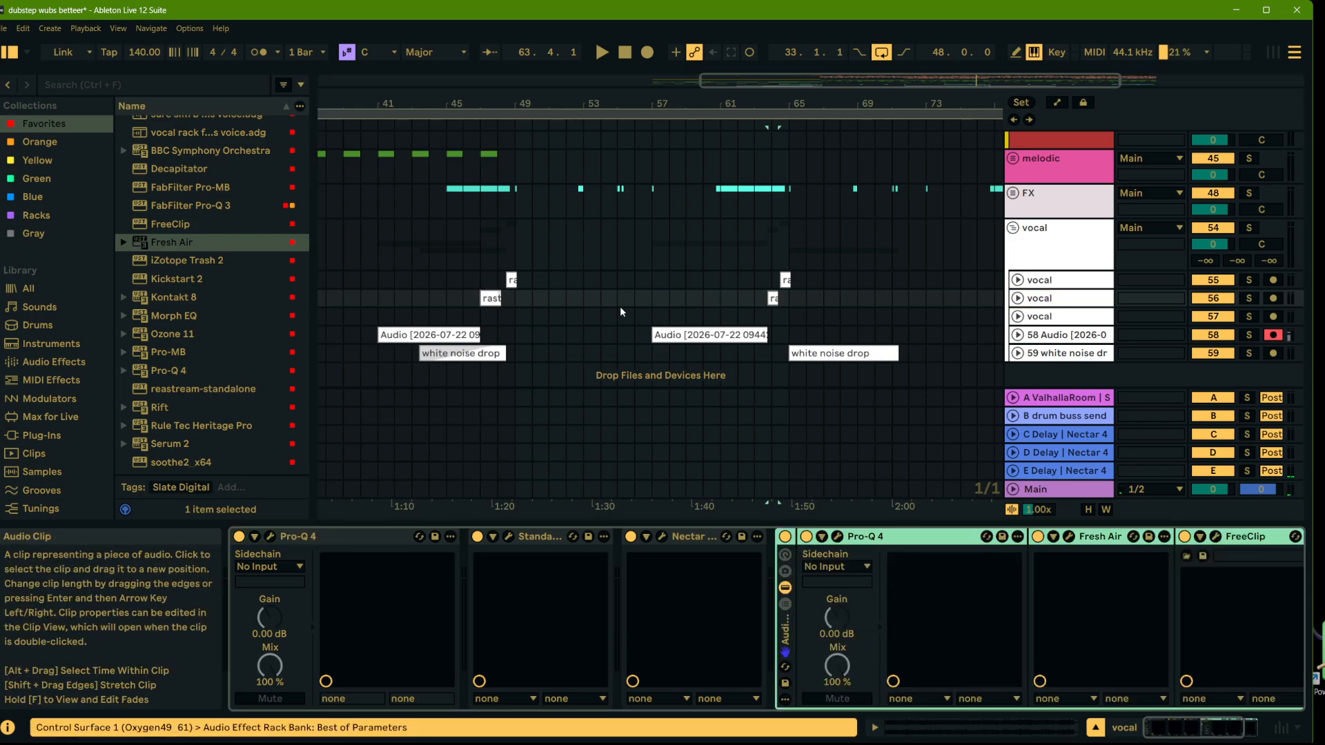
pyautogui.click(1074, 279)
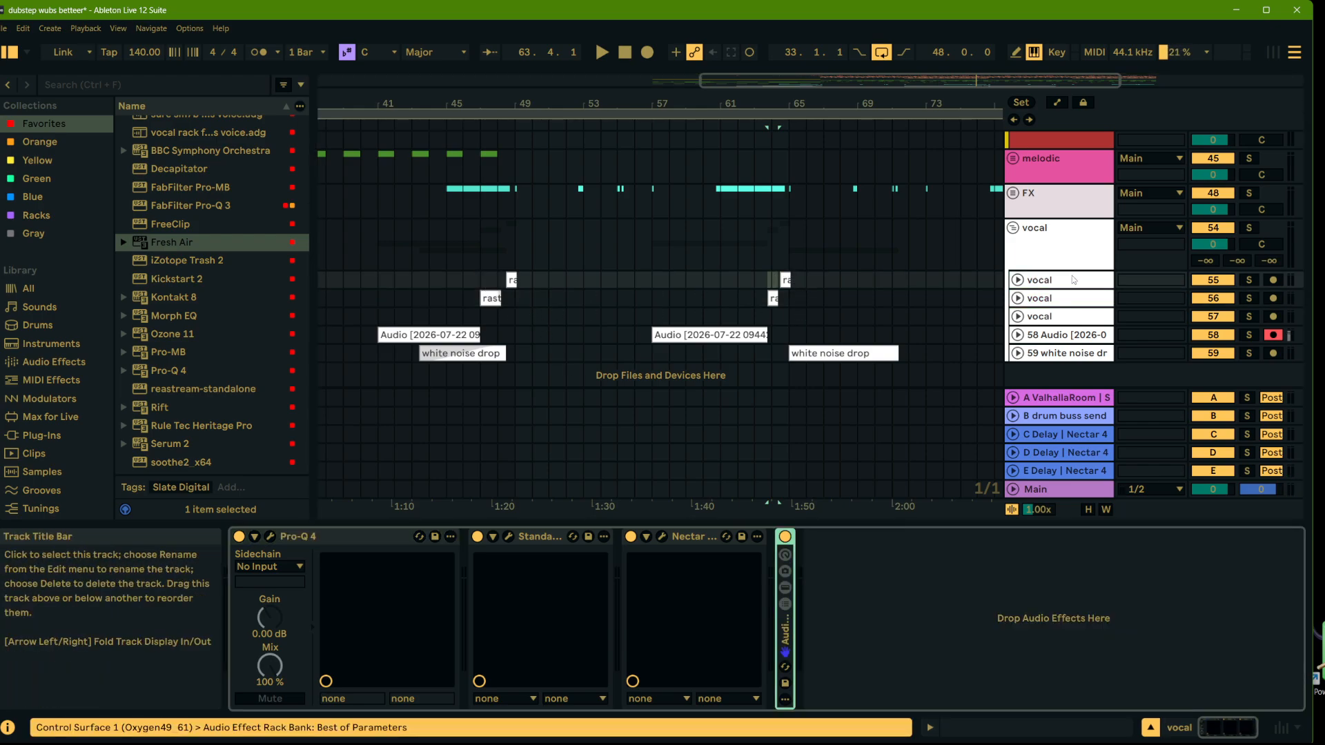
pyautogui.click(785, 588)
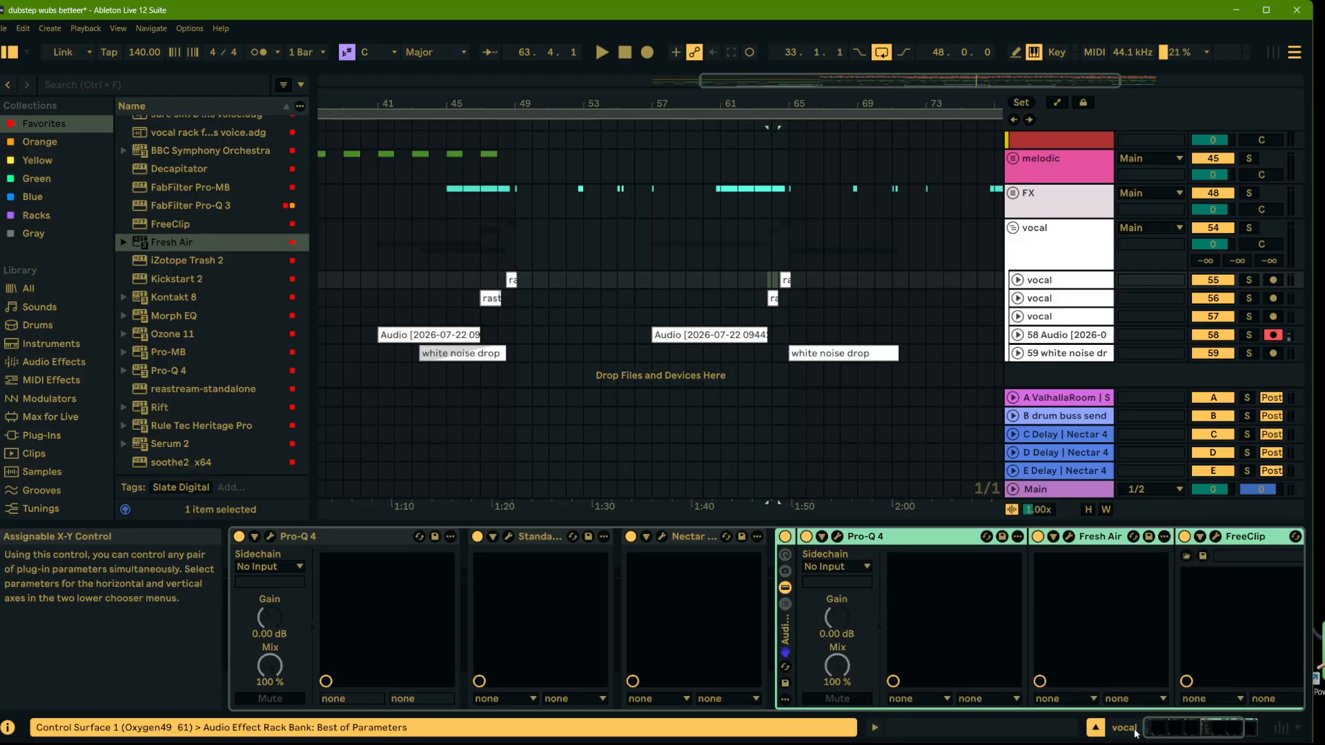
# Step: Reduce the original vocal track's rack EQ boosts to about +3 dB for the Mid bell, +2.99 dB for the Side bell and about +2 dB for the high shelf
pyautogui.moveTo(1188, 729); pyautogui.dragTo(1227, 729)
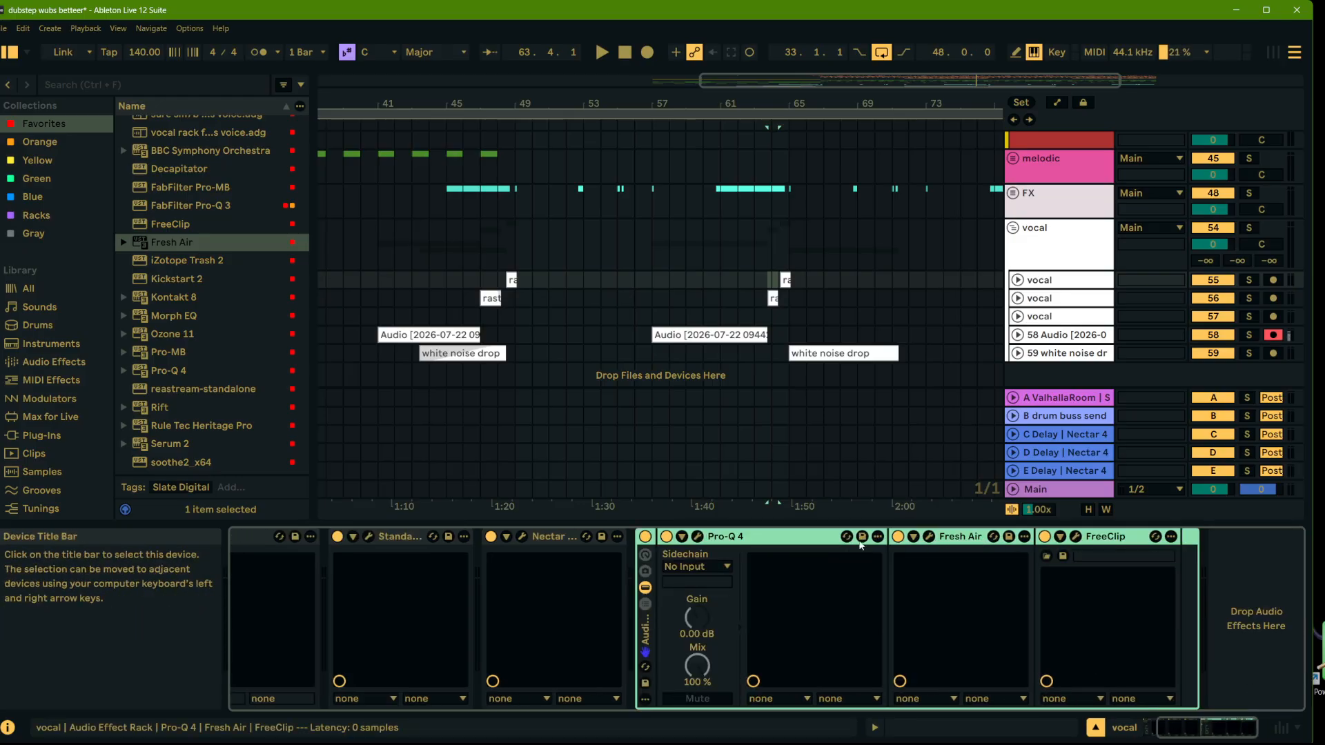
pyautogui.click(697, 537)
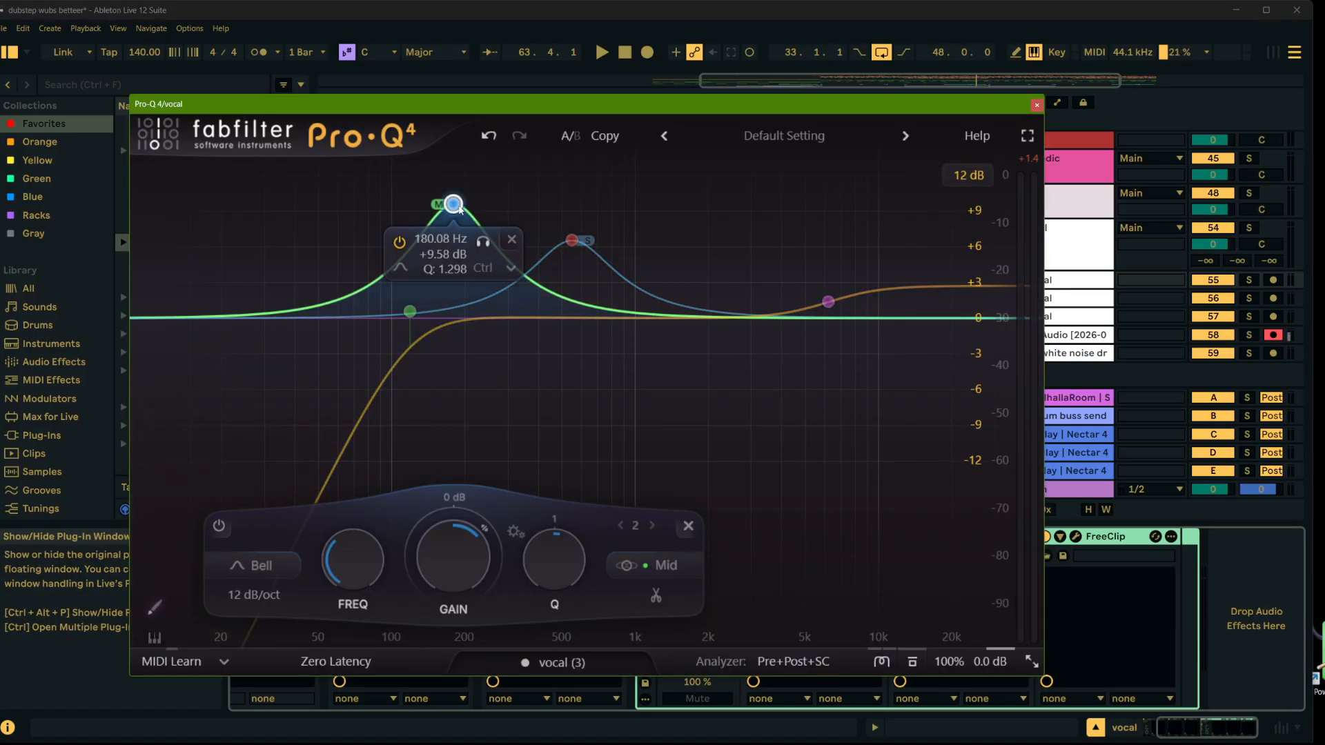
pyautogui.moveTo(459, 209); pyautogui.dragTo(457, 270)
pyautogui.moveTo(573, 246); pyautogui.dragTo(578, 287)
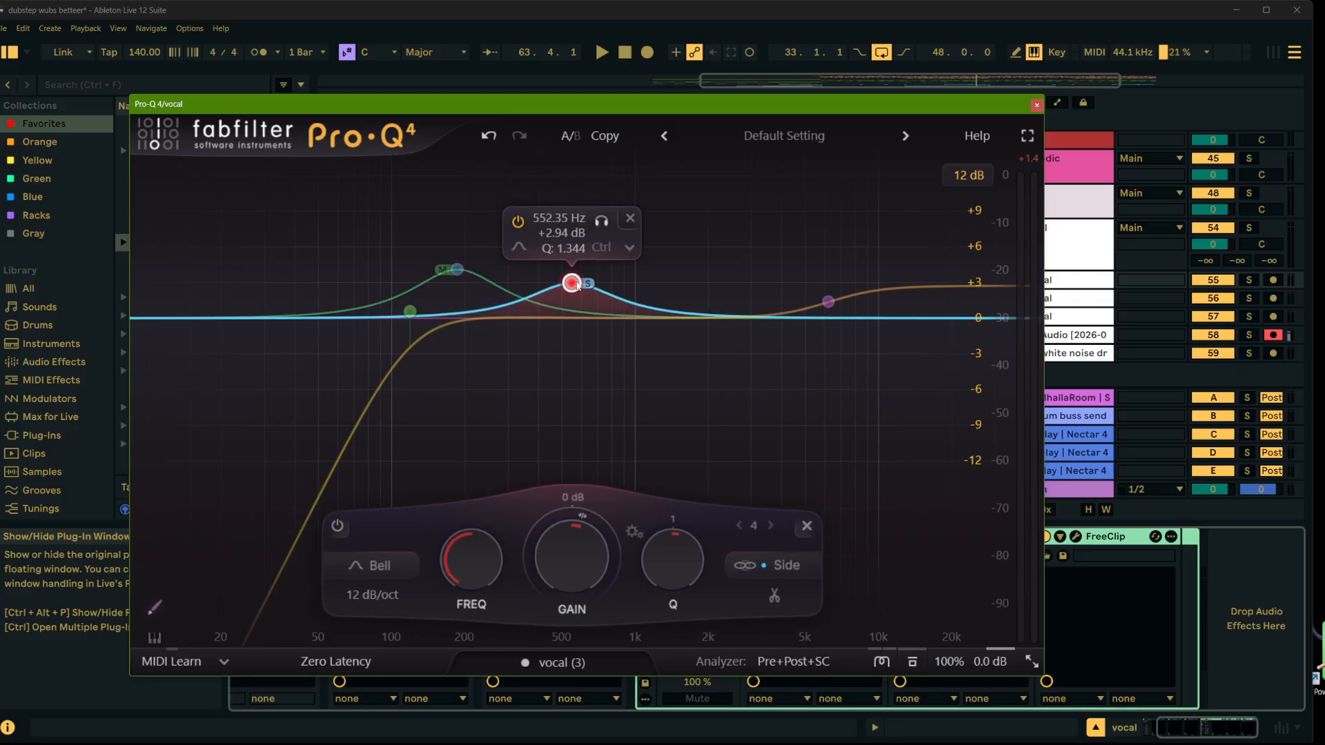
pyautogui.moveTo(828, 302); pyautogui.dragTo(829, 307)
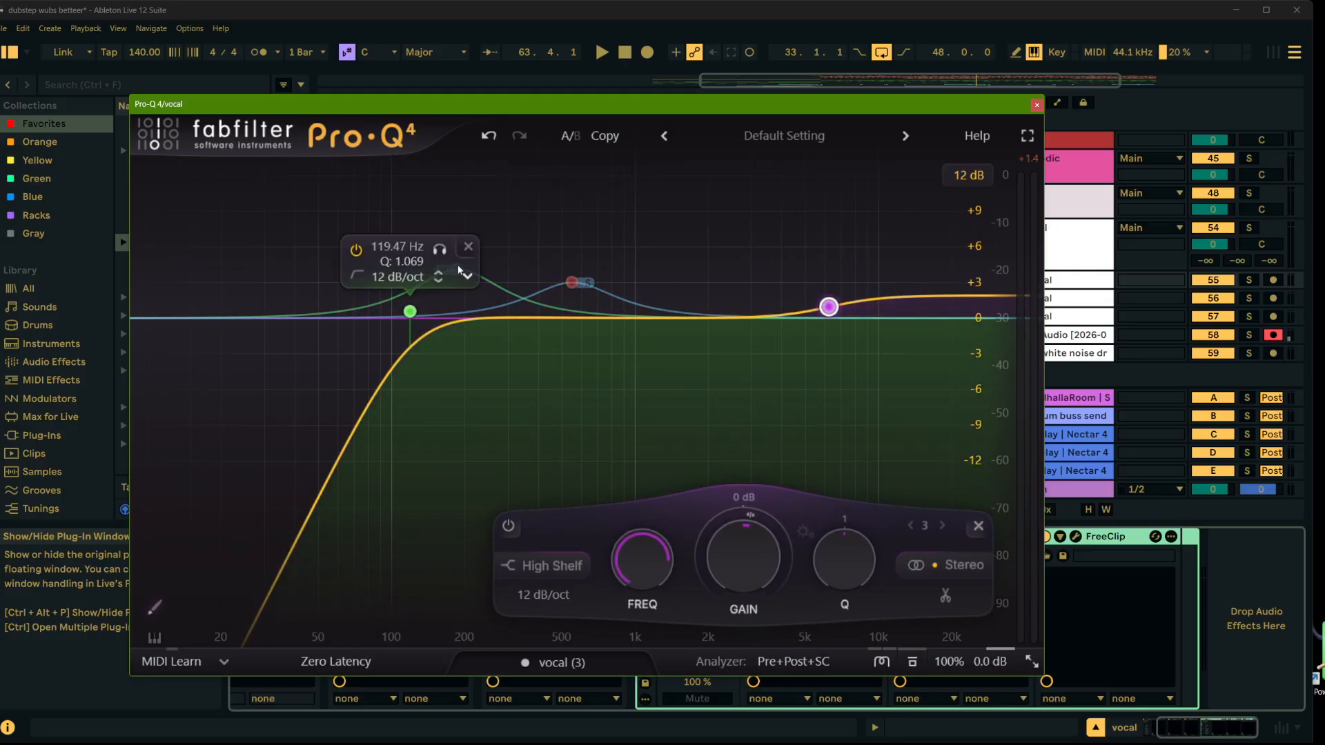
pyautogui.click(459, 282)
pyautogui.click(572, 282)
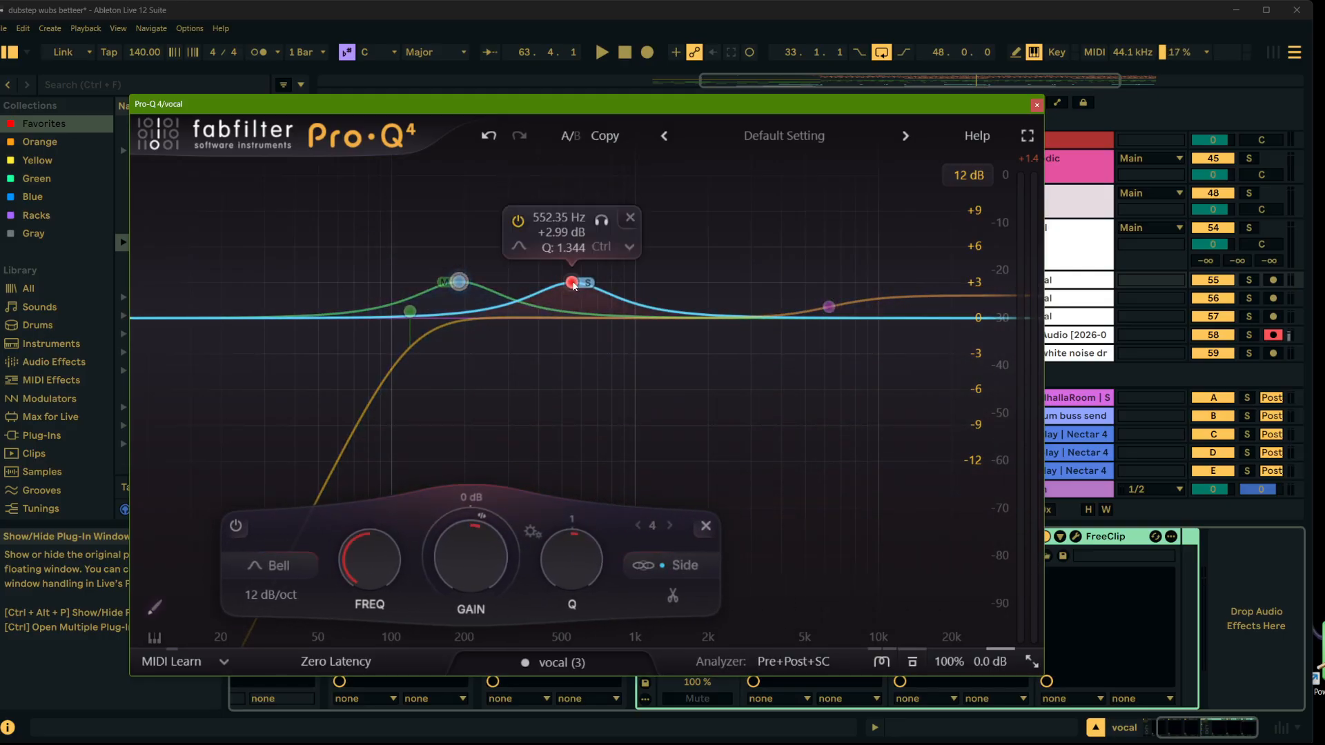
pyautogui.hotkey('ctrl', 'alt', 'p')
pyautogui.click(481, 278)
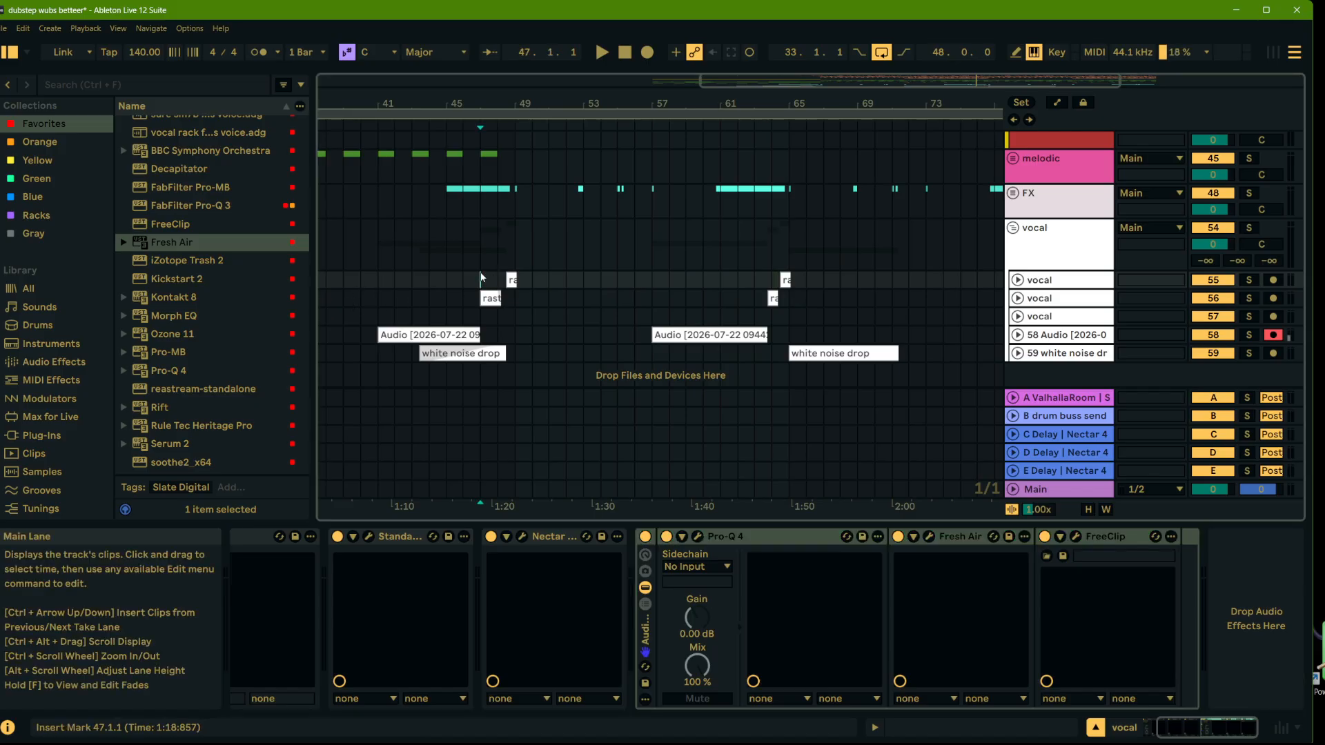
# Step: Play the rasta vocals from bar 47 and check the FreeClip settings in the vocal track's effect rack
pyautogui.press('space')
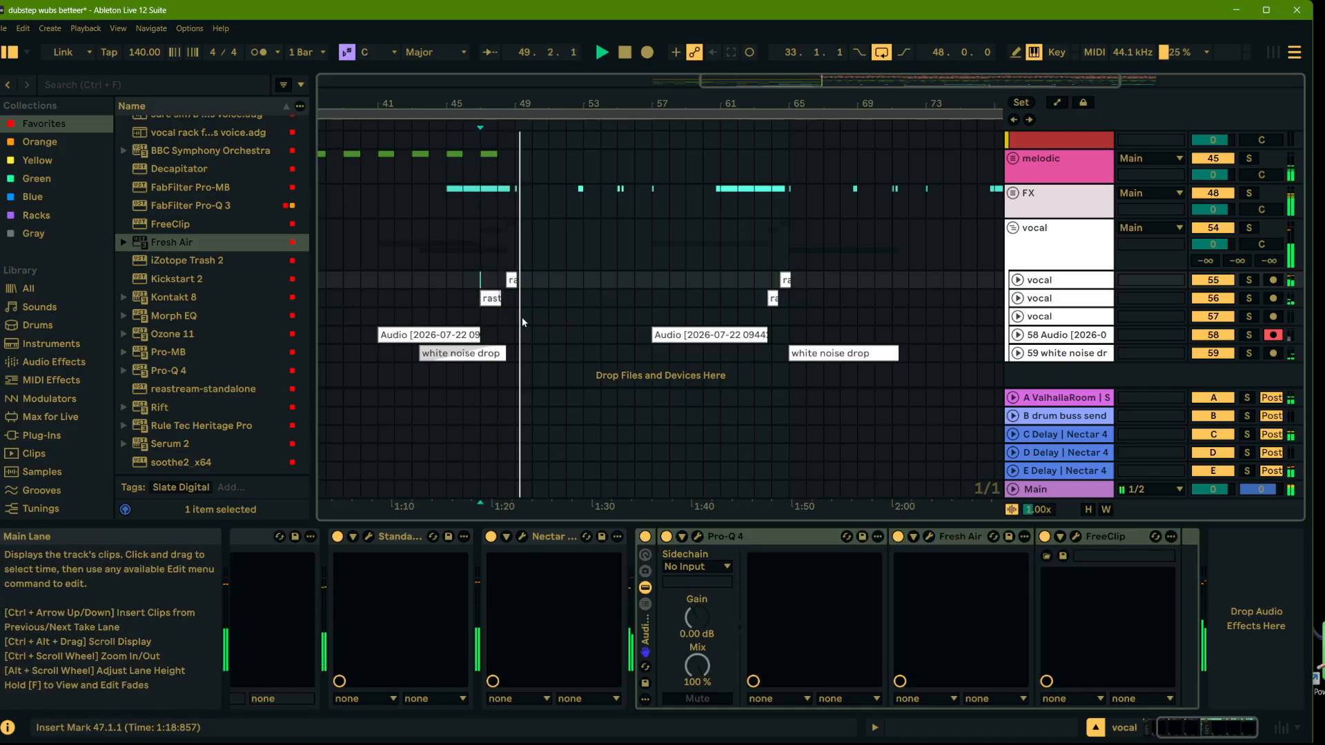
pyautogui.click(1077, 539)
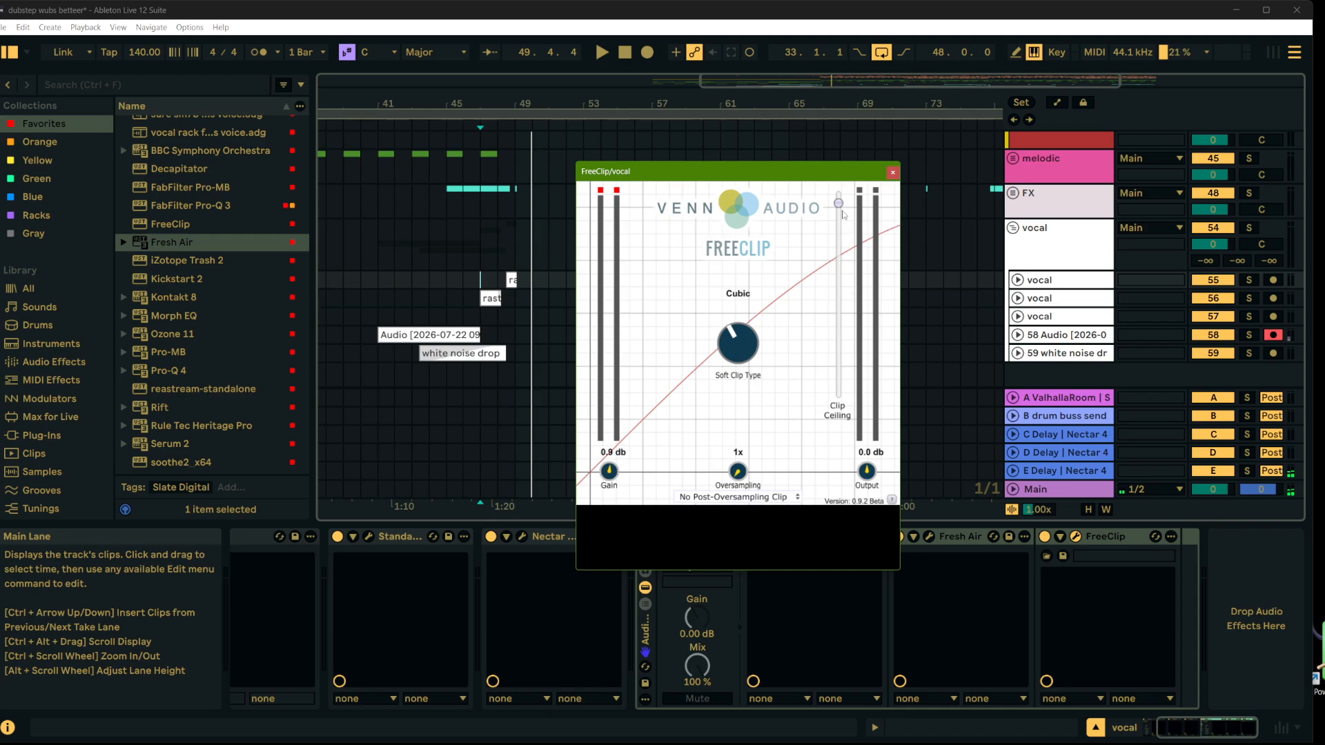
pyautogui.click(893, 172)
pyautogui.click(496, 224)
pyautogui.press('space')
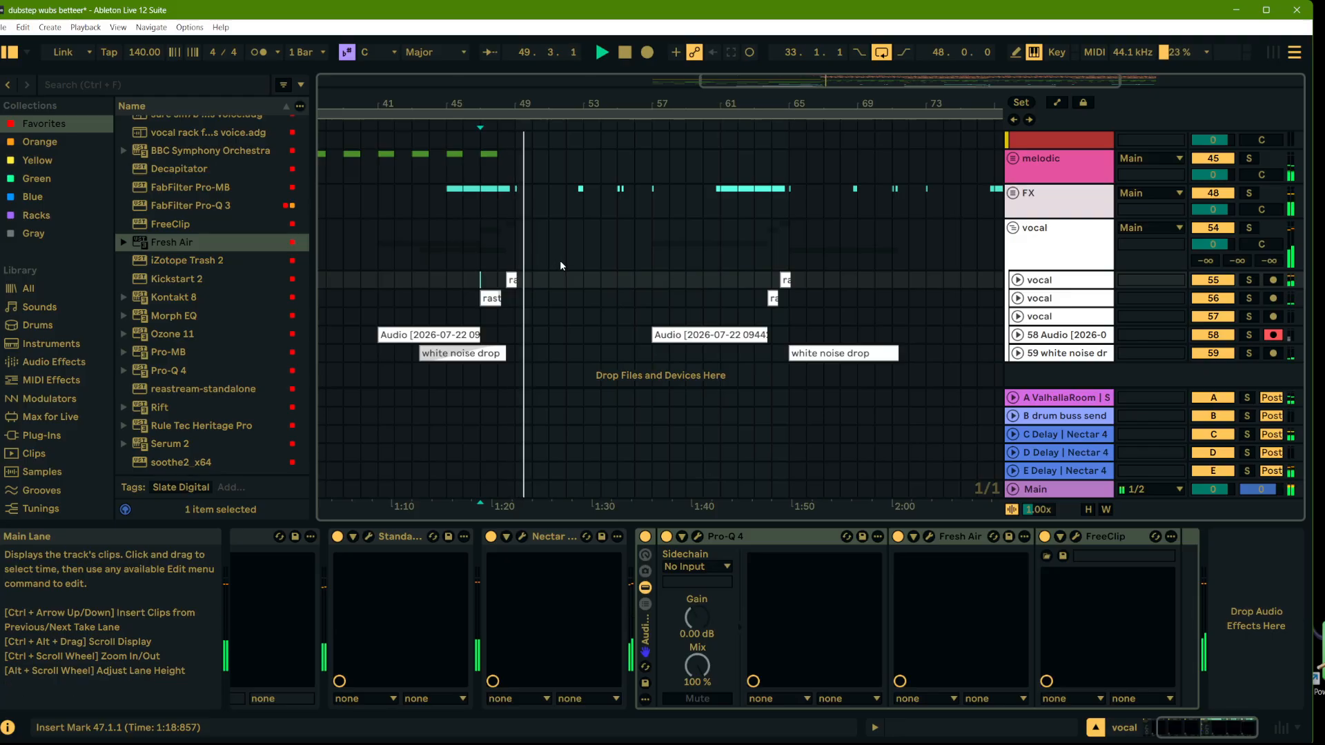
# Step: Play from bar 43, solo the recorded audio track in the vocal group and disarm its recording
pyautogui.moveTo(636, 104); pyautogui.dragTo(590, 69)
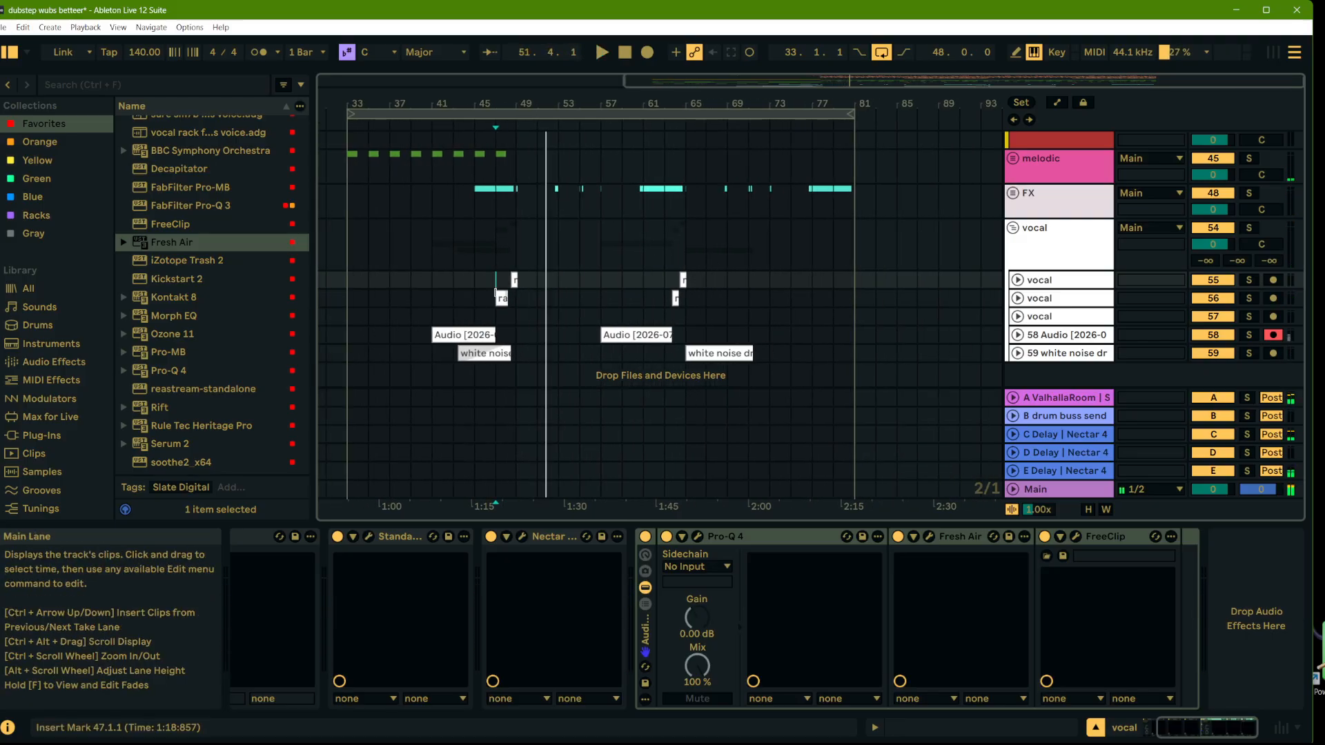
pyautogui.click(453, 316)
pyautogui.click(1249, 316)
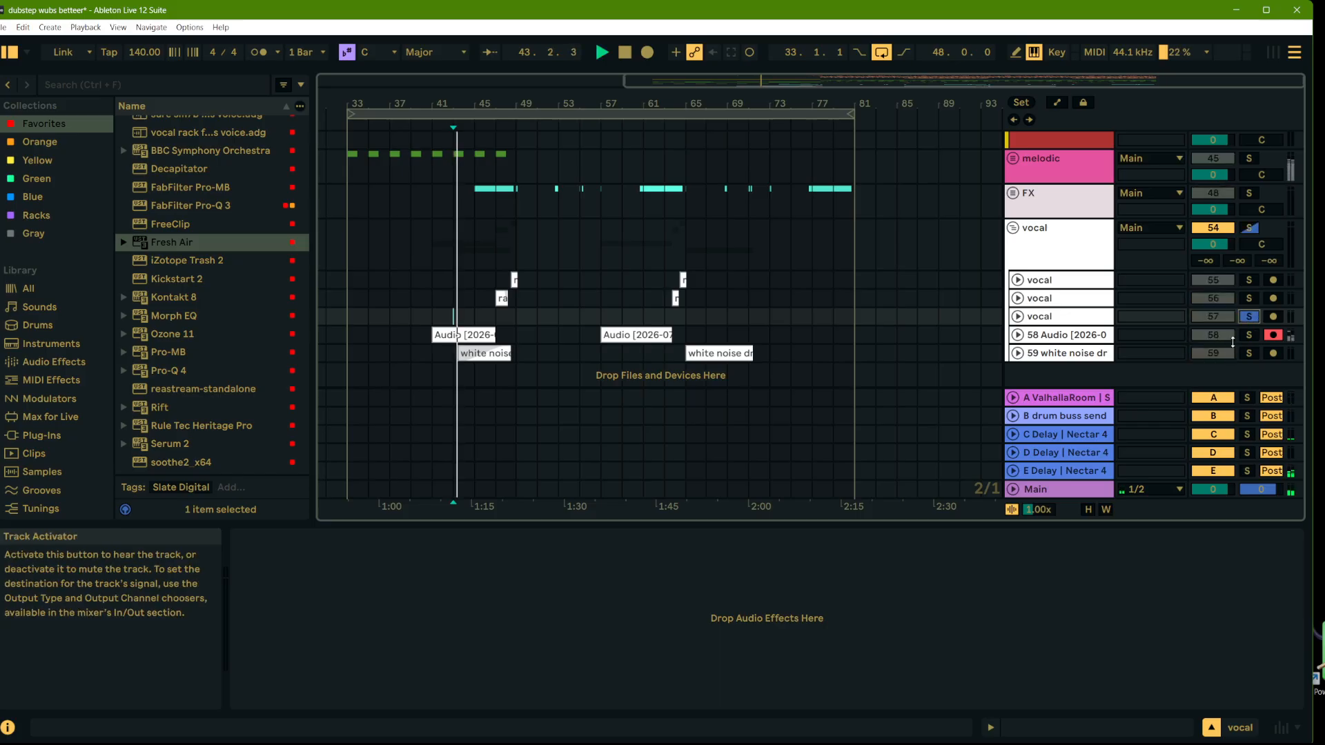
pyautogui.click(1247, 336)
pyautogui.click(1282, 337)
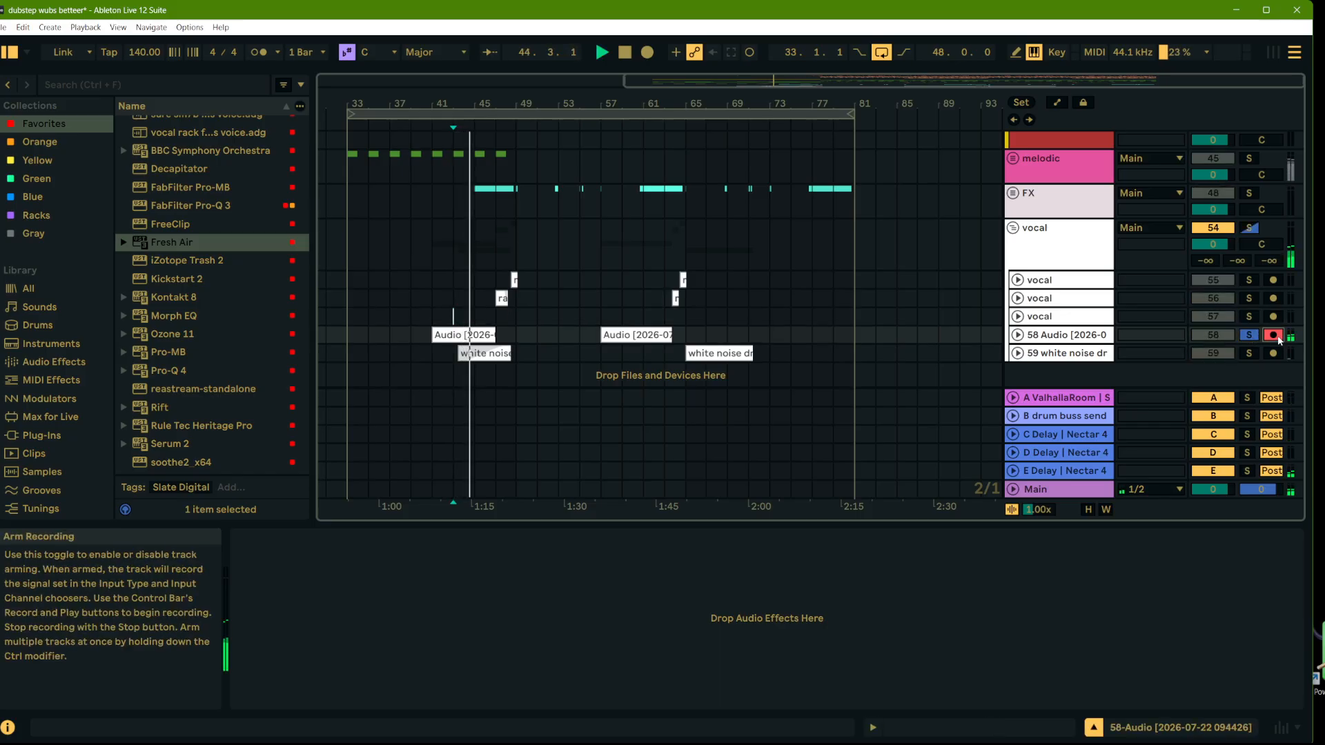
# Step: Check the low cut in the vocal group's Pro-Q 4 while playing the soloed audio track from bar 43
pyautogui.click(1042, 263)
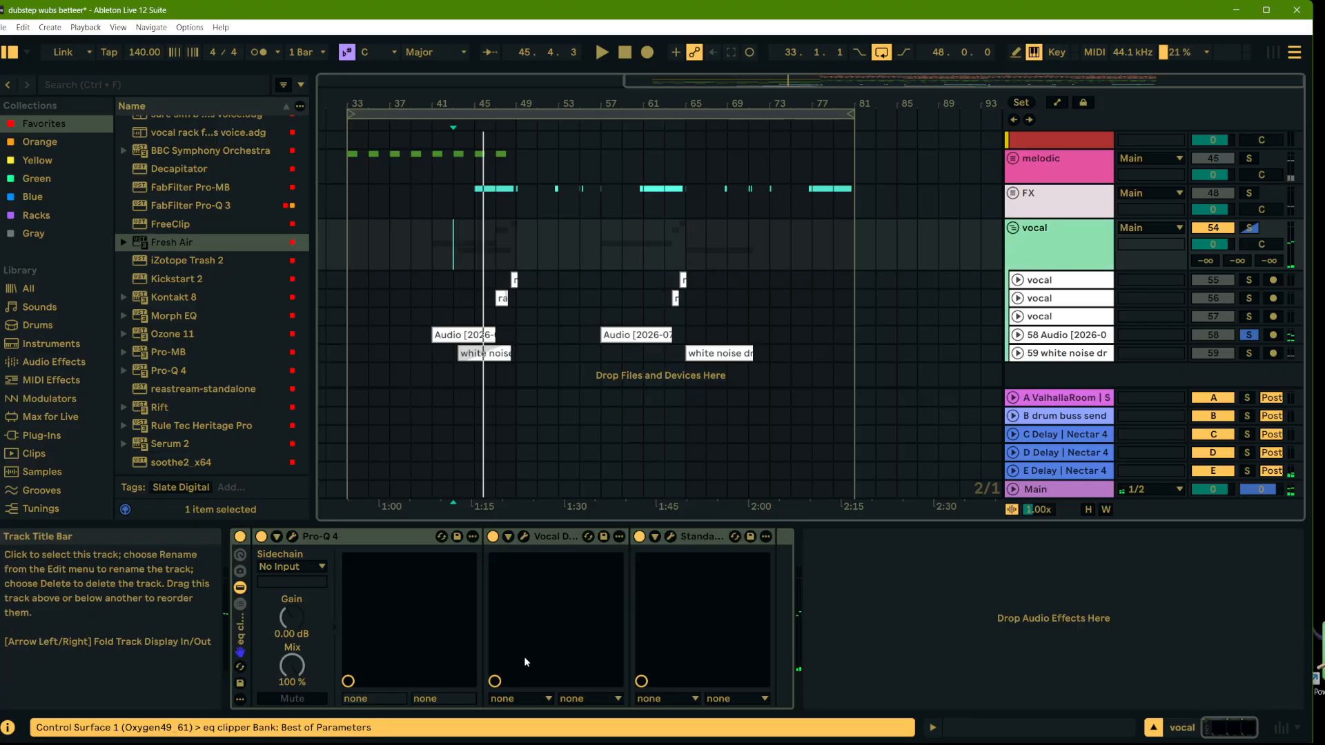
pyautogui.click(293, 537)
pyautogui.moveTo(190, 151); pyautogui.dragTo(937, 83)
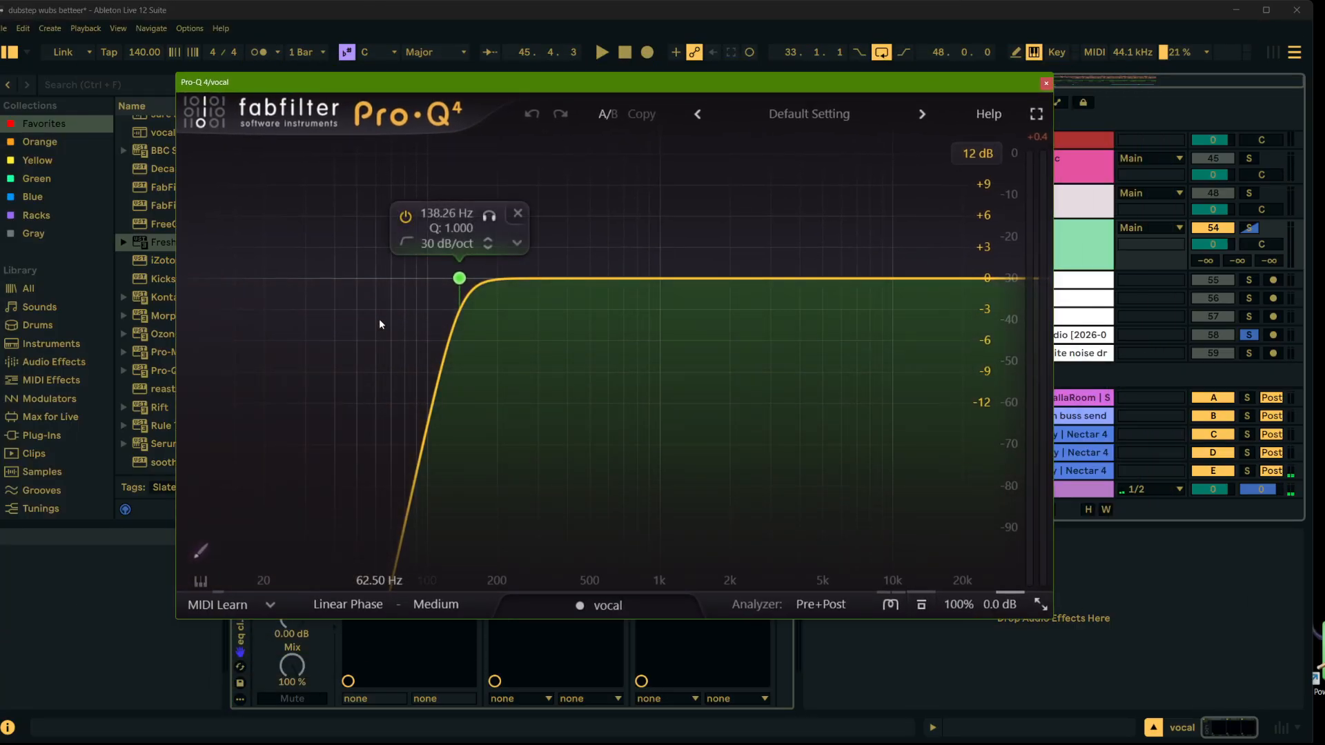
pyautogui.press('space')
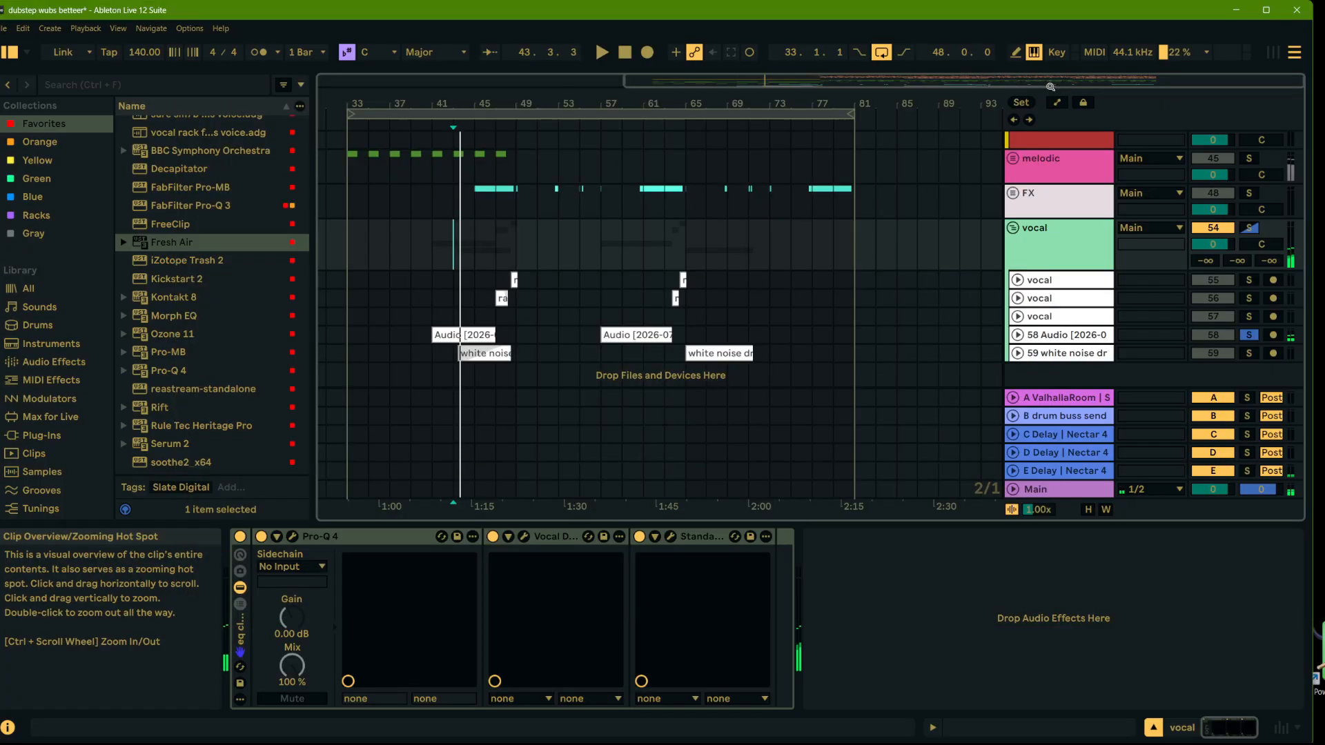
pyautogui.click(1046, 83)
pyautogui.press('space')
# Step: Solo the whole vocal group and set its Vocal Doubler separation to 54 %
pyautogui.click(1248, 228)
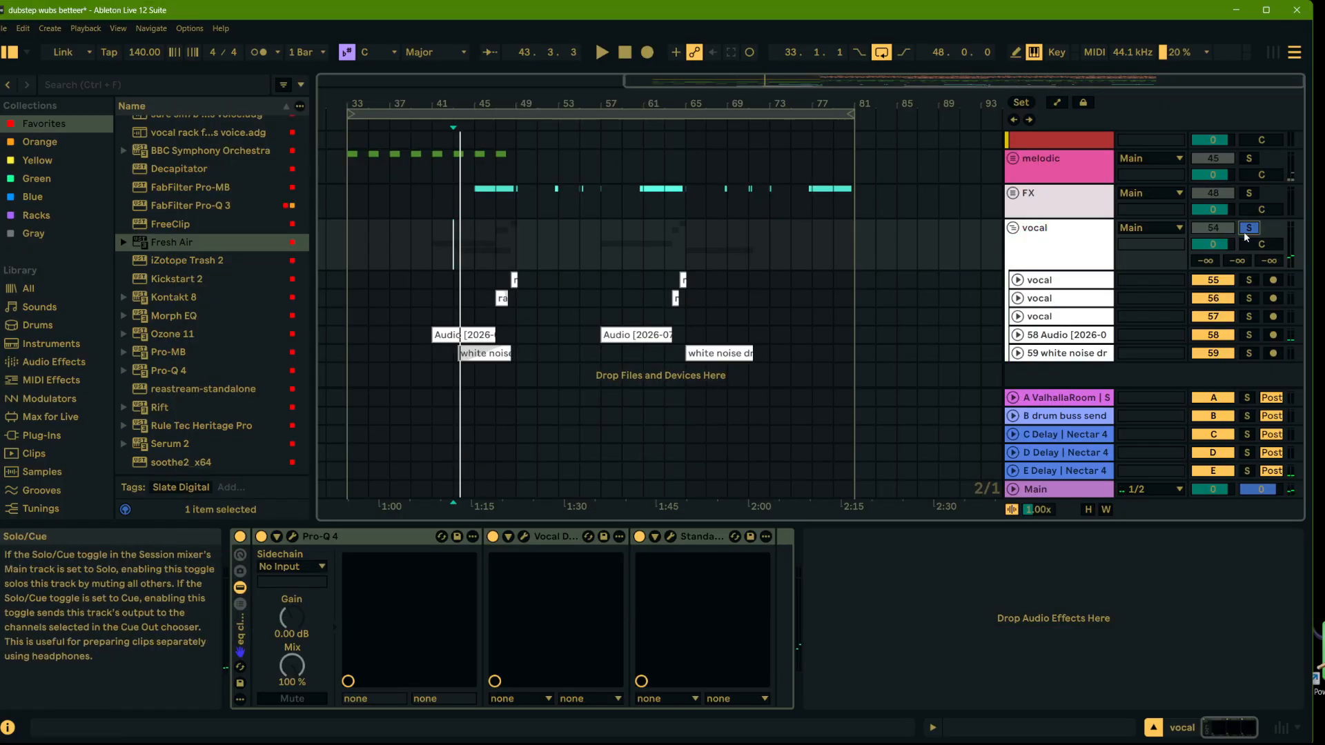
pyautogui.click(524, 538)
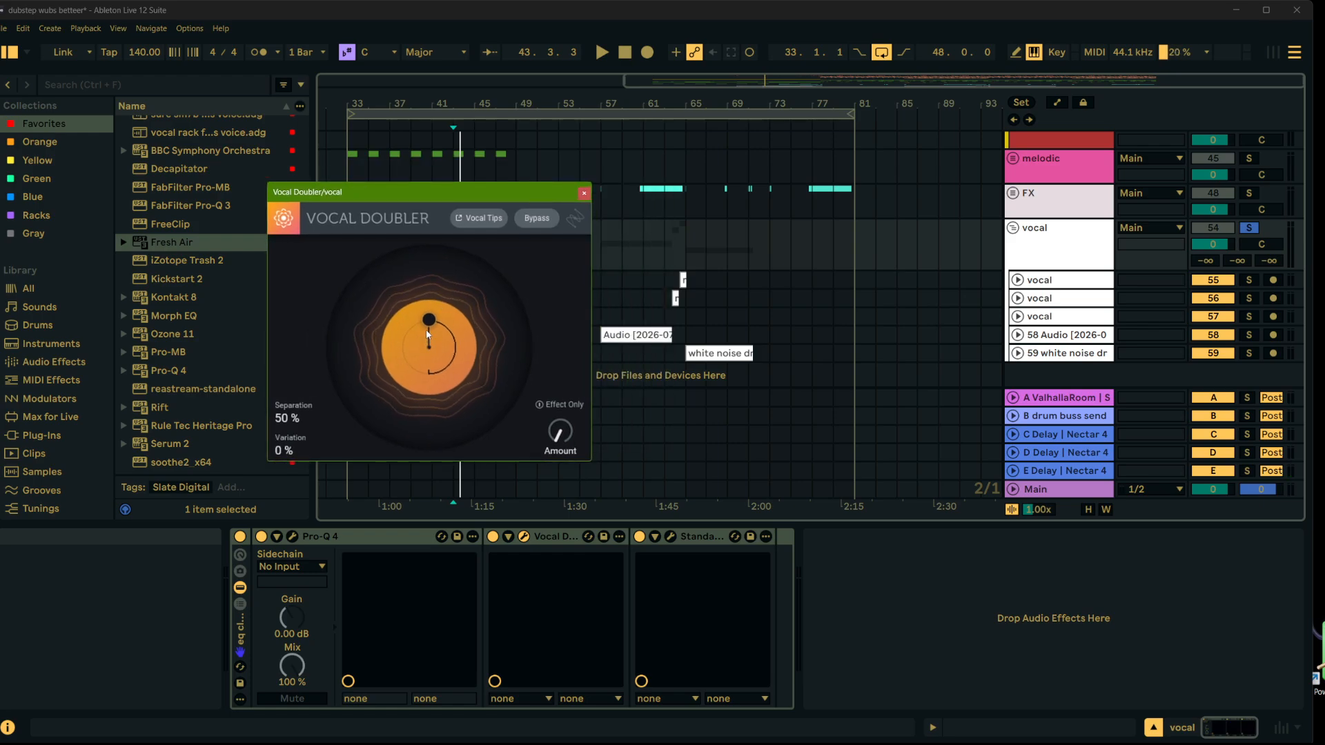
pyautogui.moveTo(429, 321)
pyautogui.mouseDown()
pyautogui.moveTo(495, 305)
pyautogui.moveTo(547, 356)
pyautogui.moveTo(472, 461)
pyautogui.moveTo(428, 438)
pyautogui.moveTo(420, 196)
pyautogui.moveTo(428, 355)
pyautogui.moveTo(423, 272)
pyautogui.moveTo(429, 321)
pyautogui.mouseUp()
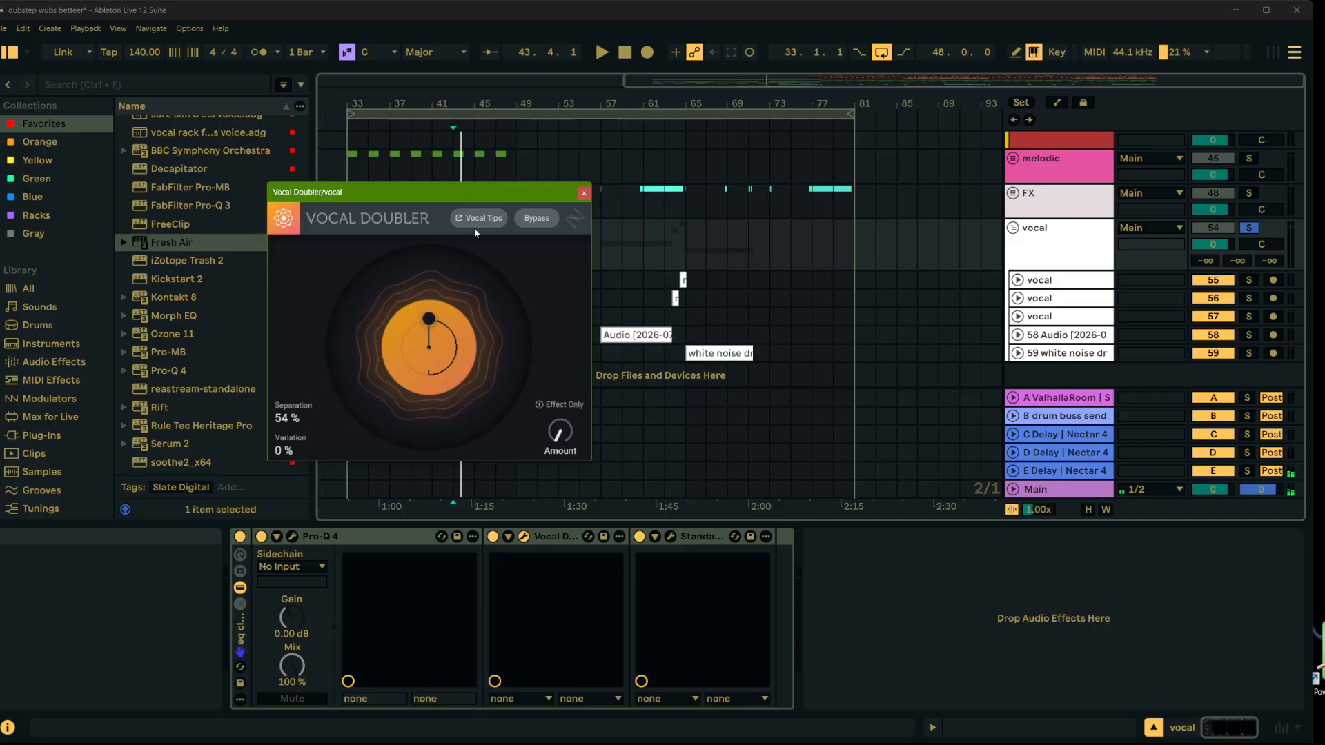
pyautogui.click(584, 193)
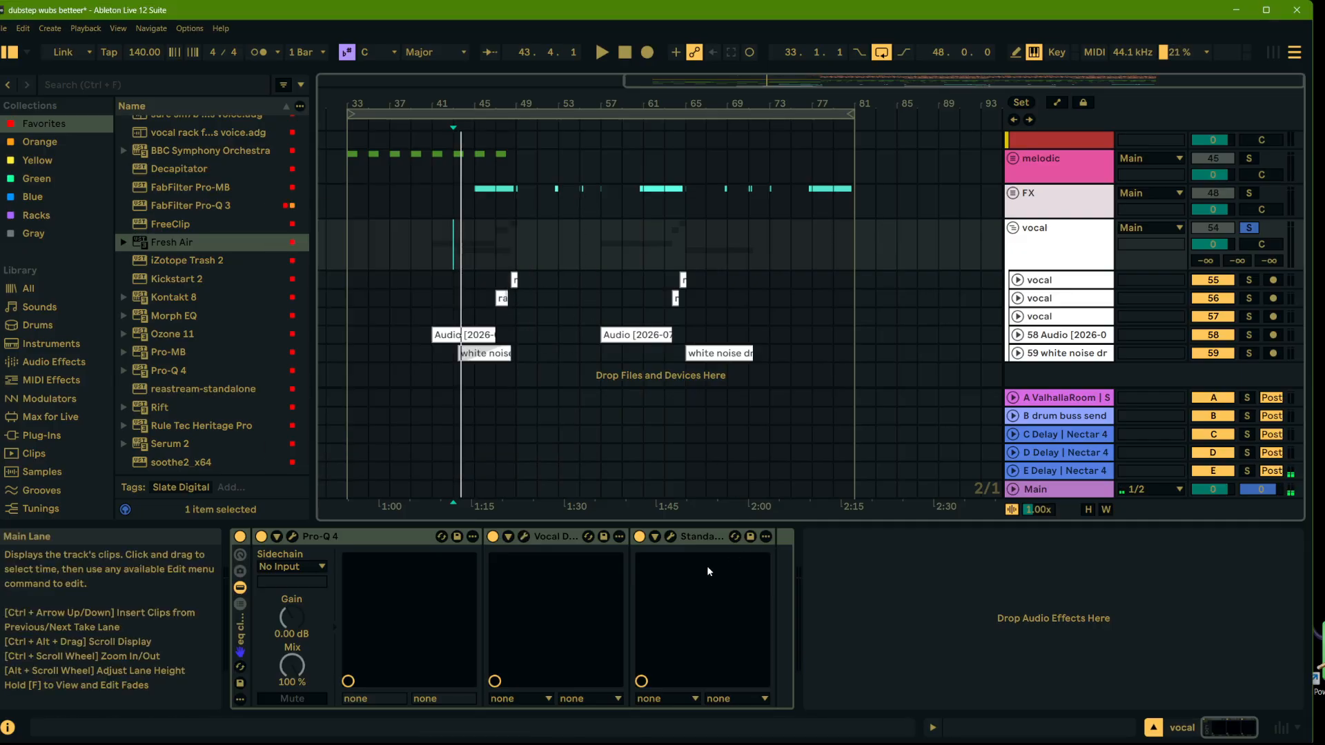
# Step: Check the vocal group's StandardCLIP settings and turn off the group's solo
pyautogui.click(670, 536)
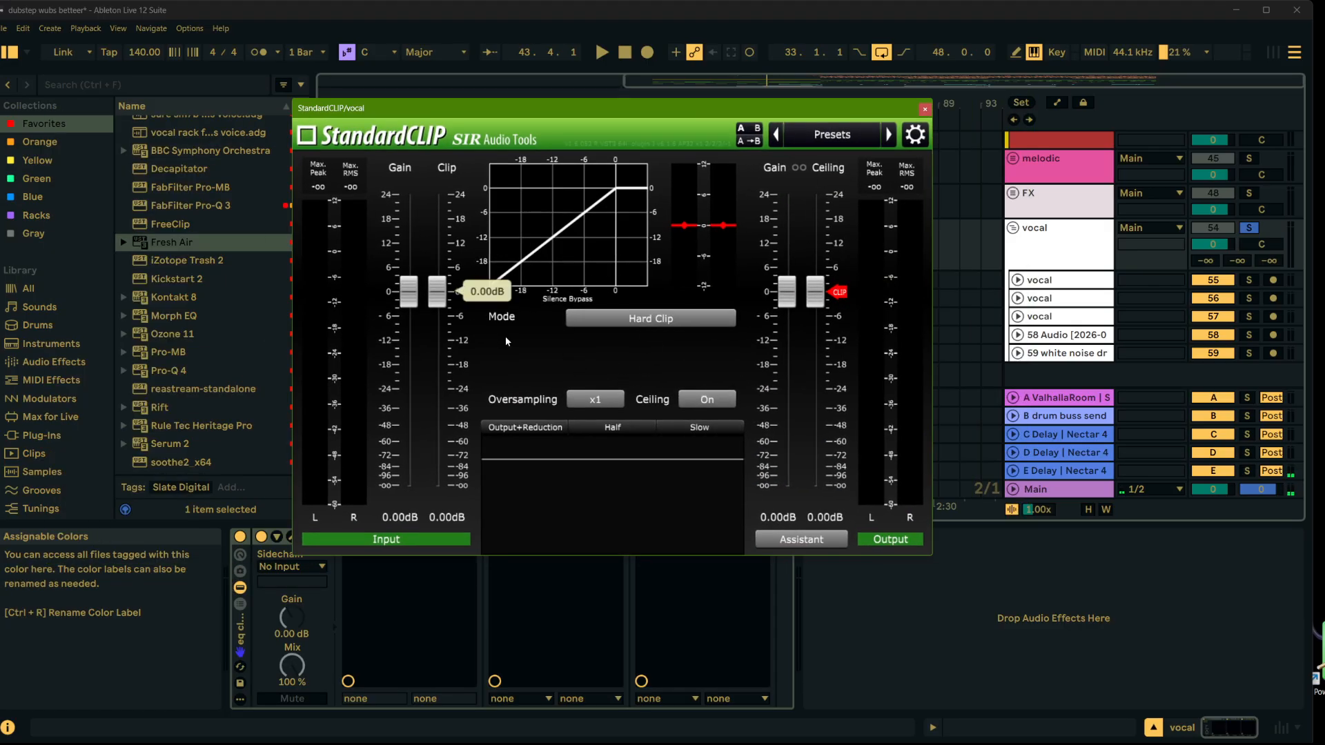
pyautogui.click(923, 107)
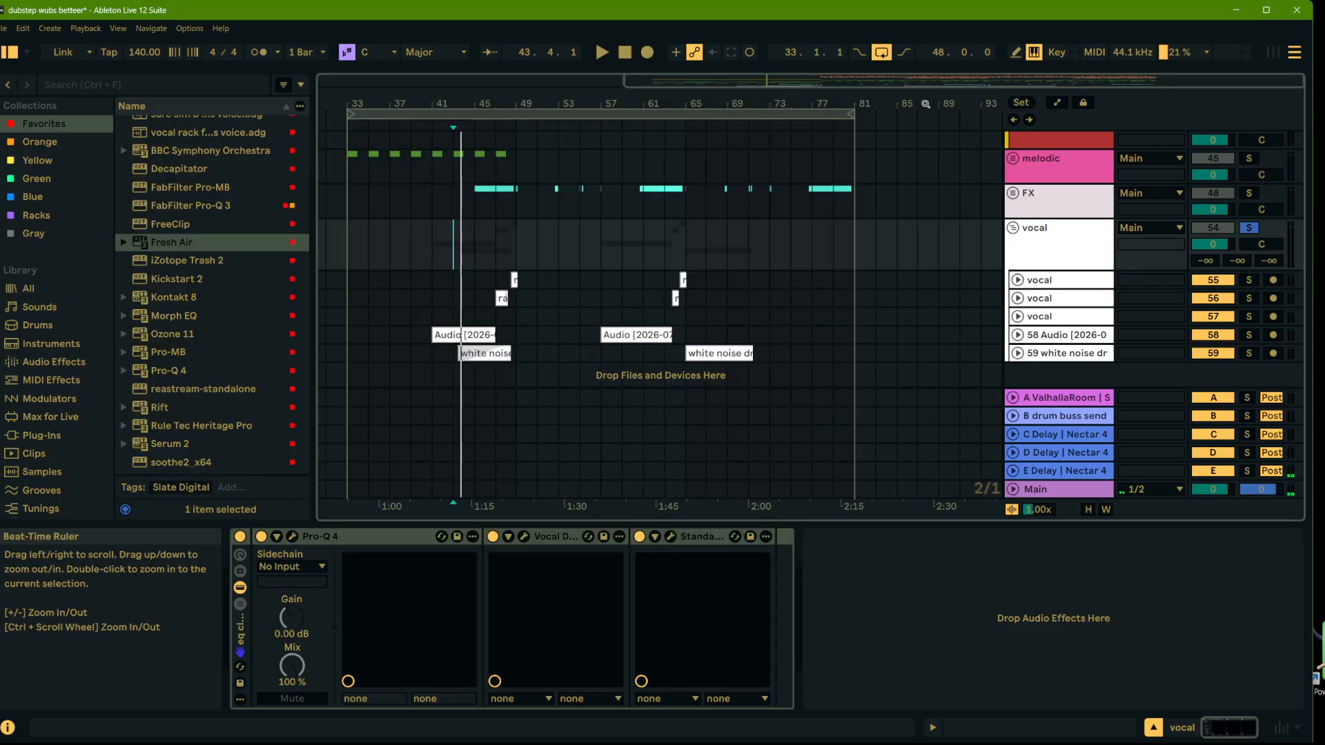
pyautogui.scroll(2, 1036, 264)
pyautogui.scroll(-3, 1085, 300)
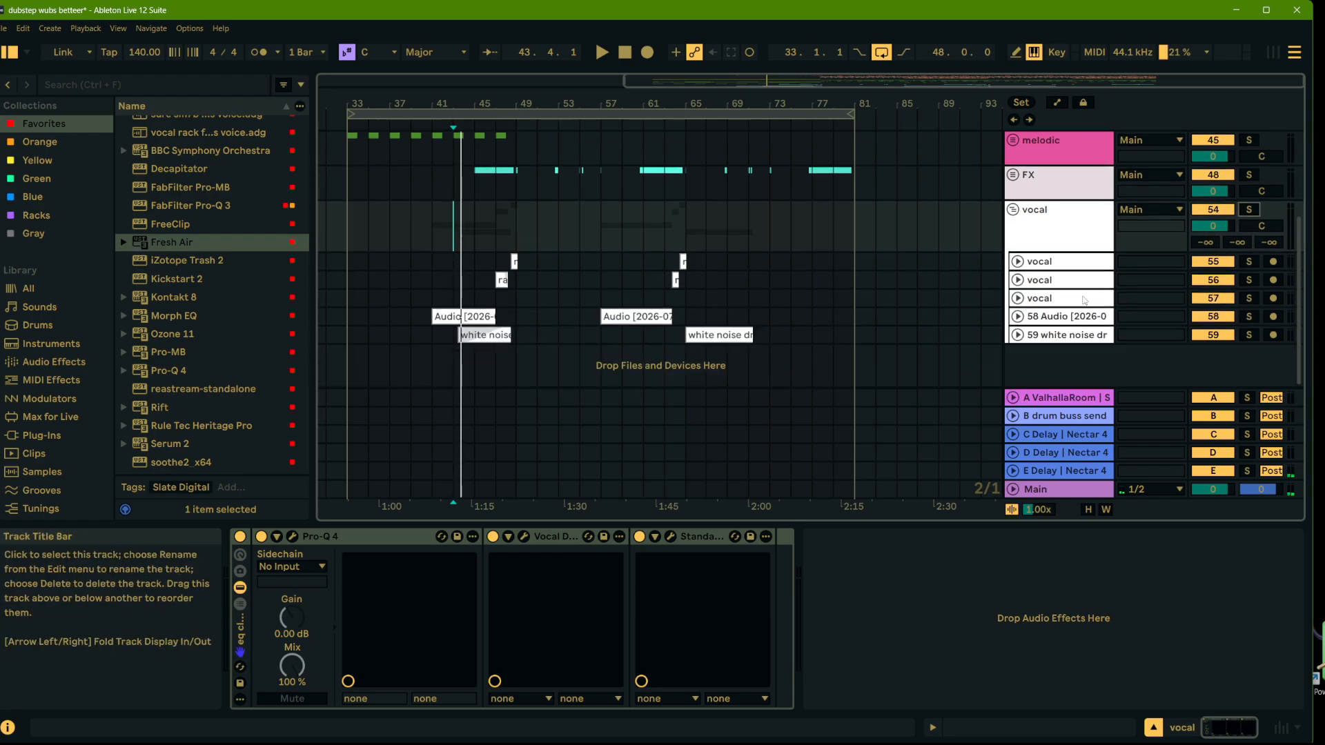
pyautogui.scroll(1, 1033, 228)
pyautogui.scroll(-4, 1013, 250)
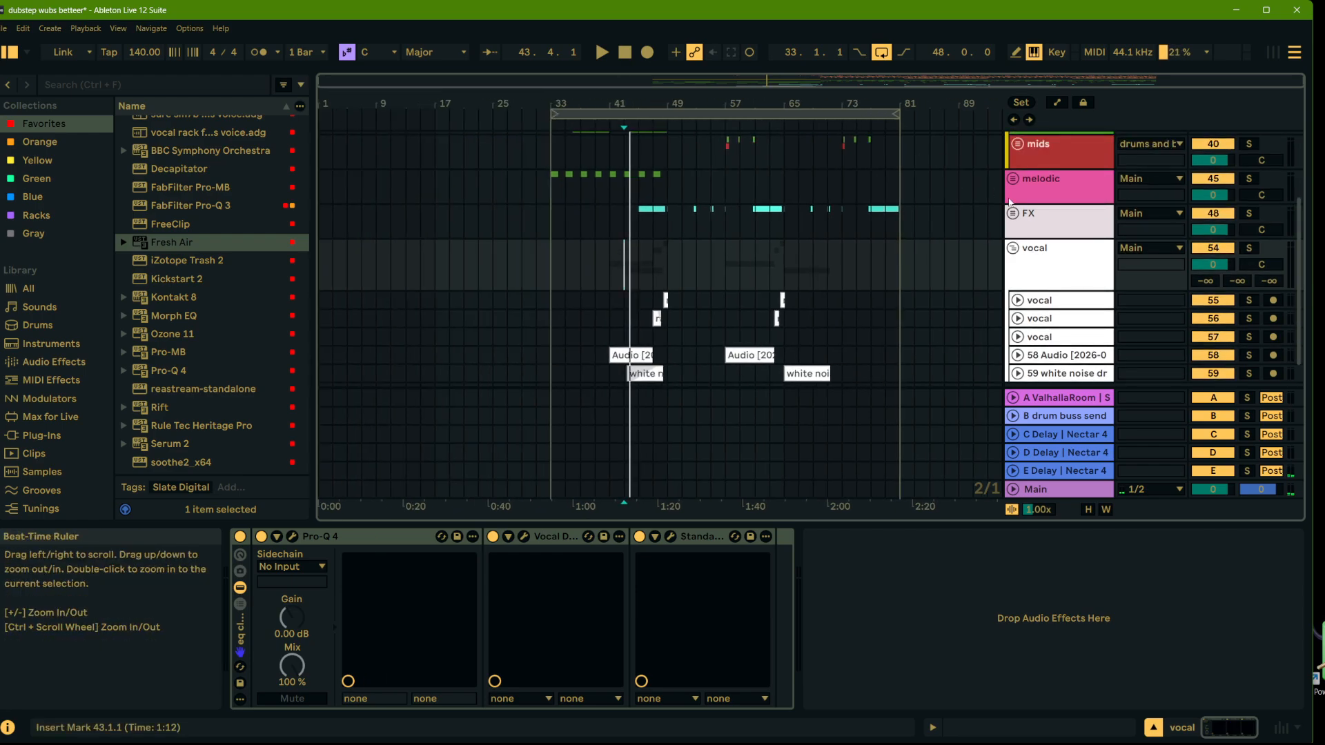
# Step: Play the full mix from bars 43, 49 and 59 and check the loudness on the Main track's Swiss Army Meter
pyautogui.press('space')
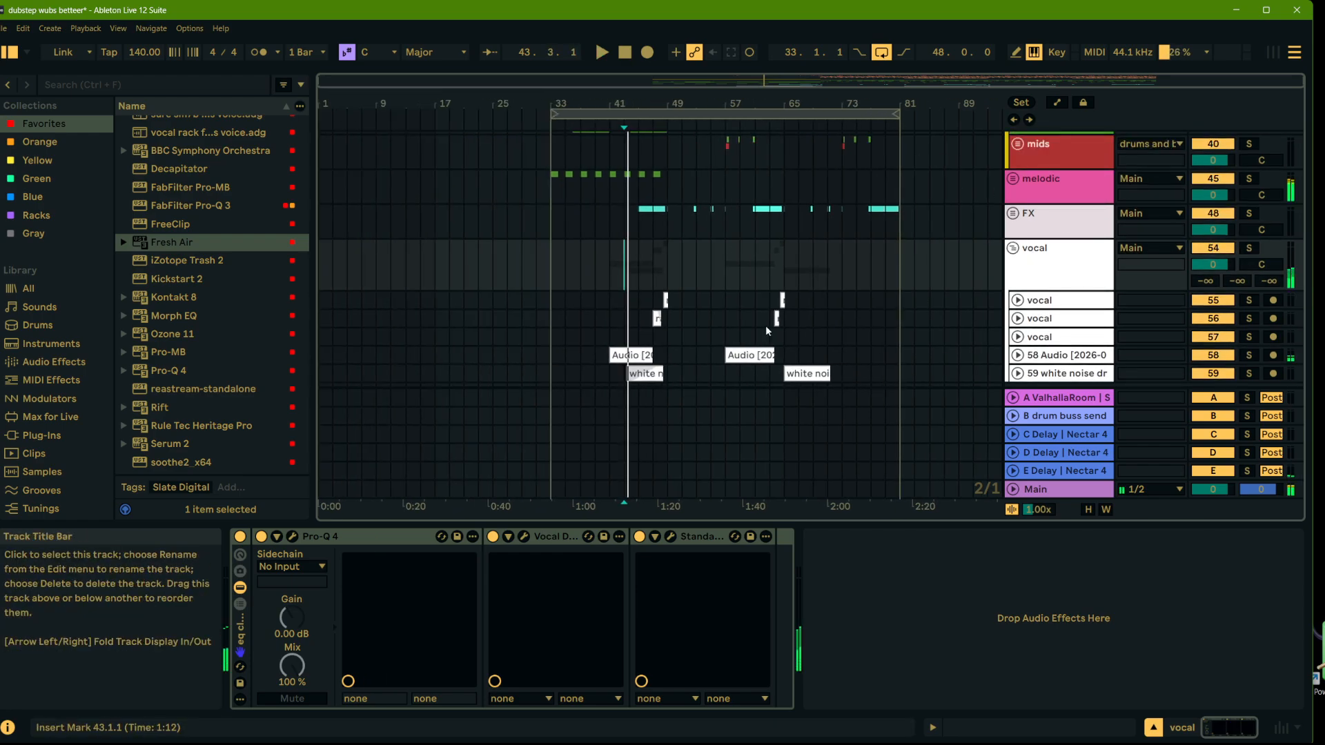
pyautogui.click(669, 258)
pyautogui.press('space')
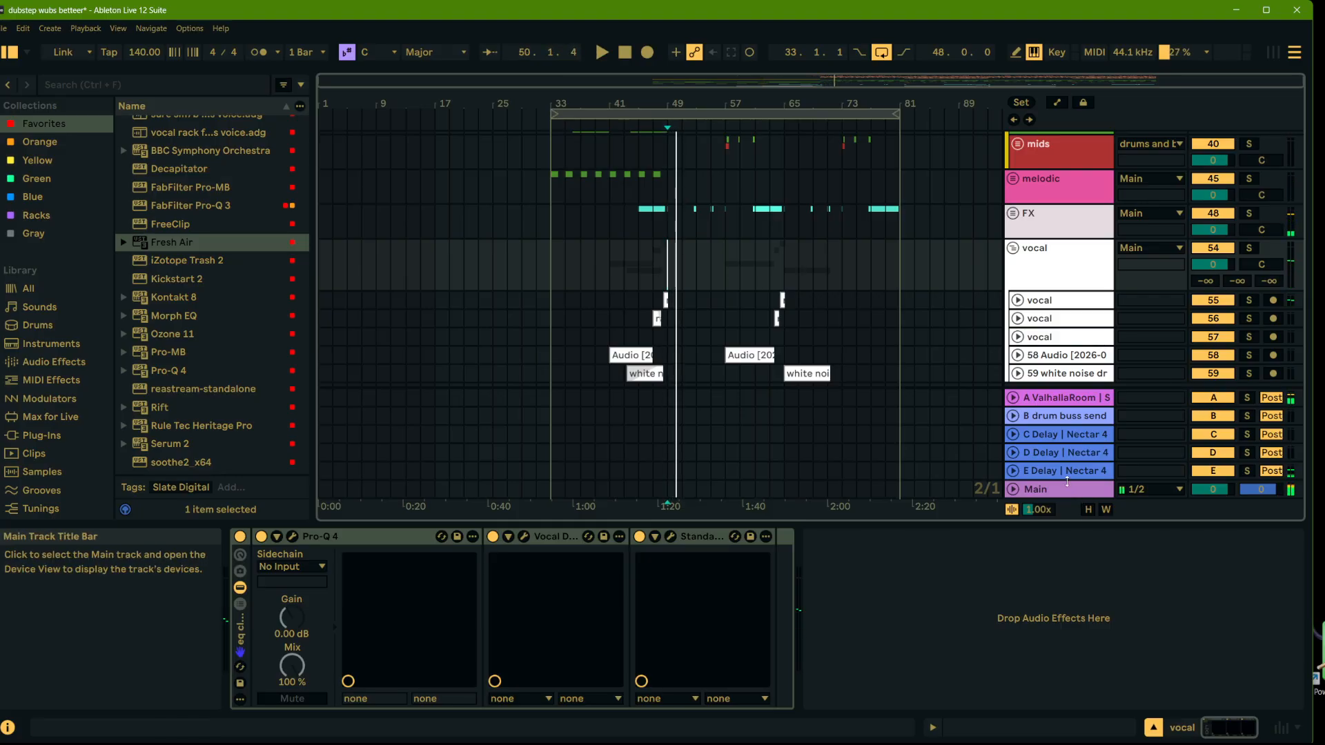
pyautogui.click(1069, 491)
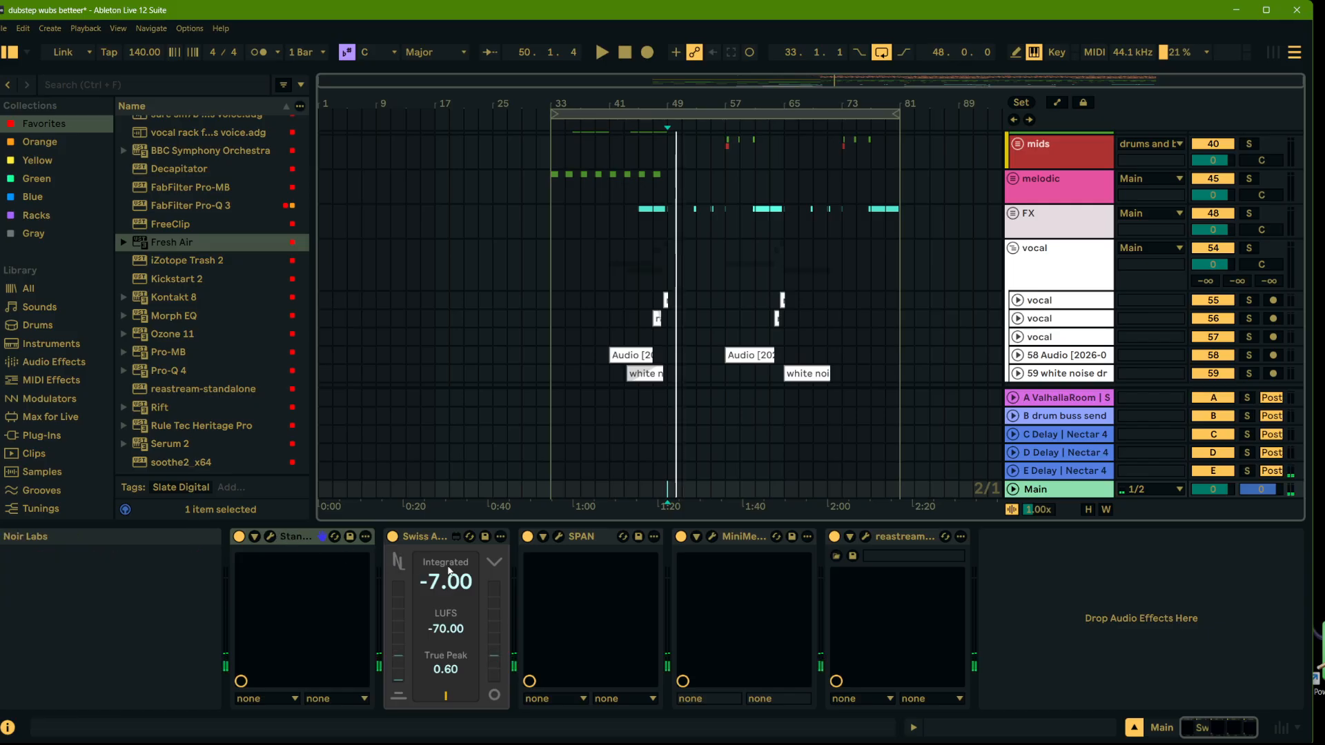
pyautogui.press('space')
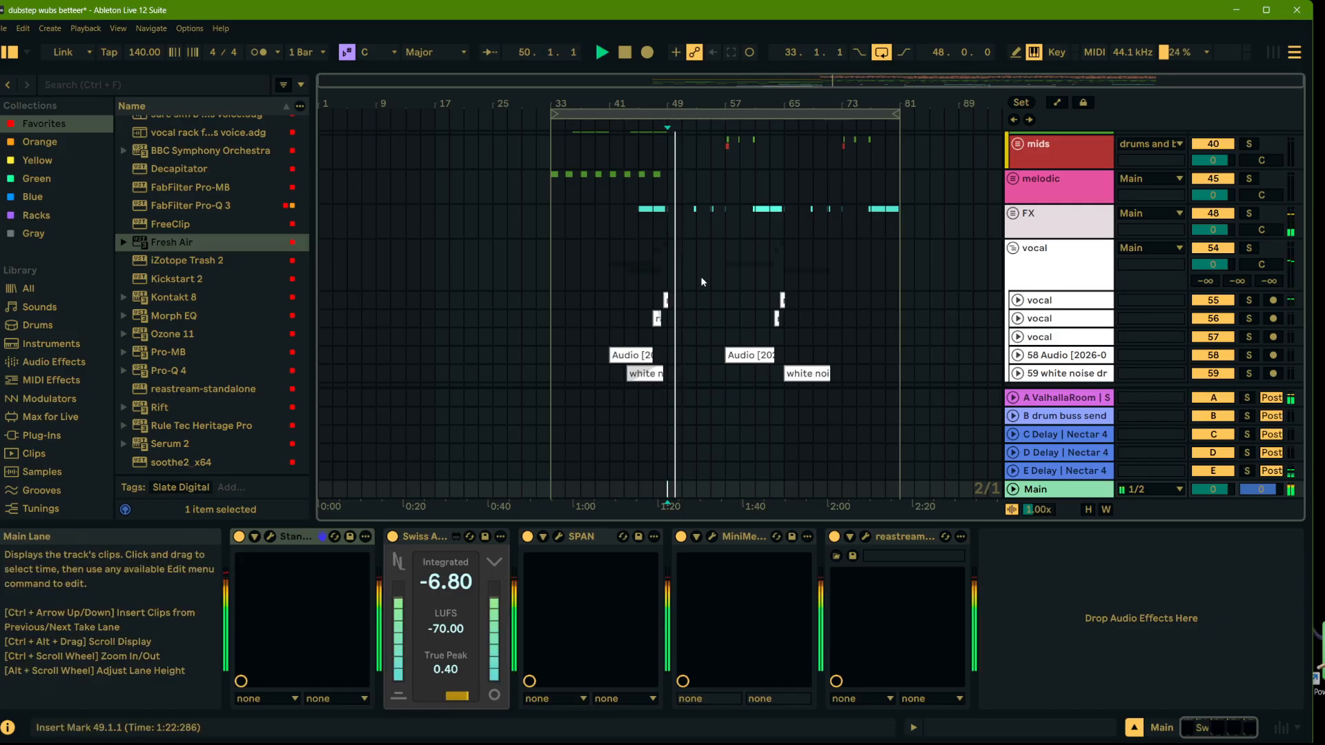
pyautogui.click(745, 227)
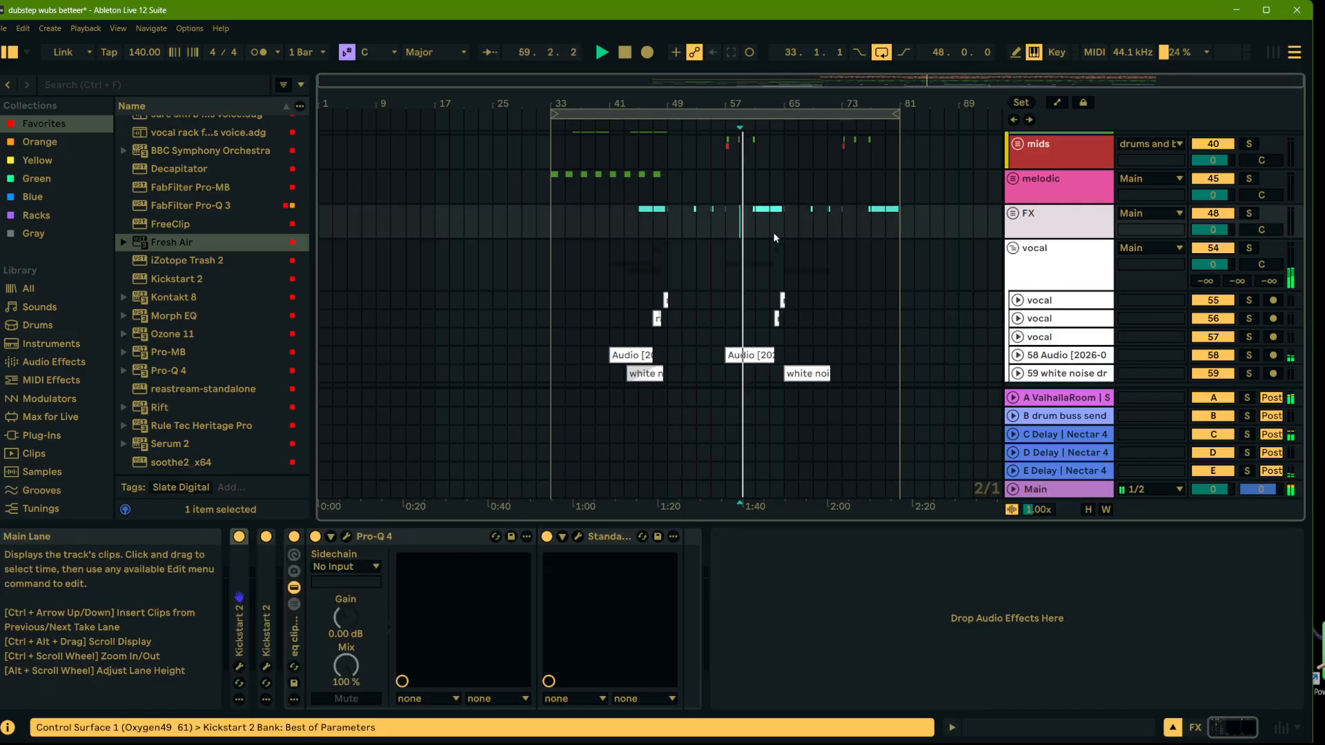
pyautogui.click(1081, 491)
pyautogui.click(1080, 490)
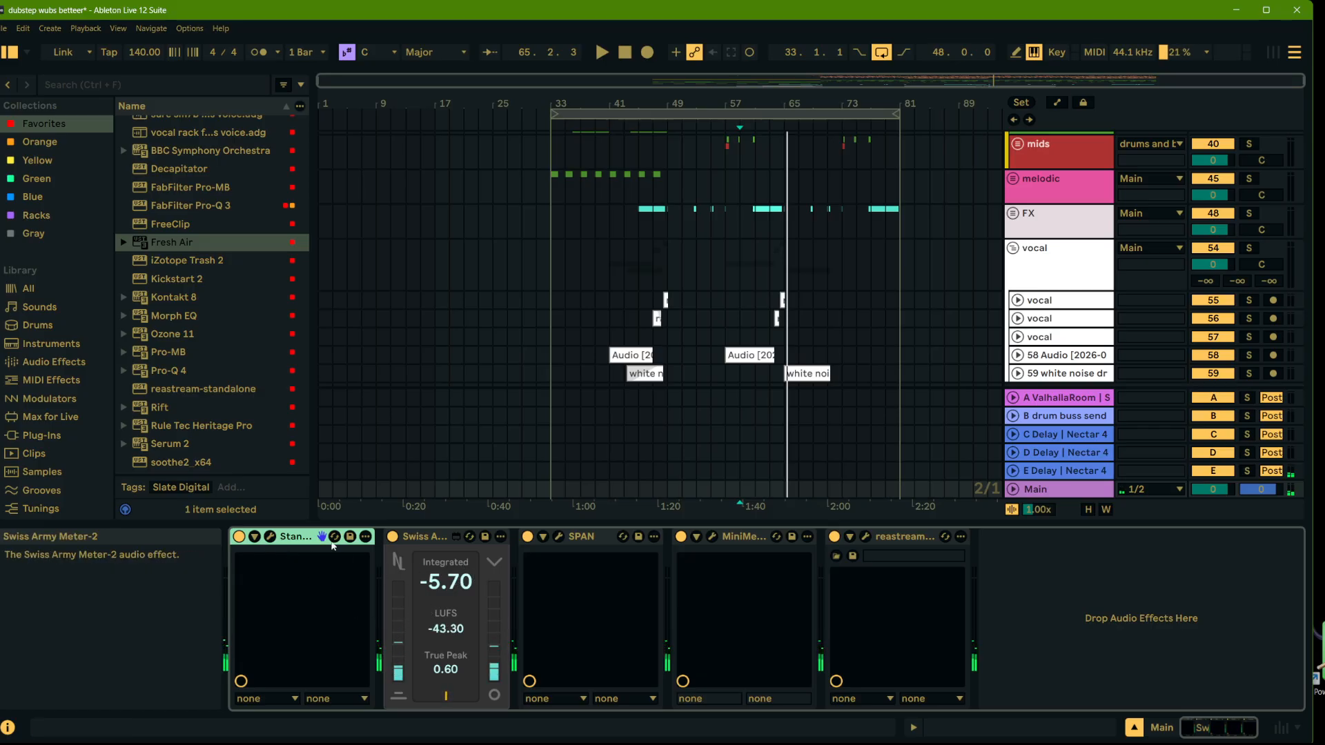
# Step: Set the Main track's StandardCLIP mode to Hard Clip and play the drop to check the clipping
pyautogui.click(270, 538)
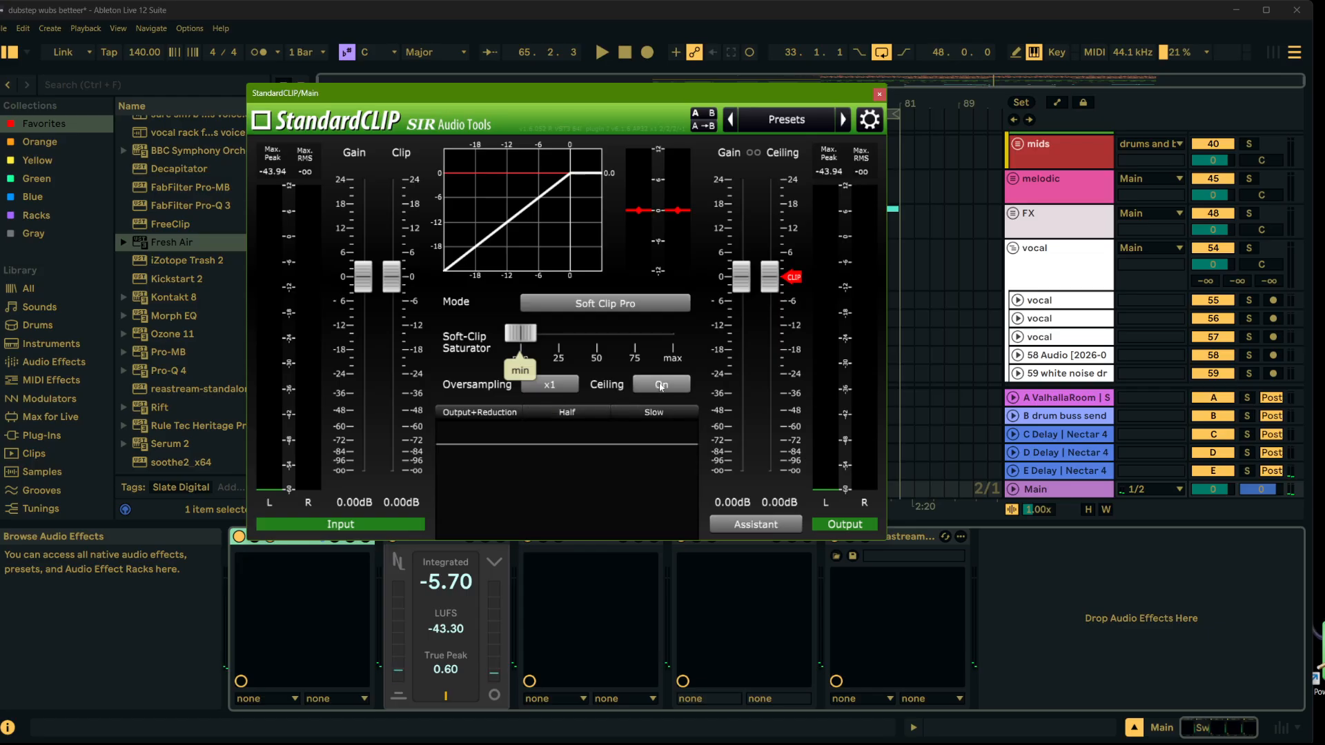
pyautogui.click(634, 313)
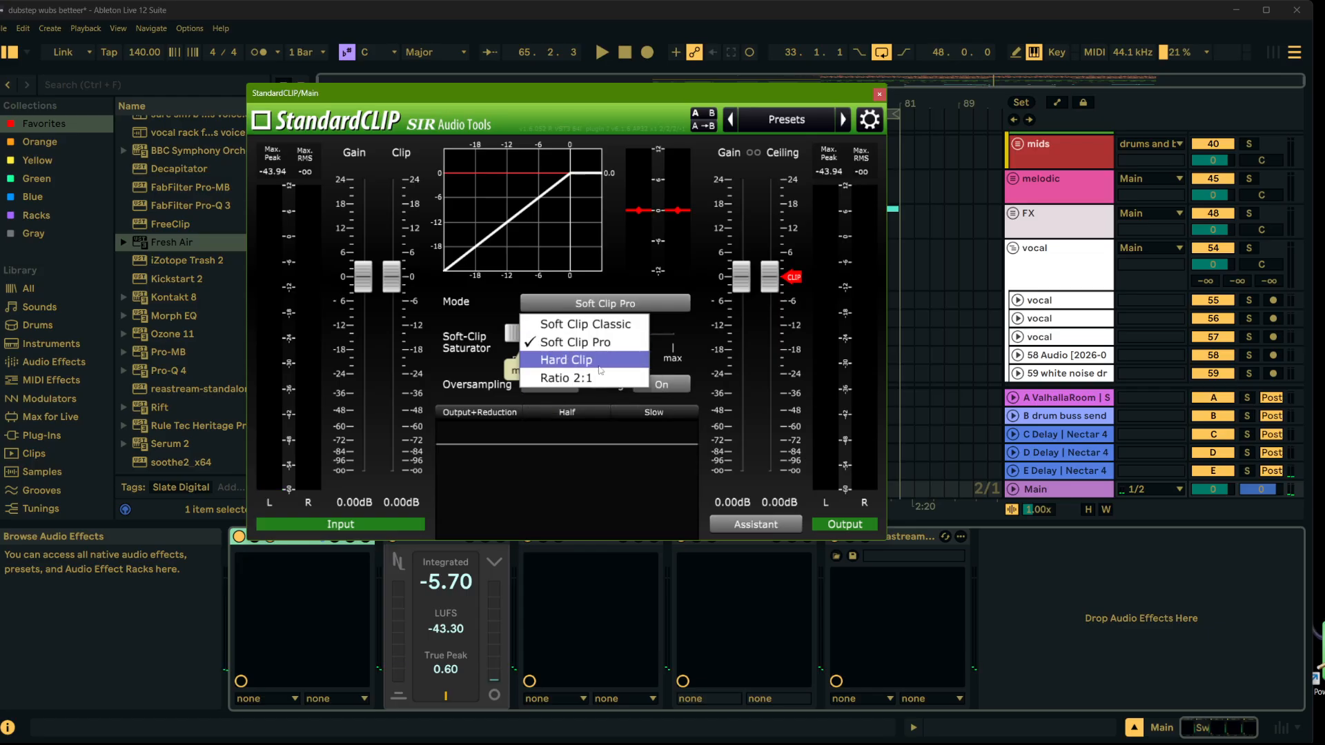
pyautogui.click(597, 368)
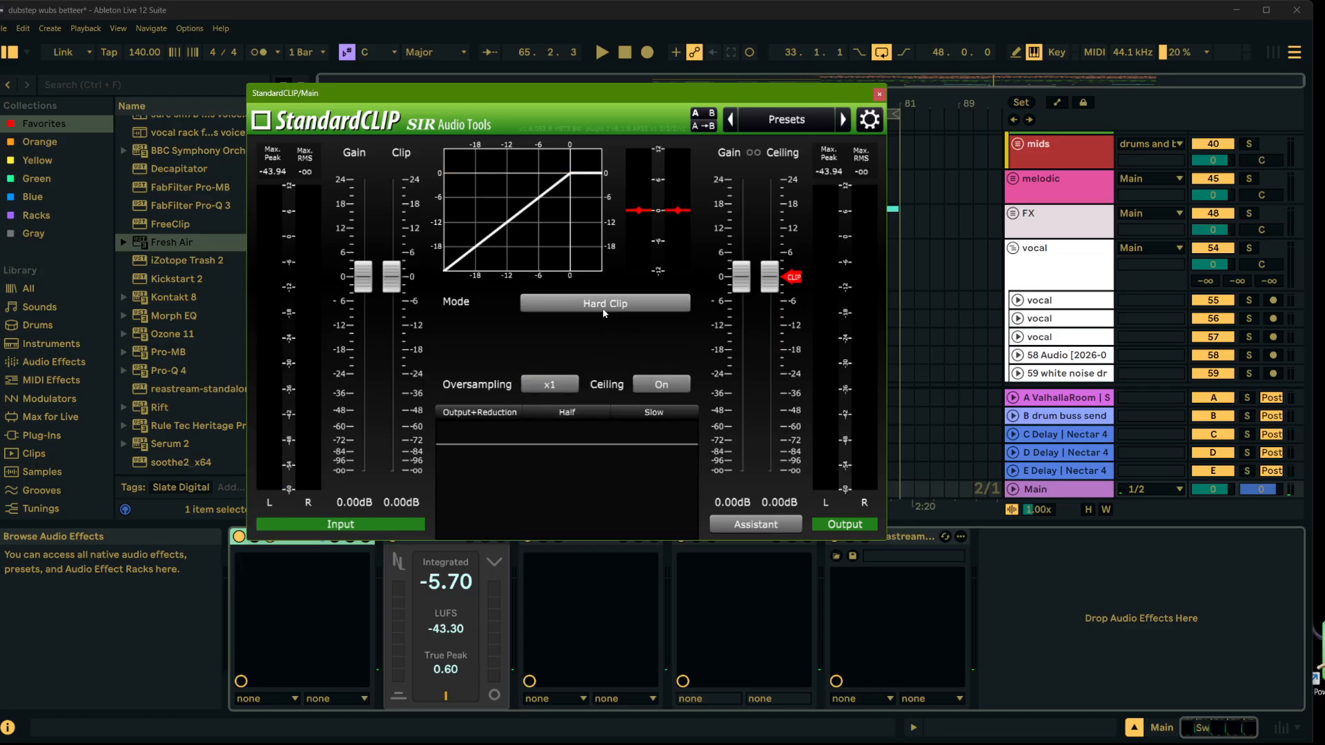
pyautogui.press('space')
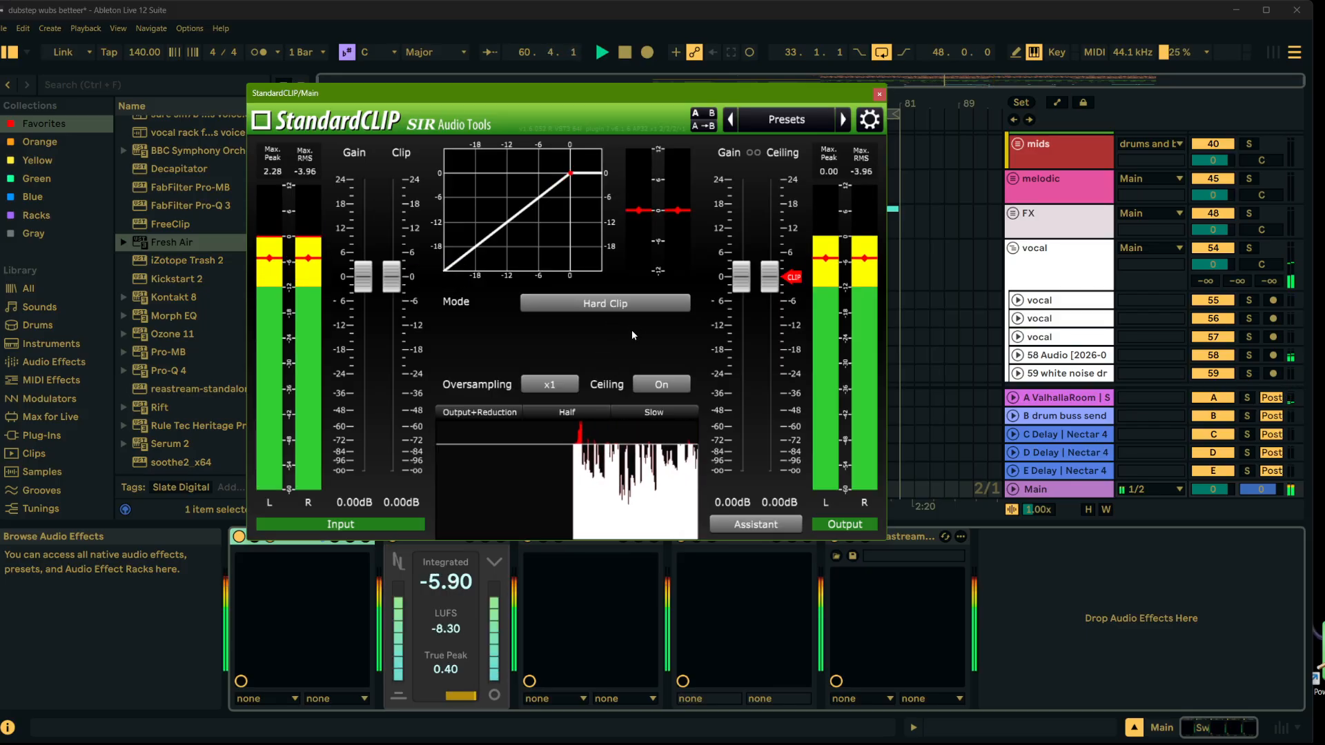
pyautogui.press('space')
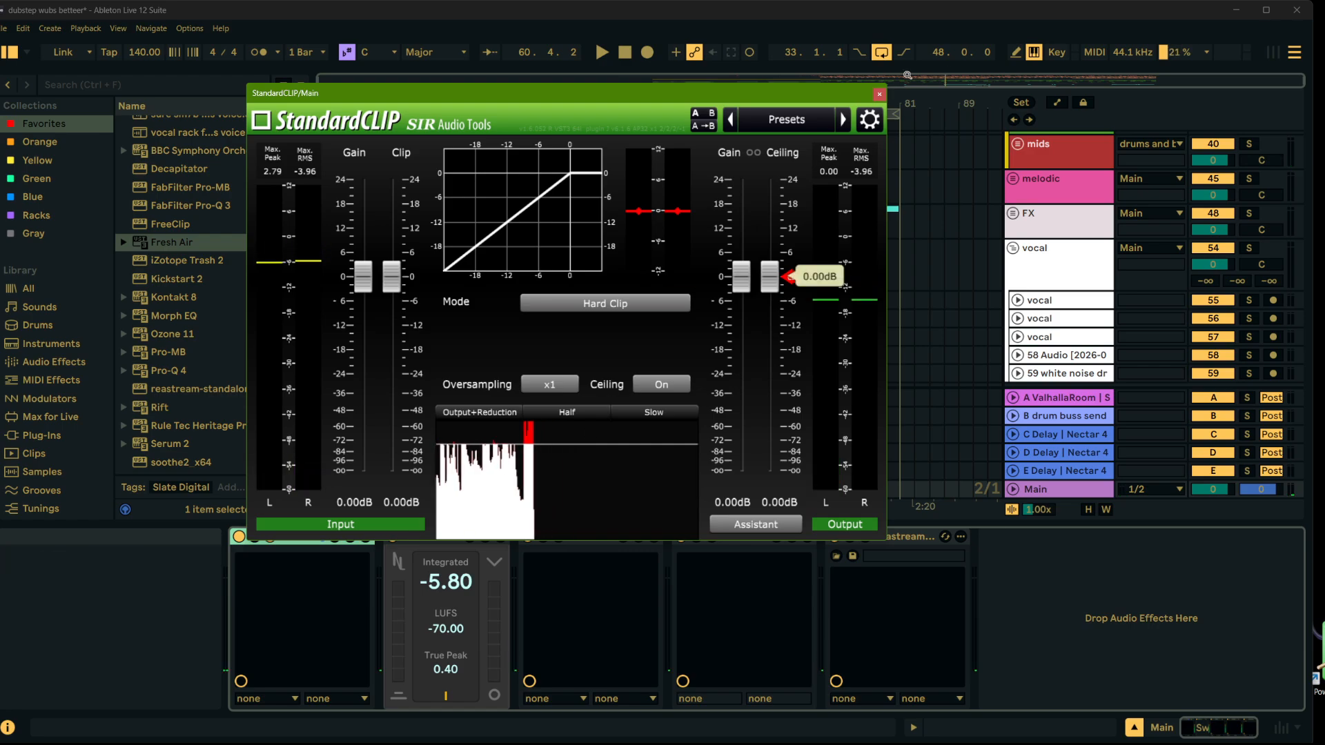
pyautogui.click(879, 93)
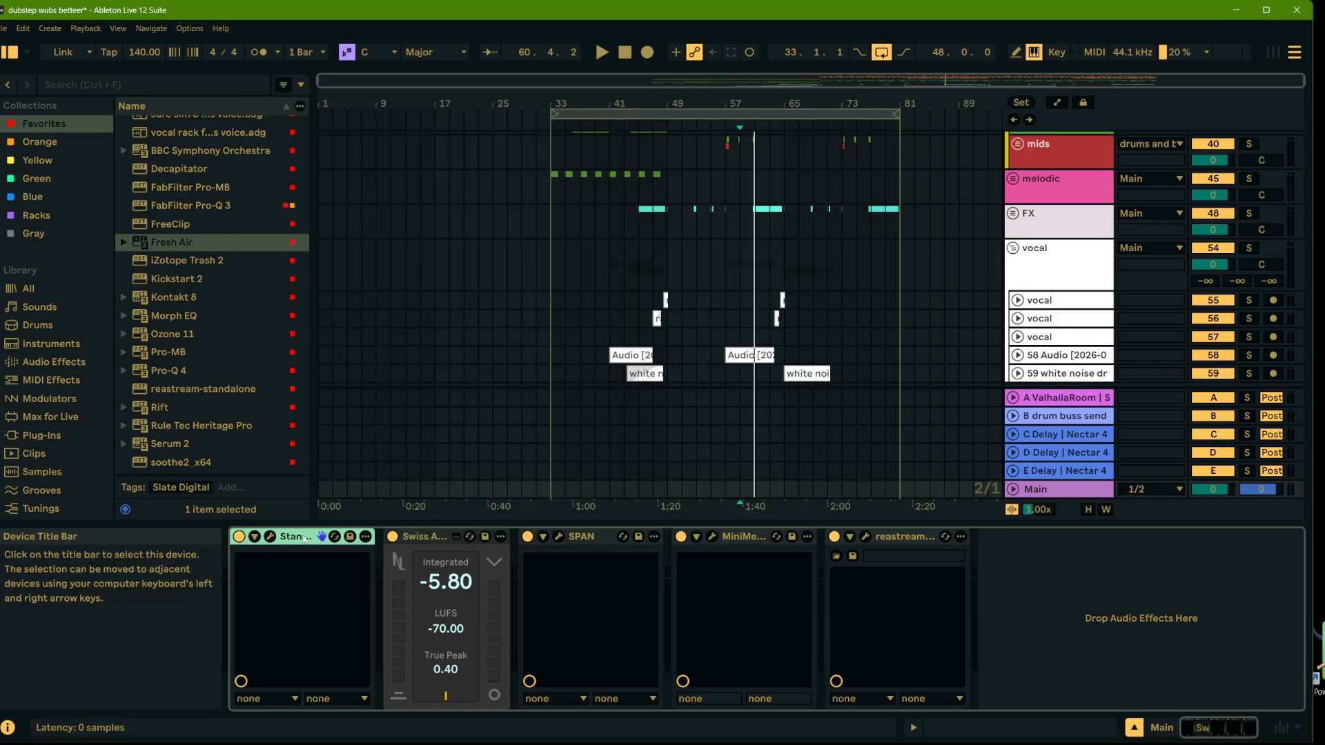
# Step: Duplicate the StandardCLIP on the Main track and check the second clipper's levels during playback
pyautogui.hotkey('ctrl', 'd')
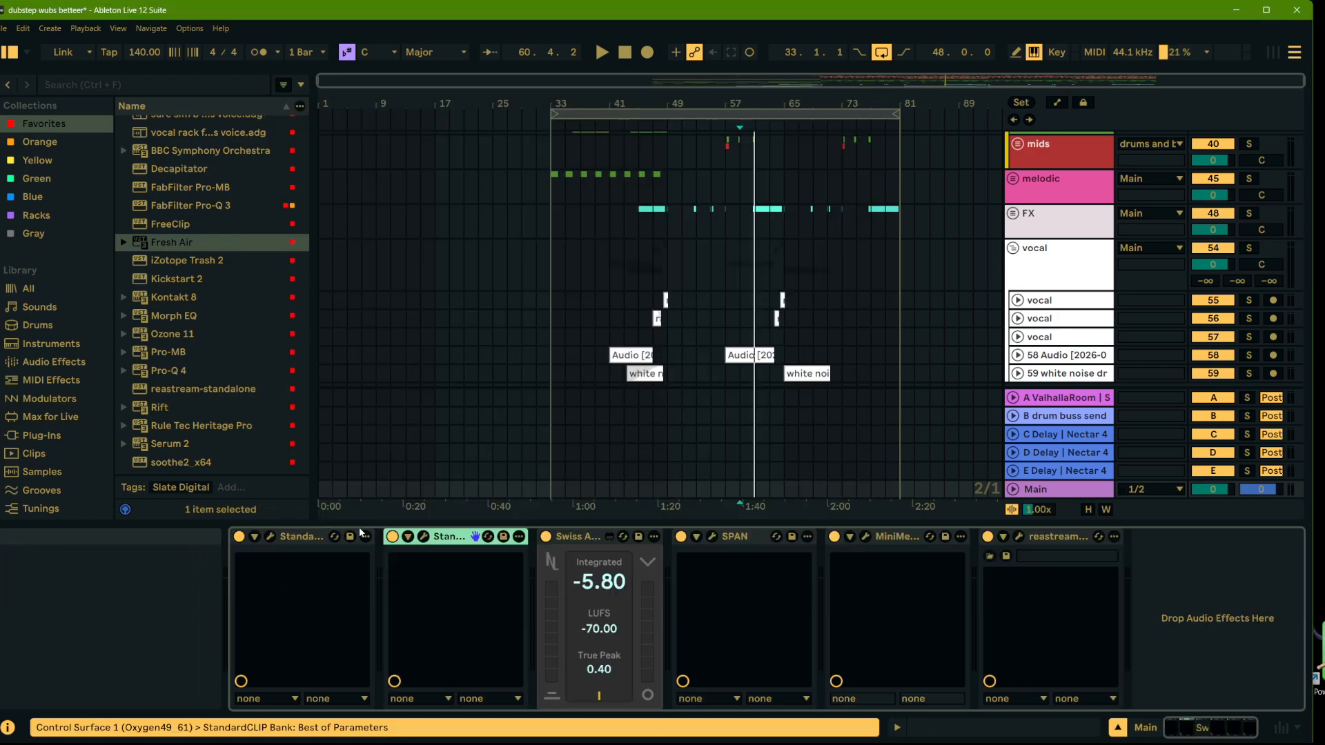
pyautogui.click(423, 536)
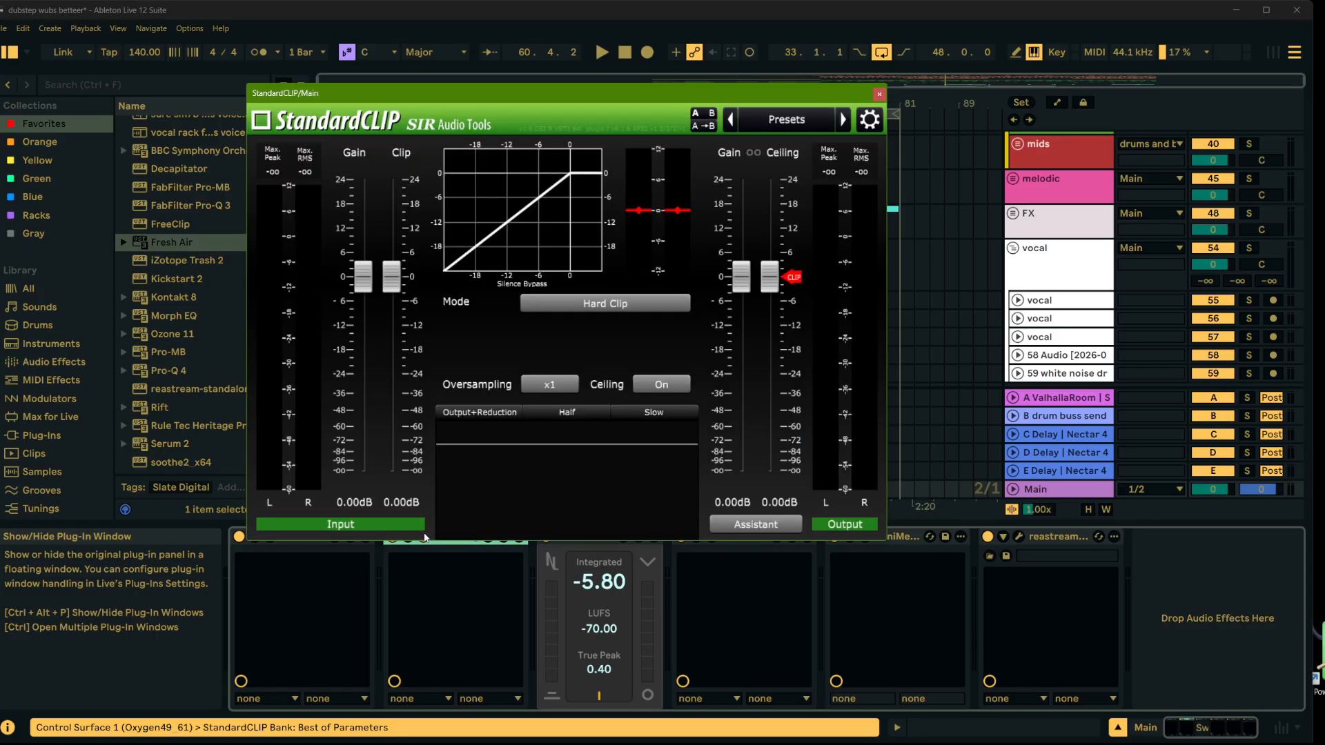
pyautogui.moveTo(787, 299)
pyautogui.press('space')
pyautogui.moveTo(746, 277)
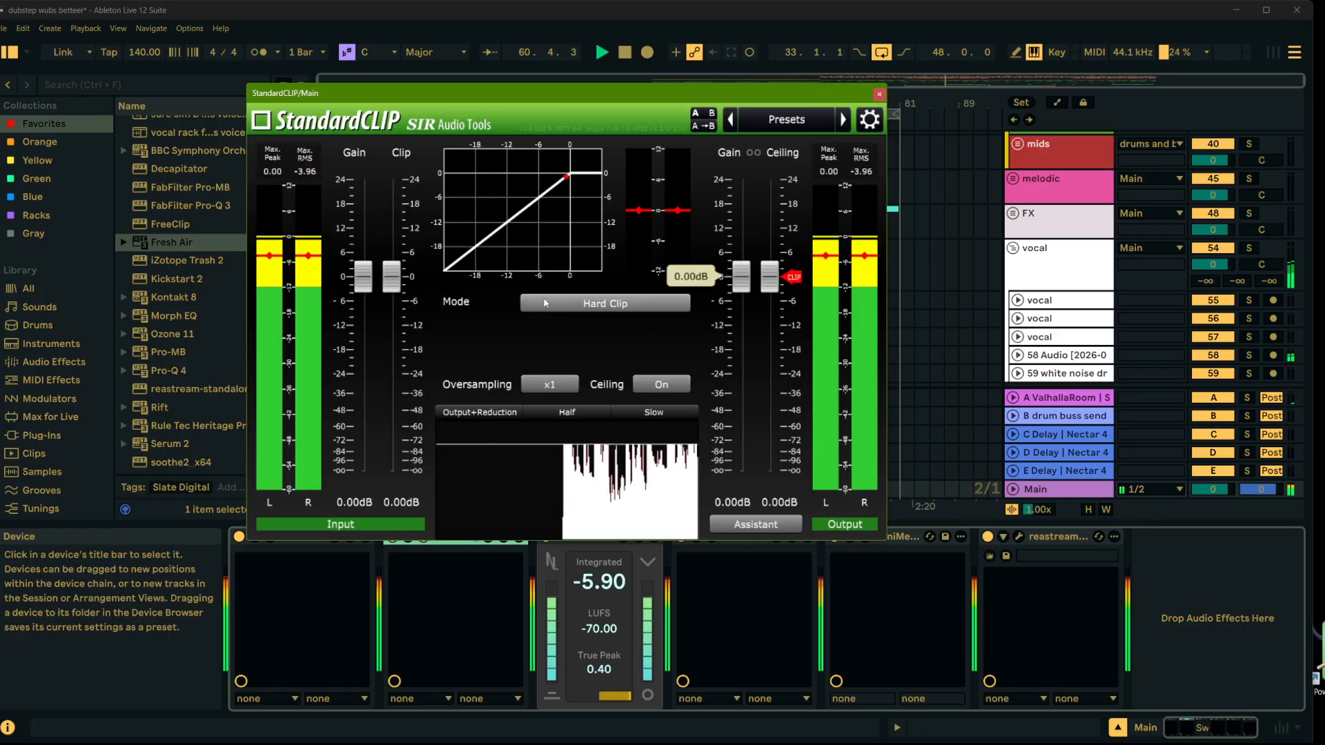
pyautogui.moveTo(374, 269)
pyautogui.press('space')
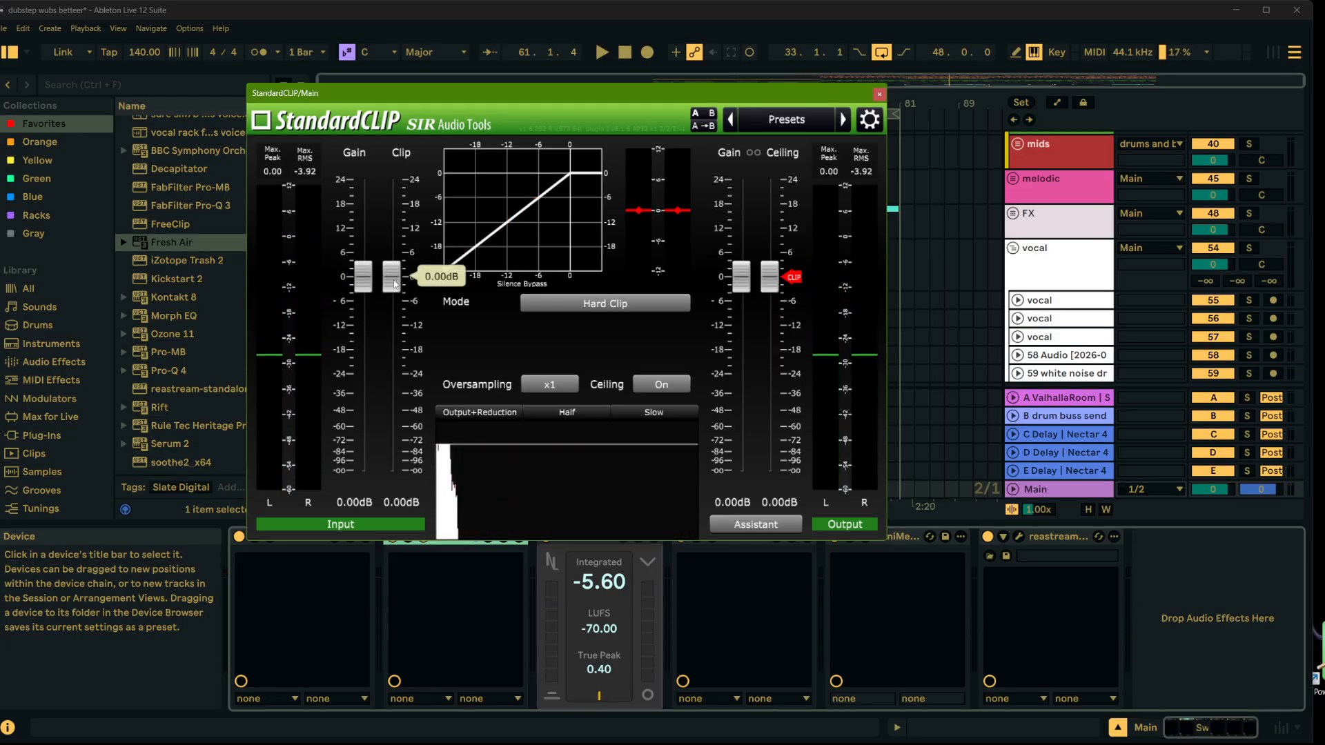
# Step: Set the second StandardCLIP's clip level to -0.40 dB and its input gain to 0.80 dB during playback from bar 59
pyautogui.scroll(-1, 395, 285)
pyautogui.press('space')
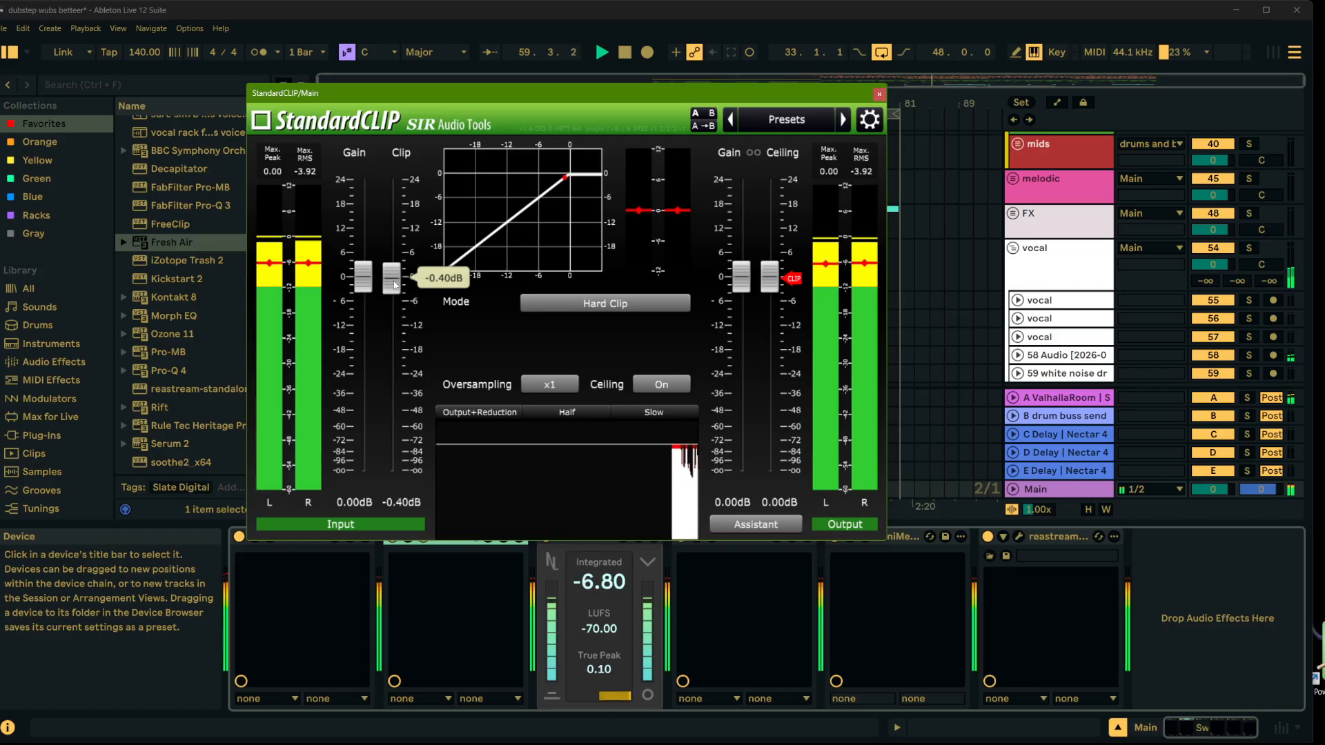
pyautogui.scroll(1, 366, 278)
pyautogui.scroll(1, 366, 278)
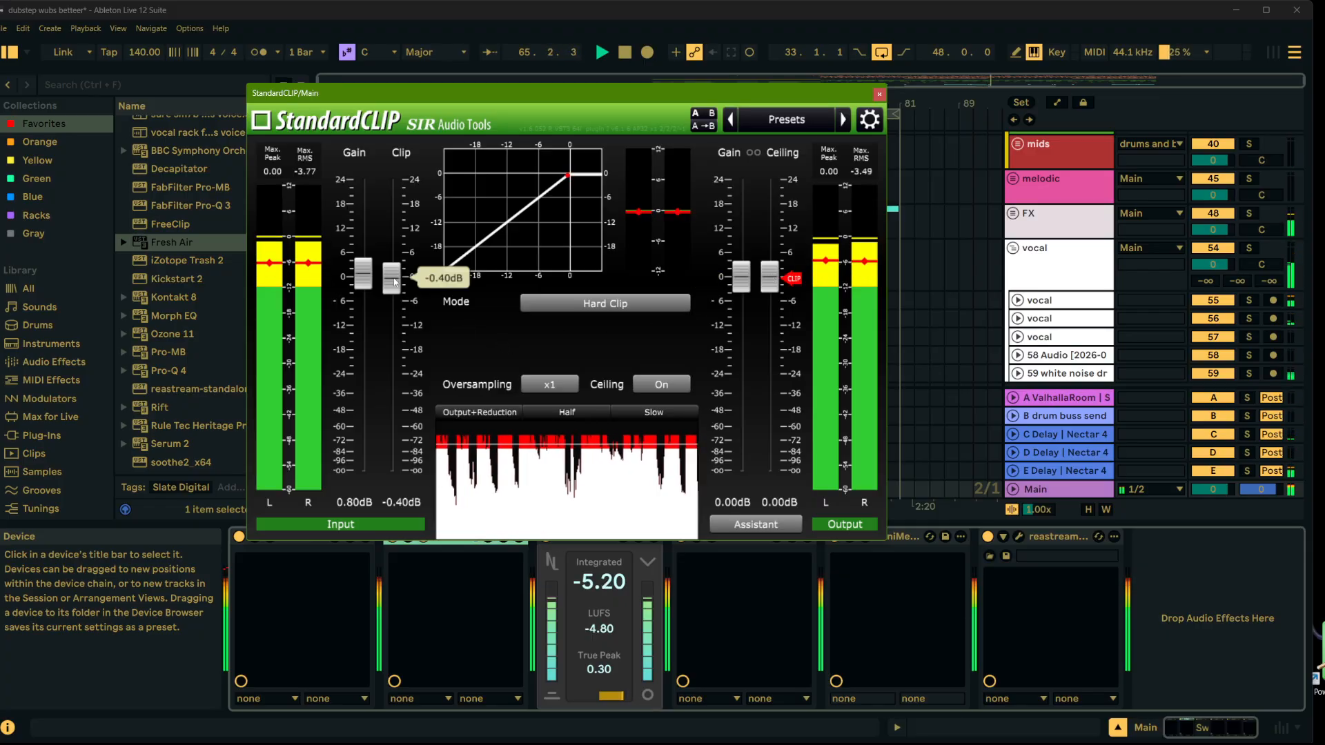
# Step: Set the second StandardCLIP's clip level to 0.00 dB and its input gain to 1.20 dB during playback
pyautogui.moveTo(399, 279); pyautogui.dragTo(399, 277)
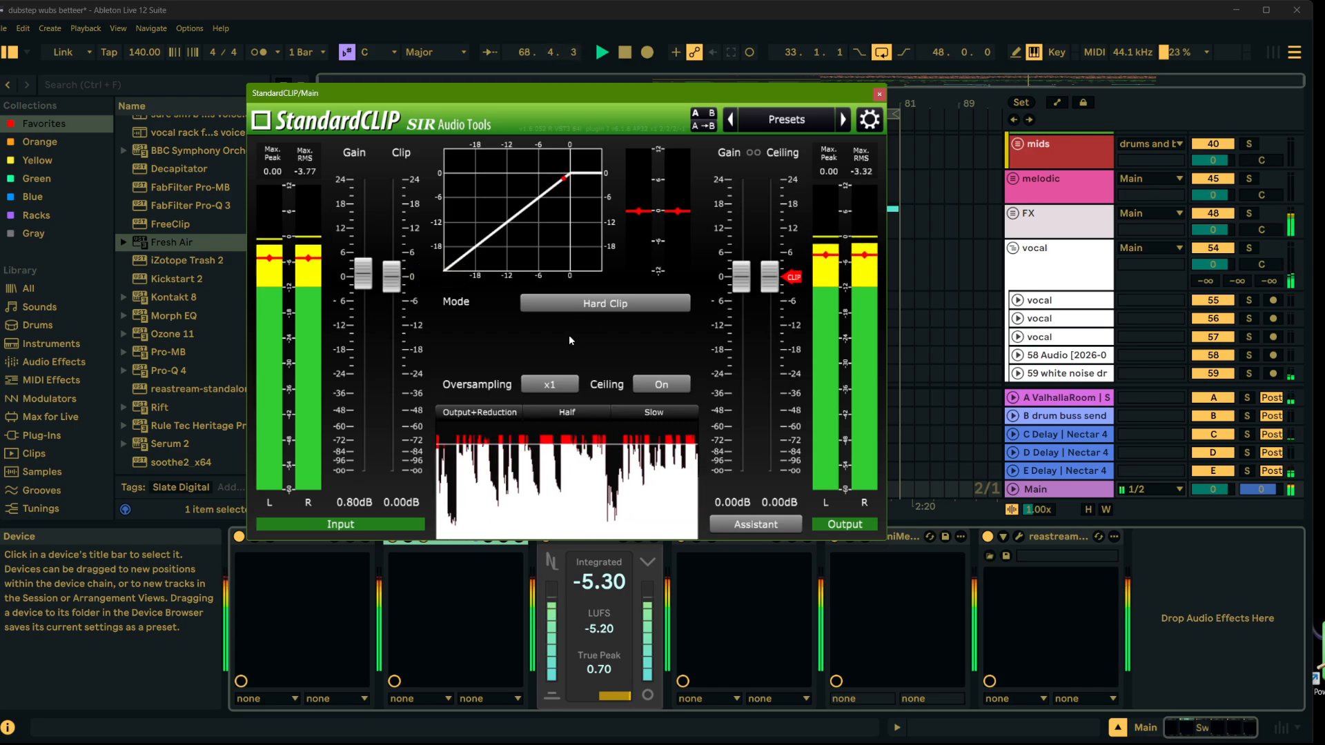
pyautogui.moveTo(374, 277)
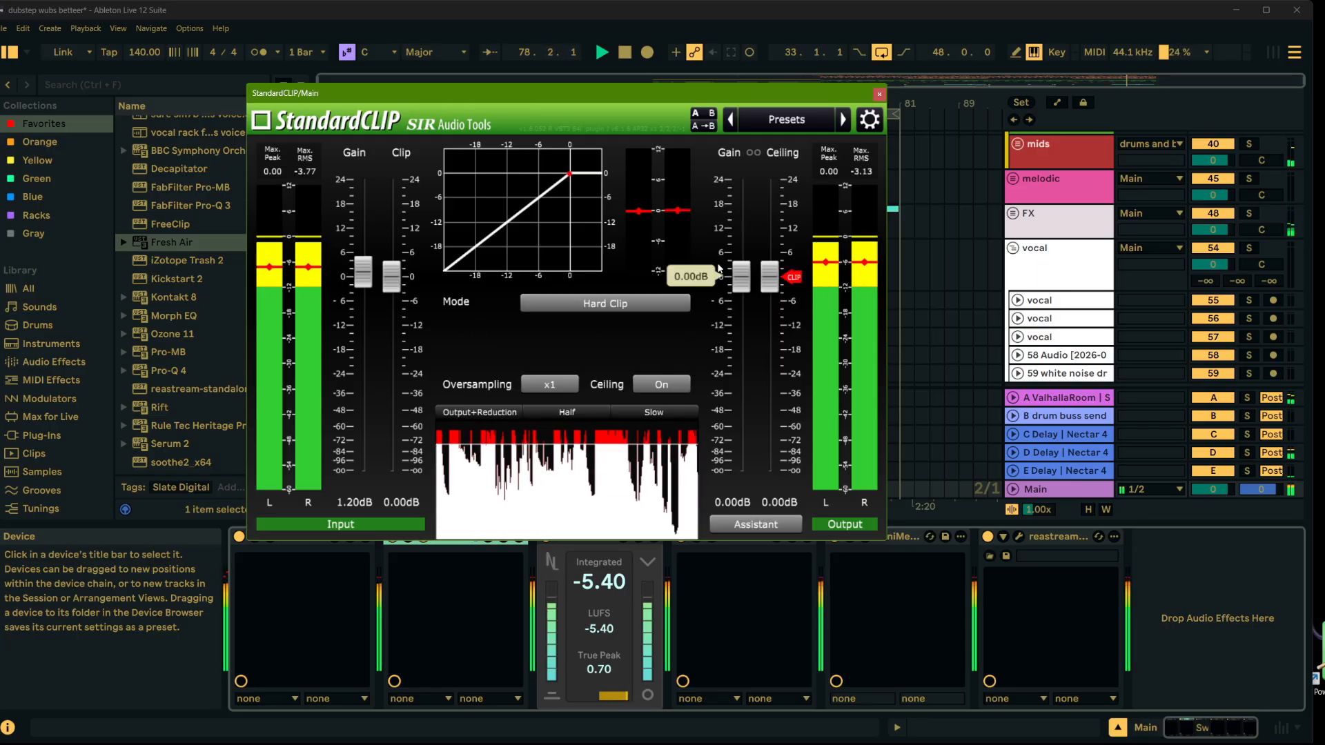
pyautogui.press('space')
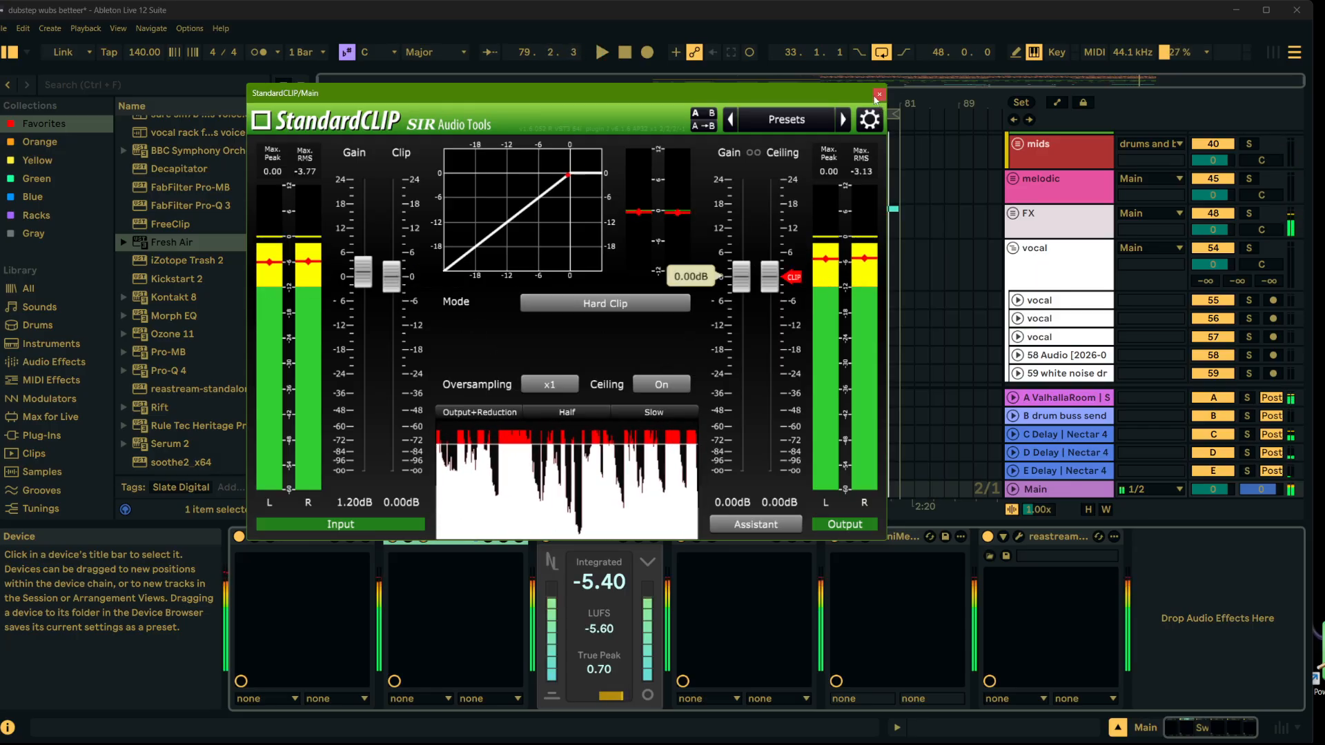
pyautogui.click(880, 95)
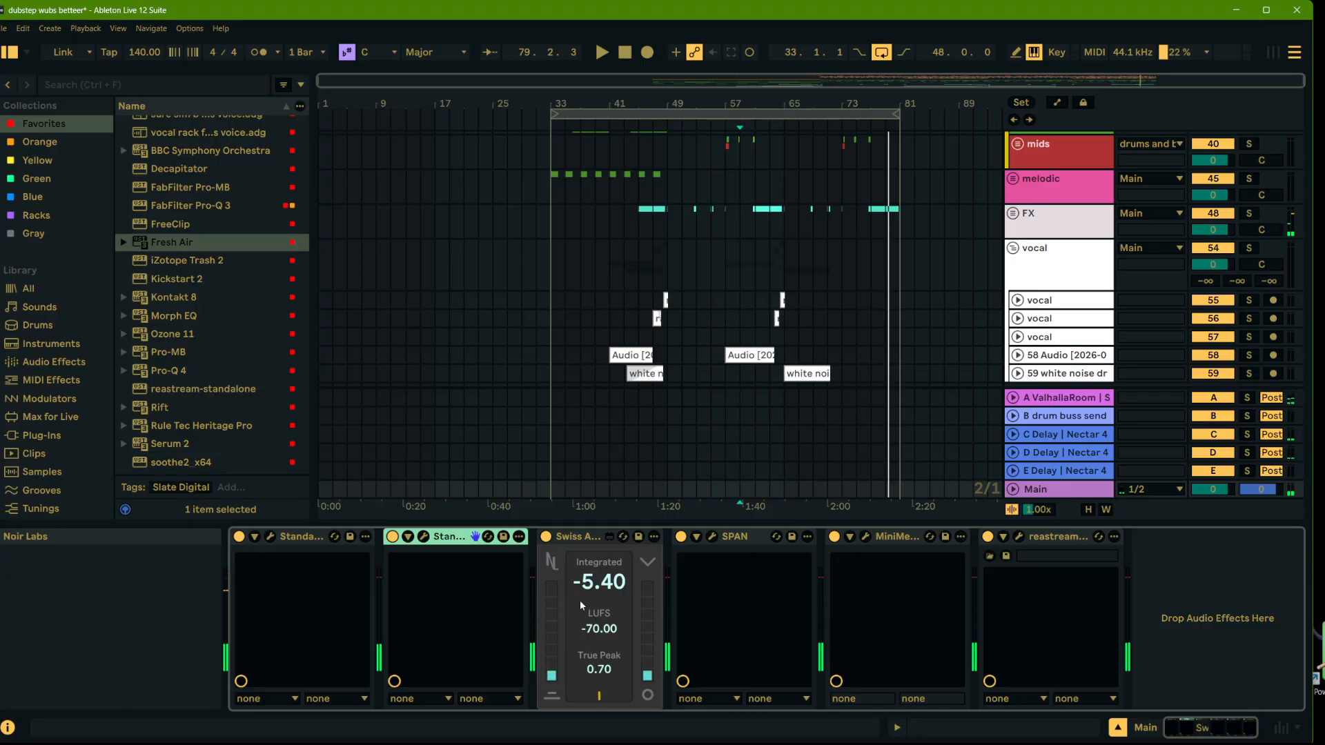
# Step: Play the mix from bar 59 and check the second StandardCLIP's clipping and the Main track's loudness
pyautogui.press('space')
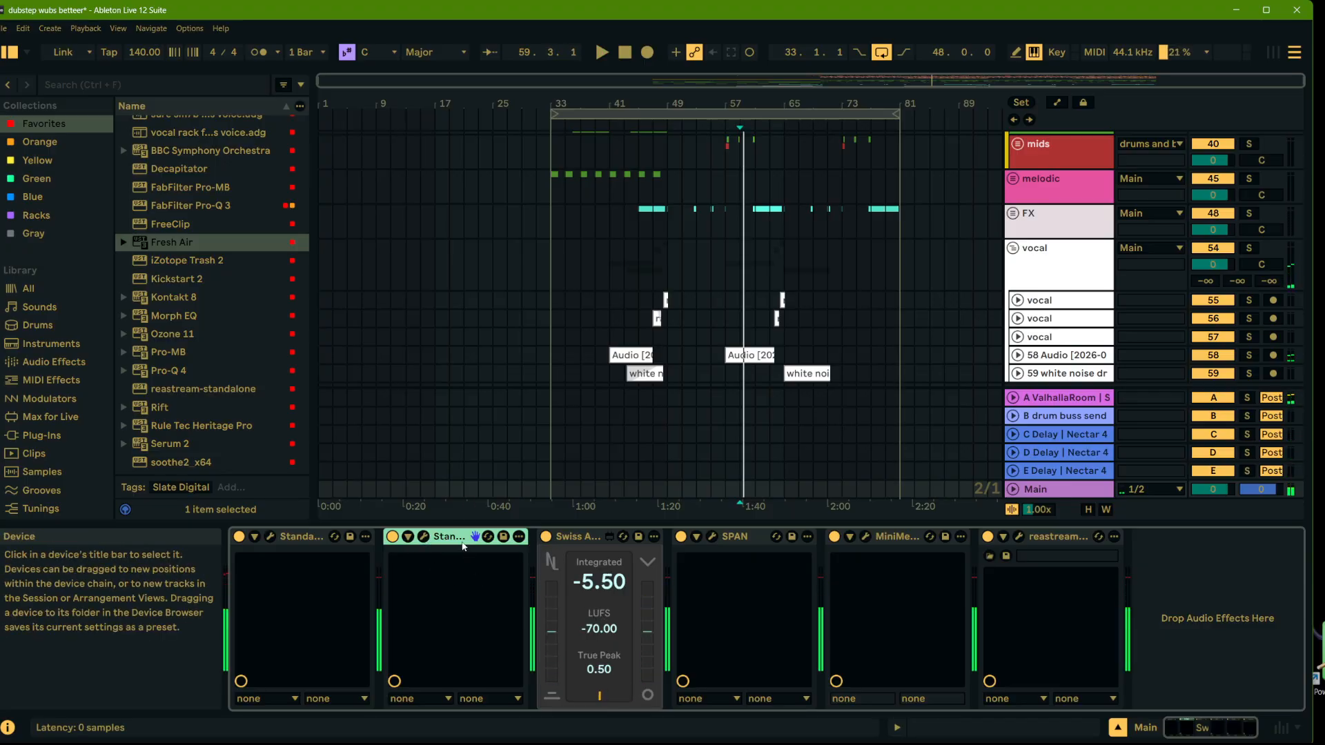
pyautogui.scroll(2, 1038, 169)
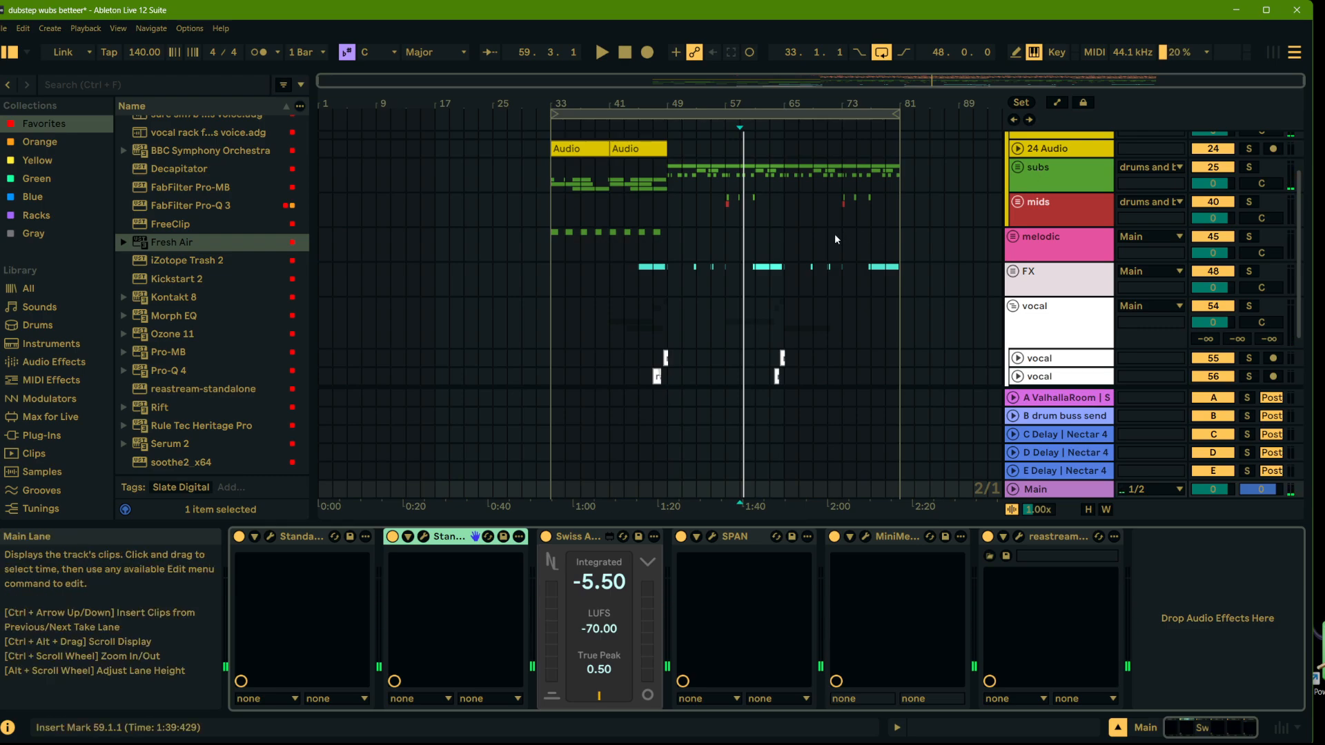
pyautogui.scroll(-2, 635, 318)
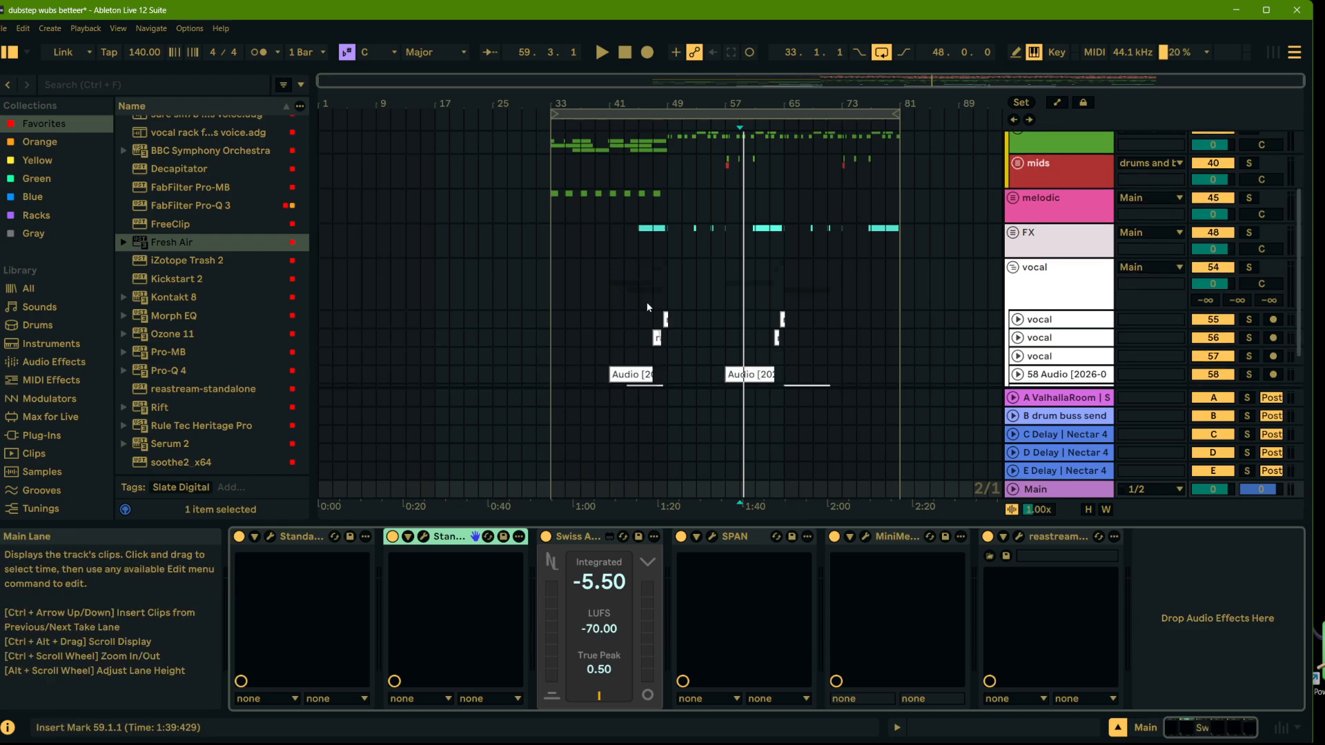
pyautogui.click(423, 536)
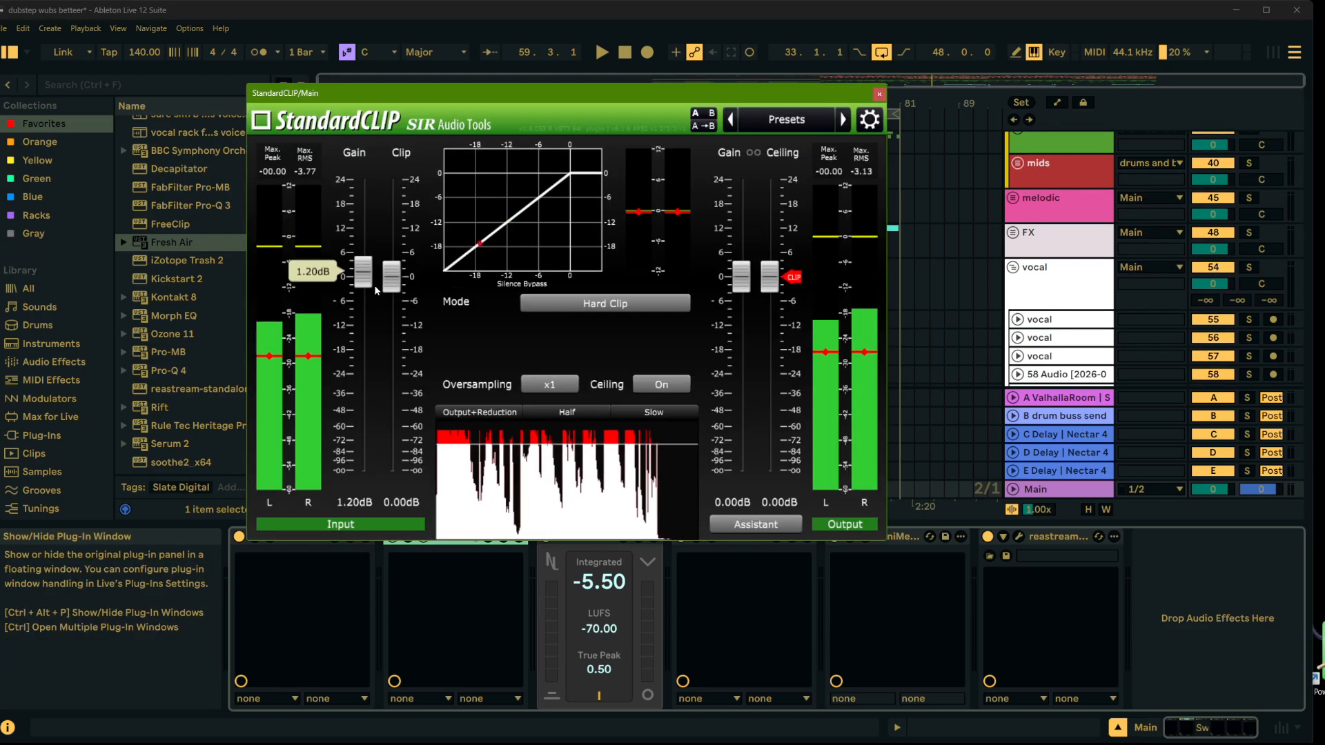
pyautogui.press('space')
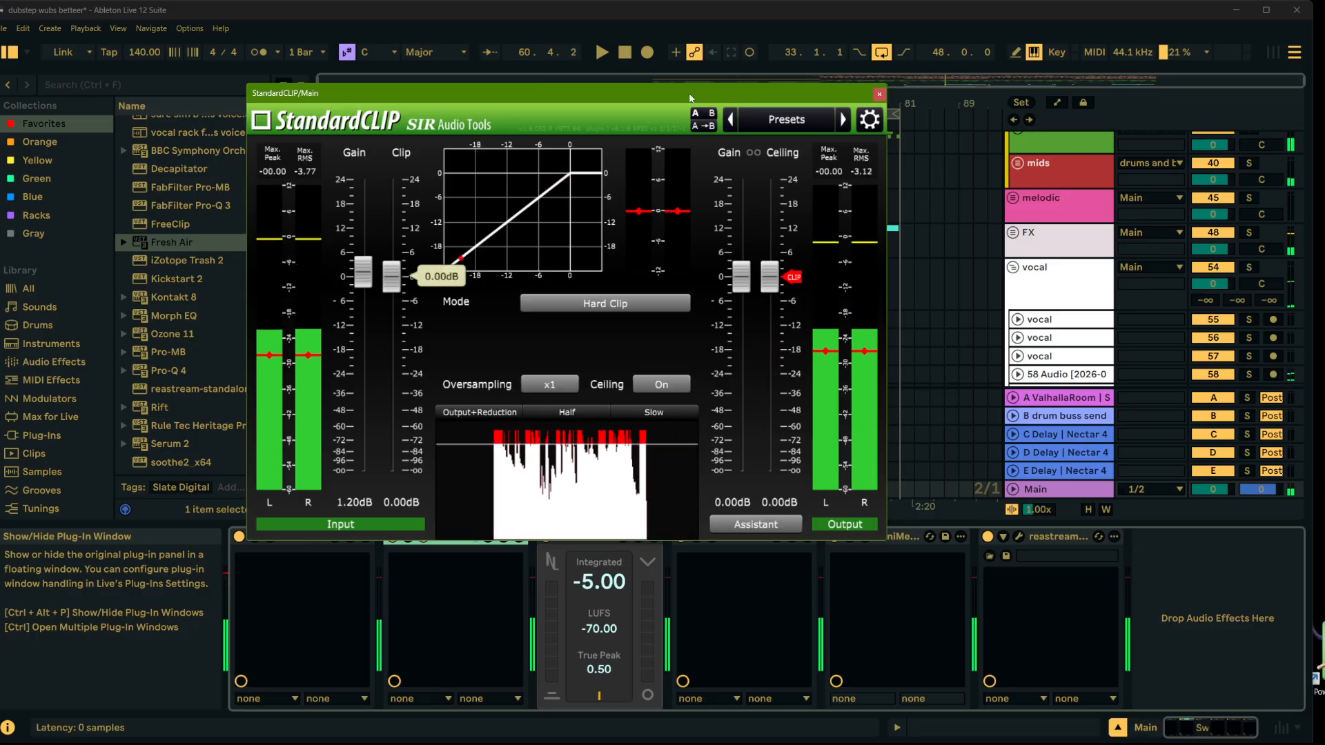
pyautogui.moveTo(689, 98); pyautogui.dragTo(698, 57)
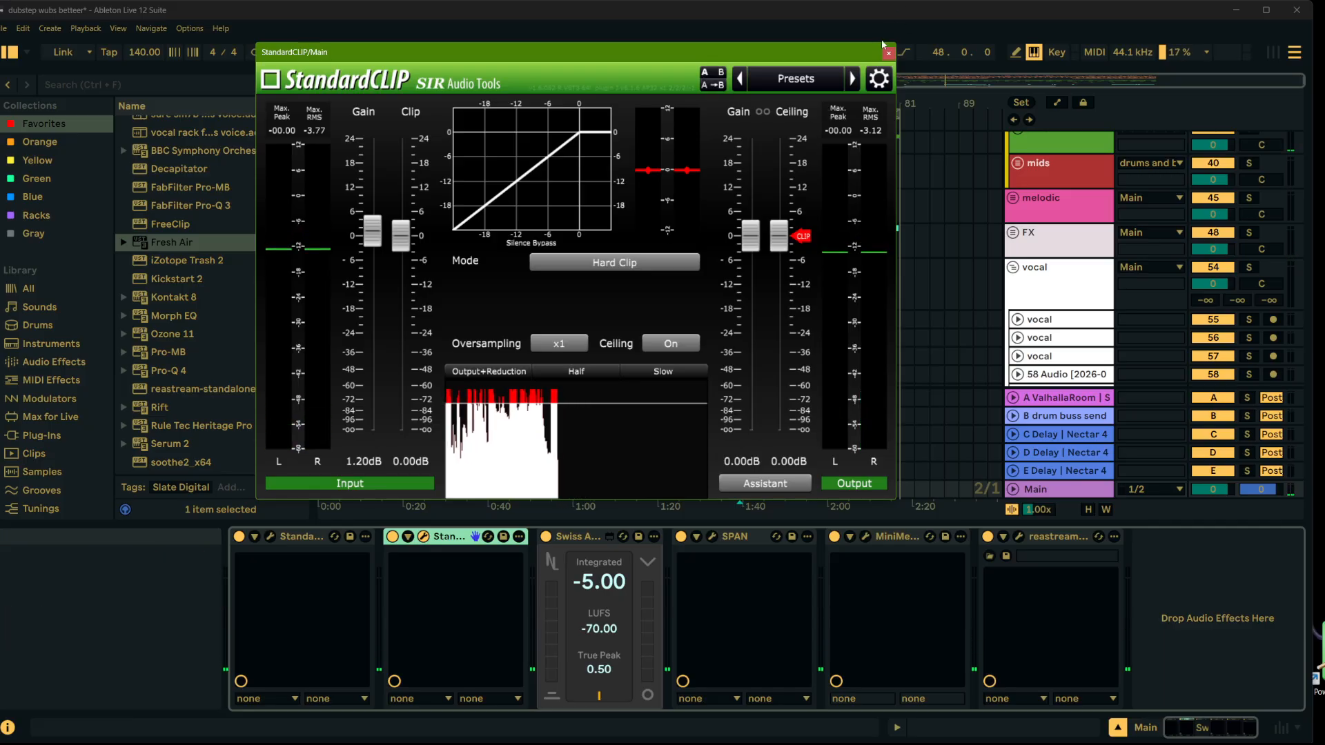
pyautogui.click(423, 536)
pyautogui.press('space')
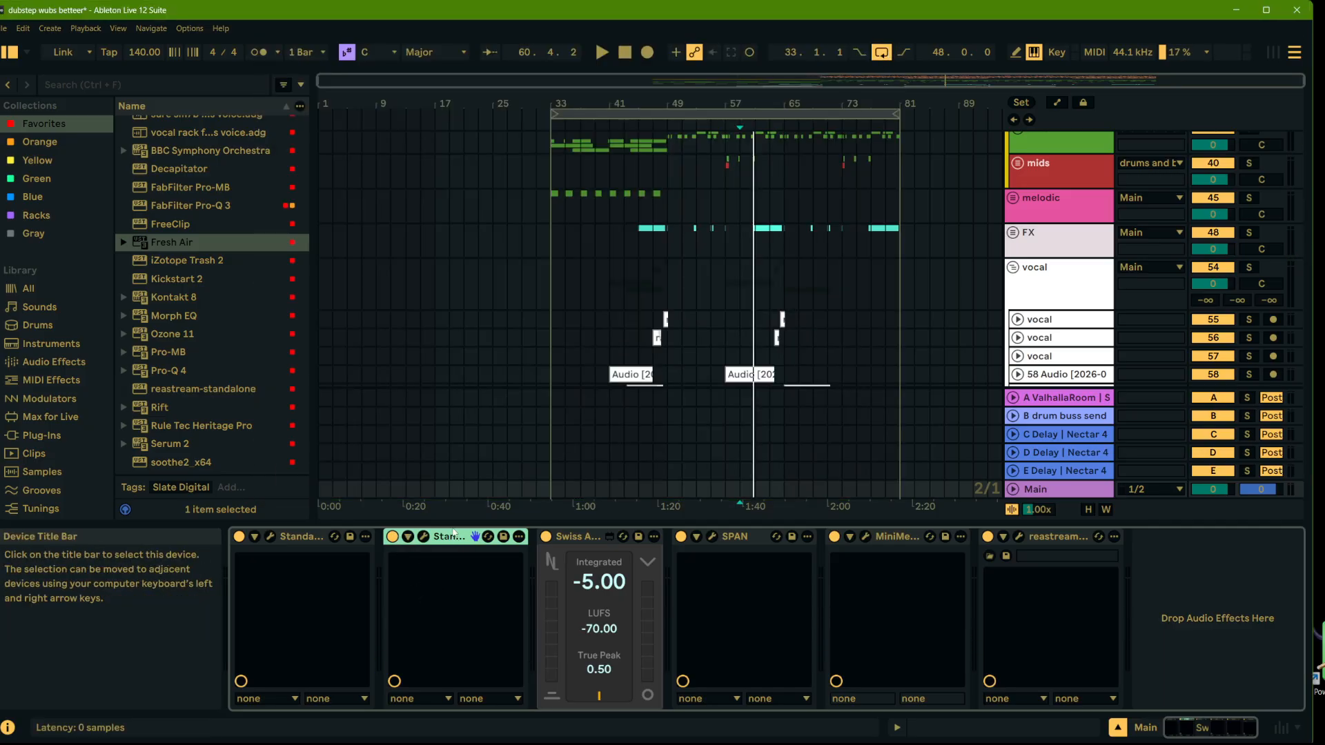
# Step: Replace the second StandardCLIP on the Main track with a Utility device placed before the Swiss Army Meter
pyautogui.press('Delete')
pyautogui.scroll(5, 205, 134)
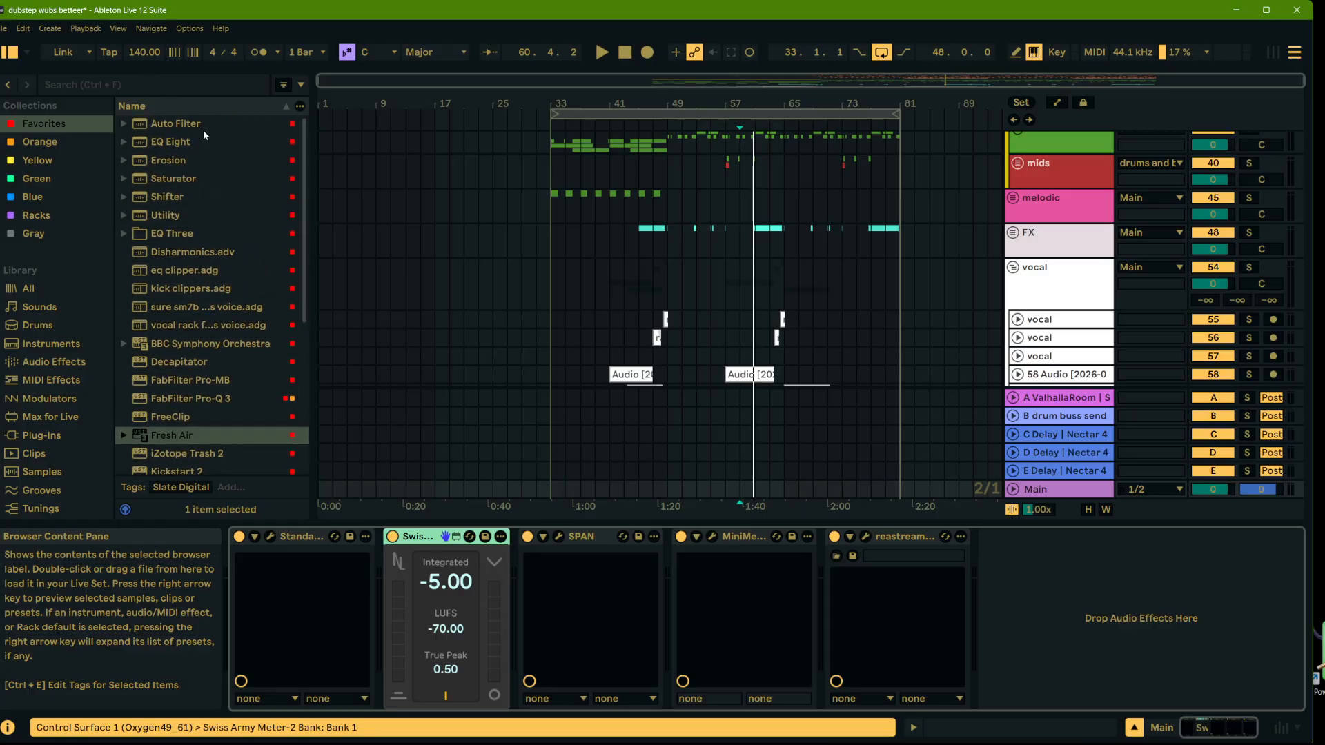
pyautogui.moveTo(173, 220); pyautogui.dragTo(392, 614)
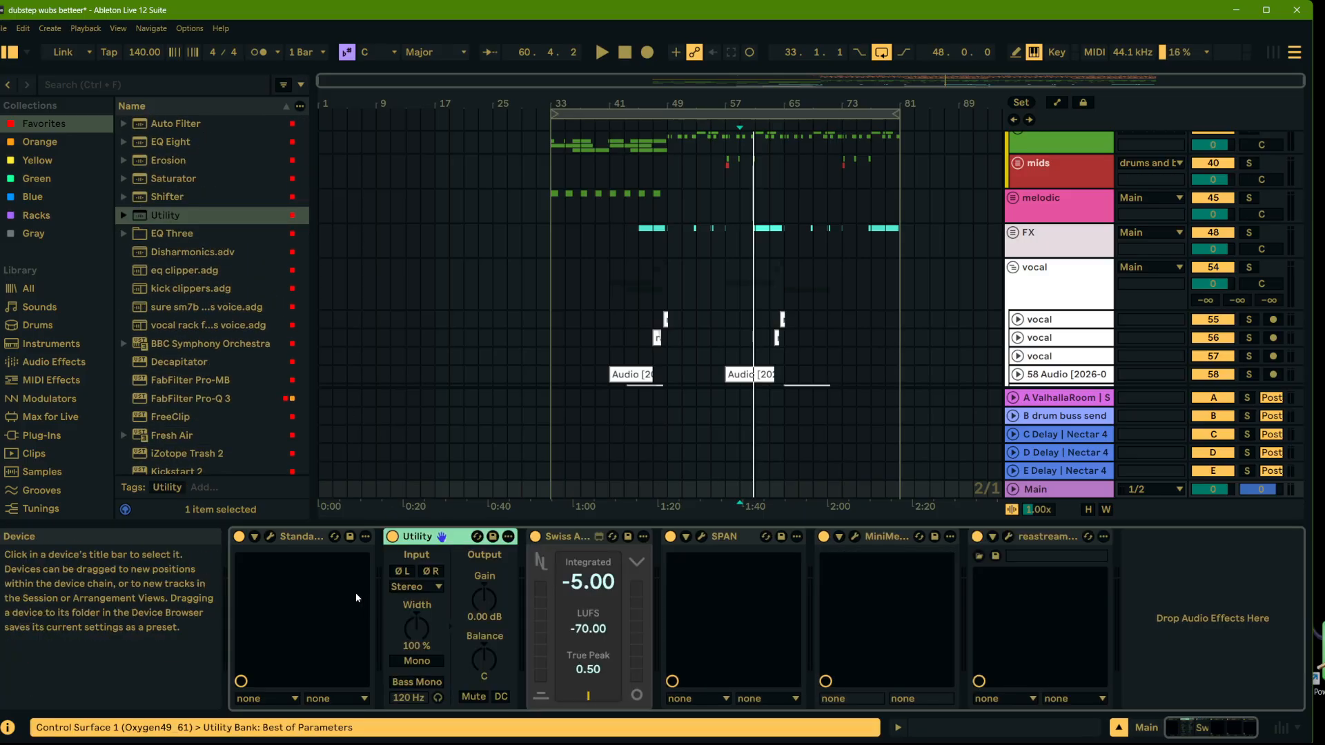
# Step: Set the Utility's output gain to 2.00 dB while playing from bar 59 and audition the mix from bars 65 and 71
pyautogui.click(486, 598)
pyautogui.press('space')
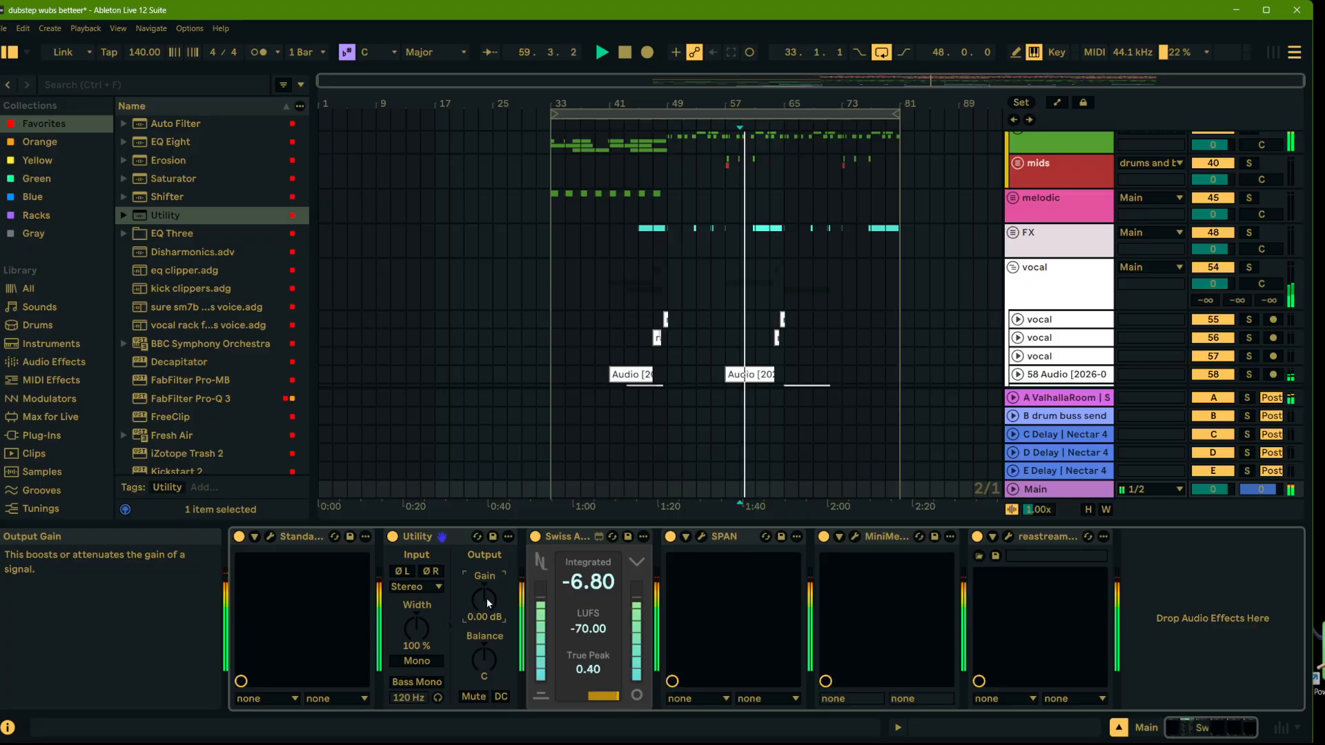
pyautogui.scroll(4, 486, 598)
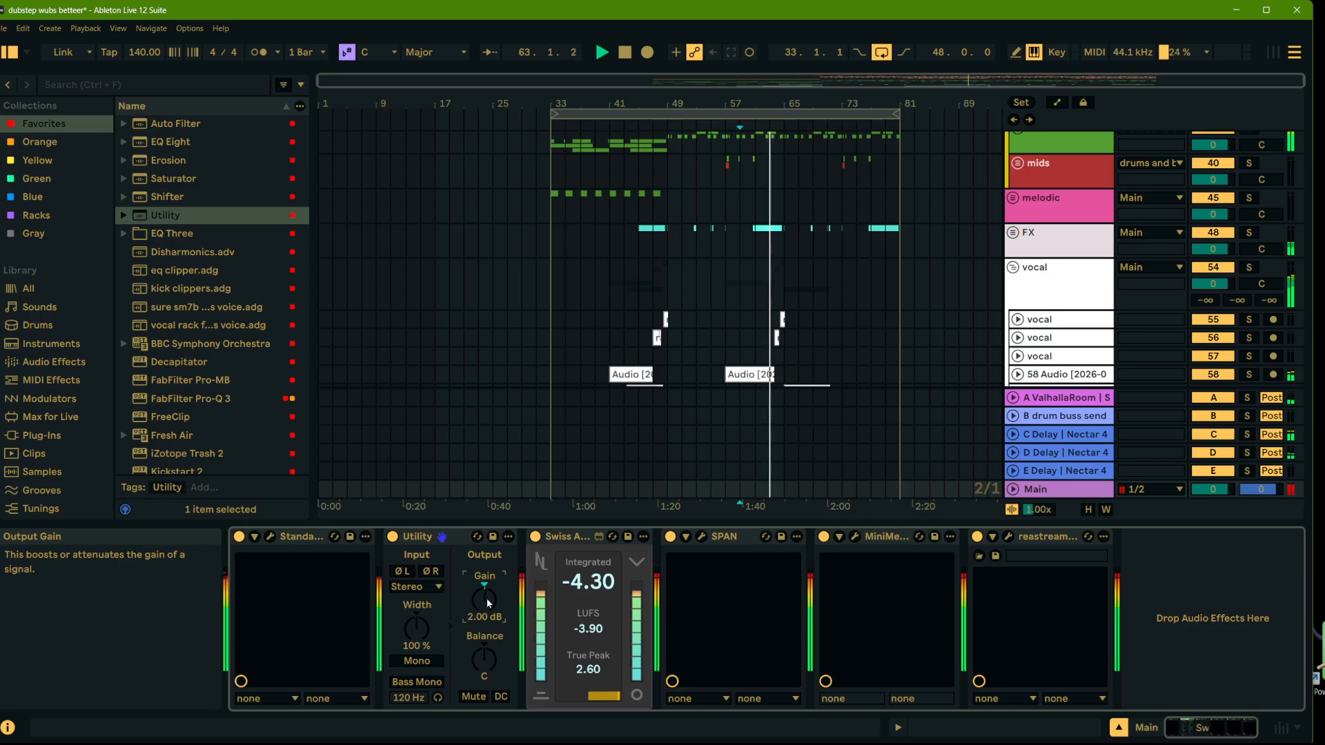
pyautogui.click(790, 240)
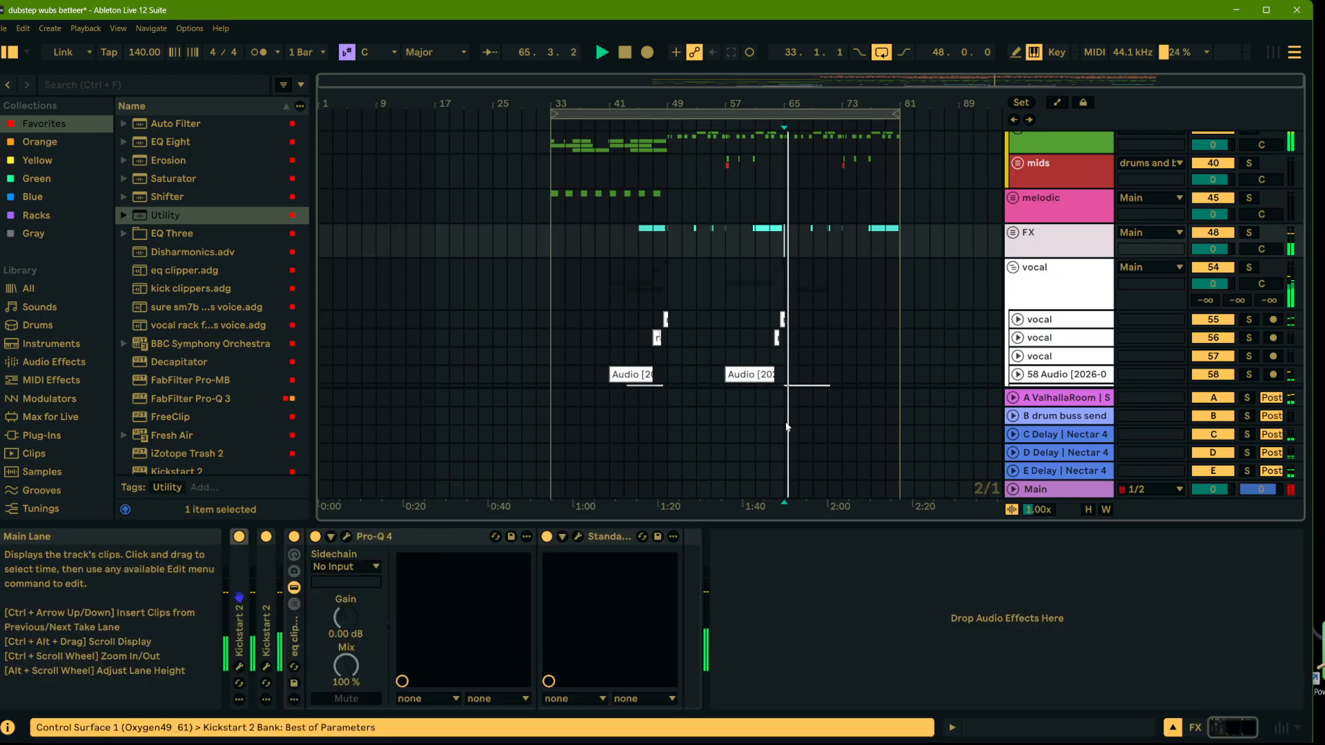
pyautogui.click(832, 241)
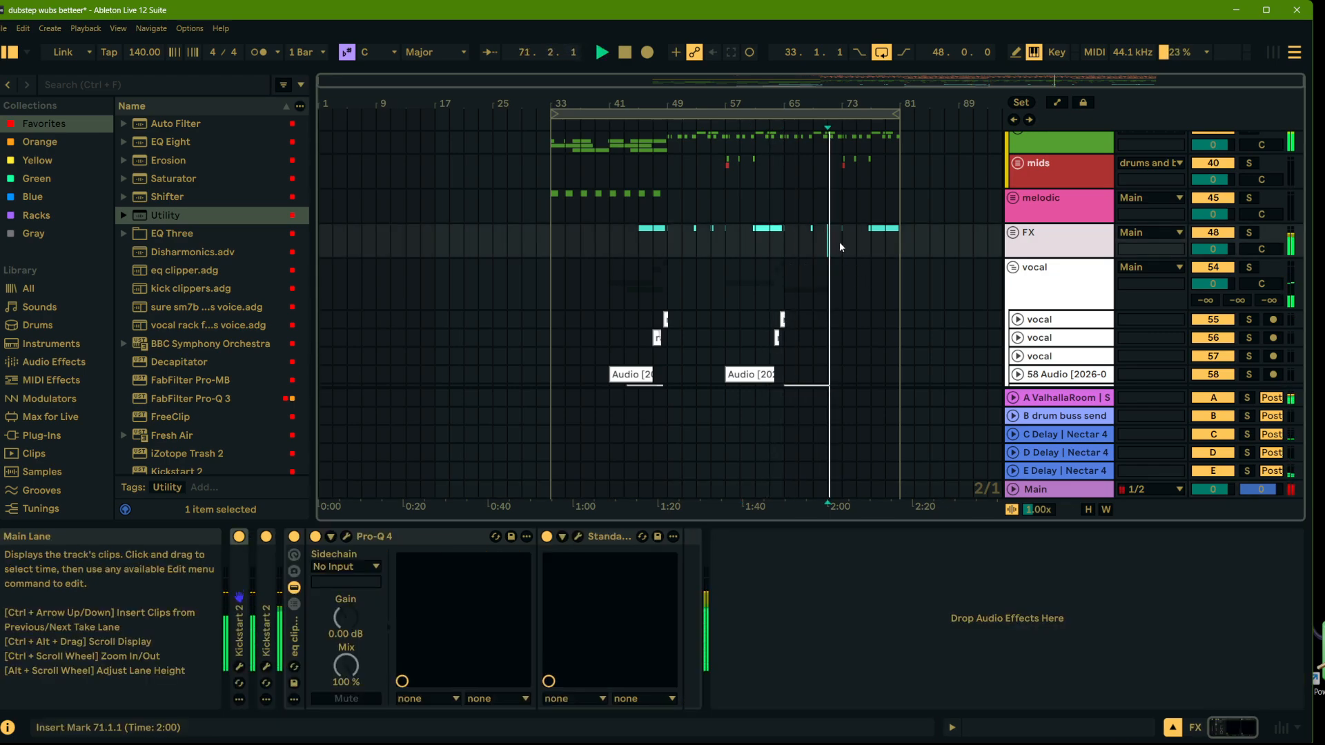
pyautogui.click(1048, 490)
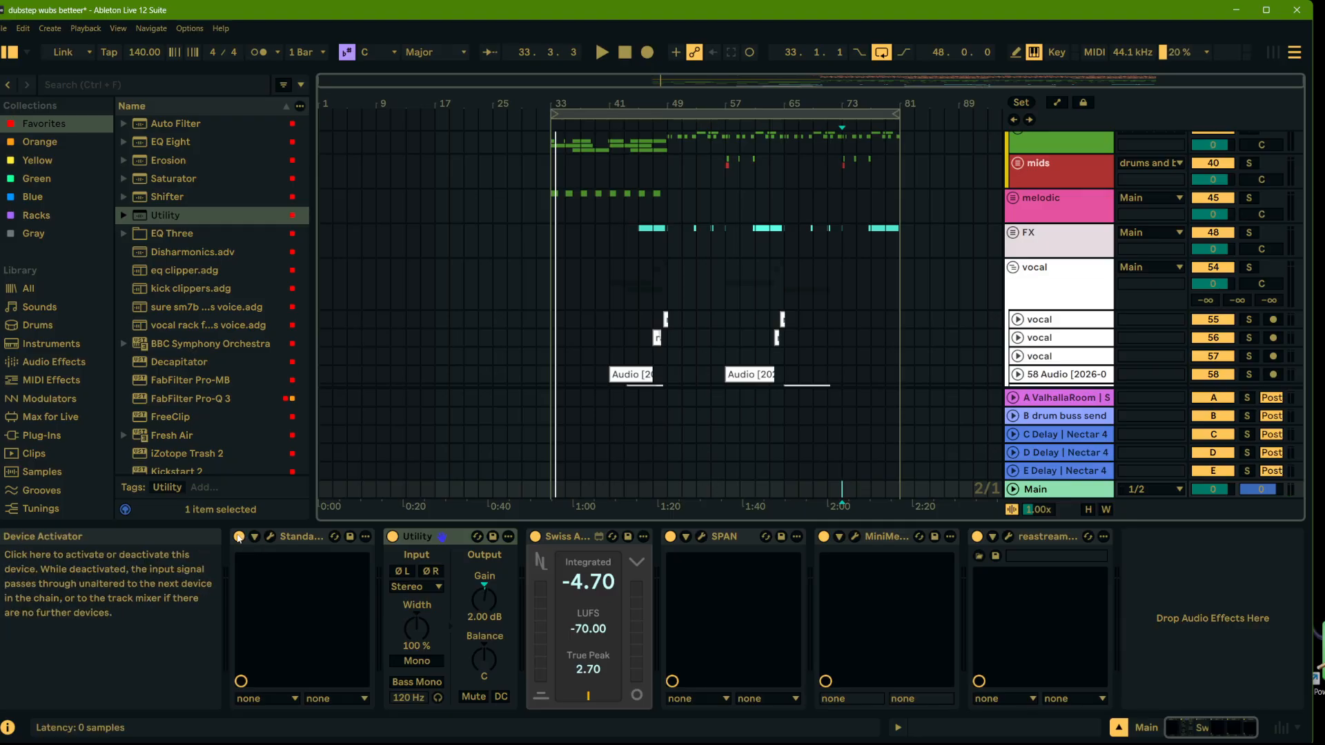
# Step: Bypass the Main track's StandardCLIP, play the mix and check the Main channel's peak level in the Session View mixer
pyautogui.click(239, 539)
pyautogui.press('space')
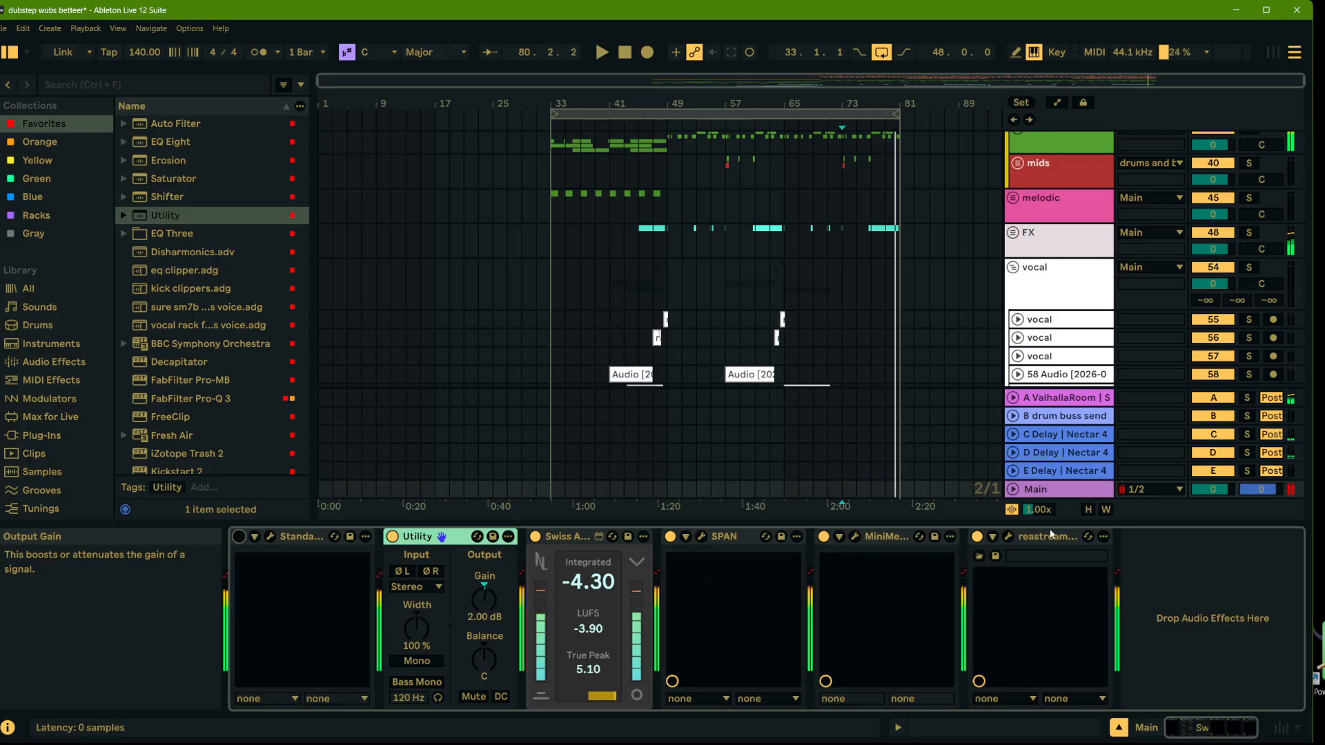
pyautogui.press('Tab')
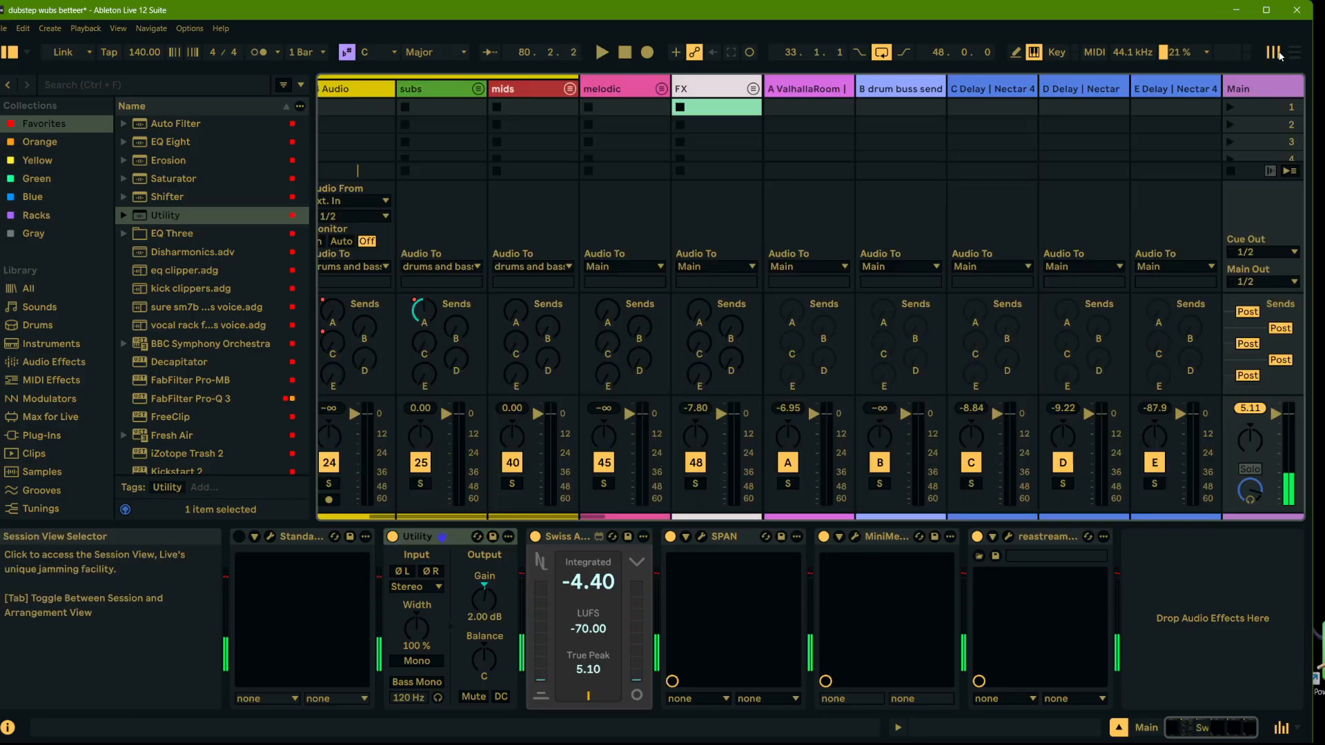
pyautogui.moveTo(1267, 414); pyautogui.dragTo(1269, 400)
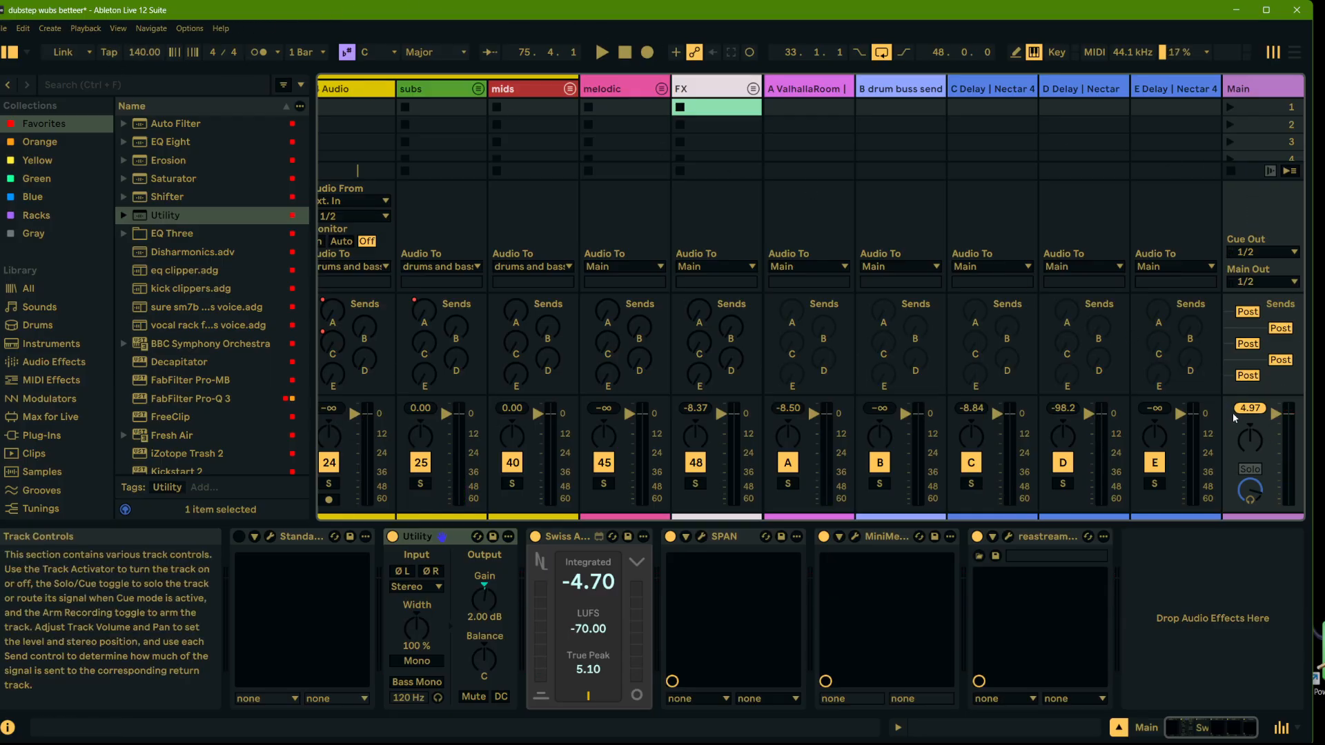
pyautogui.click(1257, 89)
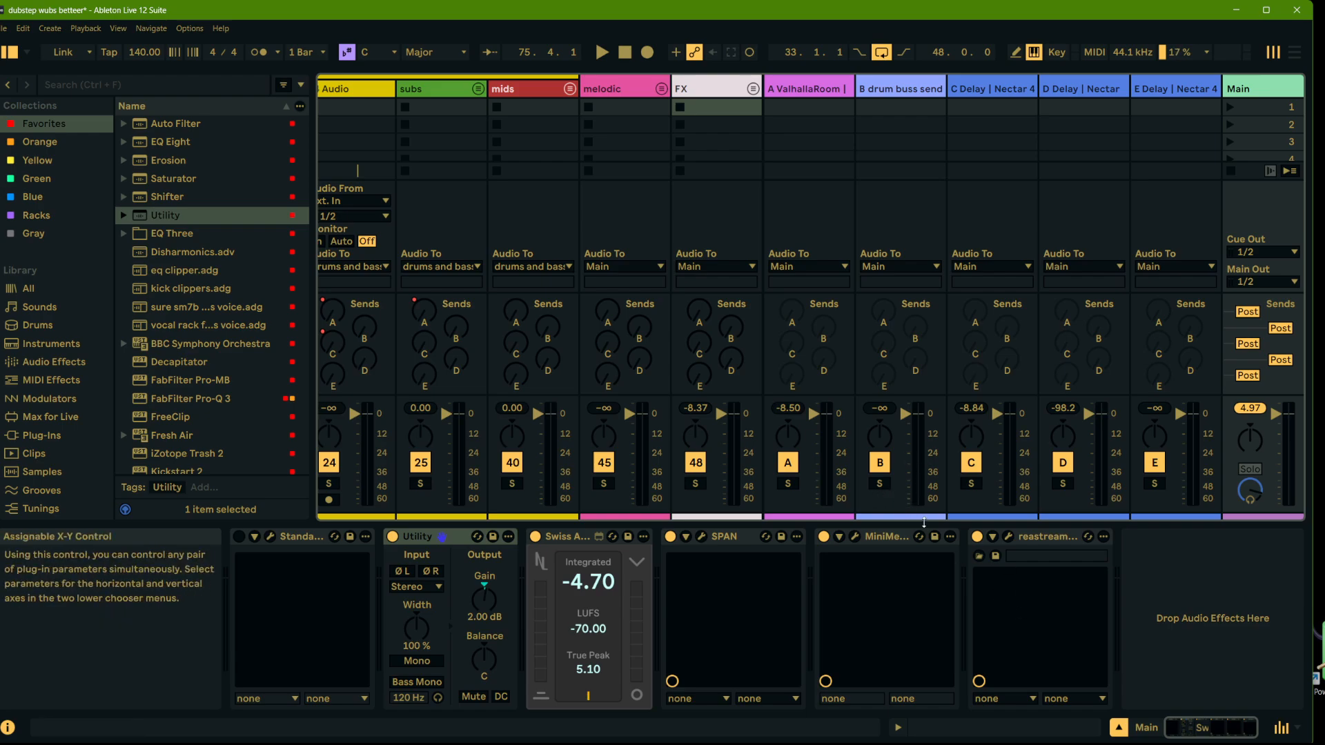
pyautogui.press('Tab')
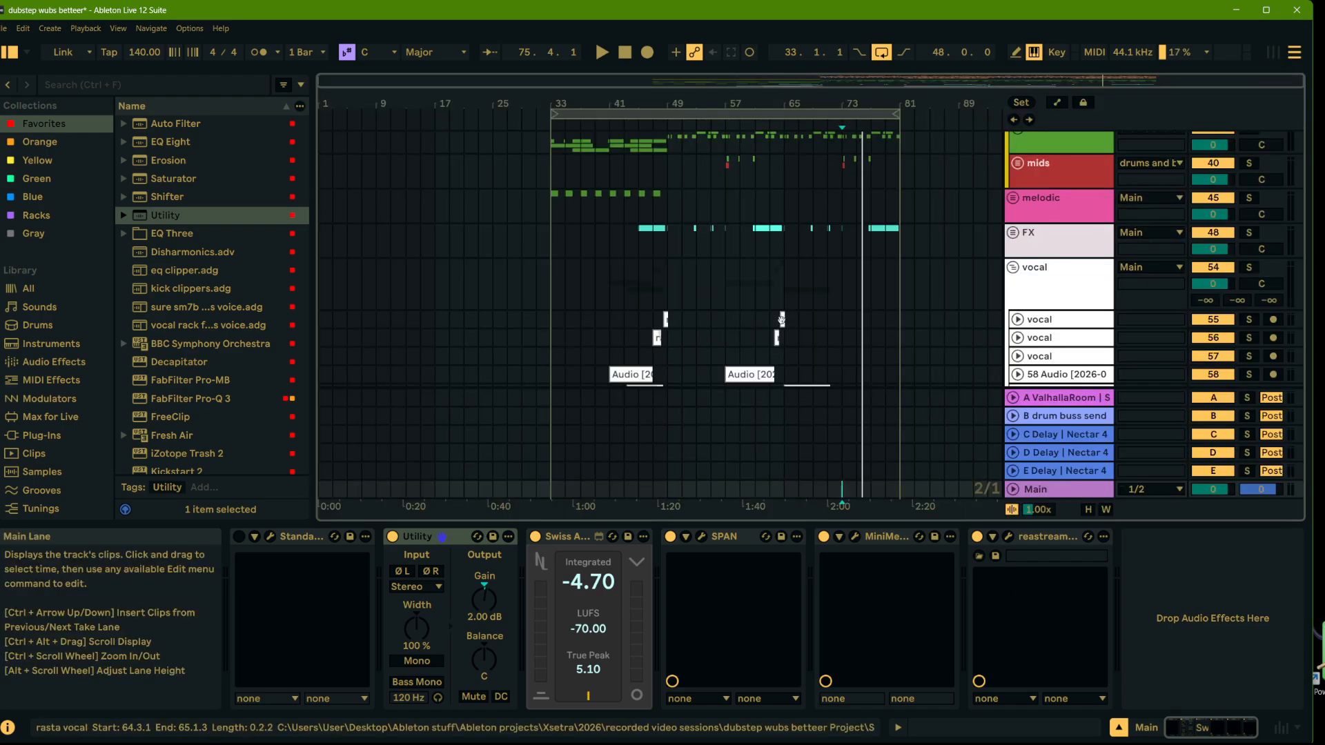
# Step: Reactivate the Main track's StandardCLIP and set the Utility's output gain to 1.00 dB while playing from bar 73
pyautogui.press('space')
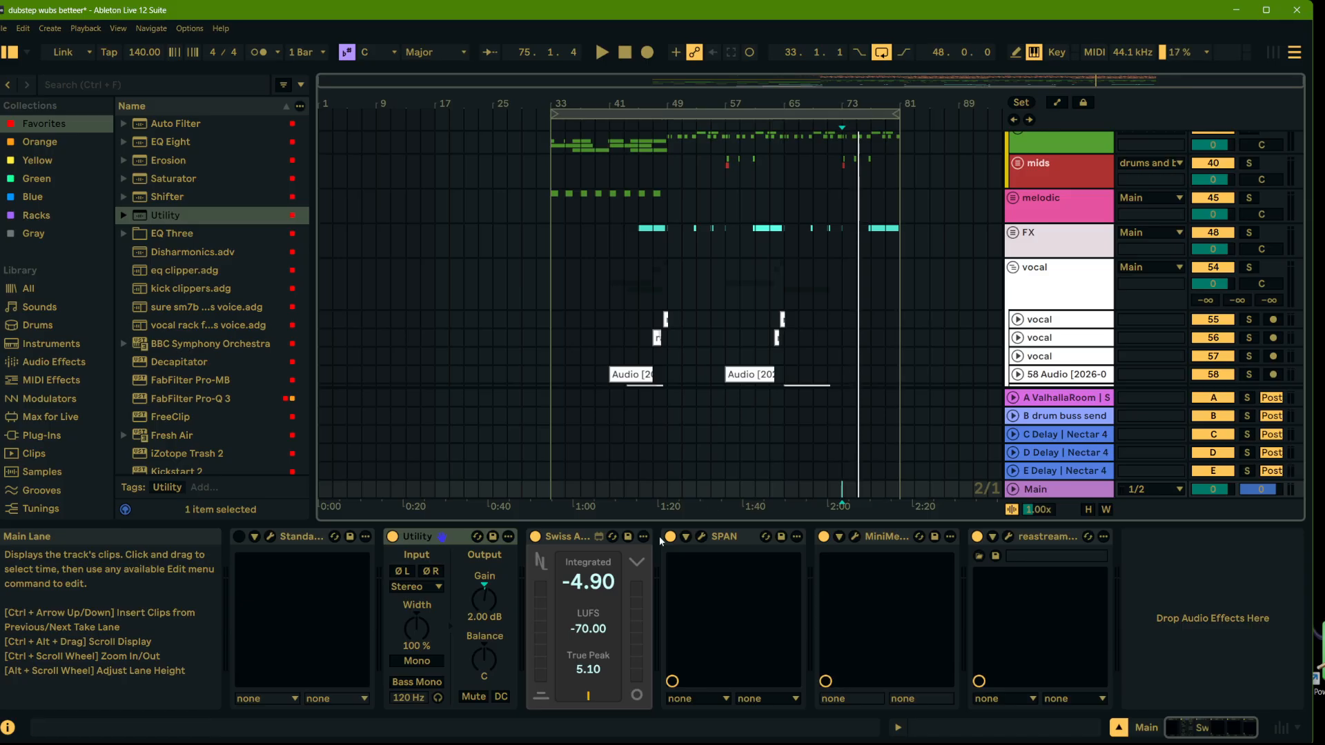
pyautogui.press('space')
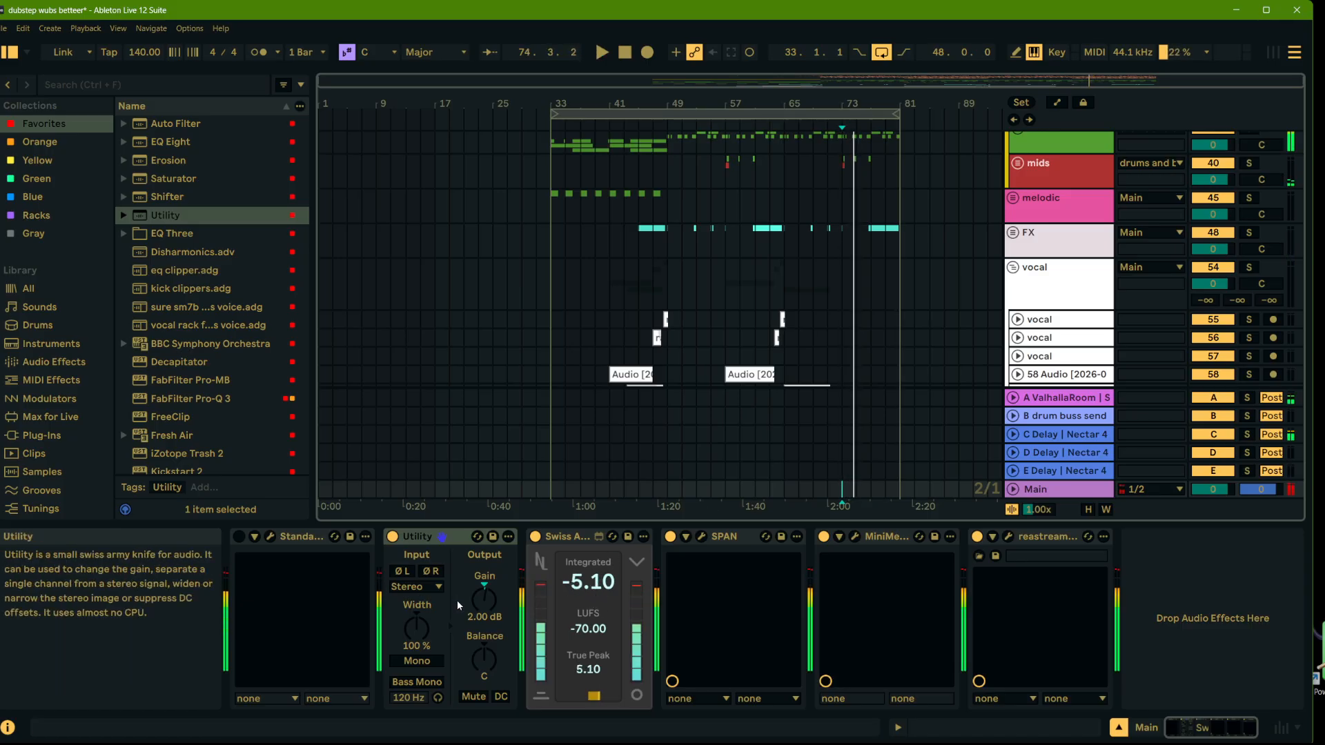
pyautogui.click(240, 537)
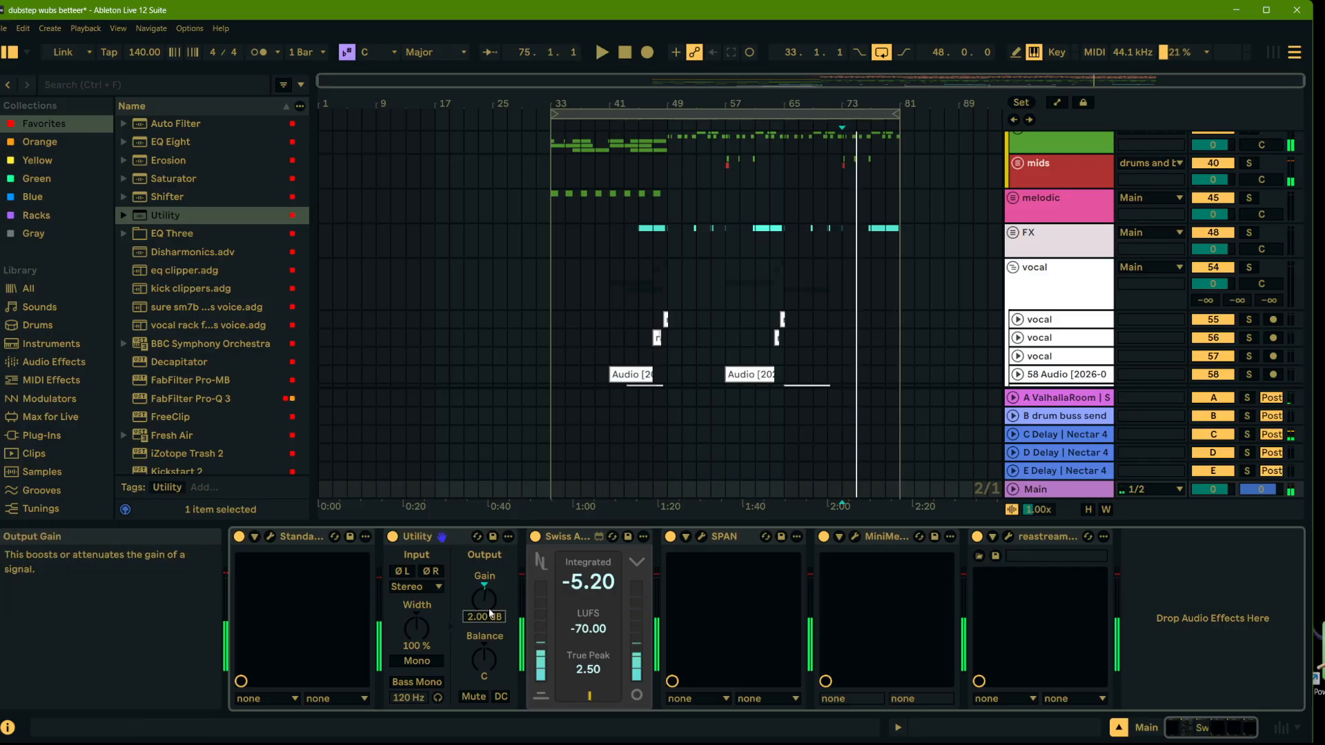
pyautogui.press('space')
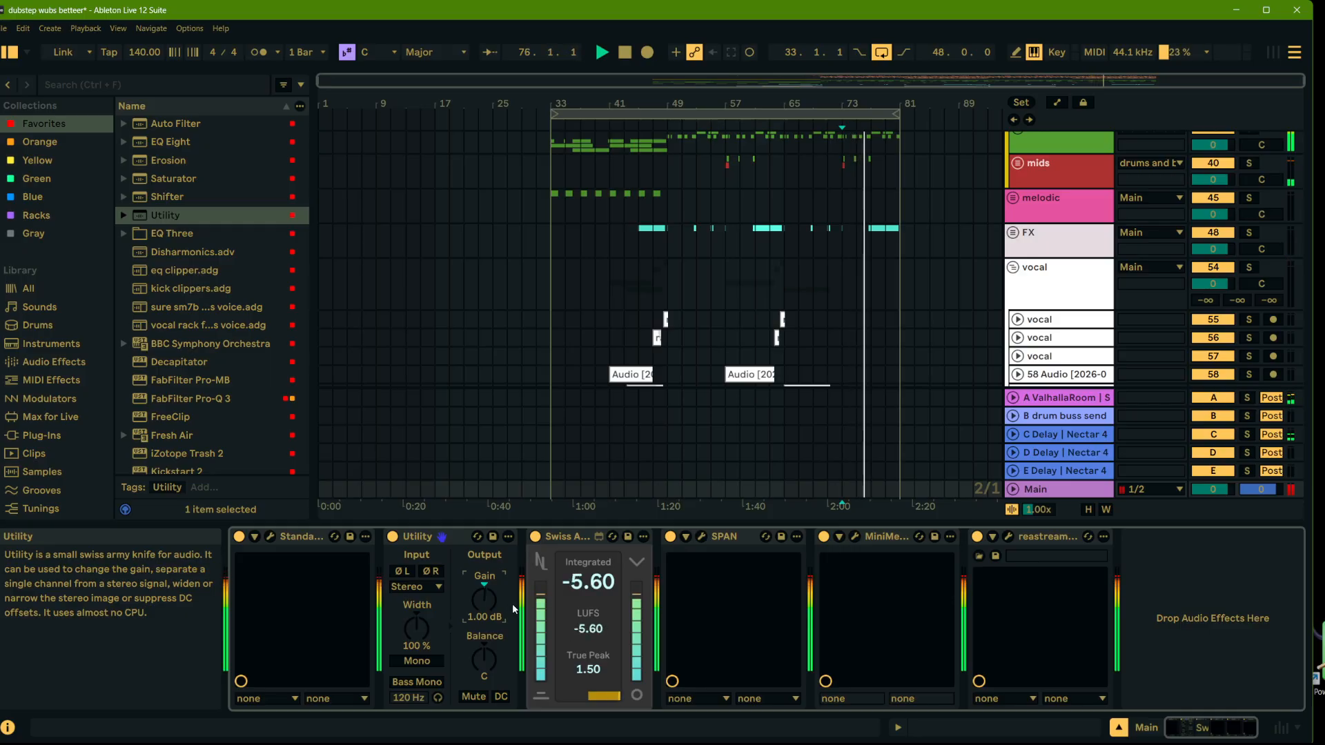
# Step: Bypass the Utility on the Main track and play the mix from bars 73 and 49 to check the loudness
pyautogui.click(393, 537)
pyautogui.press('space')
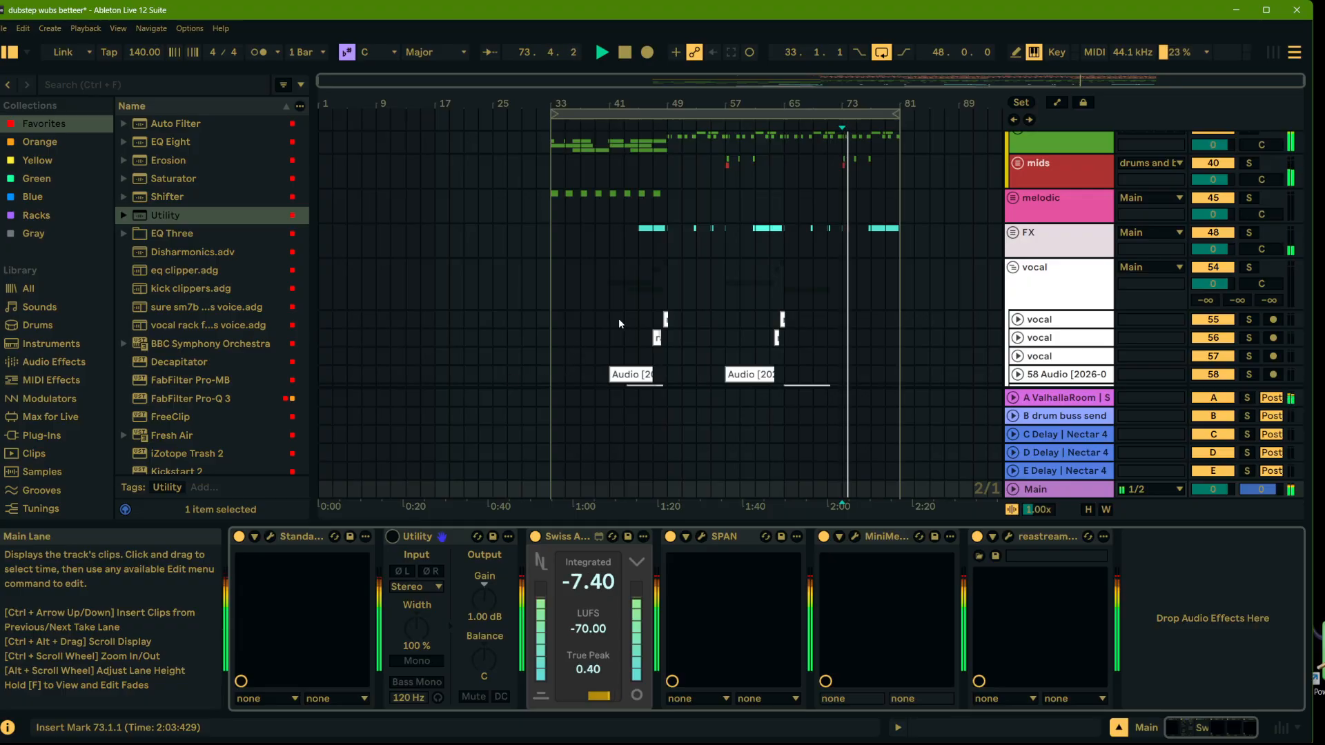
pyautogui.click(676, 276)
pyautogui.press('space')
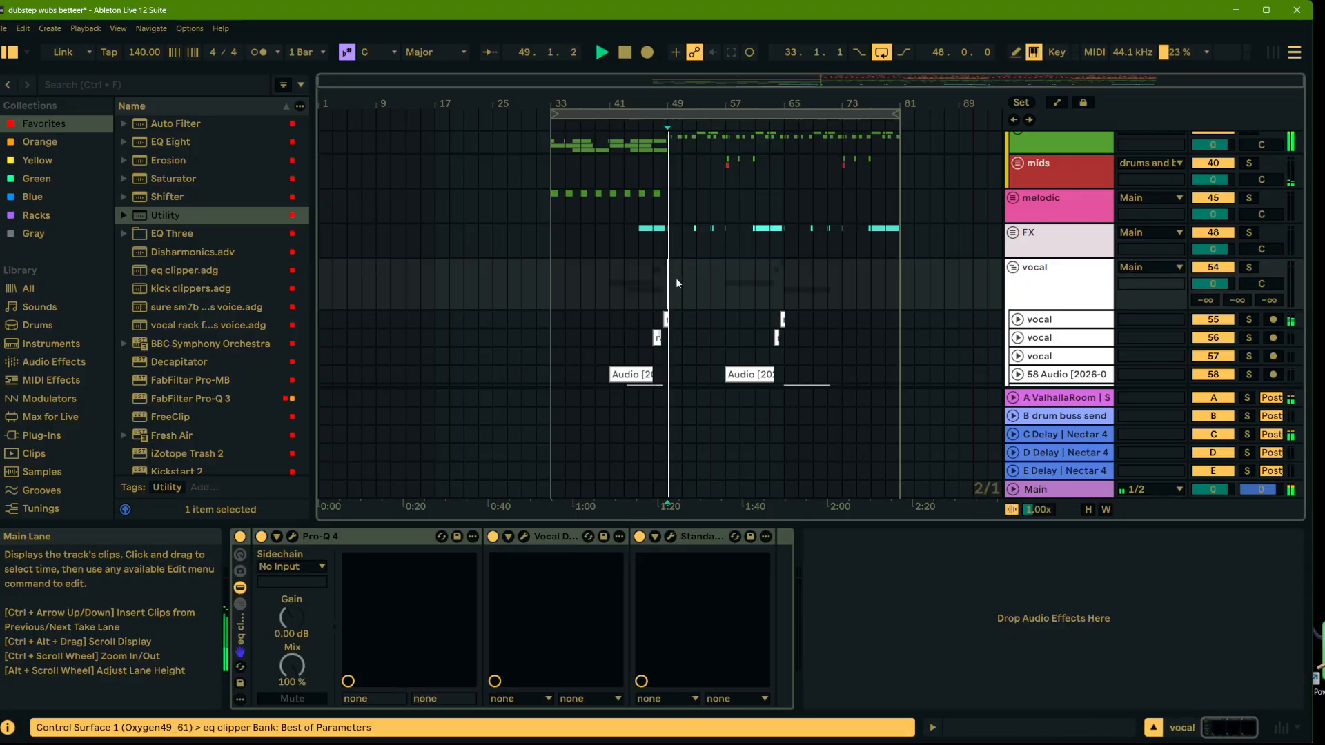
pyautogui.click(1062, 490)
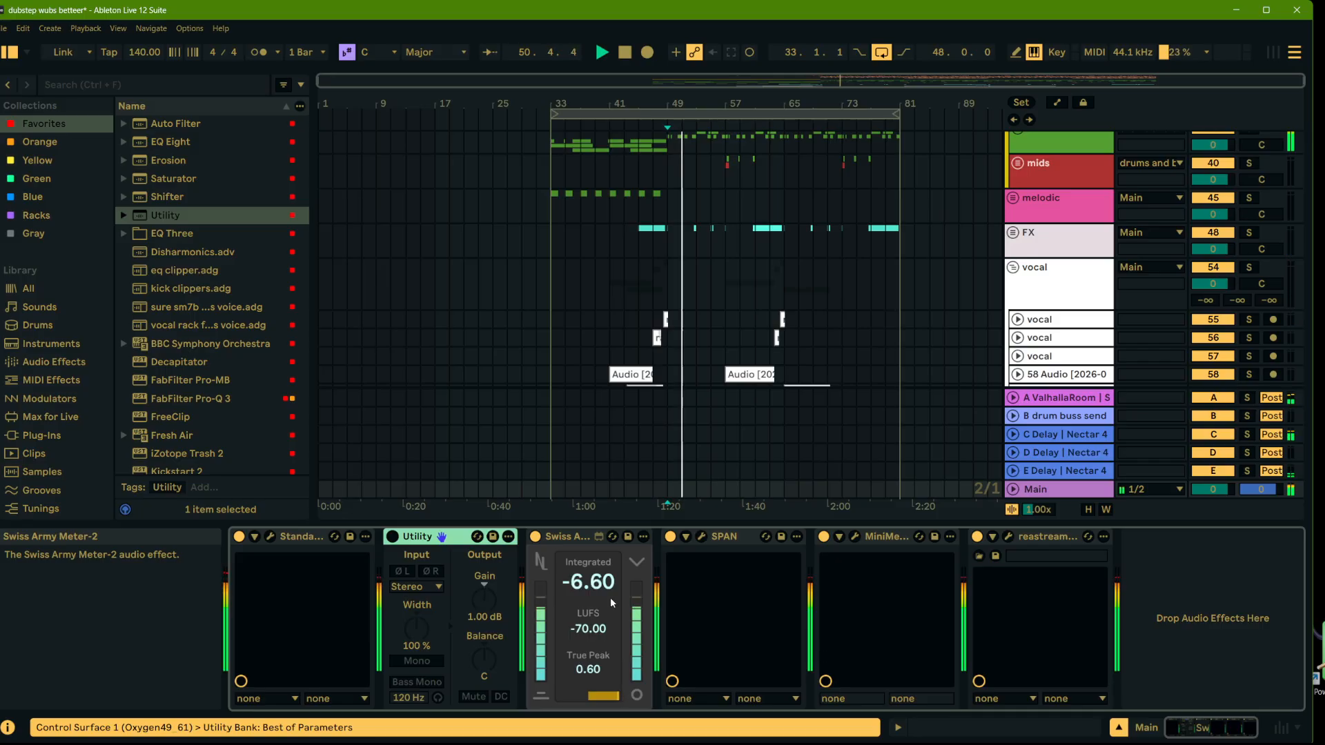
# Step: Check the input gain and clipping in the Main track's StandardCLIP during playback
pyautogui.click(269, 536)
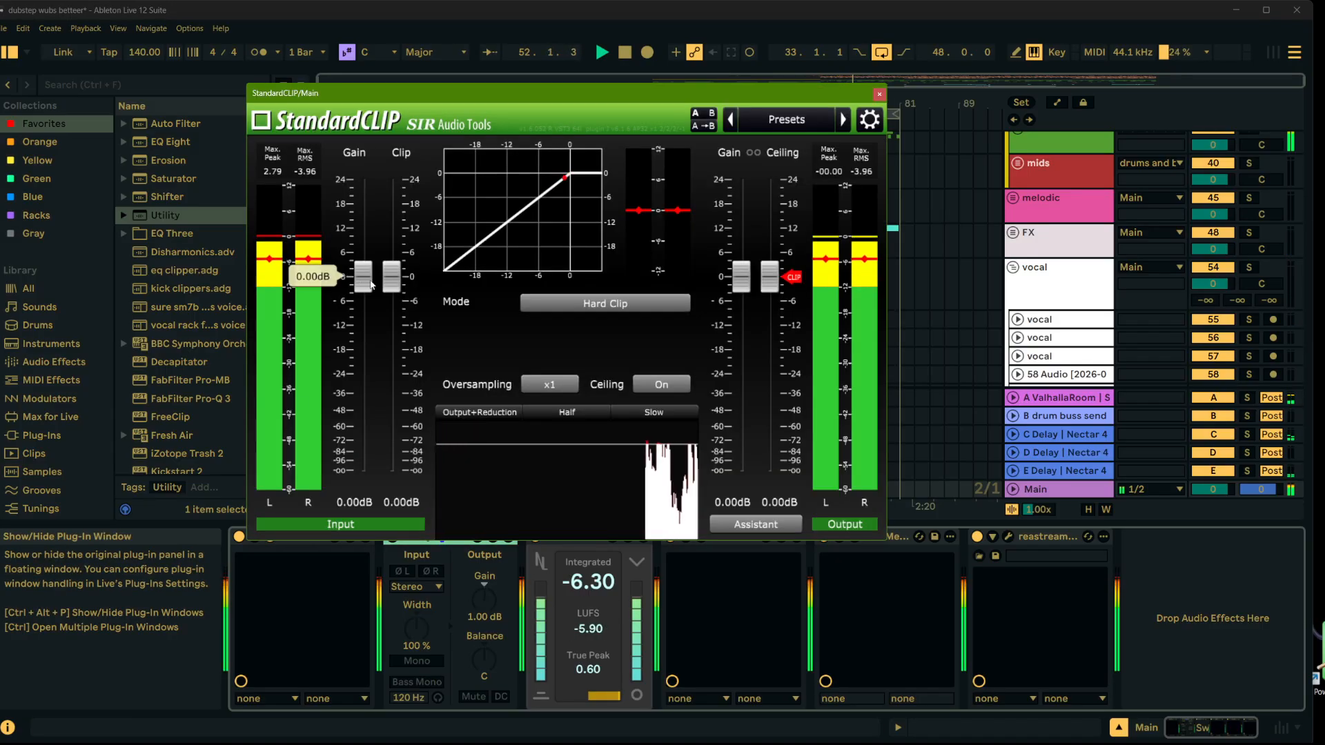
pyautogui.press('space')
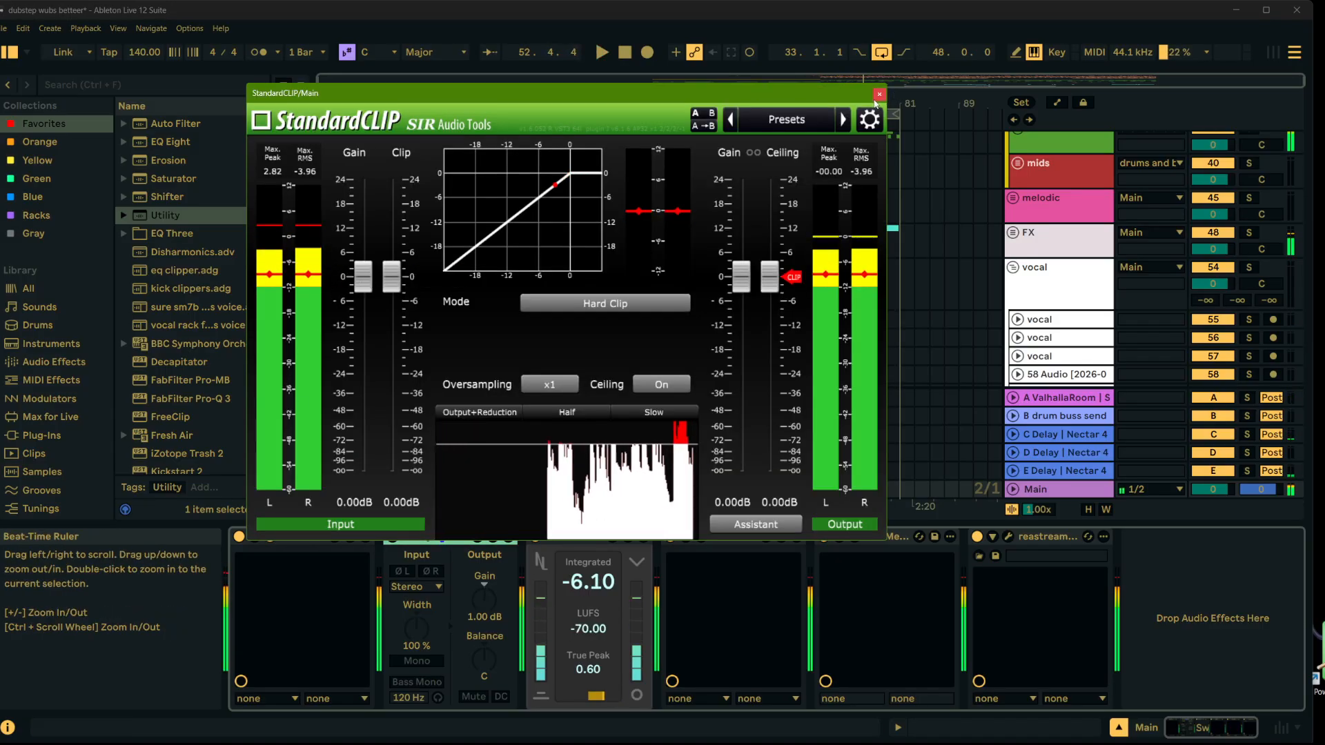
pyautogui.click(879, 94)
# Step: Insert FreeClip between the StandardCLIP and the Utility on the Main track and set its soft clip type to Cubic
pyautogui.scroll(-5, 218, 323)
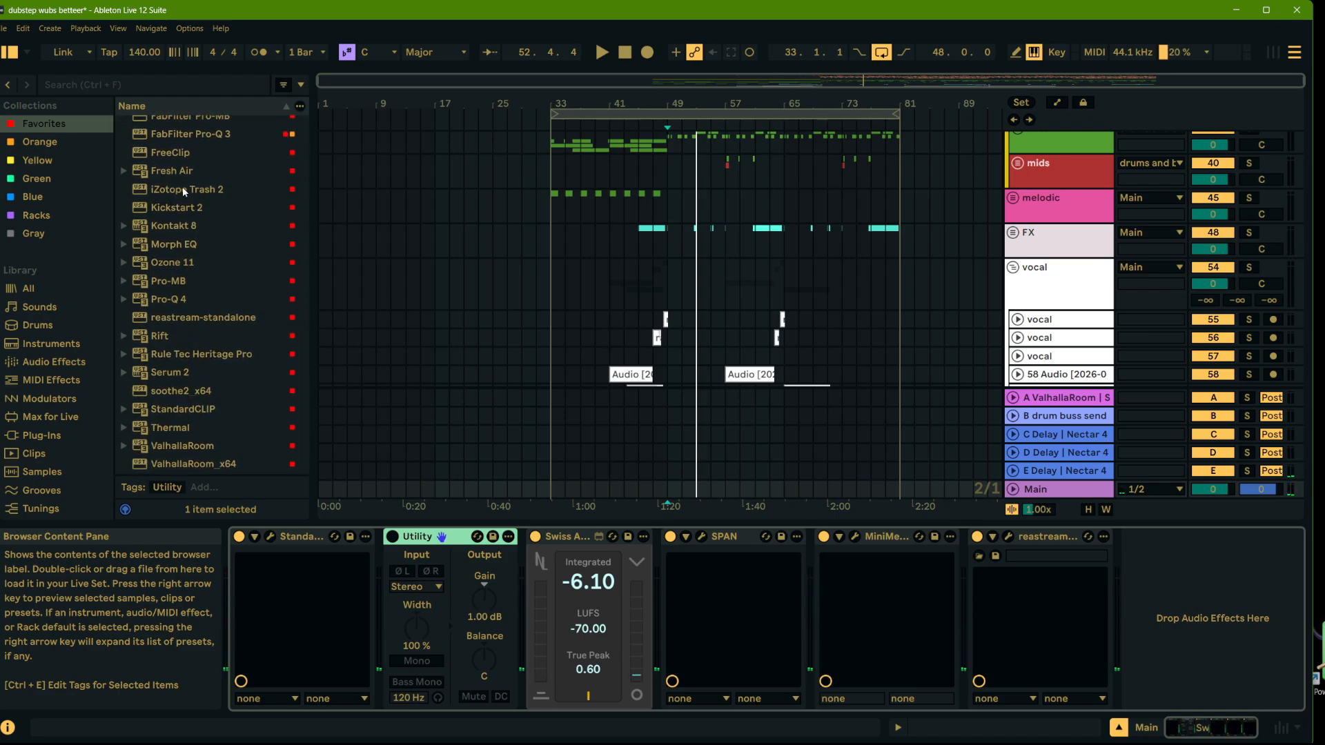
pyautogui.moveTo(175, 152); pyautogui.dragTo(387, 560)
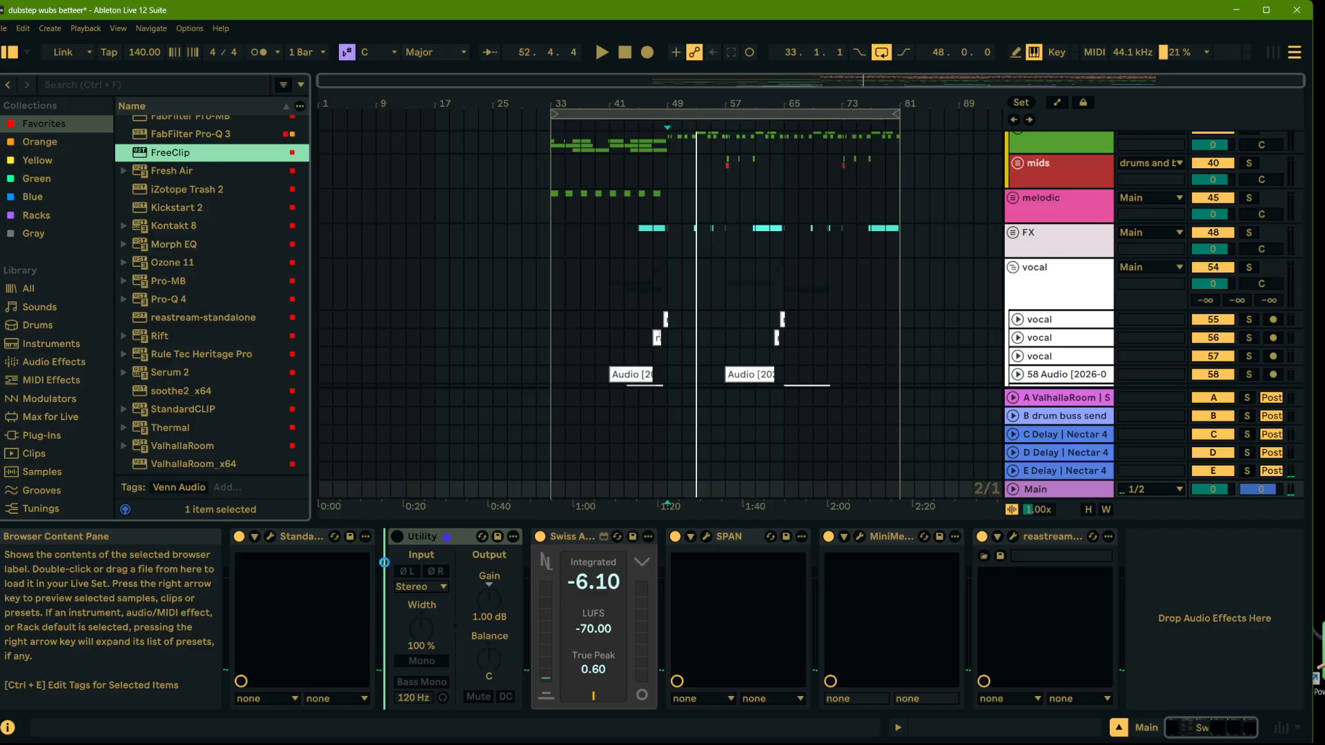
pyautogui.moveTo(736, 373); pyautogui.dragTo(755, 324)
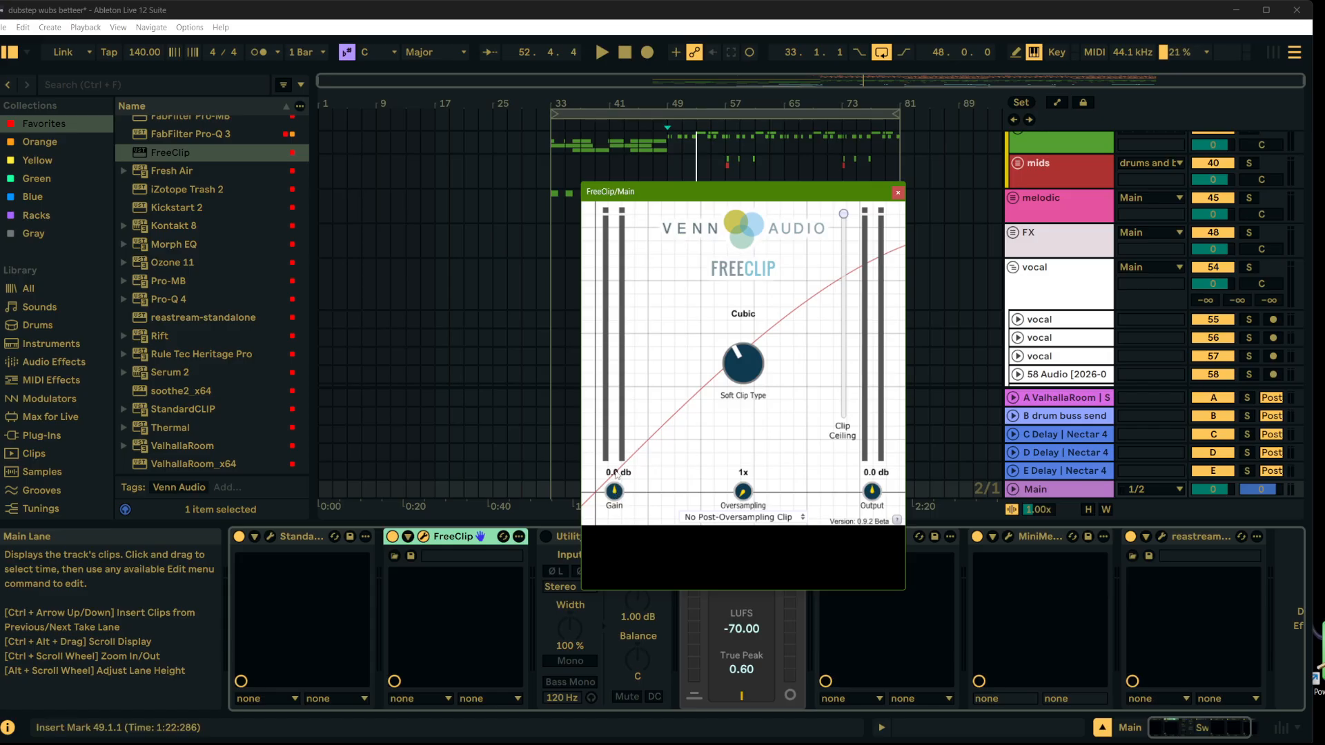
# Step: Play the mix from bar 49 with FreeClip active to check the Main track's loudness, with the plug-in window hidden
pyautogui.press('space')
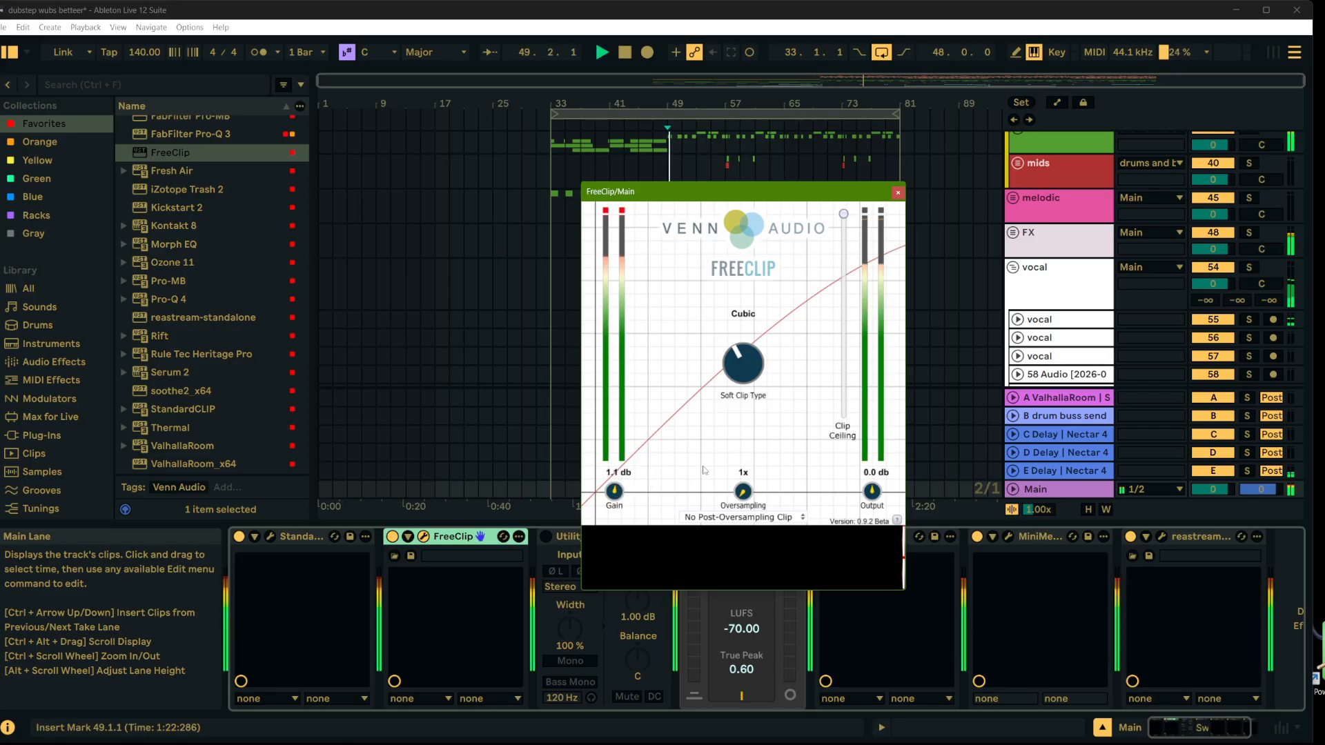
pyautogui.moveTo(783, 190); pyautogui.dragTo(719, 186)
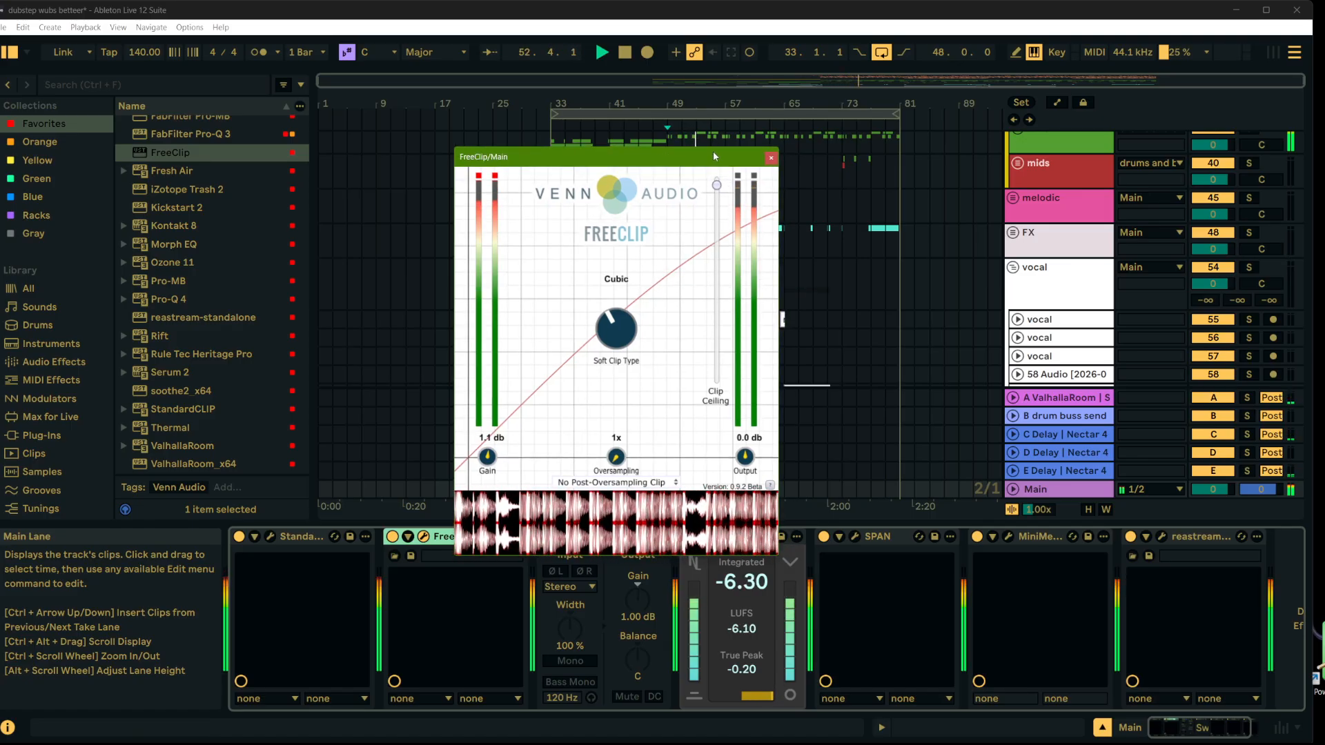
pyautogui.moveTo(714, 151); pyautogui.dragTo(414, 93)
pyautogui.hotkey('ctrl', 'alt', 'p')
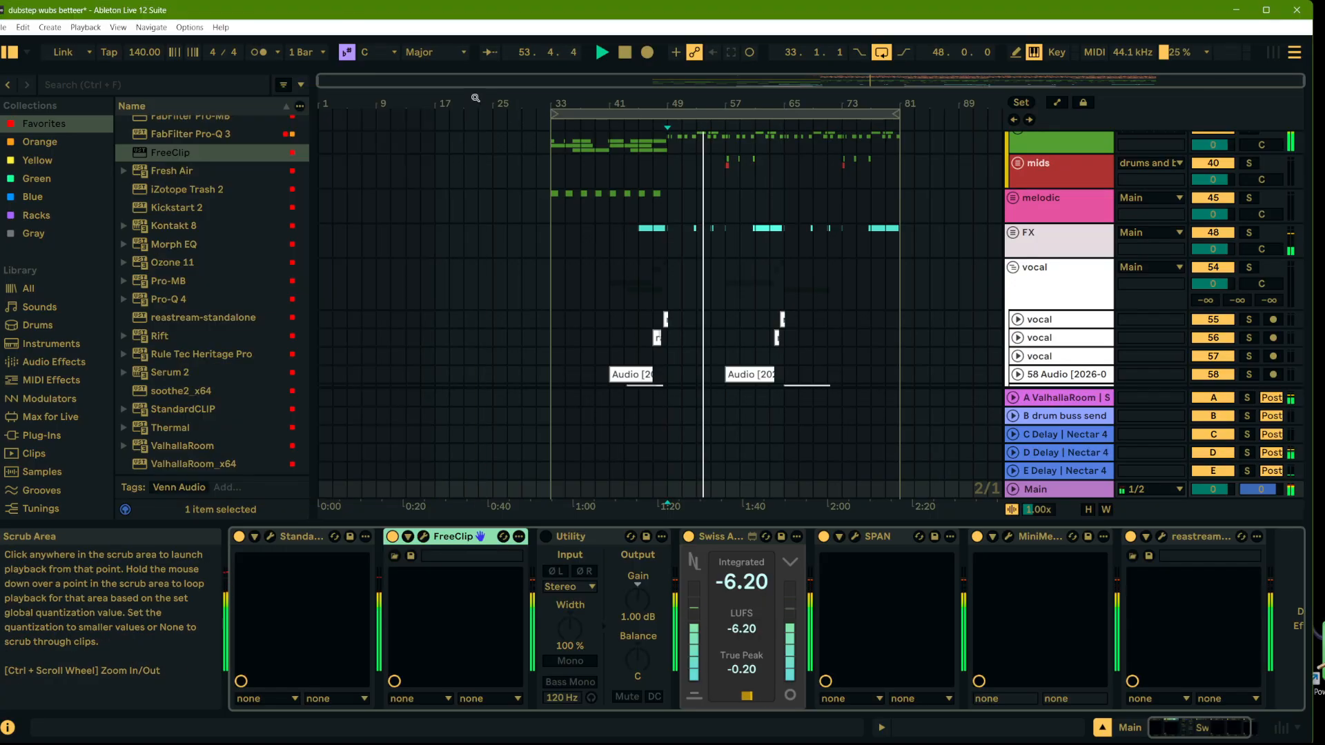
pyautogui.press('space')
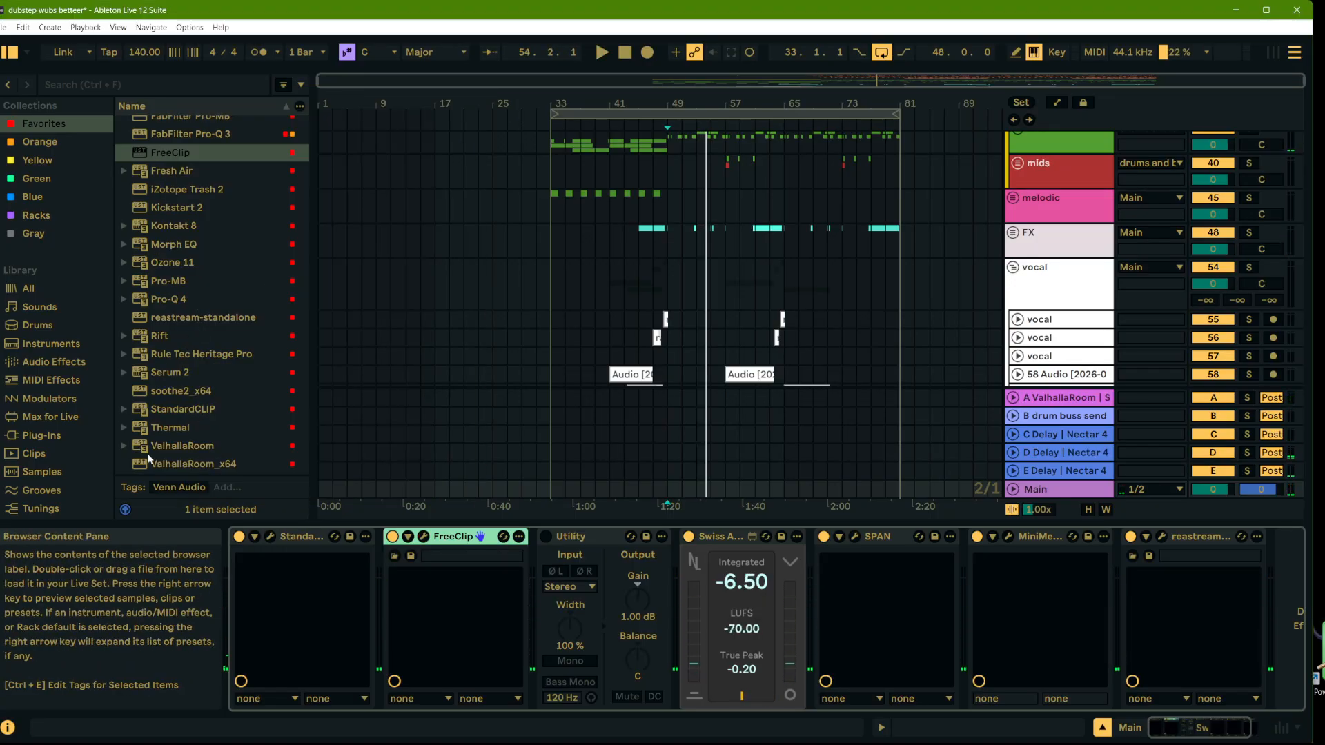
# Step: Insert a second StandardCLIP after FreeClip on the Main track and set it to Hard Clip, ceiling on and x1 oversampling
pyautogui.doubleClick(186, 409)
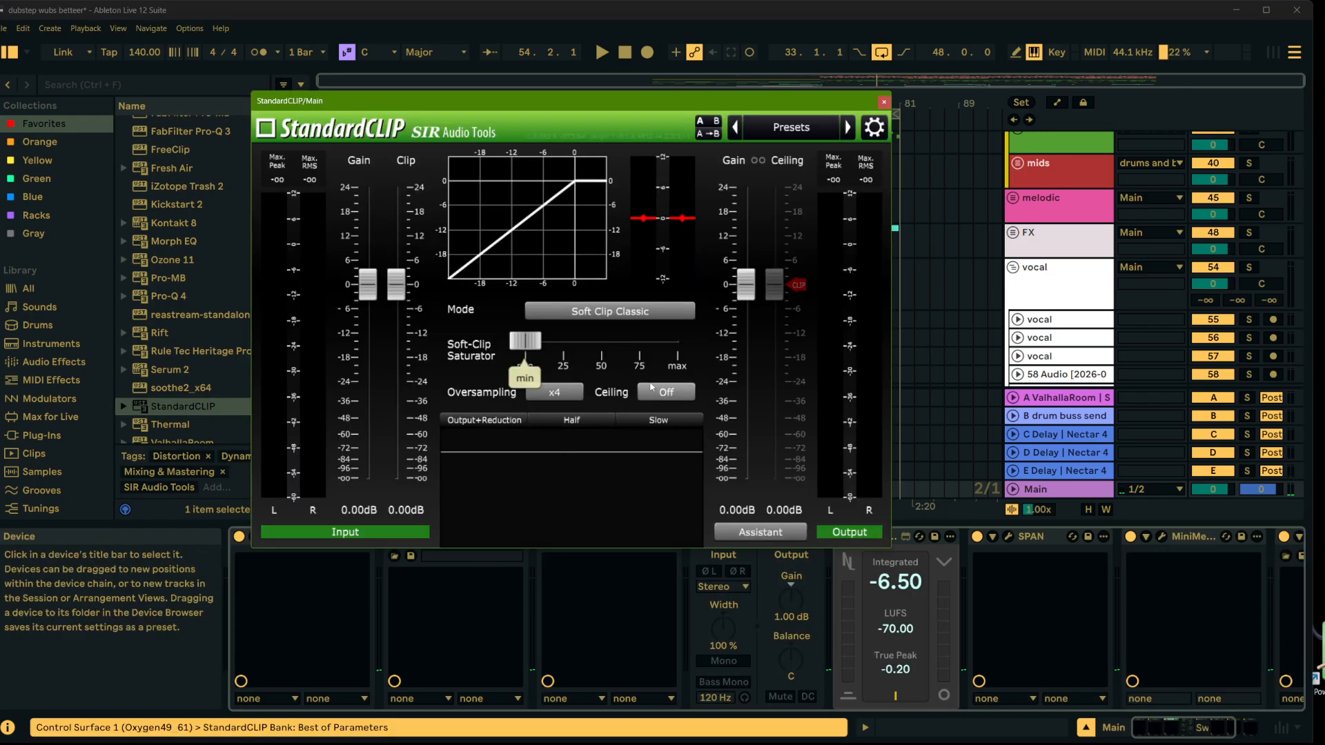
pyautogui.moveTo(653, 104); pyautogui.dragTo(739, 69)
pyautogui.click(696, 275)
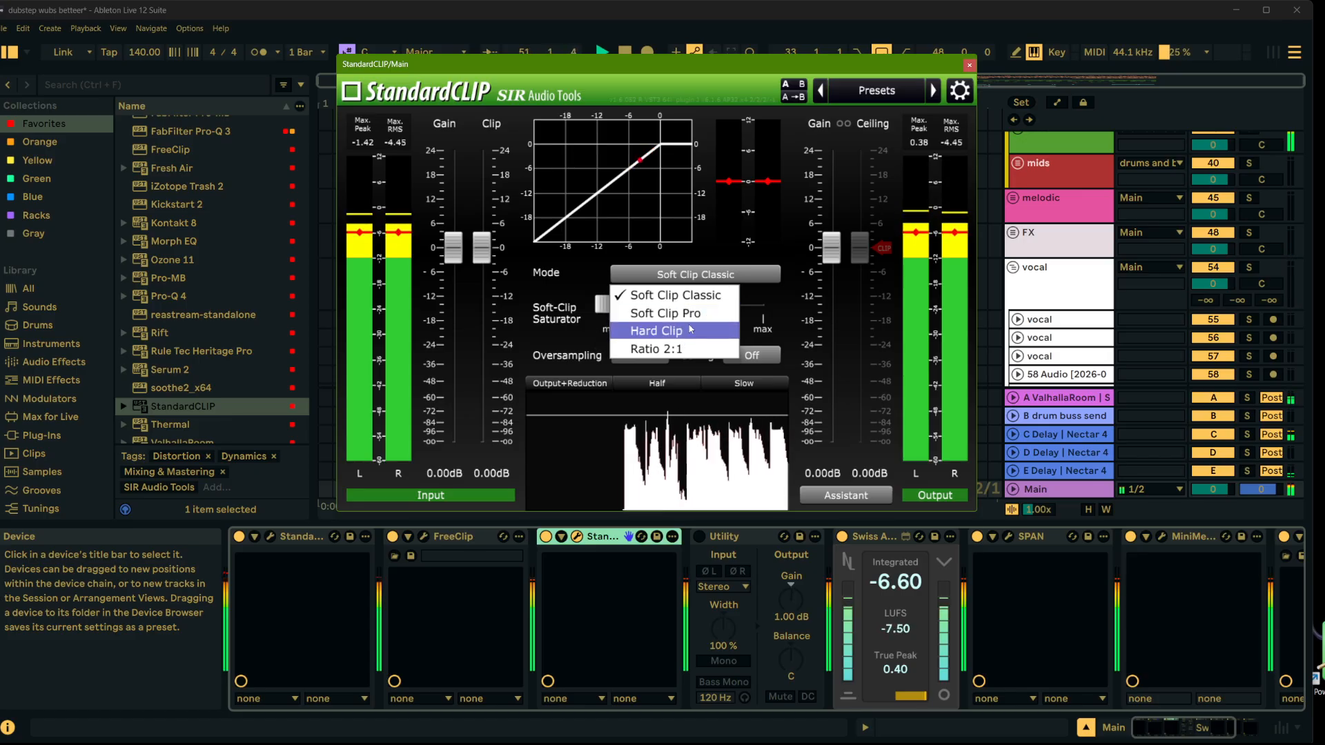
pyautogui.click(662, 327)
pyautogui.click(747, 355)
pyautogui.click(640, 355)
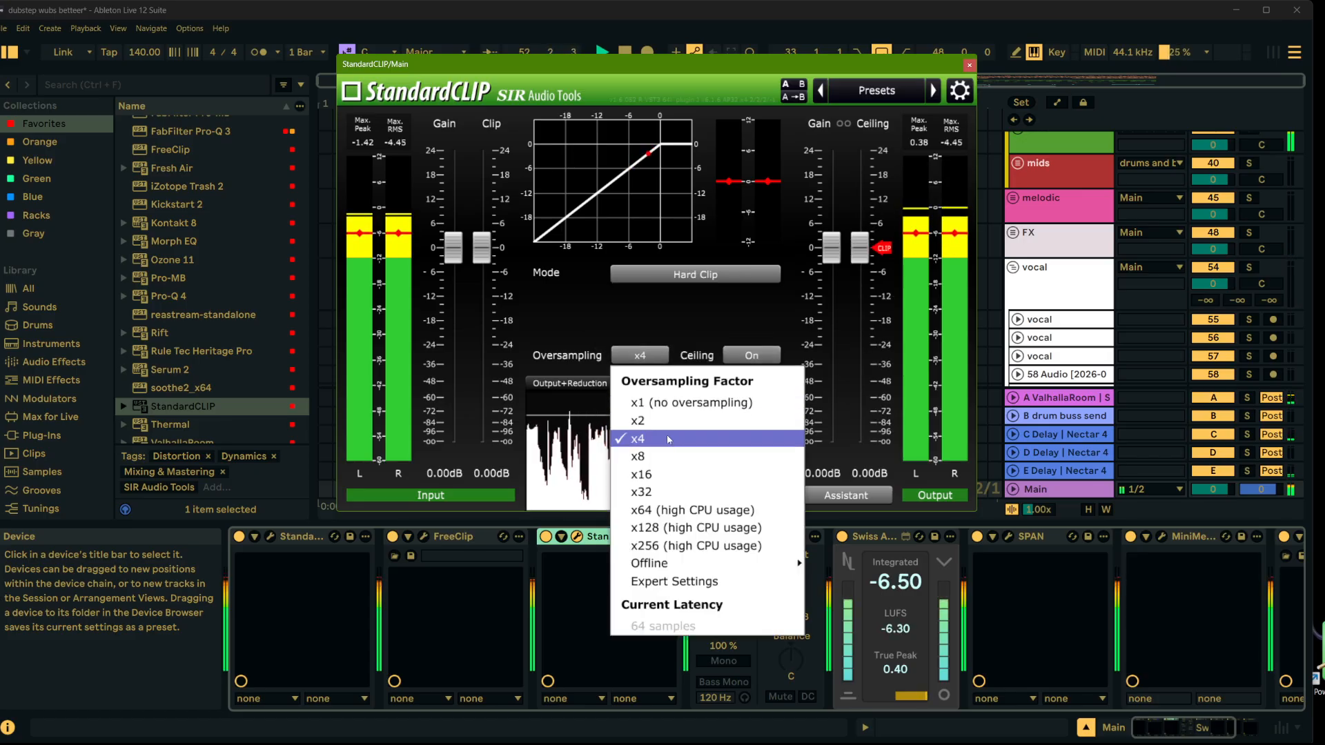
pyautogui.click(641, 450)
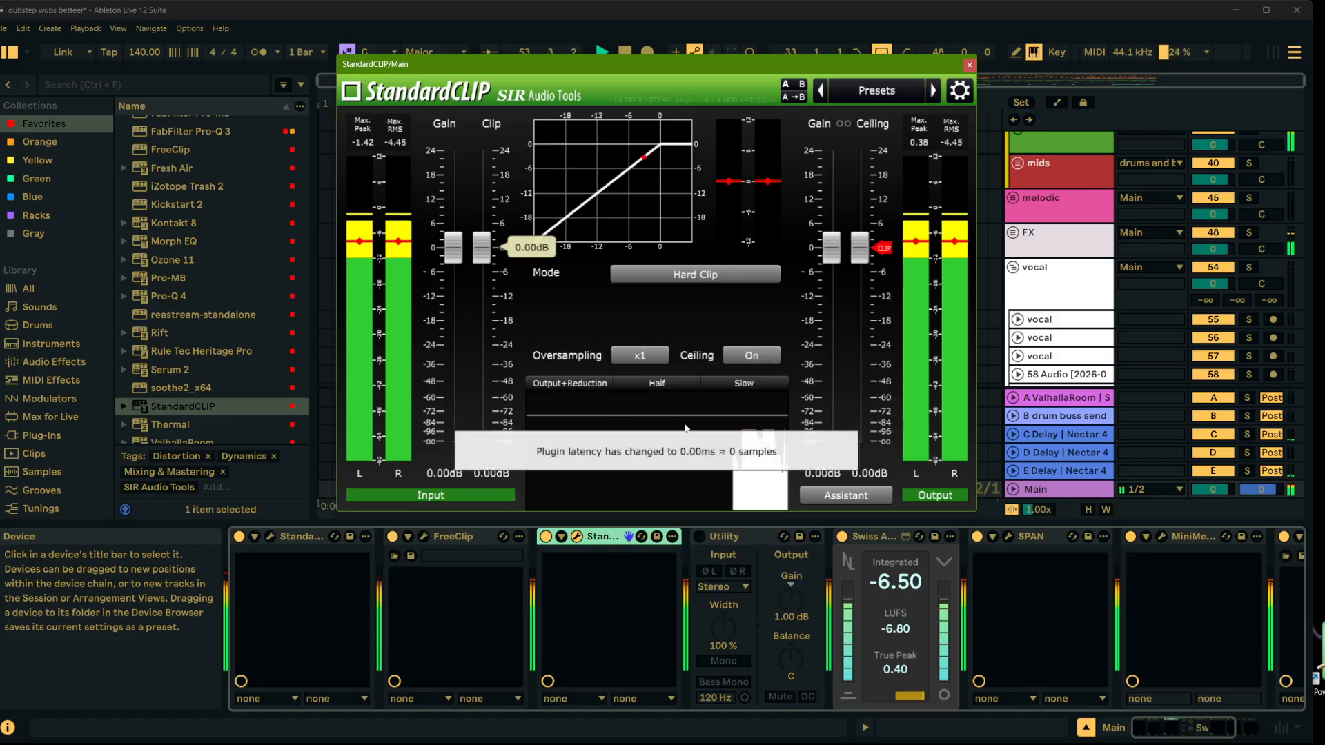
# Step: Raise the hard-clipping StandardCLIP's input gain to 1.60 dB while the mix plays
pyautogui.moveTo(804, 61); pyautogui.dragTo(685, 66)
pyautogui.moveTo(337, 260); pyautogui.dragTo(339, 256)
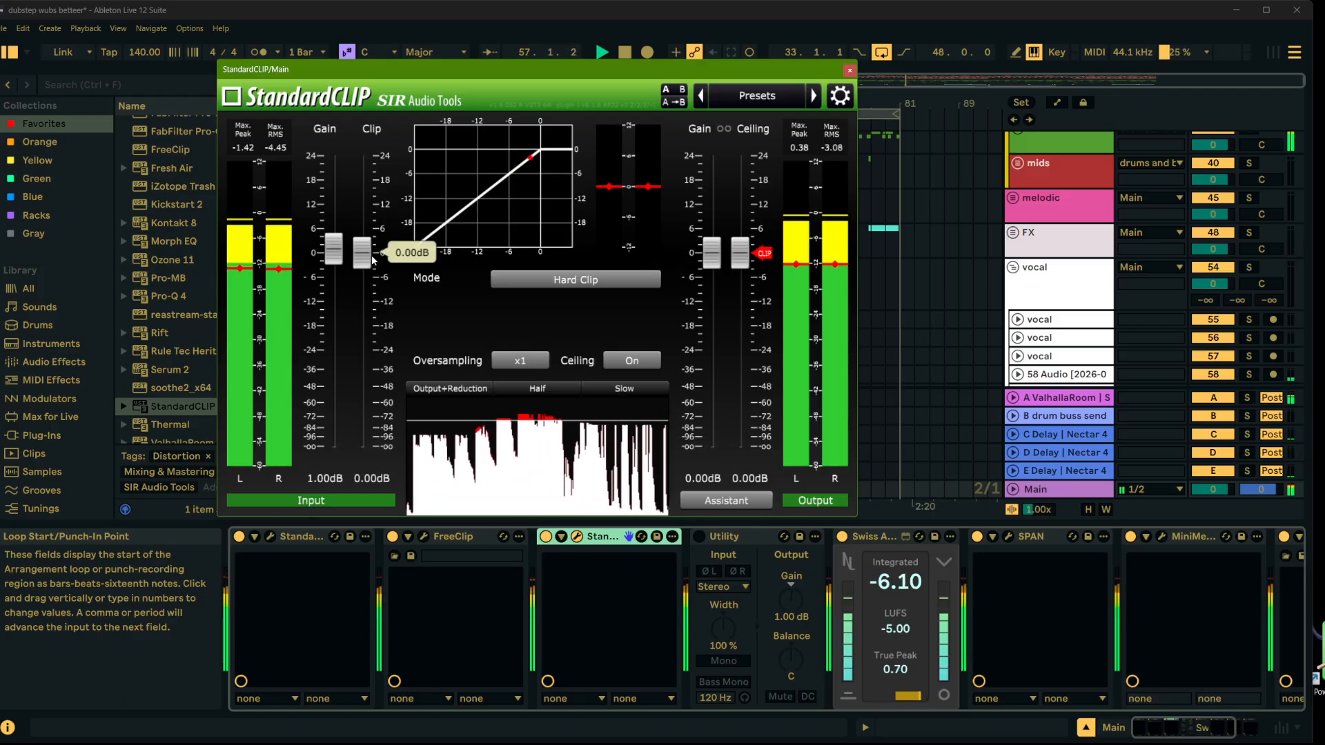
pyautogui.moveTo(692, 266)
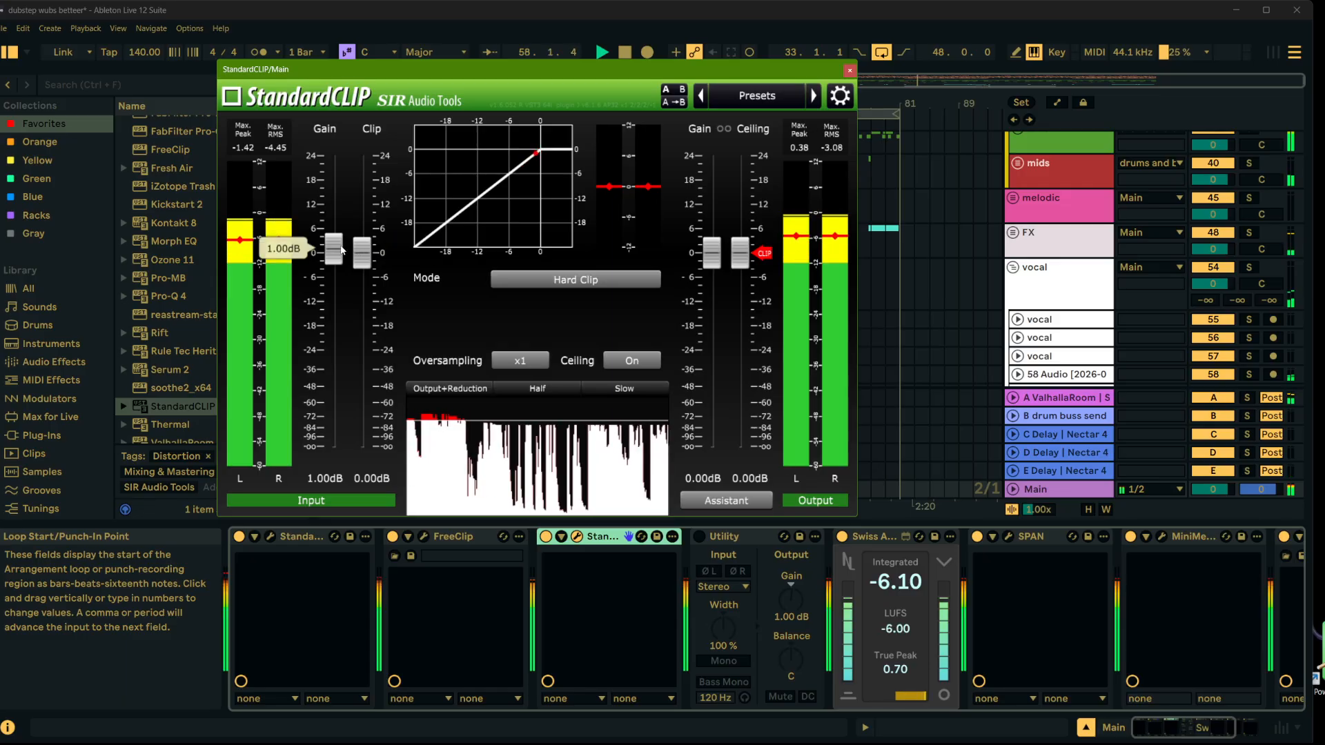
pyautogui.moveTo(364, 254)
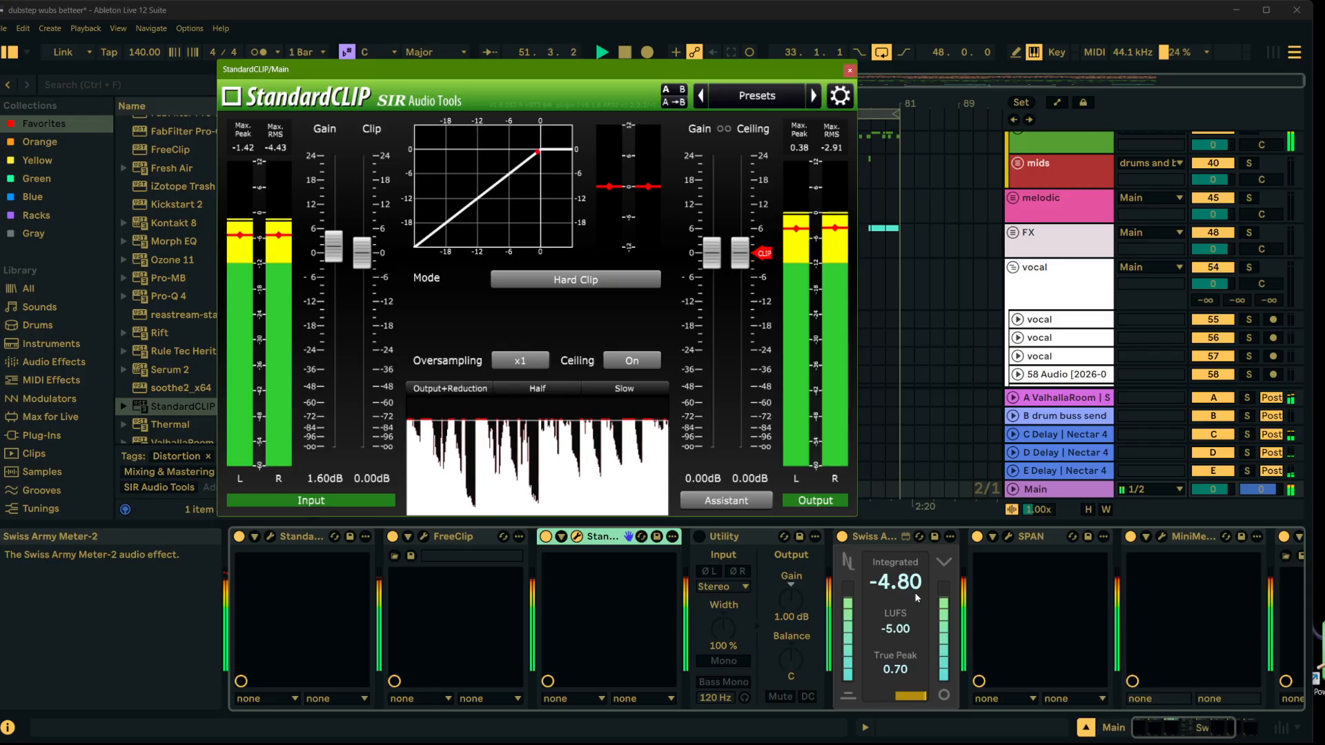
pyautogui.press('space')
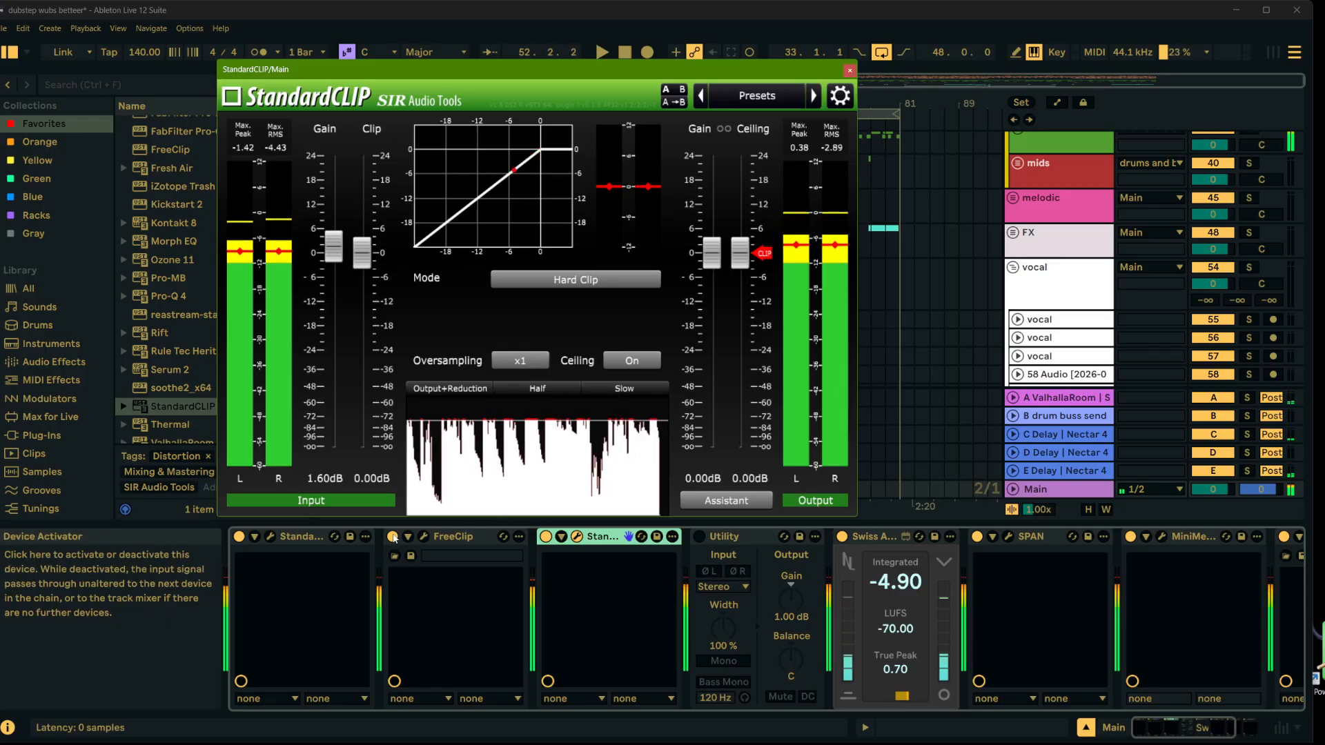
# Step: Group FreeClip and the hard-clipping StandardCLIP on the Main track into an audio effect rack
pyautogui.click(393, 536)
pyautogui.click(394, 537)
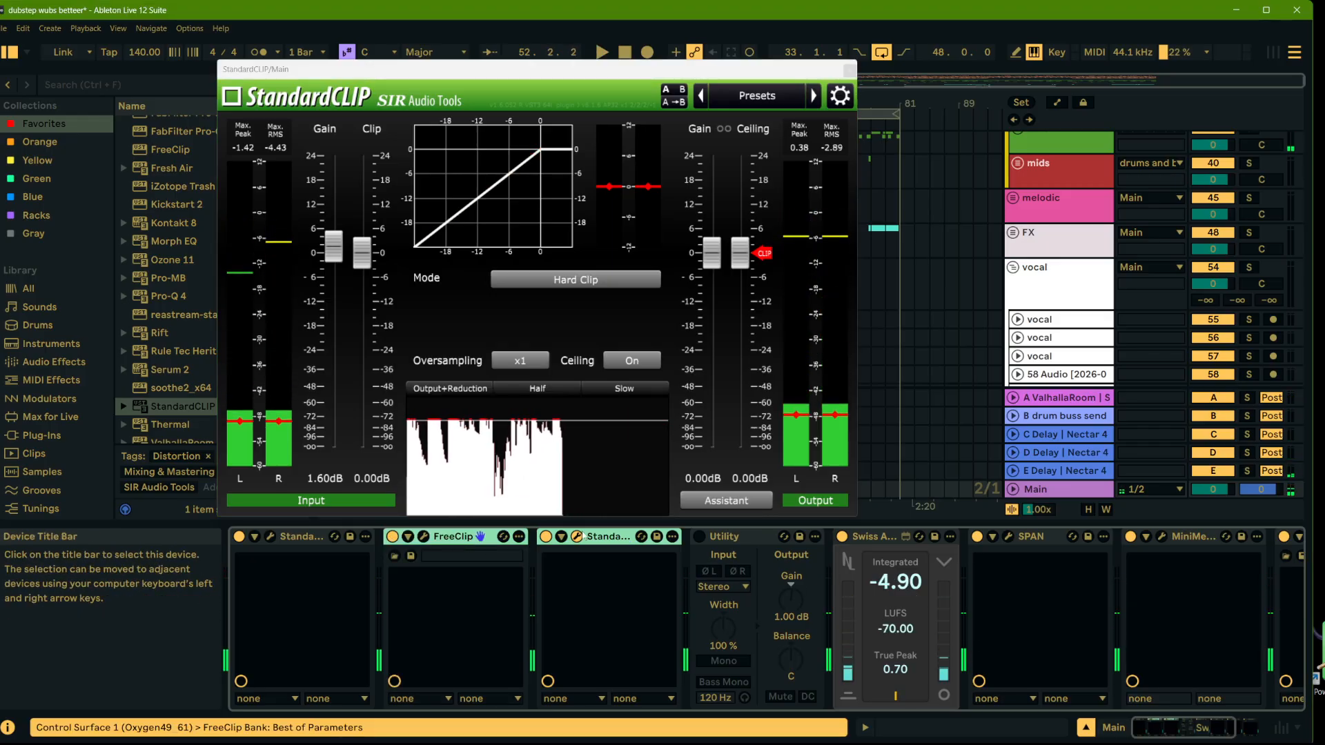
pyautogui.hotkey('ctrl', 'g')
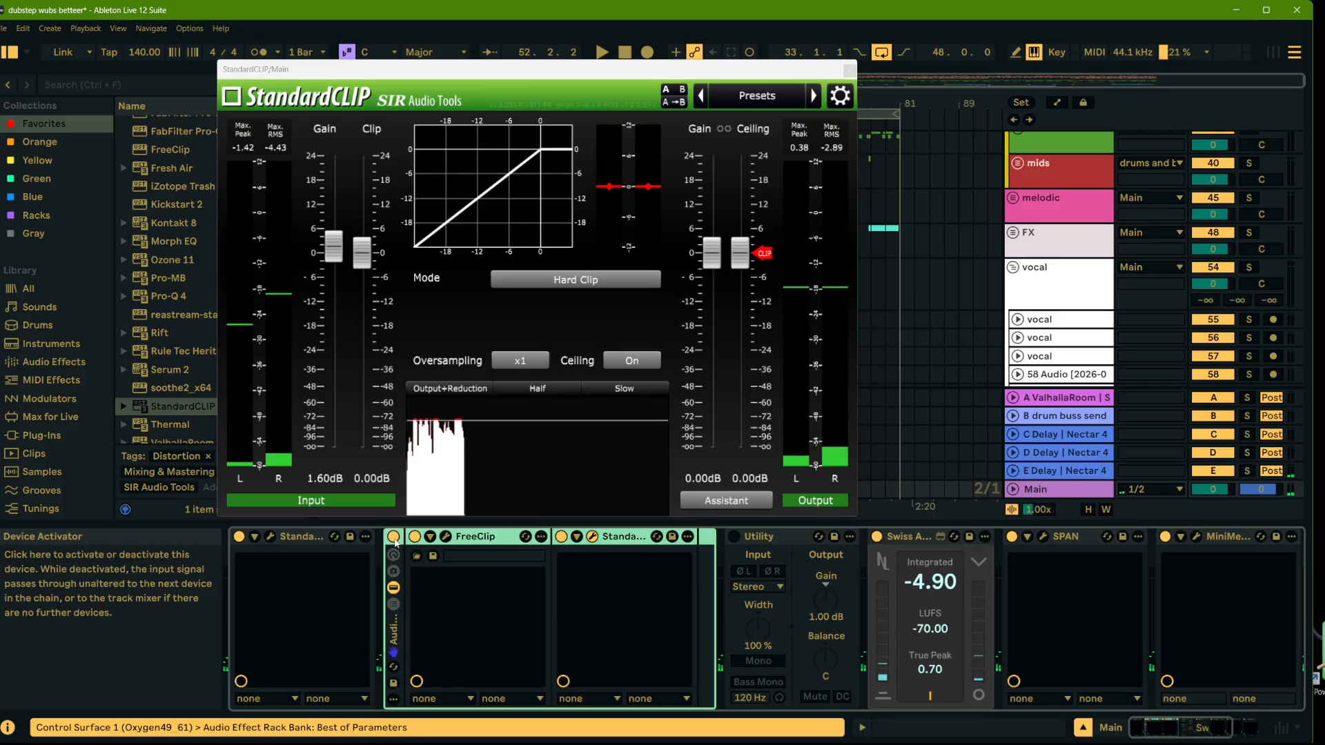
# Step: Play the mix repeatedly from bar 49 to compare its loudness with the clipping rack bypassed and active
pyautogui.press('space')
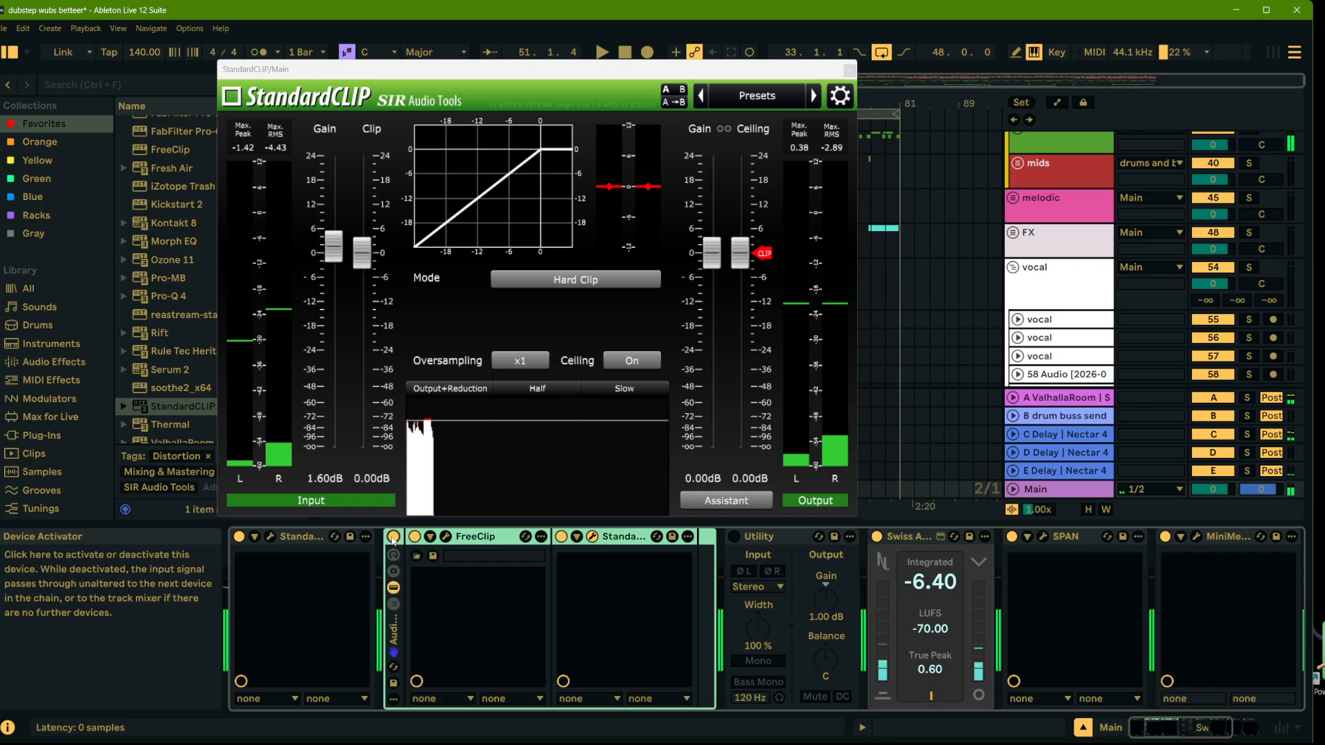
pyautogui.press('space')
pyautogui.press('space')
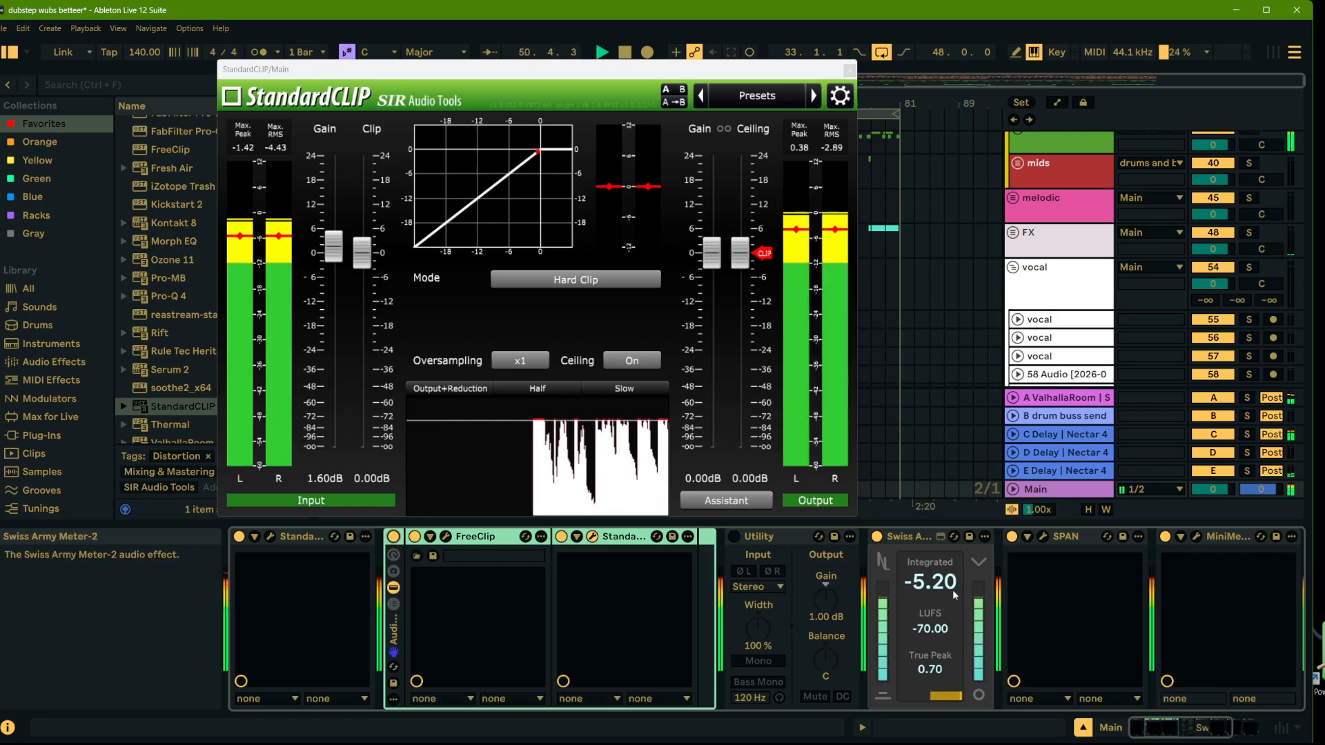
pyautogui.press('space')
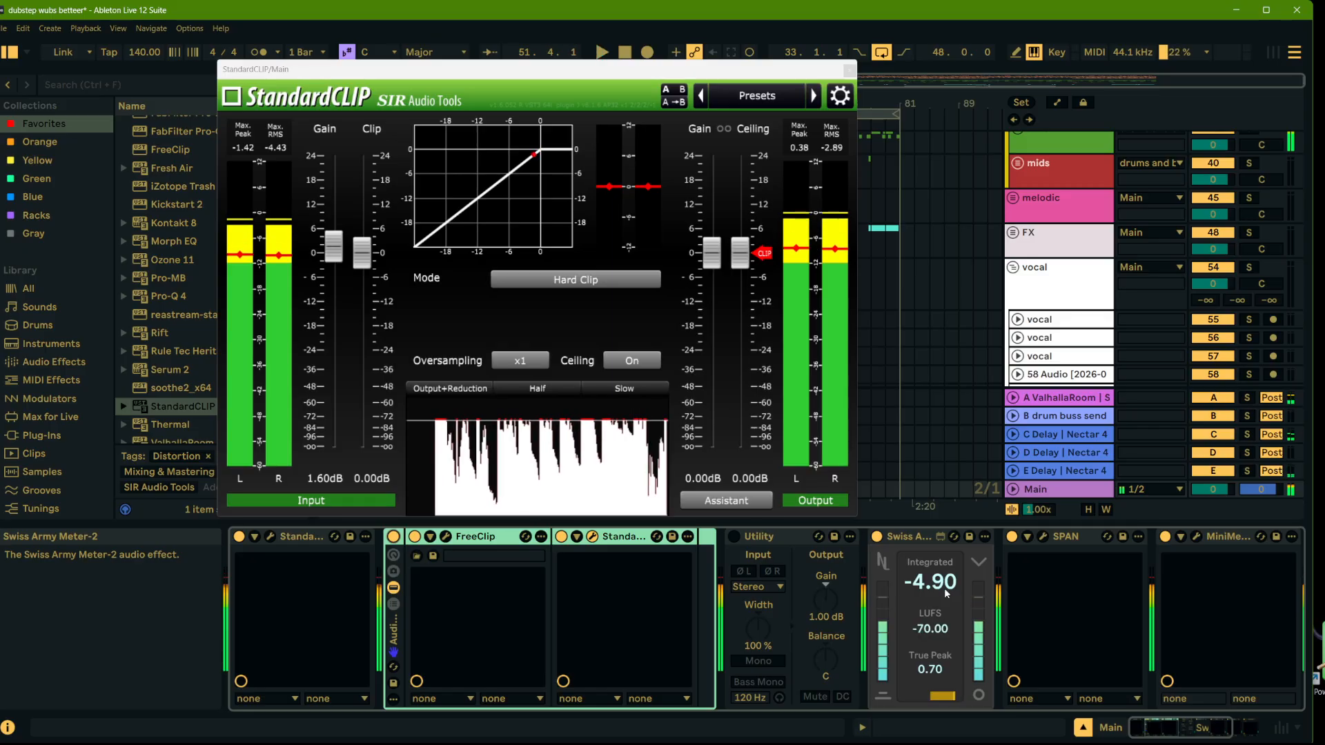
pyautogui.press('space')
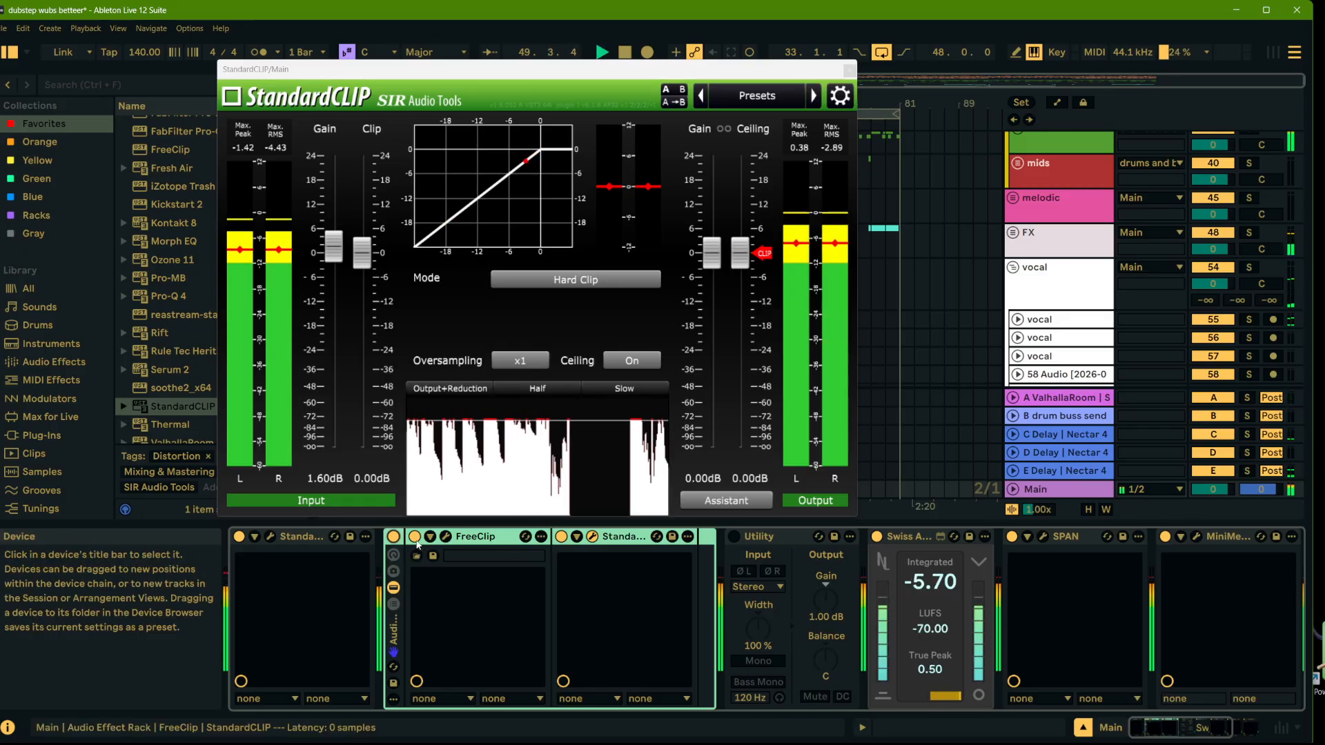
# Step: Bypass FreeClip and insert another StandardCLIP in front of it inside the Main track's rack
pyautogui.click(415, 537)
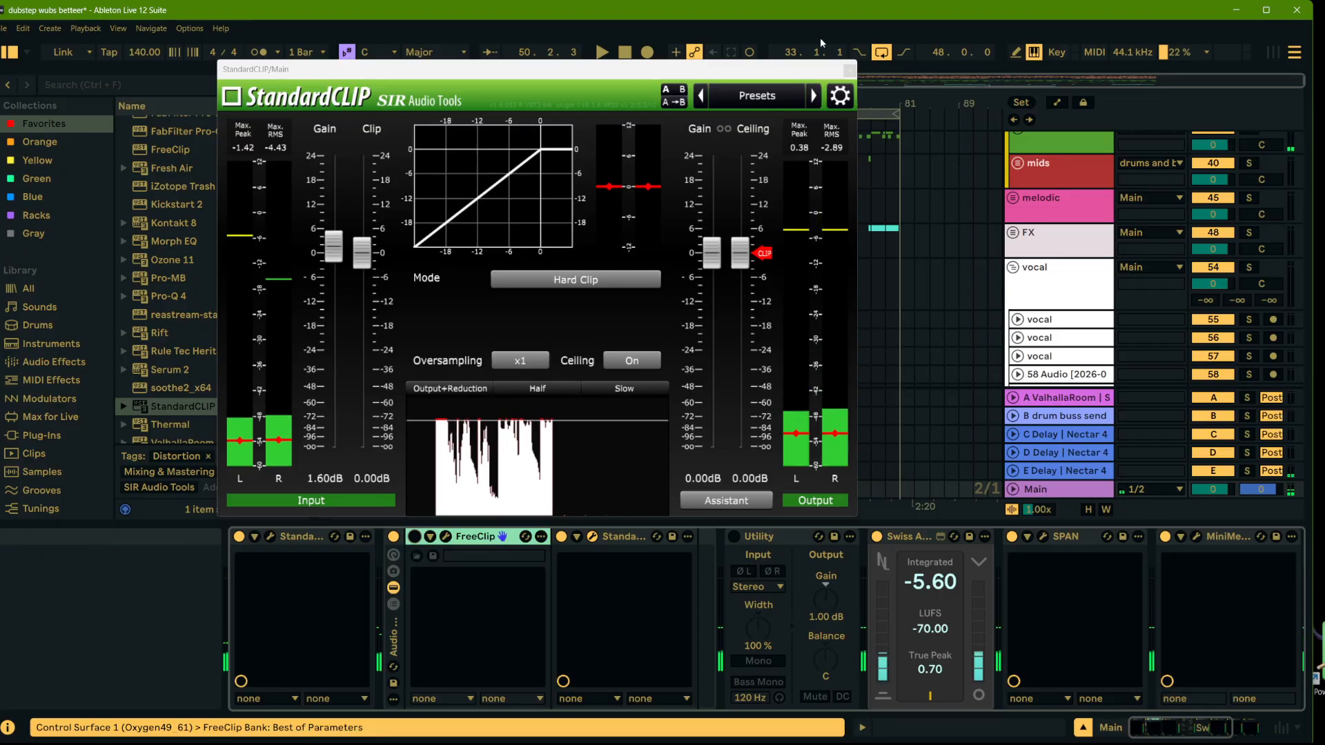
pyautogui.click(850, 71)
pyautogui.click(185, 406)
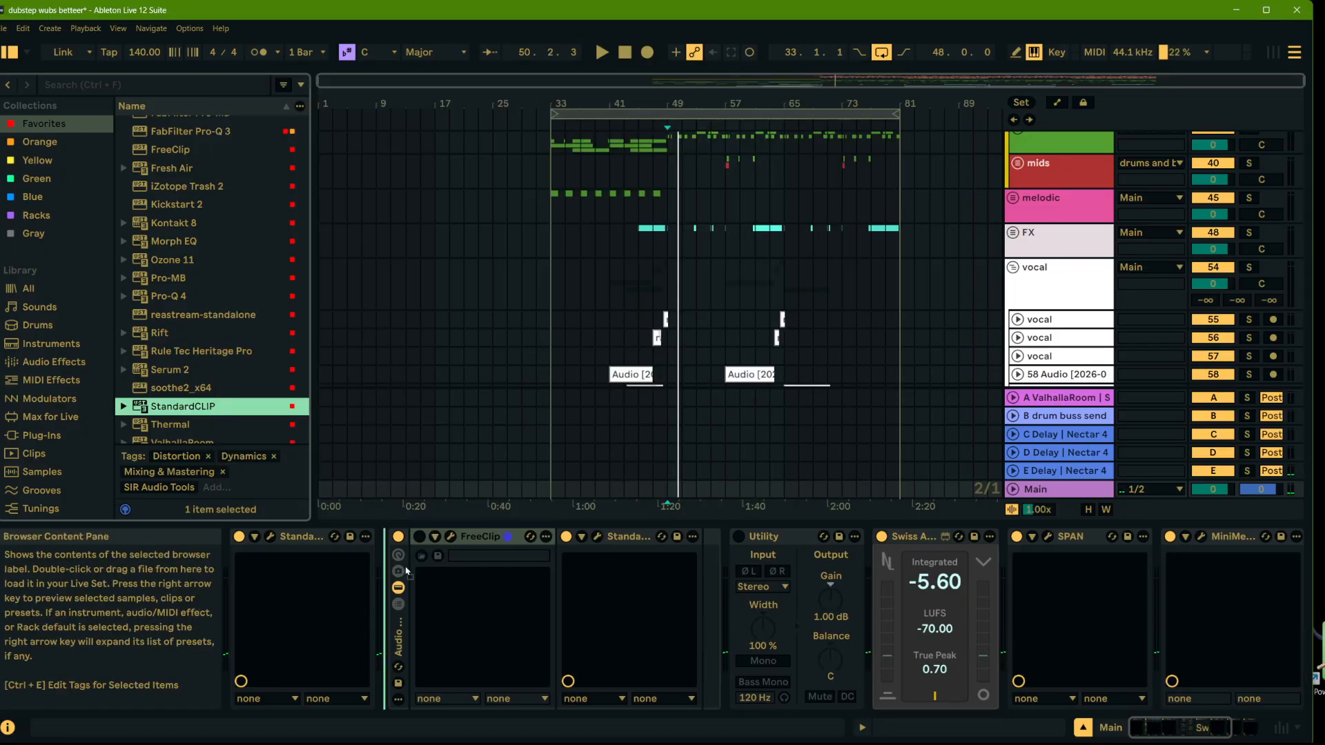
pyautogui.moveTo(412, 567); pyautogui.dragTo(416, 574)
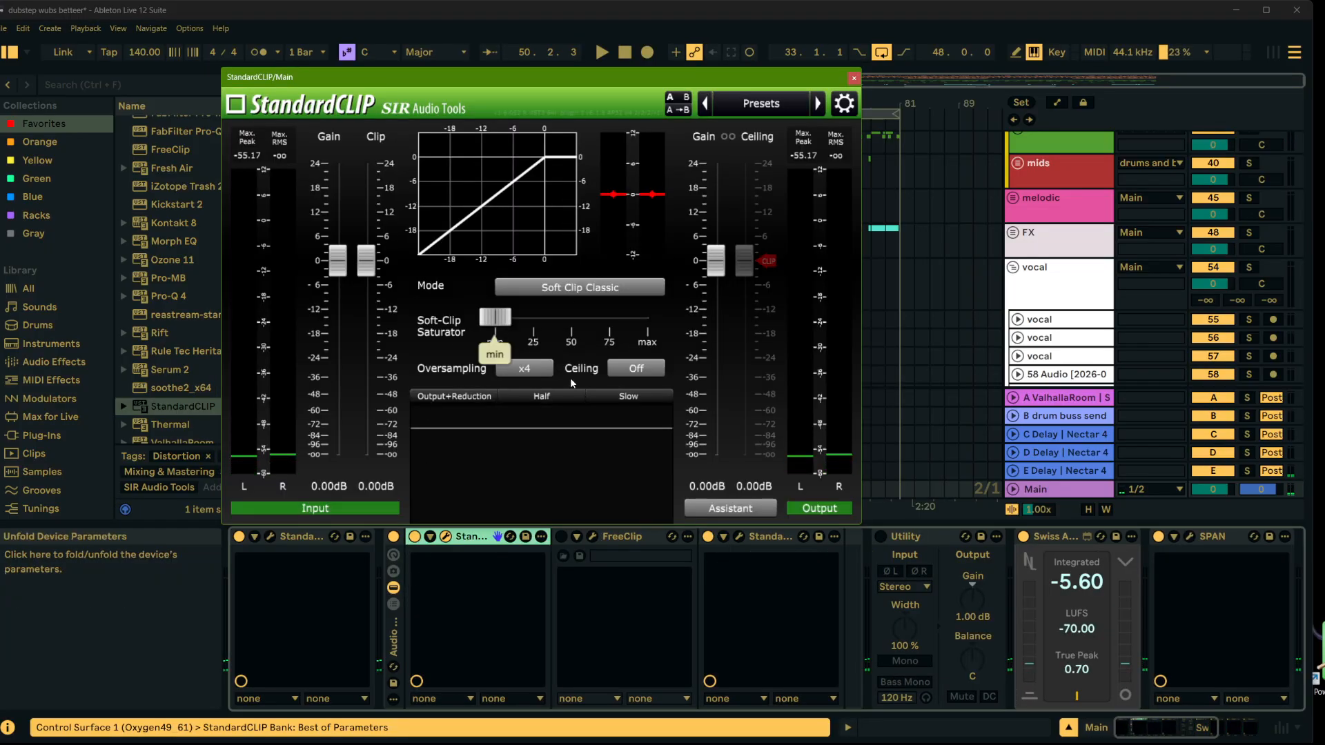
# Step: Set the new StandardCLIP's mode to Soft Clip Pro and turn its ceiling on
pyautogui.click(540, 288)
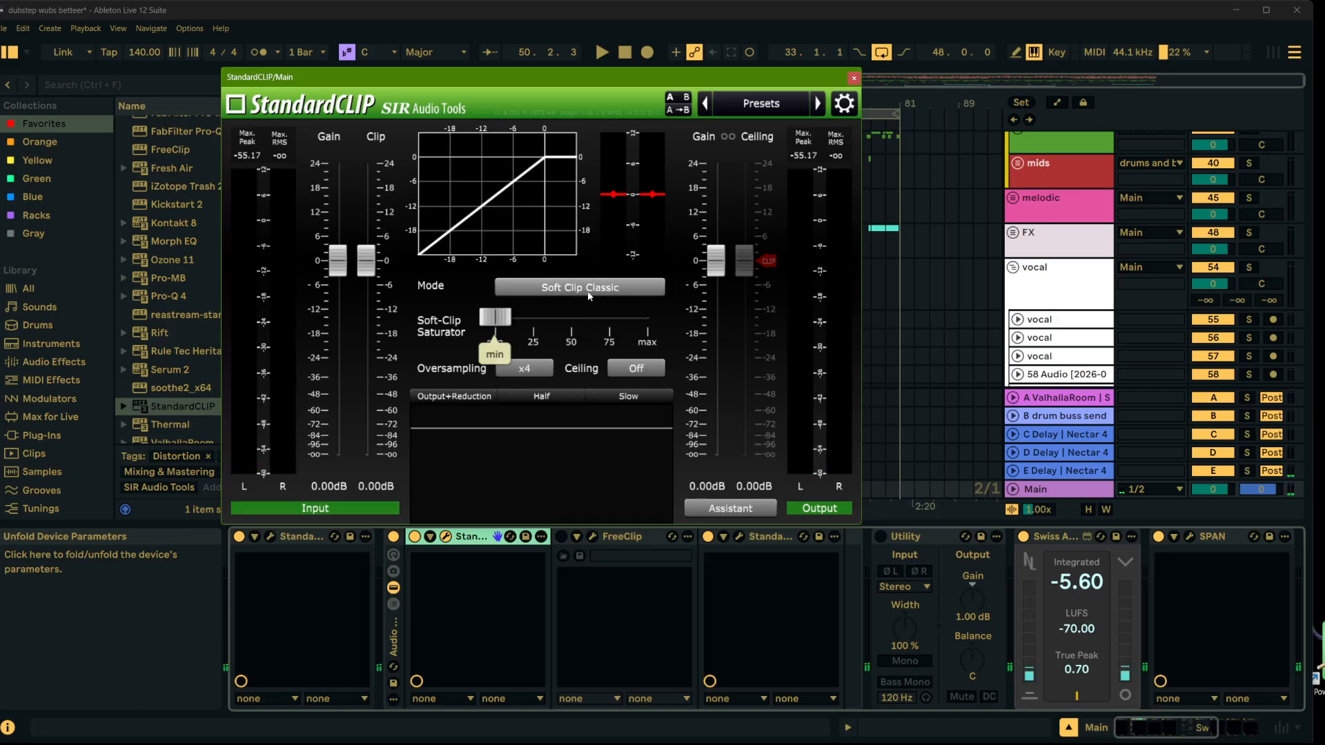
pyautogui.click(581, 327)
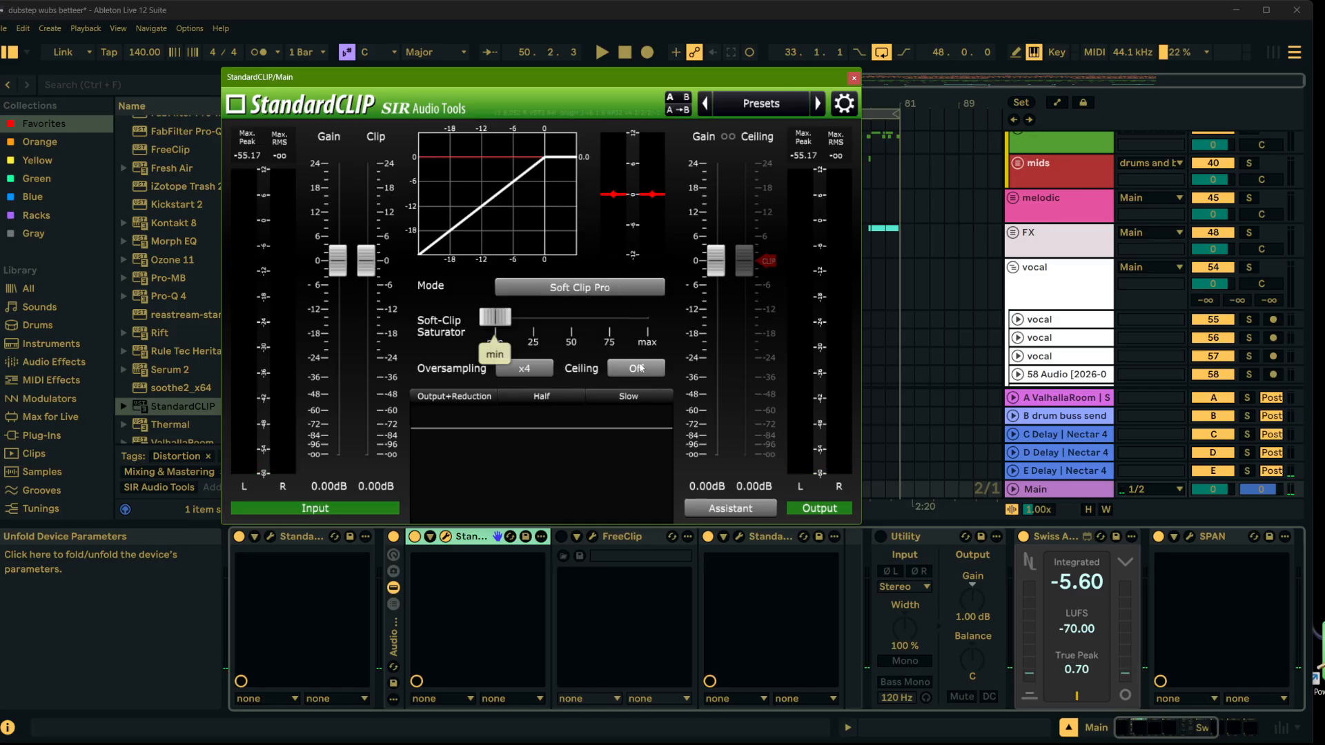
pyautogui.click(640, 368)
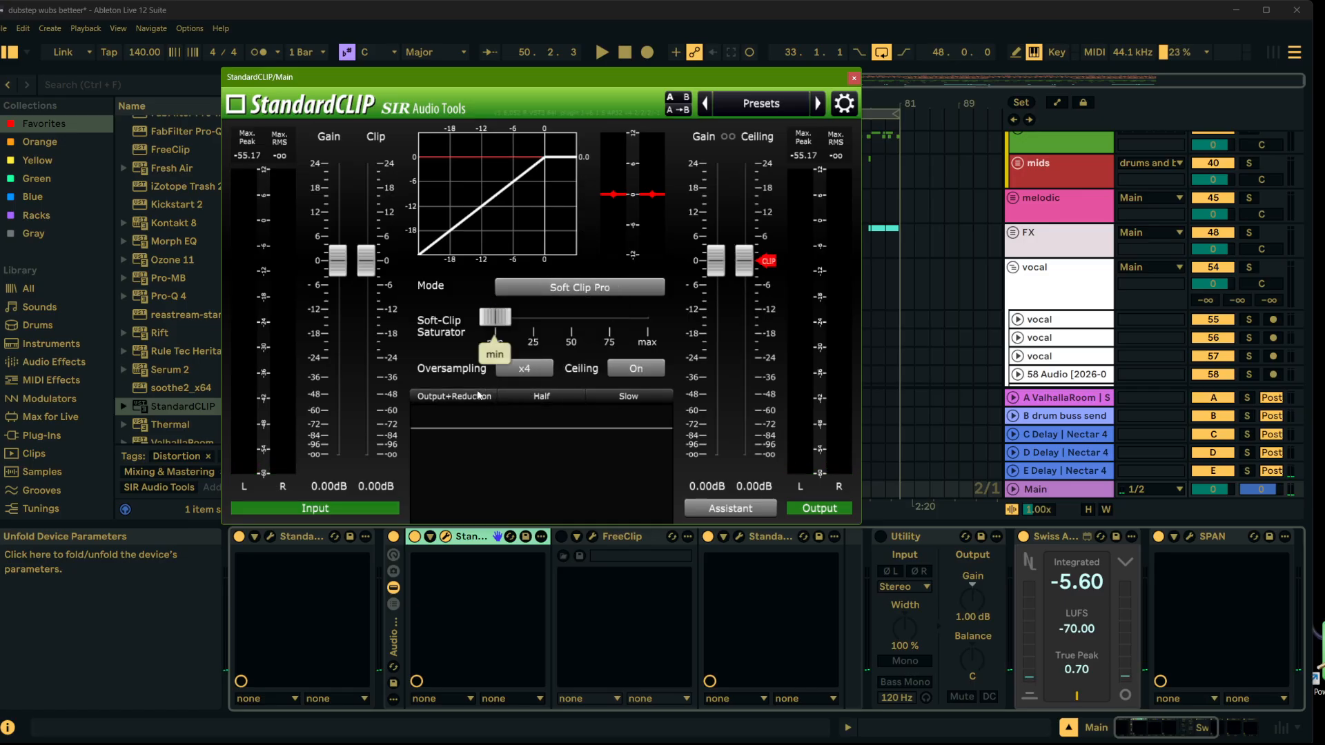
# Step: Try a -1.00 dB ceiling and 1.80 dB input gain in the Soft Clip Pro StandardCLIP during playback
pyautogui.press('space')
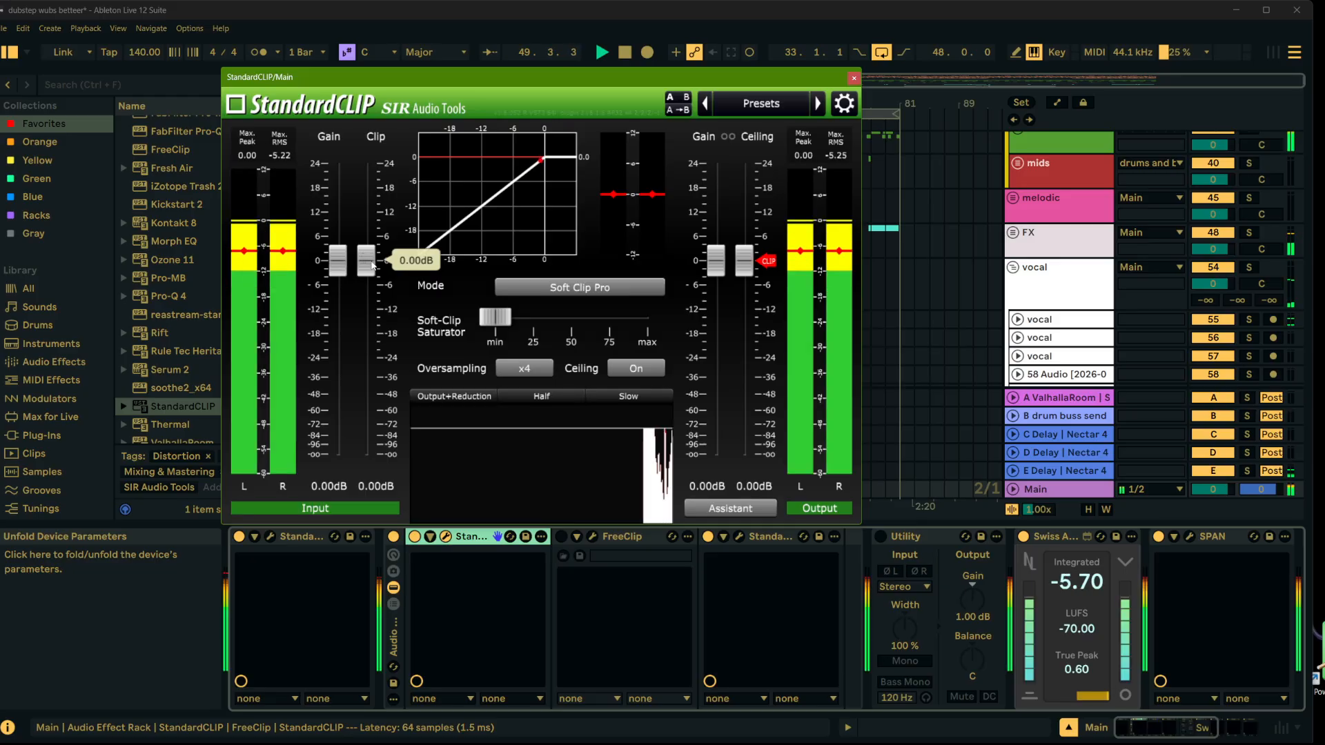
pyautogui.scroll(-2, 752, 263)
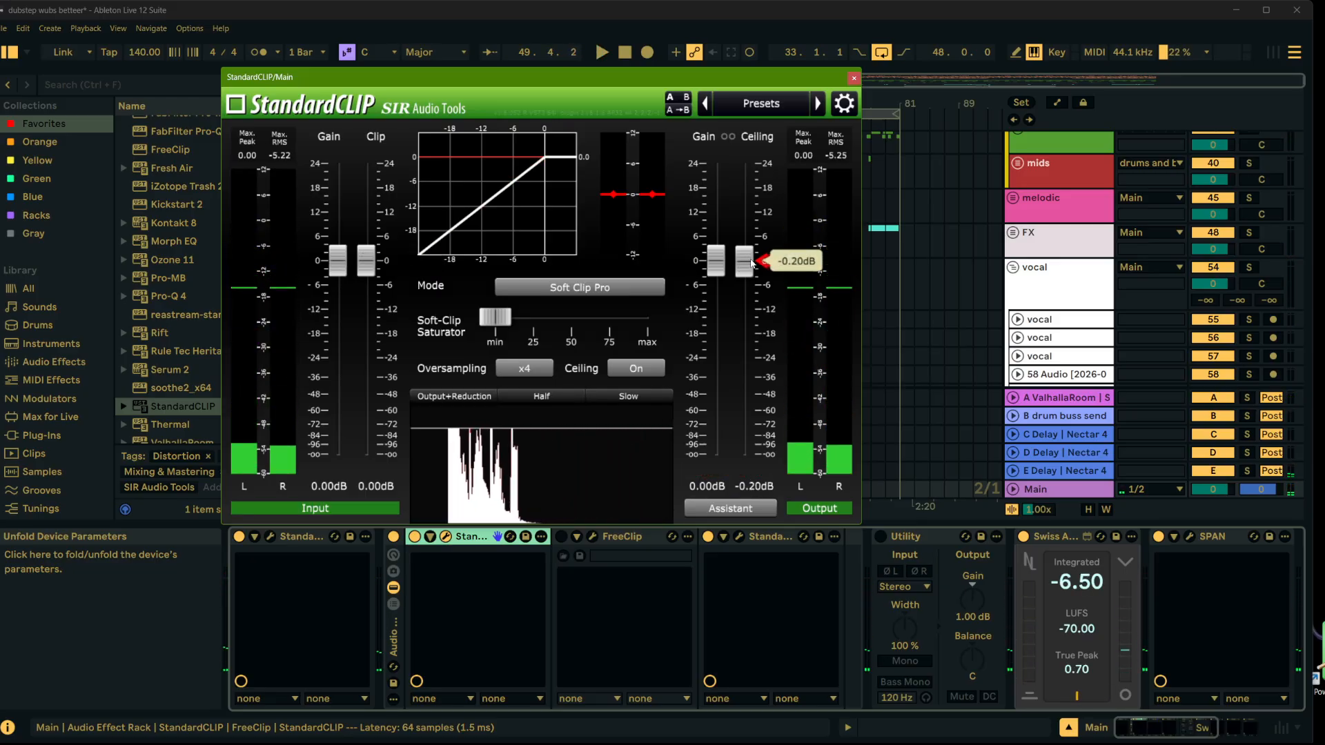
pyautogui.scroll(-6, 751, 263)
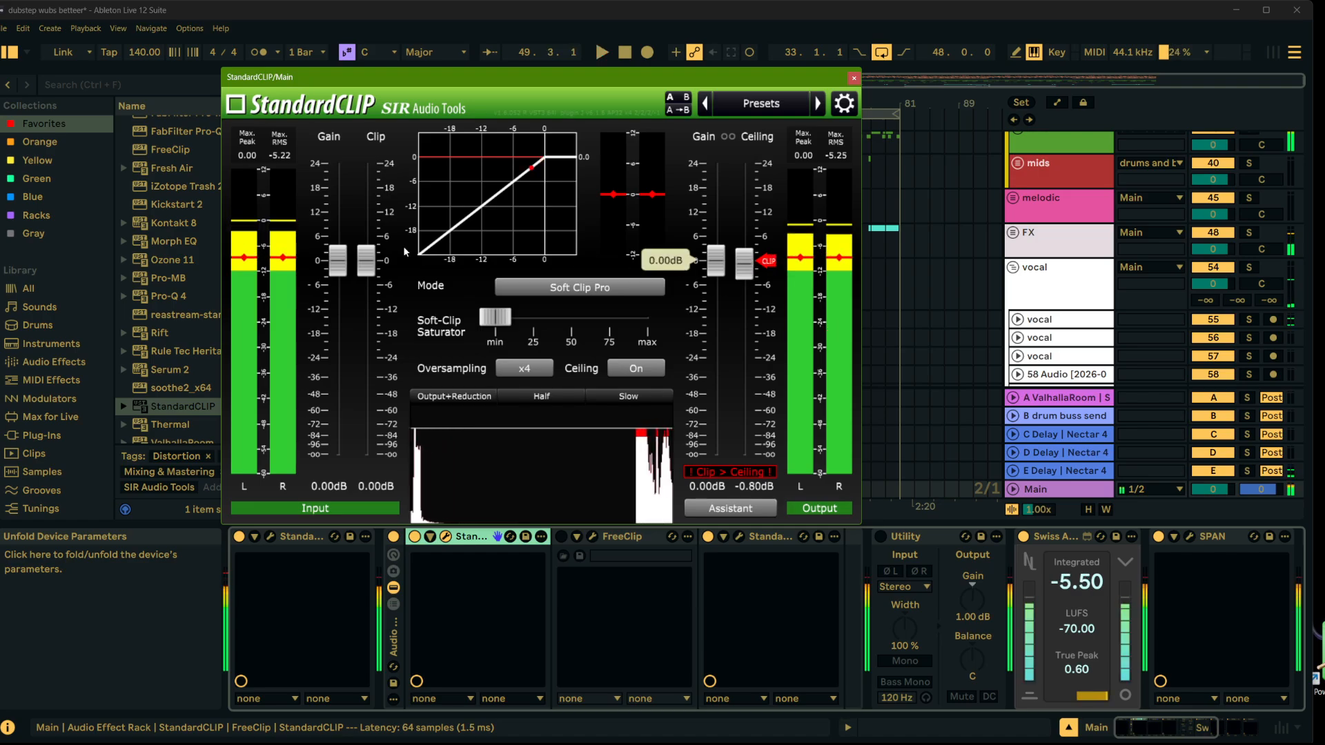
pyautogui.moveTo(342, 266)
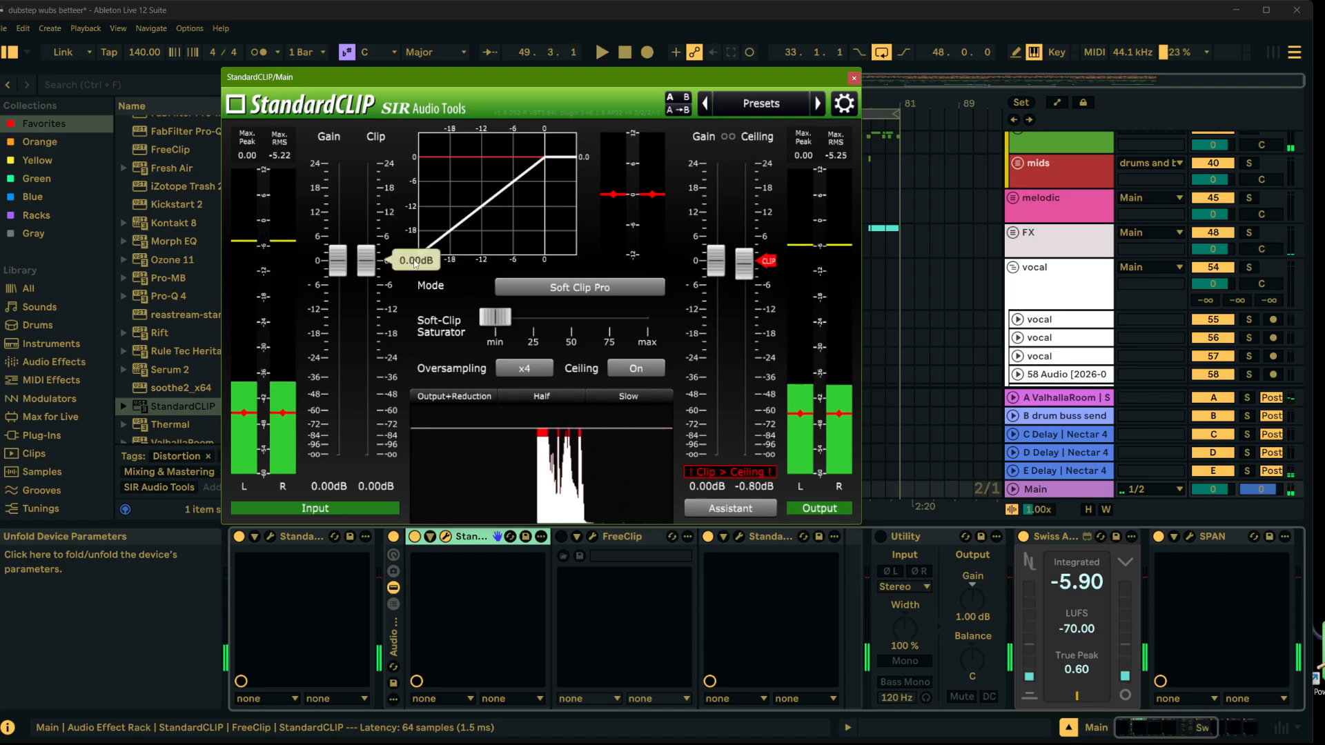
pyautogui.scroll(4, 343, 266)
pyautogui.moveTo(349, 259); pyautogui.dragTo(350, 253)
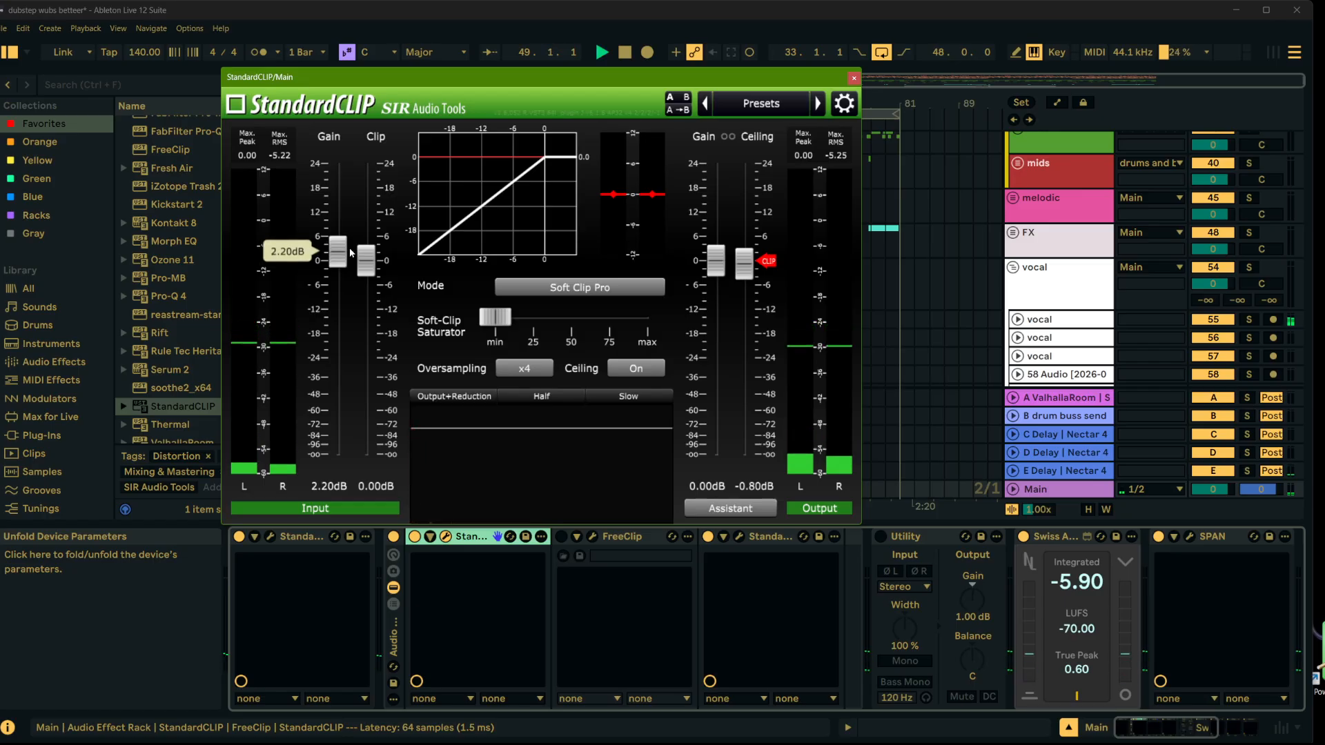
pyautogui.moveTo(747, 265)
pyautogui.scroll(-2, 745, 266)
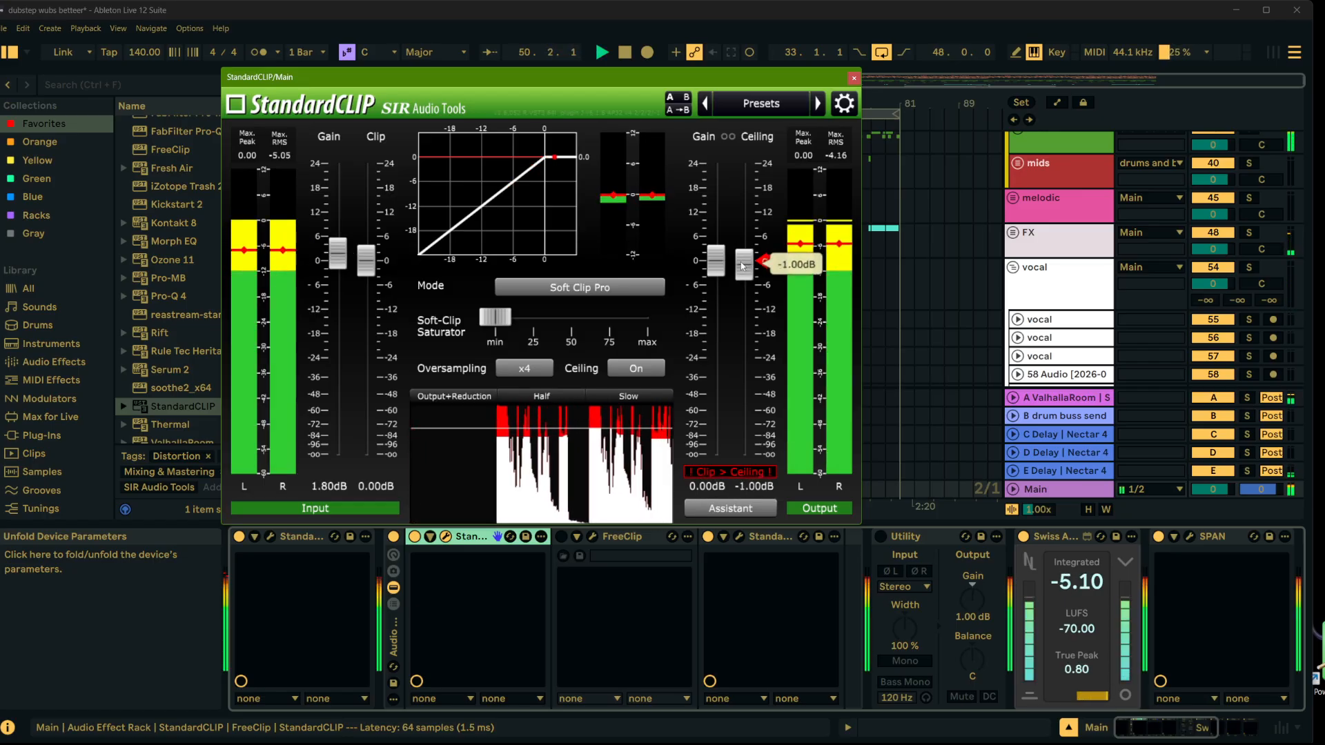
# Step: Reset the Soft Clip Pro StandardCLIP's input gain and ceiling to 0.00 dB
pyautogui.moveTo(329, 237)
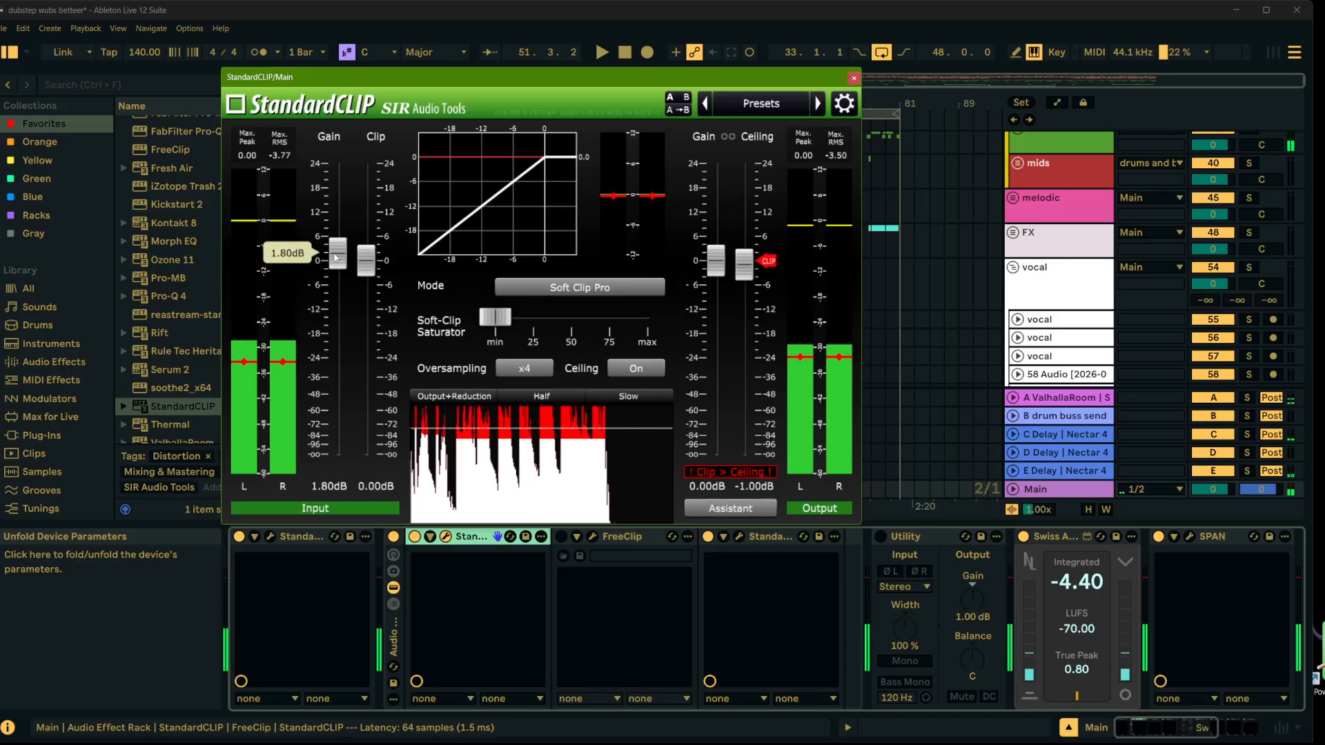
pyautogui.doubleClick(336, 258)
pyautogui.doubleClick(744, 262)
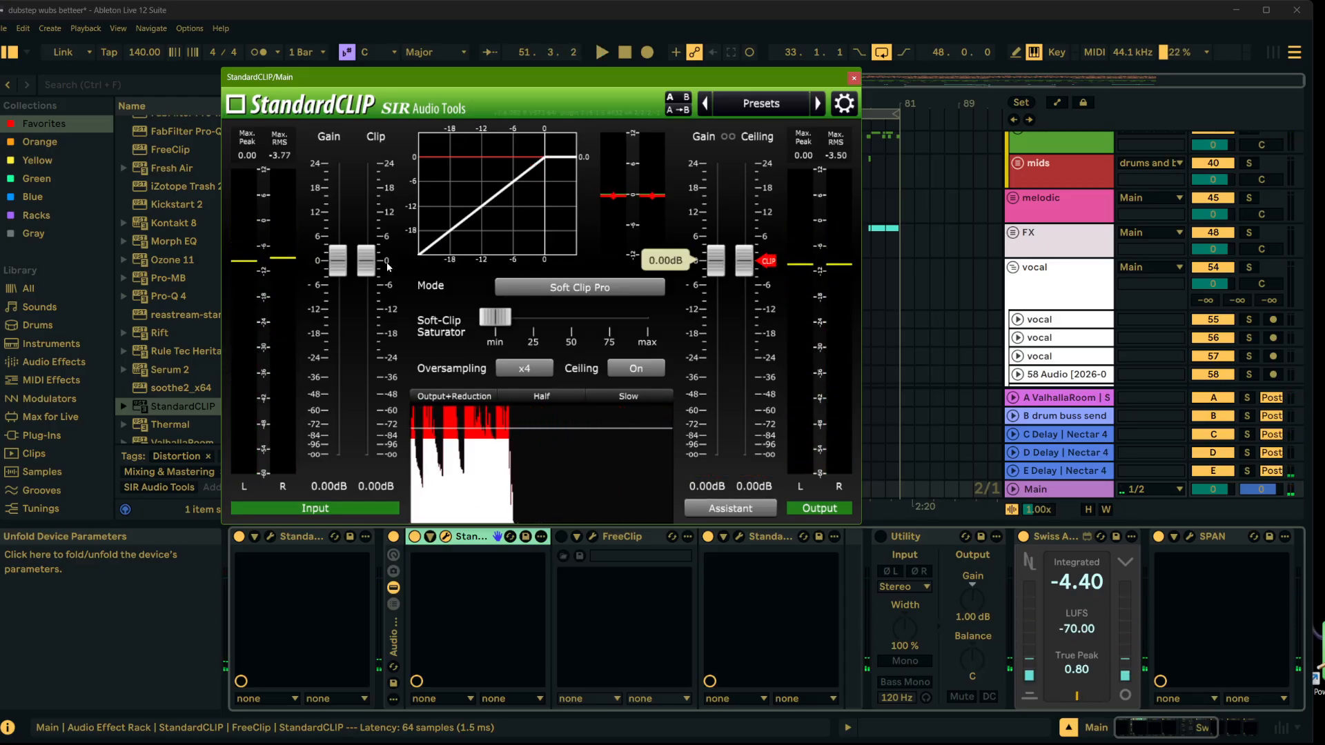
# Step: Lower the Soft Clip Pro StandardCLIP's clip level to -0.60 dB and raise its output gain to 0.60 dB during playback
pyautogui.scroll(-1, 368, 271)
pyautogui.press('space')
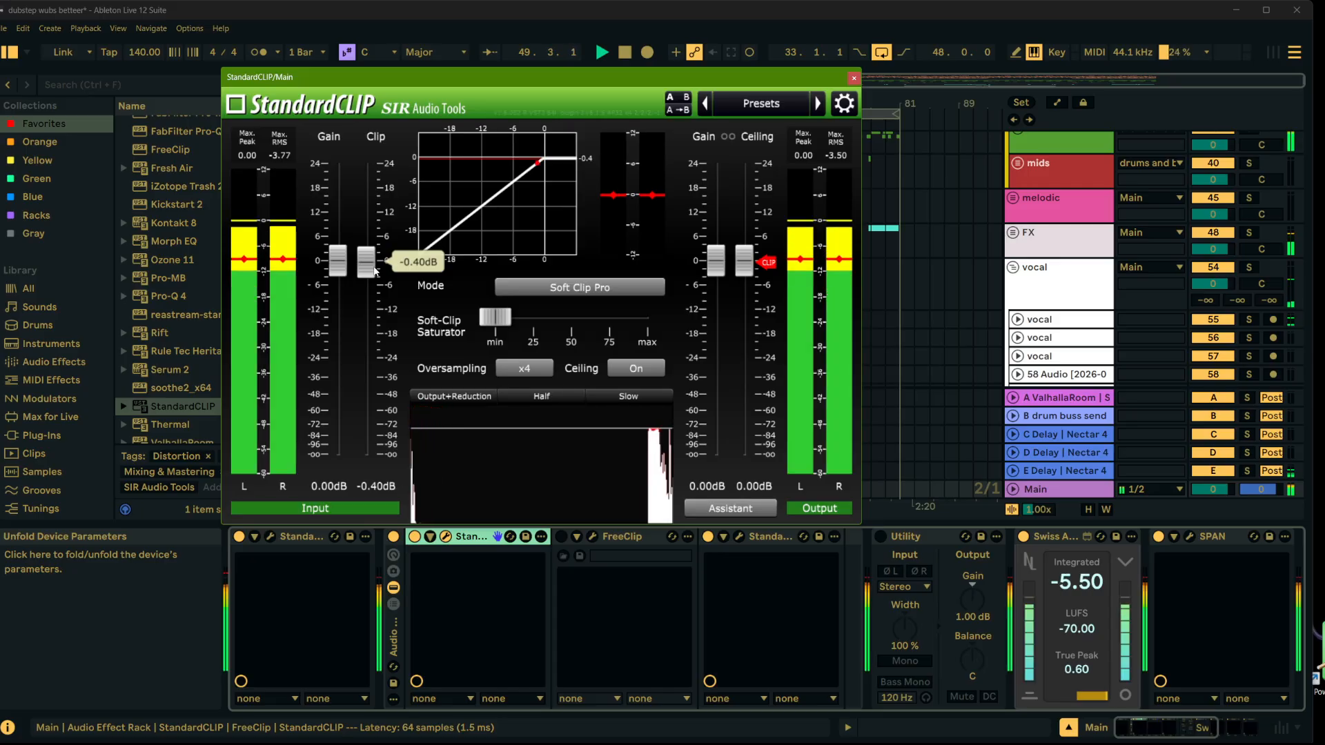
pyautogui.scroll(-1, 375, 272)
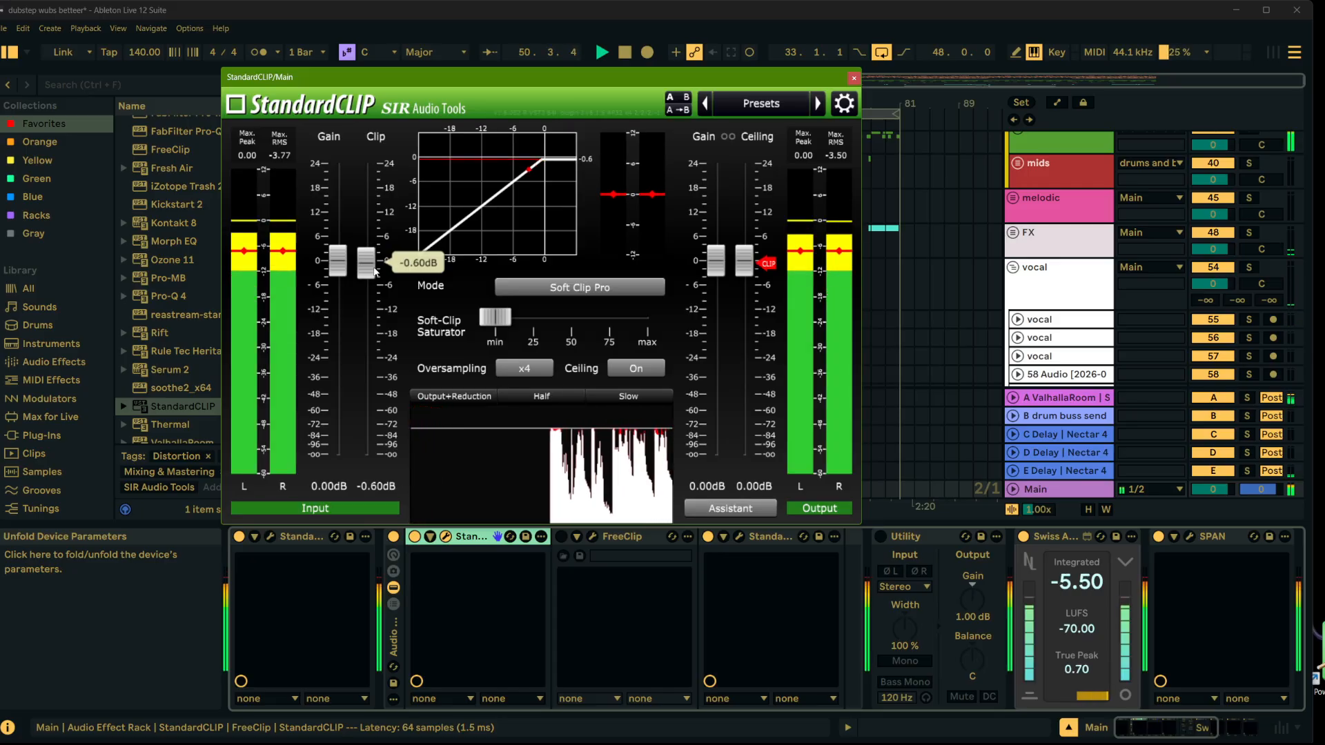
pyautogui.scroll(2, 716, 263)
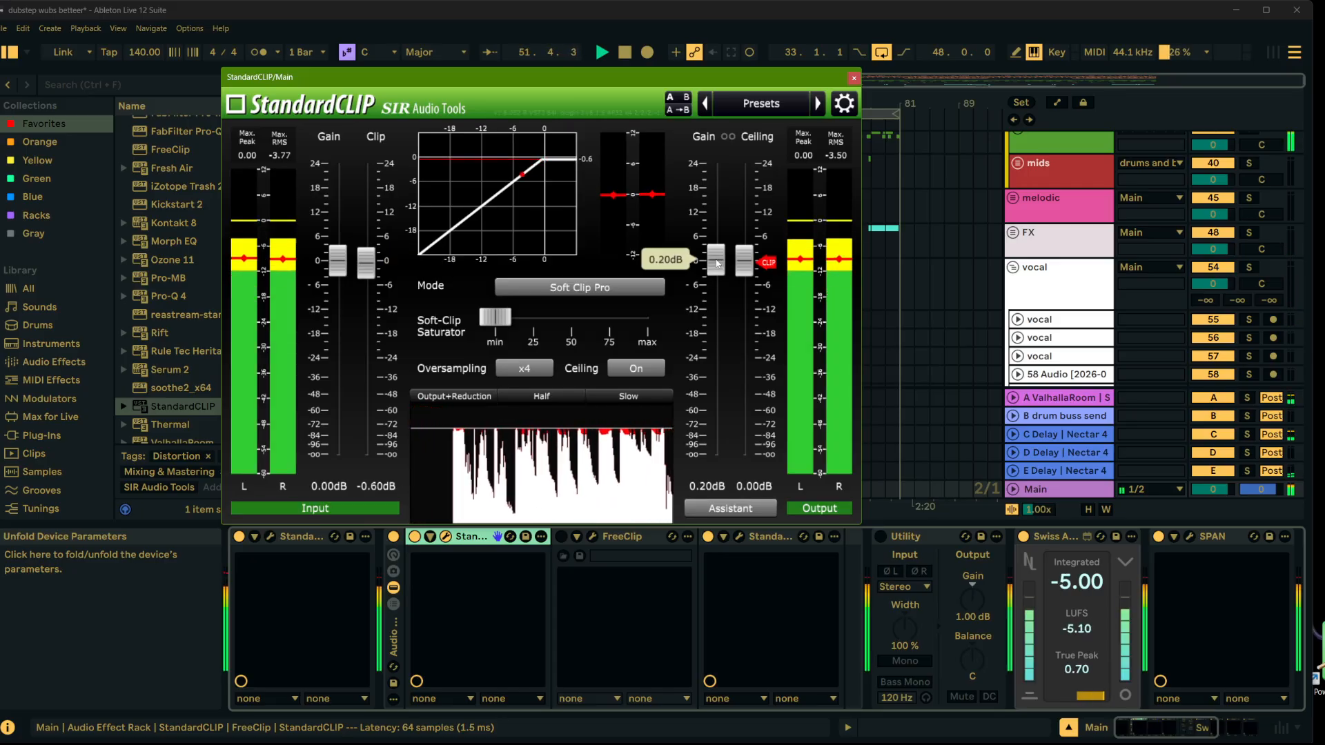
pyautogui.scroll(1, 716, 263)
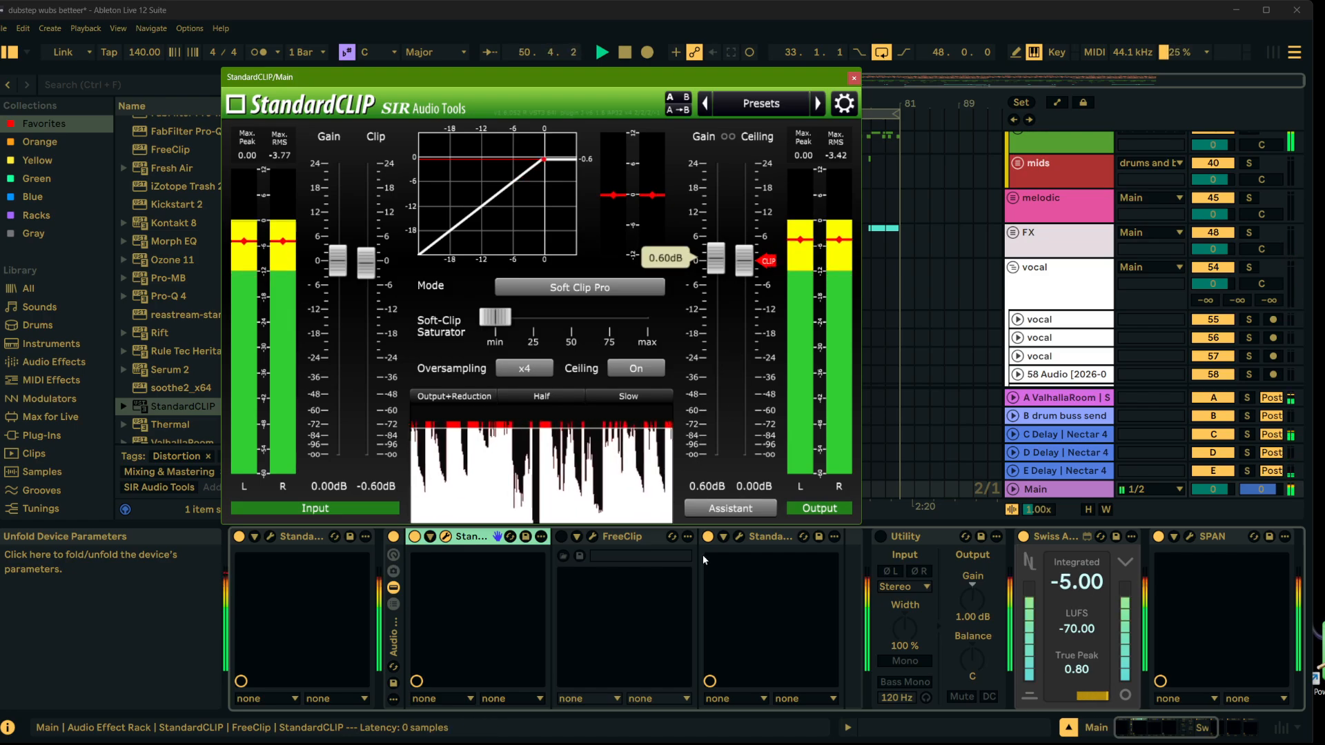
# Step: Open the rack's Hard Clip StandardCLIP, compare the Main track's rack on and off, and play with the rack bypassed
pyautogui.click(739, 535)
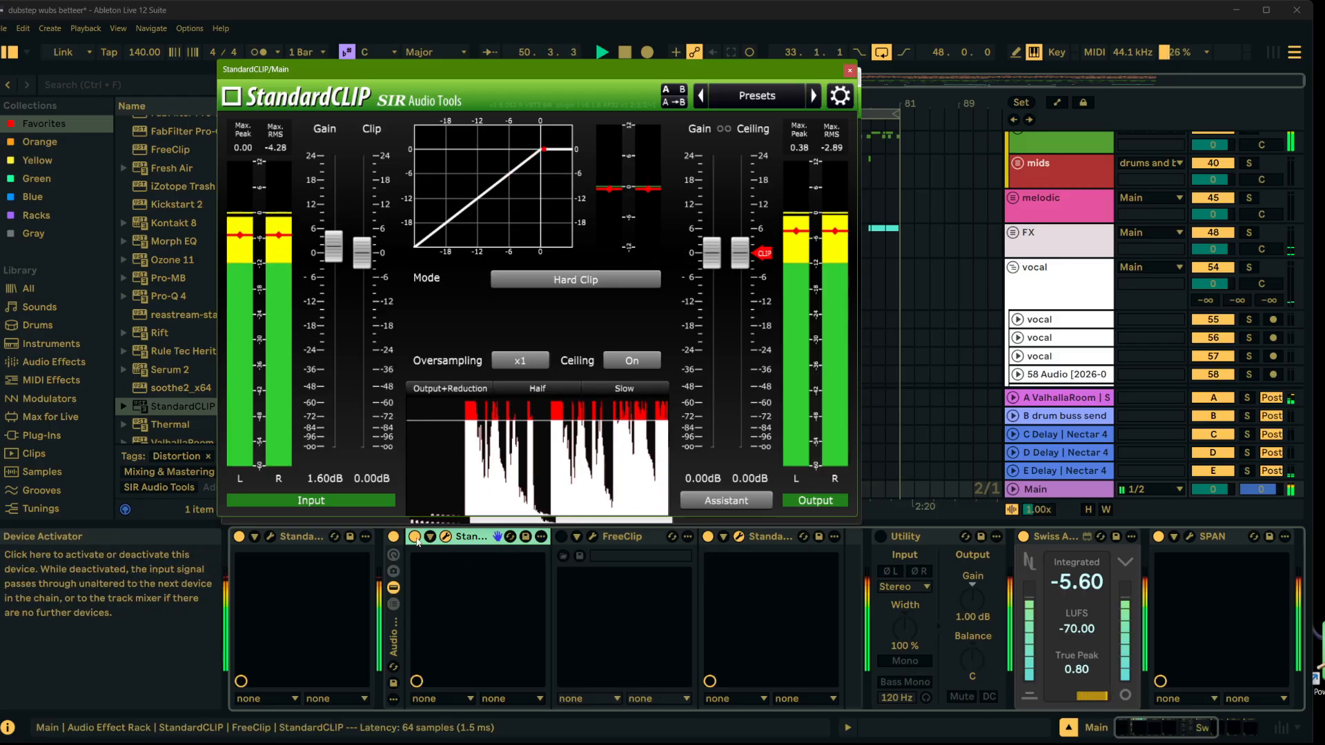
pyautogui.click(394, 537)
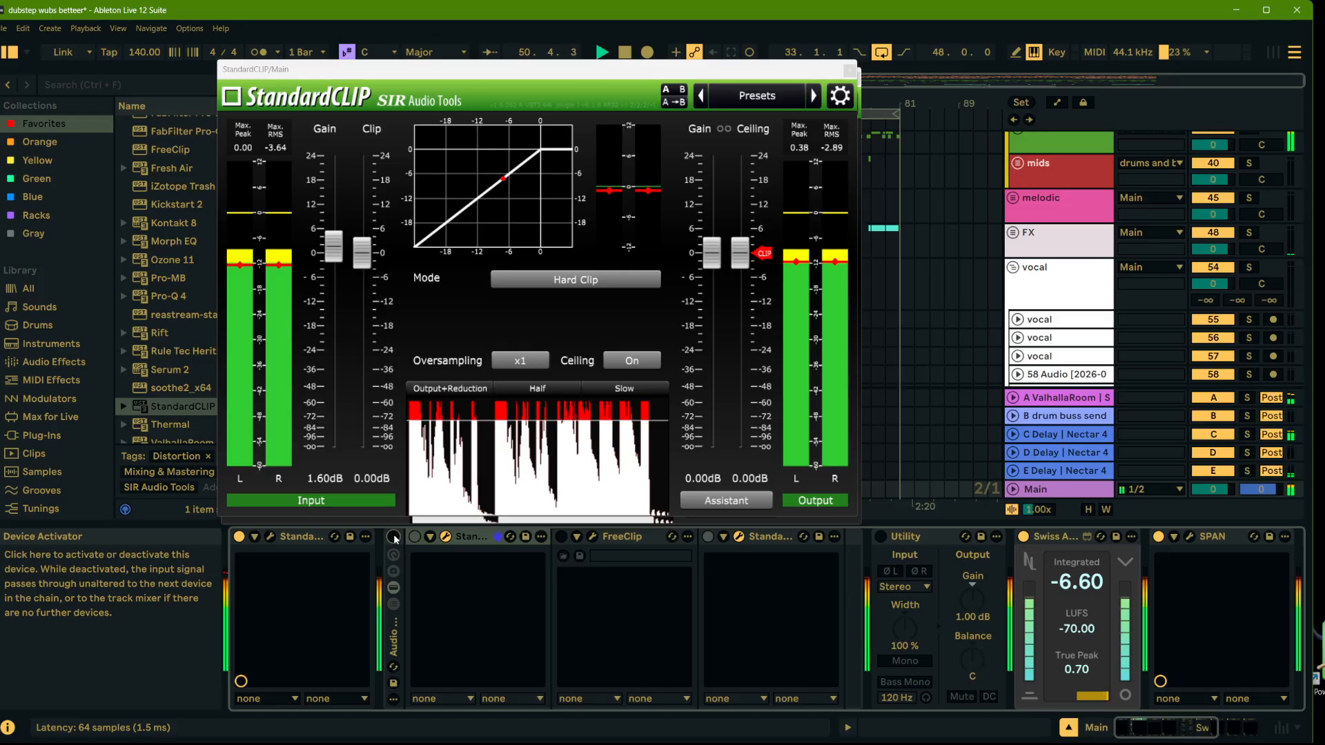
pyautogui.click(394, 537)
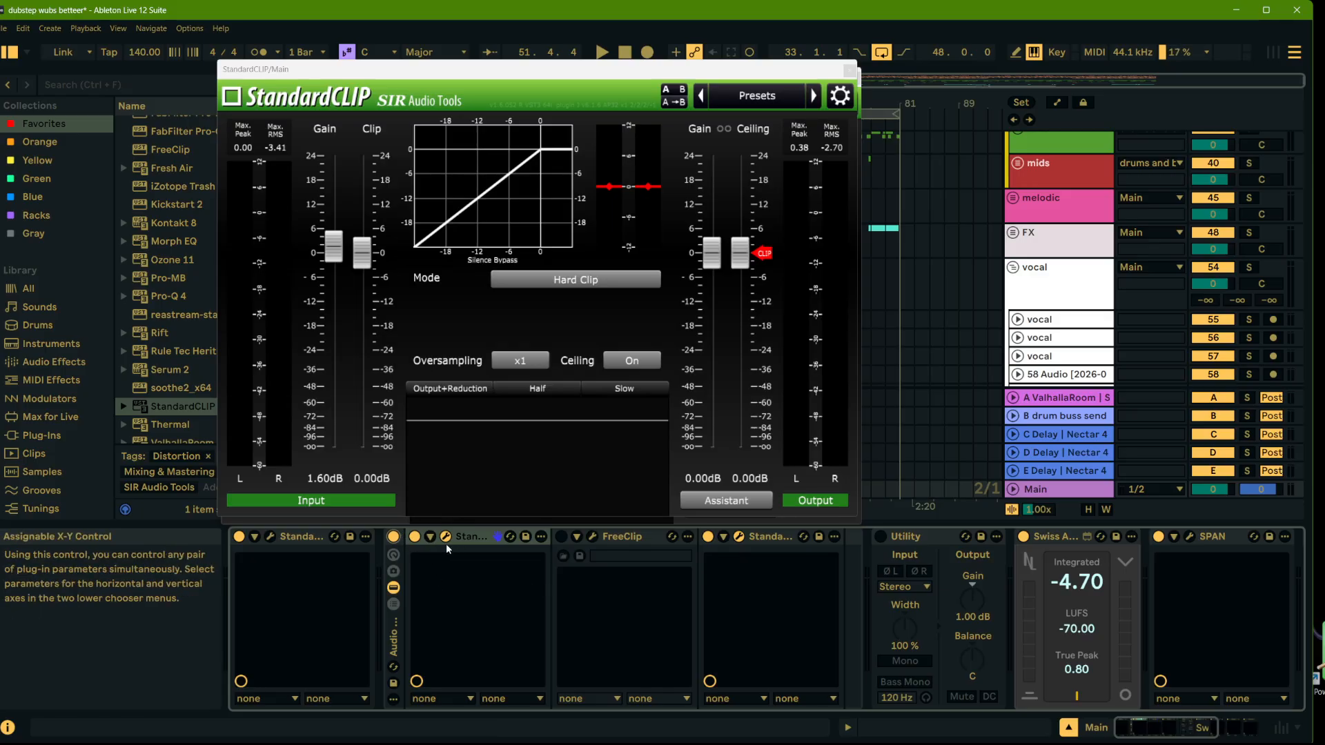
pyautogui.click(394, 536)
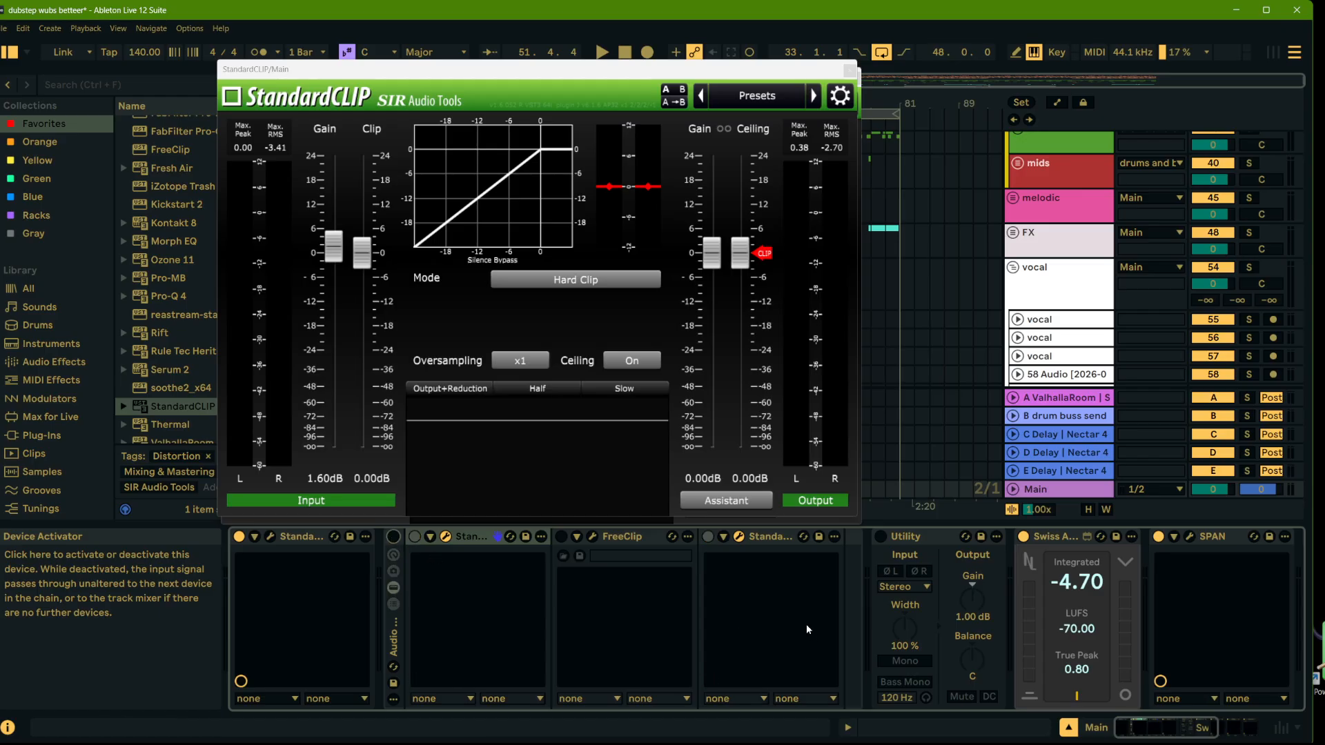
pyautogui.press('space')
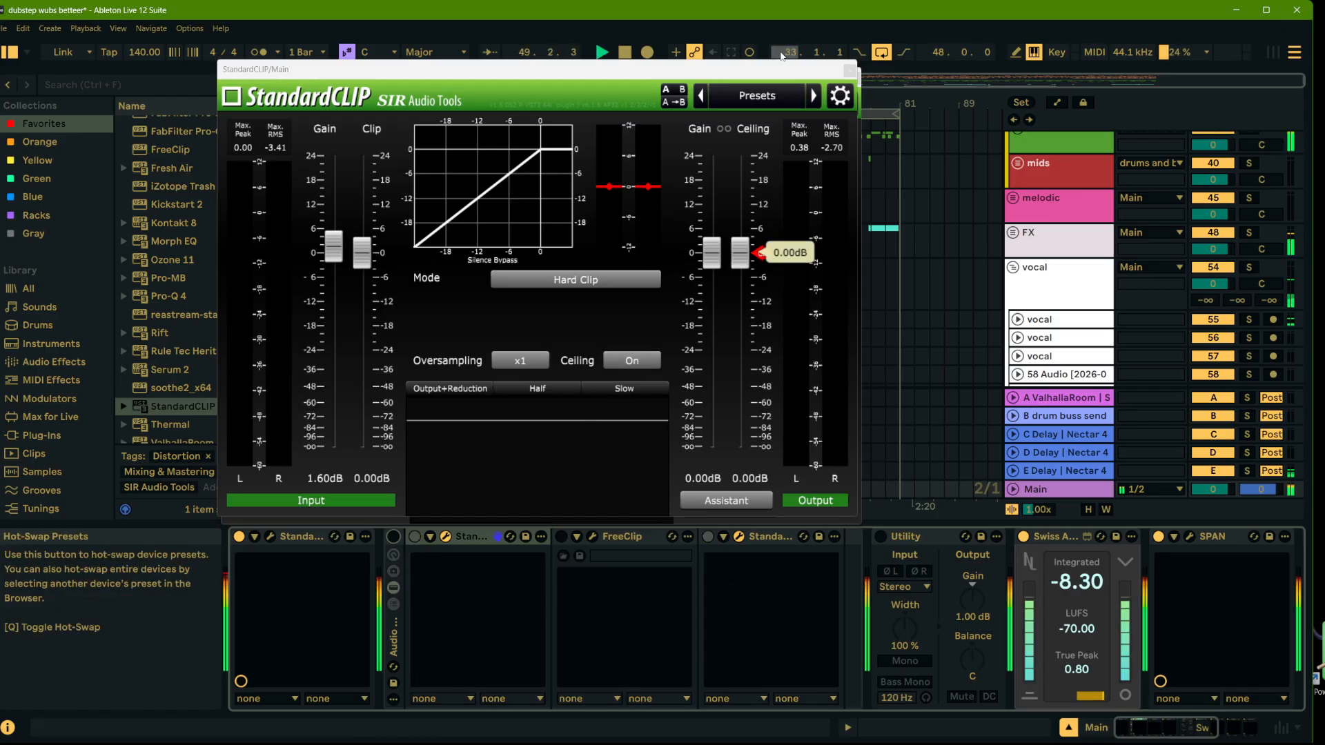
# Step: Close the rack clipper's window and inspect the settings of the first StandardCLIP on the Main track
pyautogui.click(850, 71)
pyautogui.click(851, 71)
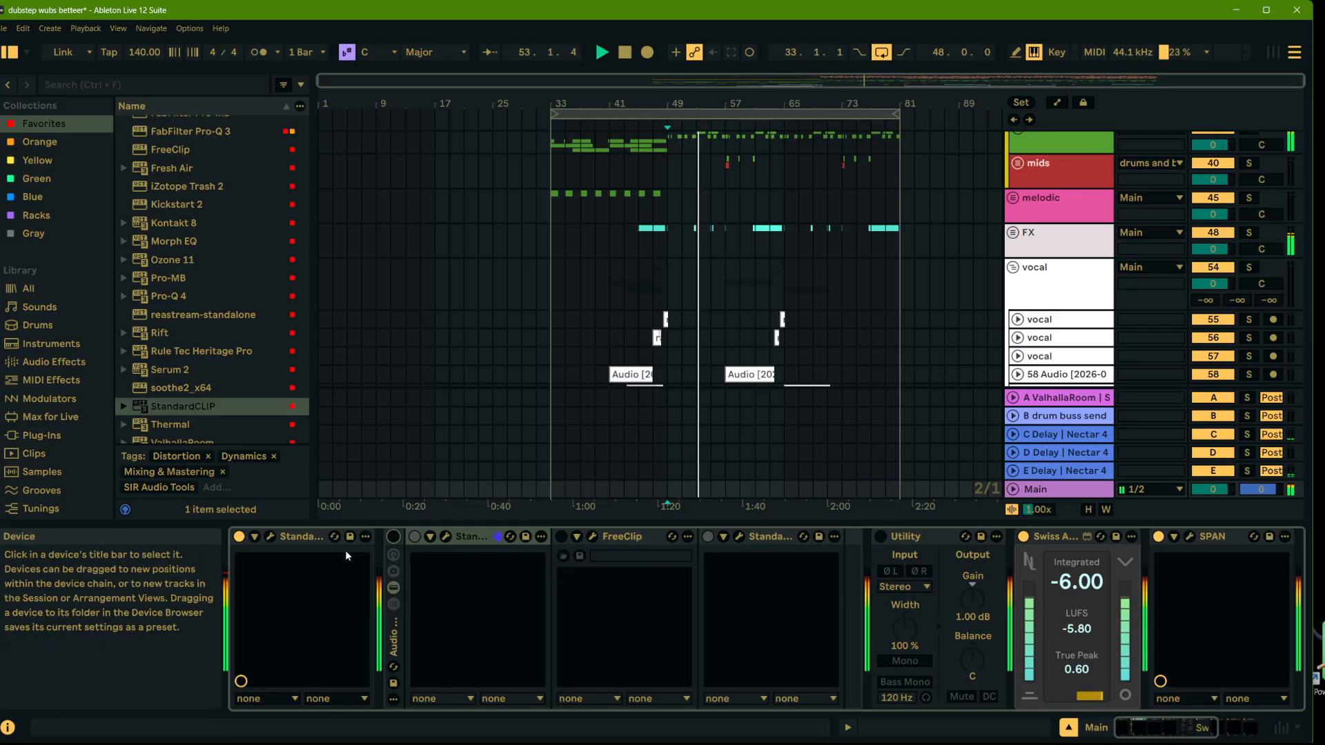
pyautogui.click(269, 536)
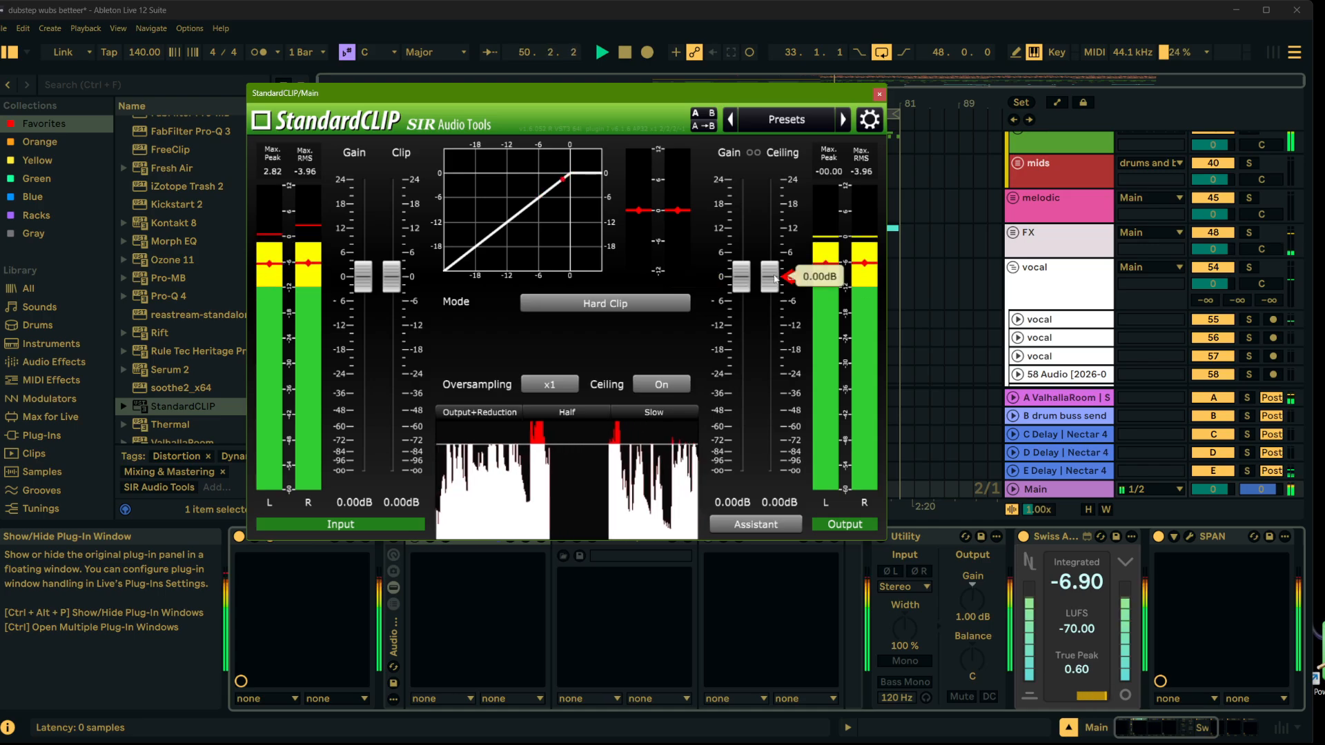
pyautogui.click(879, 94)
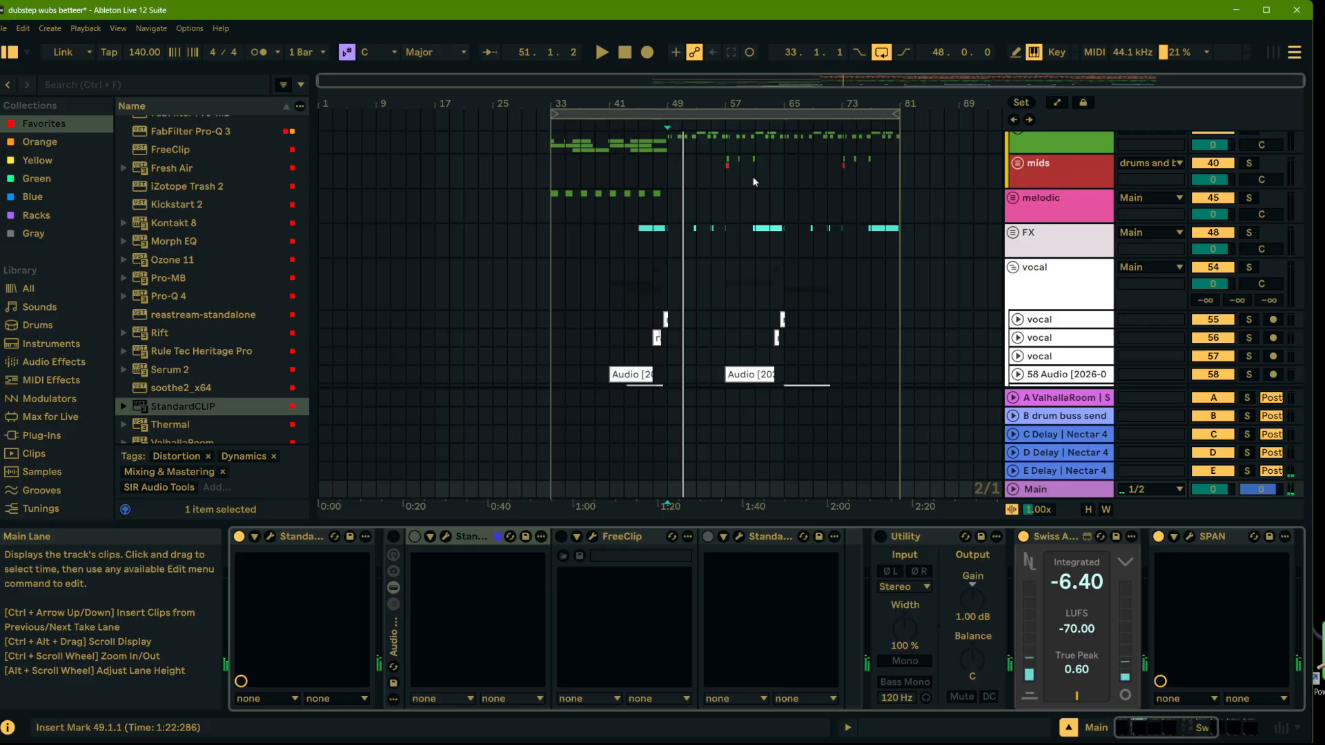
# Step: Select the looped section of the arrangement and start exporting the Main track's audio with the current render settings
pyautogui.click(841, 112)
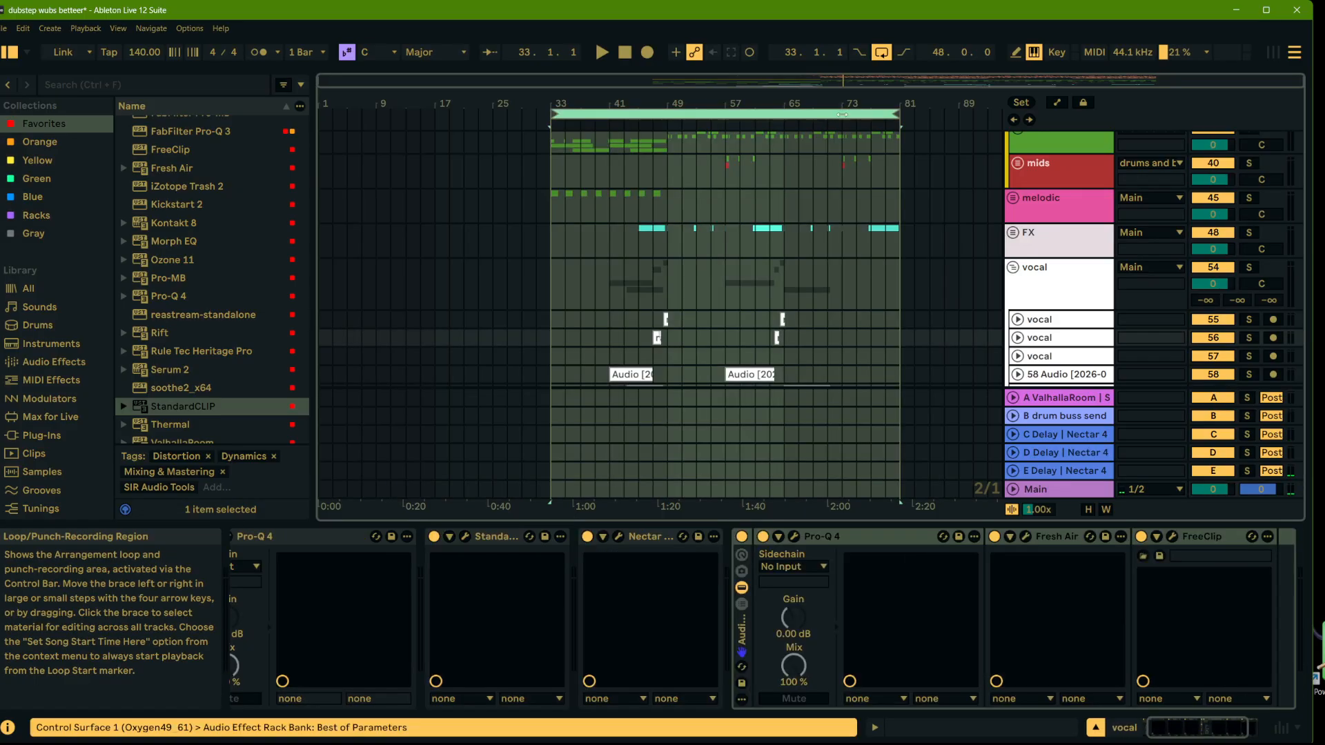
pyautogui.click(3, 29)
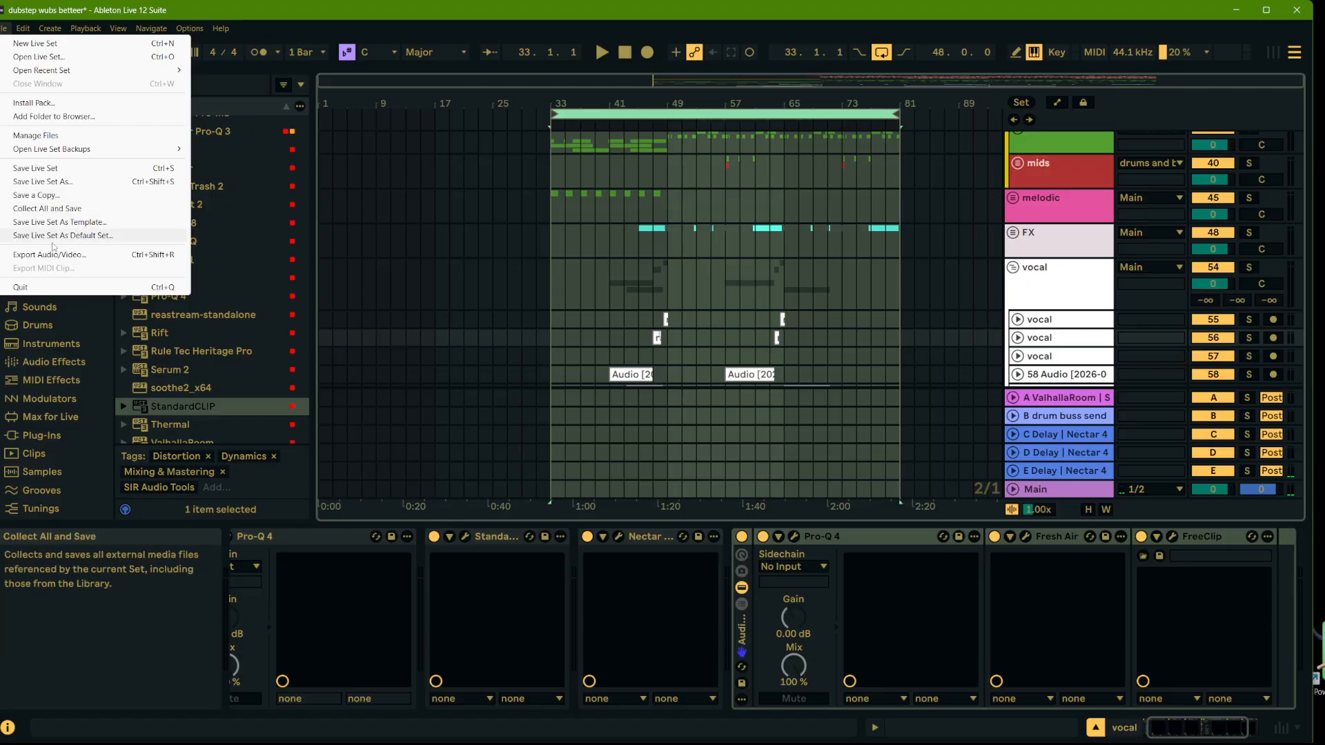
pyautogui.click(50, 254)
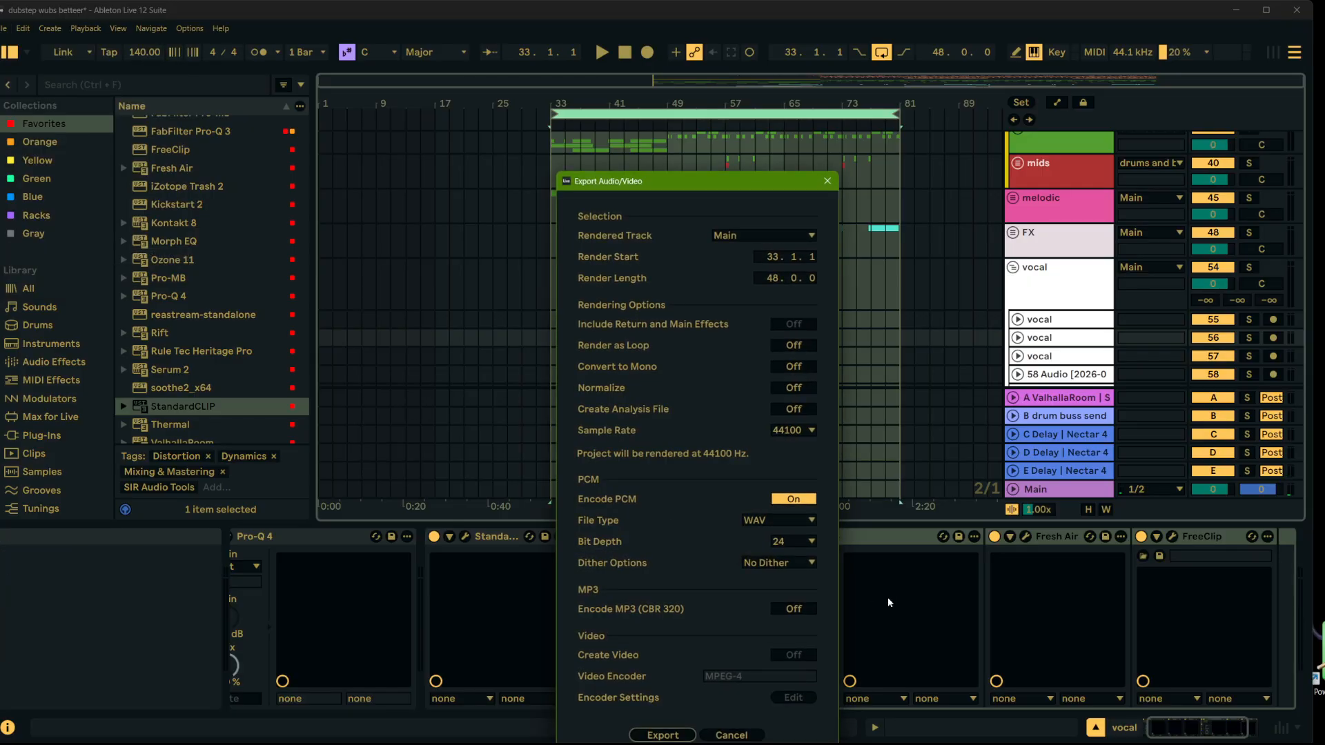
pyautogui.moveTo(756, 186); pyautogui.dragTo(701, 77)
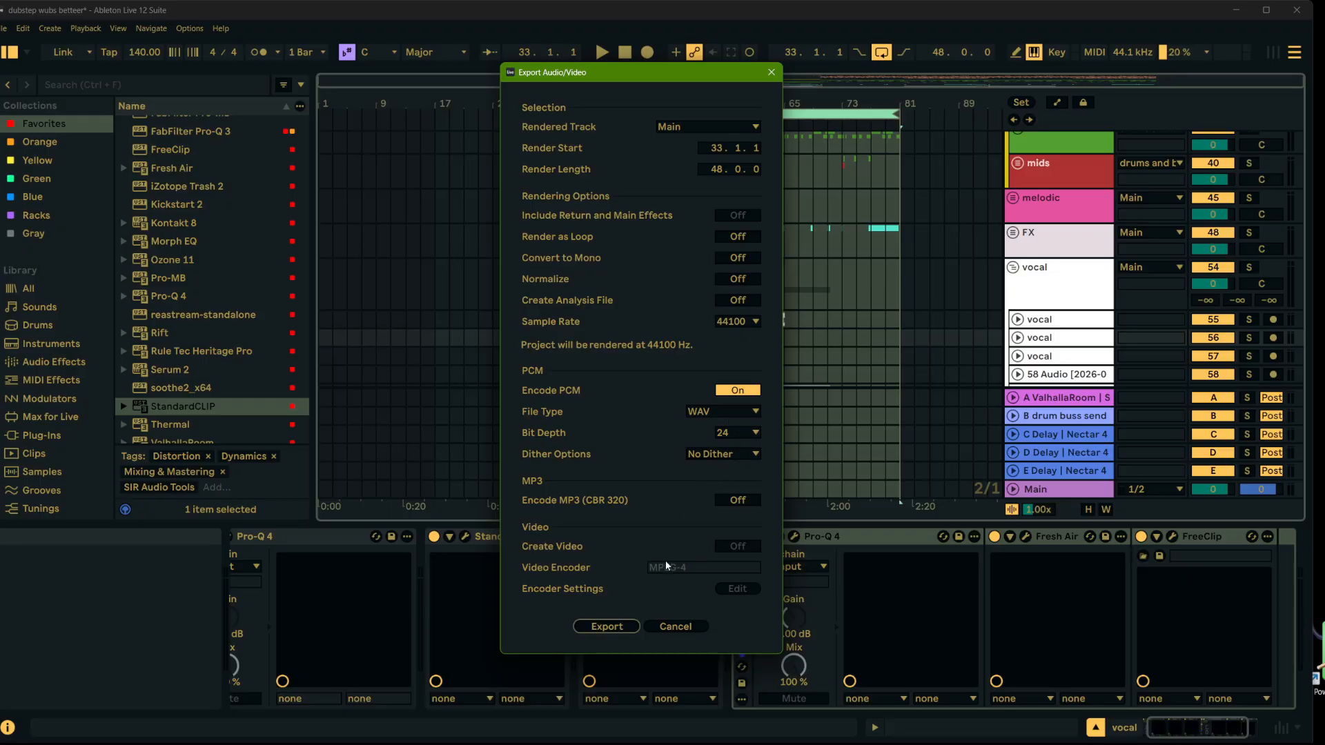
pyautogui.click(607, 626)
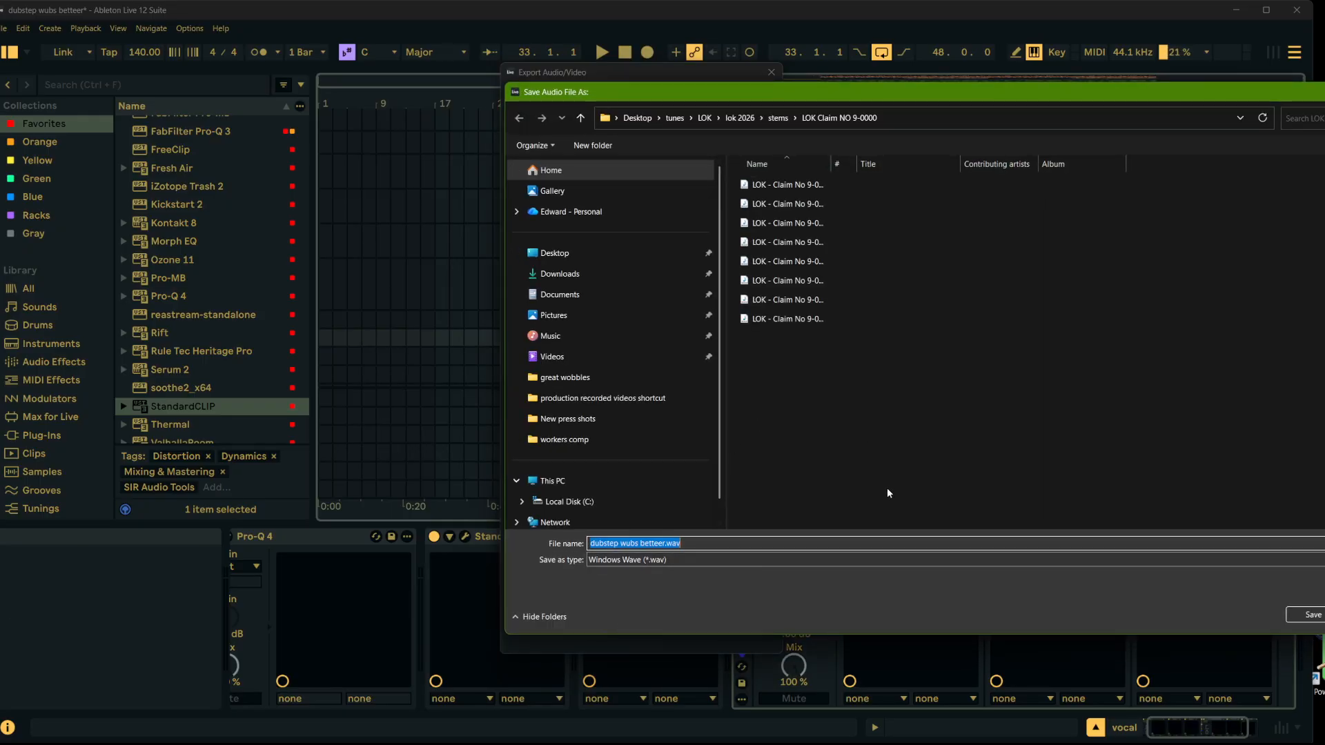
# Step: Save the export as dubstep wubs betteer.wav in the lok 2026 folder inside LOK
pyautogui.click(739, 121)
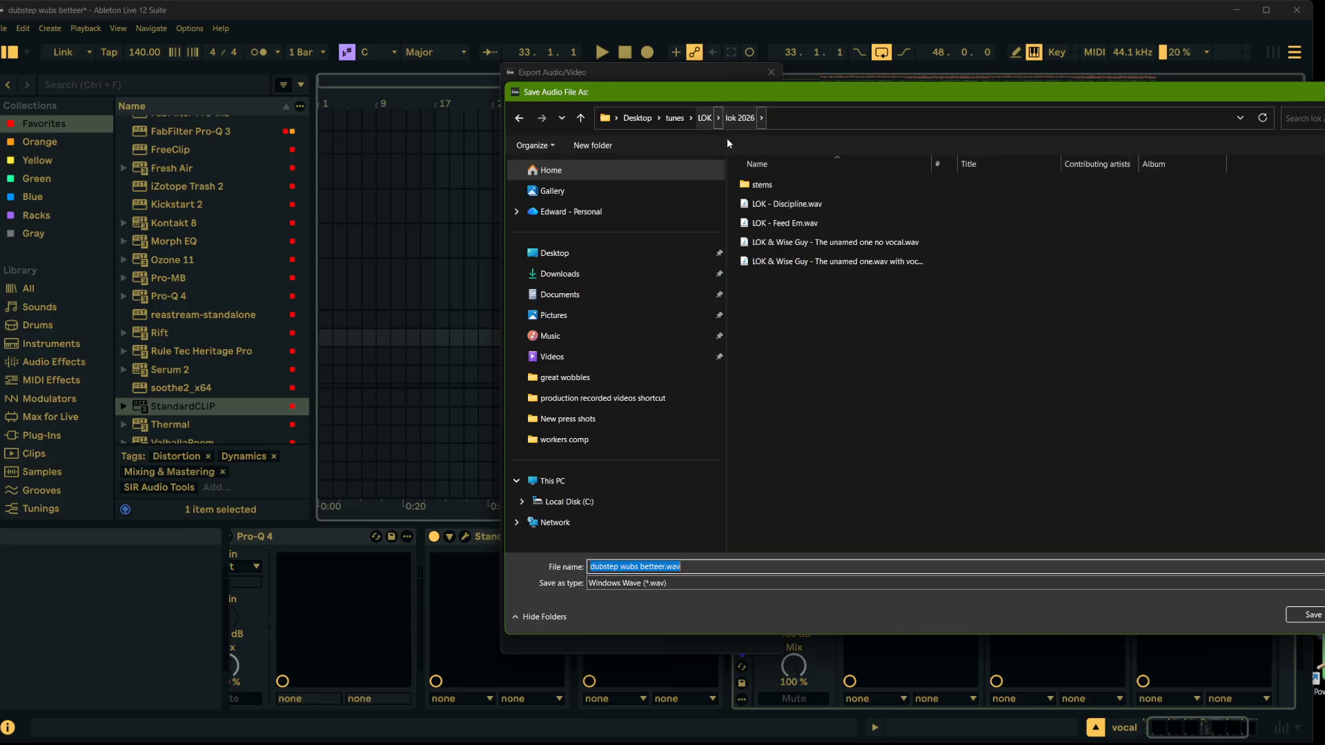
pyautogui.click(712, 126)
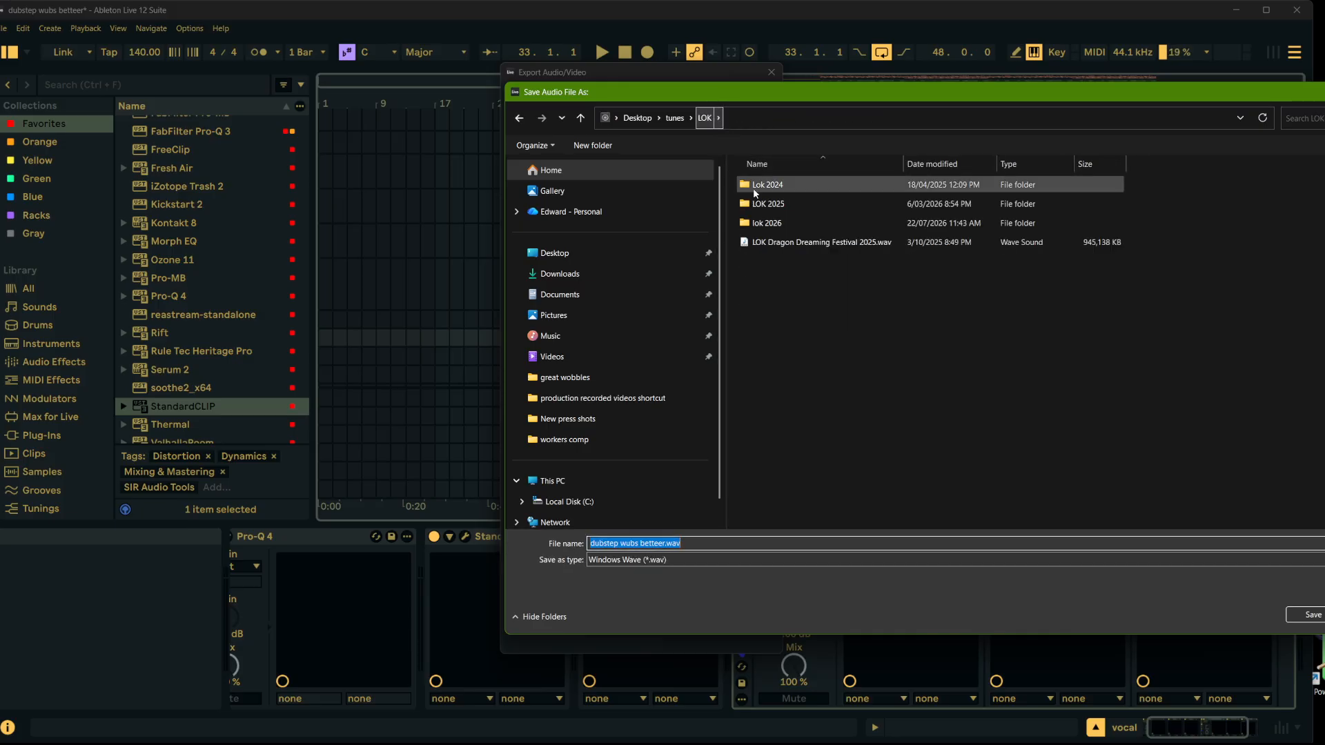
pyautogui.doubleClick(759, 221)
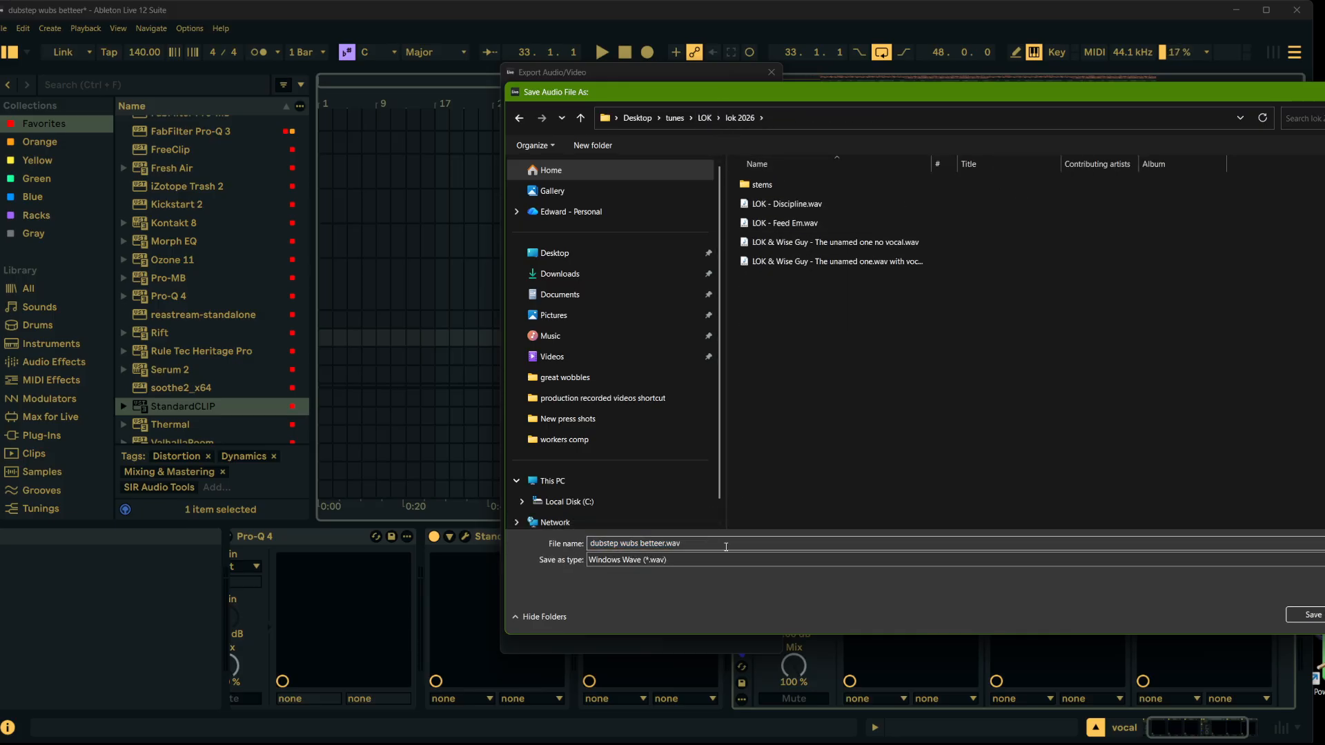
pyautogui.press('Return')
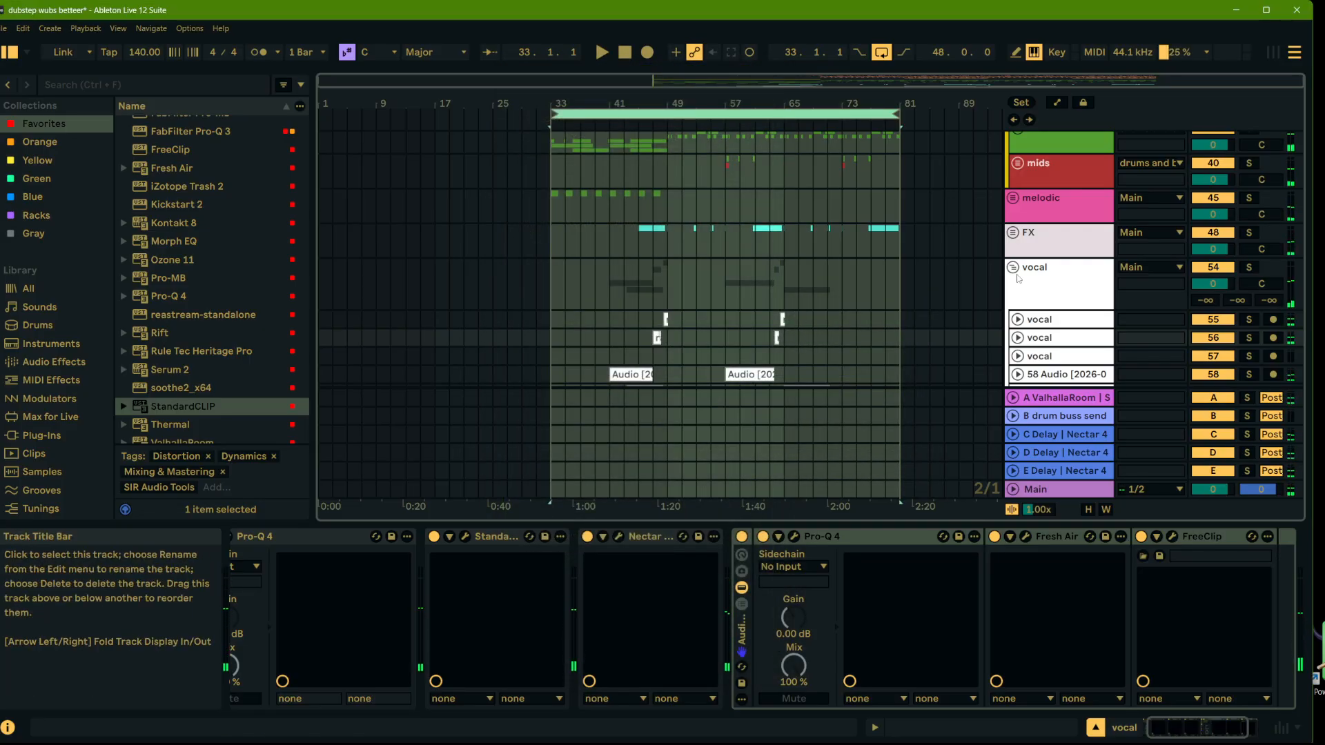
# Step: Insert a new audio track below the white noise track
pyautogui.rightClick(1063, 334)
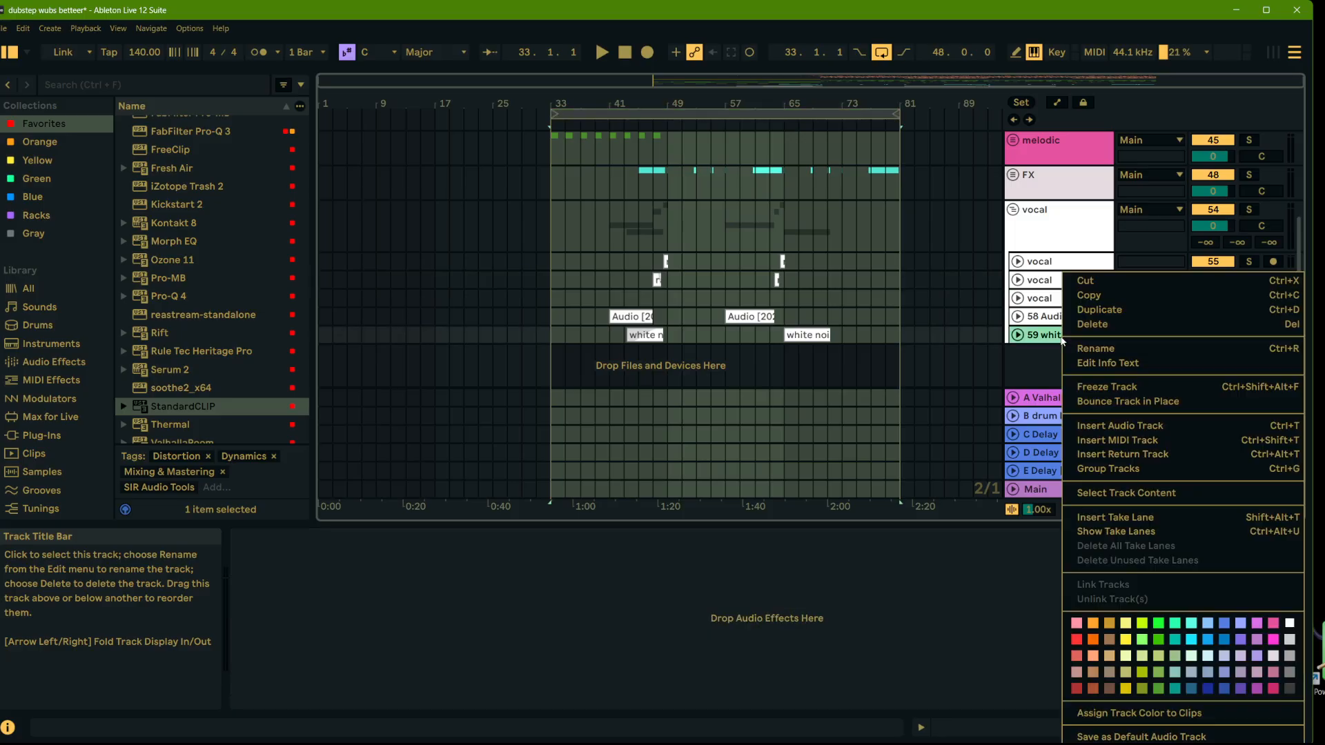
pyautogui.click(1140, 420)
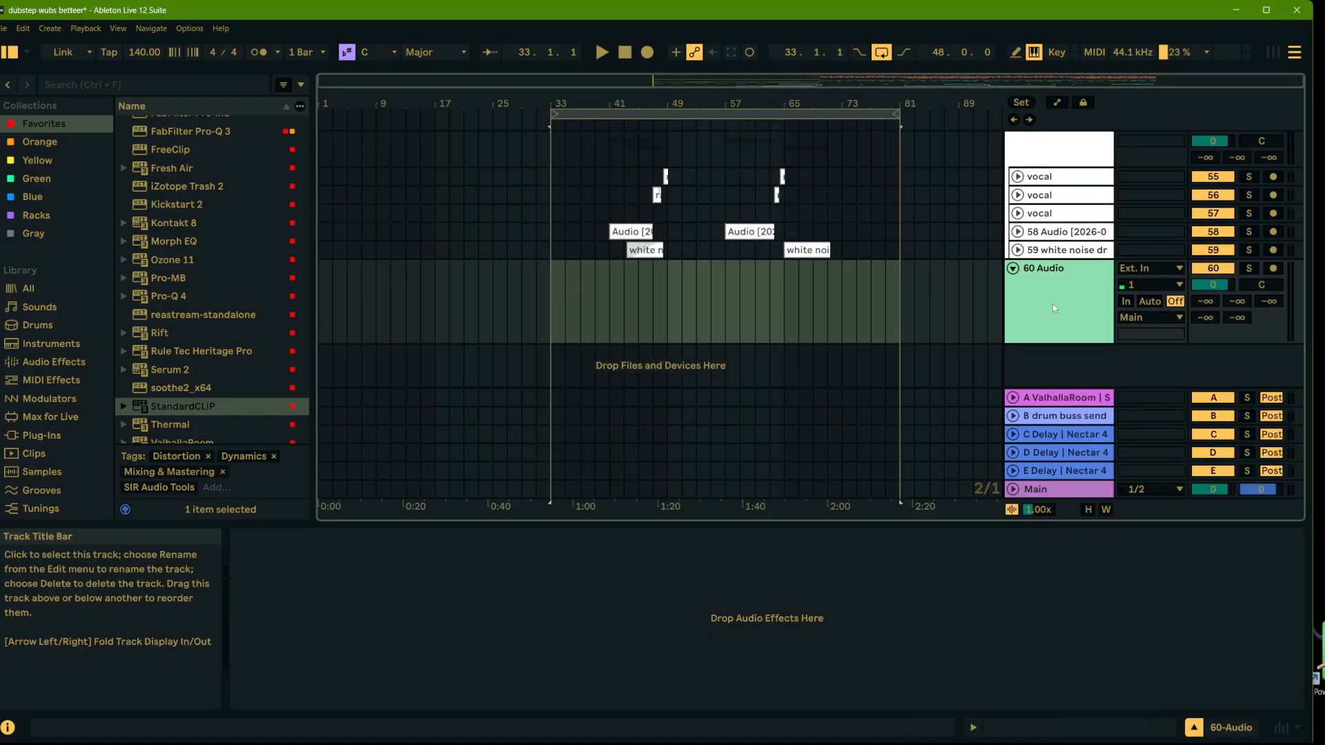
# Step: Bypass the first StandardCLIP on the Main track
pyautogui.click(1059, 488)
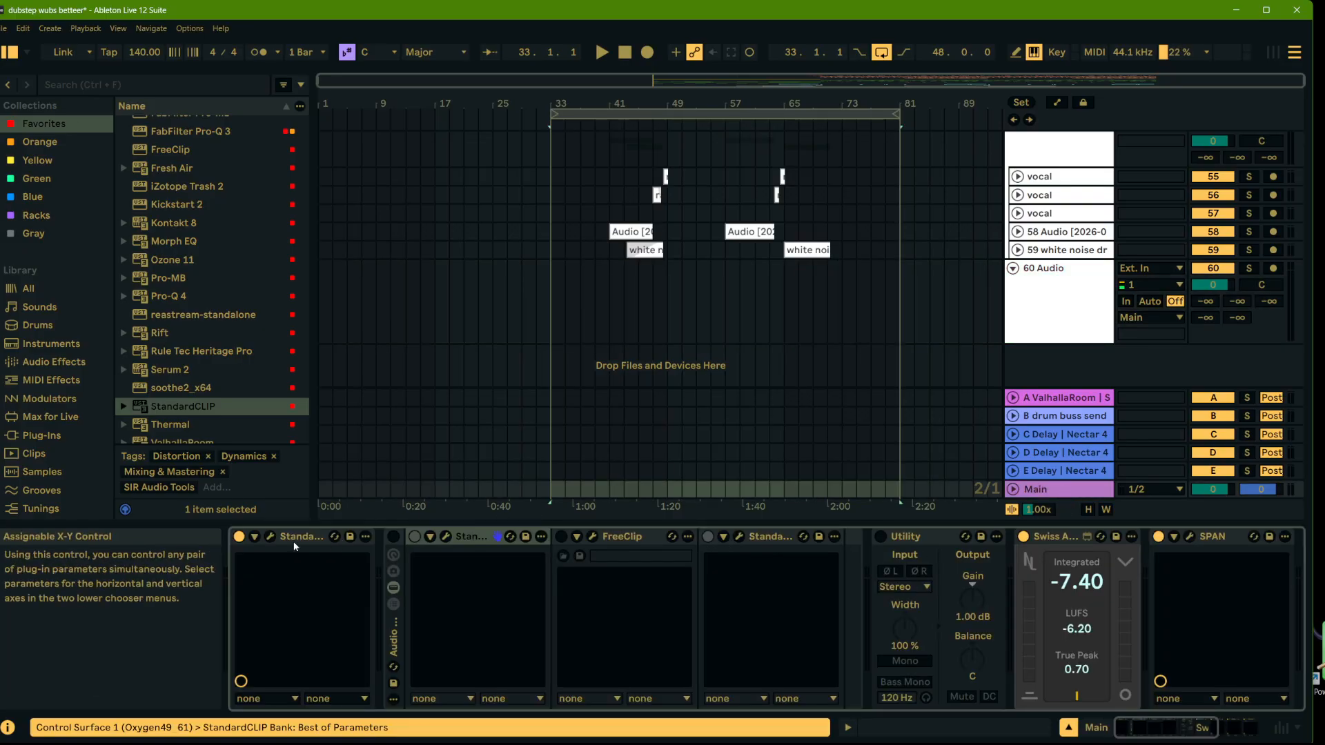
pyautogui.click(240, 537)
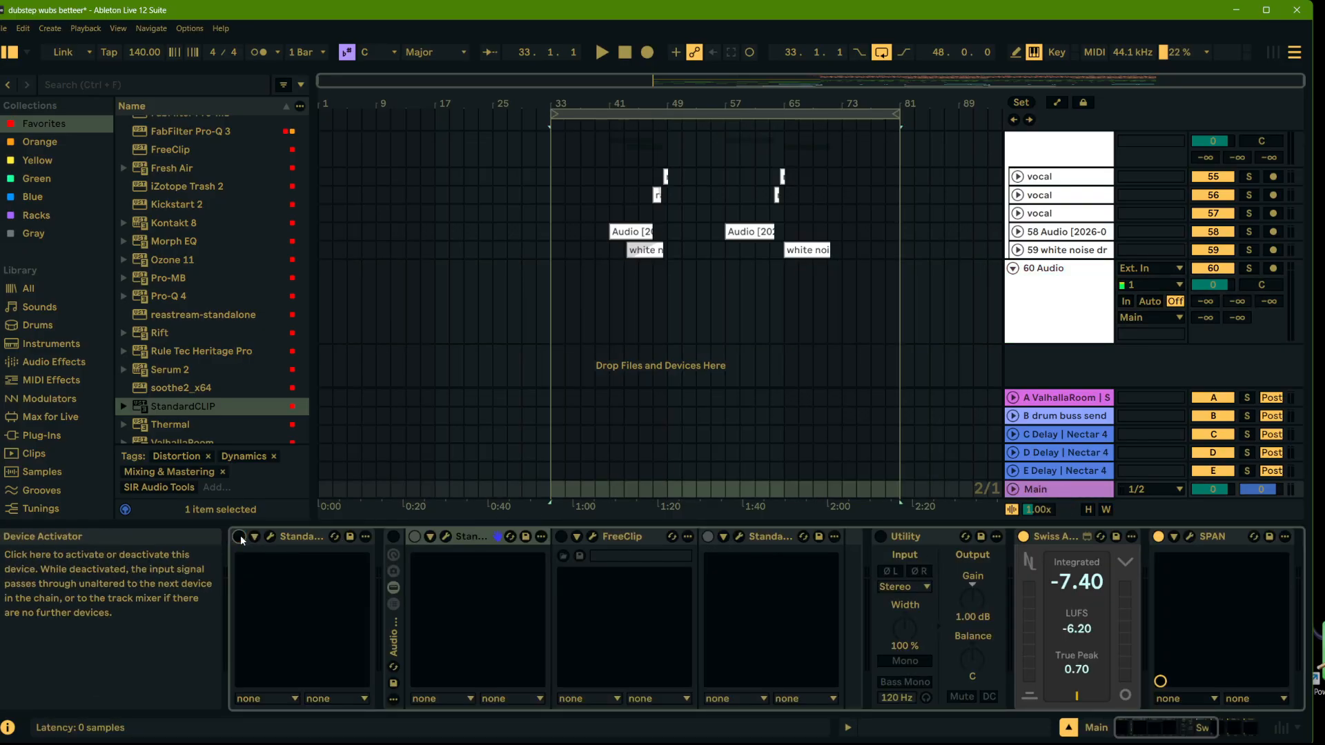
pyautogui.moveTo(1170, 728)
pyautogui.mouseDown()
pyautogui.moveTo(1222, 730)
pyautogui.moveTo(1184, 730)
pyautogui.mouseUp()
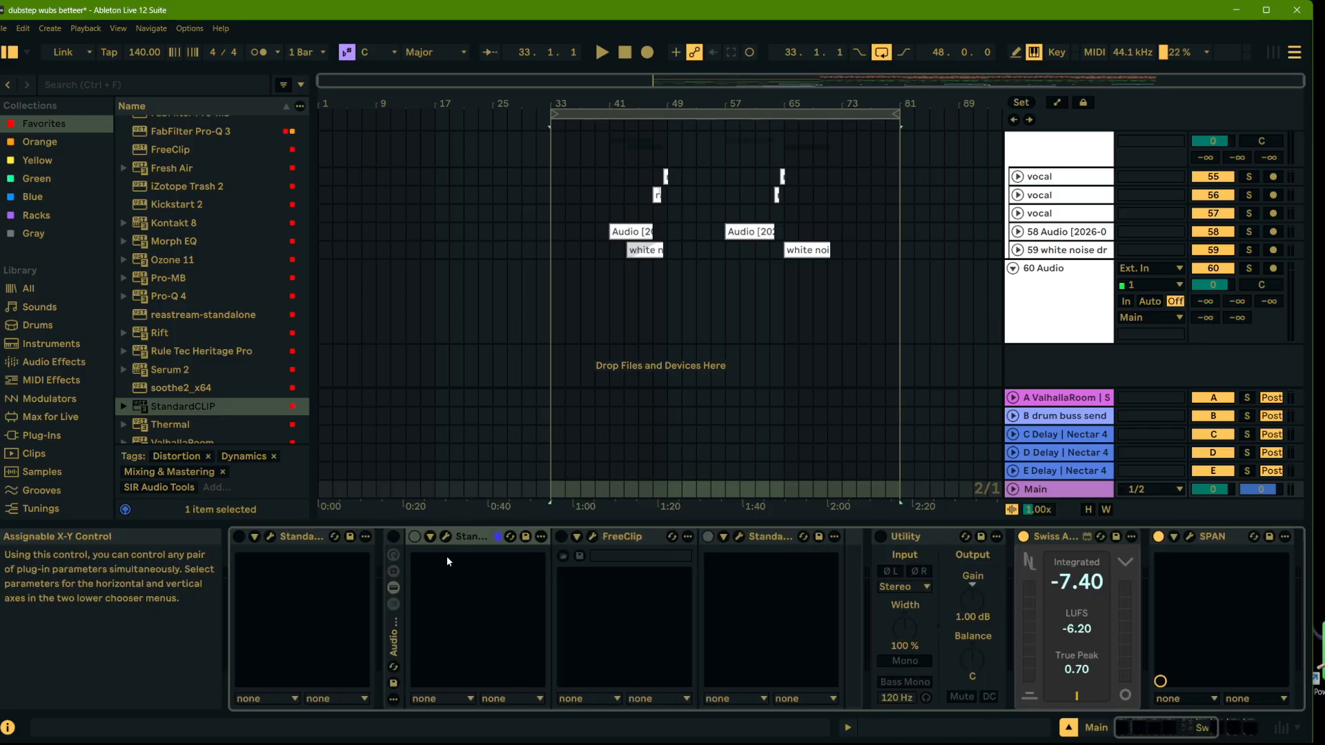
# Step: Fold the Main track's first StandardCLIP and its effect rack, and reset the Utility's output gain to 0.00 dB
pyautogui.doubleClick(301, 540)
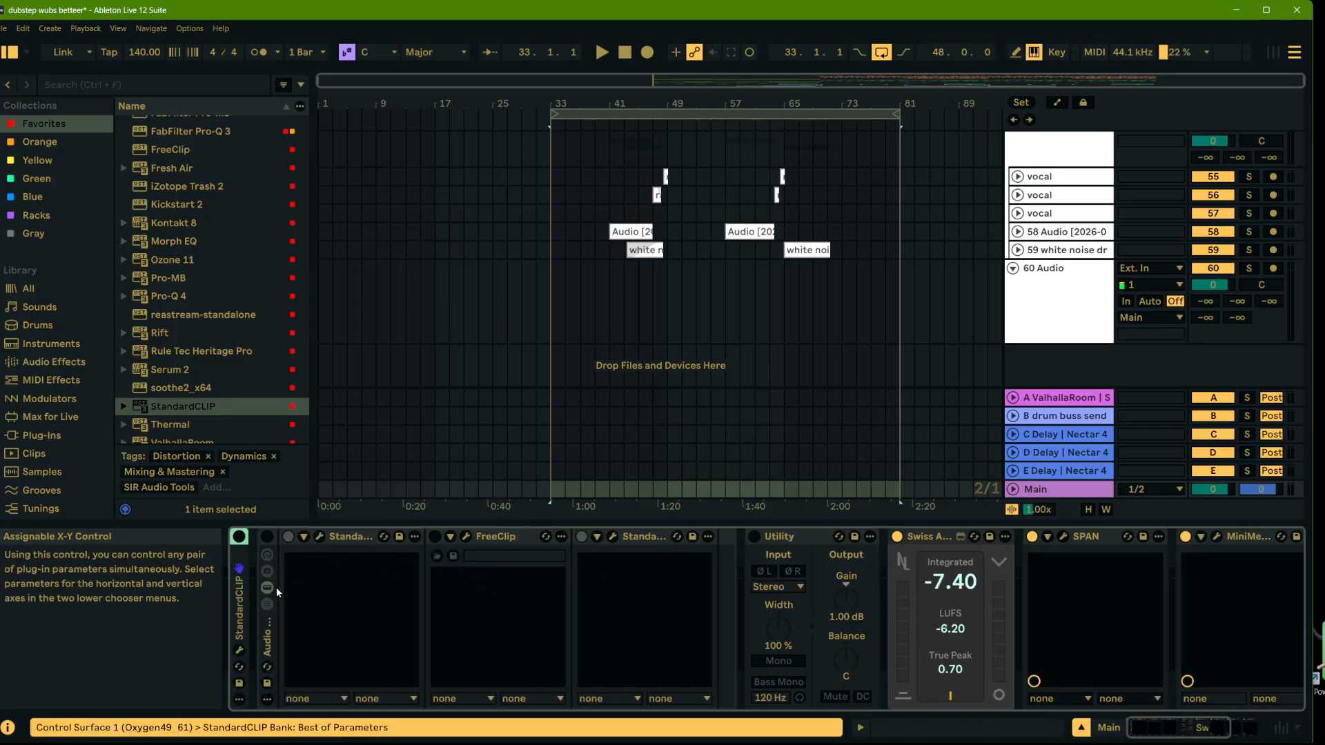
pyautogui.doubleClick(268, 621)
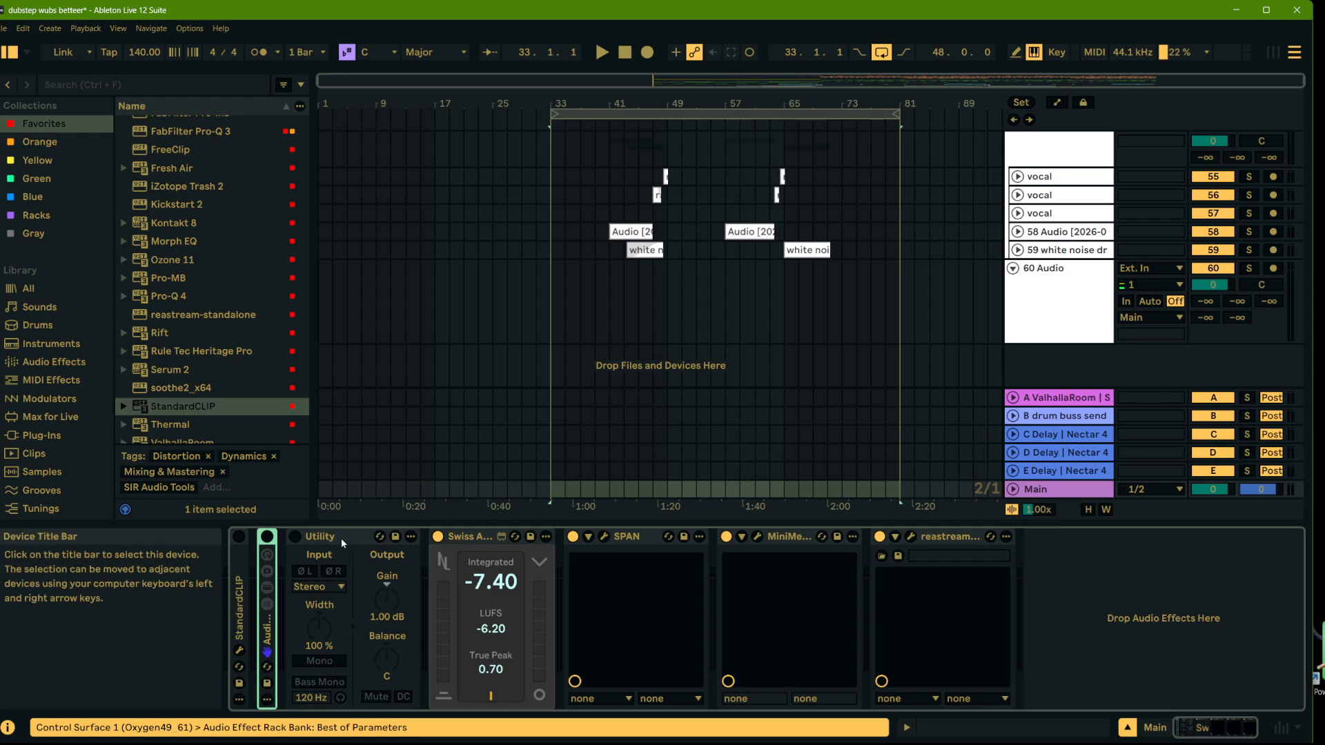
pyautogui.click(387, 594)
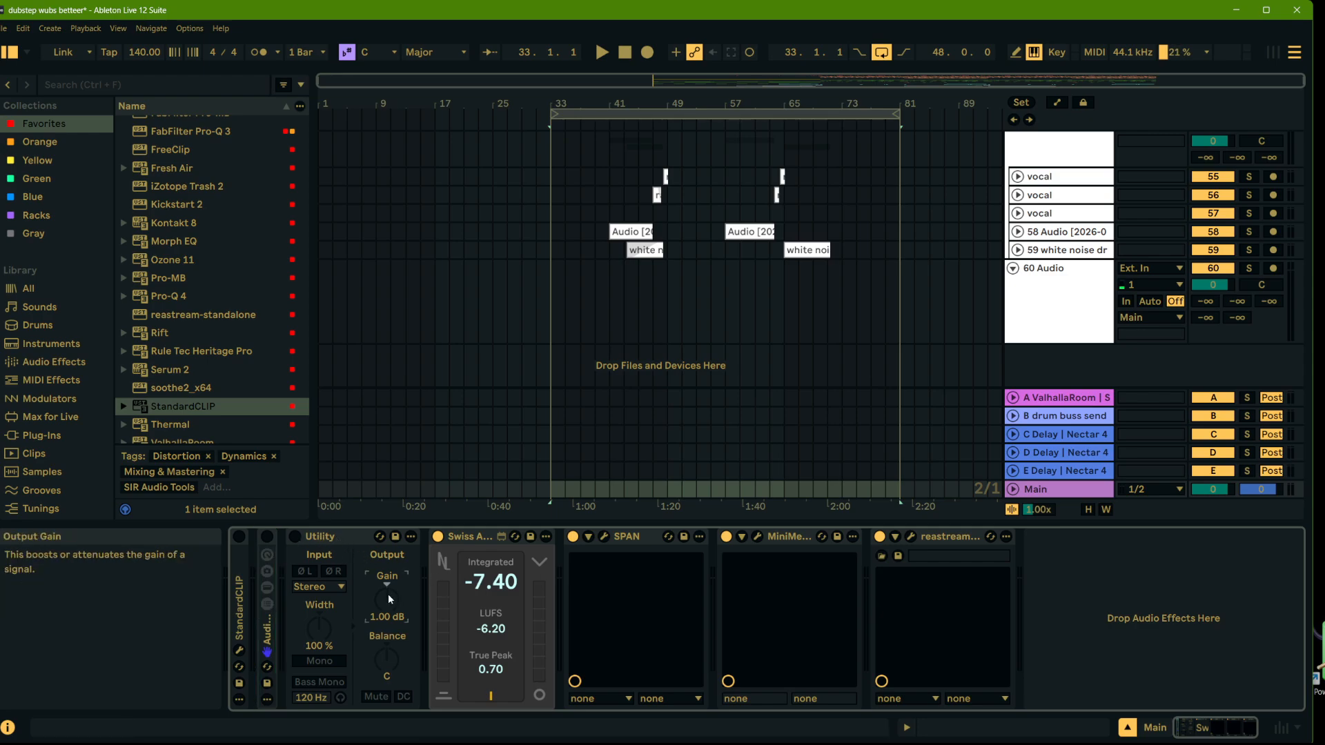
pyautogui.press('Delete')
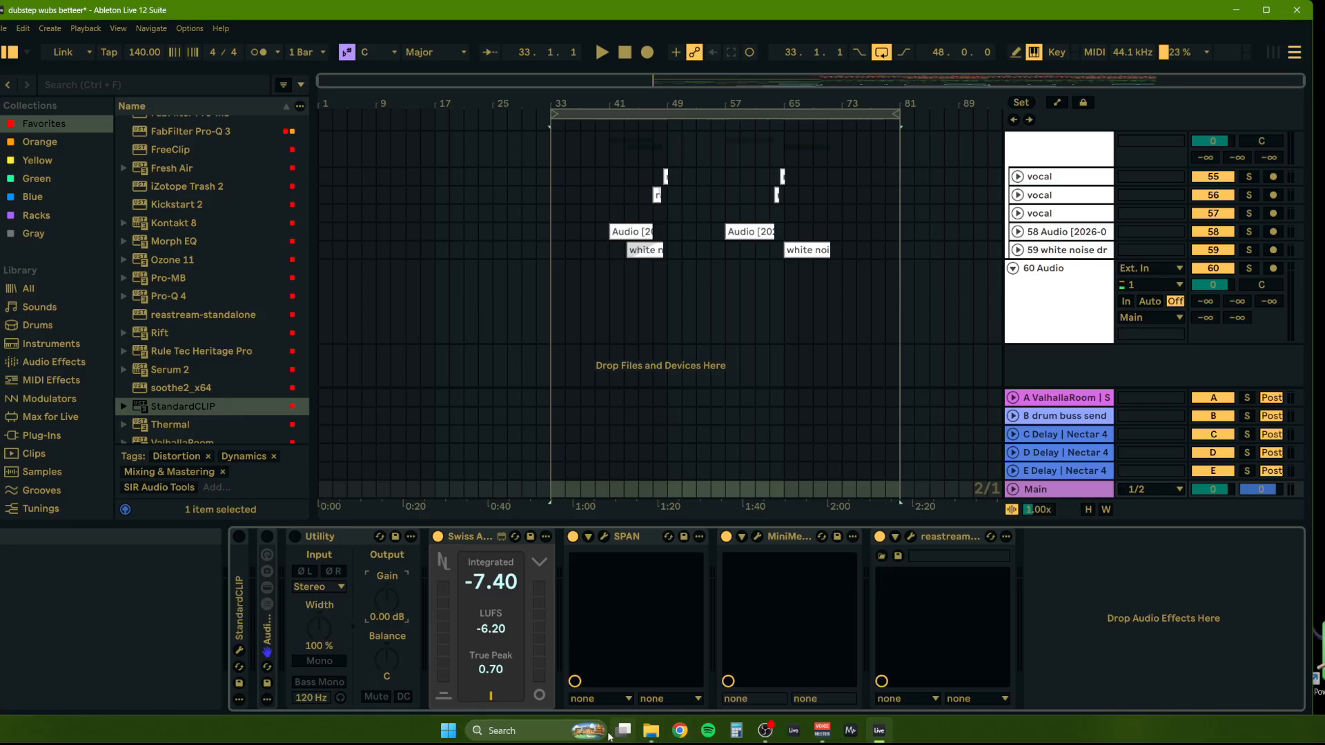
# Step: Switch to the desktop and open the lok 2026 folder inside tunes and LOK
pyautogui.press('super+d')
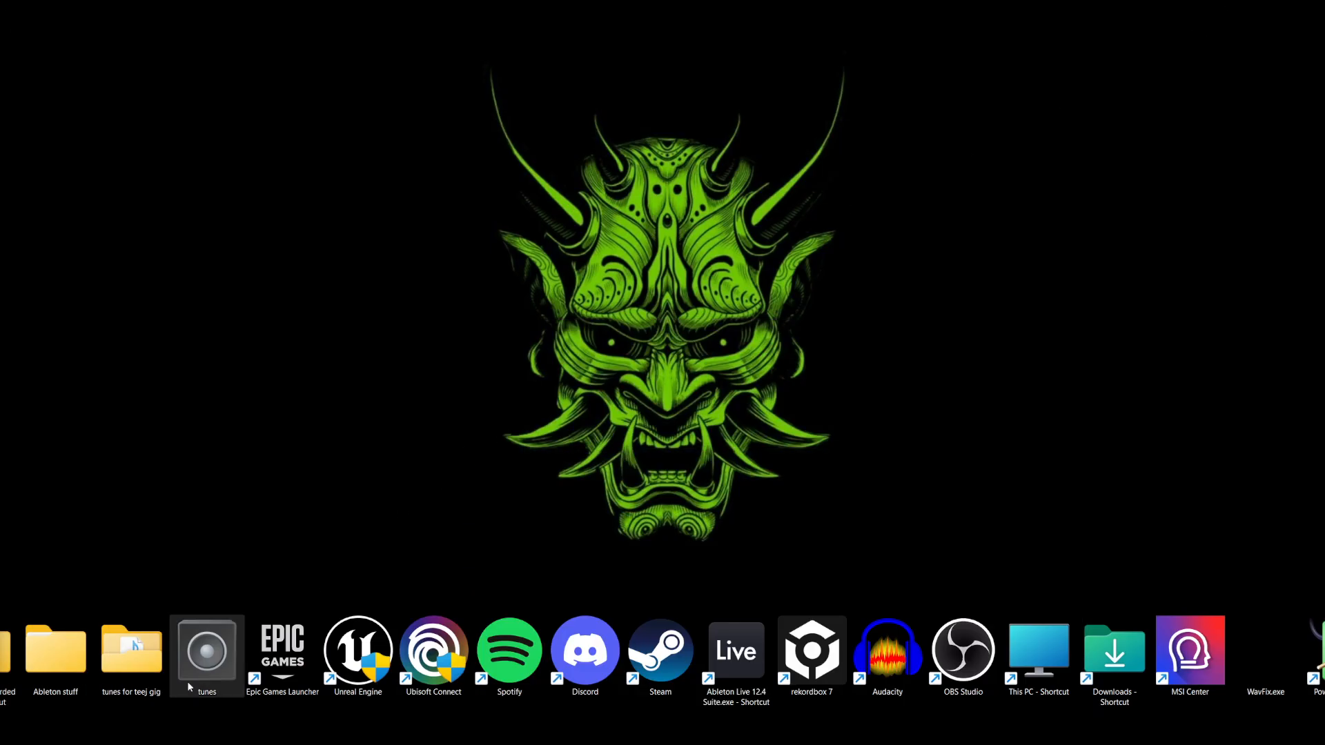
pyautogui.doubleClick(205, 663)
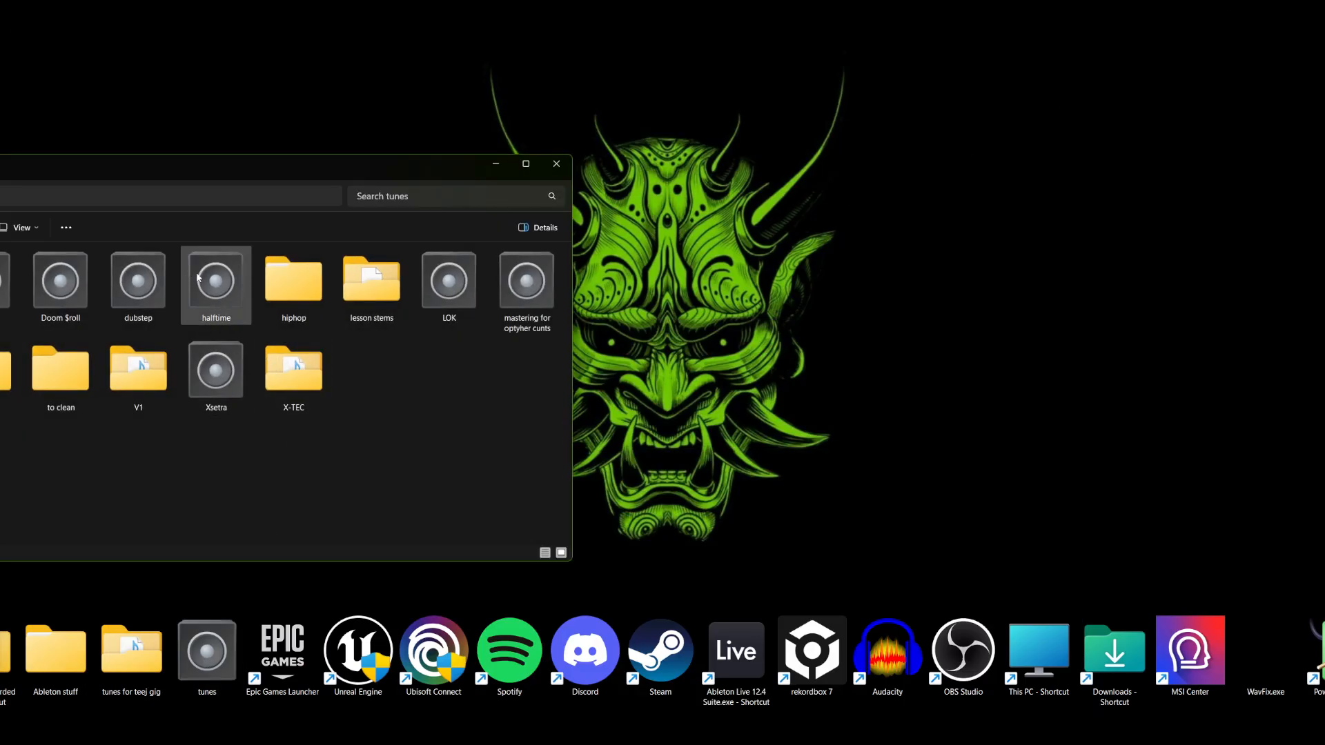
pyautogui.doubleClick(449, 302)
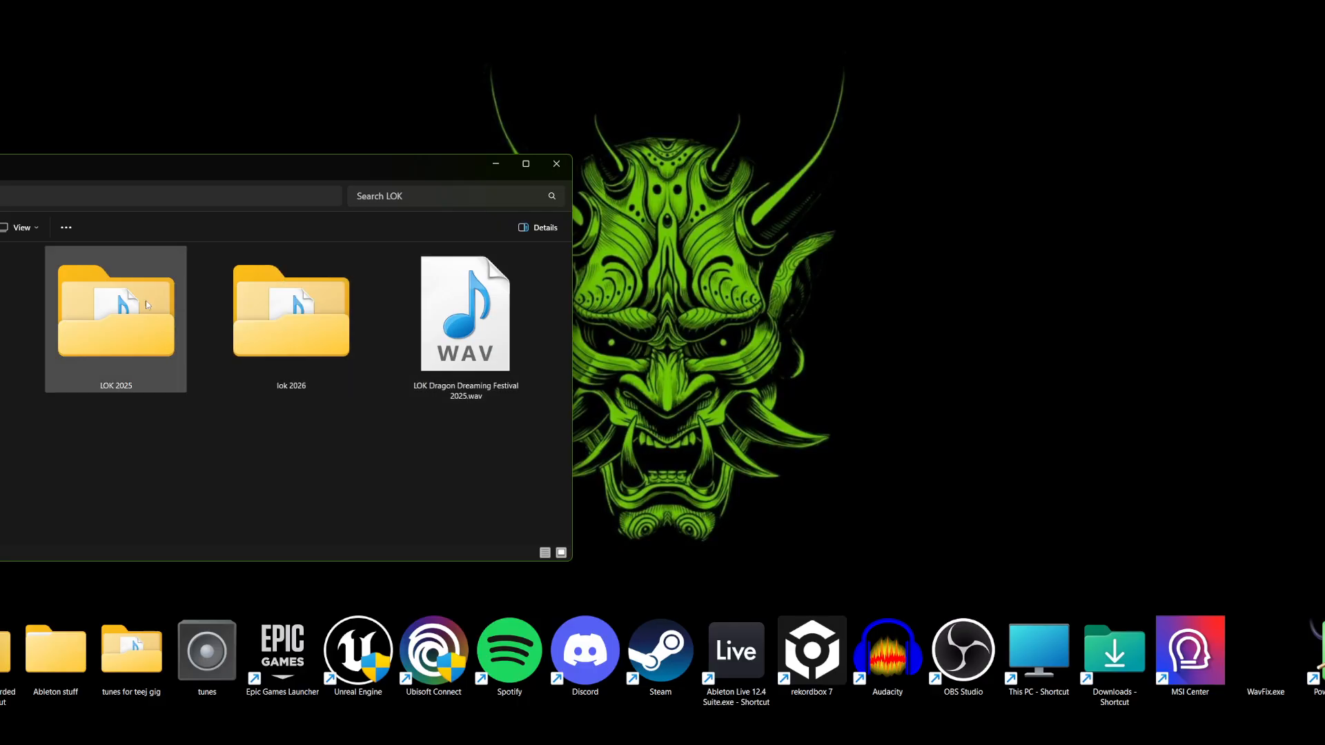
pyautogui.doubleClick(293, 313)
# Step: Import dubstep wubs betteer.wav into the Ableton Live arrangement at bar 33 on its own audio track and select the clip
pyautogui.moveTo(138, 289); pyautogui.dragTo(751, 736)
pyautogui.moveTo(737, 728); pyautogui.dragTo(556, 347)
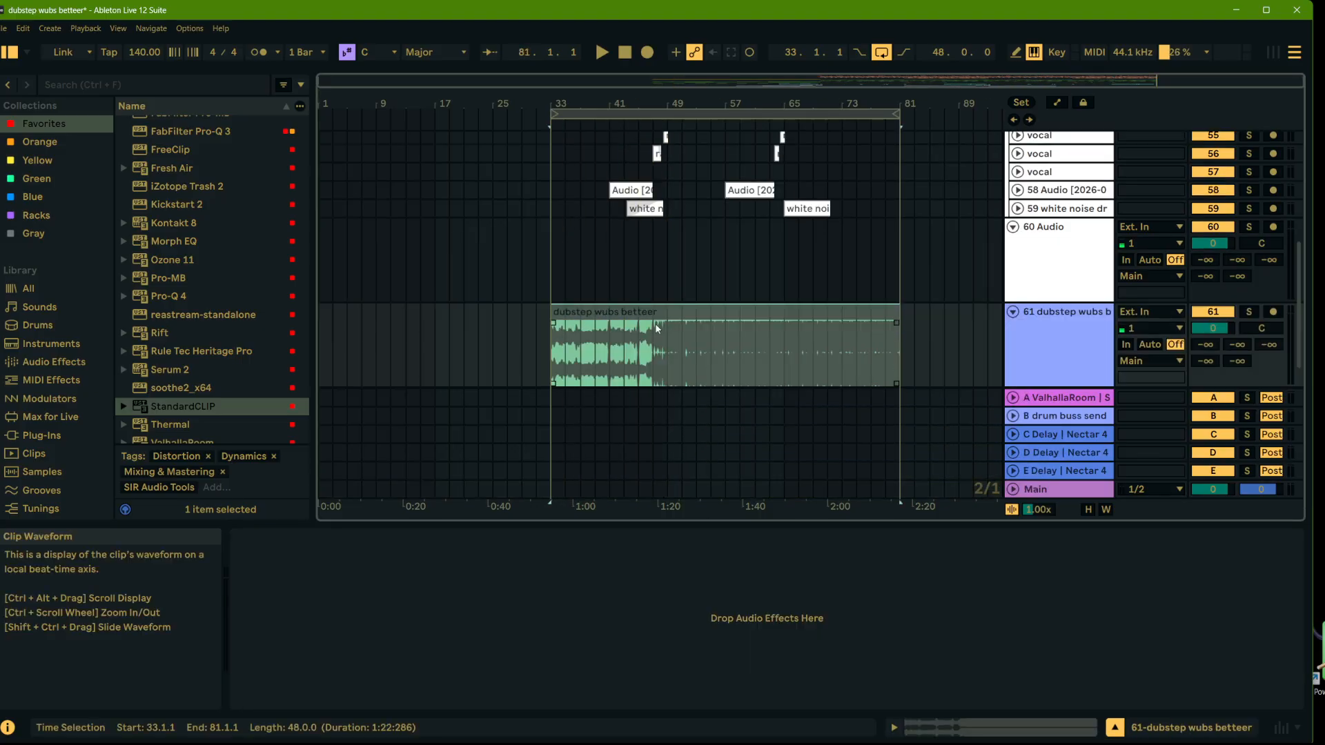
pyautogui.click(805, 312)
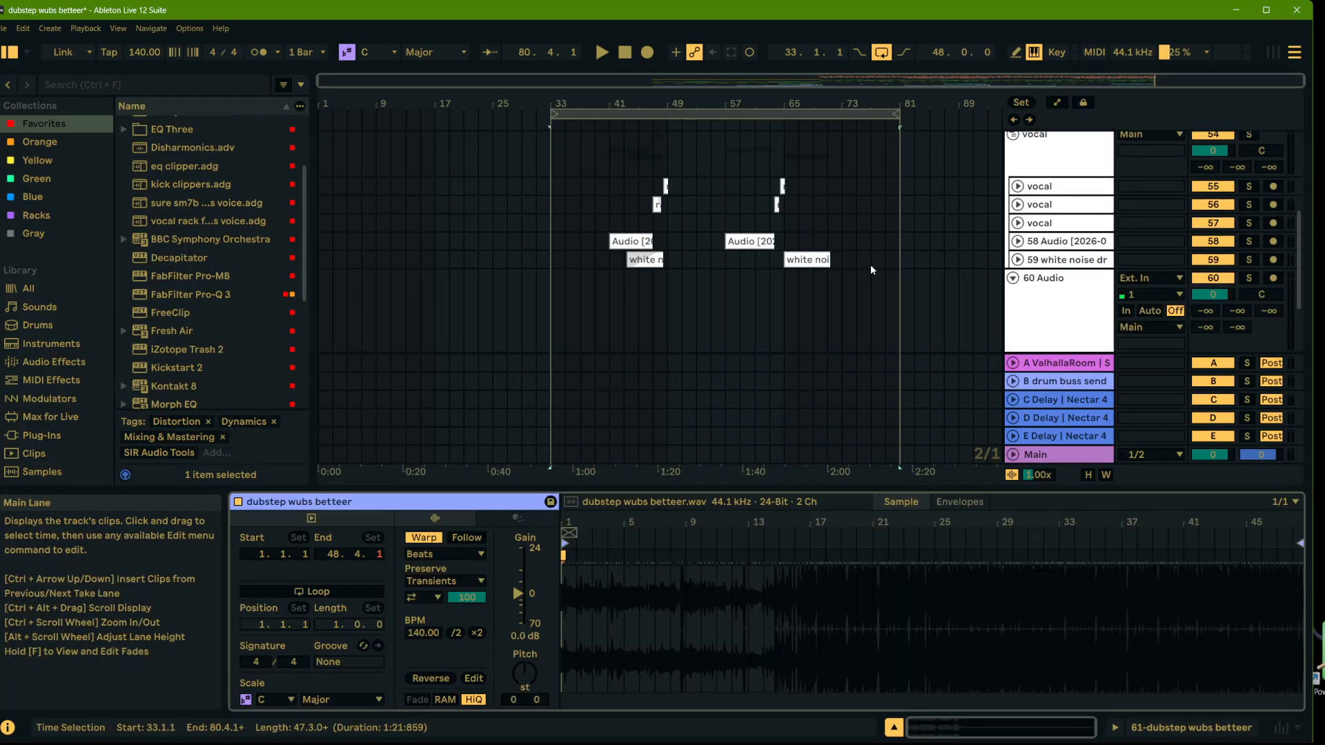
# Step: Turn off warping for the imported dubstep wubs betteer clip, solo its track and play it from bar 61
pyautogui.click(423, 541)
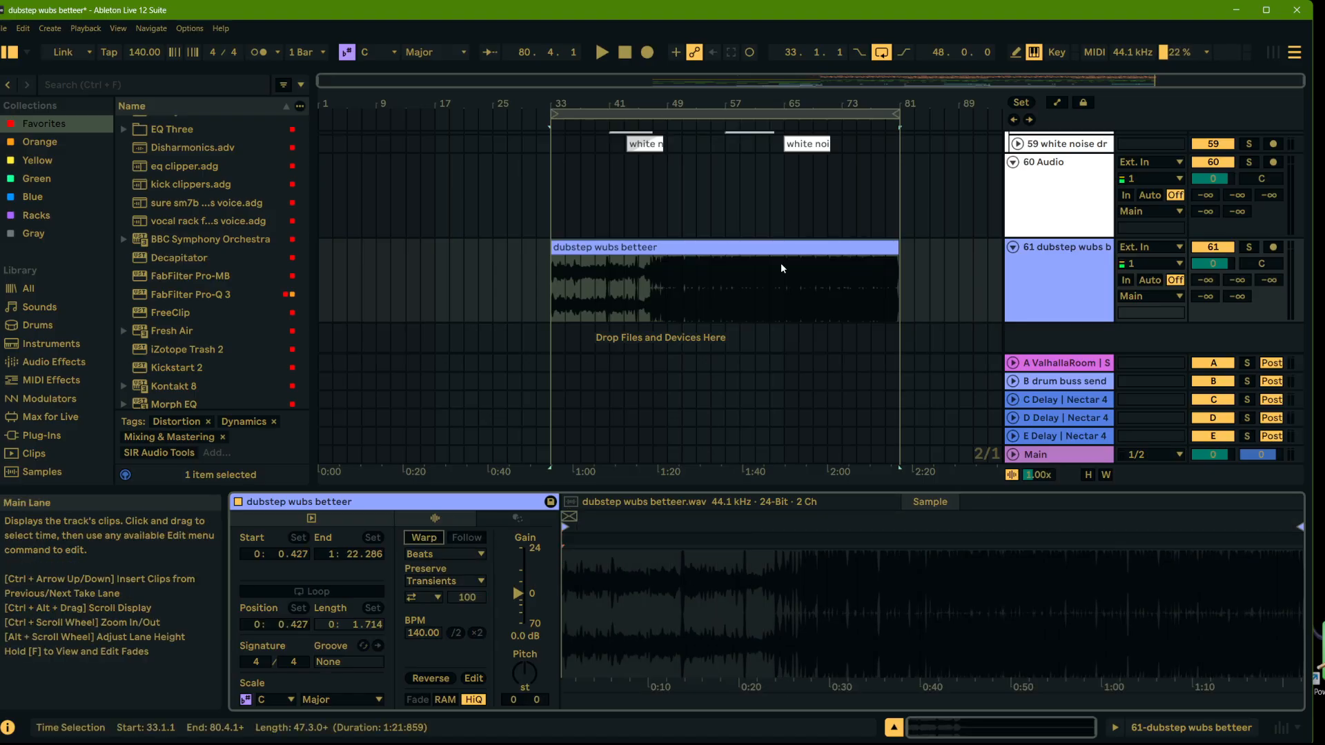
pyautogui.click(756, 297)
pyautogui.click(1249, 247)
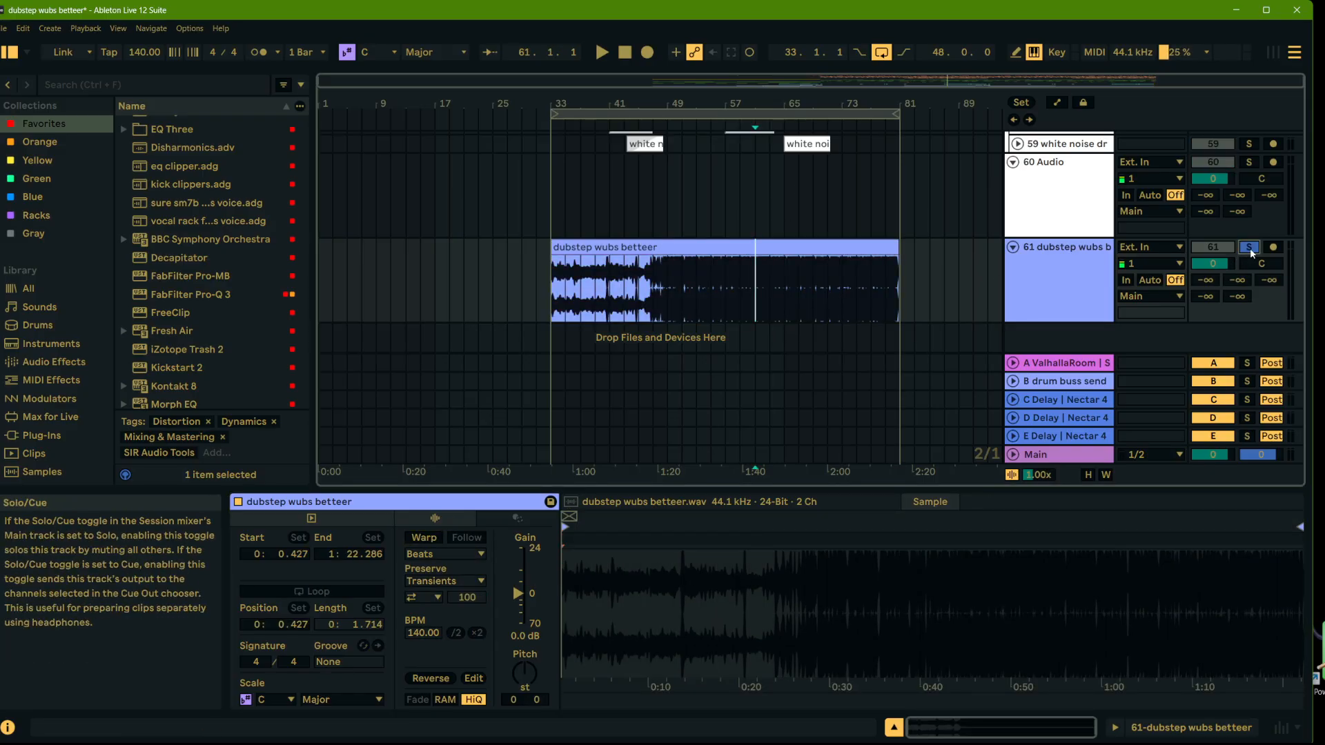
pyautogui.press('space')
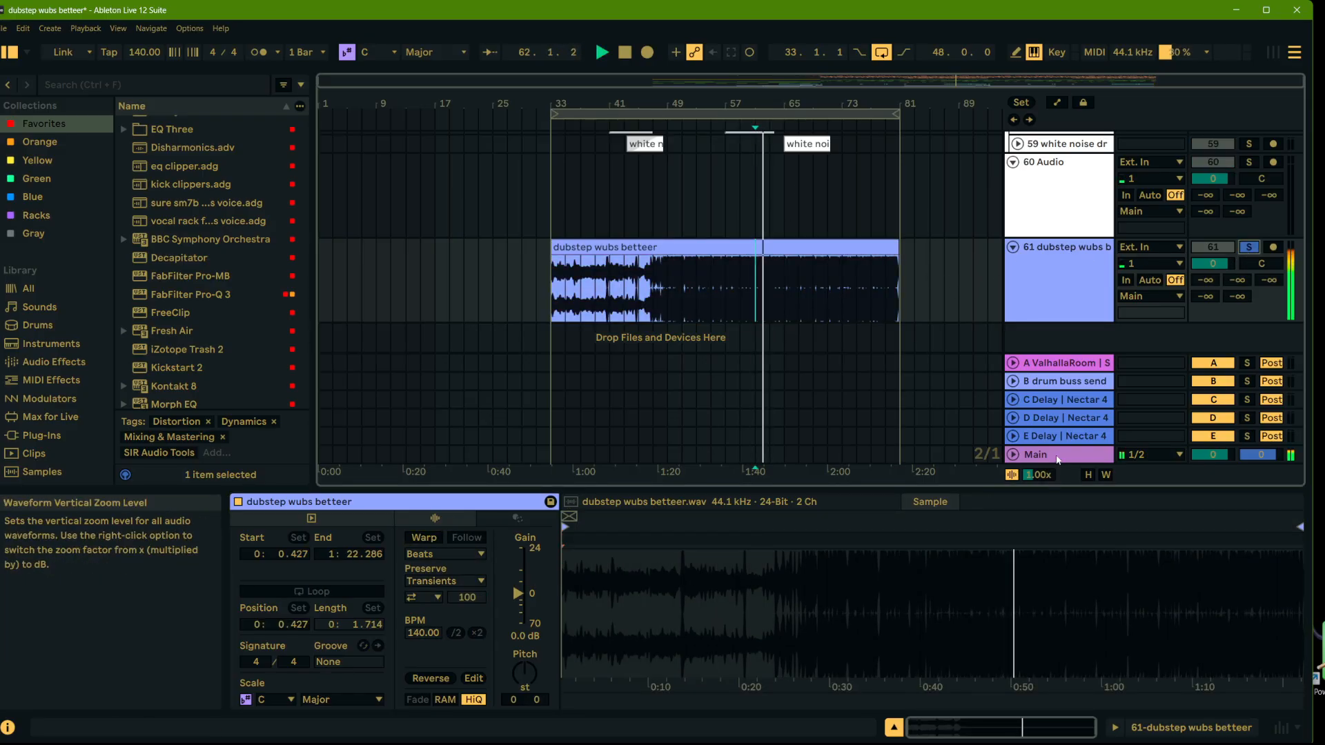
# Step: Enable the Main track's Utility and raise its output gain to 1.00 dB while auditioning the bounce
pyautogui.click(1012, 247)
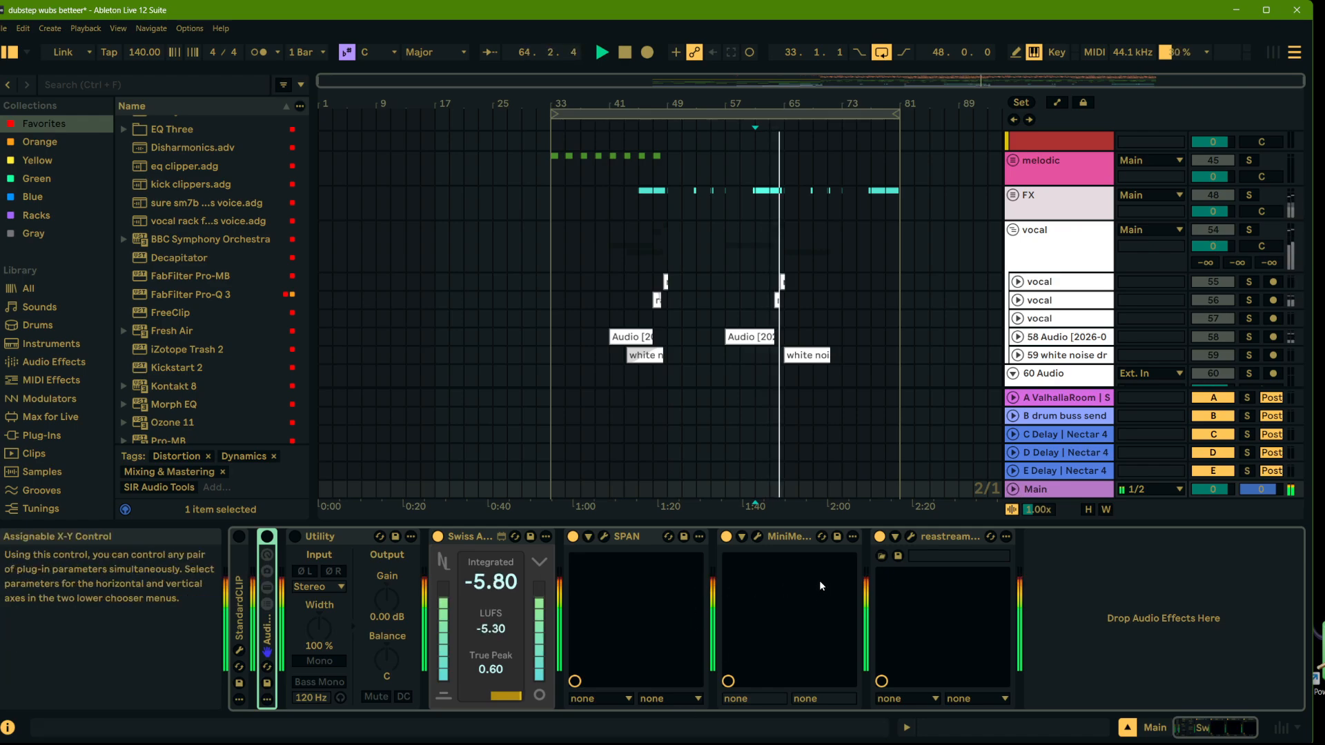
pyautogui.scroll(-3, 843, 415)
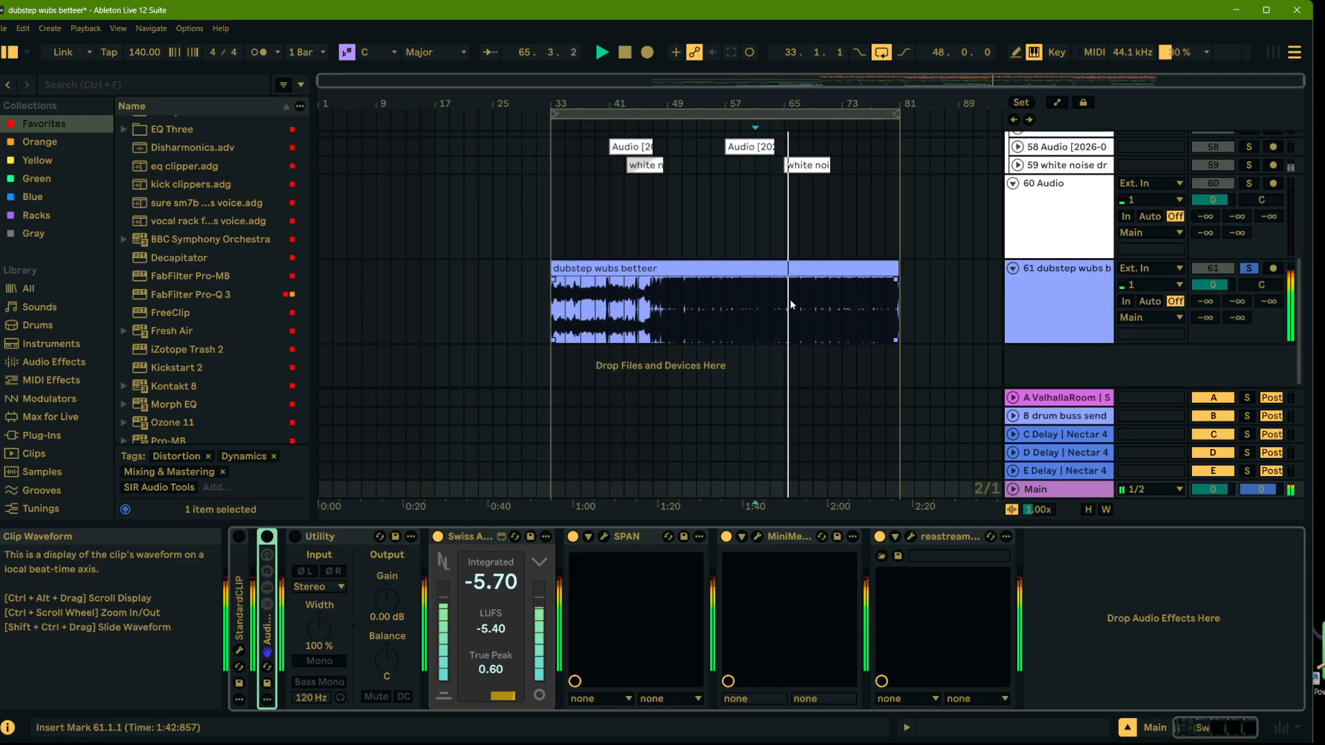
pyautogui.click(296, 537)
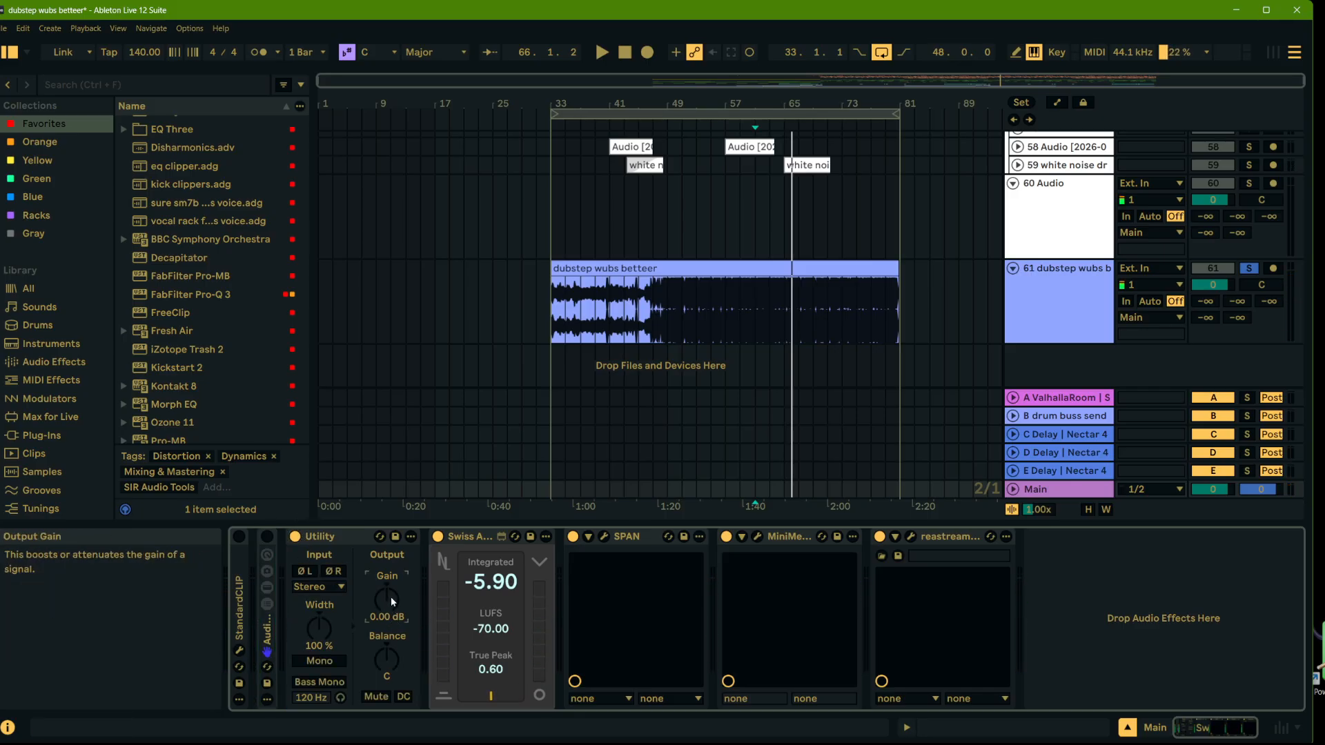
pyautogui.press('space')
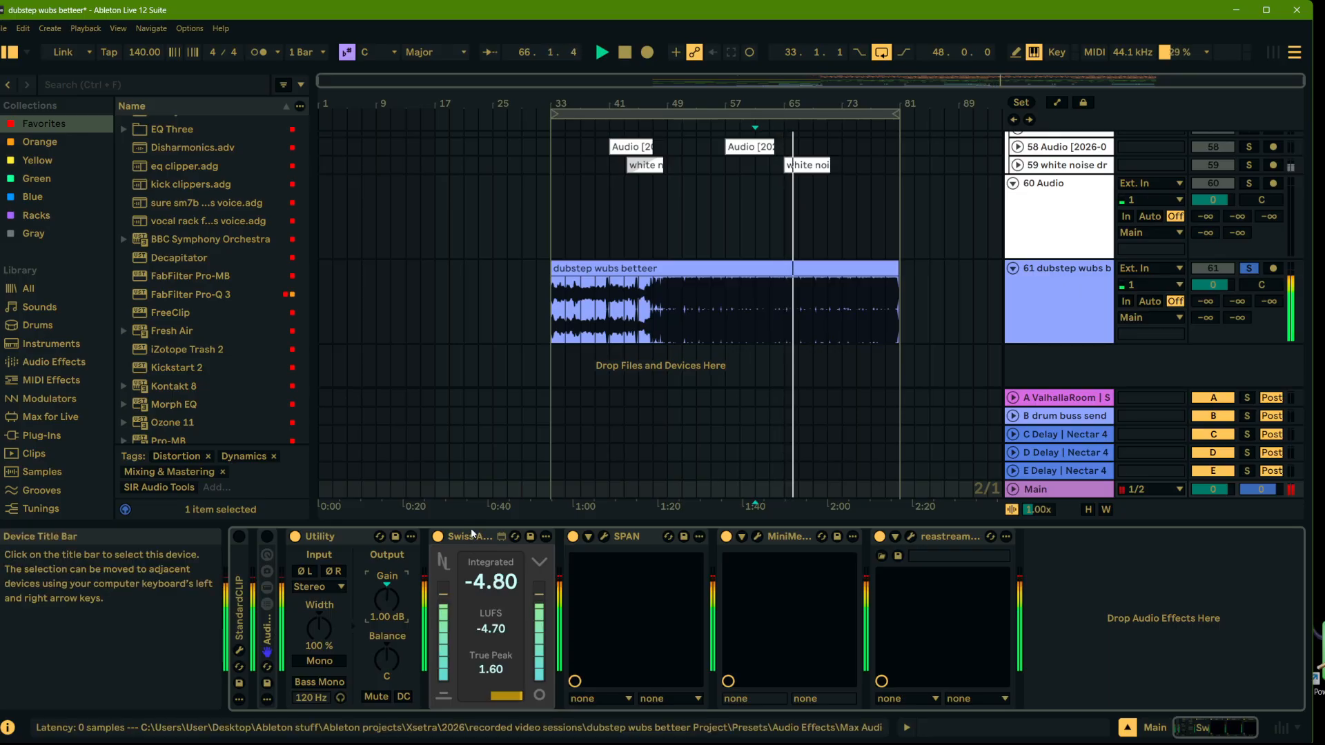
pyautogui.press('space')
# Step: Add Pro-Q 4 to the dubstep wubs betteer track, switch it to Linear Phase with Medium quality, and start playback
pyautogui.click(1041, 319)
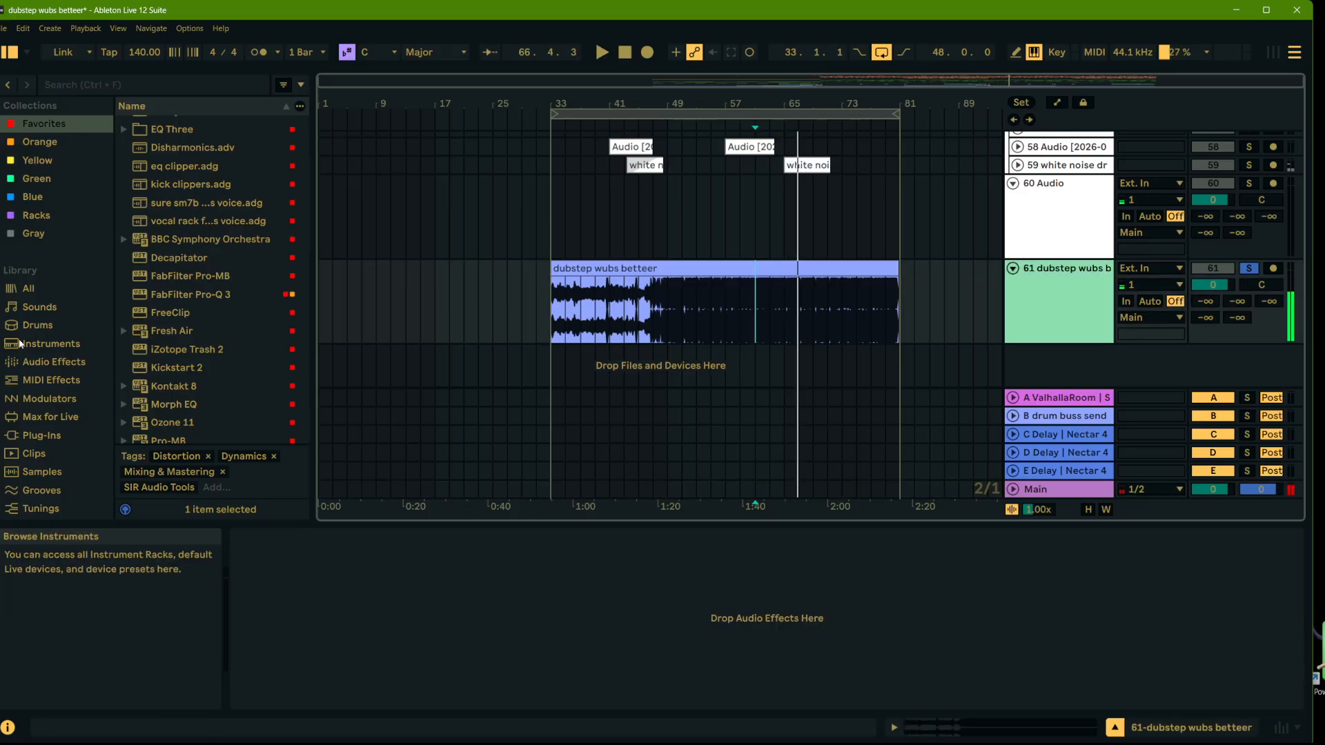
pyautogui.scroll(-3, 160, 318)
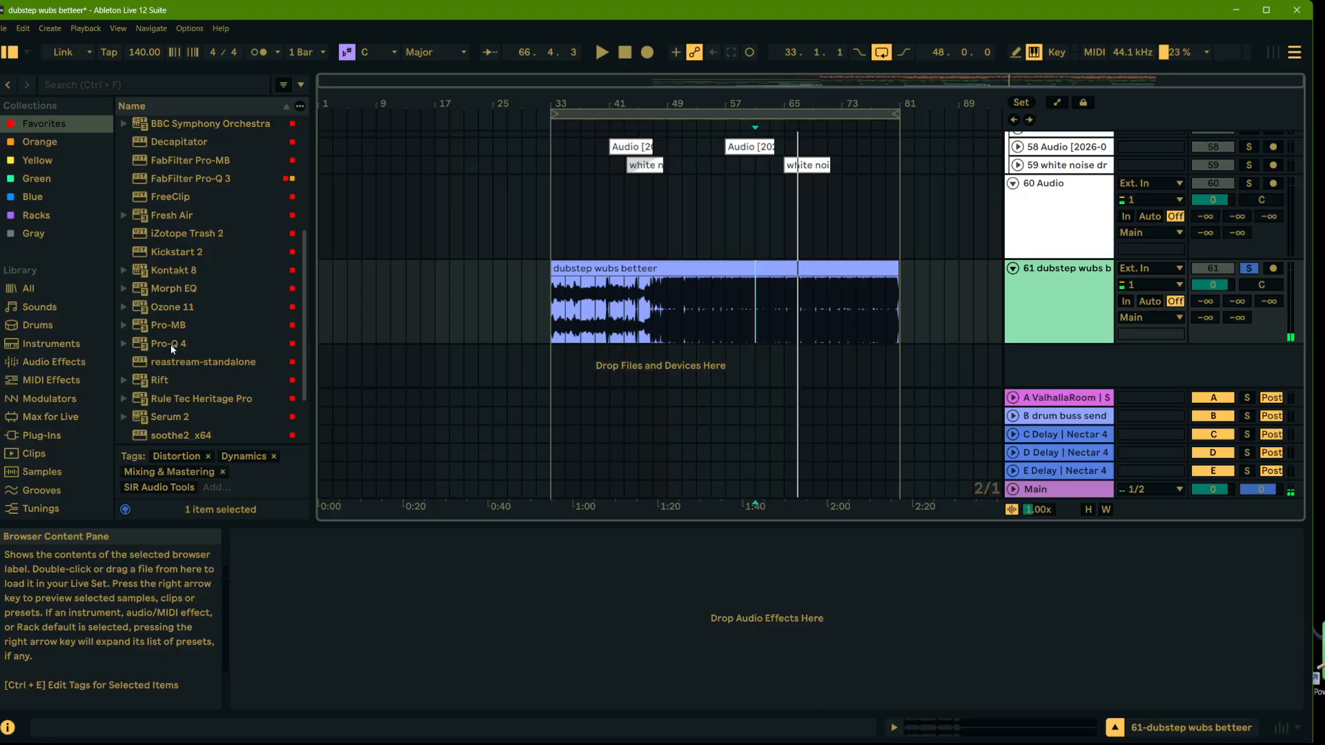
pyautogui.click(173, 344)
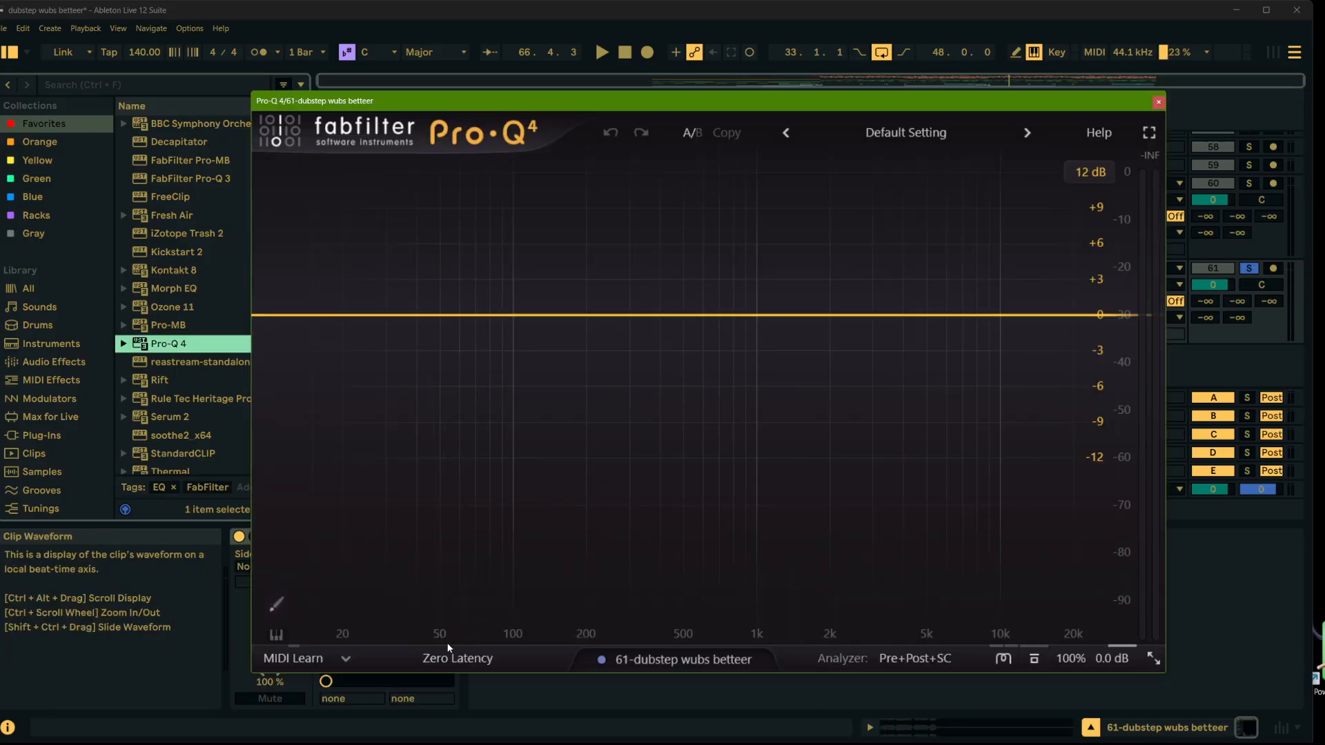
pyautogui.click(448, 652)
pyautogui.click(414, 707)
pyautogui.press('space')
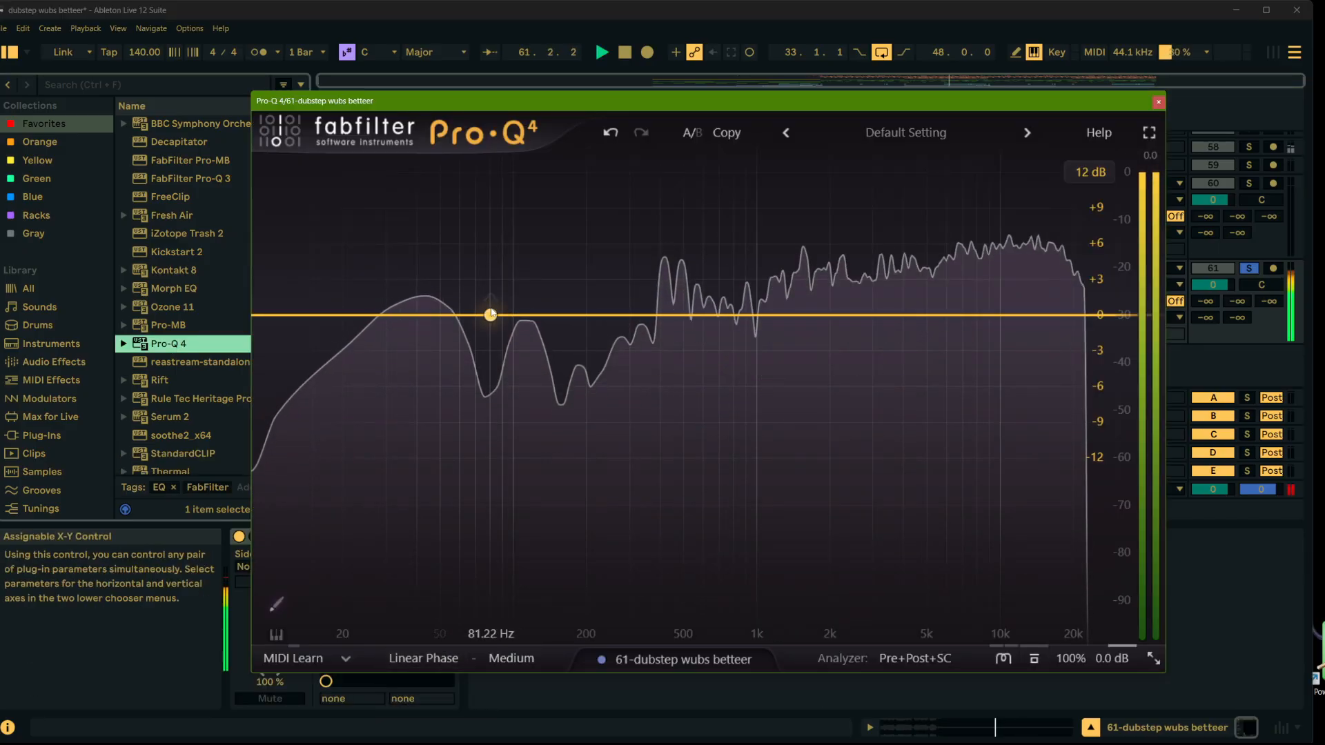
# Step: Add a Low Shelf band in Pro-Q 4 at about 151 Hz with -1.90 dB gain and close the plug-in window
pyautogui.moveTo(491, 314); pyautogui.dragTo(526, 336)
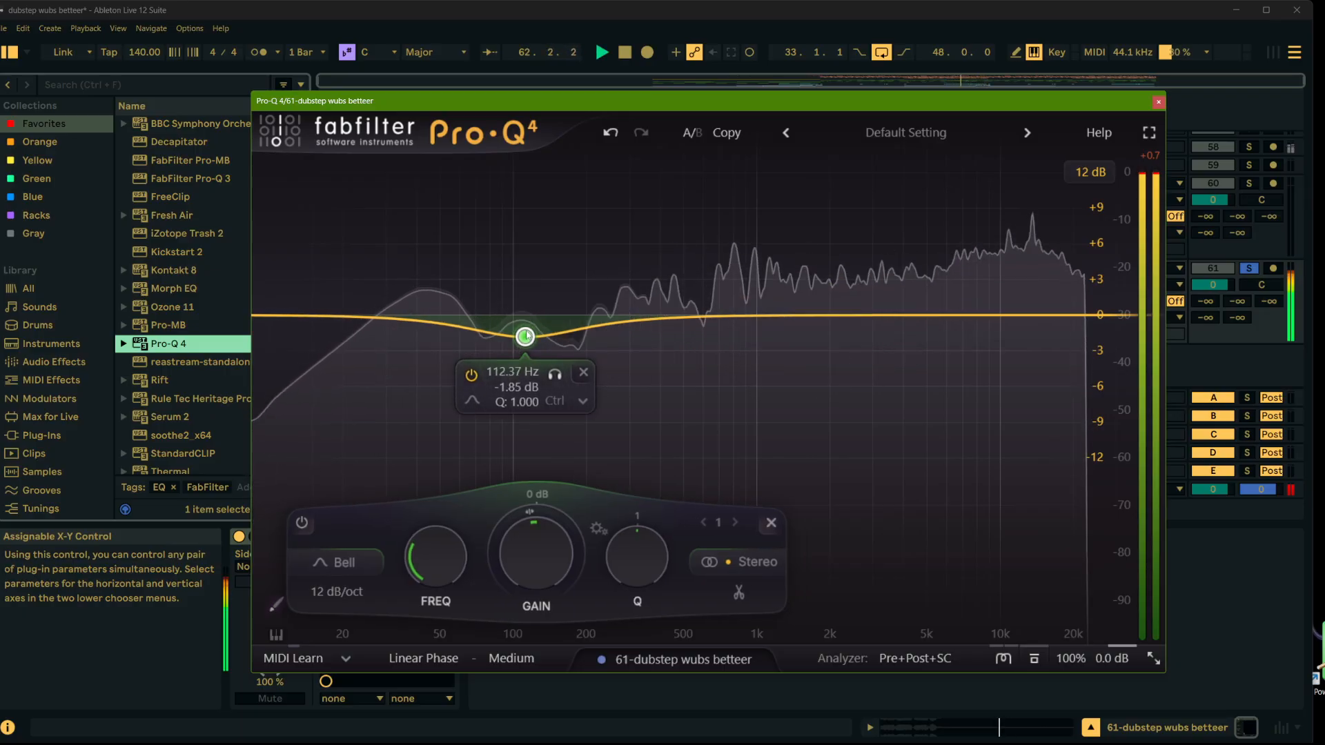
pyautogui.click(336, 562)
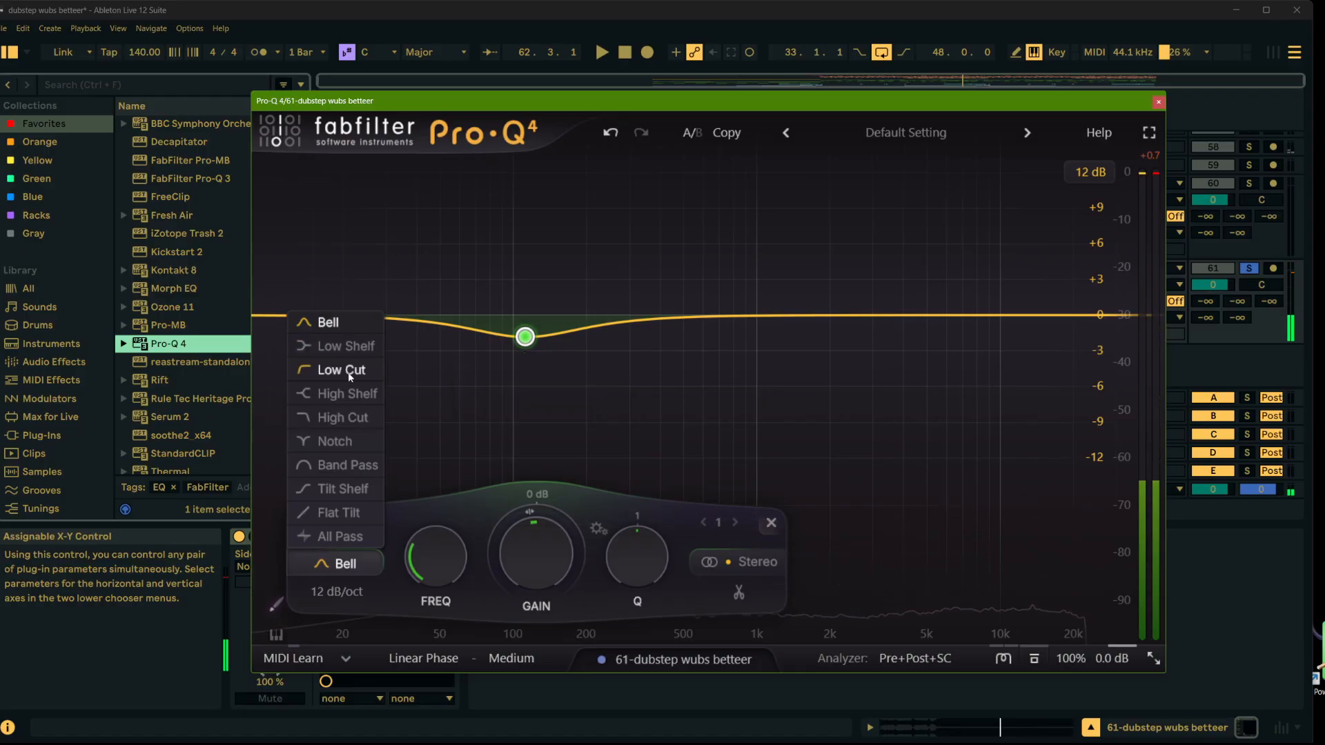
pyautogui.click(350, 346)
pyautogui.press('space')
pyautogui.moveTo(524, 326); pyautogui.dragTo(554, 323)
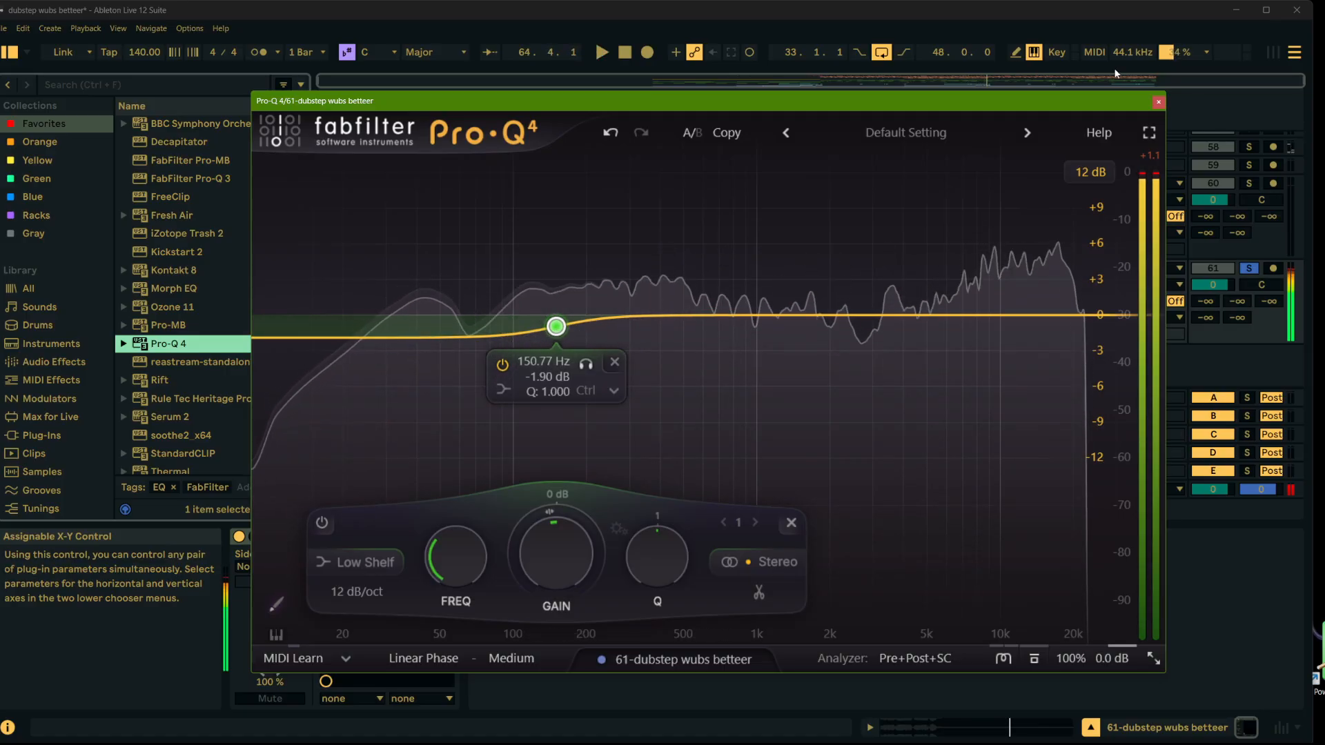
pyautogui.click(1158, 101)
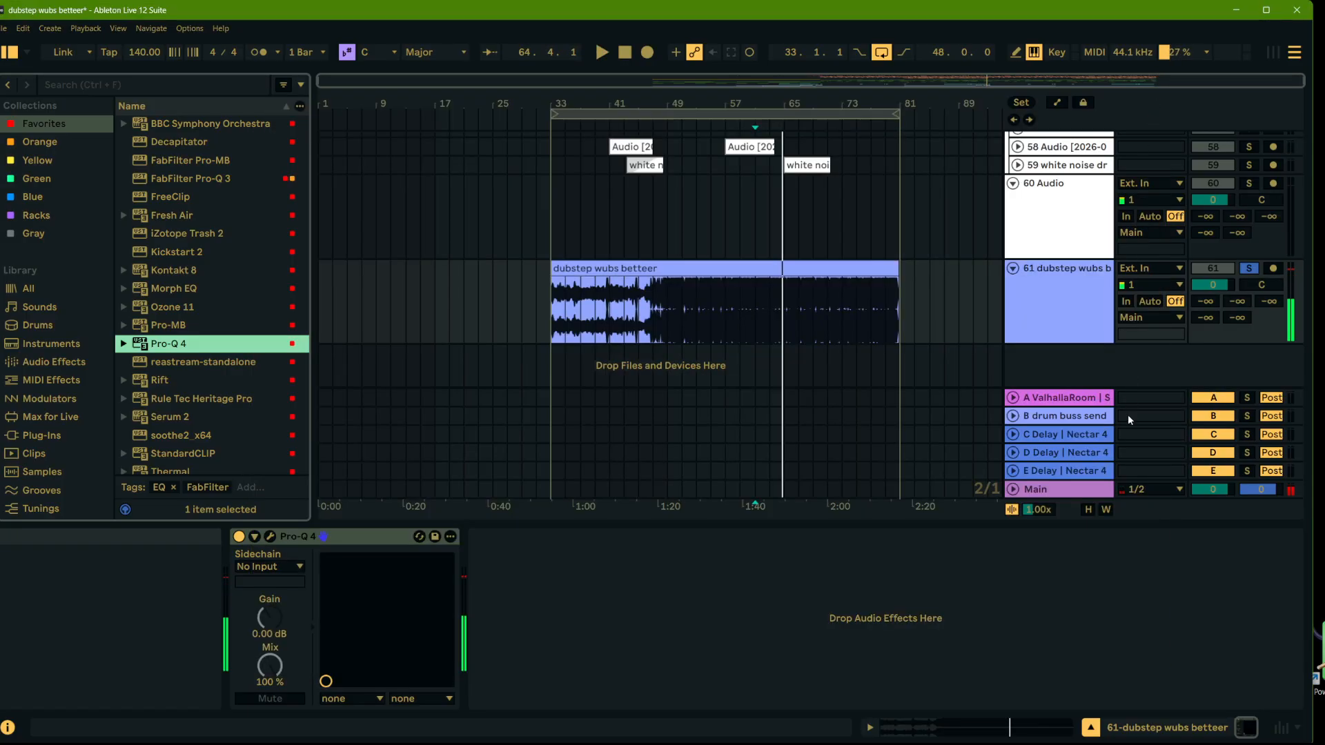
# Step: Add StandardCLIP after Pro-Q 4 on the bounce track, set to Hard Clip with x1 oversampling and the ceiling on
pyautogui.click(1052, 281)
pyautogui.scroll(-2, 194, 371)
pyautogui.click(183, 410)
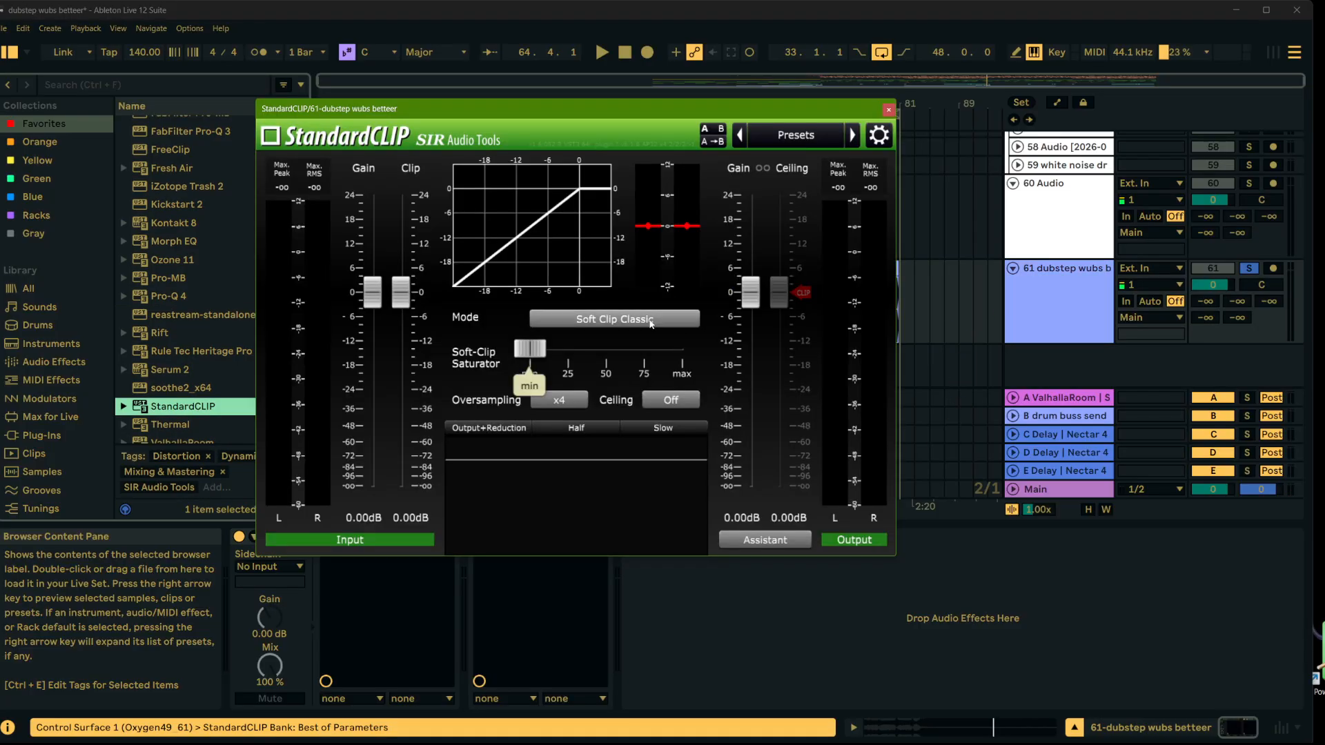
pyautogui.click(614, 319)
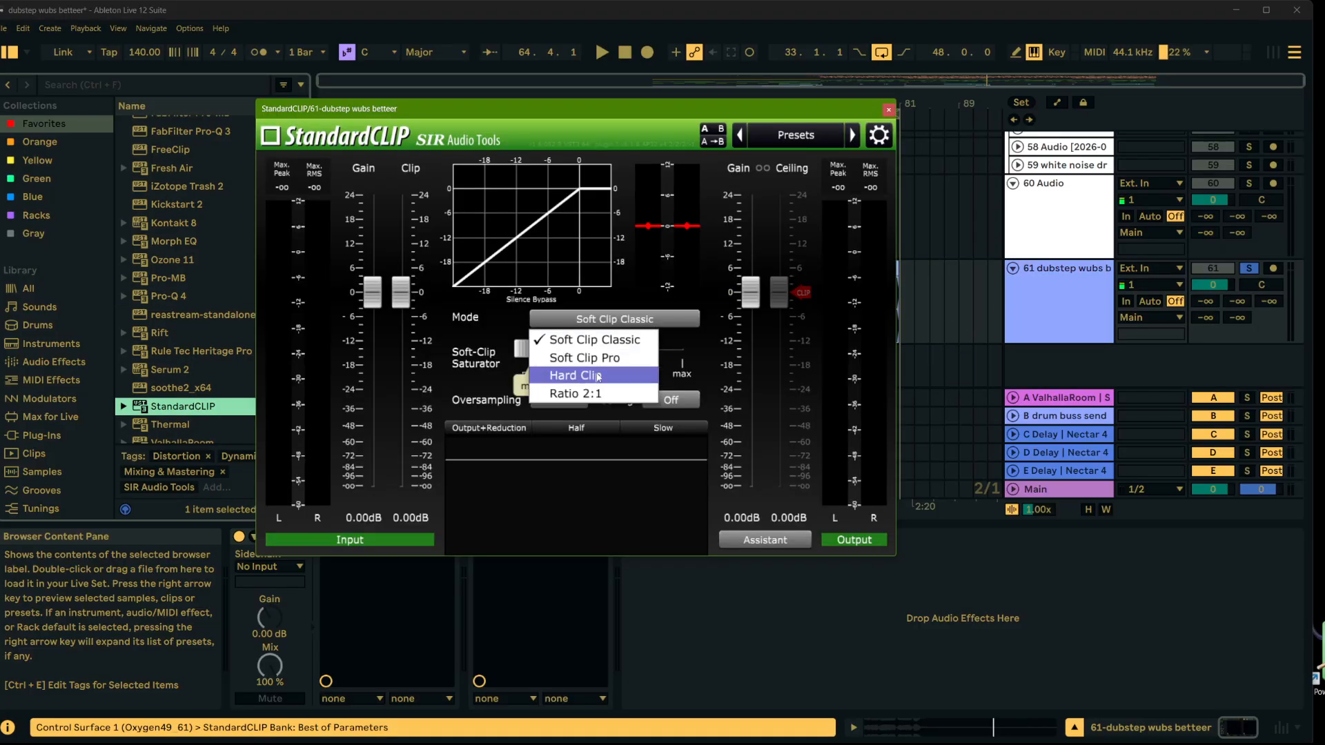
pyautogui.click(610, 356)
pyautogui.click(558, 400)
pyautogui.click(607, 449)
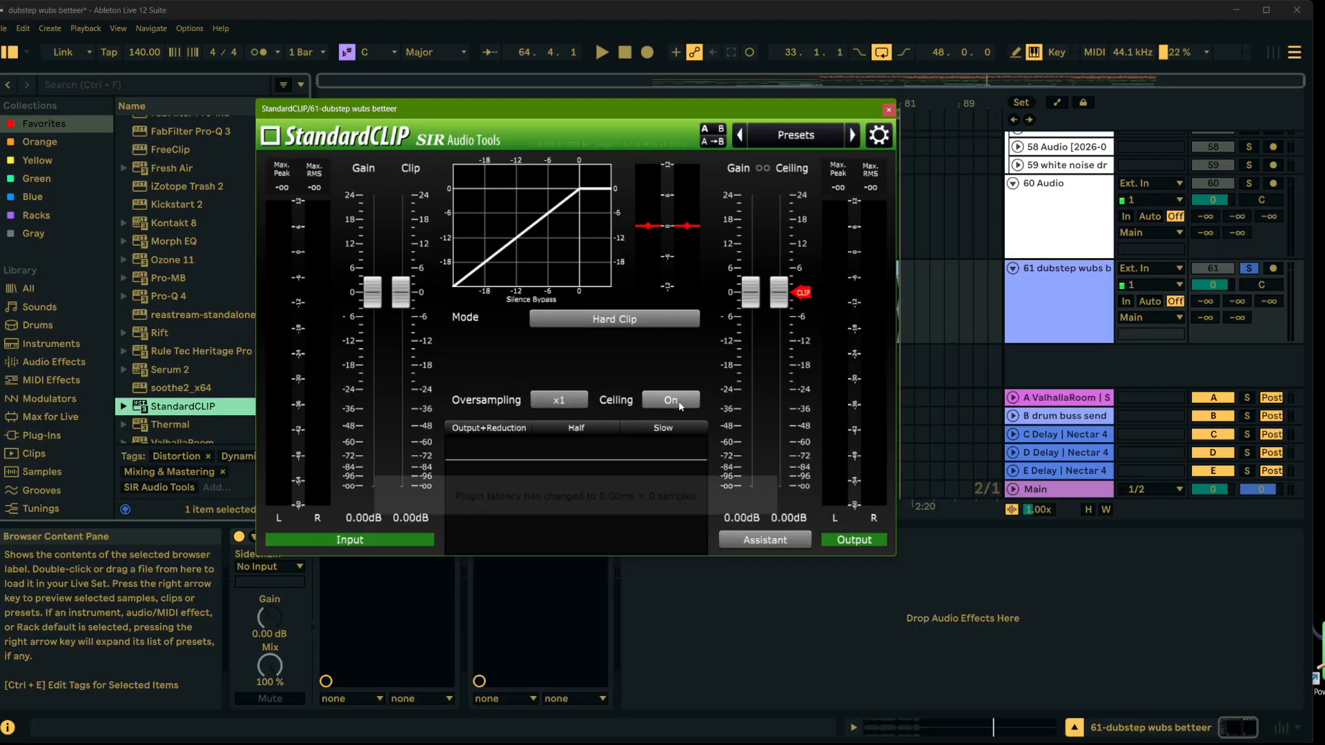
pyautogui.click(671, 400)
pyautogui.click(889, 110)
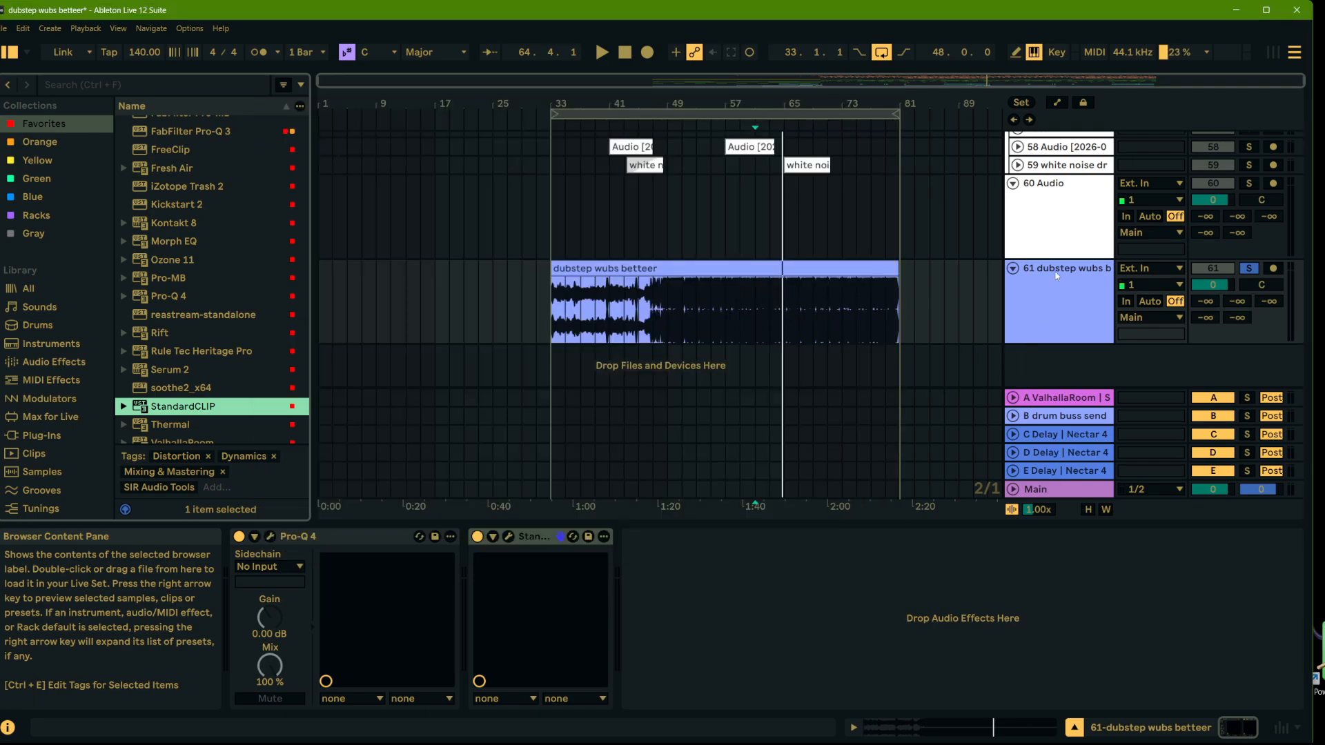
# Step: Play the processed bounce and raise the Main track's Utility output gain to 2.00 dB
pyautogui.press('space')
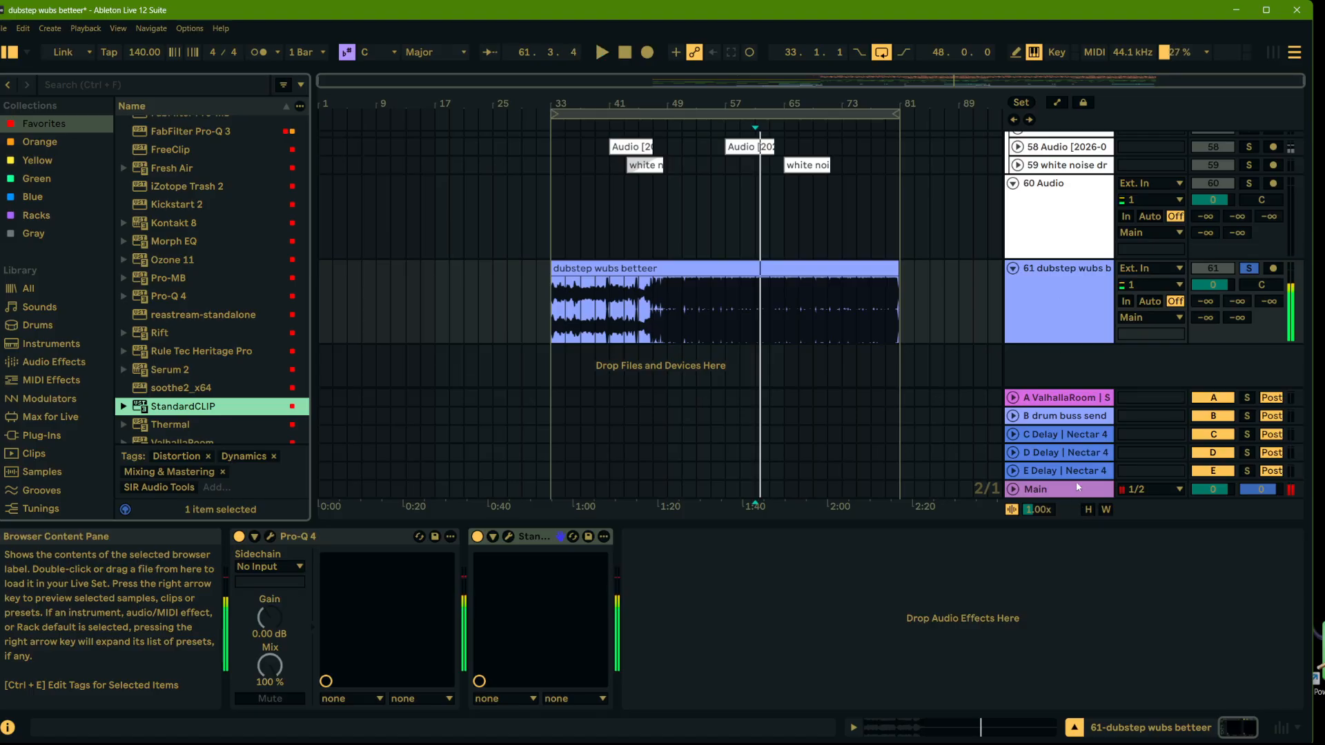
pyautogui.click(1078, 486)
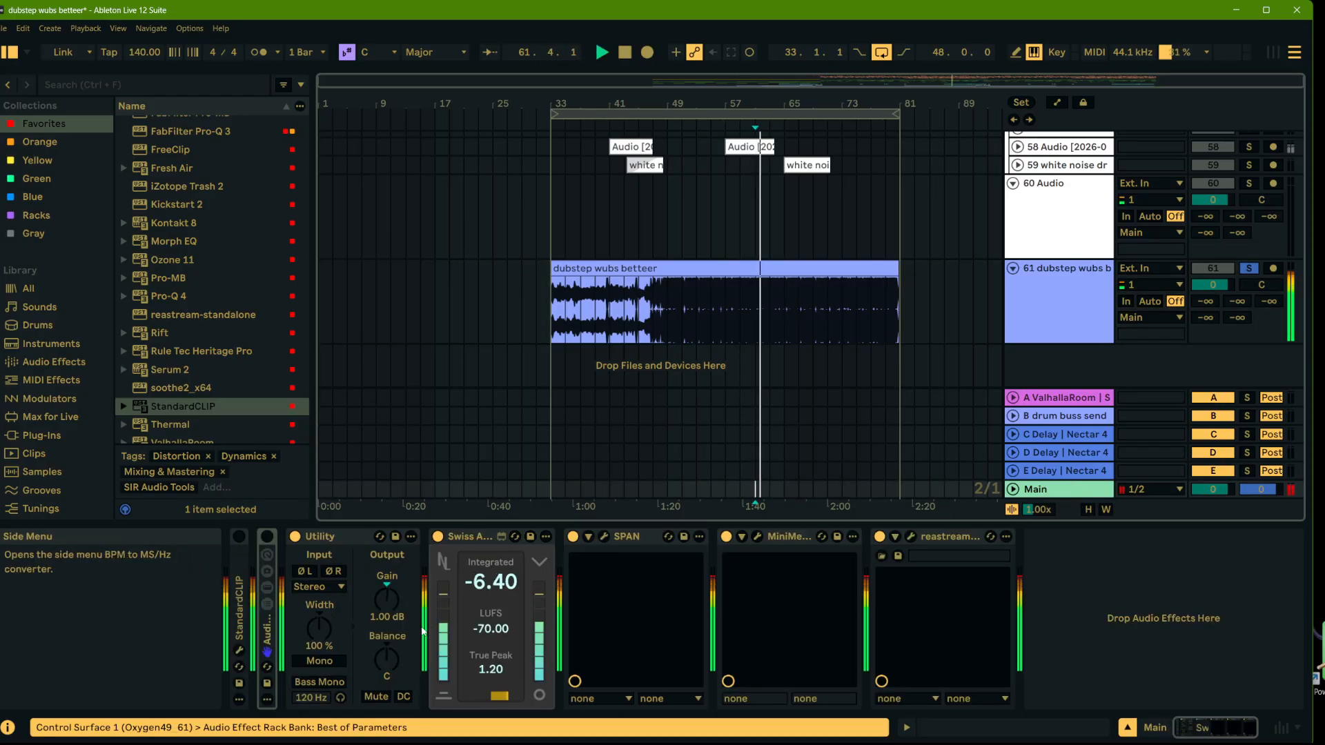
pyautogui.click(388, 604)
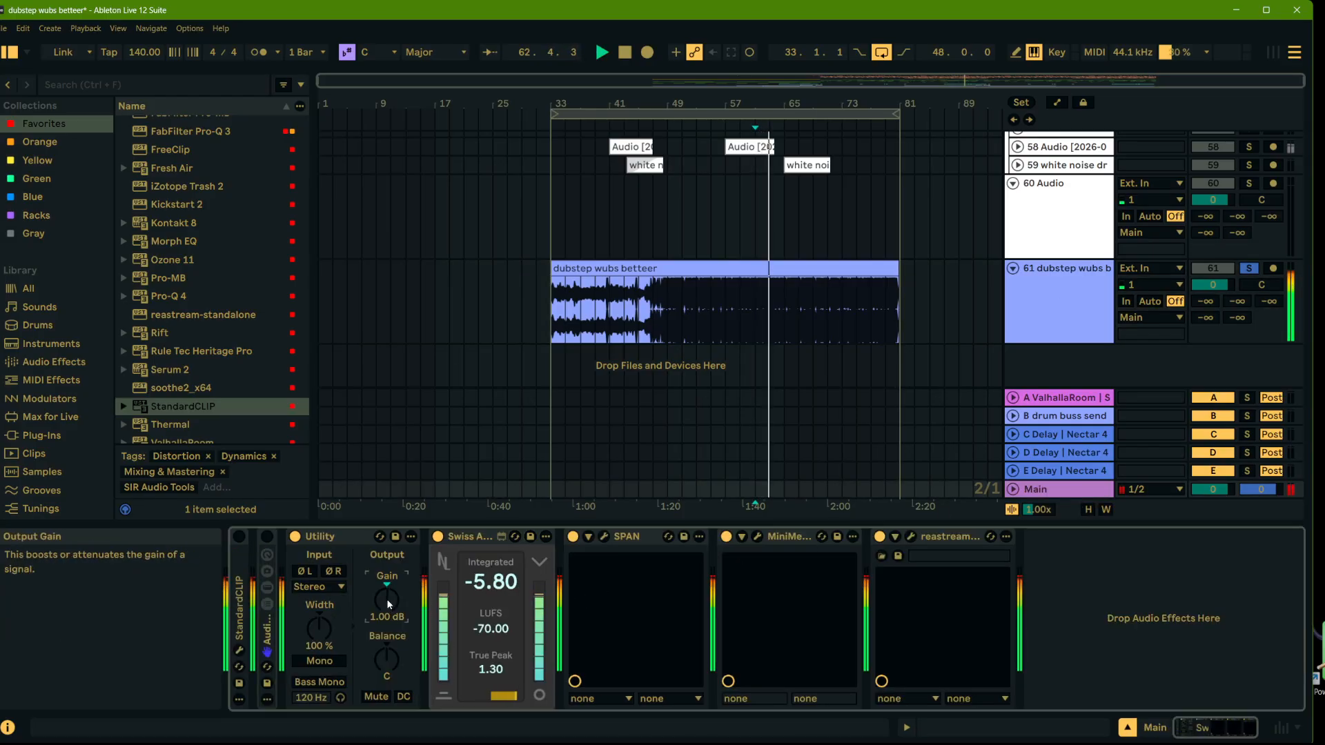
pyautogui.moveTo(387, 600); pyautogui.dragTo(387, 588)
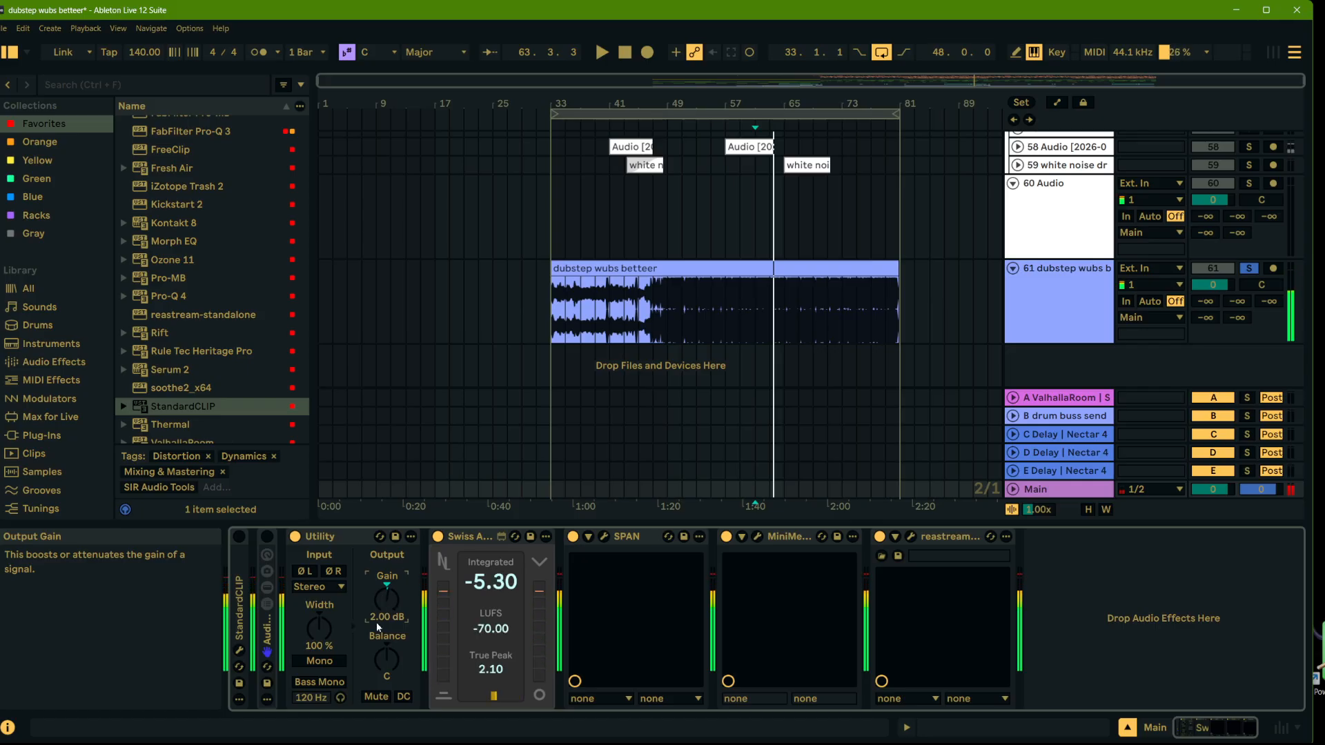
pyautogui.press('space')
# Step: Try the Main track's Utility output gain at 4.00 dB during playback, and lower it to 3.00 dB
pyautogui.press('space')
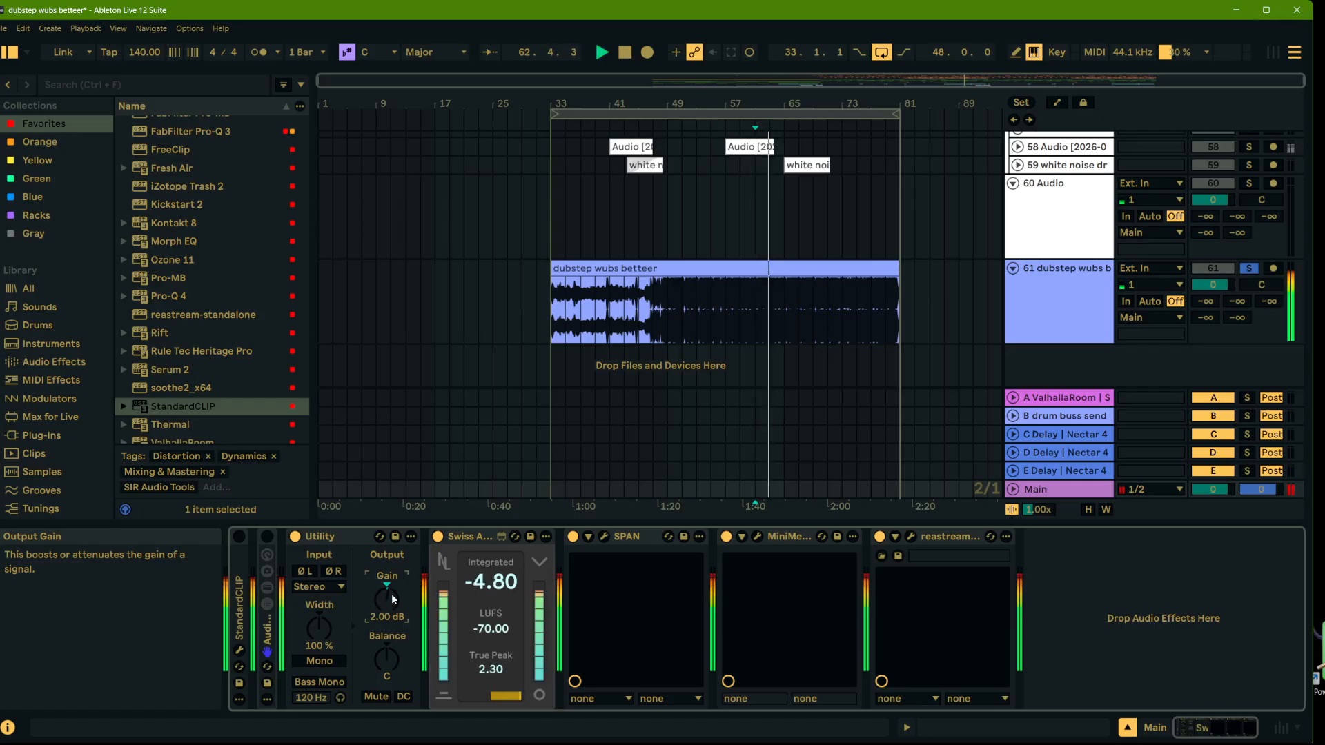
pyautogui.scroll(2, 390, 594)
pyautogui.press('space')
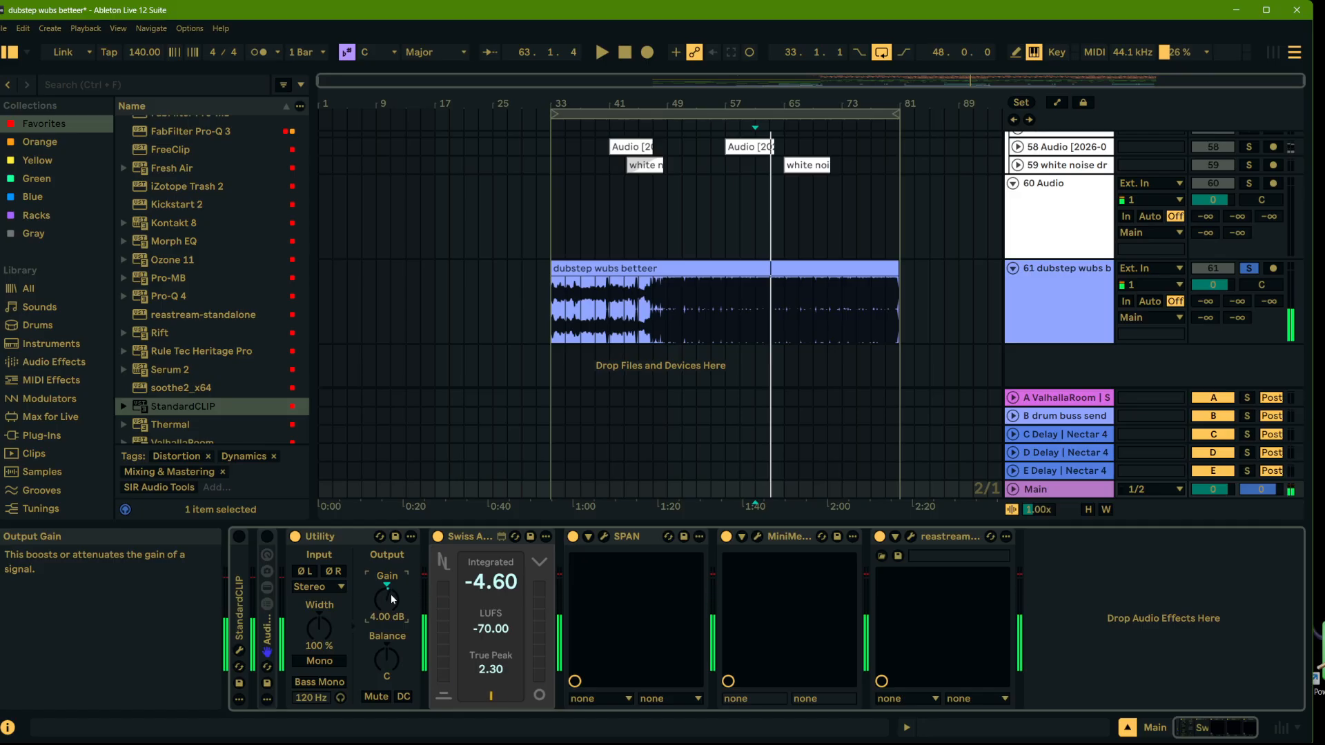
pyautogui.press('space')
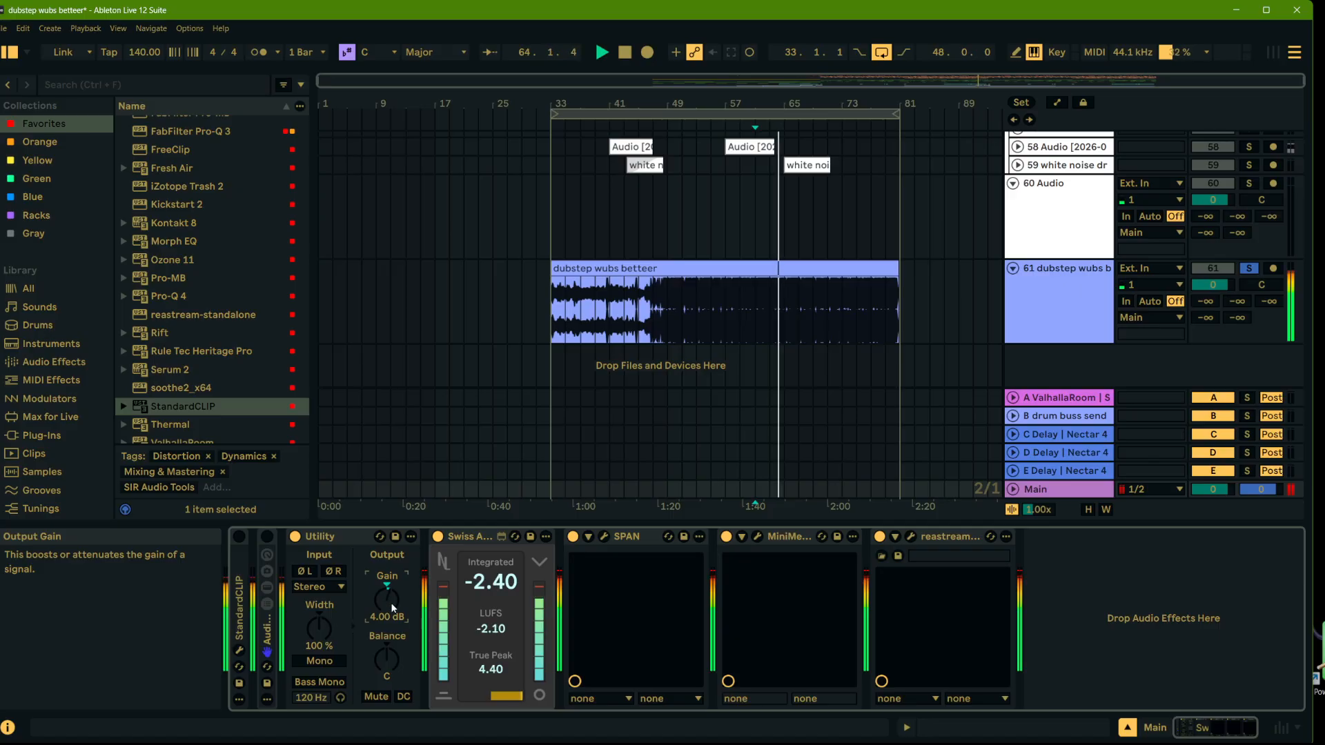
pyautogui.scroll(-1, 390, 603)
pyautogui.press('space')
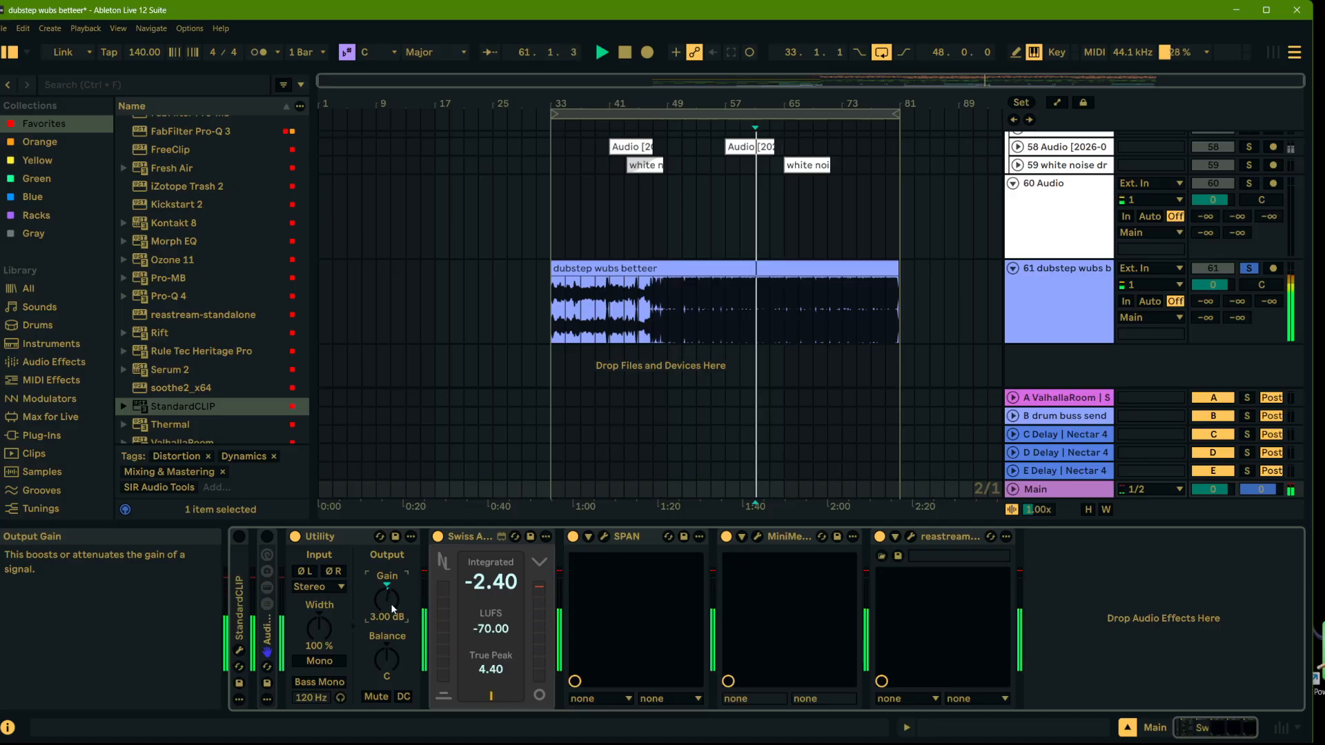
# Step: Audition the bounce from bars 73 and 53, and bypass Pro-Q 4 on its track
pyautogui.press('space')
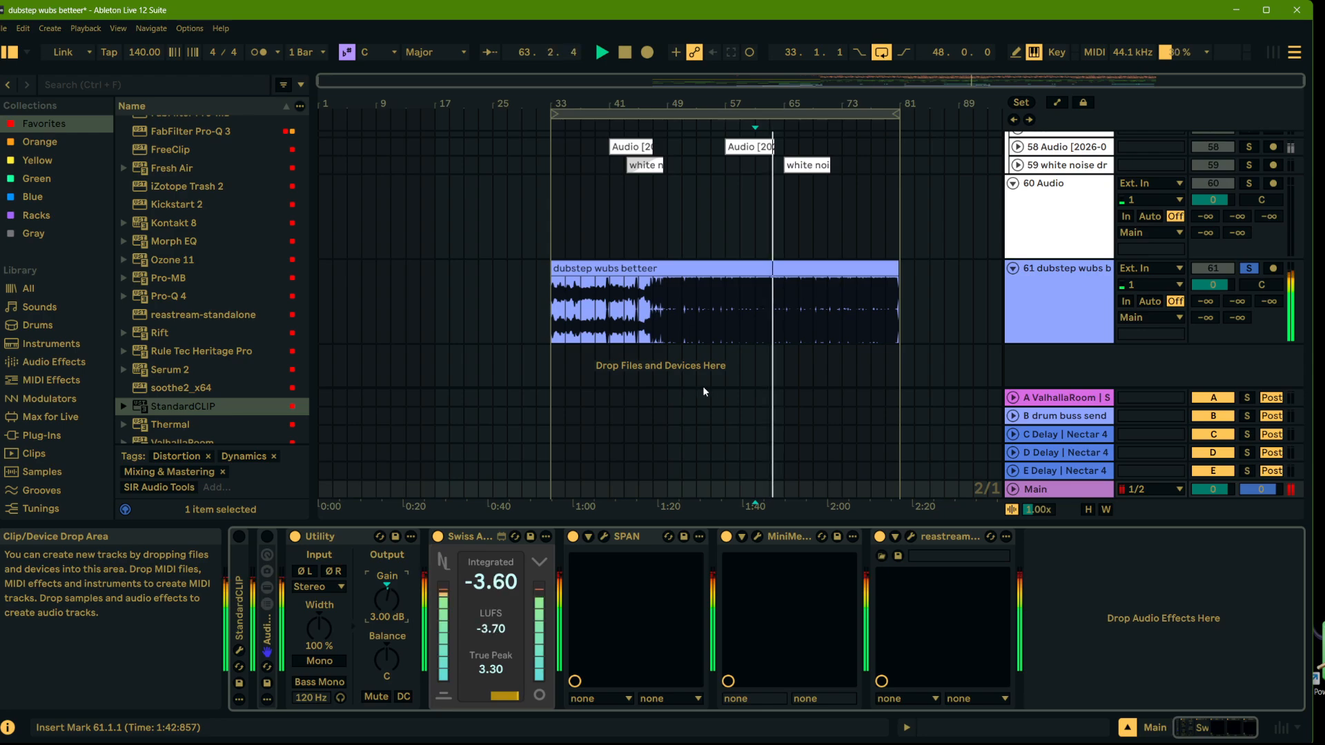
pyautogui.click(838, 303)
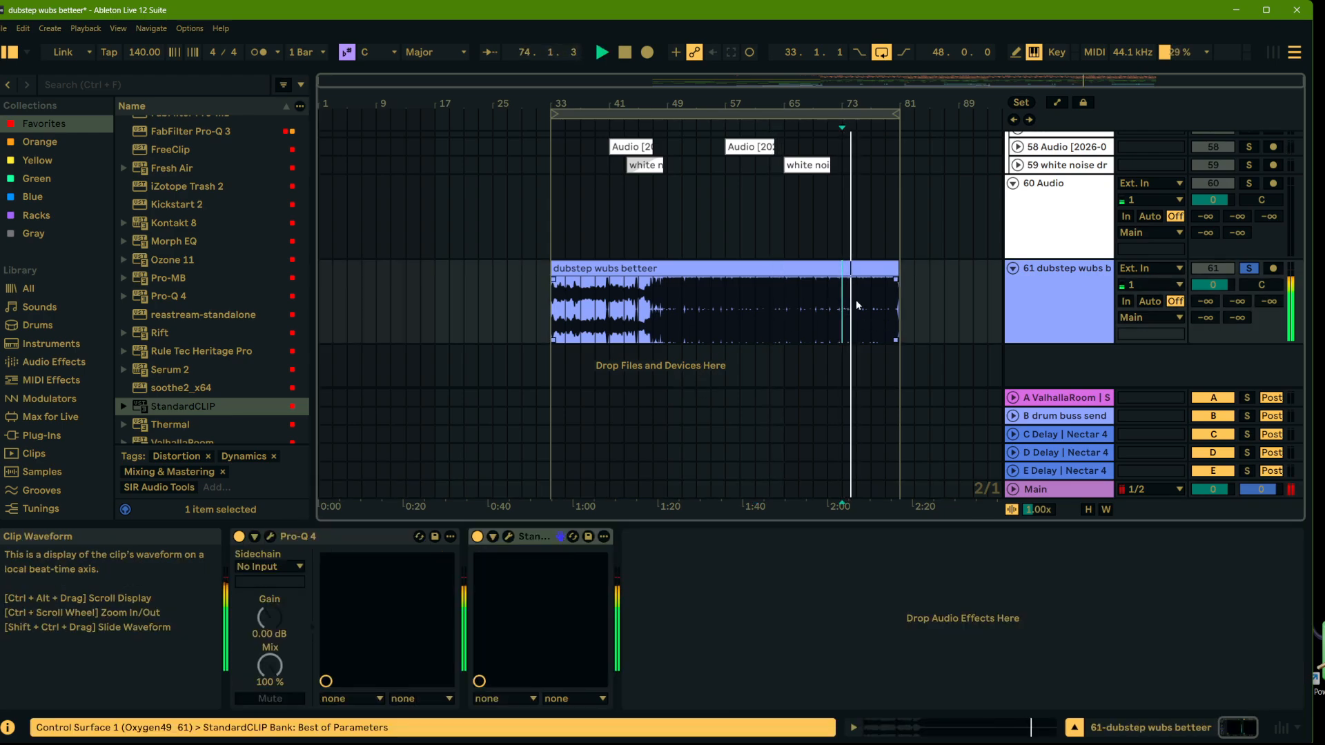
pyautogui.click(696, 308)
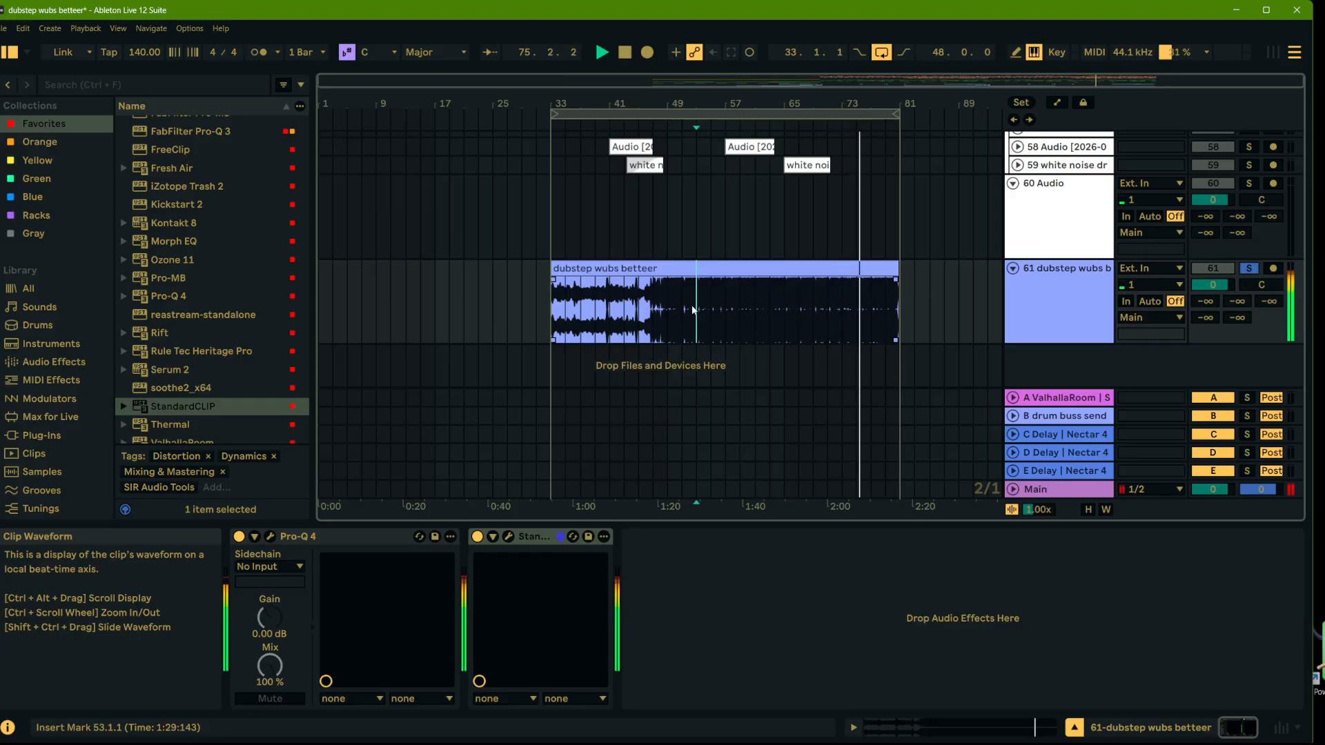
pyautogui.click(538, 608)
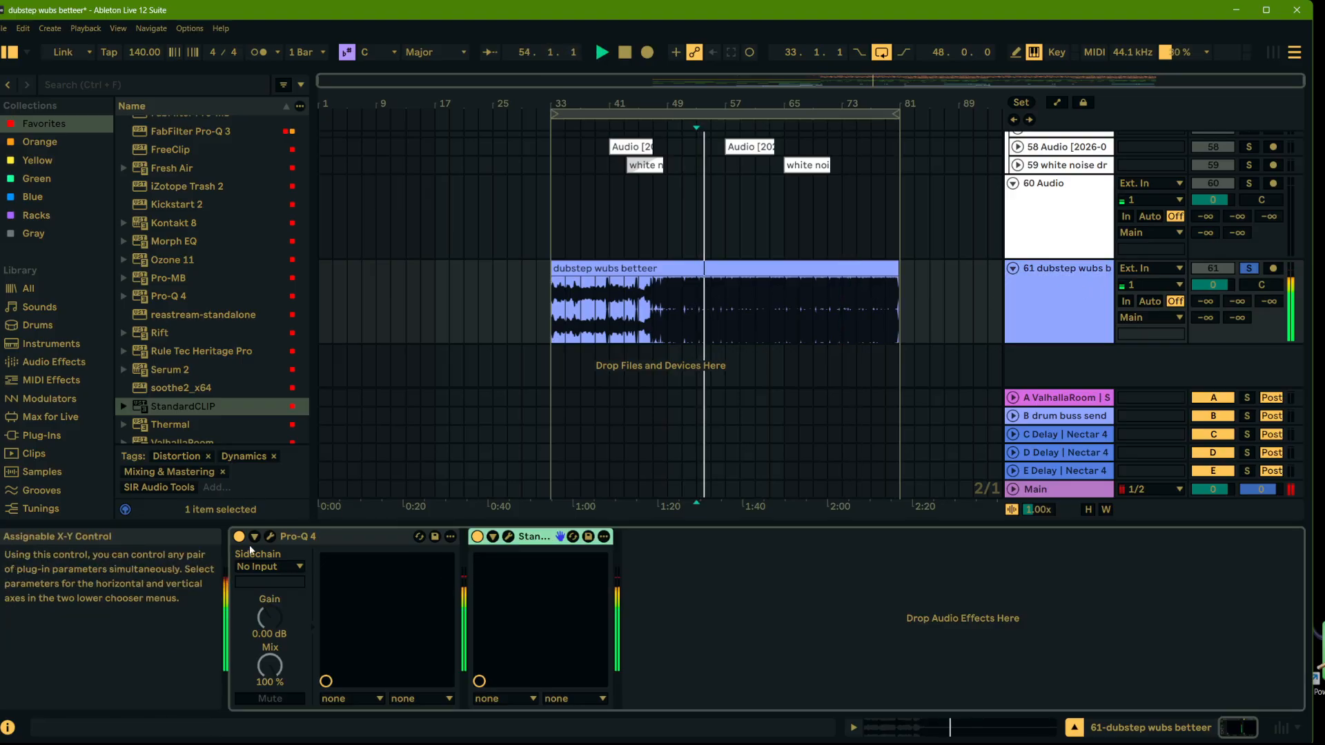
pyautogui.click(239, 536)
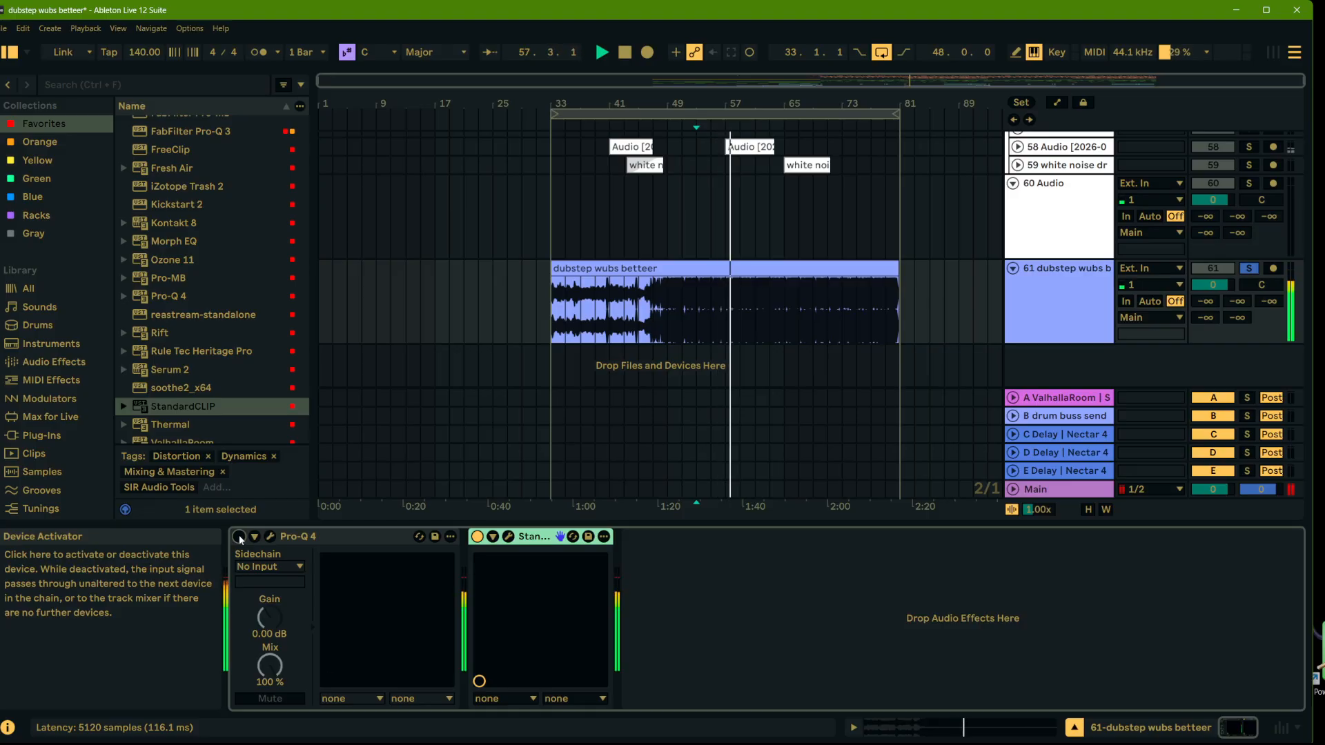
pyautogui.press('Delete')
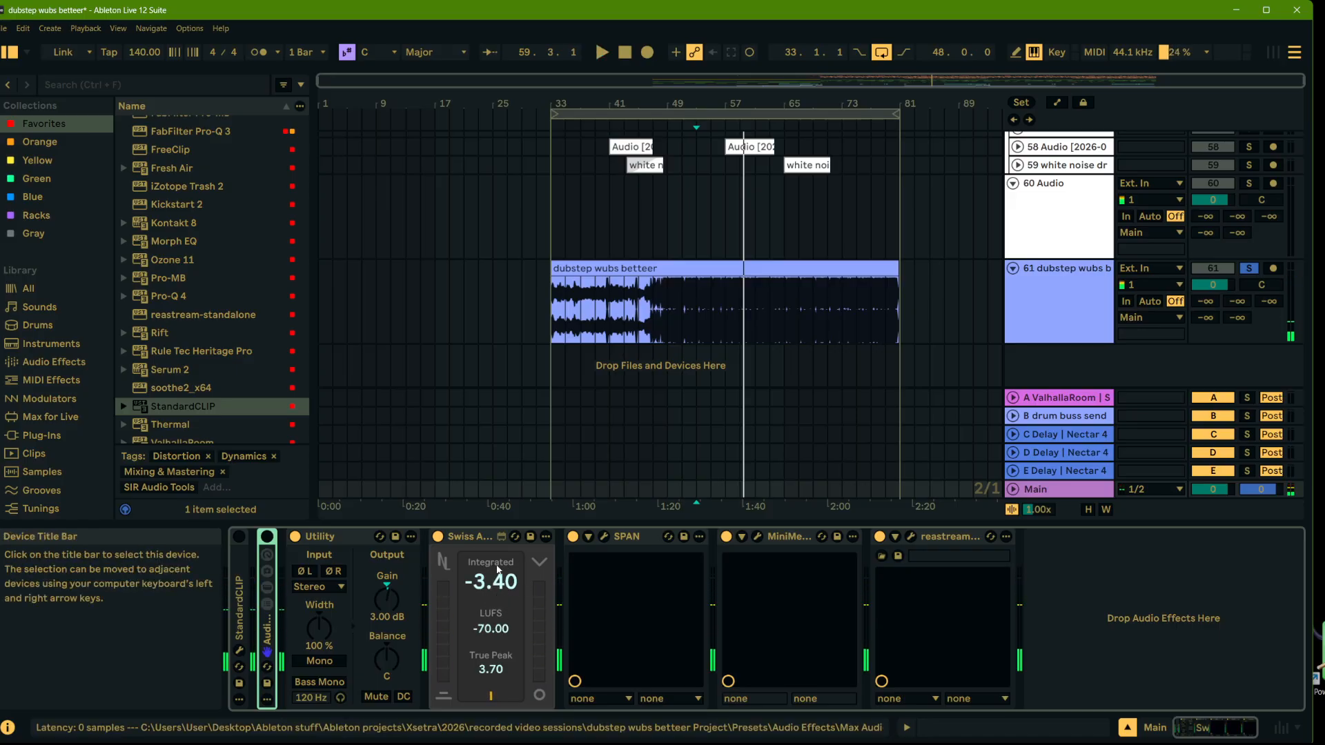
# Step: Set the Main track's Utility output gain to 2.50 dB and play the bounce from bar 53 to check its loudness
pyautogui.press('space')
pyautogui.press('space')
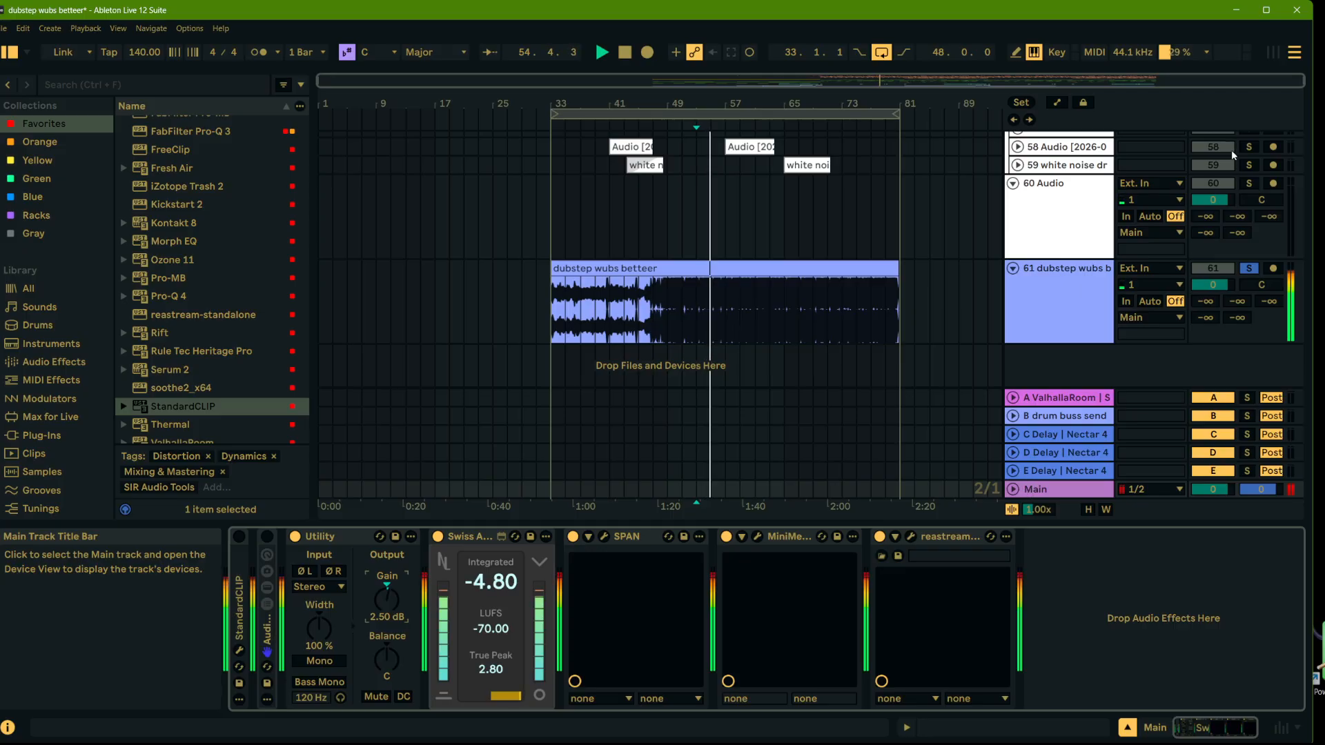
pyautogui.click(1279, 57)
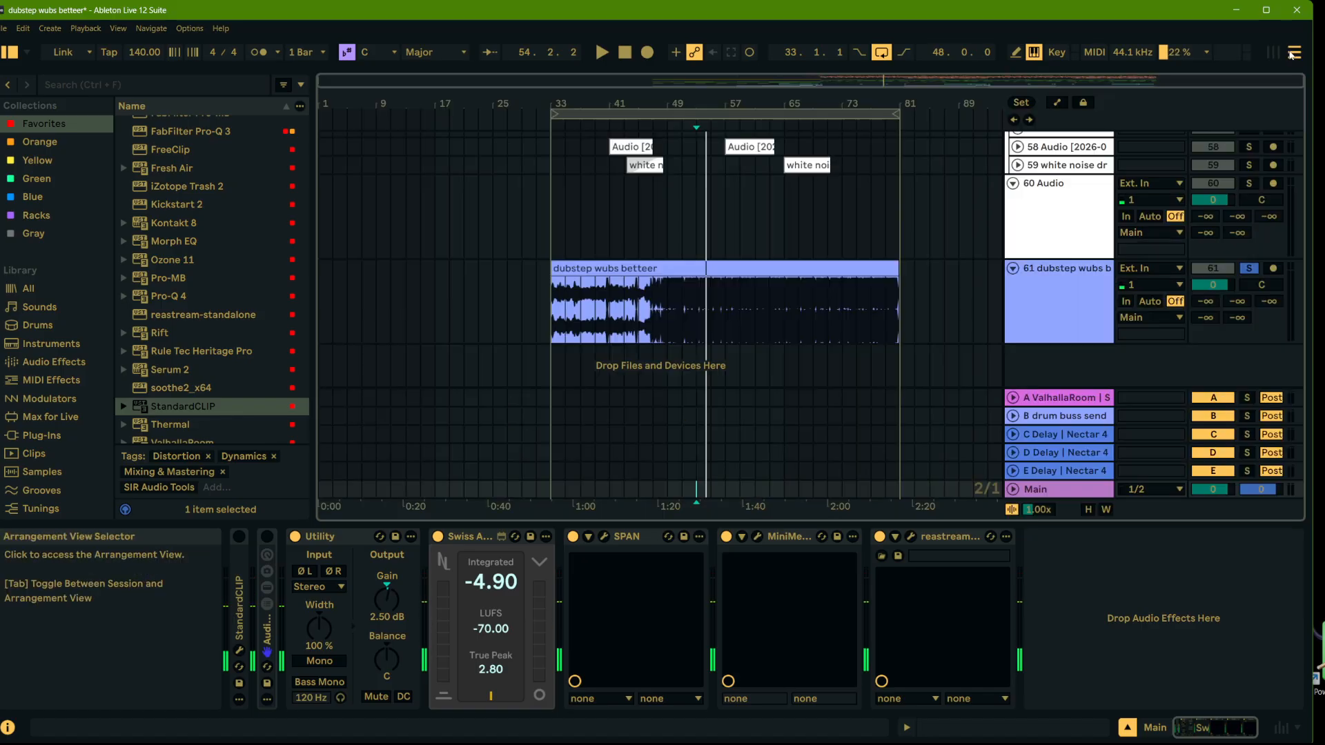
# Step: Stop playback and export the Main track's looped range from bar 33 as a 24-bit WAV named "dubstep wubs bettee extream"
pyautogui.press('Tab')
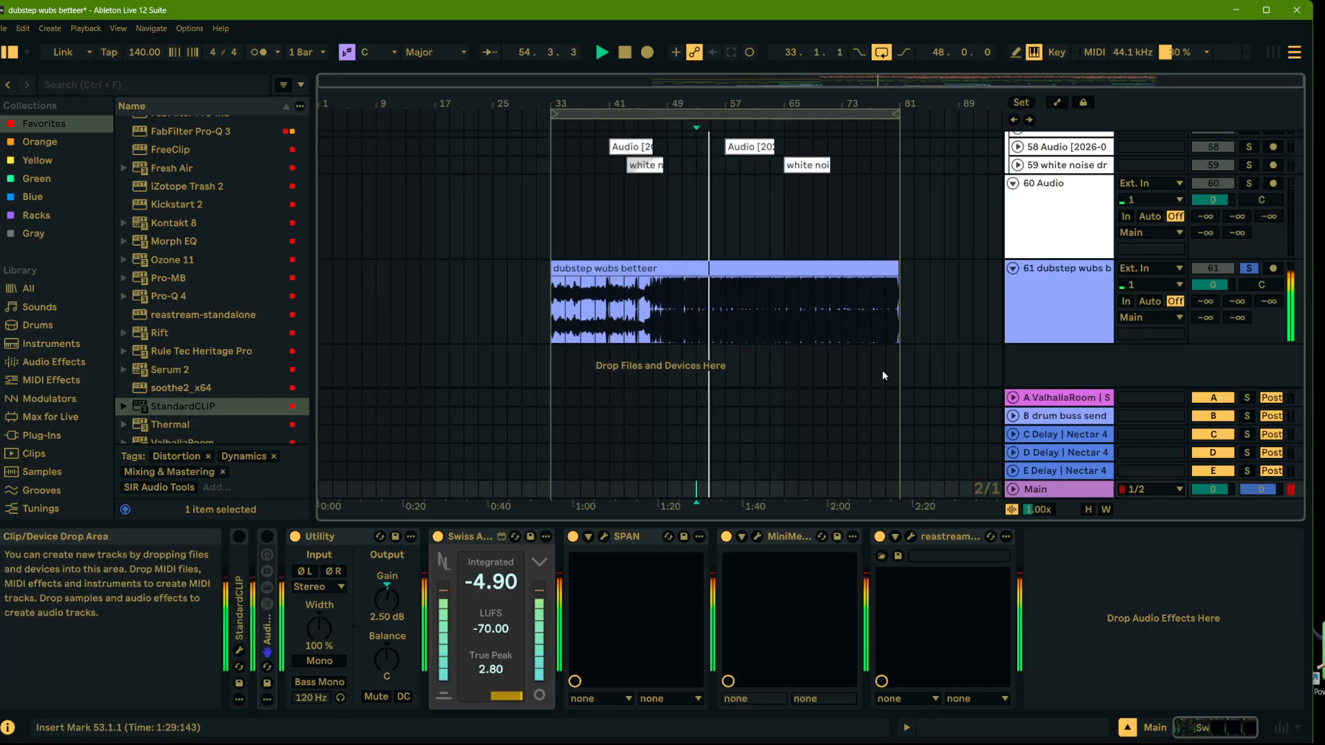
pyautogui.press('space')
pyautogui.click(708, 117)
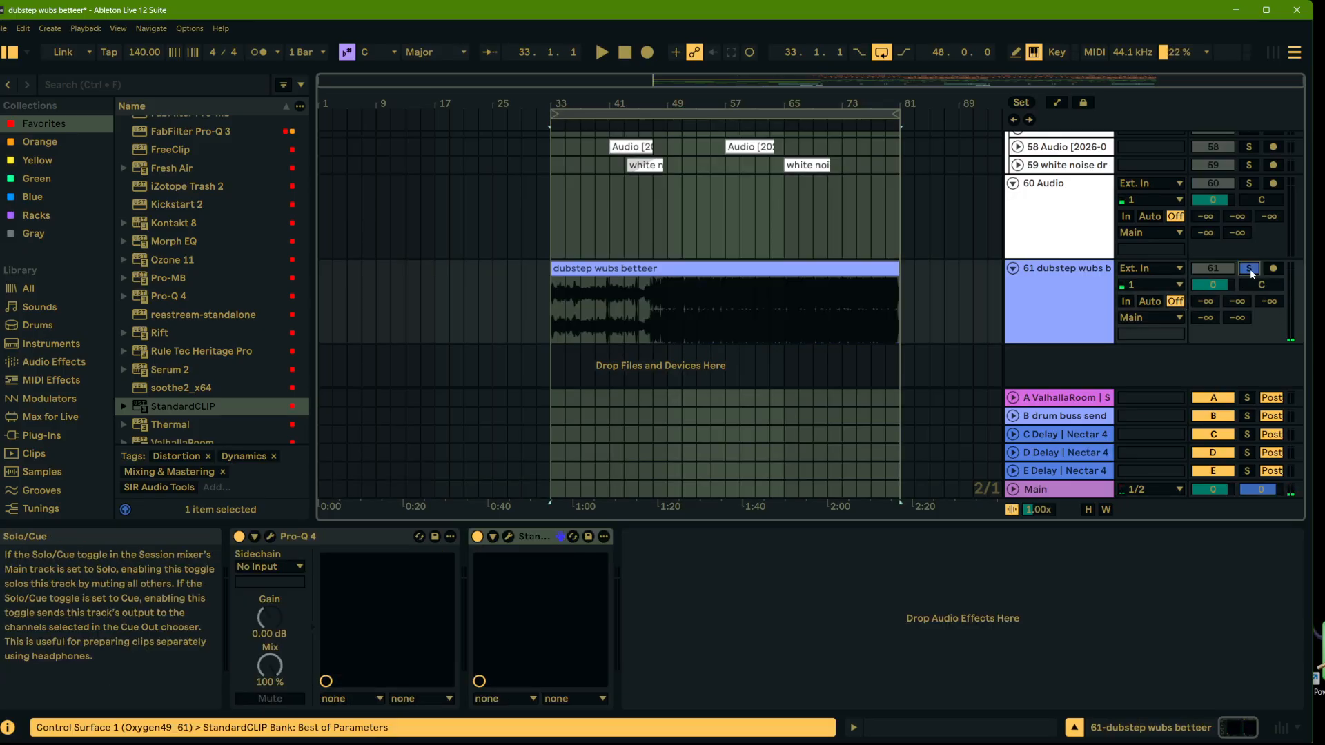
pyautogui.click(4, 29)
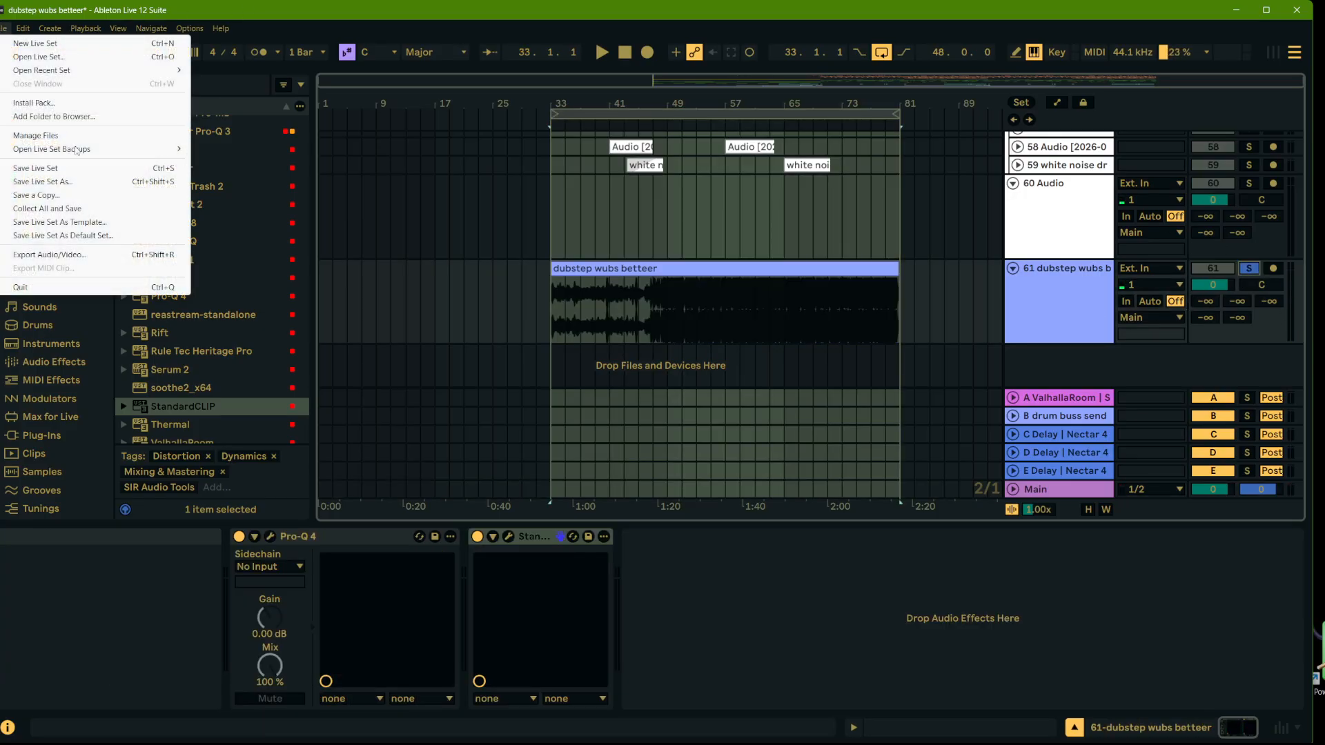
pyautogui.click(62, 255)
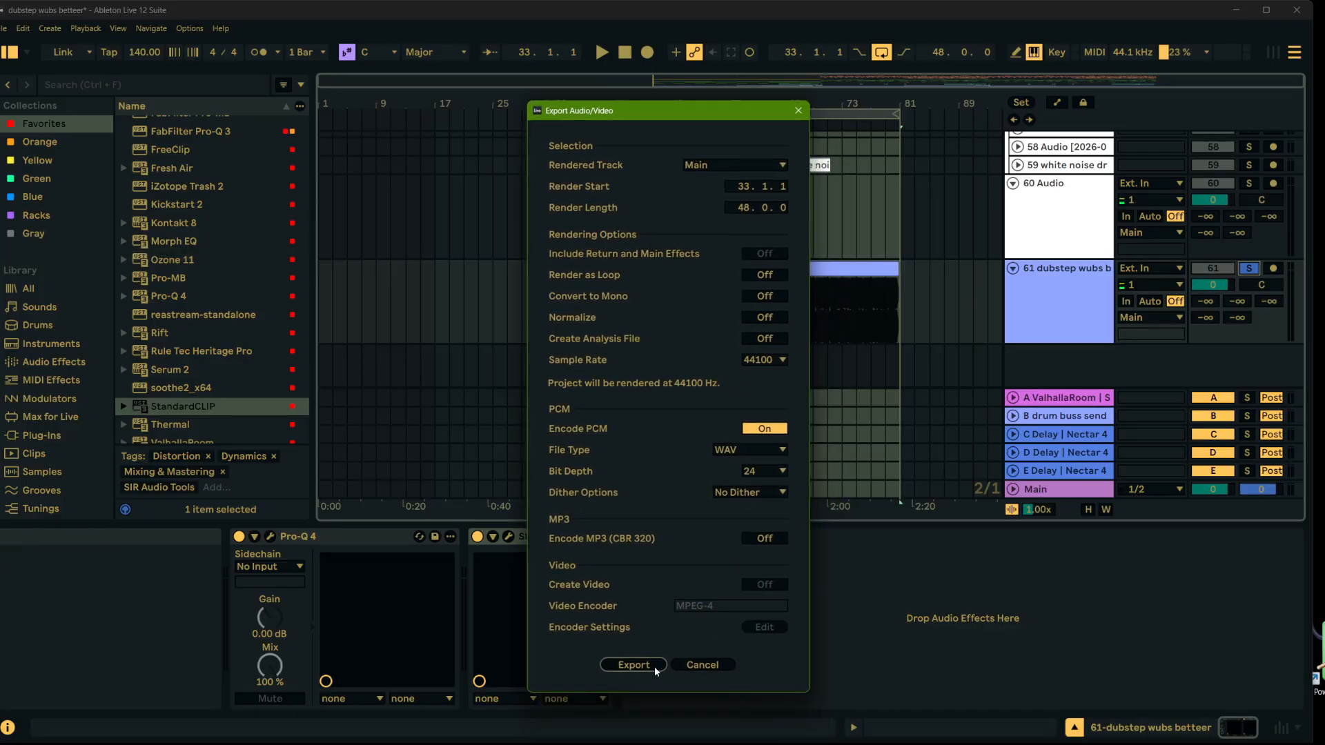
pyautogui.click(633, 664)
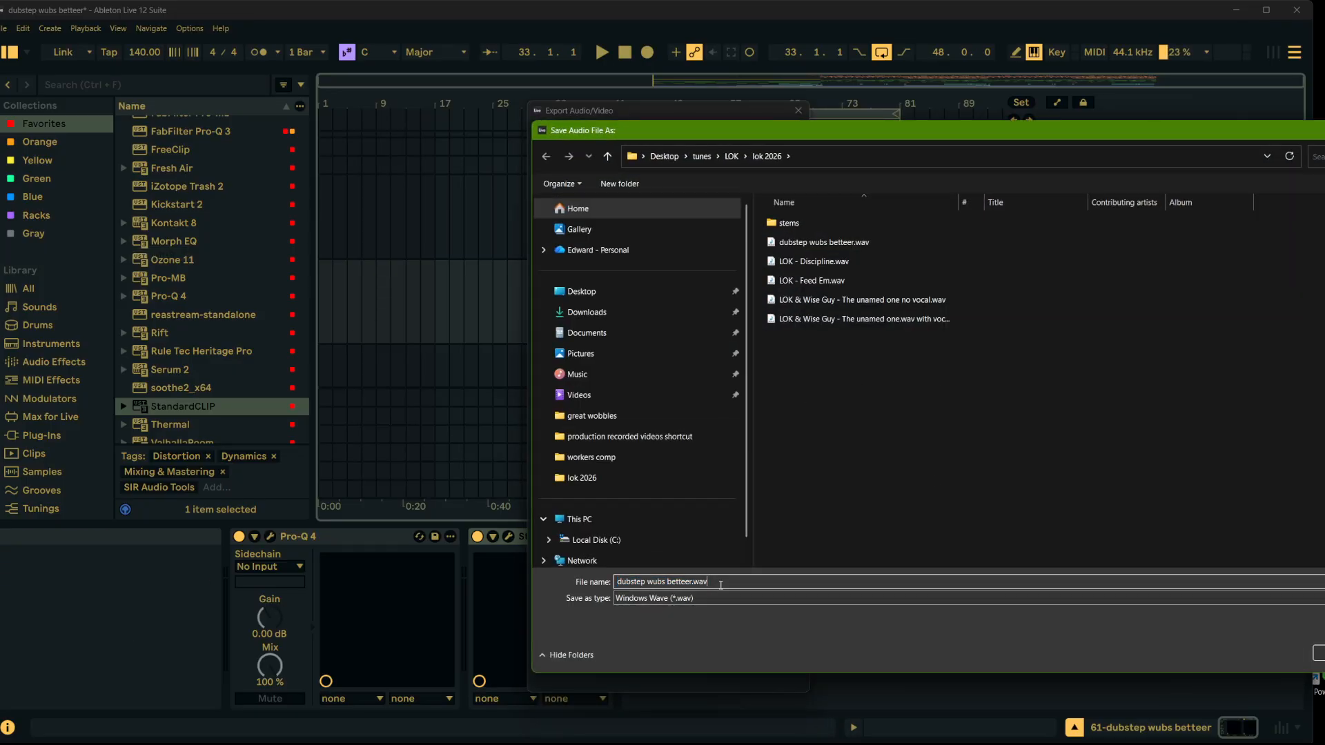
pyautogui.press('BackSpace')
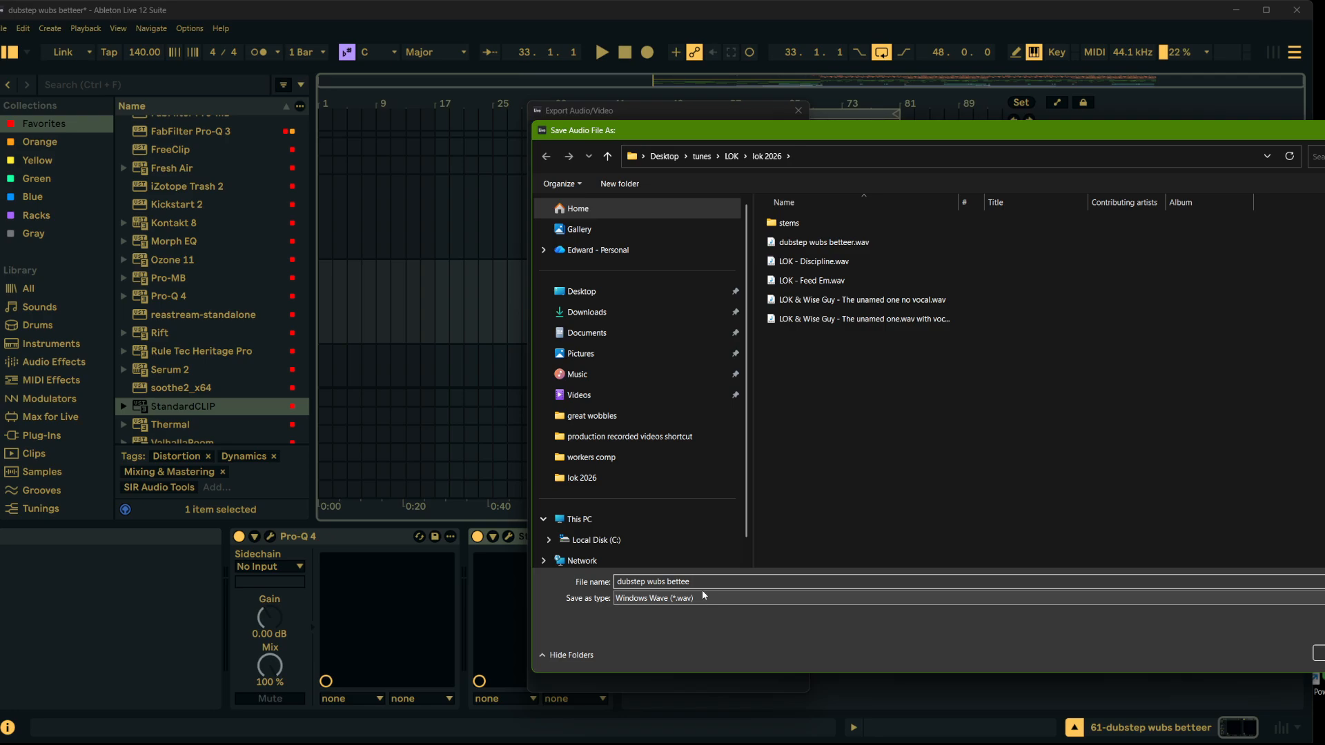
pyautogui.write('extream')
pyautogui.press('Return')
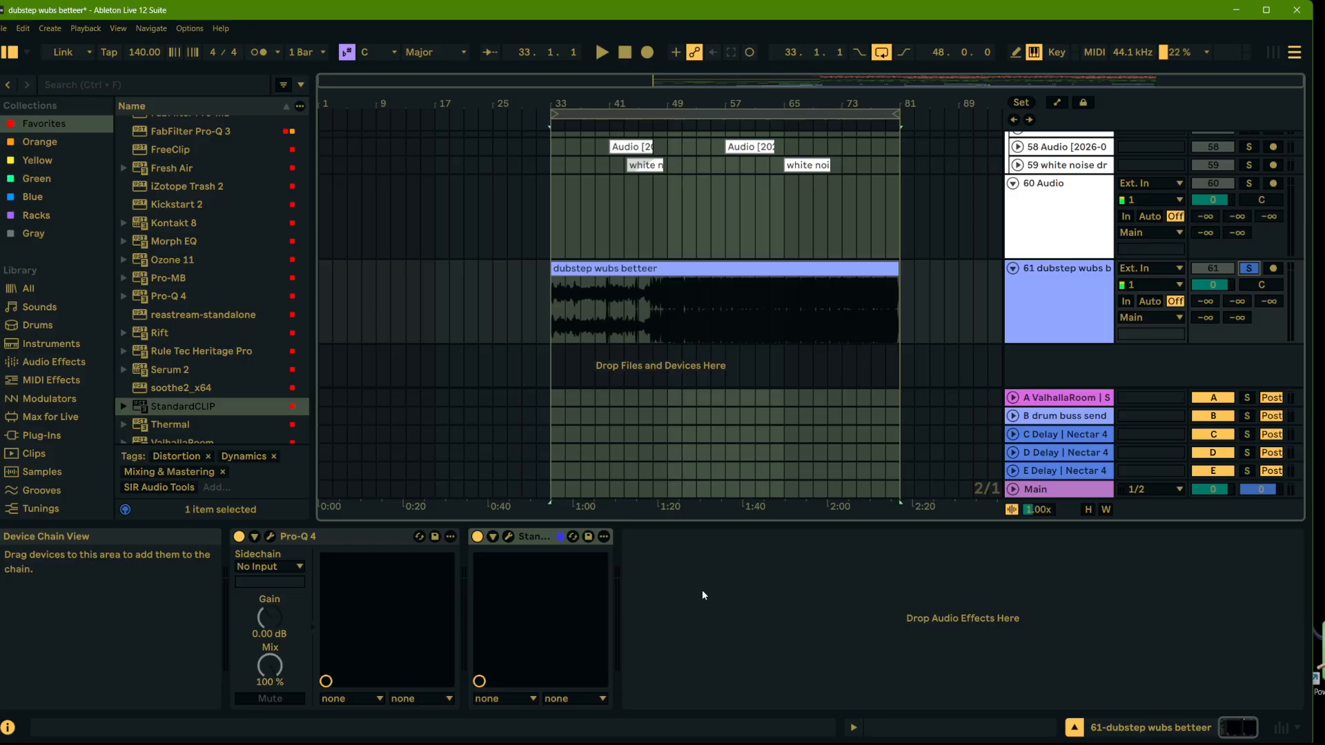
# Step: Bypass Pro-Q 4 and StandardCLIP on track 61, and duplicate that track without its audio clip
pyautogui.click(532, 536)
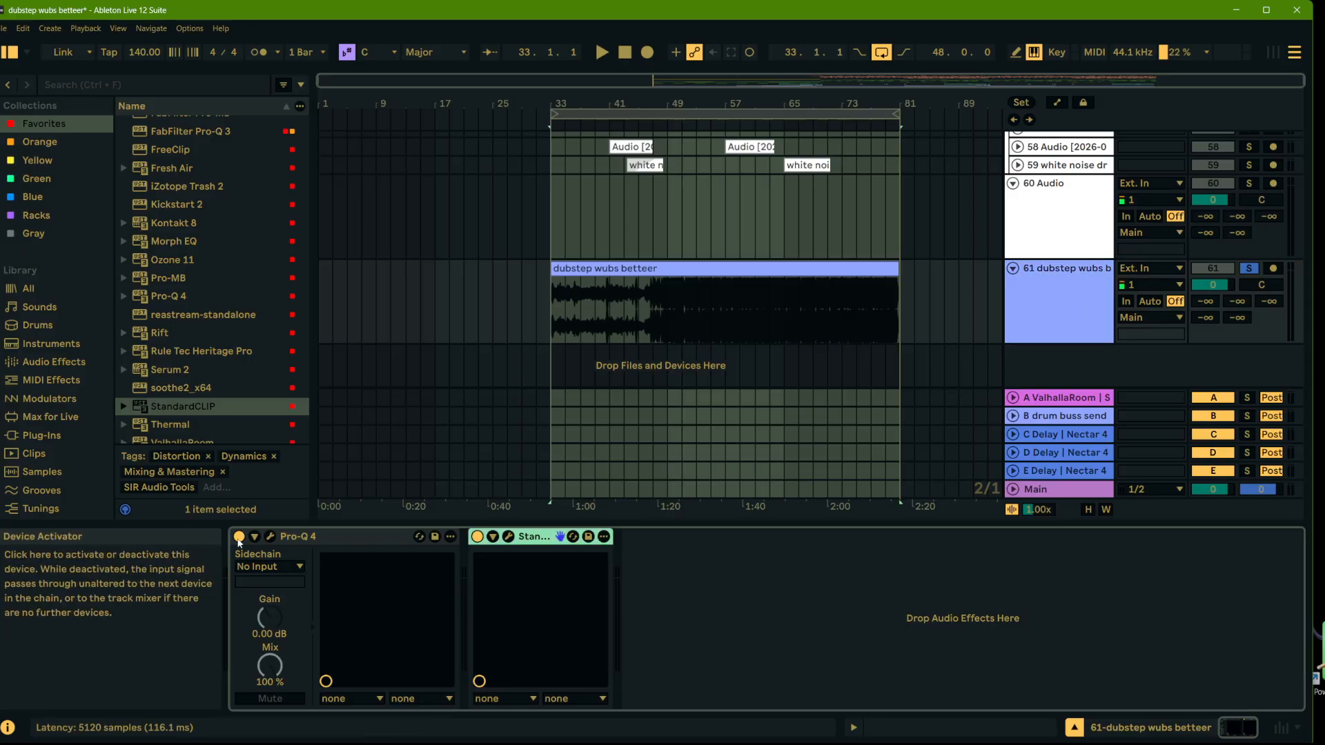
pyautogui.click(238, 536)
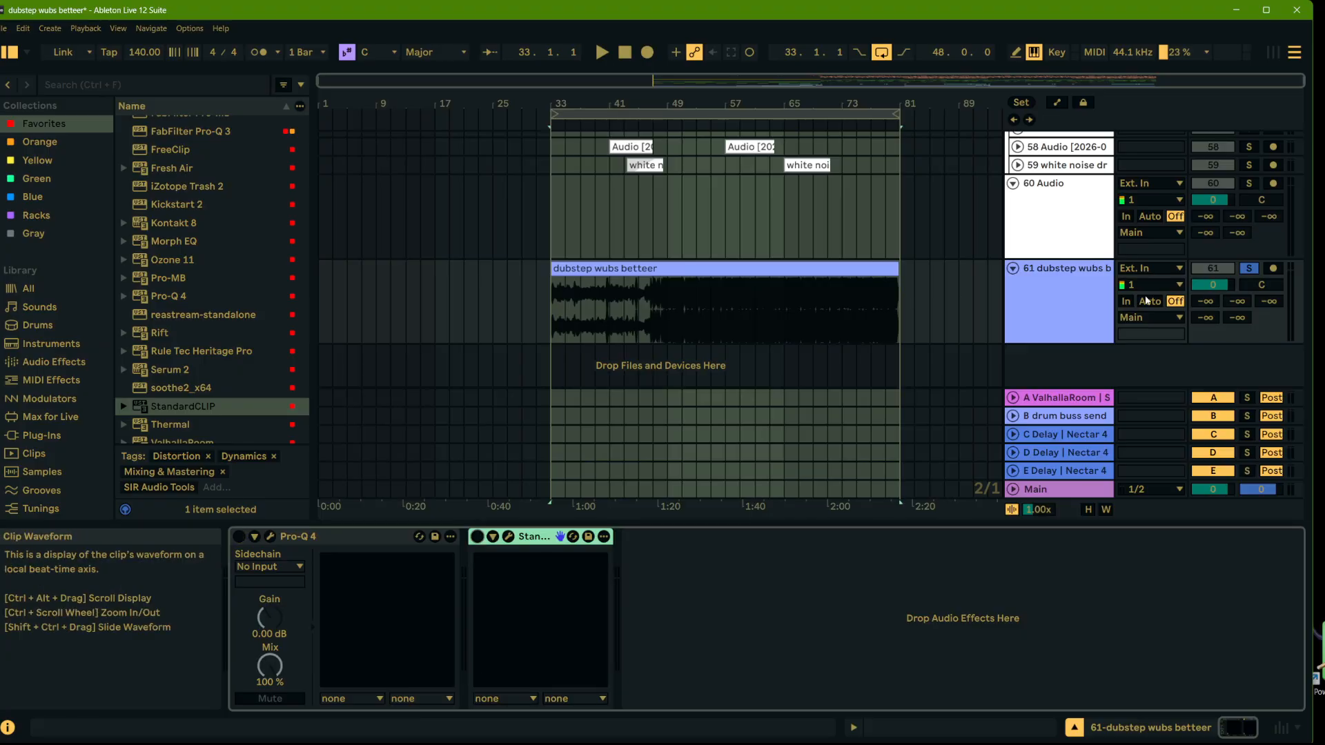
pyautogui.click(1059, 314)
pyautogui.rightClick(1063, 270)
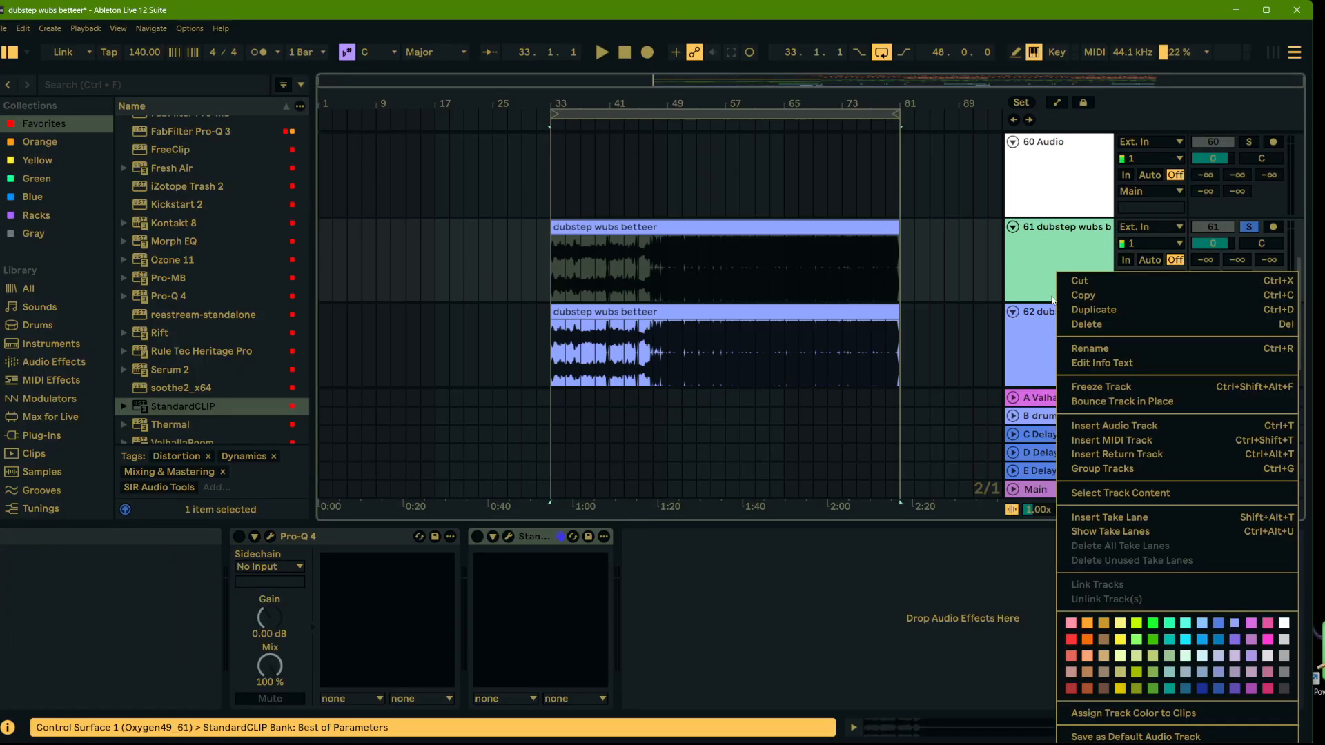
pyautogui.click(1090, 308)
pyautogui.rightClick(846, 324)
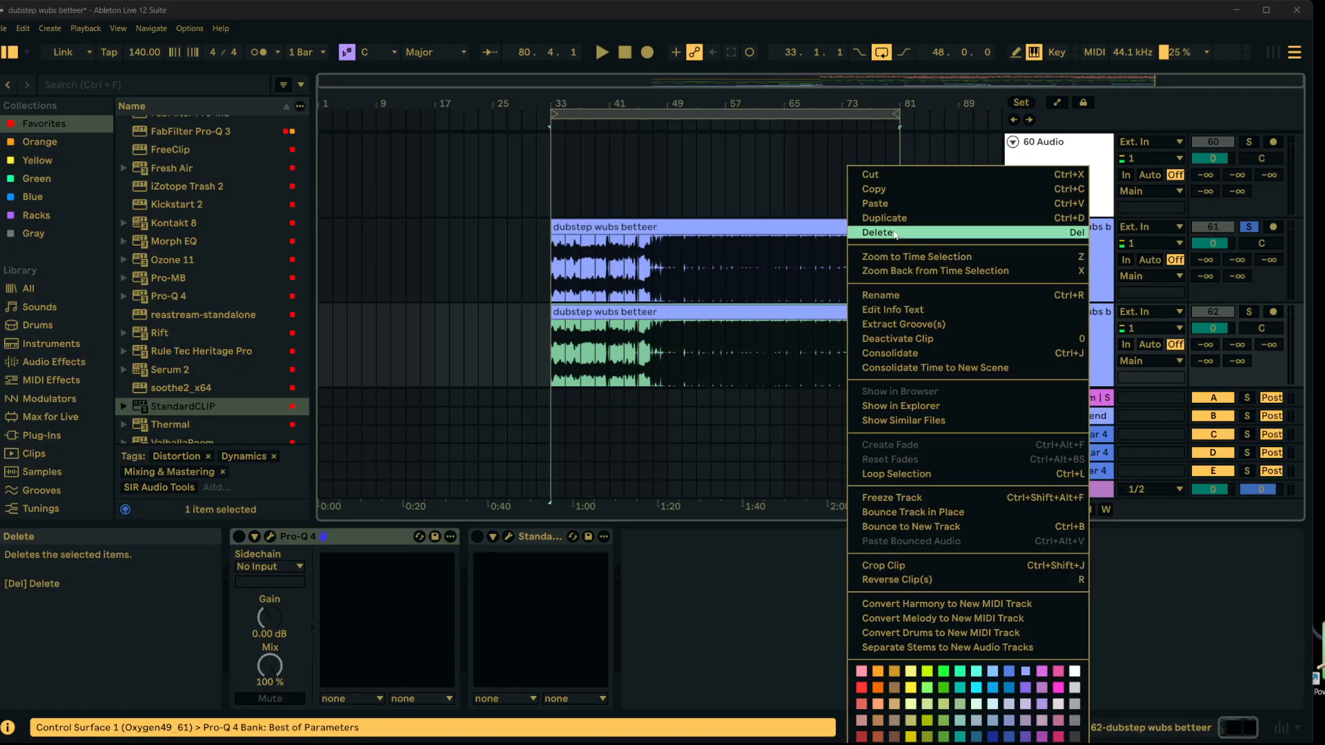
pyautogui.click(890, 234)
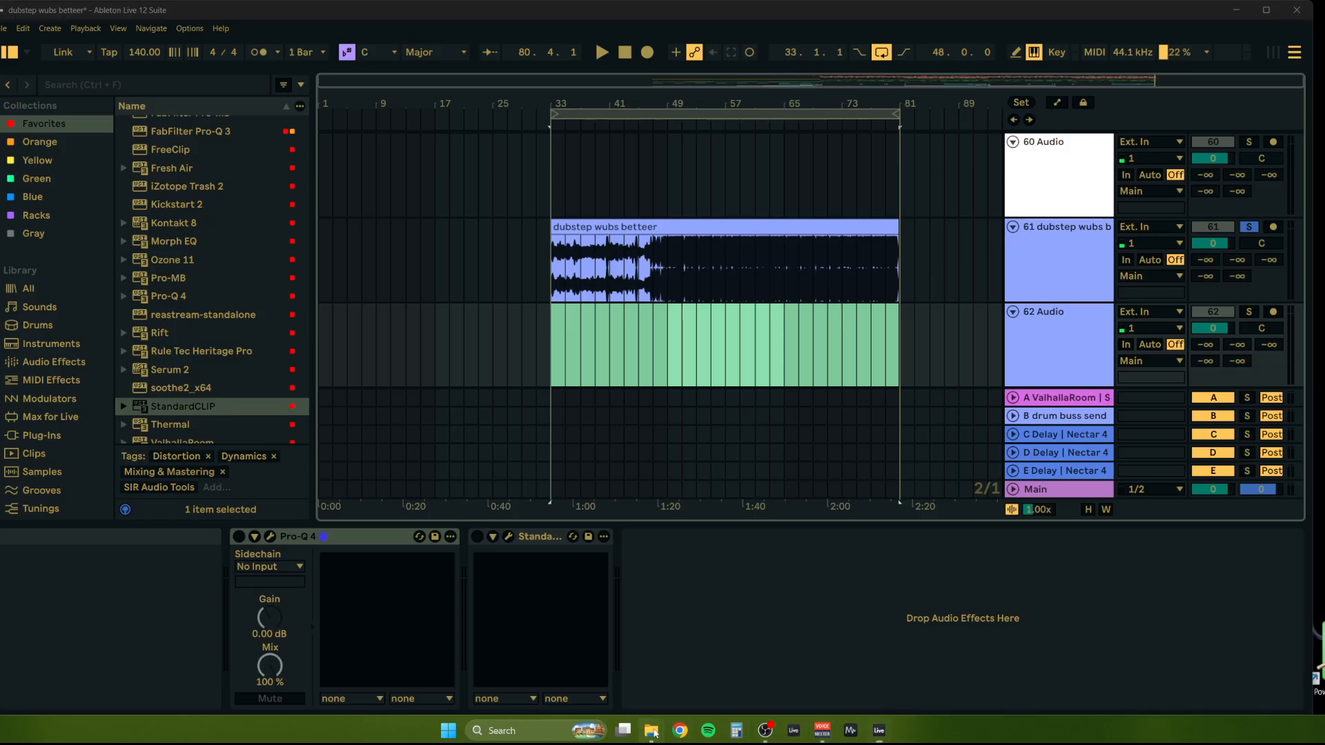
# Step: Import "dubstep wubs bettee extream.wav" from the lok 2026 folder onto track 62 at bar 33, and turn off its warping
pyautogui.moveTo(652, 730)
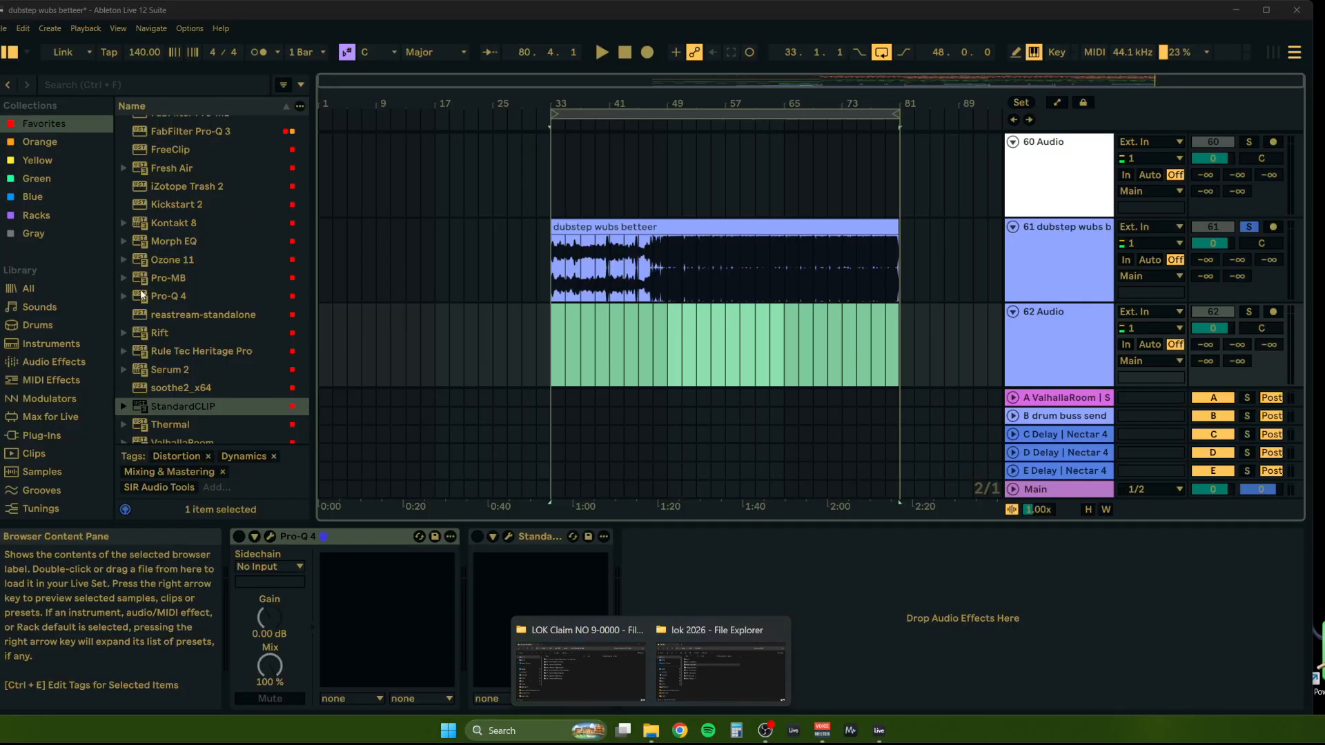
pyautogui.click(720, 666)
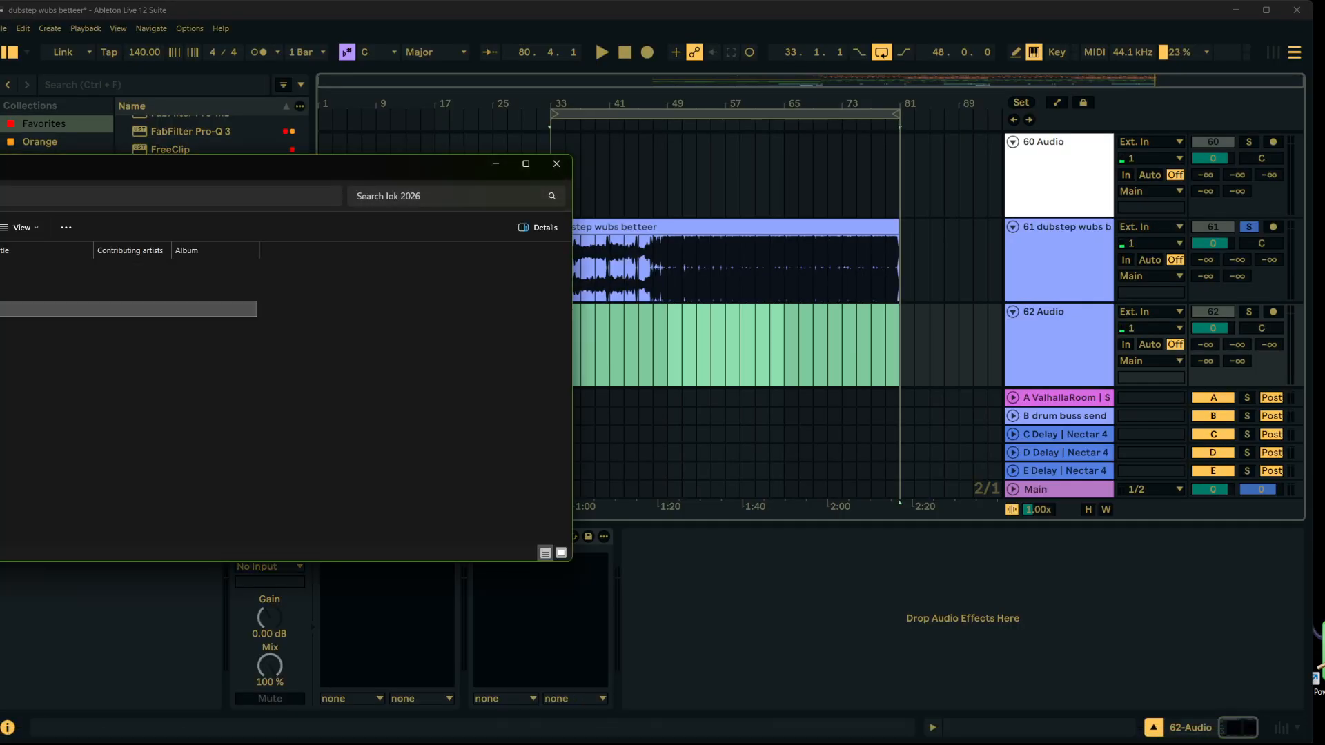
pyautogui.moveTo(138, 289); pyautogui.dragTo(669, 371)
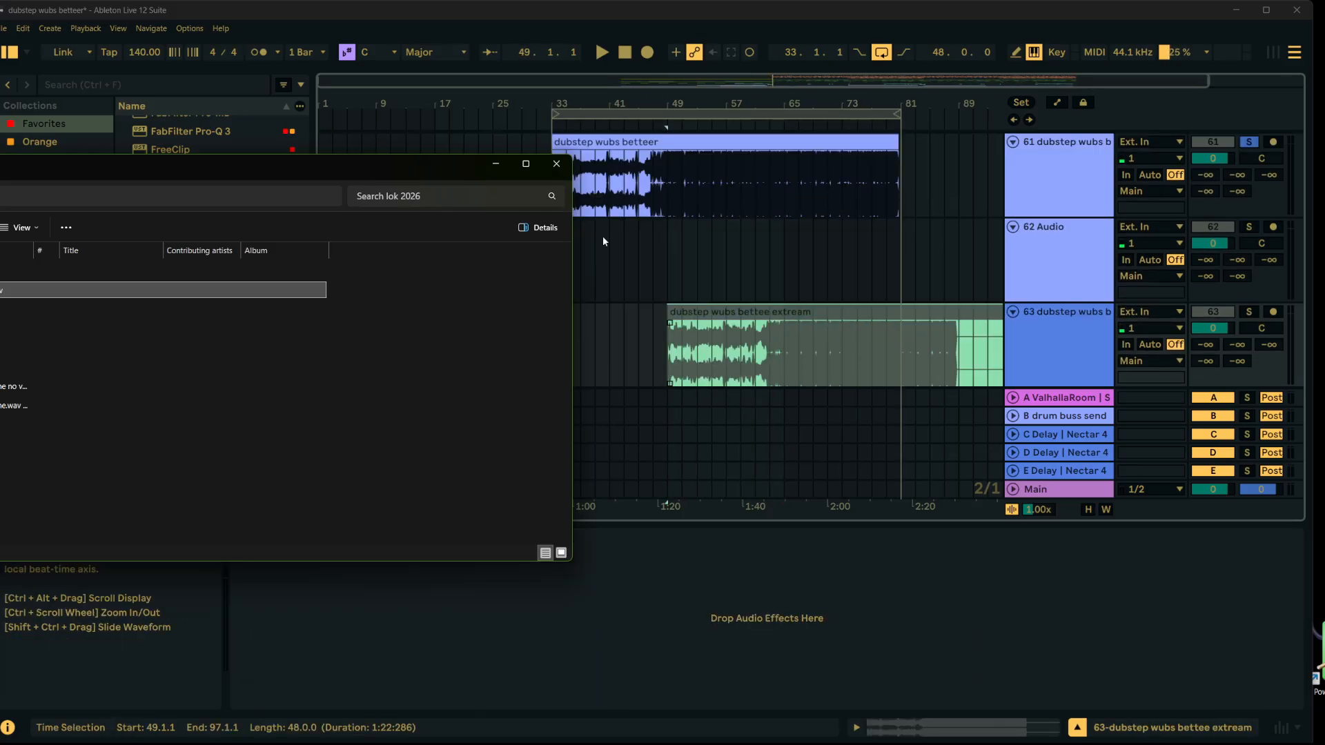
pyautogui.click(556, 164)
pyautogui.moveTo(746, 331); pyautogui.dragTo(631, 246)
pyautogui.doubleClick(635, 228)
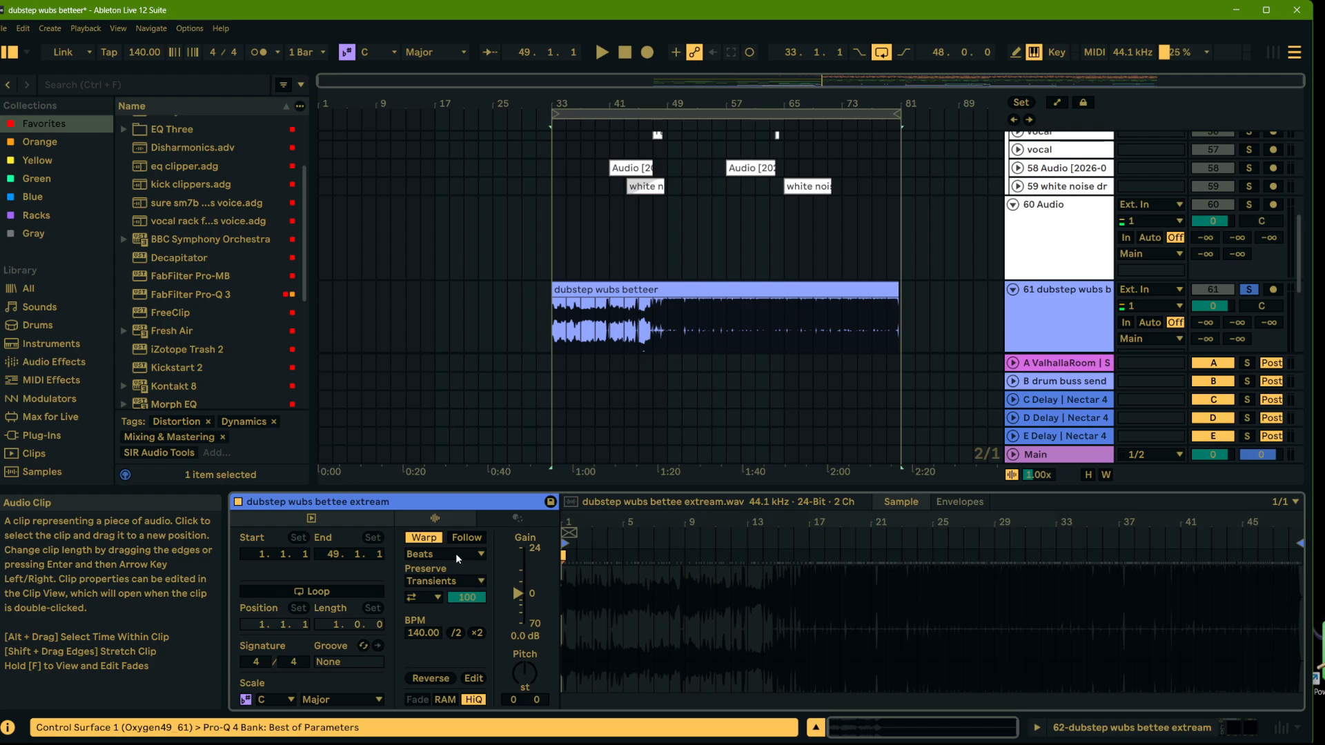
pyautogui.click(427, 538)
# Step: Unsolo track 61 and bypass the Utility device on the Main track
pyautogui.scroll(-1, 1053, 304)
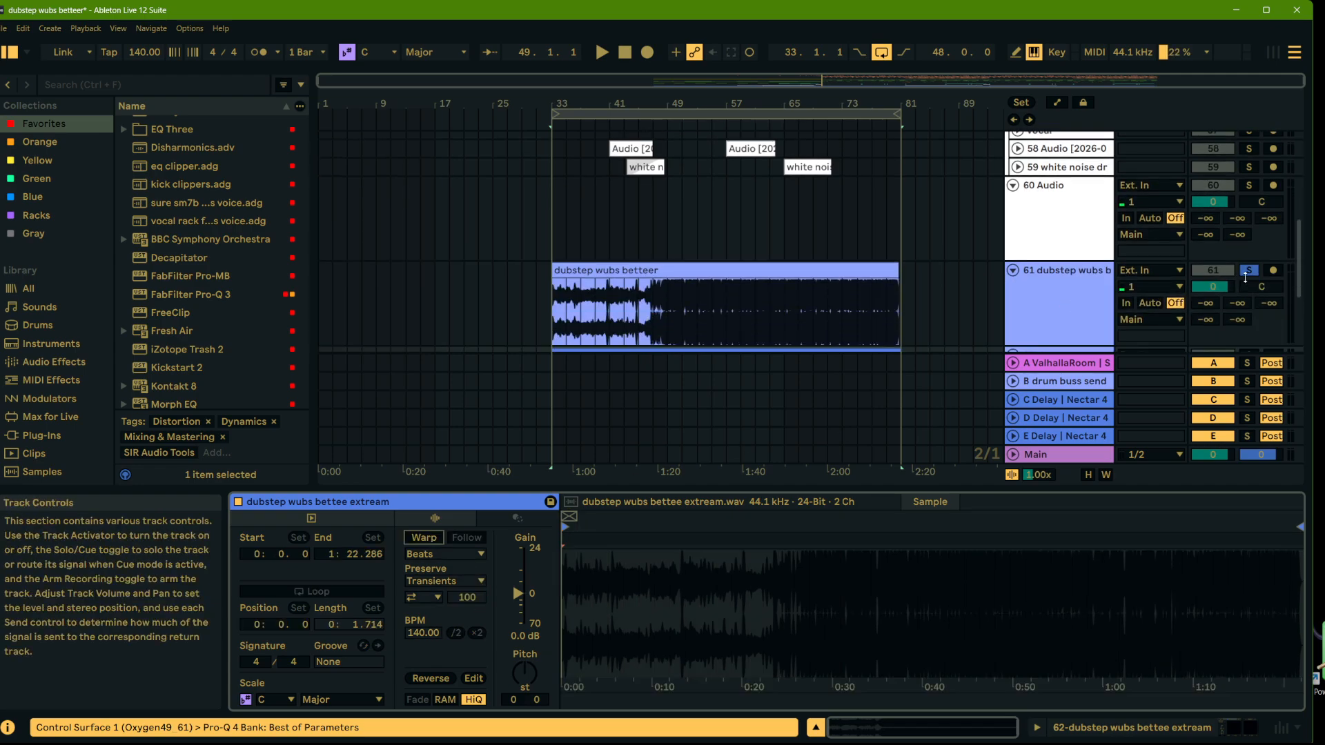
pyautogui.click(1249, 270)
pyautogui.click(1065, 466)
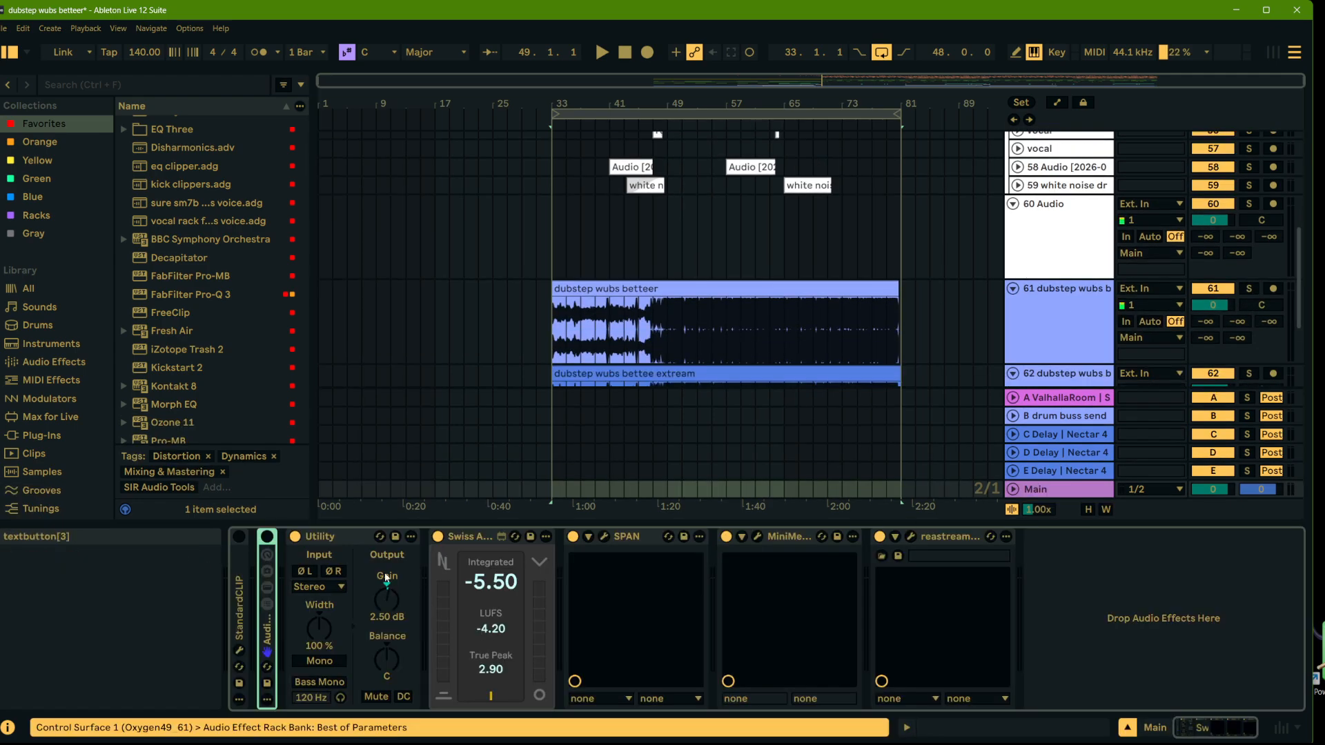
pyautogui.click(294, 536)
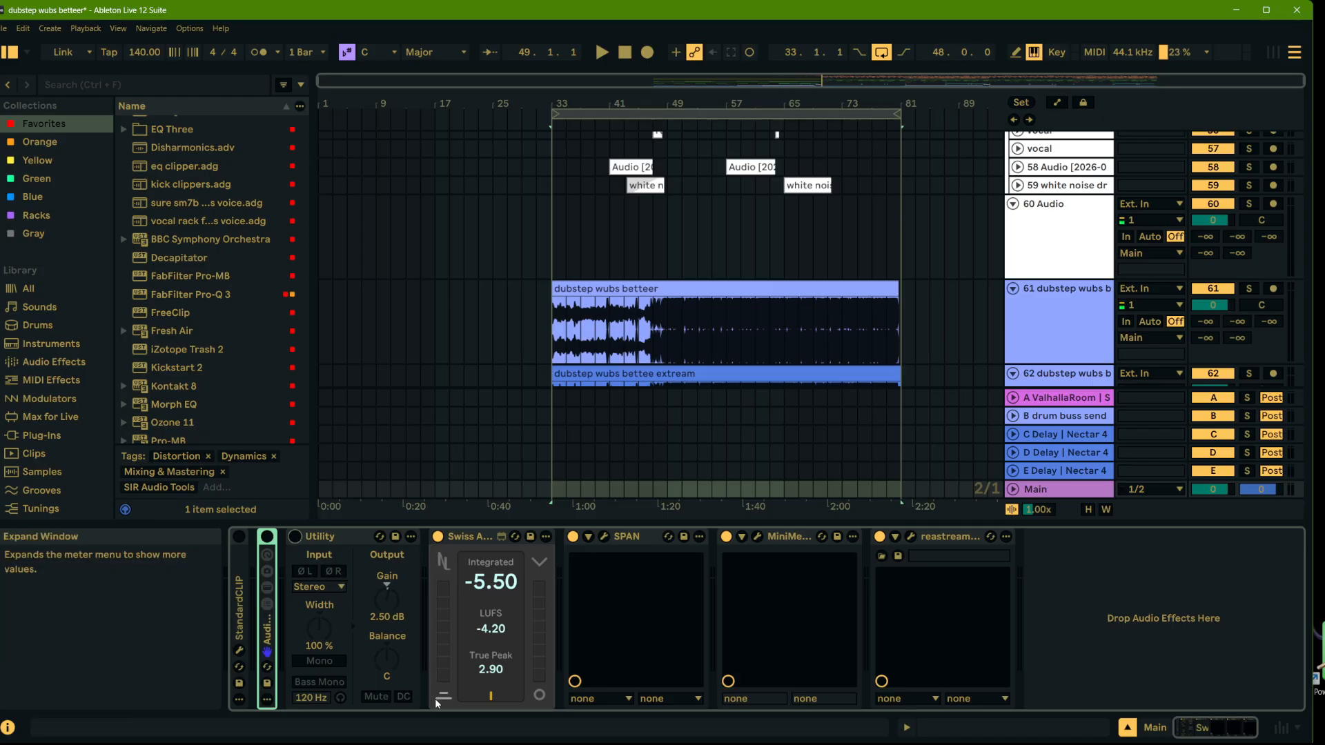
# Step: Solo the original bounce on track 61 and play it from bars 53 and 59, checking its loudness on the Main track's meter
pyautogui.scroll(-4, 969, 262)
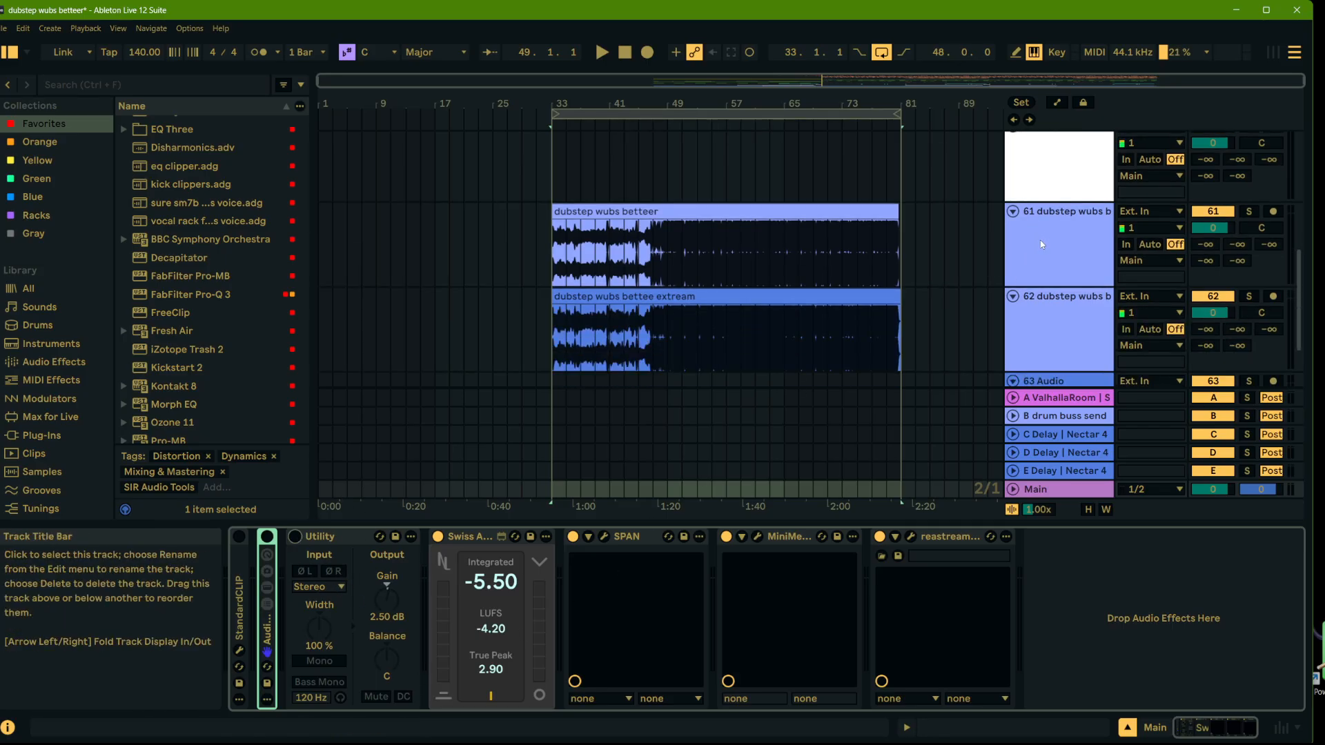
pyautogui.click(1249, 211)
pyautogui.click(699, 250)
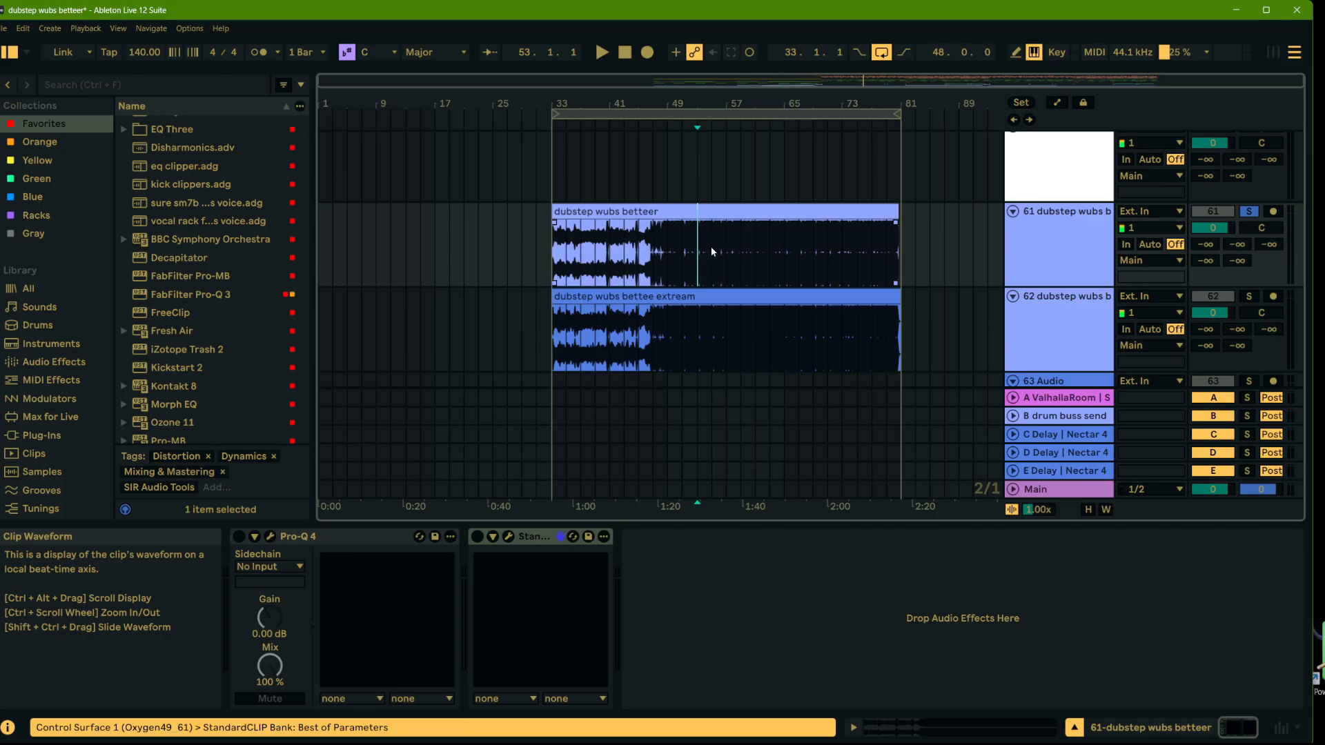
pyautogui.press('space')
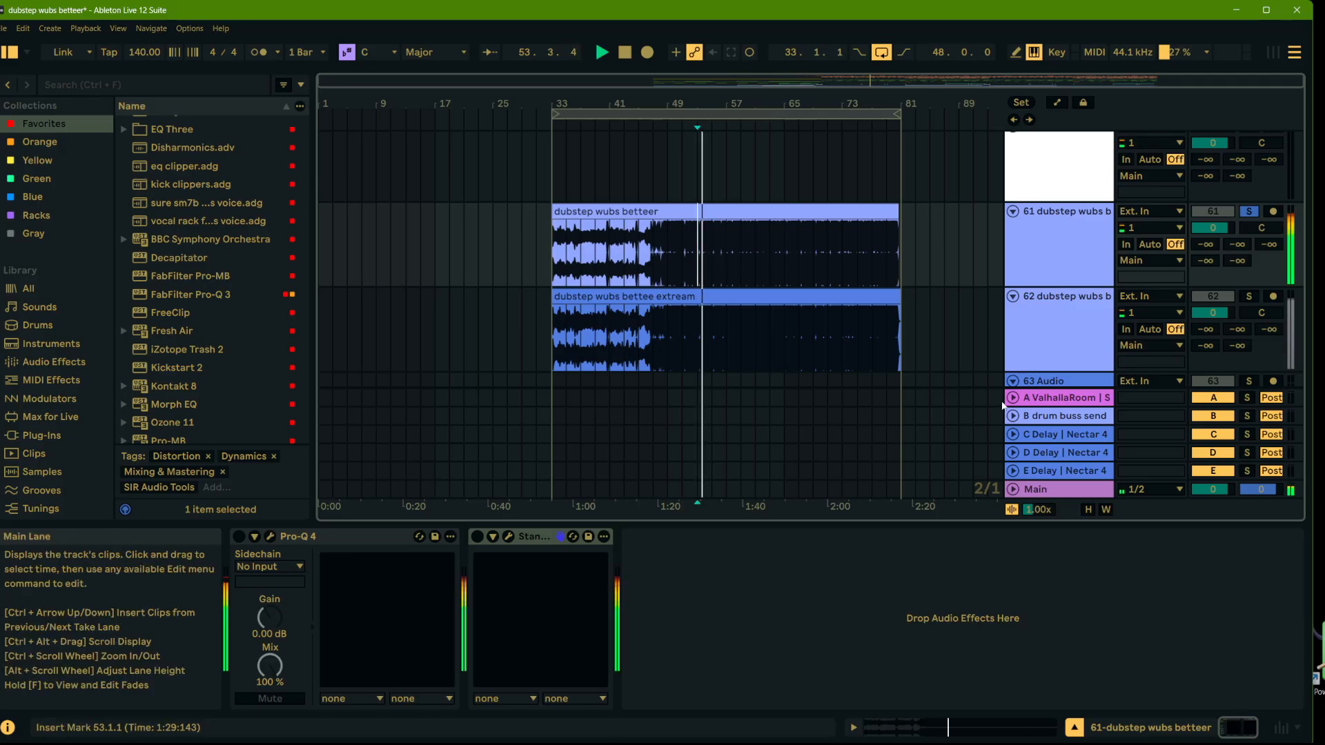
pyautogui.click(1071, 485)
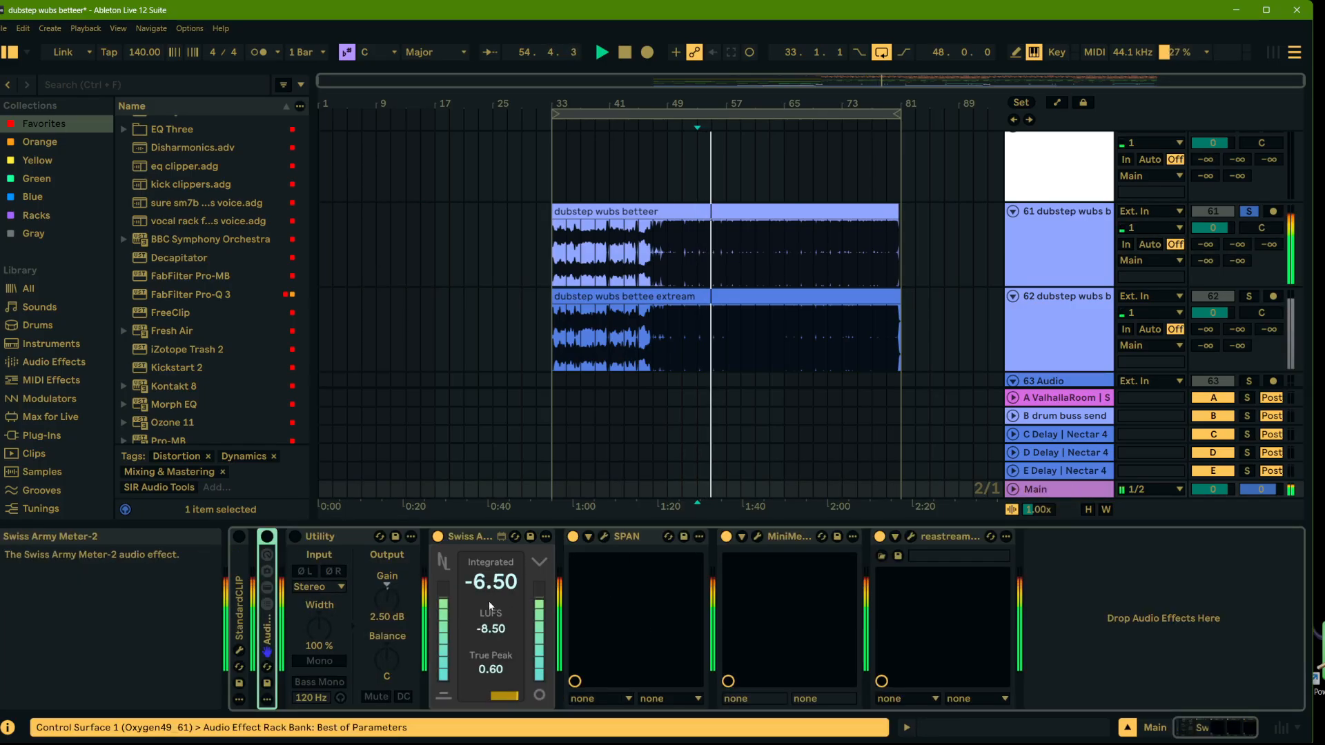
pyautogui.click(748, 242)
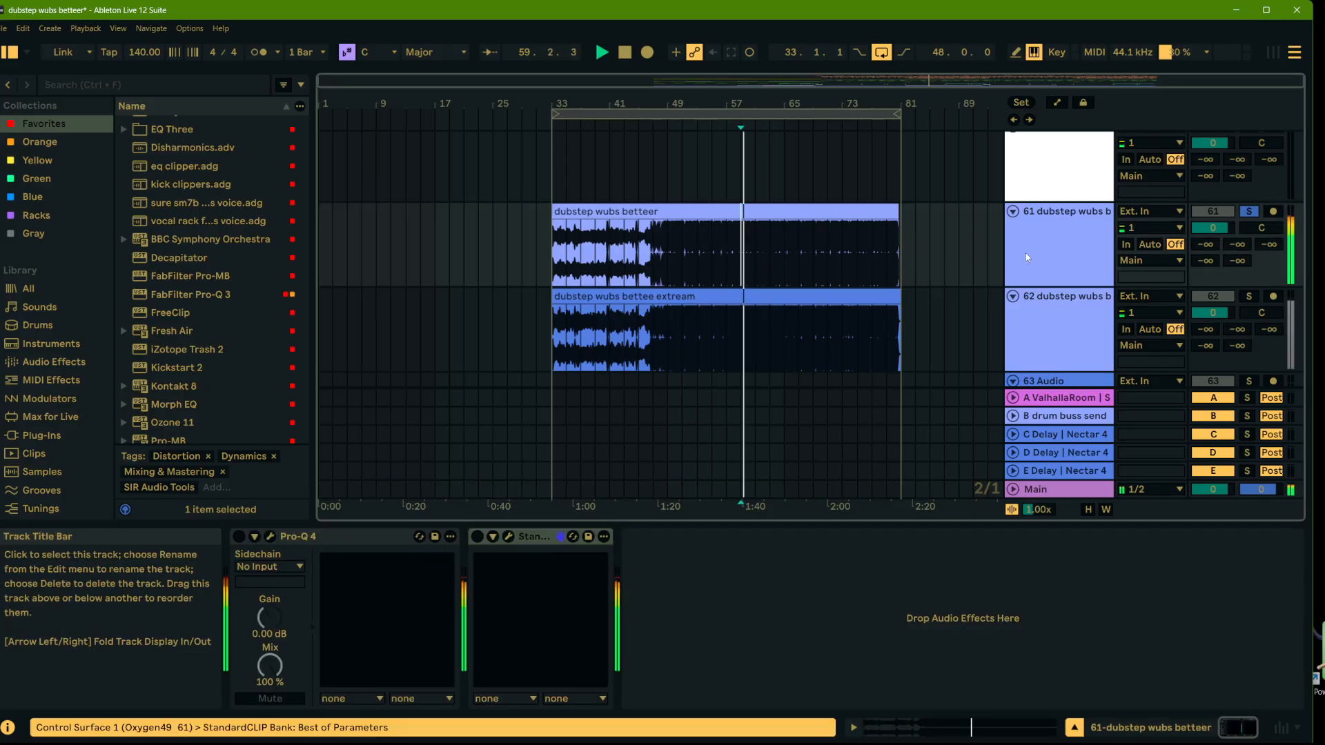
pyautogui.click(1066, 488)
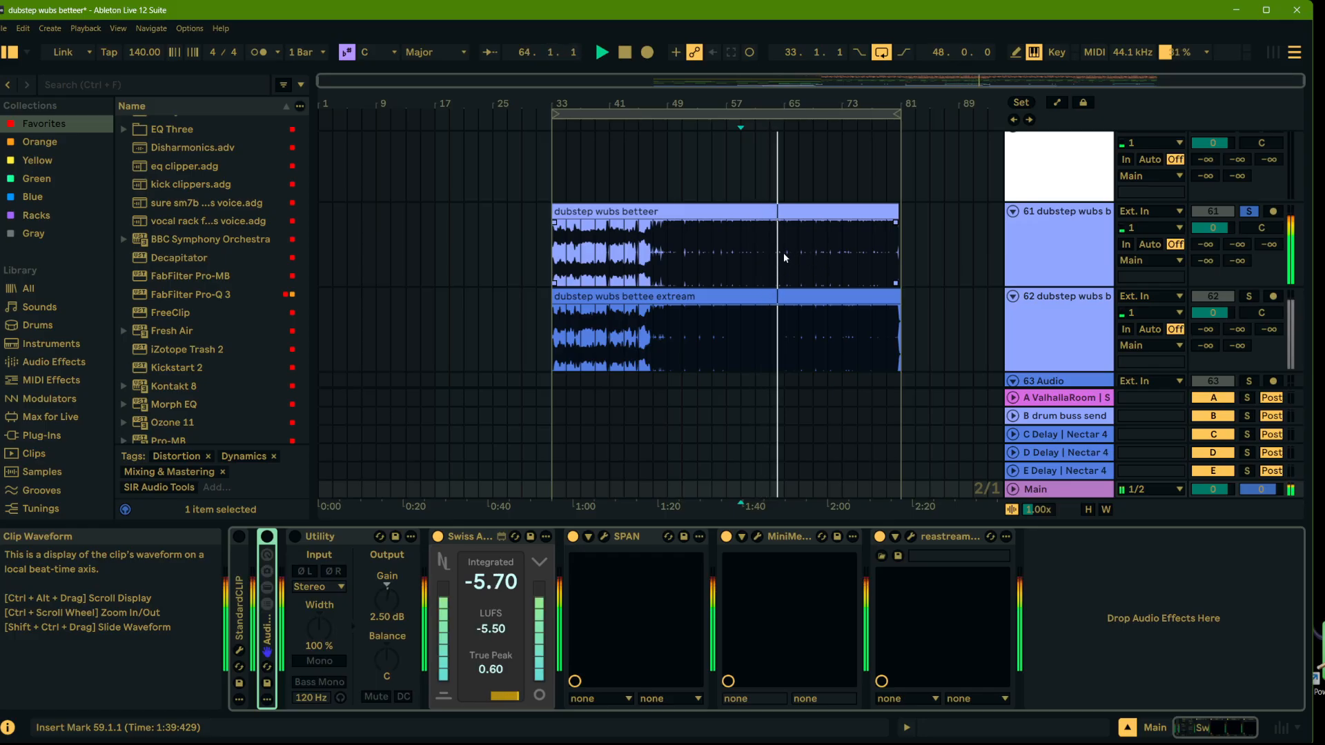
pyautogui.press('space')
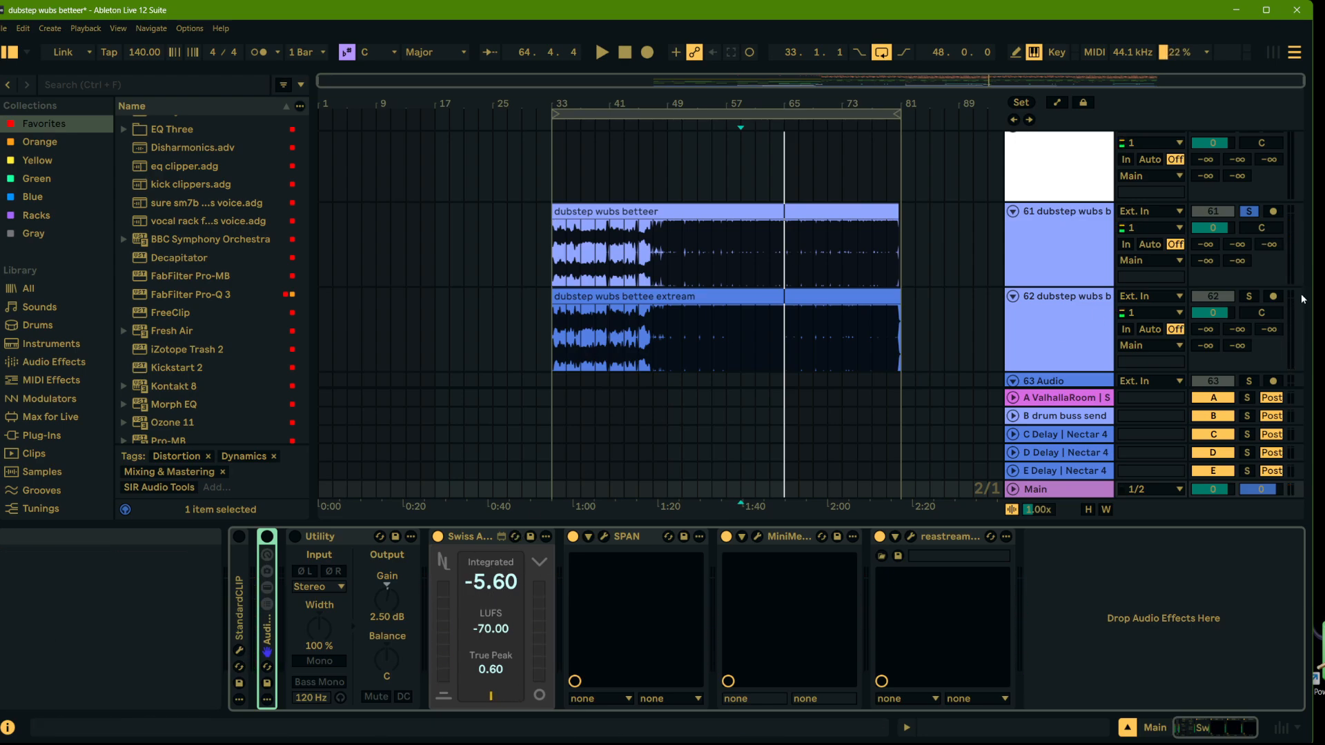
# Step: Solo the extreme bounce on track 62 and play it to check its loudness on the Main track's meter
pyautogui.click(1252, 298)
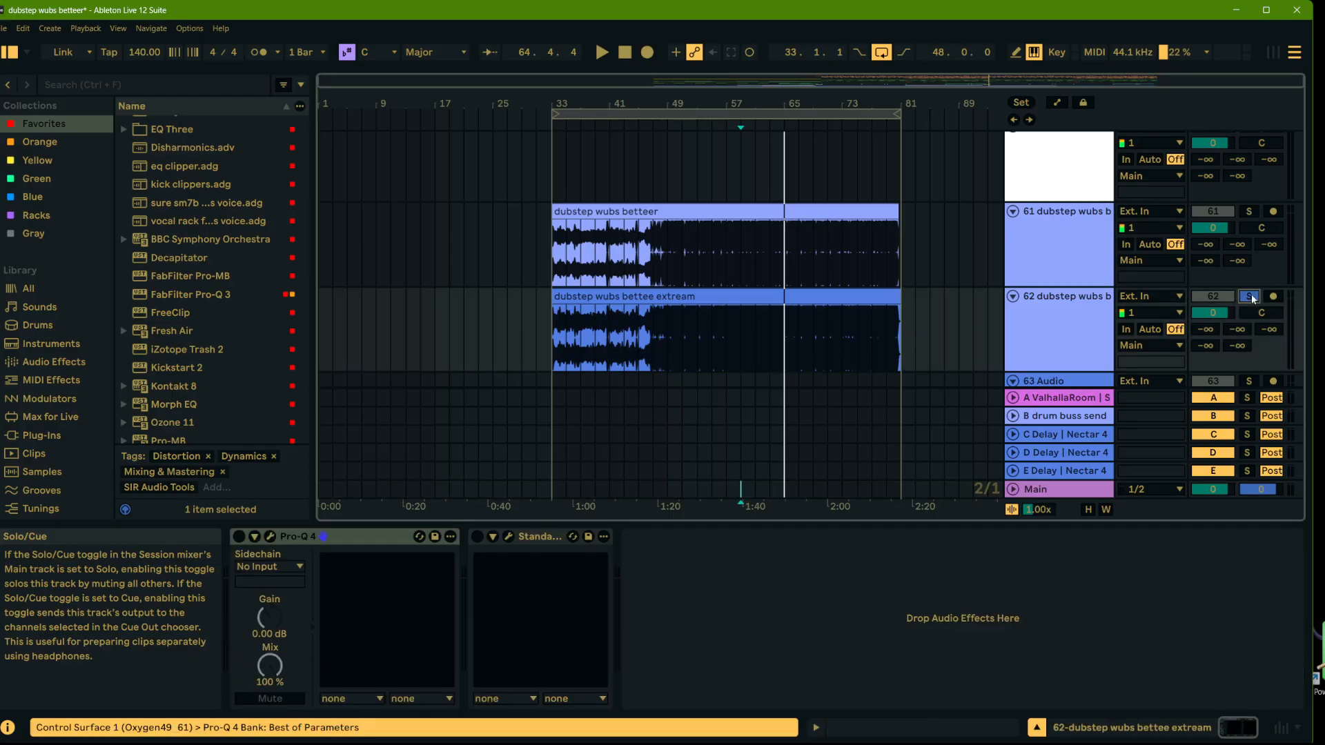
pyautogui.press('space')
pyautogui.click(1073, 490)
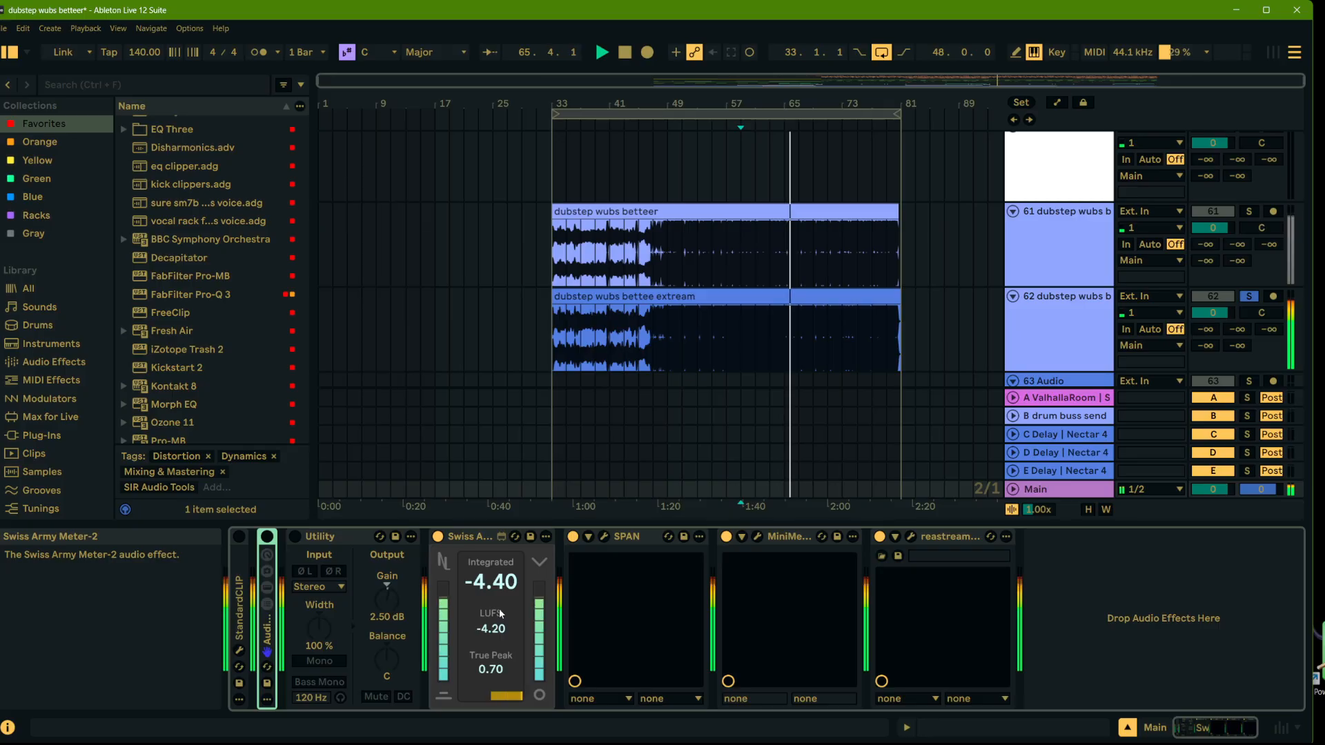
pyautogui.press('space')
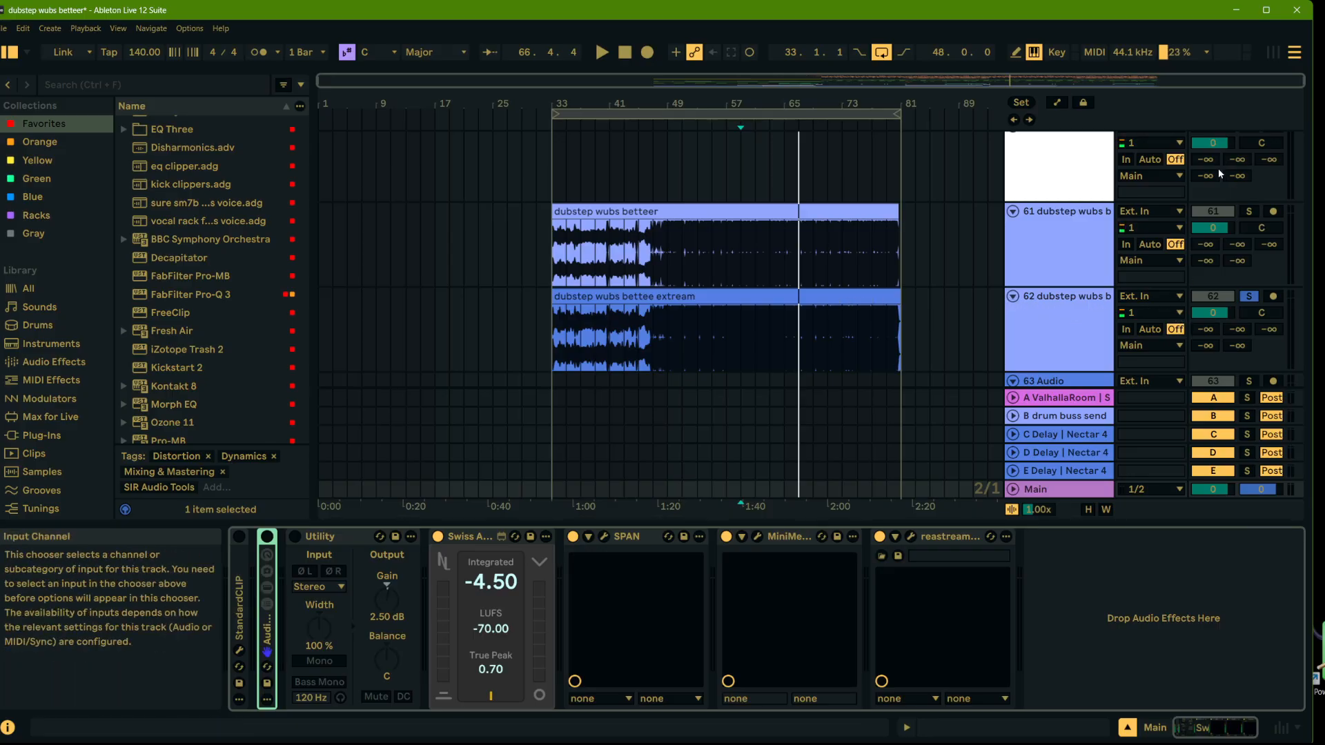
# Step: Play the extreme bounce from bar 59 in Session View to check its mixer levels, and compare the selection of tracks 61 and 62
pyautogui.click(790, 303)
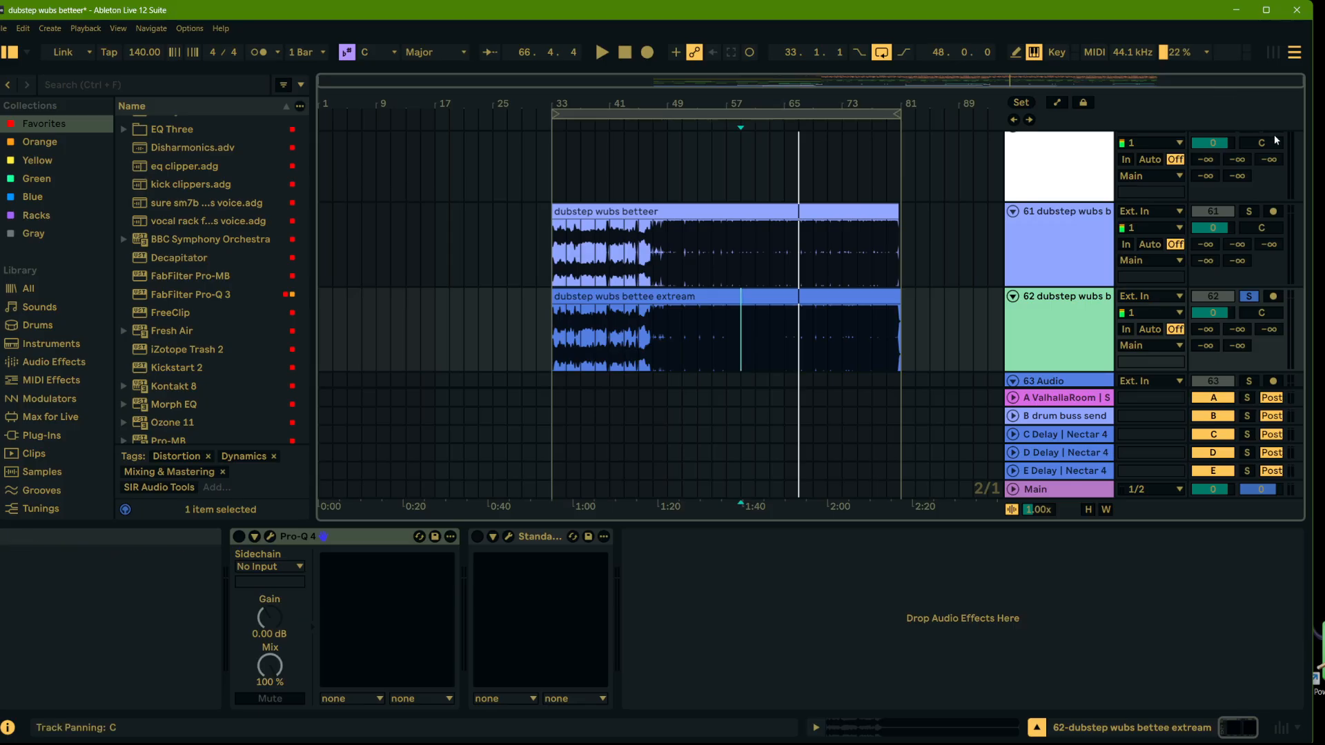
pyautogui.click(1275, 54)
pyautogui.press('space')
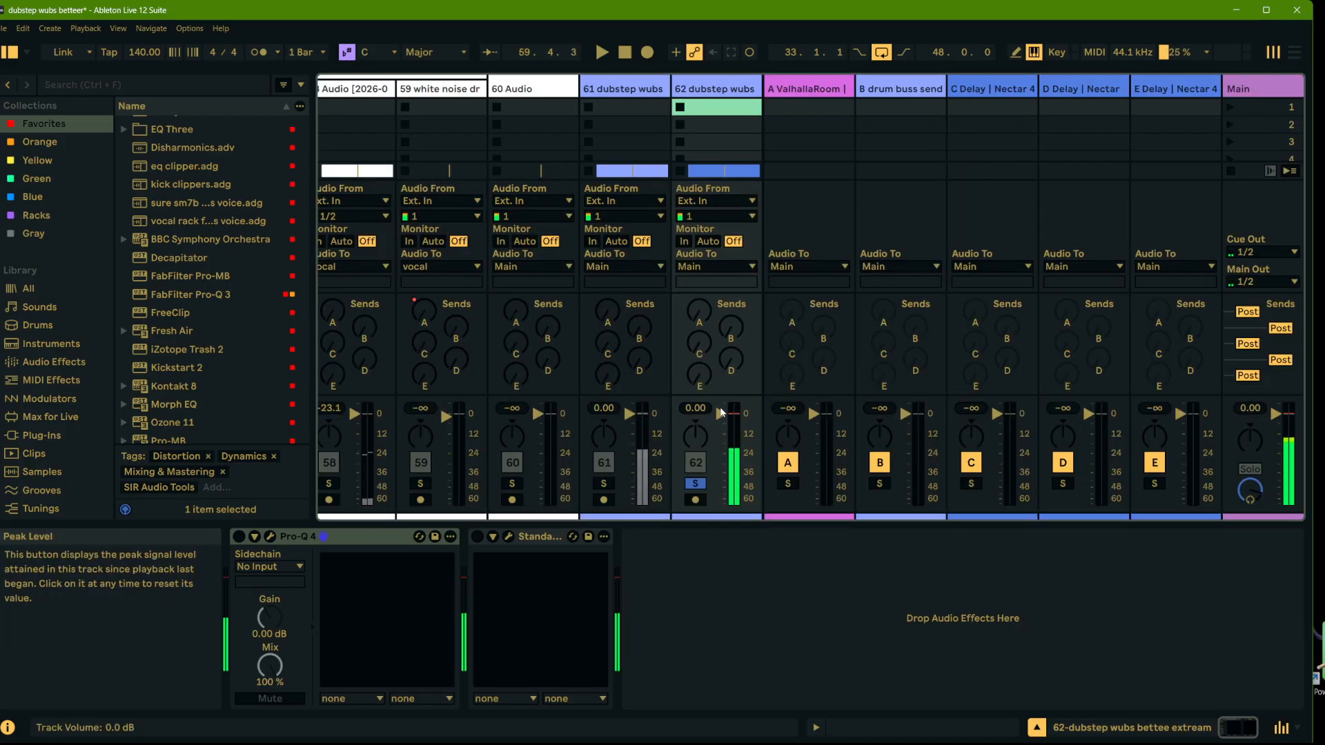
pyautogui.click(723, 90)
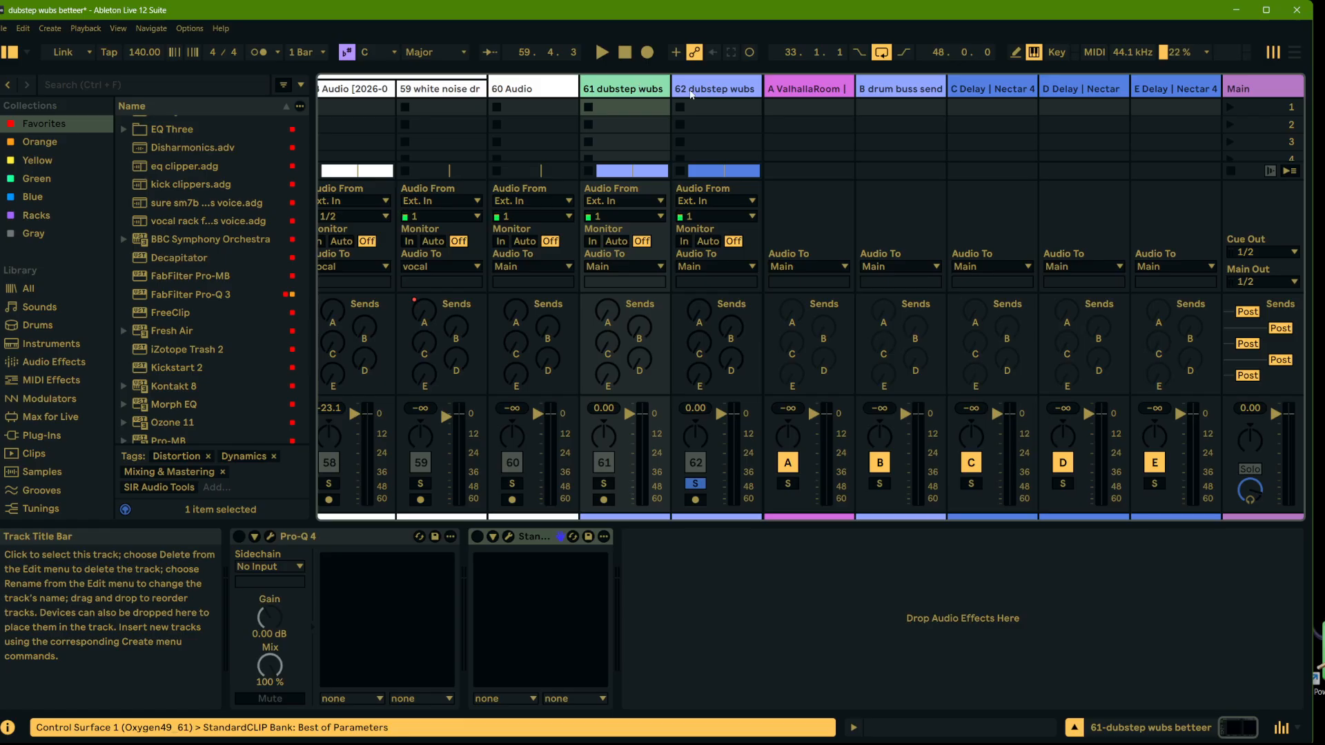
pyautogui.press('Left')
pyautogui.press('Right')
pyautogui.press('Left')
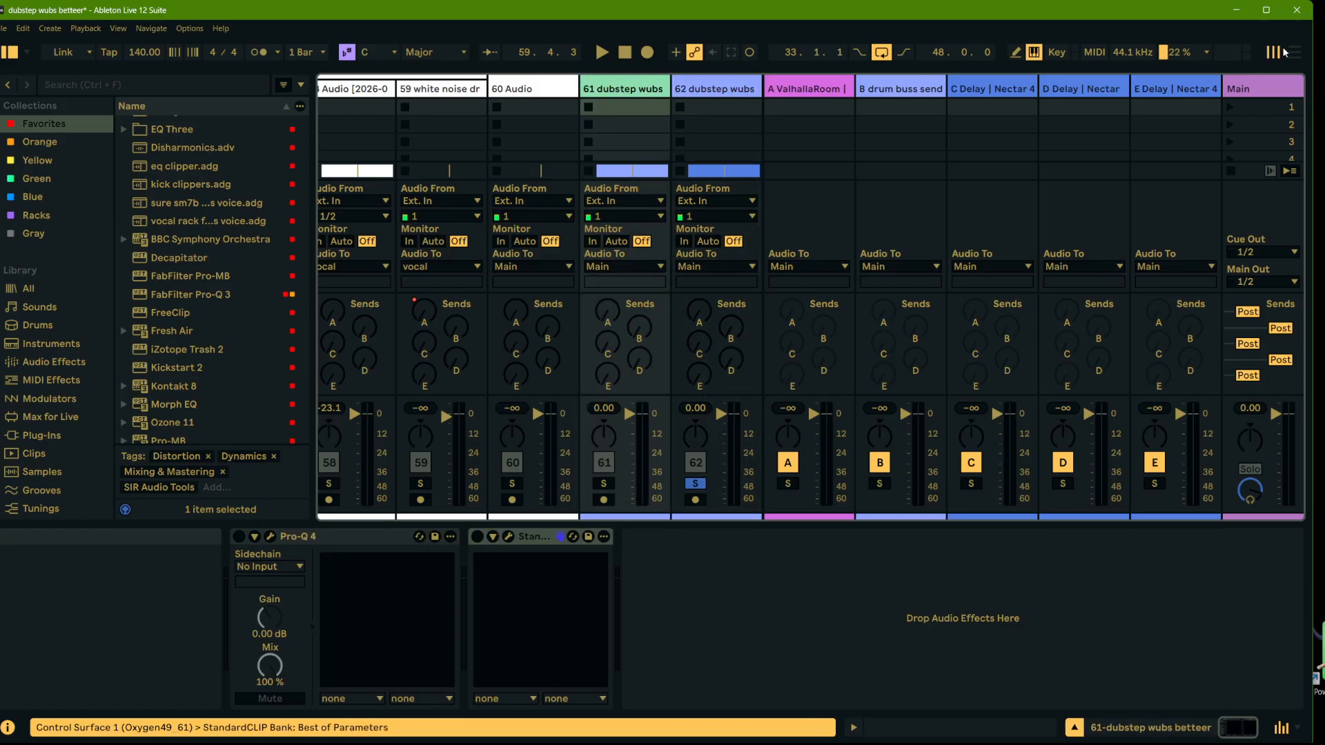
# Step: Return to Arrangement View, solo track 61 and play it from bar 59 to recheck its loudness on the Main track
pyautogui.press('Tab')
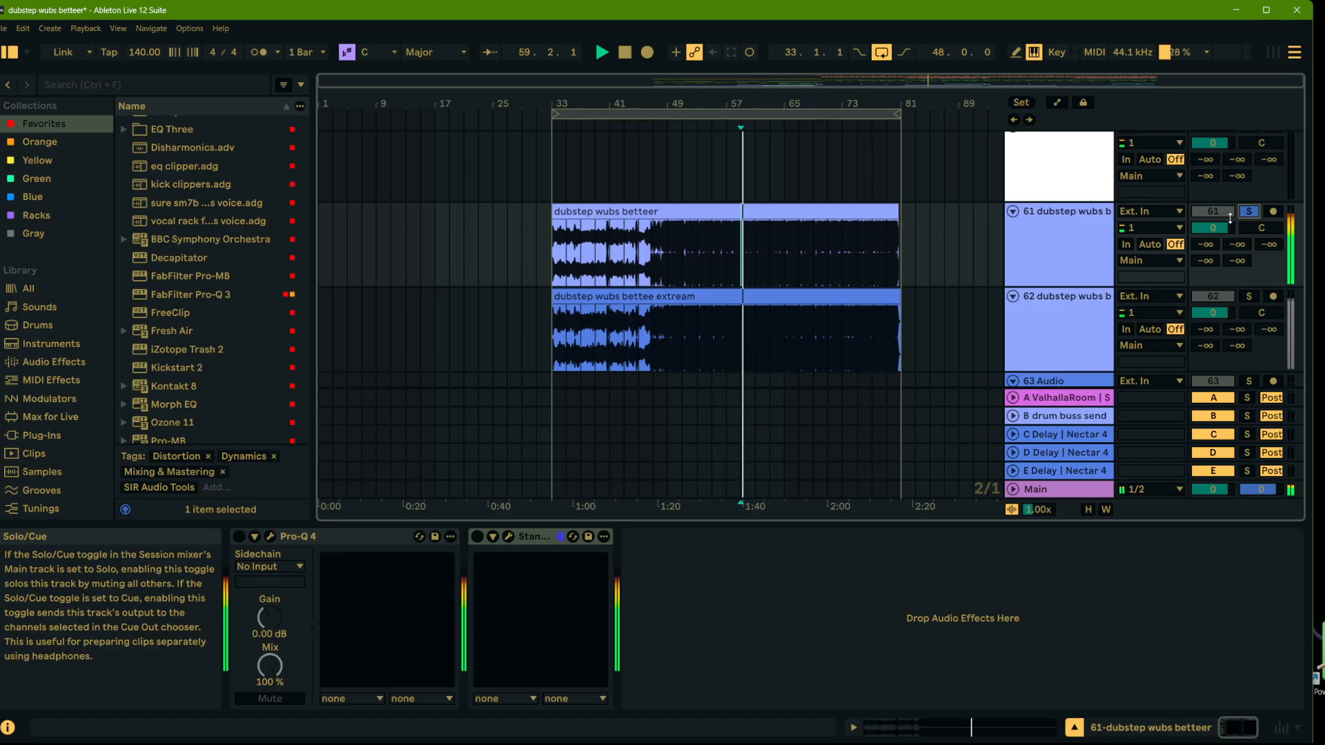
pyautogui.click(1062, 489)
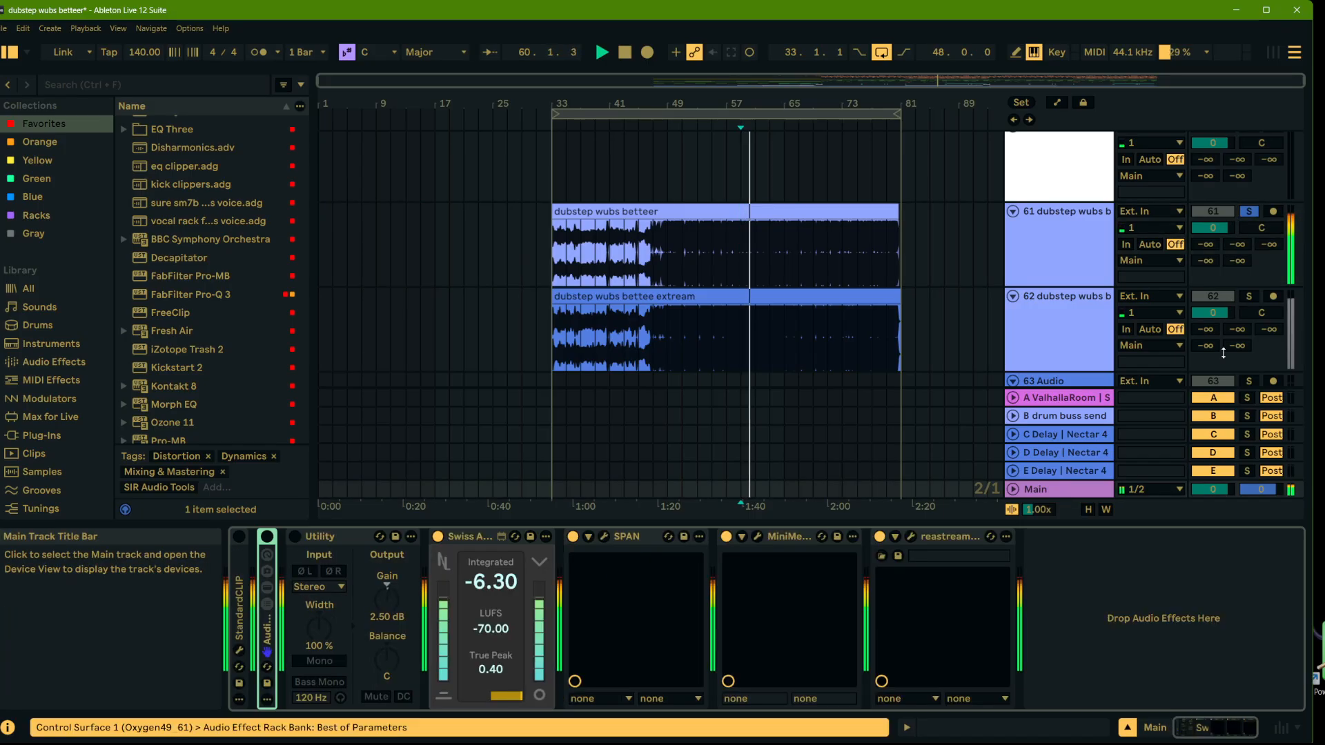
# Step: Solo the extreme bounce on track 62 and play it from bar 59, examining its frequency spectrum in the Main track's SPAN analyzer
pyautogui.click(1249, 296)
pyautogui.click(1118, 483)
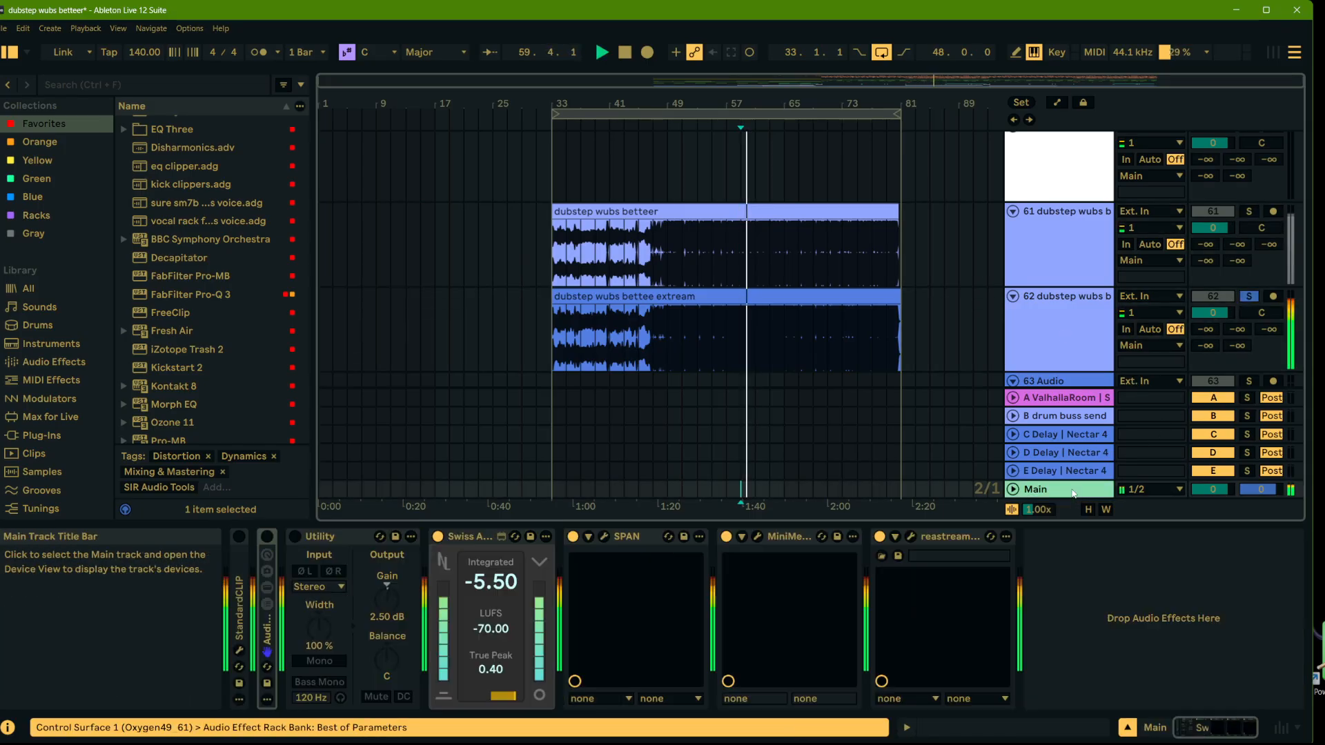
pyautogui.click(604, 536)
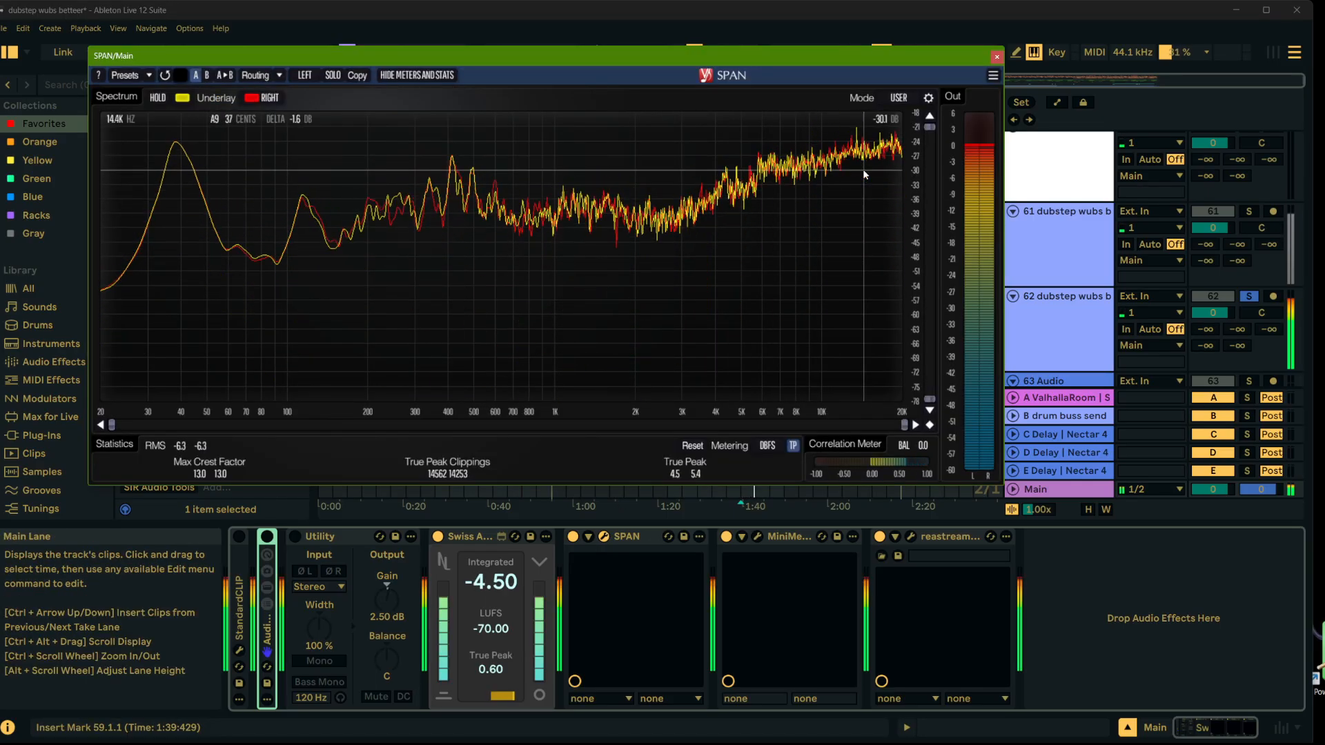
pyautogui.press('space')
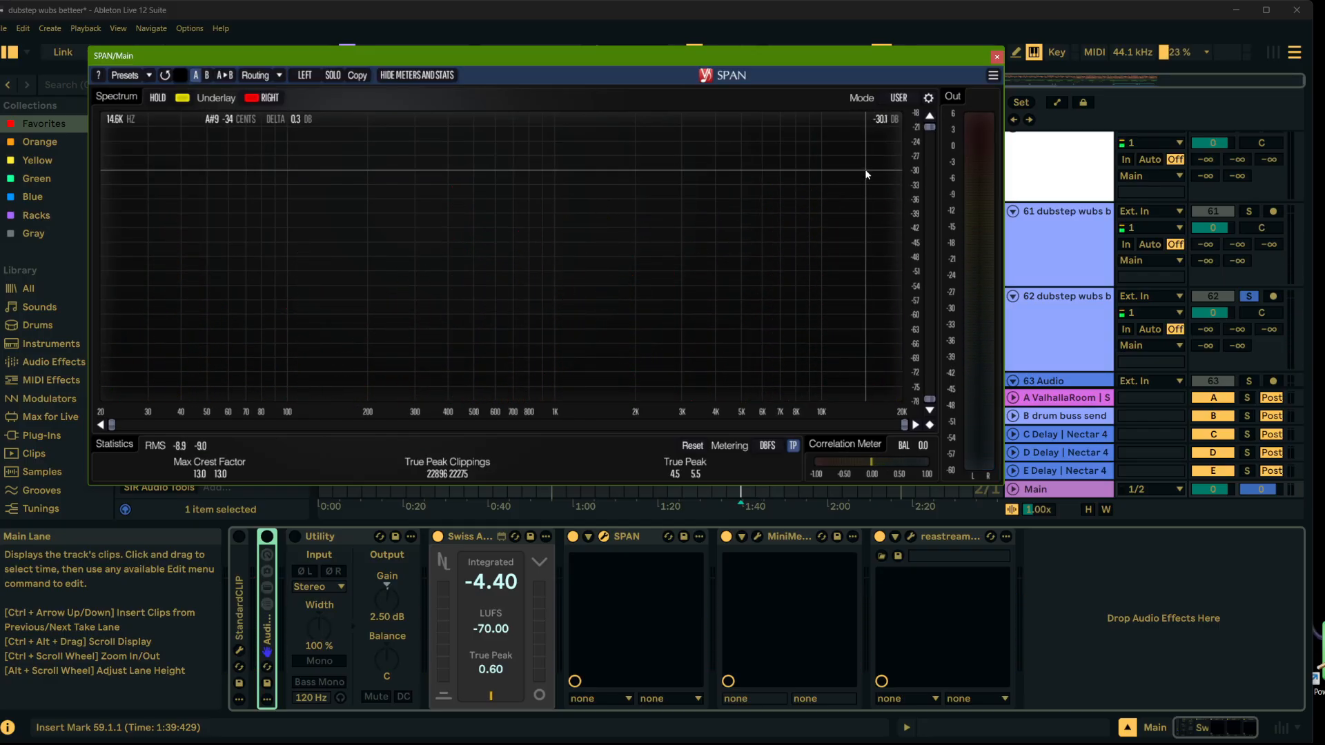
pyautogui.press('space')
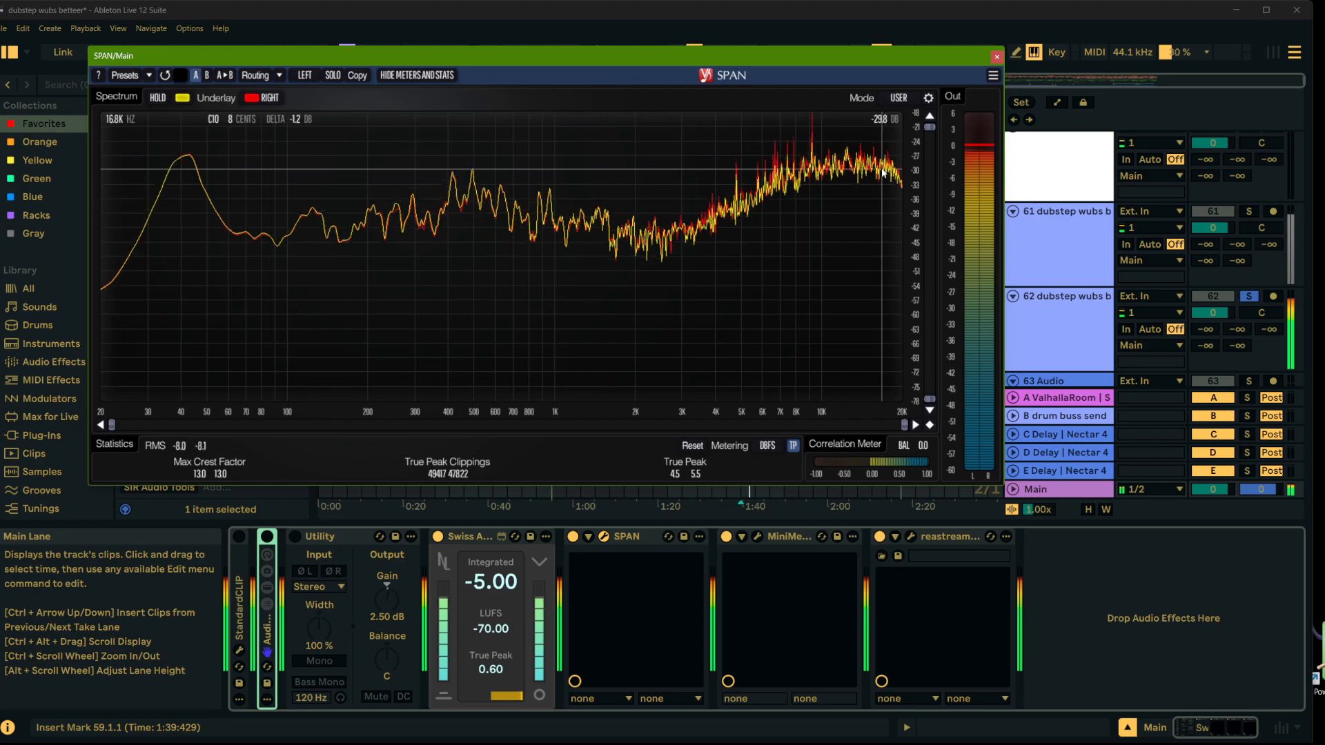
pyautogui.click(996, 55)
# Step: Solo the original bounce on track 61 and play it from bar 59 to examine its spectrum in the Main track's SPAN analyzer
pyautogui.click(1081, 243)
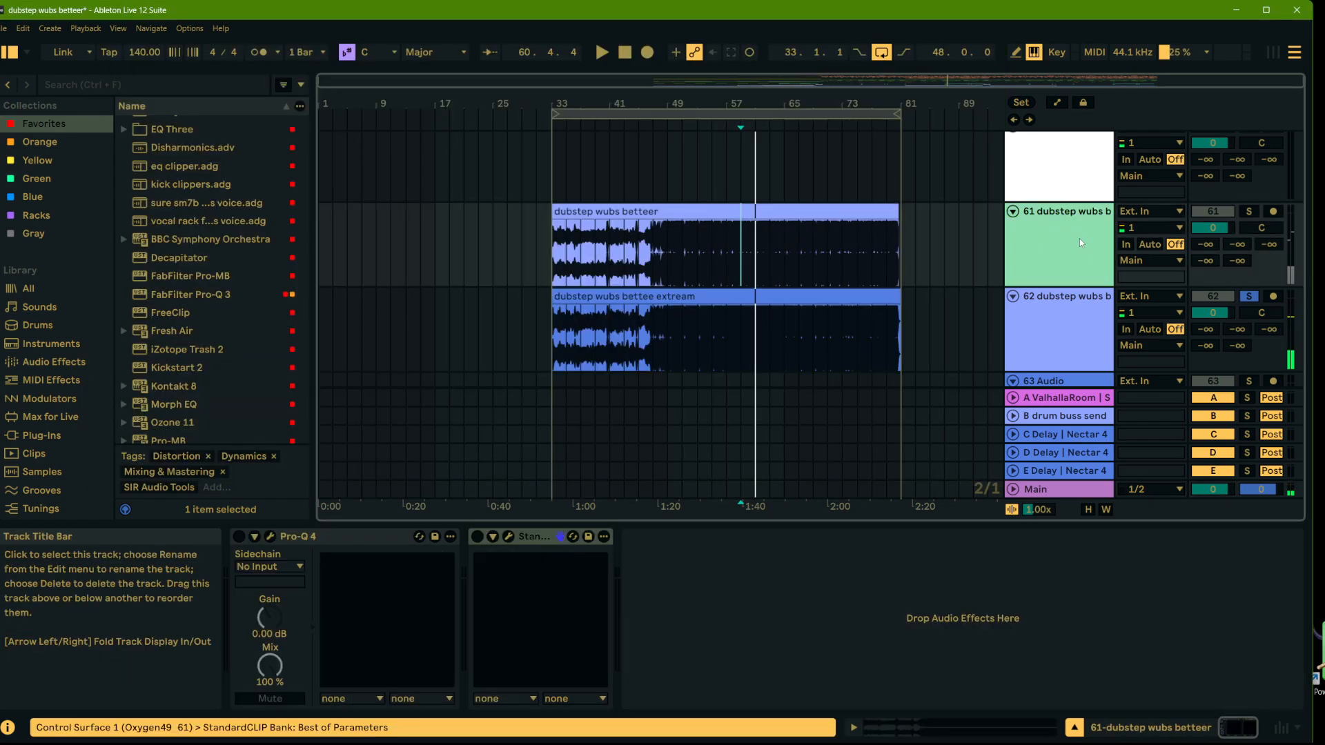
pyautogui.click(1248, 211)
pyautogui.click(1055, 489)
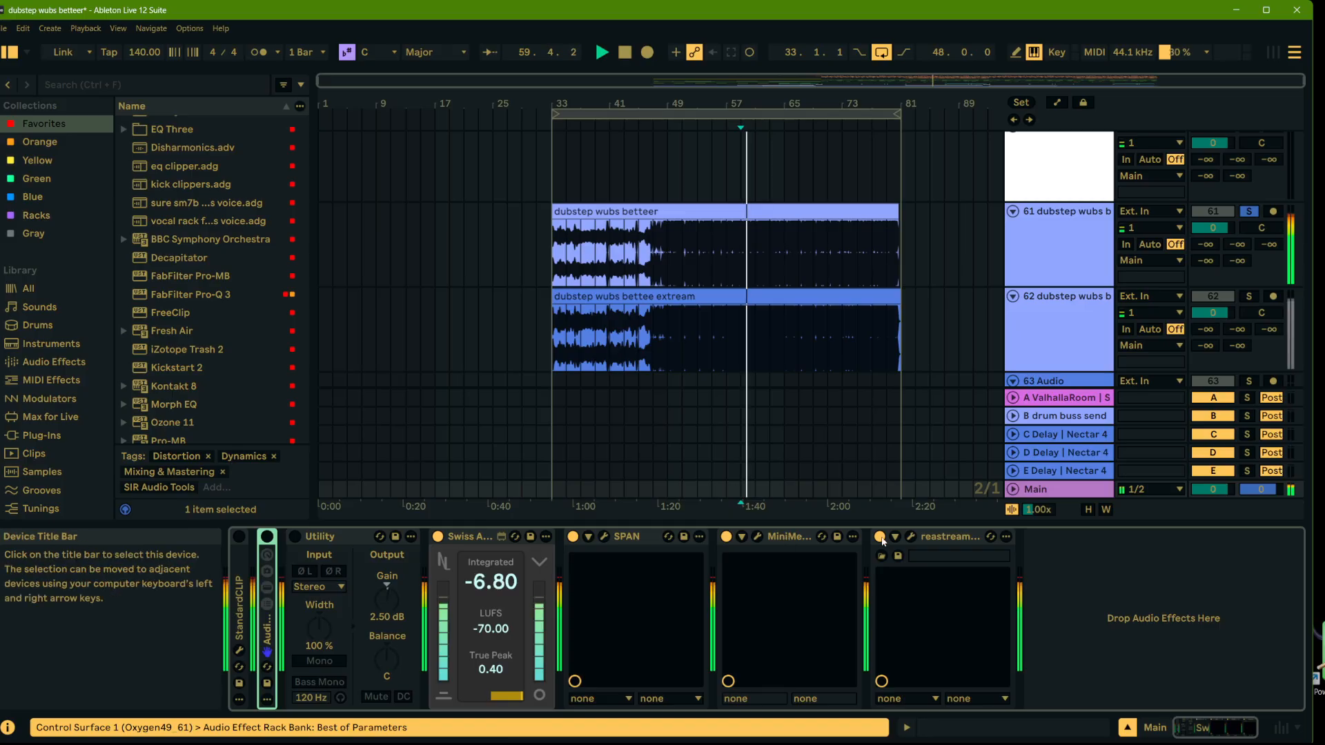
pyautogui.click(605, 536)
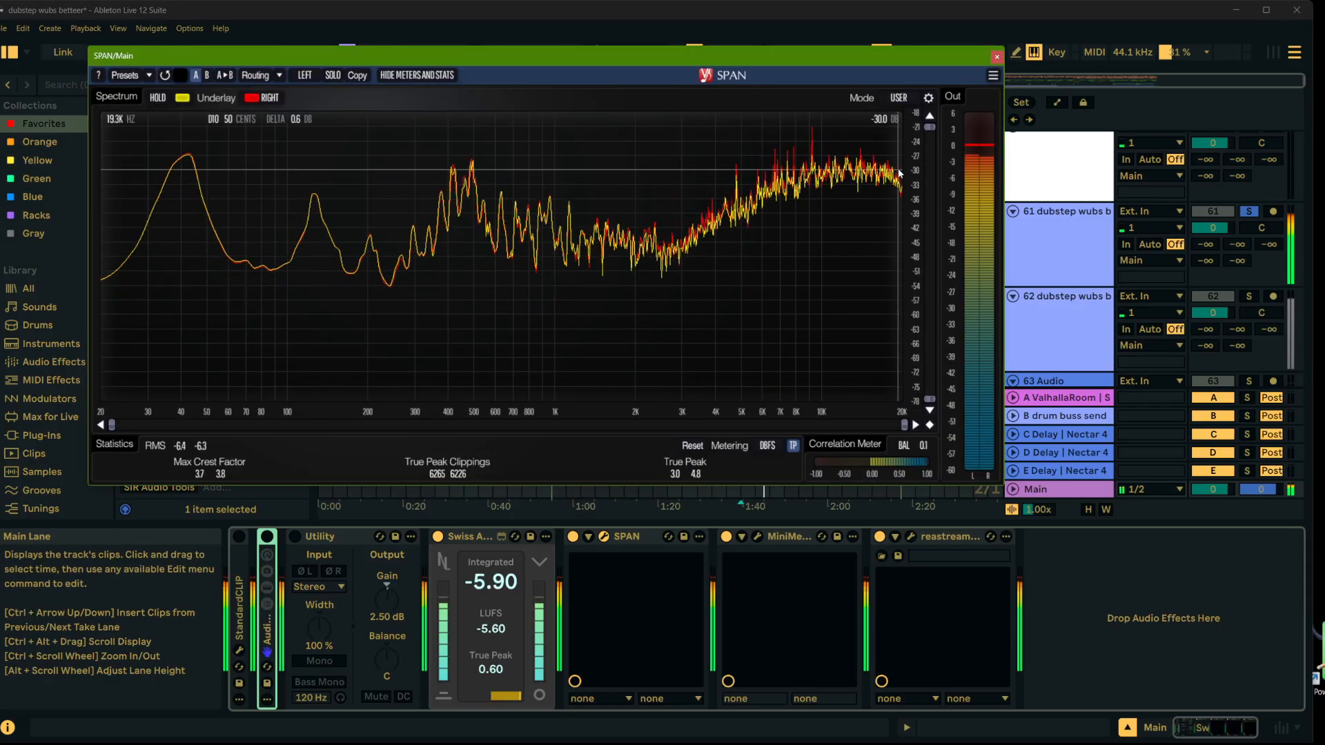
pyautogui.press('space')
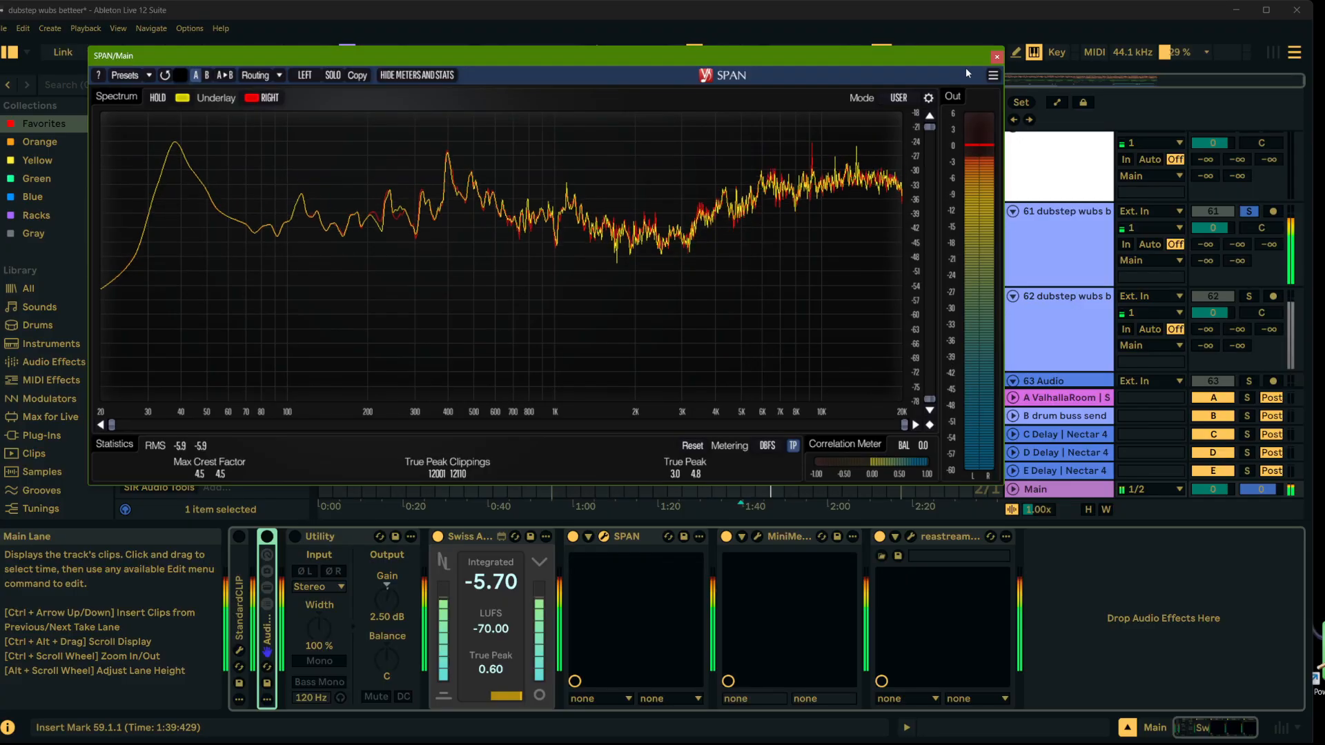
pyautogui.click(996, 56)
# Step: Play from bar 51 with the extreme bounce soloed, alternating the solo between tracks 62 and 61 to compare both versions by ear
pyautogui.click(1249, 297)
pyautogui.press('space')
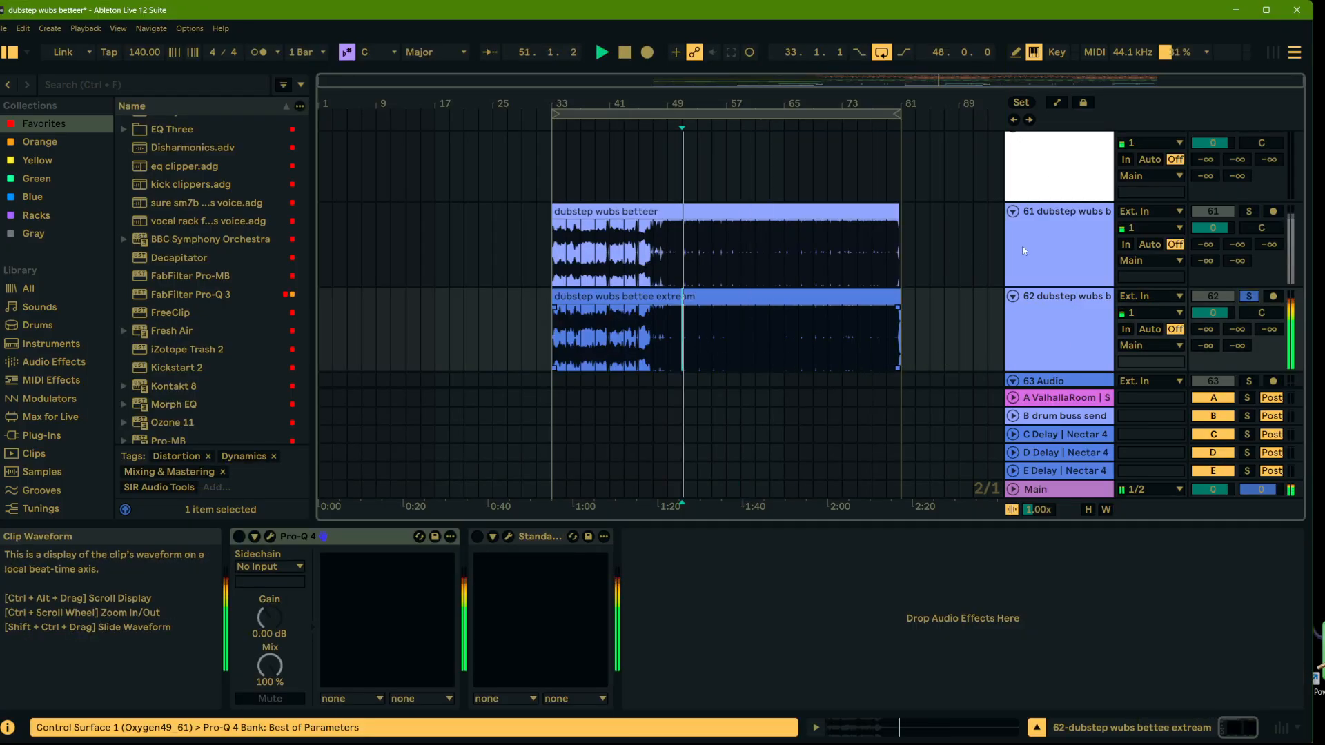
pyautogui.click(1250, 213)
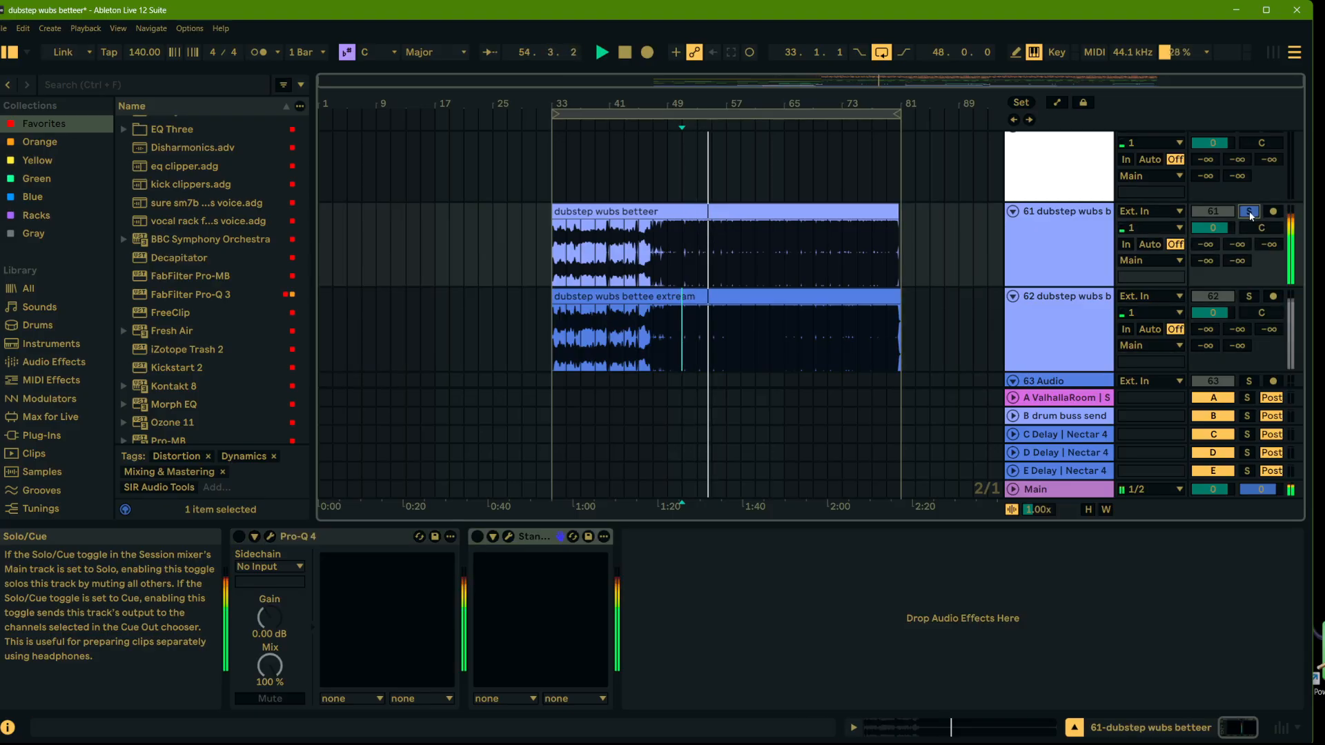
pyautogui.click(1249, 296)
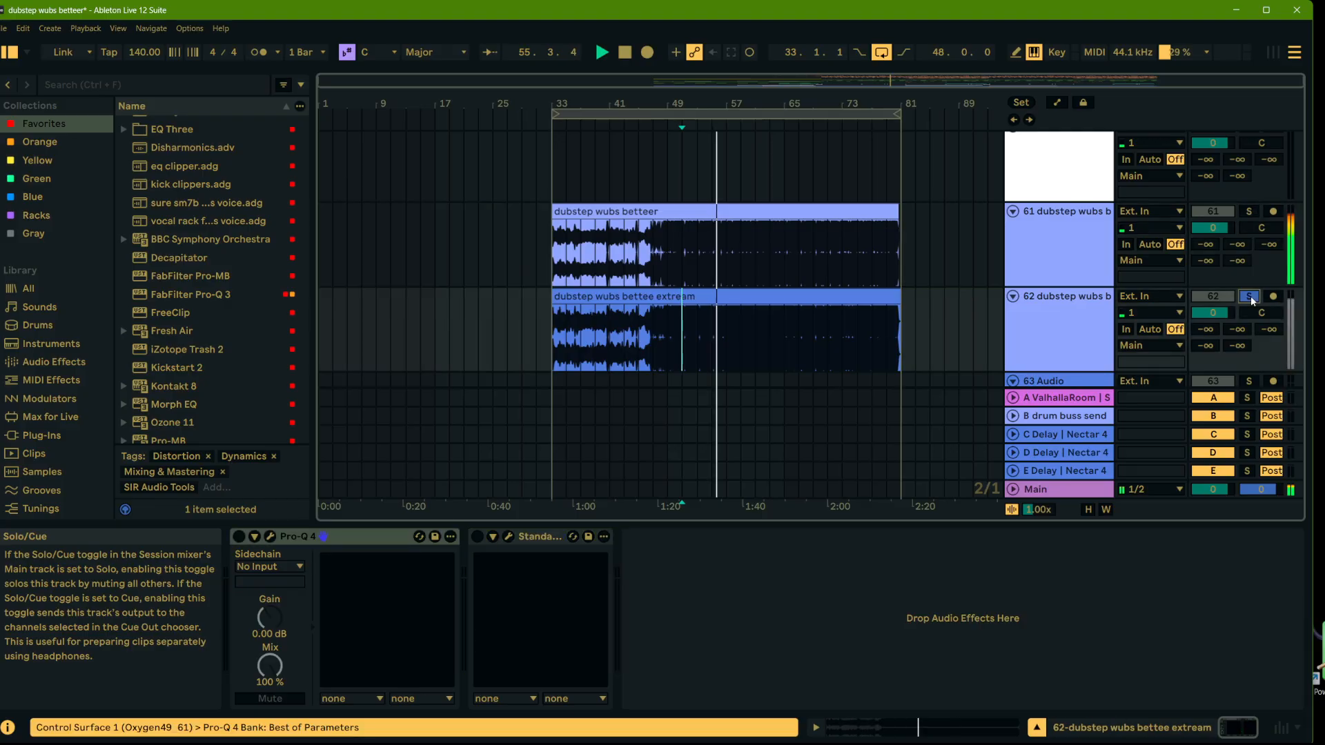